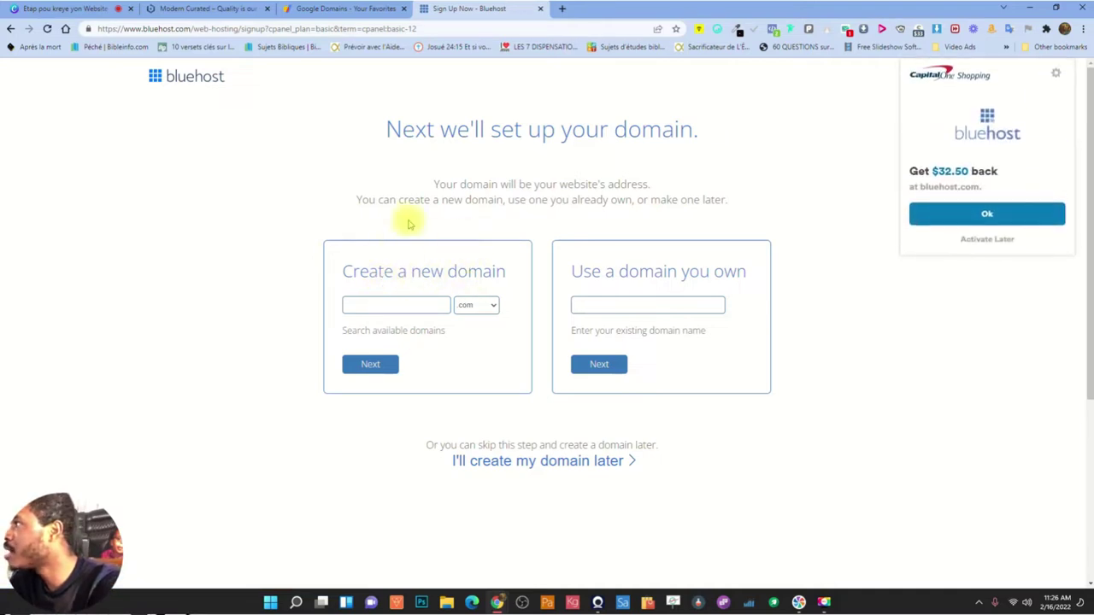
Dismiss the cashback offer and submit moderncurated.com as the new domain with the .com extension
click(995, 242)
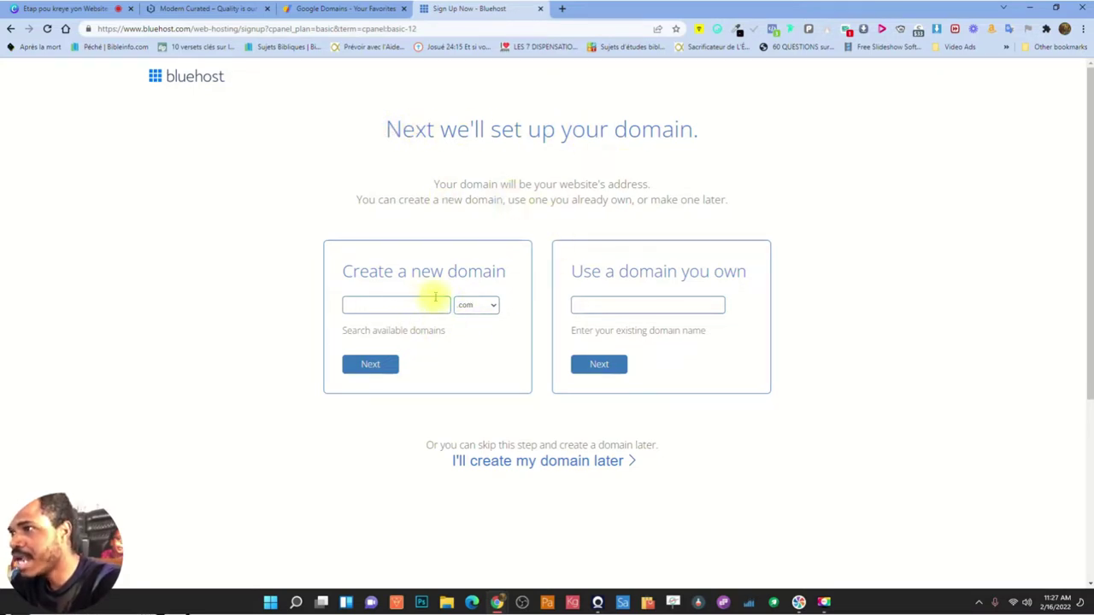
click(405, 304)
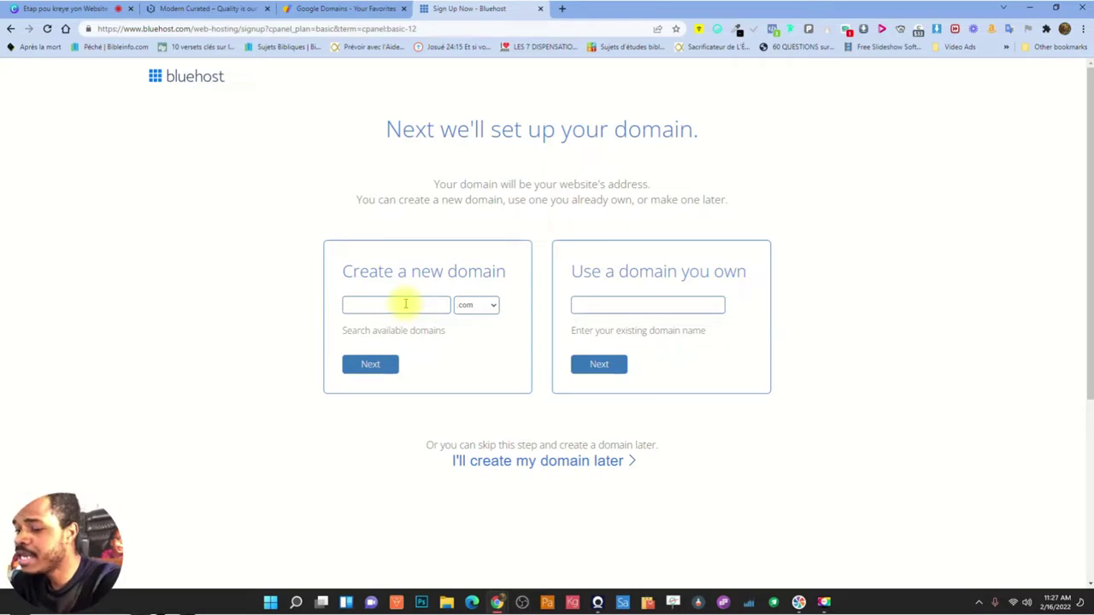
text(modern)
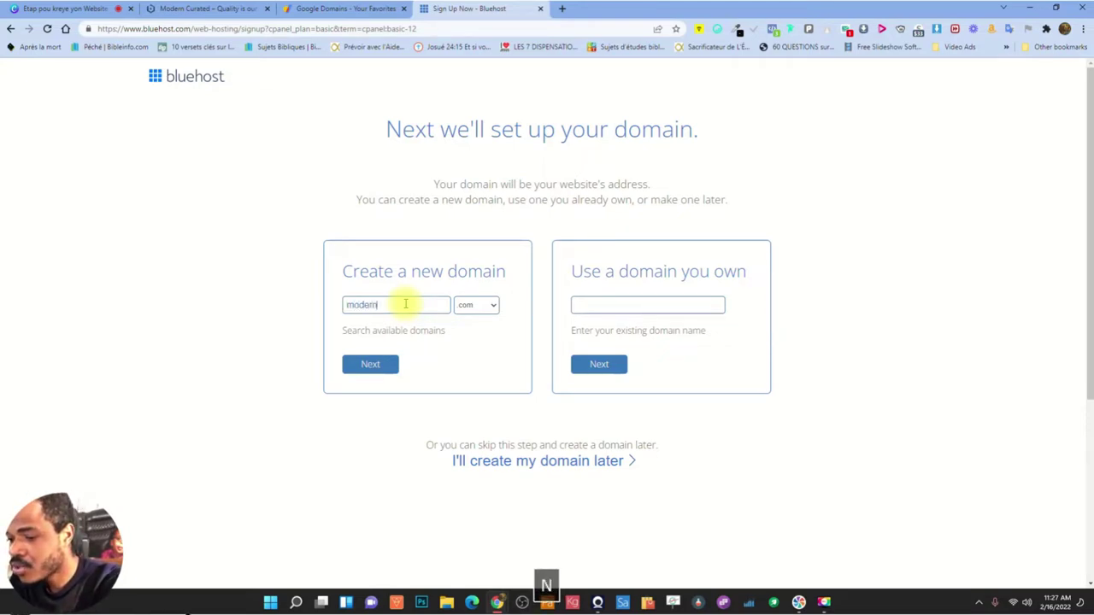
text(curated.com)
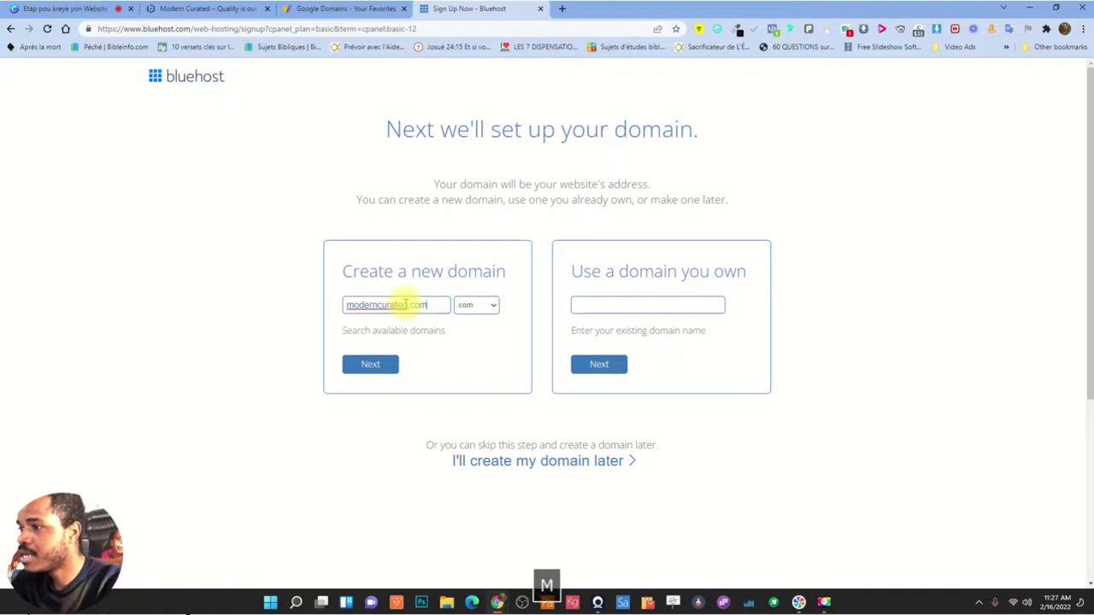
scroll(478, 269, down, 2)
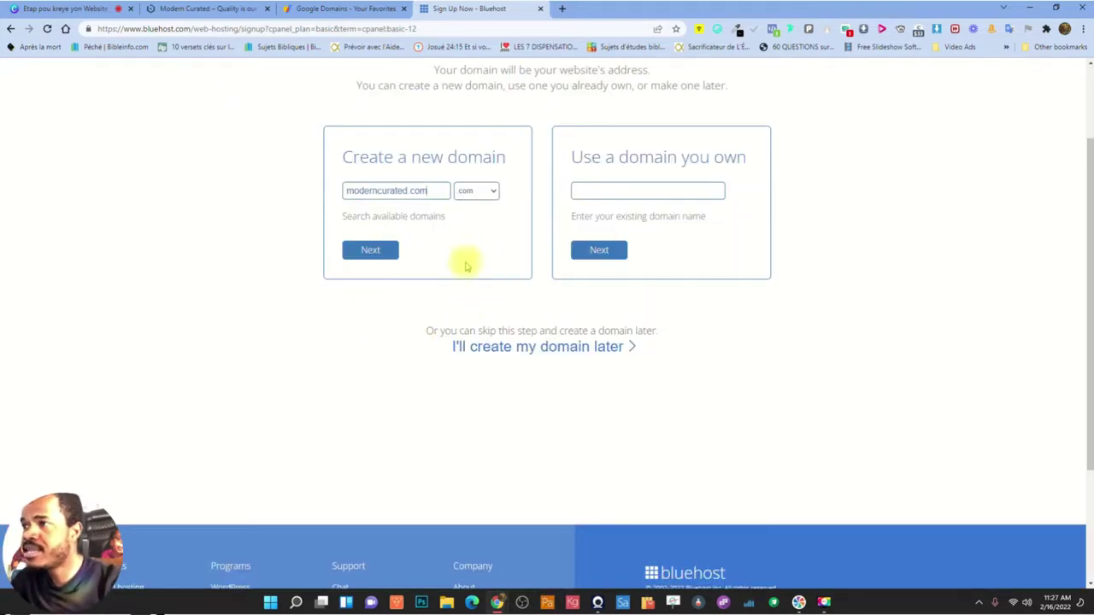
scroll(385, 196, up, 2)
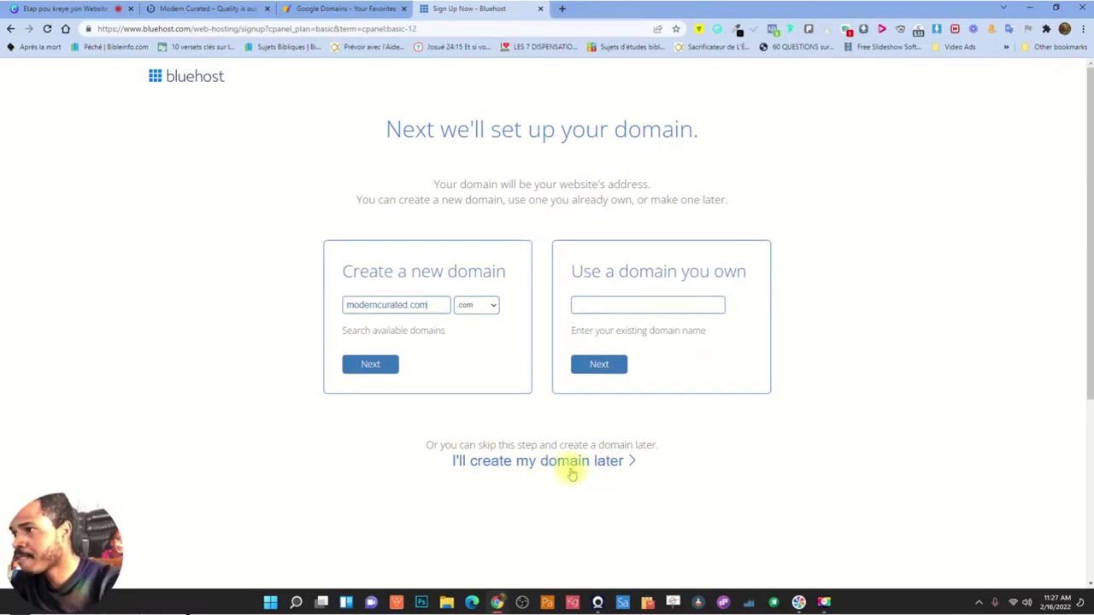
click(366, 364)
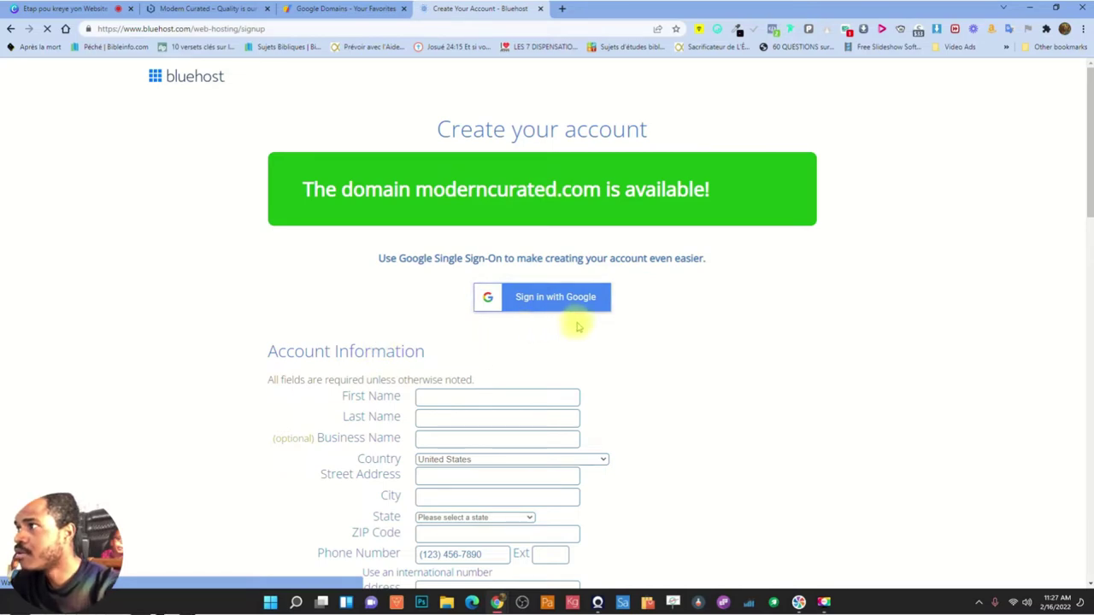
Look through the account creation form, from the account information fields to the package extras and payment section
scroll(579, 325, down, 1)
scroll(606, 176, down, 2)
scroll(665, 232, down, 3)
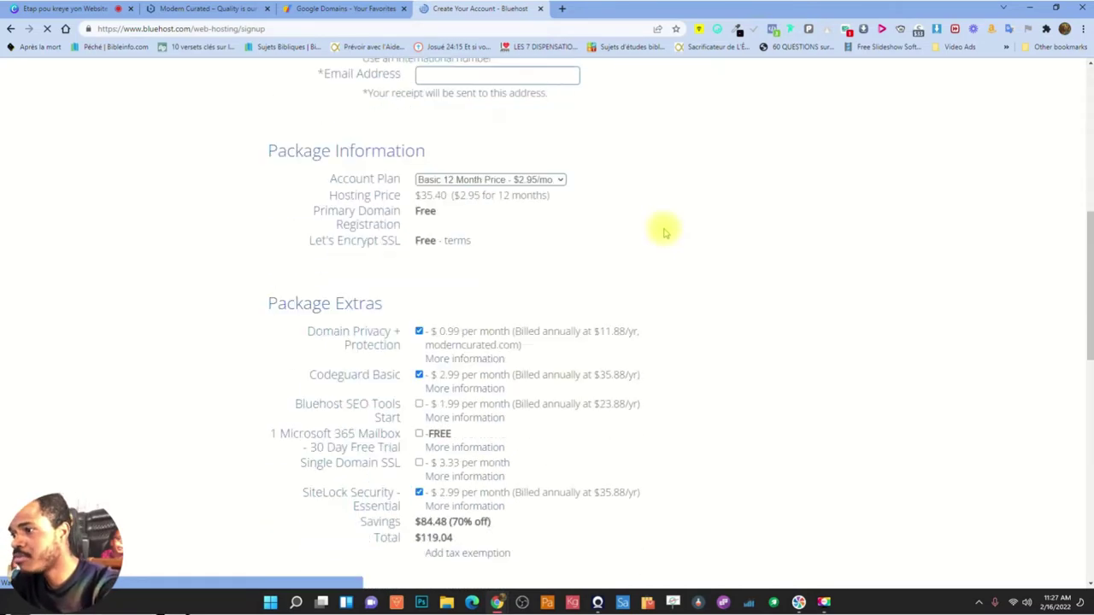
scroll(665, 232, down, 3)
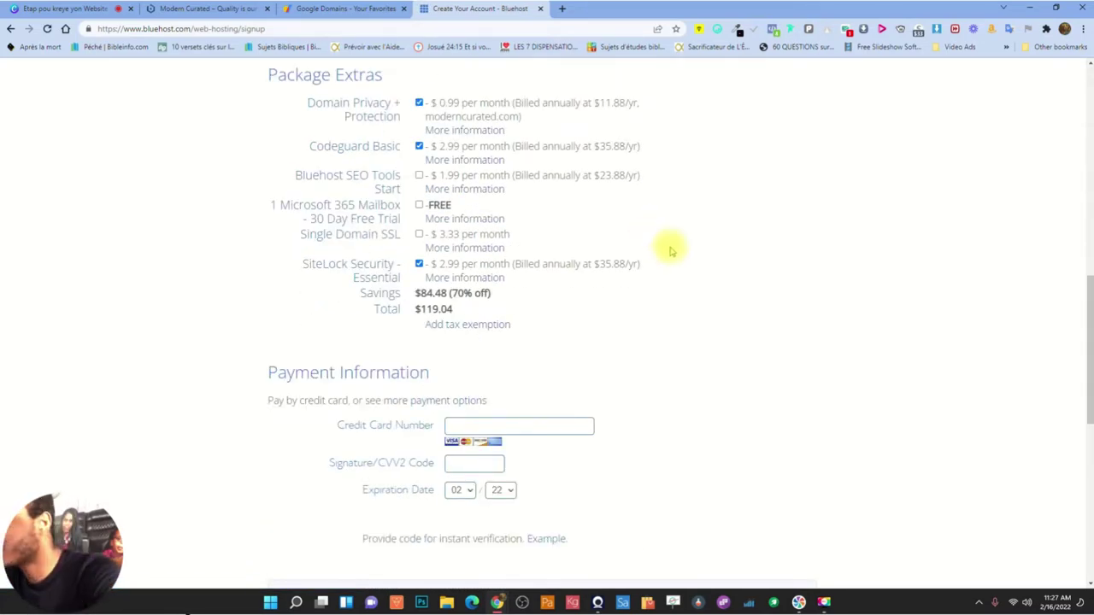
scroll(501, 313, up, 2)
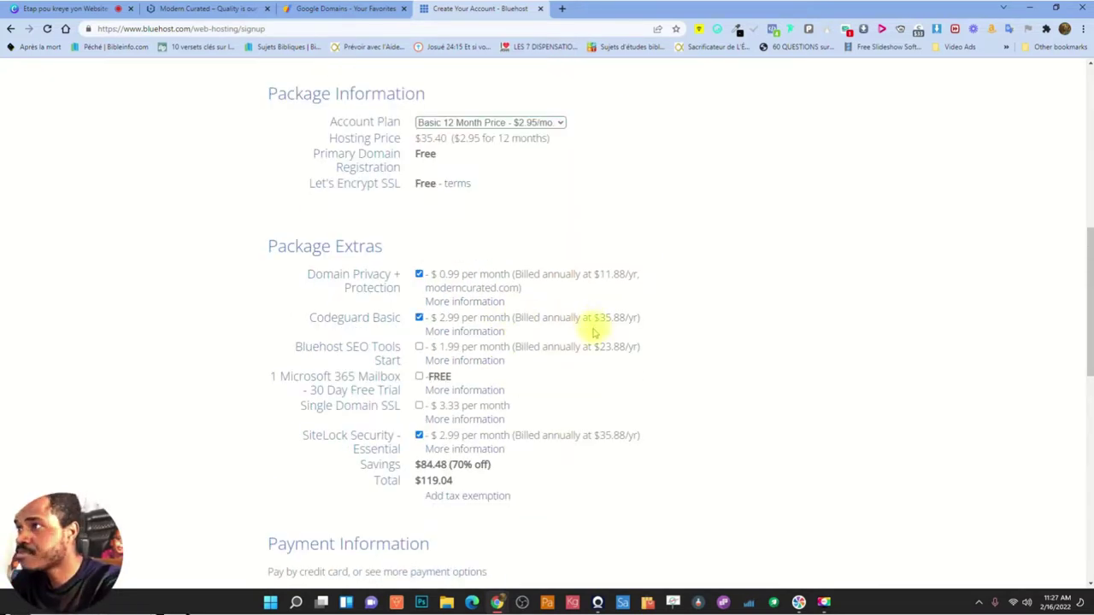
scroll(650, 265, up, 1)
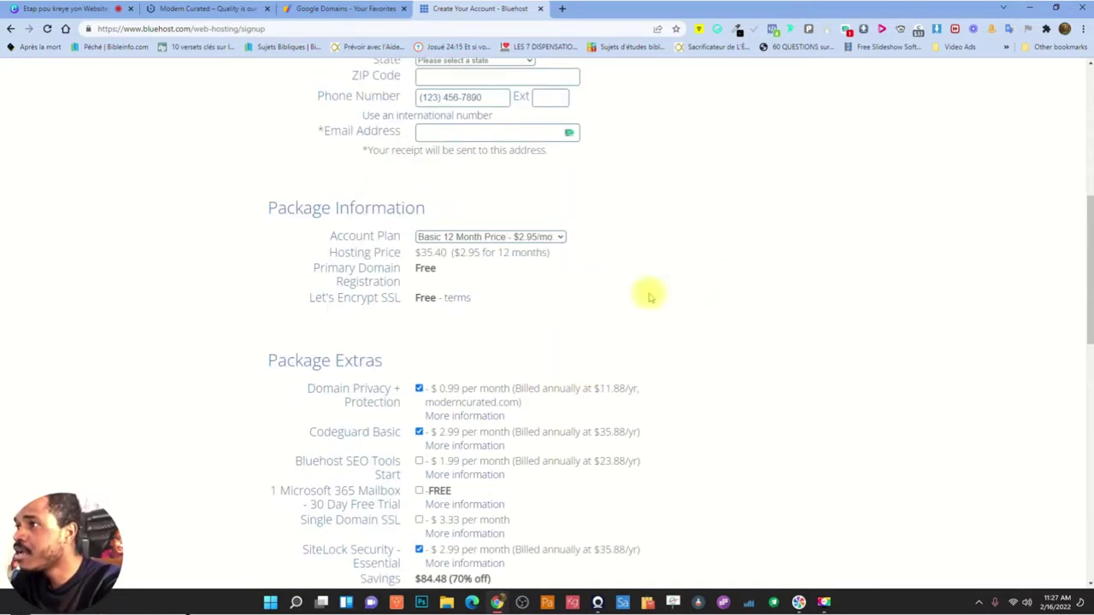
scroll(708, 270, up, 4)
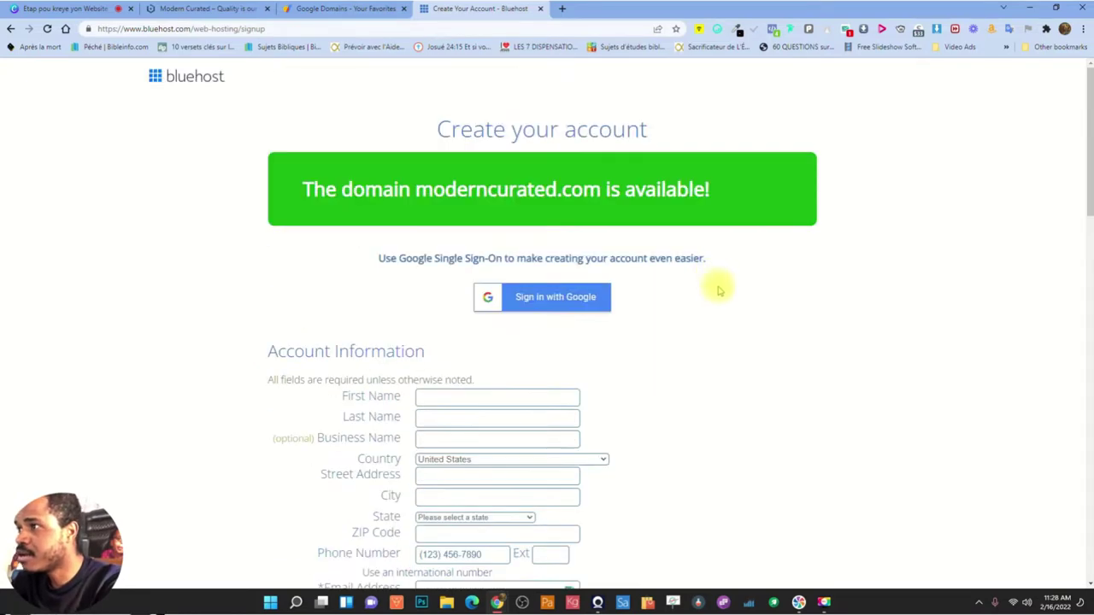
scroll(521, 299, down, 1)
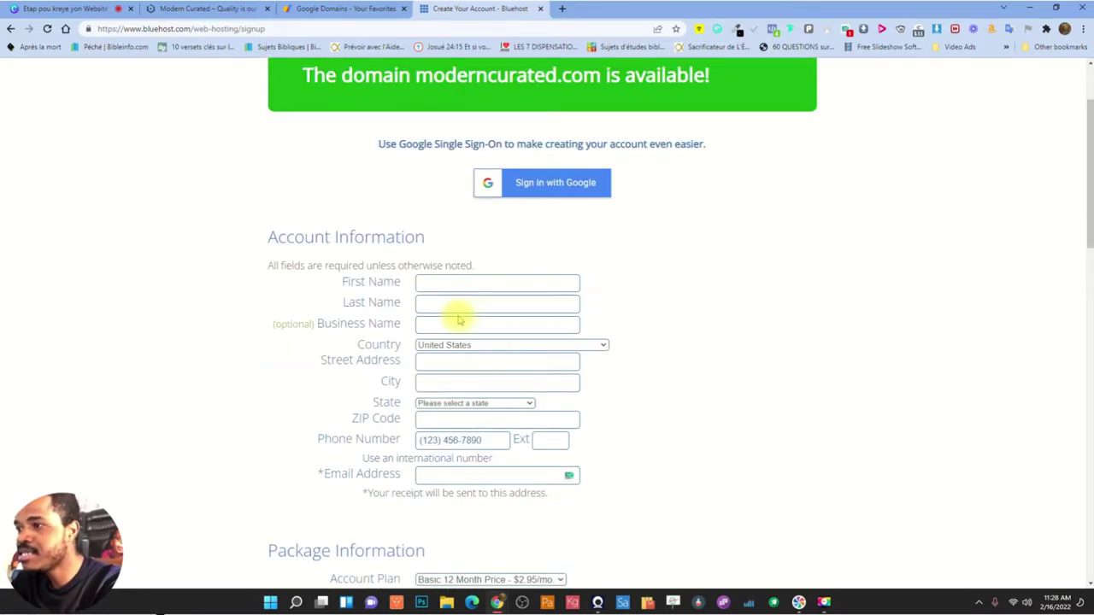
scroll(517, 359, down, 1)
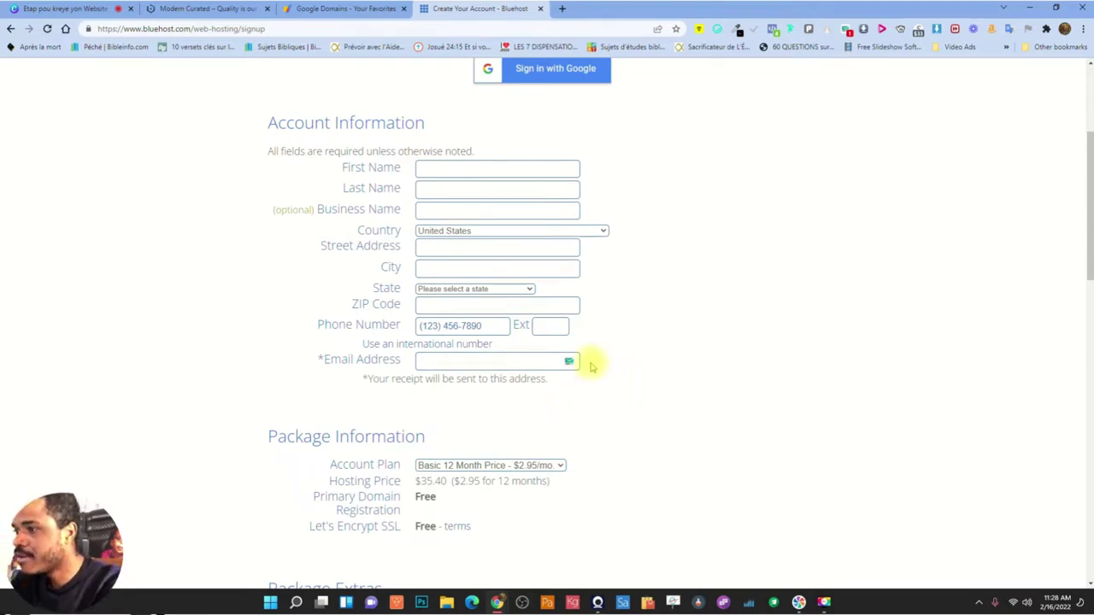
scroll(445, 427, up, 1)
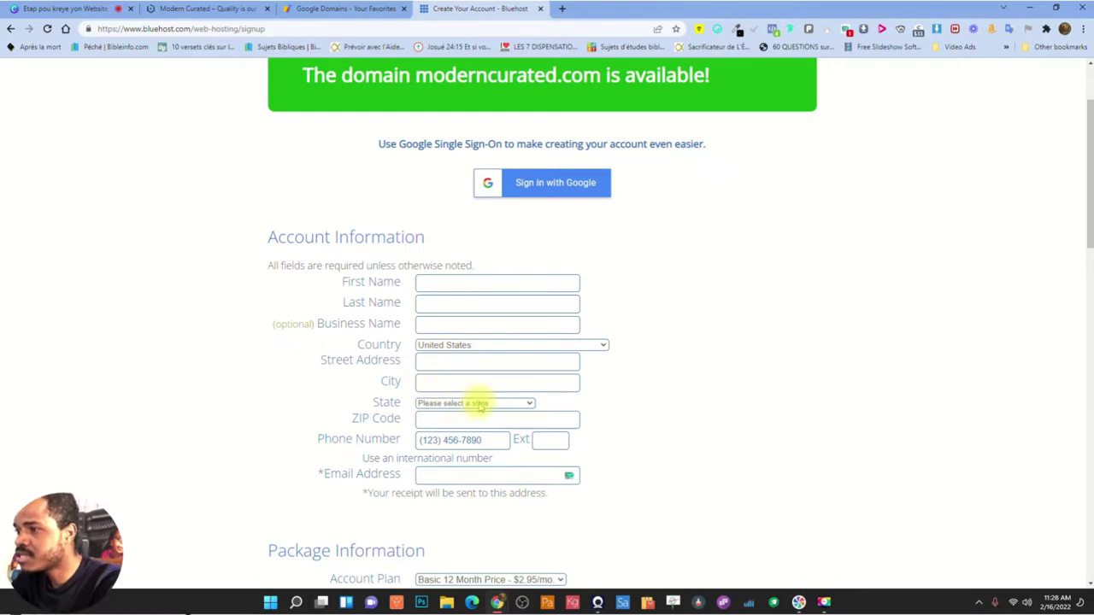
scroll(479, 410, down, 1)
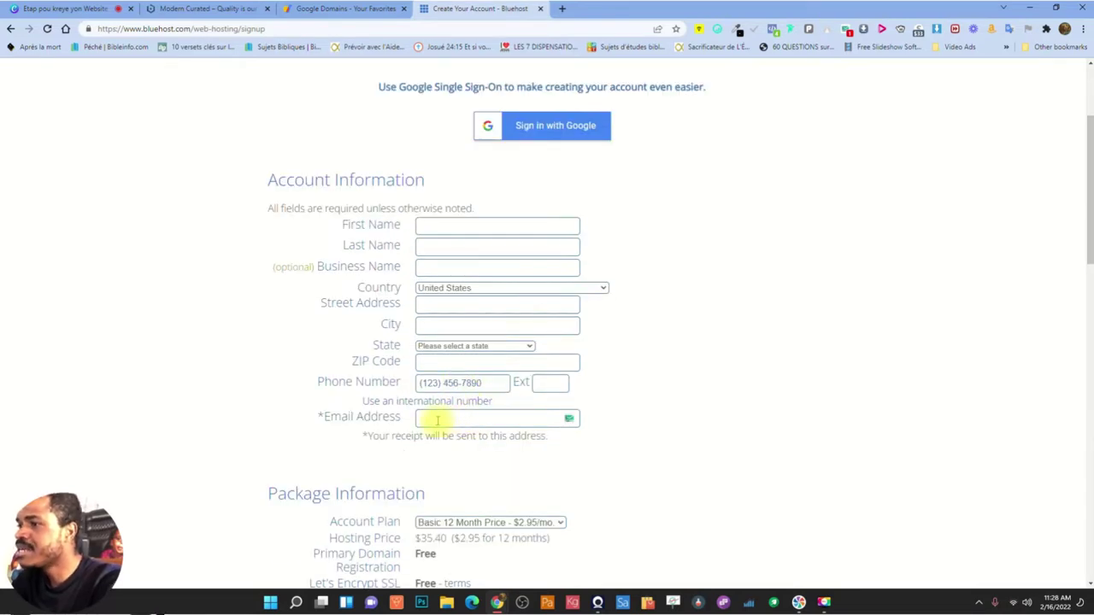
Choose the Basic 12 Month Price plan at $2.95/mo. and check the primary domain registration entry
scroll(478, 416, down, 2)
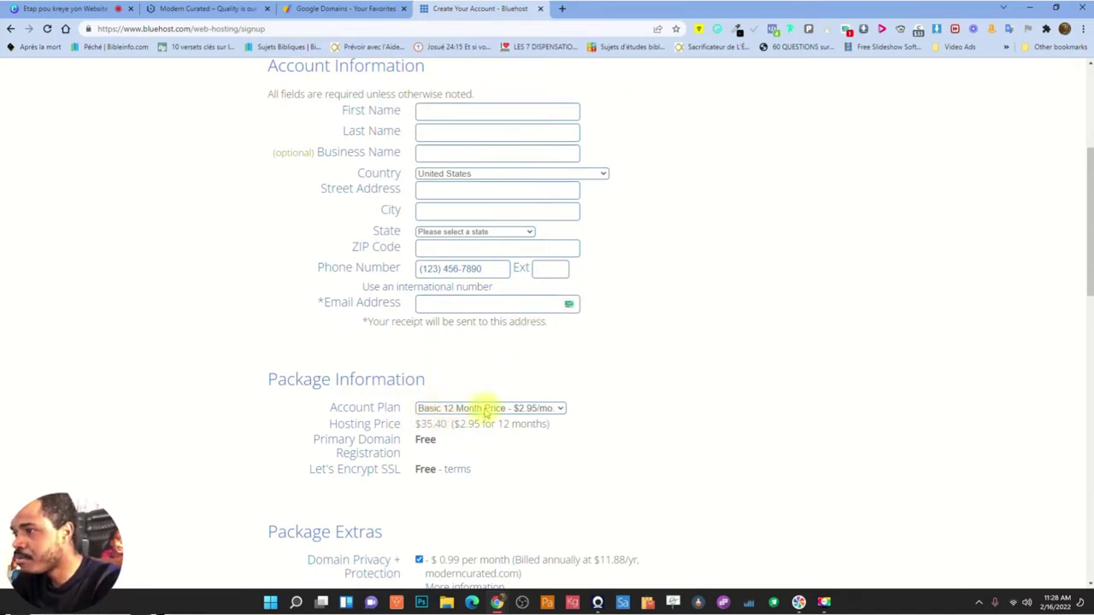
click(475, 409)
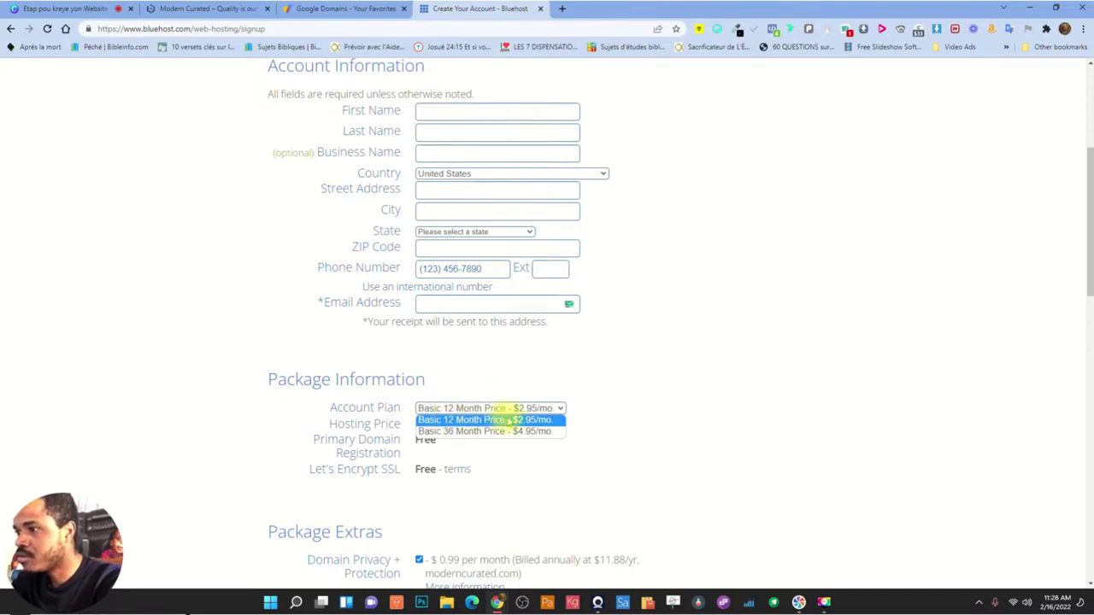
click(493, 421)
scroll(607, 393, down, 1)
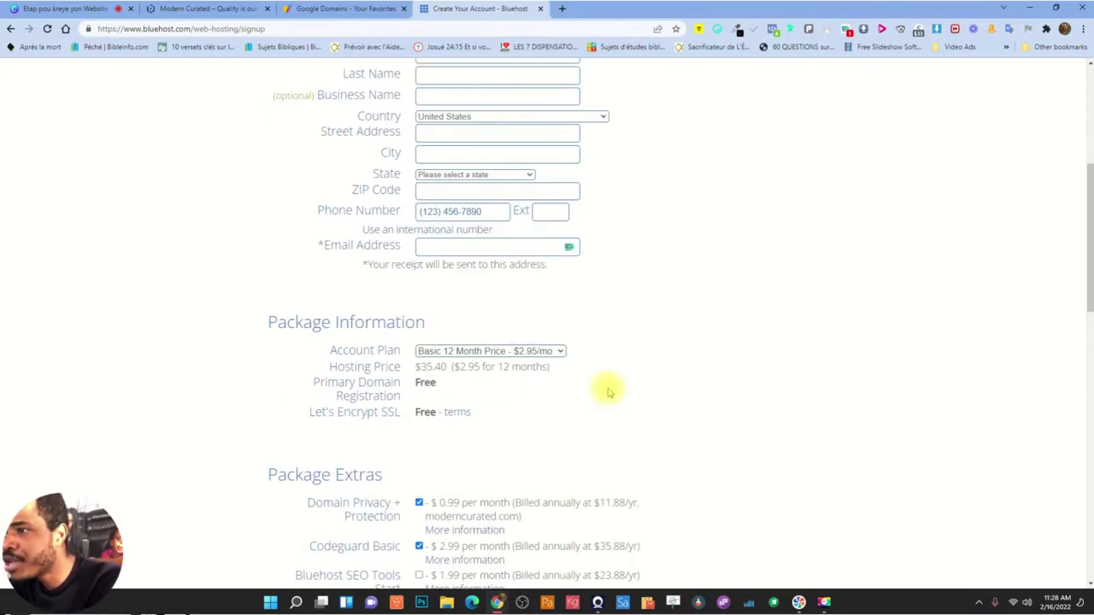
drag(346, 382, 427, 398)
click(710, 340)
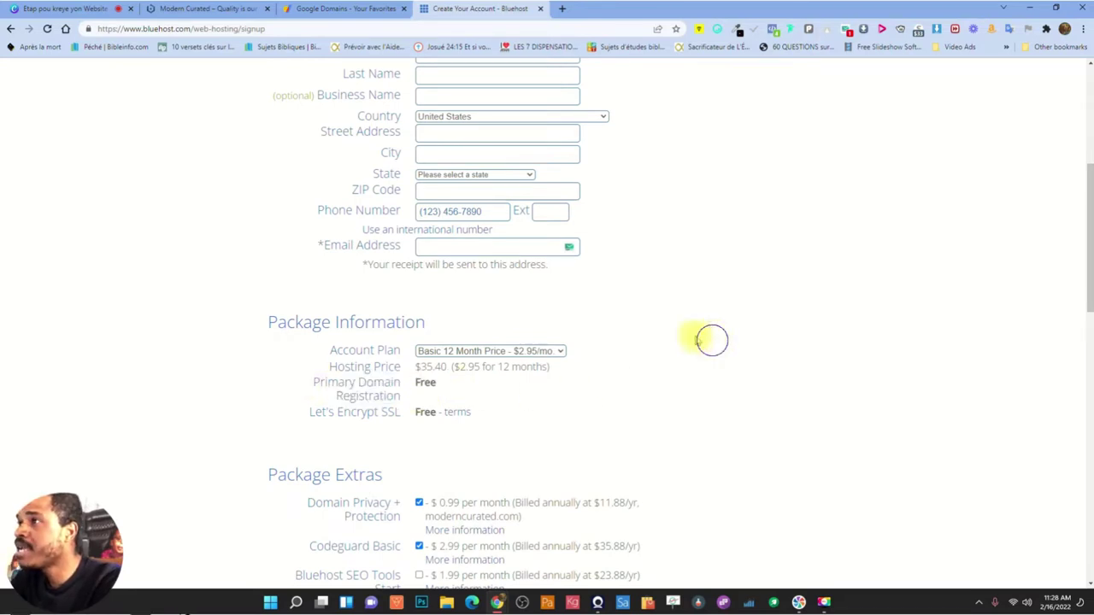
Review the package information, the preselected package extras and the order total
scroll(452, 161, up, 2)
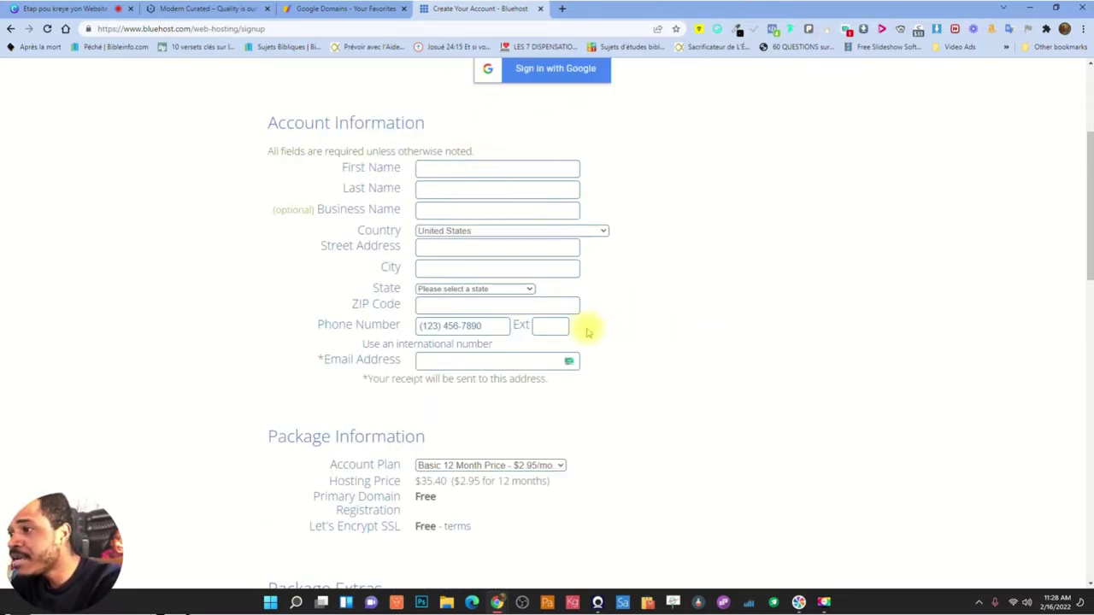
scroll(598, 342, down, 2)
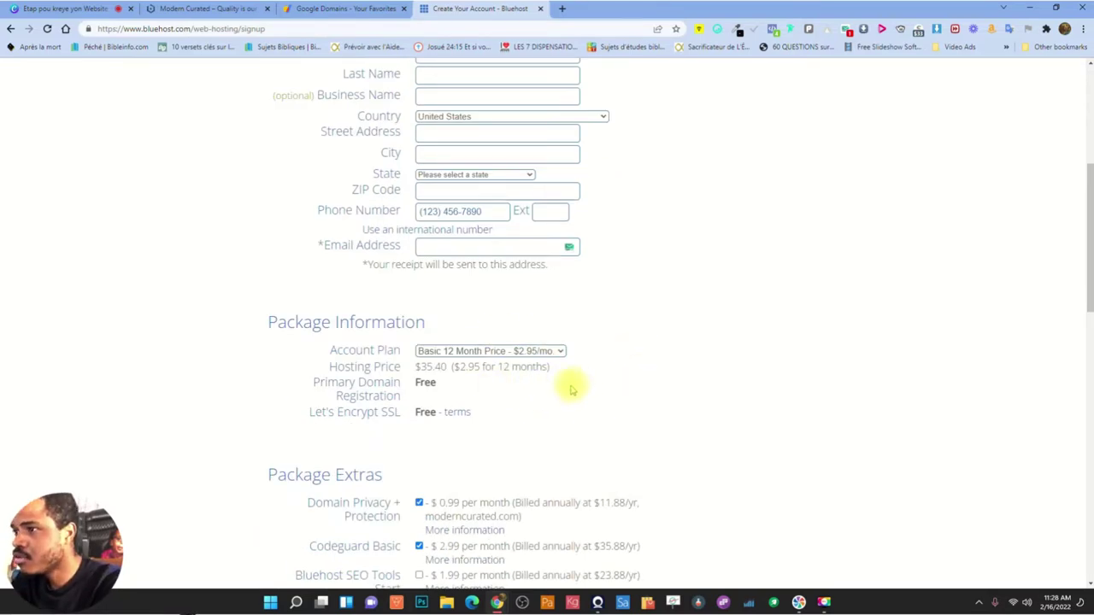
scroll(569, 386, down, 3)
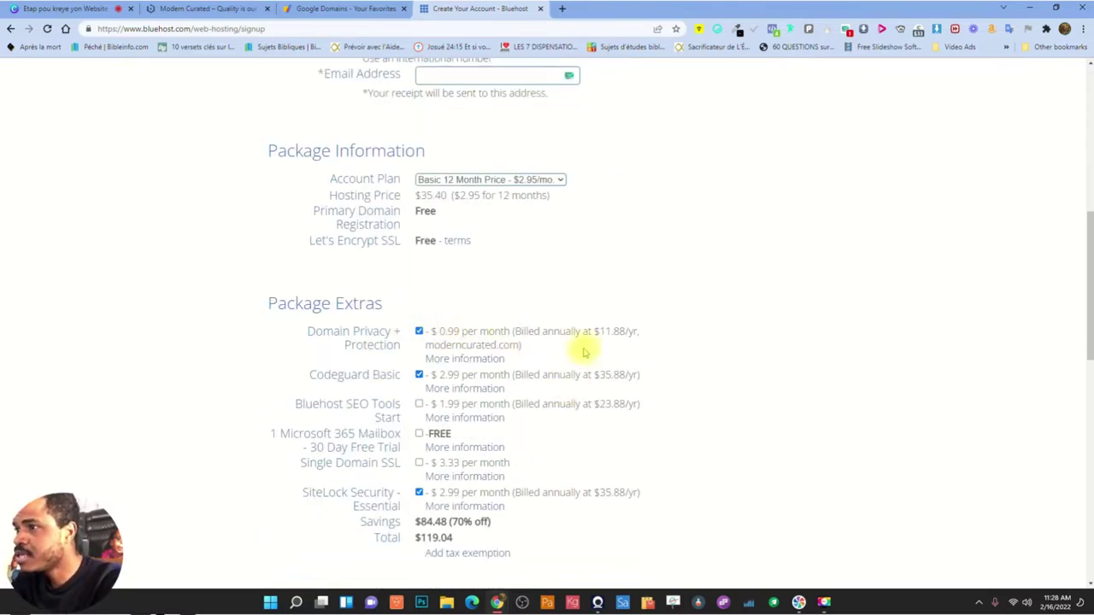
scroll(695, 367, down, 3)
scroll(704, 369, up, 1)
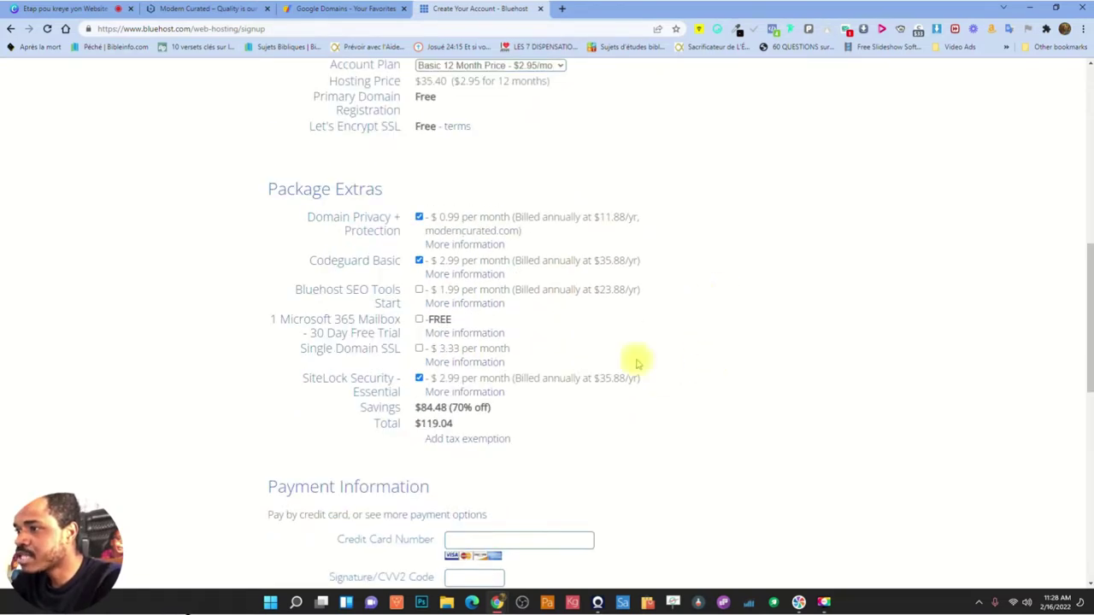
drag(416, 423, 547, 423)
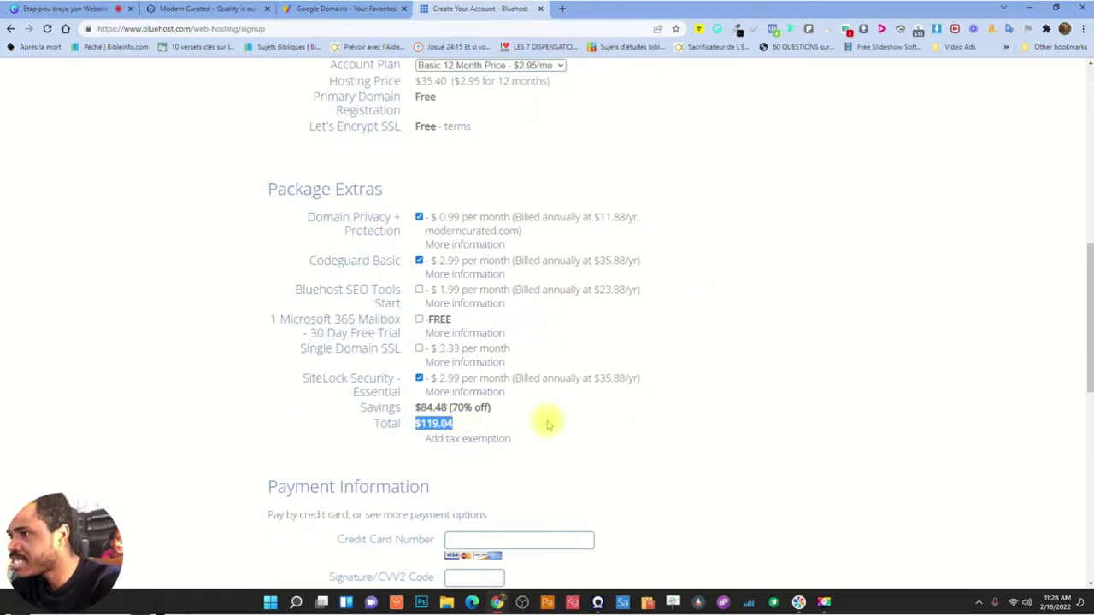
click(706, 357)
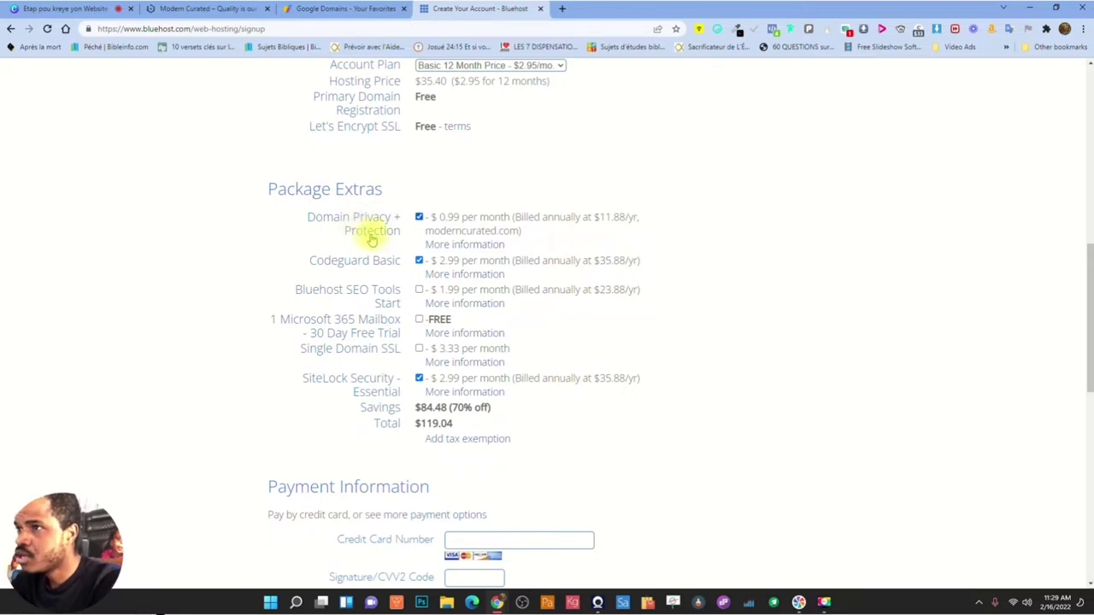
drag(256, 186, 599, 175)
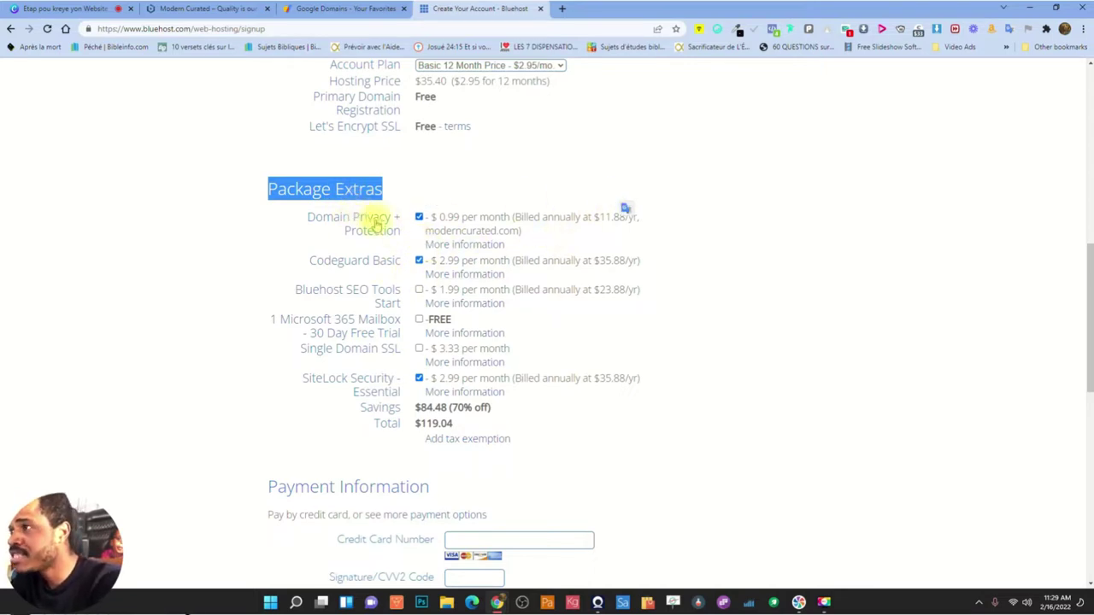
click(741, 170)
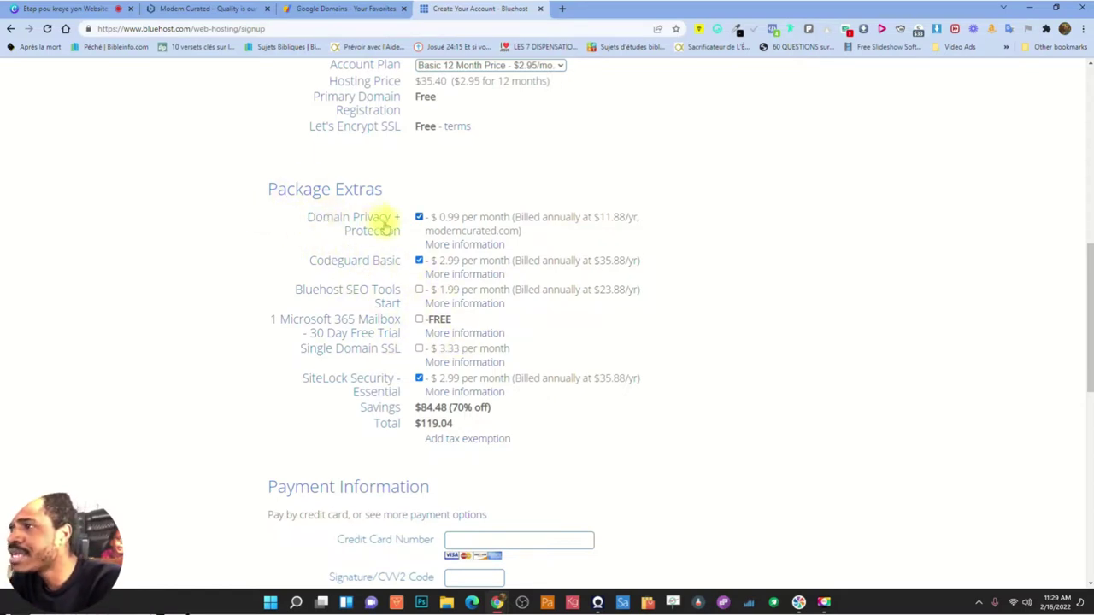
Read the Domain Privacy + Protection details about safeguarding contact information, and close them
click(468, 245)
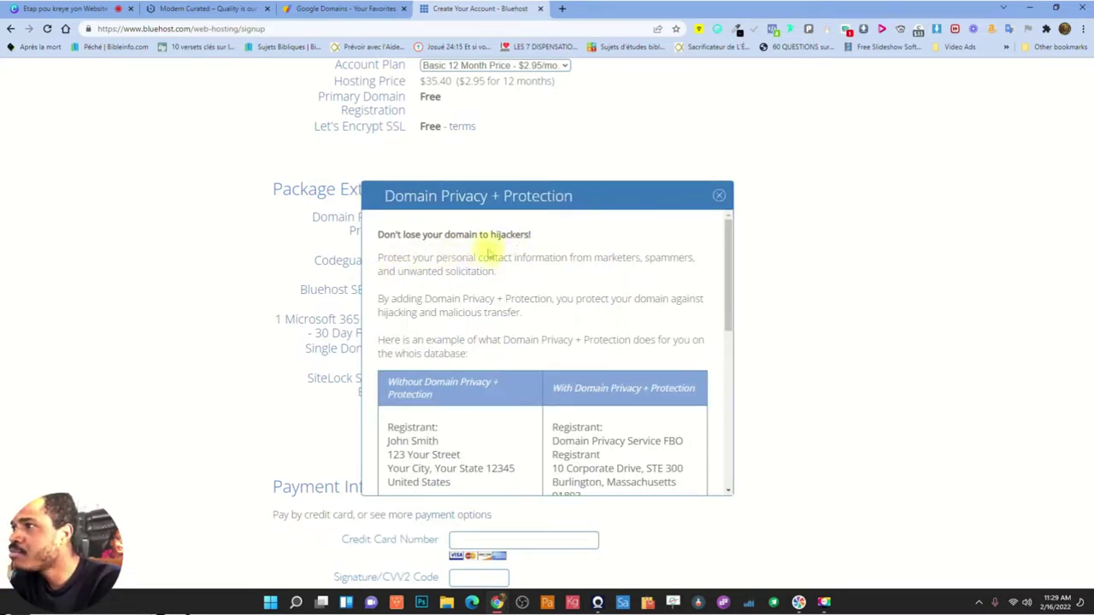
drag(380, 257, 612, 274)
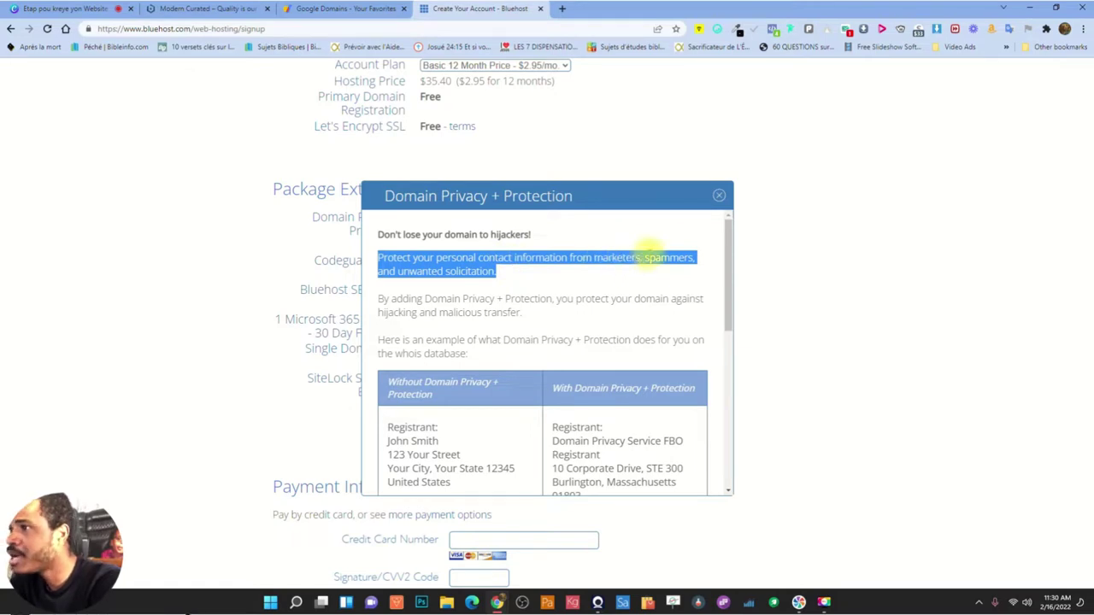
click(654, 253)
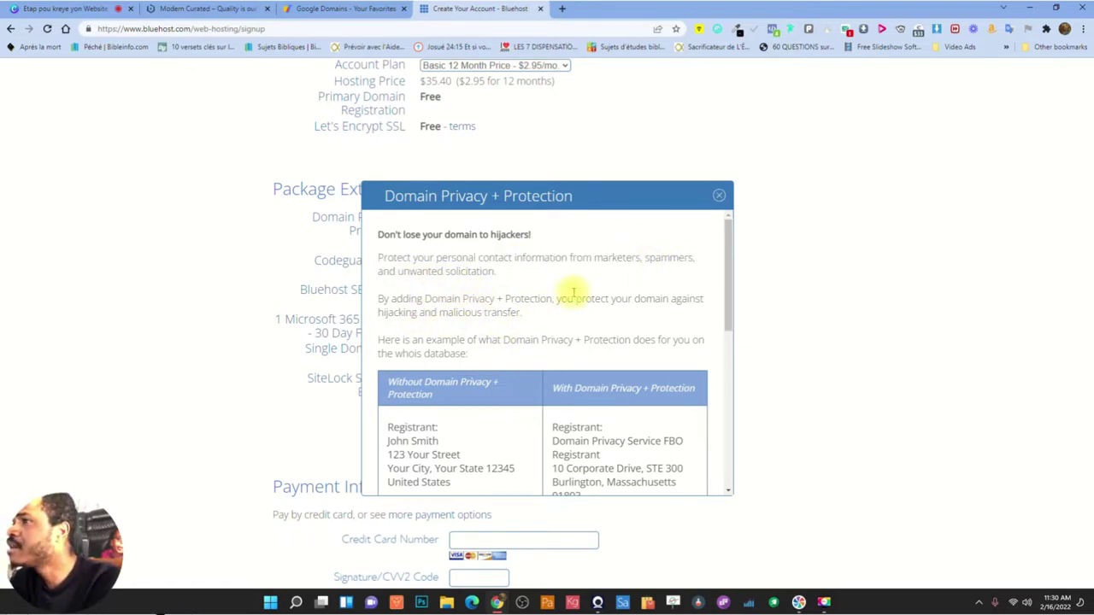
click(719, 197)
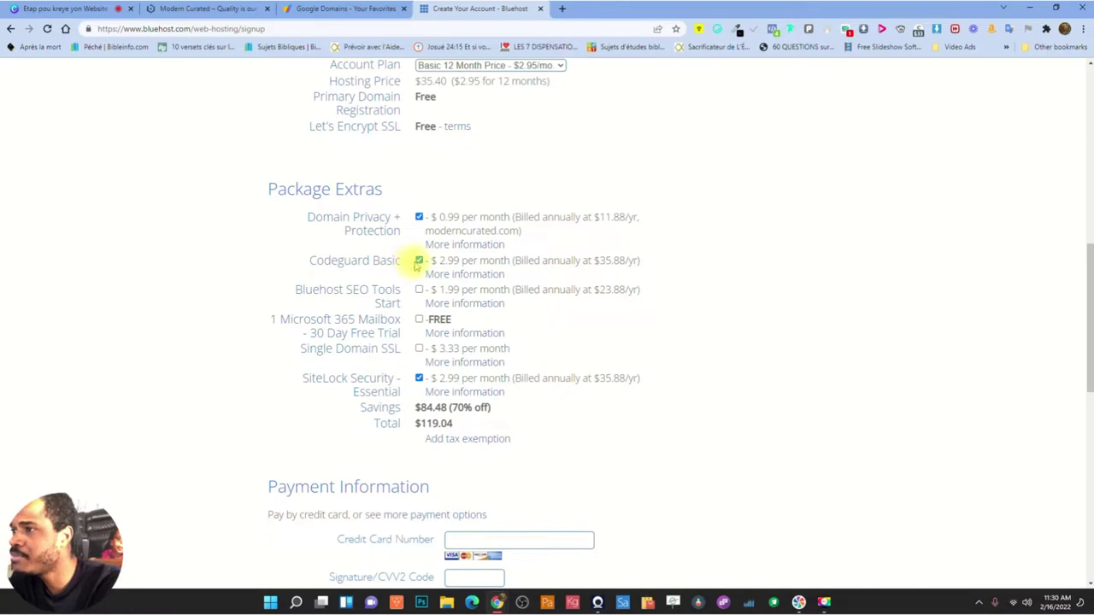
View the Codeguard Basic details, close them, and remove Codeguard Basic from the package extras
click(449, 275)
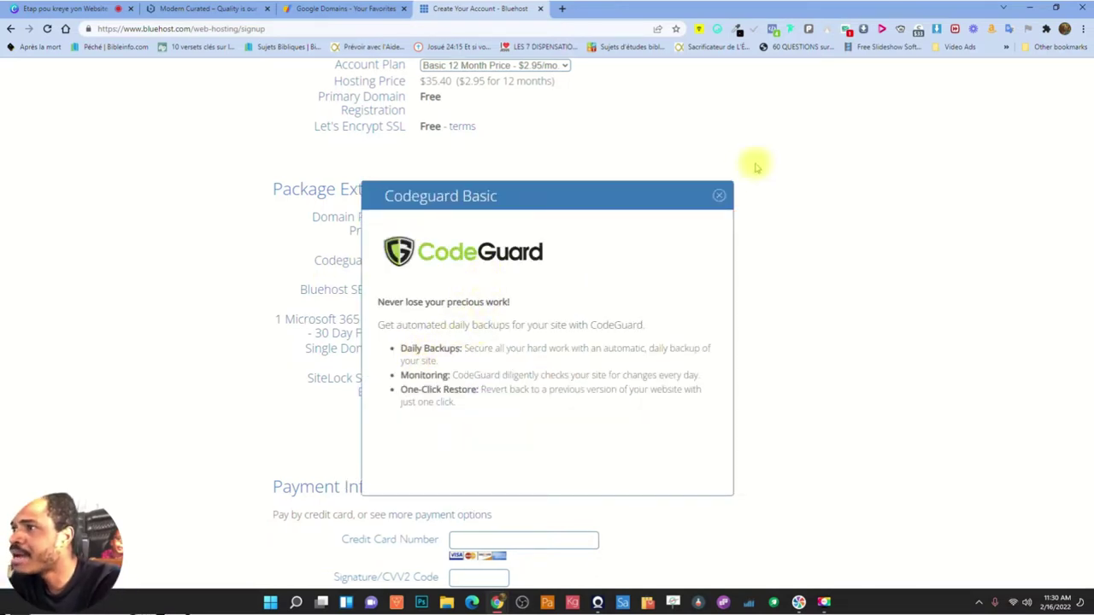
click(719, 195)
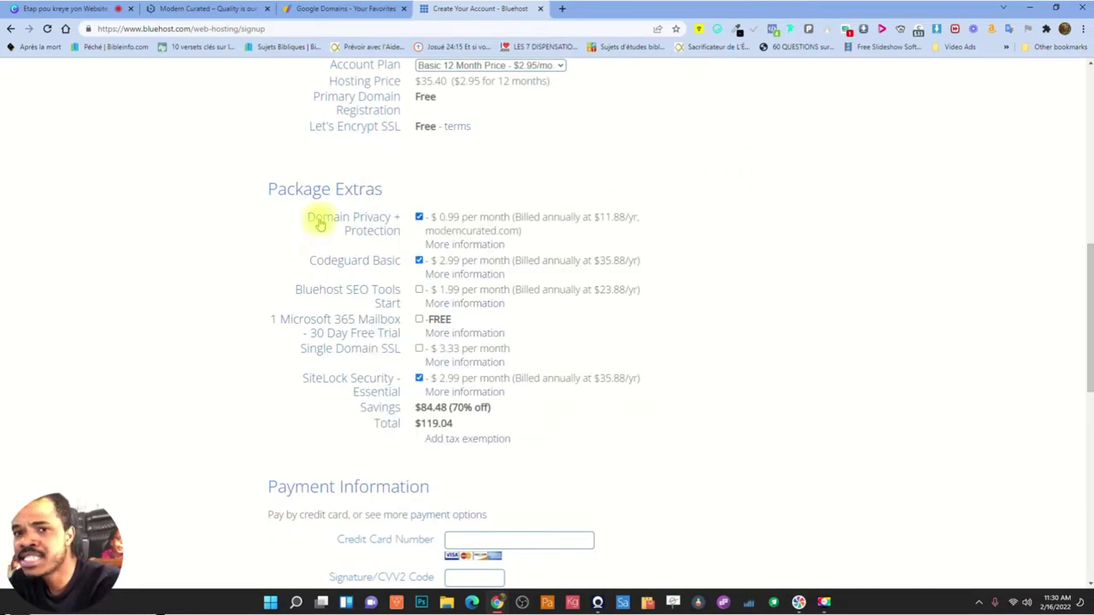
click(419, 261)
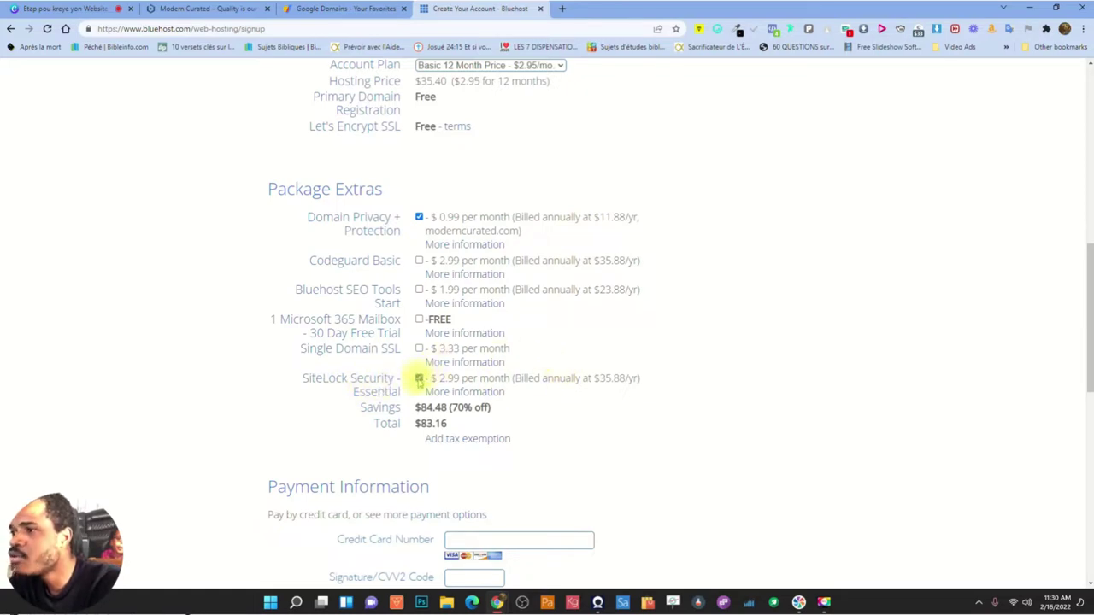
Remove SiteLock Security - Essential from the package extras
click(419, 379)
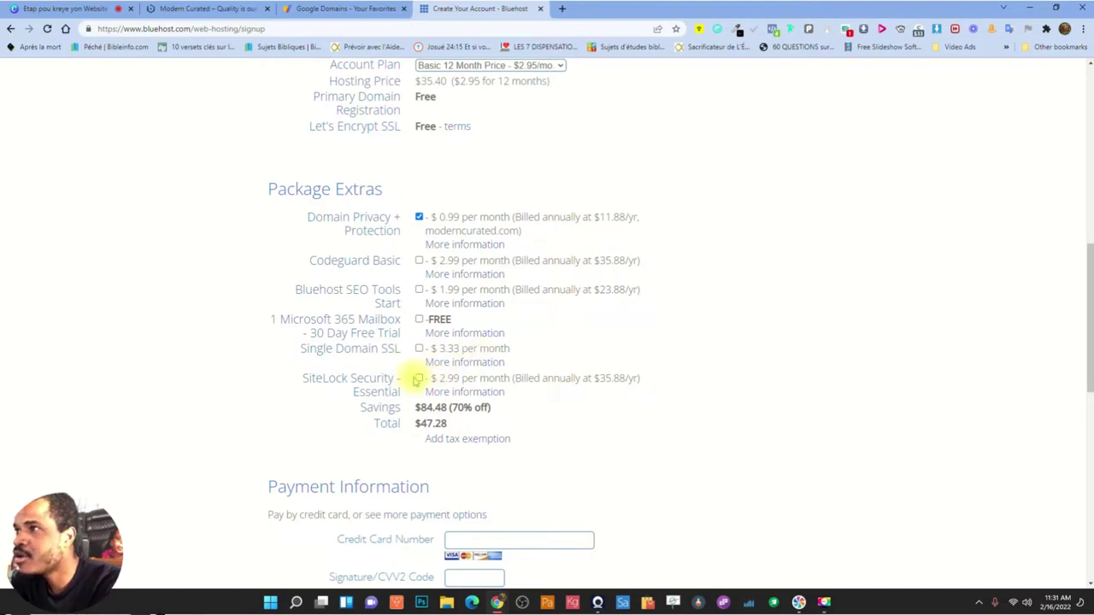
scroll(655, 299, up, 5)
scroll(599, 316, down, 6)
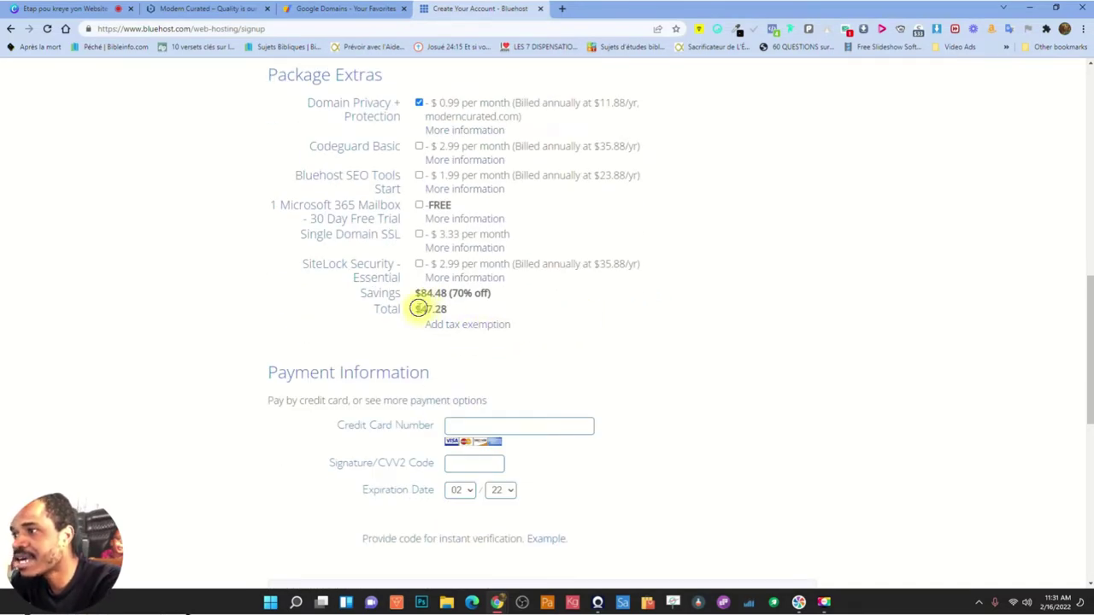
Dismiss the Special Sign-Up Offer and check the order total beneath the package extras
drag(418, 308, 452, 310)
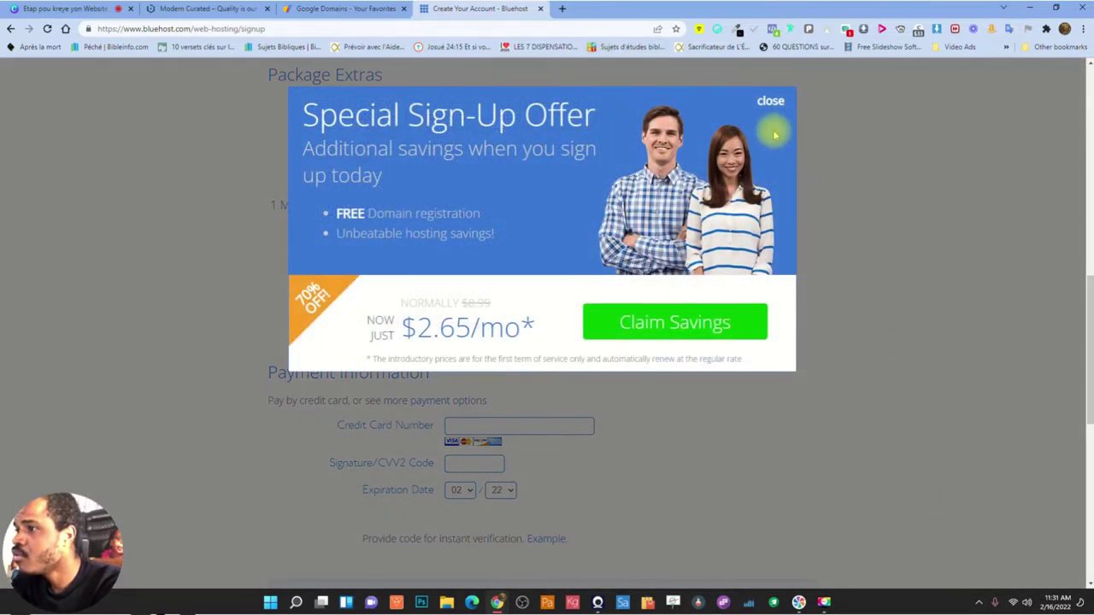
click(772, 100)
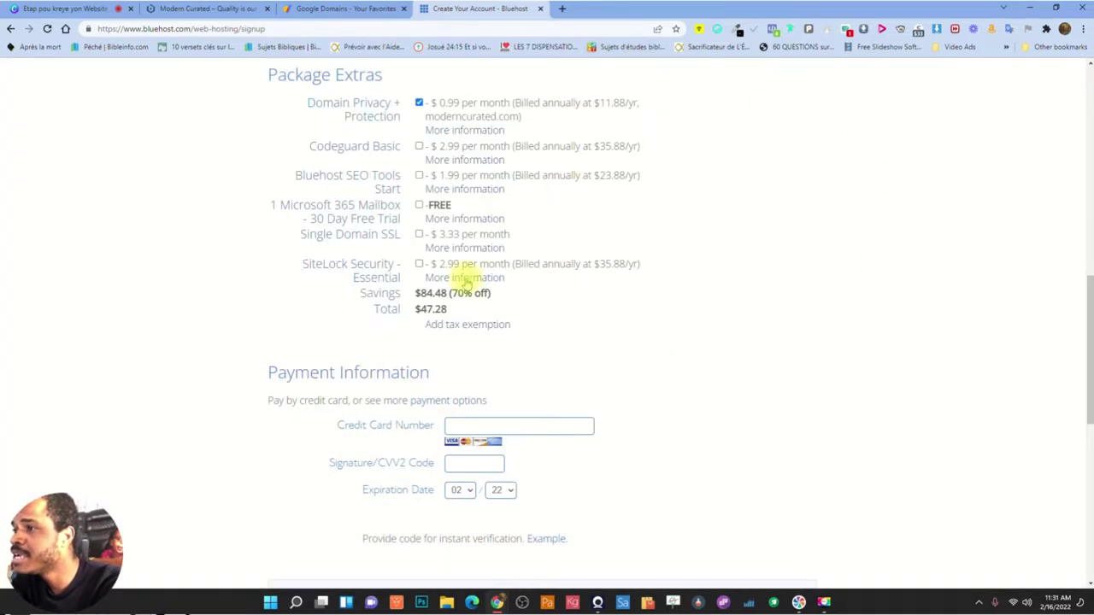
drag(414, 308, 476, 315)
click(577, 317)
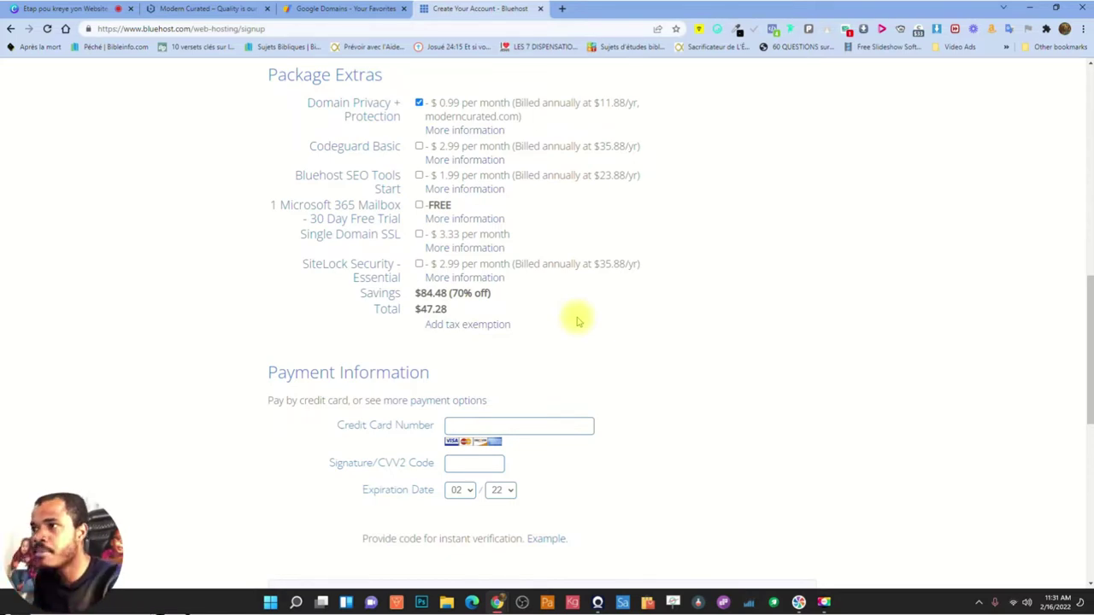
Check the primary domain registration entry and the moderncurated.com availability notice on the signup form
scroll(576, 321, up, 7)
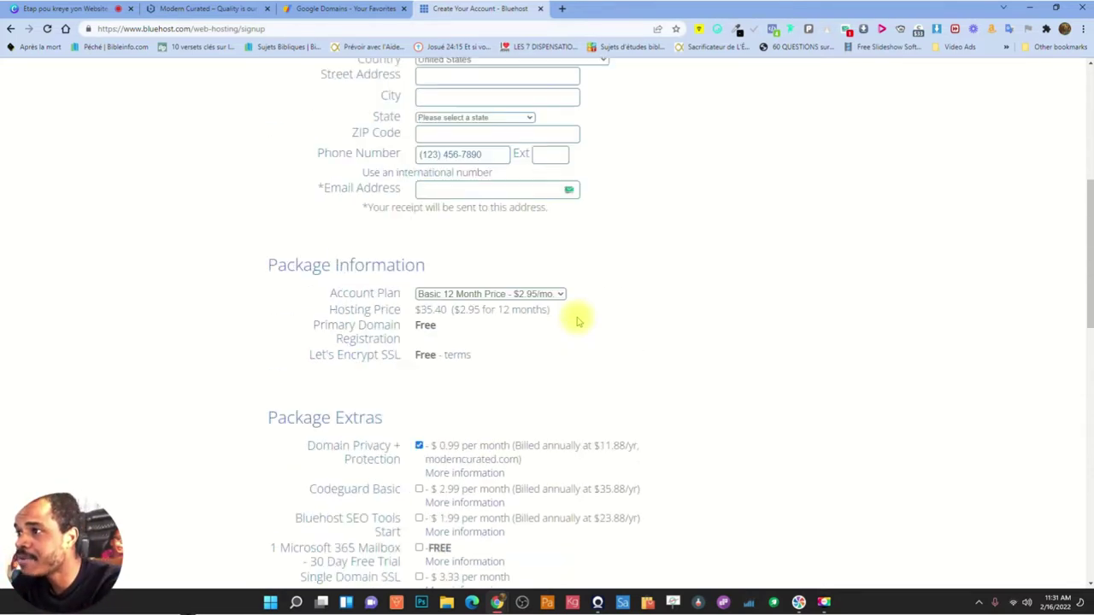
scroll(438, 311, down, 5)
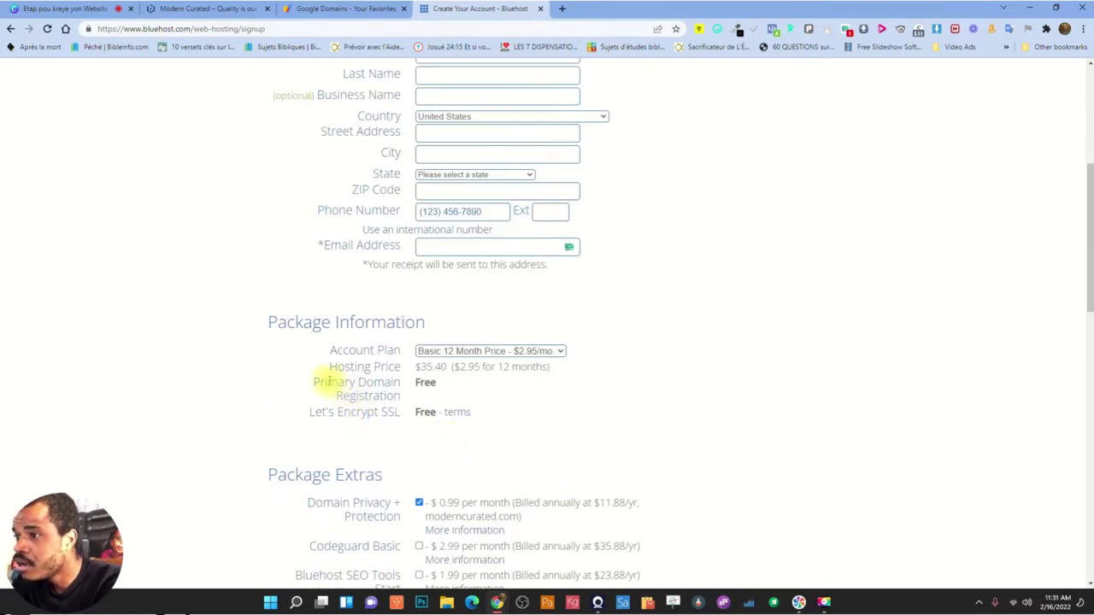
drag(309, 382, 430, 383)
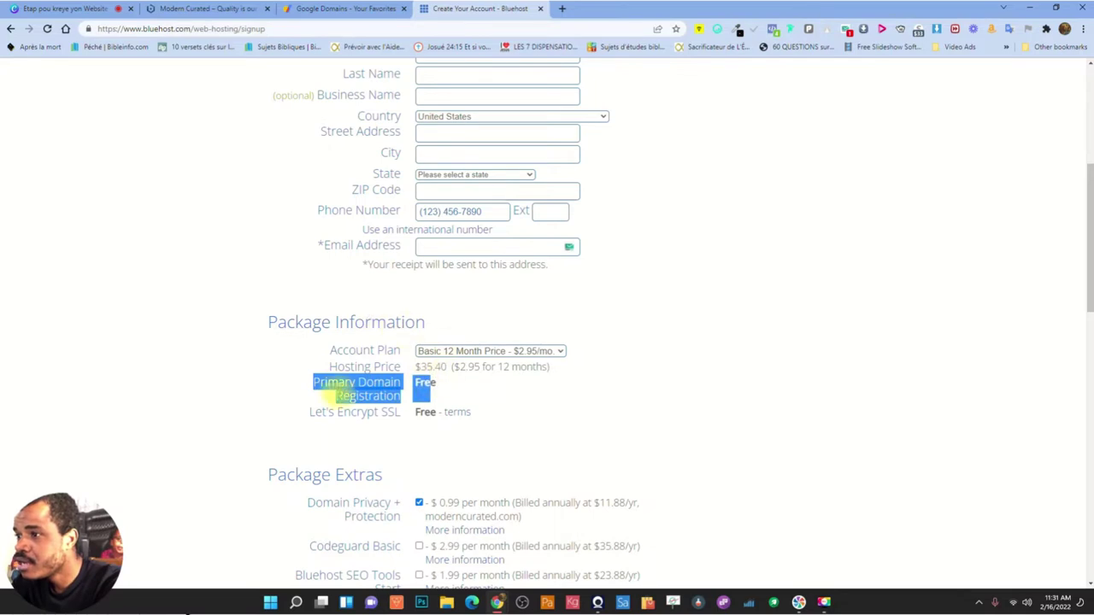
click(376, 393)
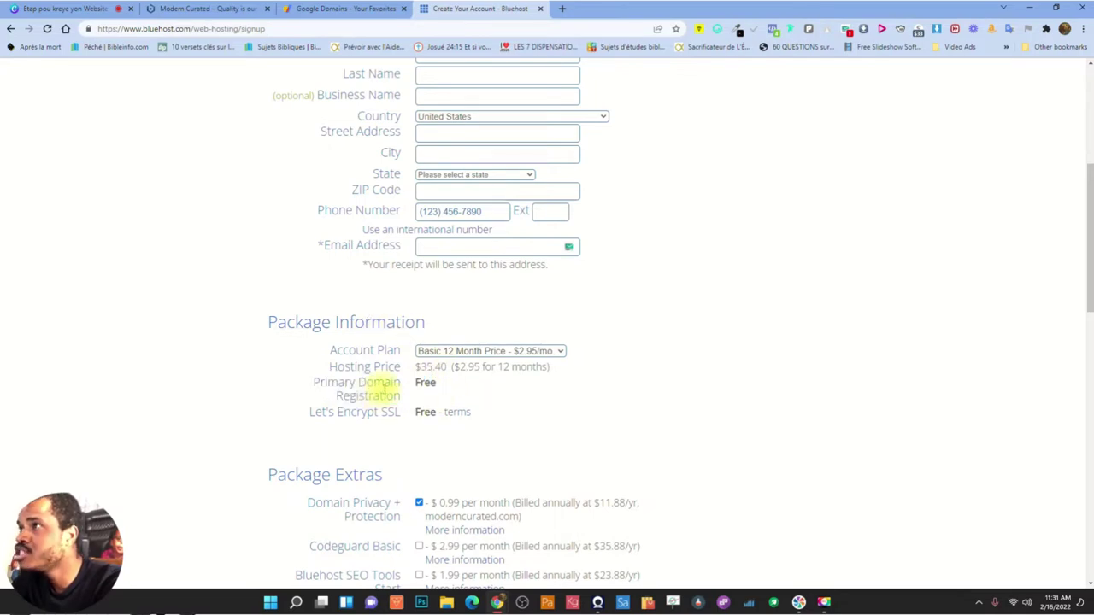
scroll(559, 399, up, 4)
drag(417, 189, 600, 191)
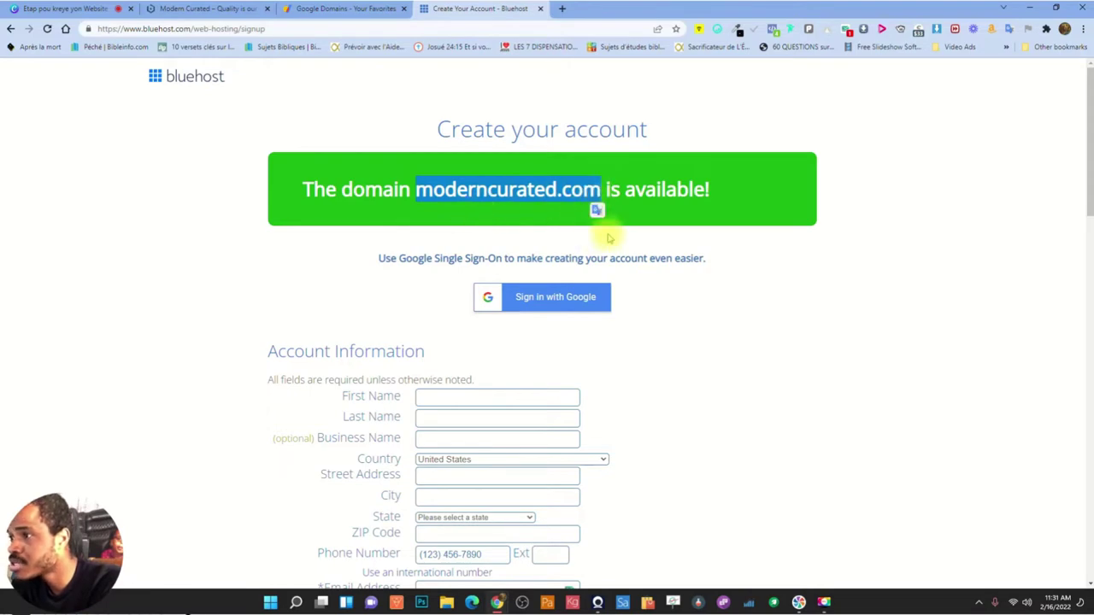
scroll(704, 371, down, 2)
scroll(386, 435, down, 2)
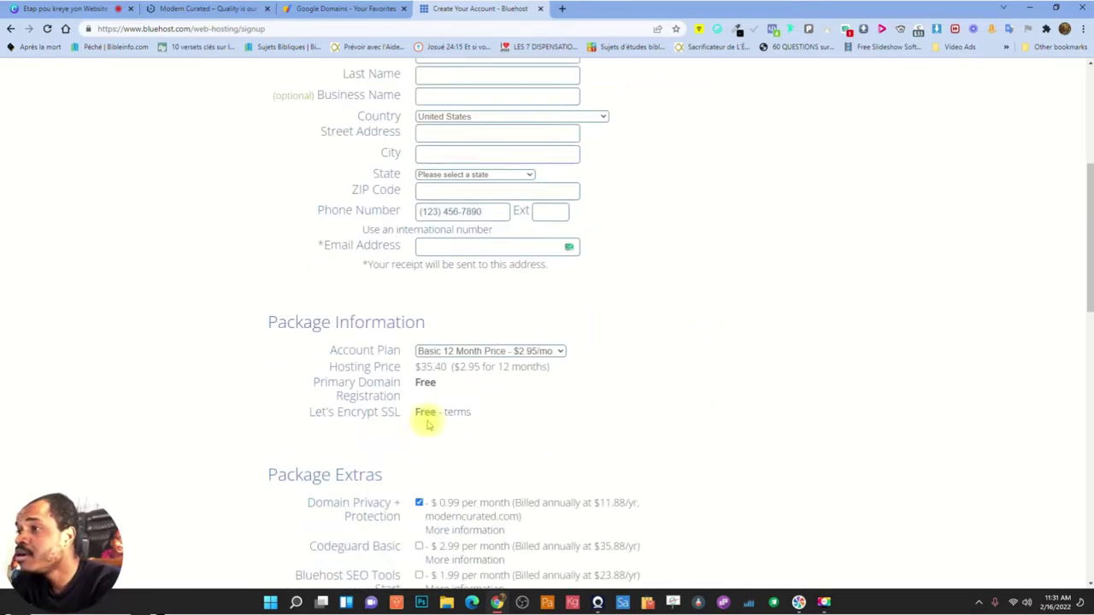
Review the package extras selection and check the order total again
scroll(387, 434, down, 2)
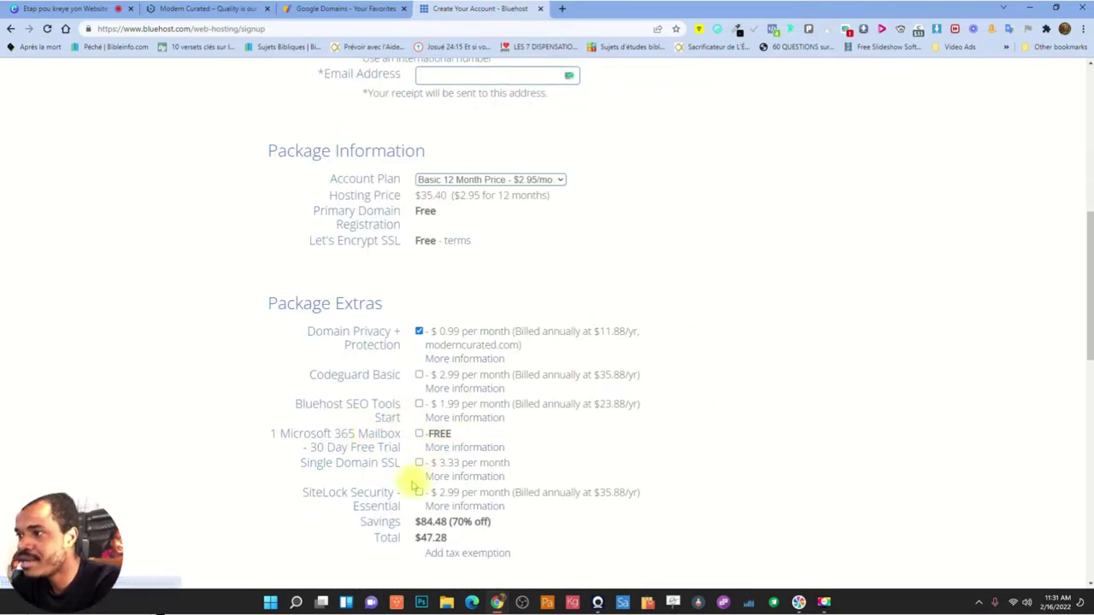
scroll(413, 486, down, 2)
drag(420, 366, 466, 368)
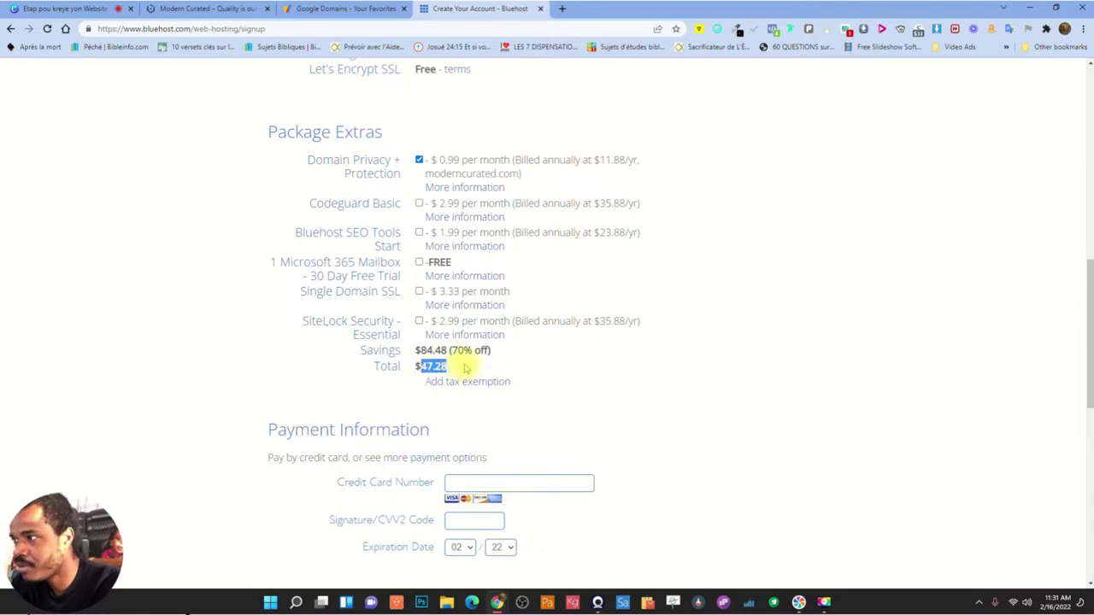
click(621, 356)
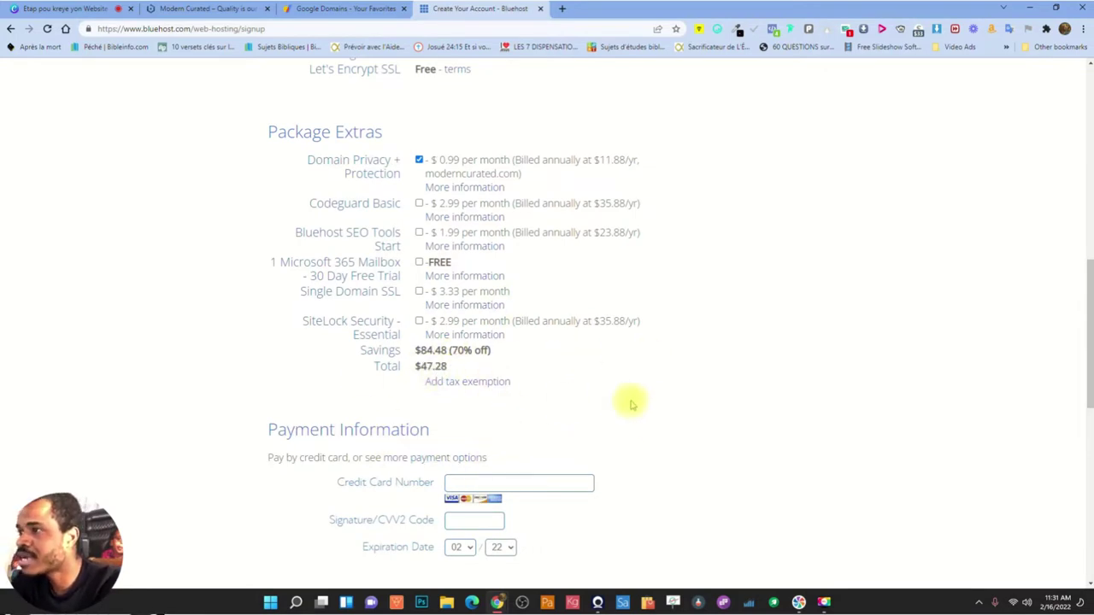
Review the credit card fields, the auto renewal terms and the agreement, and return to the form's beginning
scroll(556, 384, down, 2)
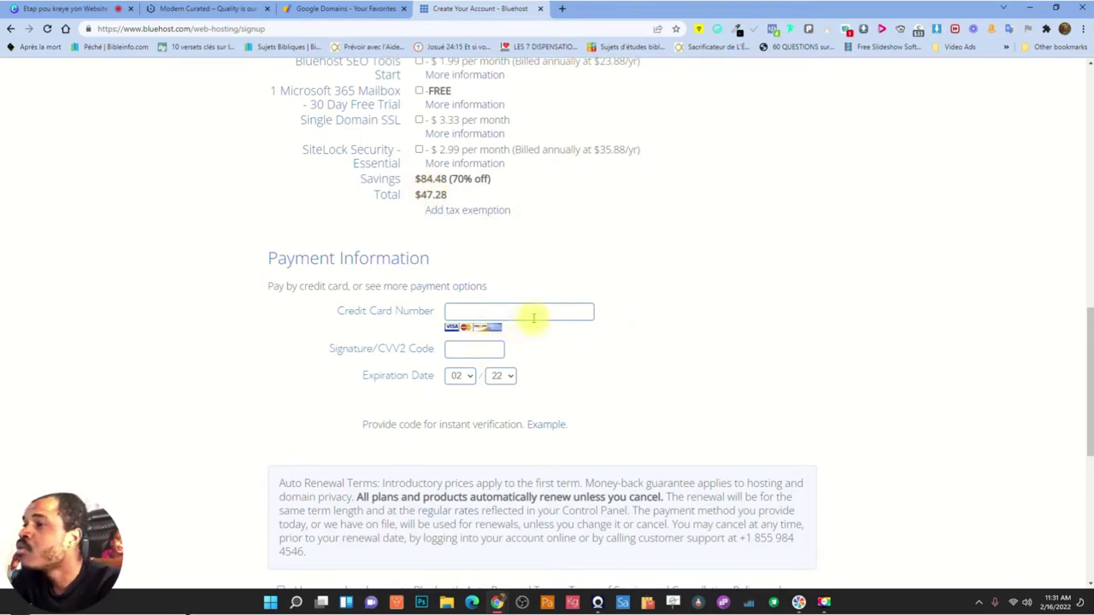
click(477, 311)
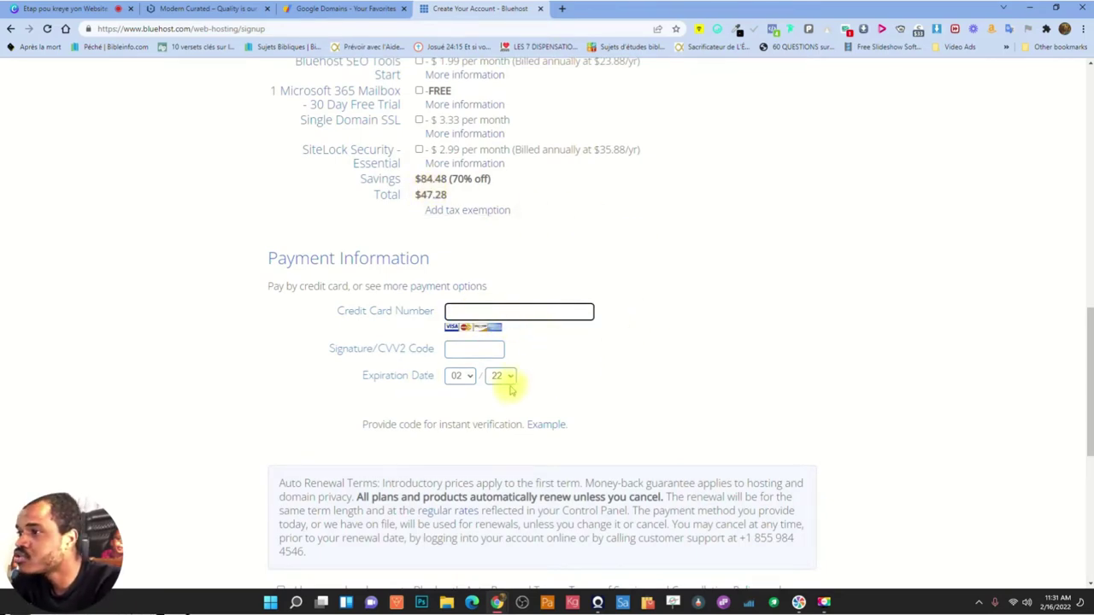
scroll(508, 383, down, 1)
scroll(497, 394, down, 3)
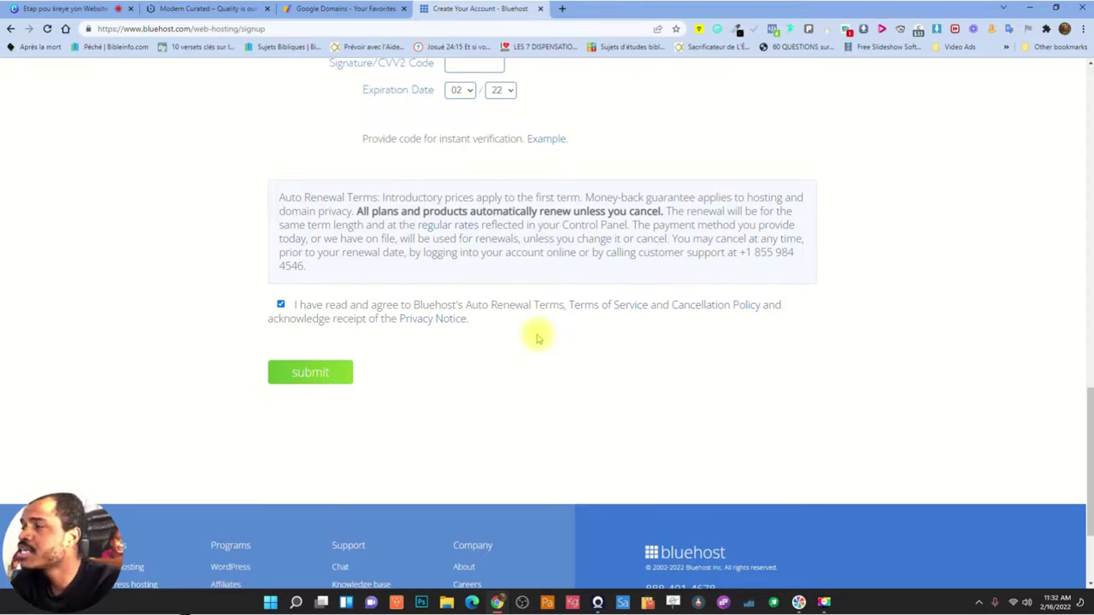
scroll(495, 316, up, 15)
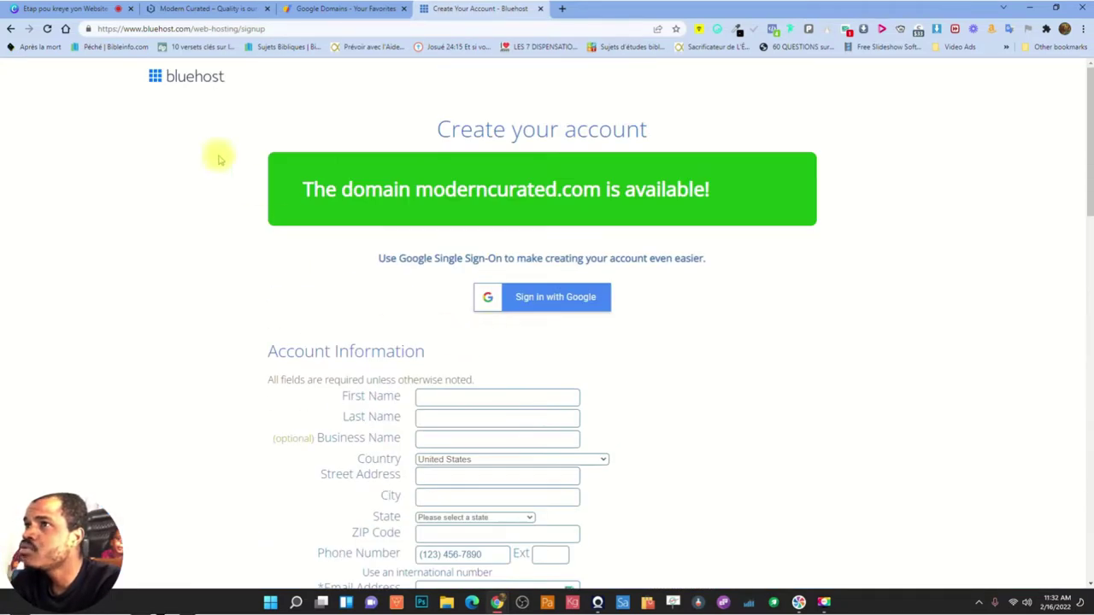
Open the Bluehost portal in a new browser tab and display the account's My Domains list
click(562, 9)
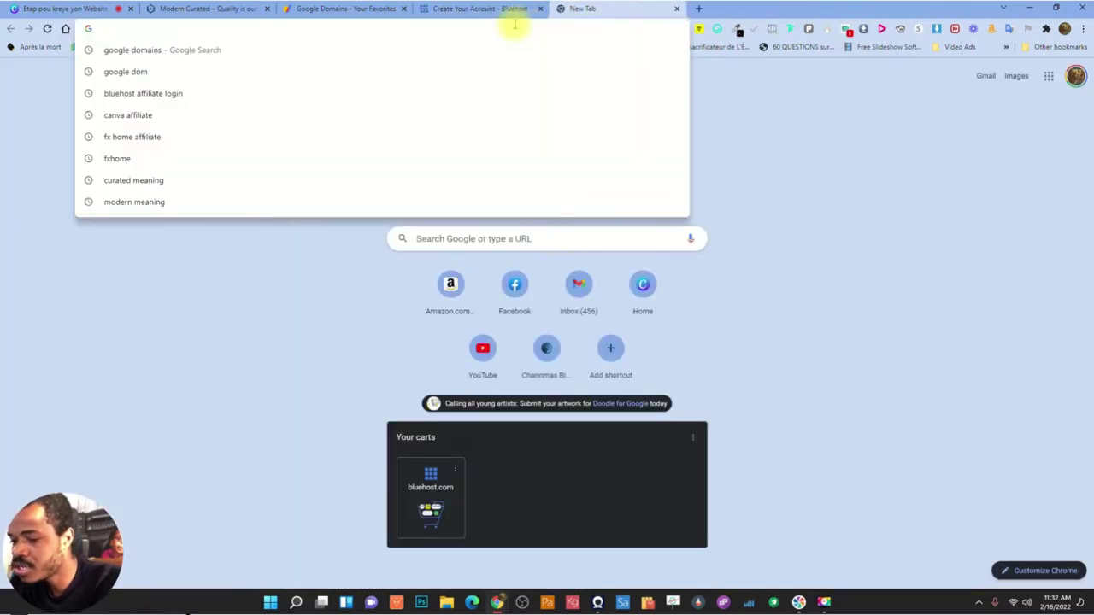
text(bluehost)
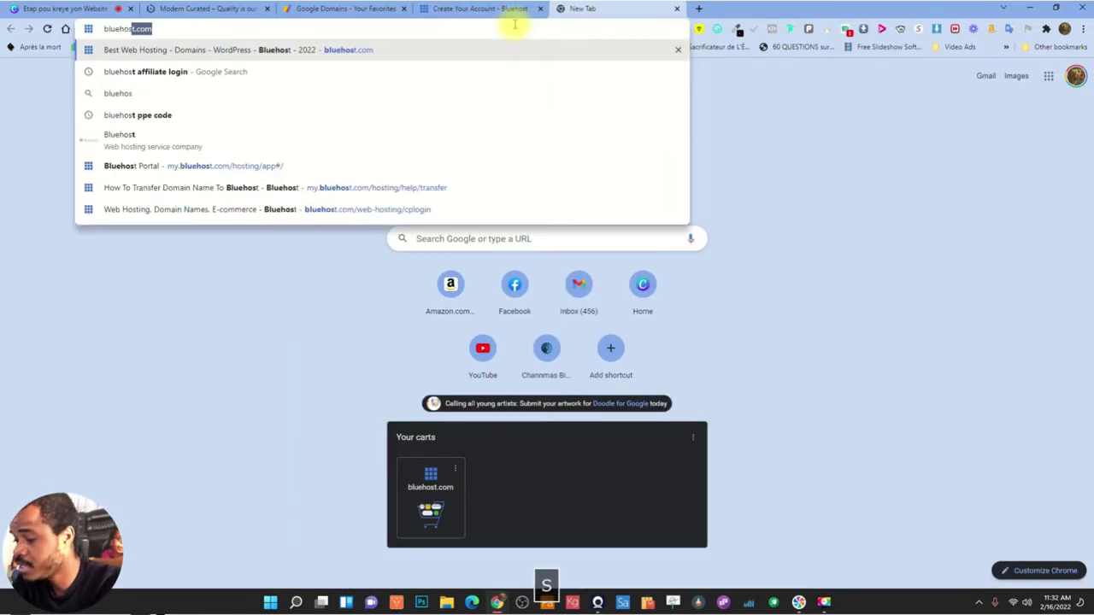
key(Return)
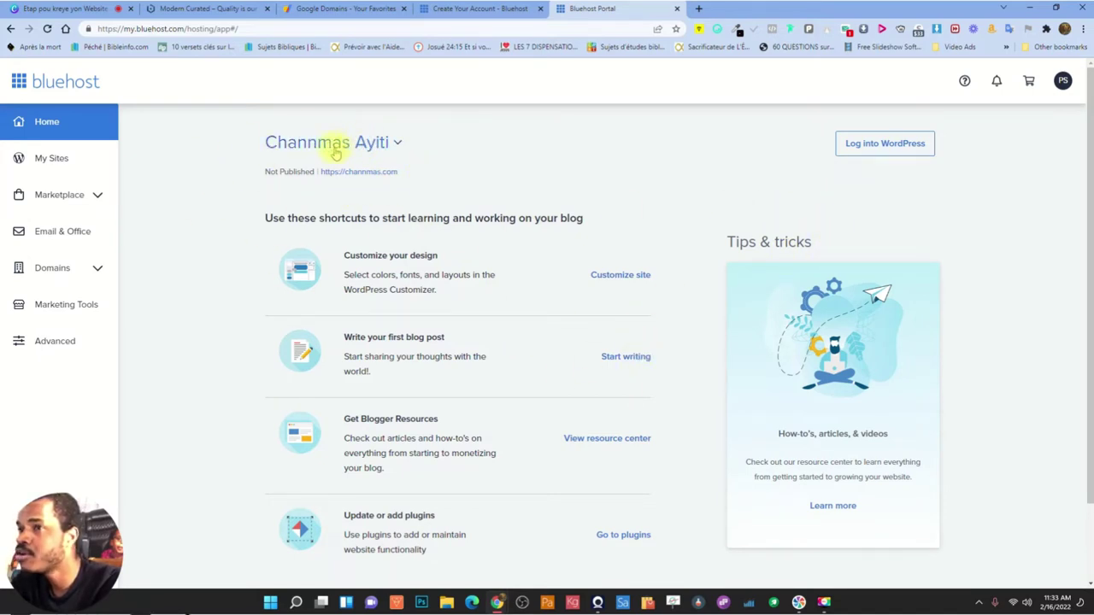
click(52, 268)
click(53, 303)
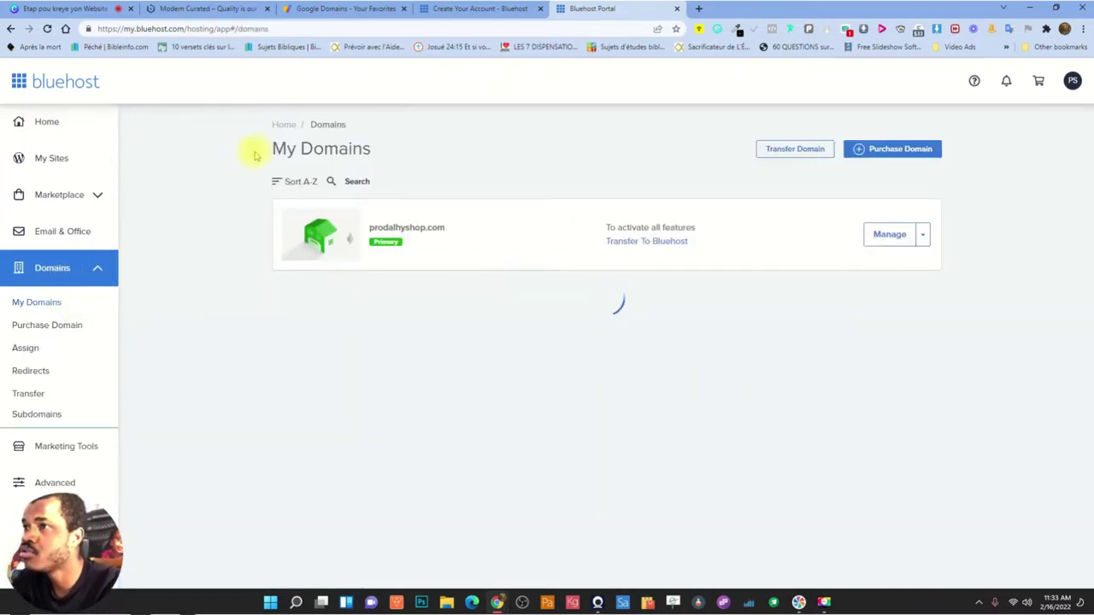
Examine the My Domains list, comparing the primary domain with the addon domains
drag(272, 148, 395, 148)
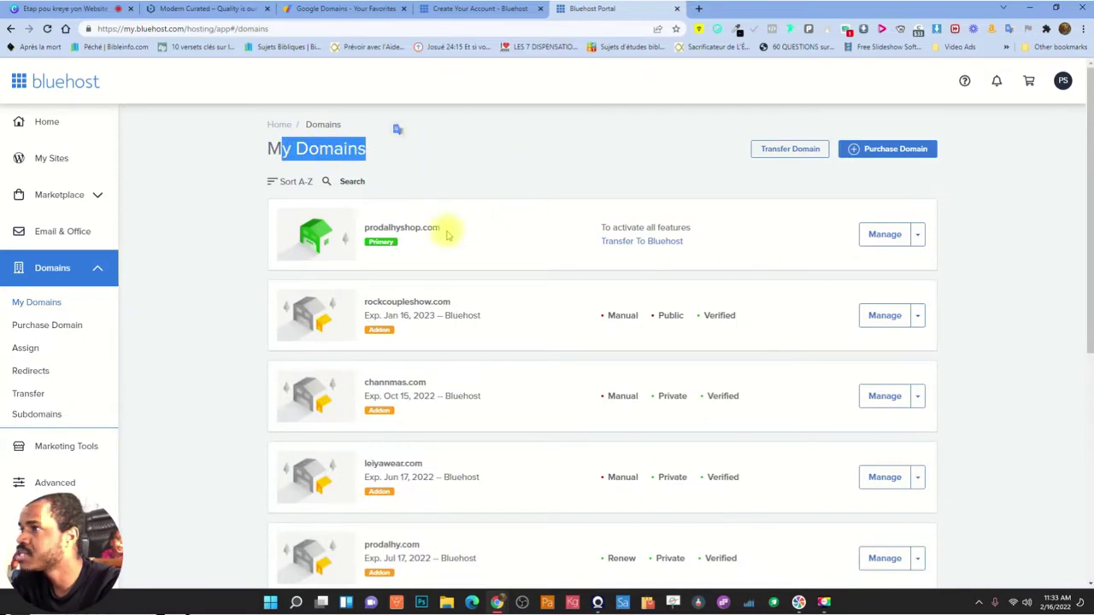
scroll(462, 240, down, 2)
scroll(484, 247, down, 5)
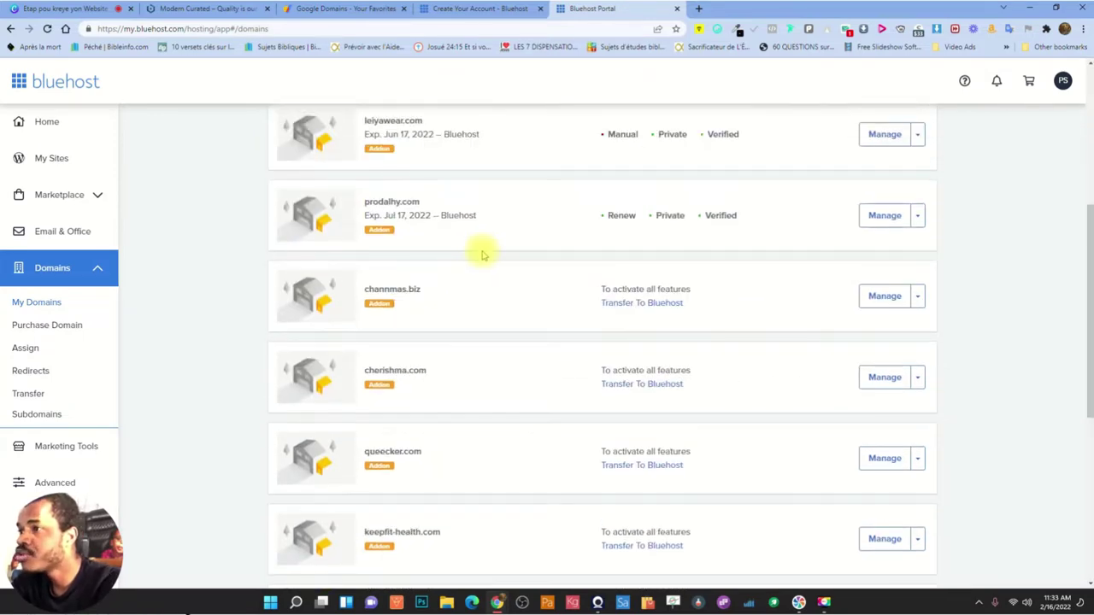
scroll(480, 263, down, 2)
scroll(478, 263, up, 9)
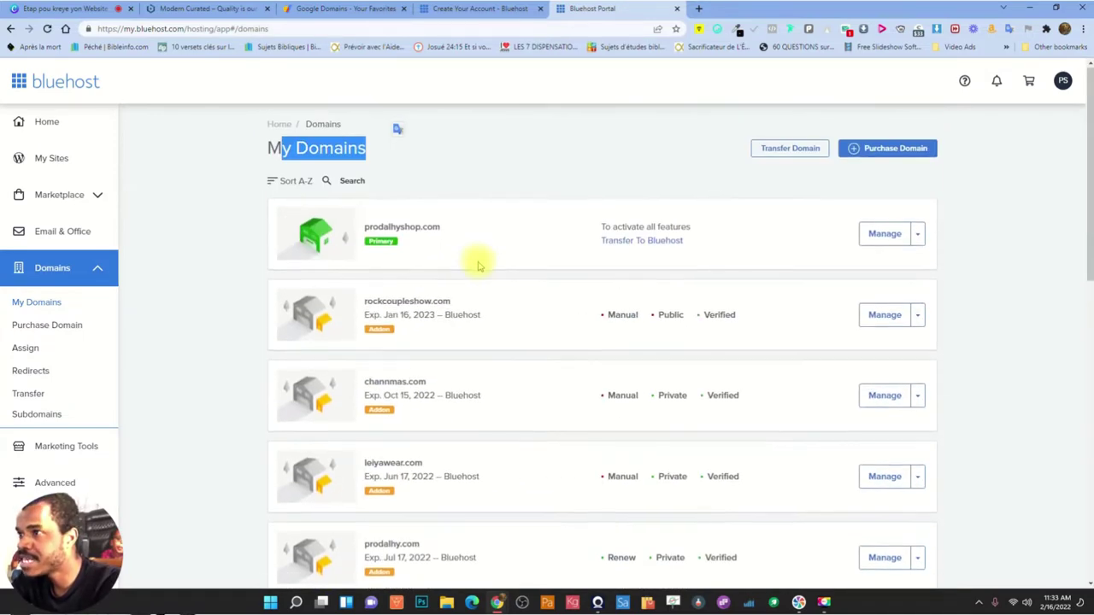
double_click(380, 241)
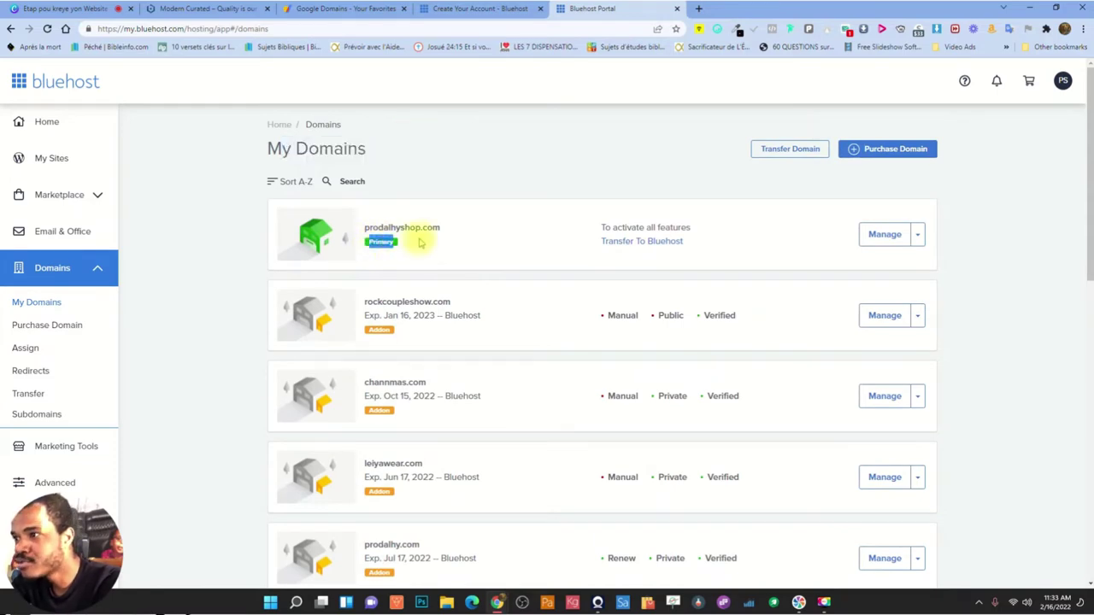
click(379, 329)
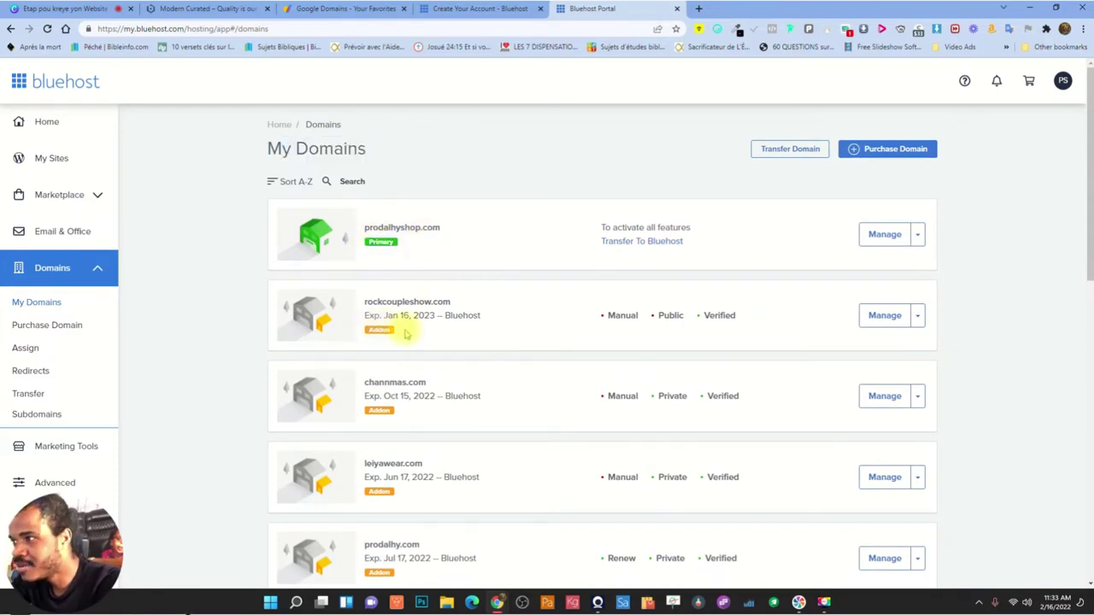
scroll(569, 363, down, 1)
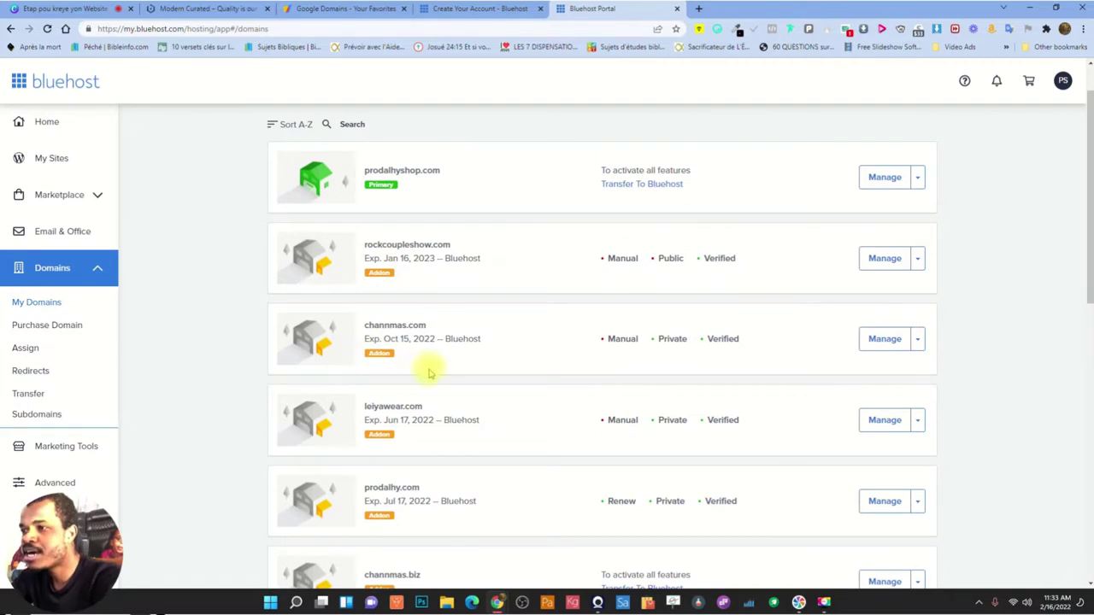
scroll(423, 368, down, 3)
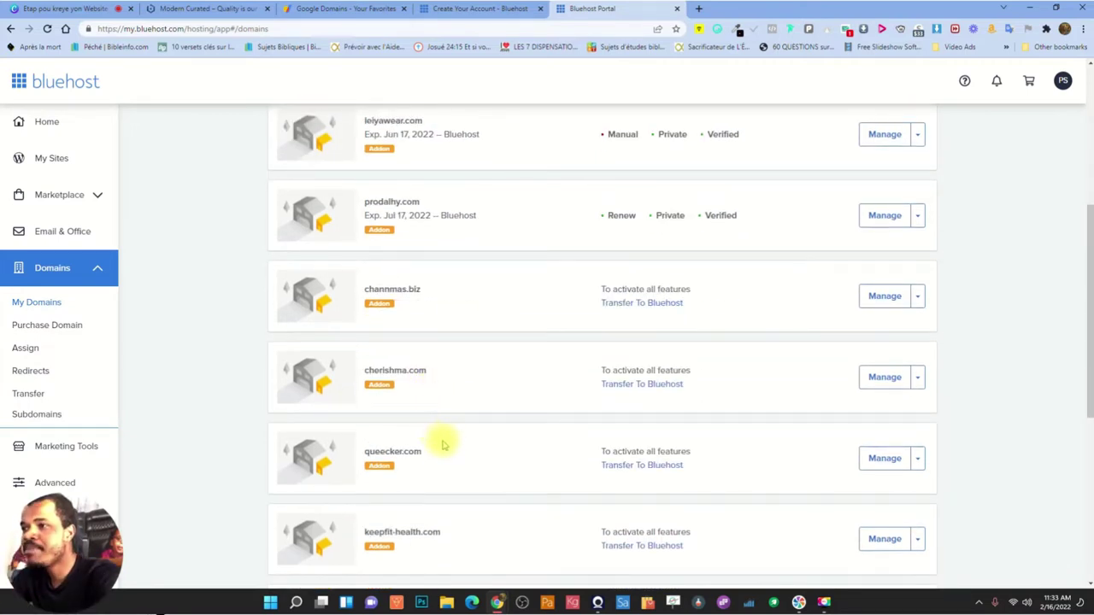
scroll(445, 443, up, 4)
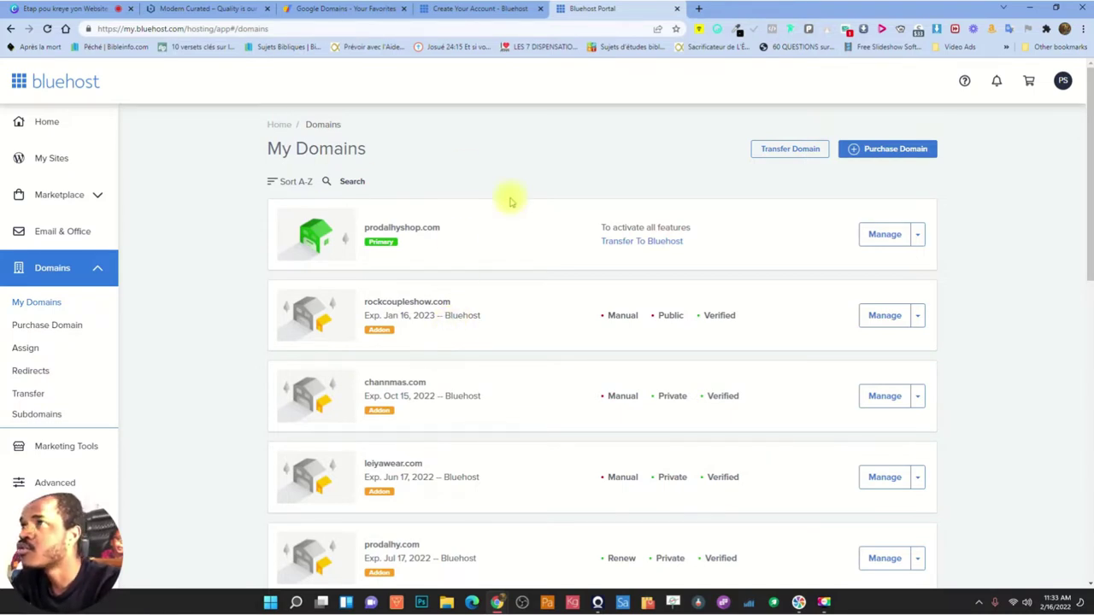
Switch to the Google Domains favorites page and look through the saved domain names
click(353, 11)
scroll(498, 371, down, 4)
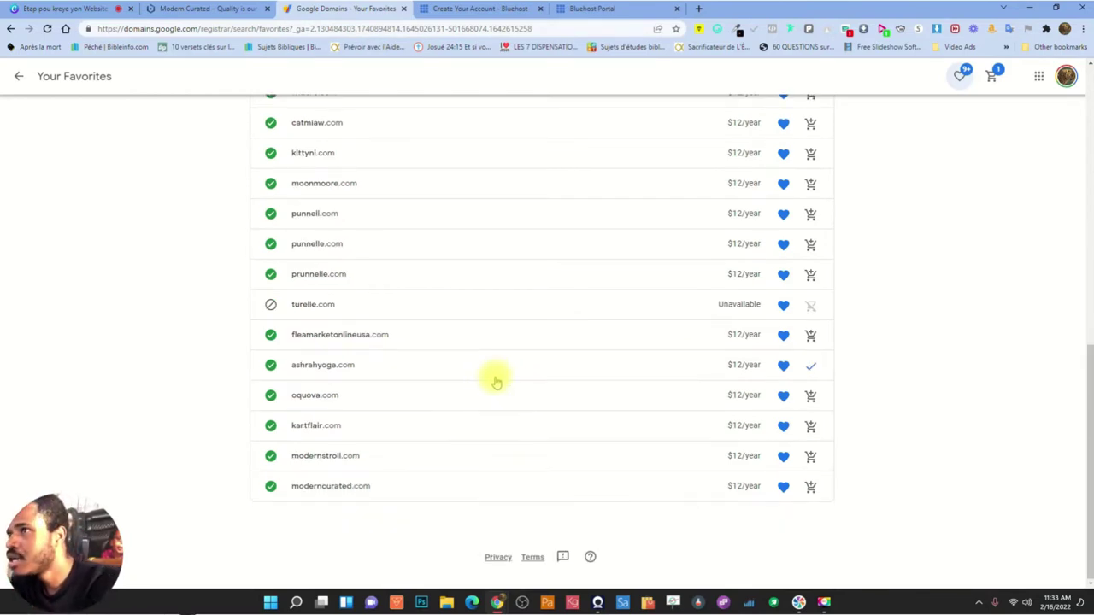
scroll(494, 380, up, 7)
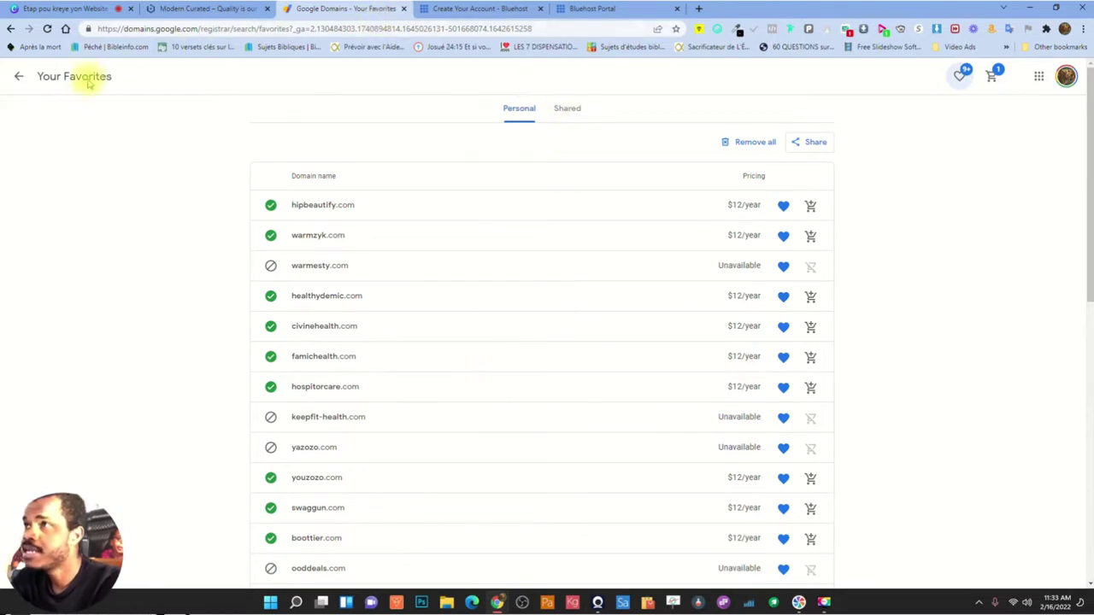
Load google.com in place of the Google Domains favorites page
click(341, 29)
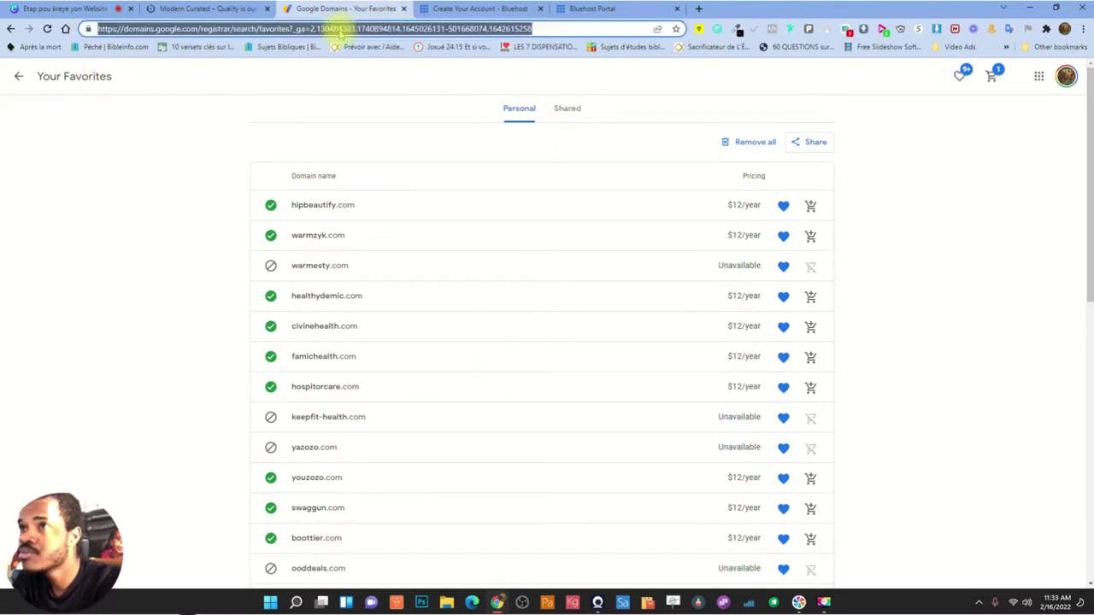
text(y)
key(BackSpace)
text(g)
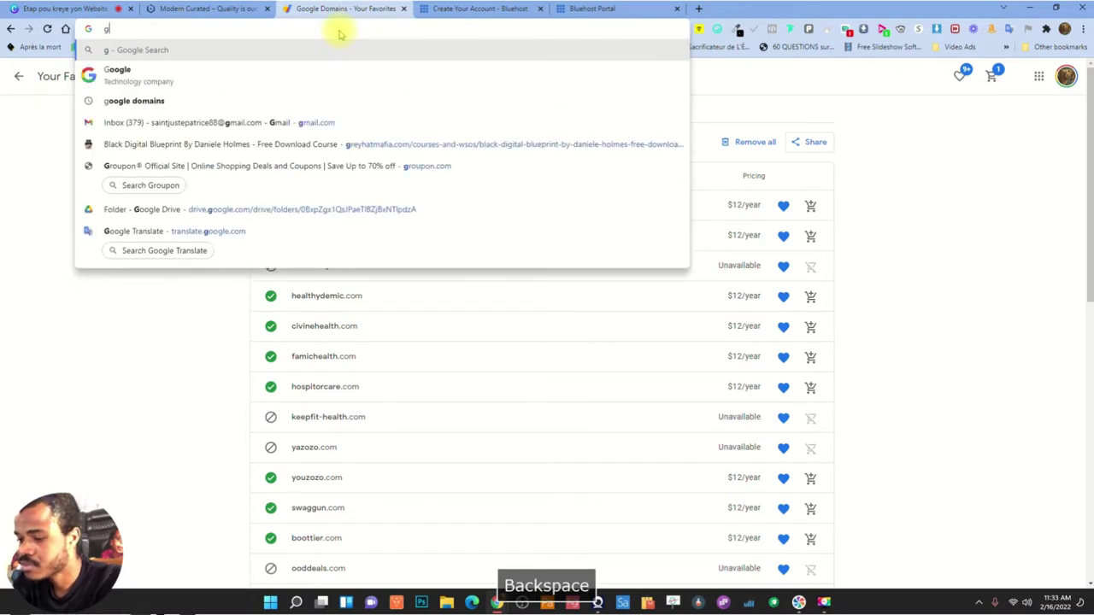
text(oogle)
key(Return)
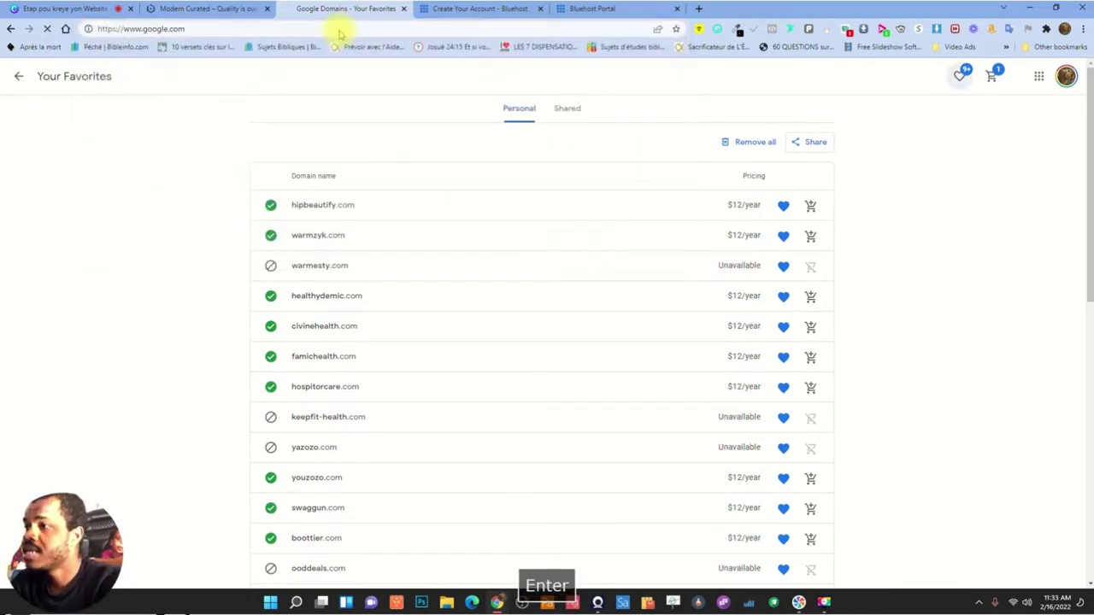
Search Google for "google domains" and open the non-sponsored domains.google result
click(439, 288)
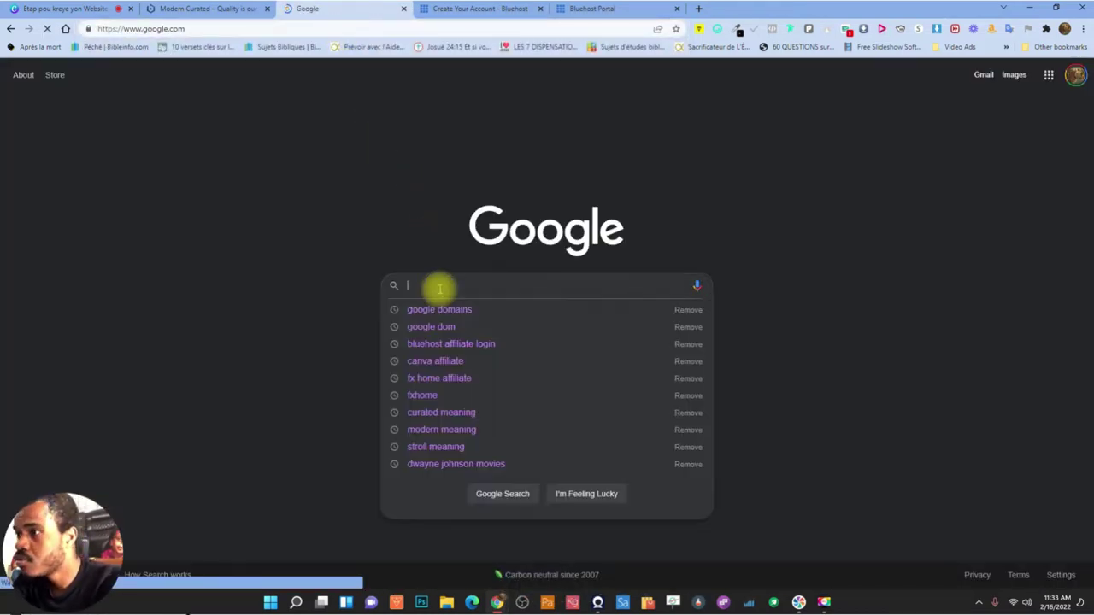
text(googl)
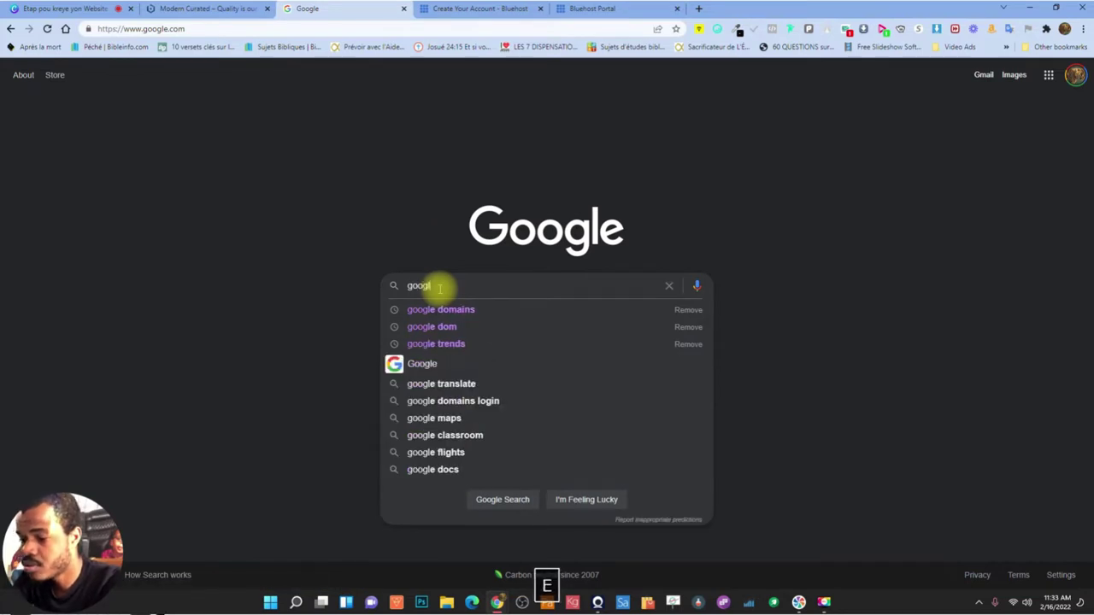
text(e domain)
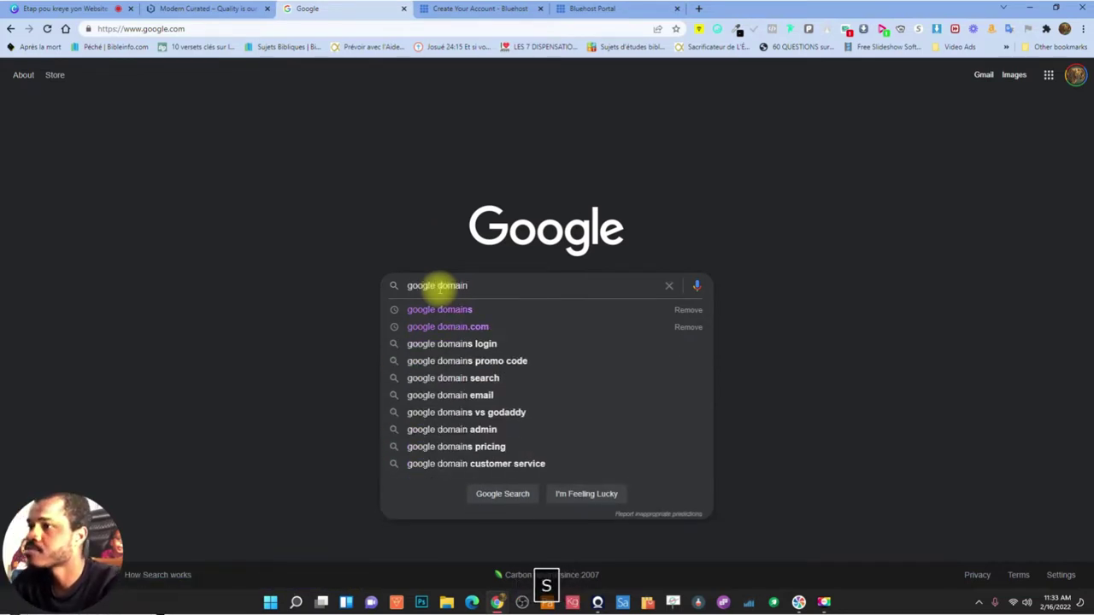
text(s)
key(Return)
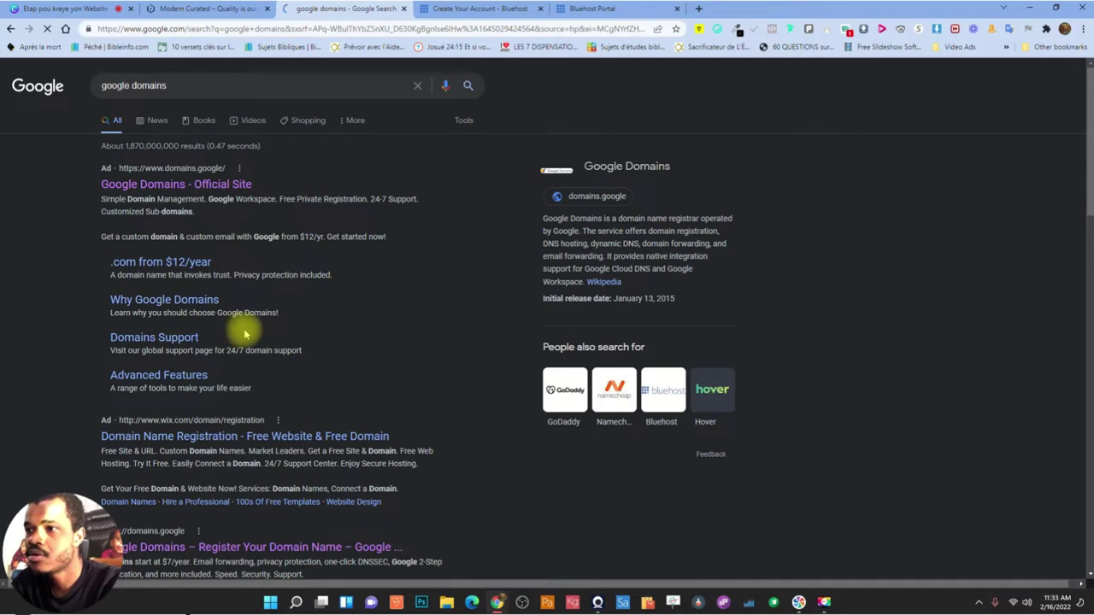
scroll(171, 335, down, 2)
scroll(146, 342, down, 1)
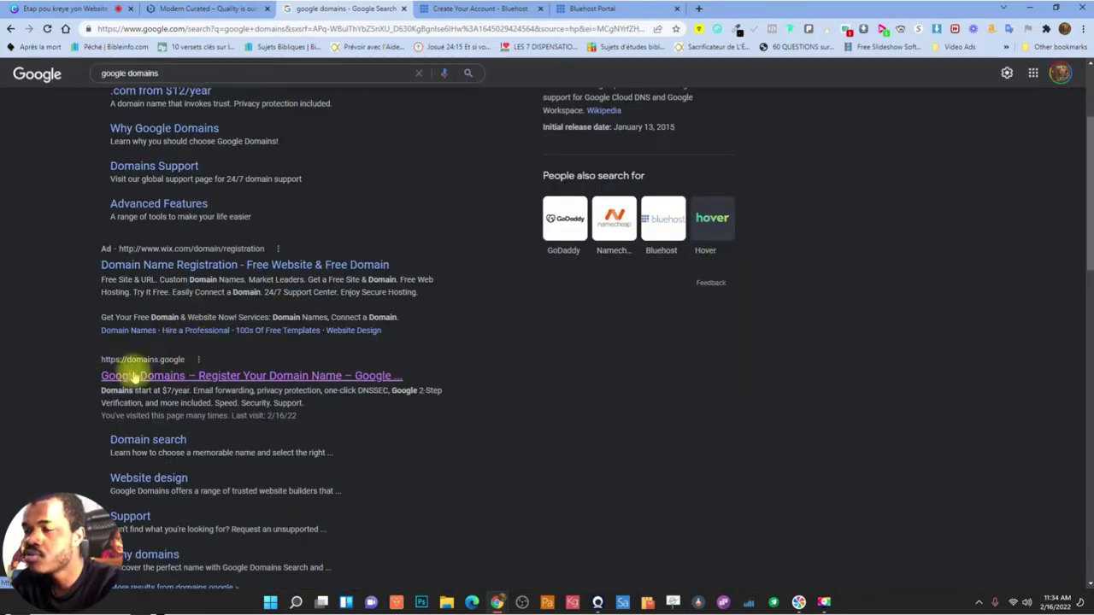
click(137, 375)
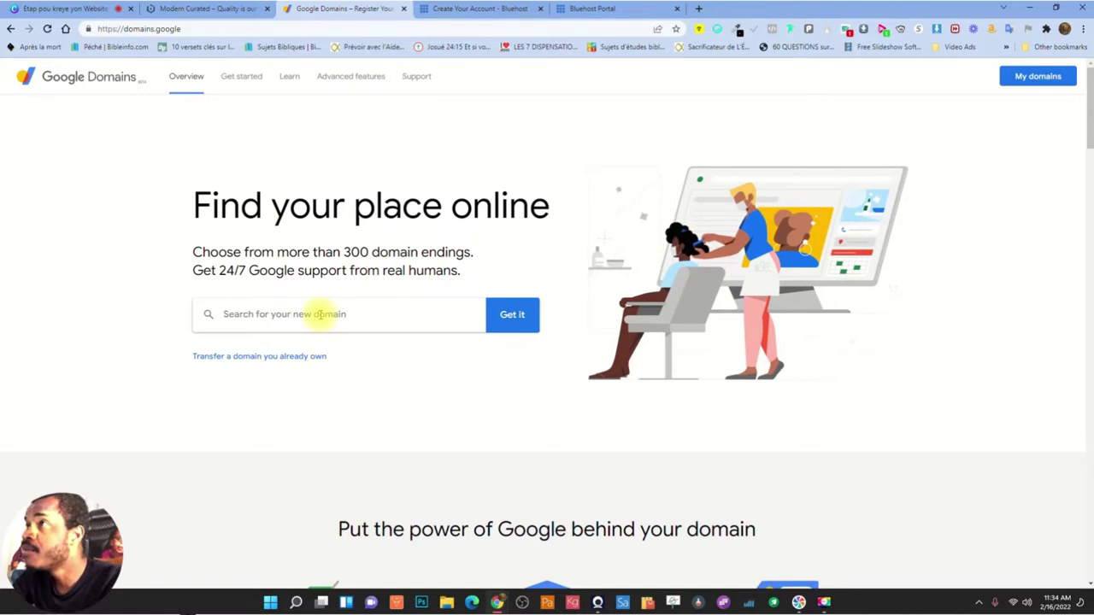
Switch to the Bluehost account creation page and examine the domain name in the availability banner
click(486, 9)
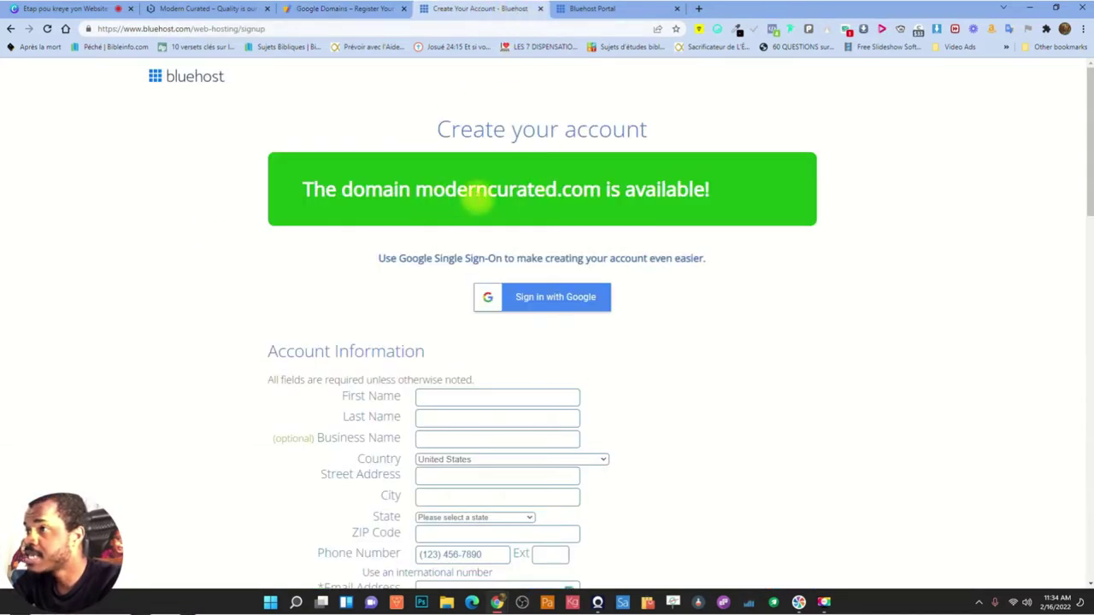
drag(417, 190, 603, 195)
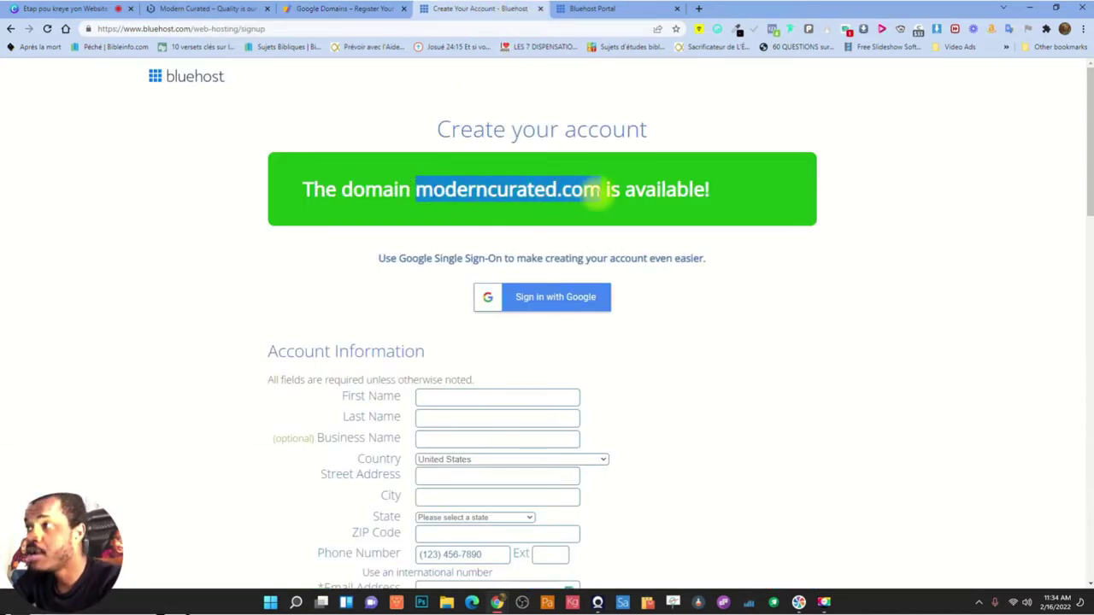
click(573, 191)
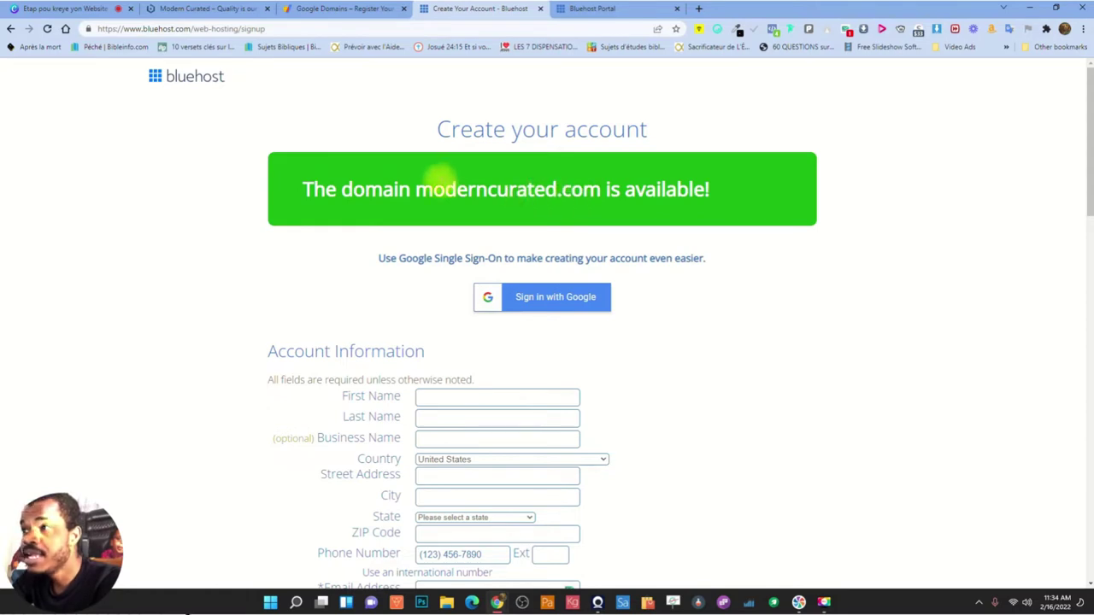
drag(414, 190, 603, 192)
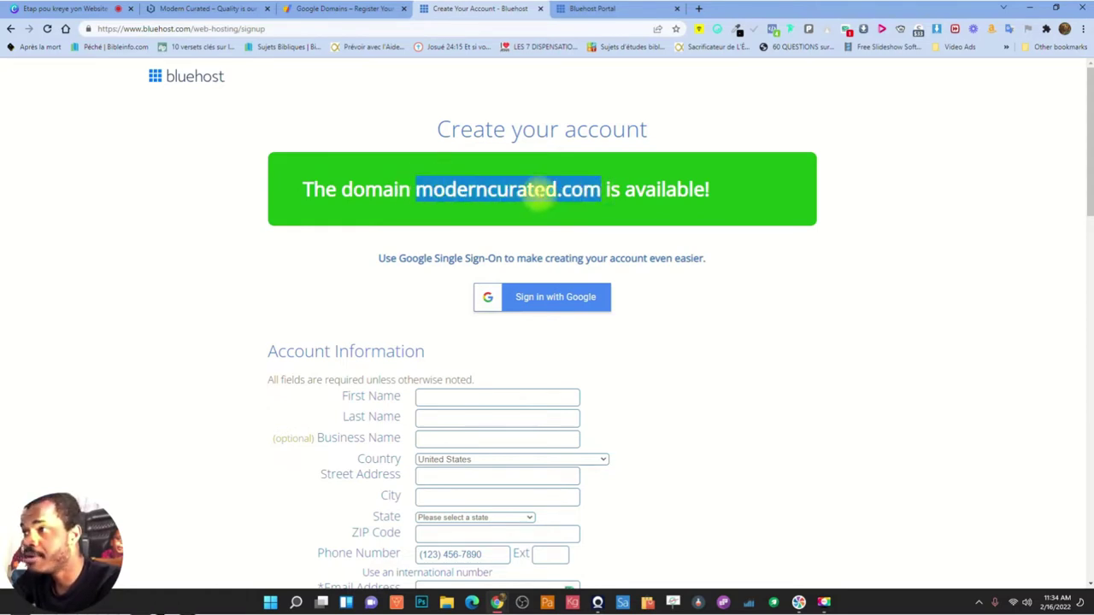
click(479, 189)
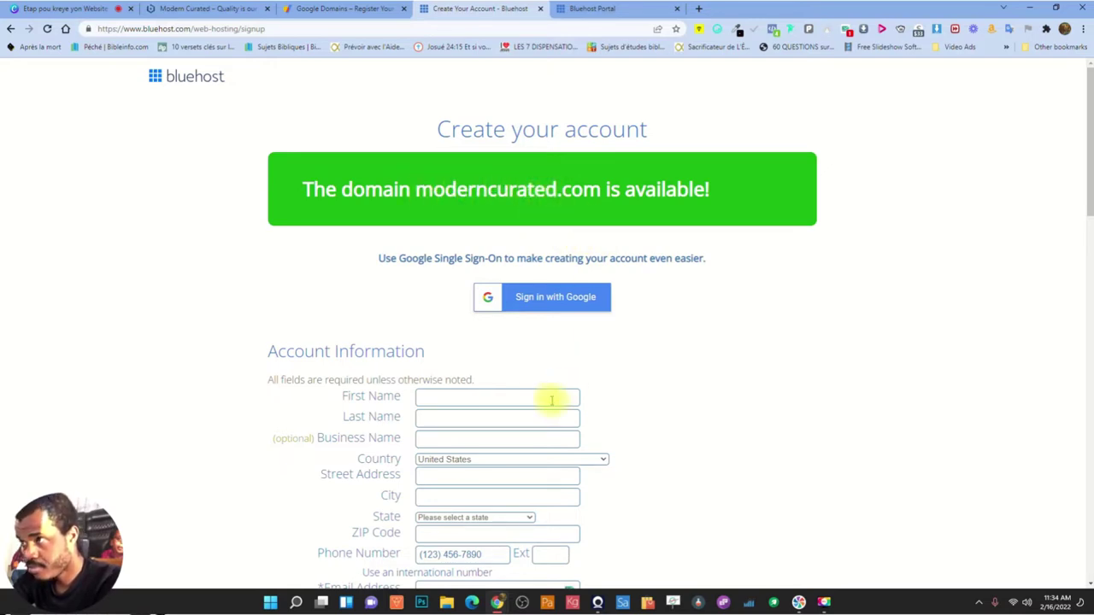
drag(415, 187, 601, 189)
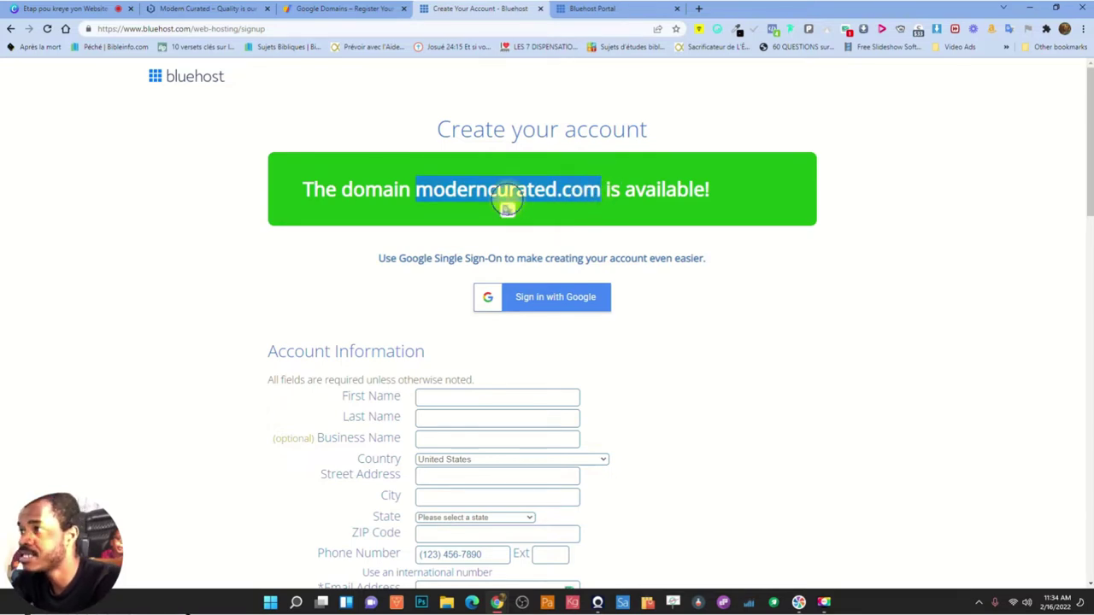
click(547, 206)
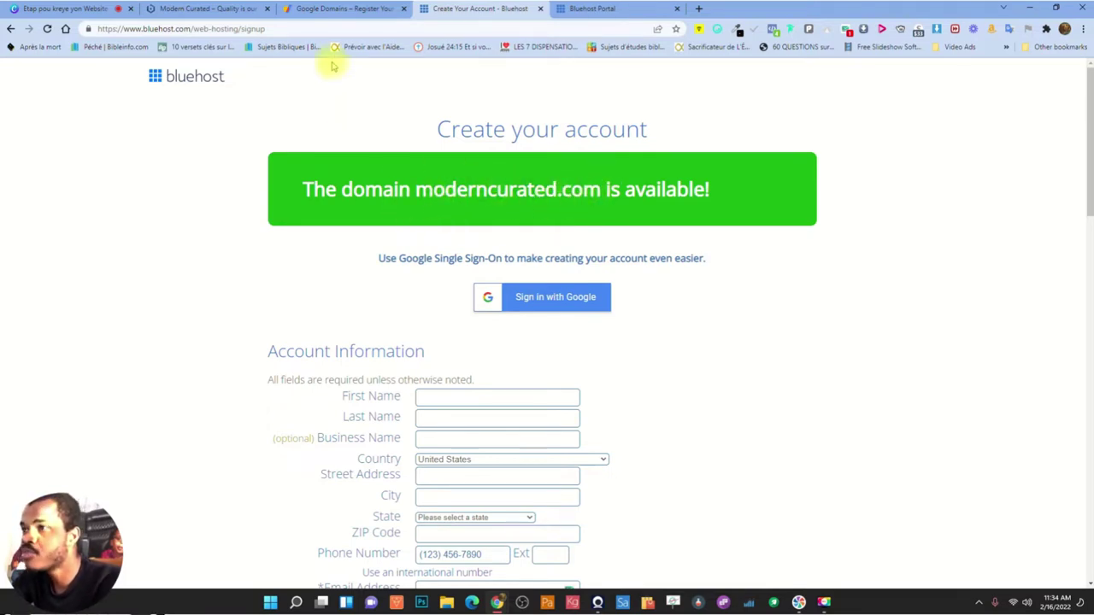
click(327, 9)
click(348, 315)
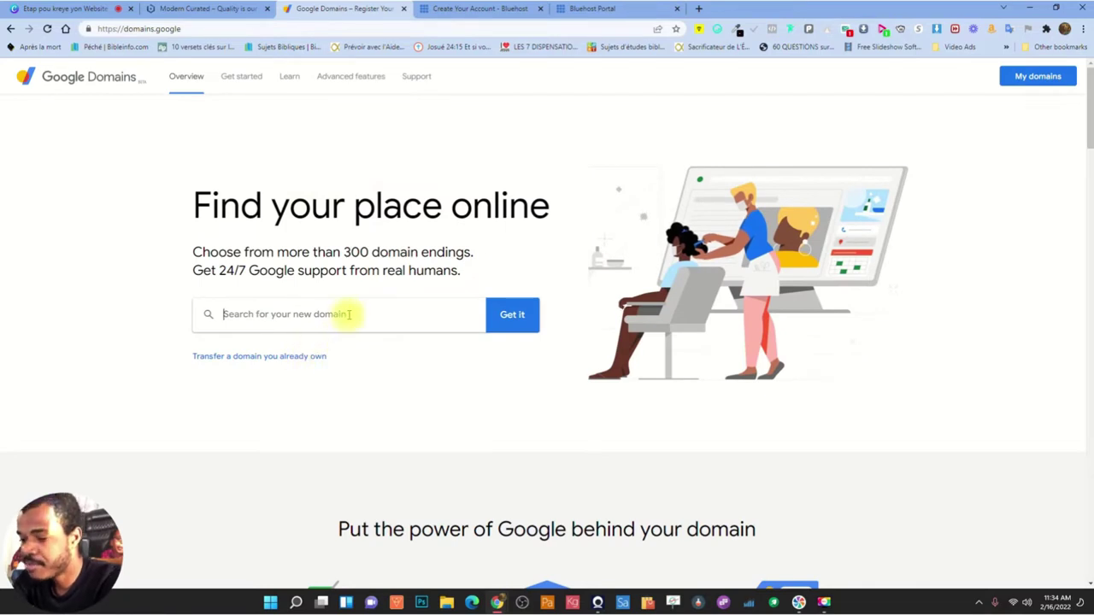
text(curated)
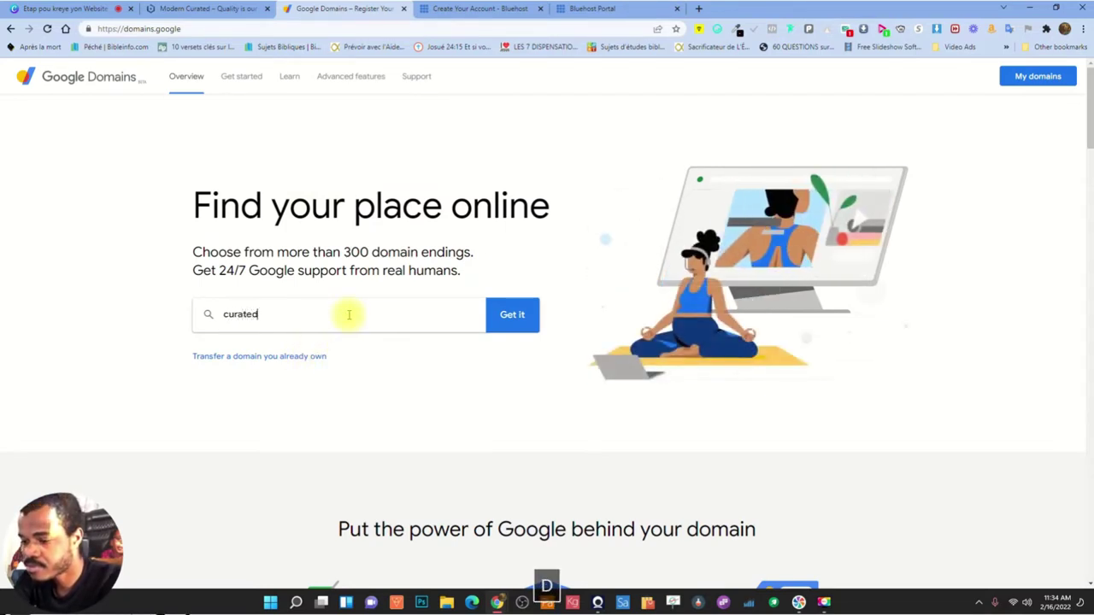
text(mode)
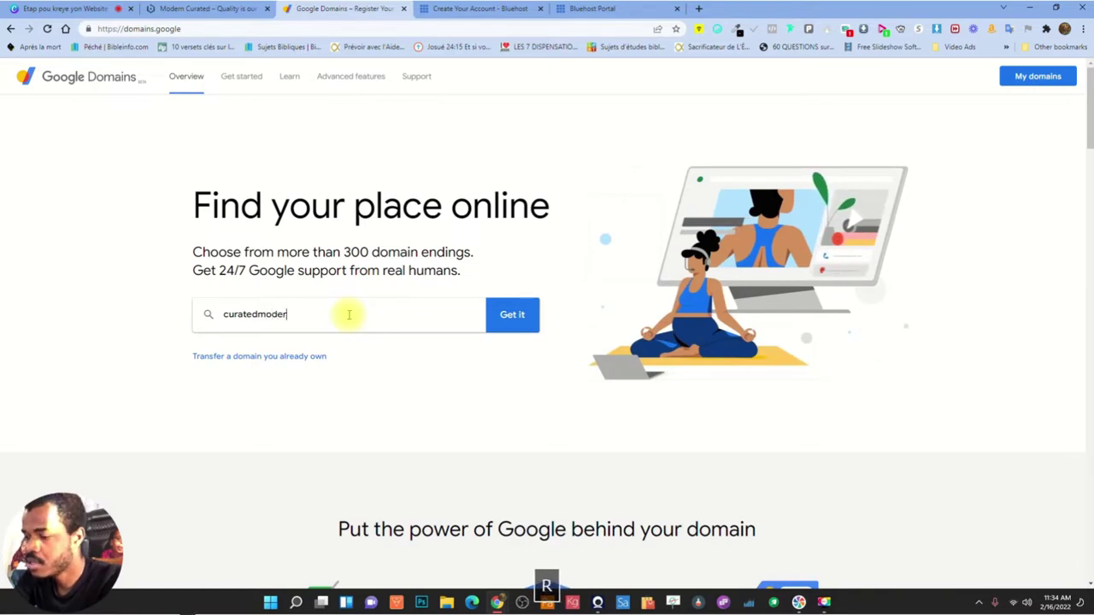
text(r)
key(BackSpace)
key(BackSpace)
key(BackSpace)
key(BackSpace)
key(BackSpace)
key(BackSpace)
key(BackSpace)
key(BackSpace)
key(BackSpace)
key(BackSpace)
key(BackSpace)
key(BackSpace)
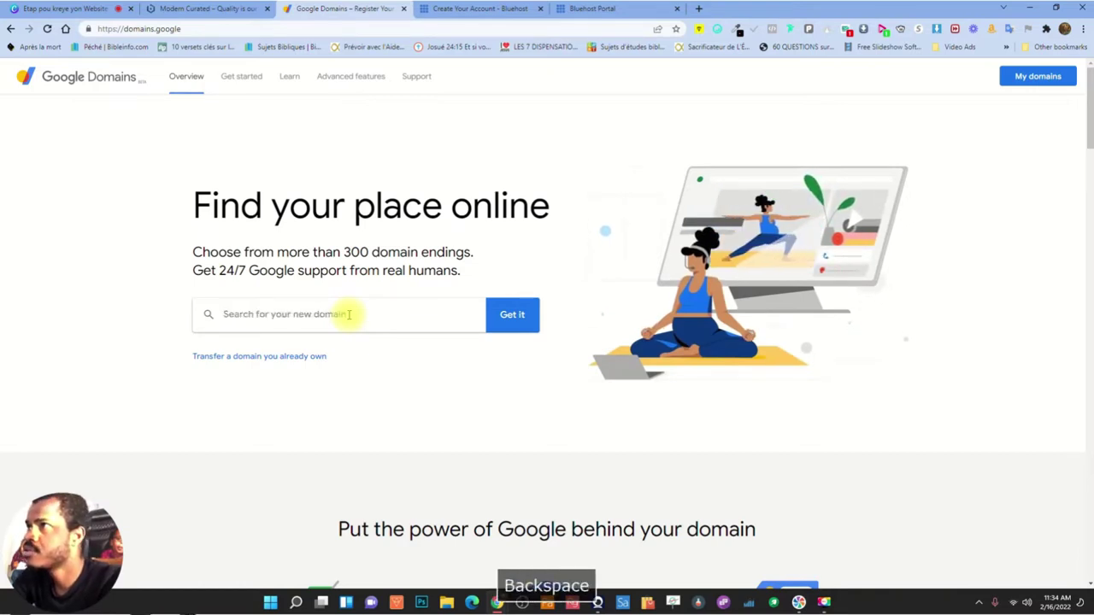
Copy moderncurated.com from the Bluehost availability banner and search for that domain on Google Domains
click(487, 10)
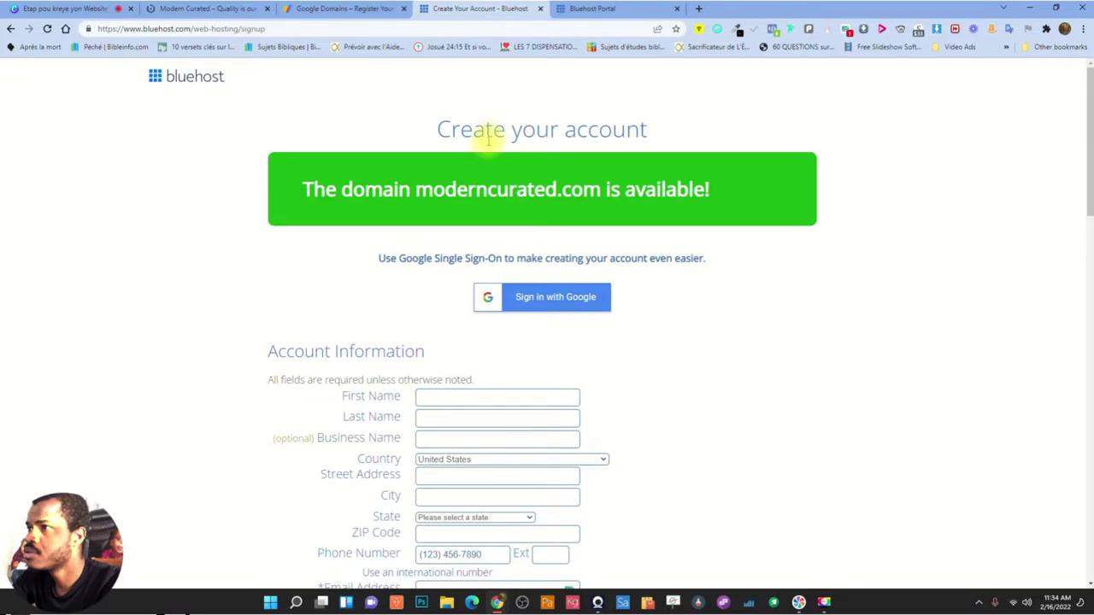
drag(417, 189, 602, 189)
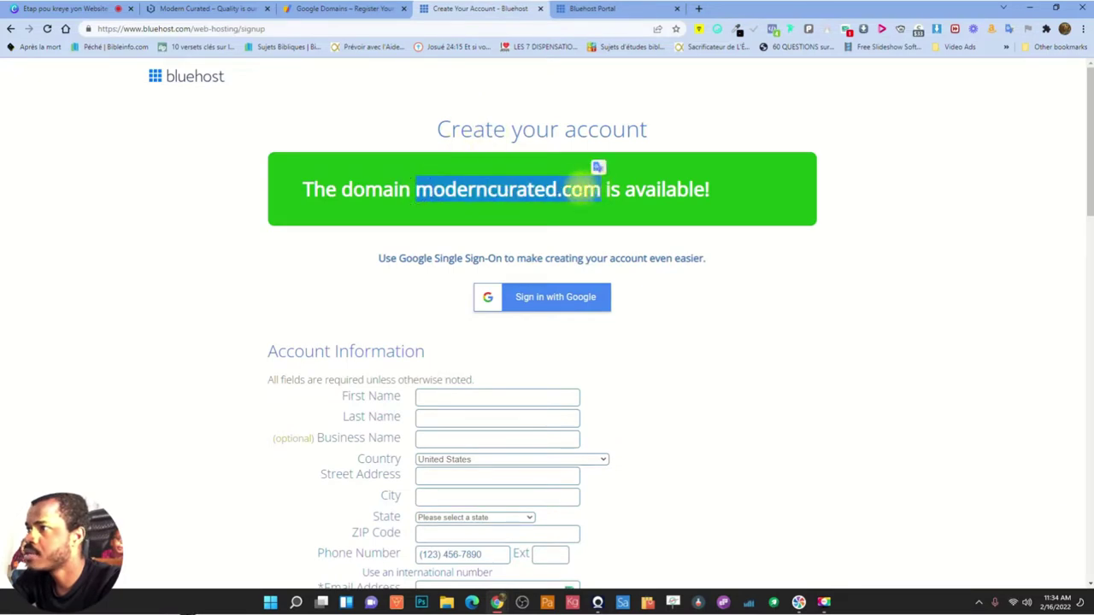
right_click(554, 196)
click(575, 201)
click(341, 10)
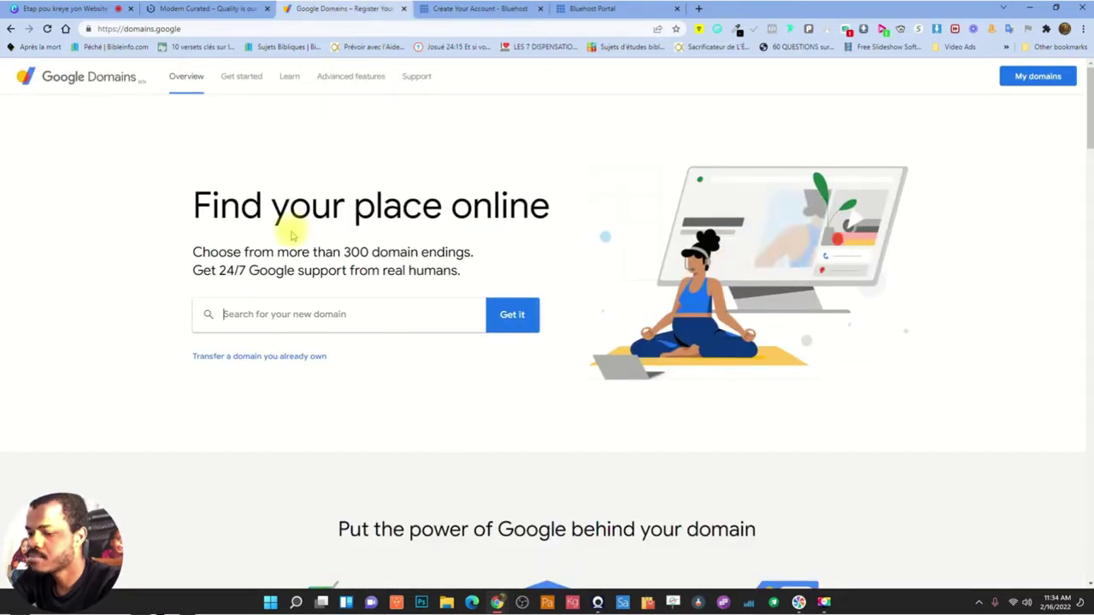
key(ctrl+v)
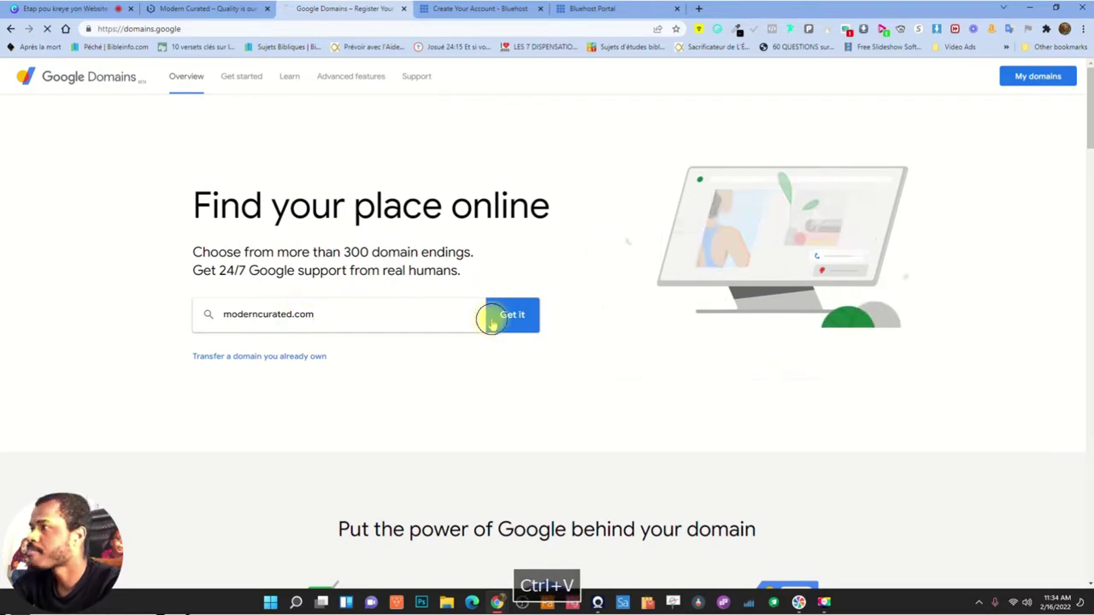
click(492, 317)
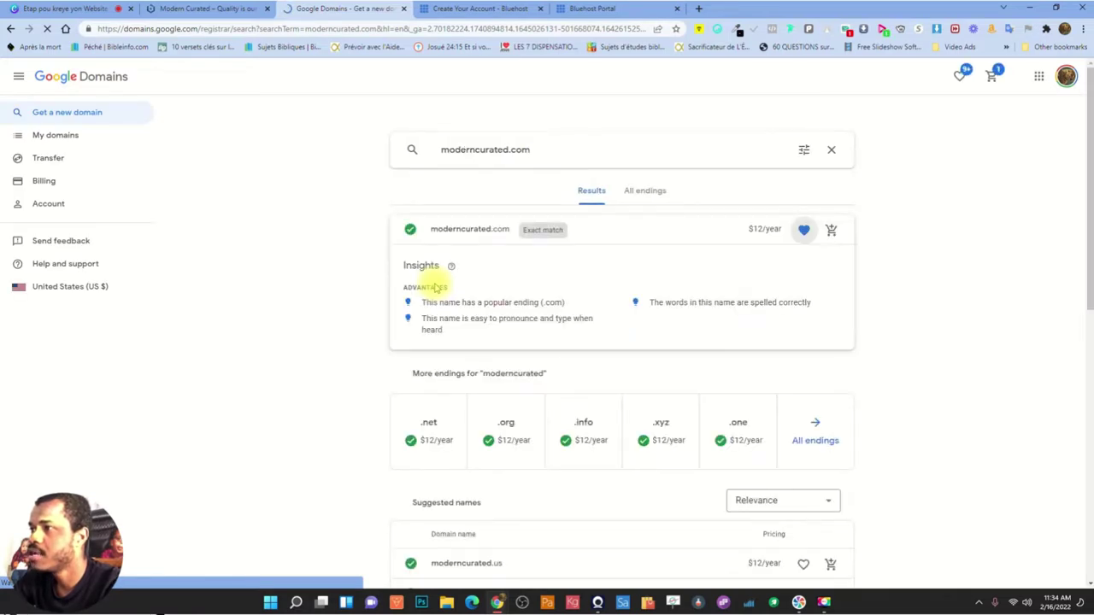
Examine the domain name and yearly price of the exact match in the Google Domains results
click(436, 229)
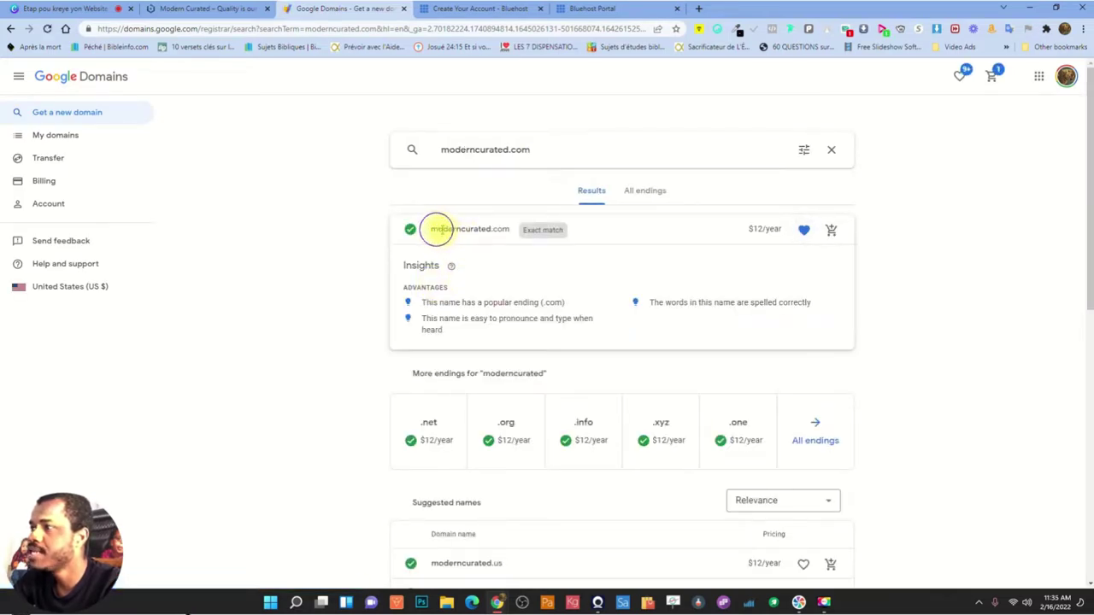
drag(436, 229, 520, 229)
click(758, 230)
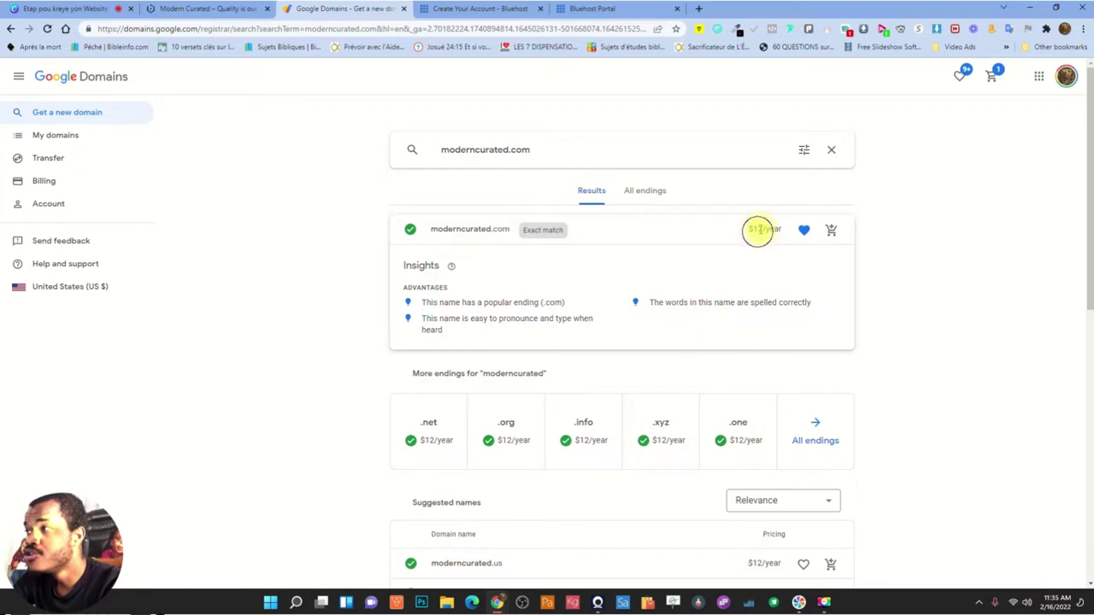
drag(756, 229, 776, 229)
click(756, 230)
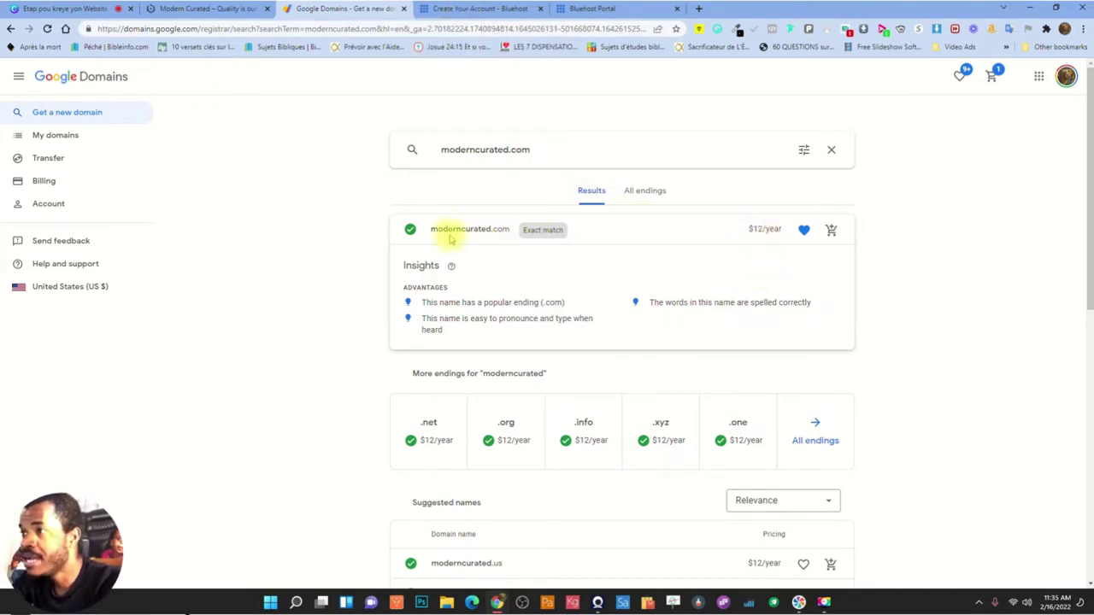
drag(422, 229, 507, 229)
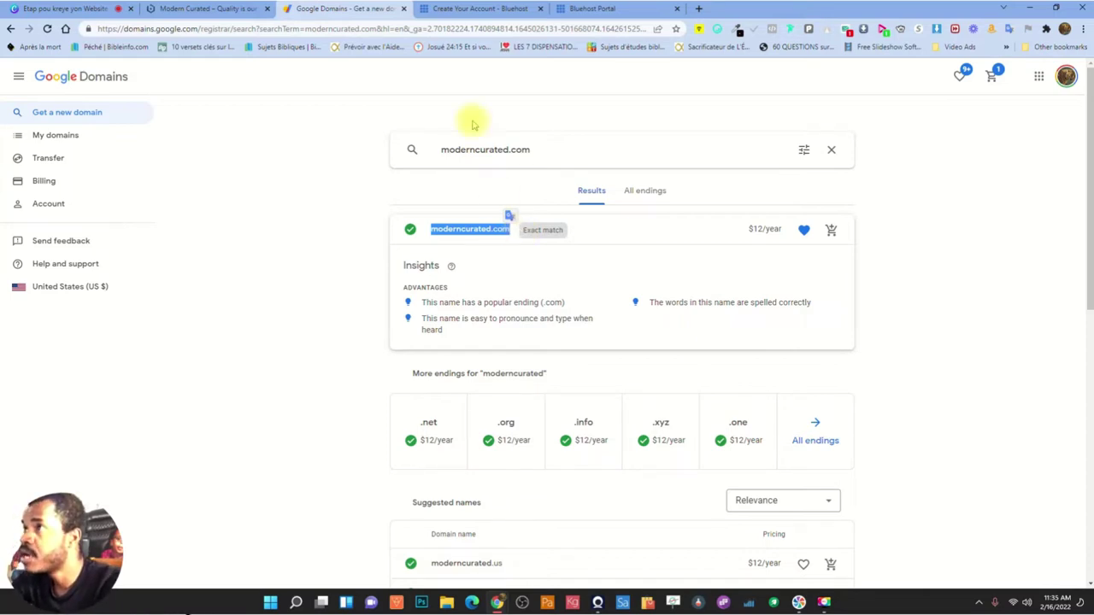
Return to the Bluehost signup page and highlight the domain name in its banner for comparison with Google Domains
click(470, 8)
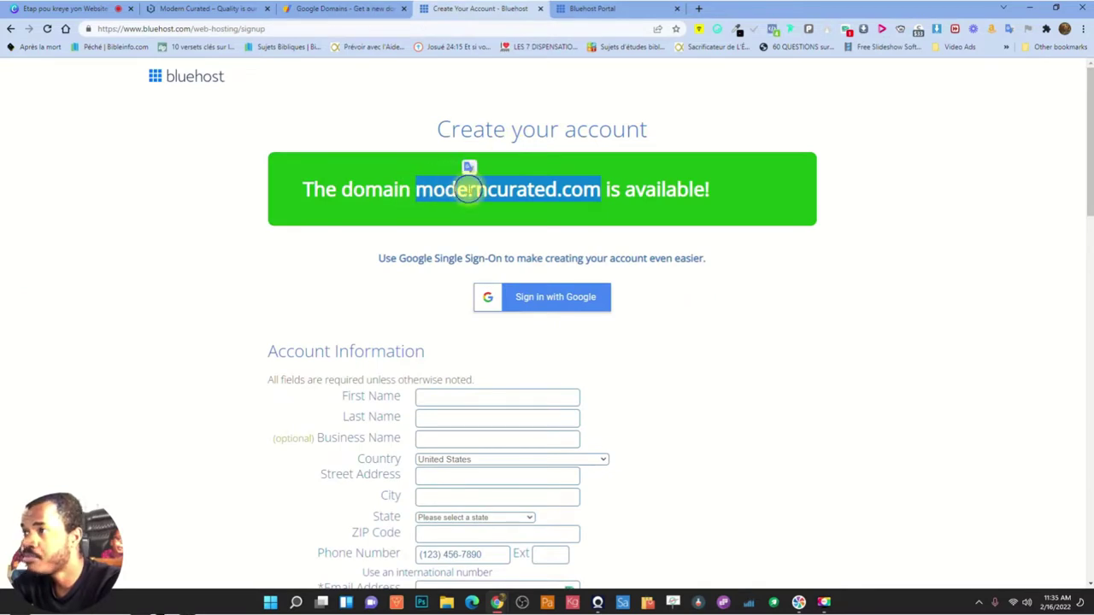
click(510, 195)
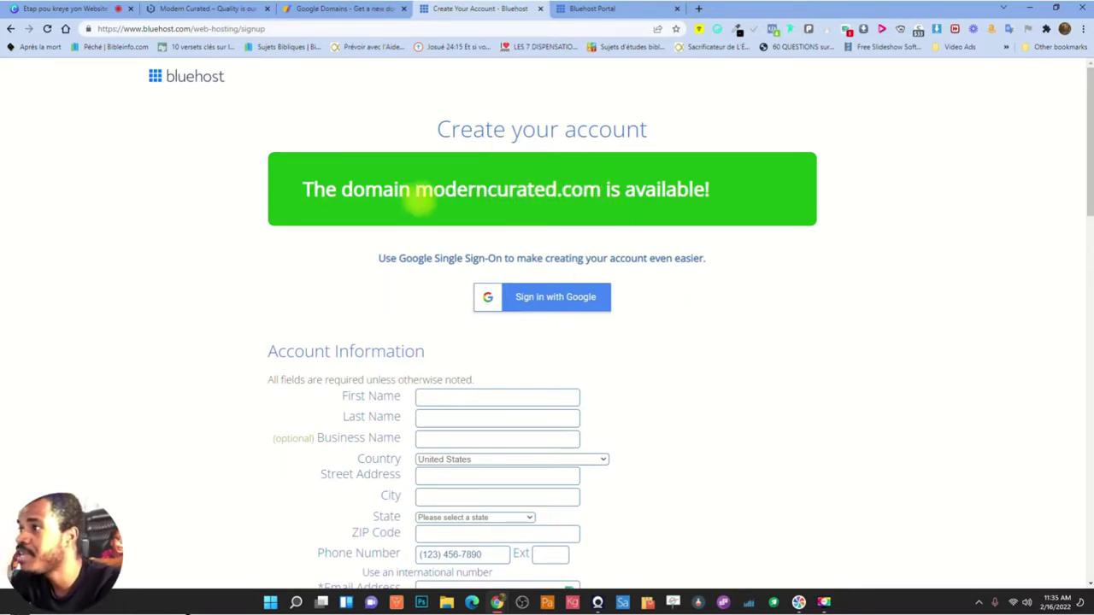
drag(417, 192, 600, 189)
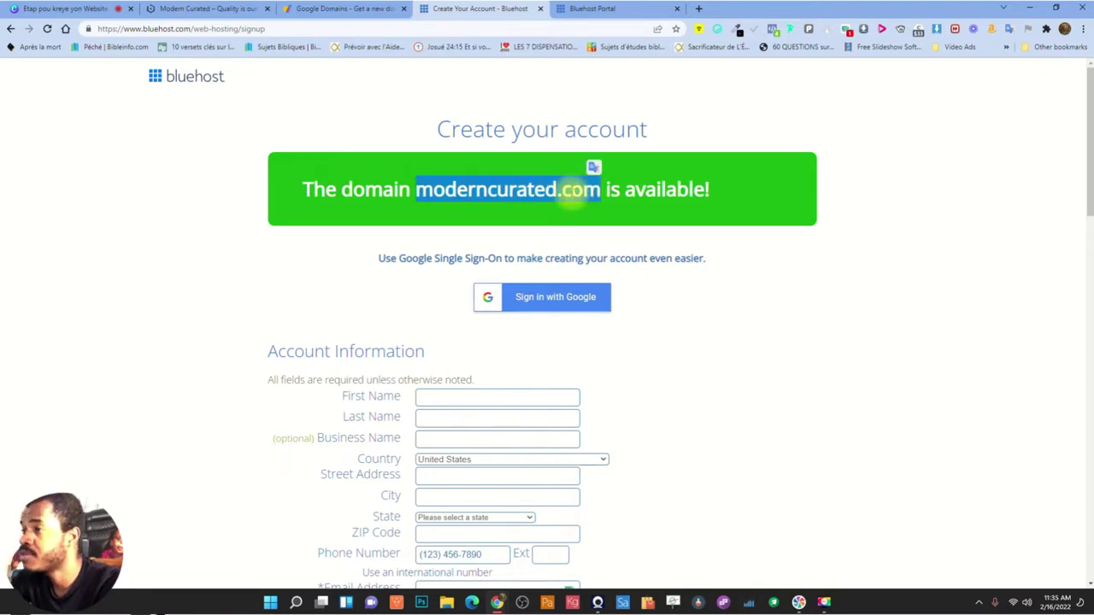
click(497, 191)
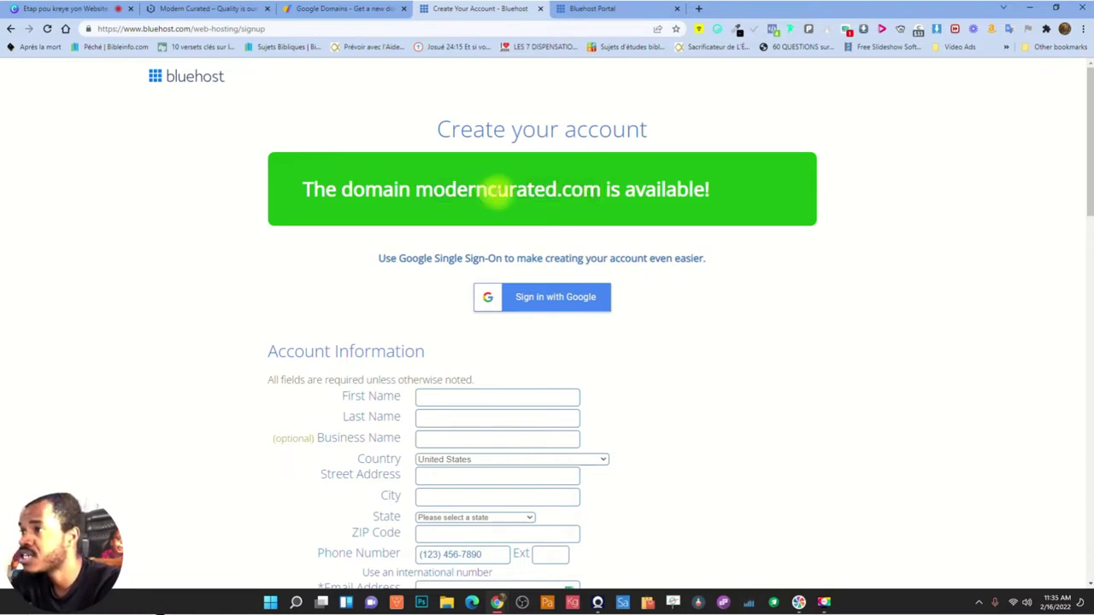
drag(417, 190, 600, 190)
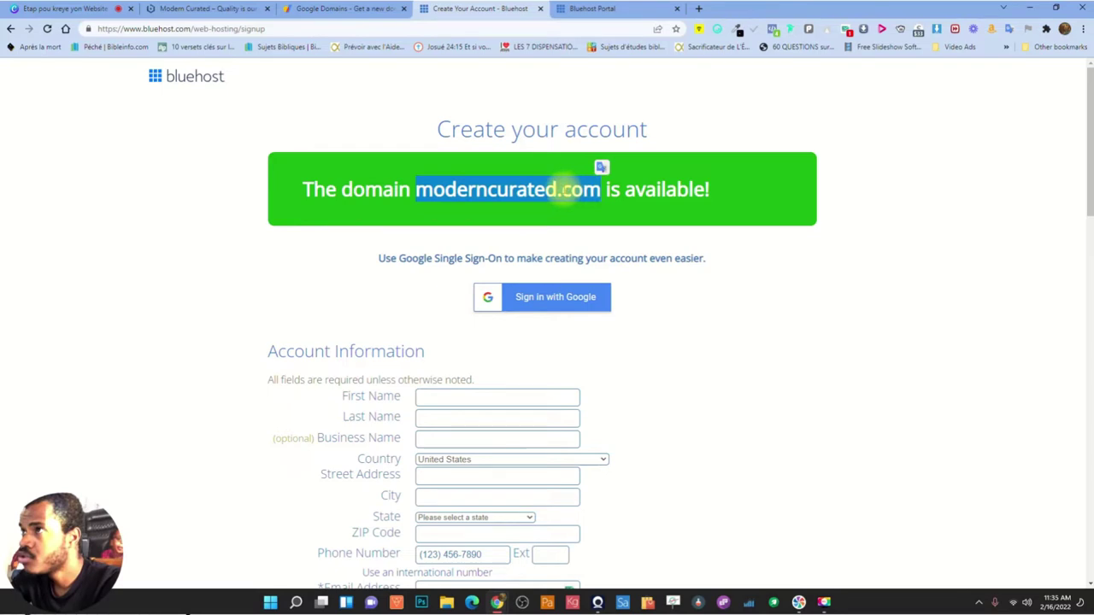
click(566, 190)
Check the yearly price of moderncurated.com on Google Domains once more and return to the Bluehost signup page
click(325, 10)
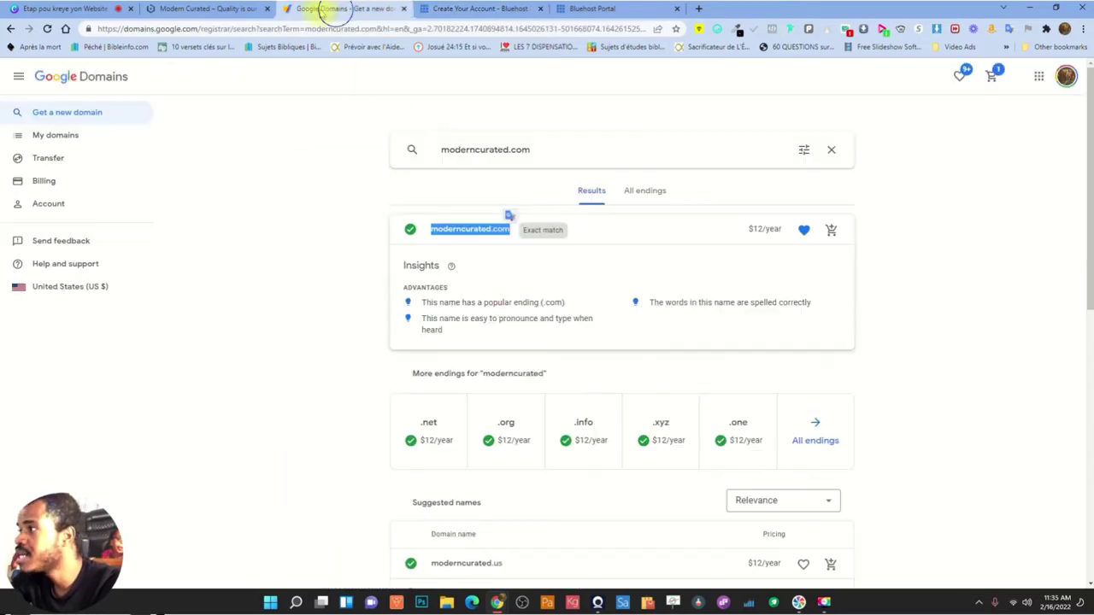
drag(745, 229, 780, 229)
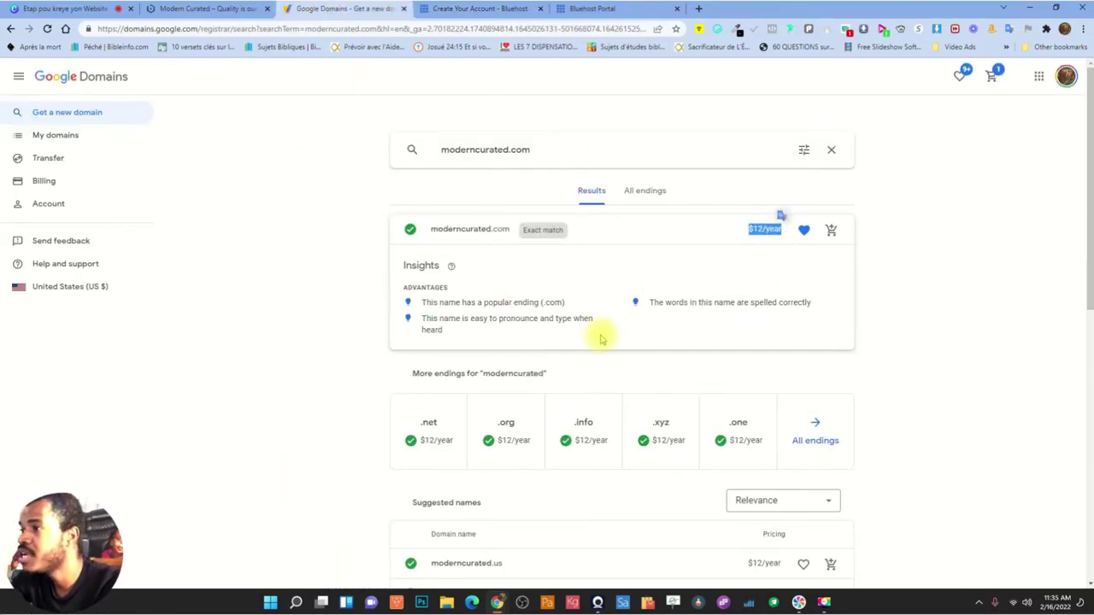
click(749, 244)
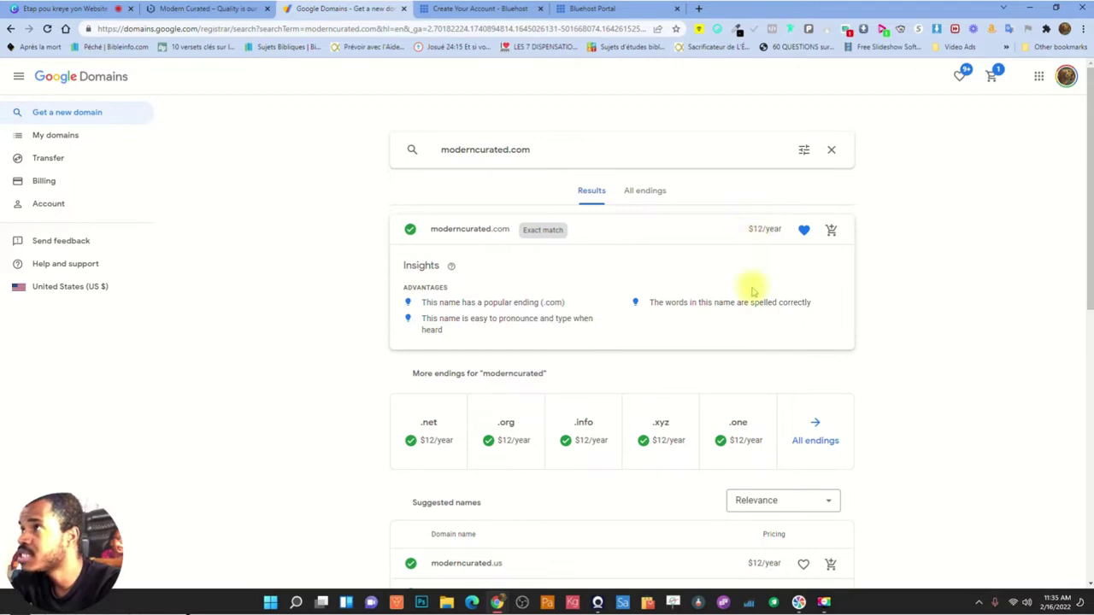
click(501, 9)
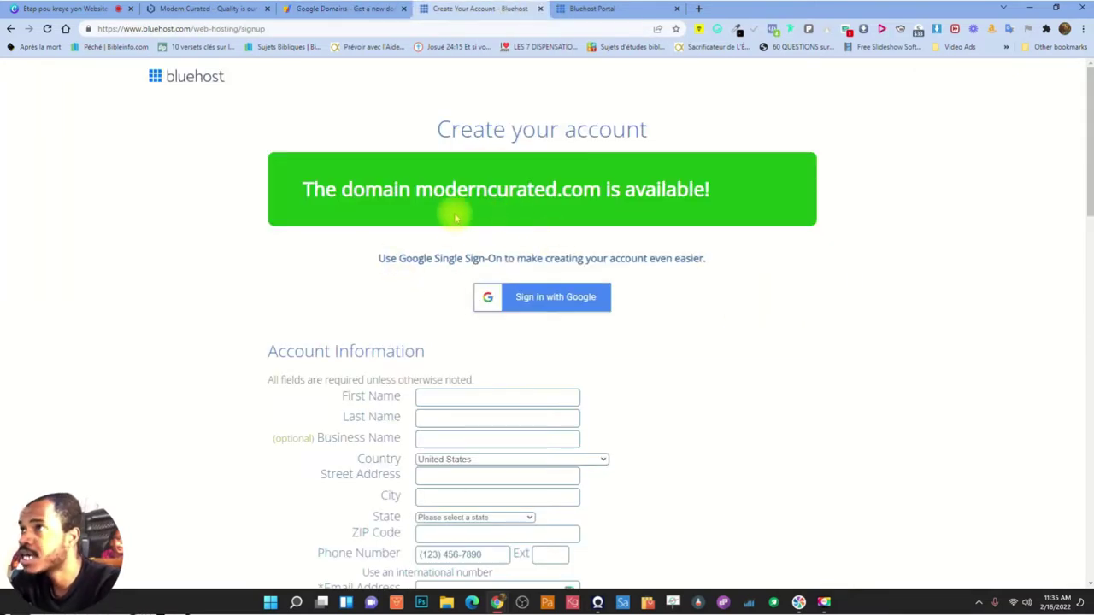
Switch to Google Domains, add the exact match moderncurated.com to the cart and open the cart
click(346, 10)
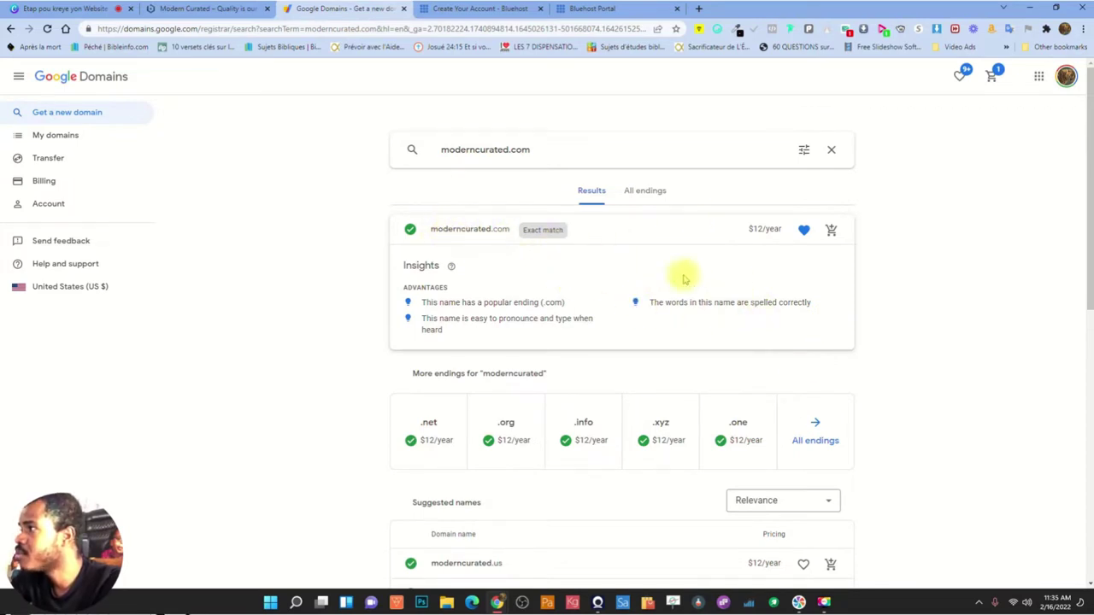
click(832, 231)
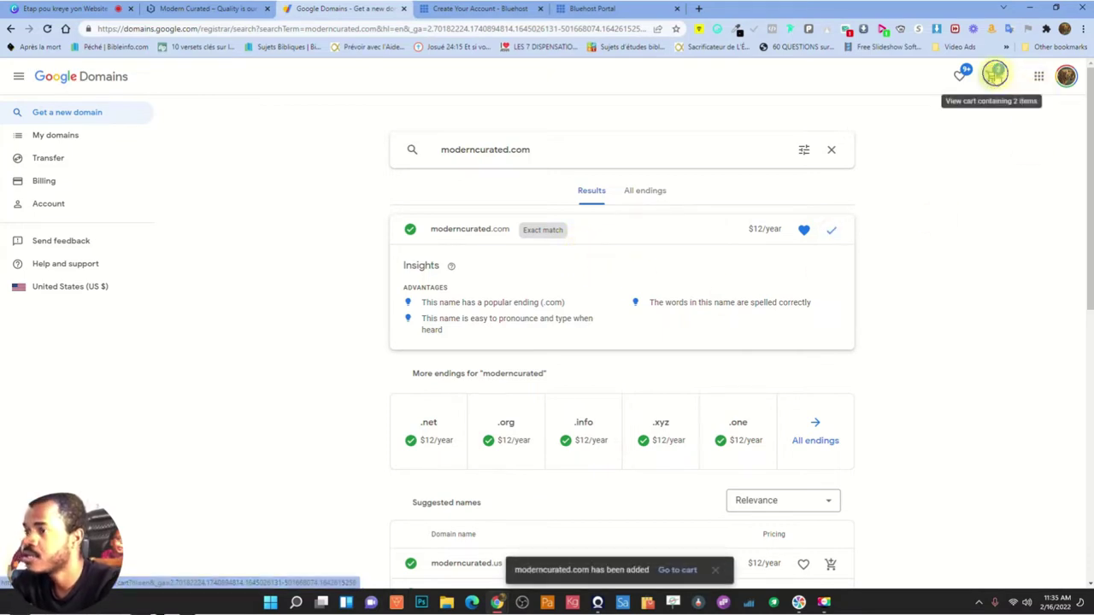
click(993, 75)
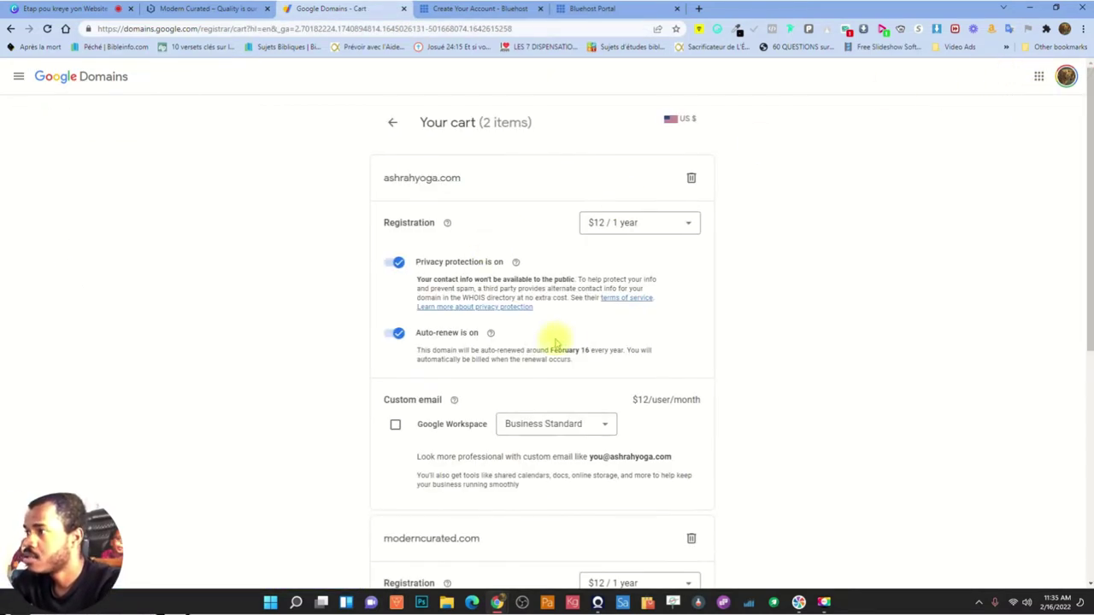
Remove ashrahyoga.com from the cart, keeping only moderncurated.com
scroll(581, 342, down, 3)
scroll(598, 347, up, 1)
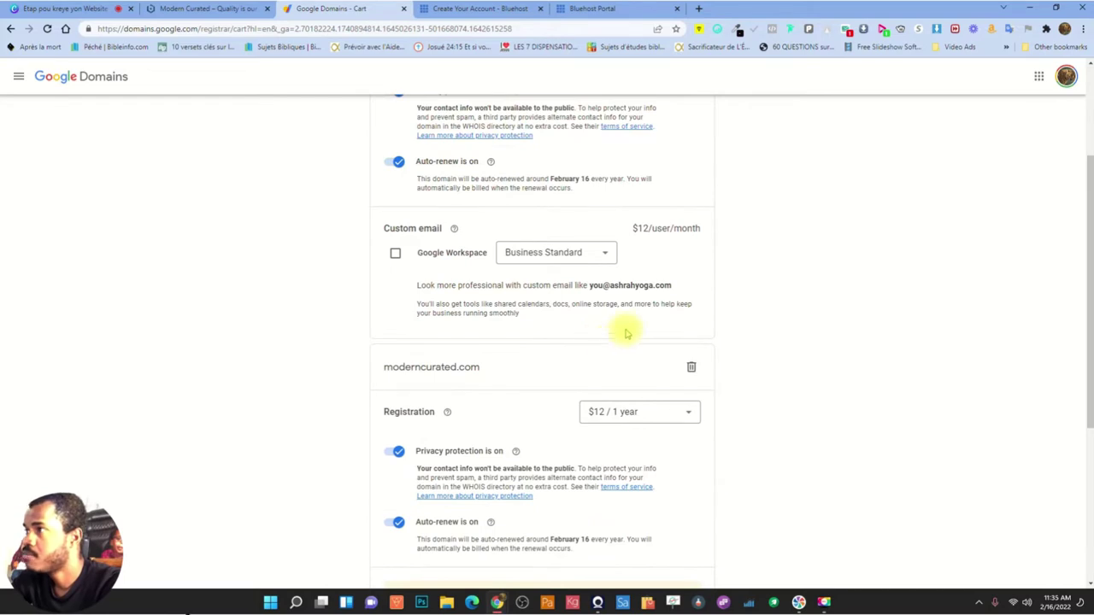
scroll(624, 284, up, 2)
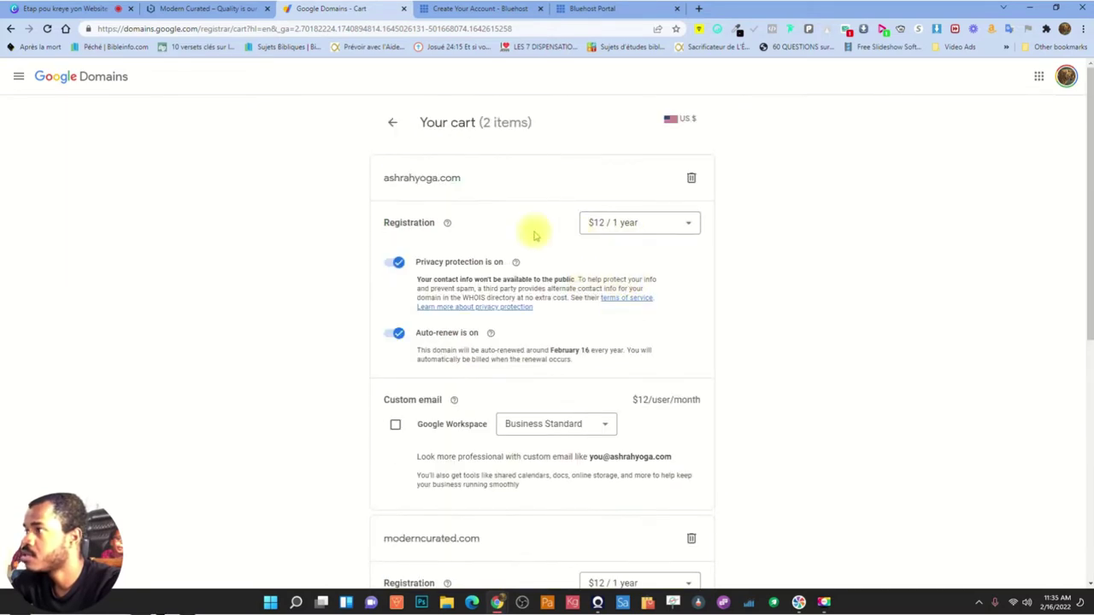
click(690, 180)
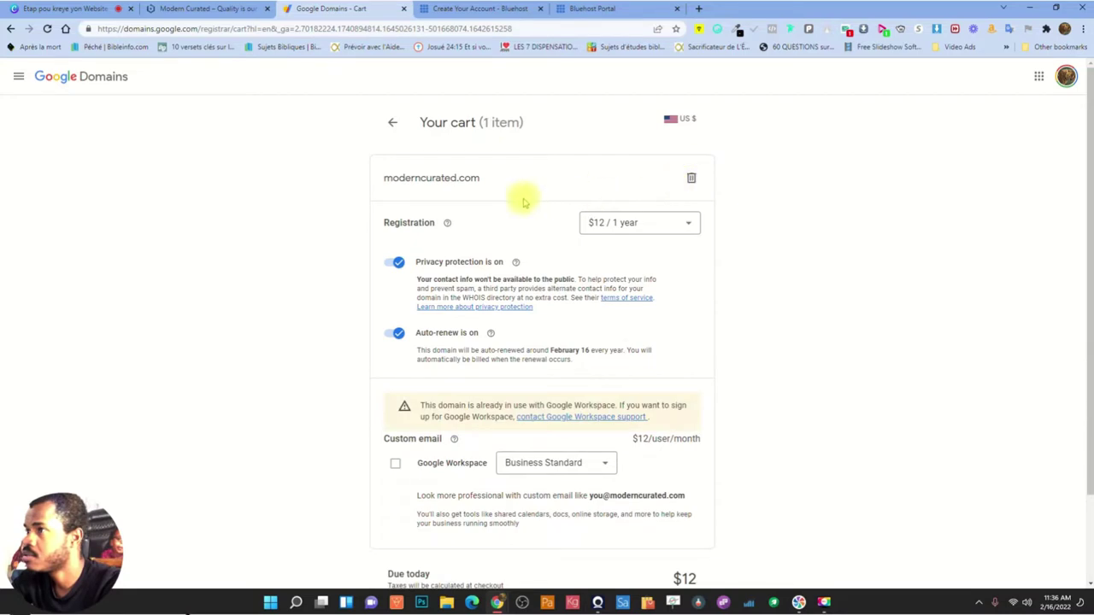
Examine the amount due, the privacy protection and the auto-renew terms for moderncurated.com in the cart
scroll(708, 354, down, 1)
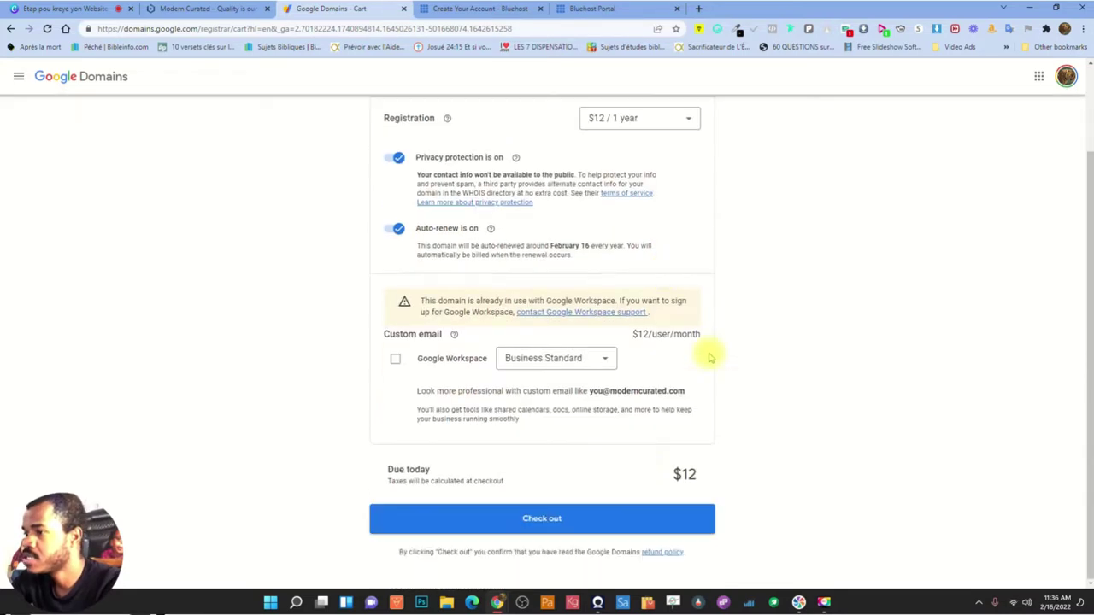
scroll(367, 382, up, 1)
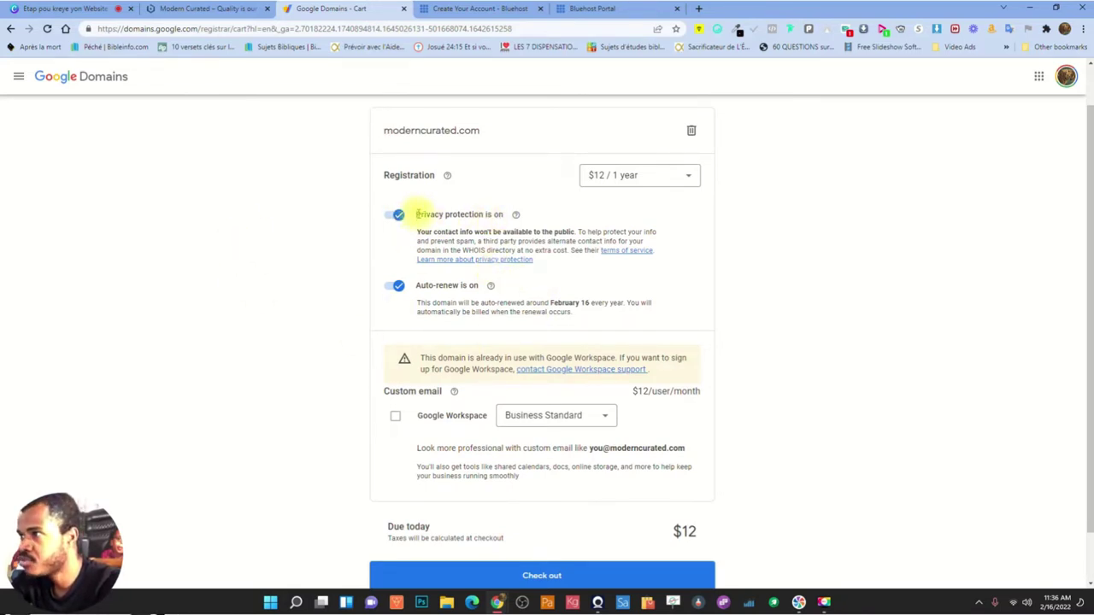
double_click(416, 214)
click(563, 219)
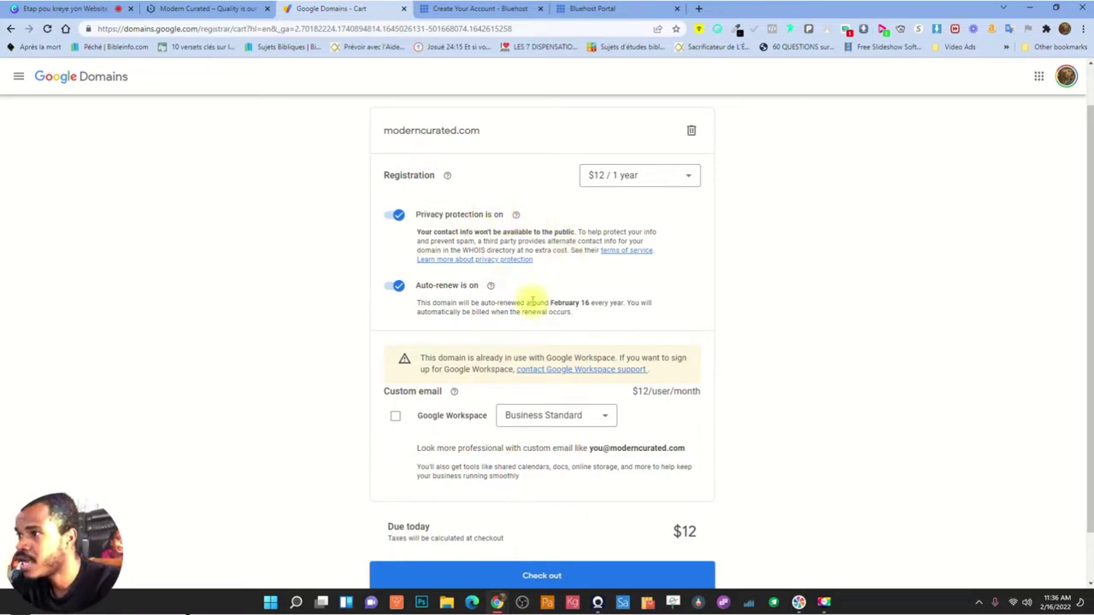
double_click(419, 286)
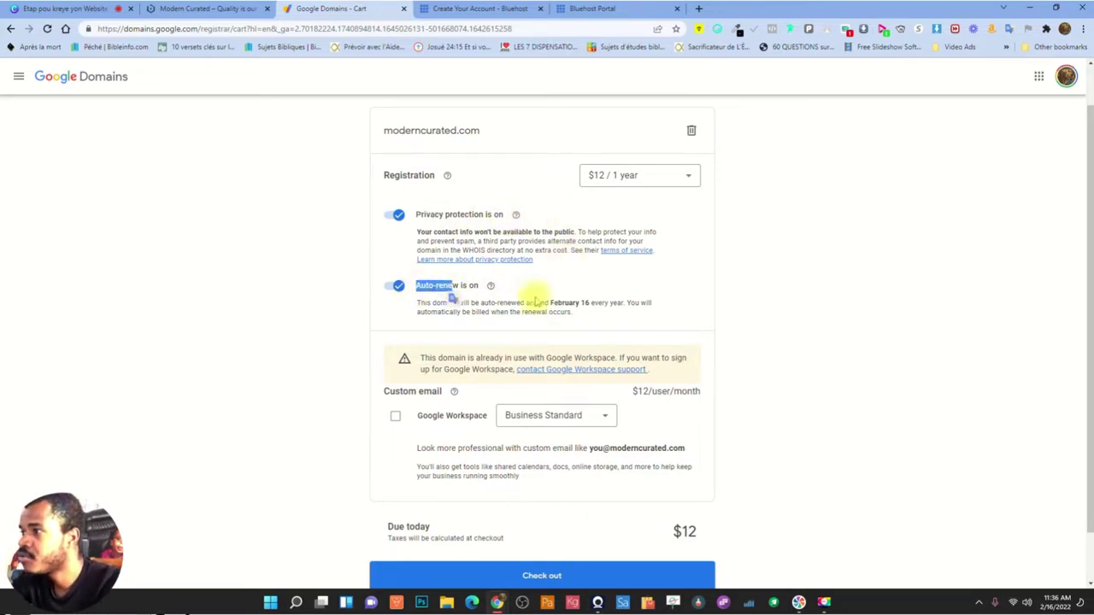
drag(550, 301, 588, 299)
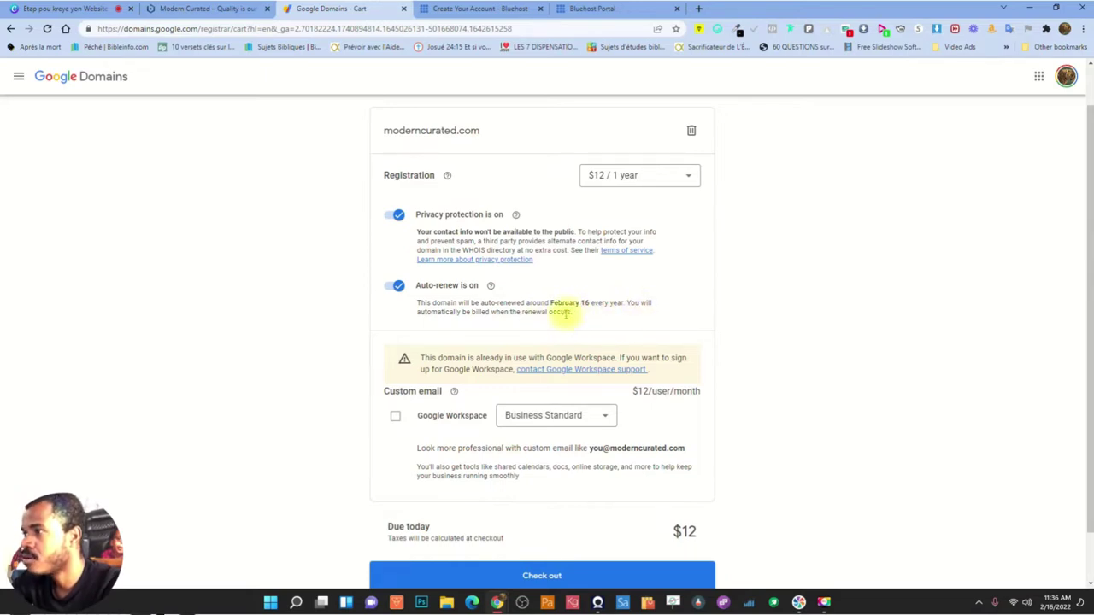
drag(552, 303, 596, 301)
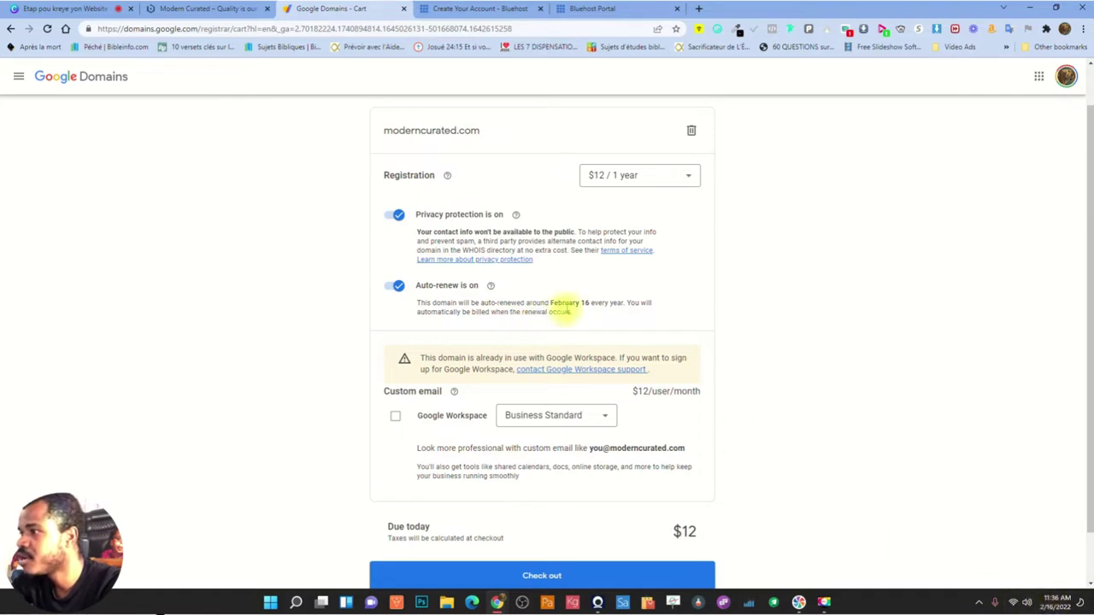
drag(549, 302, 610, 303)
click(415, 311)
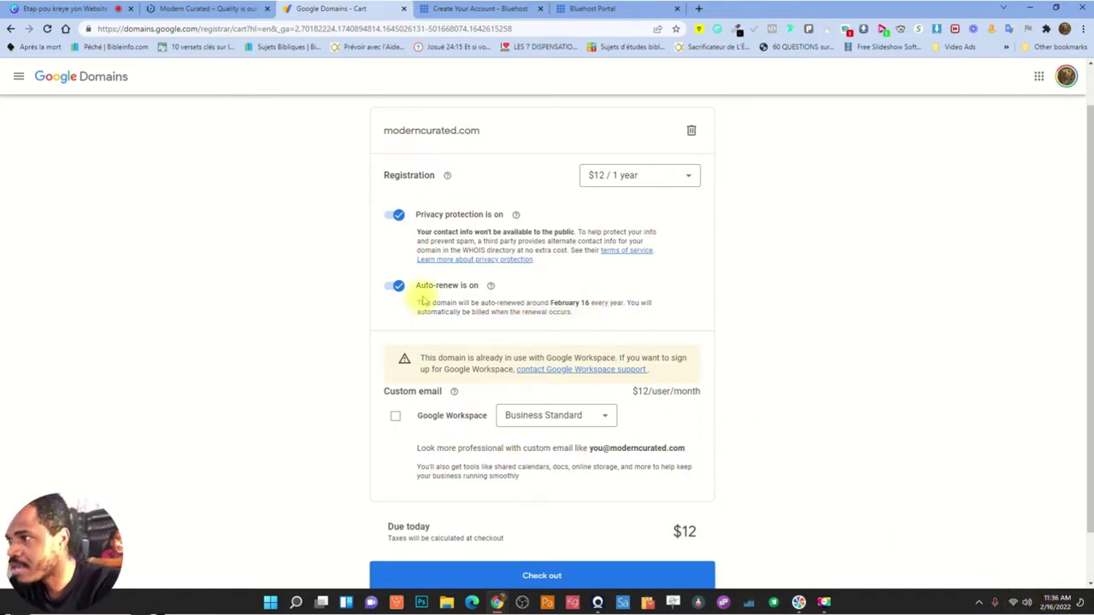
Check out the cart and buy the one-year registration of moderncurated.com
scroll(599, 376, down, 1)
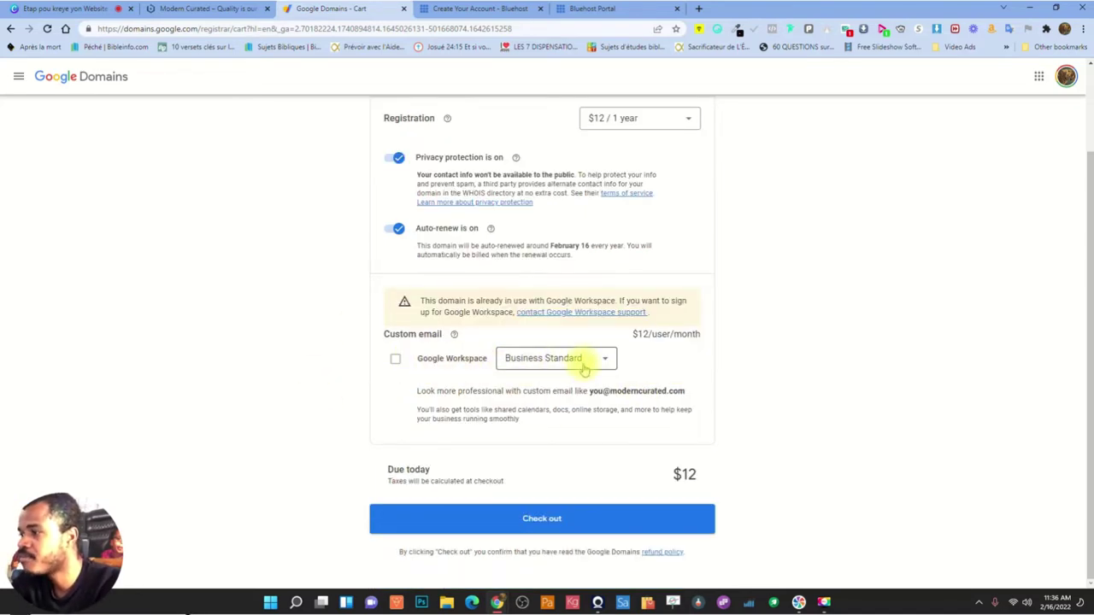
click(539, 516)
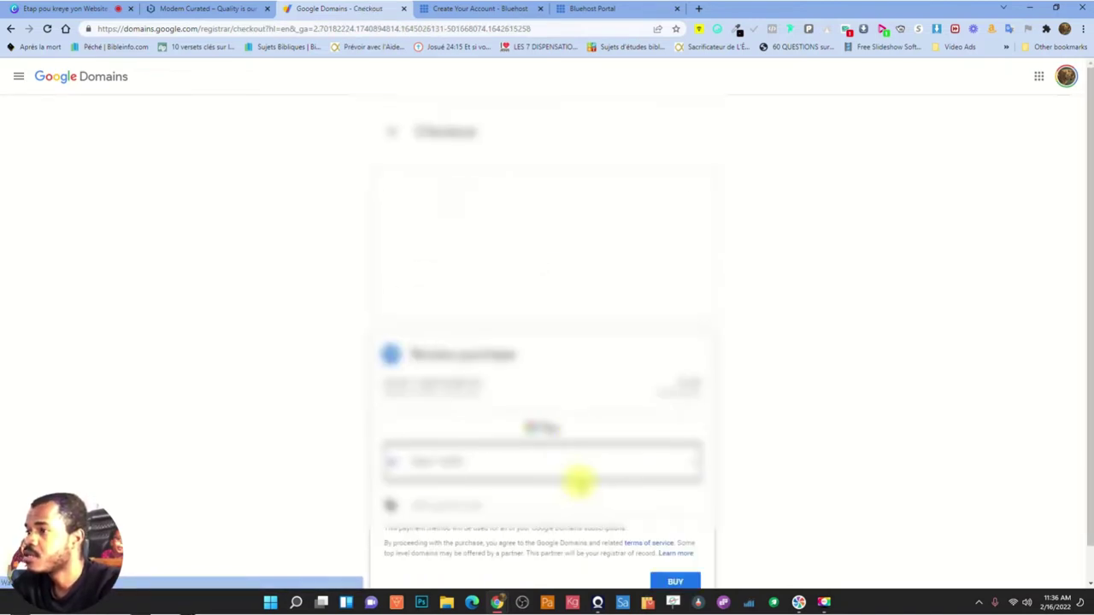
scroll(622, 384, down, 1)
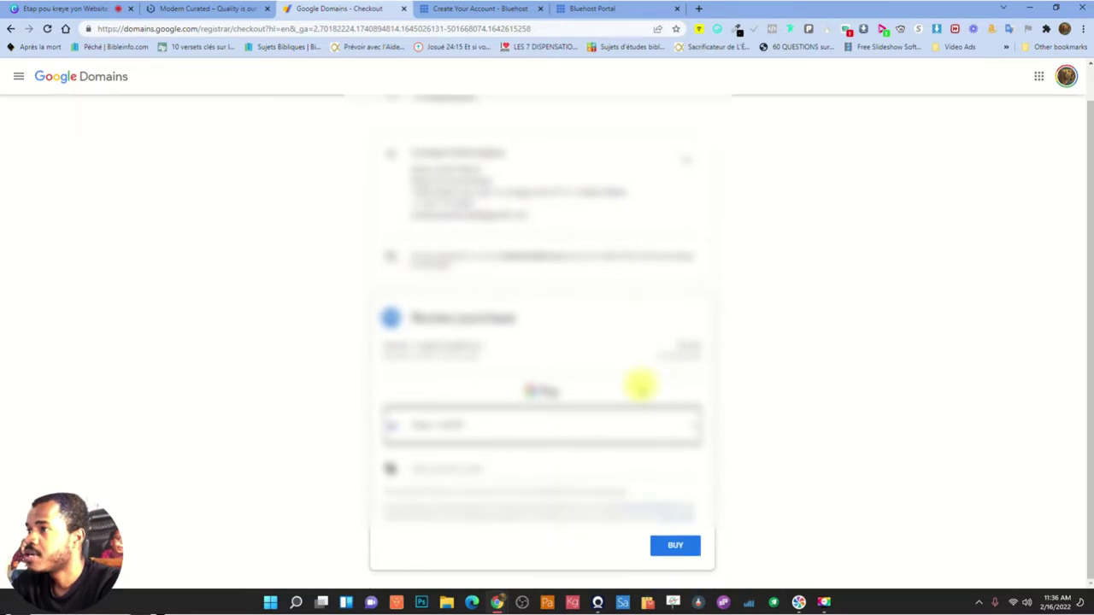
click(664, 549)
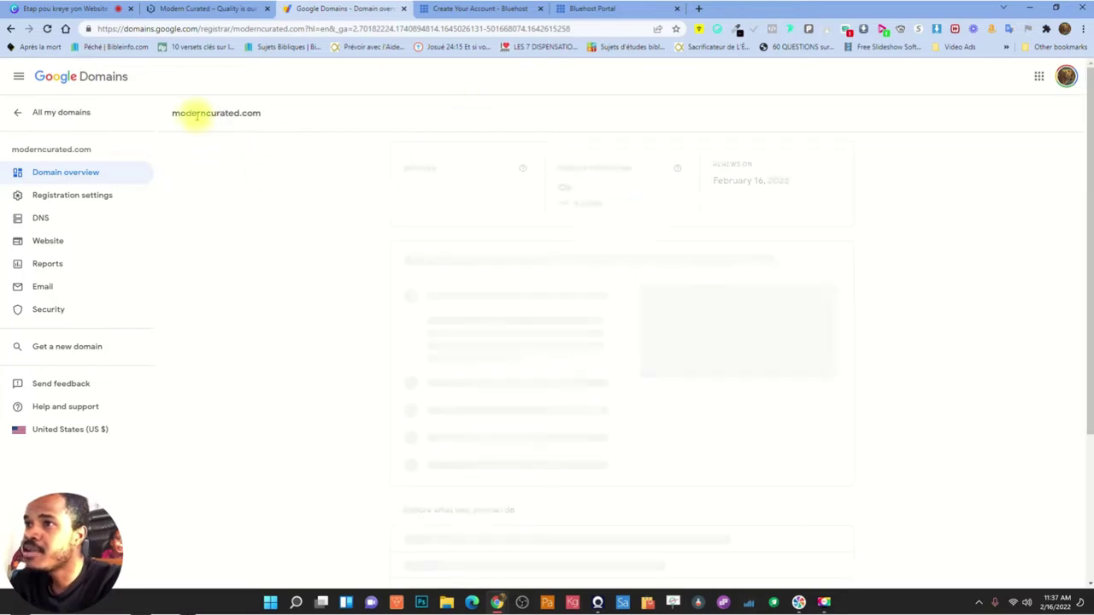
Copy the domain name from the heading of the purchased domain's overview page
drag(172, 112, 264, 112)
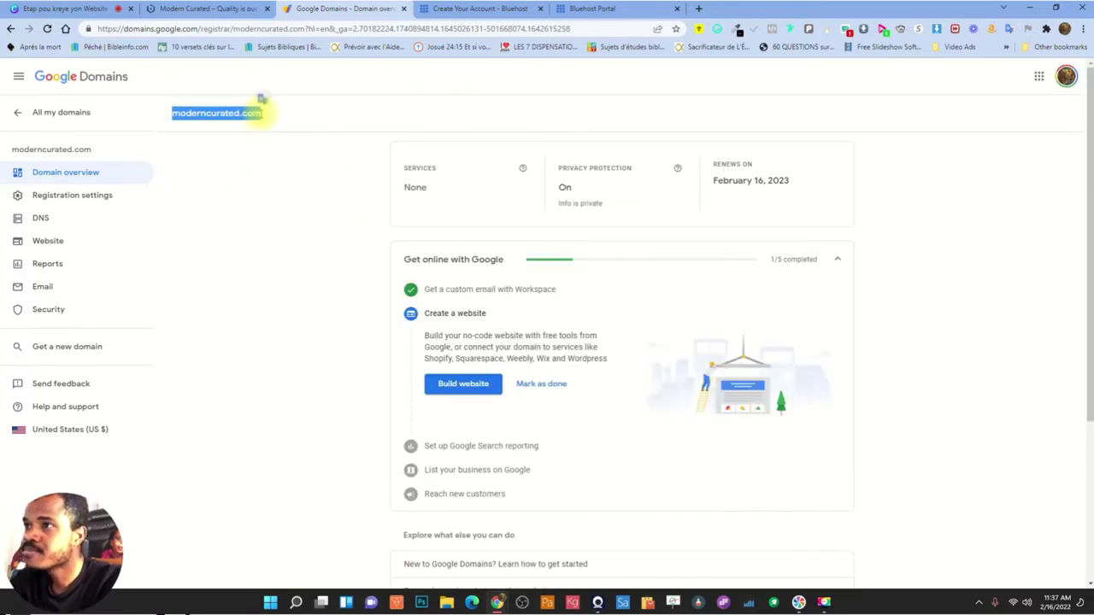
right_click(232, 113)
click(253, 125)
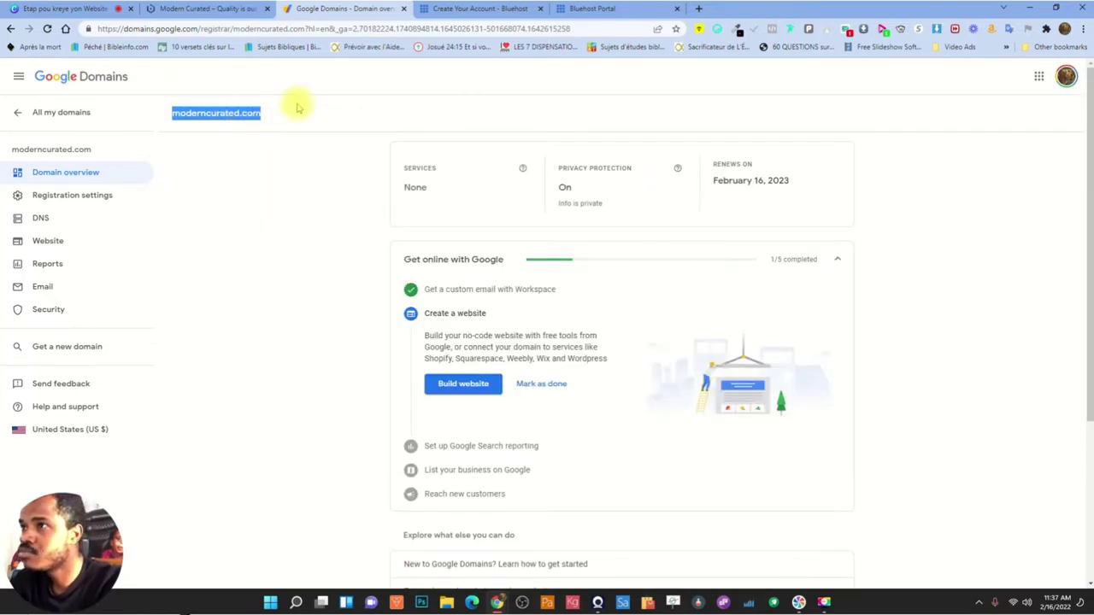
click(261, 103)
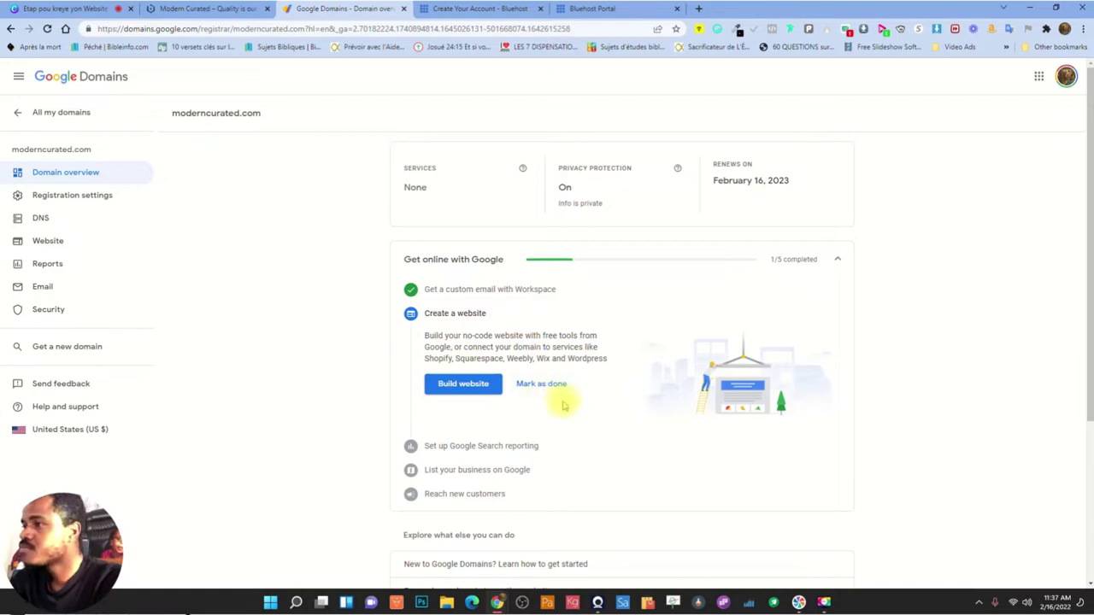
Check the renewal price and date in the domain overview's billing section
scroll(629, 391, down, 3)
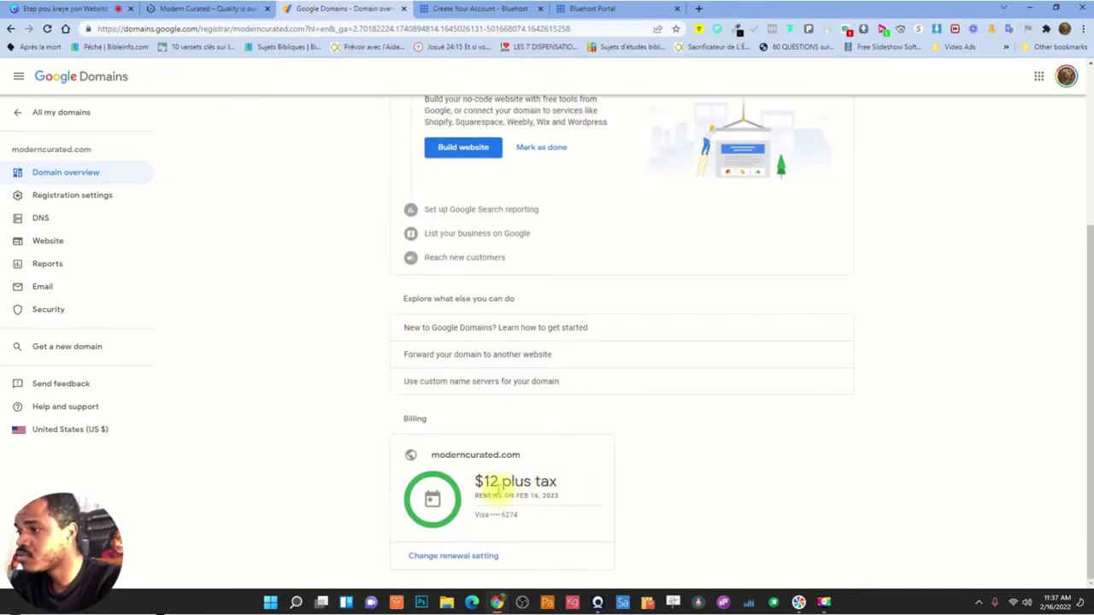
drag(476, 481, 504, 478)
click(494, 481)
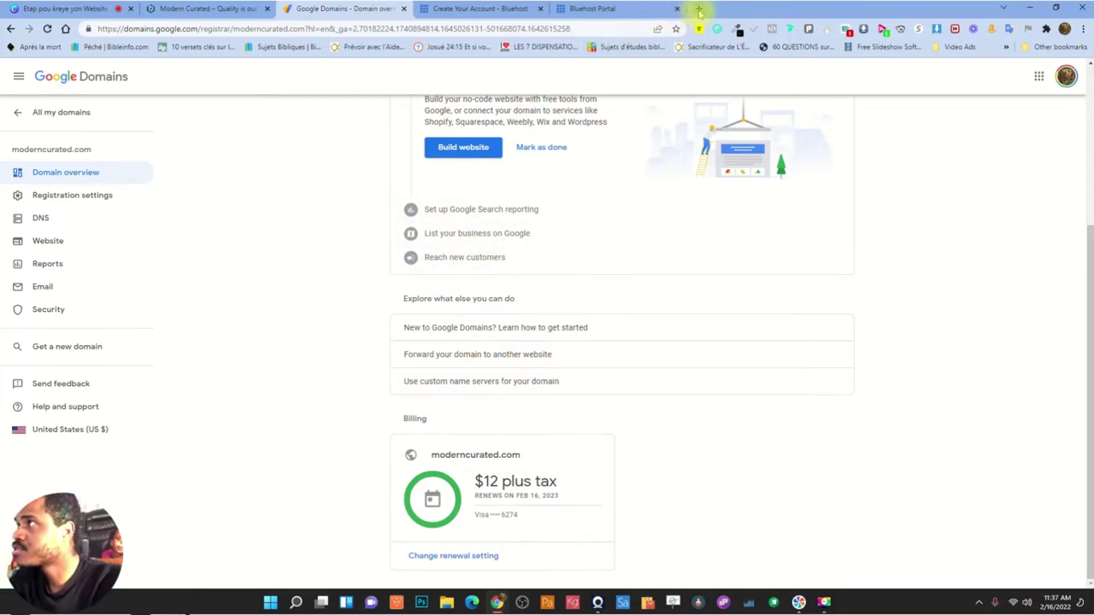
Open a blank browser tab and return to the domain's overview in Google Domains
click(698, 9)
click(493, 27)
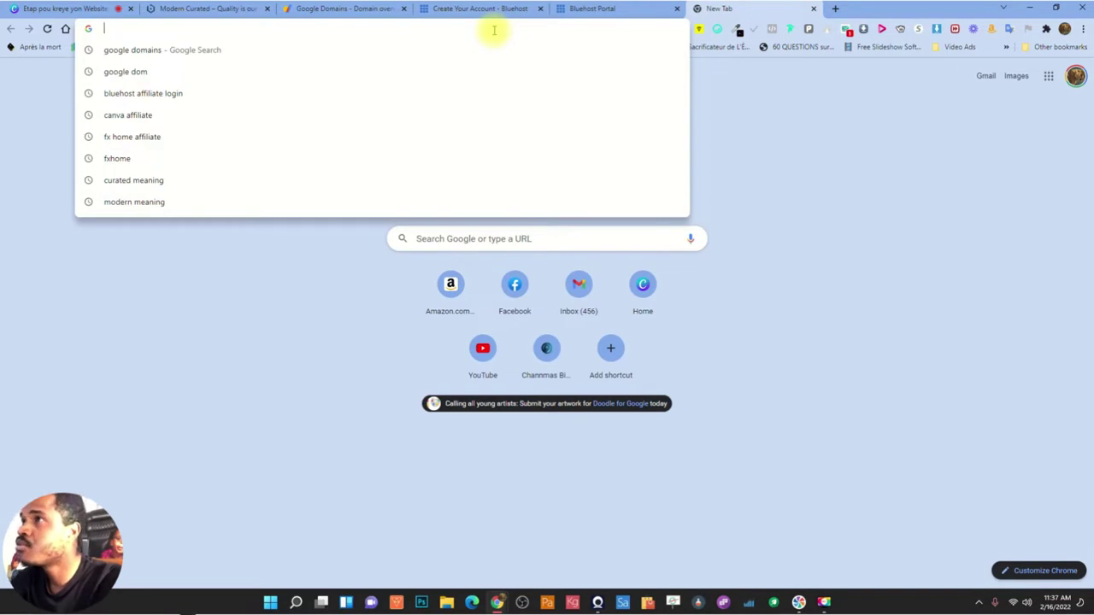
click(319, 11)
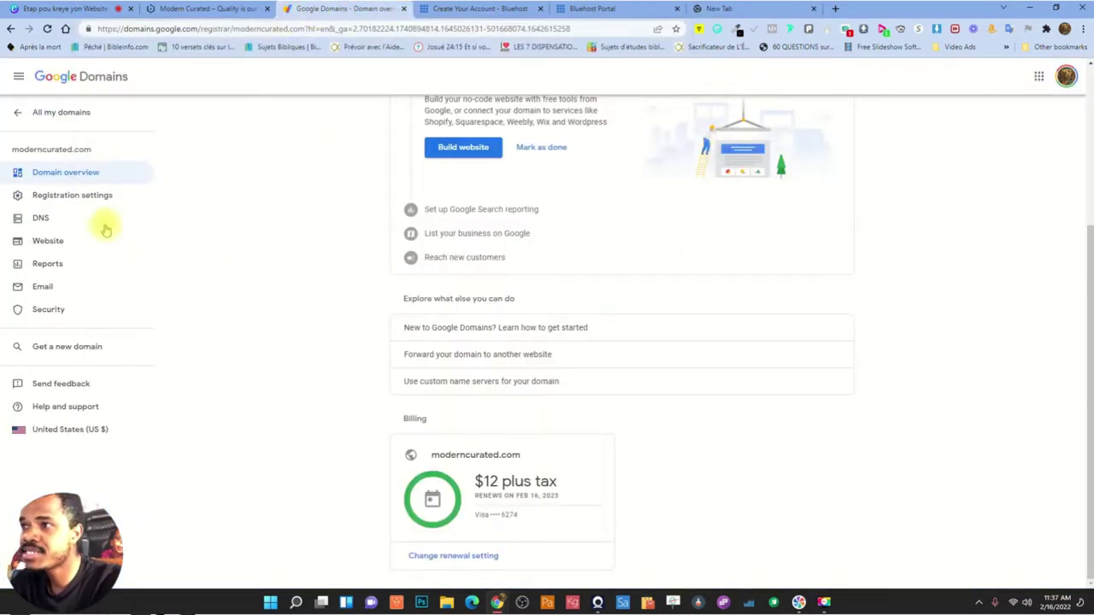
Open the DNS settings of moderncurated.com and expand its list of name servers
click(67, 222)
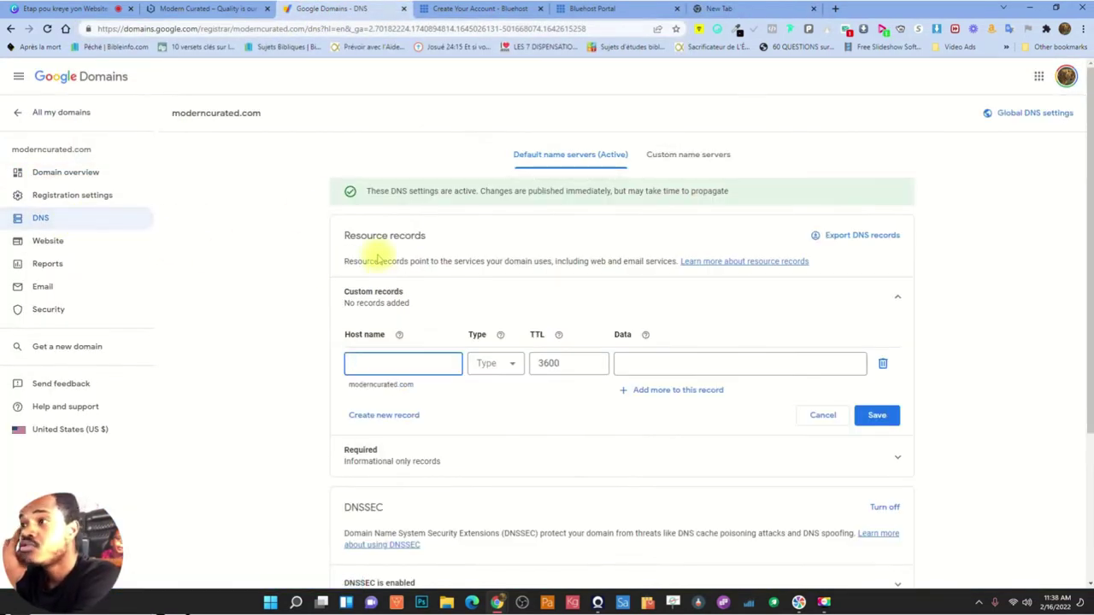
scroll(410, 288, down, 3)
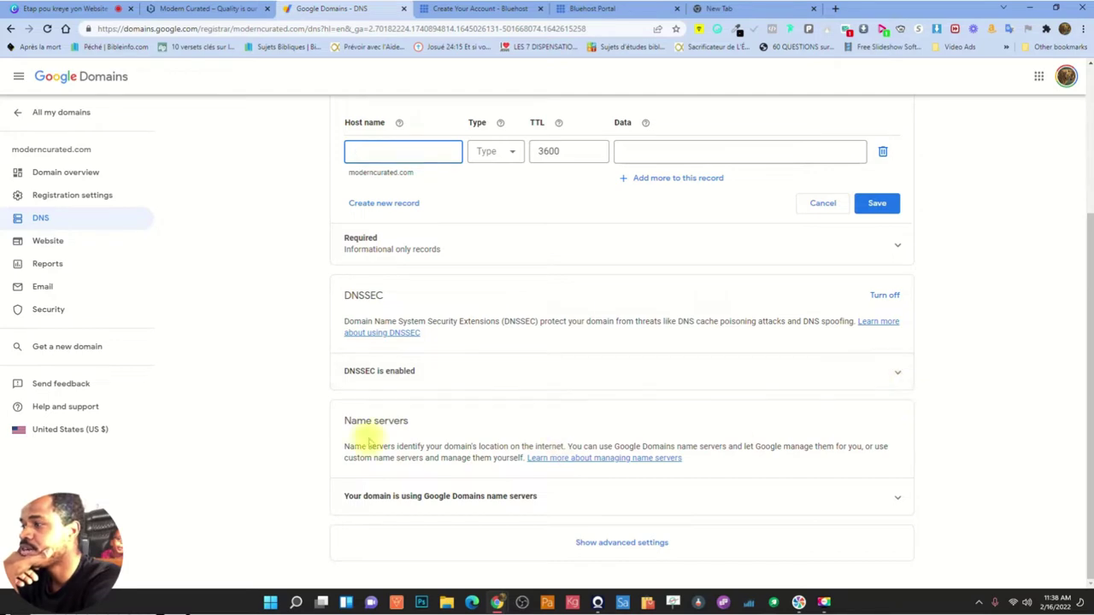
click(907, 502)
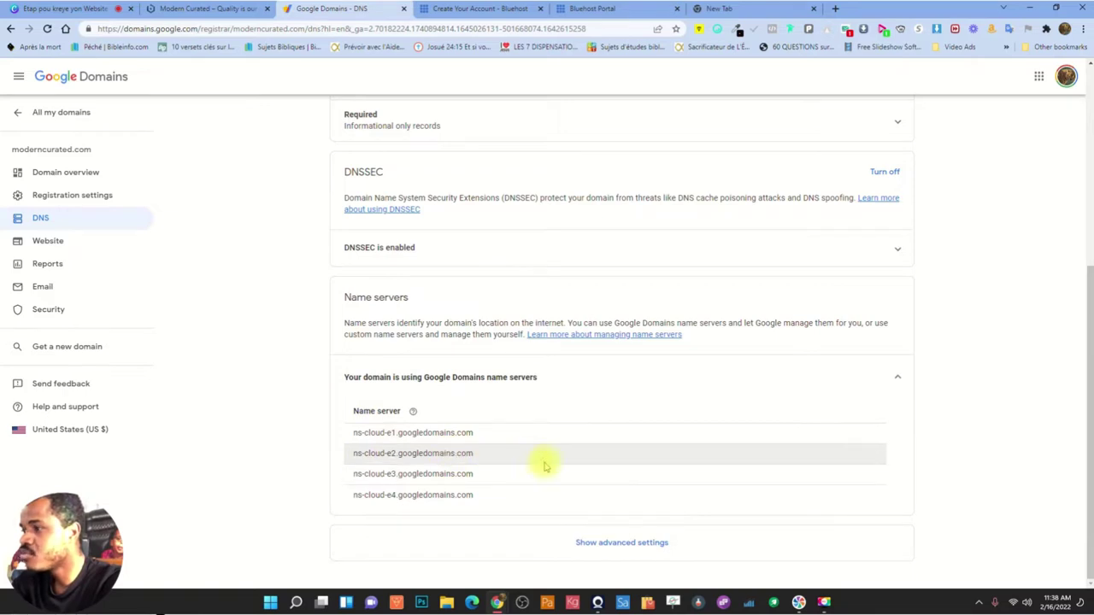
Show the advanced DNS settings, review the resource records and name servers, and open a blank Dynamic DNS record
click(636, 543)
scroll(598, 398, down, 2)
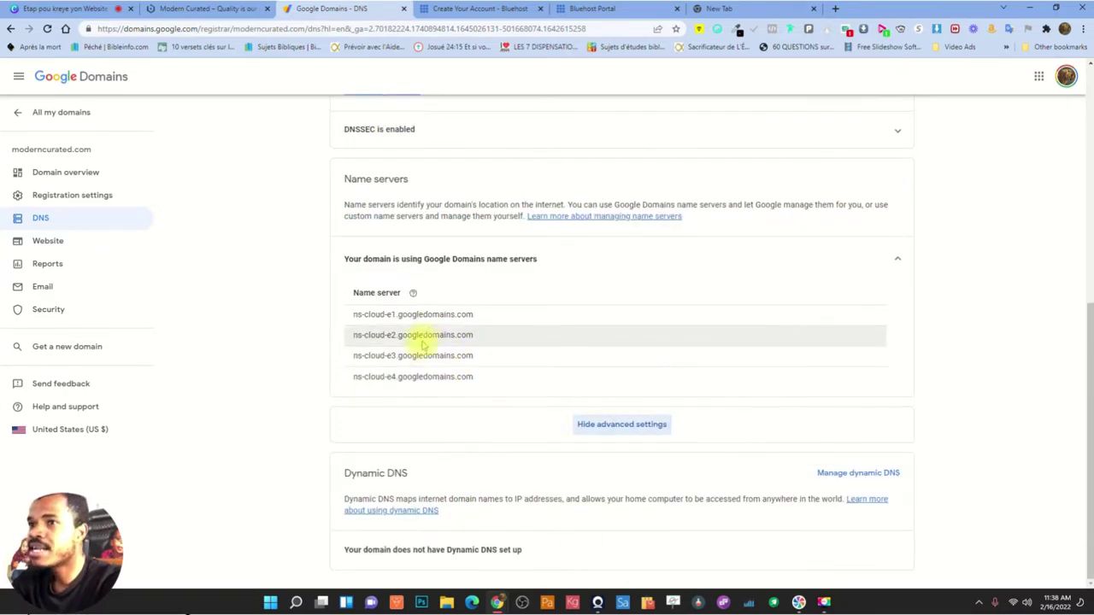
scroll(746, 326, up, 2)
scroll(746, 326, up, 3)
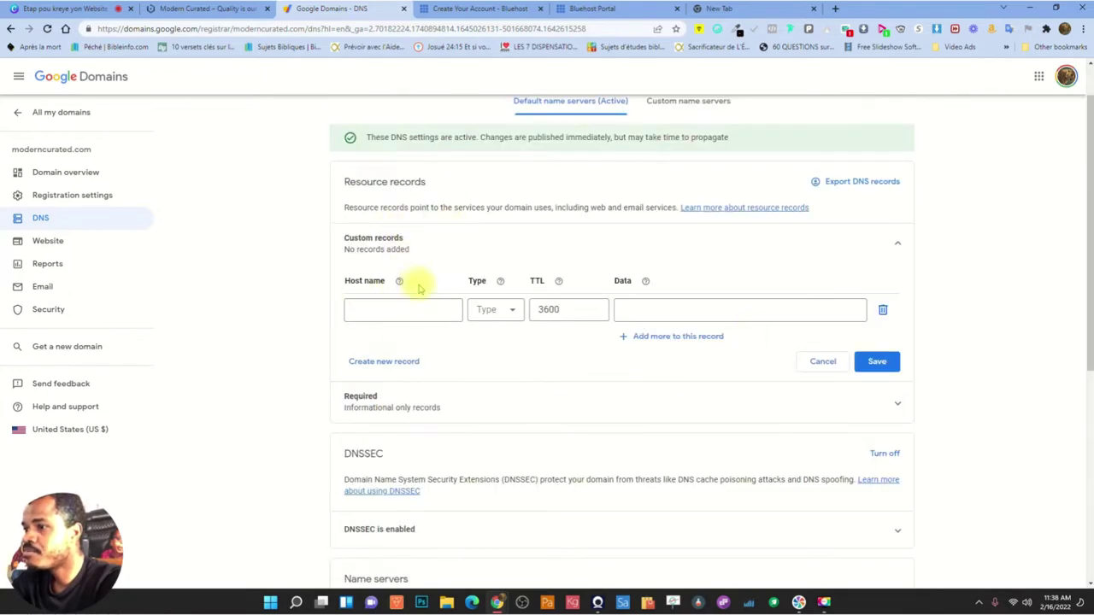
scroll(476, 420, down, 3)
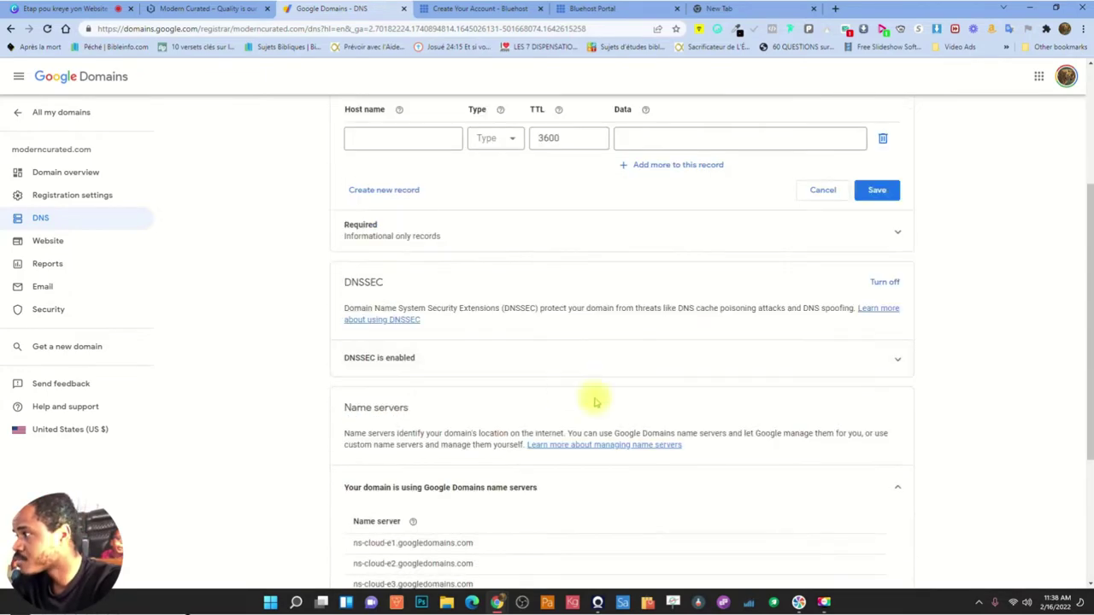
scroll(860, 435, down, 2)
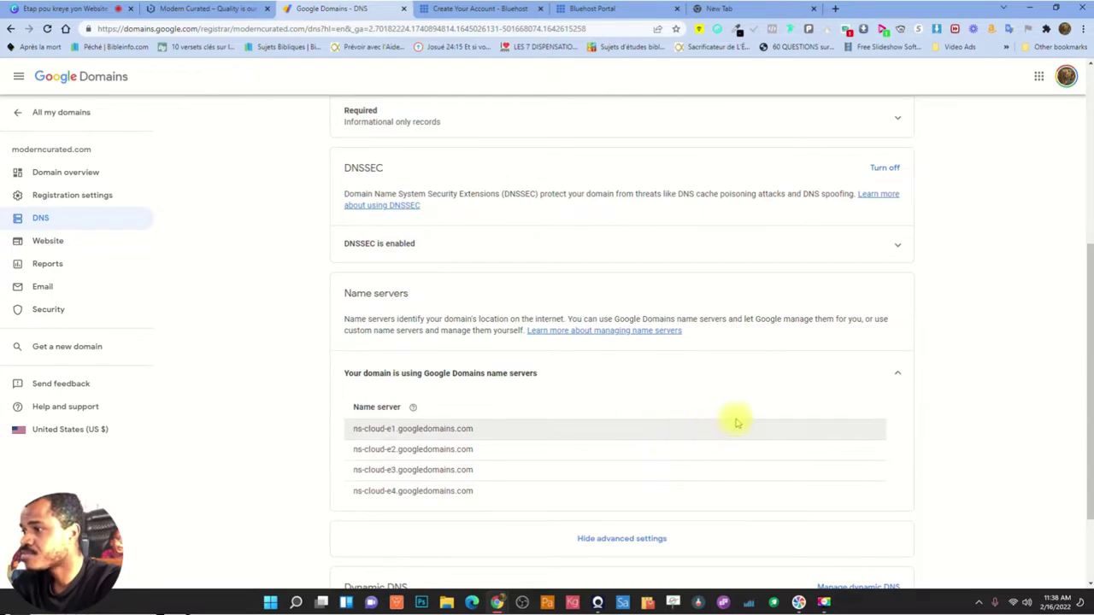
scroll(712, 430, down, 2)
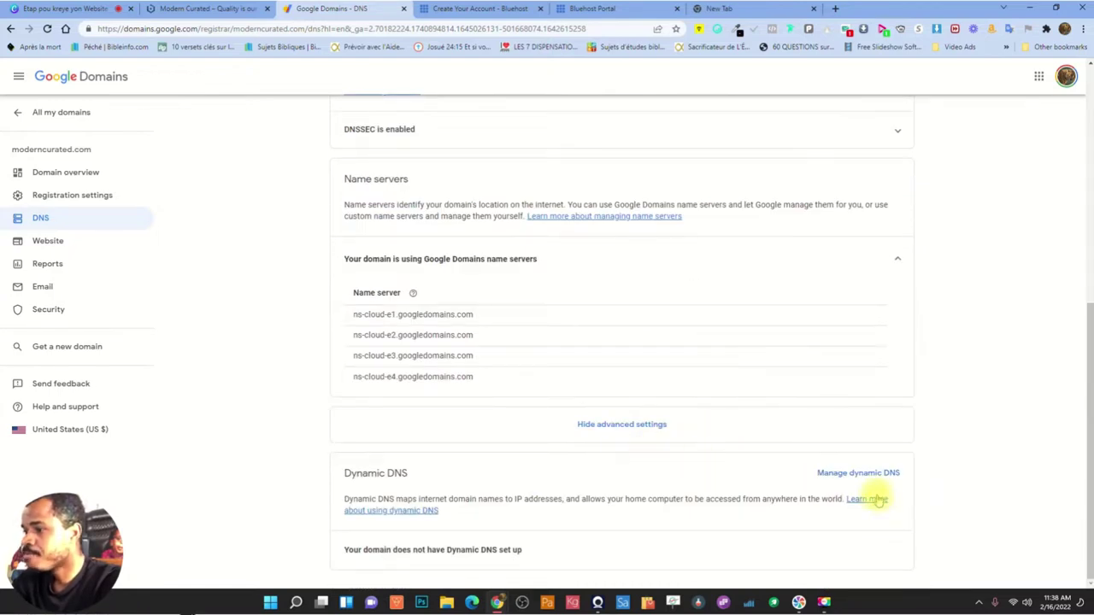
click(459, 550)
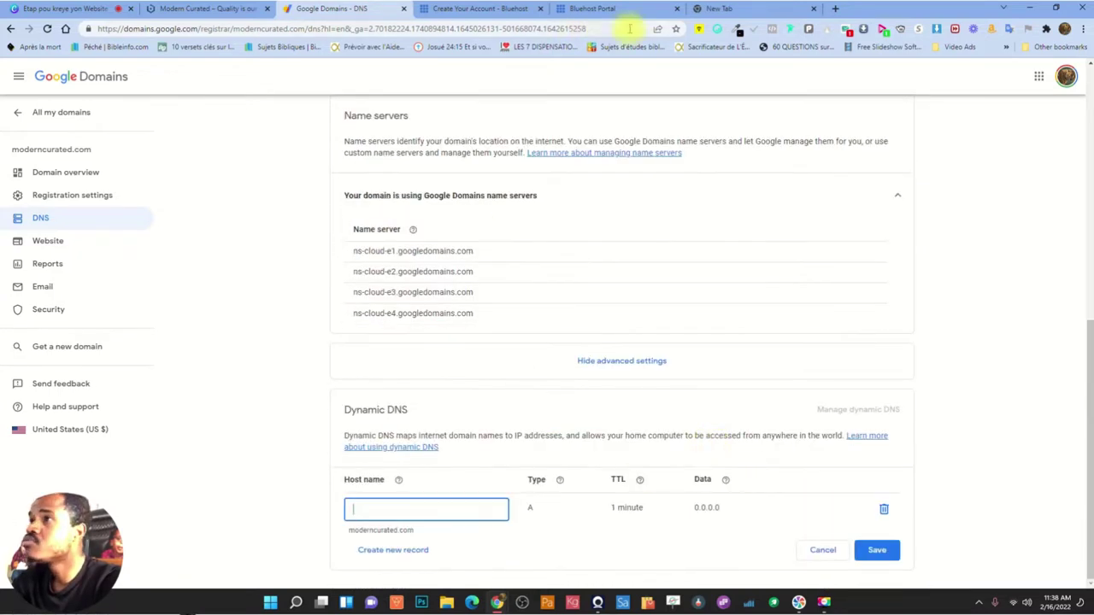
Open Google in the blank browser tab and search for "bluehost nameservers"
click(764, 10)
click(357, 28)
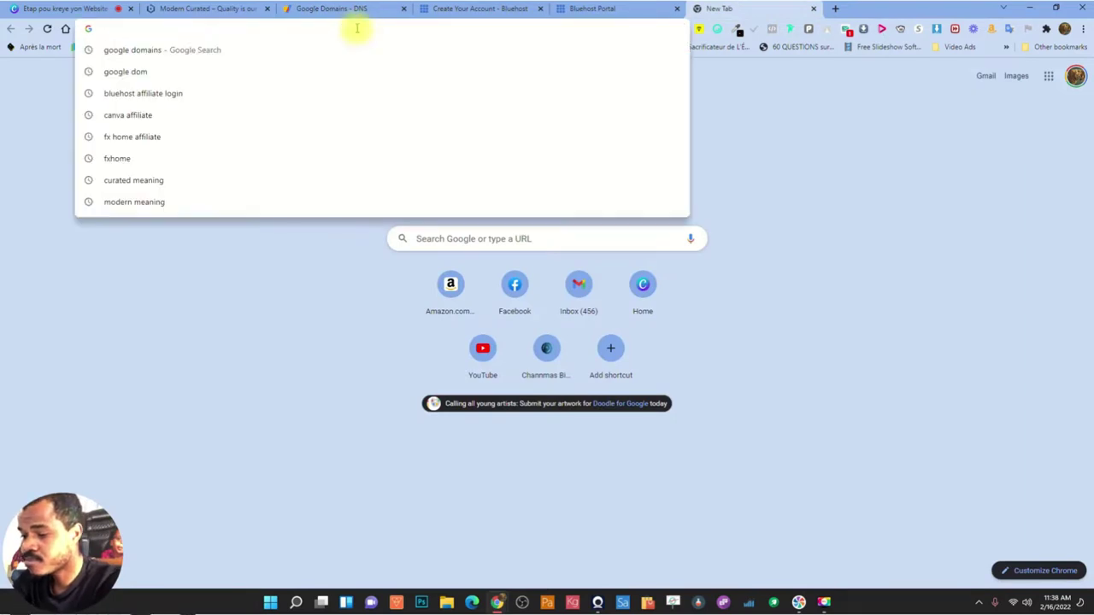
text(google)
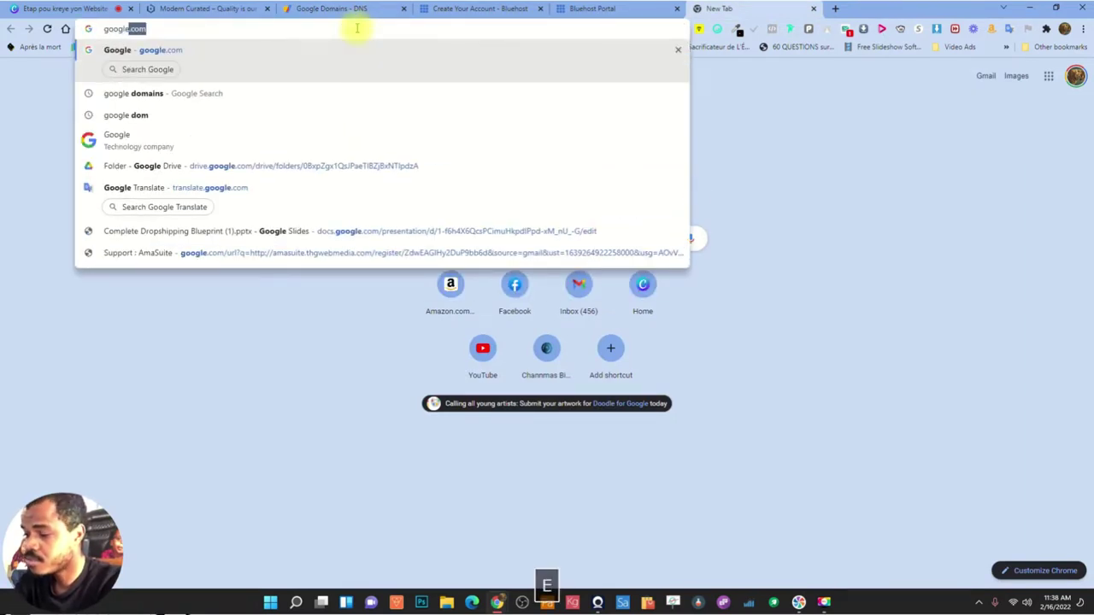
key(Return)
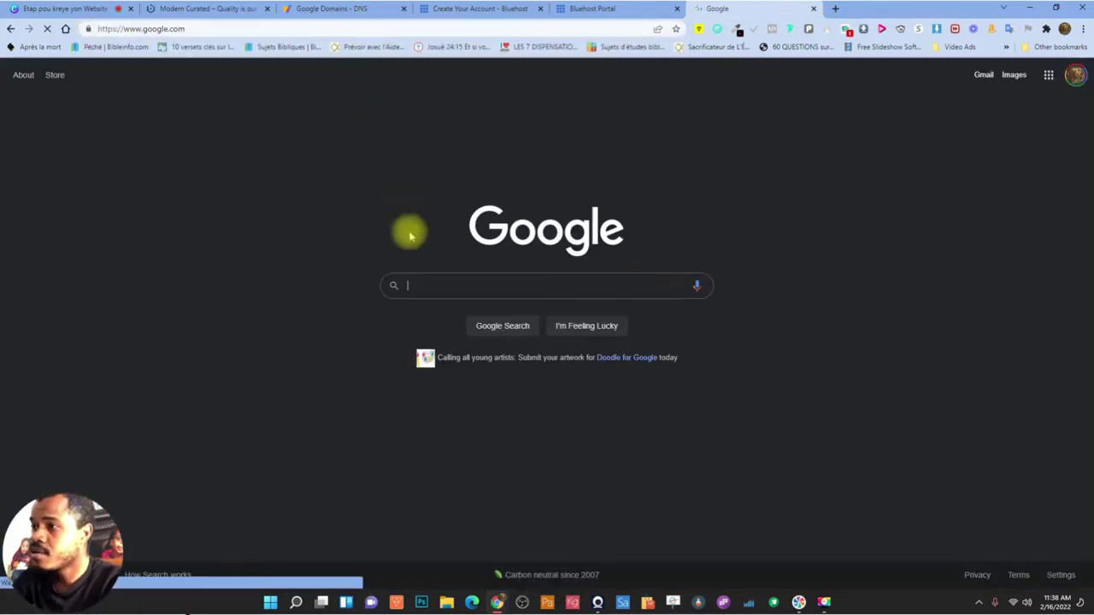
click(450, 284)
text(blue)
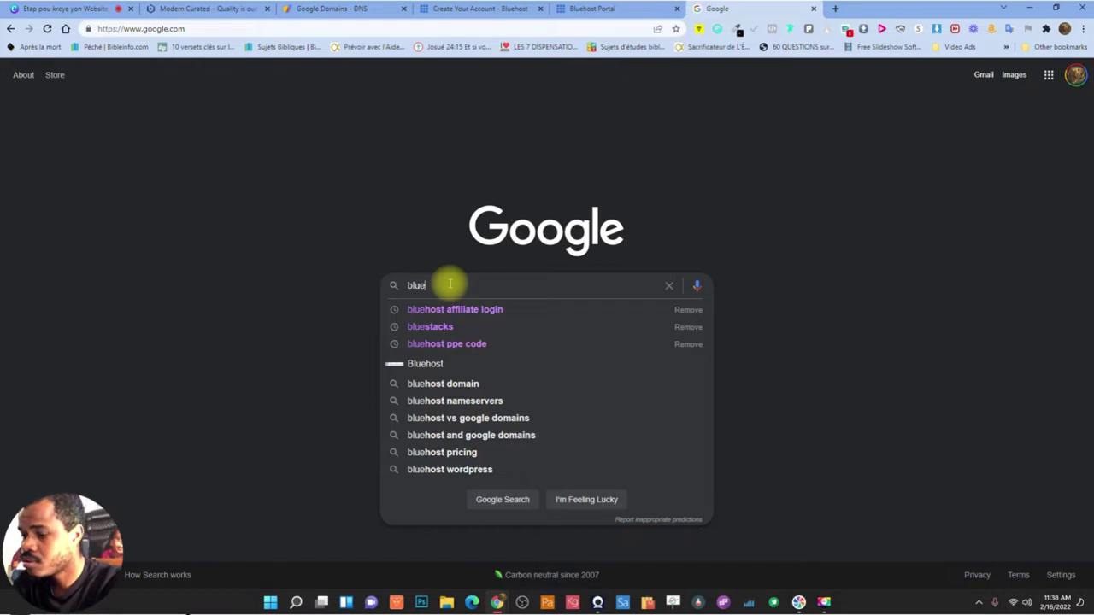
text(host nam)
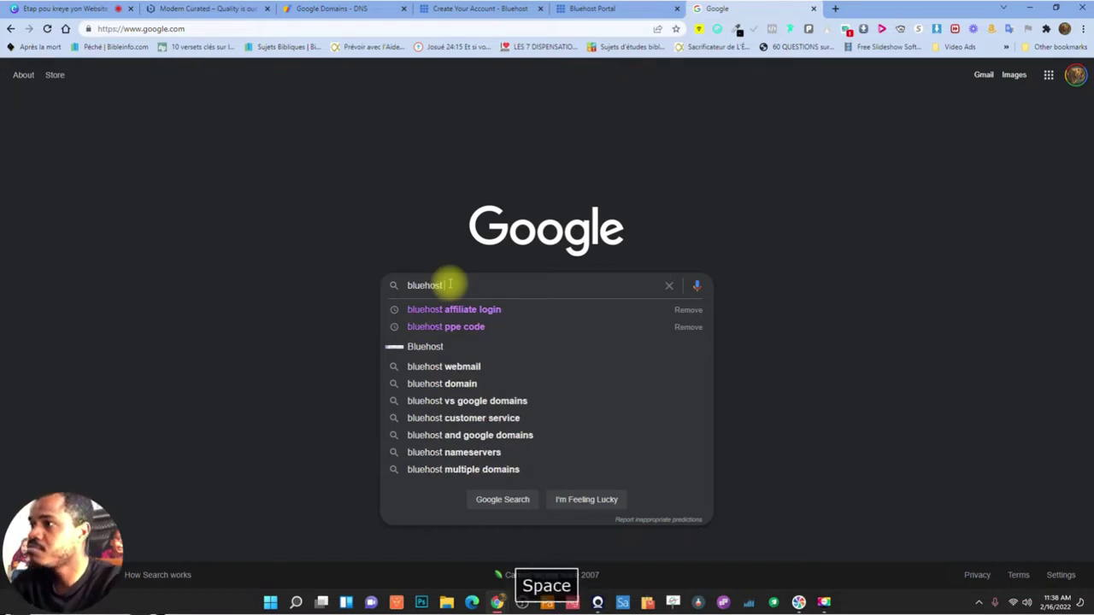
click(453, 309)
Copy the name server address ns1.bluehost.com from the Bluehost name servers table in the search results
drag(100, 220, 170, 223)
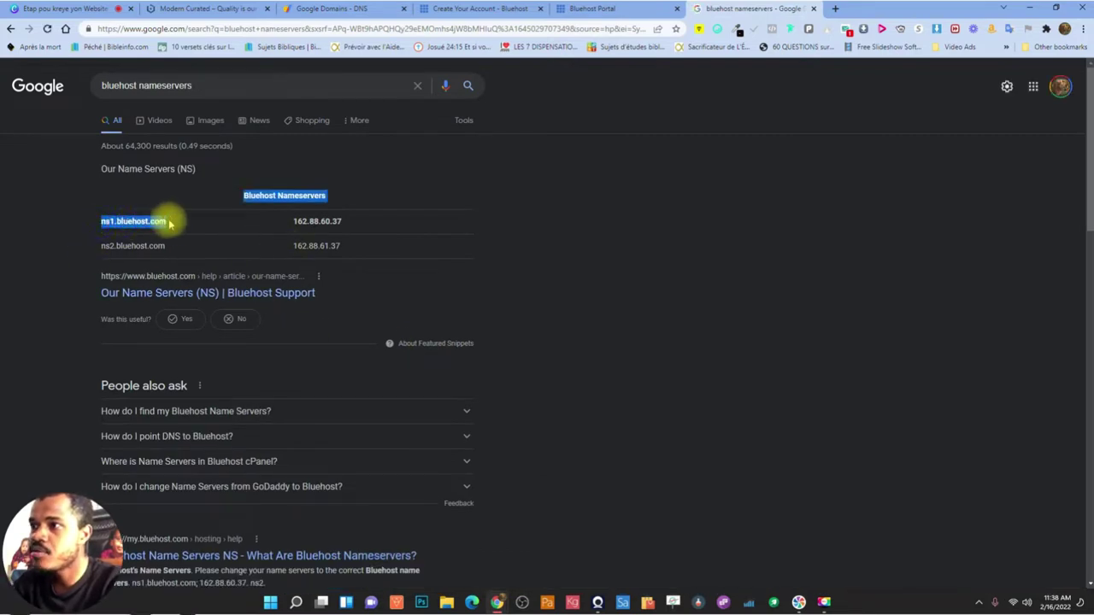
click(289, 222)
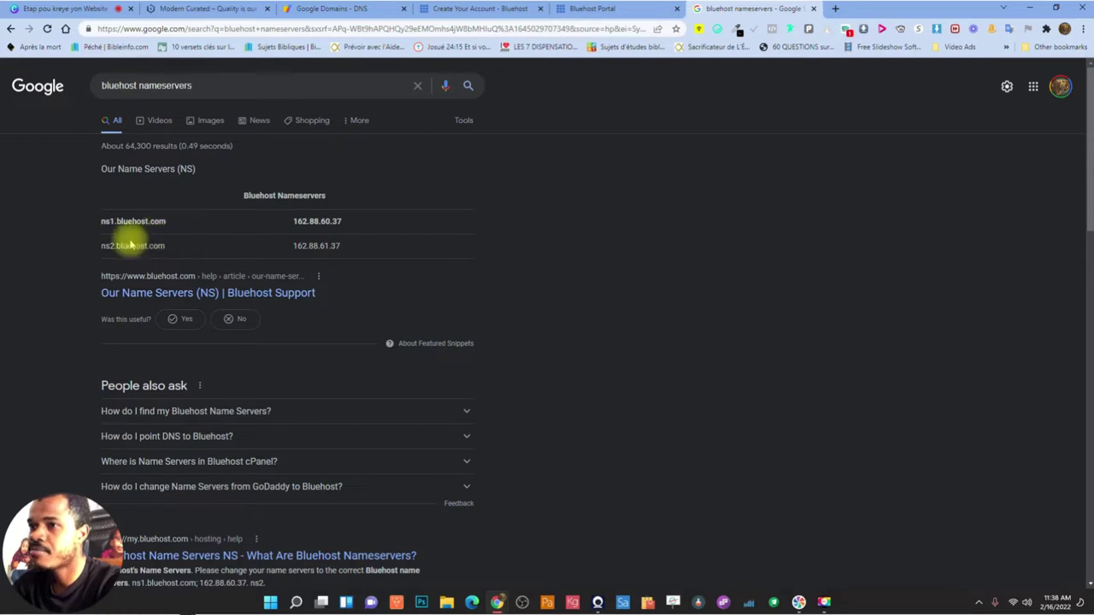
drag(97, 220, 165, 220)
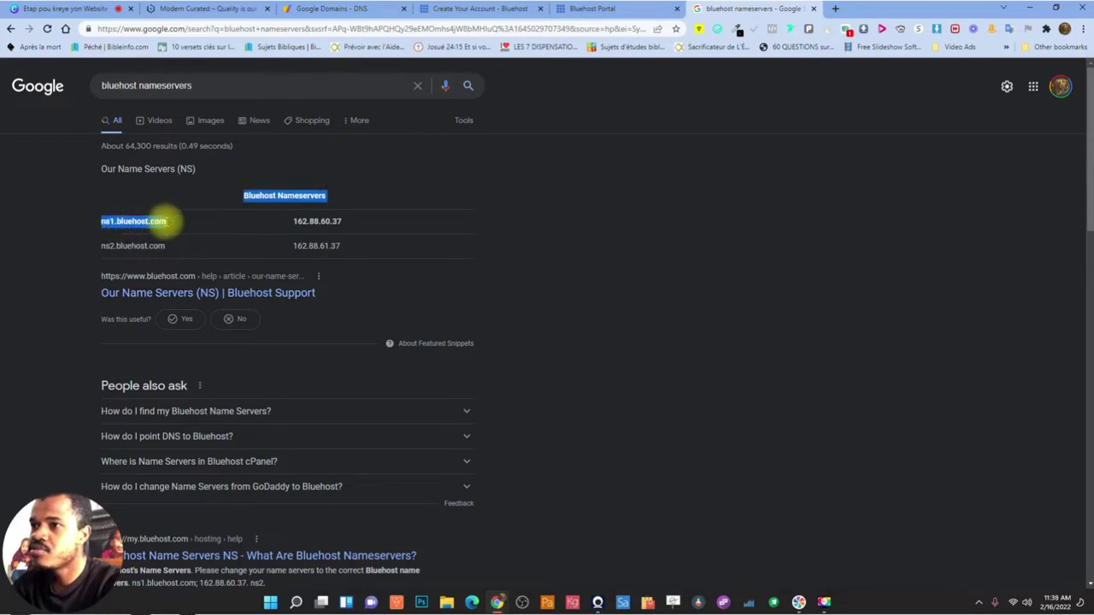
click(163, 220)
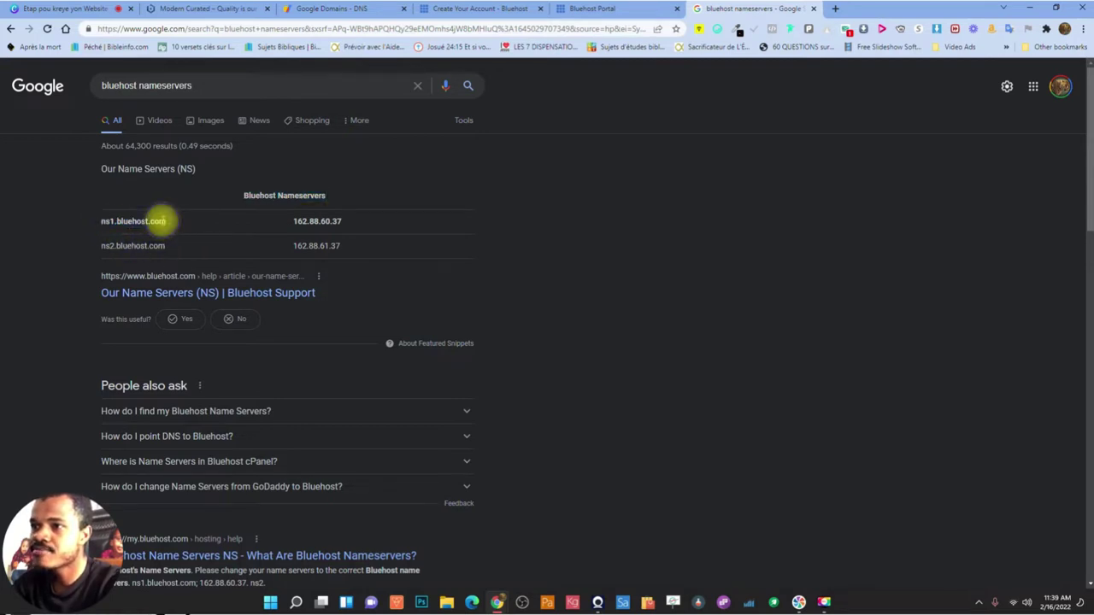
double_click(145, 219)
right_click(165, 221)
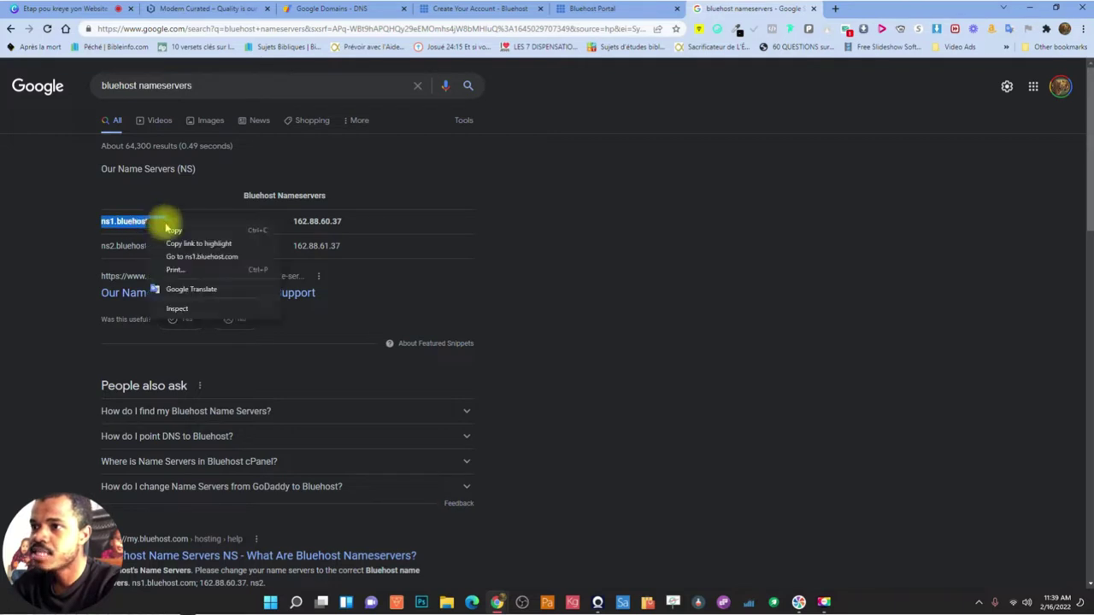
click(171, 228)
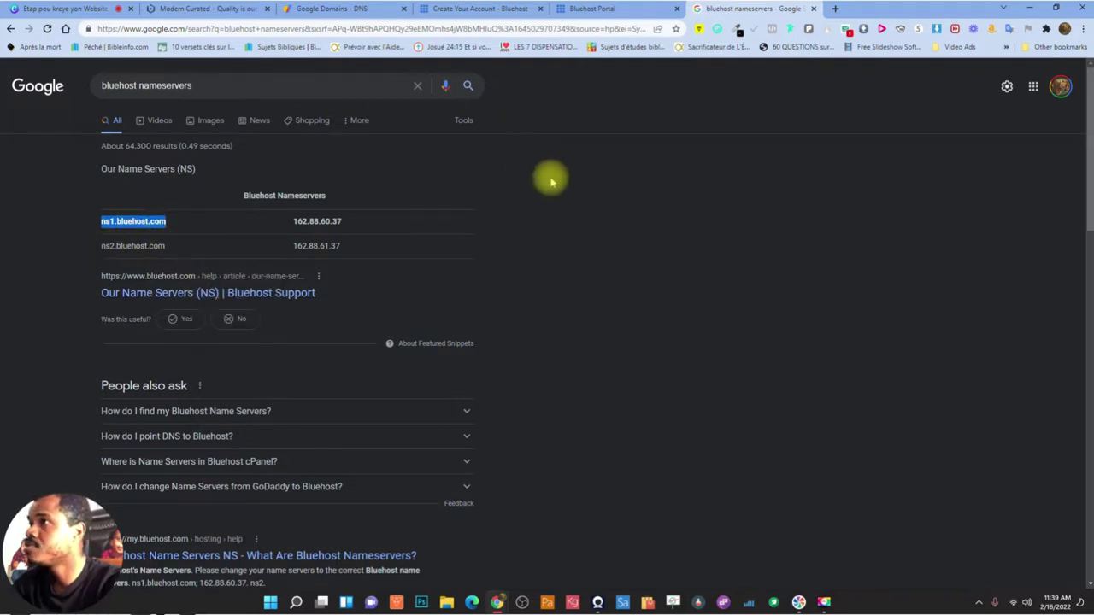
Switch to the Bluehost portal and open the Assign Domain page
click(599, 11)
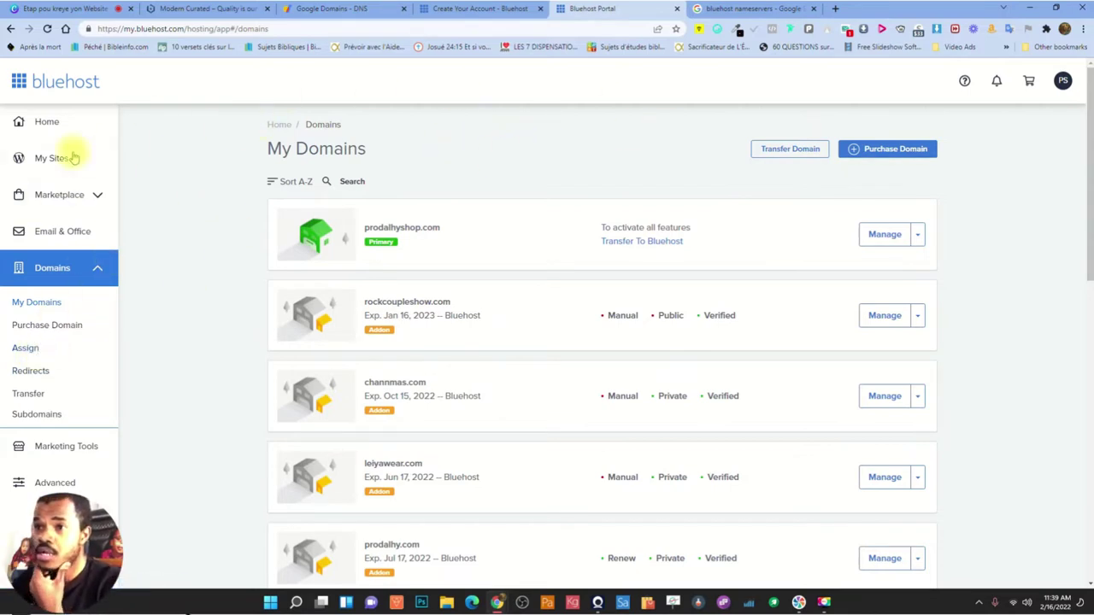
click(60, 272)
click(60, 272)
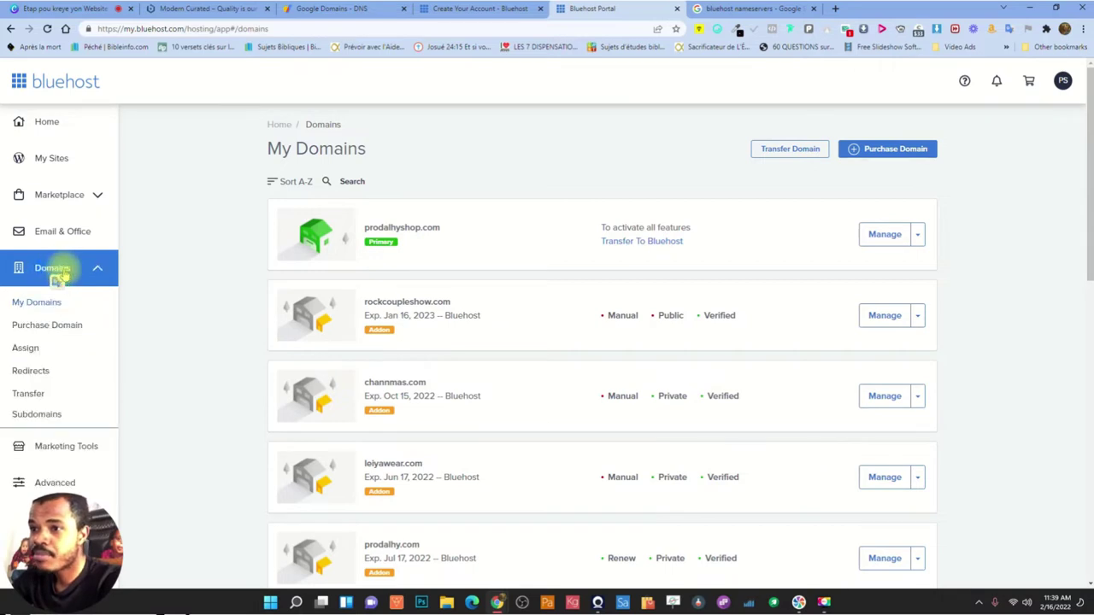
click(23, 347)
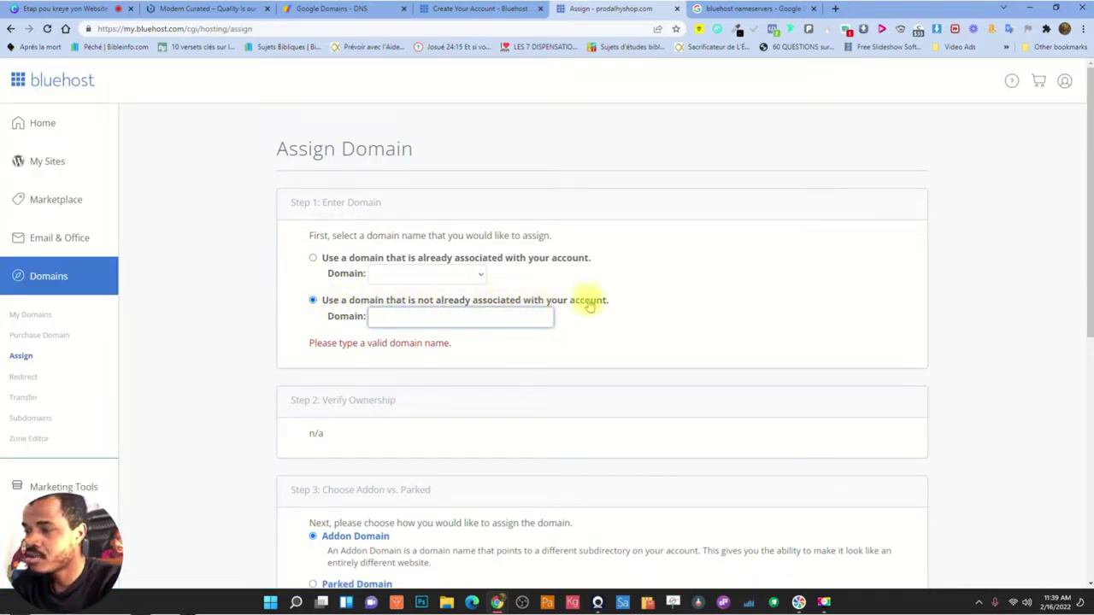
Enter moderncurated.com as the domain not already associated with the account and submit it for verification
right_click(410, 317)
click(397, 316)
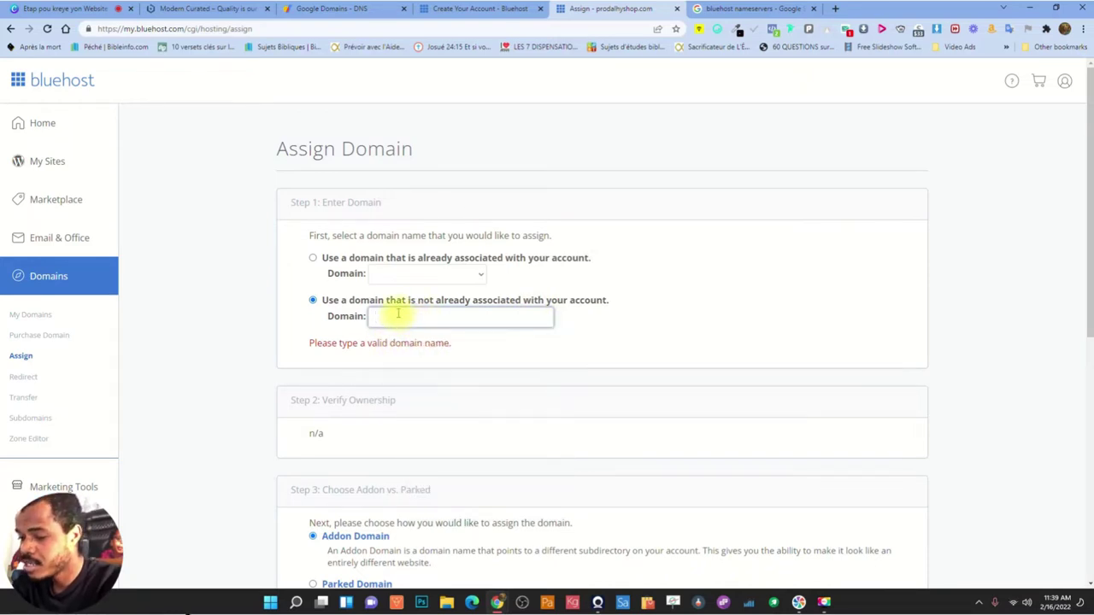
text(mode)
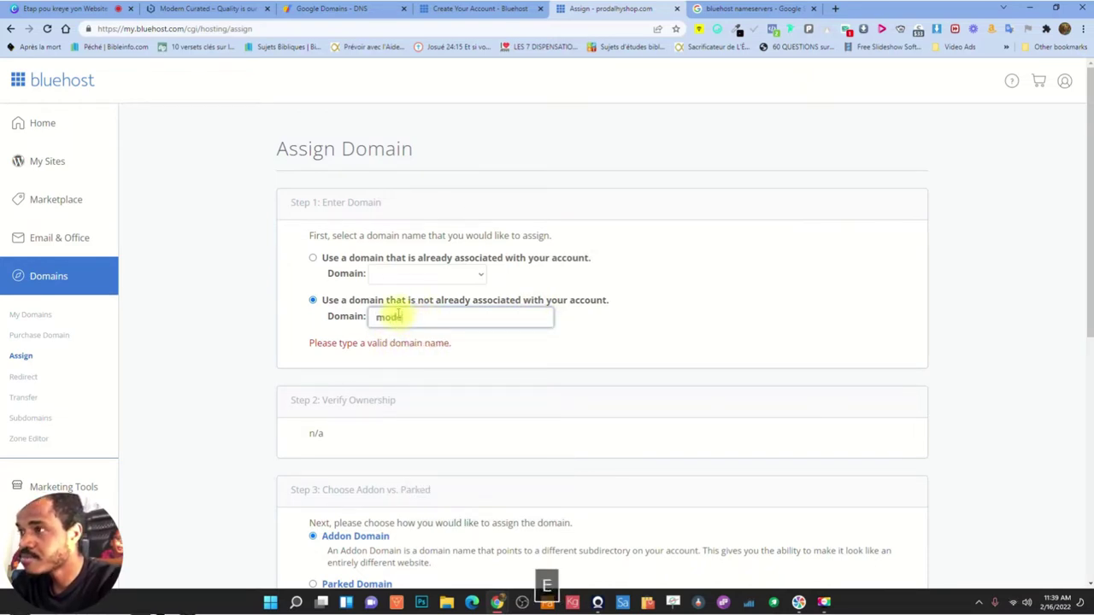
text(rnc)
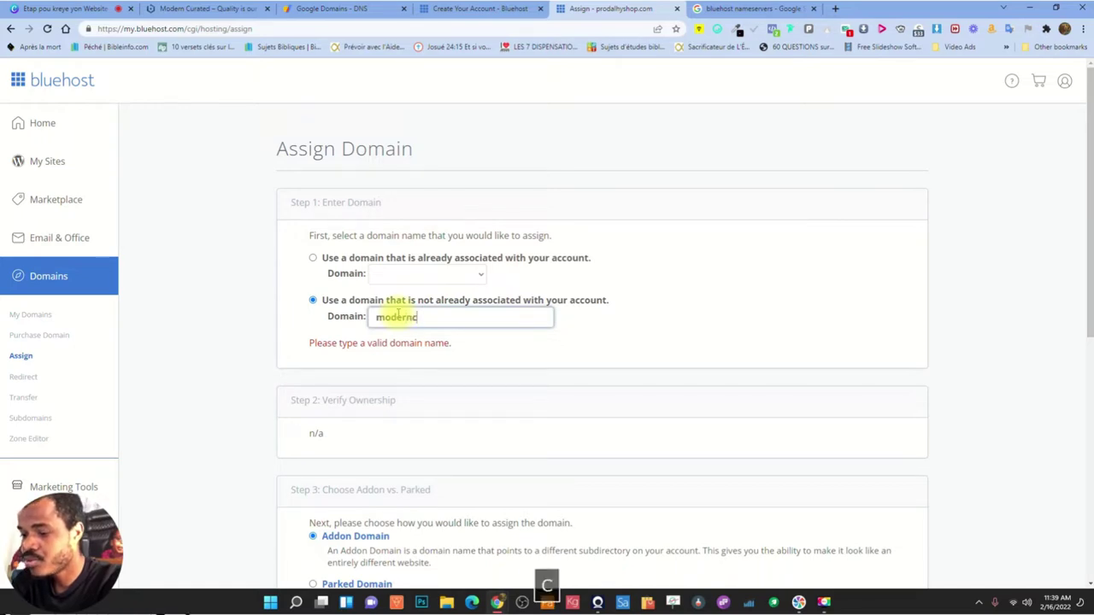
text(urated.com)
key(Return)
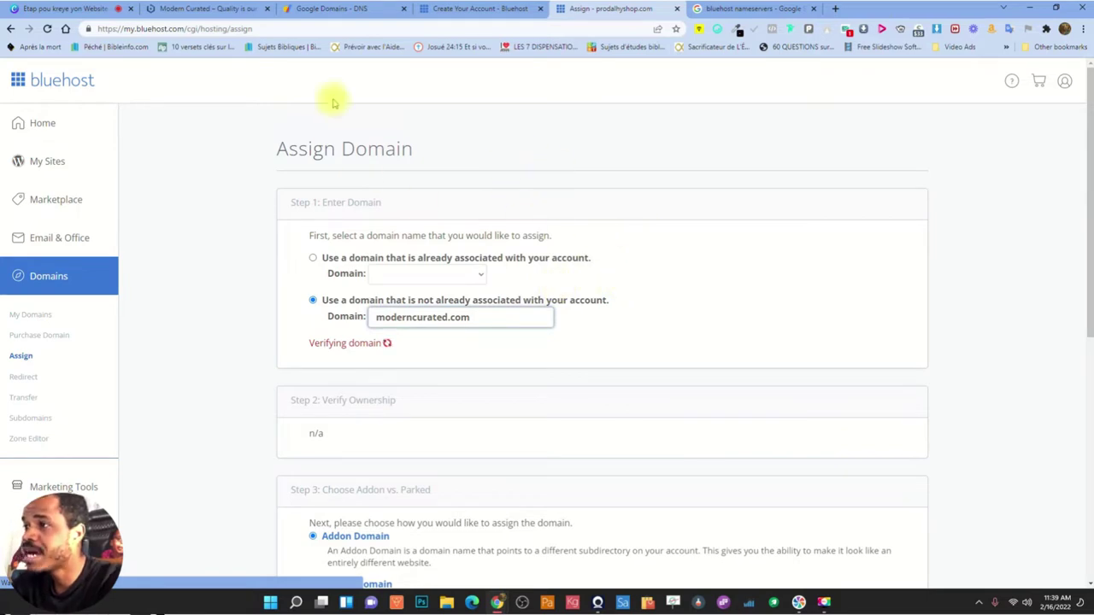
Return to the DNS settings in Google Domains and open the custom name servers, discarding the unsaved records
click(303, 9)
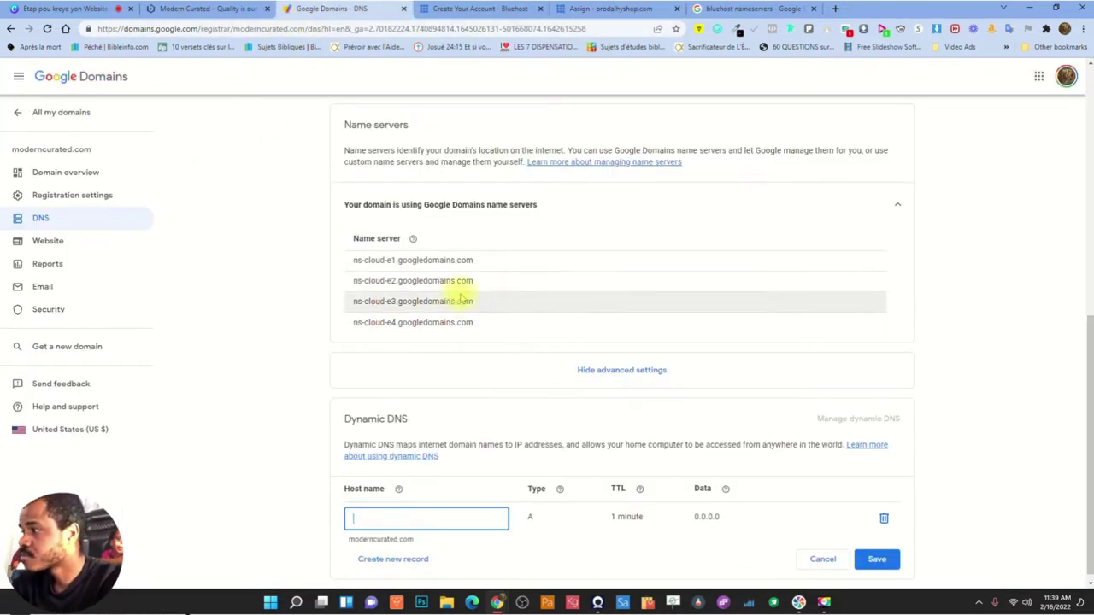
scroll(558, 295, down, 1)
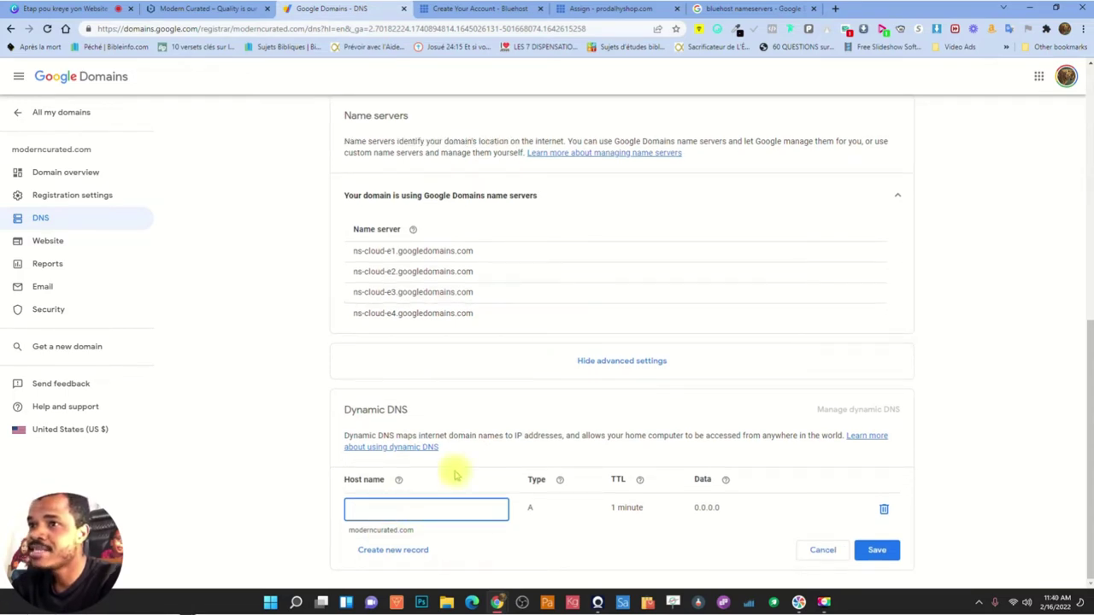
click(38, 220)
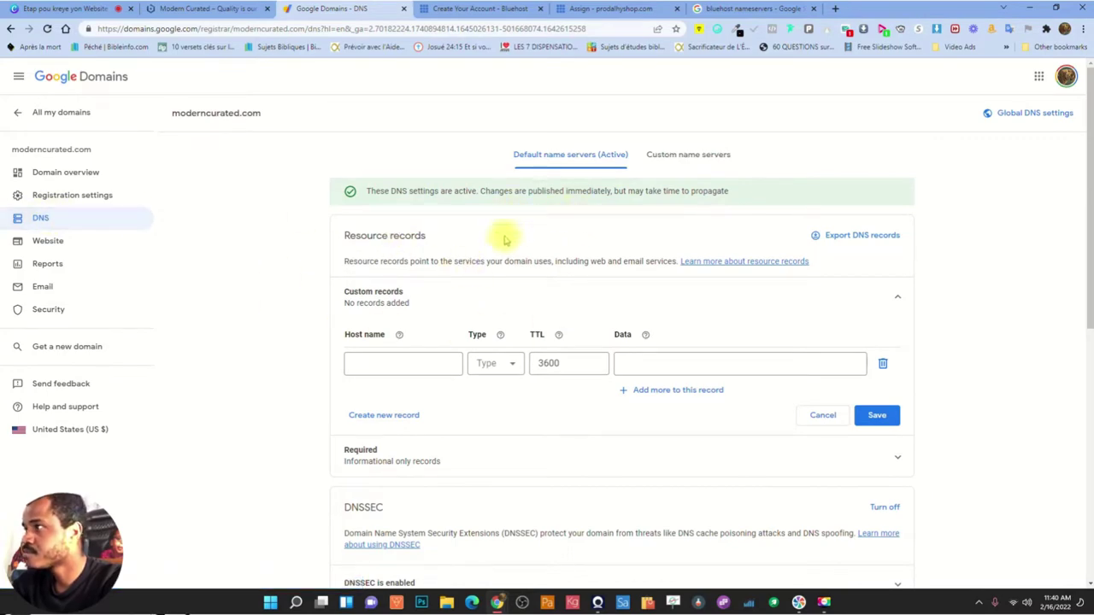
click(691, 157)
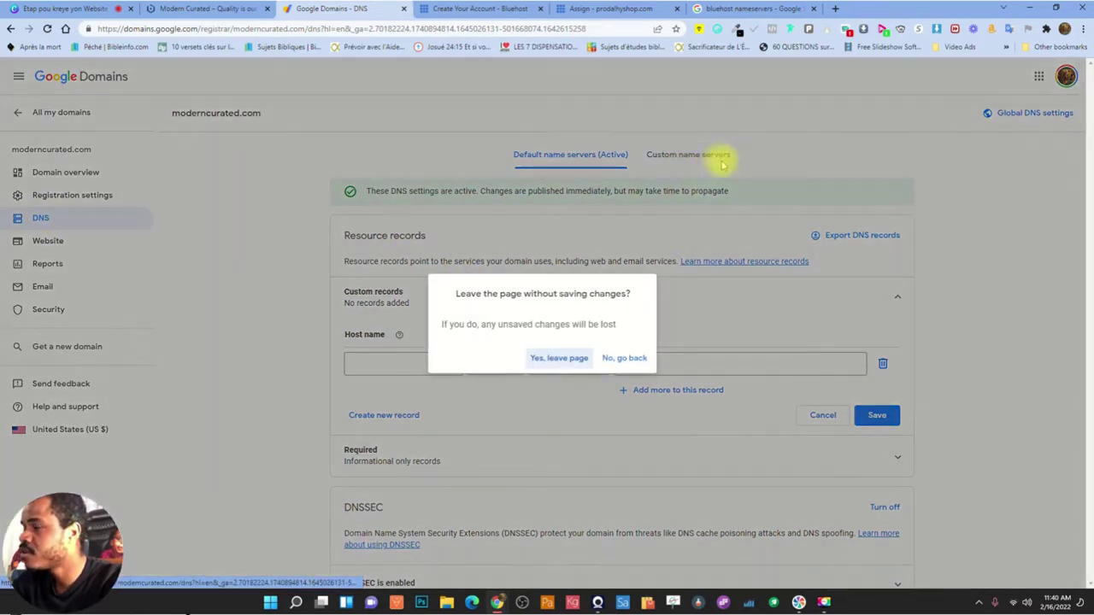
click(565, 359)
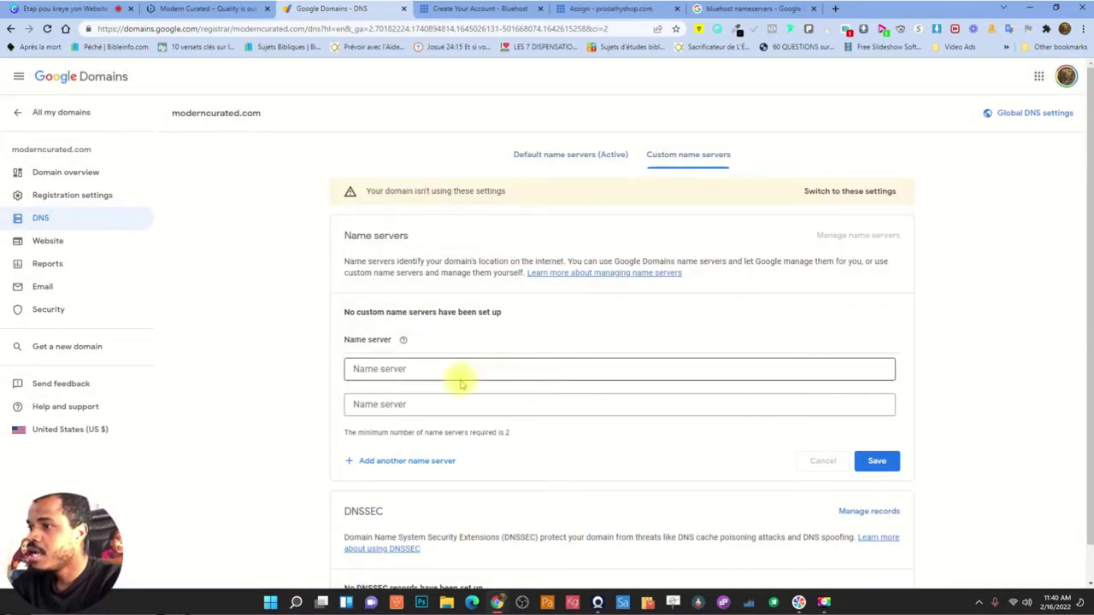
Copy ns1.bluehost.com from the Google search results and paste it as the first custom name server of moderncurated.com
click(429, 367)
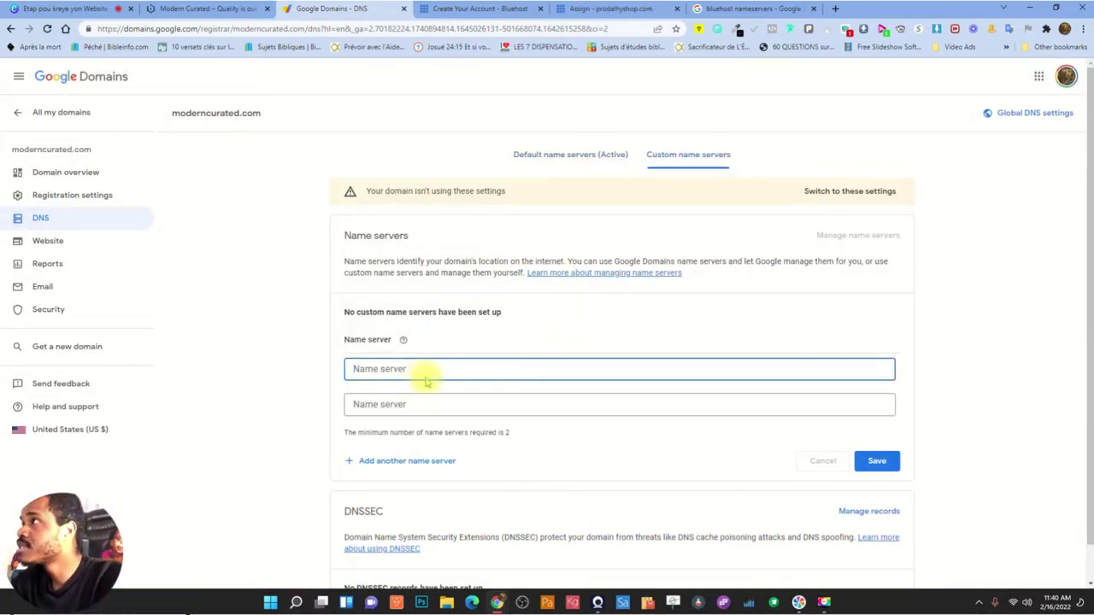
click(743, 10)
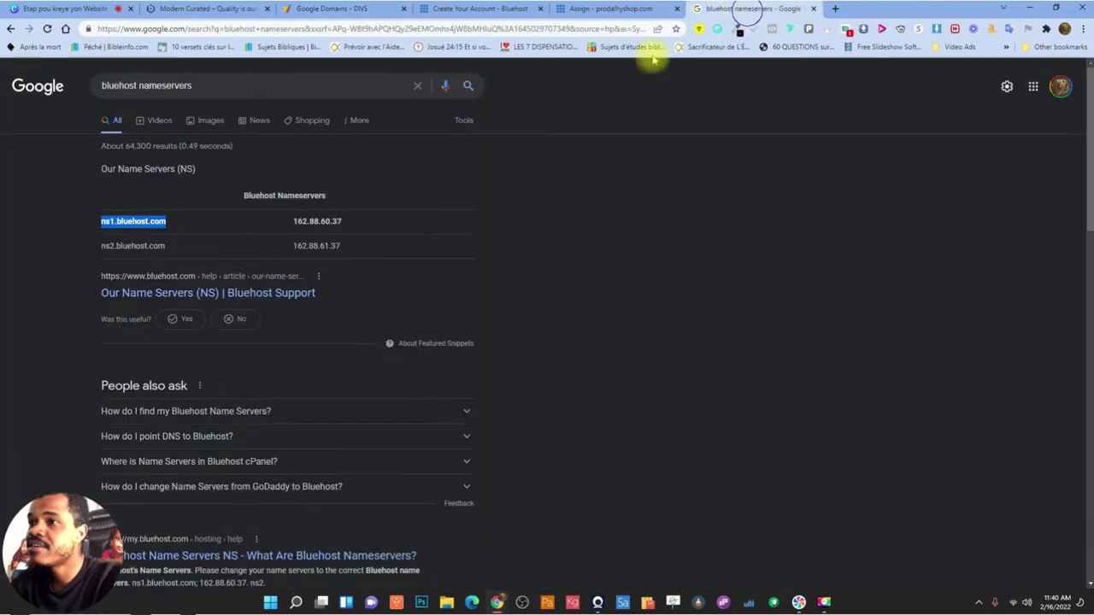
right_click(125, 225)
click(151, 233)
click(320, 10)
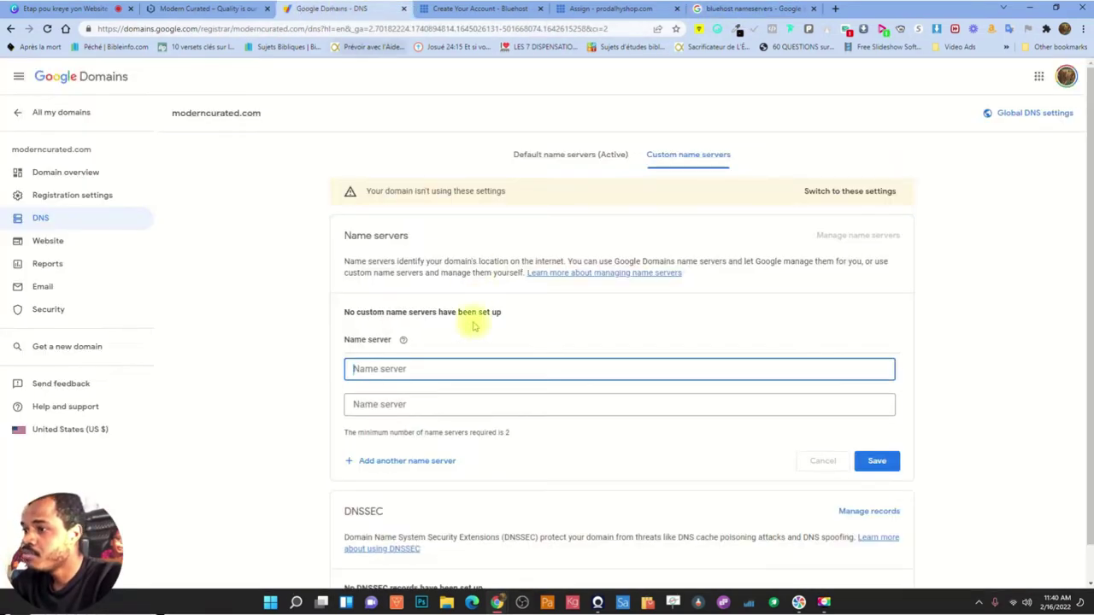
key(ctrl+v)
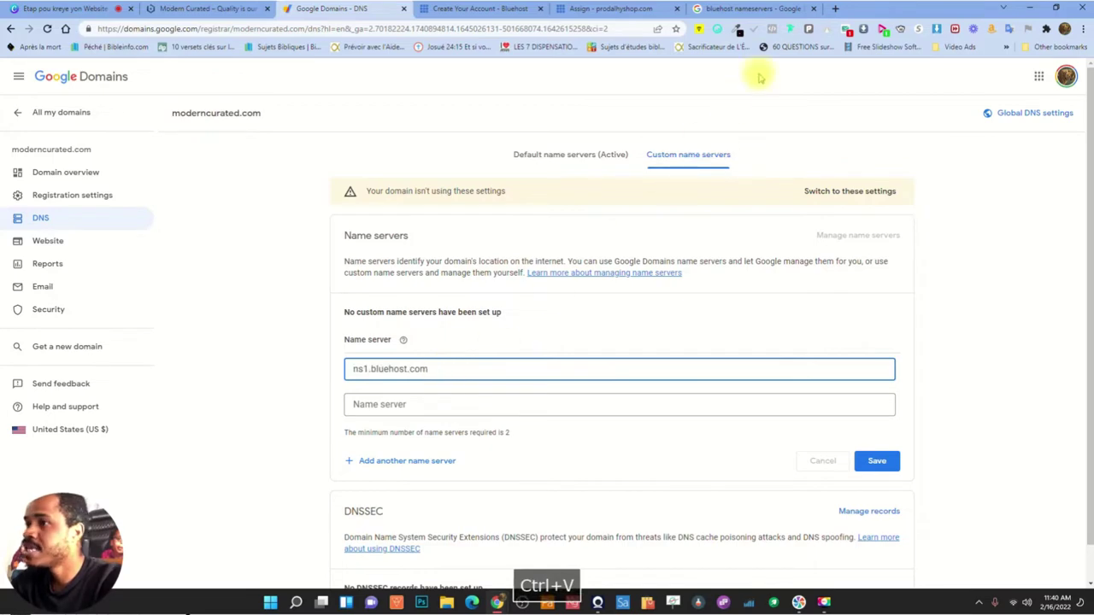
Set the second custom name server to ns2.bluehost.com and save the name servers
click(754, 10)
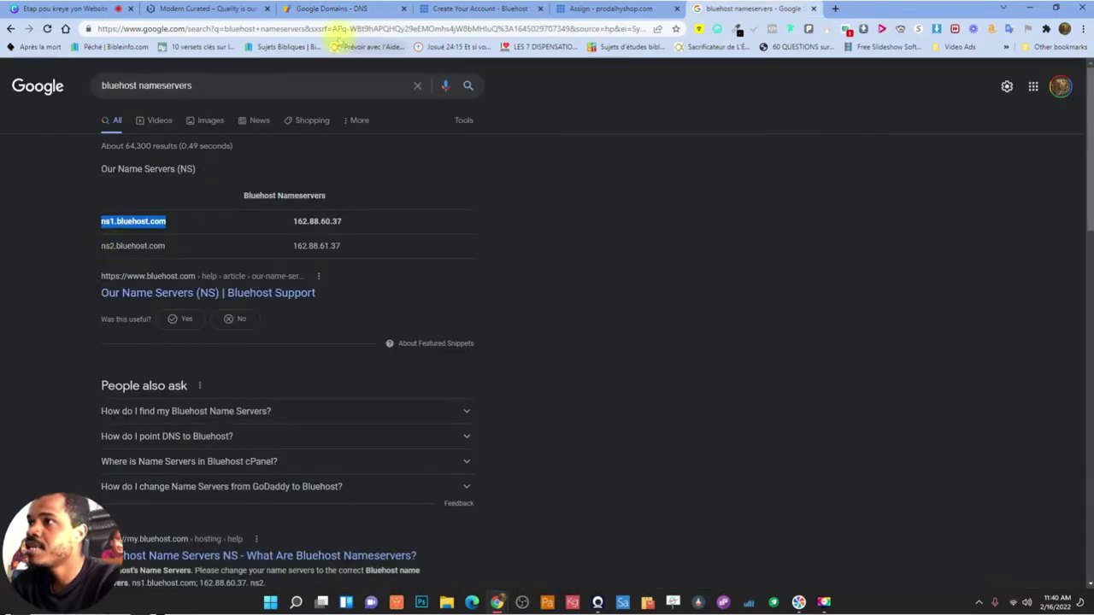
click(332, 9)
click(378, 403)
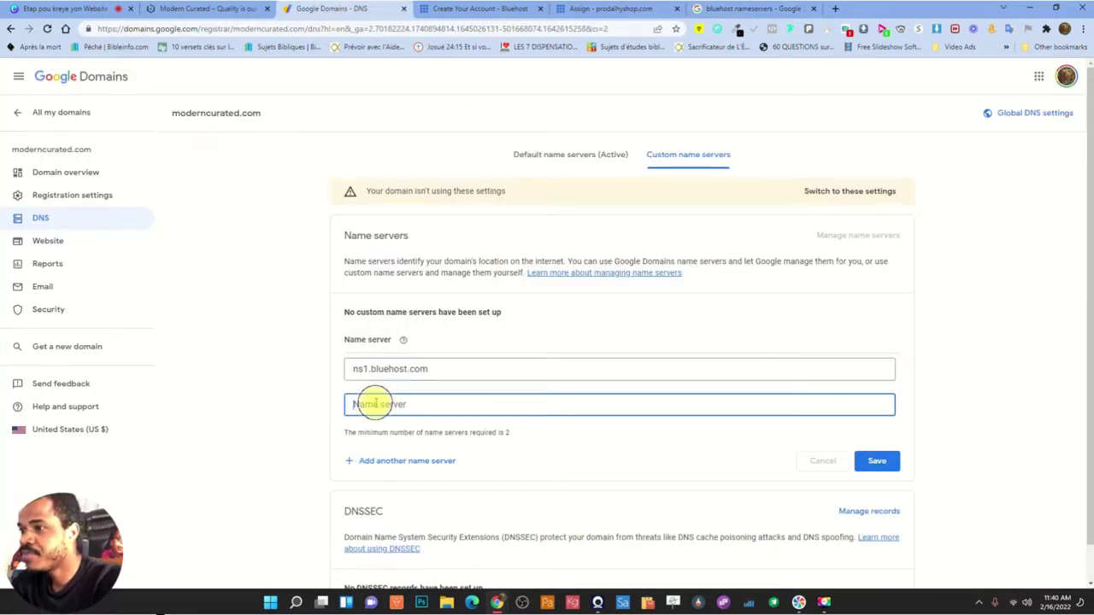
key(ctrl+v)
click(360, 405)
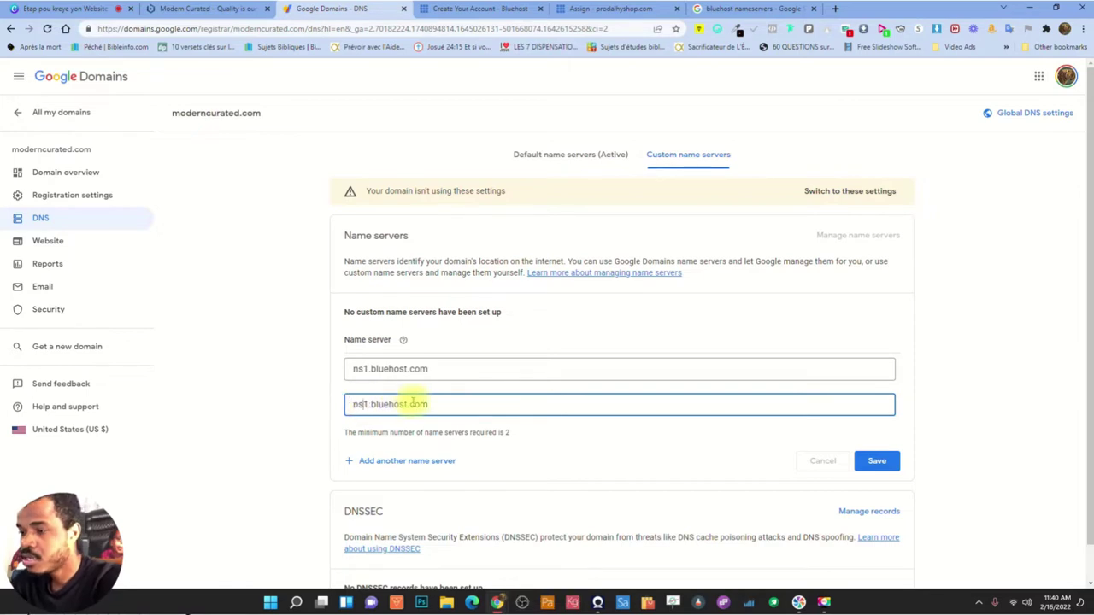
key(Delete)
text(2)
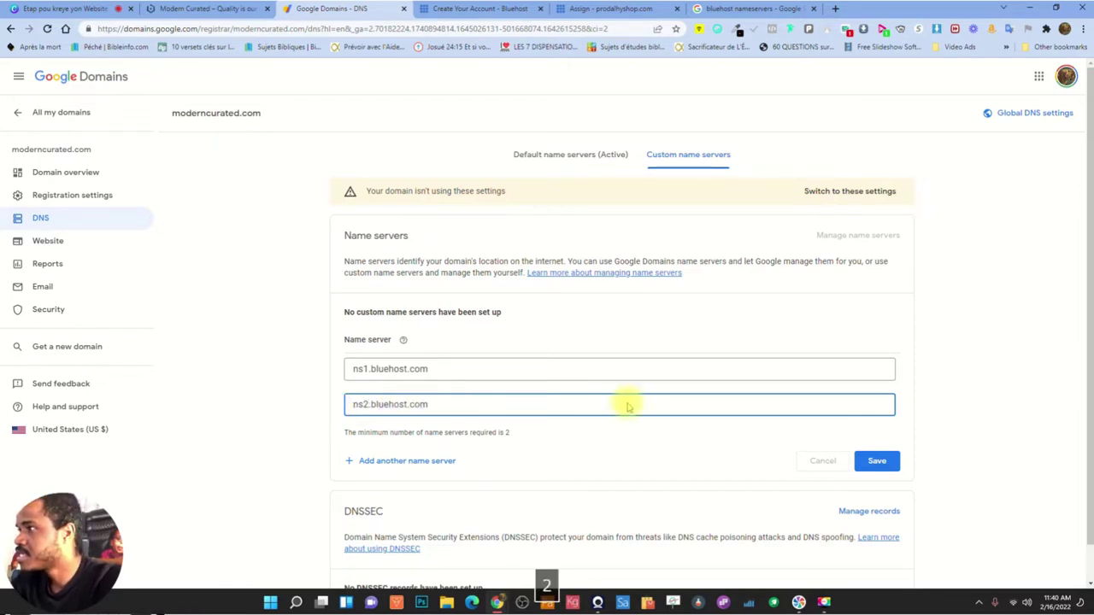
click(877, 461)
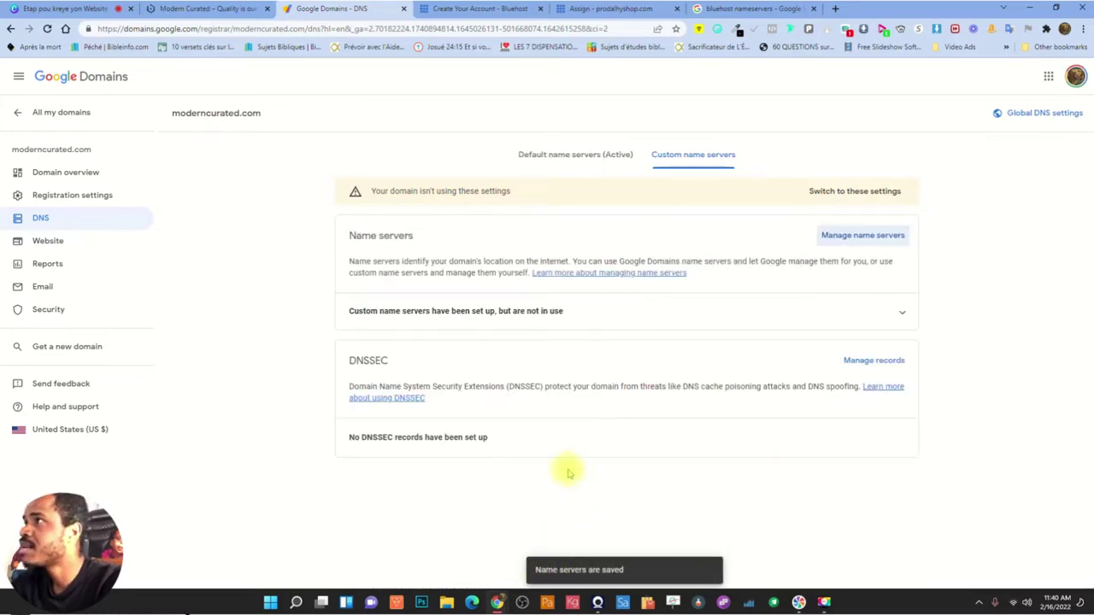
Review the ownership verification instructions on Bluehost's Assign Domain page and highlight the required name servers
click(587, 9)
scroll(544, 312, down, 1)
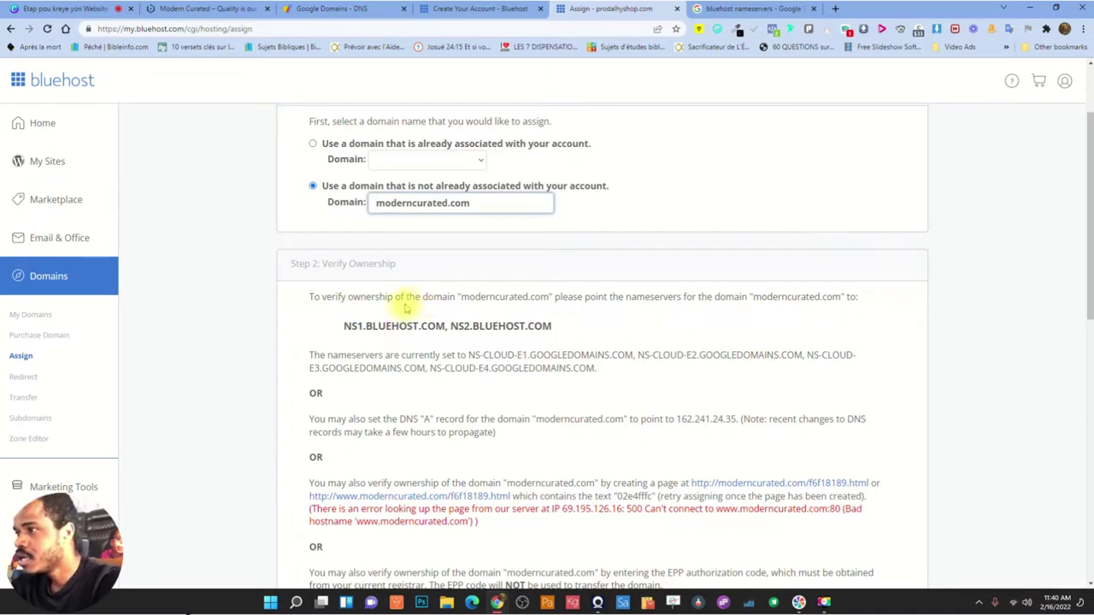
double_click(470, 296)
click(581, 296)
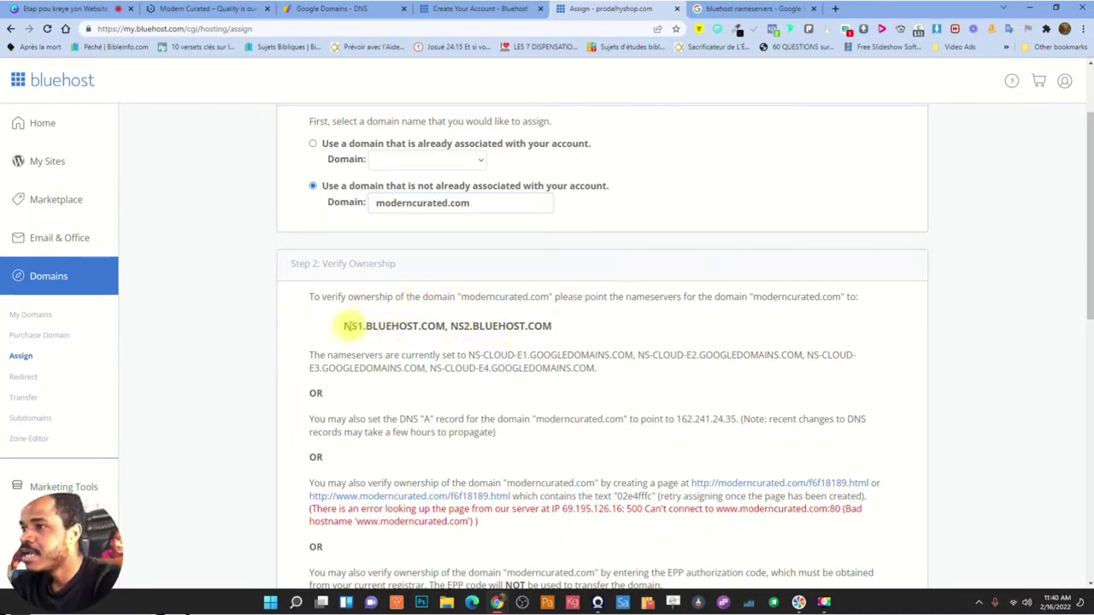
drag(345, 326, 556, 327)
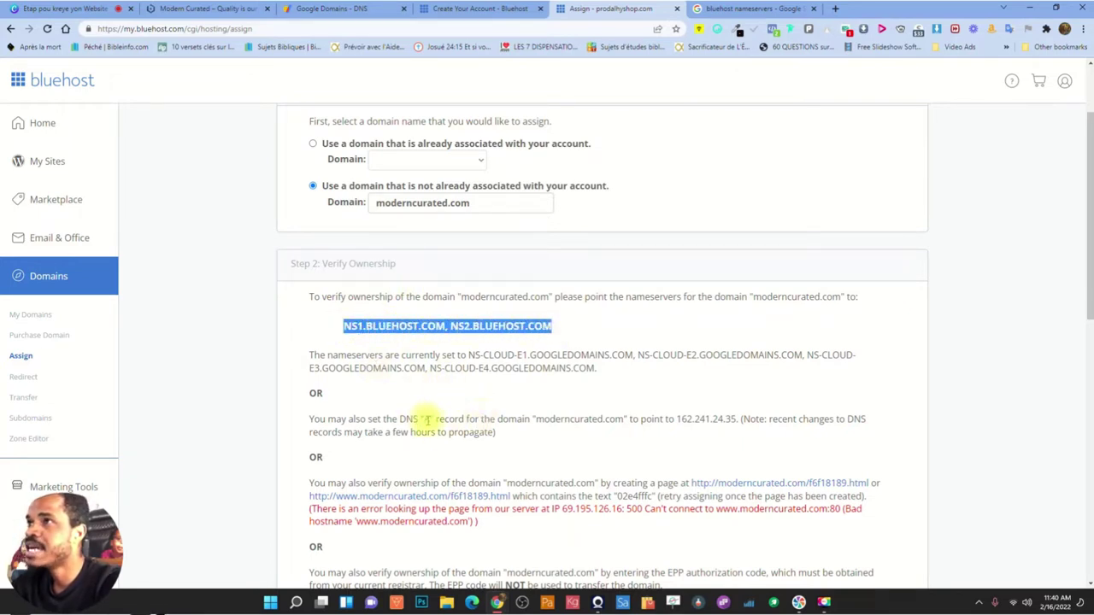
Return to Google Domains and review the custom and default name server settings of moderncurated.com
click(327, 12)
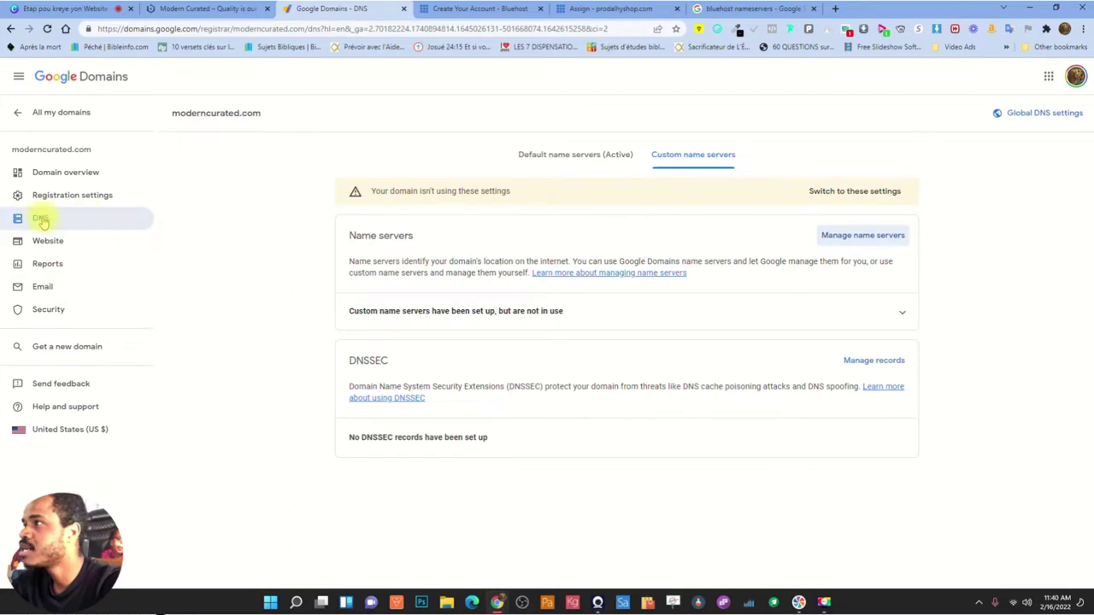
click(74, 220)
click(682, 161)
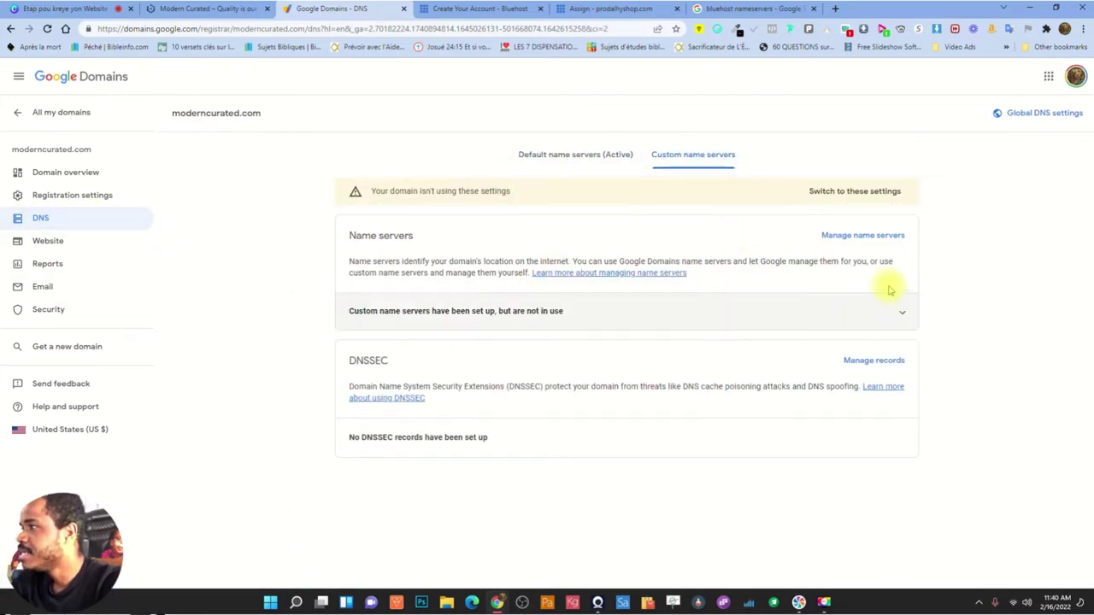
click(904, 315)
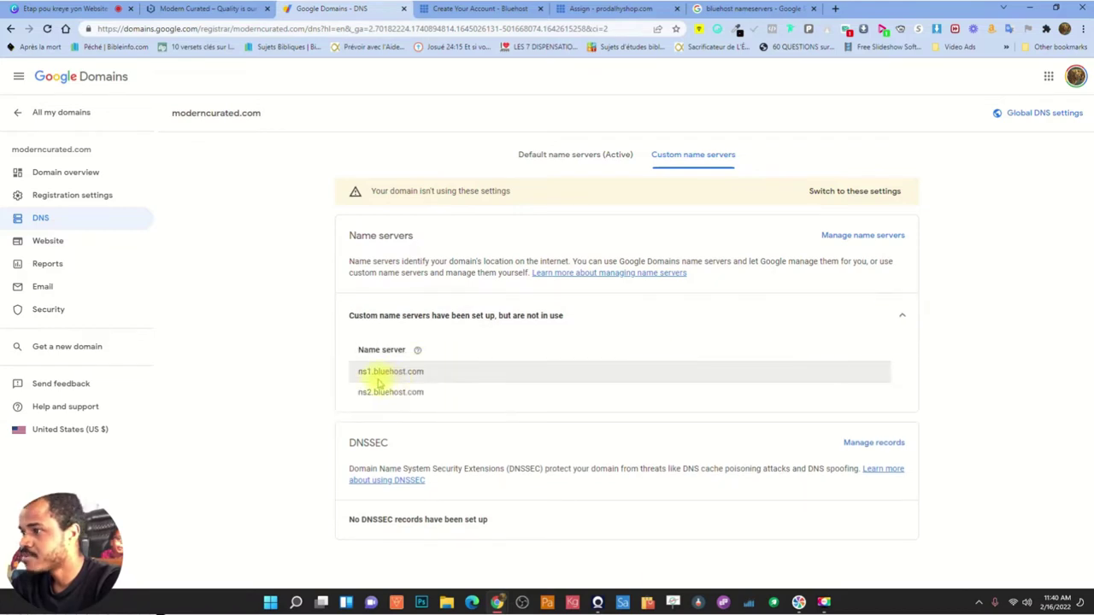
click(564, 158)
scroll(577, 376, down, 3)
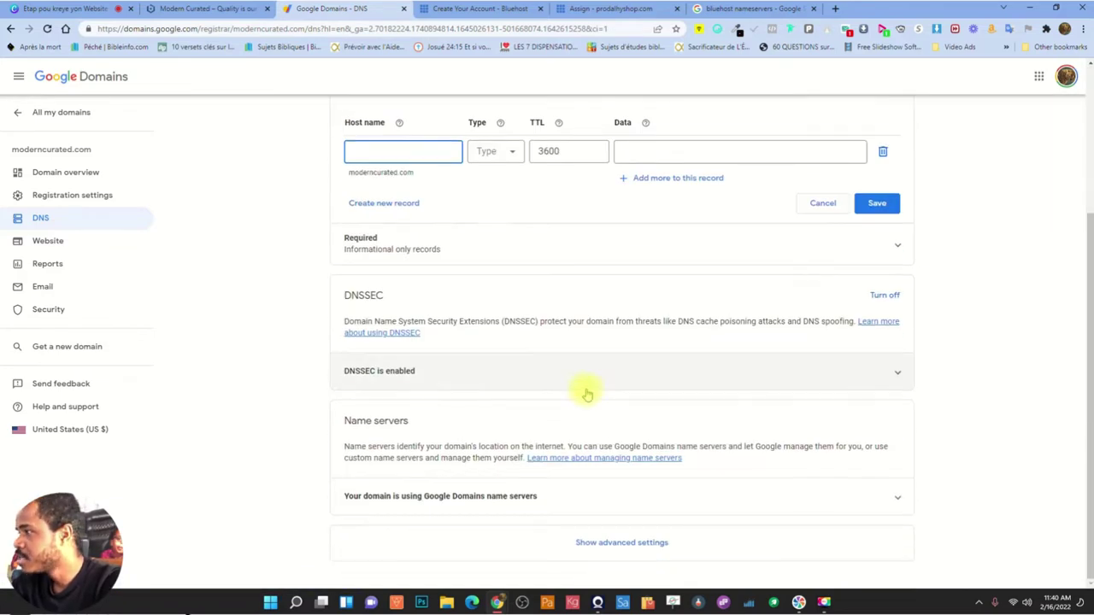
click(897, 373)
Switch to Bluehost and assign moderncurated.com as an addon domain with the new directory moderncurated
key(ctrl+Tab)
key(ctrl+Tab)
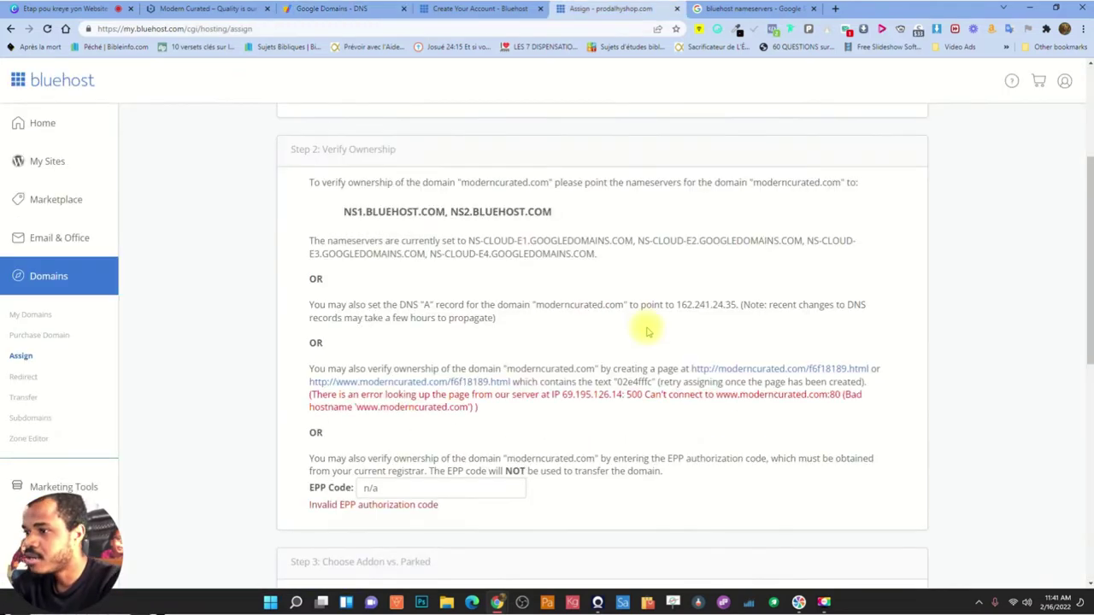
scroll(648, 332, down, 6)
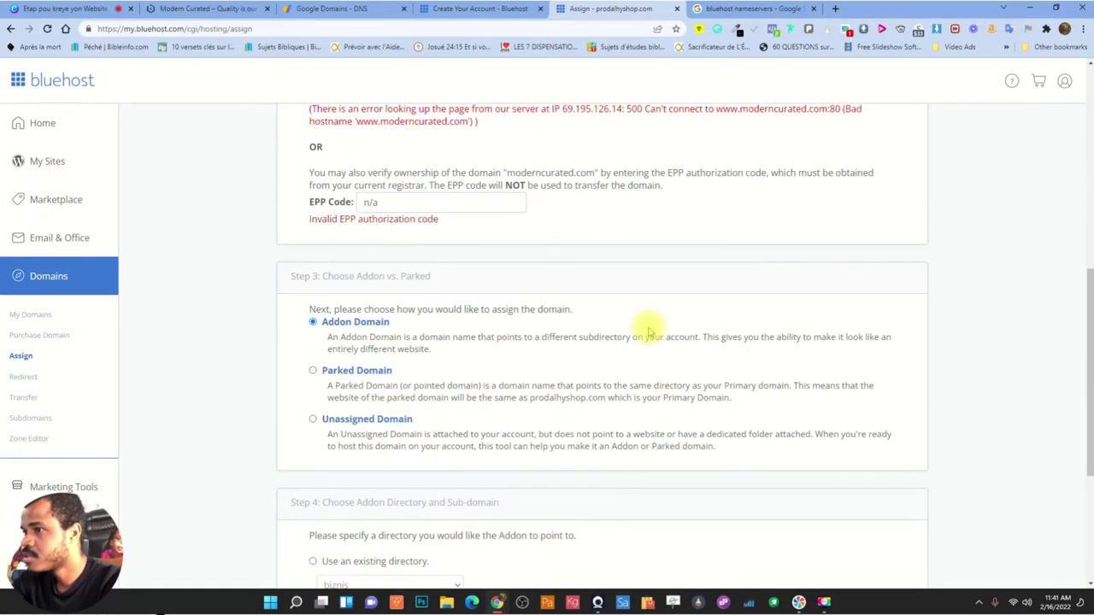
scroll(522, 280, up, 3)
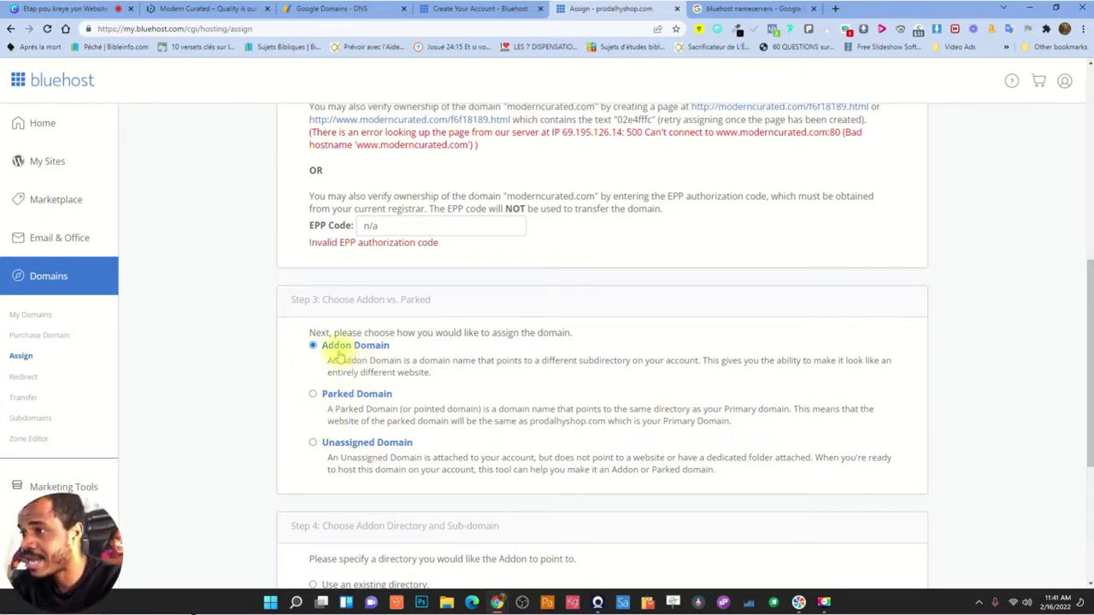
scroll(655, 367, down, 3)
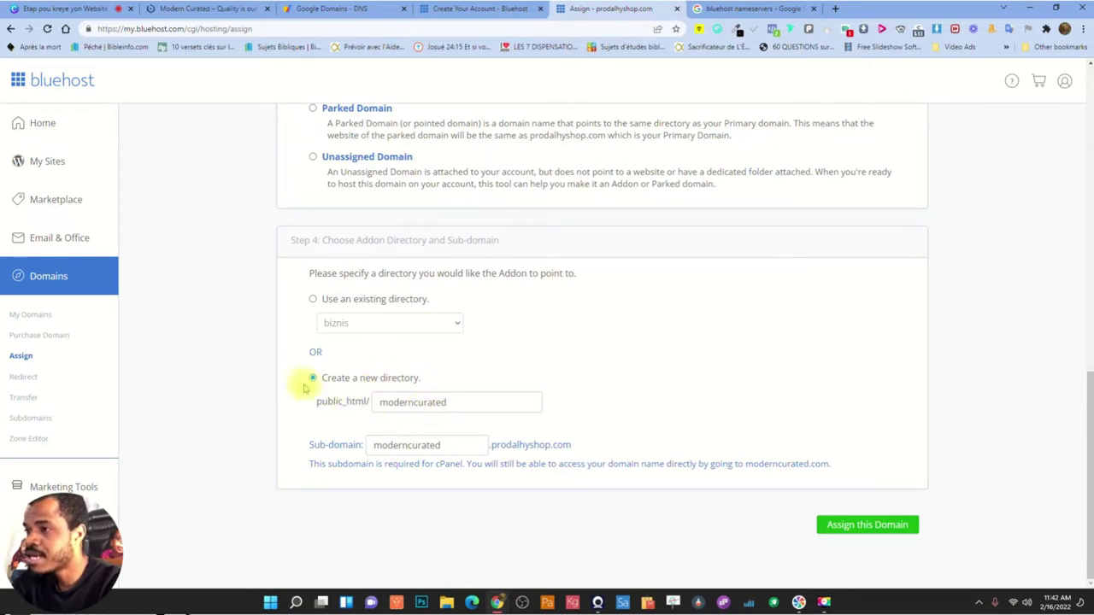
drag(332, 378, 410, 381)
click(454, 376)
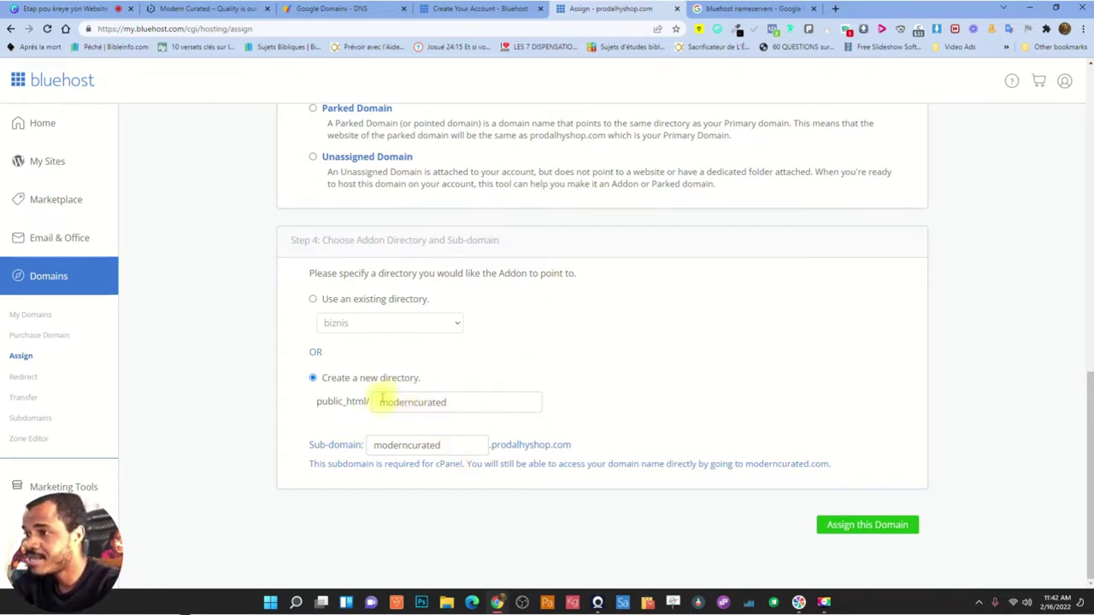
drag(379, 401, 459, 401)
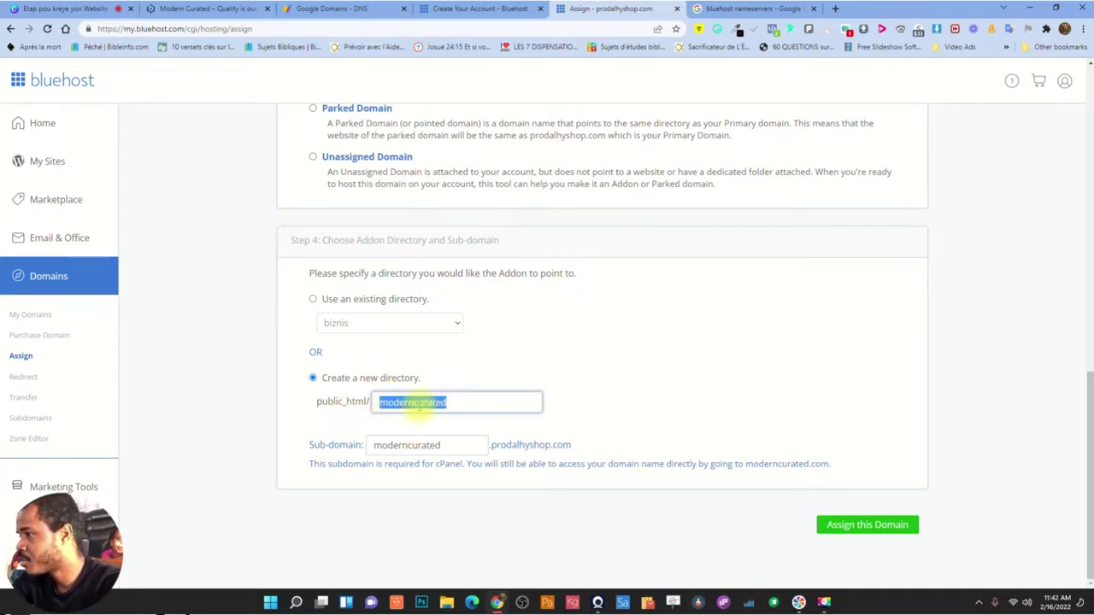
click(868, 524)
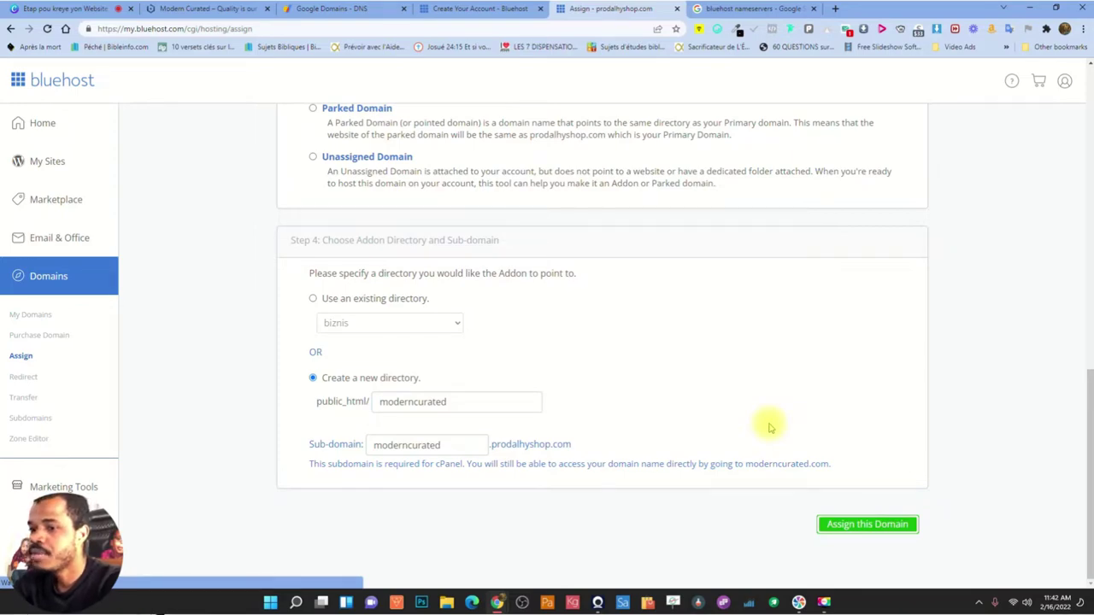
scroll(618, 354, up, 4)
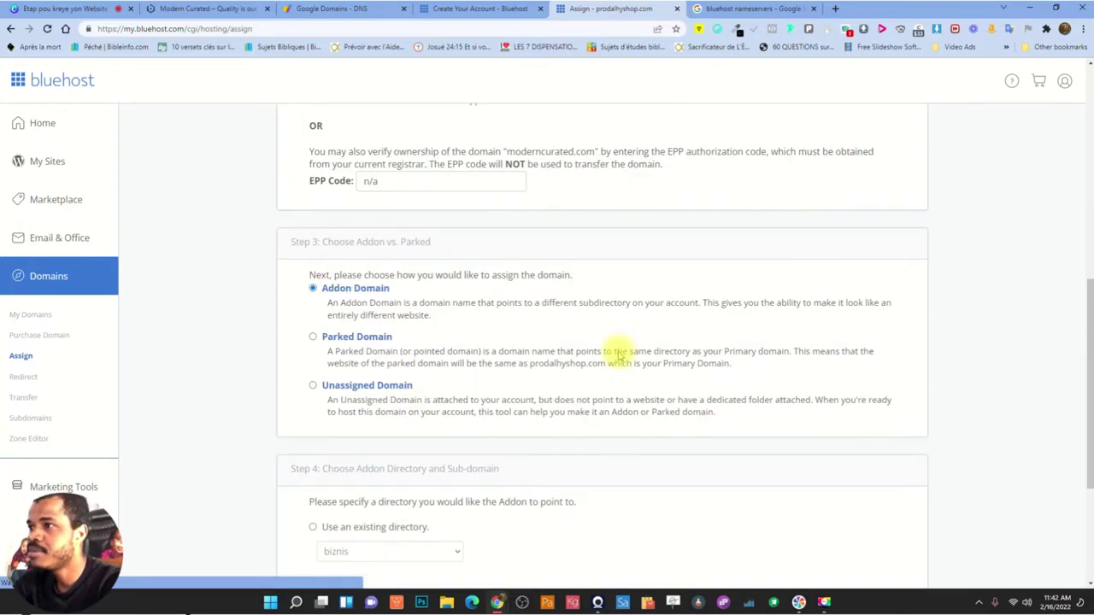
scroll(621, 355, up, 3)
scroll(623, 354, down, 3)
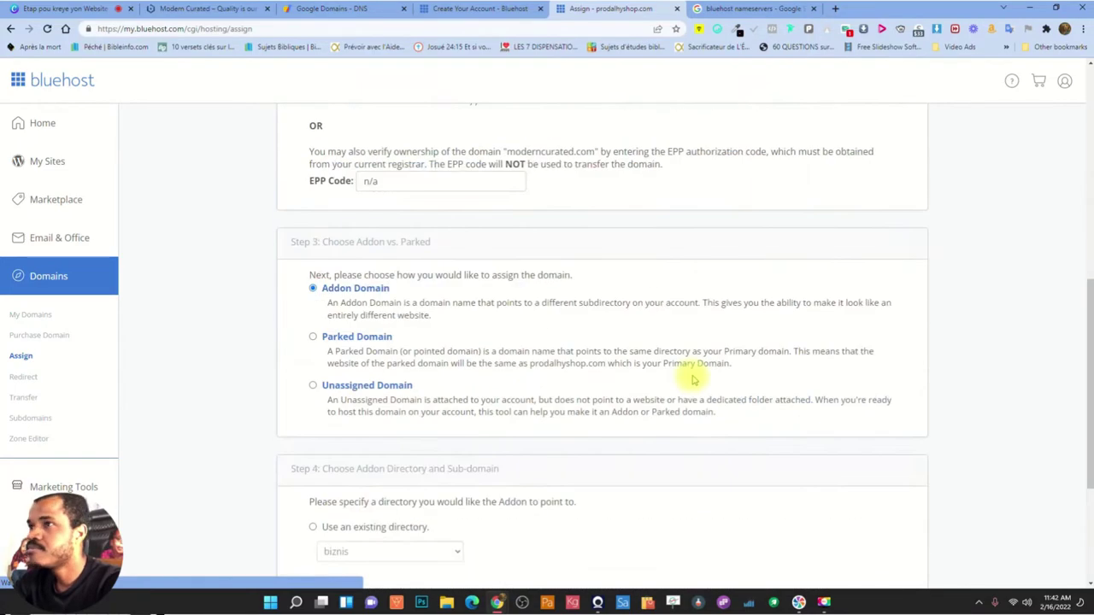
scroll(694, 380, down, 4)
scroll(697, 378, up, 14)
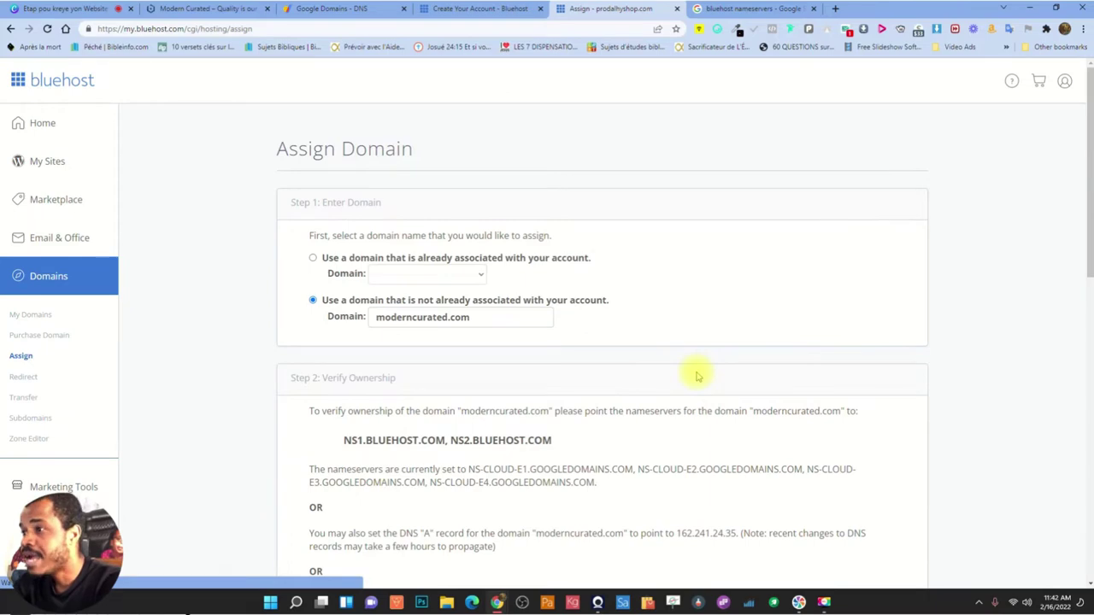
scroll(697, 377, down, 10)
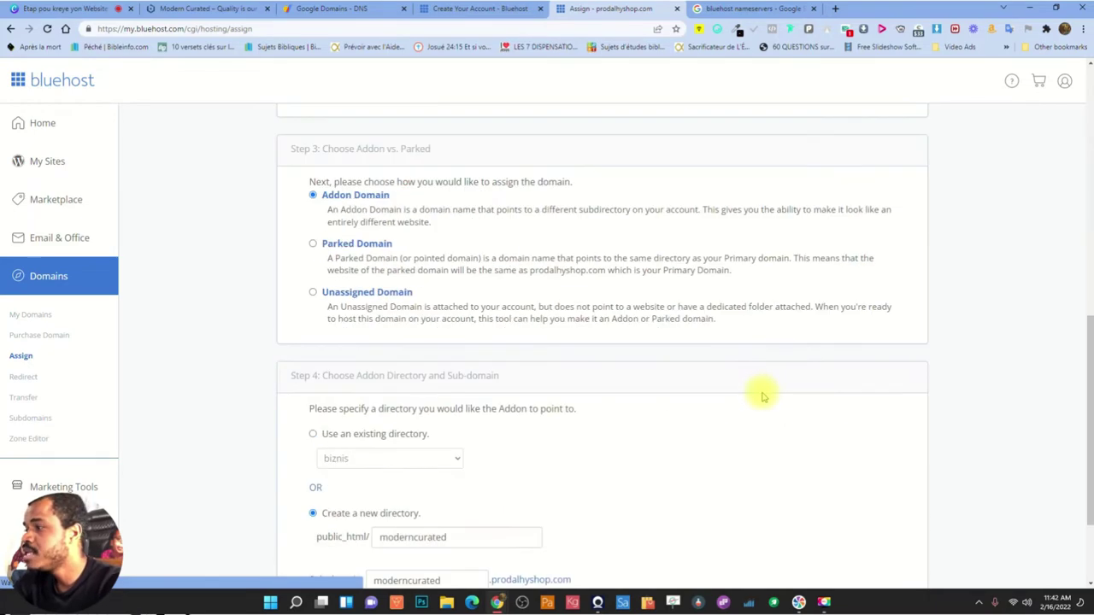
scroll(763, 396, down, 3)
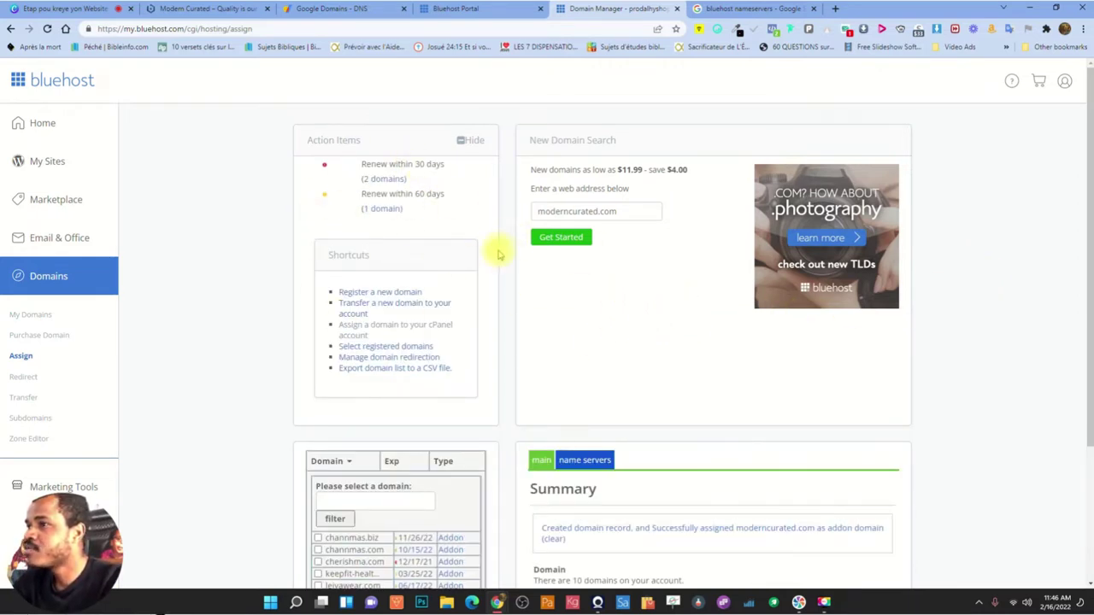
Review the domain assignment summary, open the account's list of domains and locate moderncurated.com
scroll(710, 247, down, 1)
scroll(709, 248, down, 2)
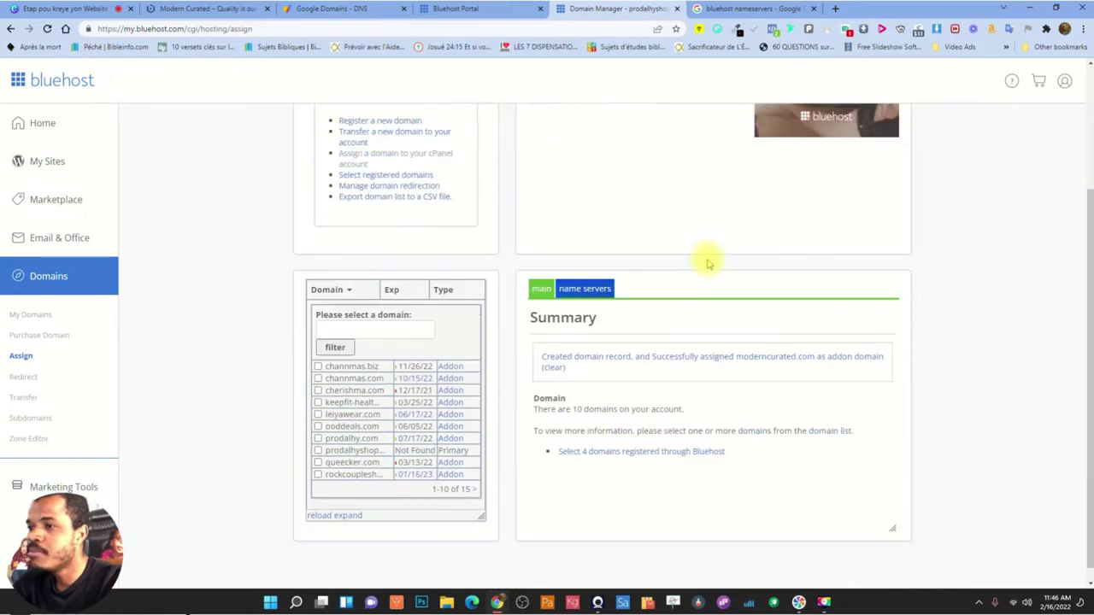
click(32, 314)
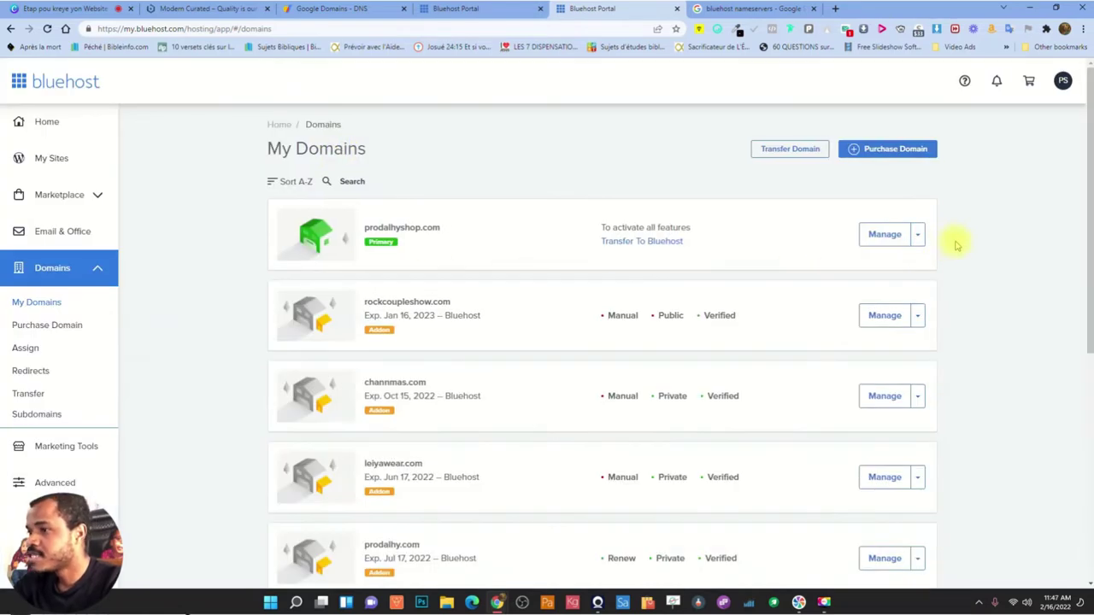
scroll(959, 248, down, 4)
scroll(955, 256, down, 2)
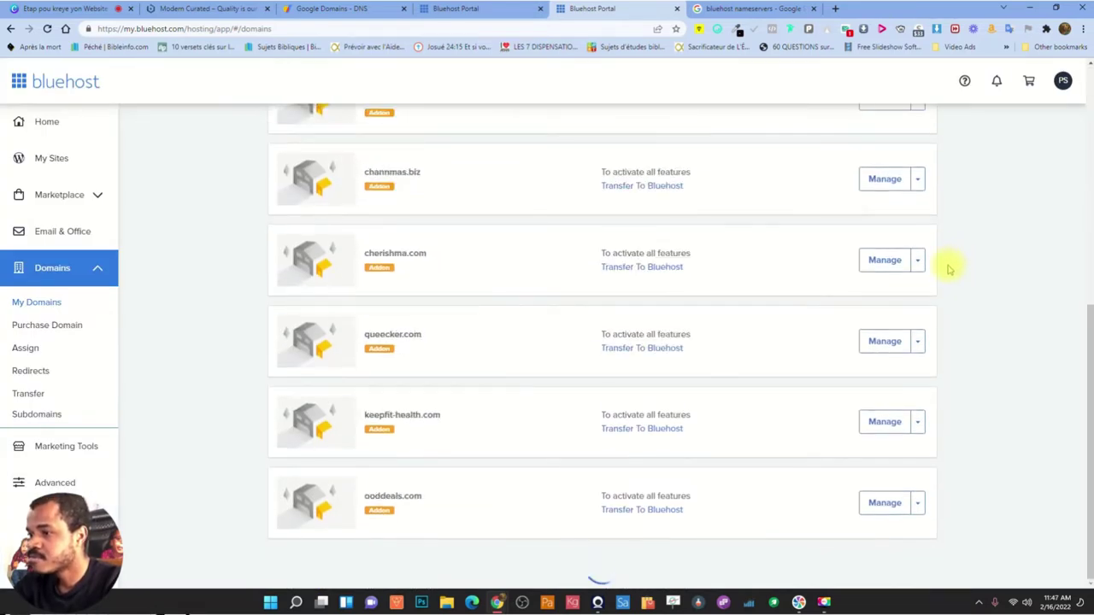
scroll(949, 269, down, 5)
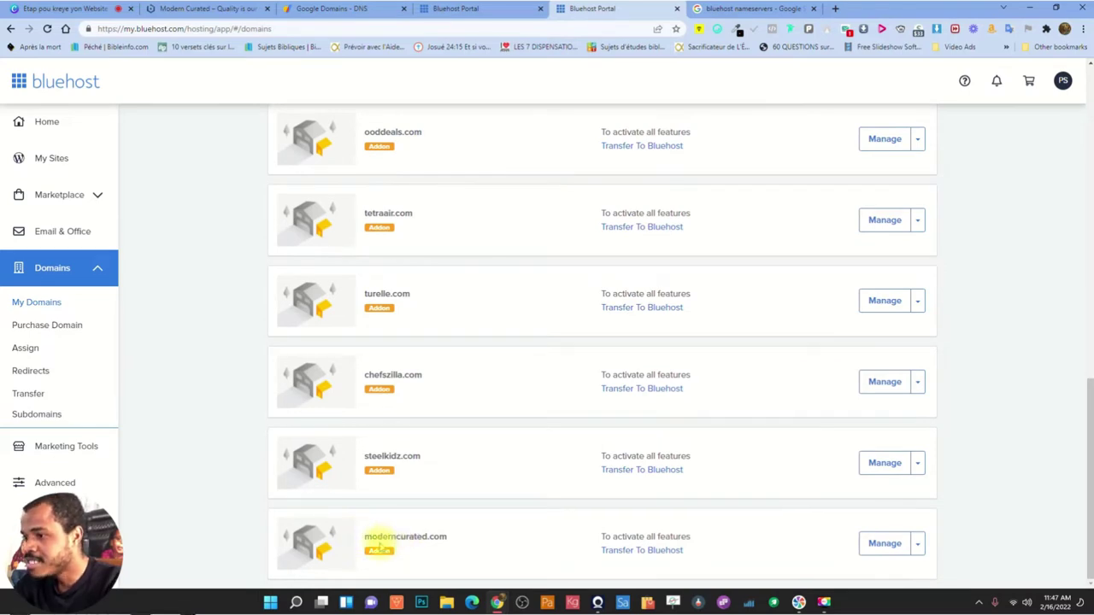
Copy the name moderncurated.com from the domain list and open the site in a new browser tab
drag(365, 533, 451, 536)
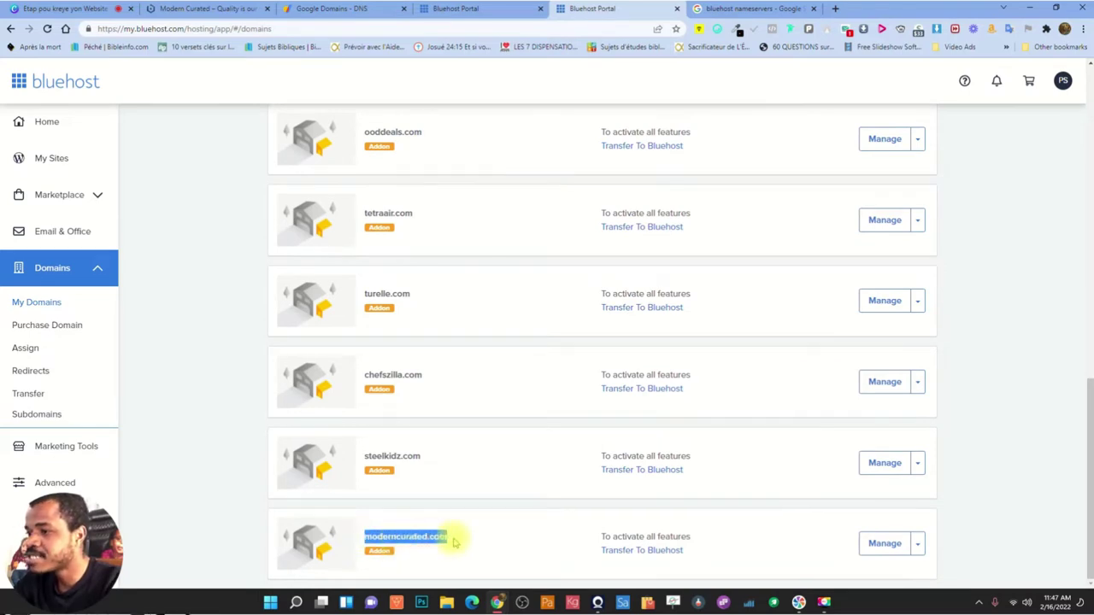
click(402, 539)
double_click(368, 530)
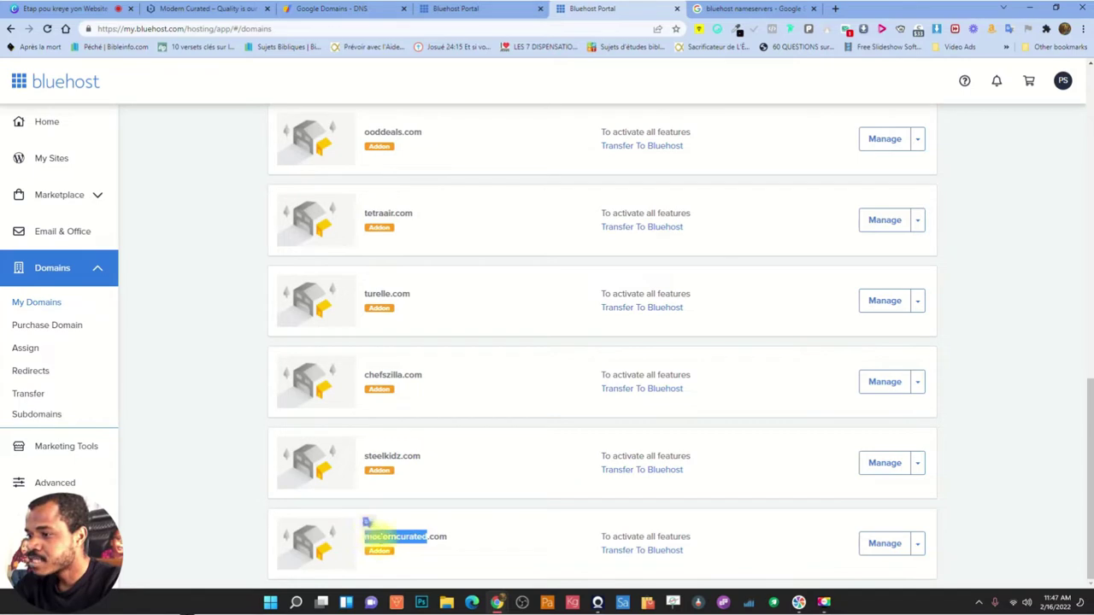
click(445, 541)
triple_click(440, 538)
right_click(438, 538)
click(483, 451)
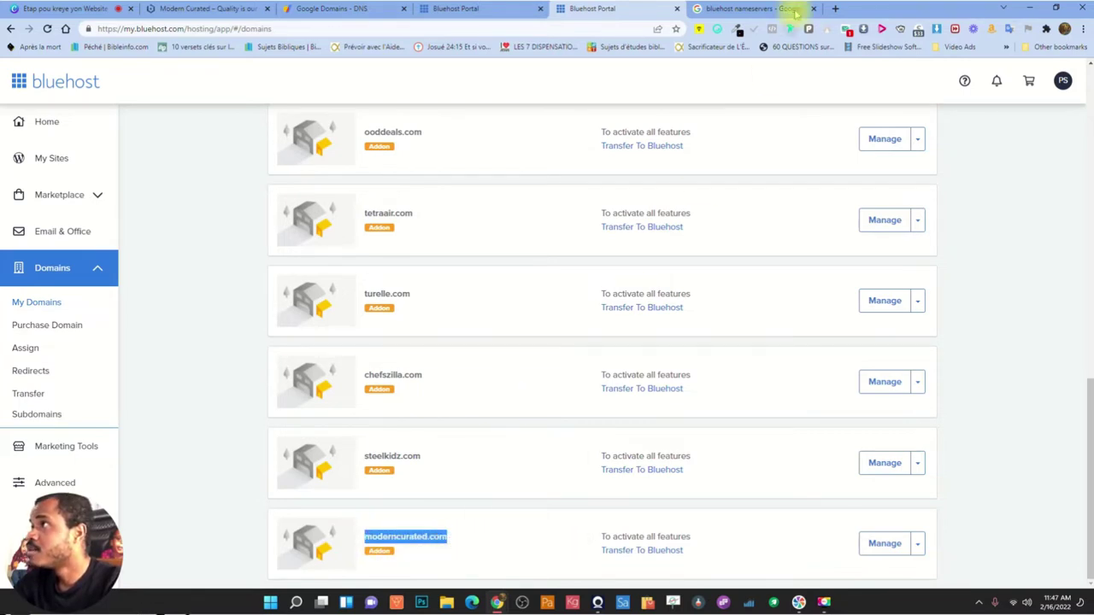
click(835, 8)
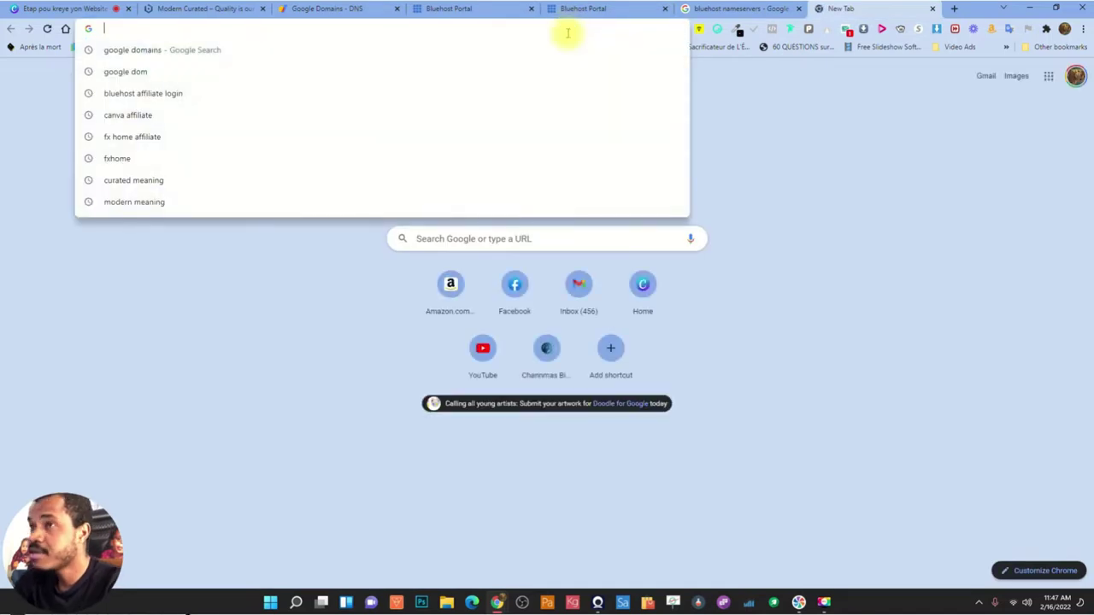
key(ctrl+v)
key(Return)
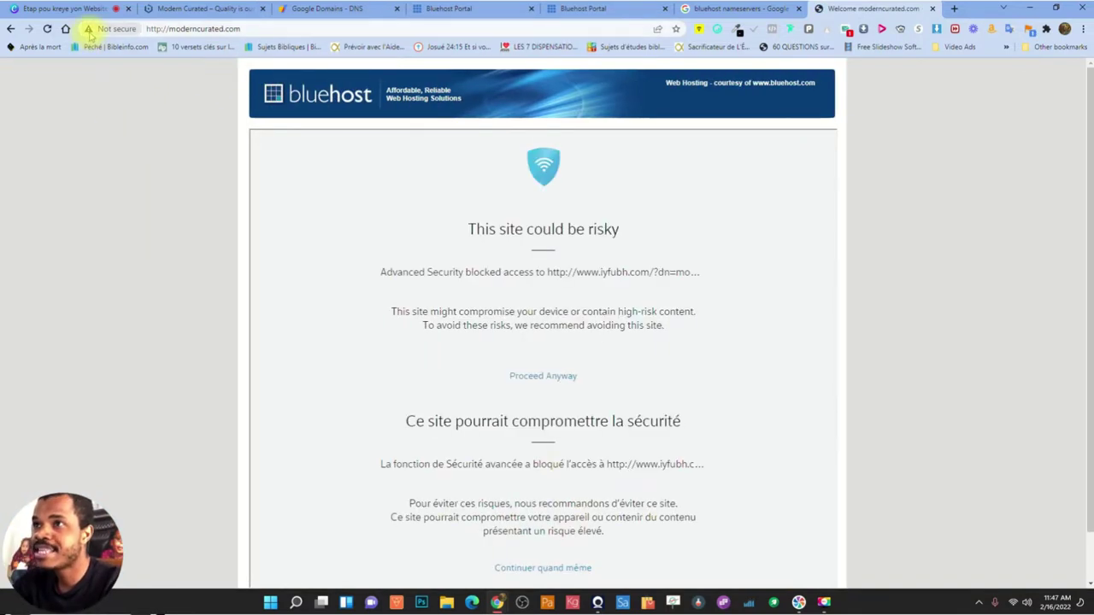
Check the connection security information of the moderncurated.com site and close it again
click(101, 28)
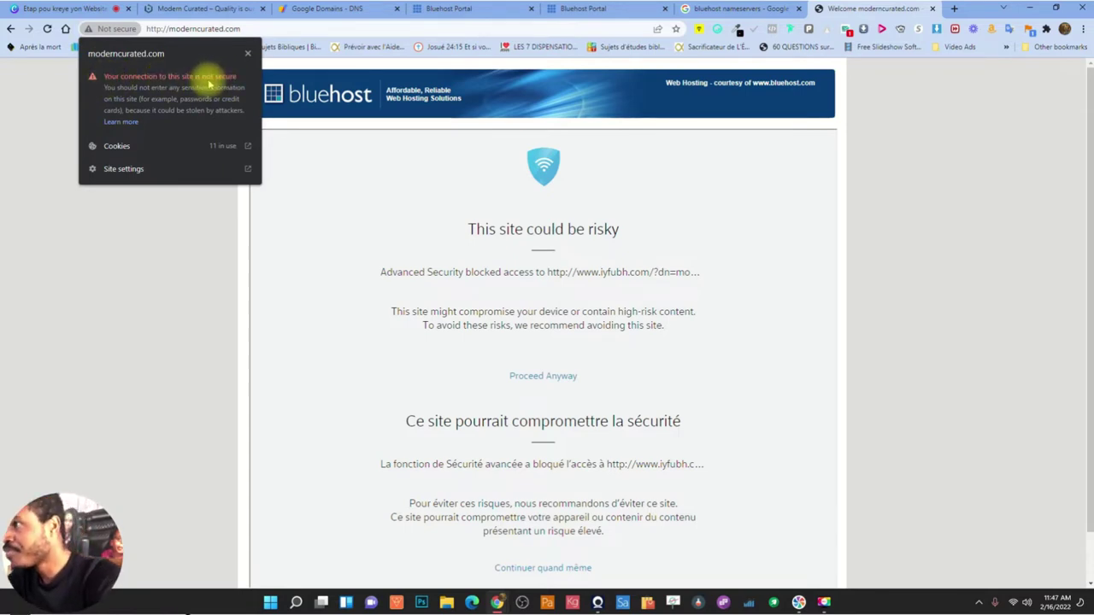
click(719, 219)
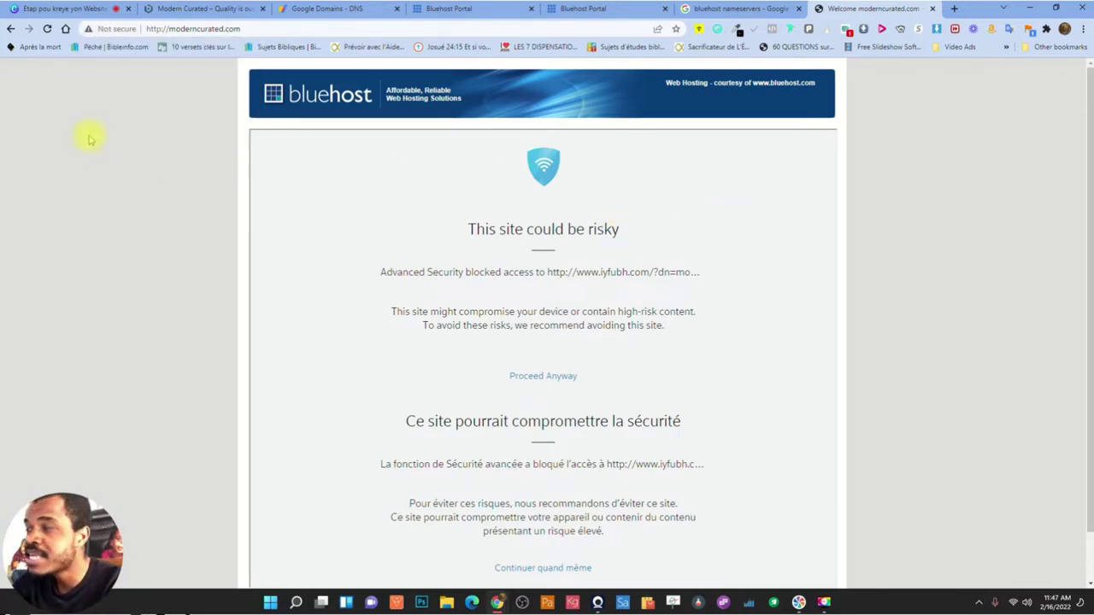
click(262, 28)
click(192, 102)
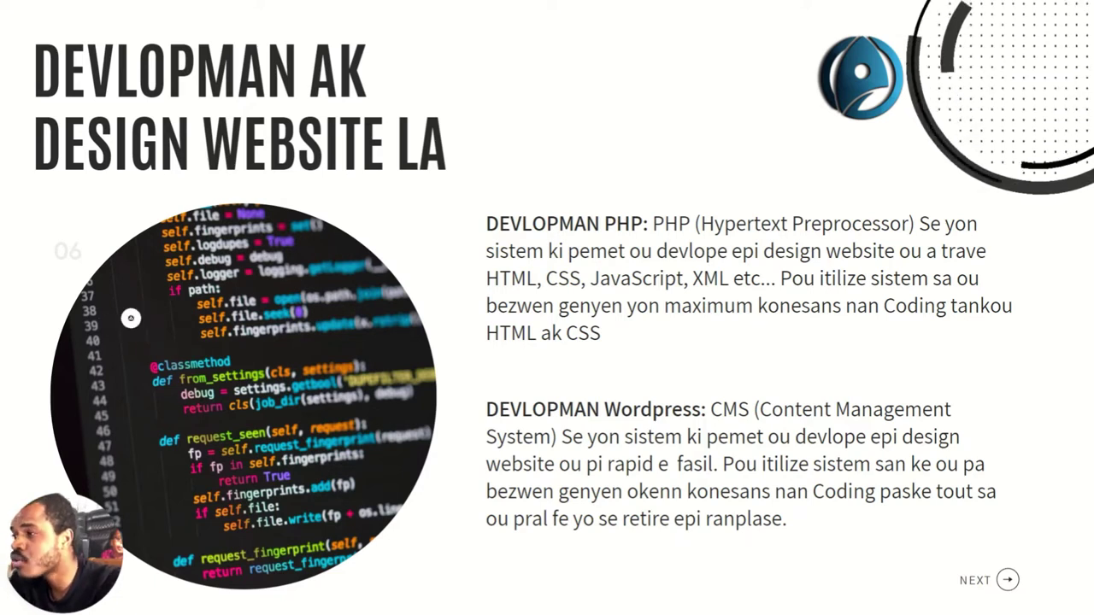
click(131, 318)
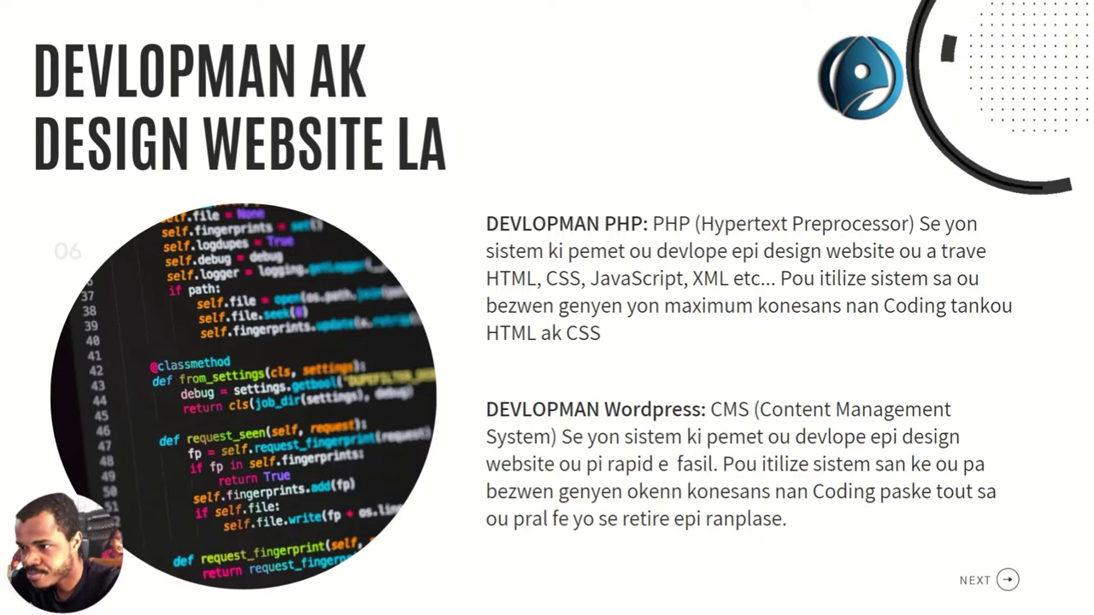
click(833, 494)
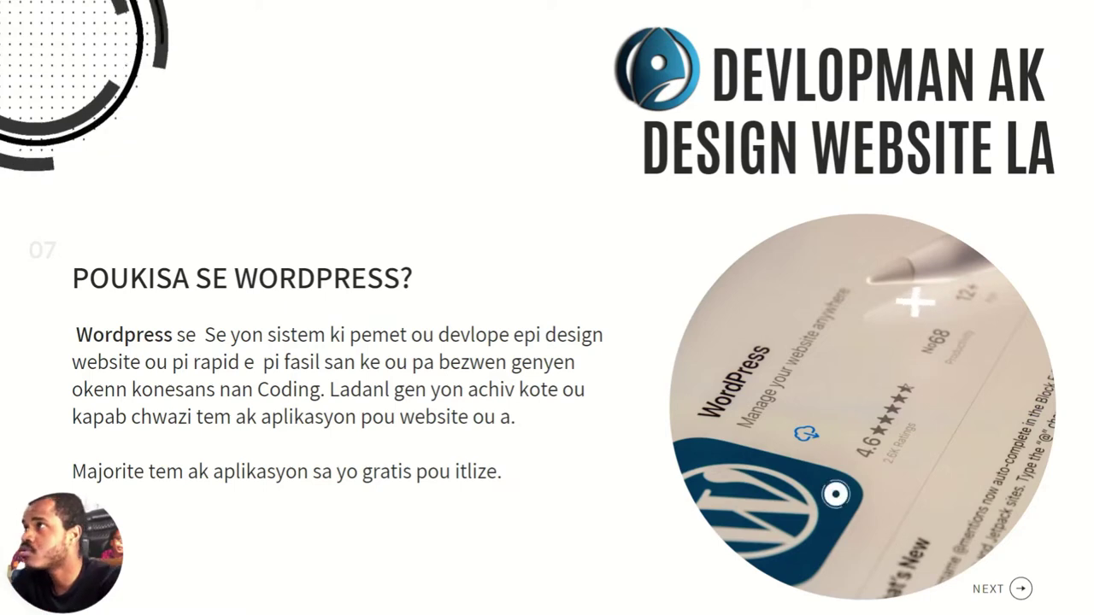
Return to Bluehost, open the overview of hosted sites and start creating a new site
key(alt+Tab)
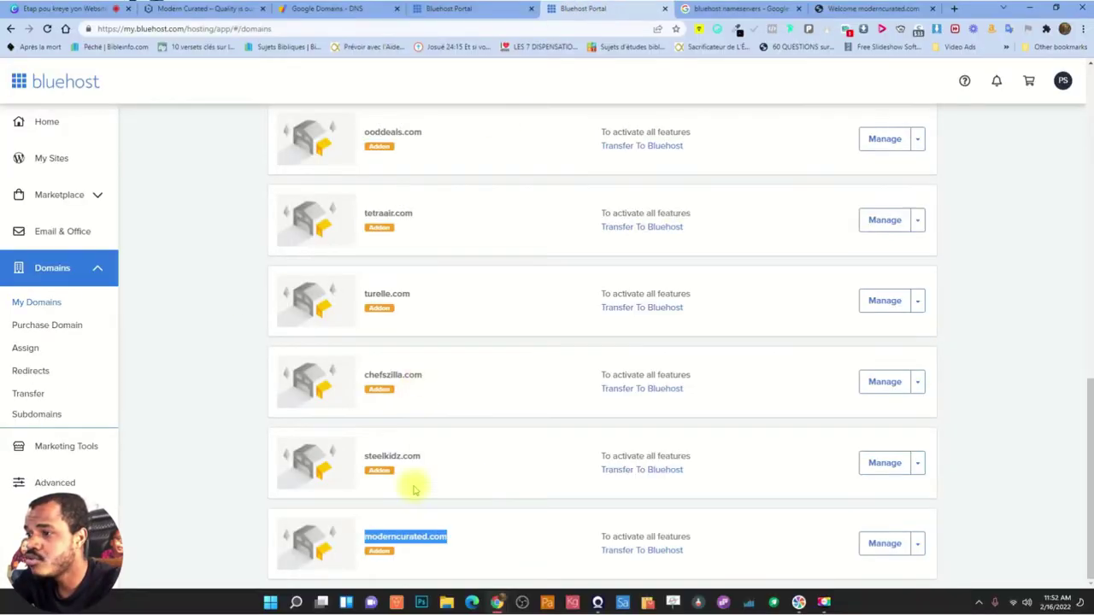
click(427, 535)
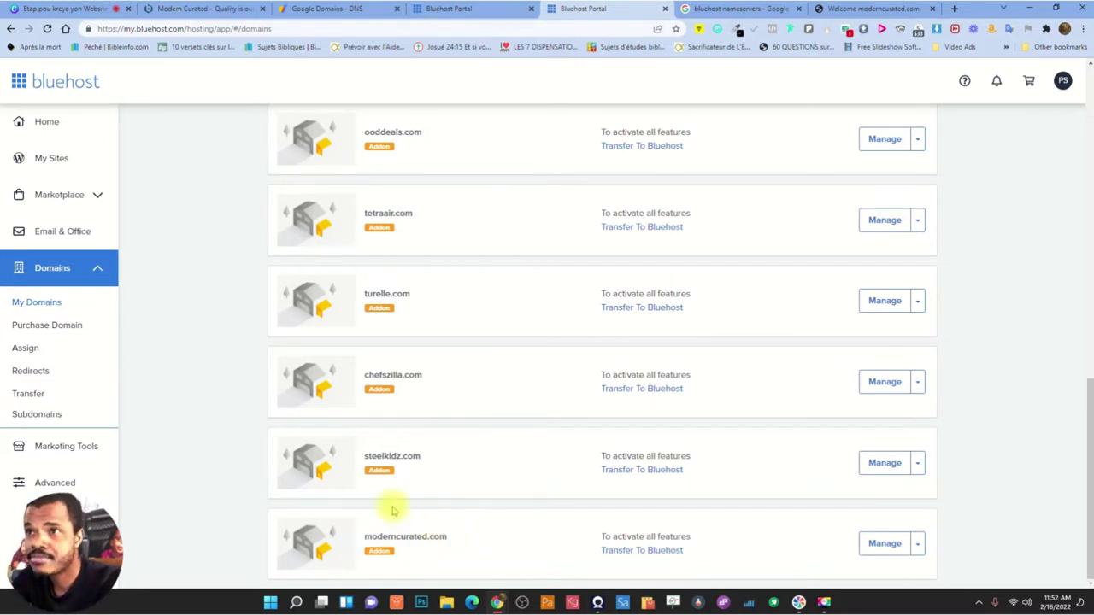
scroll(108, 237, up, 3)
scroll(242, 311, up, 3)
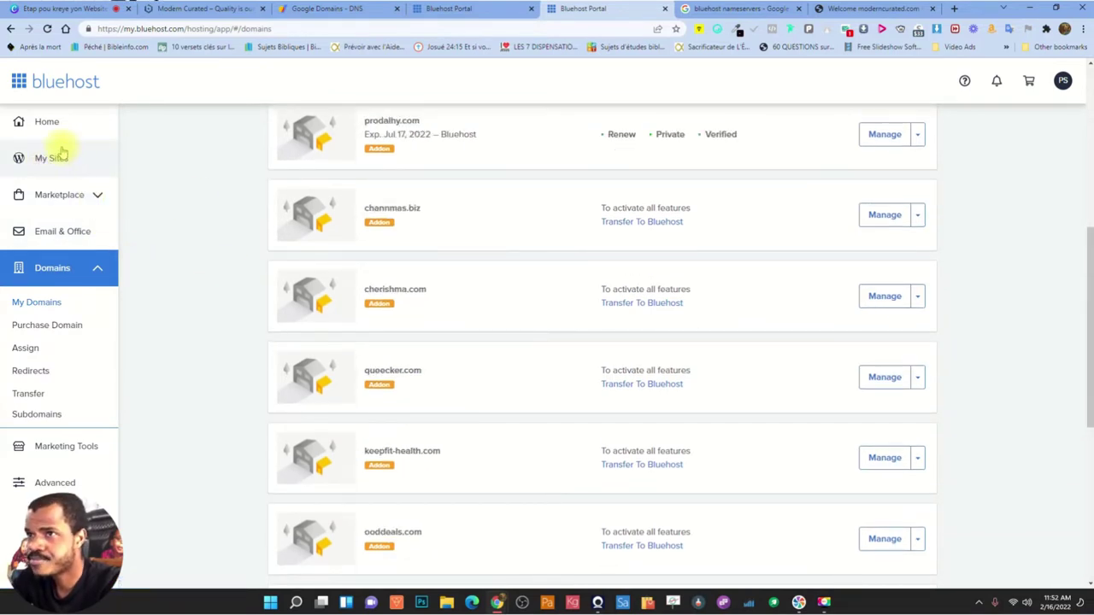
click(53, 147)
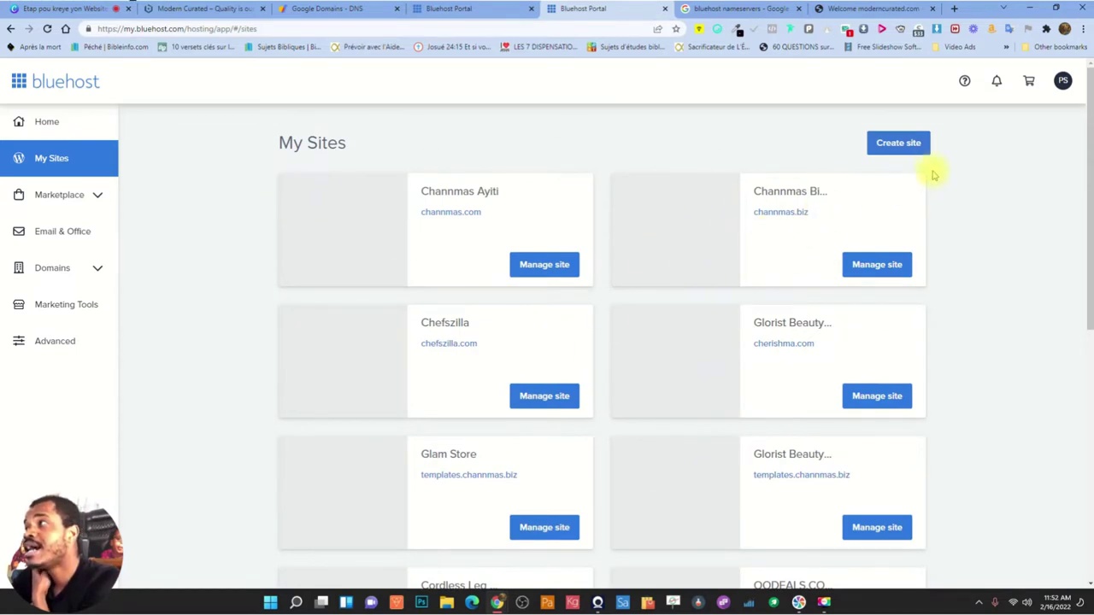
click(896, 143)
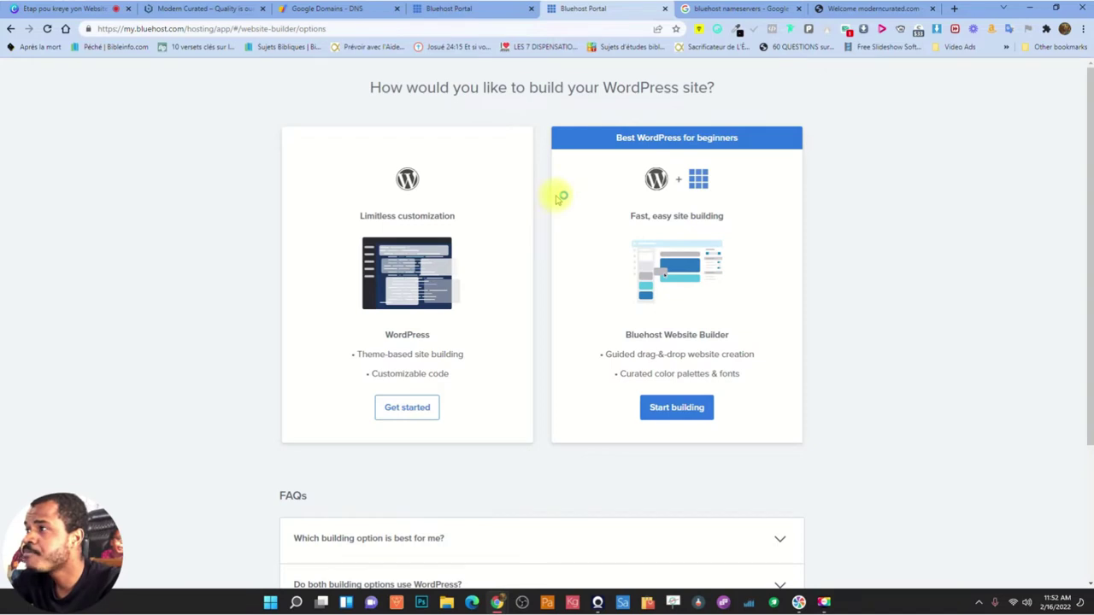
Compare the two WordPress building options and start building with the Bluehost Website Builder
drag(373, 89, 760, 85)
click(760, 84)
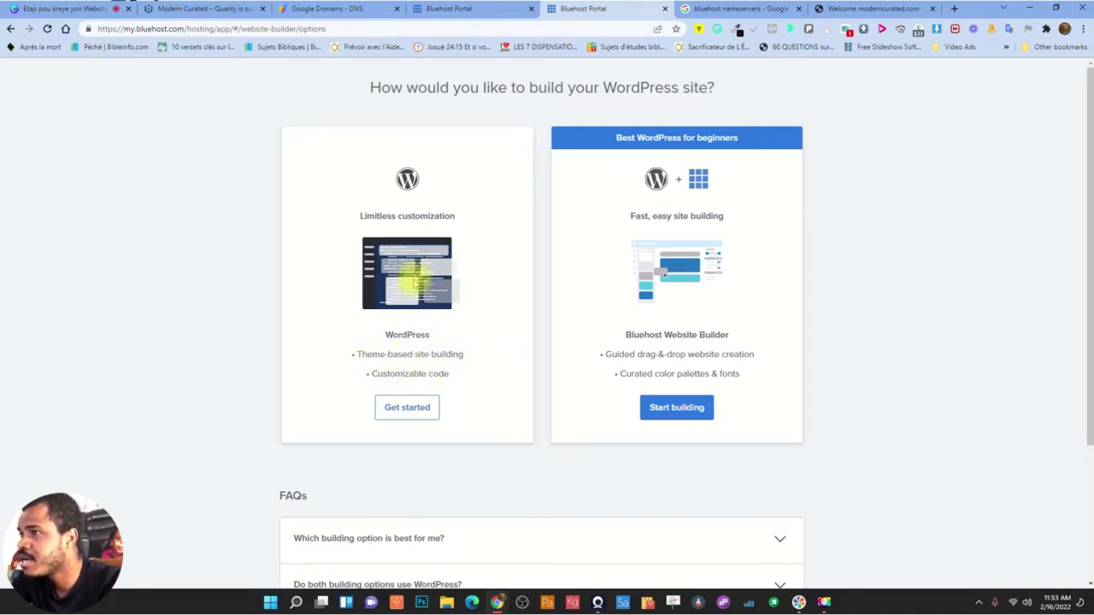
click(431, 407)
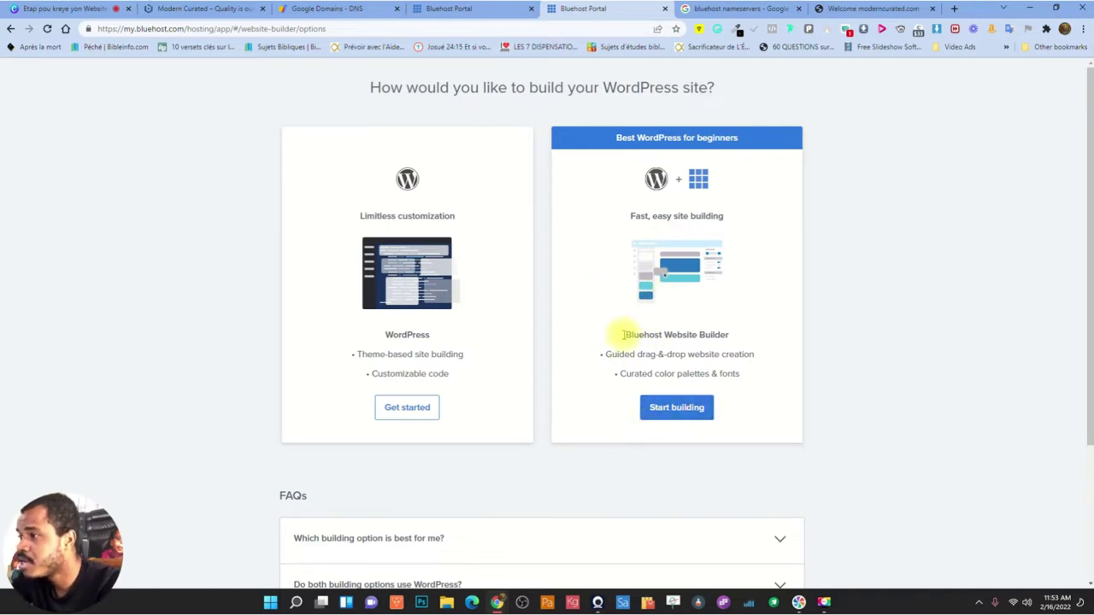
scroll(634, 334, down, 1)
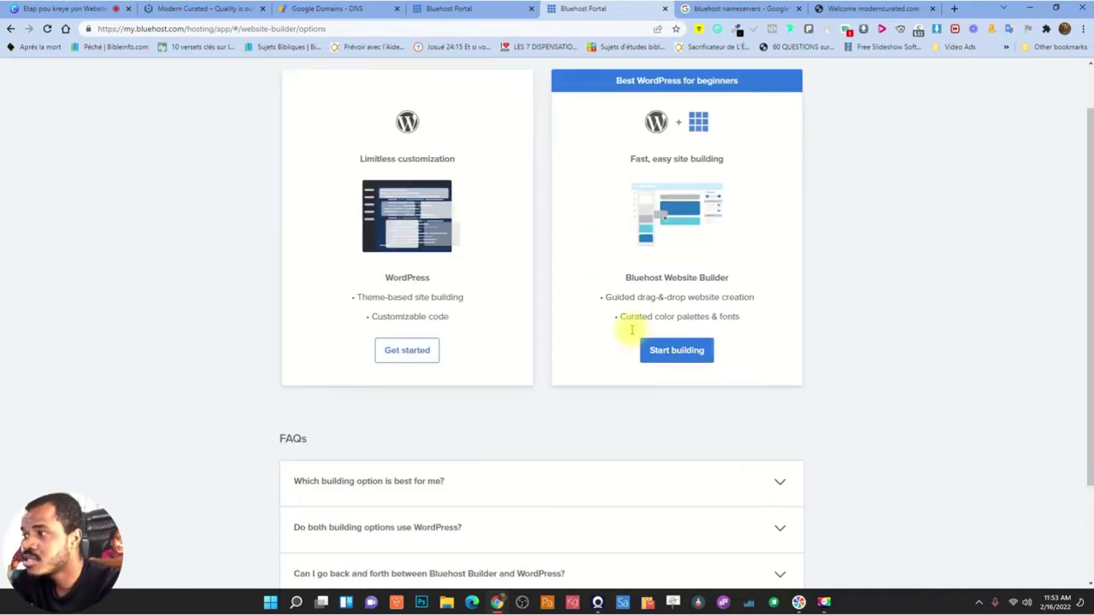
click(681, 350)
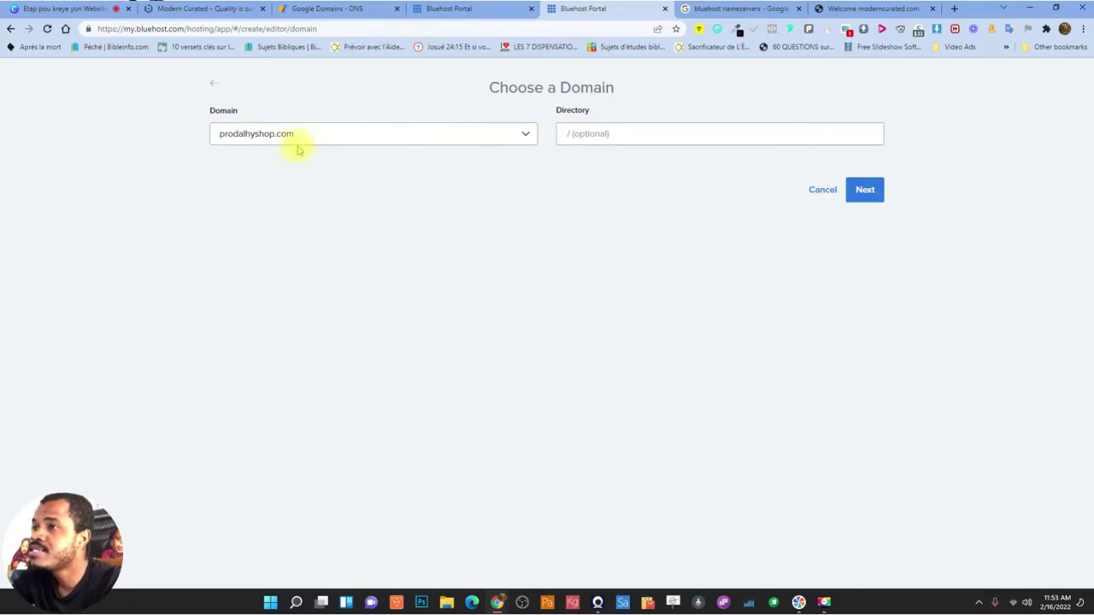
Choose moderncurated.com as the new site's domain, leave the directory blank and continue
click(388, 133)
scroll(364, 230, down, 10)
scroll(364, 231, up, 10)
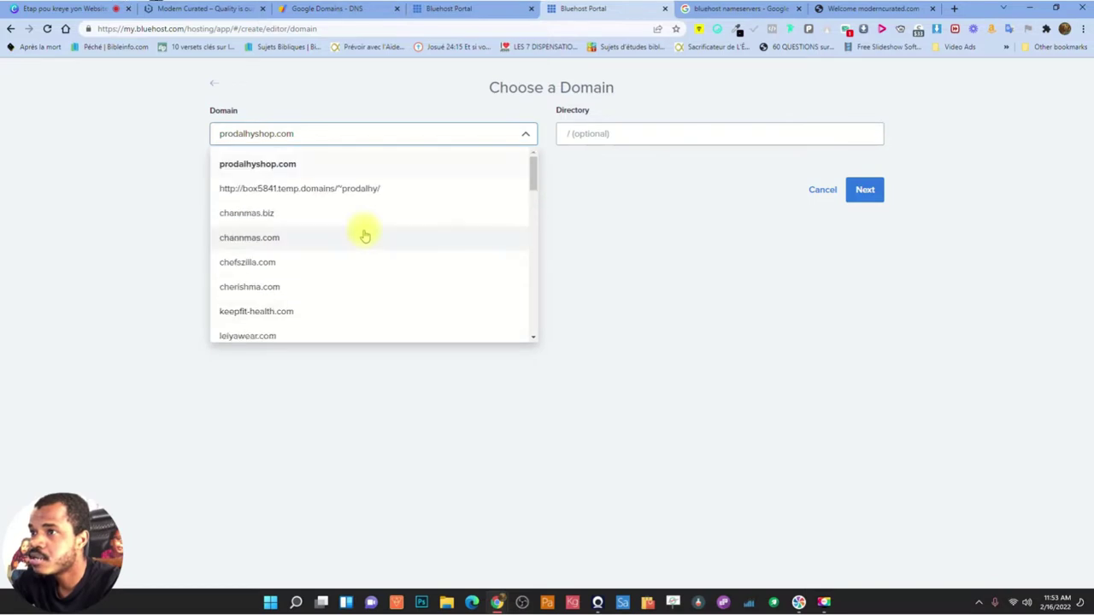
scroll(364, 246, down, 3)
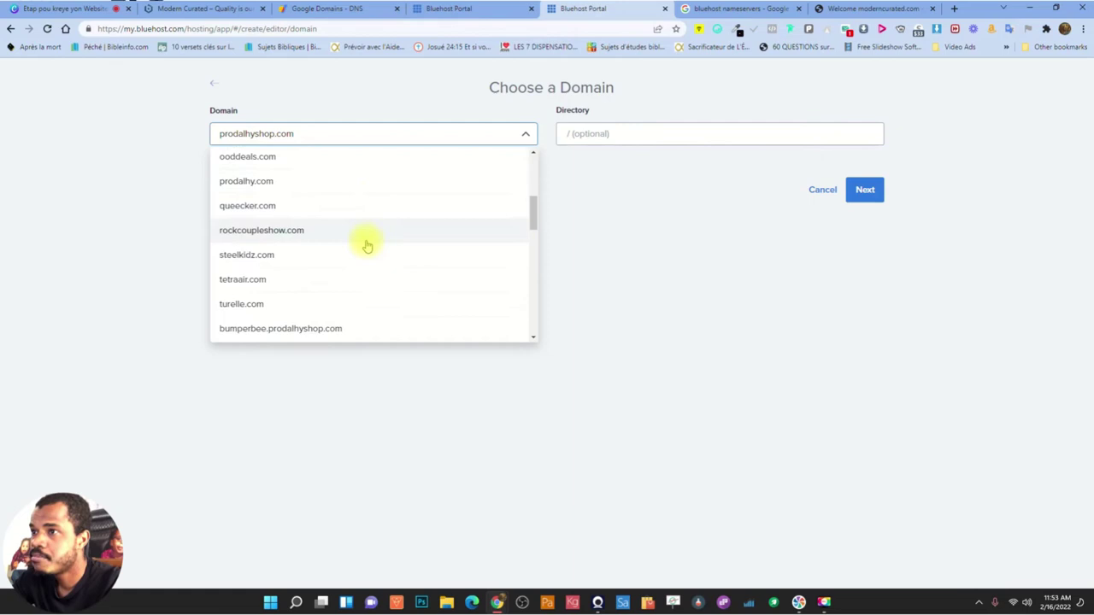
scroll(366, 245, up, 1)
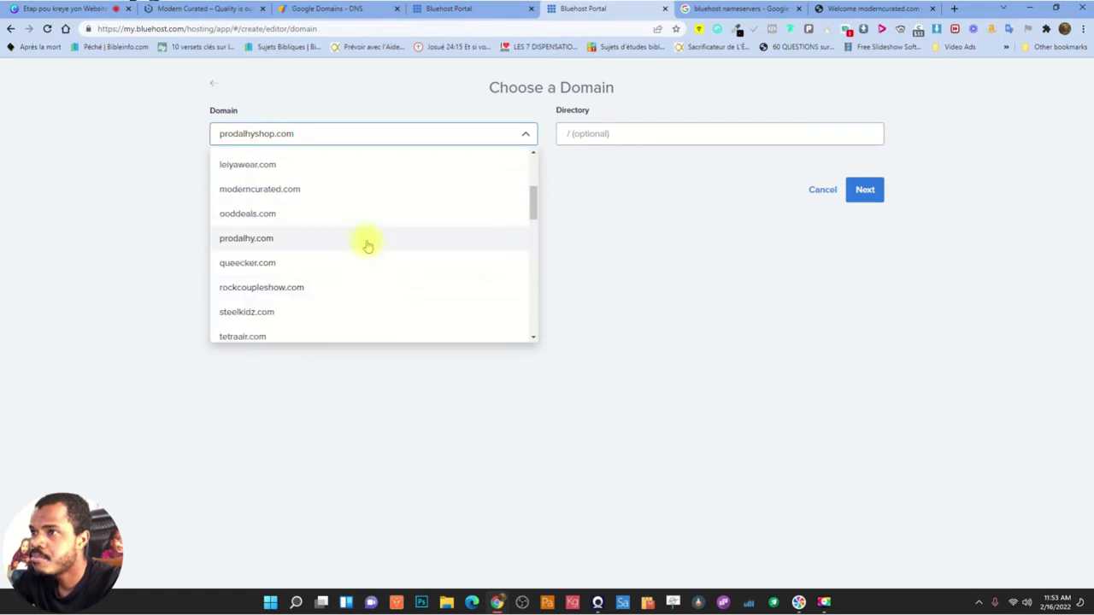
click(265, 192)
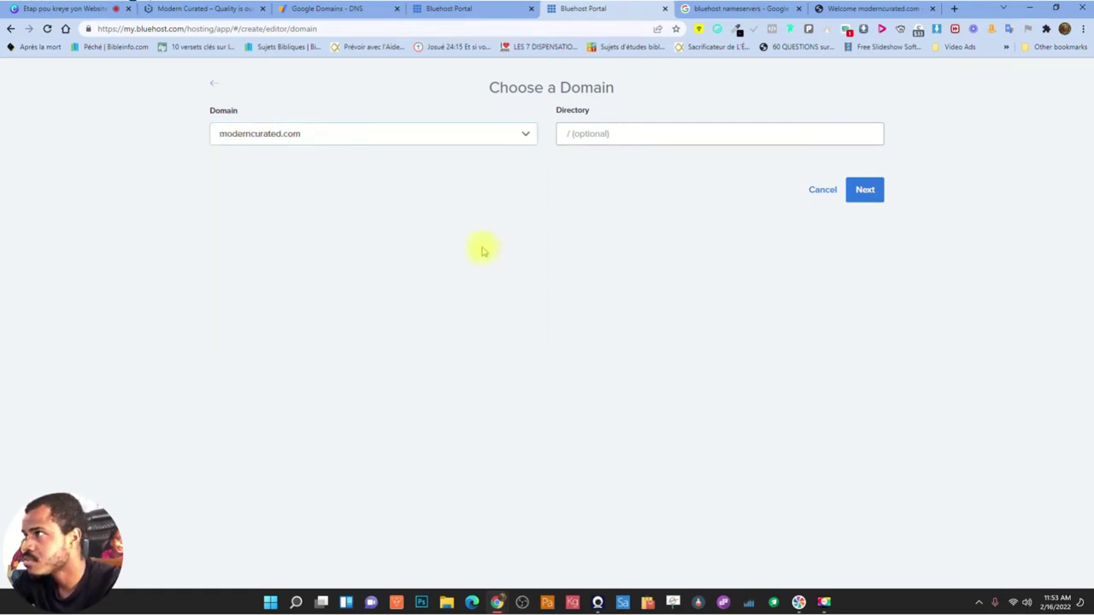
click(574, 133)
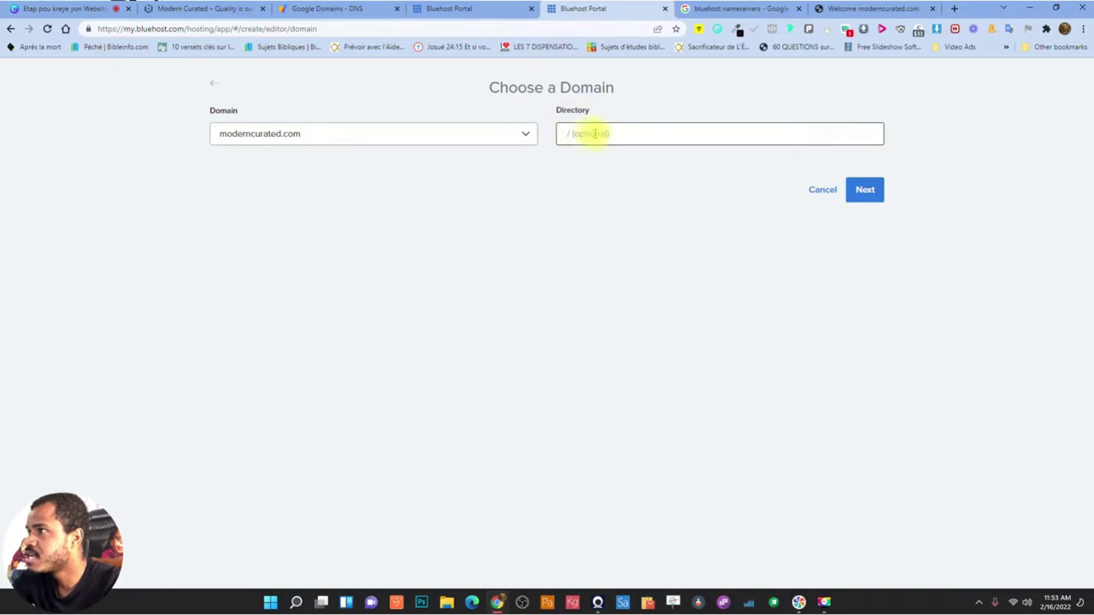
click(639, 91)
click(863, 196)
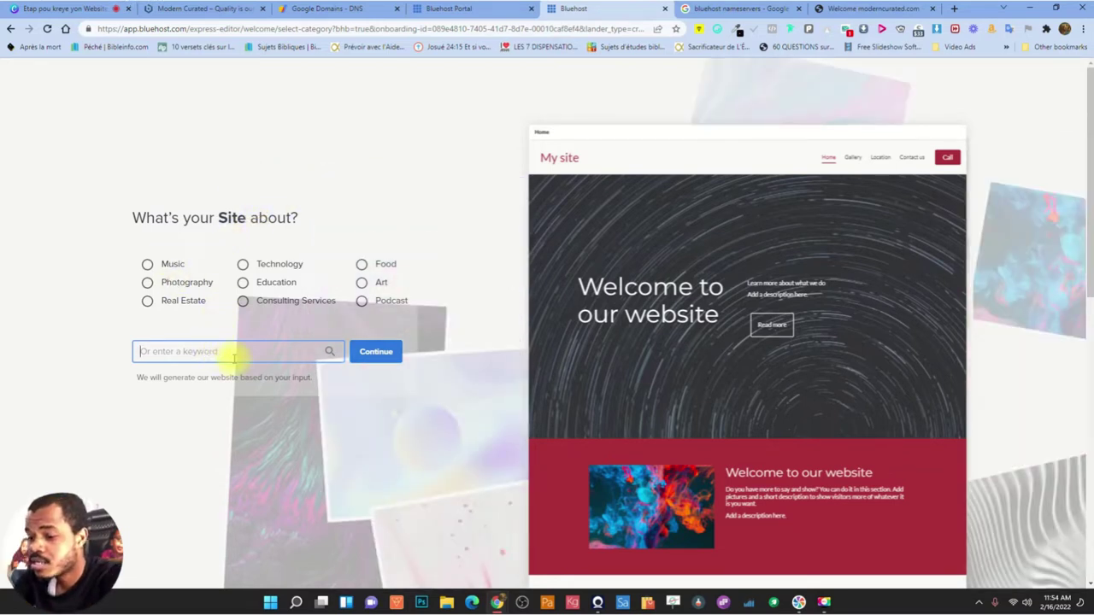
text(Stor)
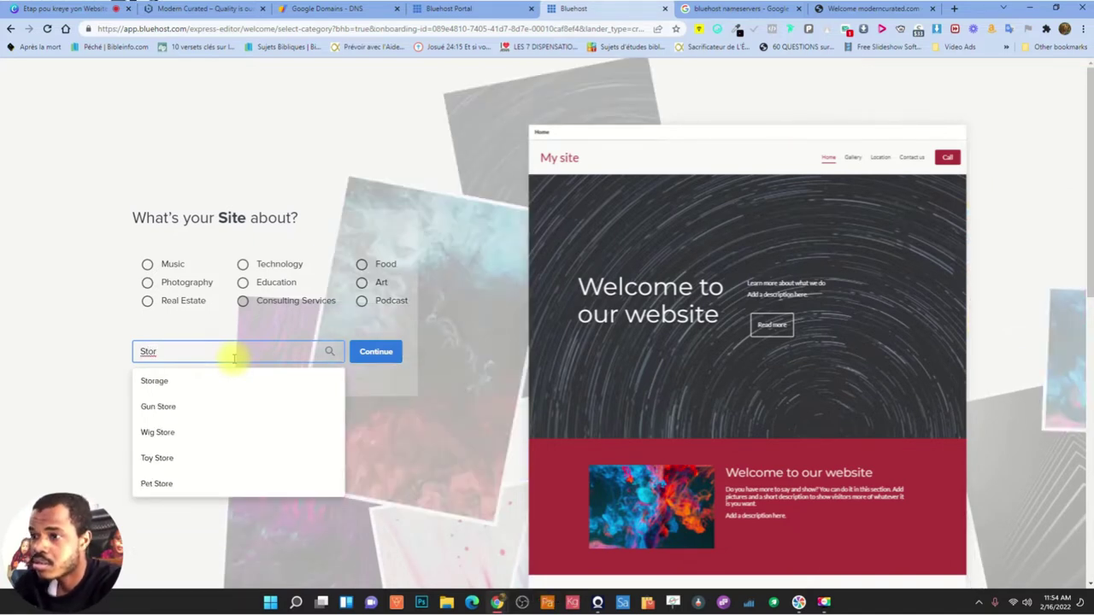
key(BackSpace)
key(BackSpace)
key(BackSpace)
key(BackSpace)
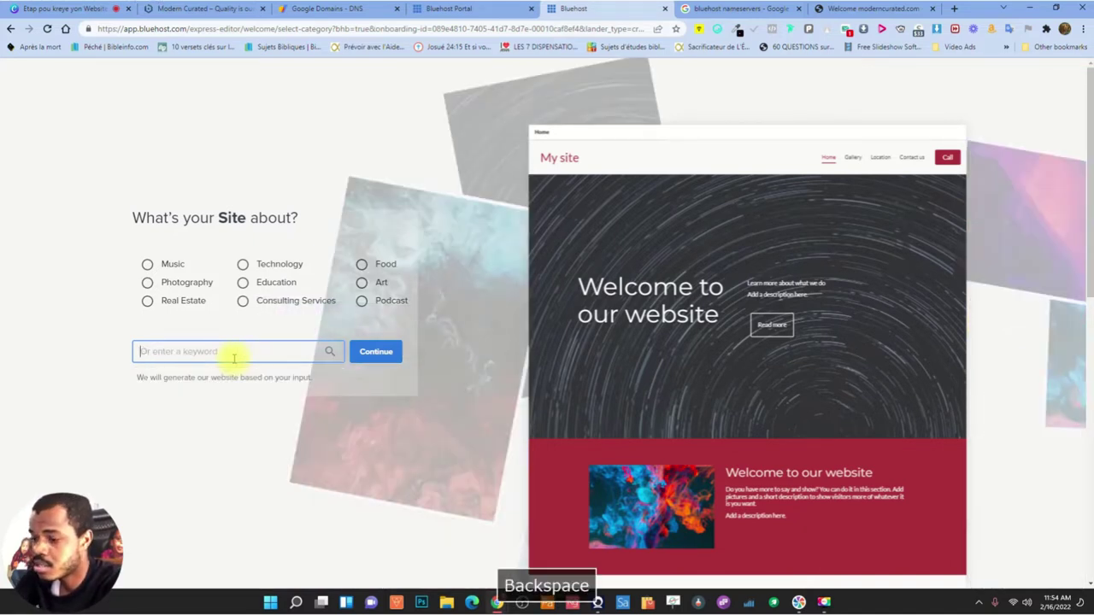
Set the site's topic to Online store and name the site Modern Curated
text(Online)
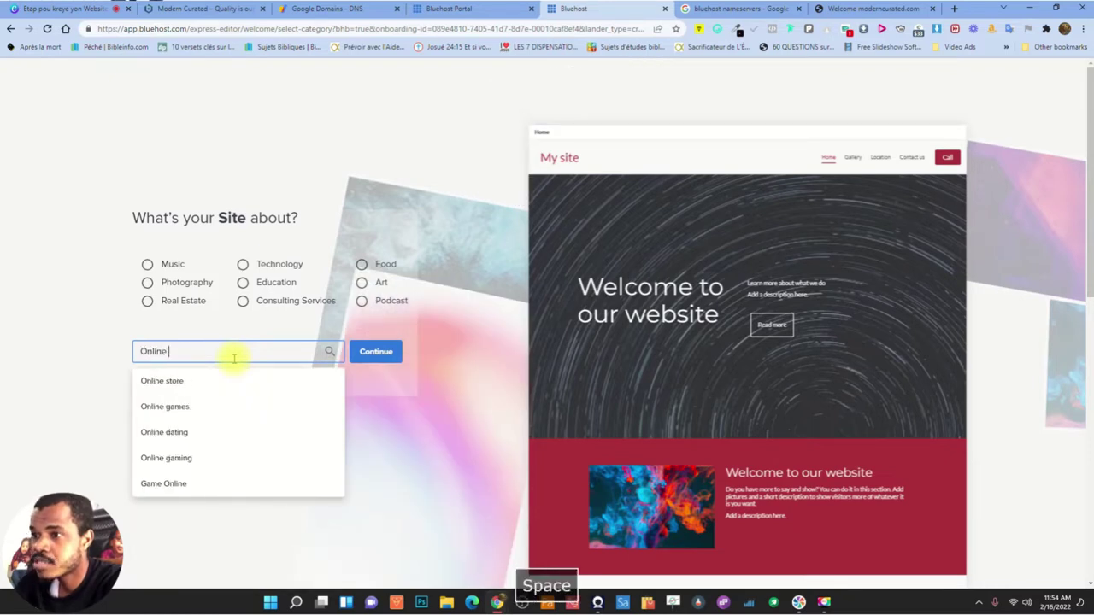
click(188, 380)
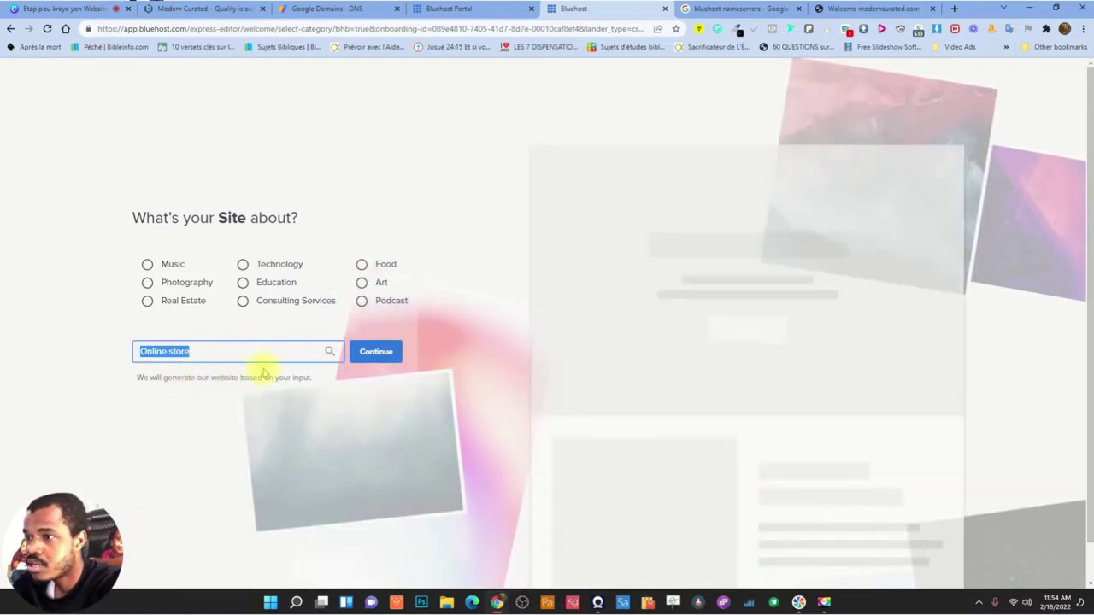
click(369, 354)
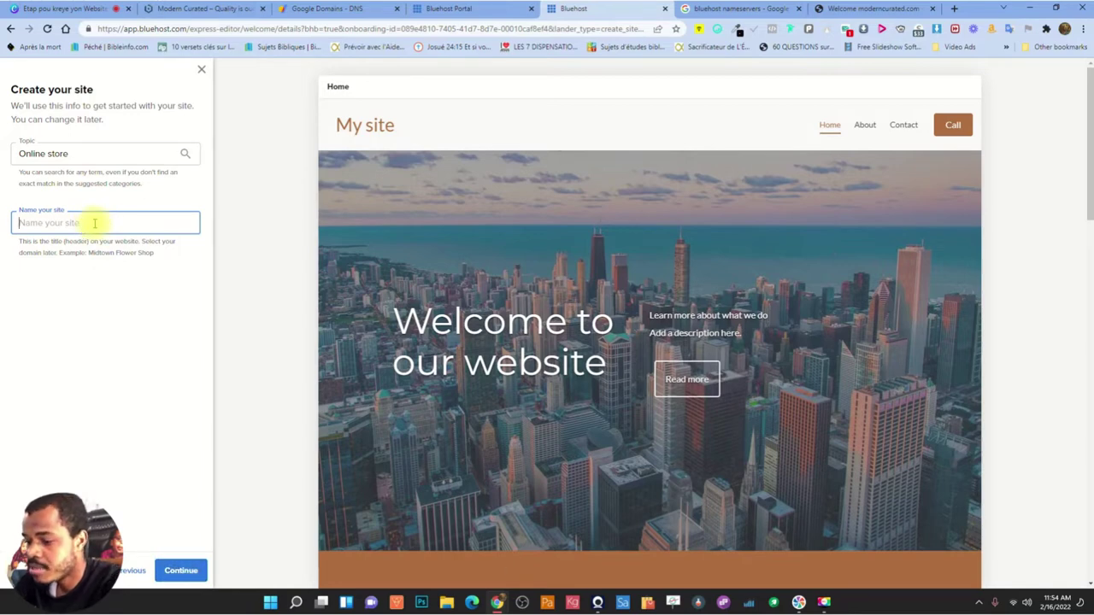
text(Modern Curated)
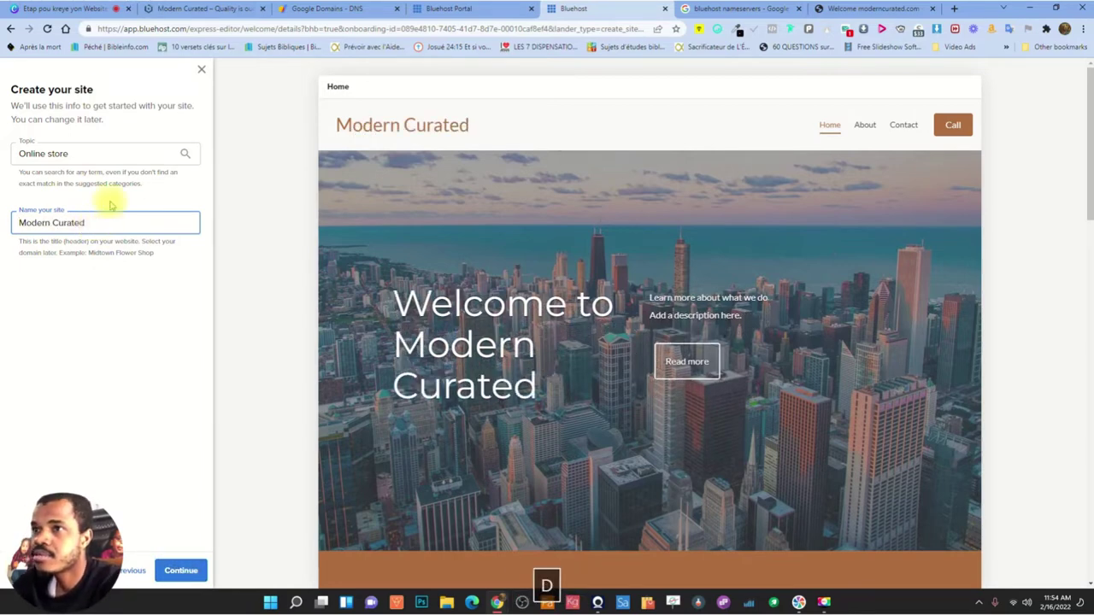
click(175, 574)
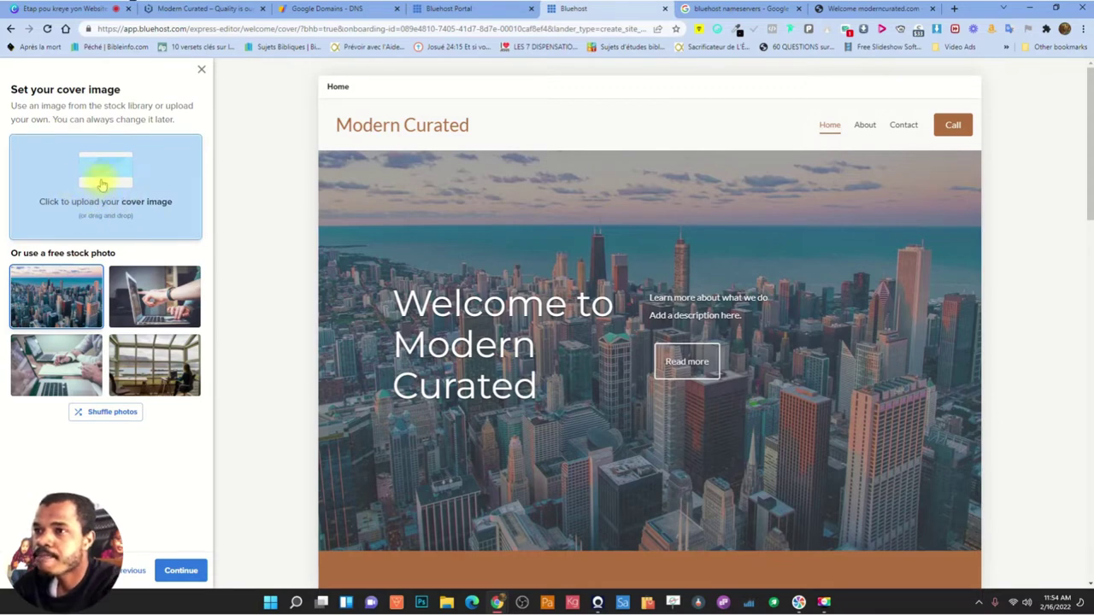
Keep the preselected city skyline cover image and continue without adding a logo
click(177, 570)
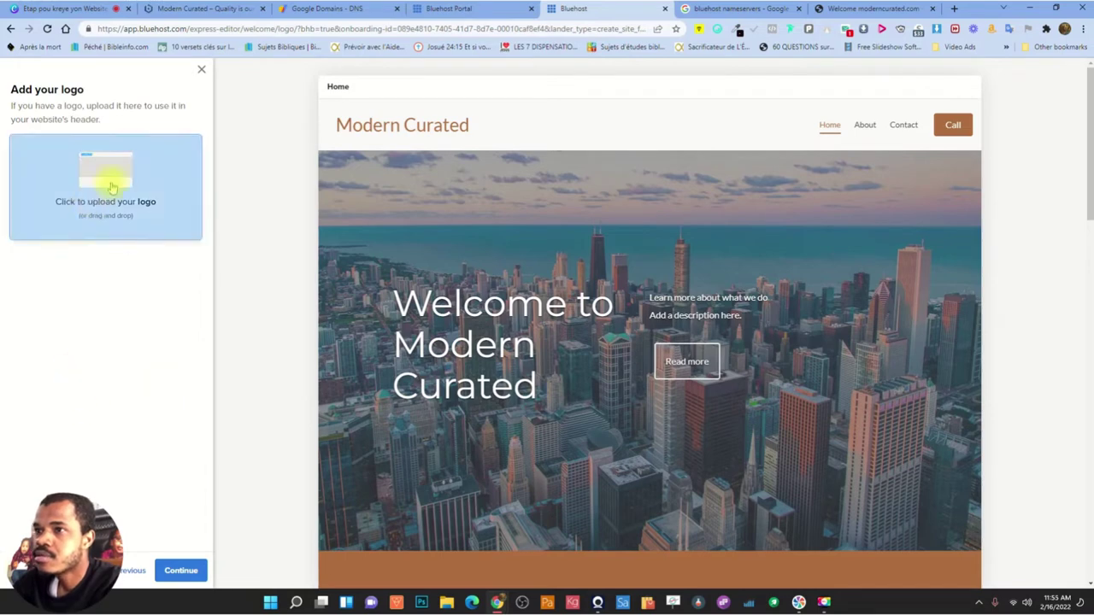
click(103, 182)
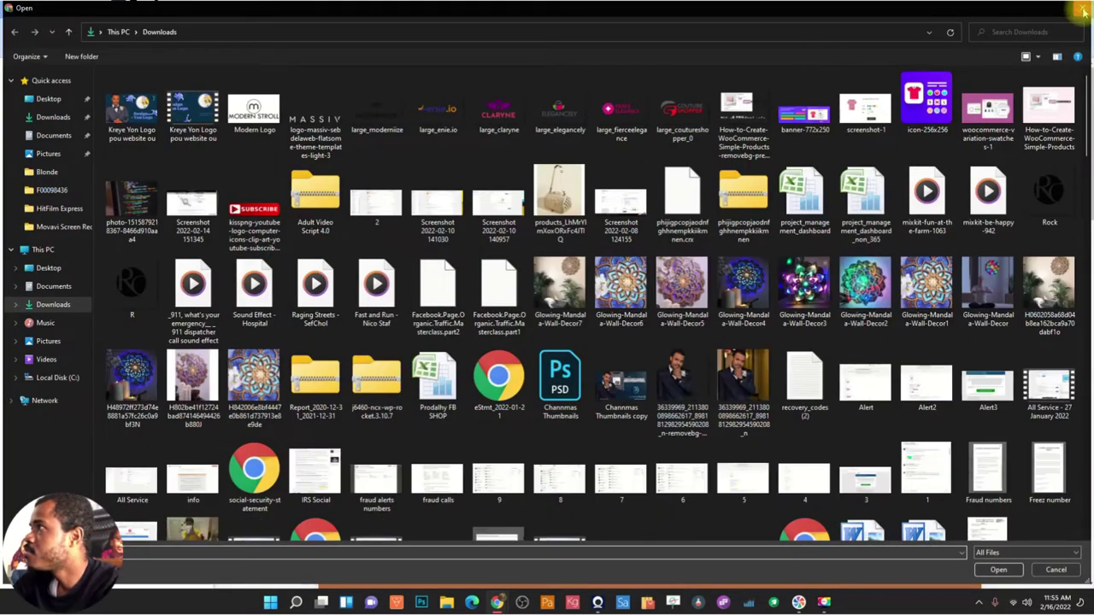
click(1083, 11)
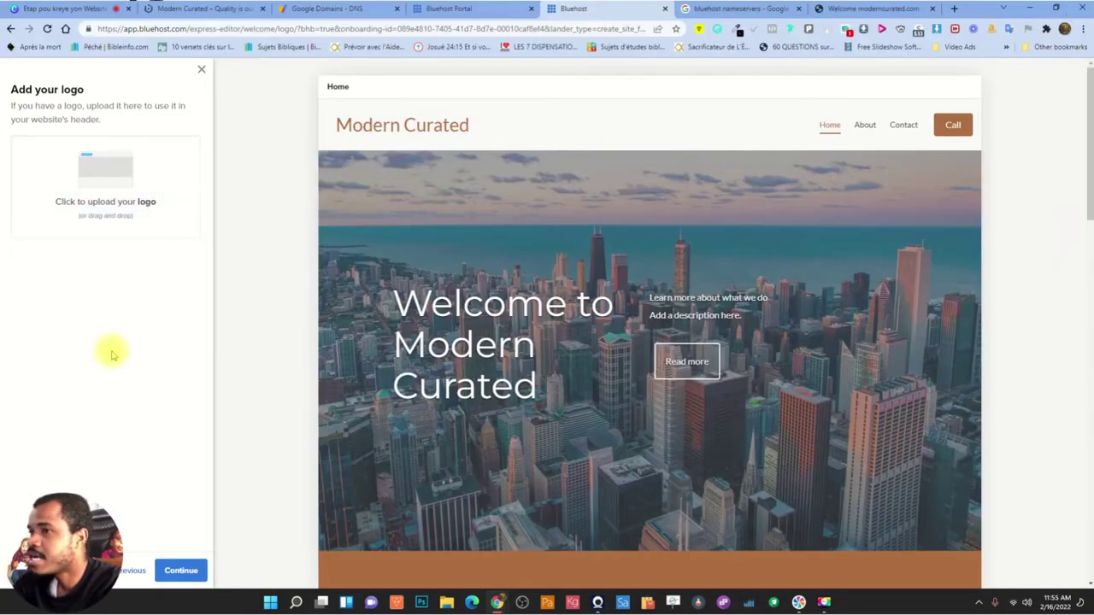
click(181, 571)
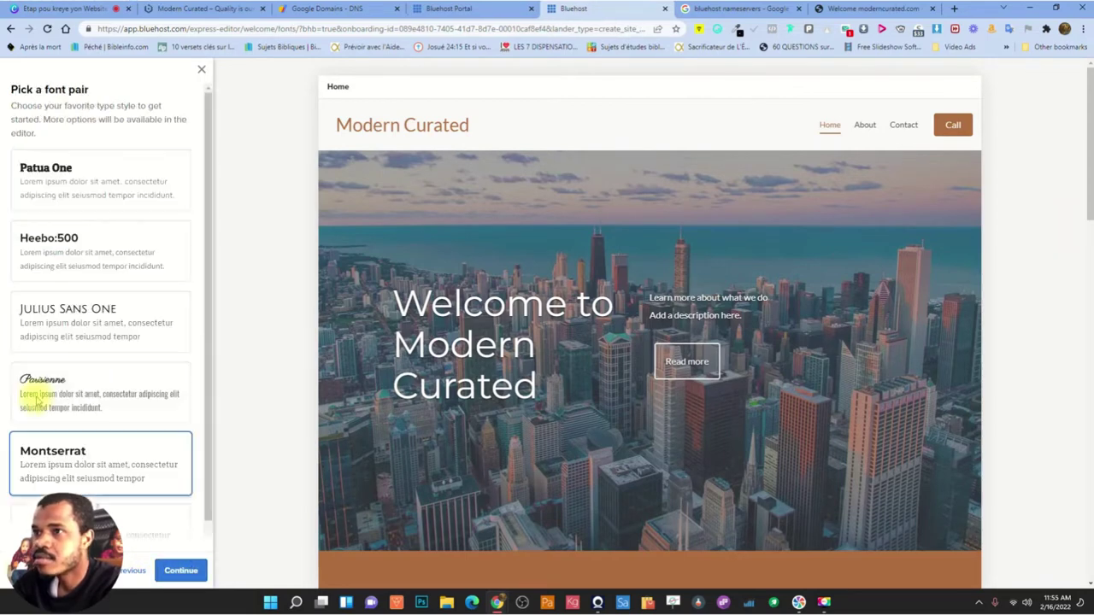
Keep the Montserrat font pair and choose the vibrant medium blue and dark blue brand color combination
scroll(85, 436, down, 1)
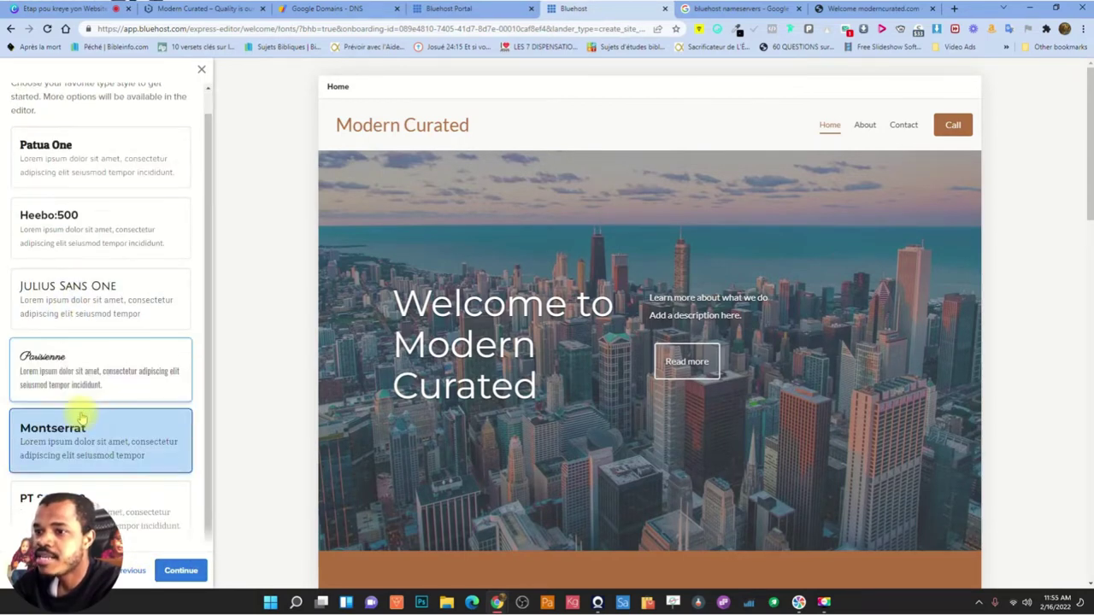
scroll(72, 331, up, 1)
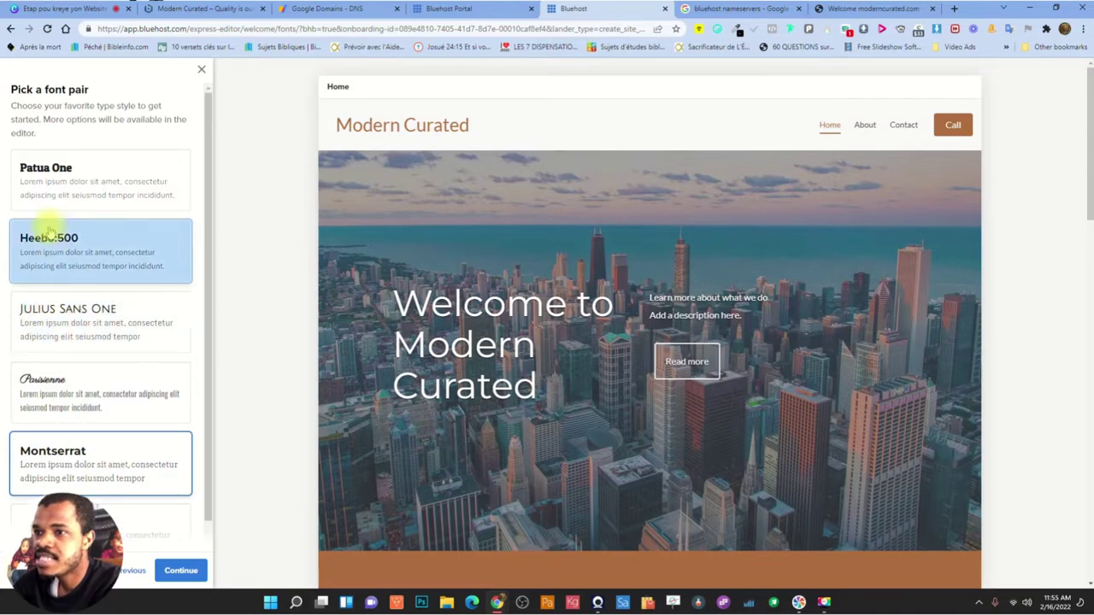
scroll(90, 266, down, 1)
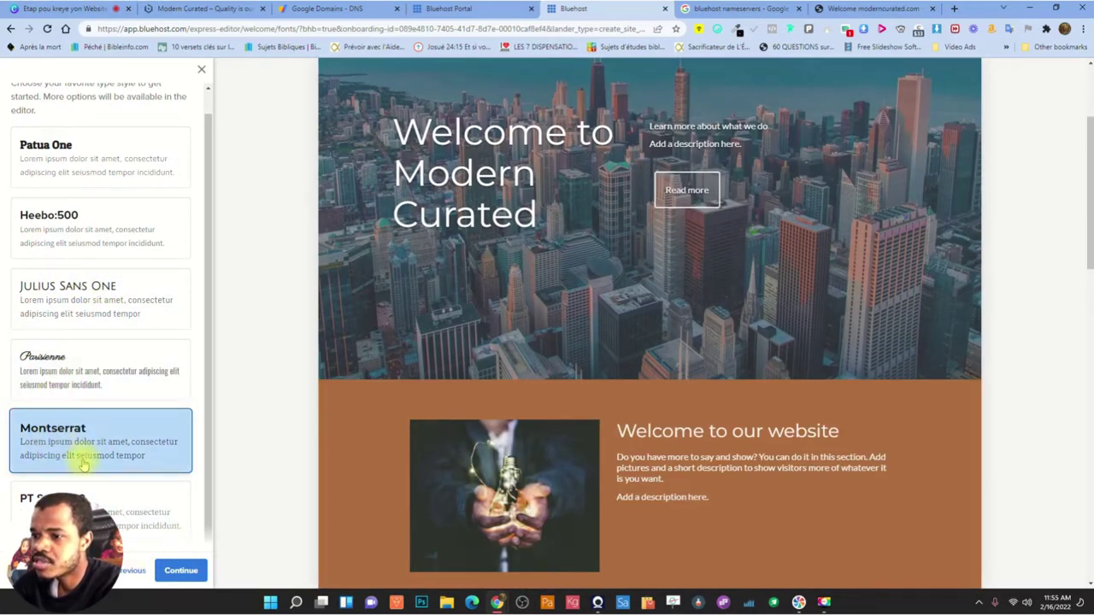
click(176, 570)
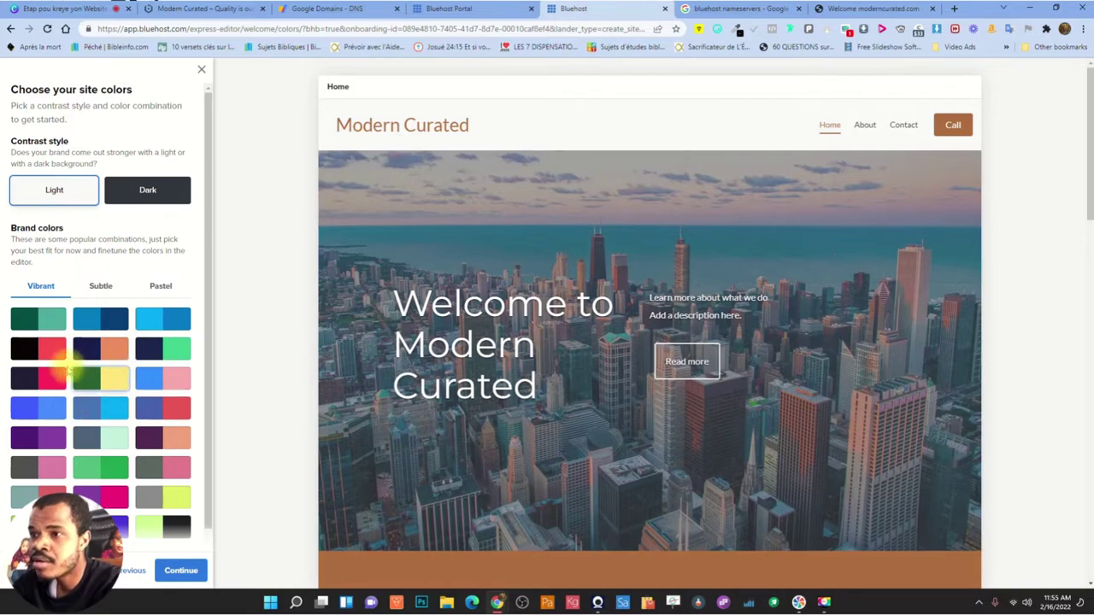
click(101, 323)
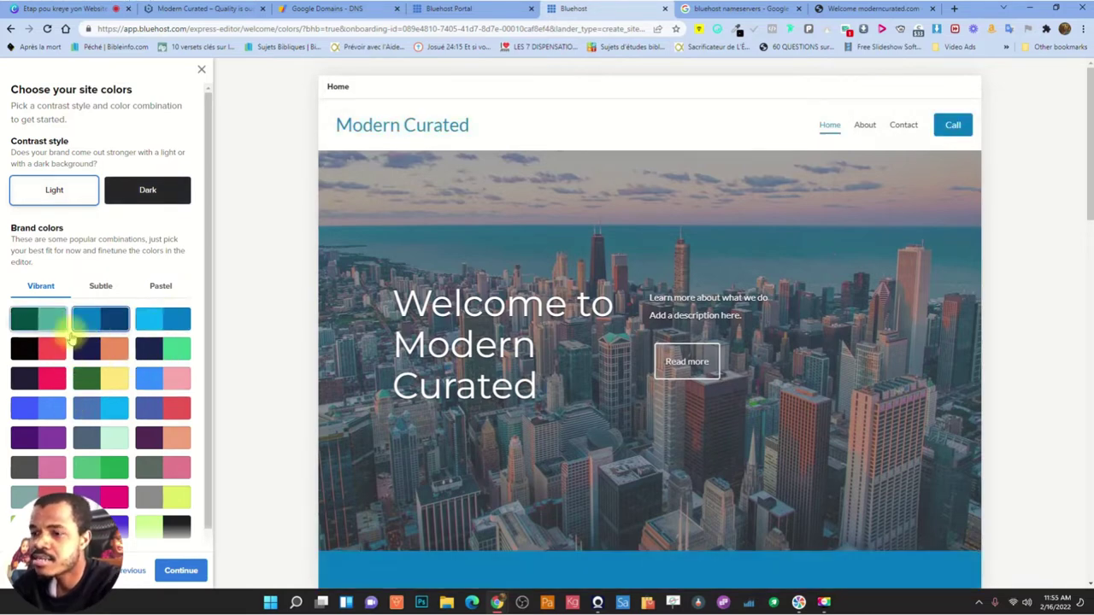
click(175, 570)
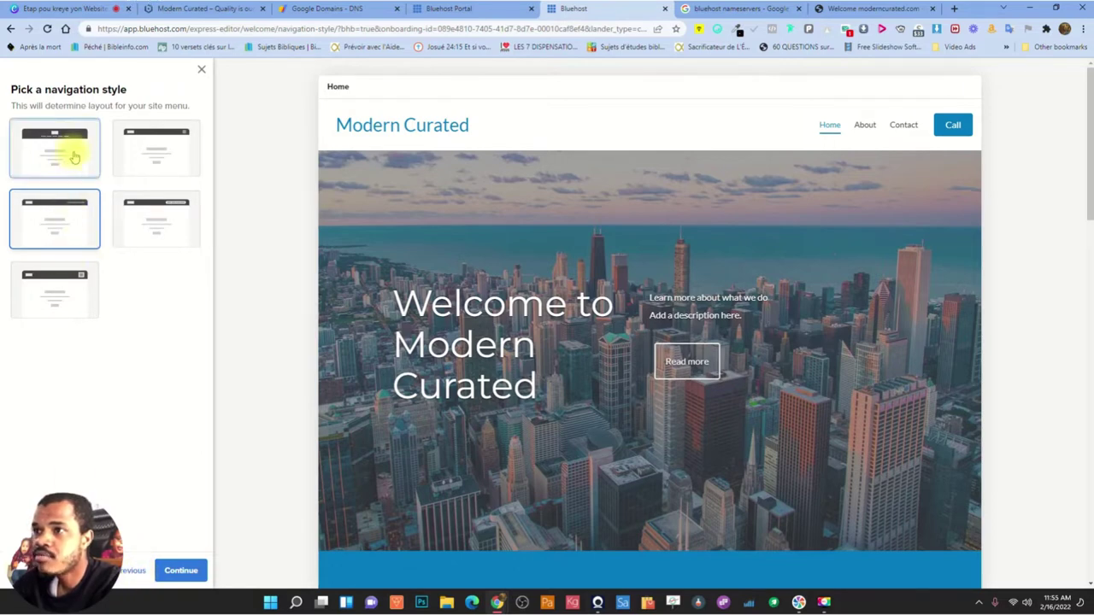
Pick the navigation style with the boxed menu links and finish the setup without adding further contact details
click(149, 151)
click(154, 216)
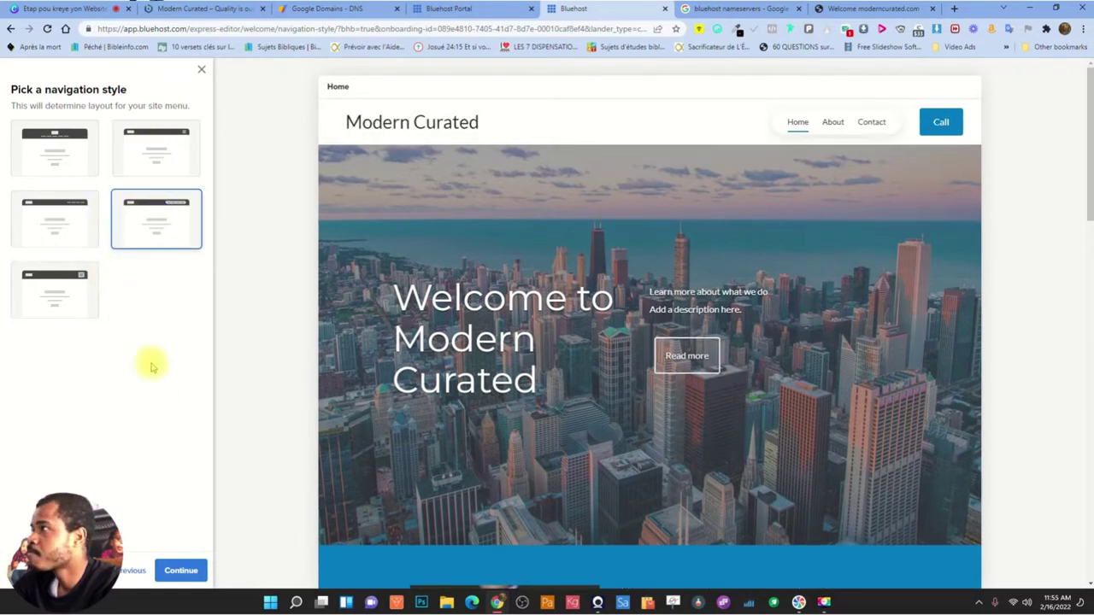
click(180, 571)
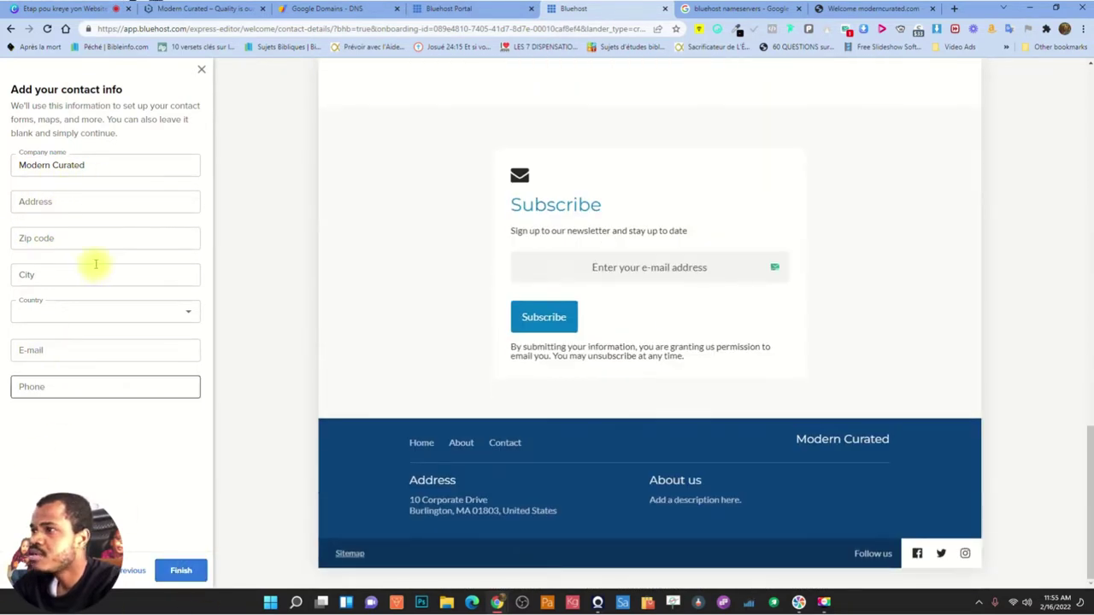
click(186, 570)
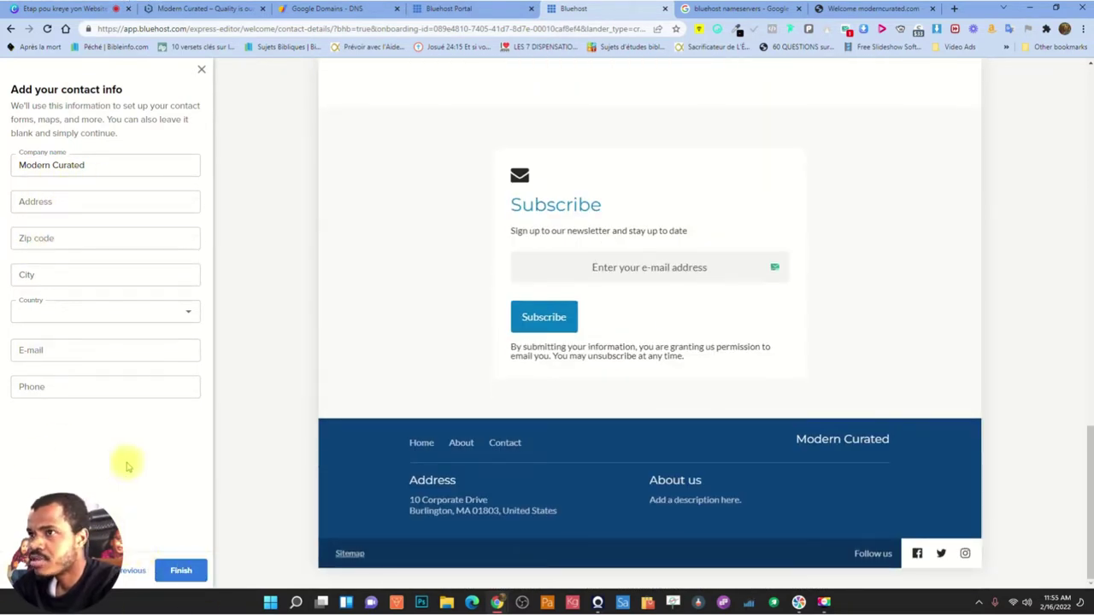
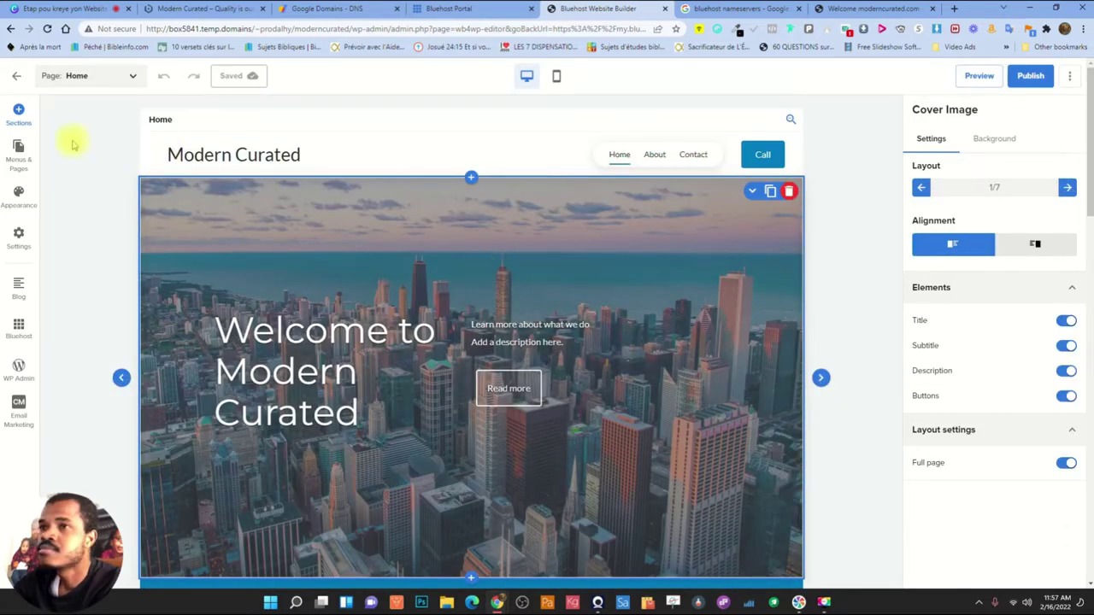
Leave the website builder for the WordPress dashboard and review the list of installed plugins
click(17, 76)
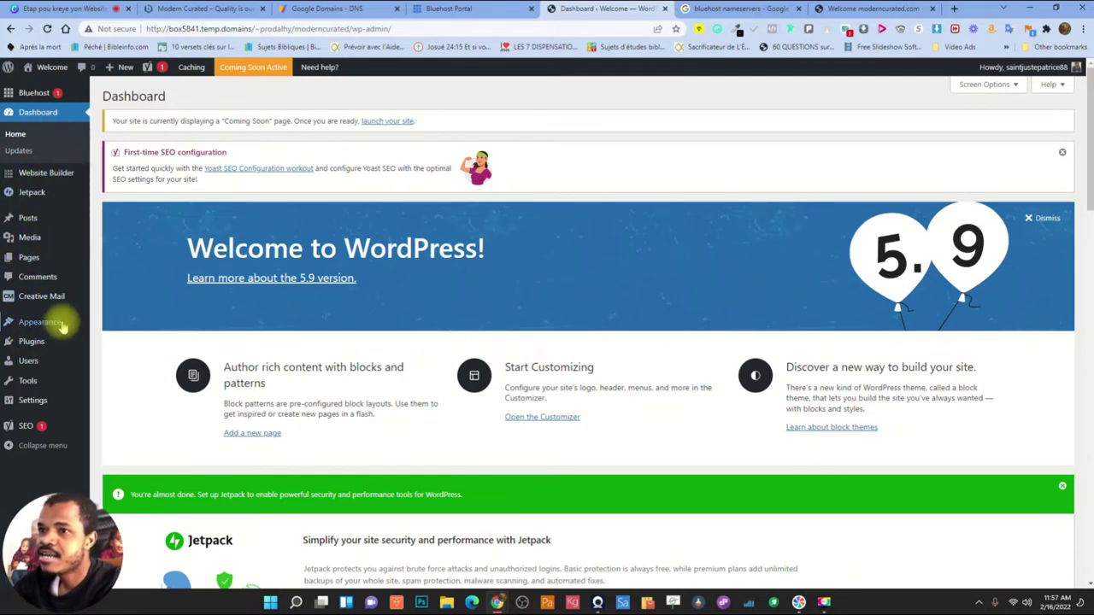
mouse_move(44, 322)
mouse_move(36, 343)
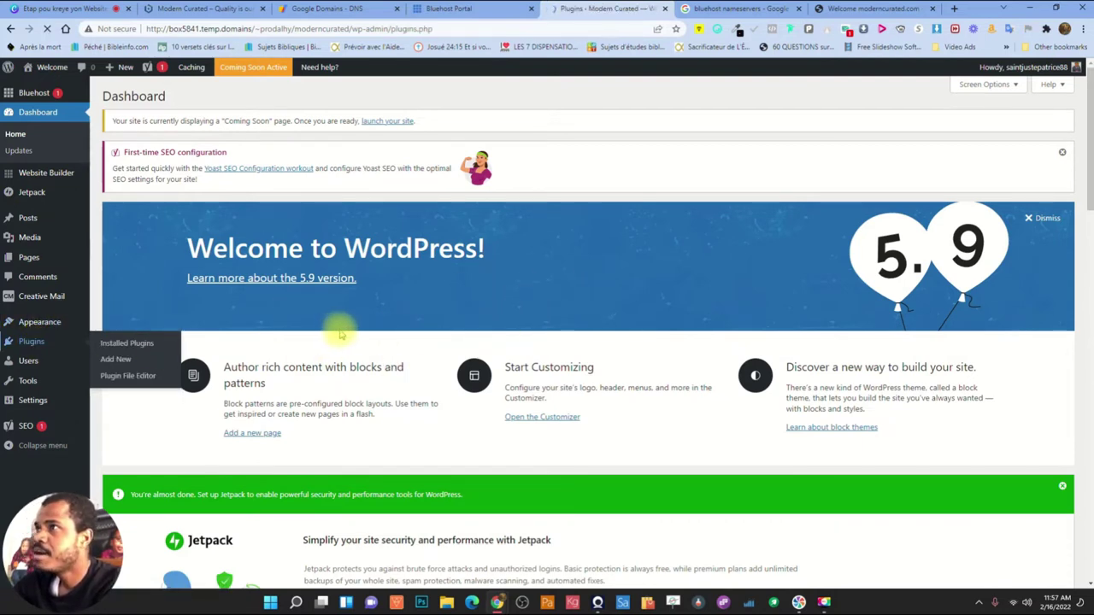
scroll(427, 353, down, 3)
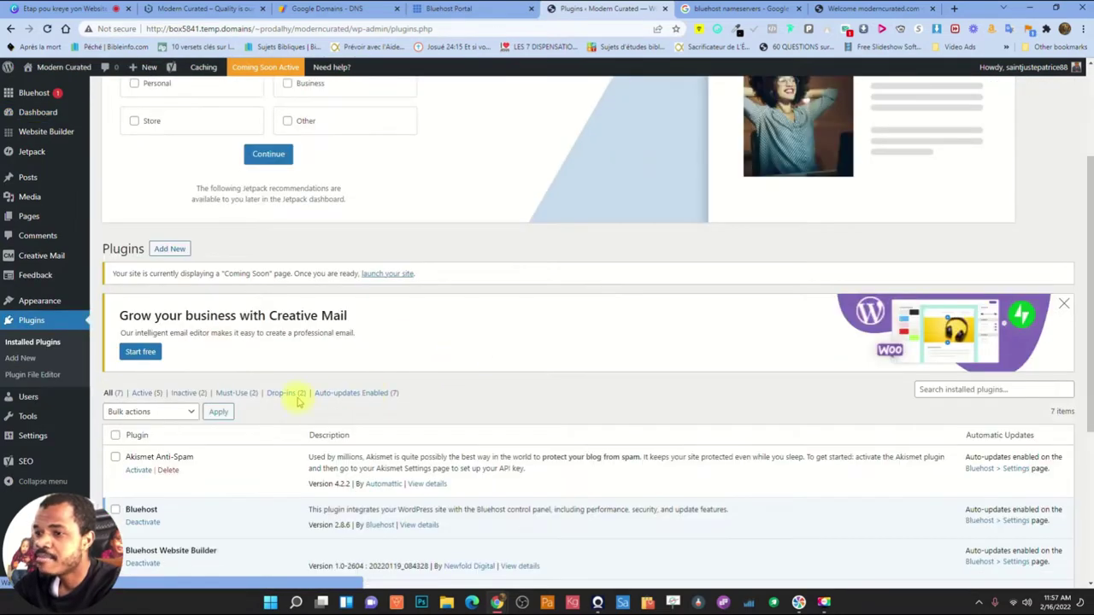
scroll(320, 401, down, 3)
scroll(635, 325, down, 2)
scroll(395, 362, up, 4)
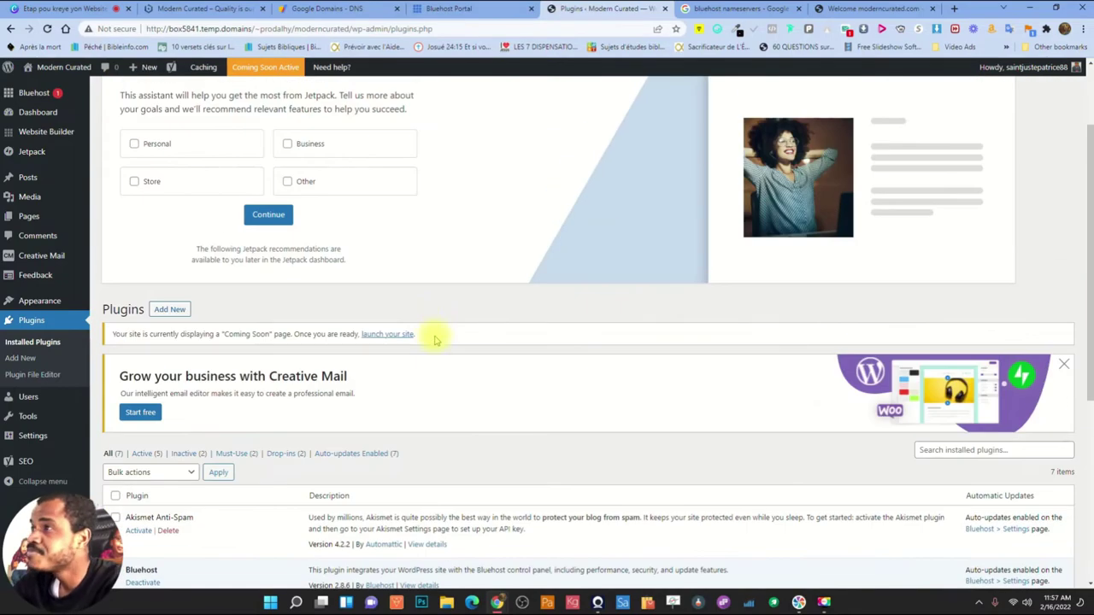
Review the installed plugins and compare the dashboard's temporary address with the moderncurated.com Coming Soon page and the Bluehost domains page
scroll(403, 366, down, 3)
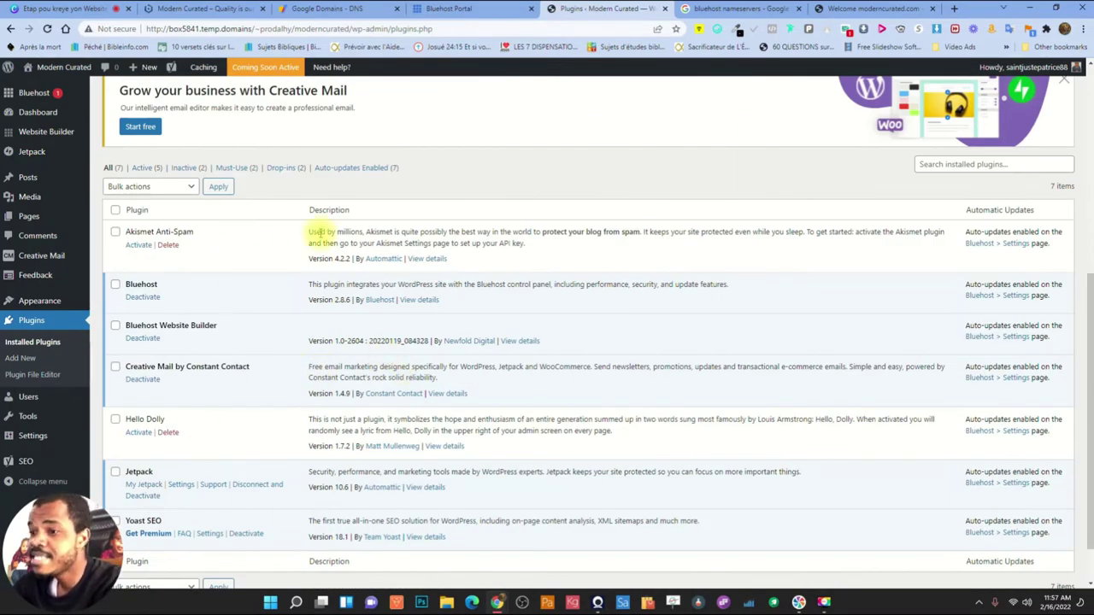
scroll(329, 320, up, 4)
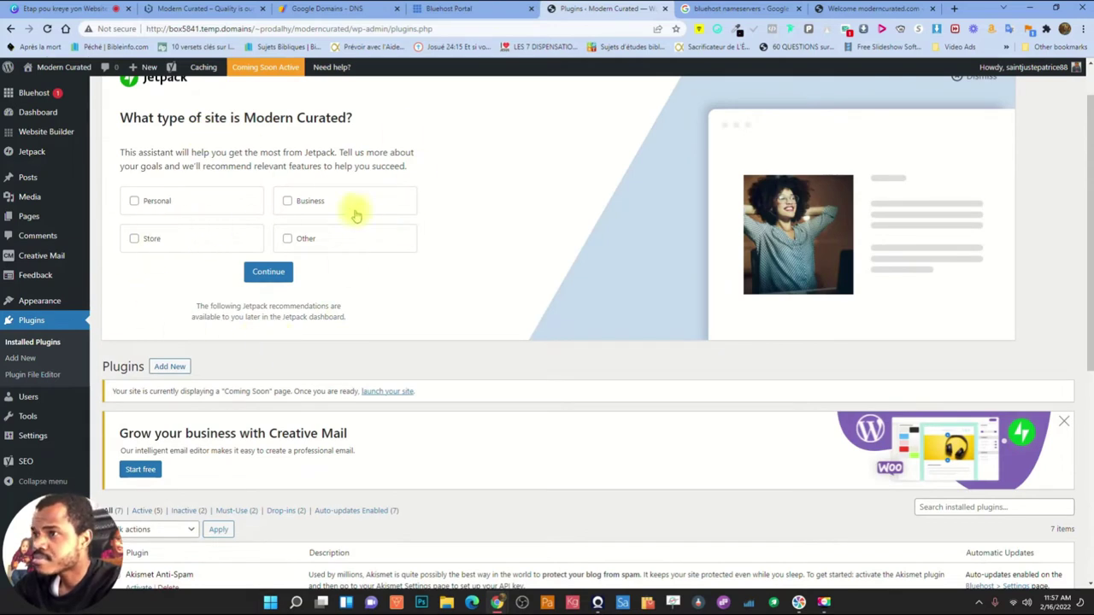
scroll(573, 173, up, 1)
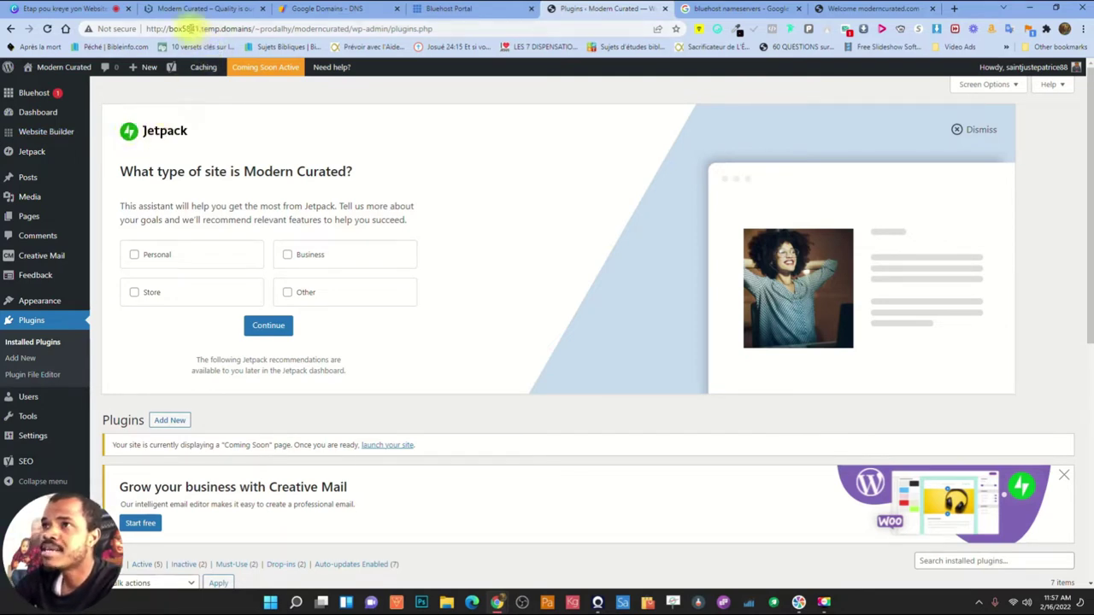
mouse_move(177, 28)
mouse_down()
mouse_move(241, 29)
mouse_move(186, 21)
mouse_up()
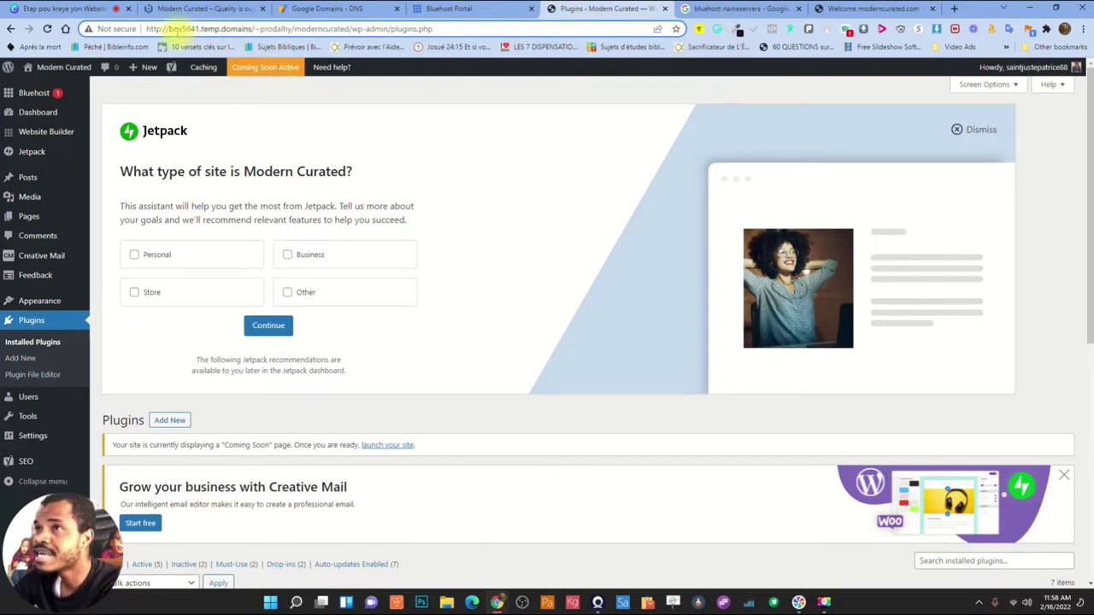
click(859, 9)
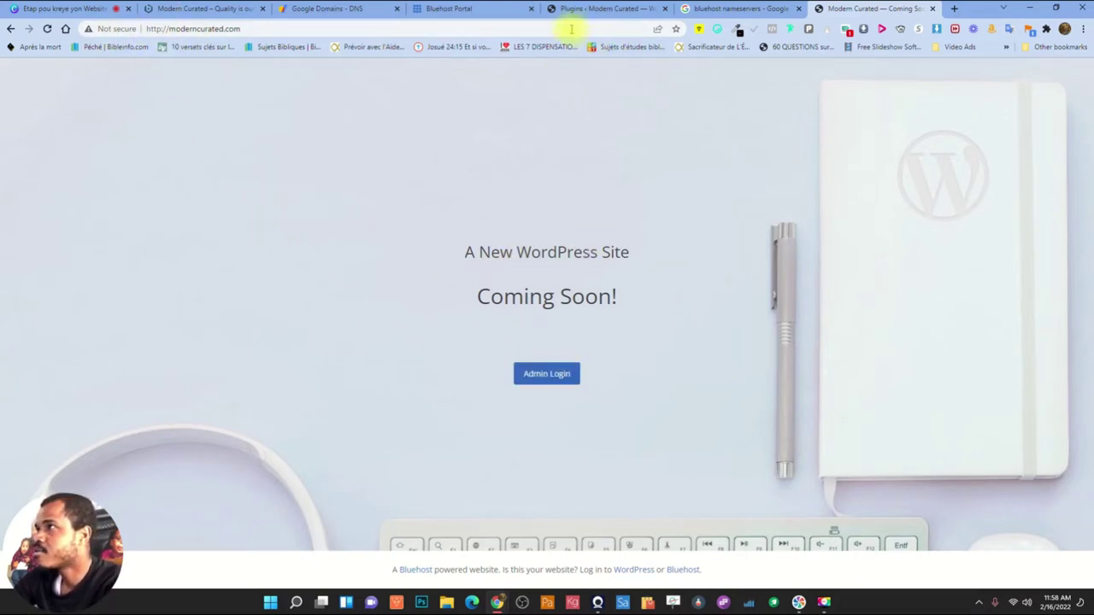
click(590, 10)
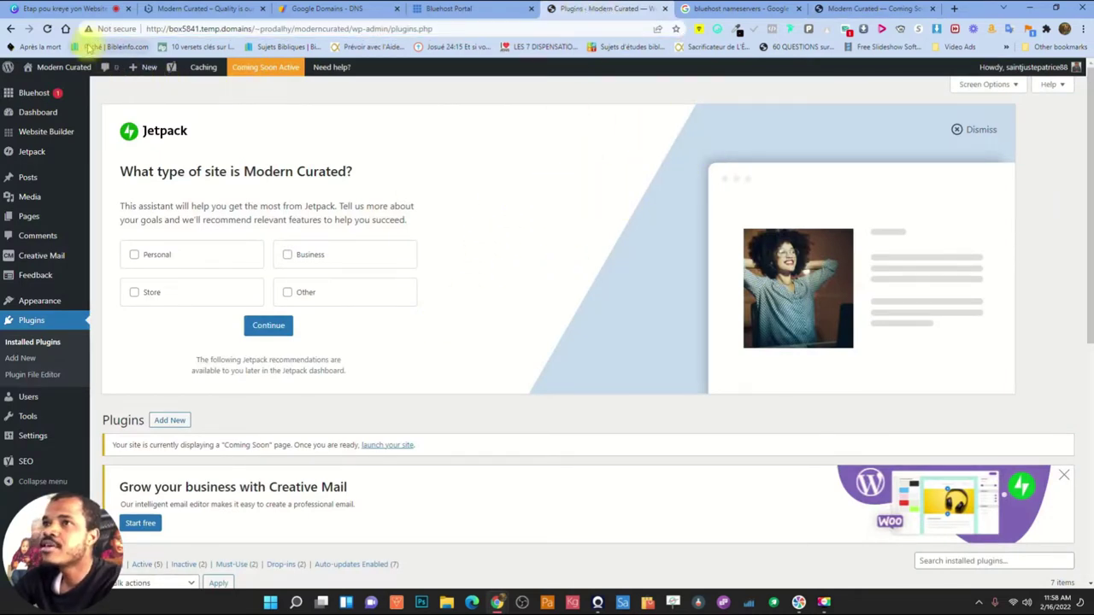
click(859, 8)
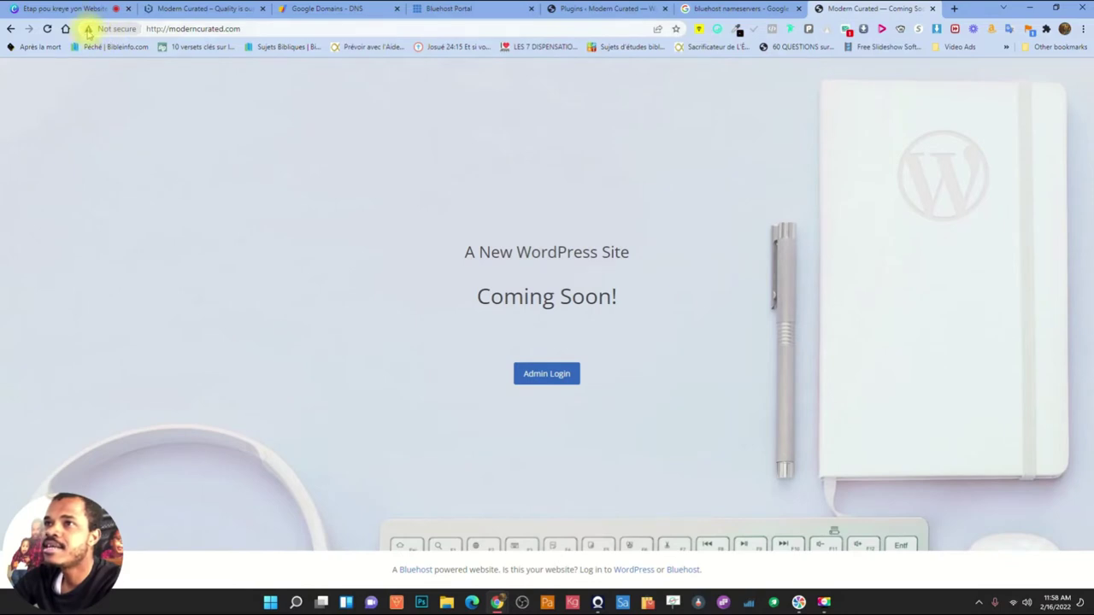
click(582, 8)
click(479, 9)
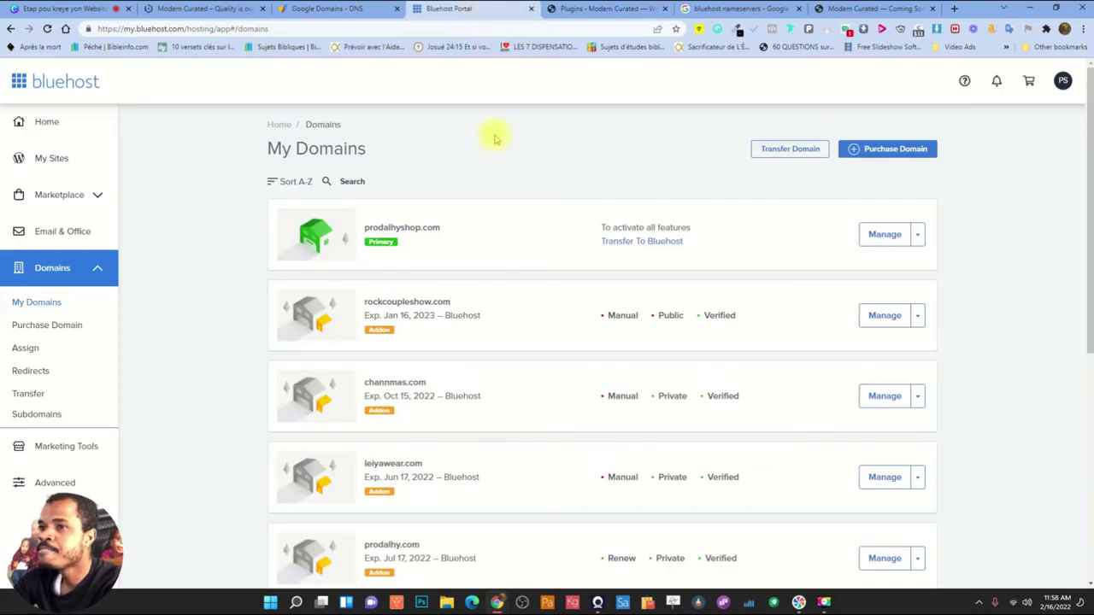
Return to the WordPress dashboard and open the general settings at the WordPress Address (URL) field
key(ctrl+Tab)
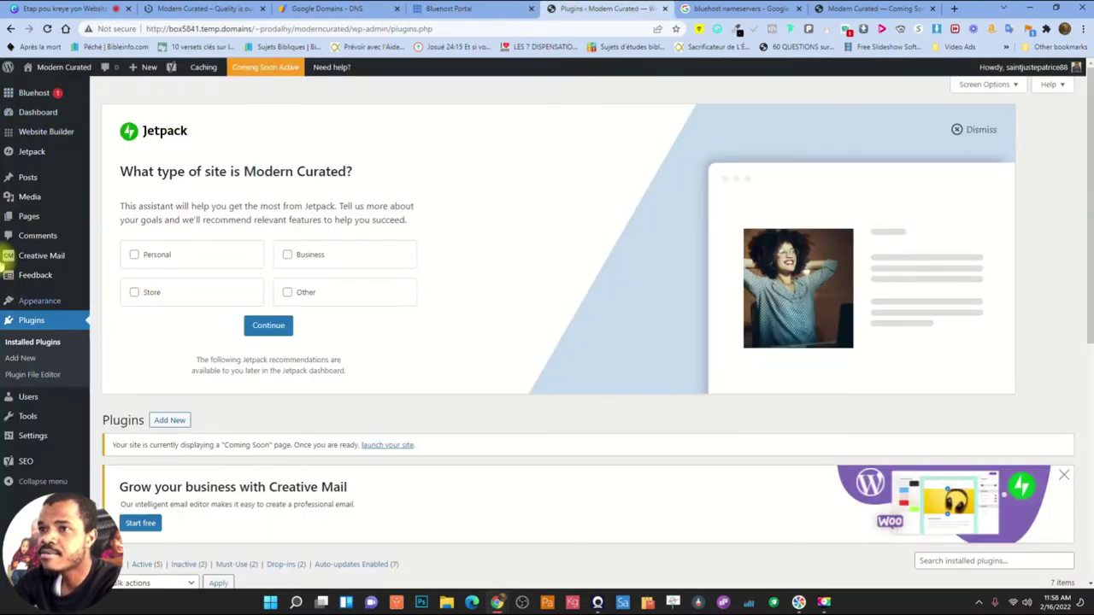
scroll(34, 385, down, 1)
mouse_move(32, 440)
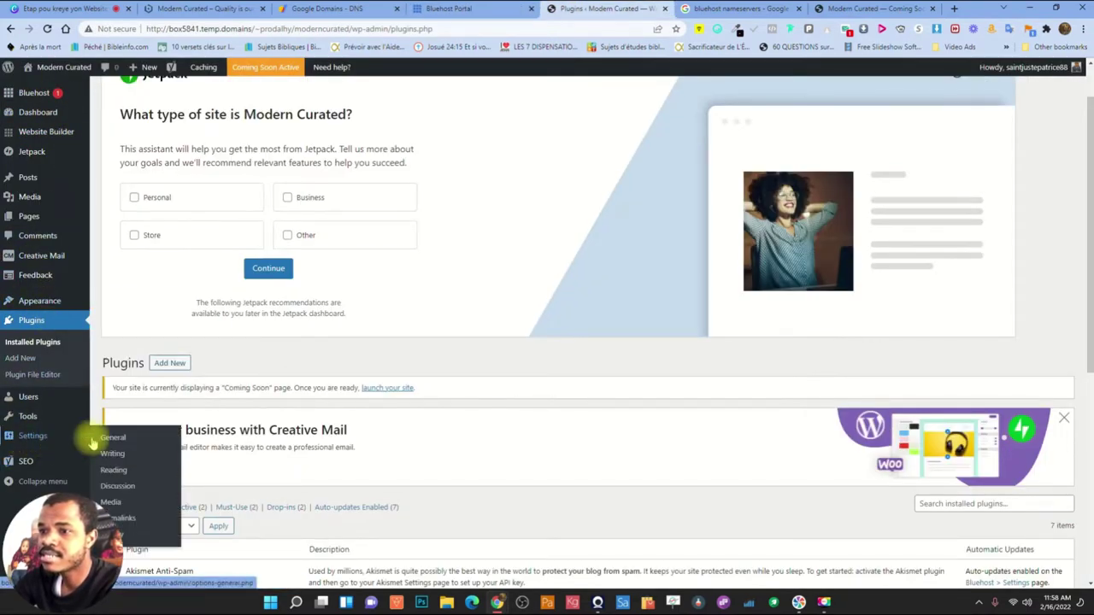
click(107, 438)
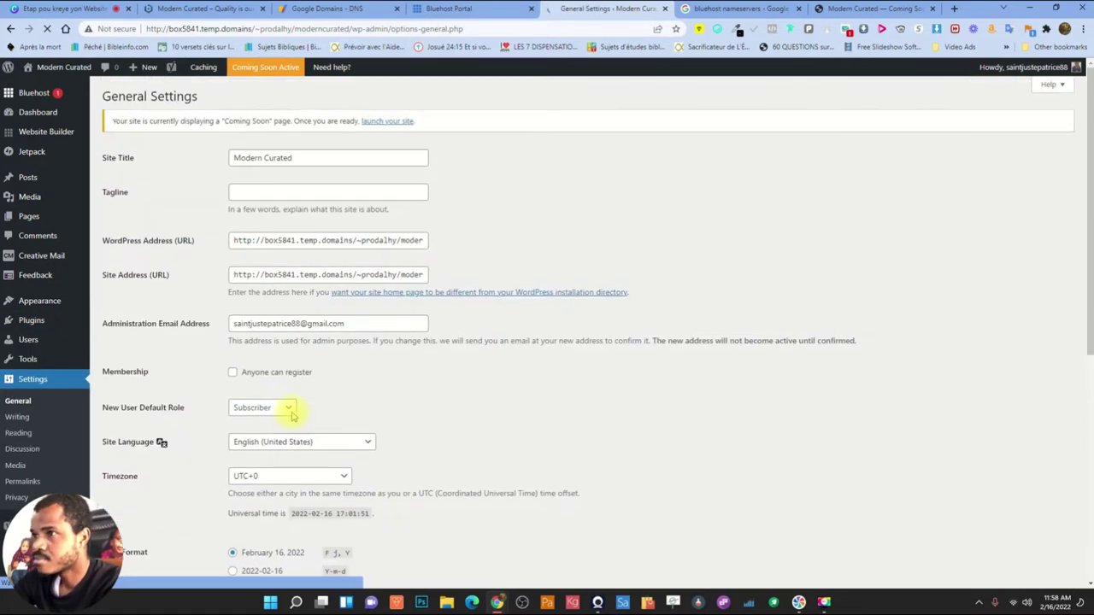
drag(264, 240, 396, 240)
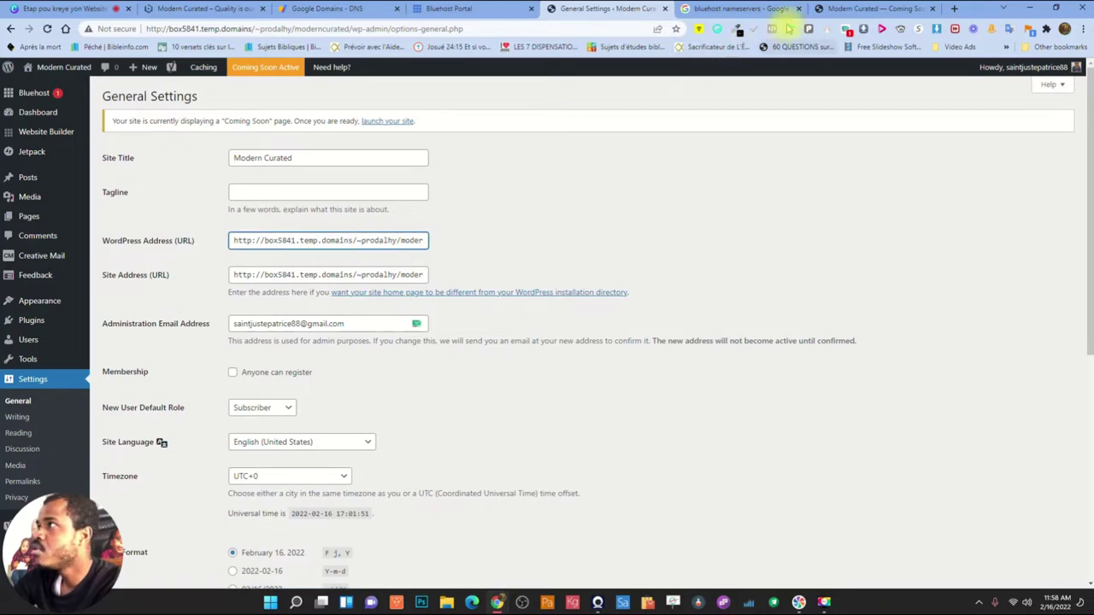
click(842, 9)
click(205, 30)
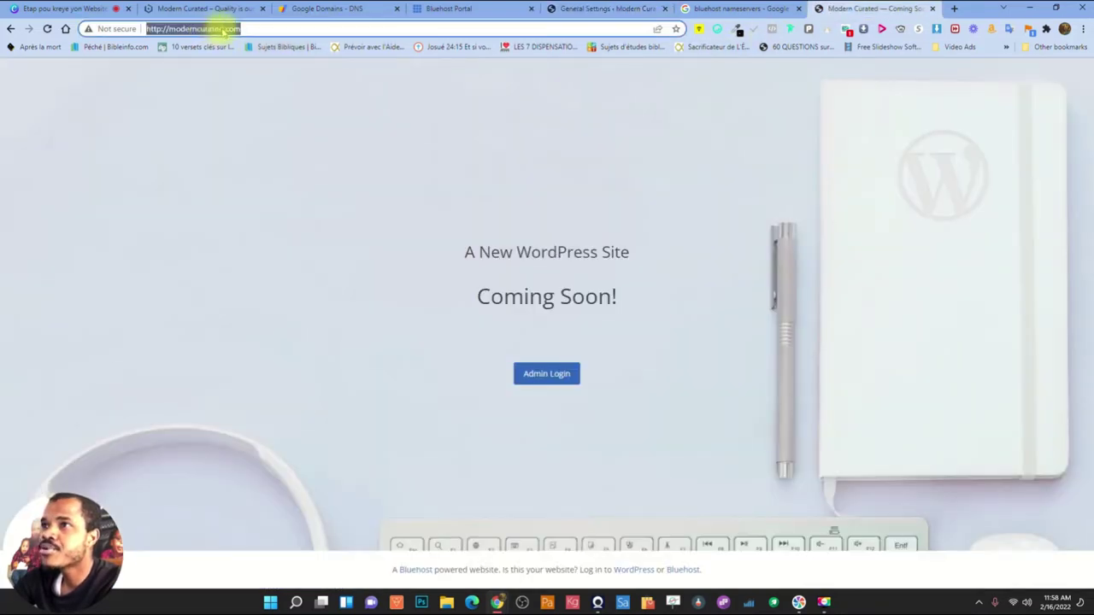
right_click(223, 31)
click(265, 108)
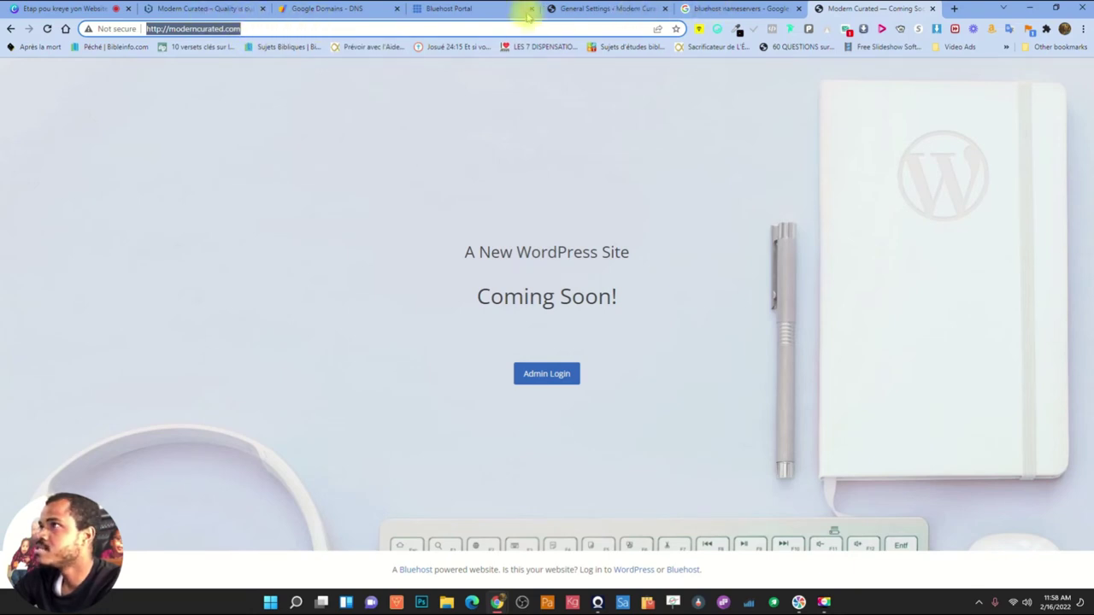
click(598, 10)
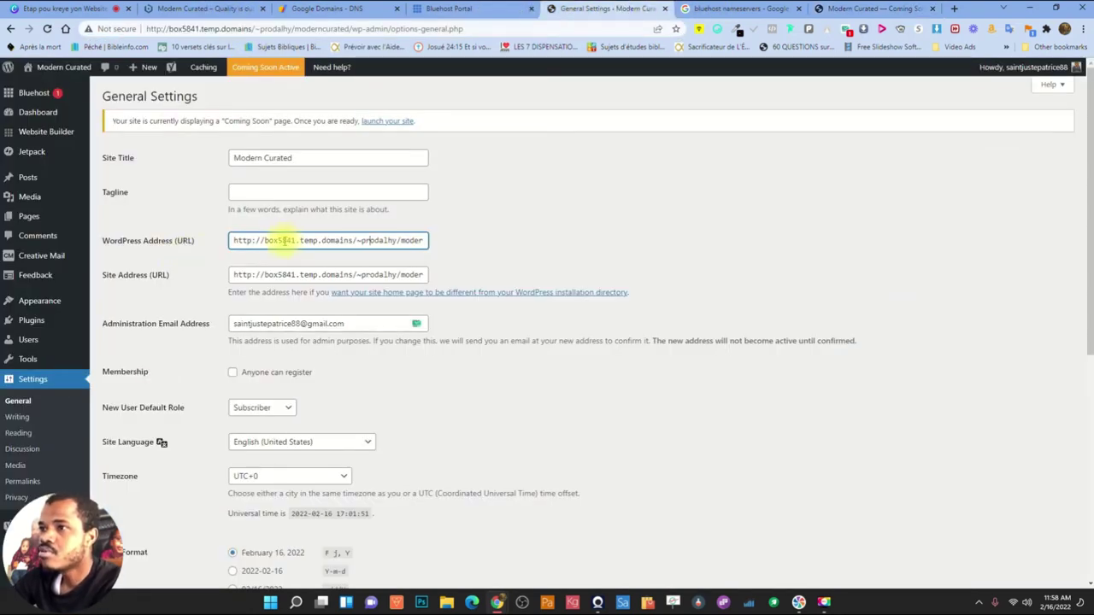
drag(236, 240, 293, 241)
key(ctrl+a)
key(Delete)
key(ctrl+v)
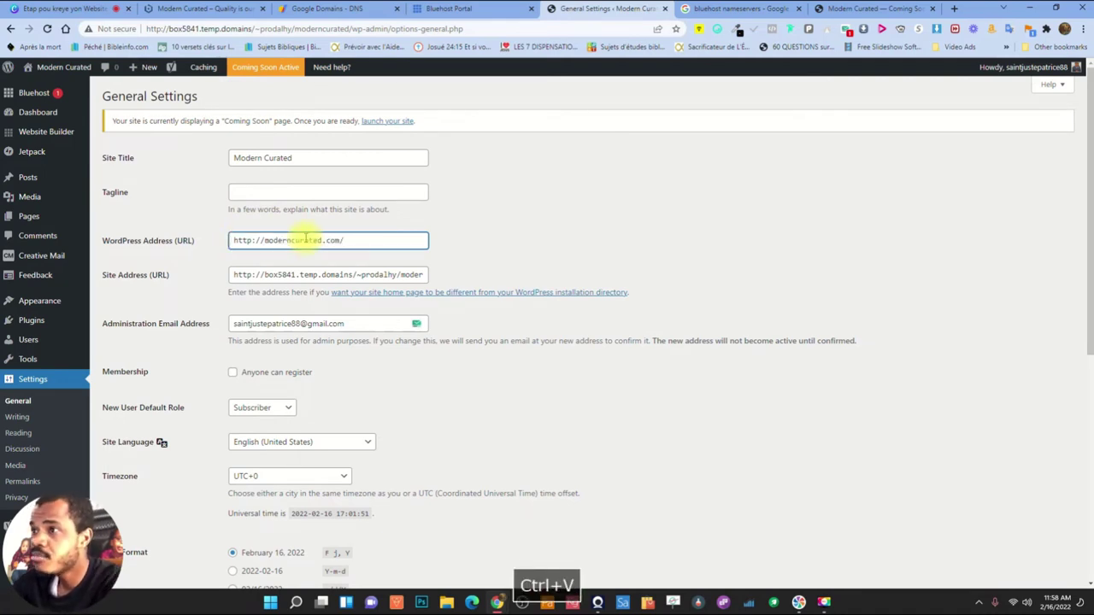
click(252, 240)
text(s)
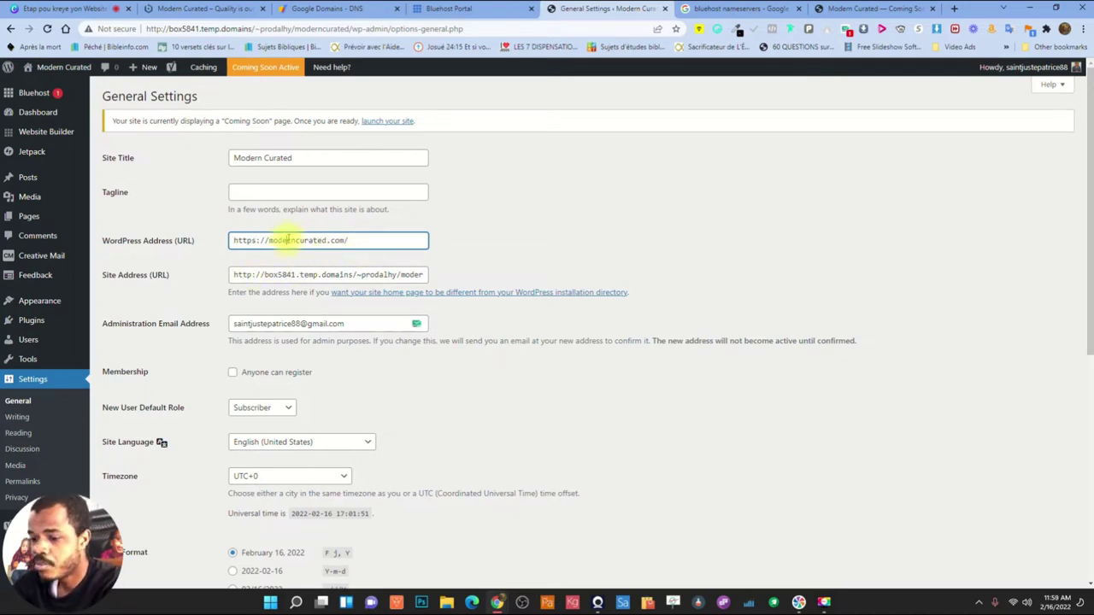
key(ctrl+a)
click(306, 275)
key(ctrl+a)
key(ctrl+v)
click(362, 260)
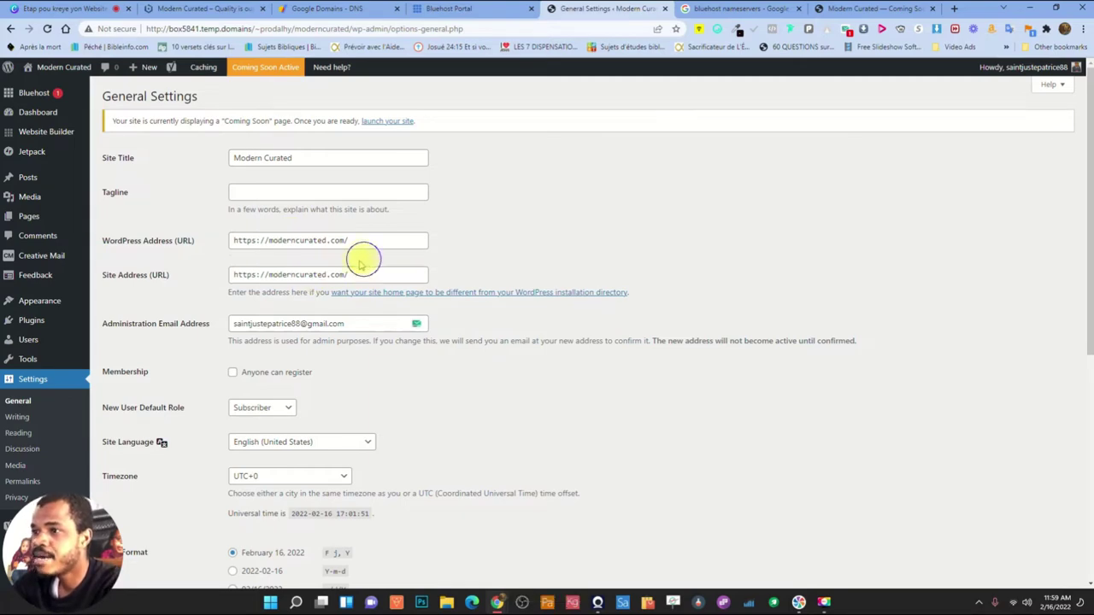
scroll(777, 420, down, 5)
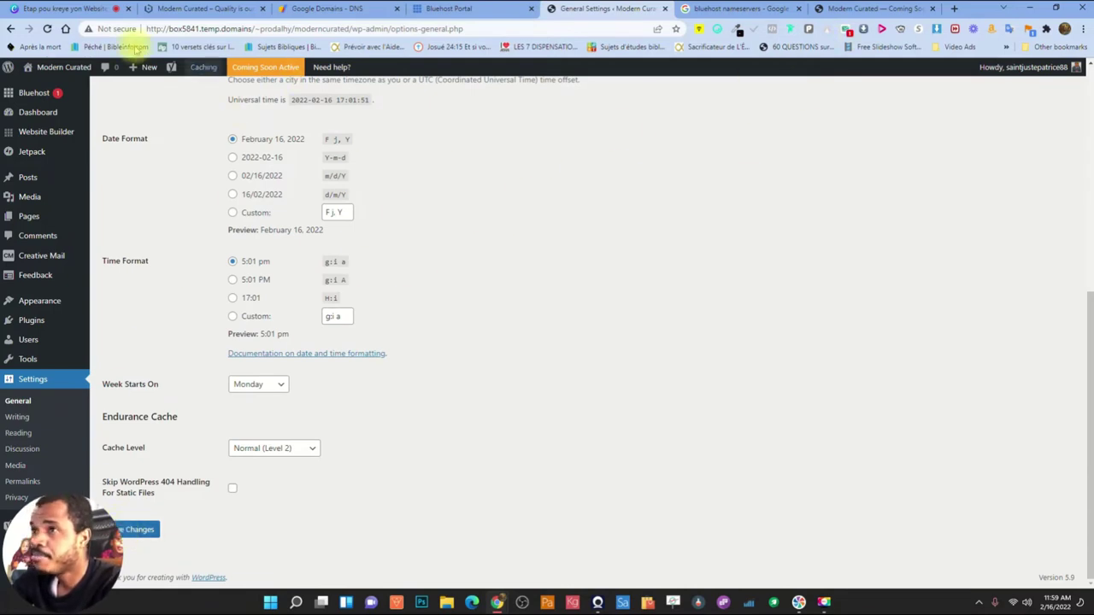
scroll(367, 280, up, 3)
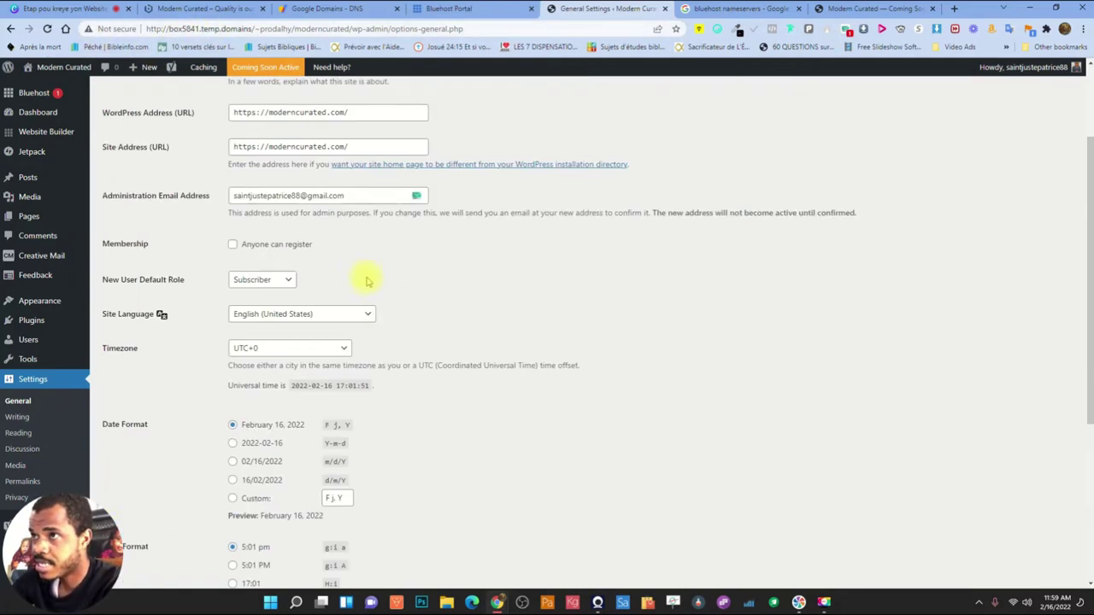
scroll(291, 324, down, 3)
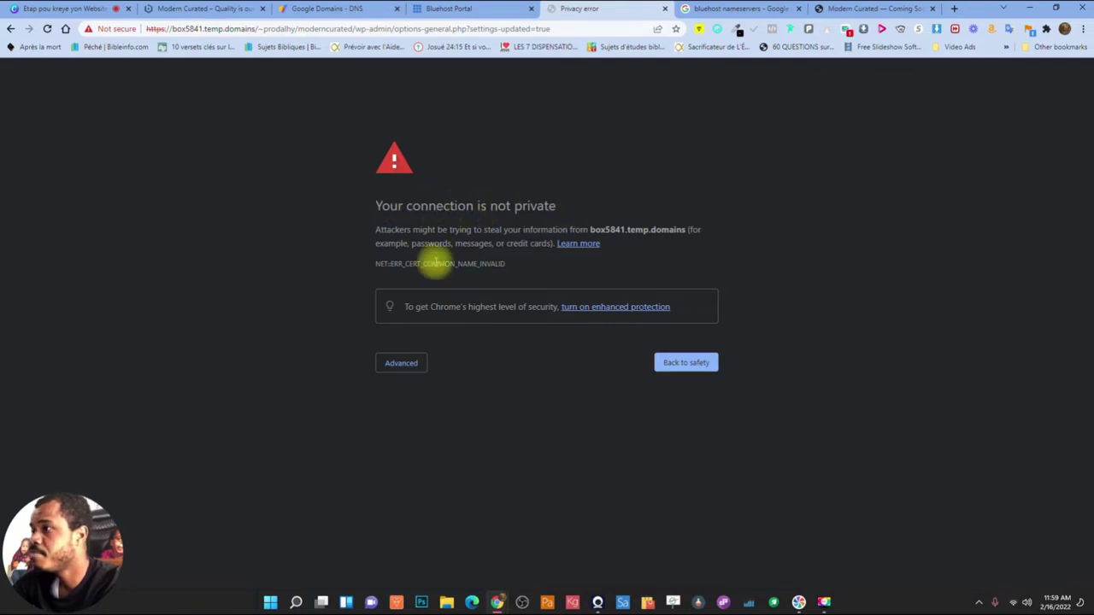
Close the dashboard tab and open the Modern Curated site's settings in the Bluehost portal
click(666, 9)
click(483, 9)
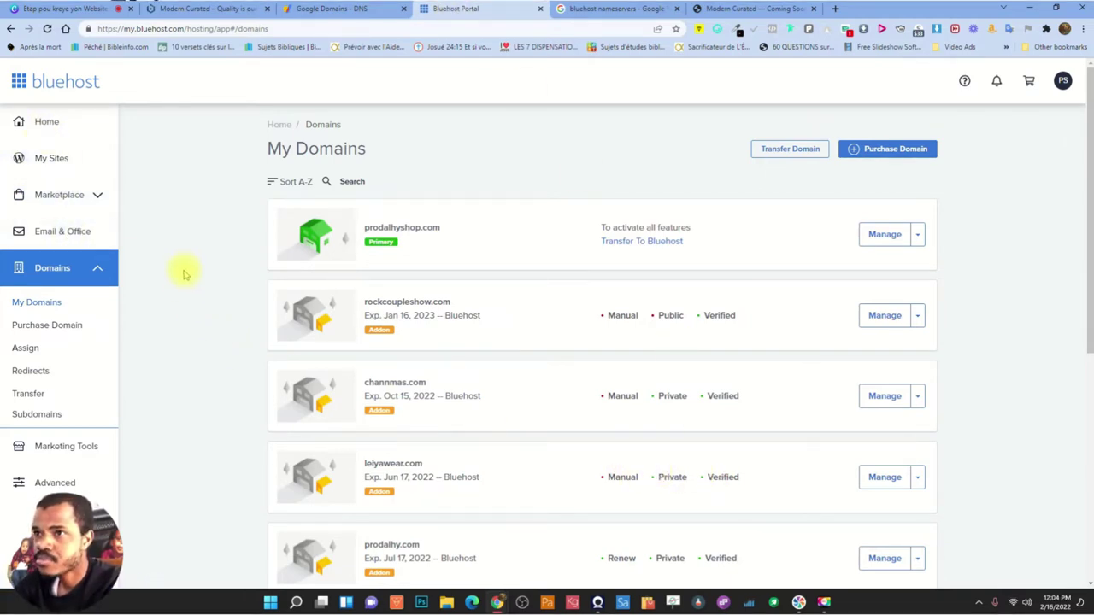
click(55, 160)
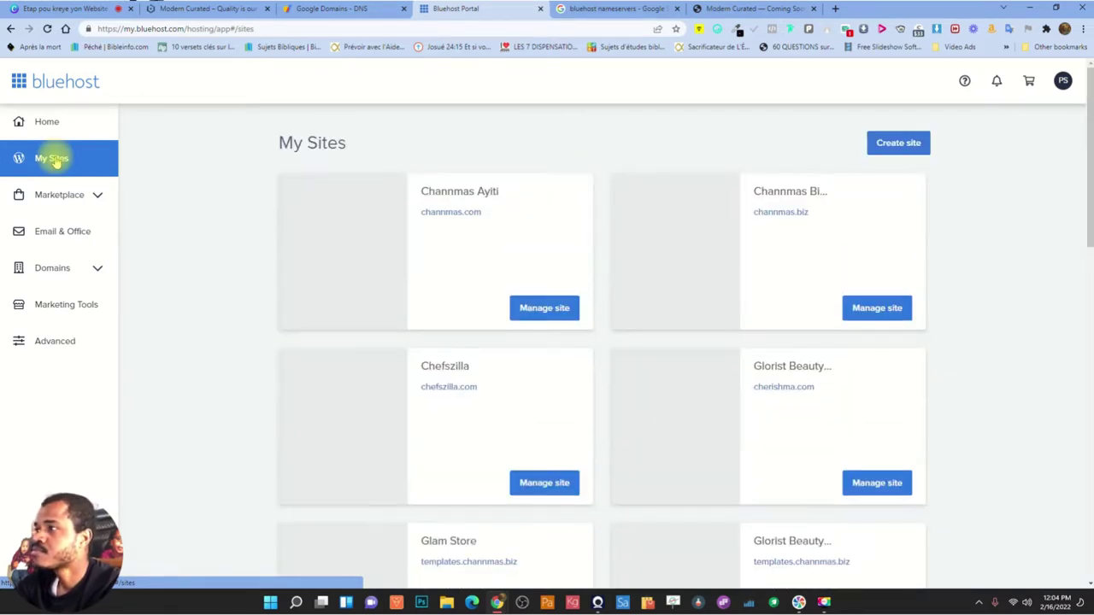
scroll(781, 293, down, 4)
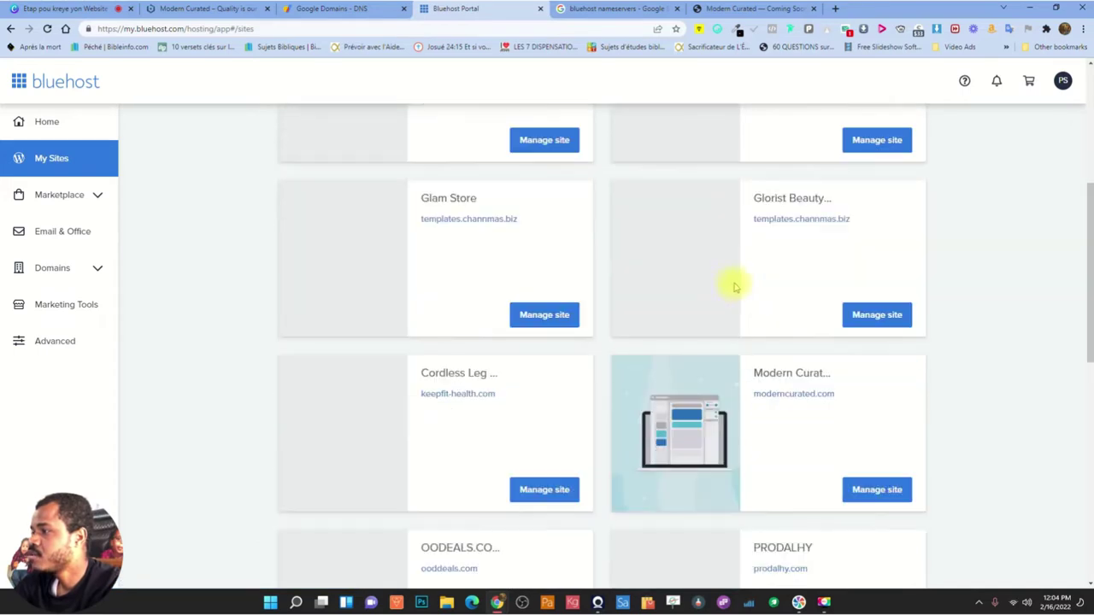
click(889, 489)
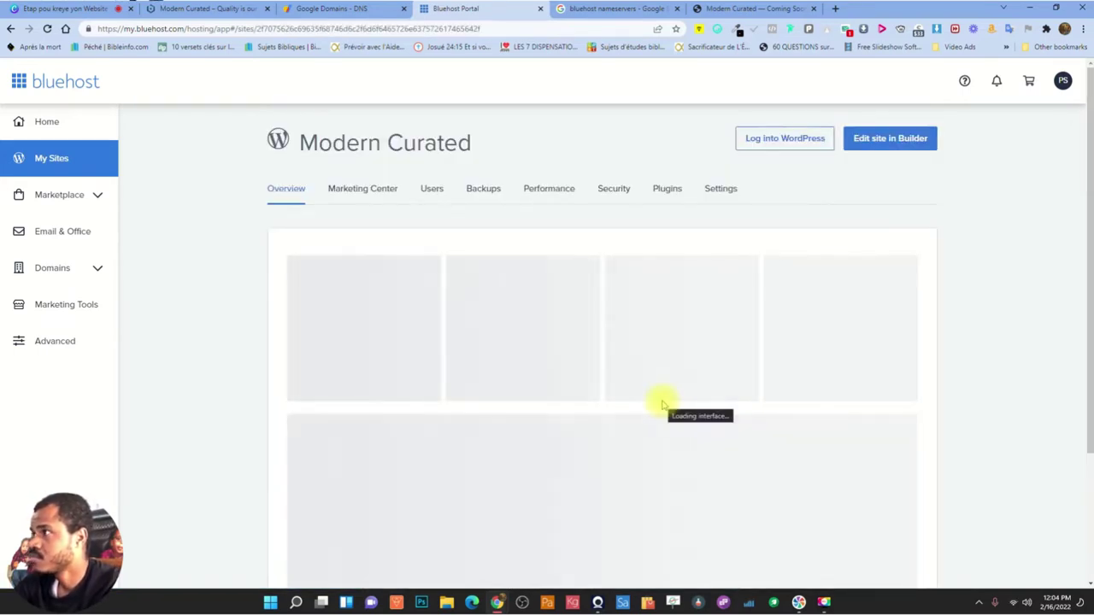
click(723, 190)
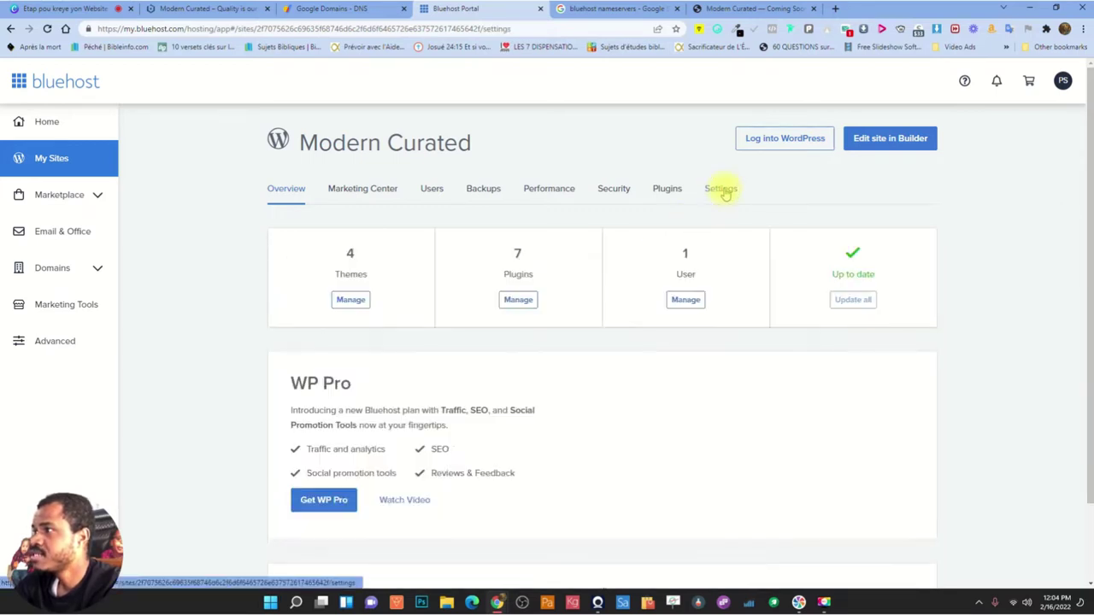
Check the Site URL in the Modern Curated settings and review the update, content, comment, Coming Soon and advanced options
scroll(825, 224, down, 1)
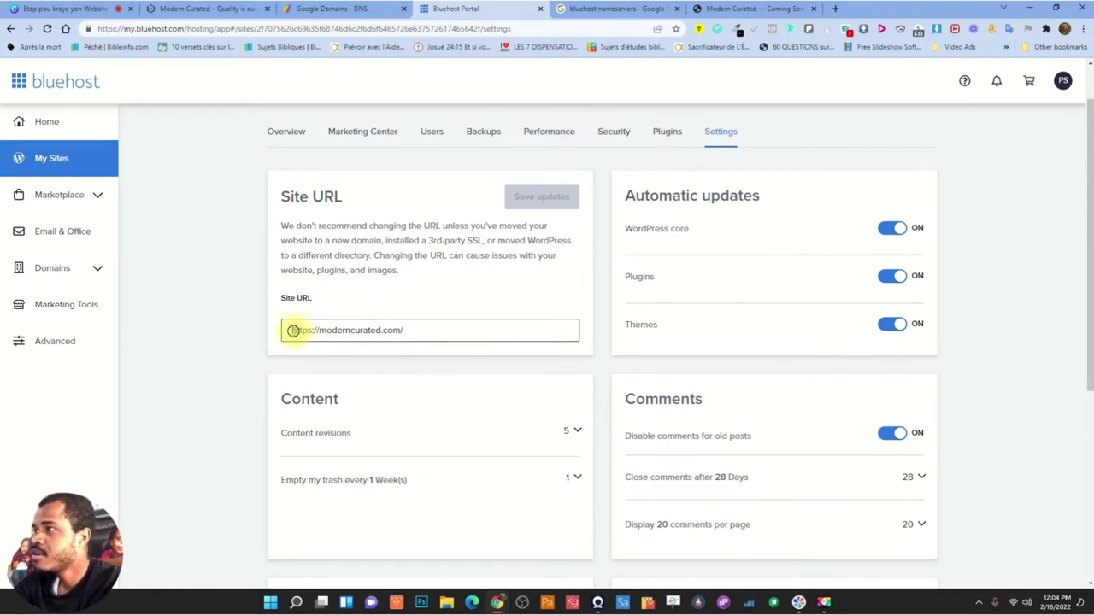
drag(318, 325, 404, 327)
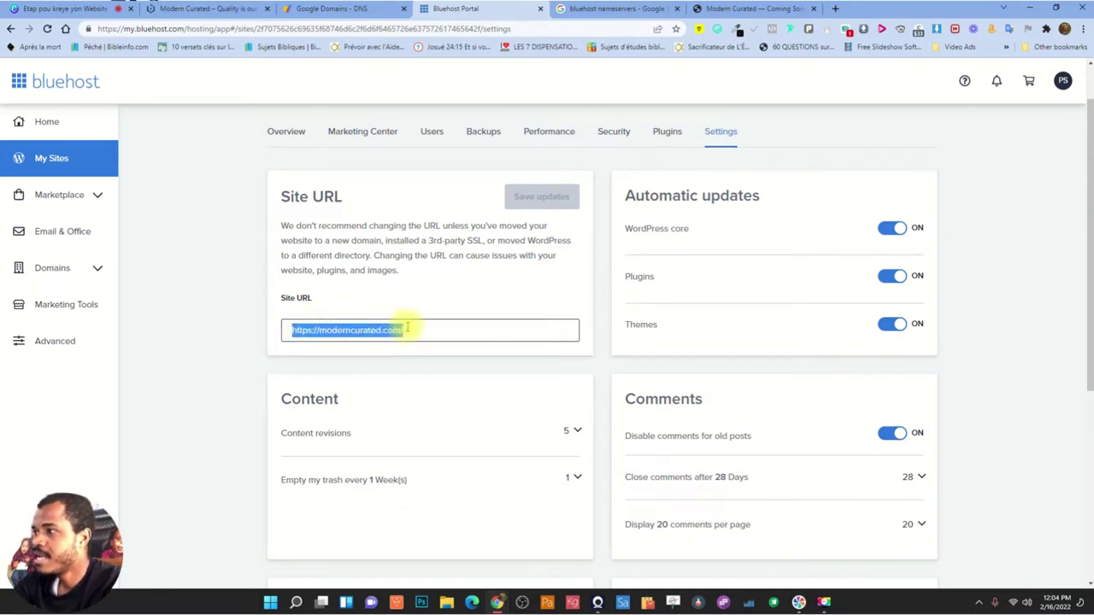
click(400, 328)
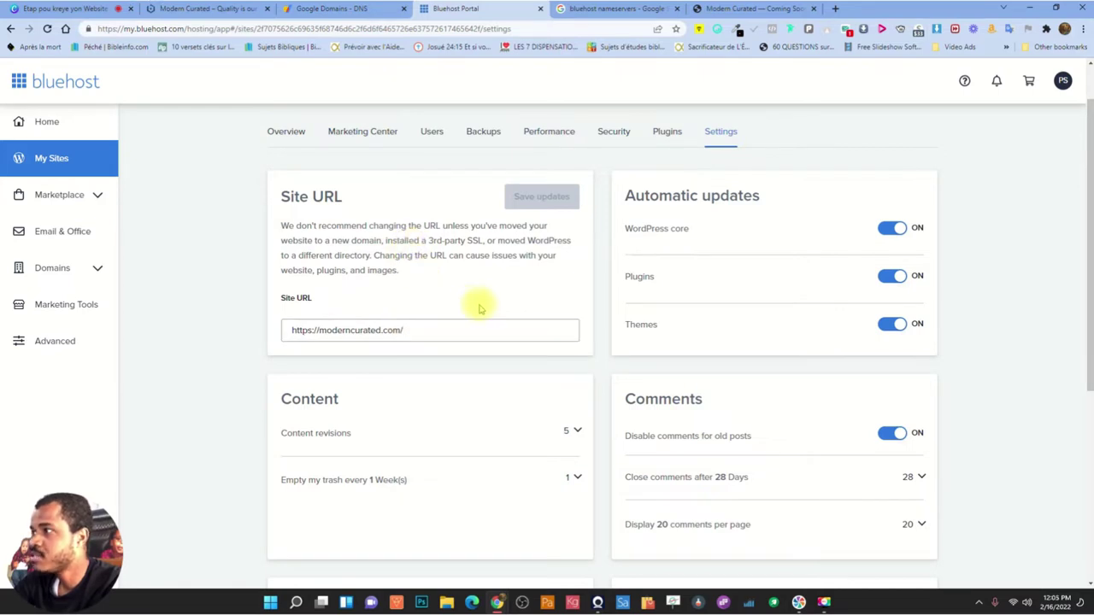
click(309, 329)
text(s)
drag(293, 331, 427, 330)
click(420, 257)
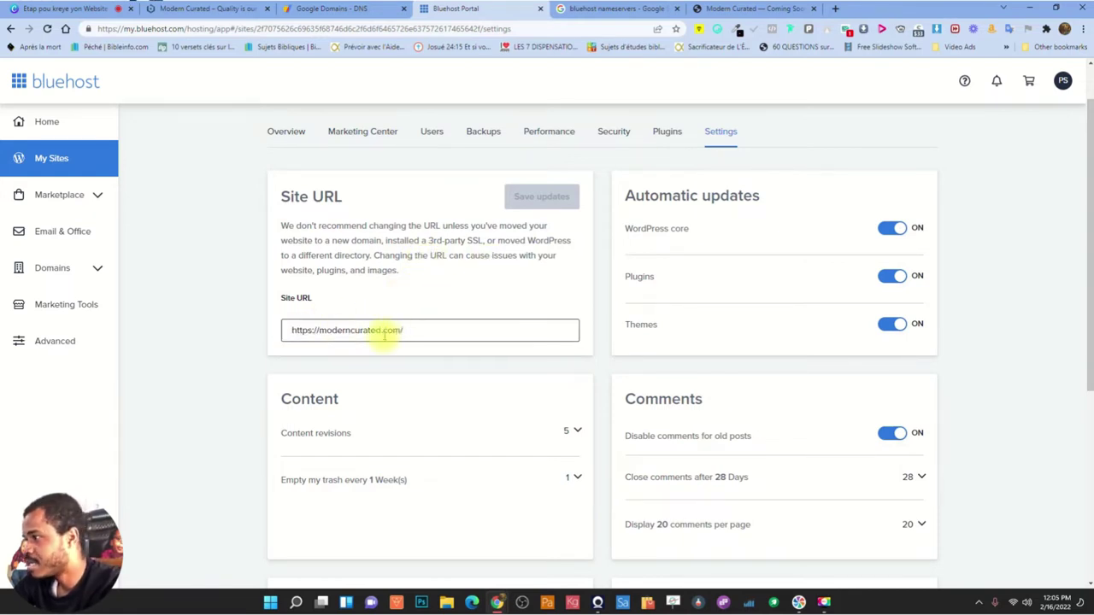
scroll(384, 336, down, 2)
scroll(367, 354, down, 2)
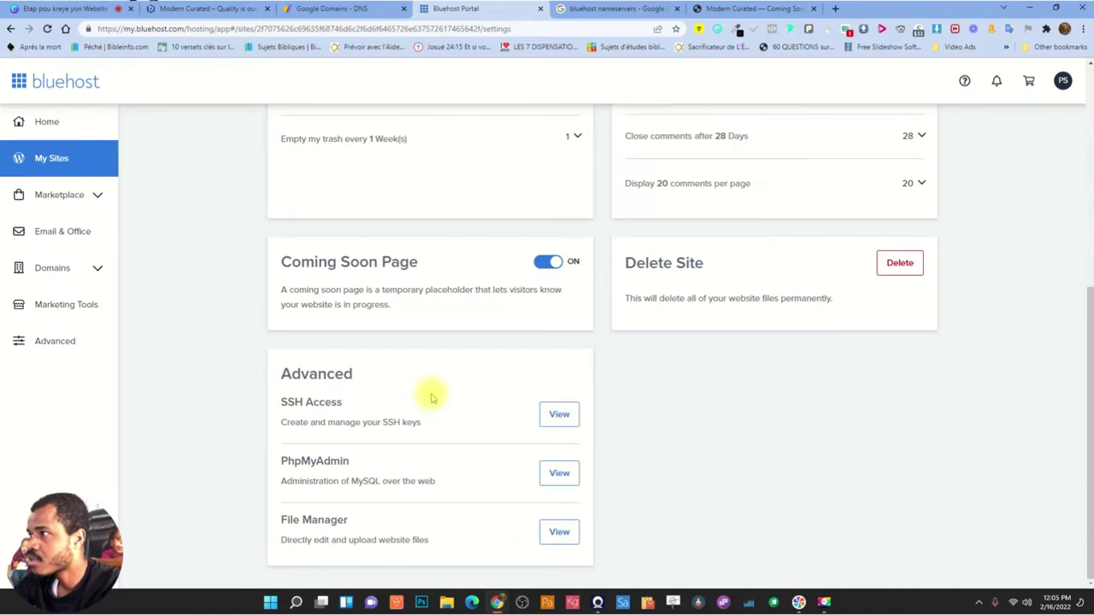
scroll(432, 398, up, 4)
click(334, 333)
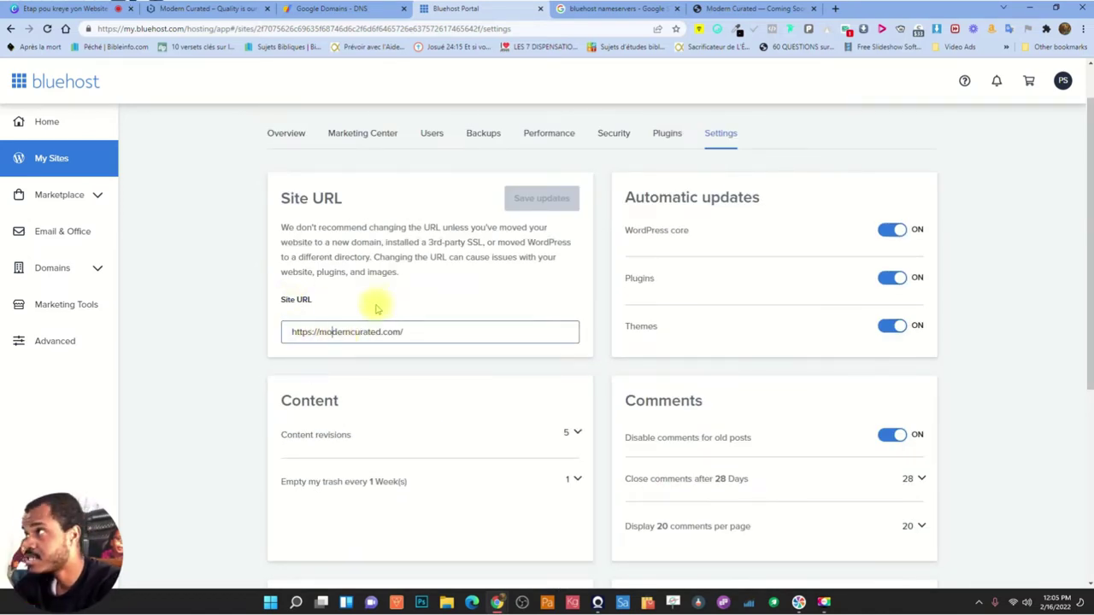
drag(296, 333, 303, 333)
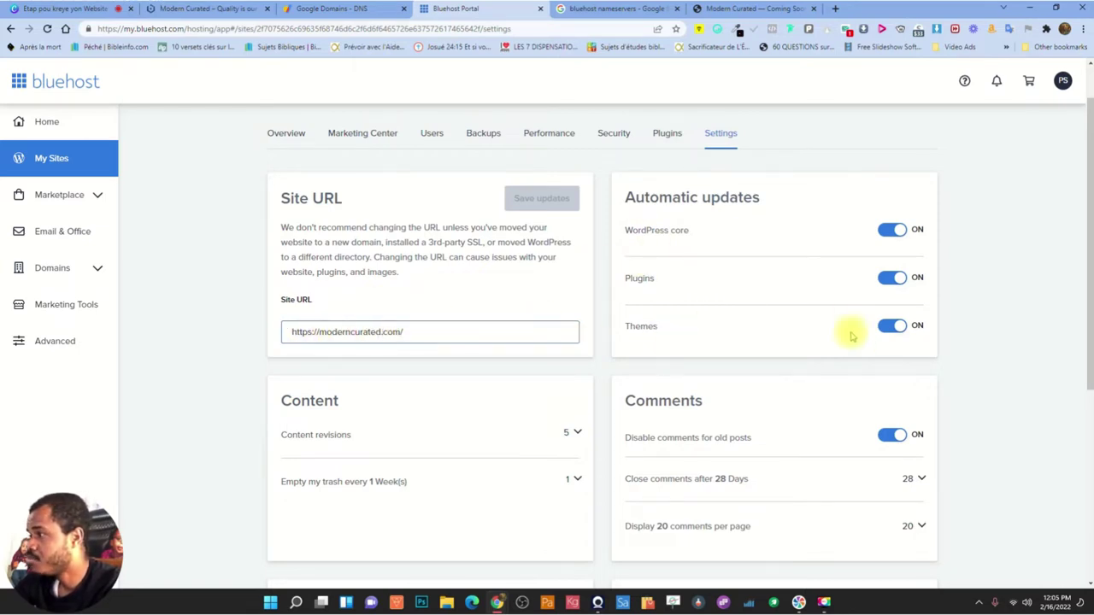
scroll(790, 369, down, 1)
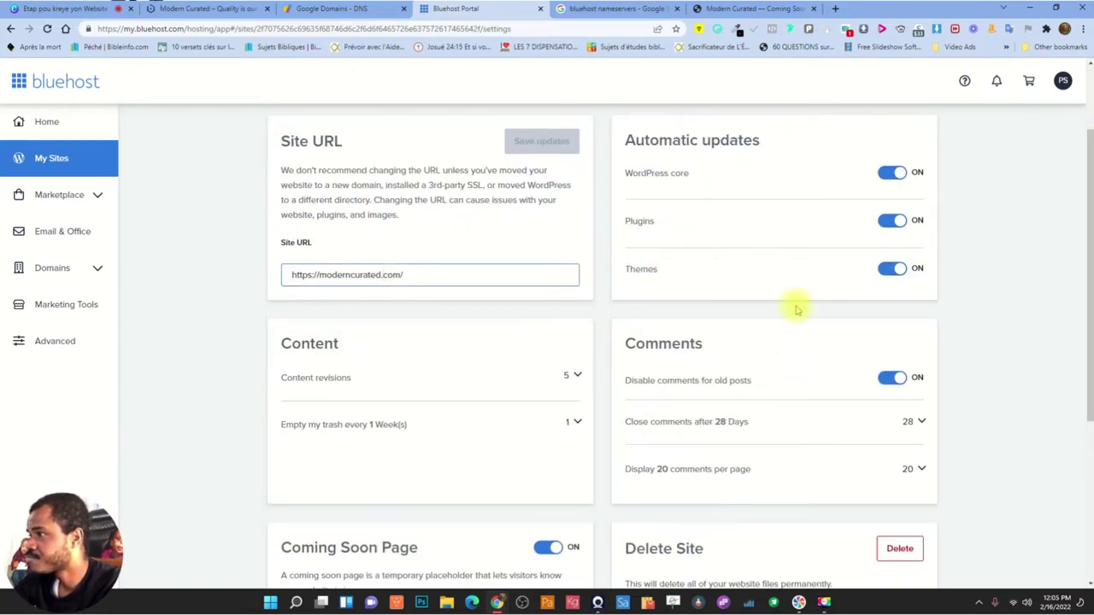
scroll(693, 248, down, 1)
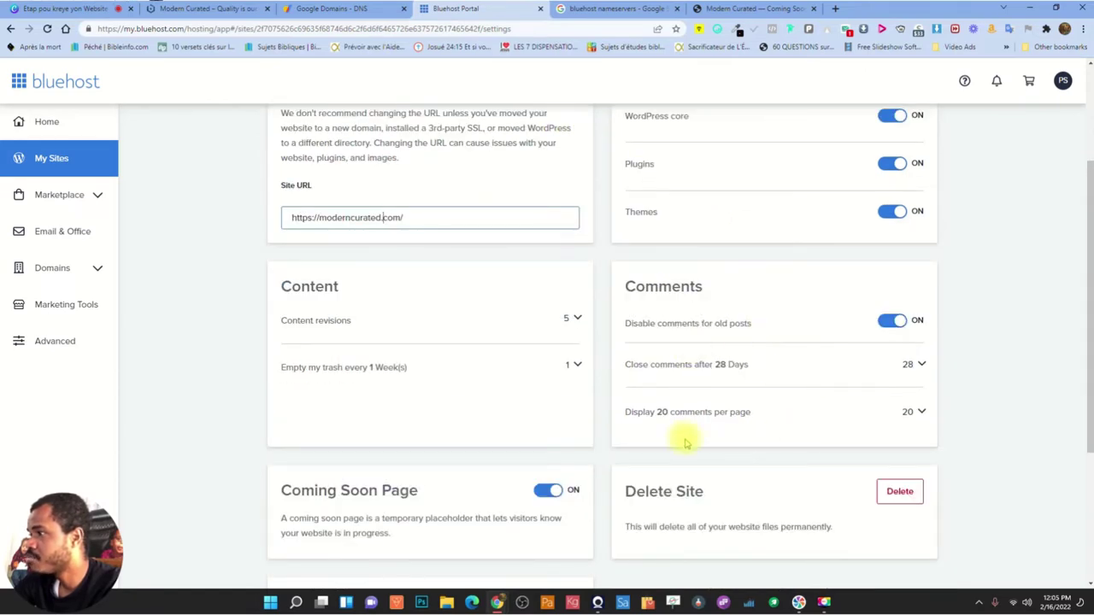
Look at the Delete Site option and the Advanced tools in the Modern Curated settings
scroll(817, 333, down, 3)
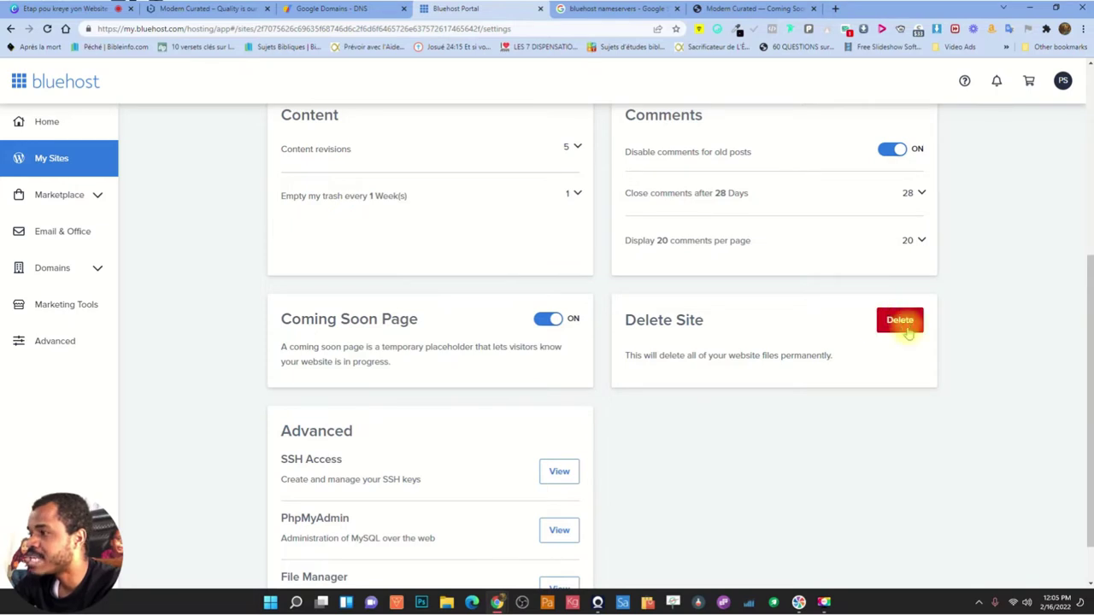
scroll(504, 389, down, 1)
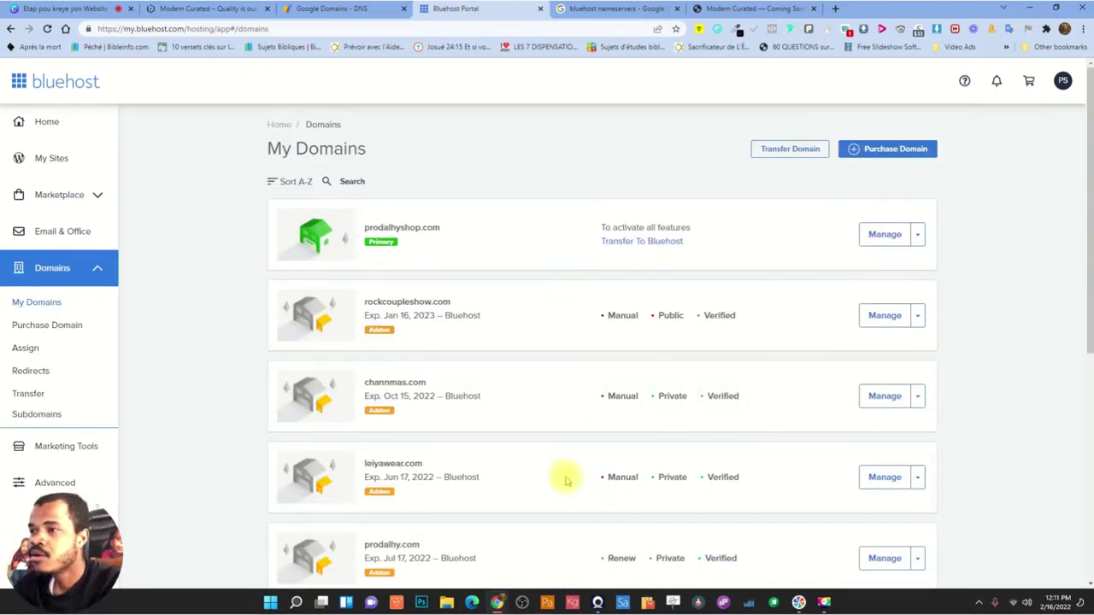
Go back to My Sites and open the settings of the Modern Curated site
click(58, 163)
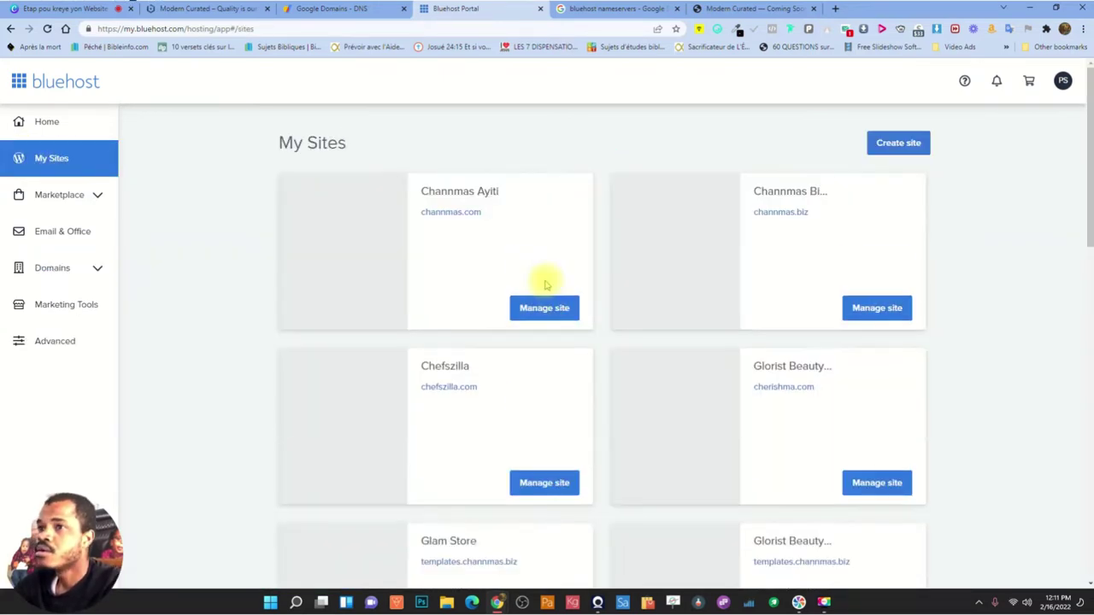
scroll(689, 301, down, 2)
scroll(683, 325, down, 3)
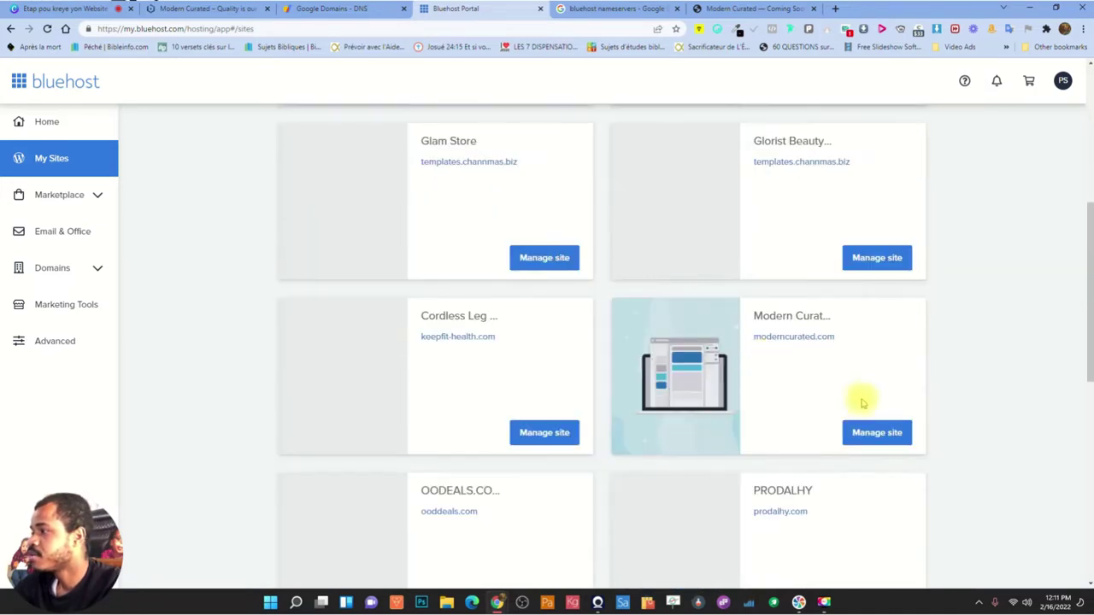
click(868, 433)
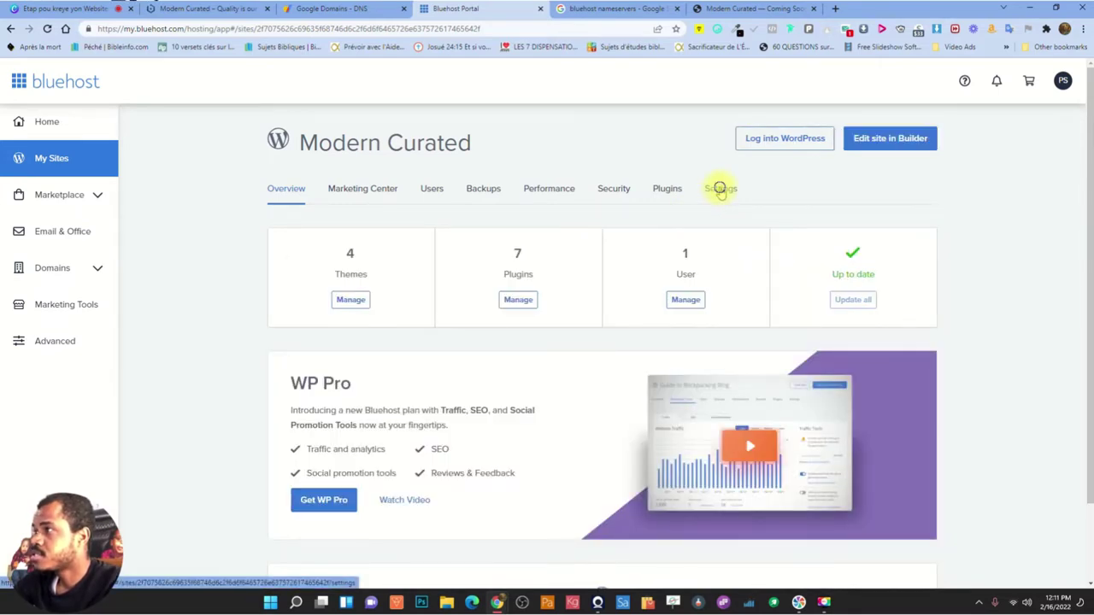
click(721, 189)
Check that the Site URL uses the https address and look over the settings below it
click(292, 386)
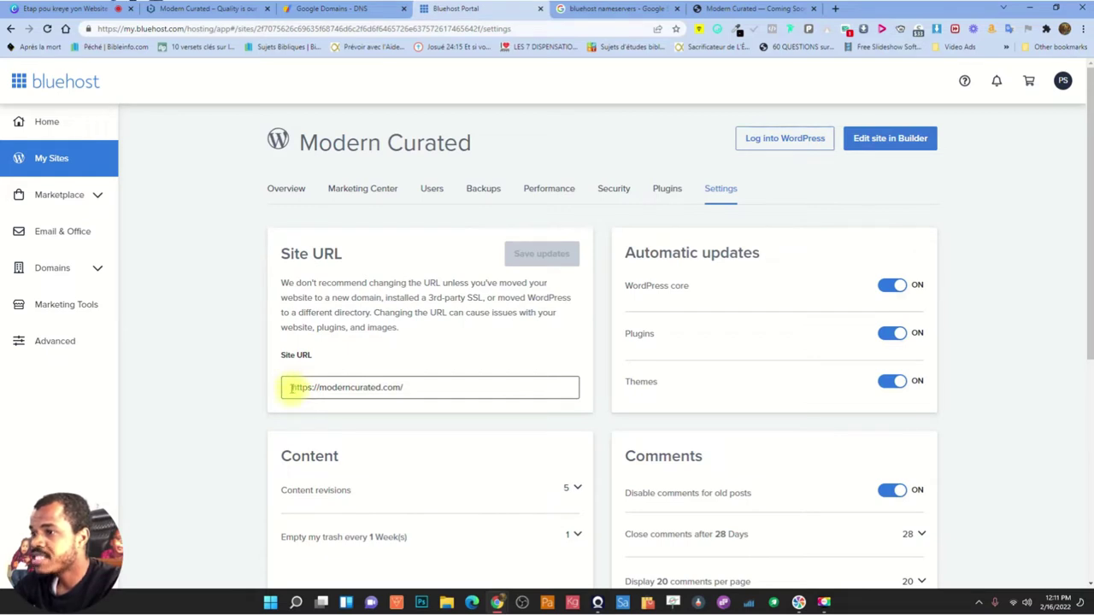
click(325, 388)
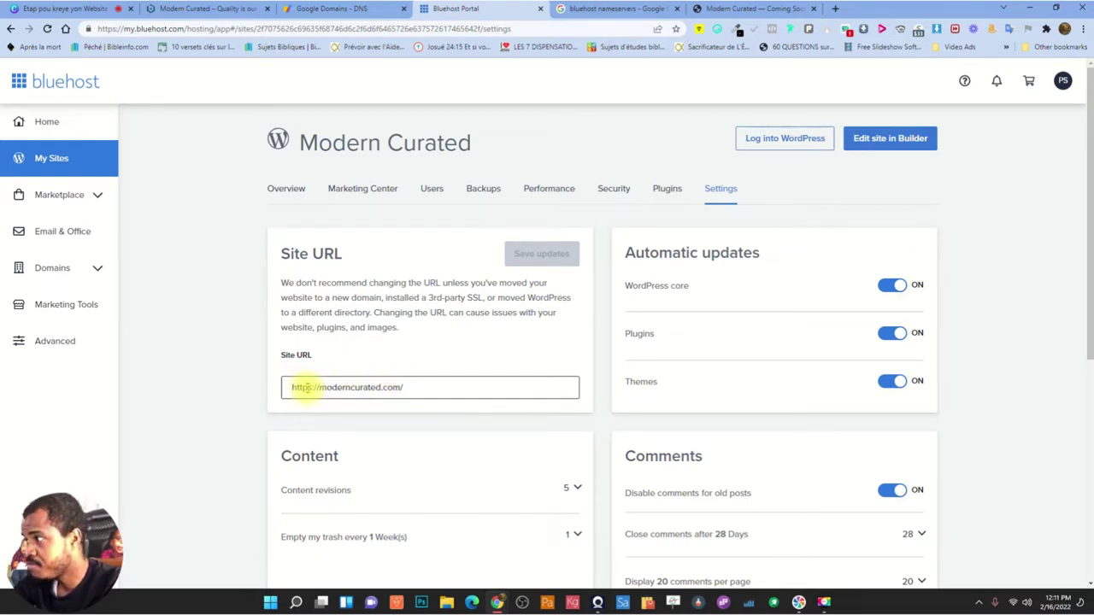
scroll(305, 388, down, 1)
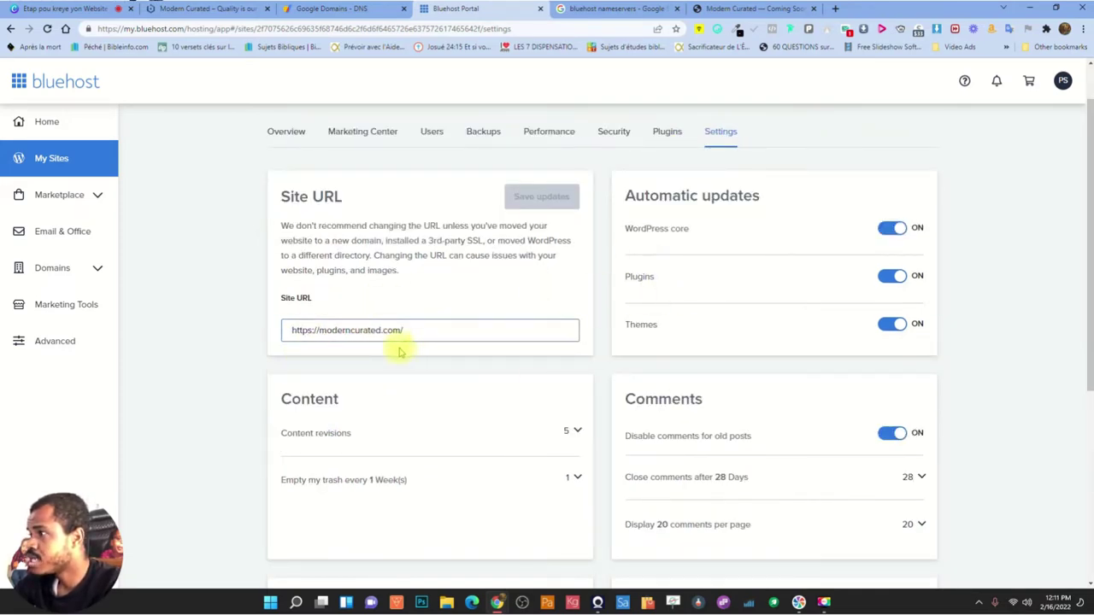
scroll(436, 342, down, 3)
scroll(416, 330, up, 3)
scroll(424, 322, up, 1)
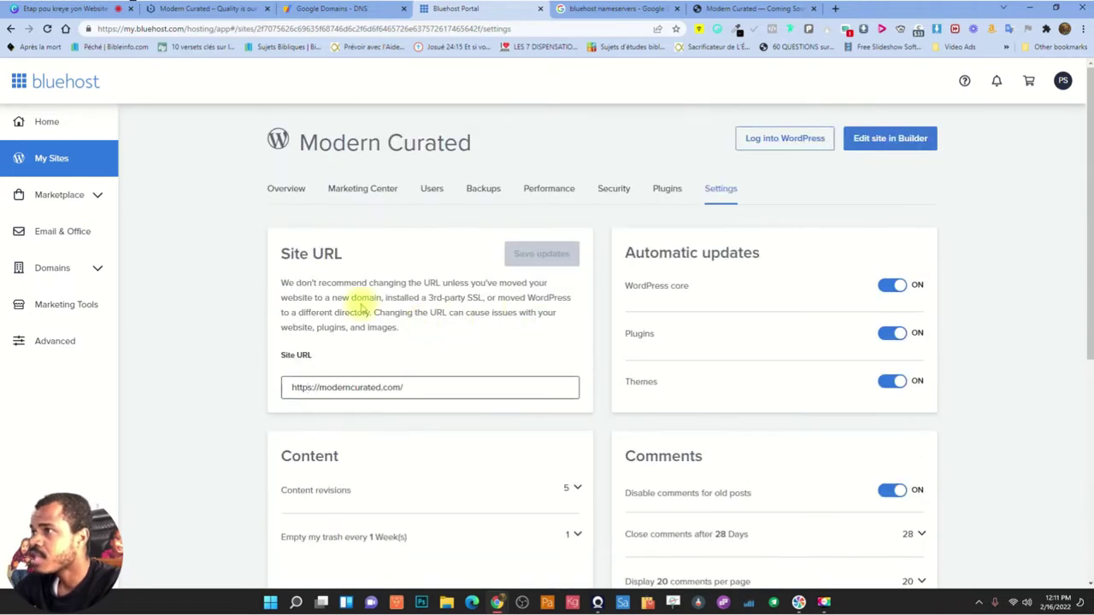
Set the site's performance cache level to Ecommerce and look at the options for clearing the cache
click(547, 188)
scroll(498, 263, down, 3)
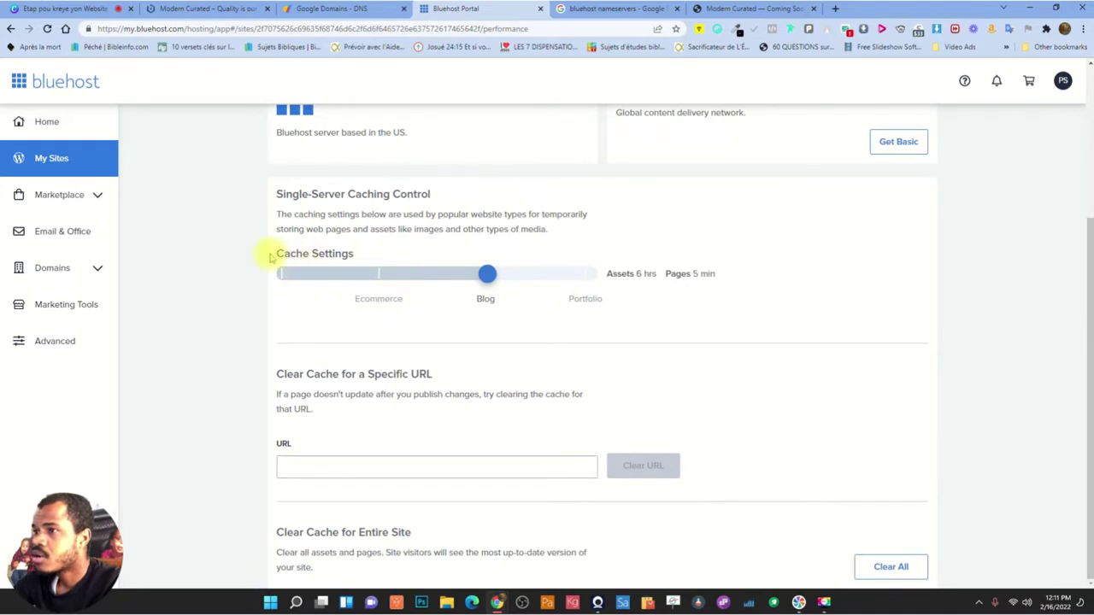
drag(487, 273, 386, 276)
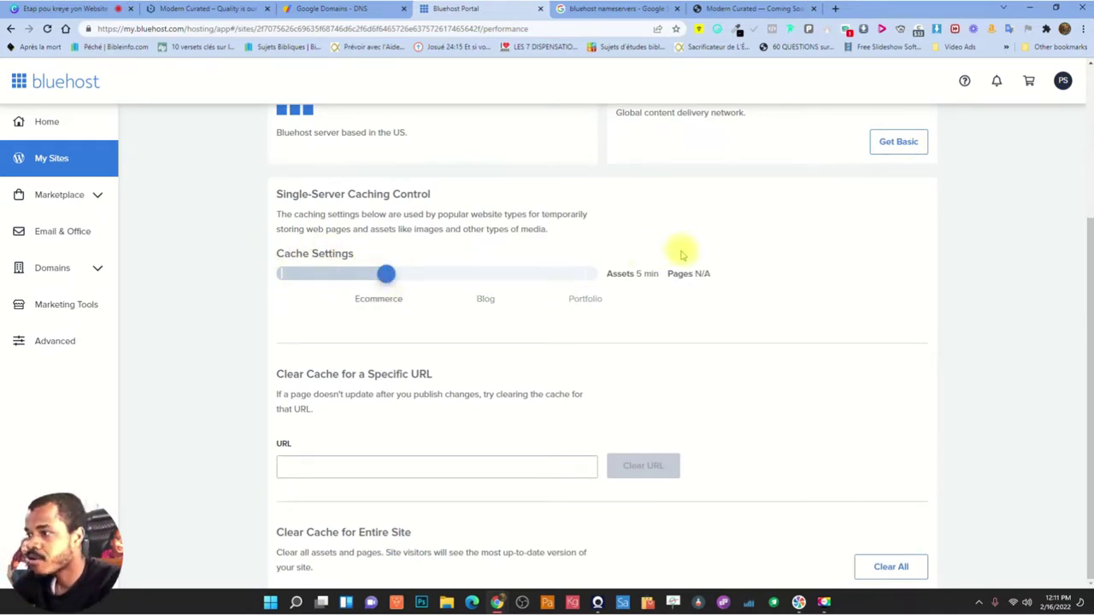
click(427, 471)
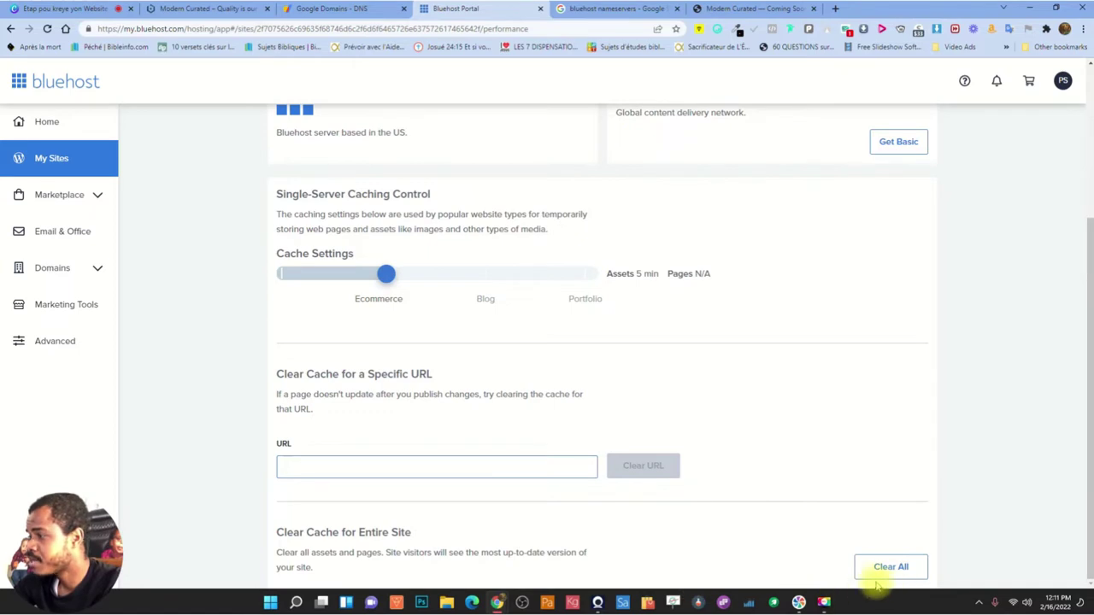
Check the Let's Encrypt SSL certificate and Enforce HTTPS settings in the site's security options
scroll(598, 358, up, 5)
click(617, 190)
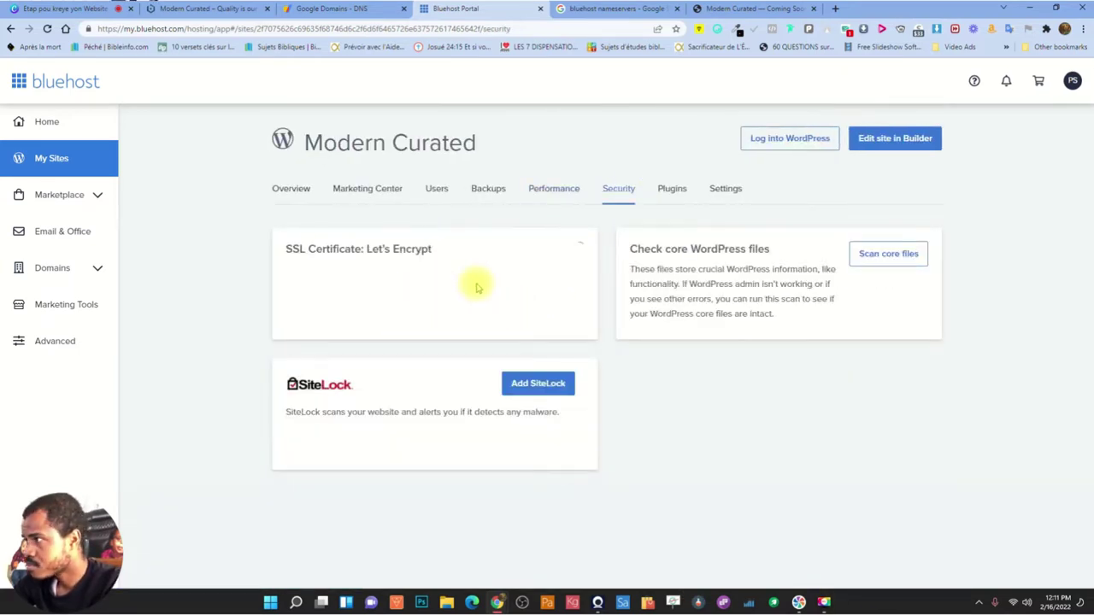
drag(286, 248, 552, 246)
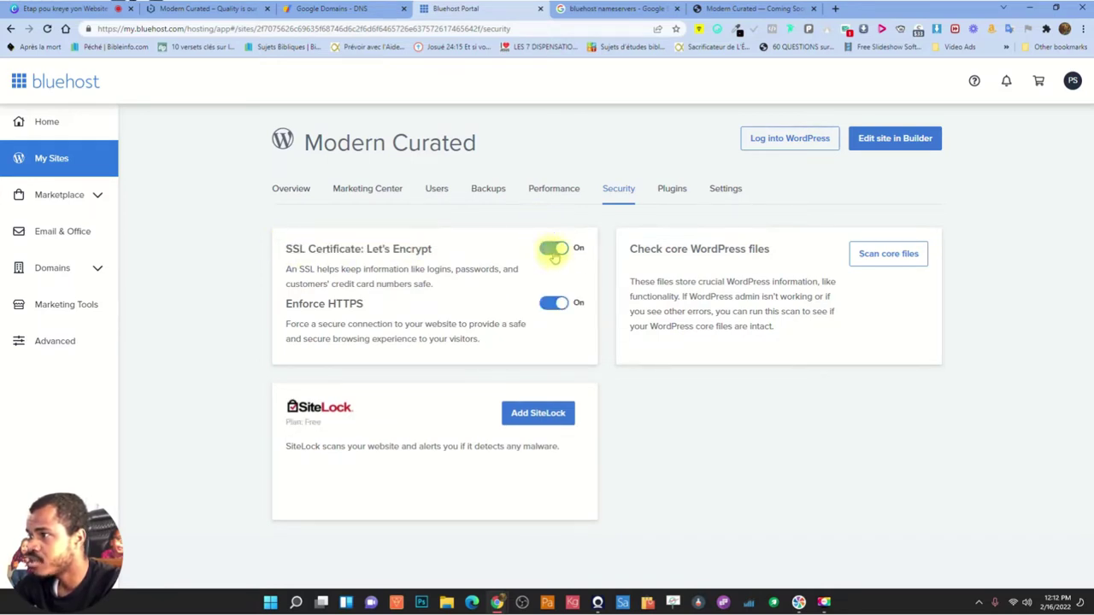
drag(288, 303, 353, 305)
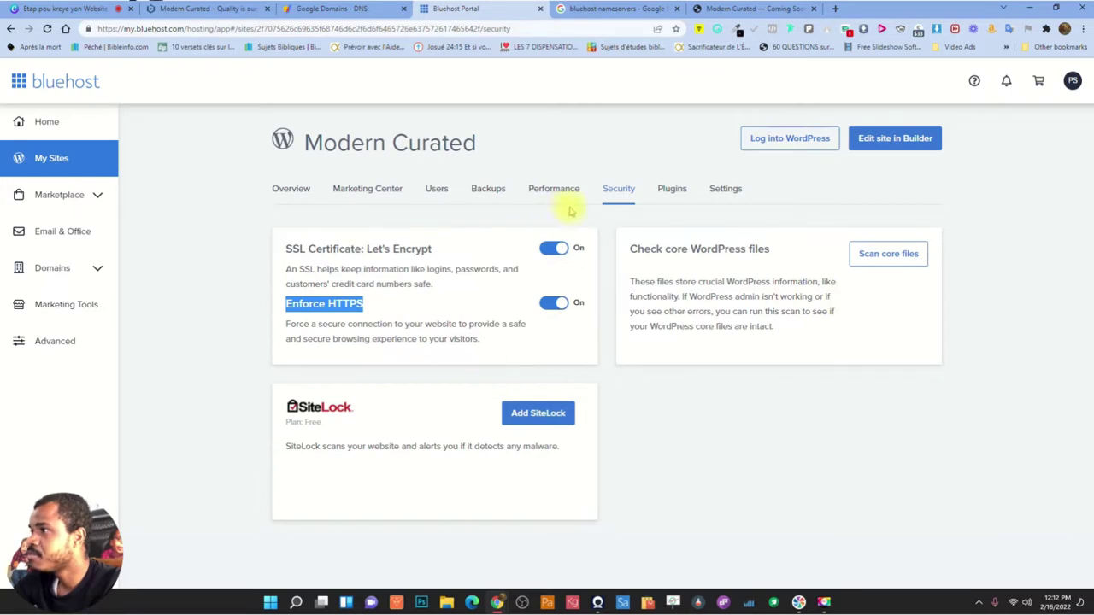
Launch the site in the website builder, reload moderncurated.com in its own tab and check its connection security
click(897, 140)
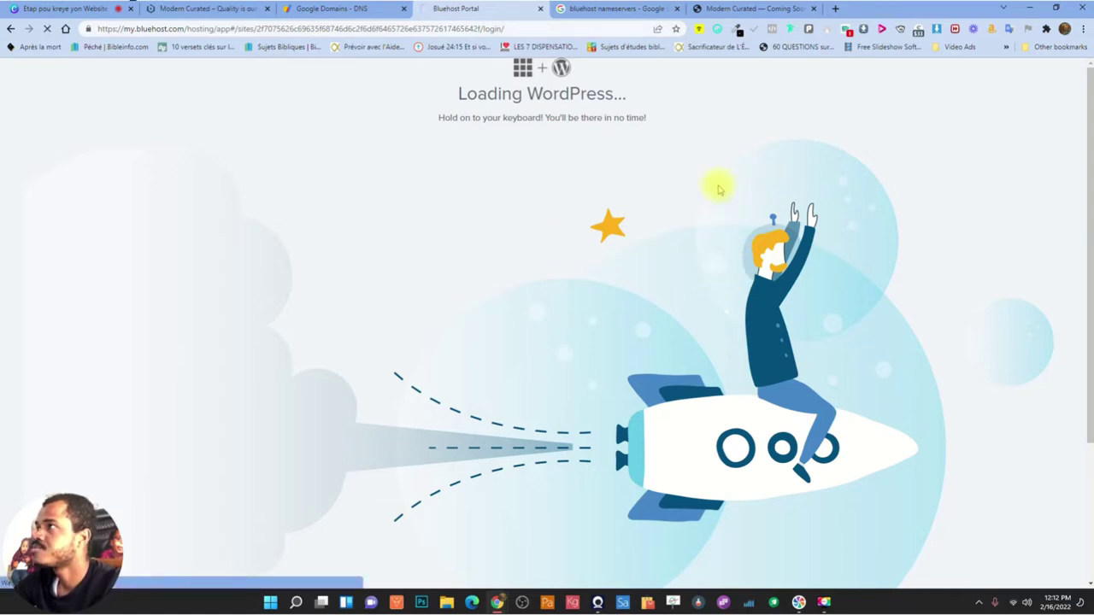
click(763, 10)
click(47, 29)
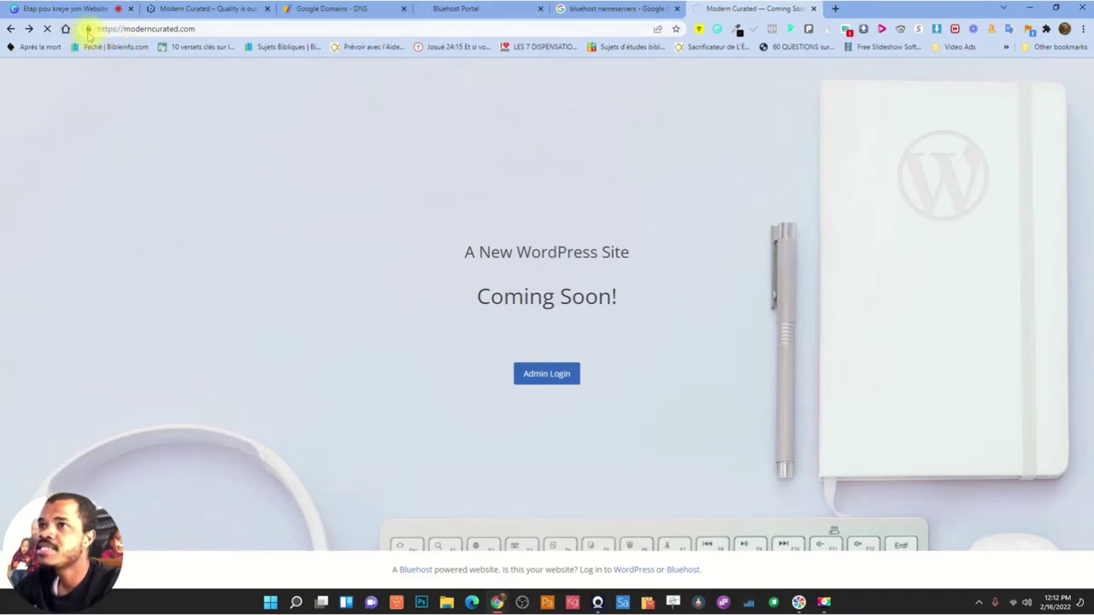
click(87, 29)
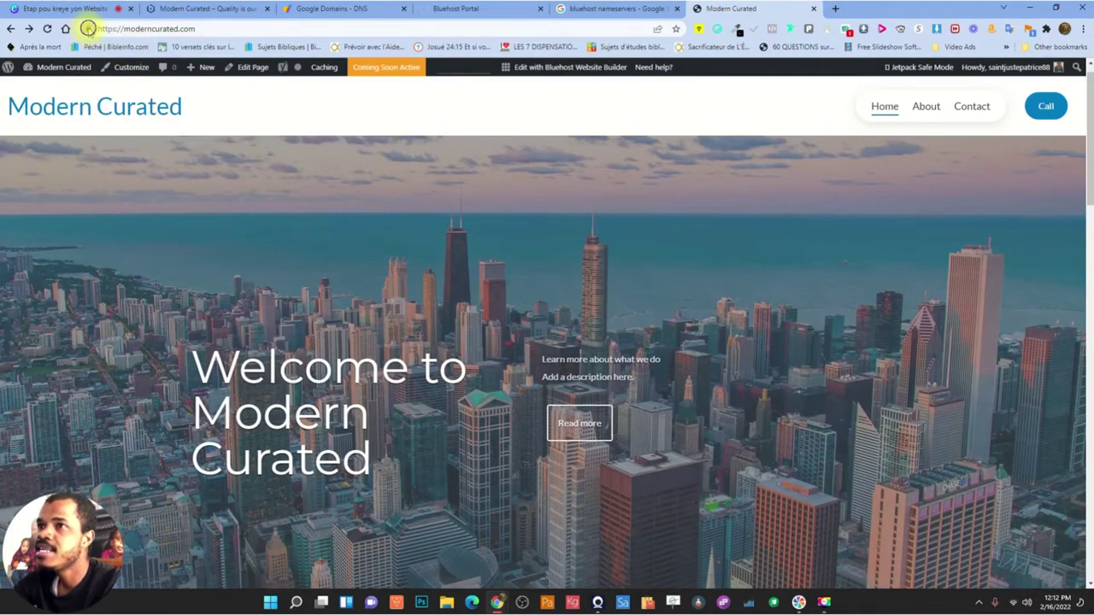
click(87, 29)
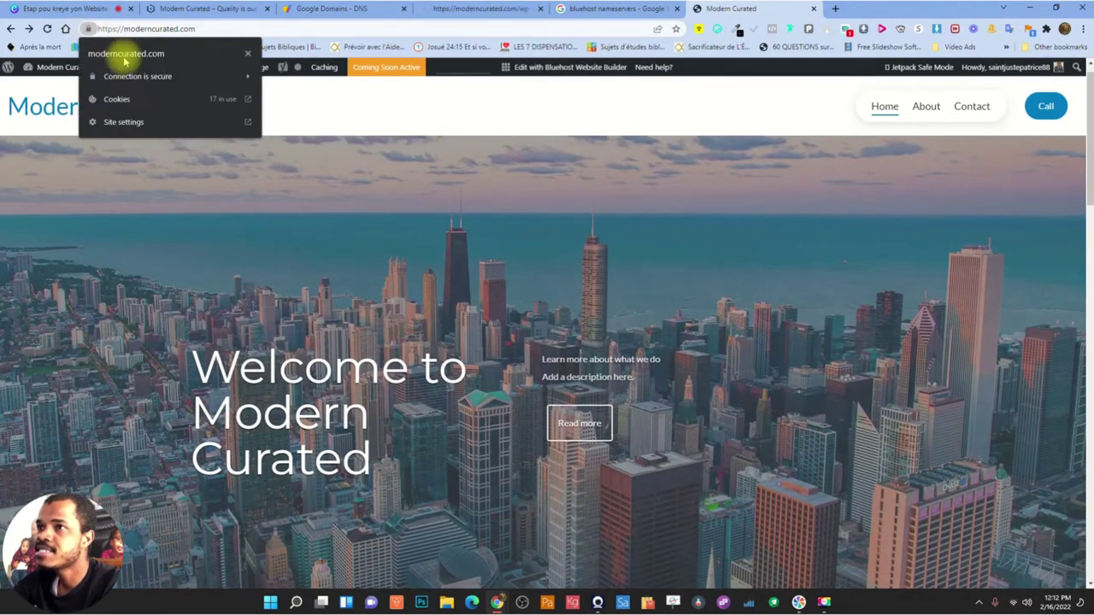
click(479, 195)
Browse the sections of the Modern Curated home page and open the About page
scroll(598, 273, down, 6)
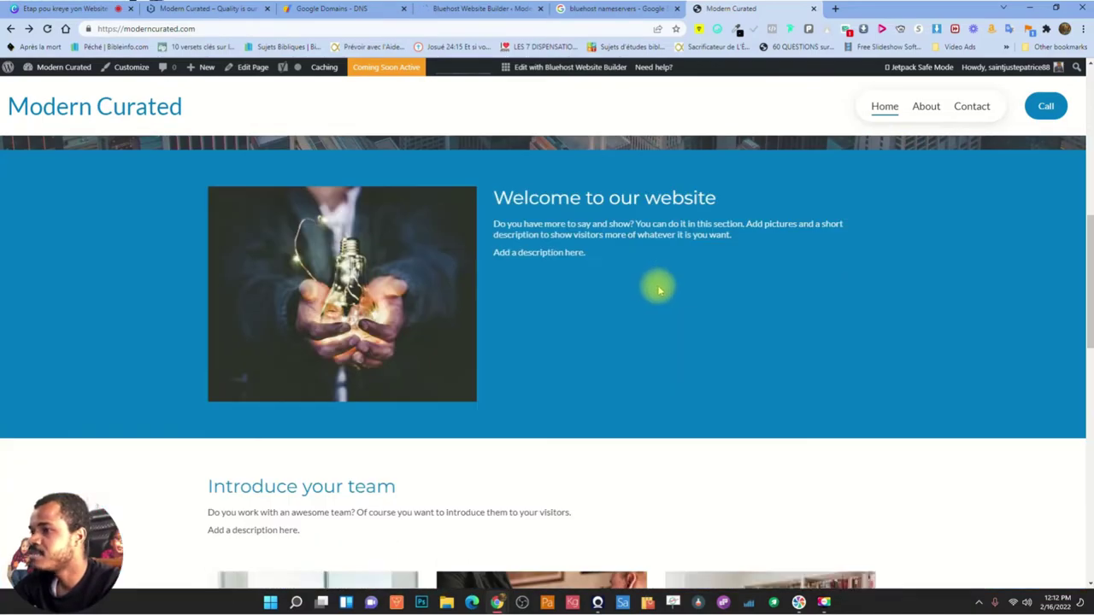
scroll(658, 290, down, 10)
scroll(337, 362, up, 5)
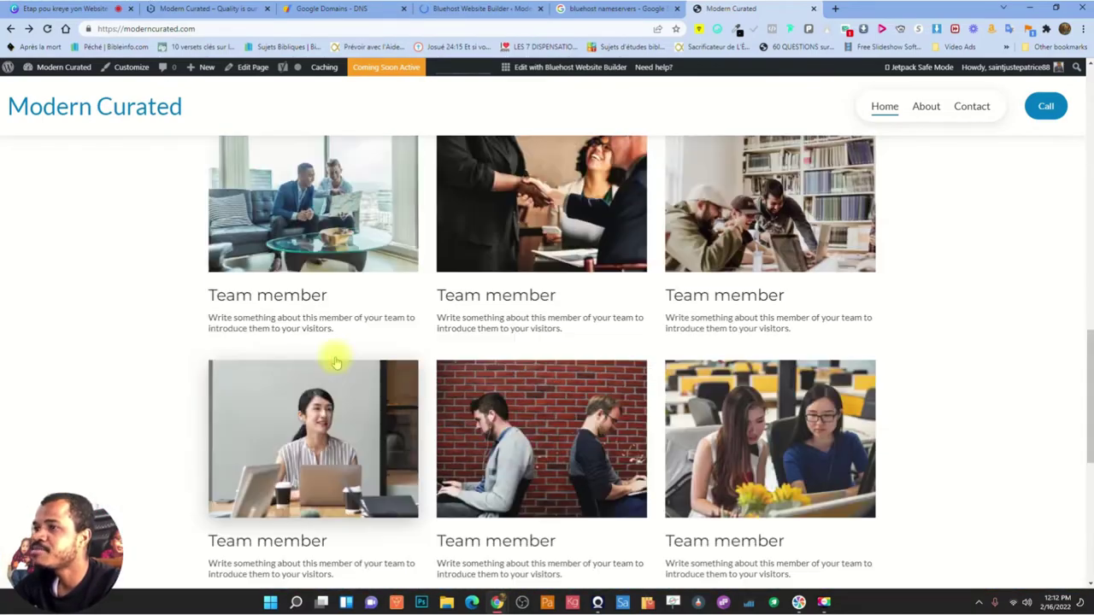
scroll(336, 362, up, 15)
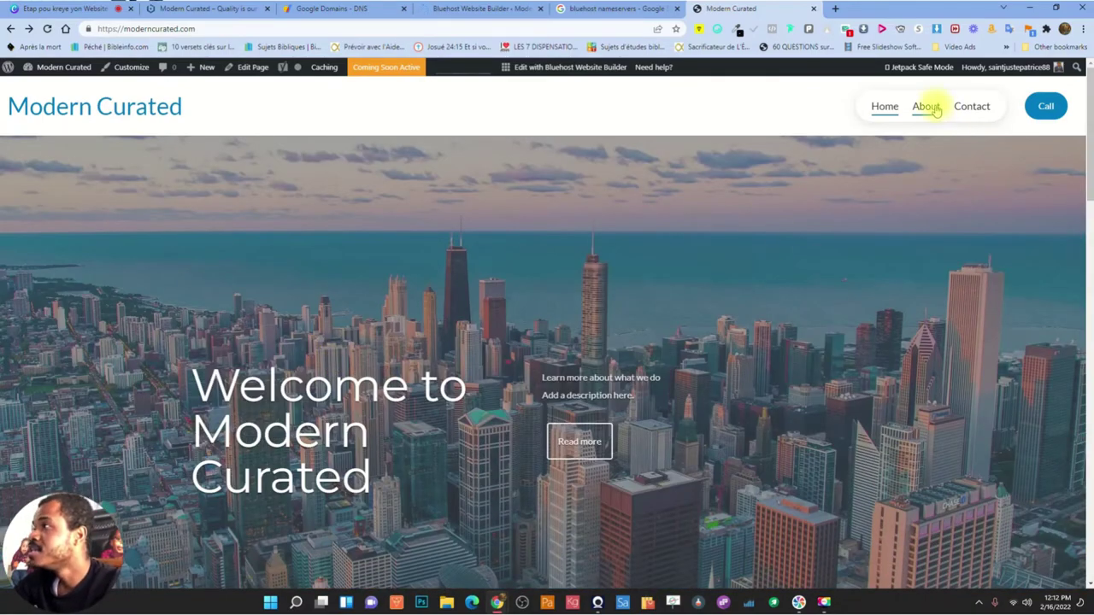
click(923, 108)
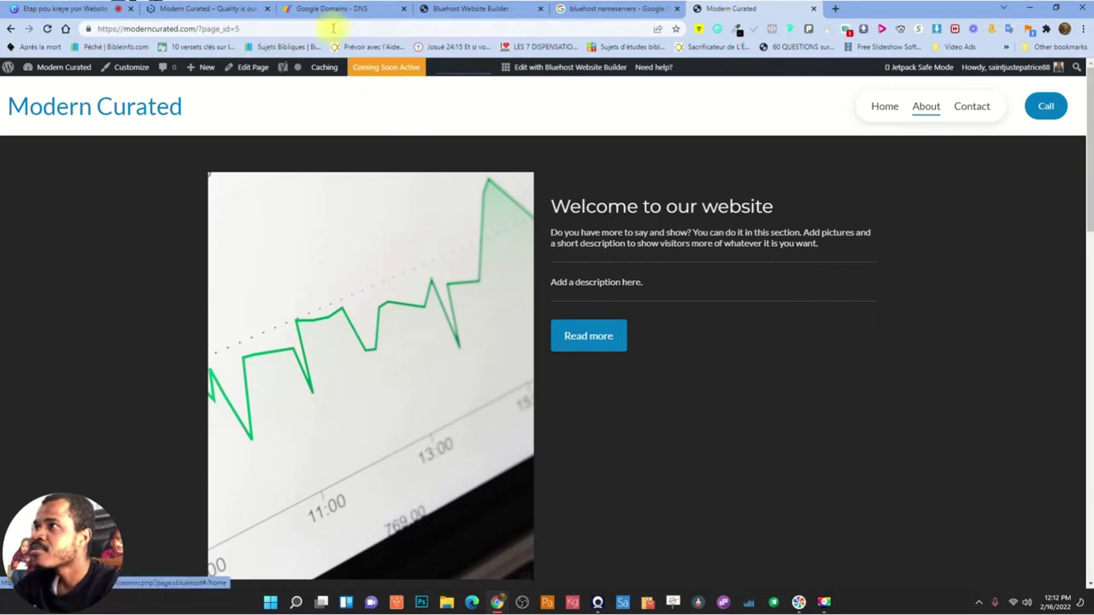
Return to the Bluehost Website Builder and exit it to the site's WordPress dashboard
click(479, 9)
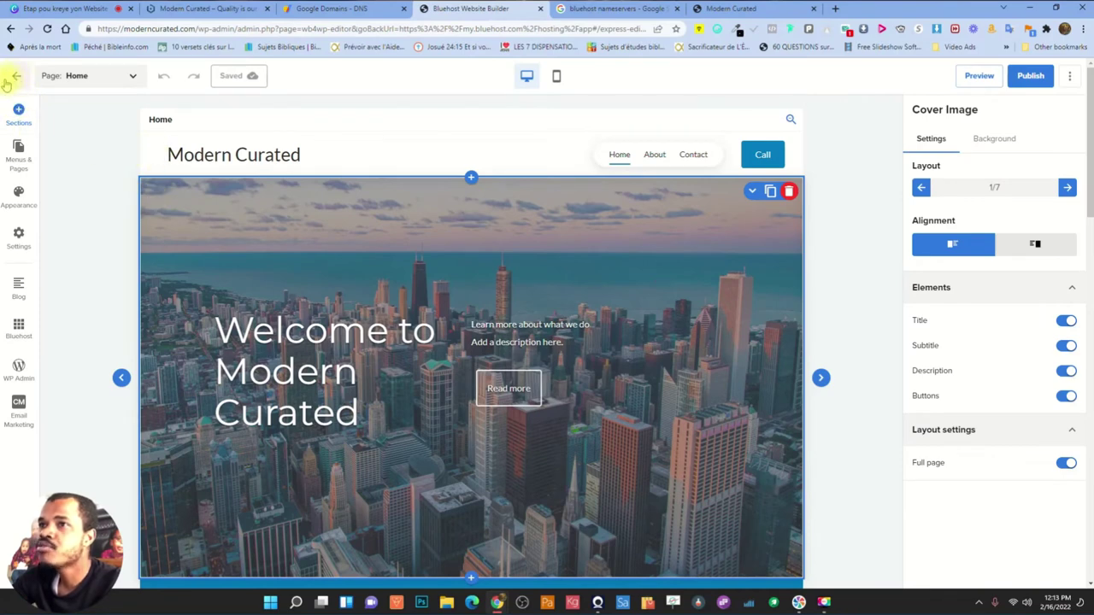
click(13, 78)
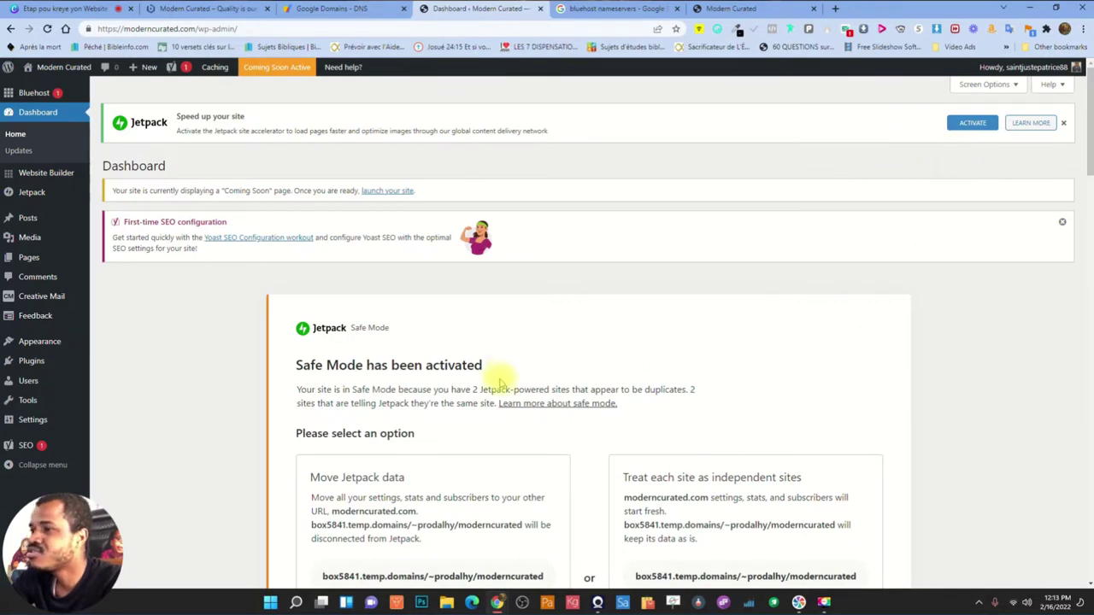
Look over the WordPress dashboard's Jetpack notice, welcome area and widgets, as well as the admin menu entries
scroll(630, 367, down, 8)
scroll(645, 397, down, 7)
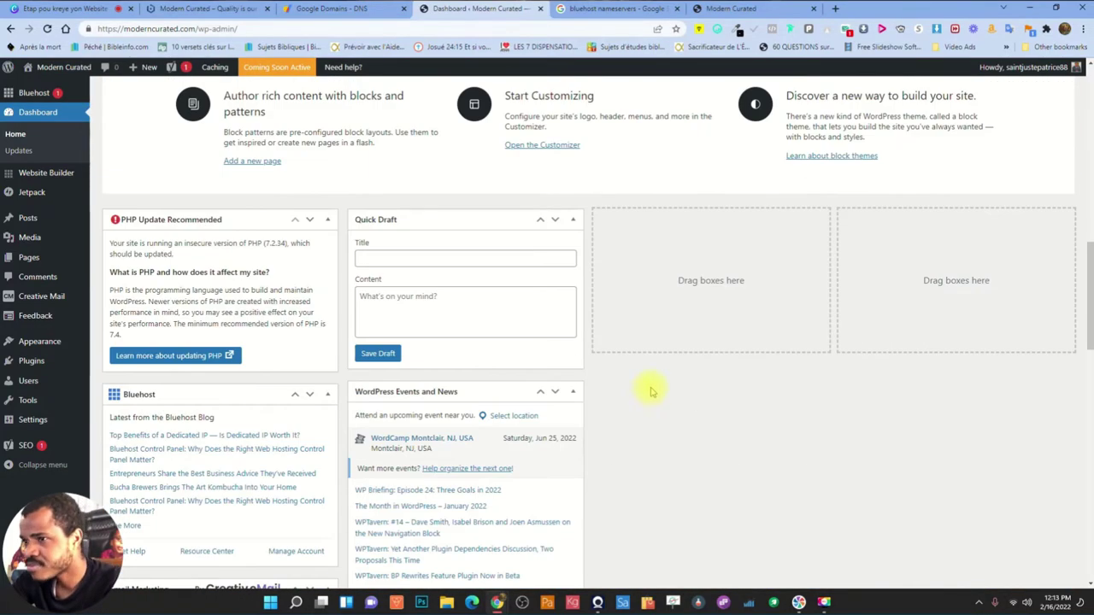
scroll(615, 451, up, 4)
scroll(415, 435, down, 7)
scroll(649, 415, down, 5)
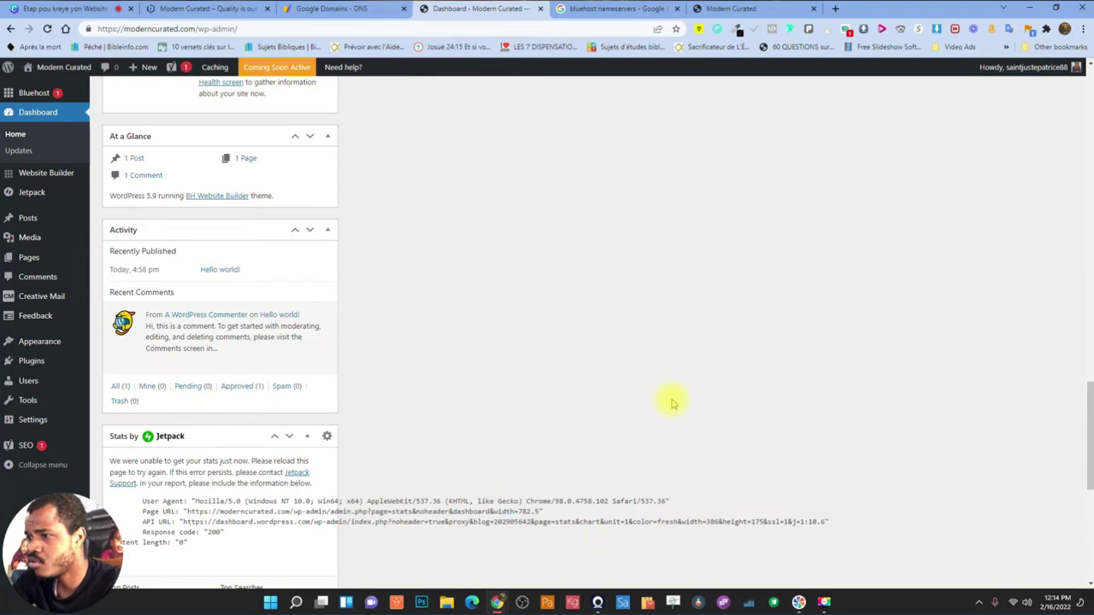
scroll(696, 407, down, 2)
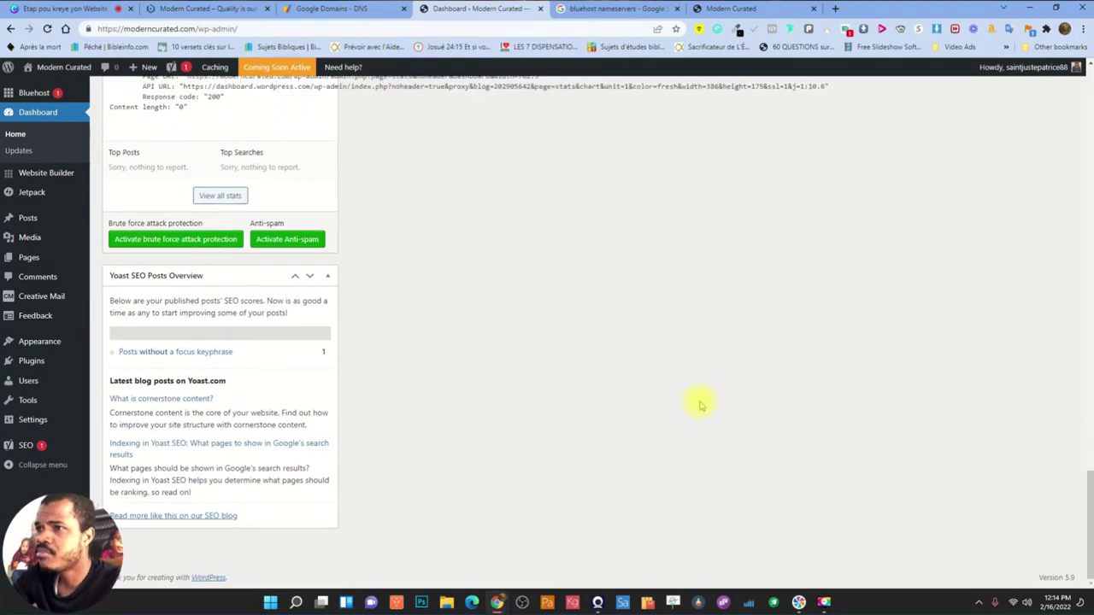
scroll(702, 404, up, 8)
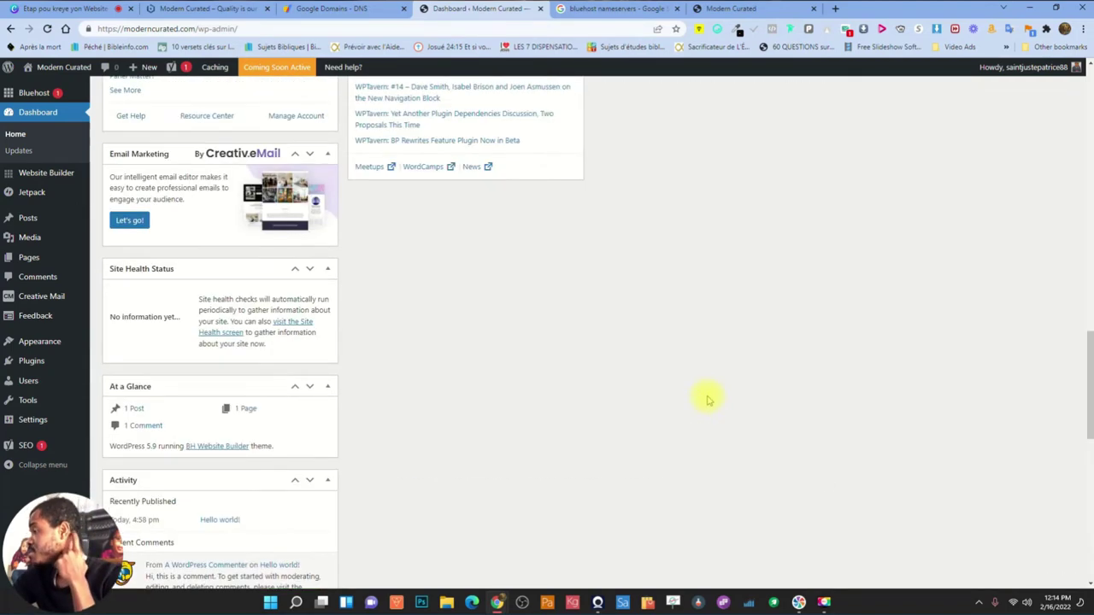
scroll(716, 378, up, 10)
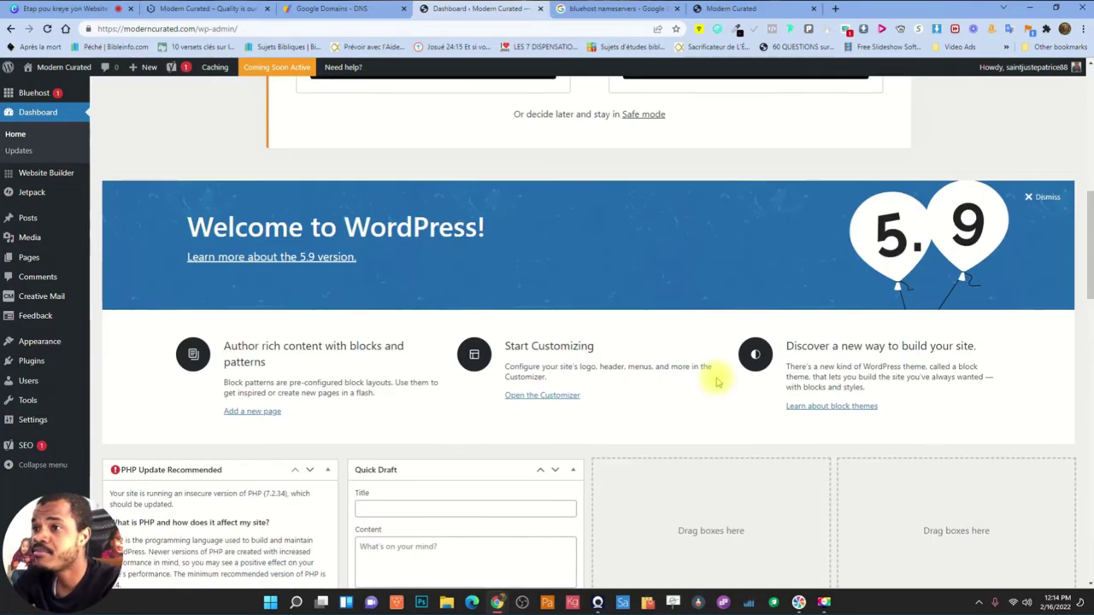
scroll(430, 432, down, 3)
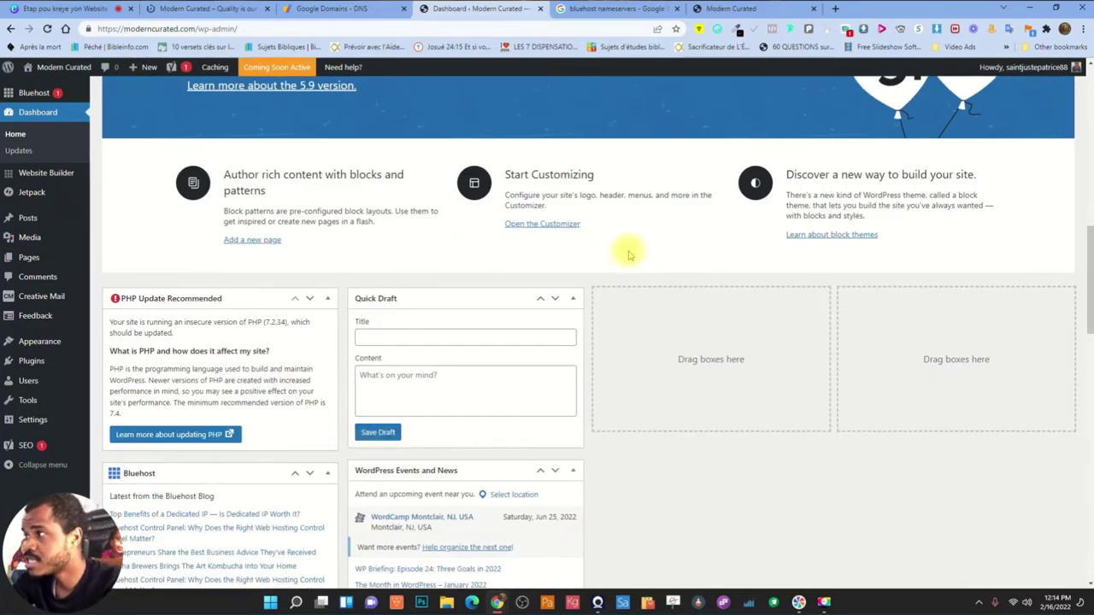
scroll(656, 303, up, 2)
scroll(337, 386, down, 3)
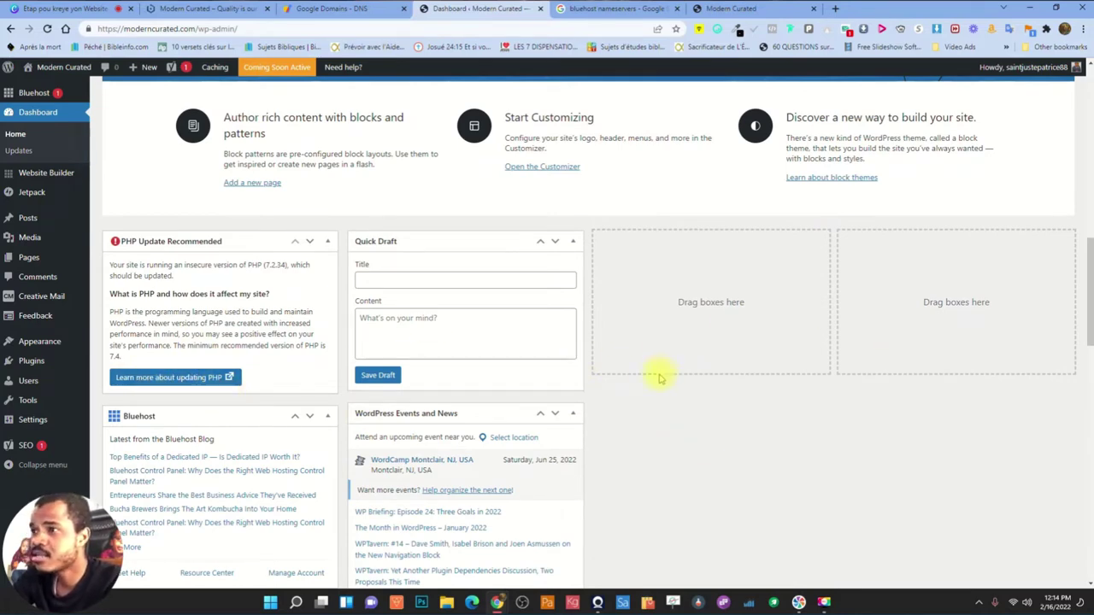
scroll(727, 313, up, 4)
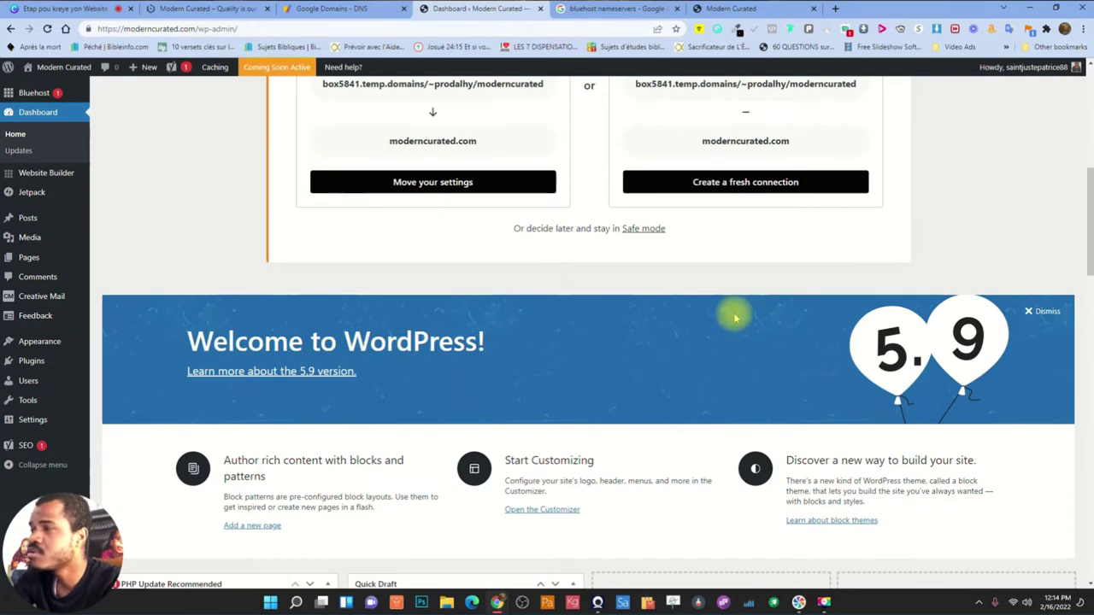
scroll(734, 318, up, 6)
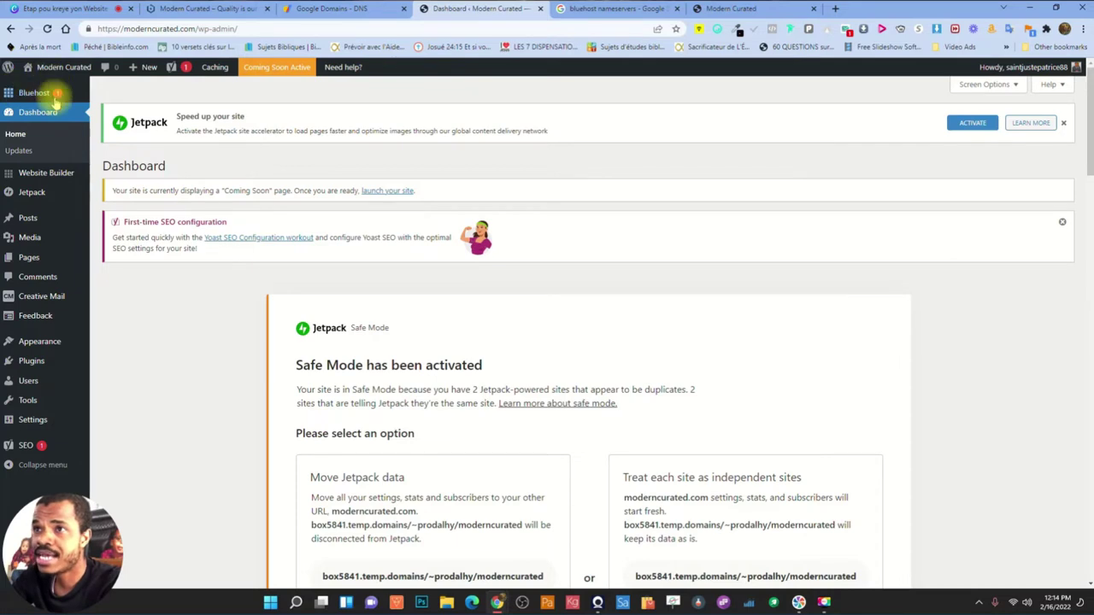
mouse_move(50, 205)
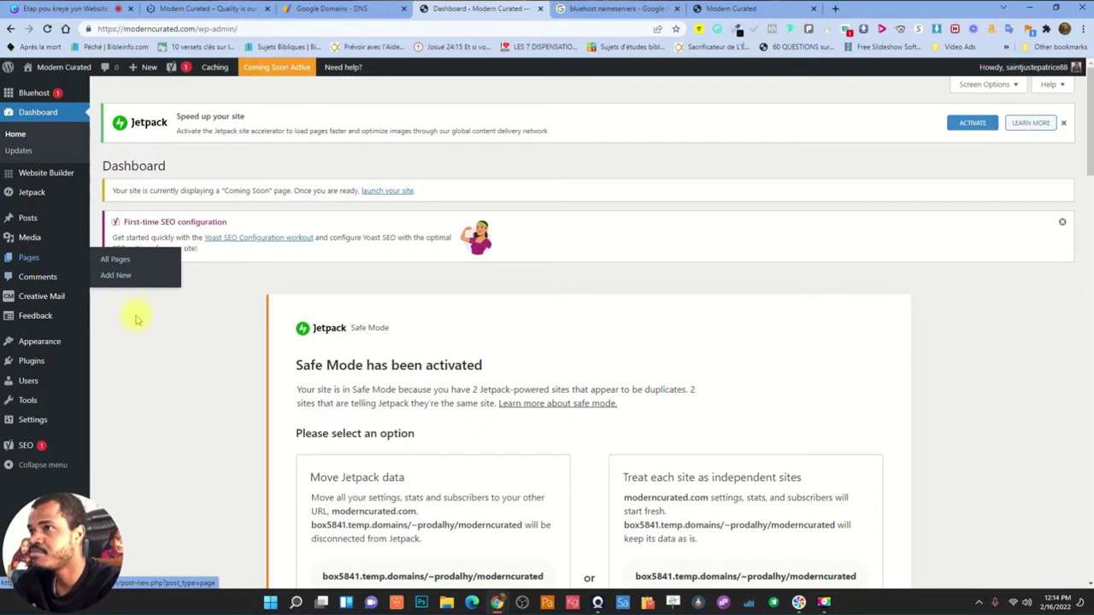
Switch to the live Modern Curated site and look through the About page's welcome and gallery sections
click(739, 11)
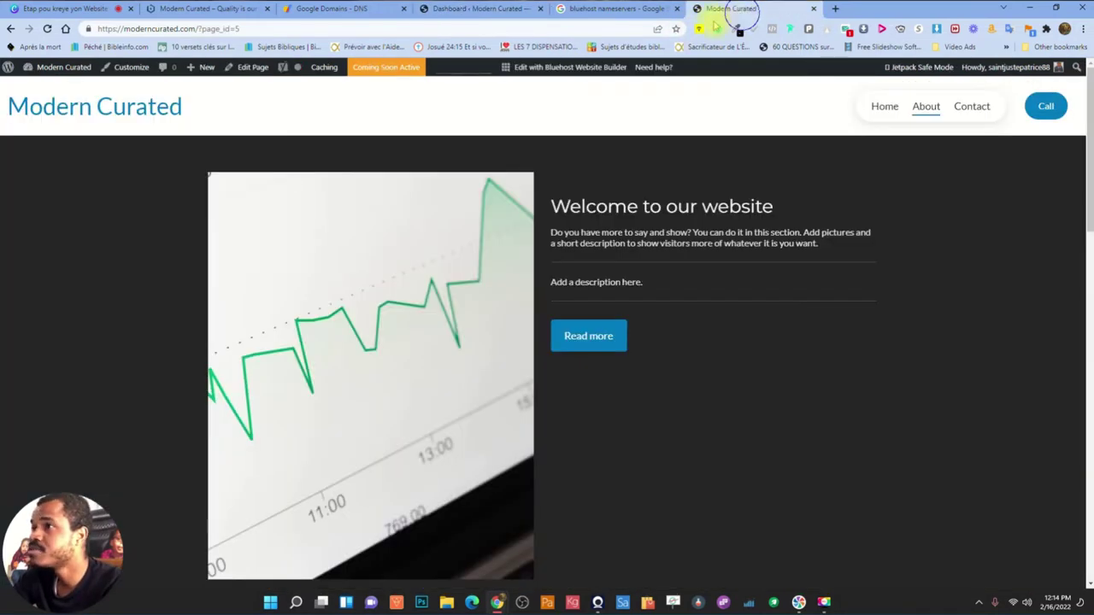
scroll(718, 224, down, 4)
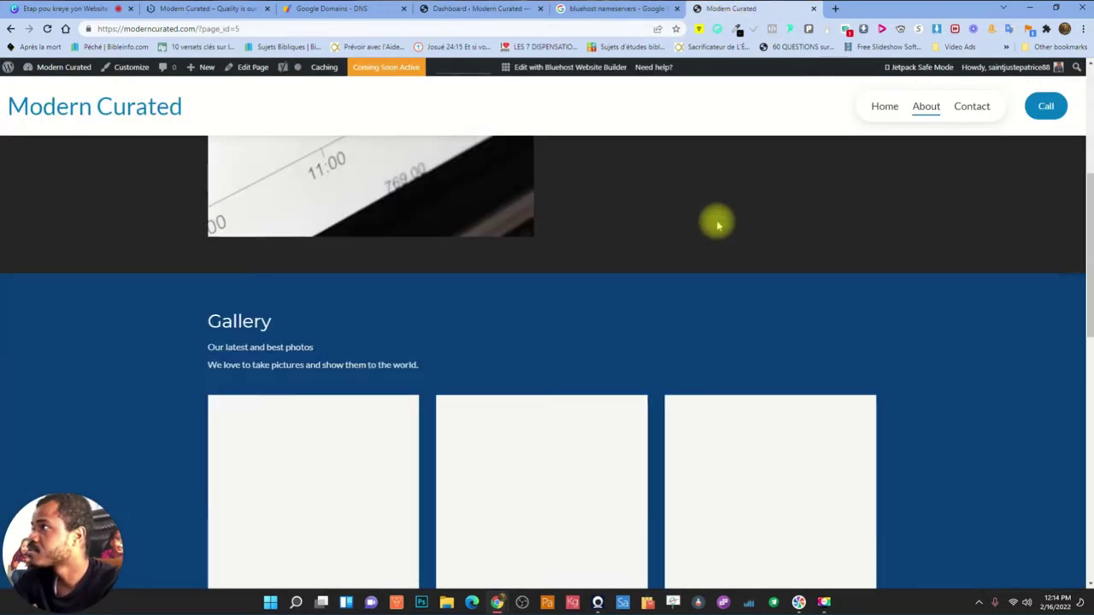
scroll(718, 225, down, 6)
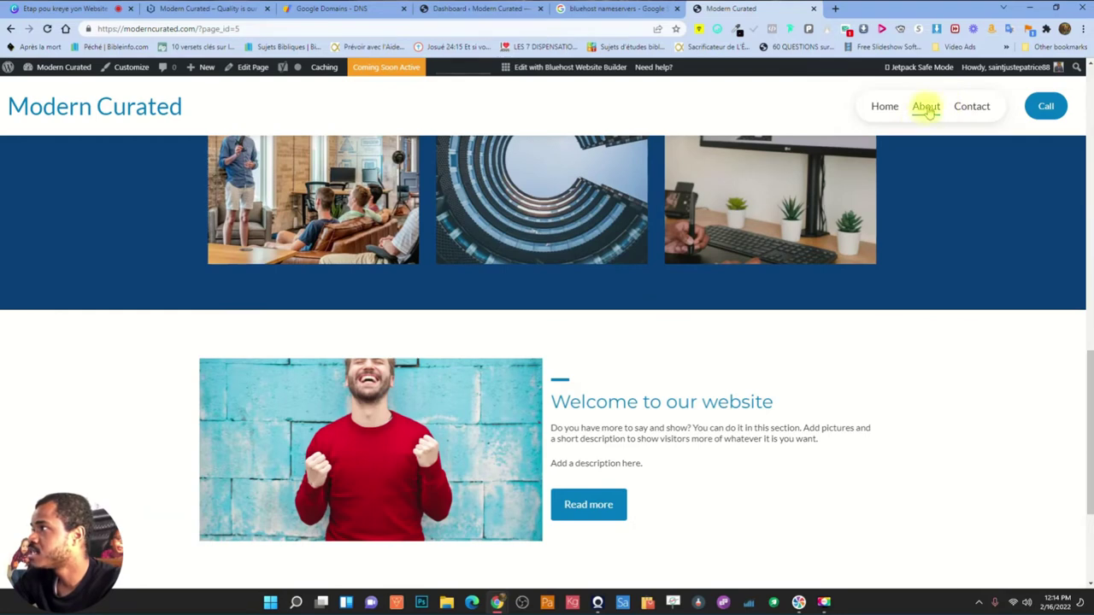
Return to the WordPress dashboard and hide all its screen elements, from PHP Update Recommended and Bluehost through to Welcome
click(466, 8)
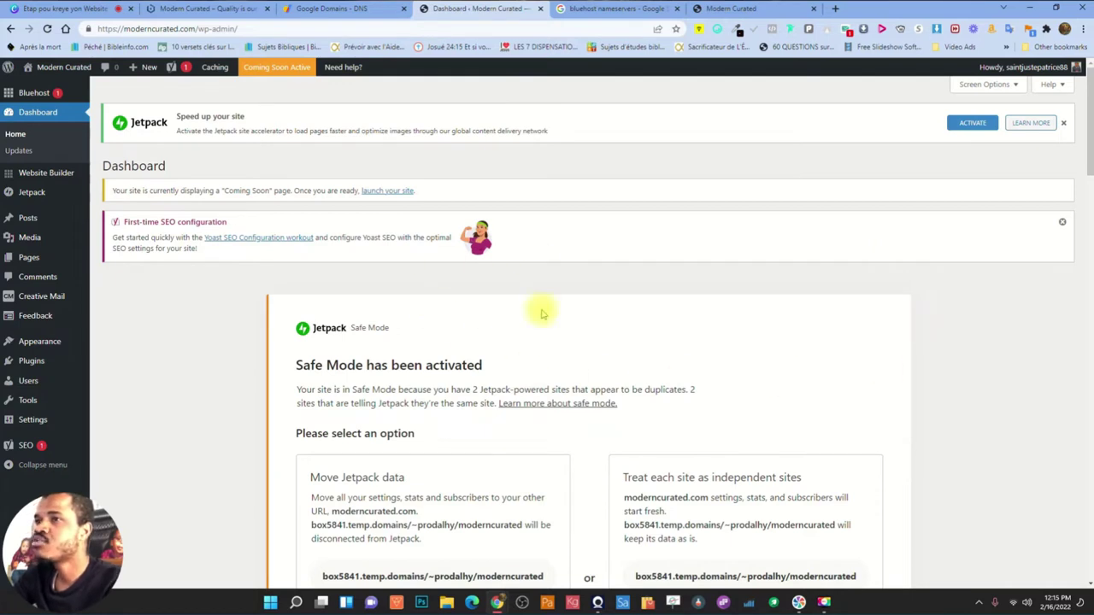
click(988, 84)
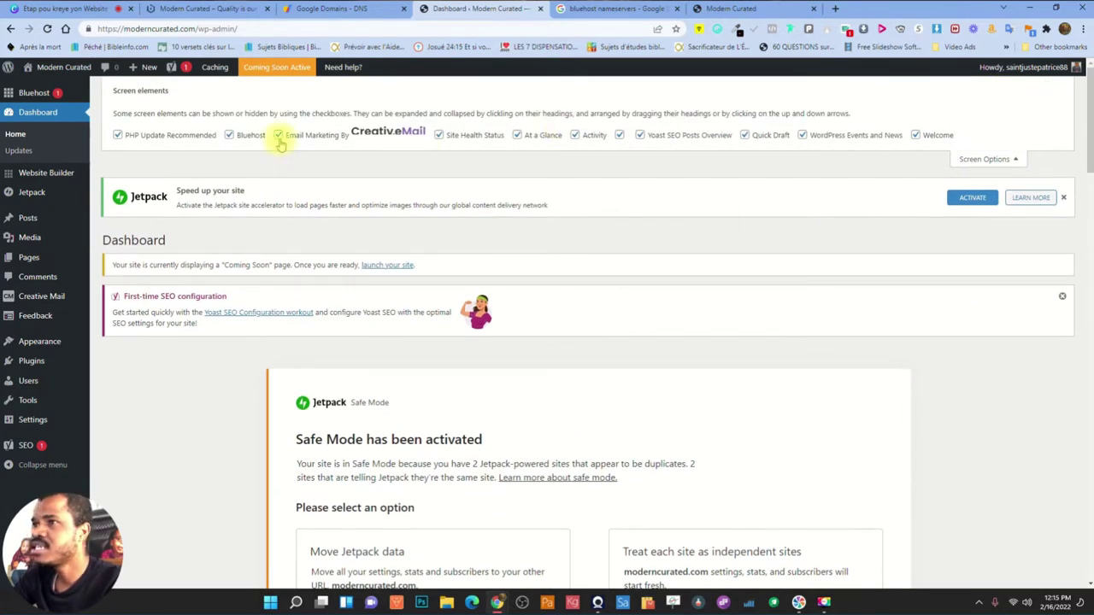
click(230, 136)
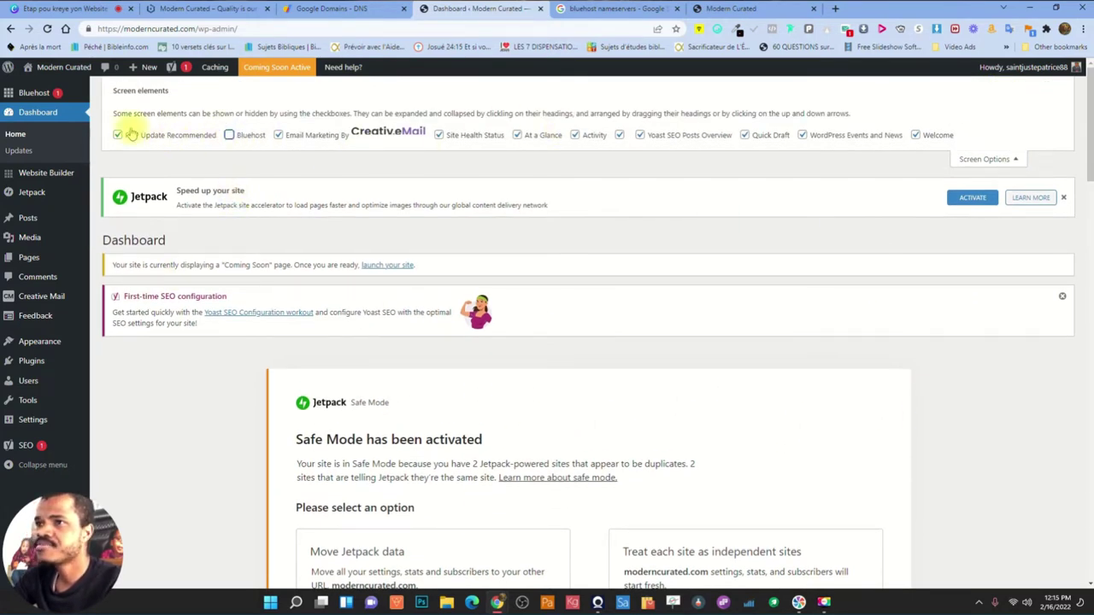
click(278, 135)
click(438, 135)
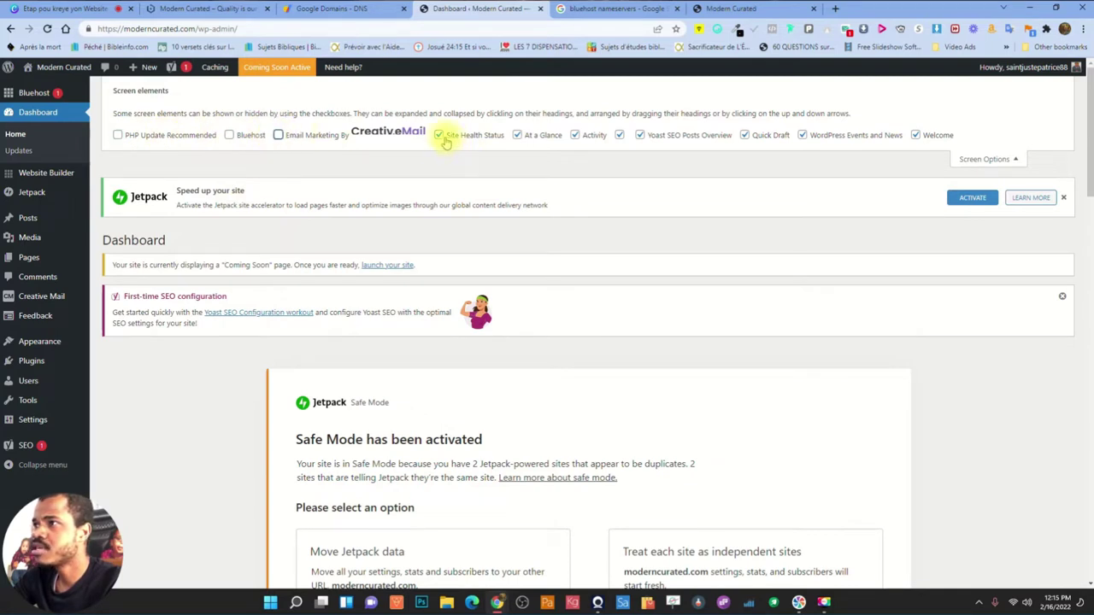
click(517, 136)
click(574, 135)
click(619, 135)
click(639, 135)
click(745, 135)
click(802, 135)
click(916, 136)
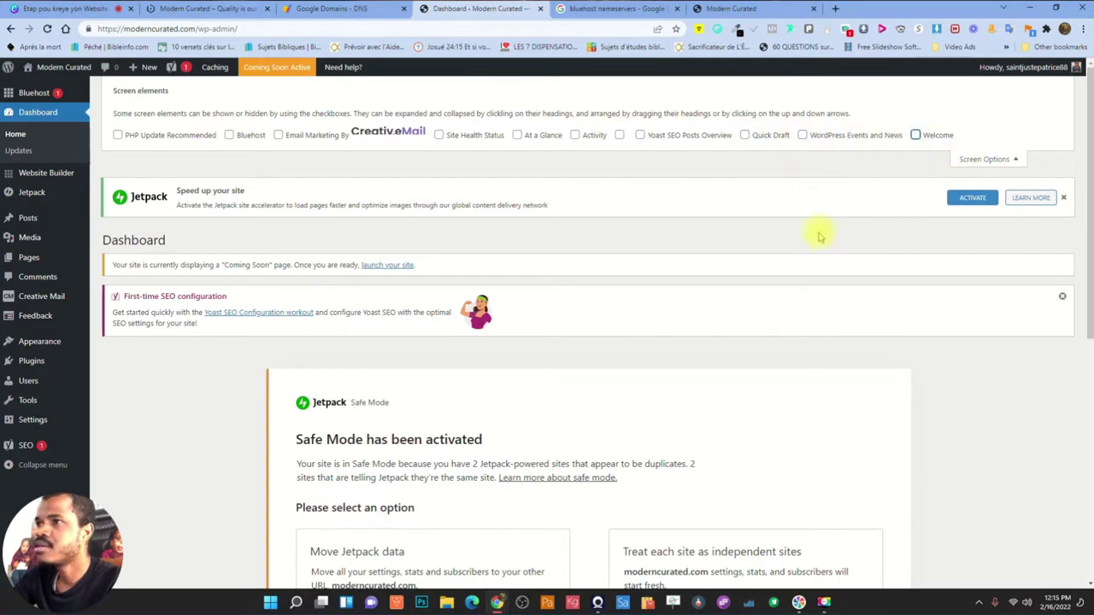
click(985, 159)
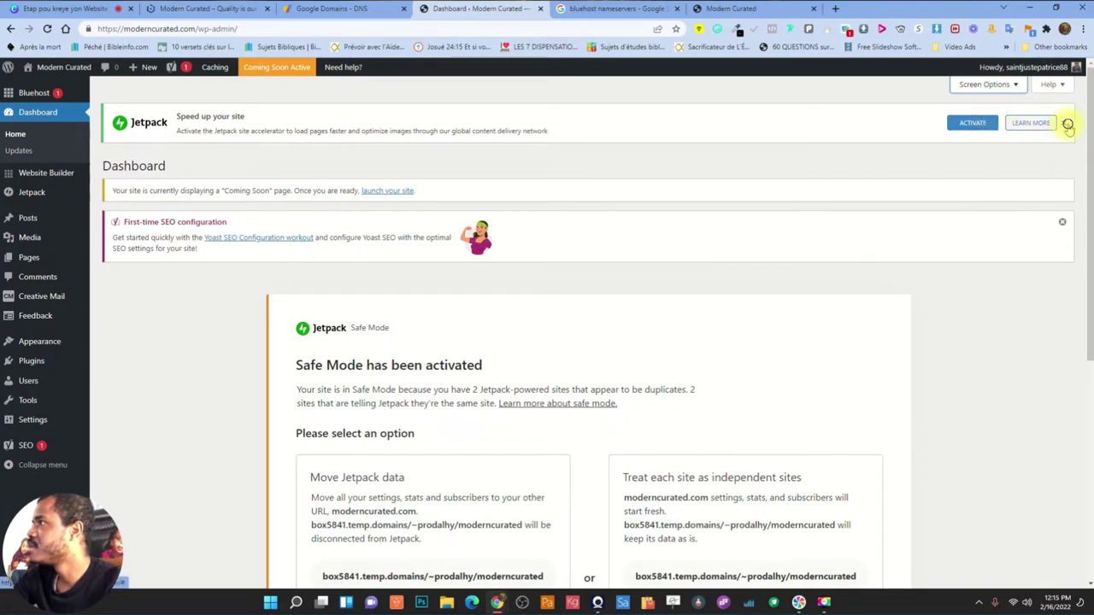
Dismiss the Jetpack site accelerator banner and the Yoast first-time SEO configuration notice on the dashboard
click(1063, 122)
click(1063, 154)
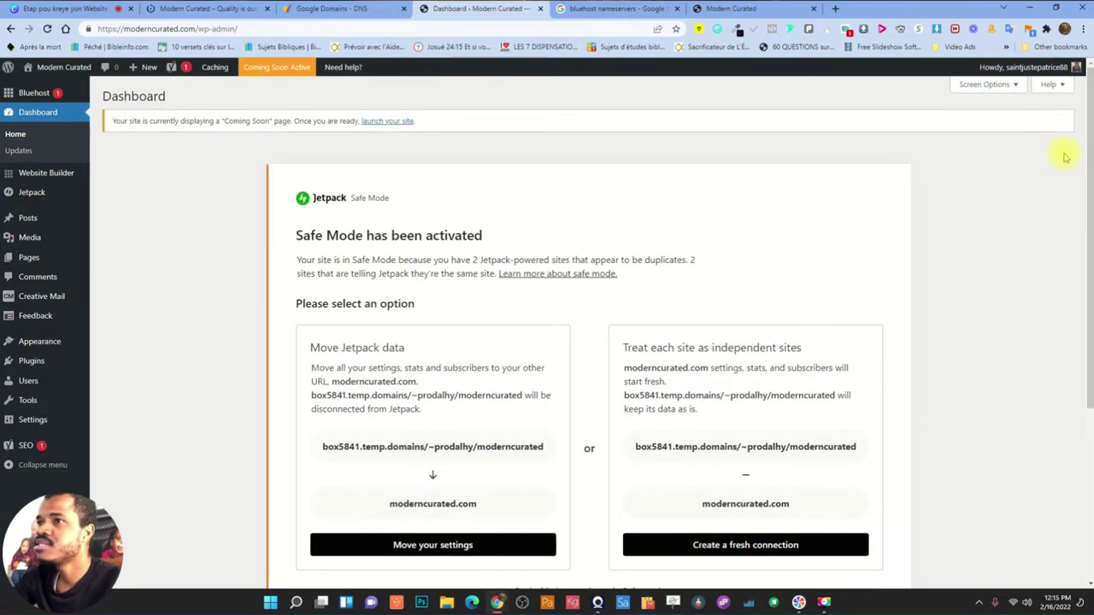
Move the Jetpack data from the temporary Bluehost domain to moderncurated.com and dismiss the Jetpack site-type assistant
scroll(701, 281, down, 3)
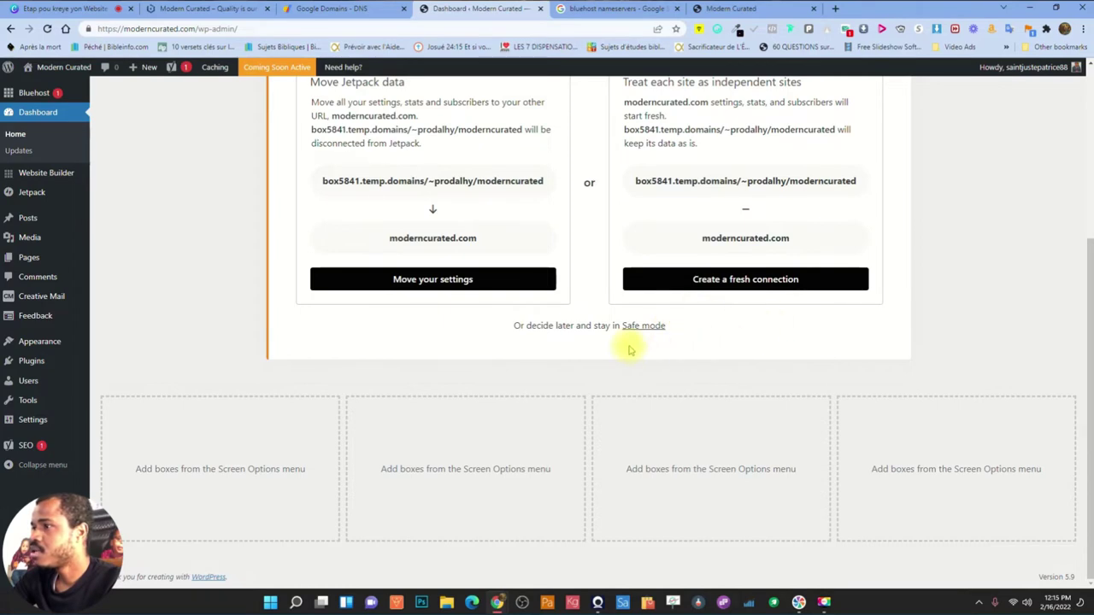
scroll(629, 346, up, 3)
scroll(616, 317, down, 2)
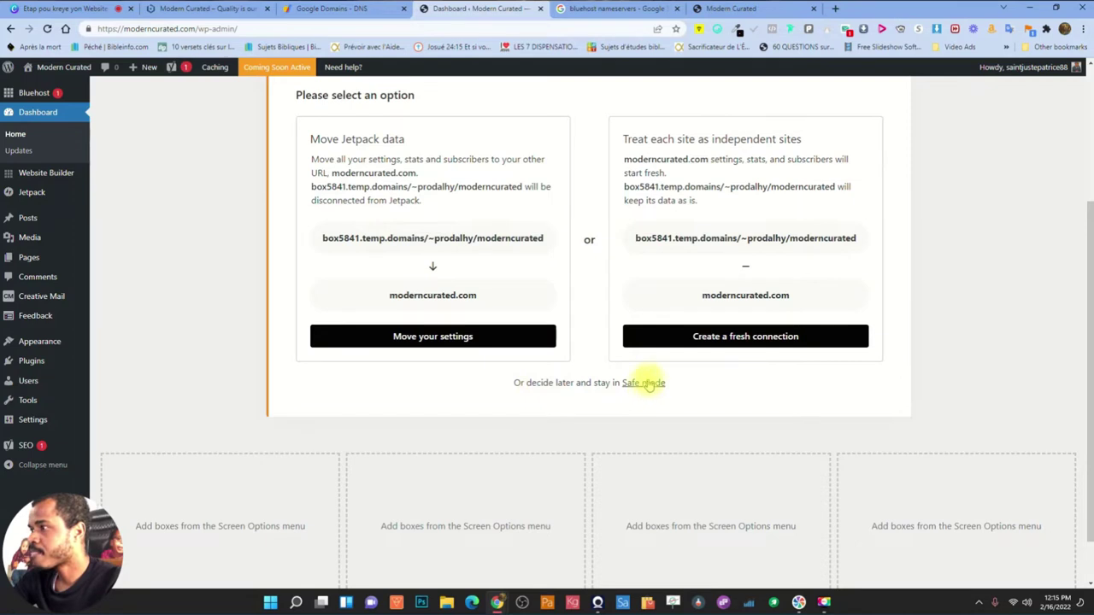
drag(333, 238, 544, 239)
click(424, 351)
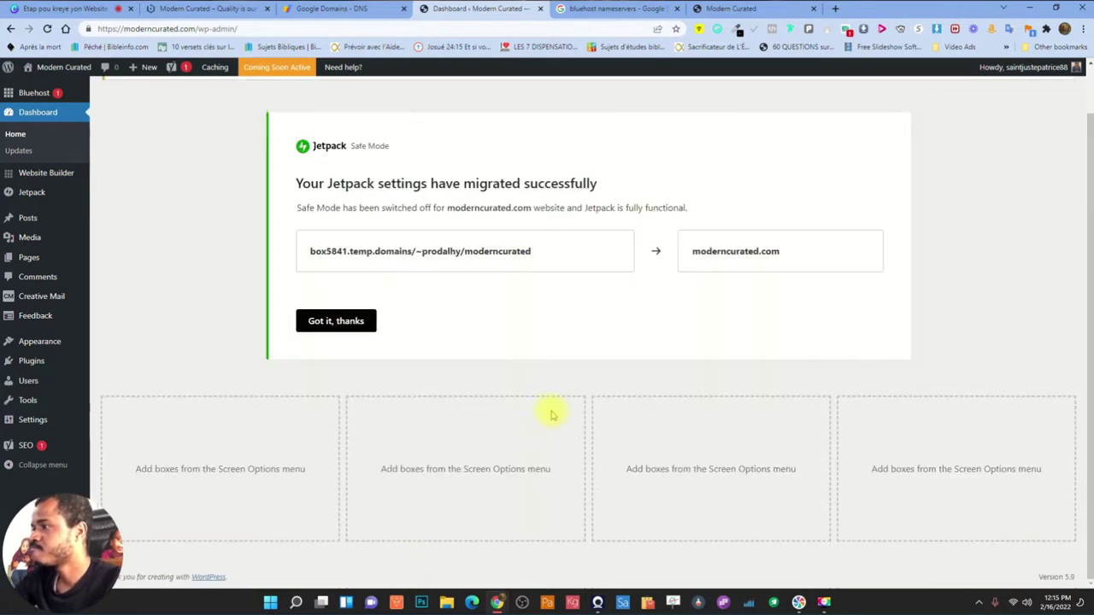
click(353, 322)
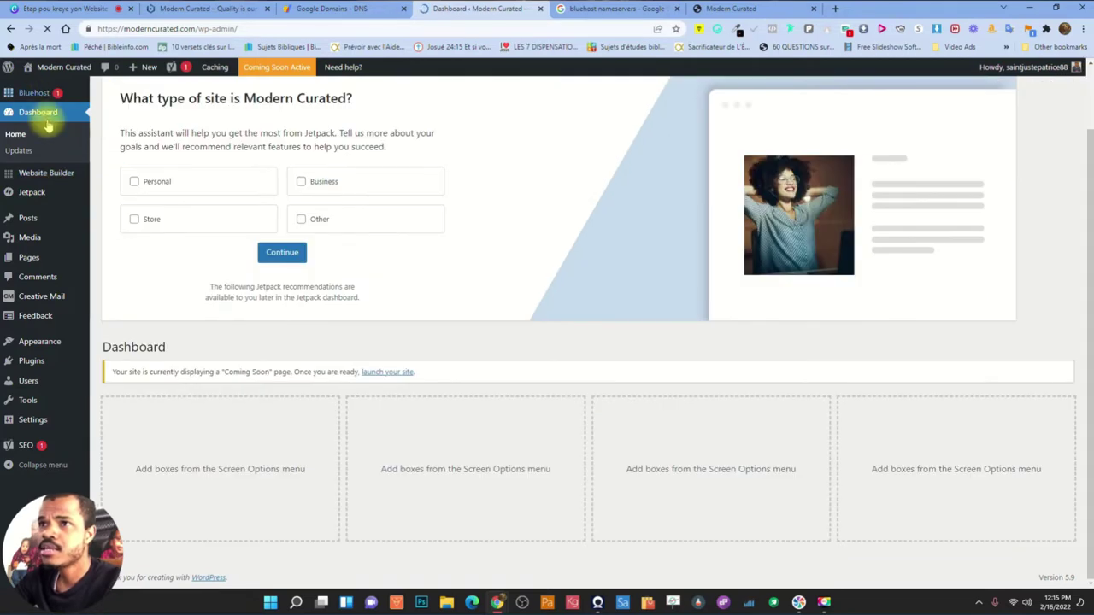
click(994, 127)
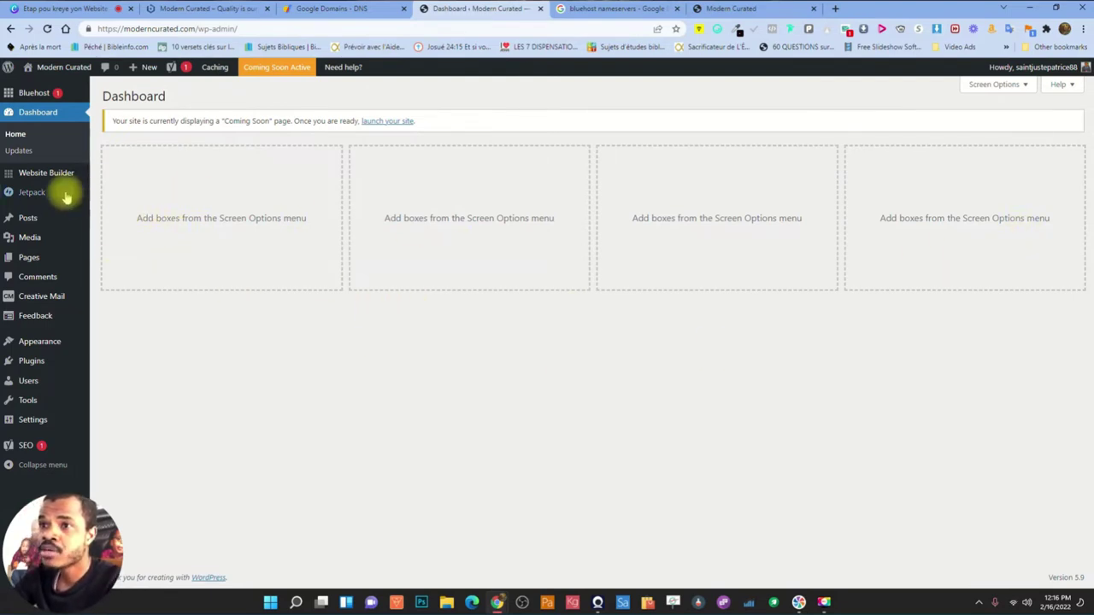
Move the "Hello world!" post to the trash and delete it permanently
click(26, 218)
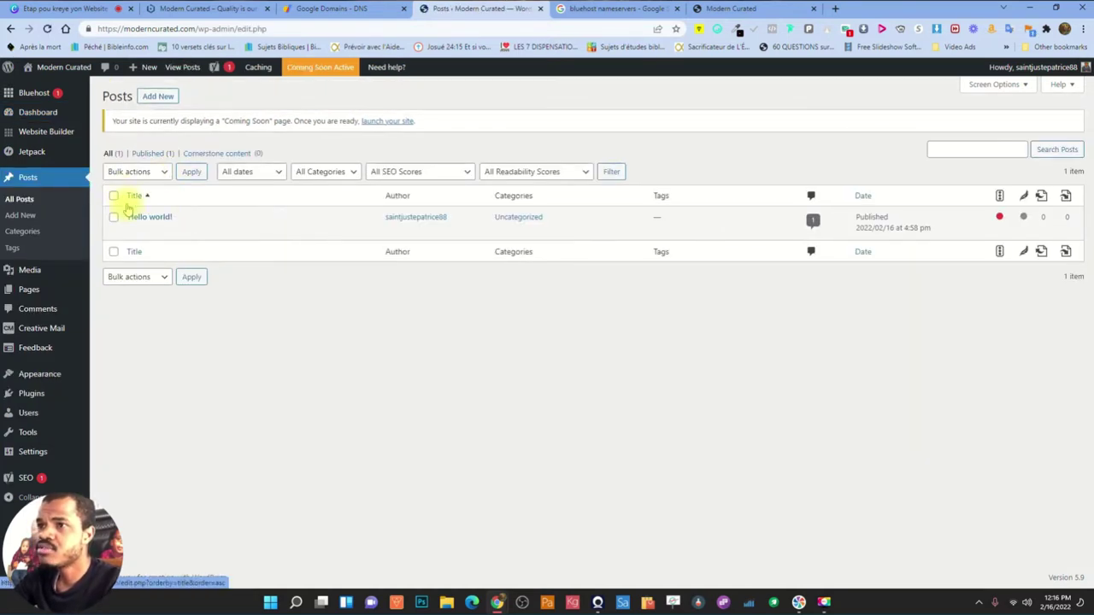
click(190, 233)
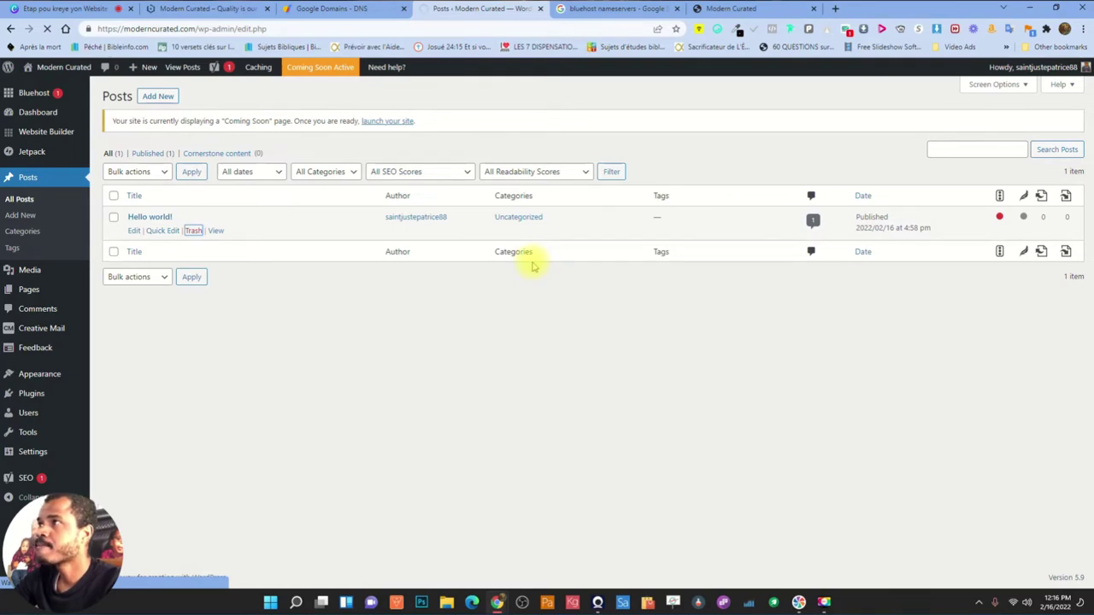
click(144, 287)
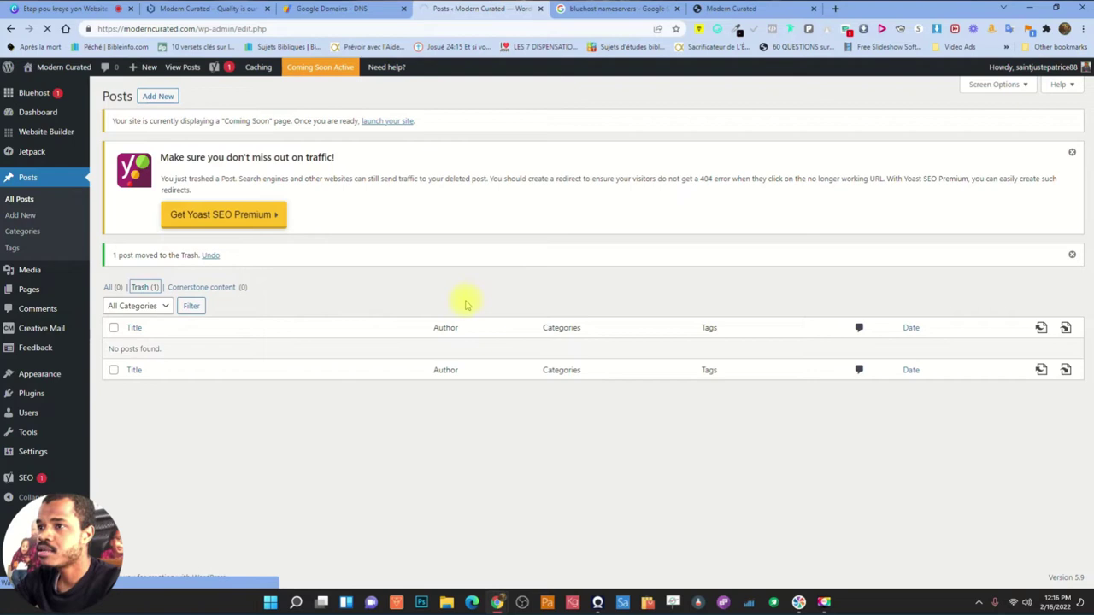
click(189, 231)
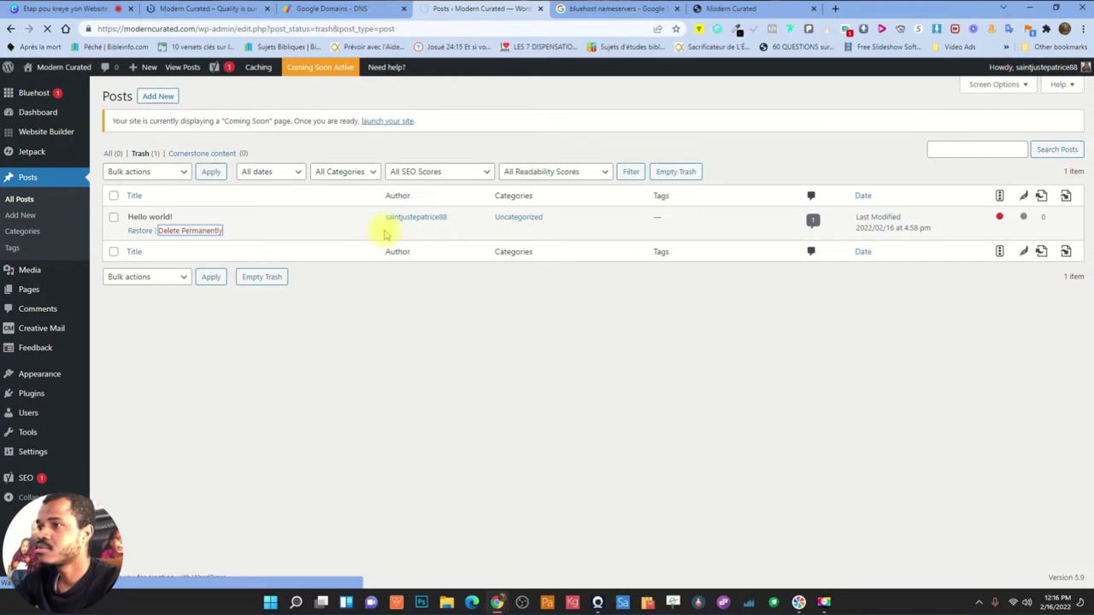
Open the media library and dismiss the Jetpack VideoPress banner
click(30, 270)
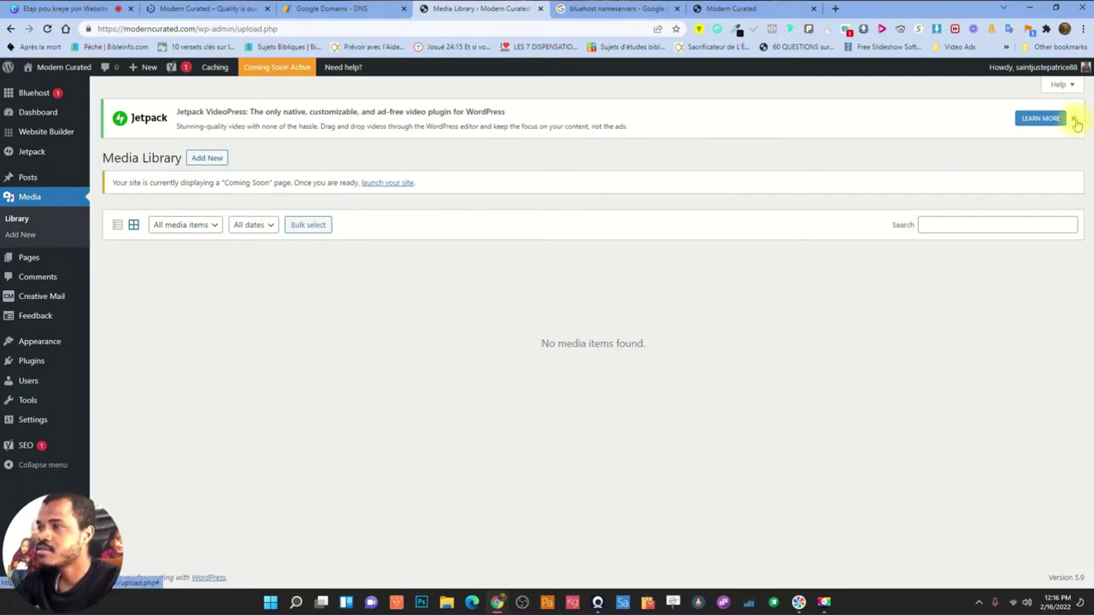
click(1074, 120)
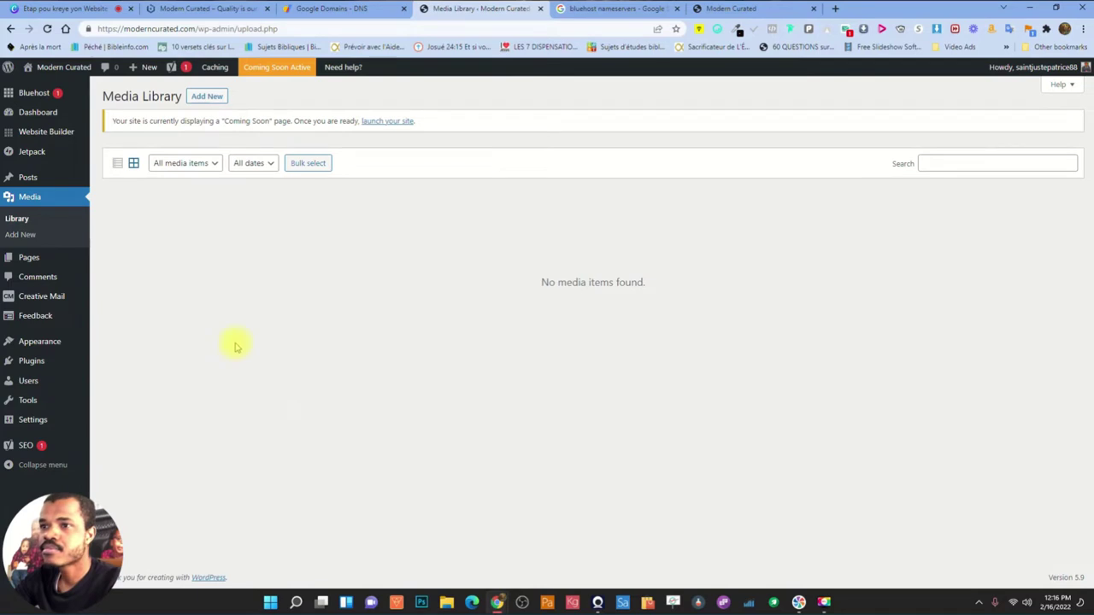
Move all existing pages (About, Contact, Home, Privacy Policy and Sample Page) to the trash with one bulk action
click(33, 259)
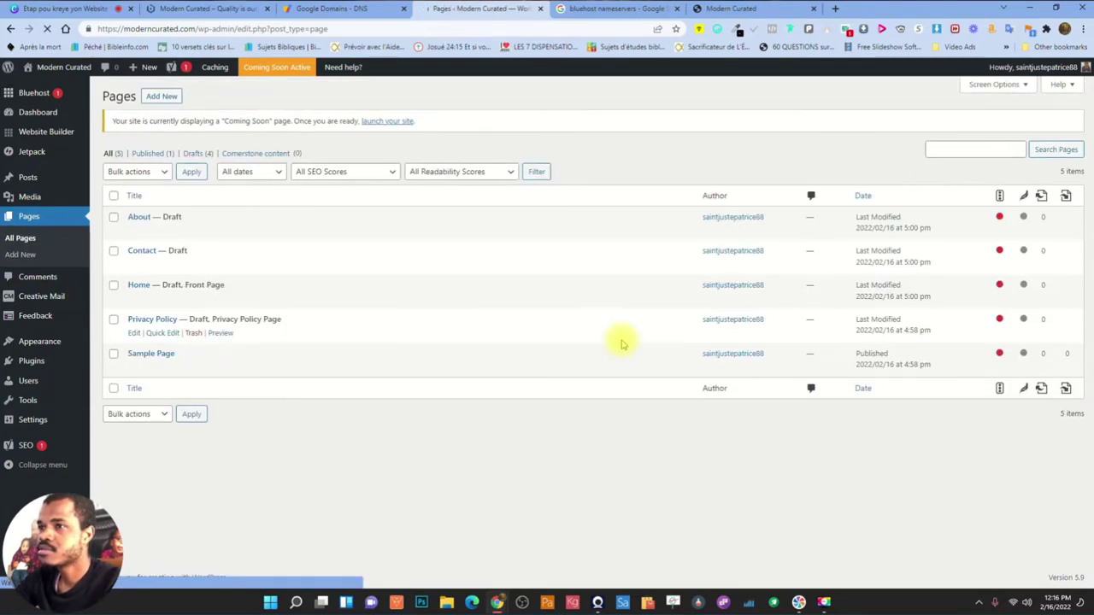
click(112, 197)
click(137, 172)
click(142, 205)
click(189, 172)
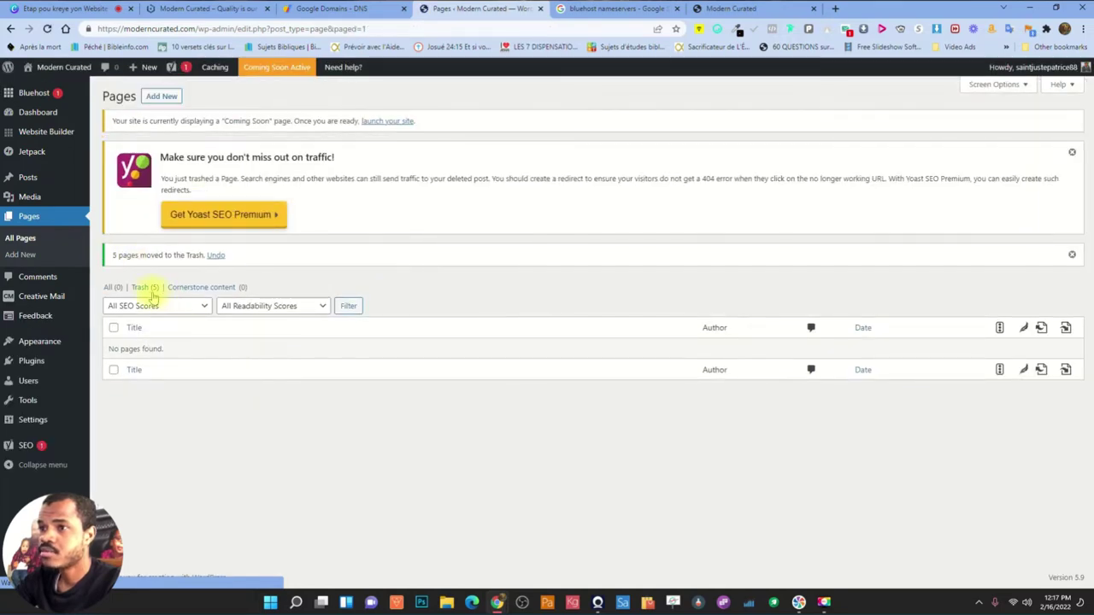
Permanently delete all the pages in the trash with a bulk action
click(147, 289)
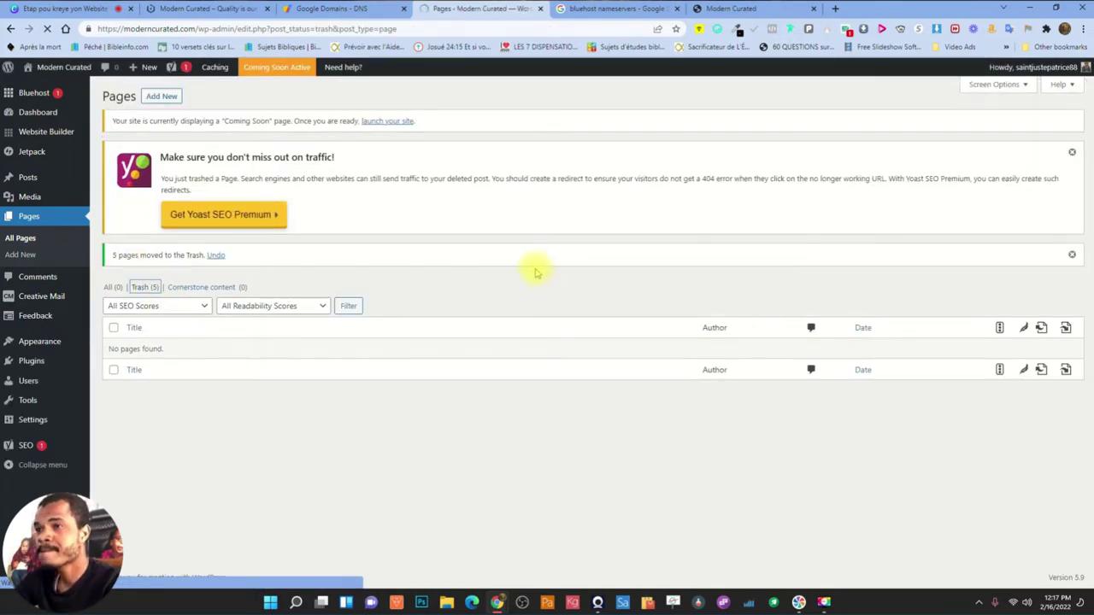
click(113, 196)
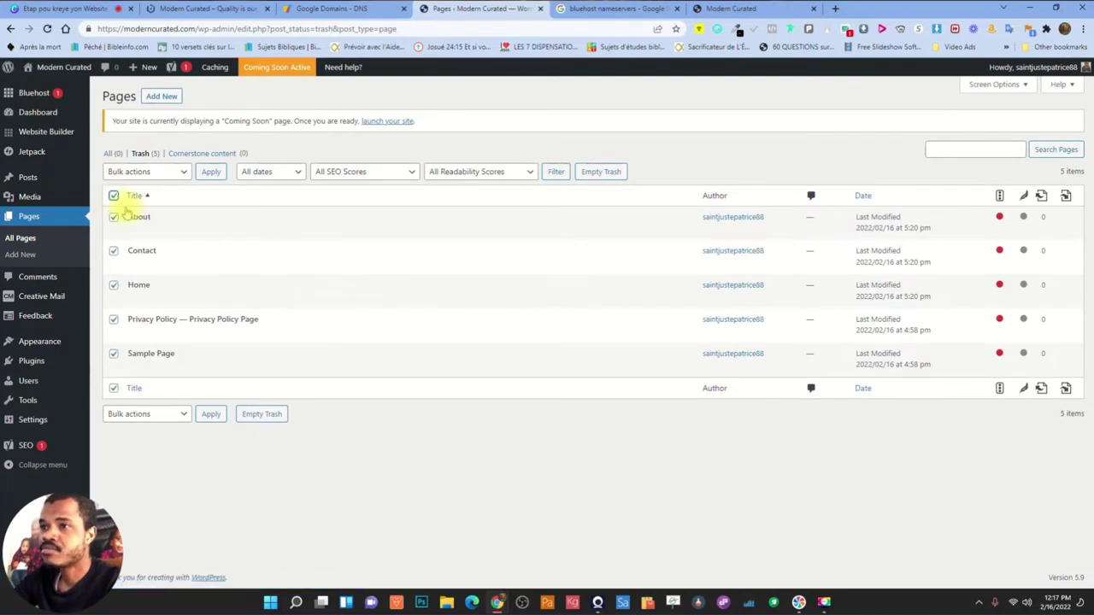
click(147, 172)
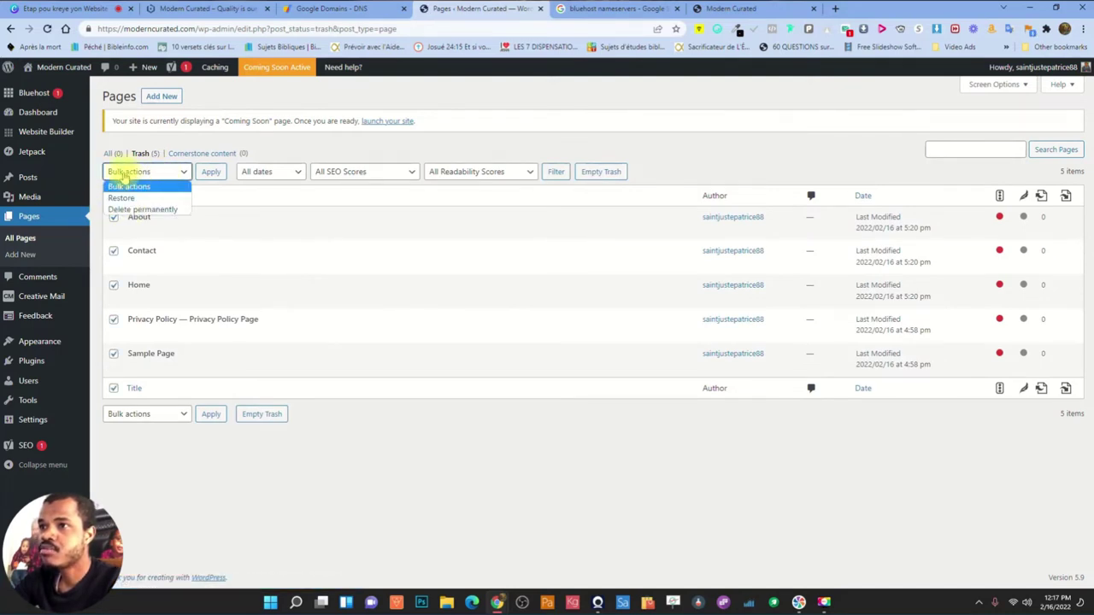
click(147, 212)
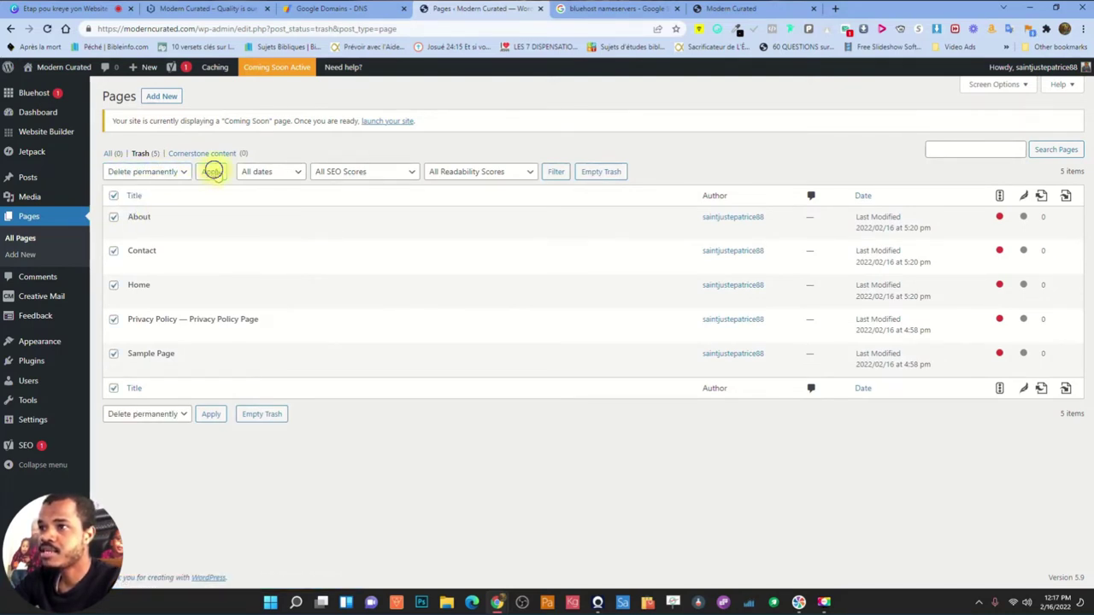
click(211, 171)
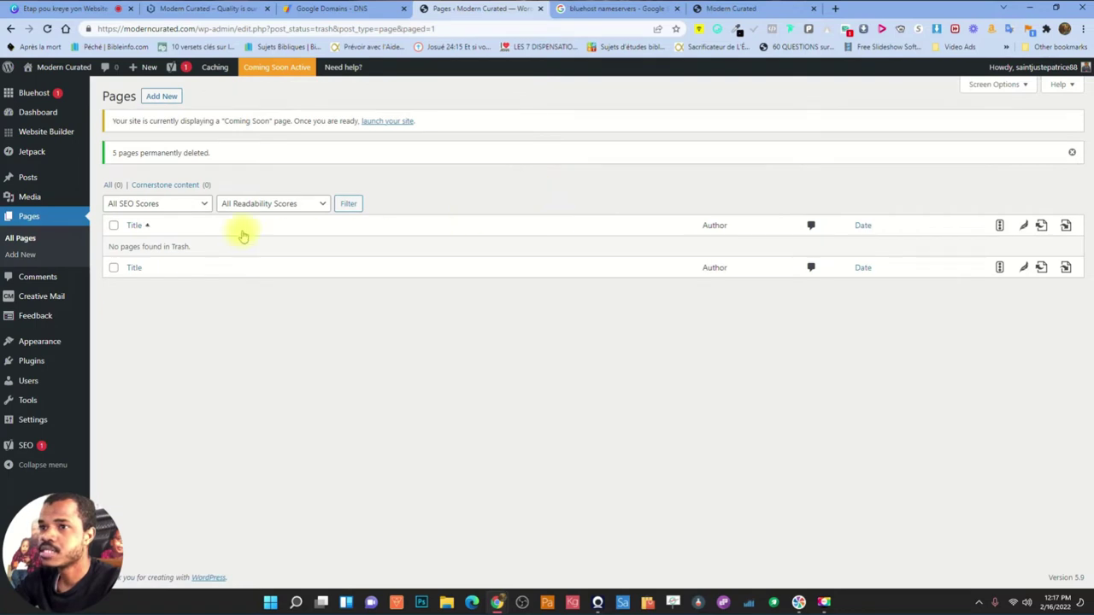
Check the comments list and delete the Twenty Twenty theme from the installed themes
click(31, 279)
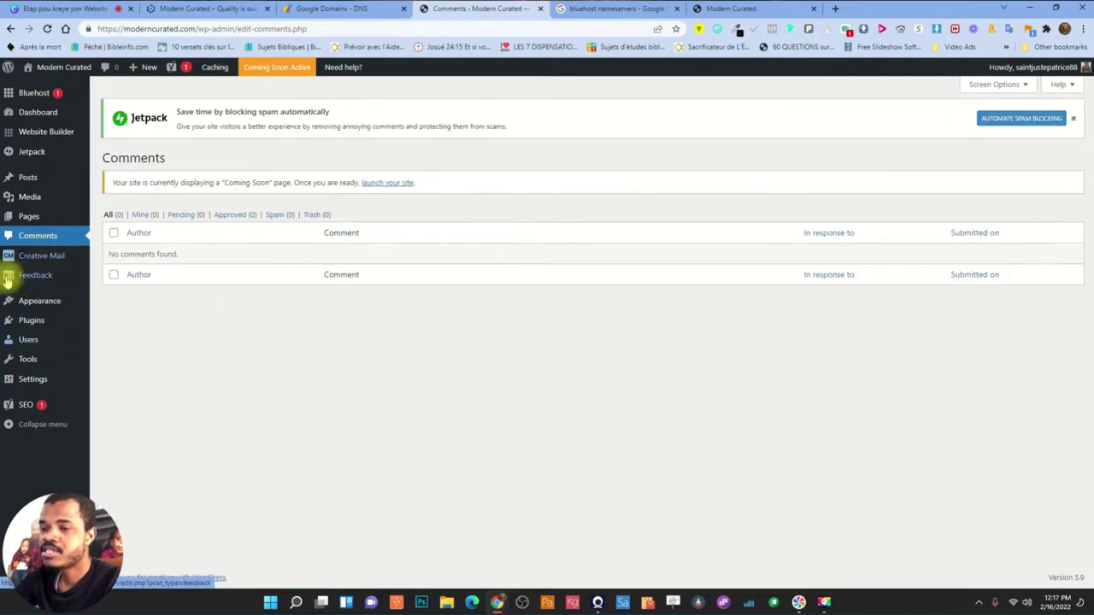
mouse_move(30, 308)
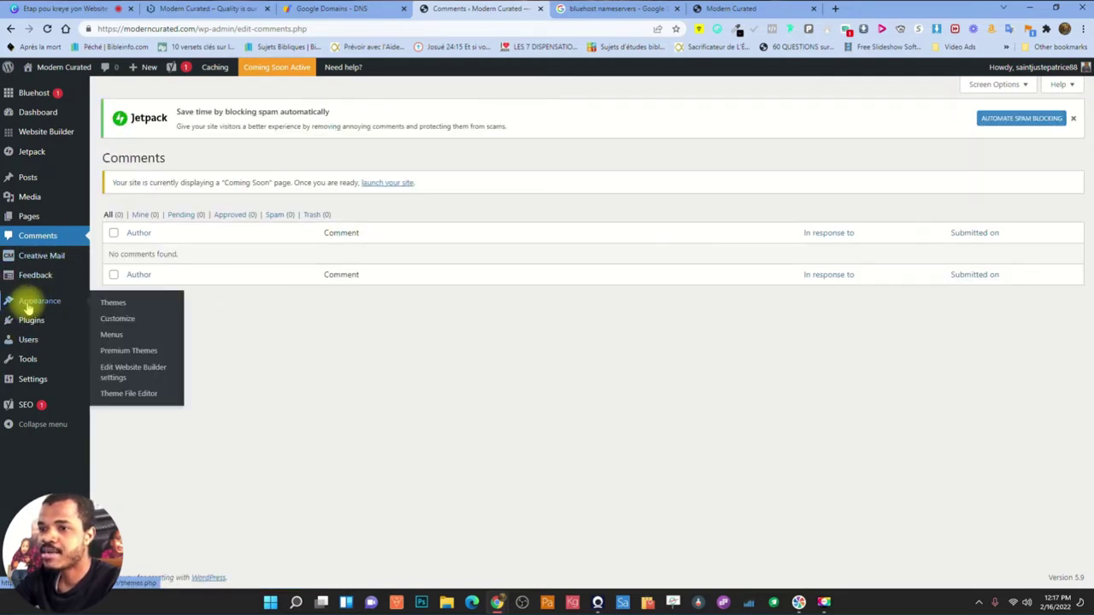
click(30, 306)
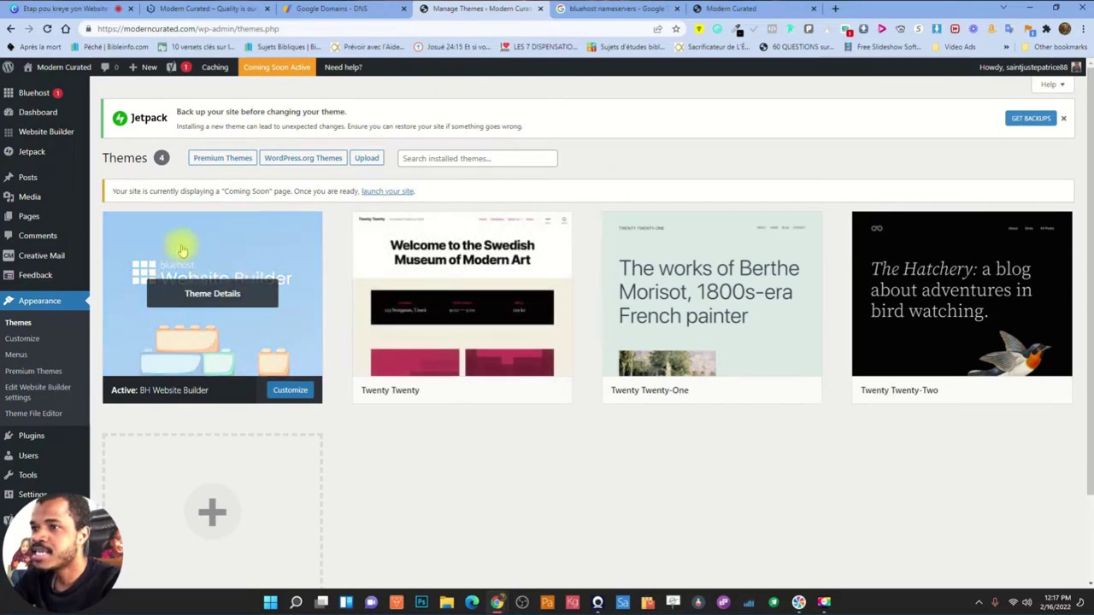
click(227, 287)
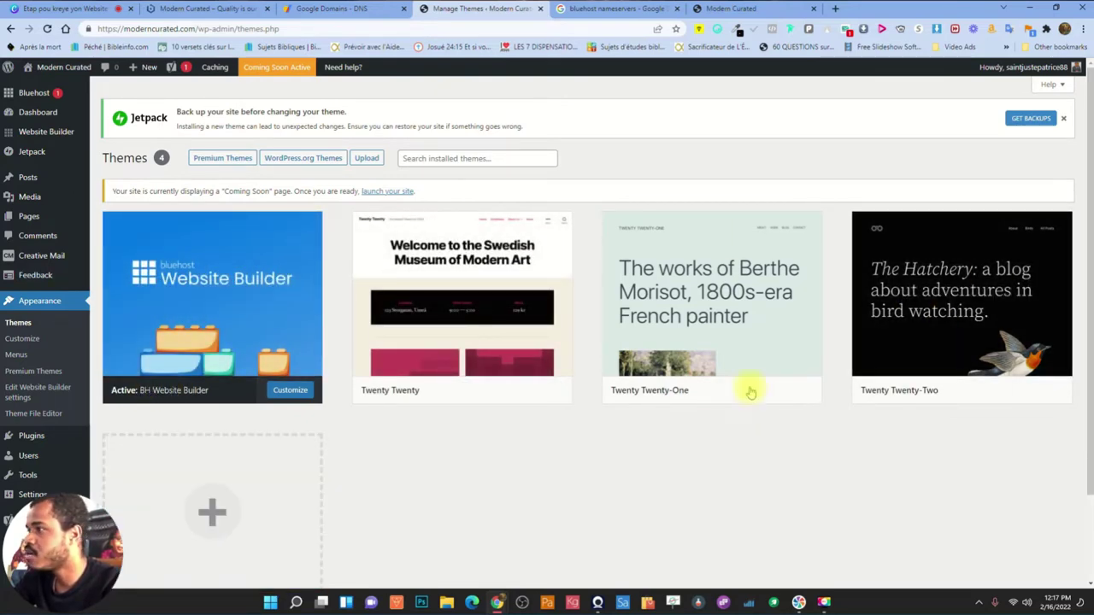
click(466, 243)
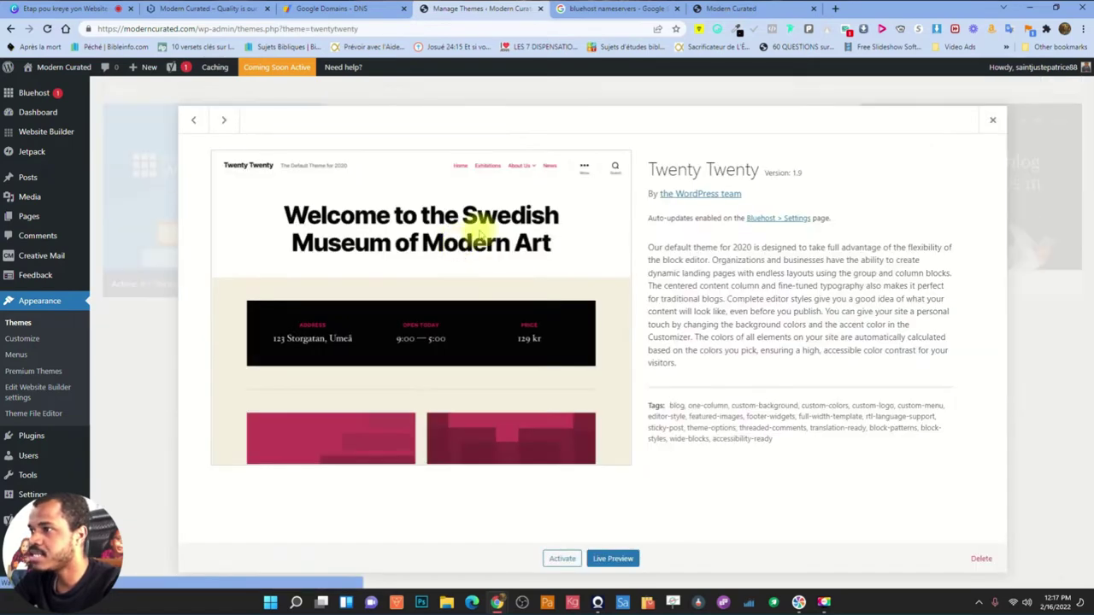
click(982, 558)
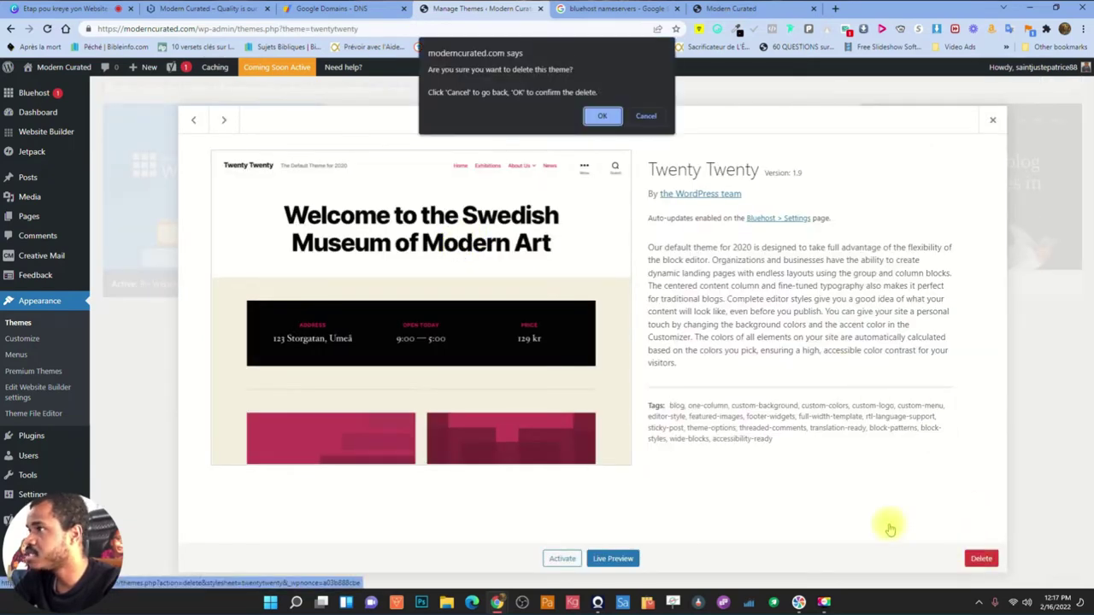
click(603, 113)
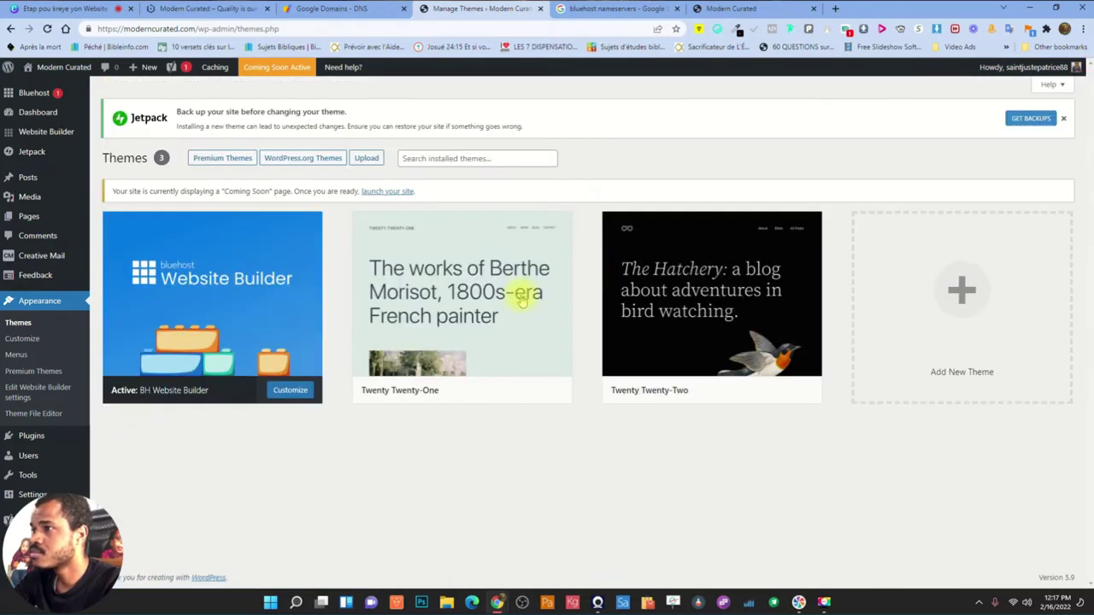
Delete the Twenty Twenty-One theme and confirm its removal
click(504, 286)
click(979, 559)
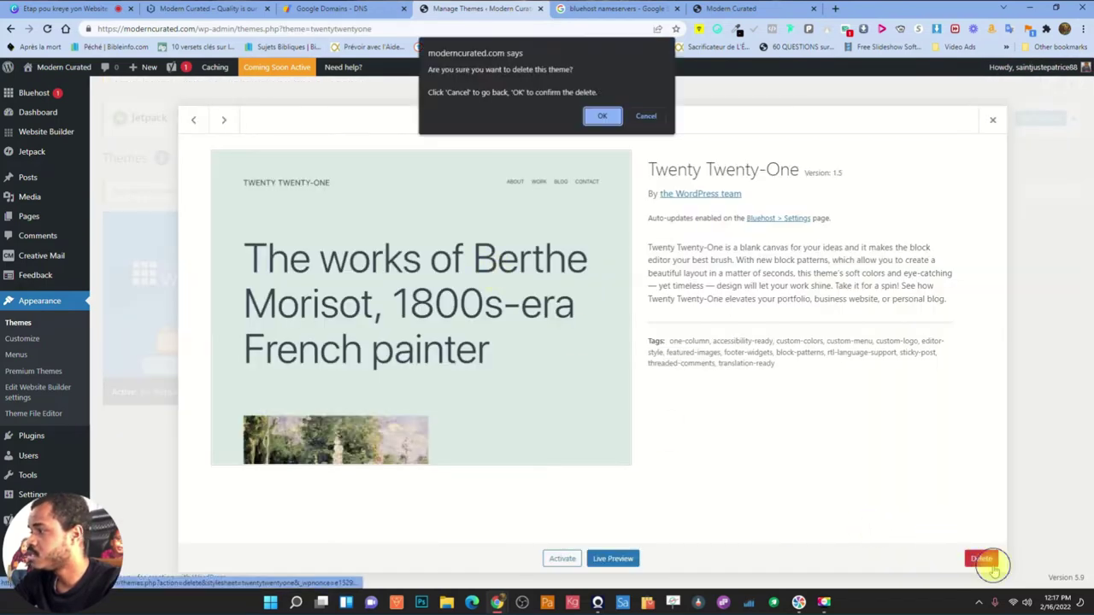
click(602, 112)
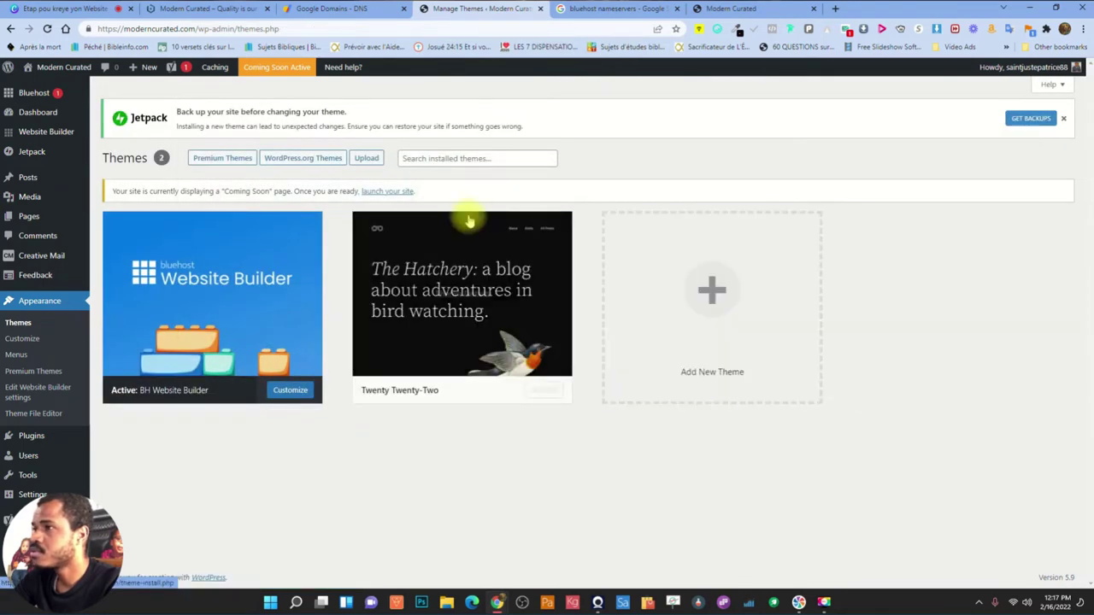
Delete the Twenty Twenty-Two theme and dismiss the Jetpack backup banner on the themes page
click(452, 240)
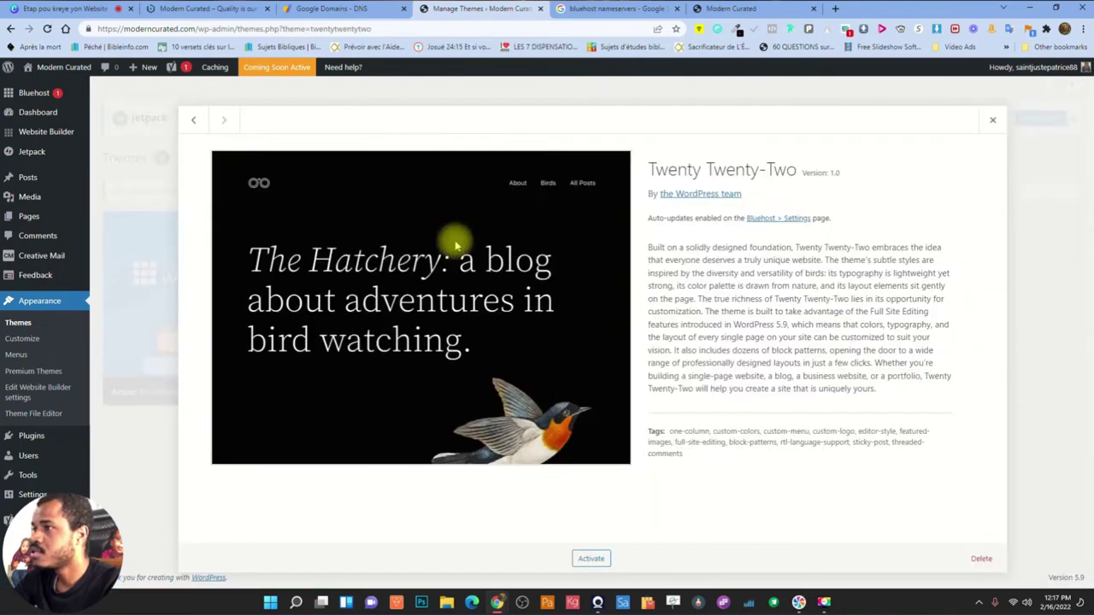
click(979, 559)
click(600, 112)
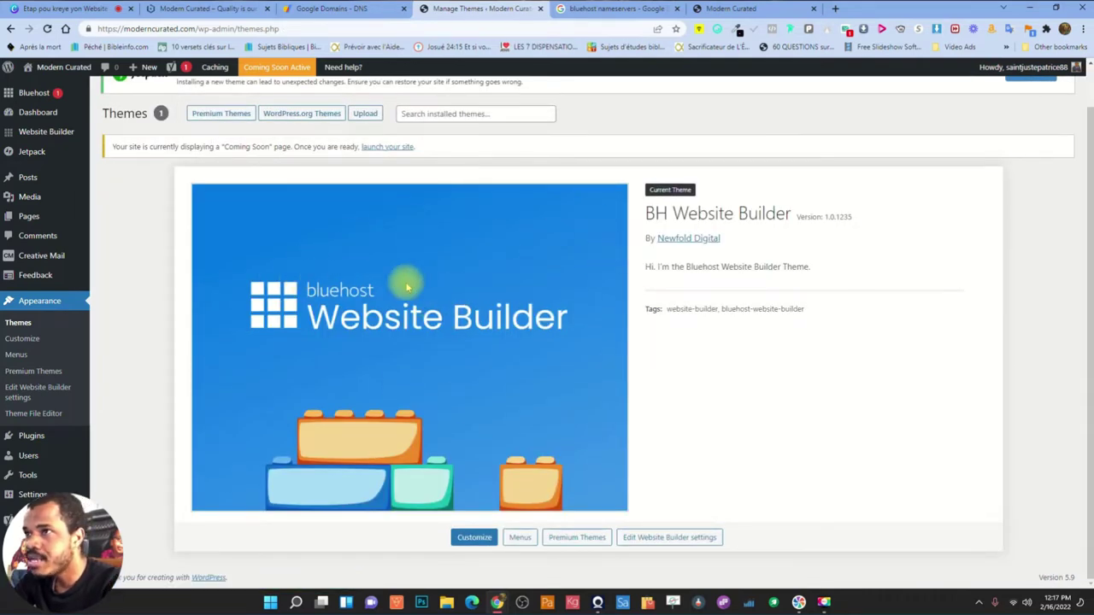
scroll(390, 264, up, 1)
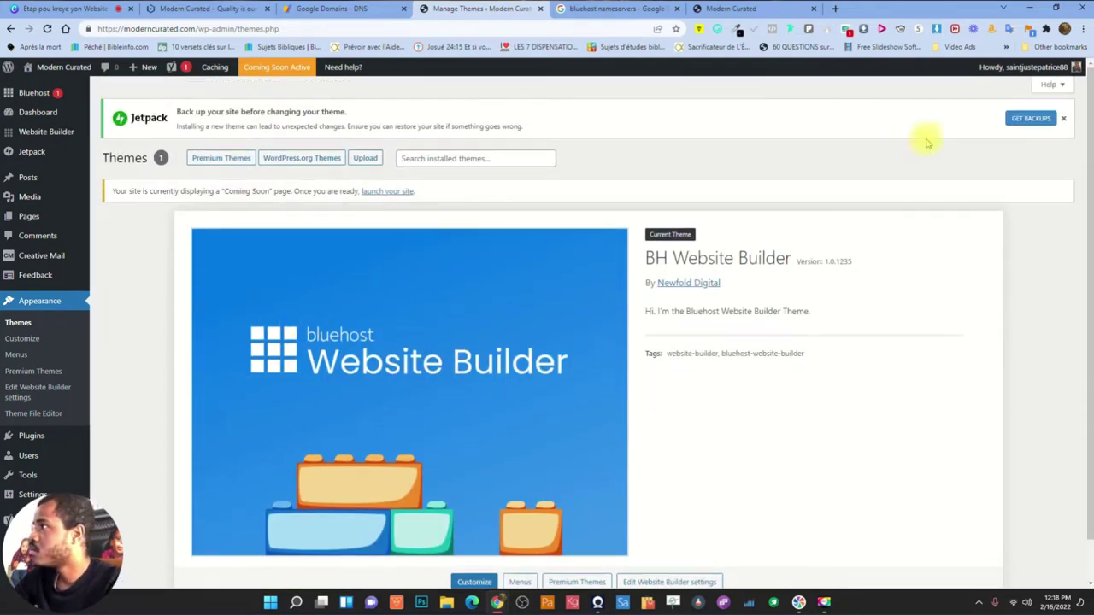
click(1064, 118)
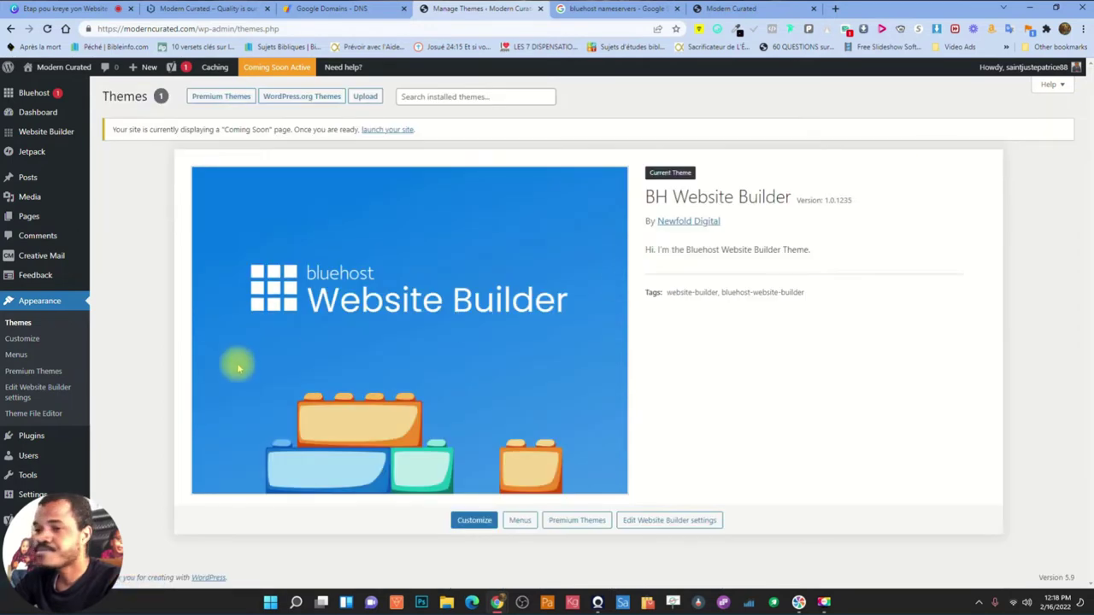
Select all installed plugins and deactivate them with a bulk action
click(72, 437)
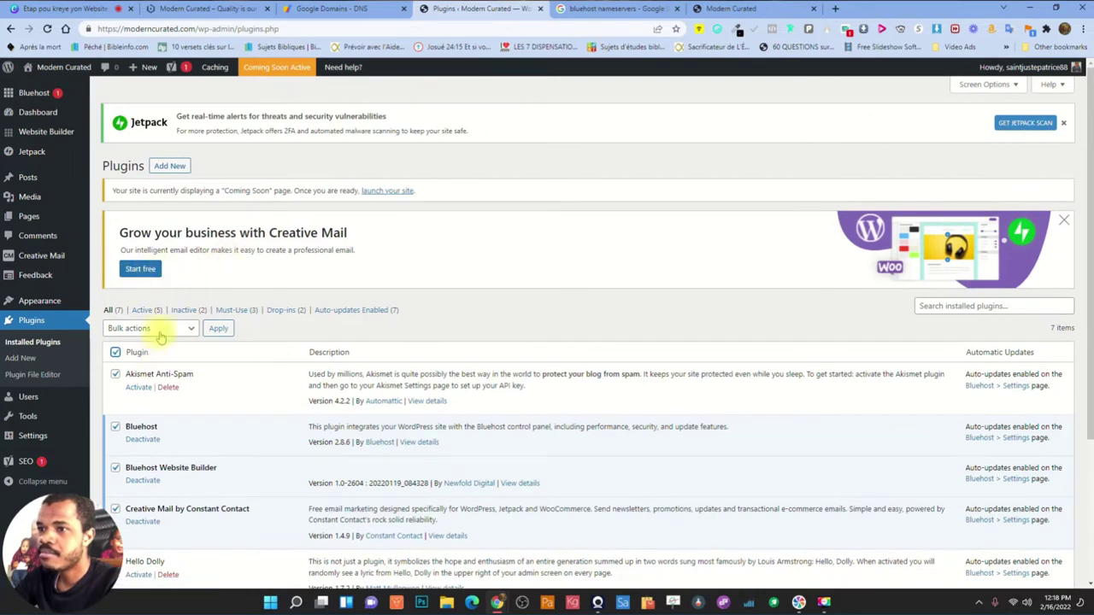
click(145, 330)
click(128, 366)
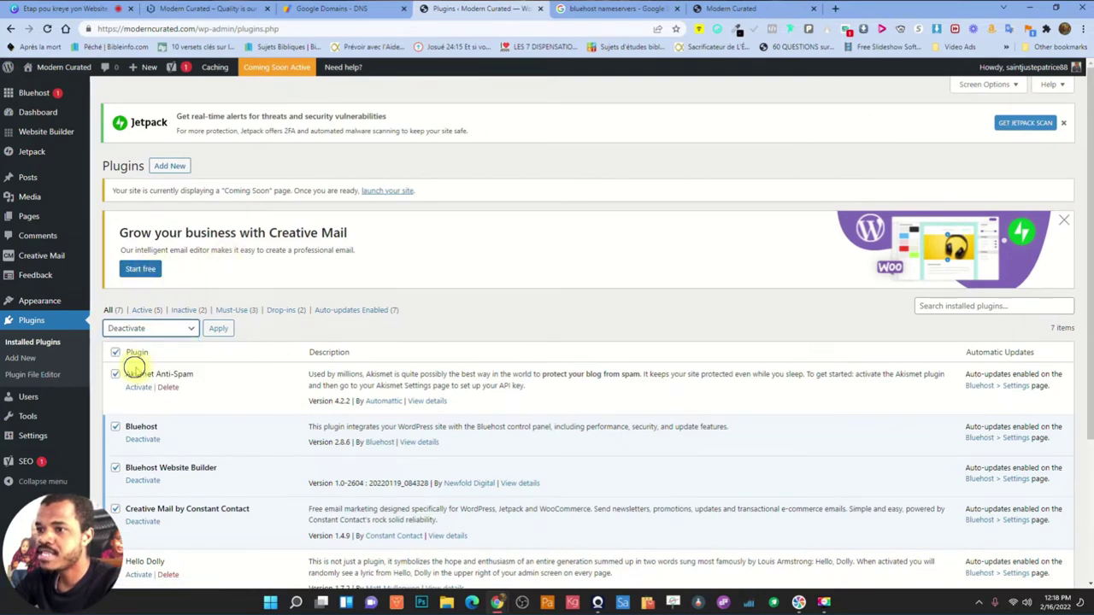
click(208, 333)
scroll(512, 237, down, 2)
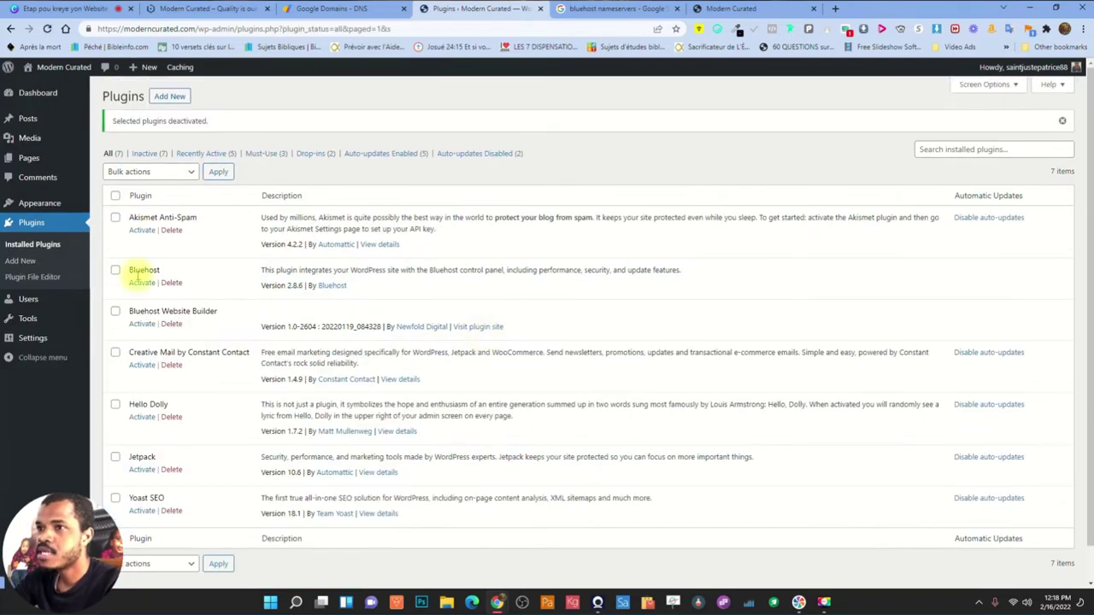
Select all the deactivated plugins and delete them with their data through a bulk action, confirming the deletion
click(151, 171)
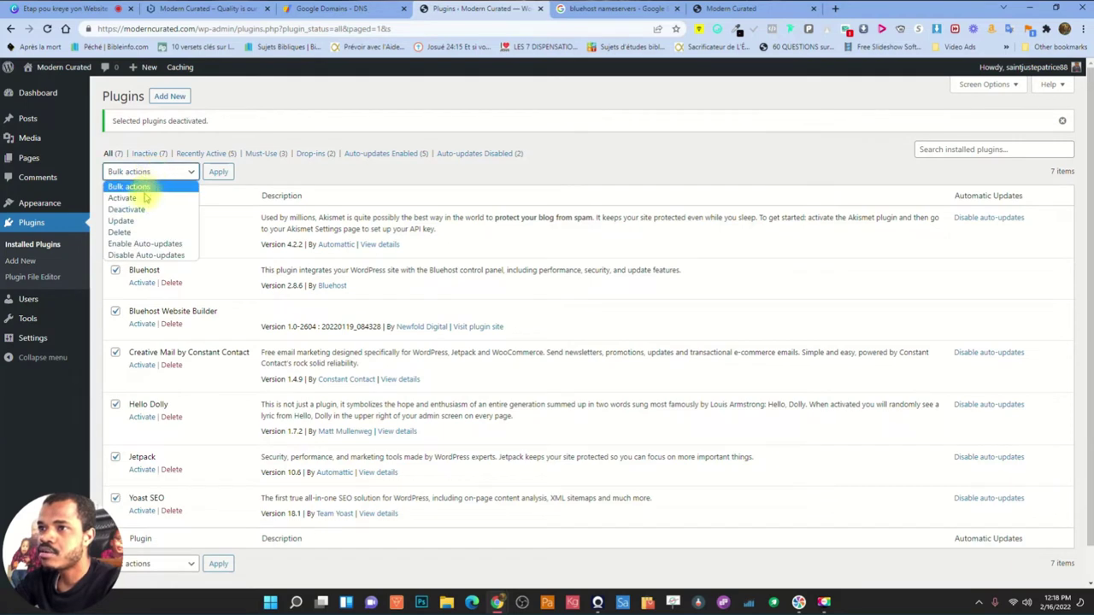
click(141, 232)
click(218, 171)
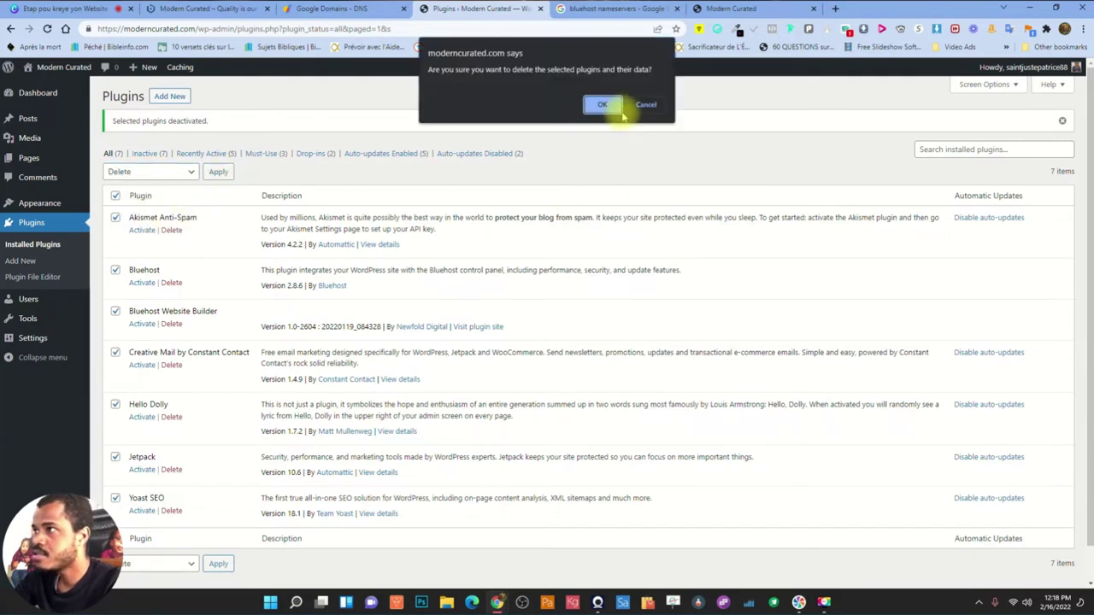
click(602, 103)
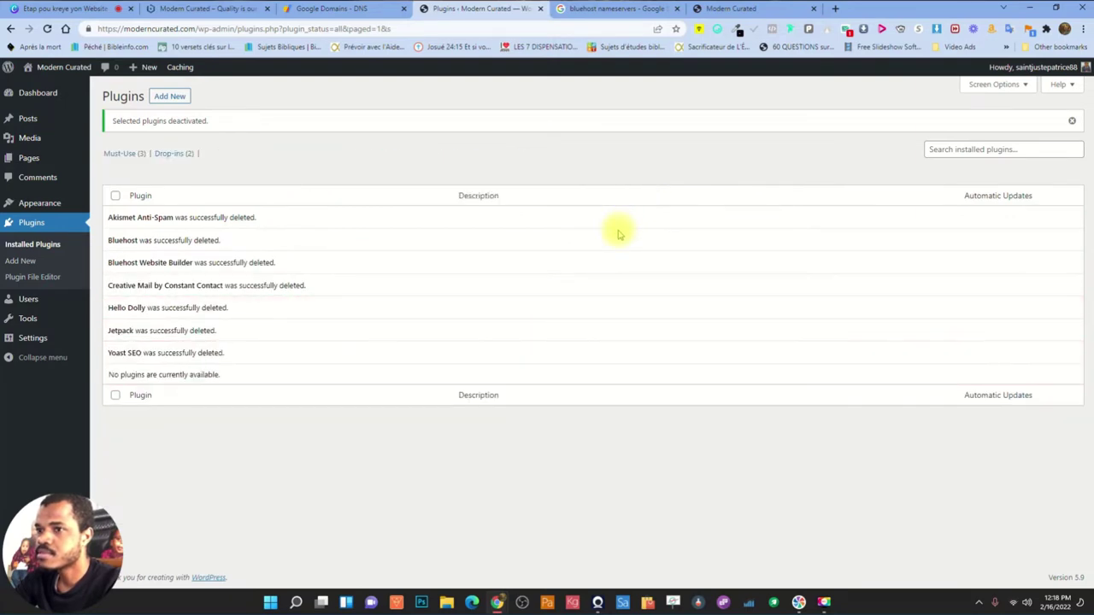
Review the users list with its available role options, the available tools and the Site Health status
click(34, 303)
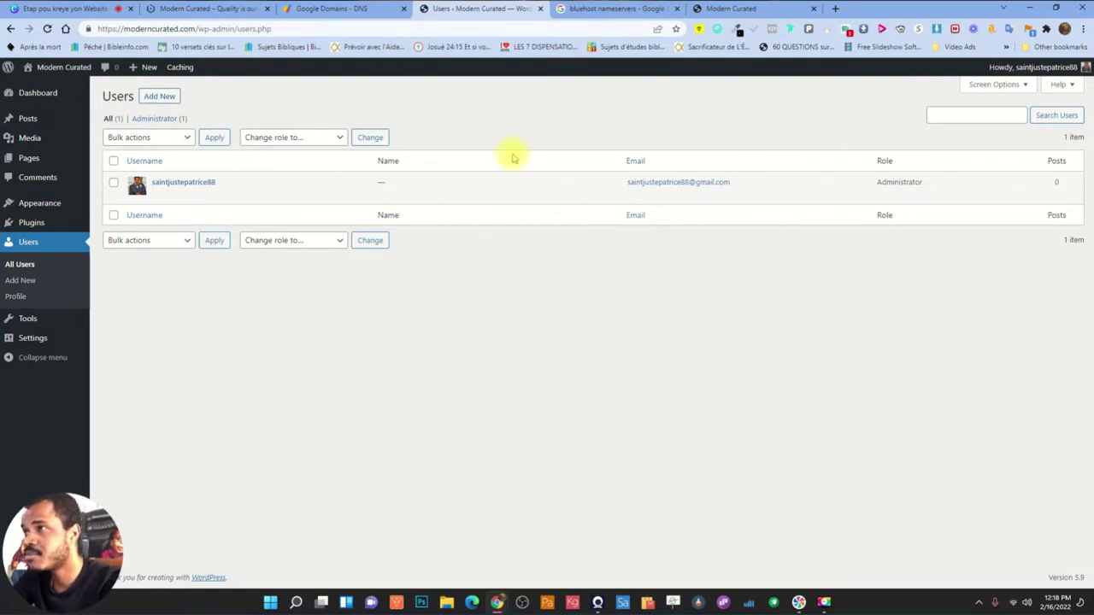
click(307, 138)
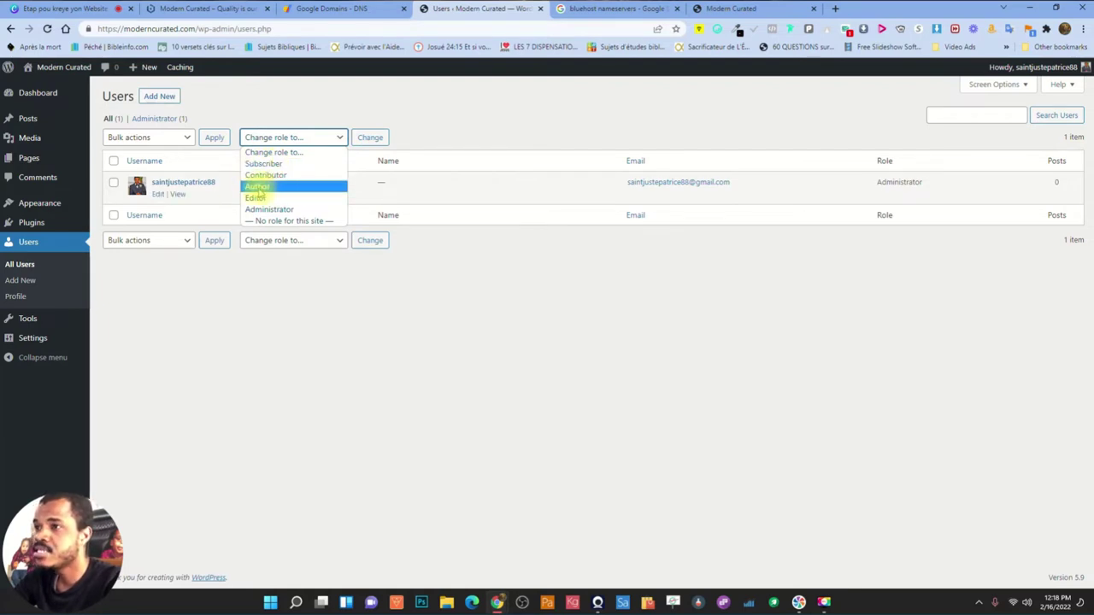
click(447, 128)
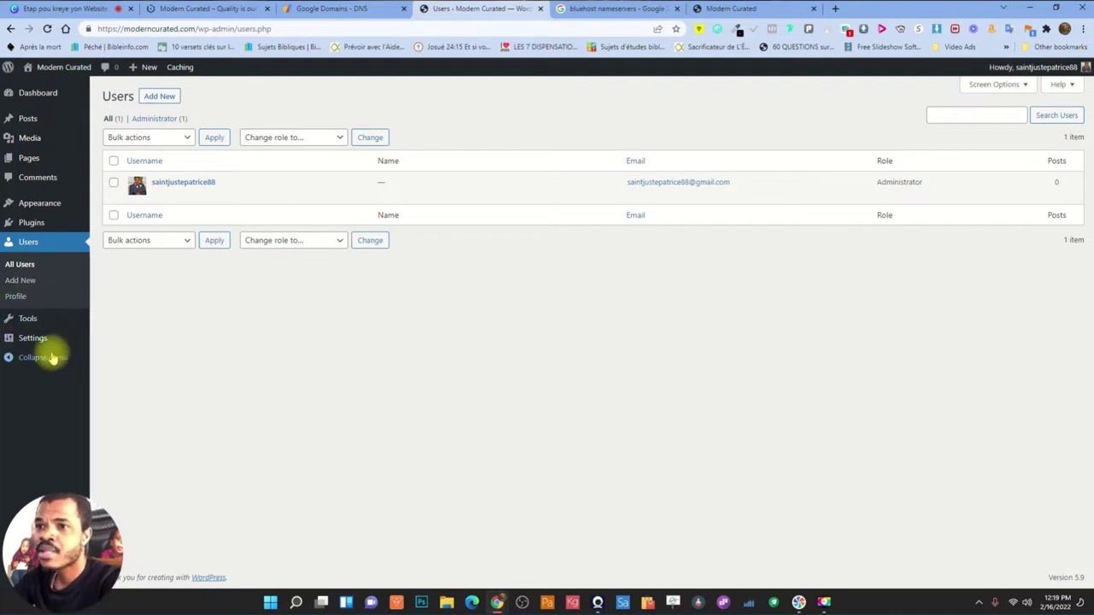
mouse_move(29, 324)
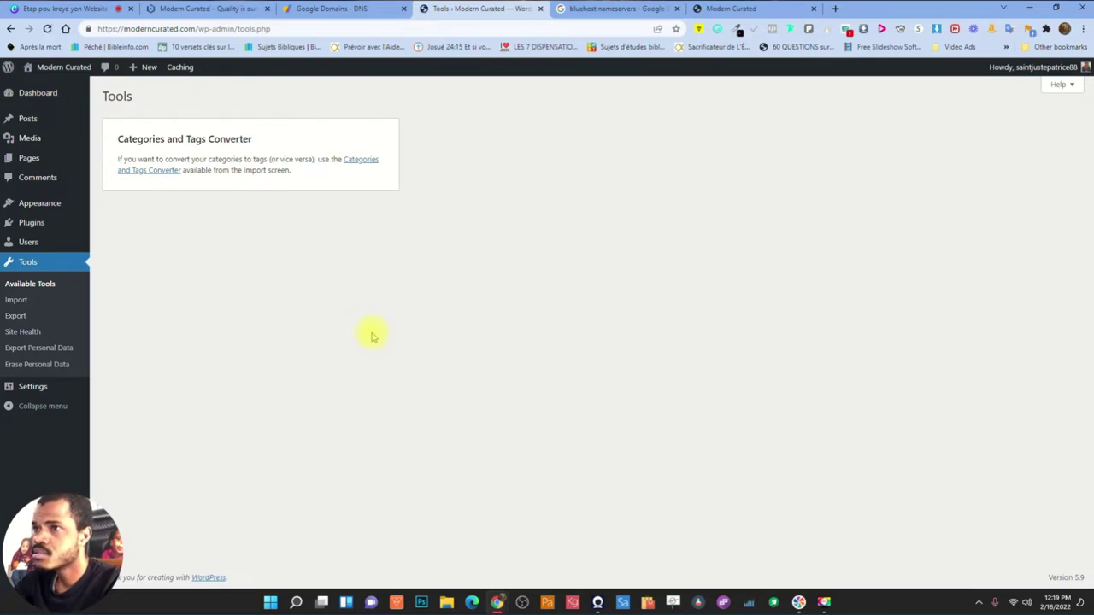
click(38, 334)
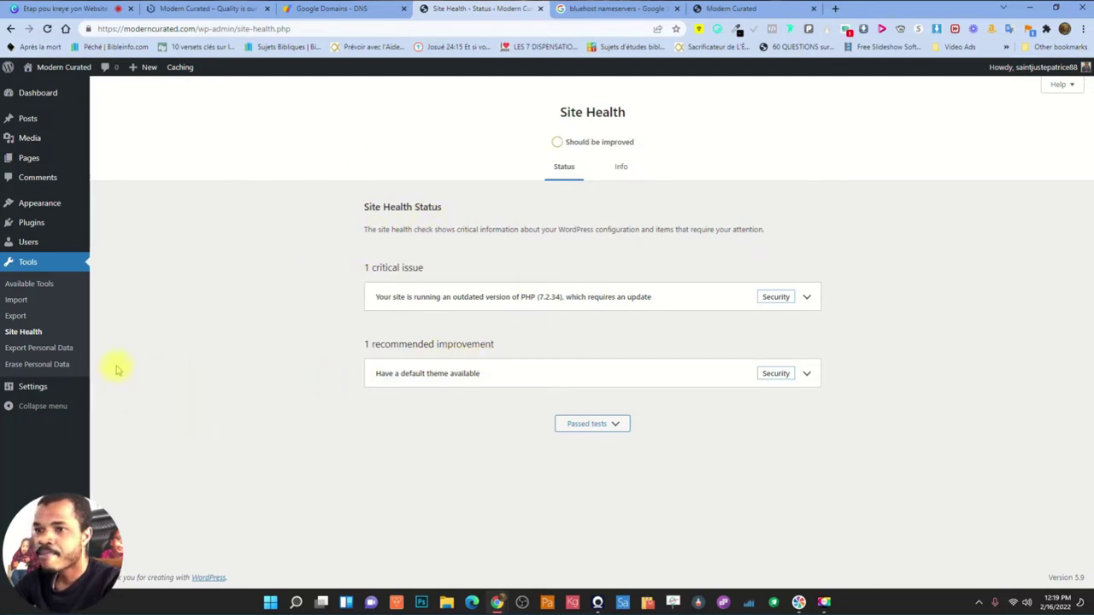
Open the general settings and set the site tagline to "Our customers satisfaction is our top priority."
click(31, 389)
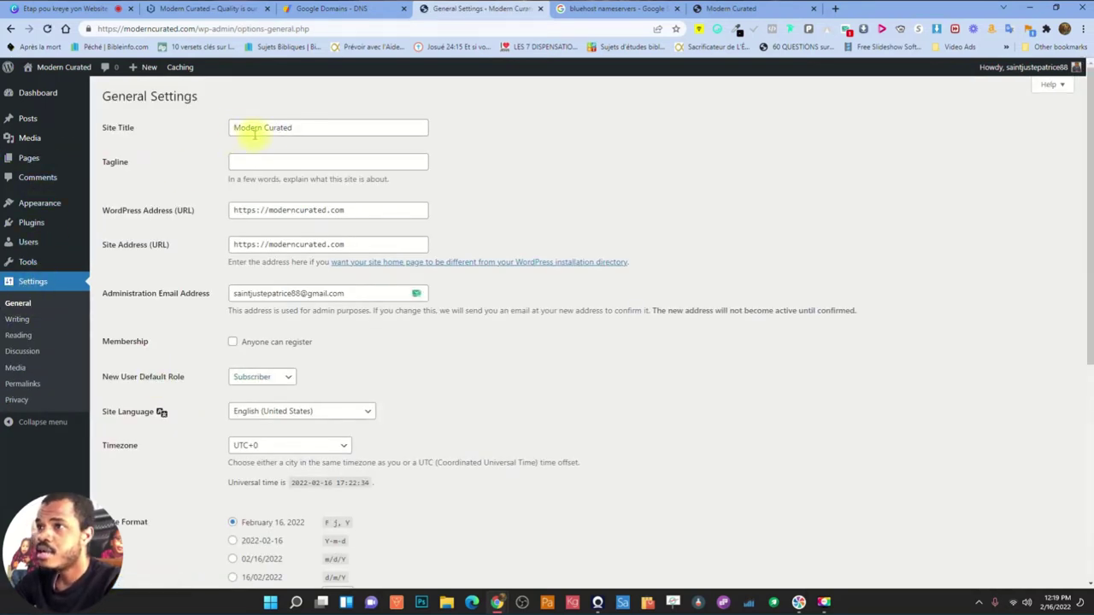
triple_click(305, 128)
click(280, 160)
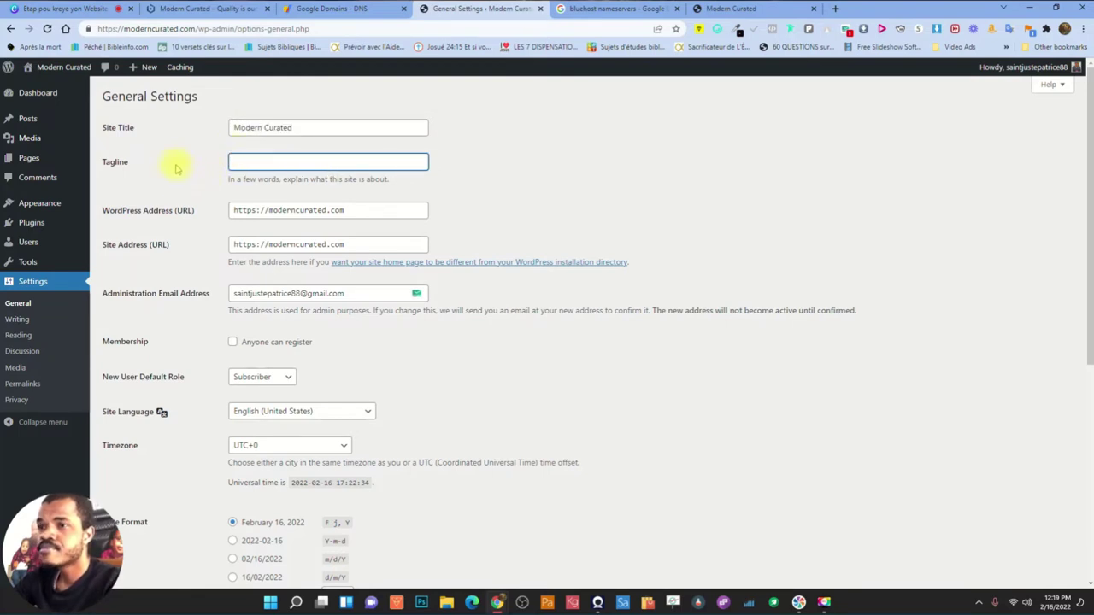
text(Our customers satisfaction is our top priority.)
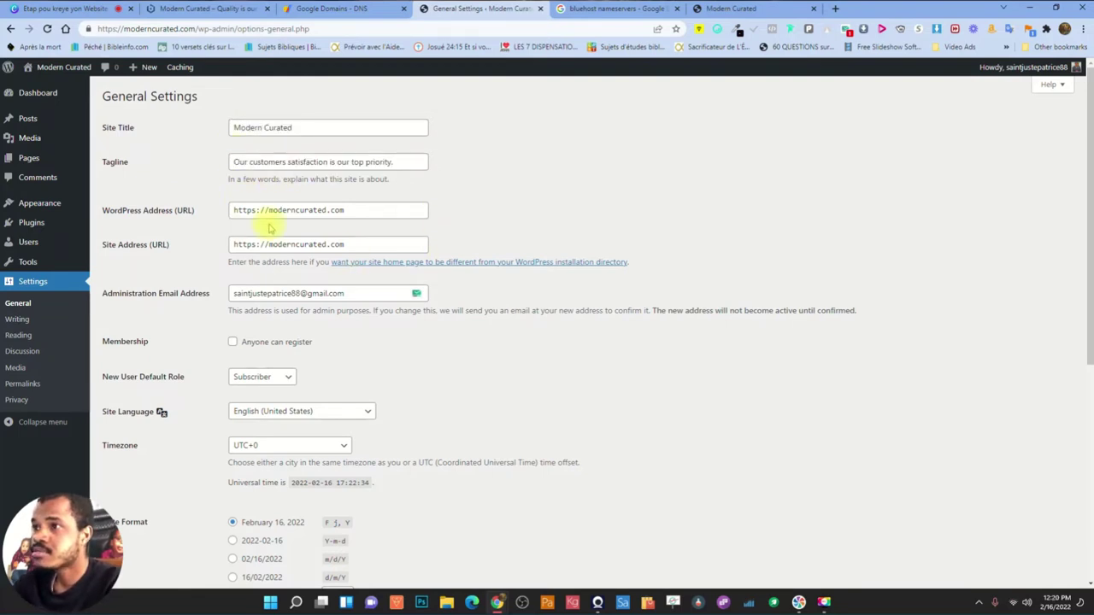
Check the WordPress address and administration email, and allow anyone to register under Membership
double_click(245, 210)
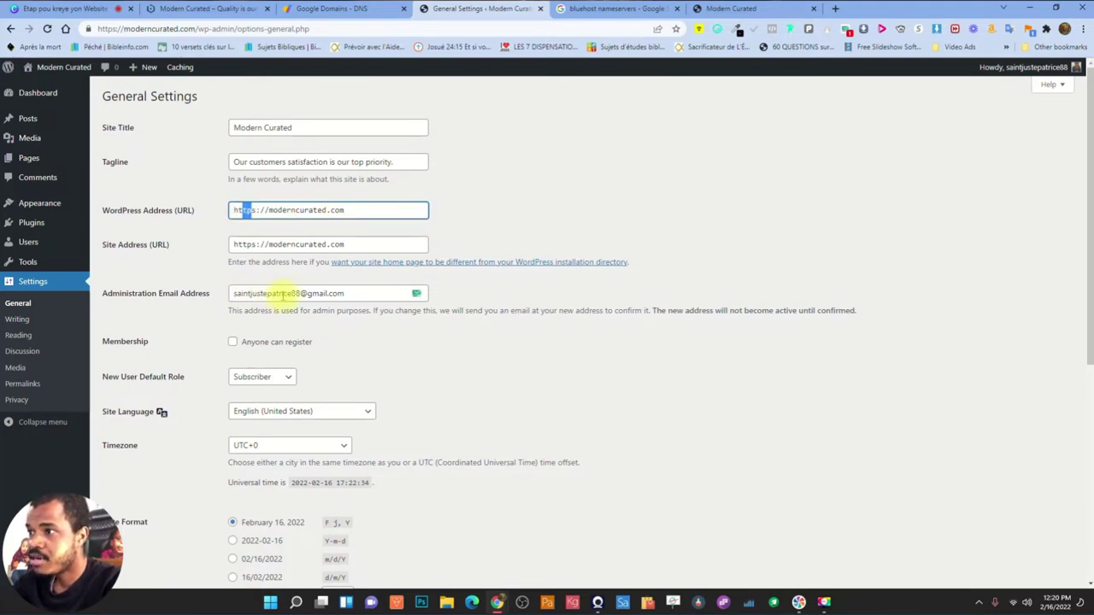
scroll(214, 312, down, 1)
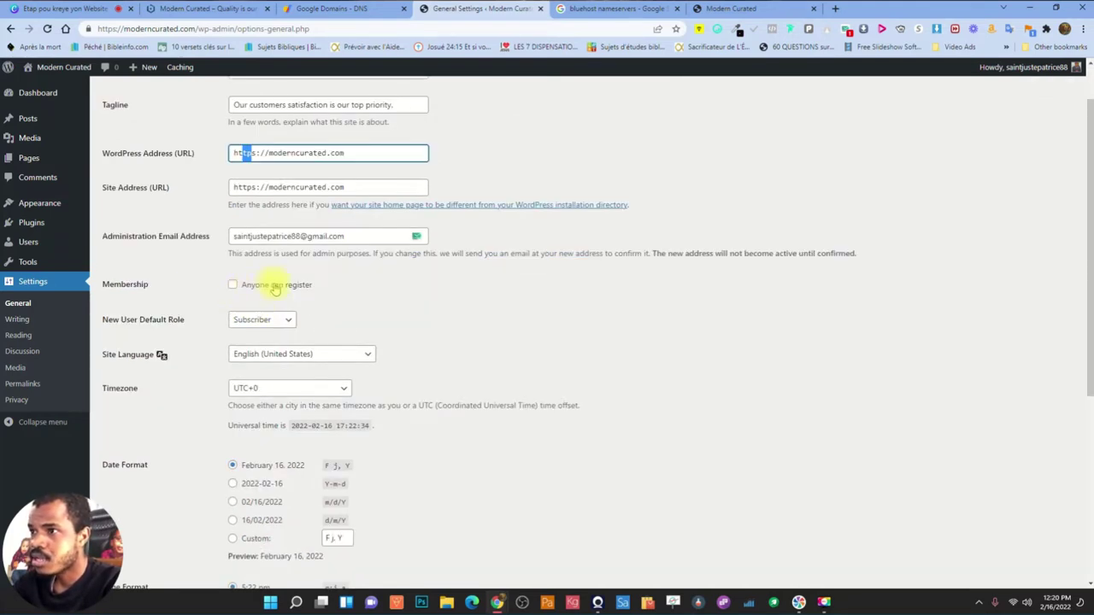
drag(235, 238, 354, 237)
click(354, 237)
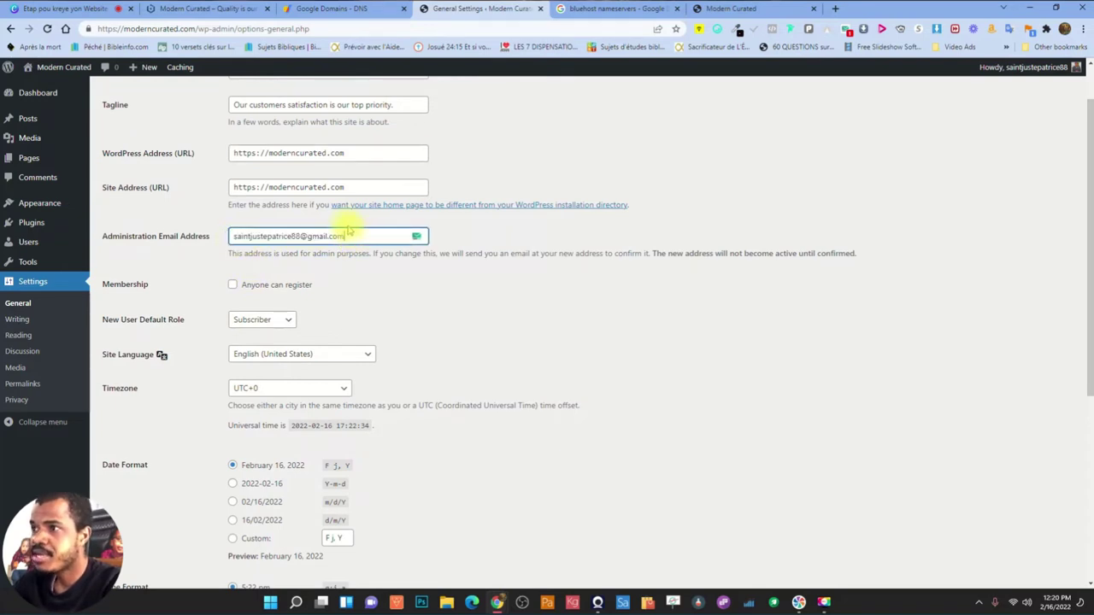
click(233, 285)
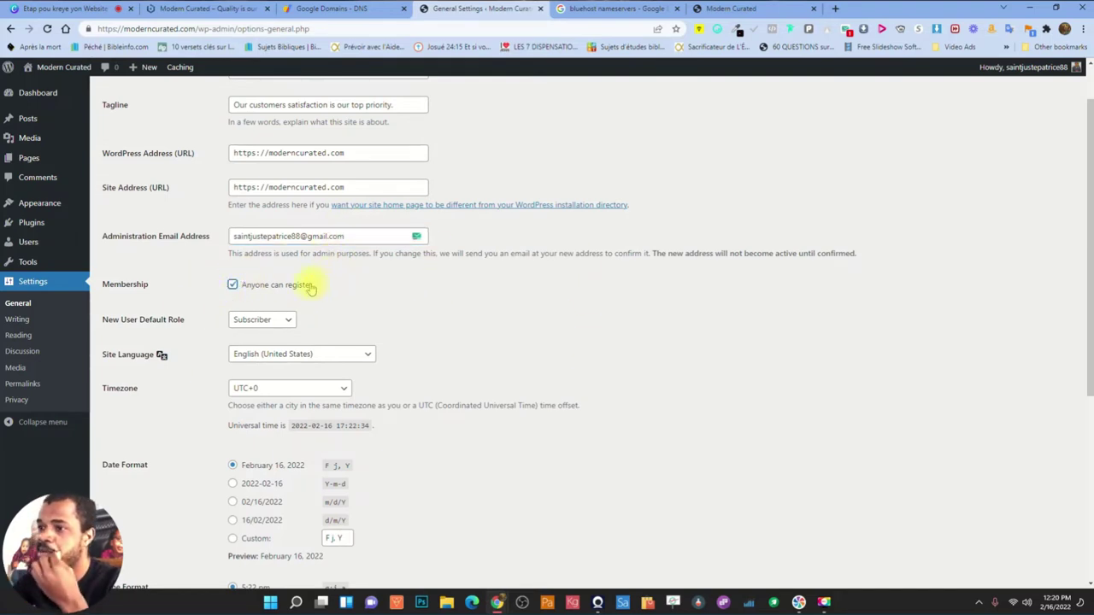
Set the site timezone to New York and save the general settings
scroll(304, 293, down, 2)
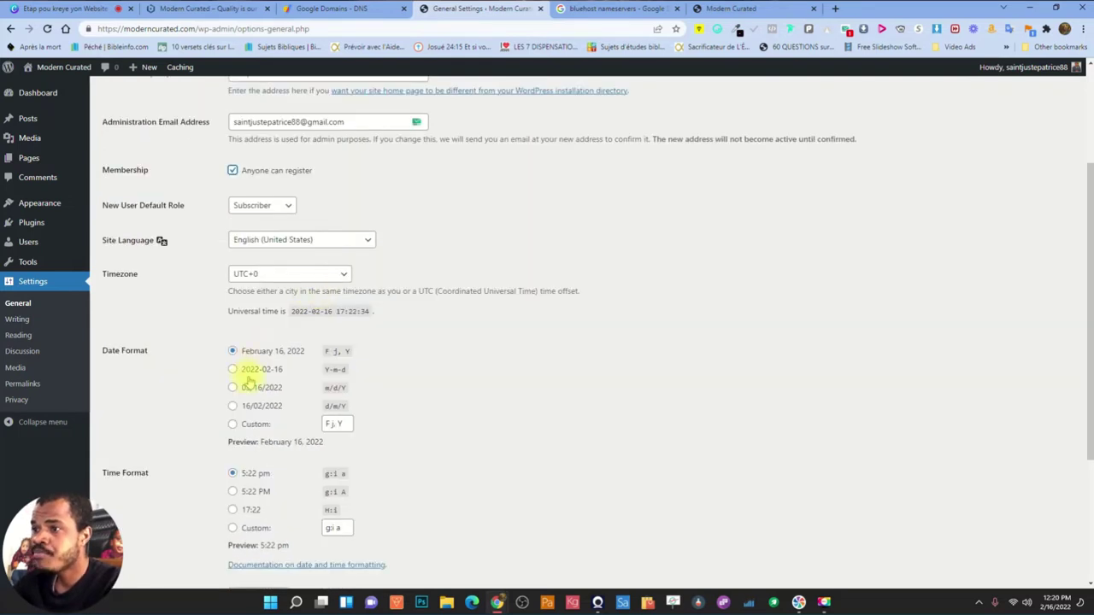
scroll(282, 379, down, 1)
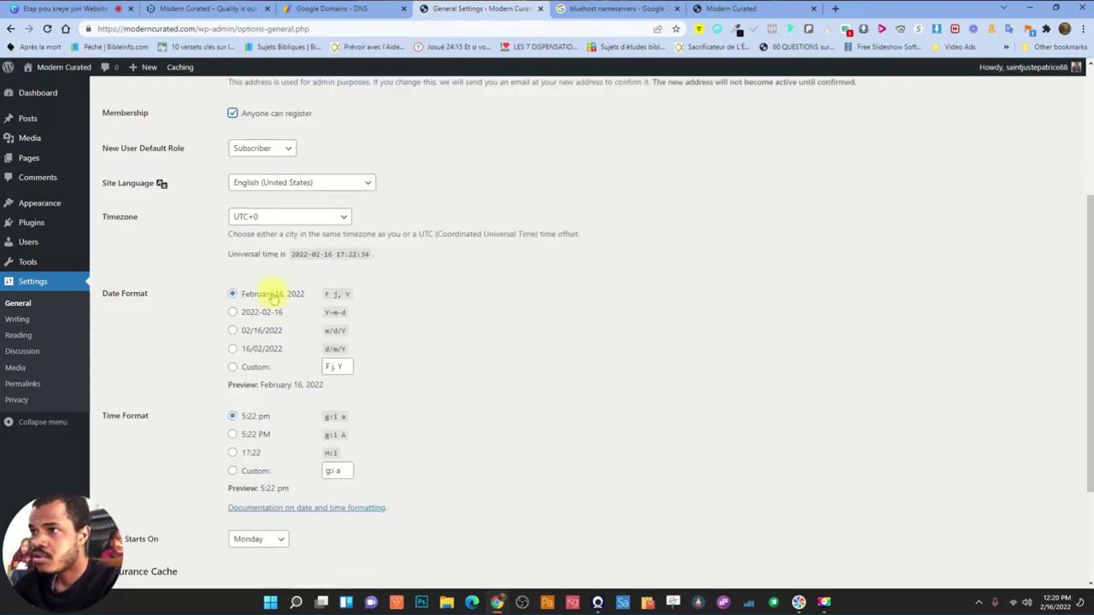
click(282, 217)
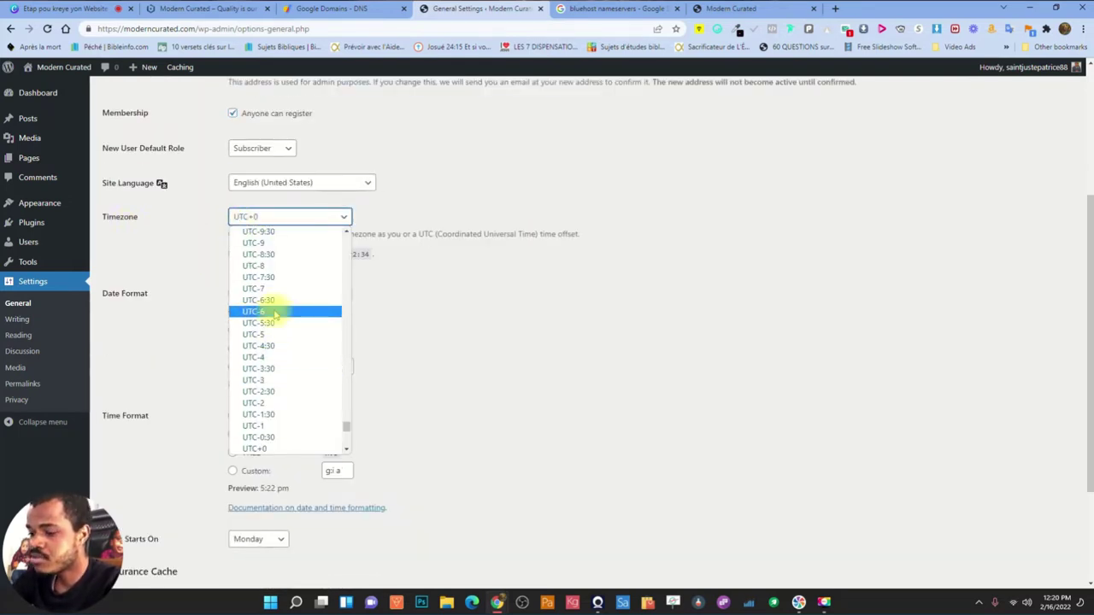
text(new)
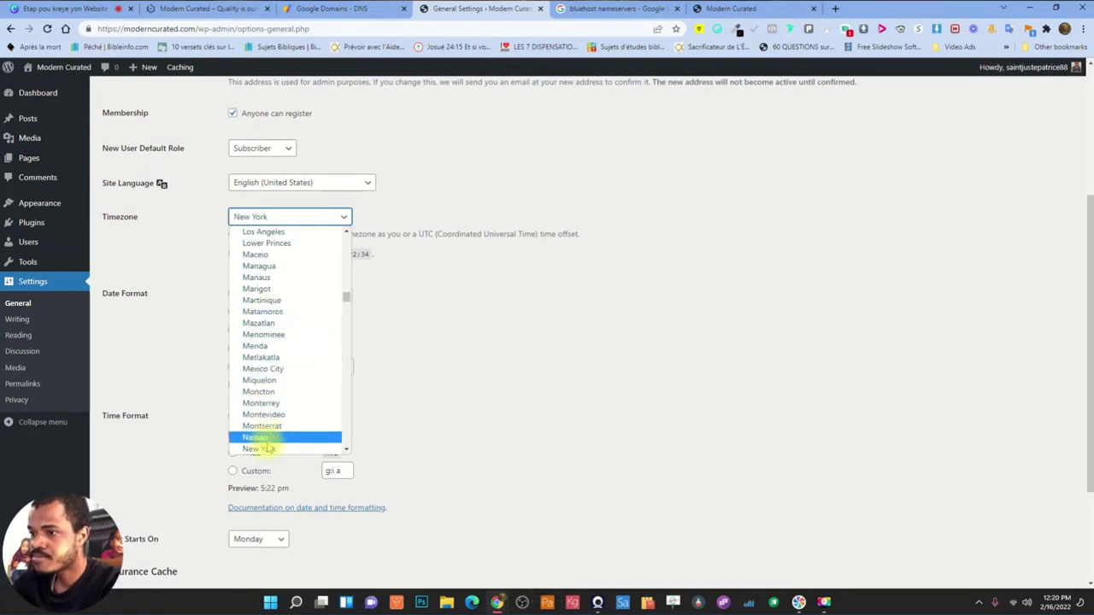
click(262, 448)
scroll(440, 337, down, 1)
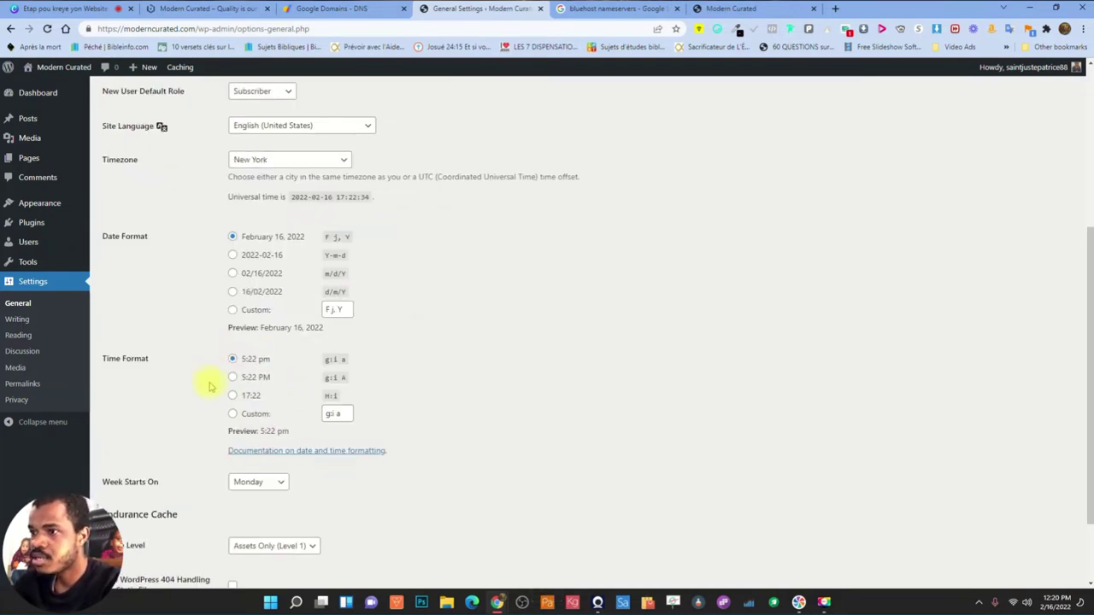
scroll(192, 356, down, 2)
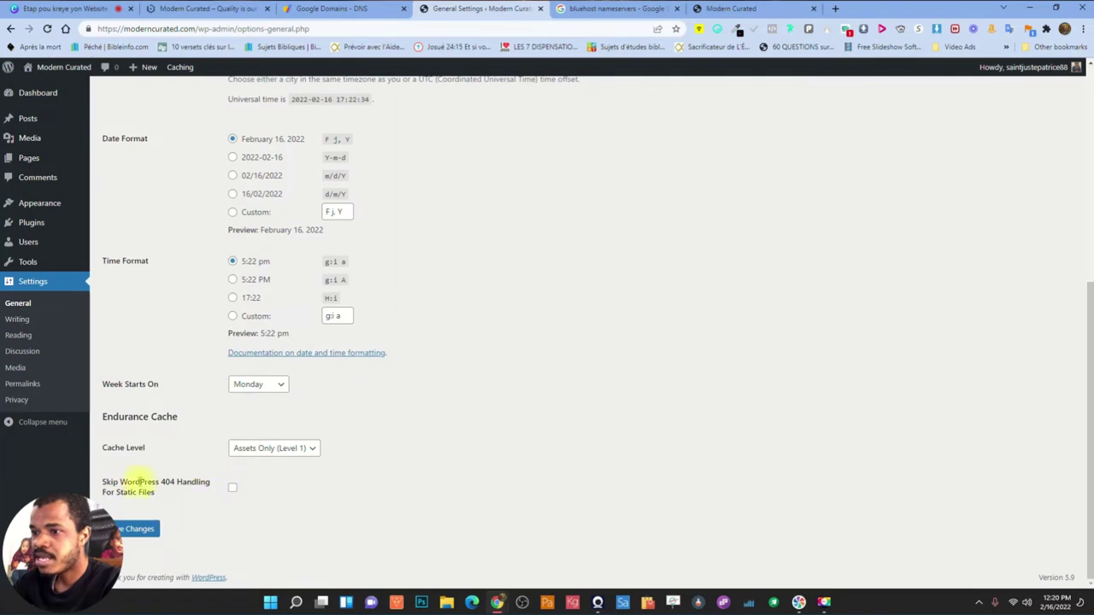
click(141, 532)
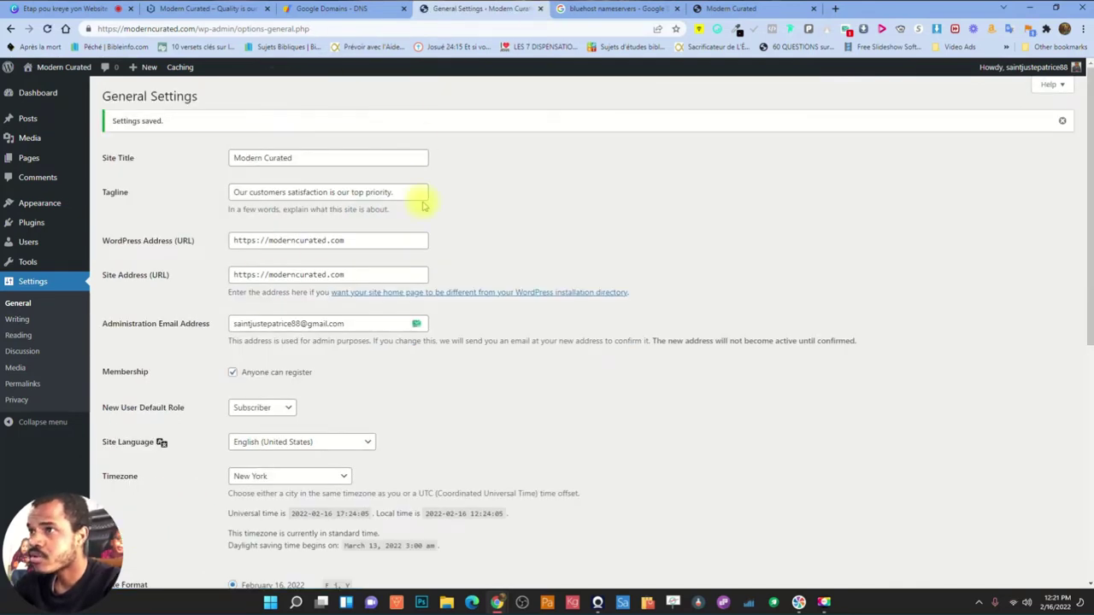
Open the permalink settings, and examine the page address structure on the live Modern Curated site
scroll(261, 316, down, 2)
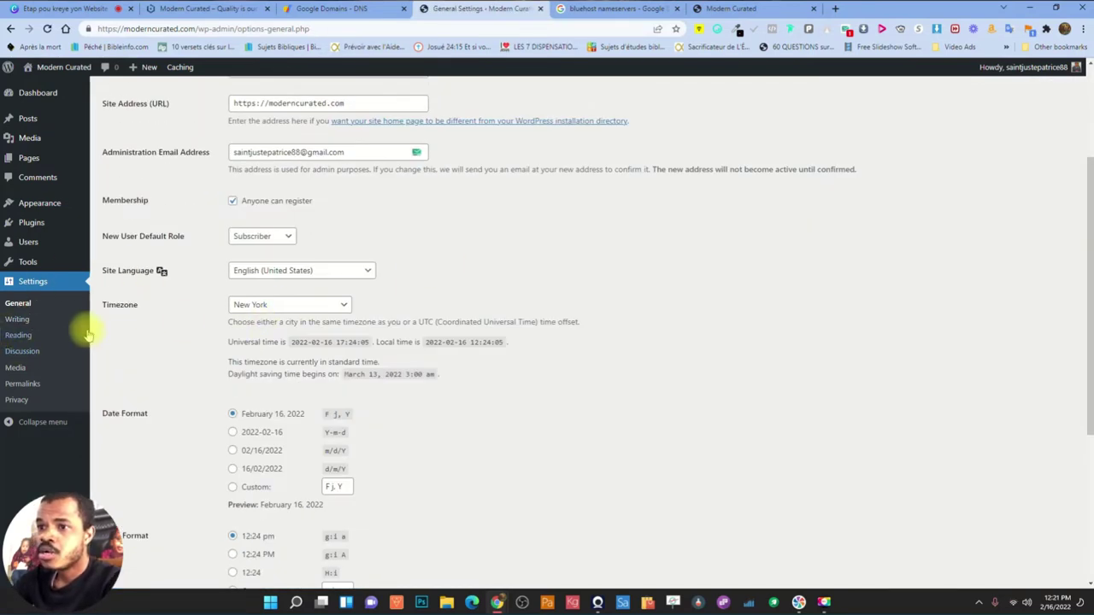
click(34, 386)
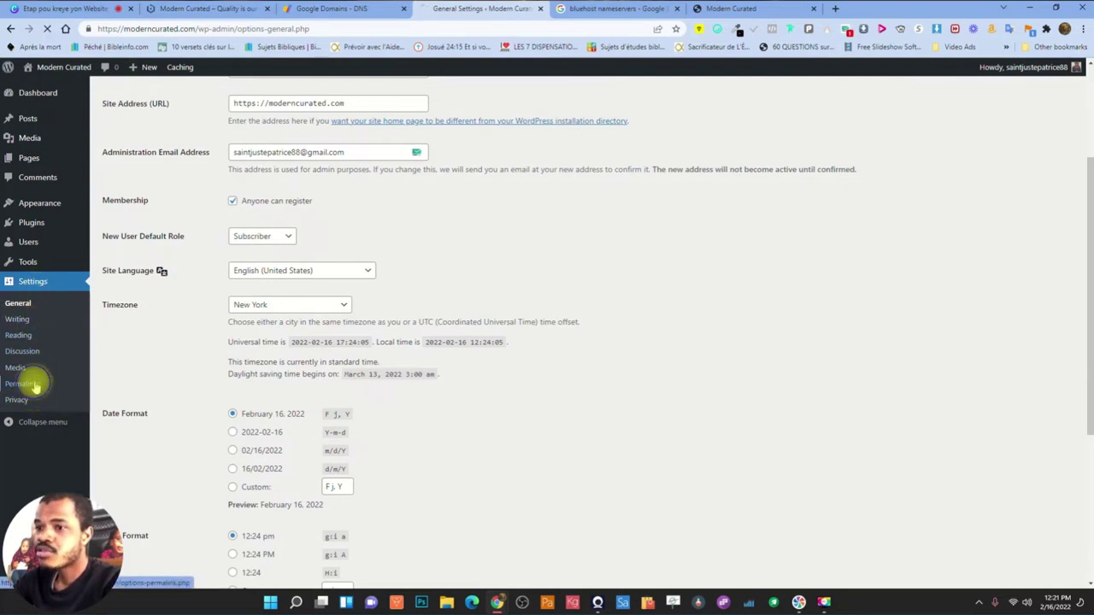
click(727, 11)
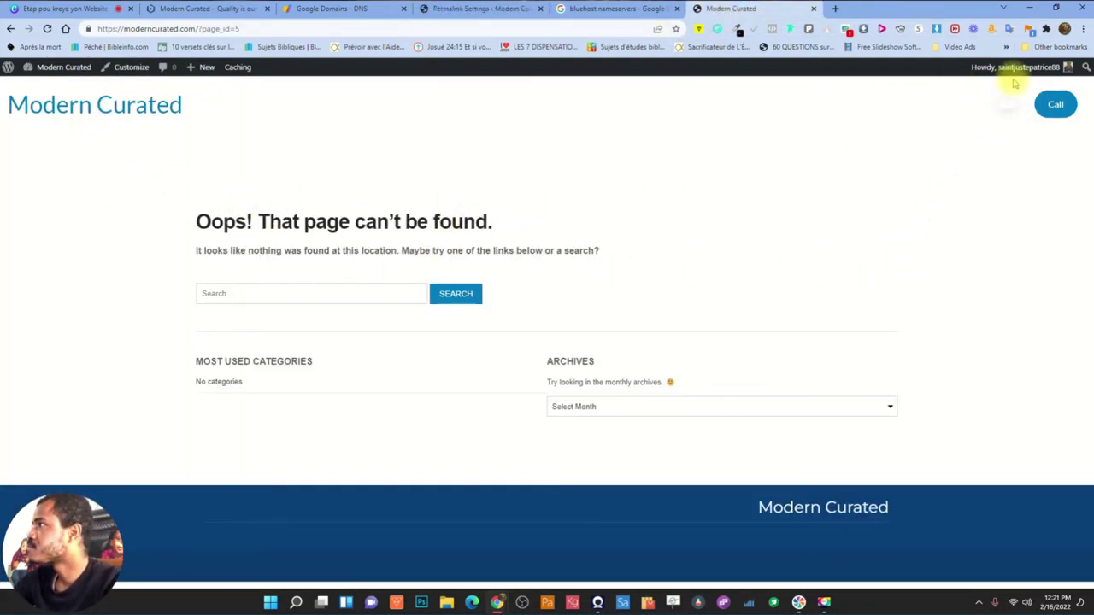
click(1055, 107)
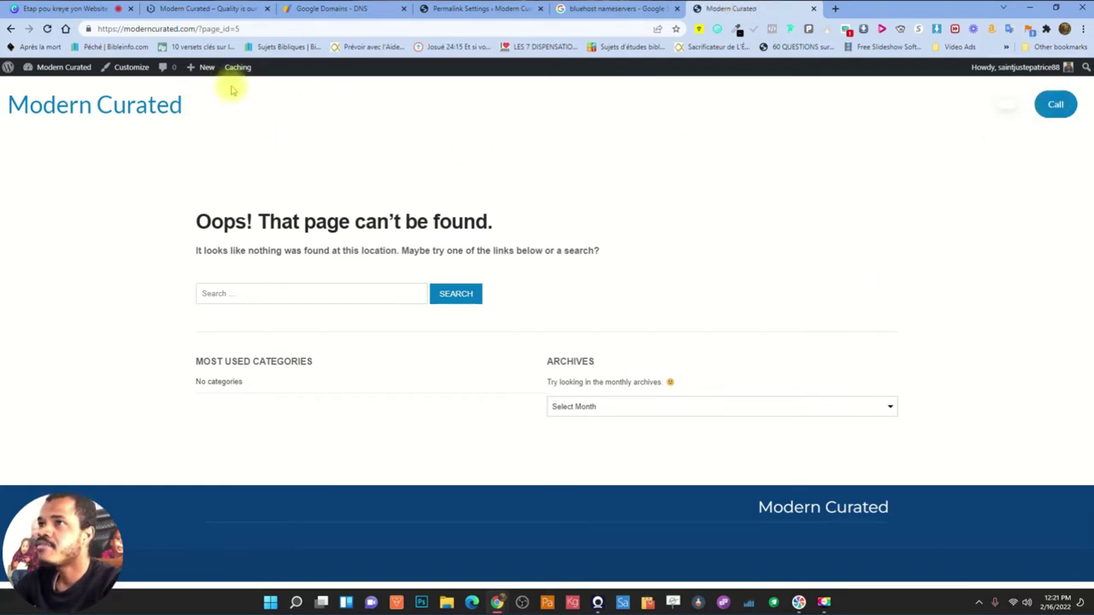
click(140, 31)
click(136, 31)
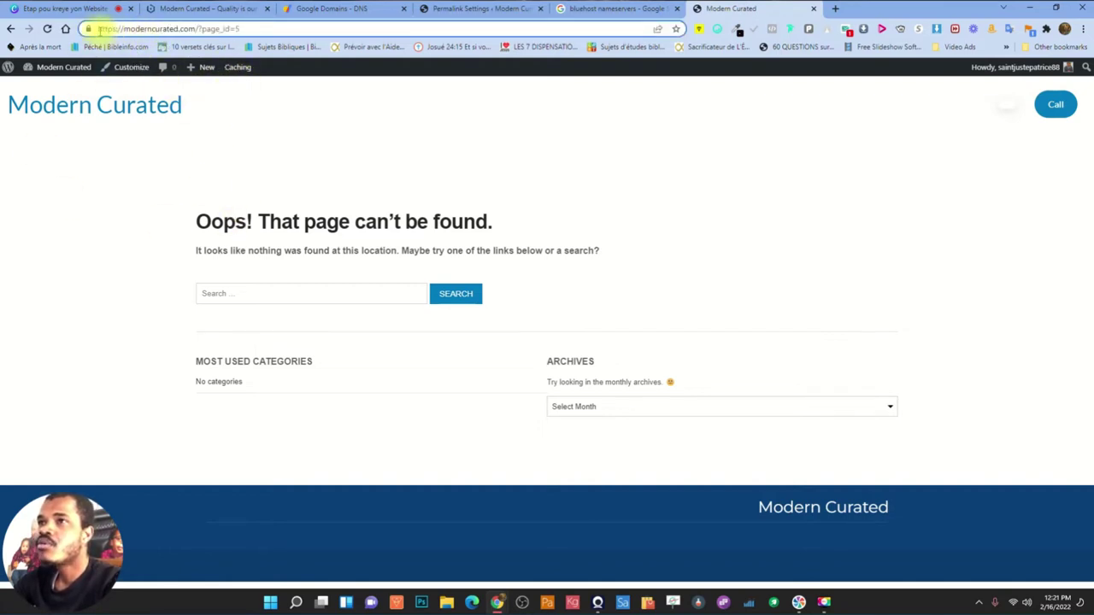
drag(98, 29, 252, 30)
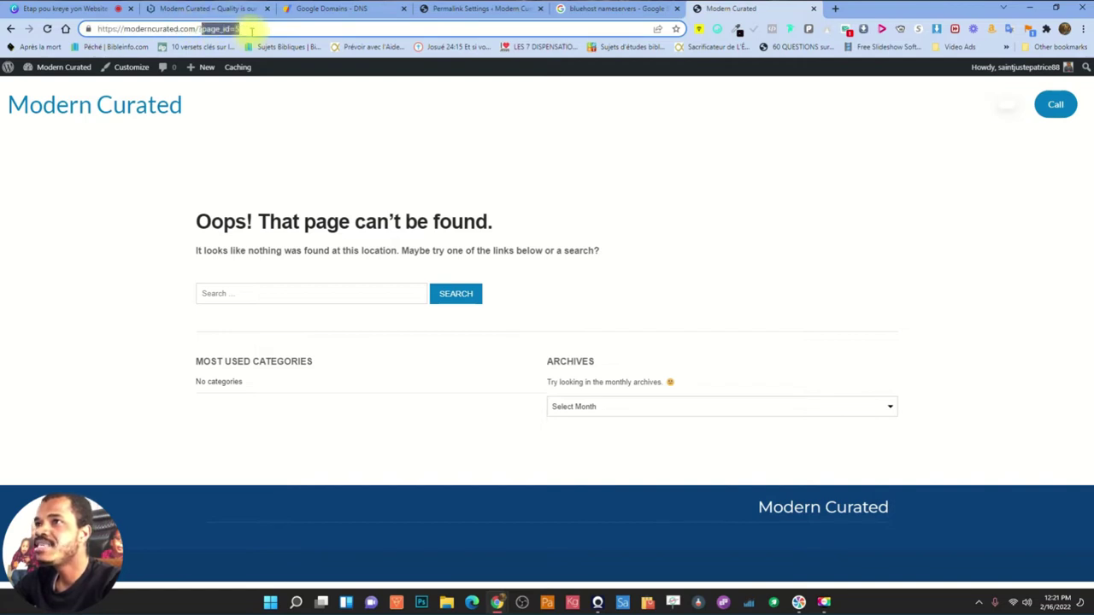
click(226, 29)
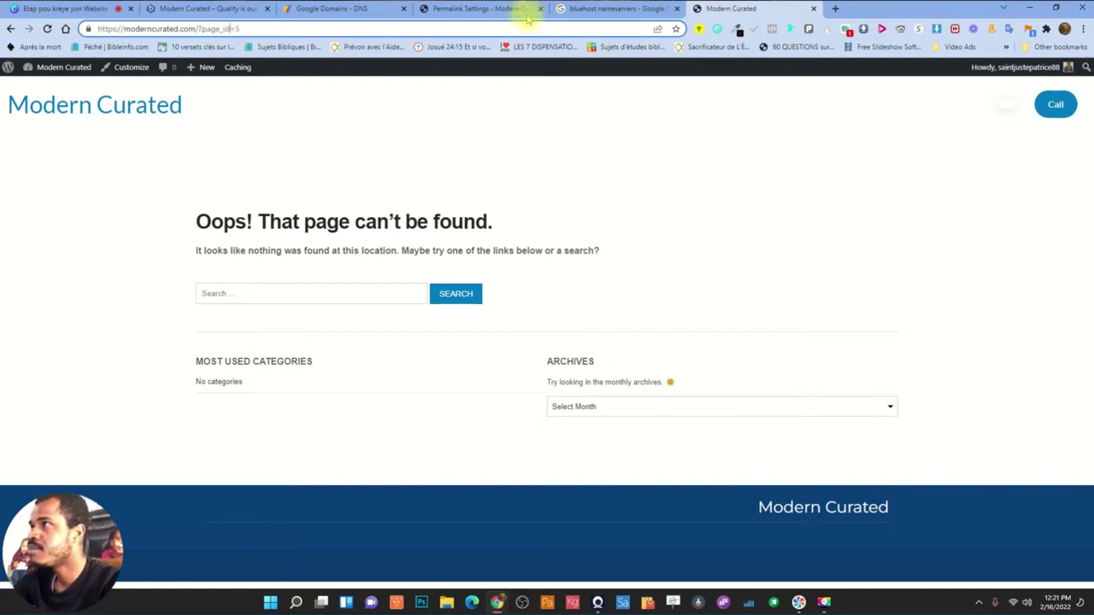
Compare the Plain permalink example with the live page's address and with the Post name example
click(458, 9)
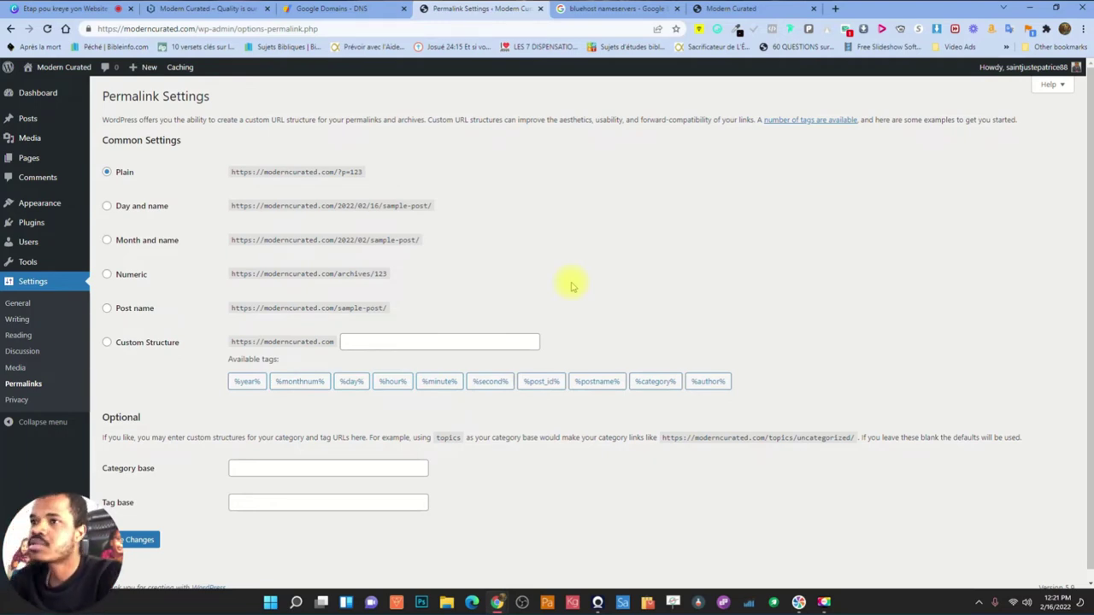
mouse_move(338, 172)
mouse_down()
mouse_move(363, 172)
mouse_move(350, 172)
mouse_up()
click(319, 175)
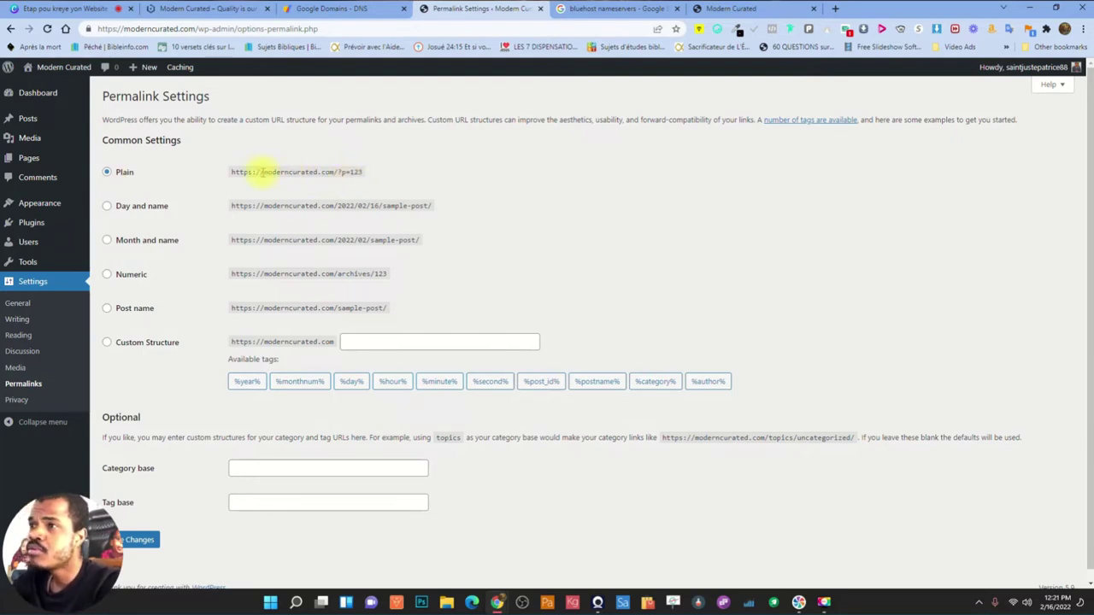
drag(221, 175, 364, 172)
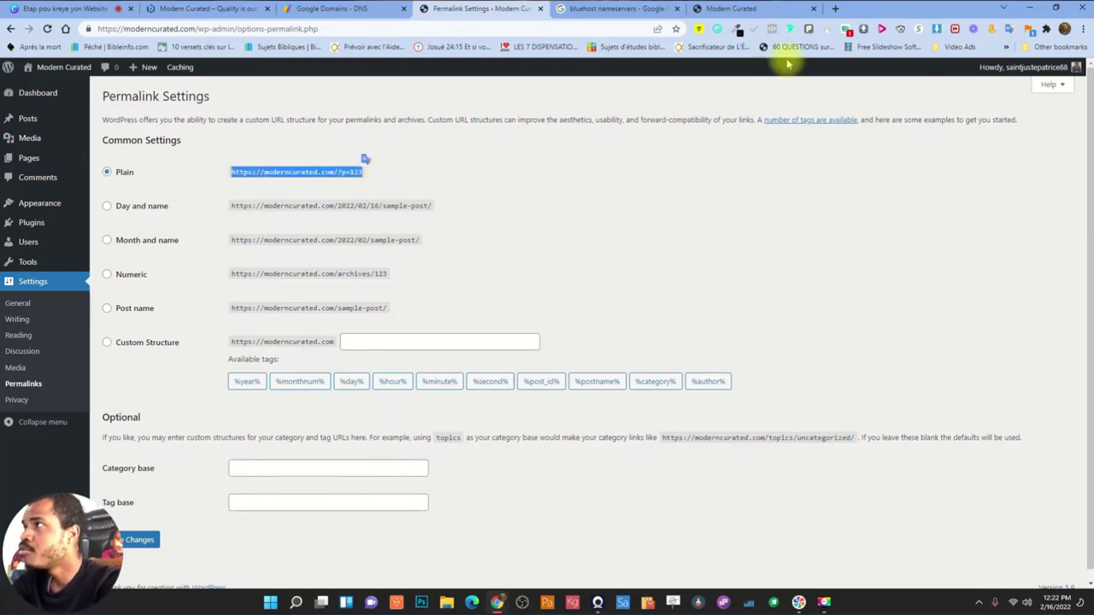
click(732, 9)
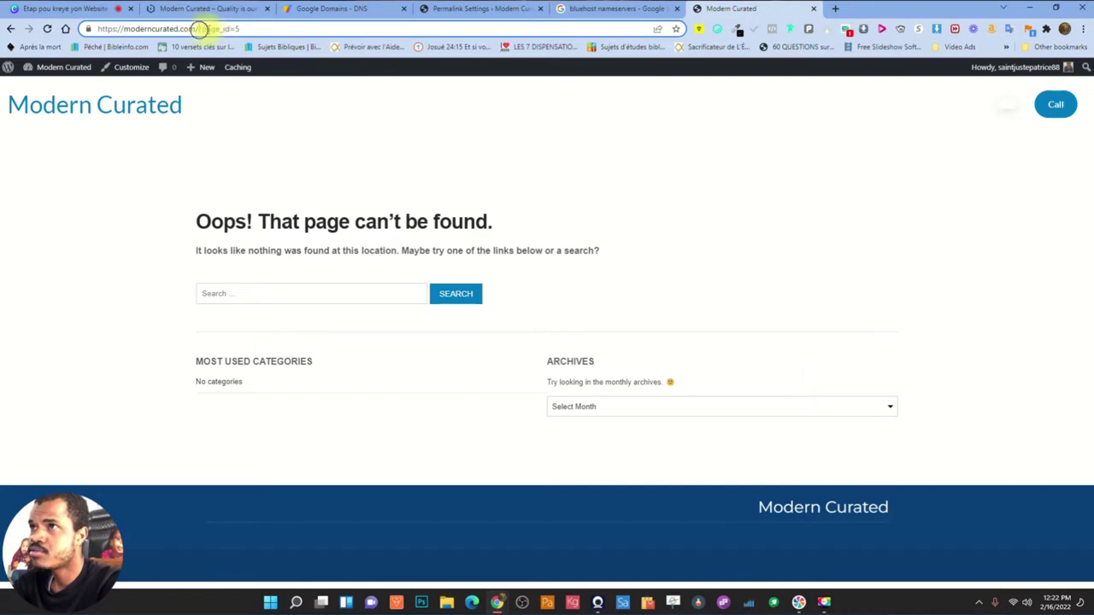
drag(199, 29, 256, 29)
click(451, 8)
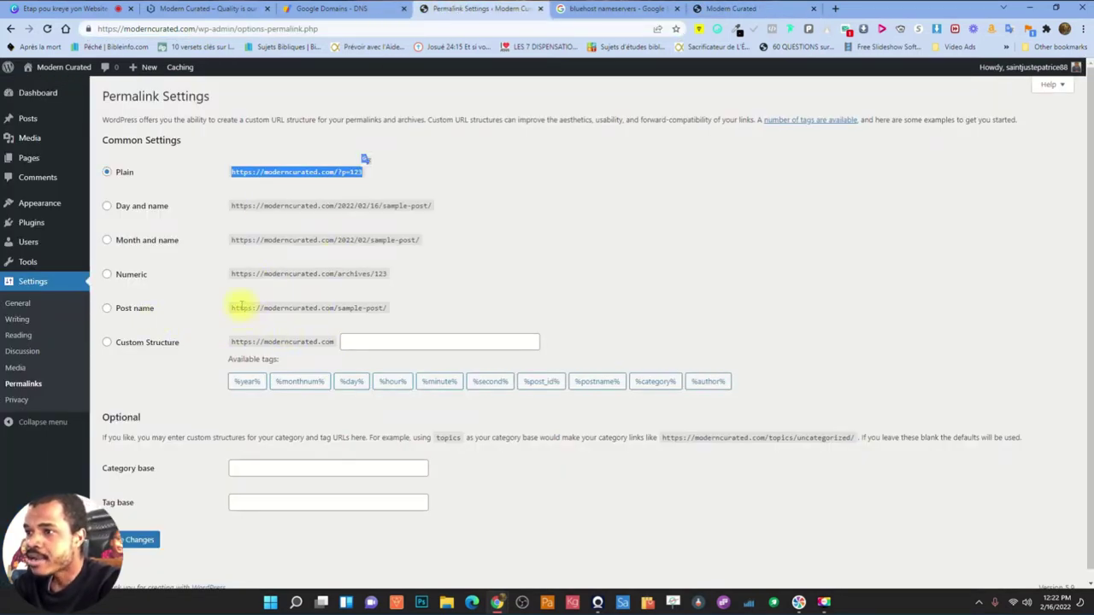
drag(233, 308, 391, 315)
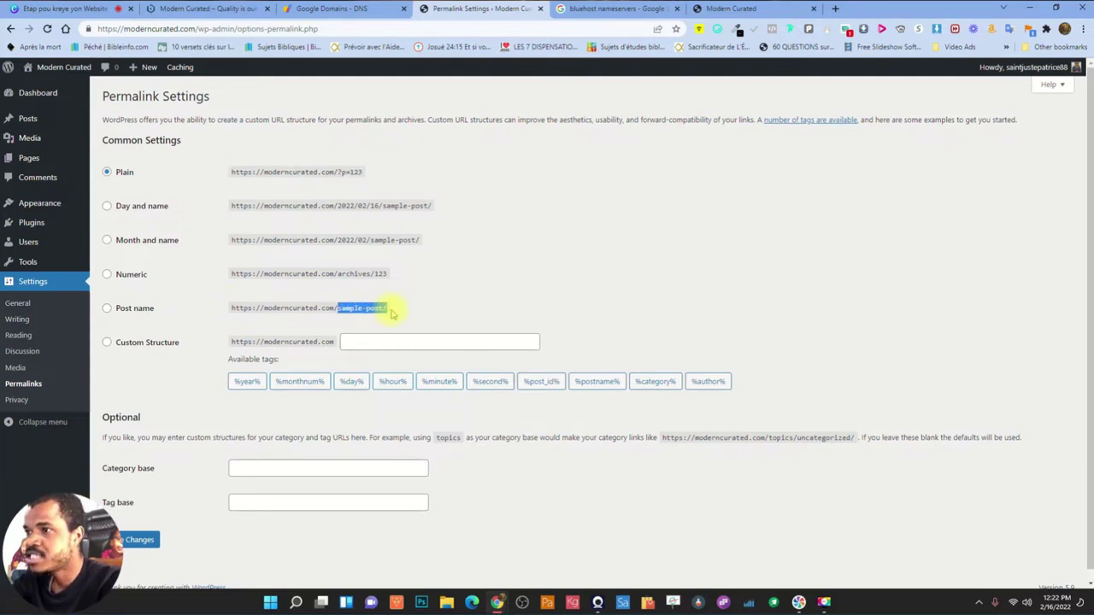
Set the permalink structure to Post name and save the permalink settings
click(359, 313)
click(107, 309)
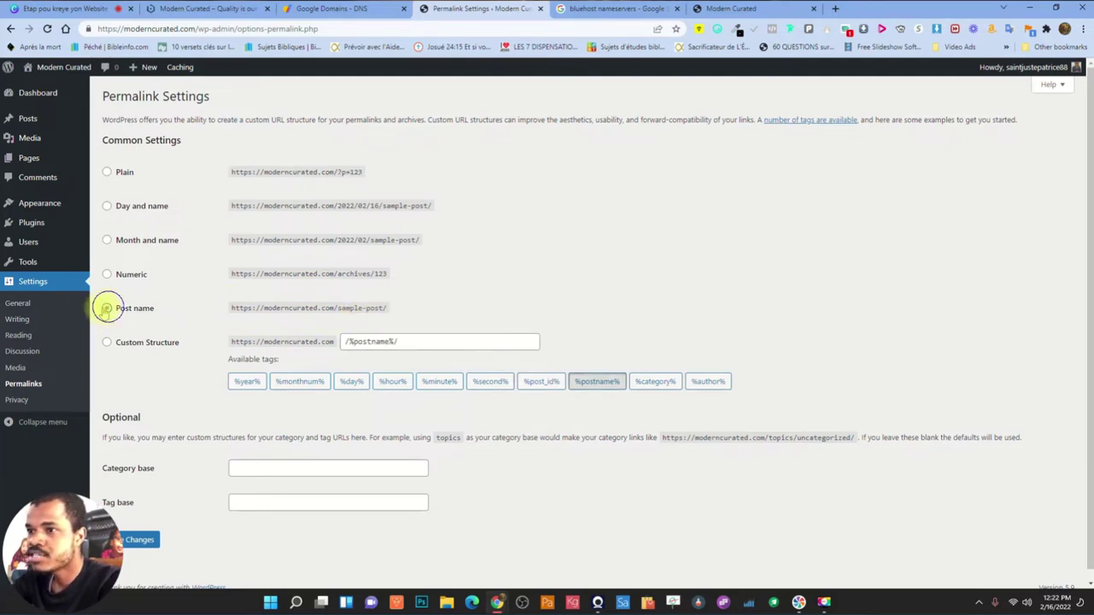
scroll(568, 248, down, 1)
click(145, 529)
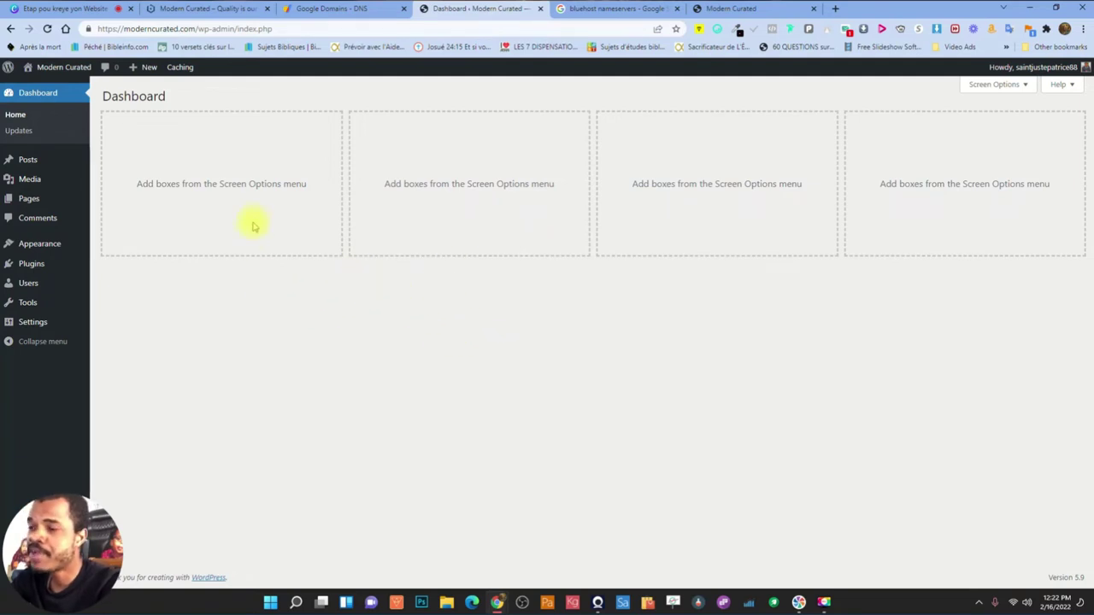
Find the WooCommerce plugin by searching the plugin directory for woocommerce, and install and activate it
mouse_move(32, 269)
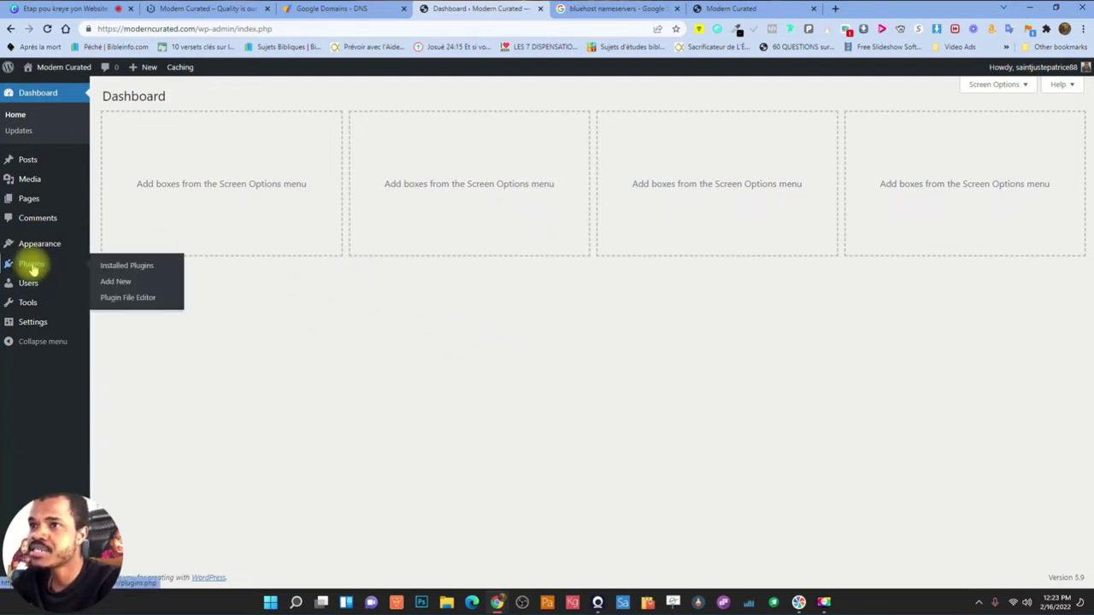
click(128, 295)
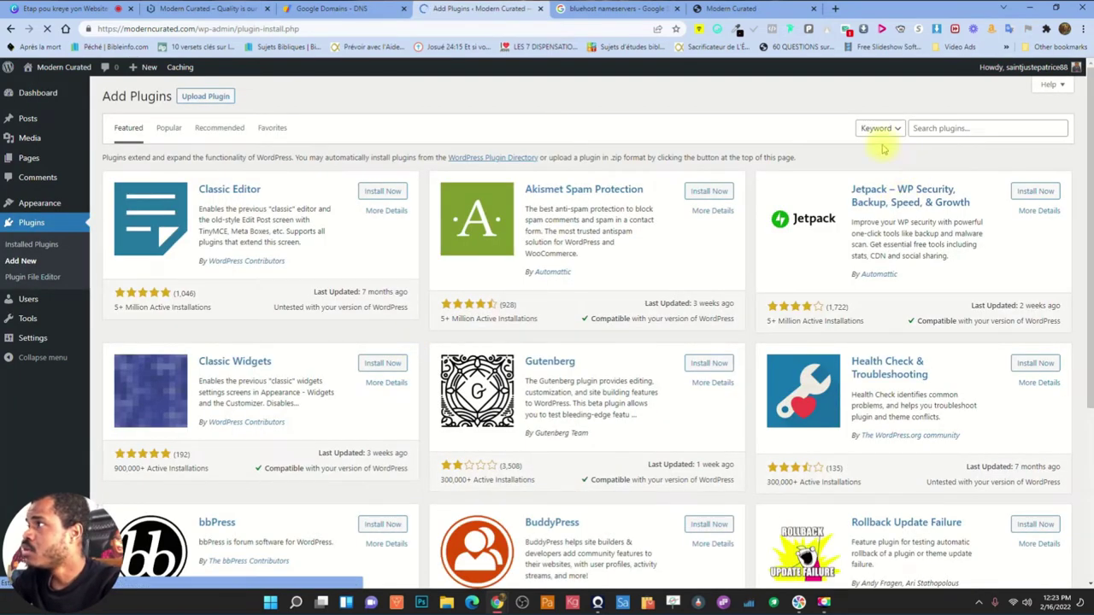
click(949, 128)
text(w)
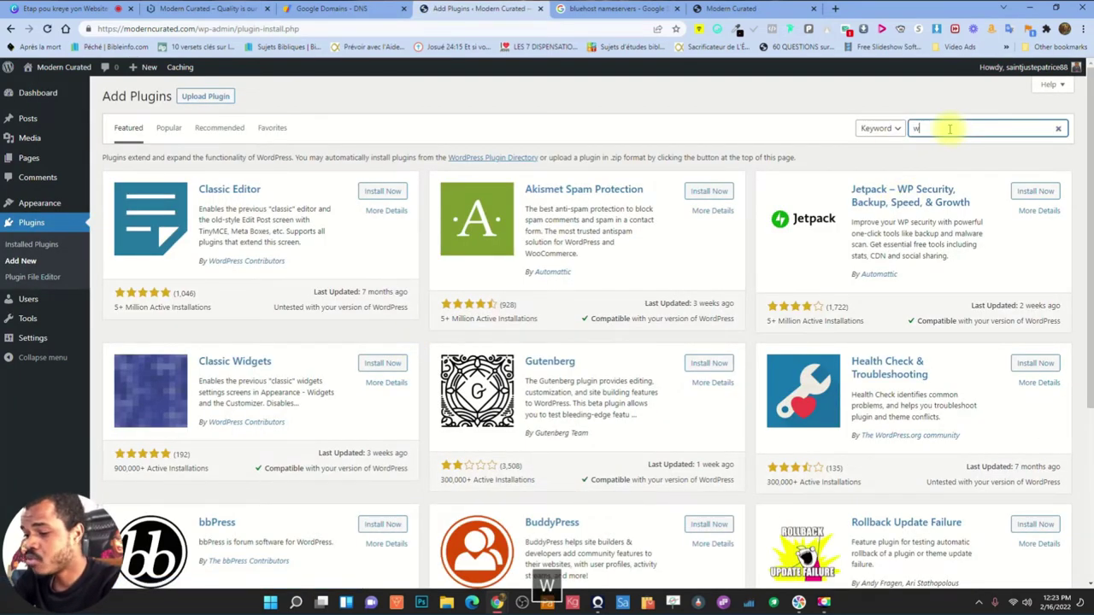
text(oocommer)
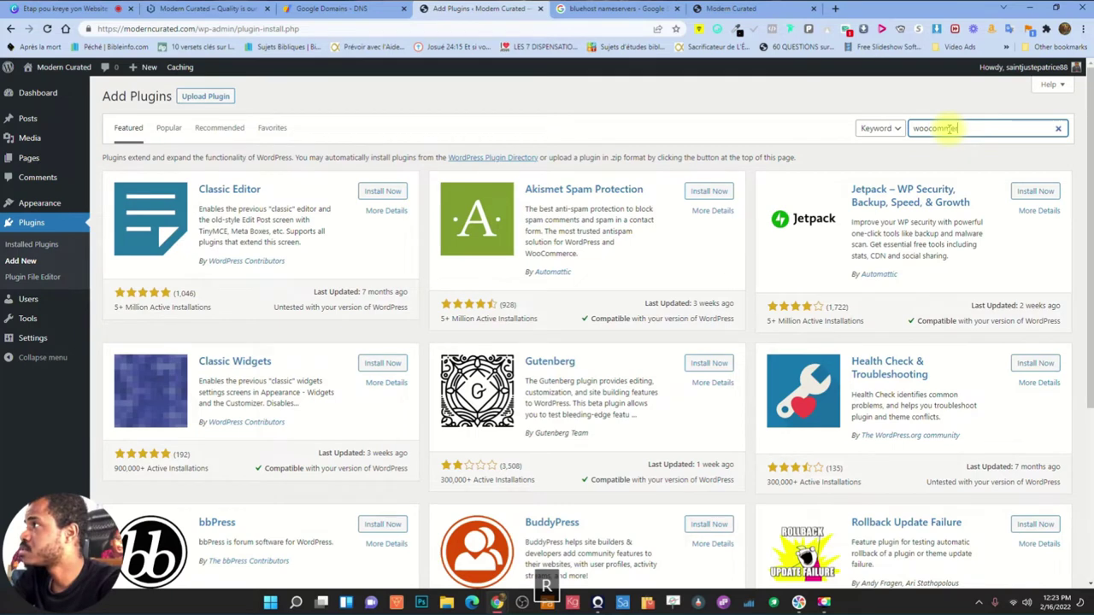
text(ce)
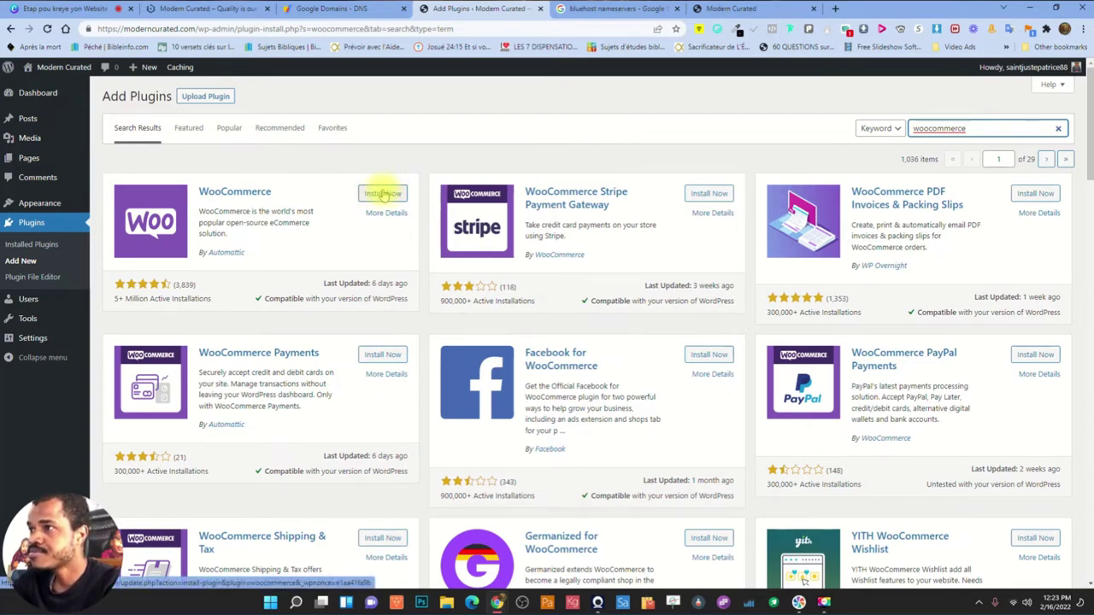
click(382, 194)
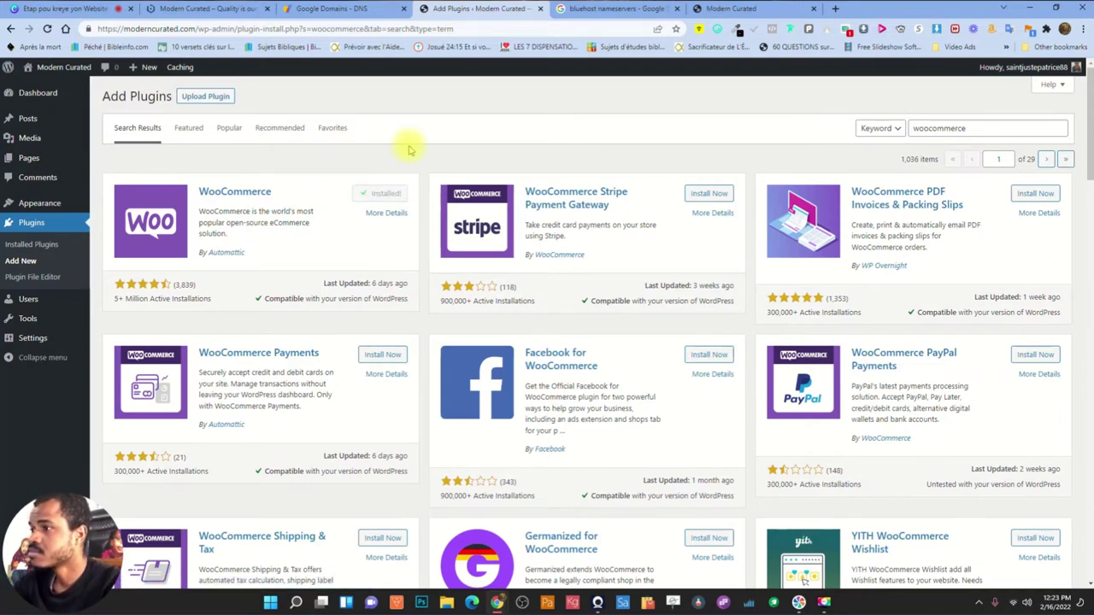
click(384, 192)
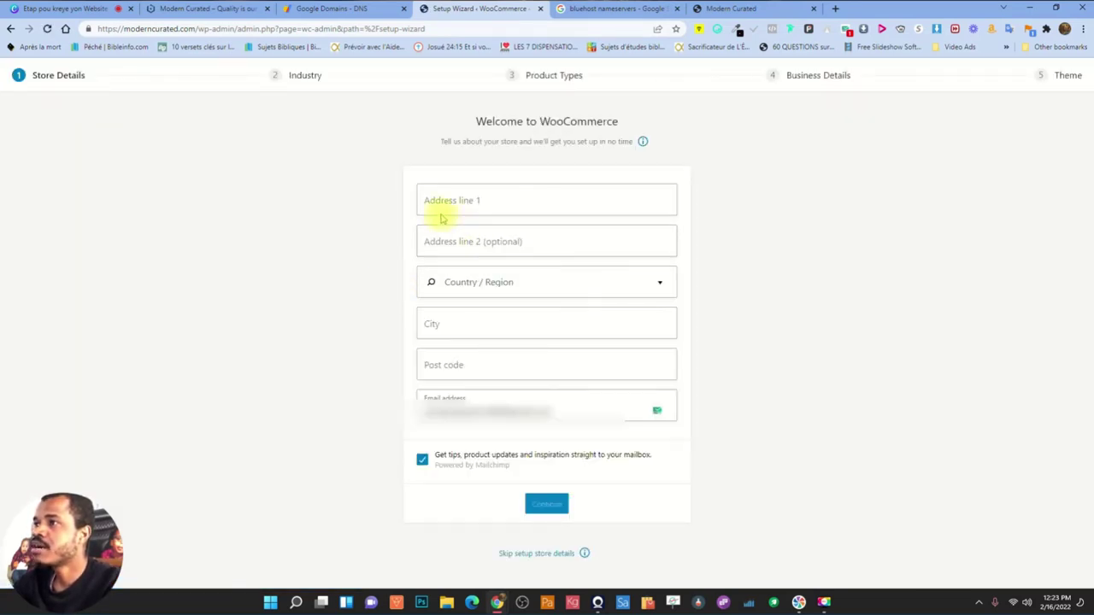
Examine the address, country, city, post code, email and tips-by-mail fields of the store details form
click(485, 200)
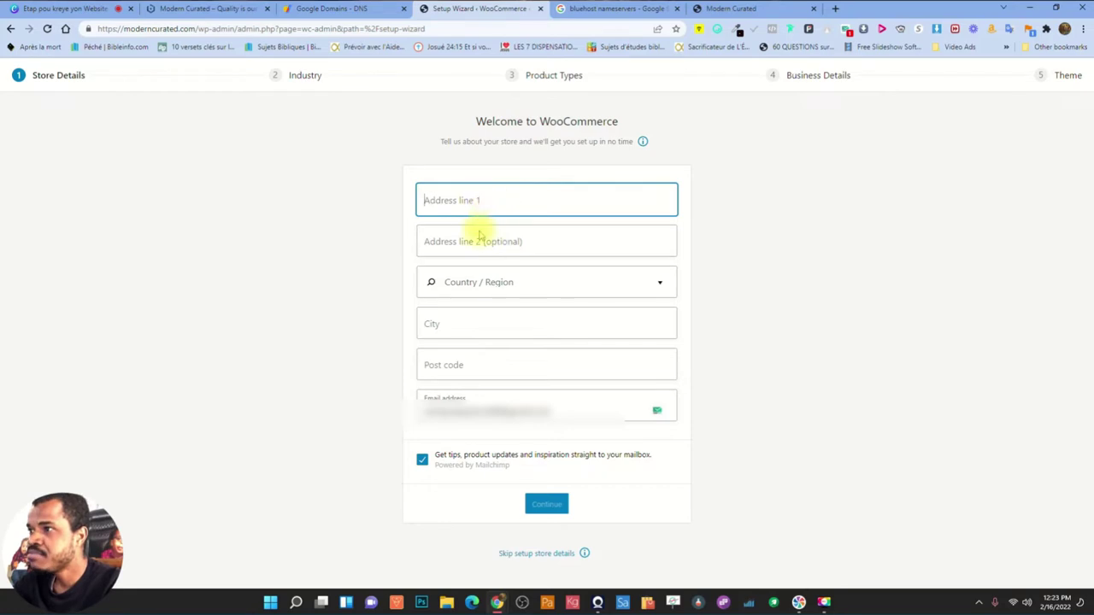
click(479, 288)
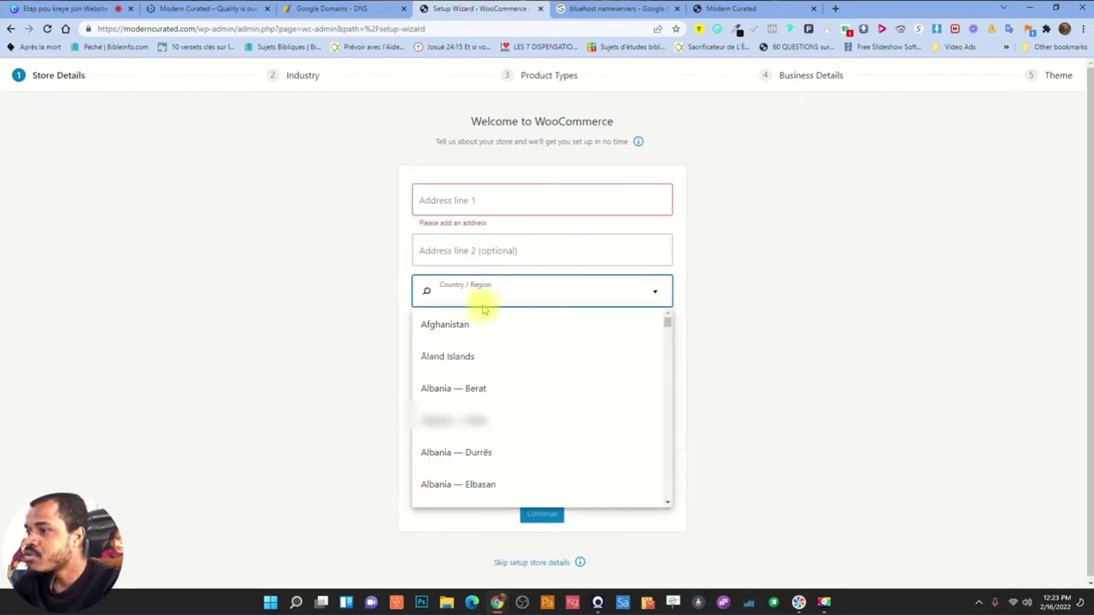
click(743, 279)
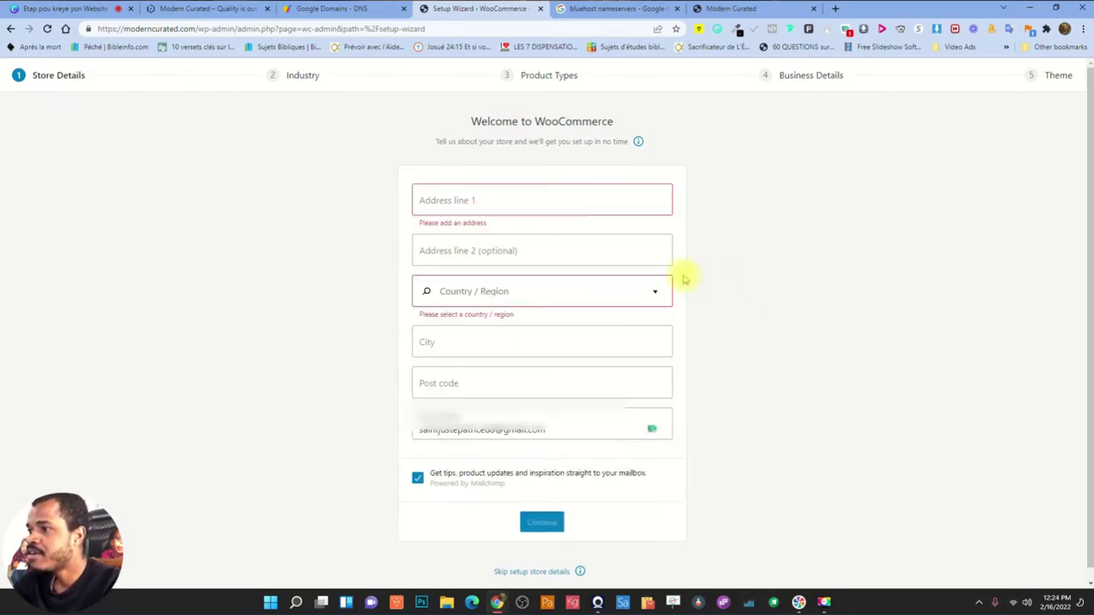
click(506, 342)
click(452, 389)
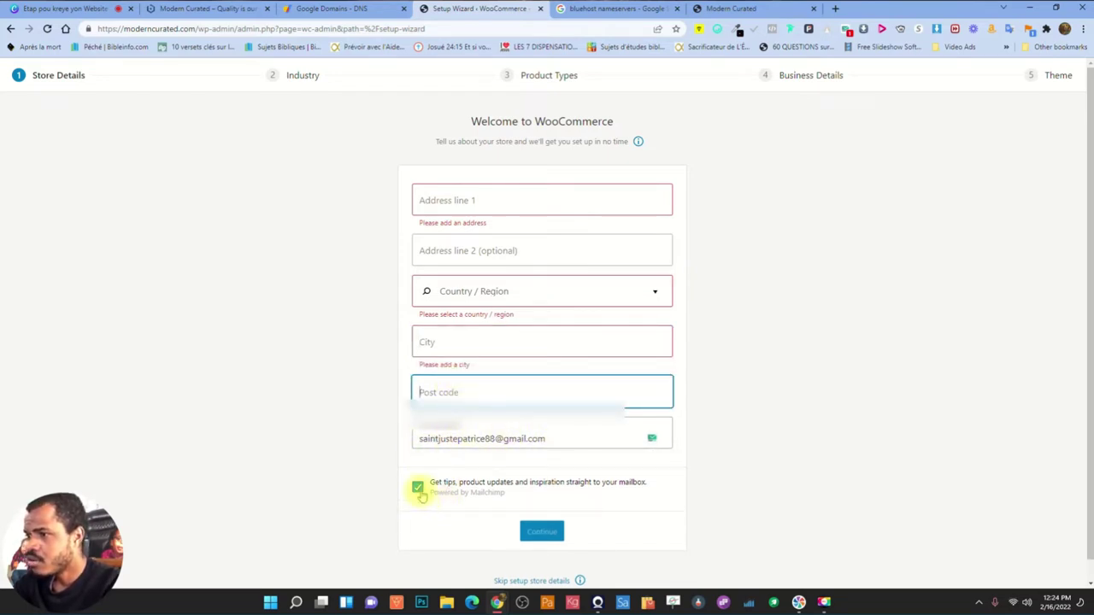
click(533, 444)
click(419, 497)
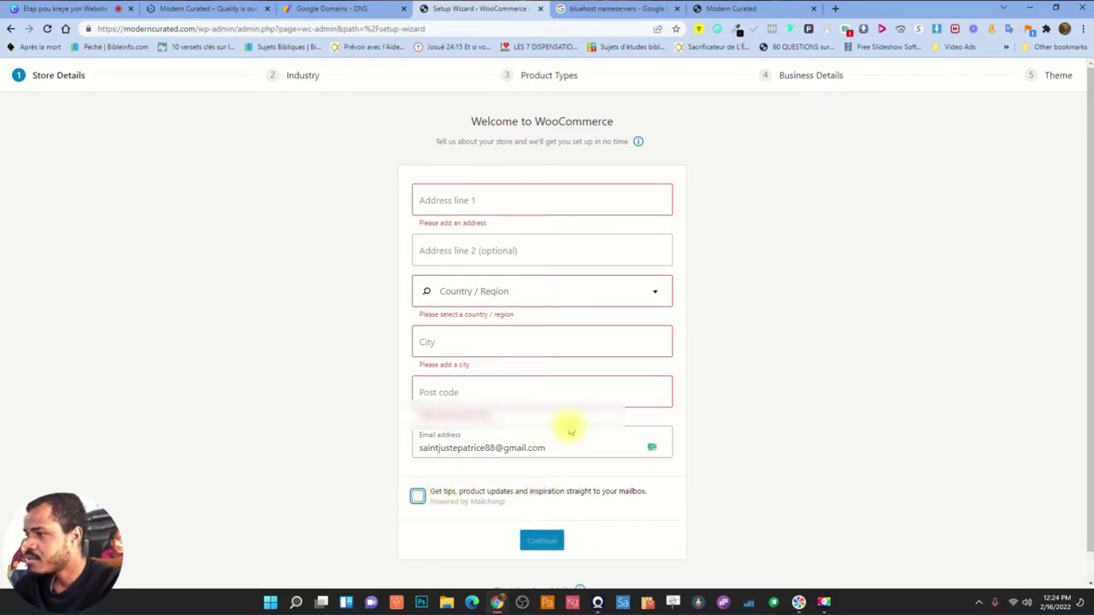
scroll(590, 432, down, 1)
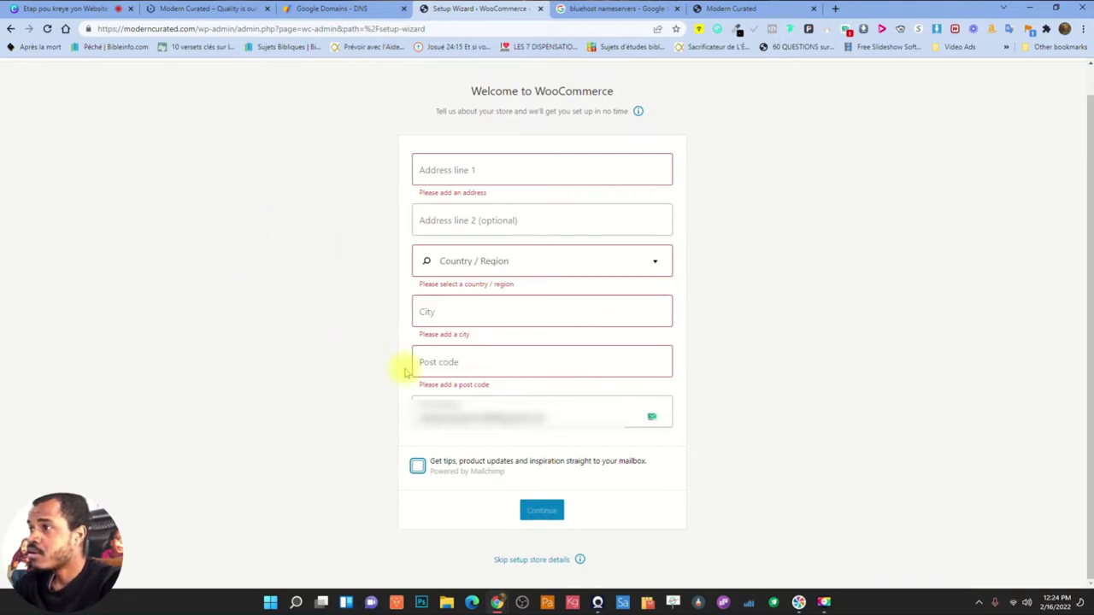
click(417, 465)
Enter the store's street address as address line 1 of the store details
click(487, 171)
text(123 G)
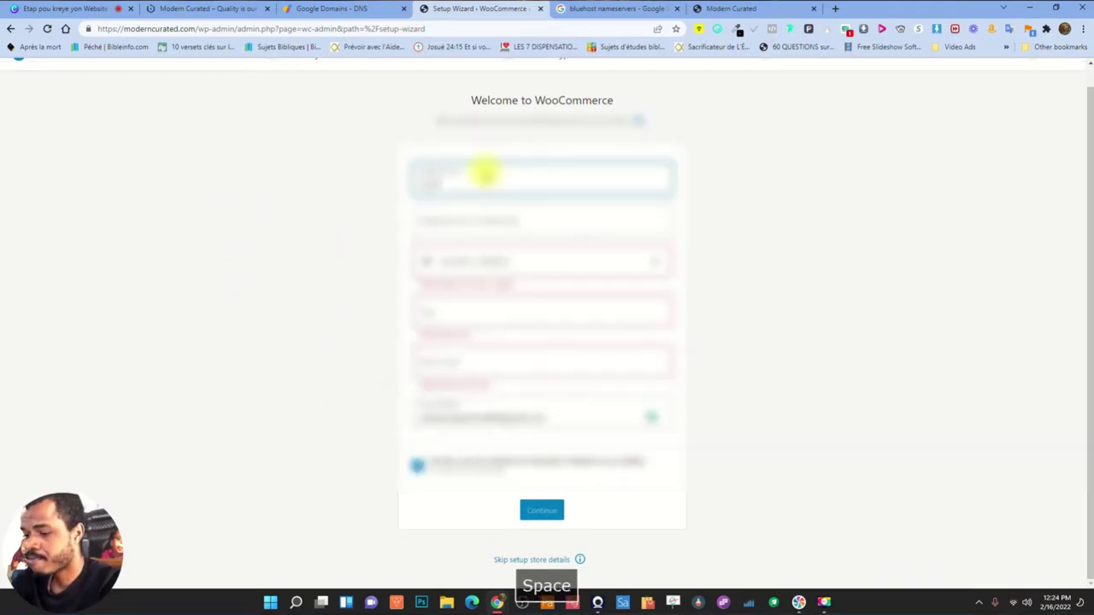
text(f)
key(BackSpace)
text(fnR)
key(Tab)
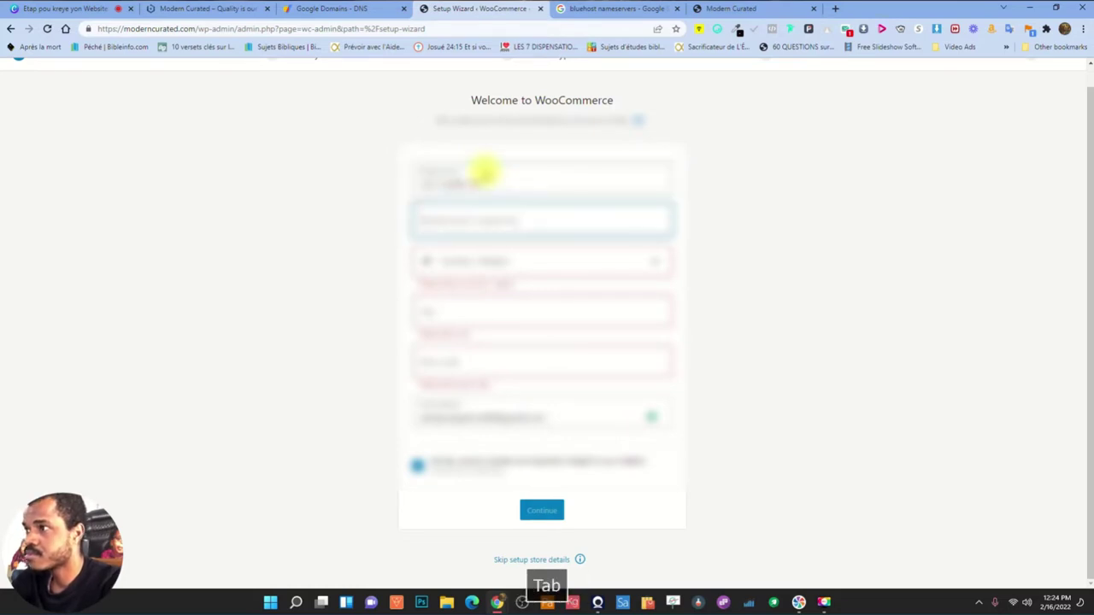
Leave address line 2 empty, and look up and choose the store's country and state
key(Tab)
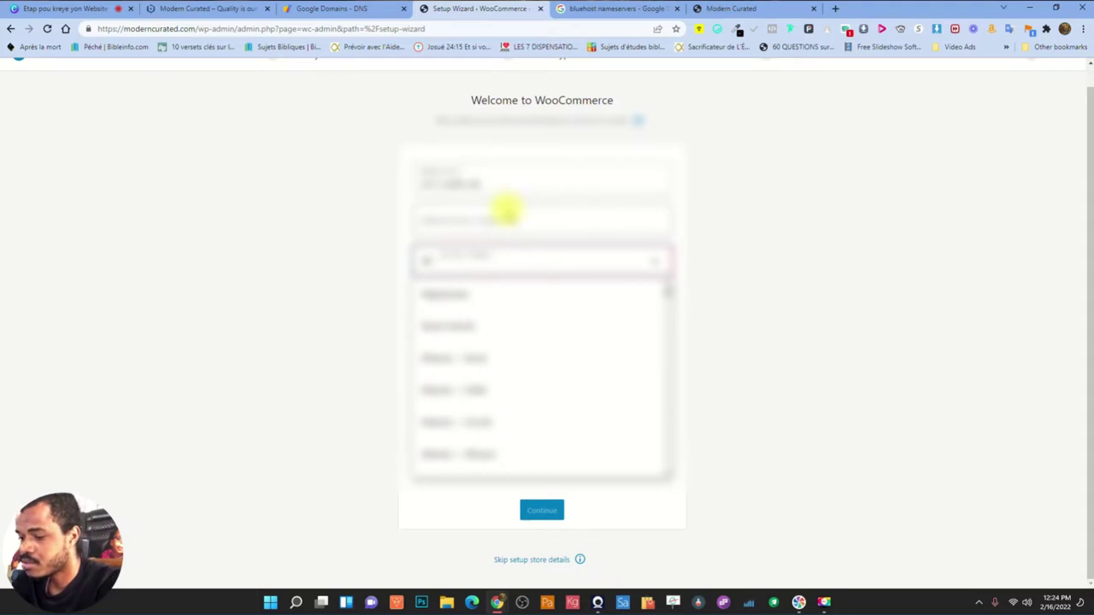
text(us)
key(BackSpace)
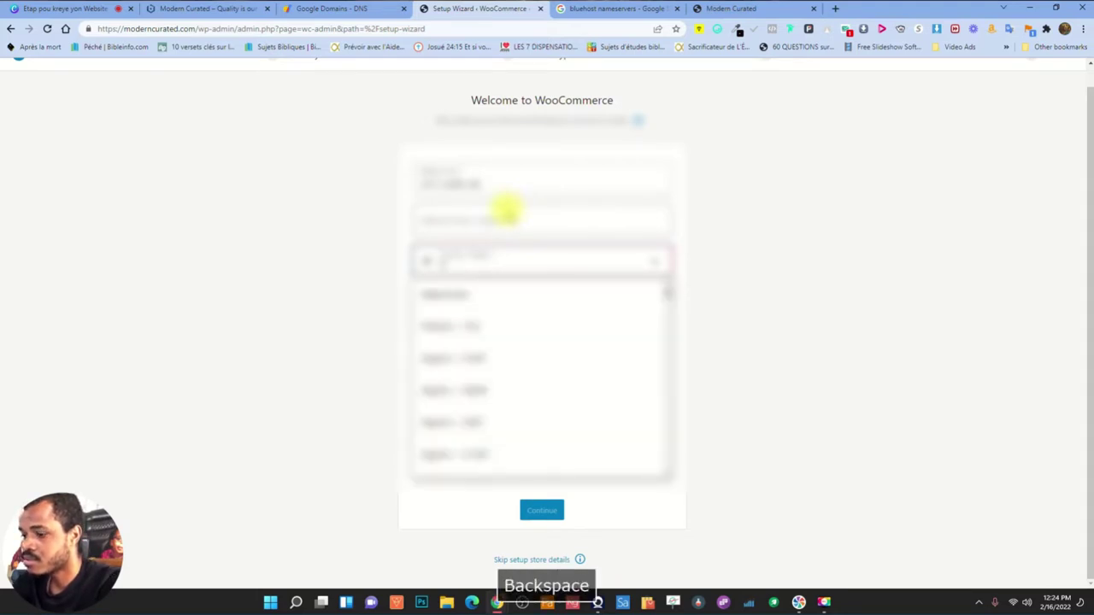
text(nit)
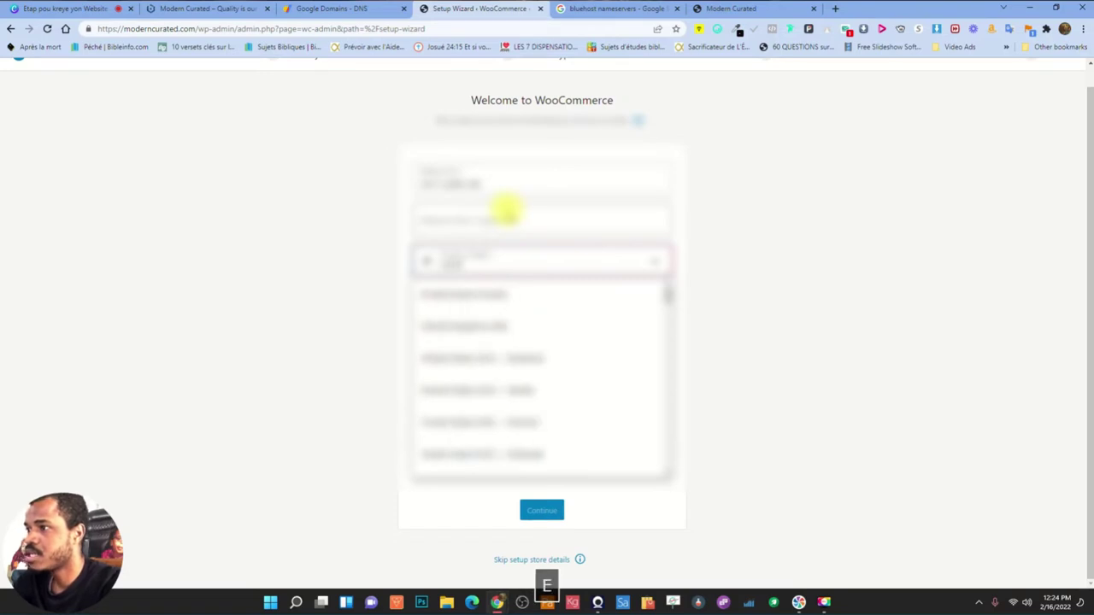
scroll(501, 395, down, 2)
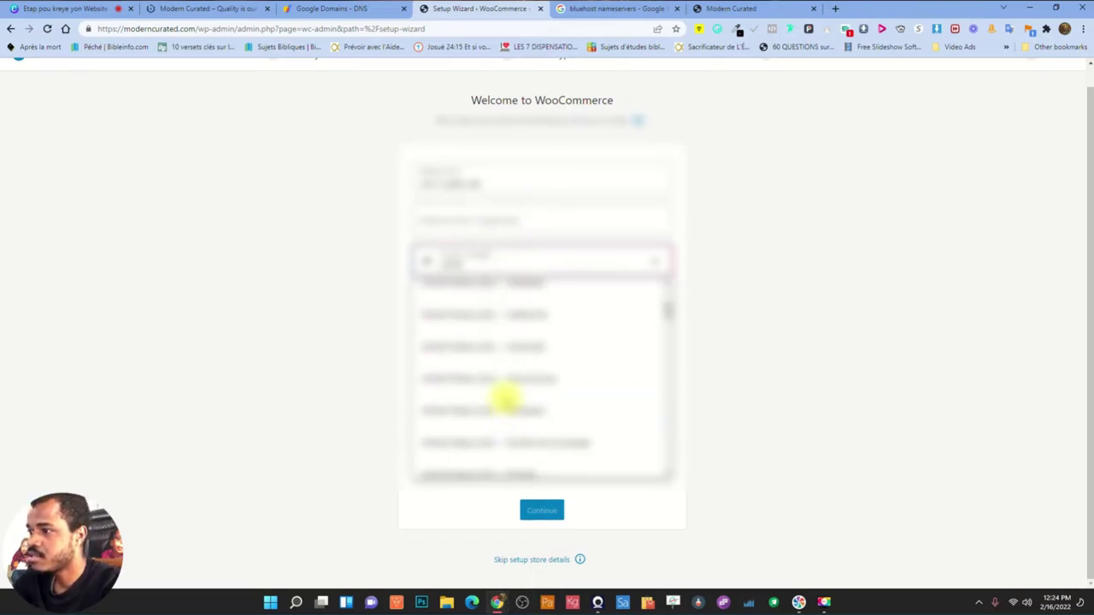
click(493, 360)
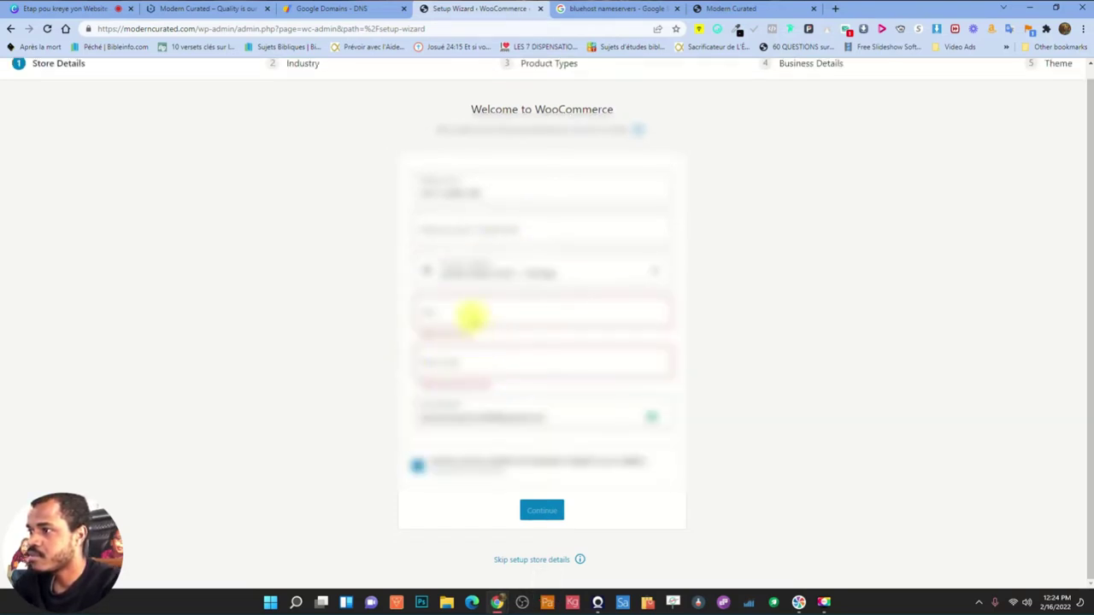
Fill in the store's city and post code
click(471, 313)
text(K)
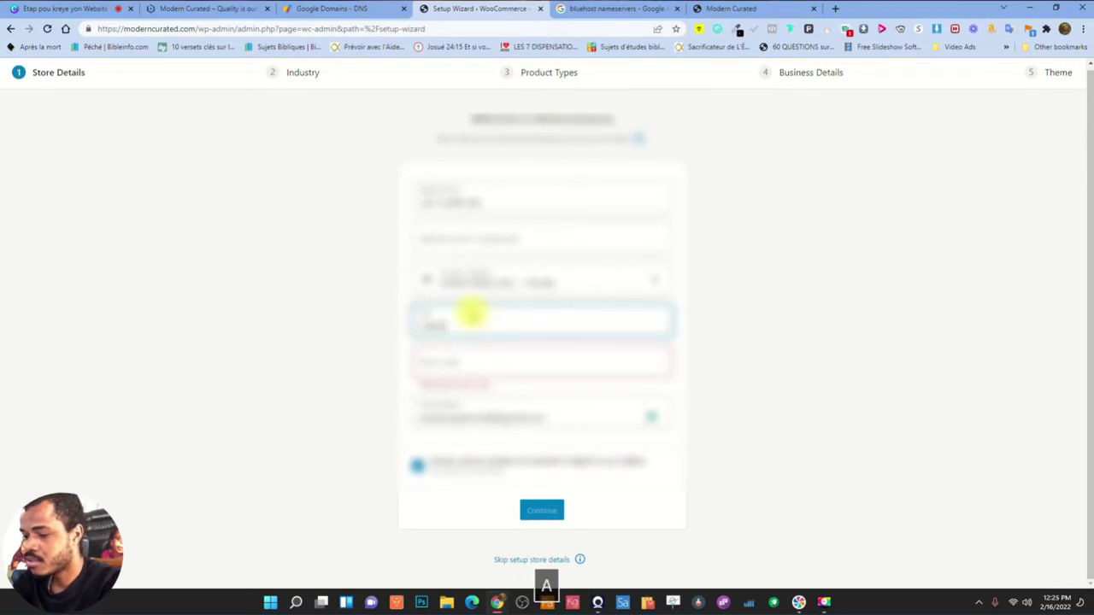
click(465, 353)
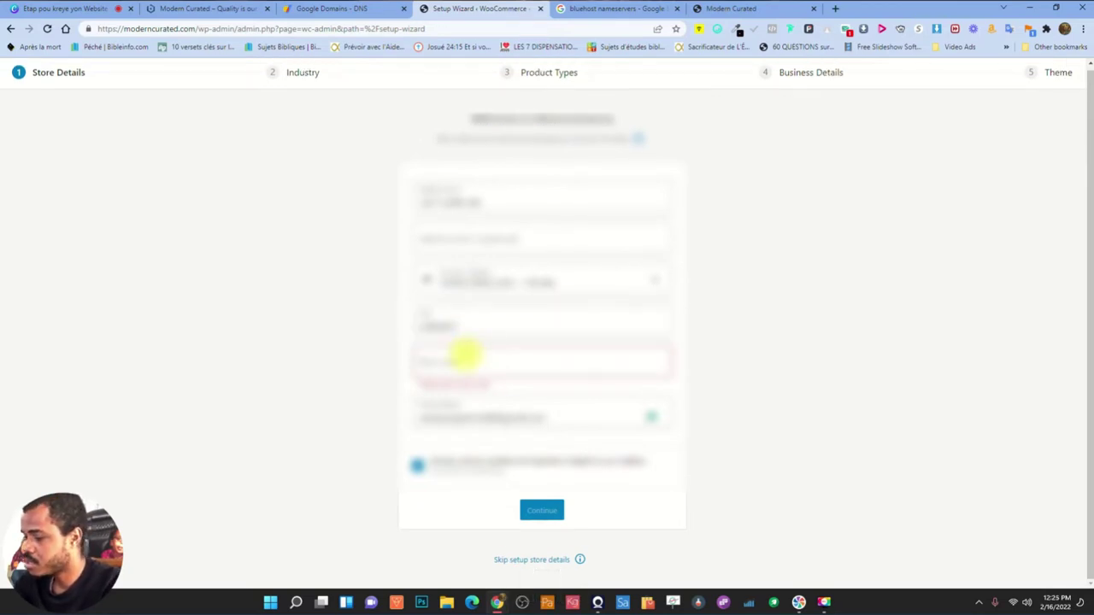
text(8)
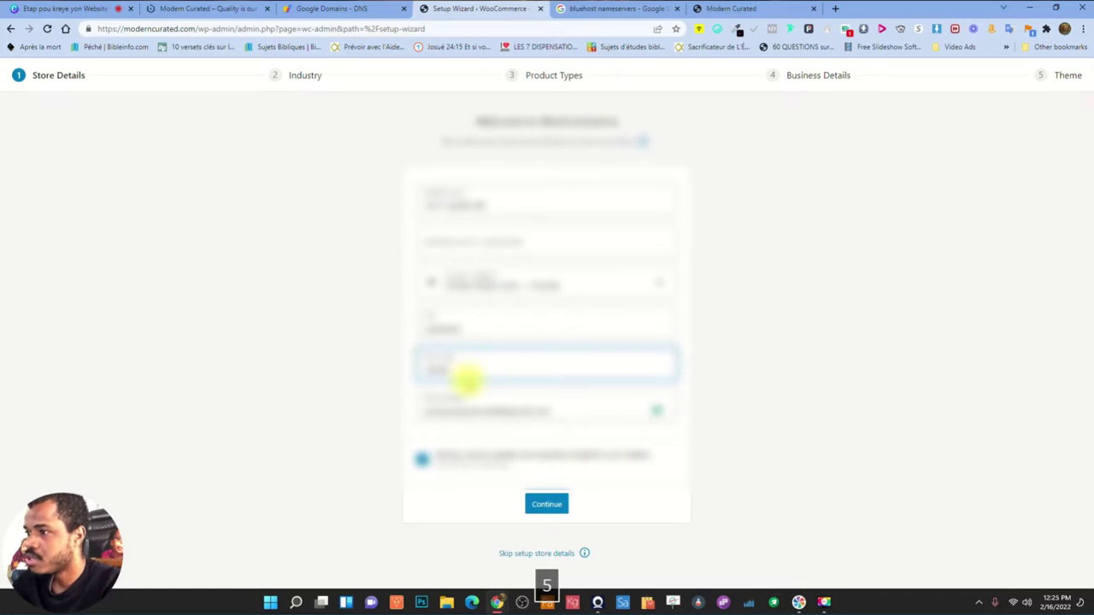
Opt out of tips and product updates by mail, submit the store details and decline usage tracking
click(422, 459)
click(547, 504)
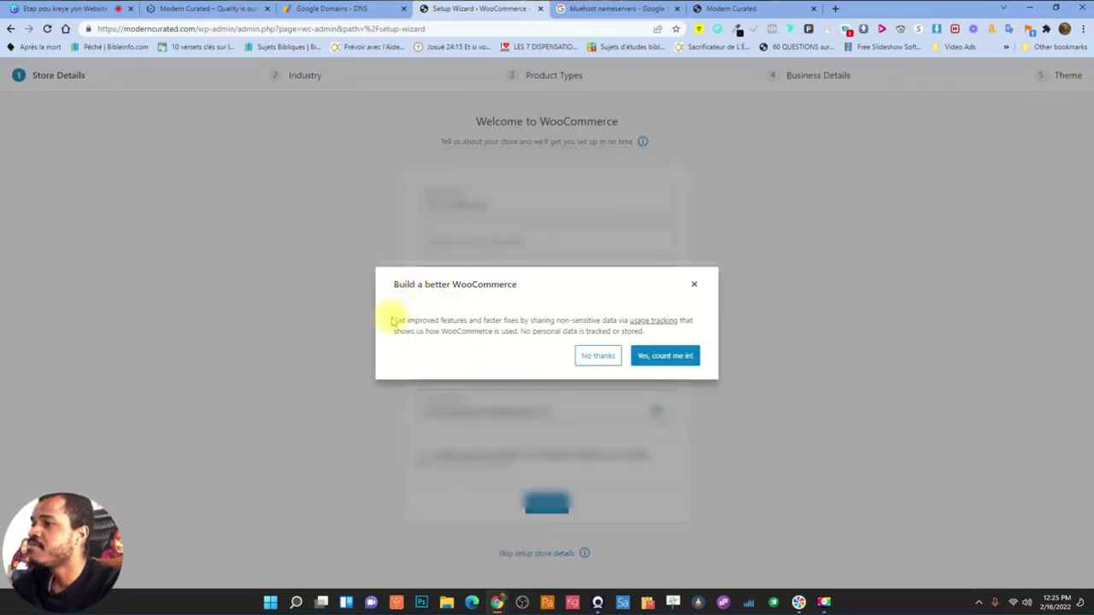
click(592, 357)
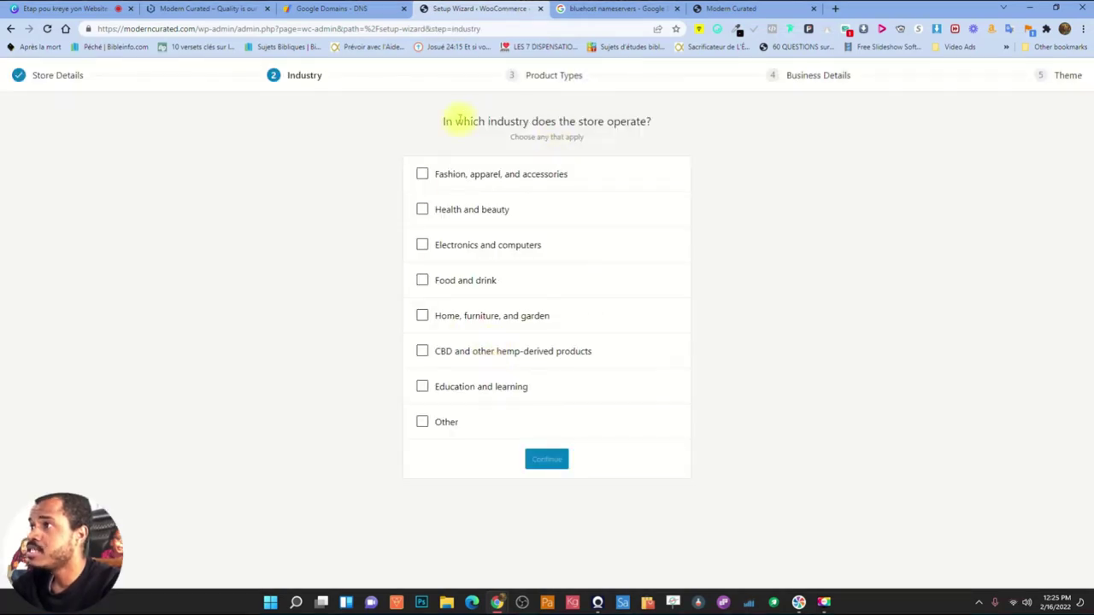
drag(441, 121, 665, 124)
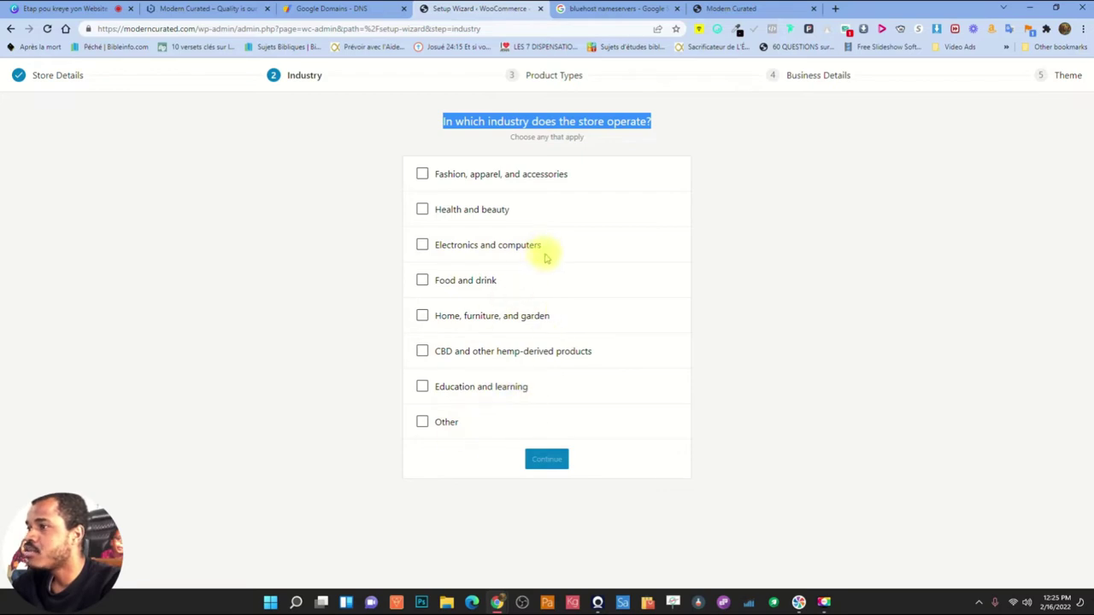
click(421, 424)
click(476, 445)
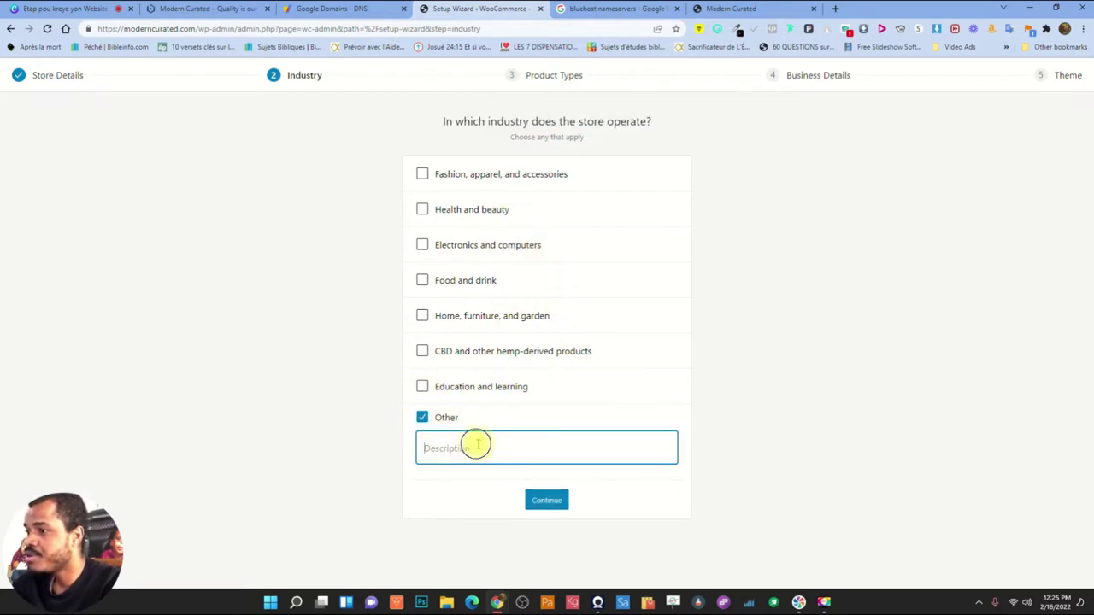
click(423, 419)
Choose Fashion, apparel, and accessories as the store's industry, and accept Physical products as the product type
click(422, 174)
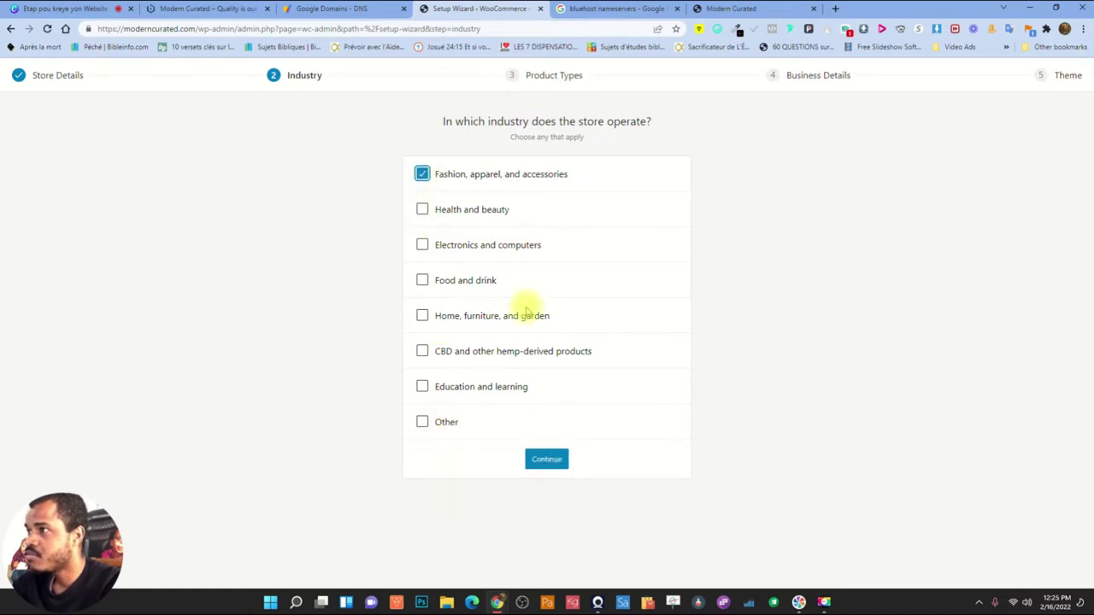
click(547, 460)
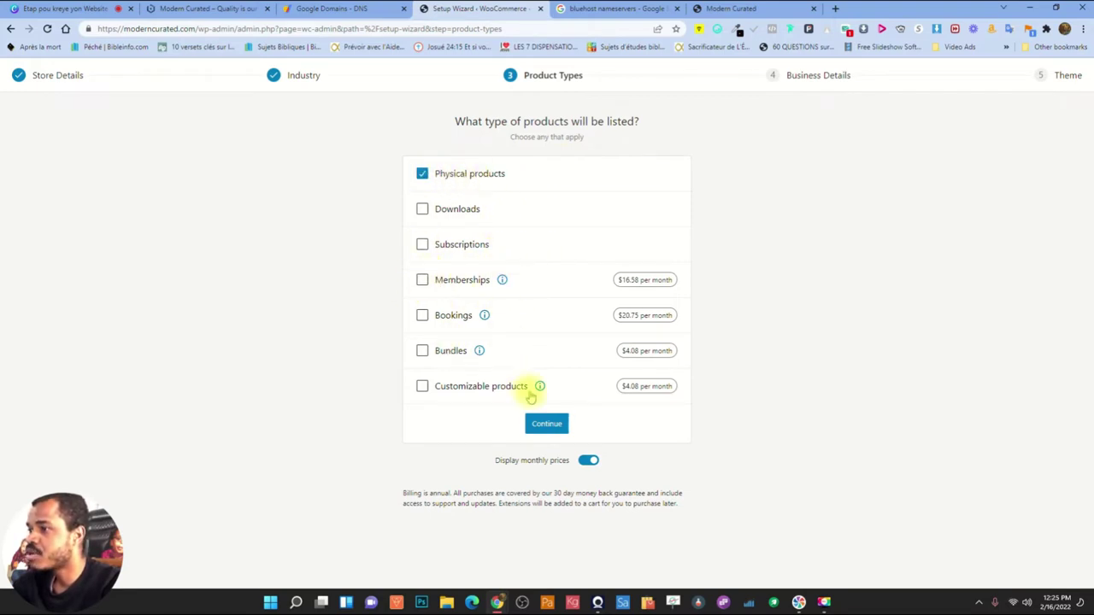
click(547, 422)
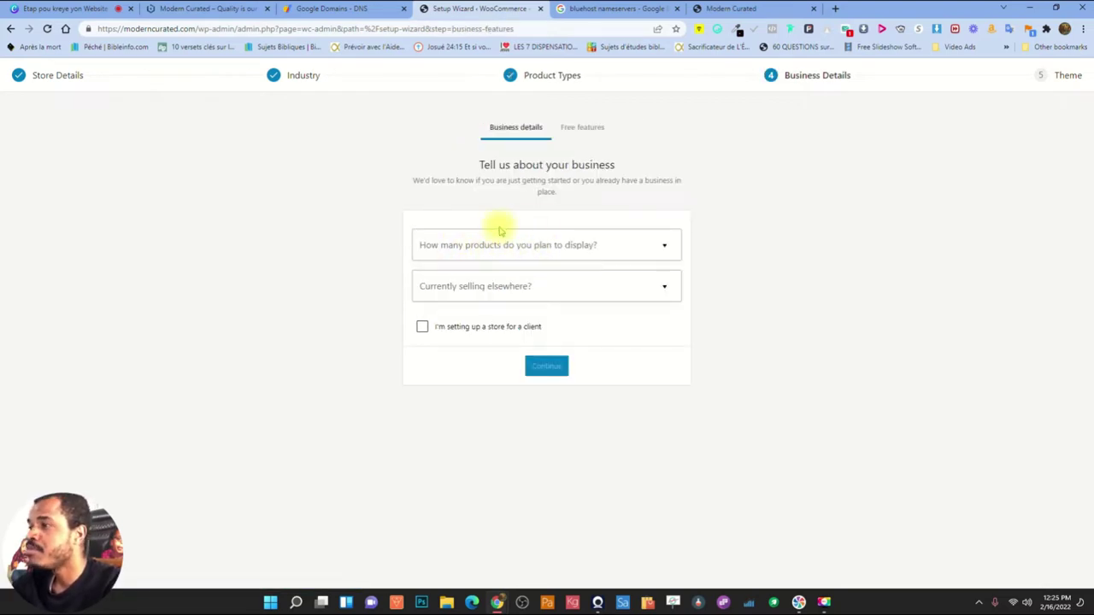
Set the planned number of products to 1 - 10, answer No to currently selling elsewhere, and submit the business details
click(528, 248)
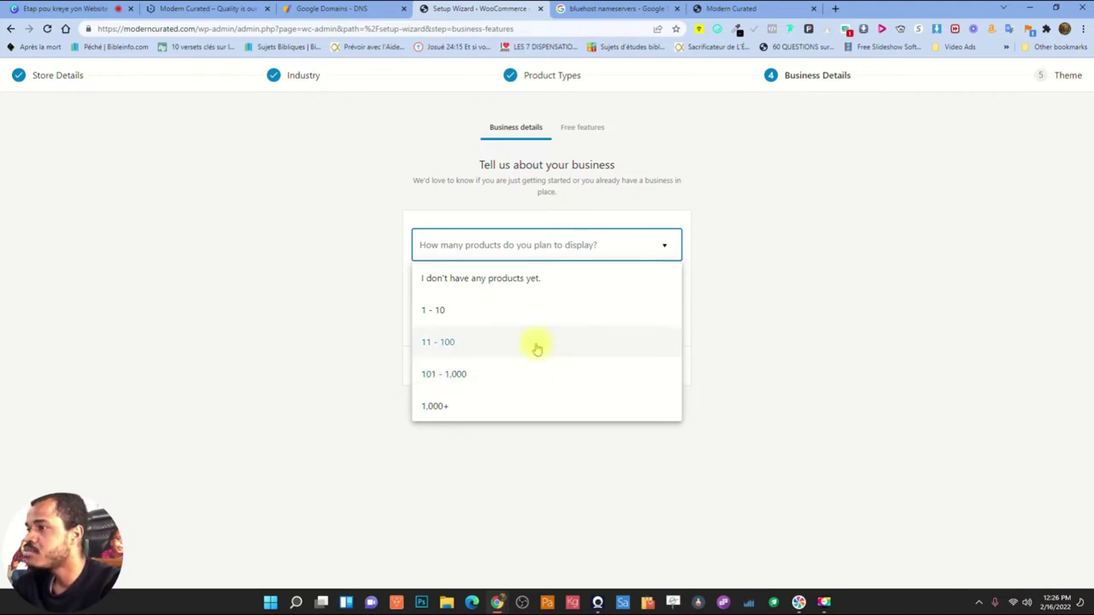
click(469, 311)
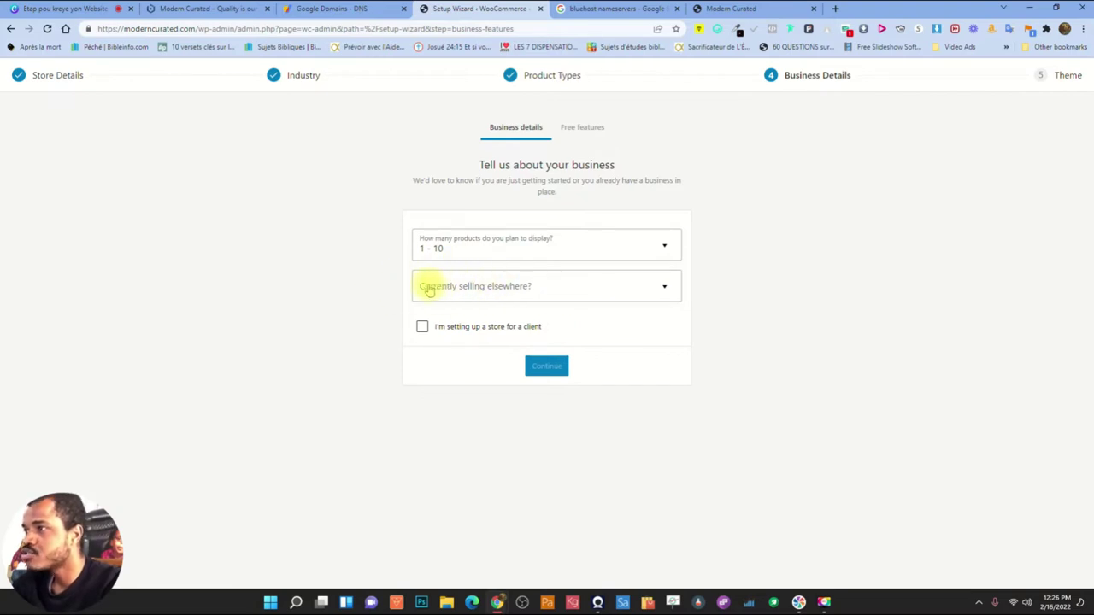
click(547, 291)
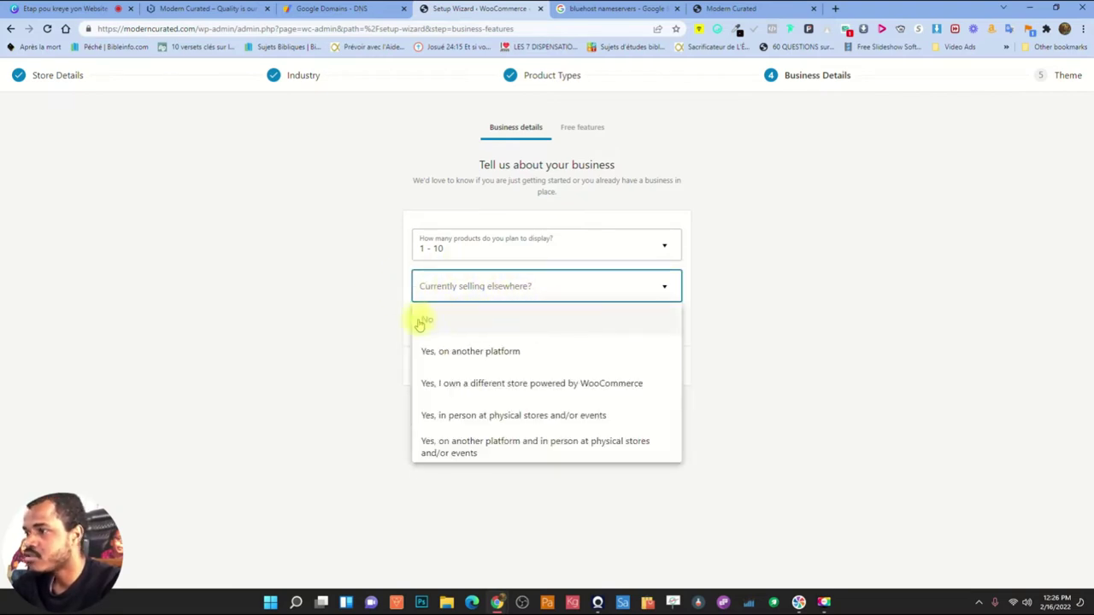
click(479, 323)
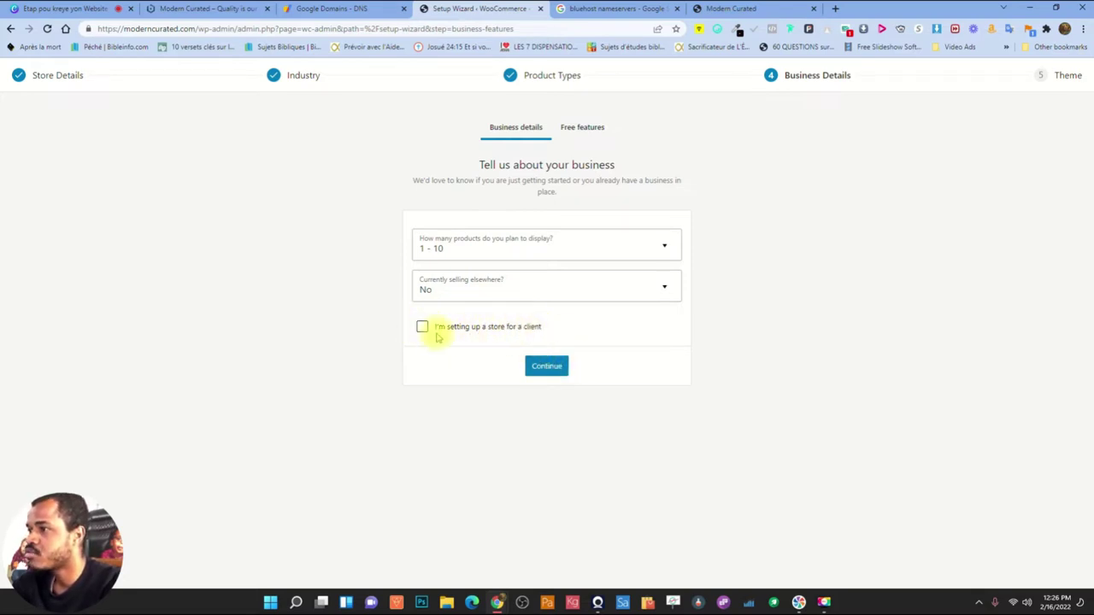
click(547, 367)
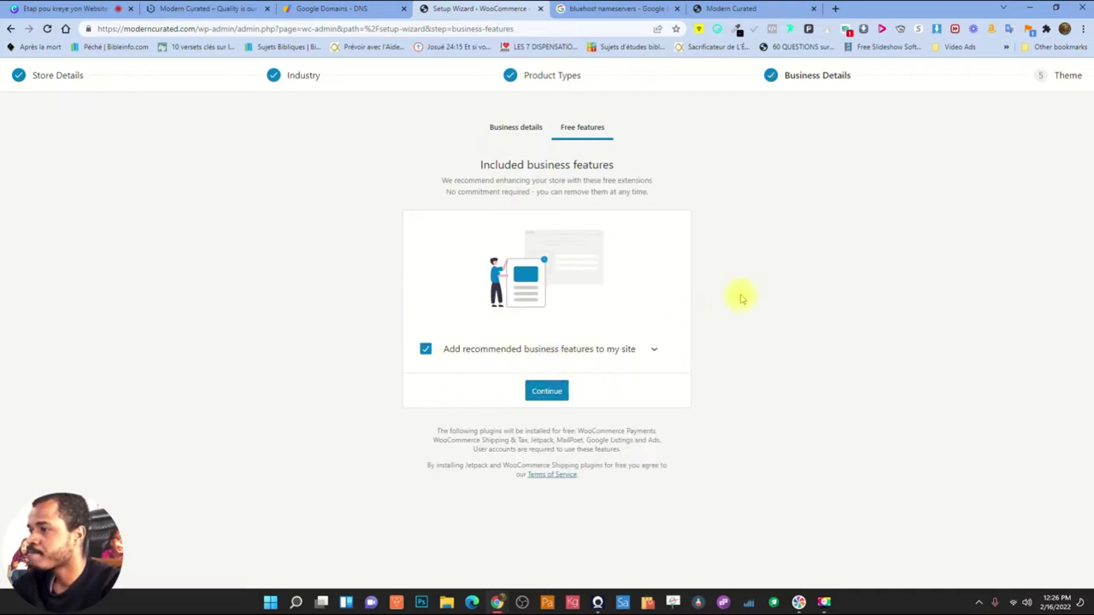
Exclude WooCommerce Payments, MailPoet, and Google Listings and Ads from the recommended business features, and continue with the remaining ones
click(654, 349)
scroll(654, 342, down, 2)
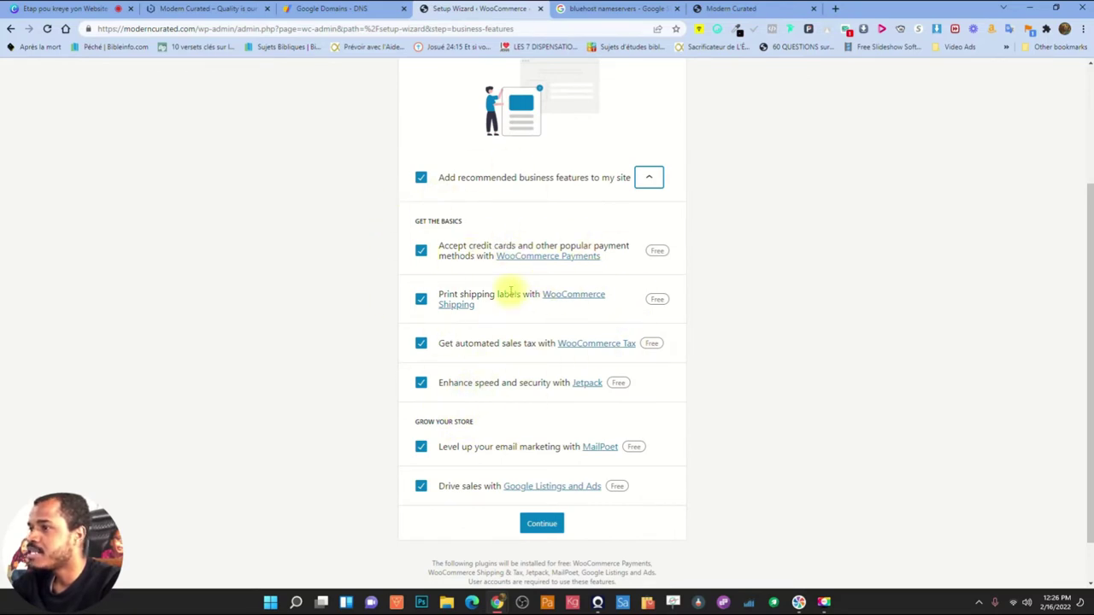
click(422, 252)
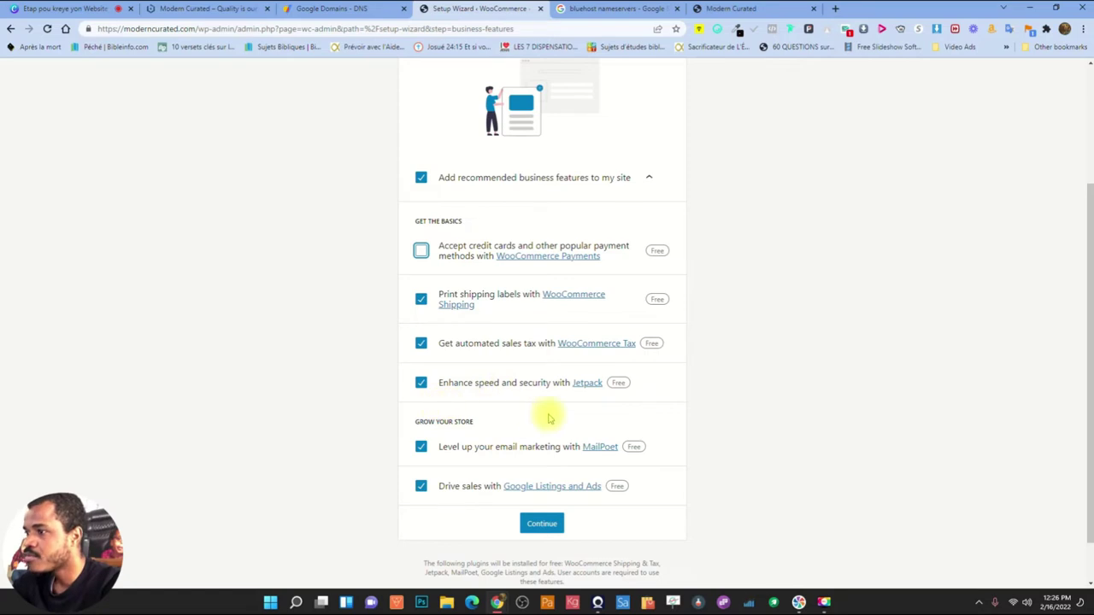
click(421, 446)
click(419, 485)
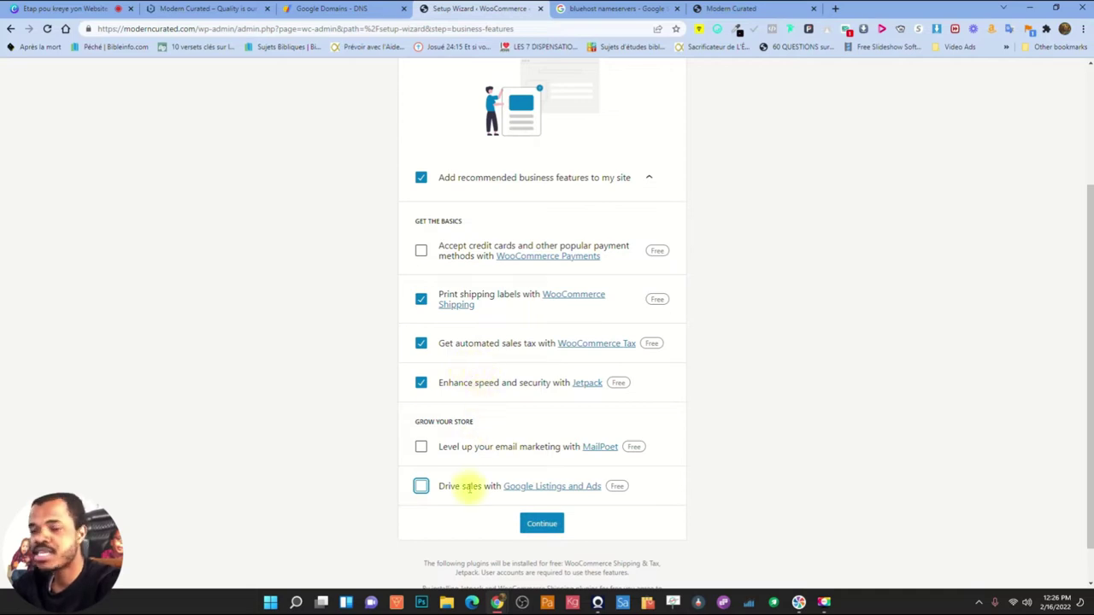
click(542, 525)
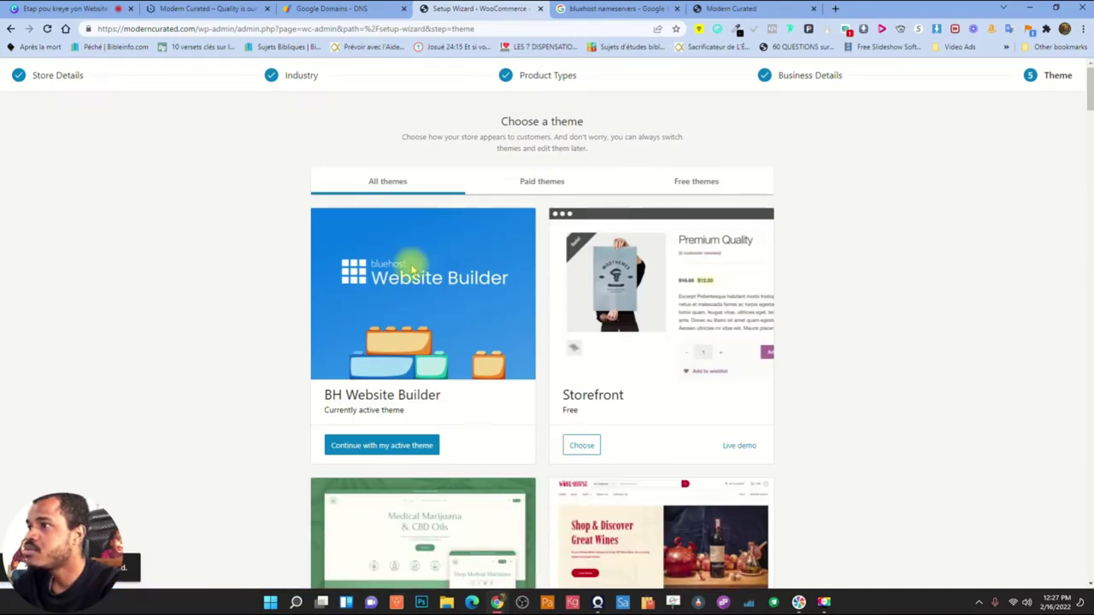
Browse the paid and free themes offered in the setup wizard, including the theme upload option at the end
scroll(347, 345, down, 2)
scroll(347, 345, down, 6)
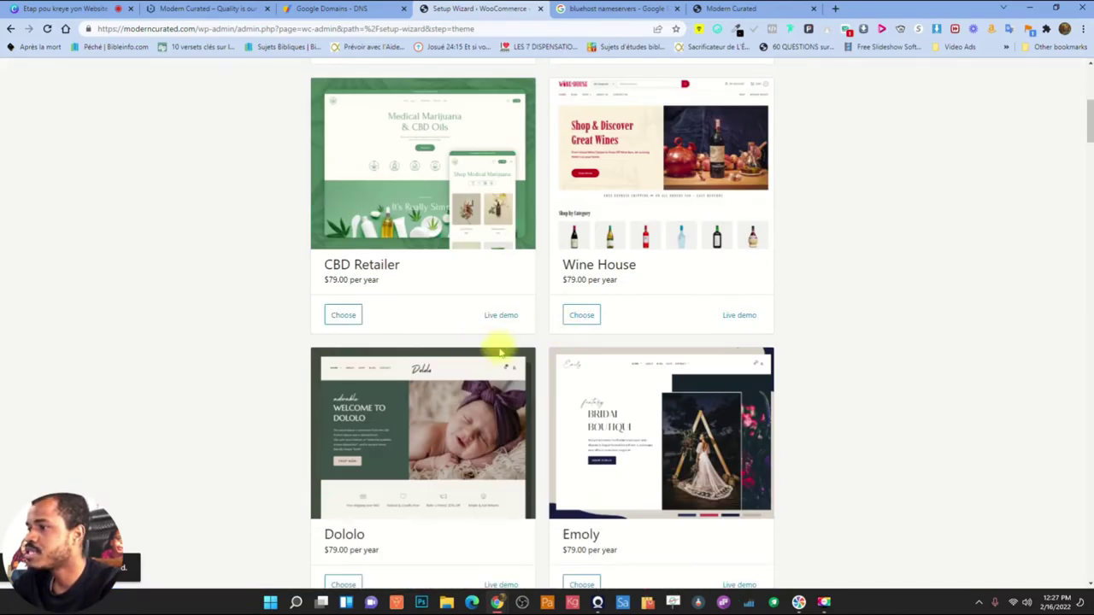
scroll(466, 274, up, 8)
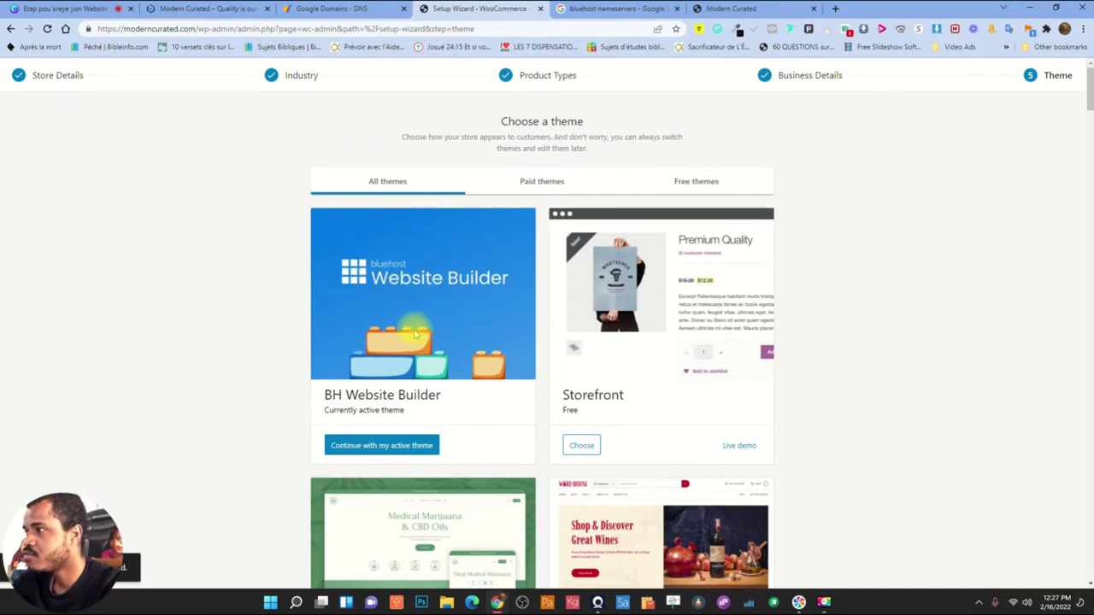
scroll(587, 371, down, 12)
scroll(529, 391, down, 12)
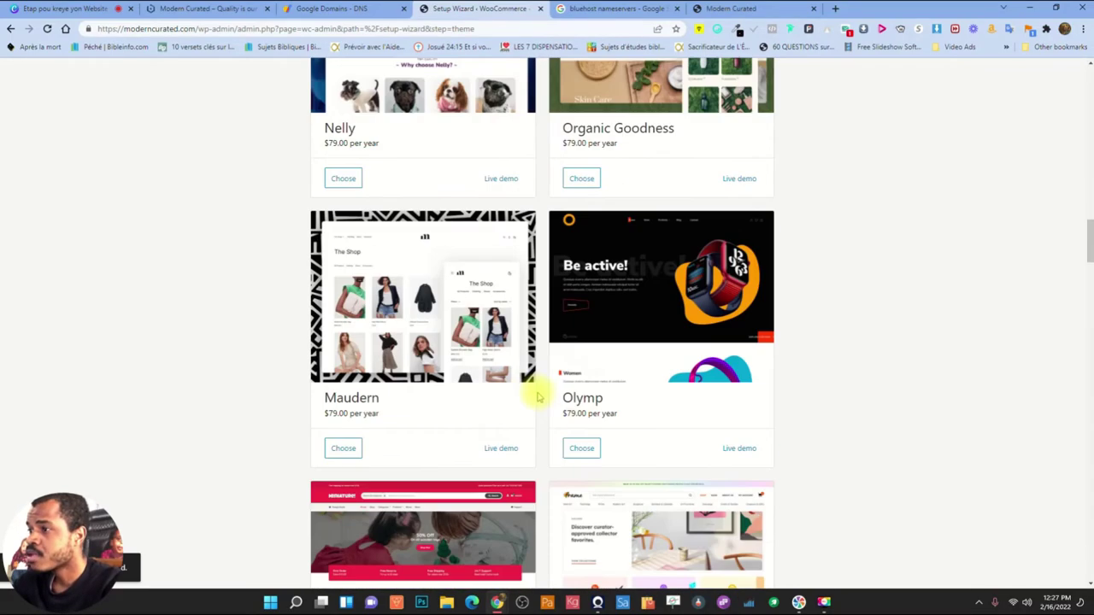
scroll(658, 370, up, 5)
scroll(658, 370, up, 10)
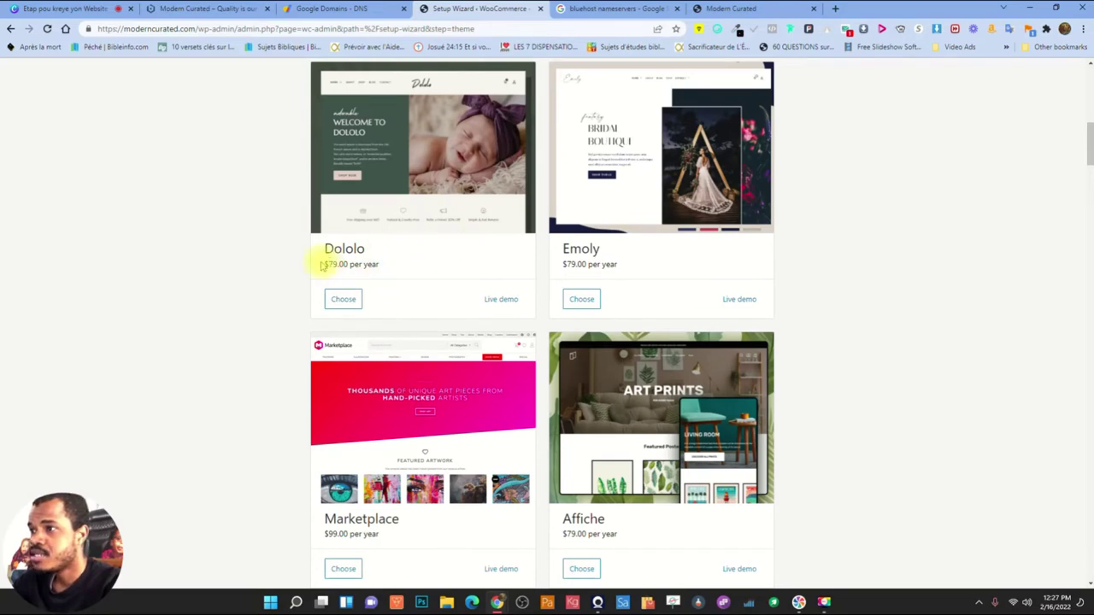
scroll(325, 262, up, 3)
scroll(538, 285, up, 5)
scroll(672, 334, down, 8)
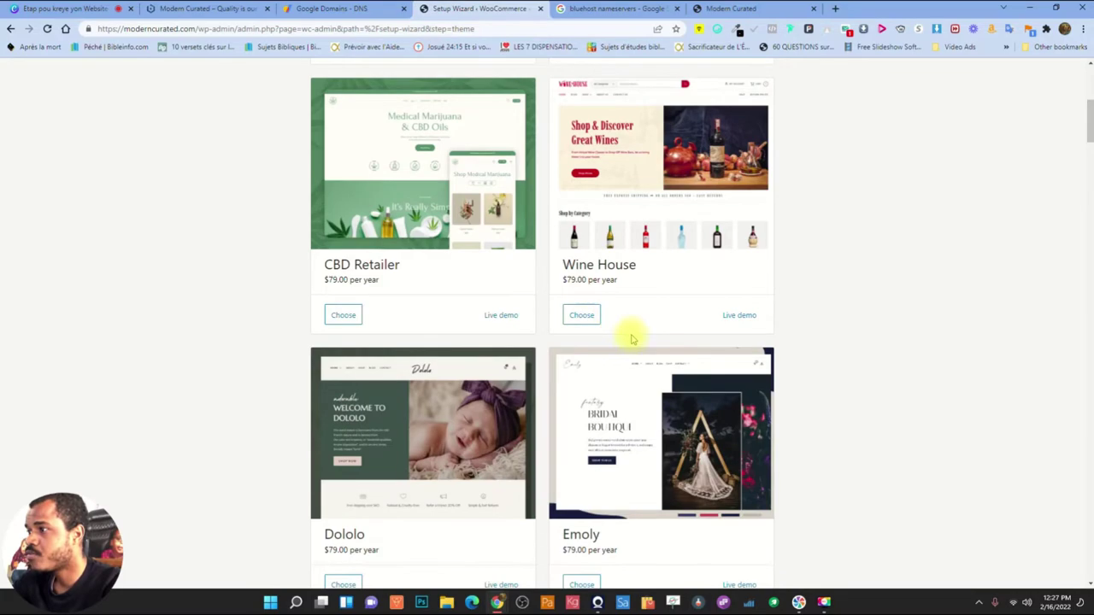
scroll(411, 371, down, 7)
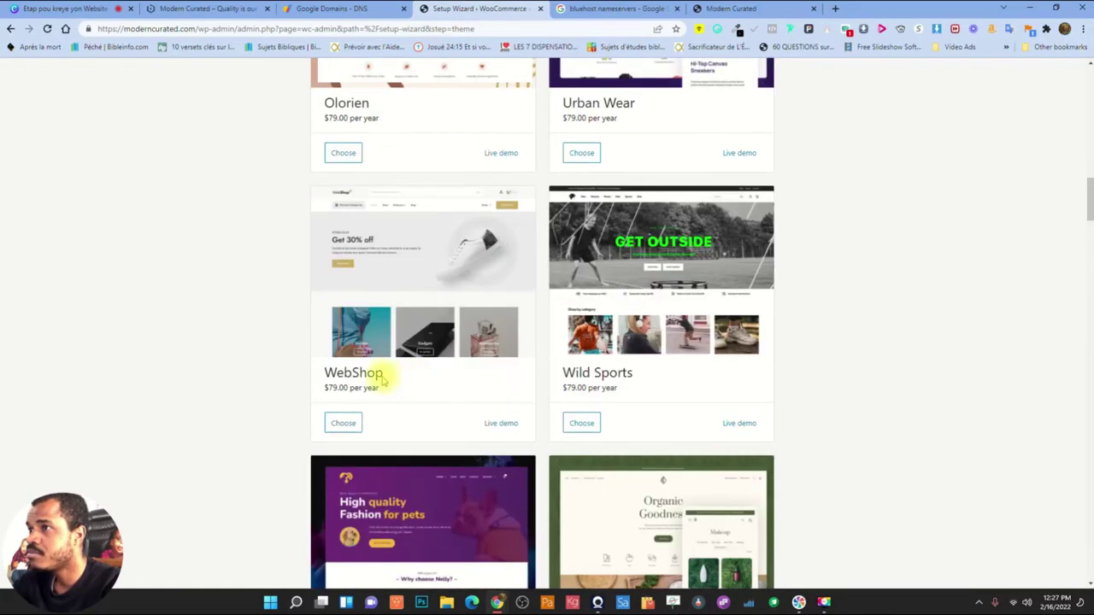
scroll(445, 334, down, 14)
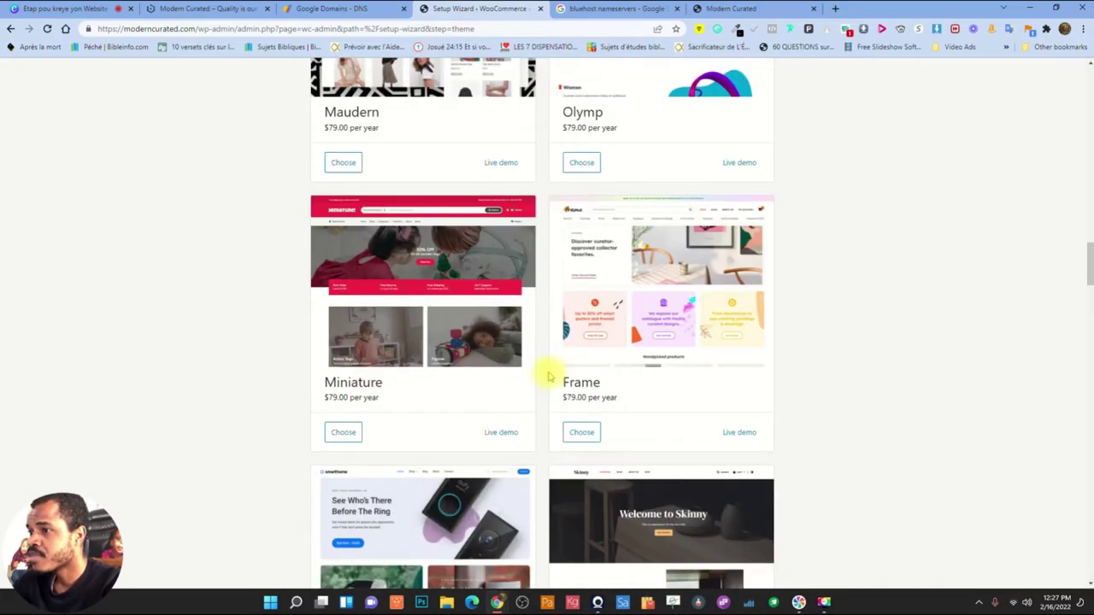
scroll(473, 382, down, 15)
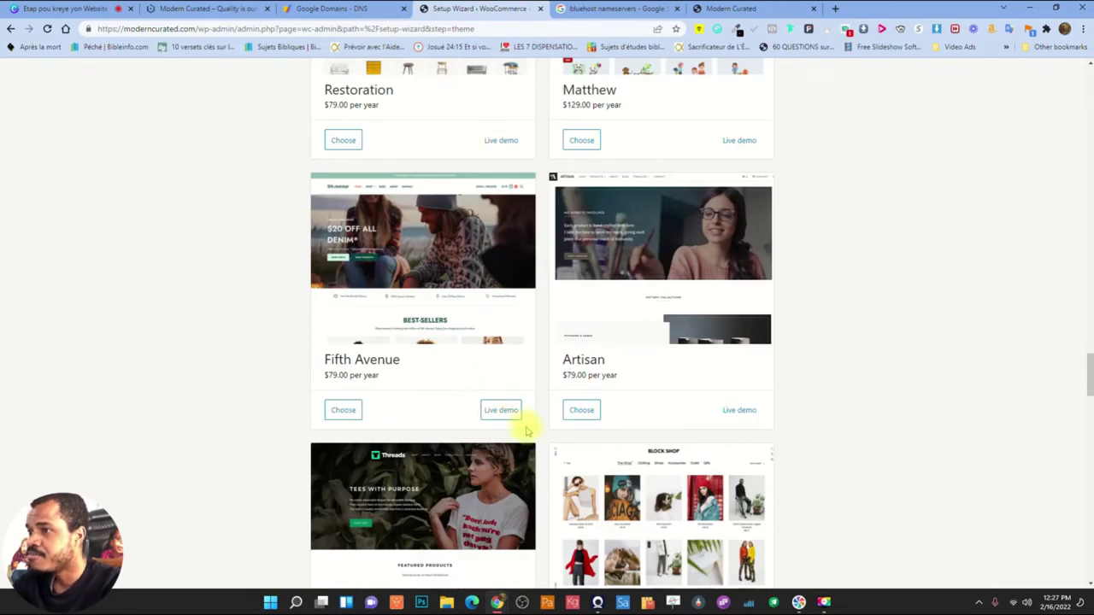
scroll(425, 445, down, 15)
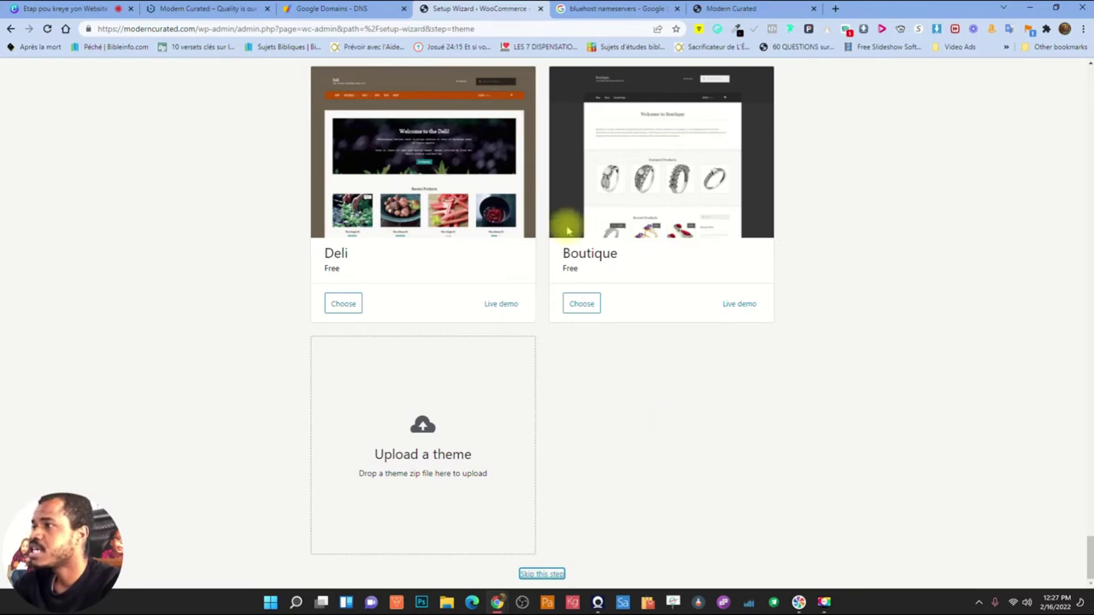
scroll(593, 214, up, 2)
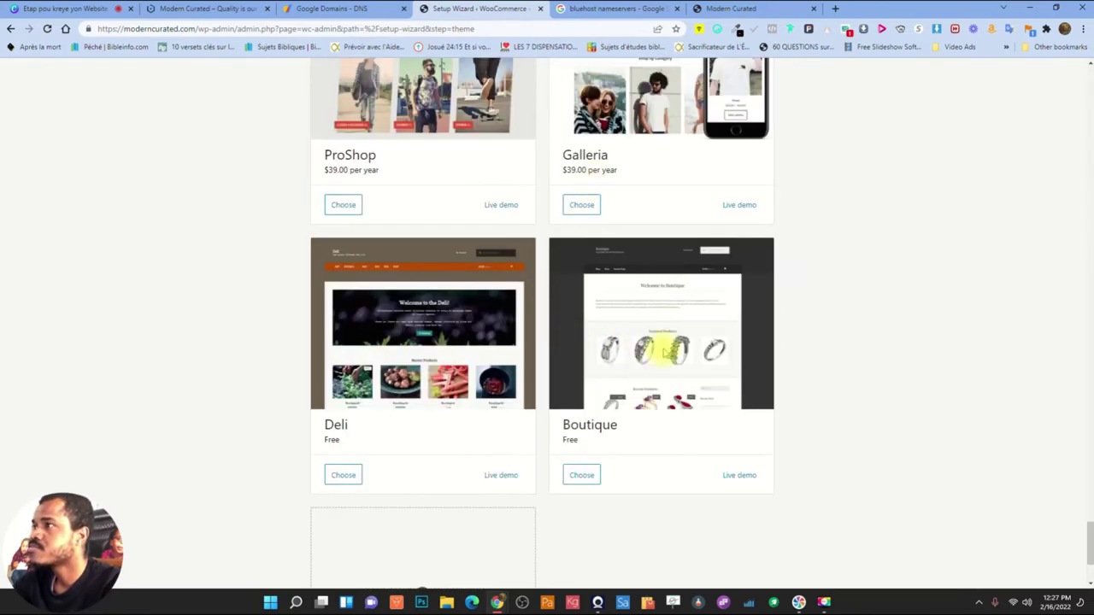
Leave the setup wizard's theme step and dismiss the WooCommerce welcome message
click(664, 351)
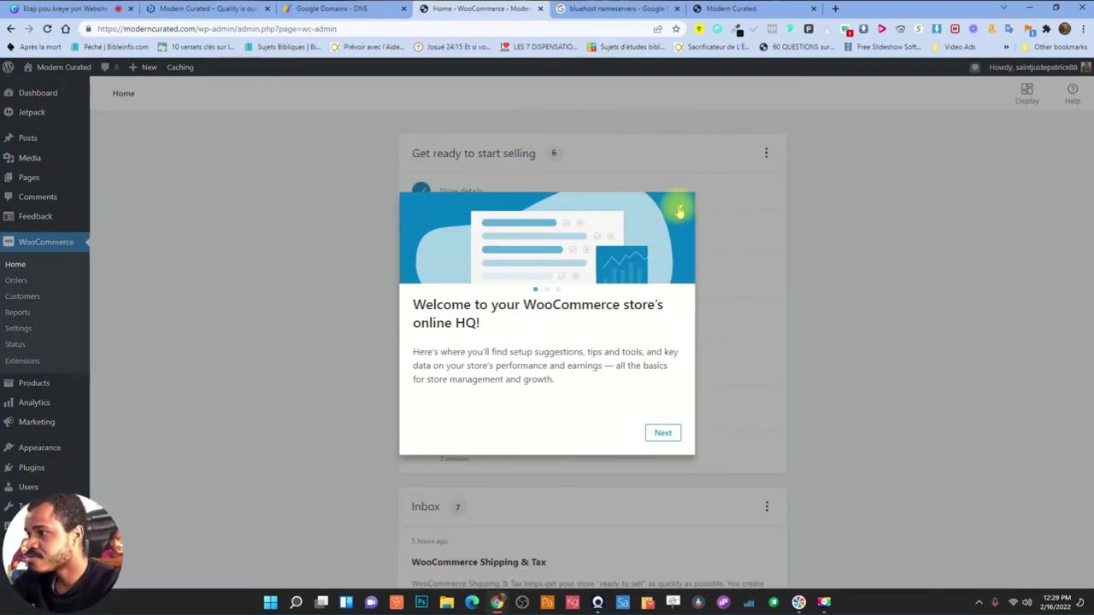
click(679, 209)
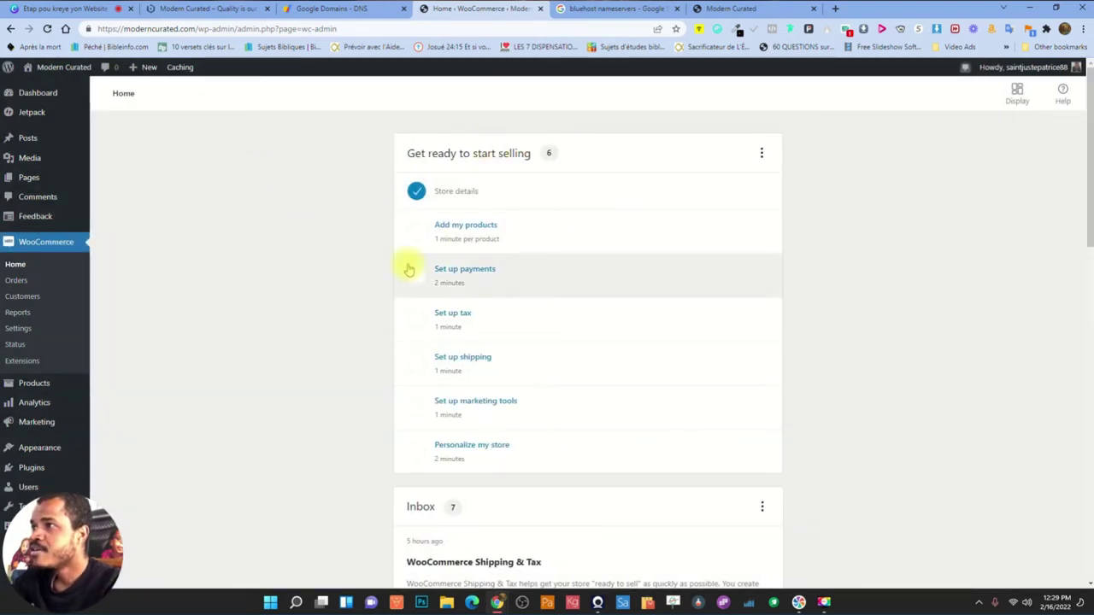
Look over the WooCommerce home page's setup checklist, inbox, and sales stats for today, week to date and month to date
scroll(599, 239, down, 3)
scroll(385, 210, up, 3)
scroll(467, 309, down, 3)
scroll(467, 309, down, 10)
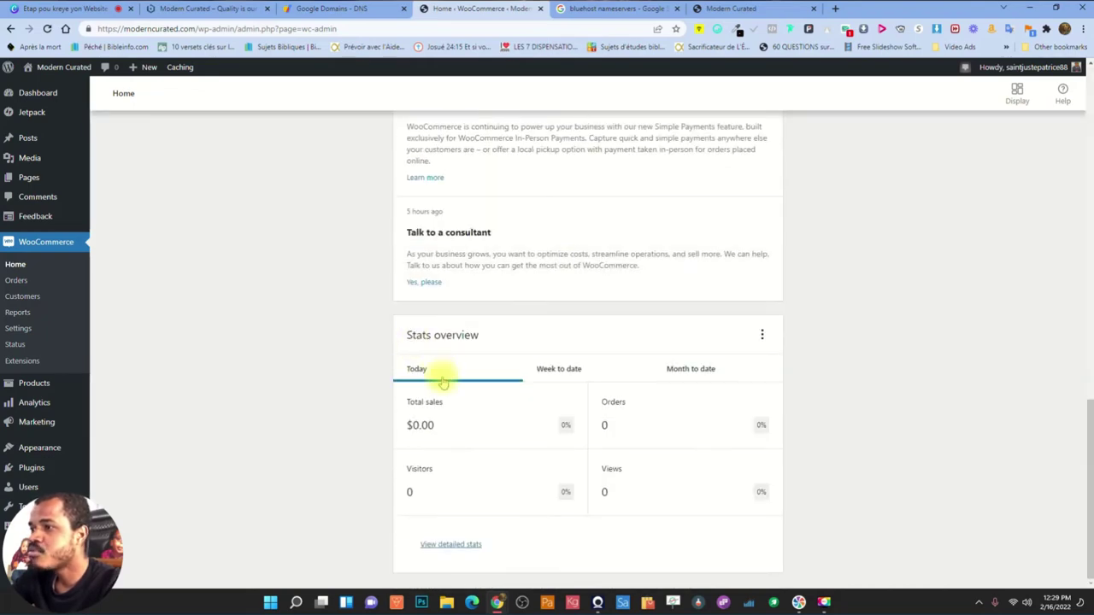
click(575, 371)
click(692, 370)
click(434, 371)
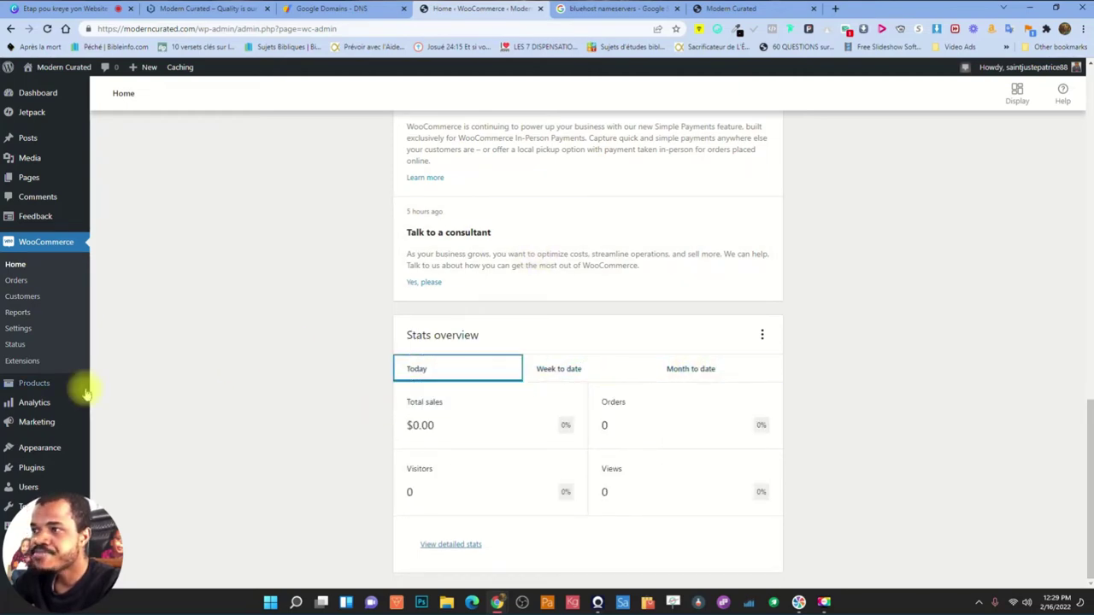
scroll(159, 347, up, 8)
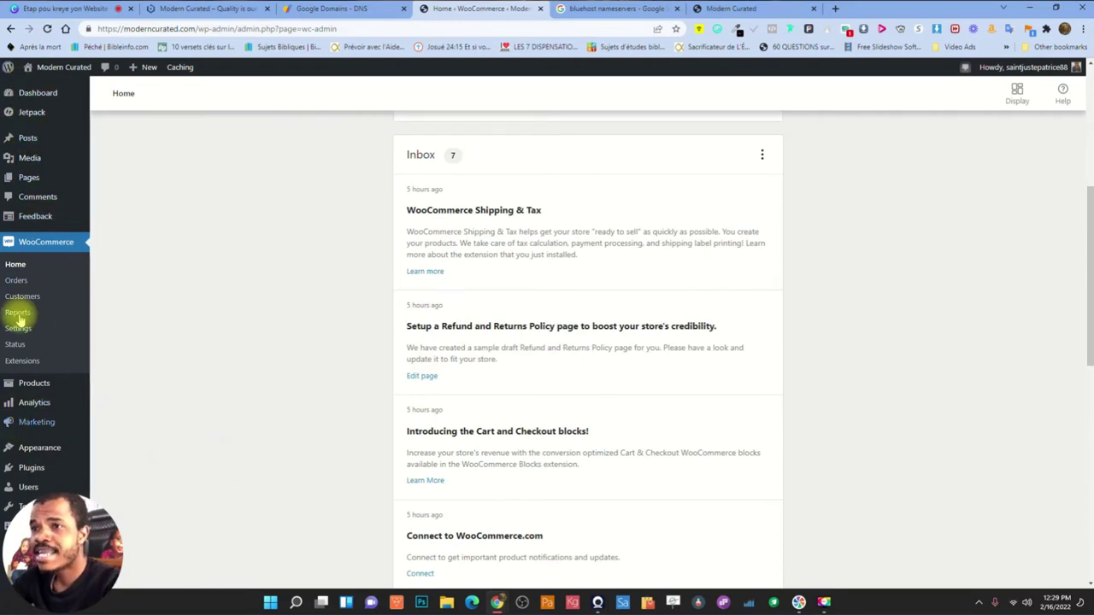
mouse_move(50, 390)
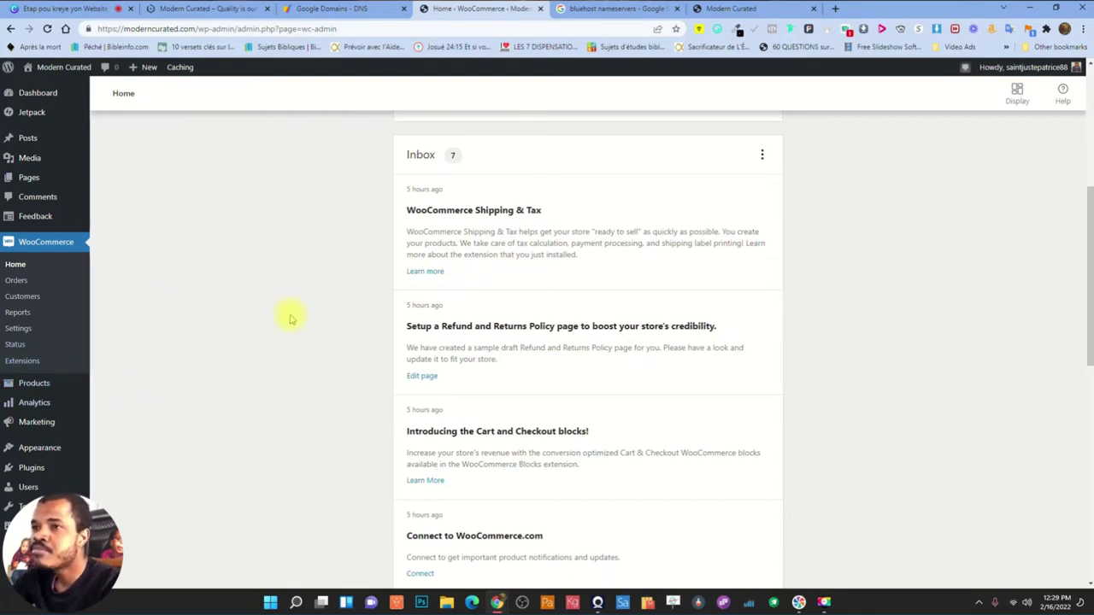
scroll(243, 310, up, 5)
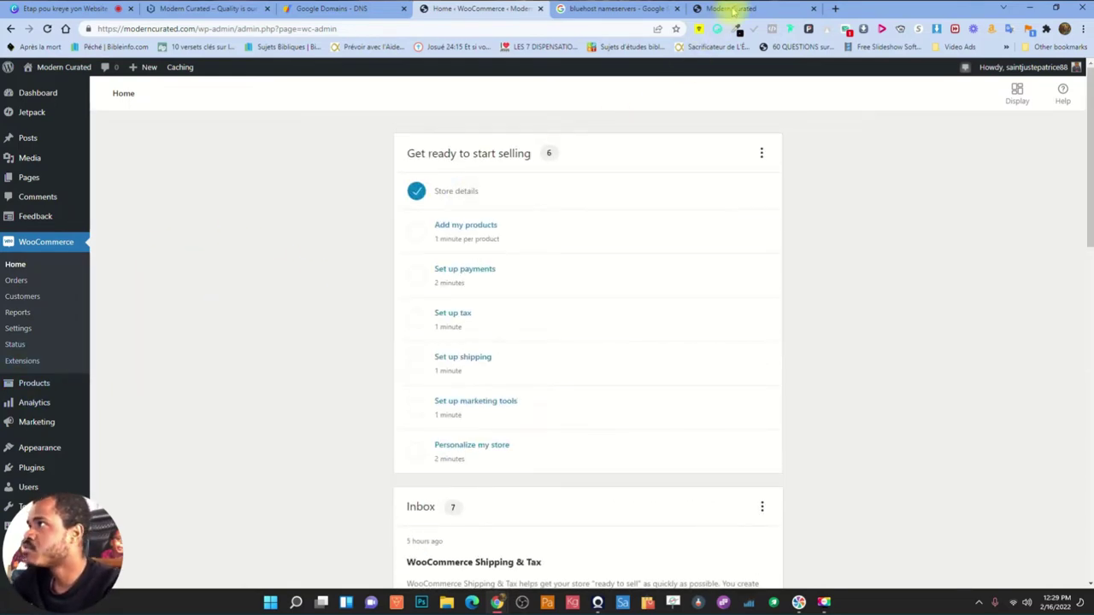
Check the home page of the live Modern Curated site and return to the WooCommerce home page
click(733, 9)
click(133, 102)
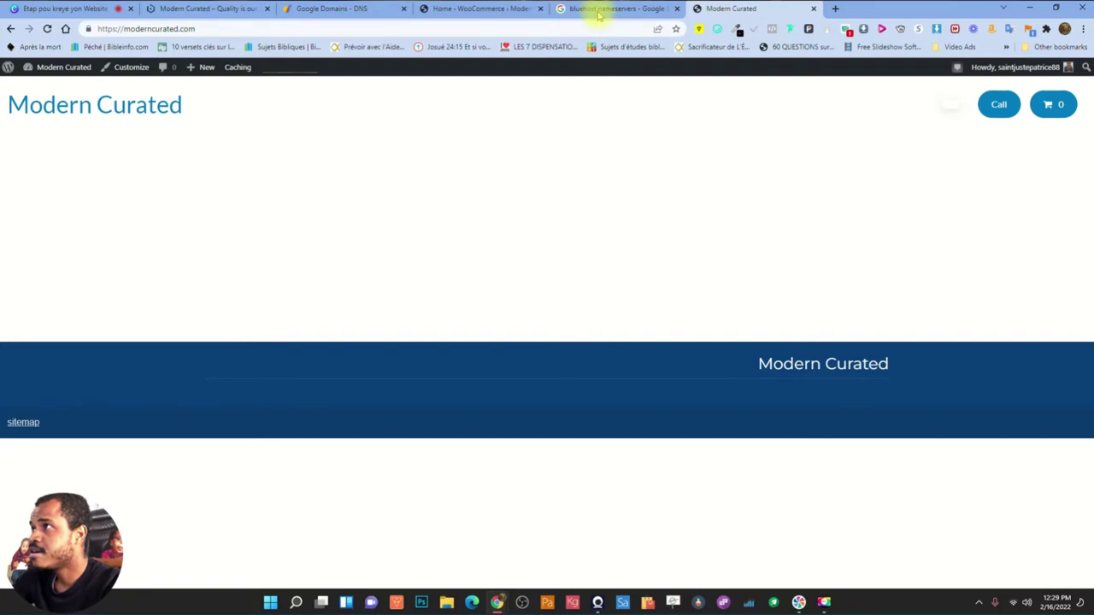
click(461, 9)
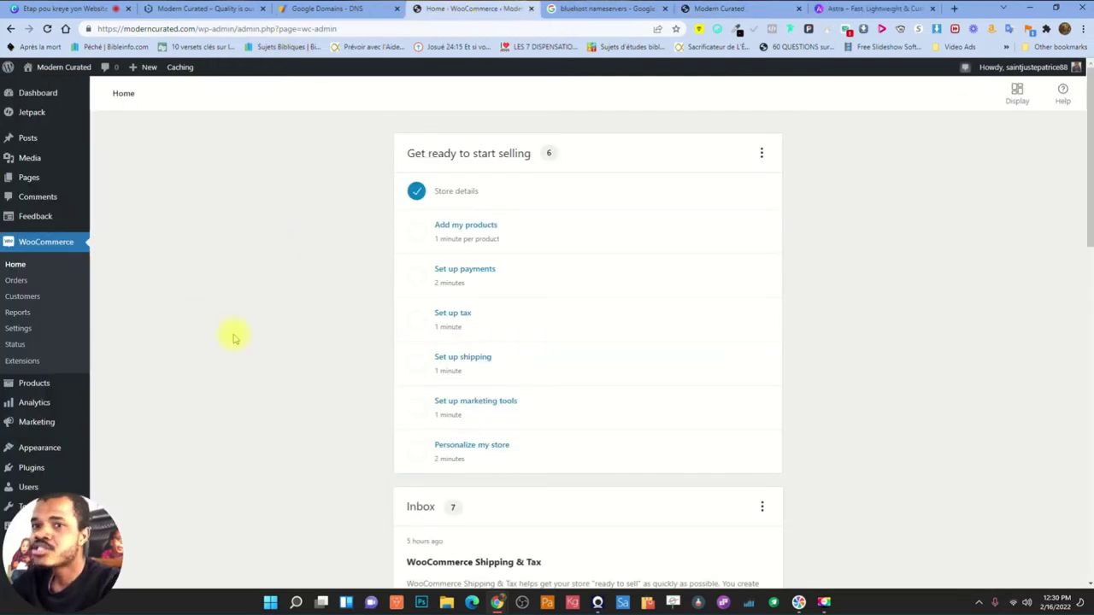
Look over the Astra theme website's home page and open its Starter Templates page
click(876, 10)
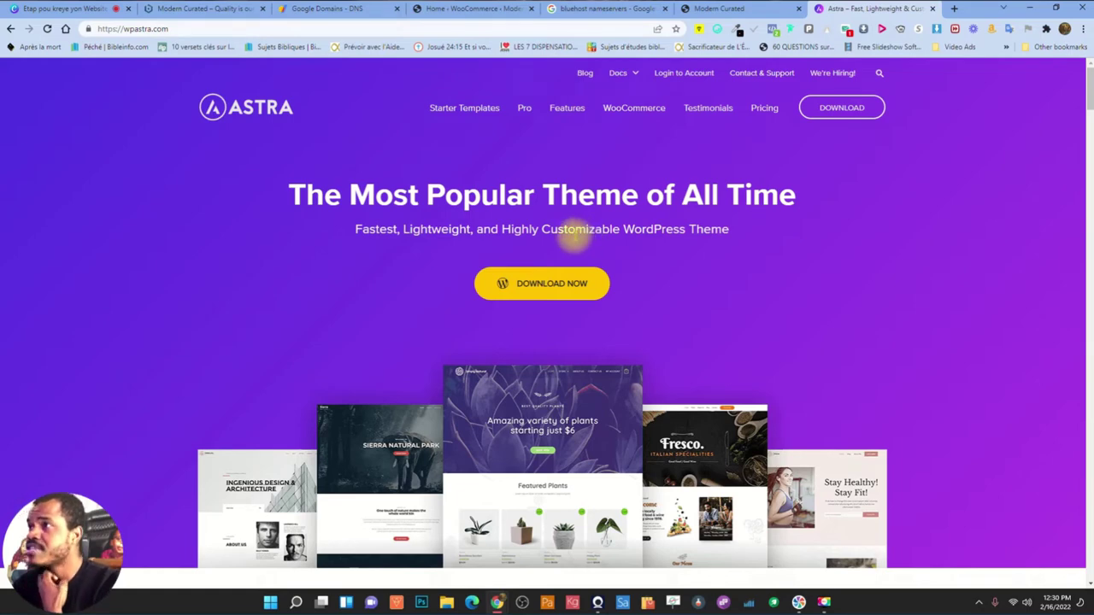
scroll(517, 331, down, 1)
scroll(547, 299, down, 2)
scroll(564, 303, up, 3)
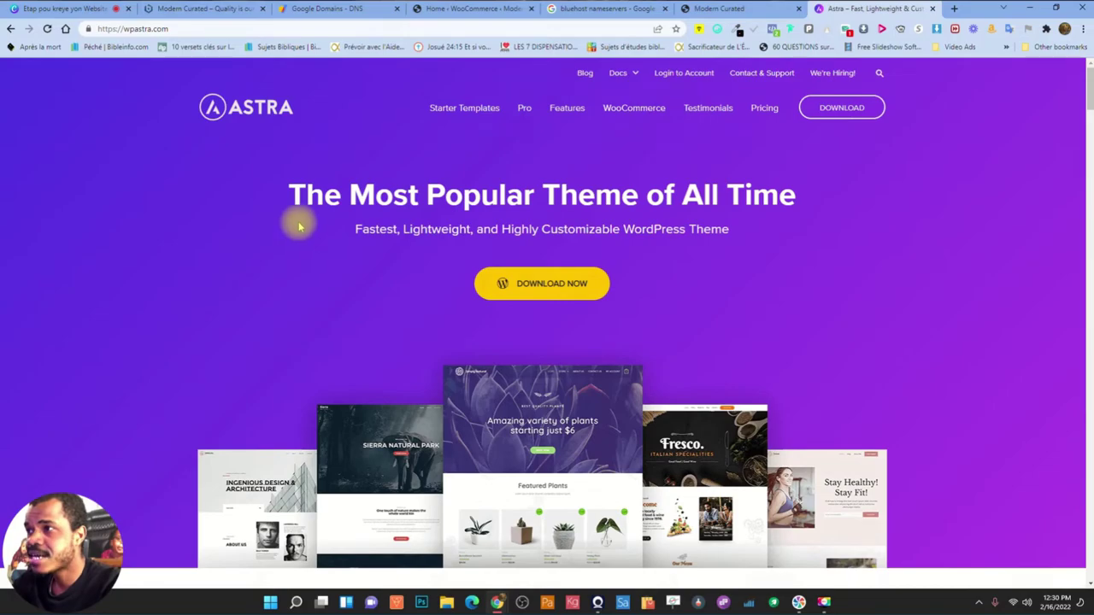
scroll(449, 278, down, 8)
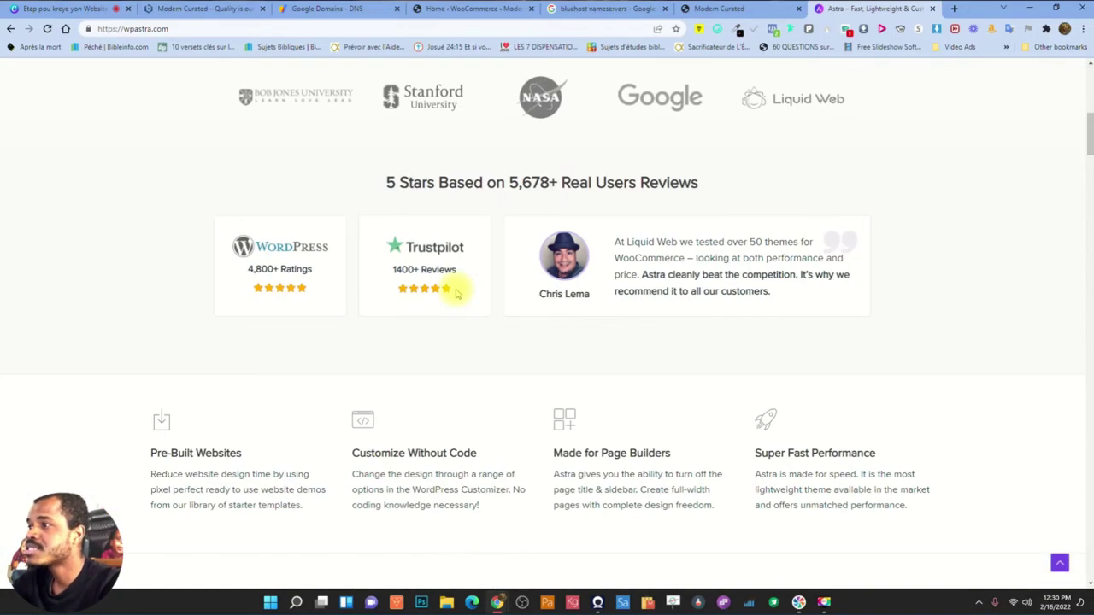
scroll(456, 298, down, 15)
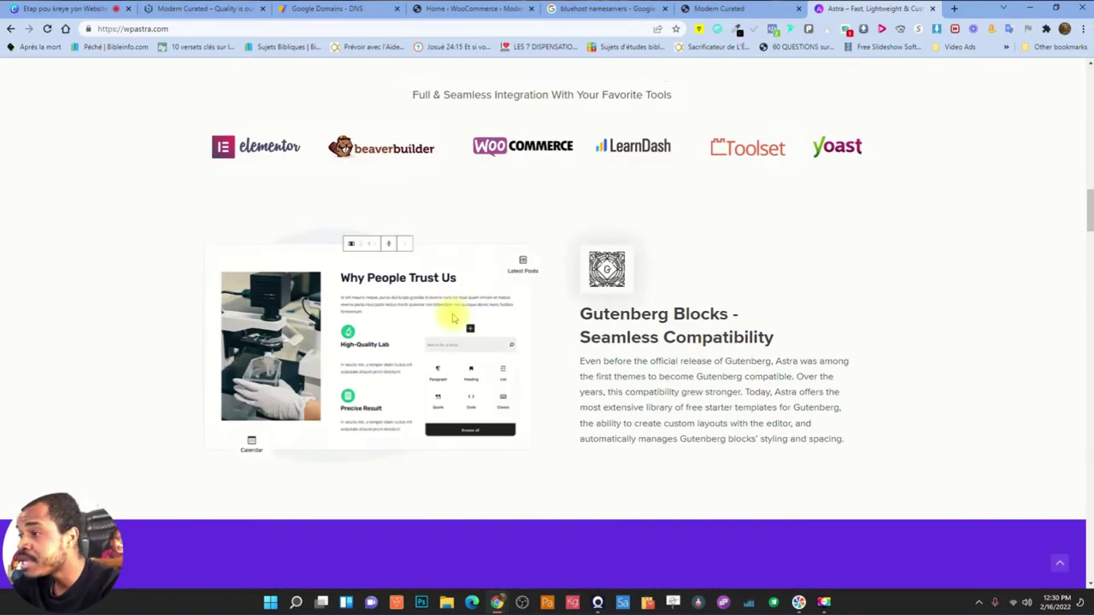
scroll(454, 320, up, 20)
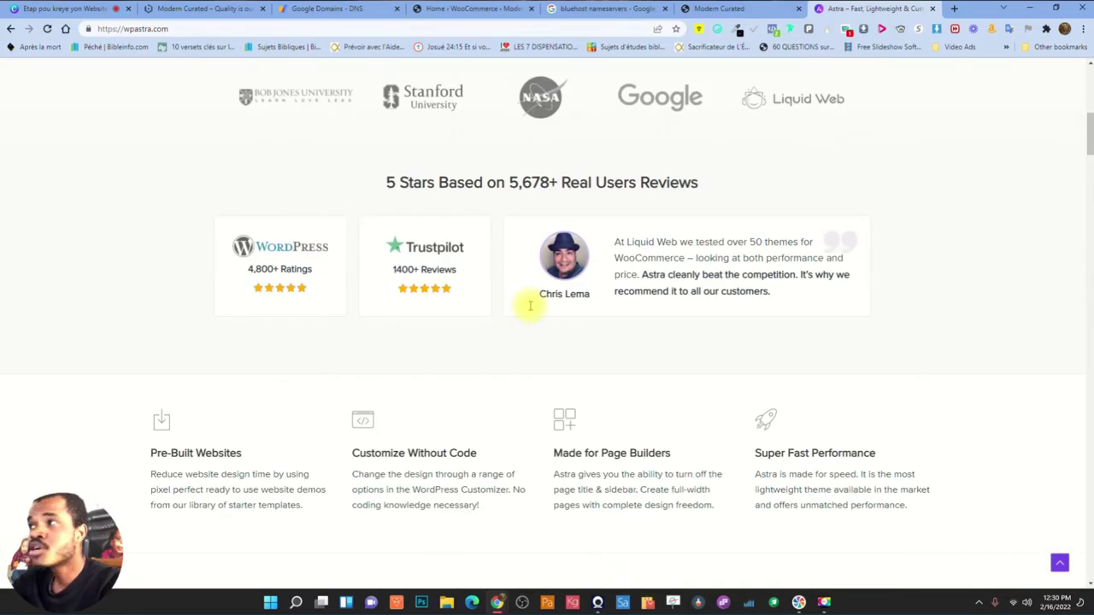
scroll(505, 346, up, 2)
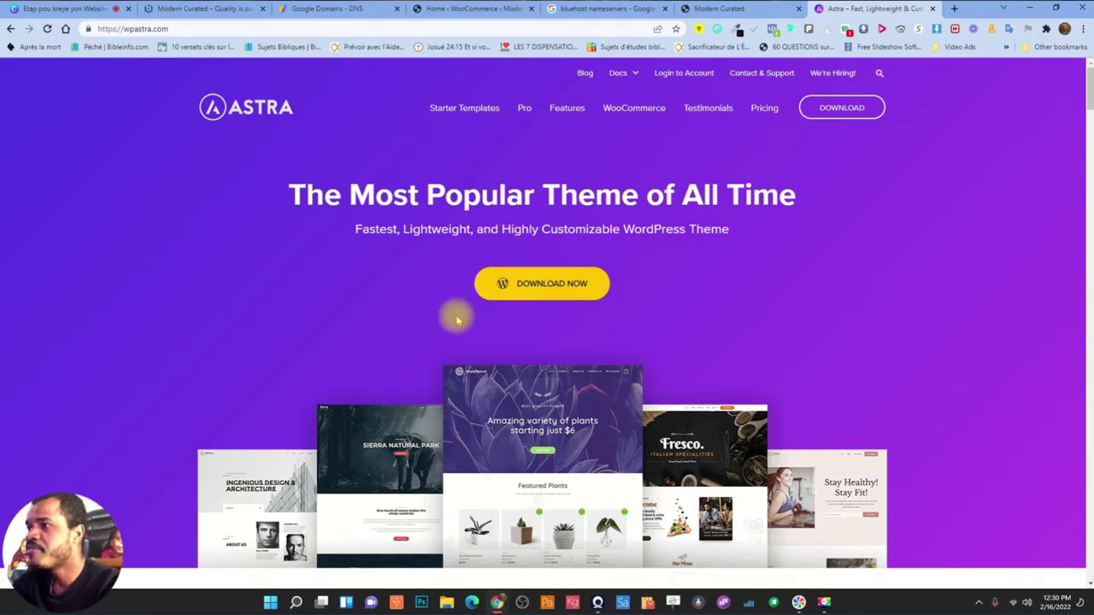
click(471, 106)
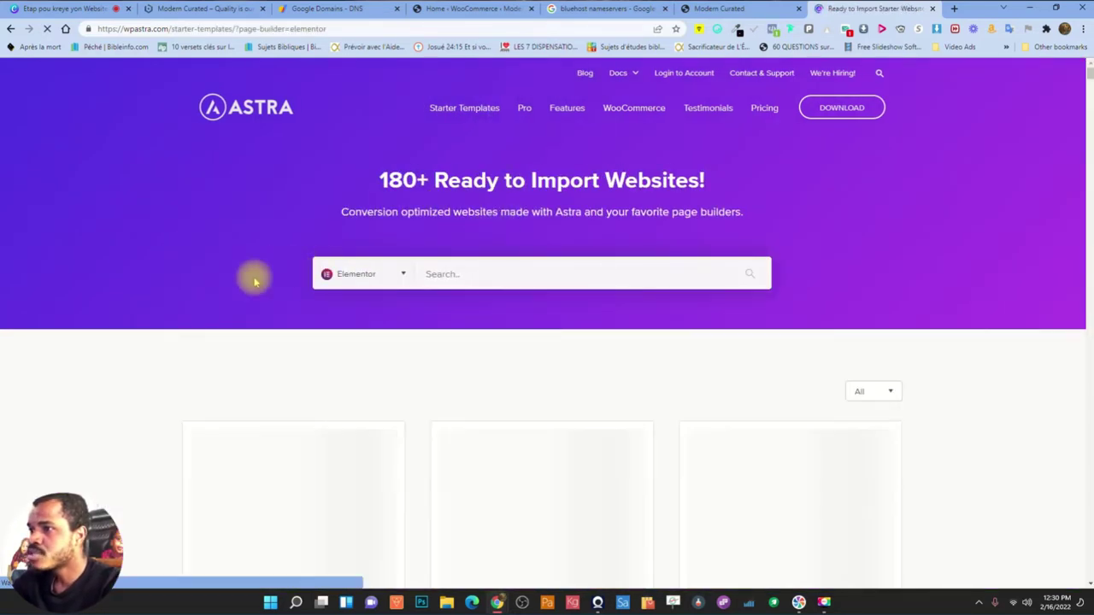
Look over the Elementor starter templates and preview the full demo site of the Brandstore template
scroll(778, 235, down, 2)
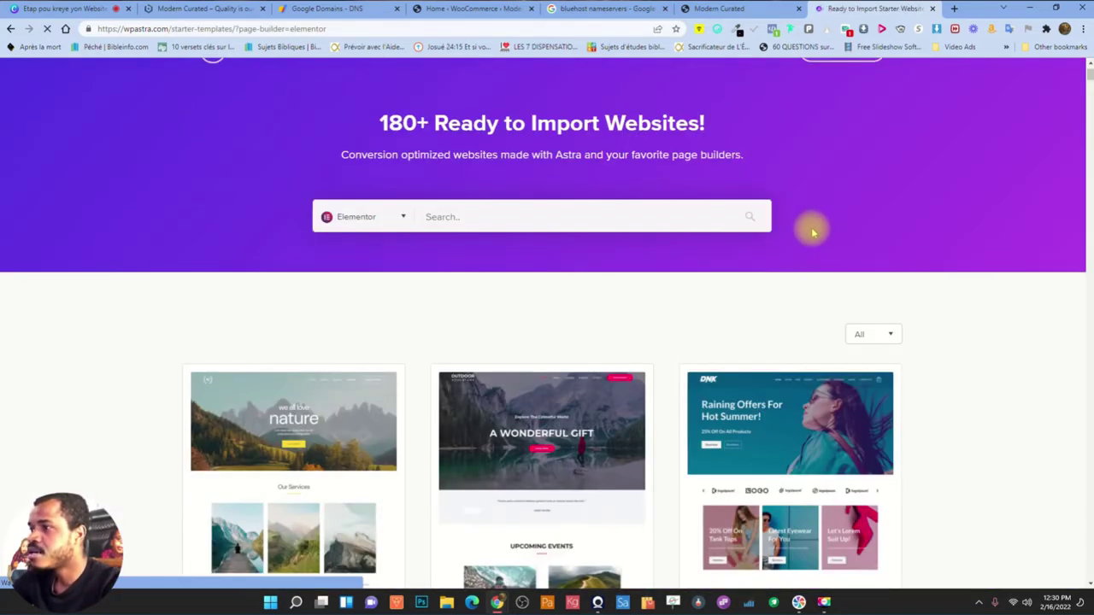
mouse_move(290, 418)
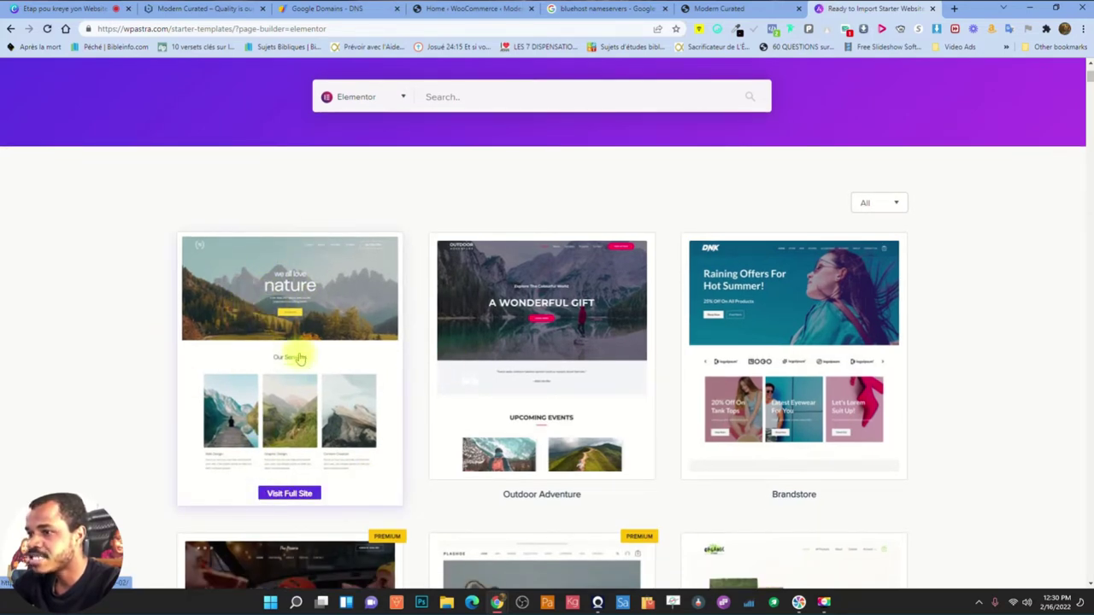
scroll(361, 271, down, 2)
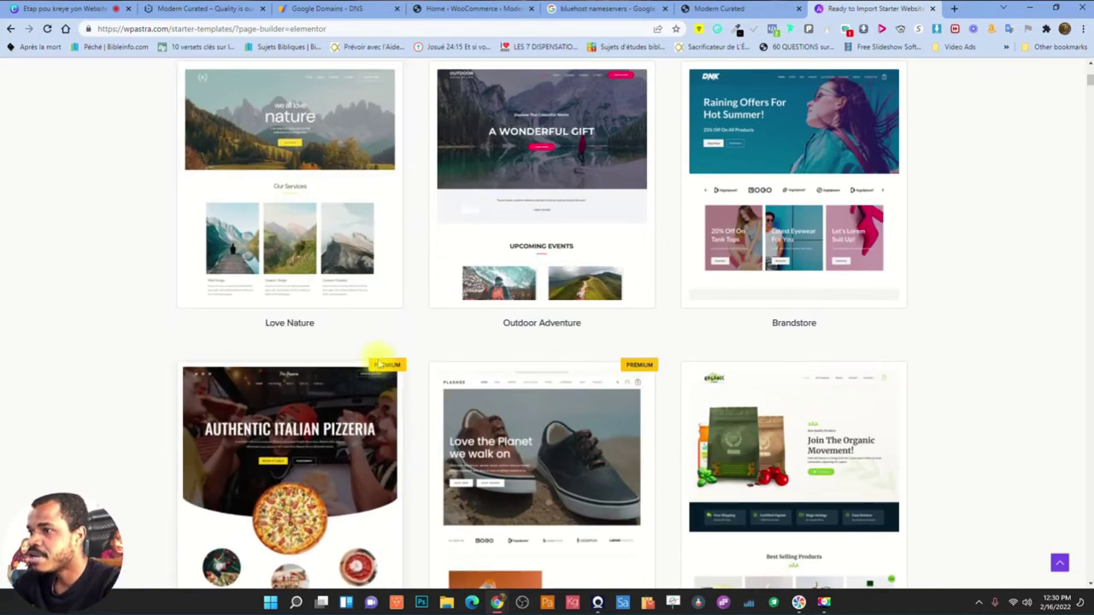
mouse_move(787, 299)
scroll(787, 300, up, 2)
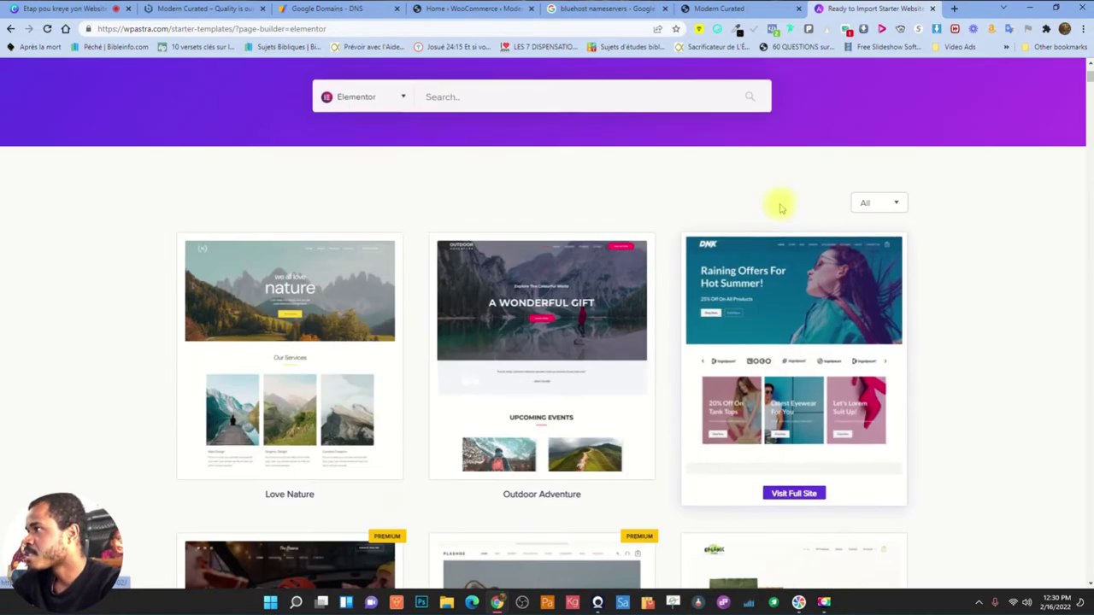
click(806, 366)
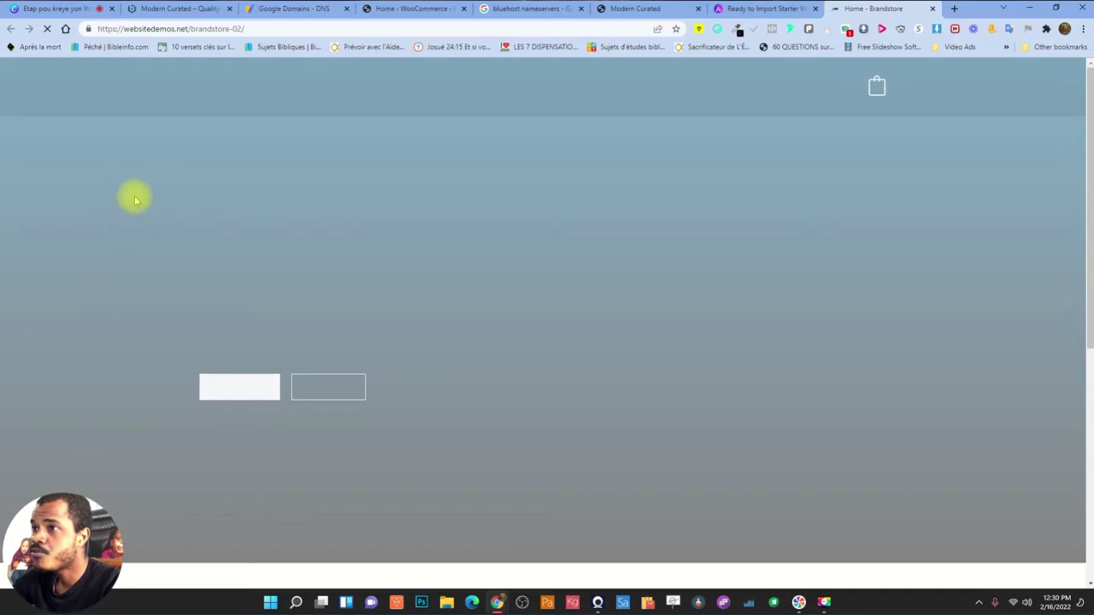
scroll(640, 244, down, 10)
scroll(459, 259, down, 10)
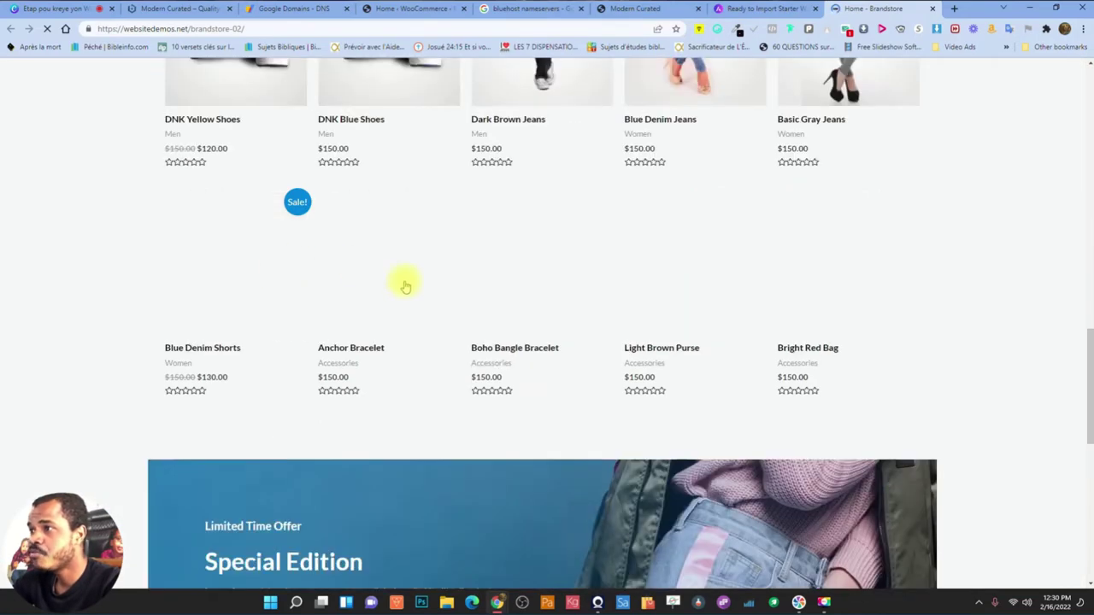
scroll(573, 276, up, 4)
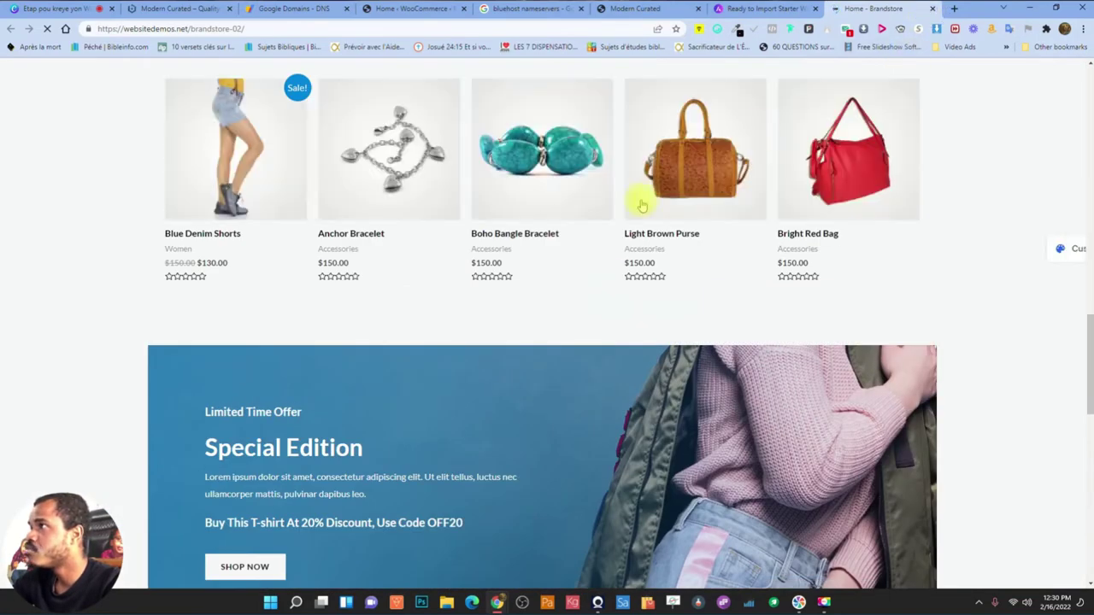
click(932, 9)
Filter the starter templates to show only the Free ones and look through them
scroll(795, 265, up, 3)
click(878, 377)
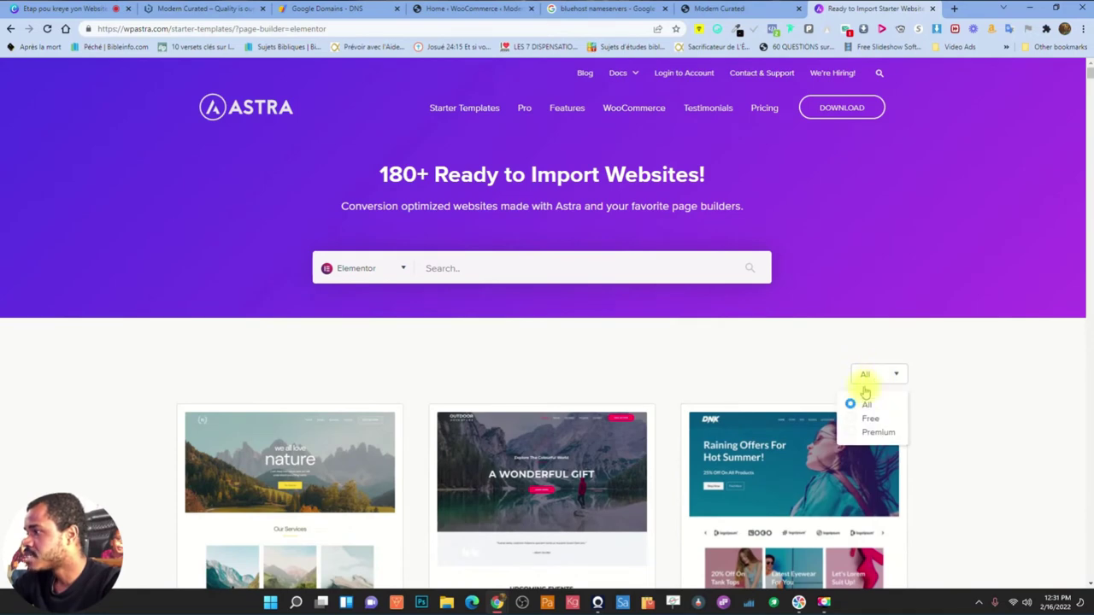
click(854, 420)
scroll(838, 304, down, 3)
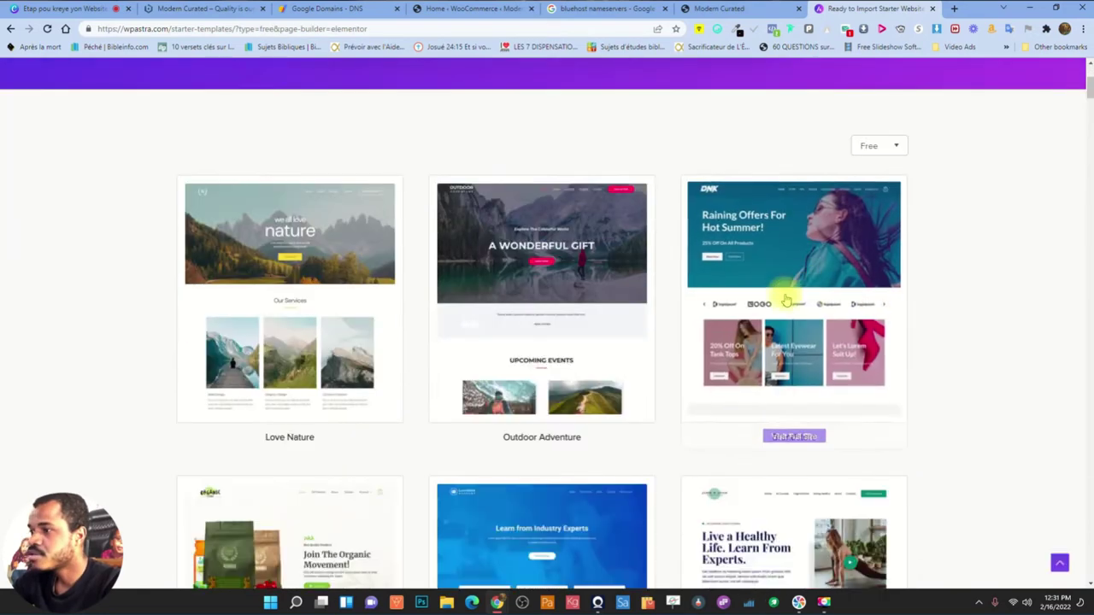
scroll(447, 403, down, 5)
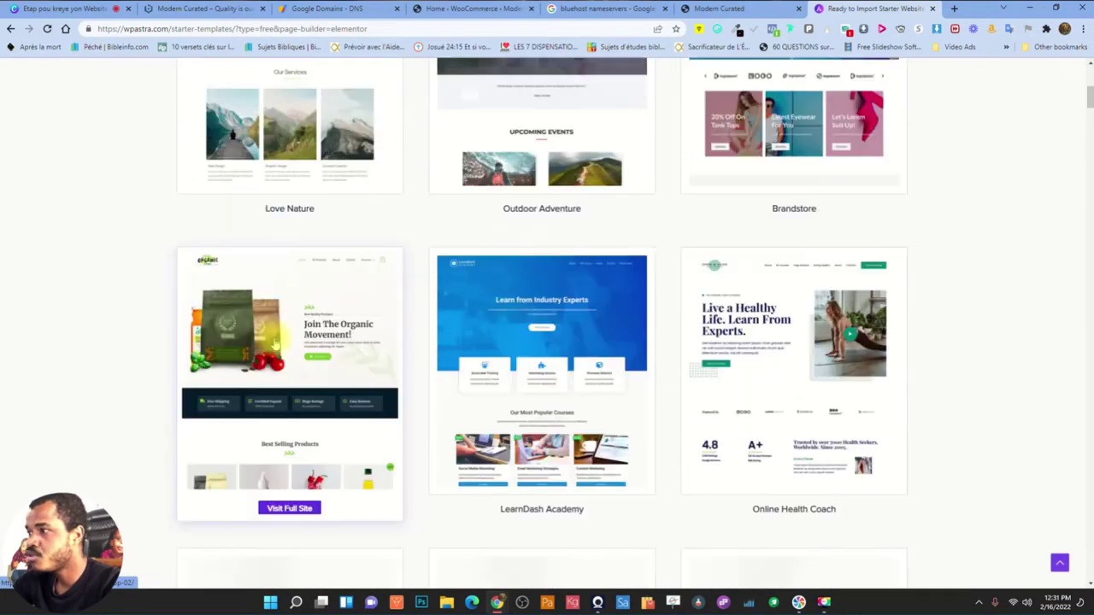
scroll(535, 299, down, 10)
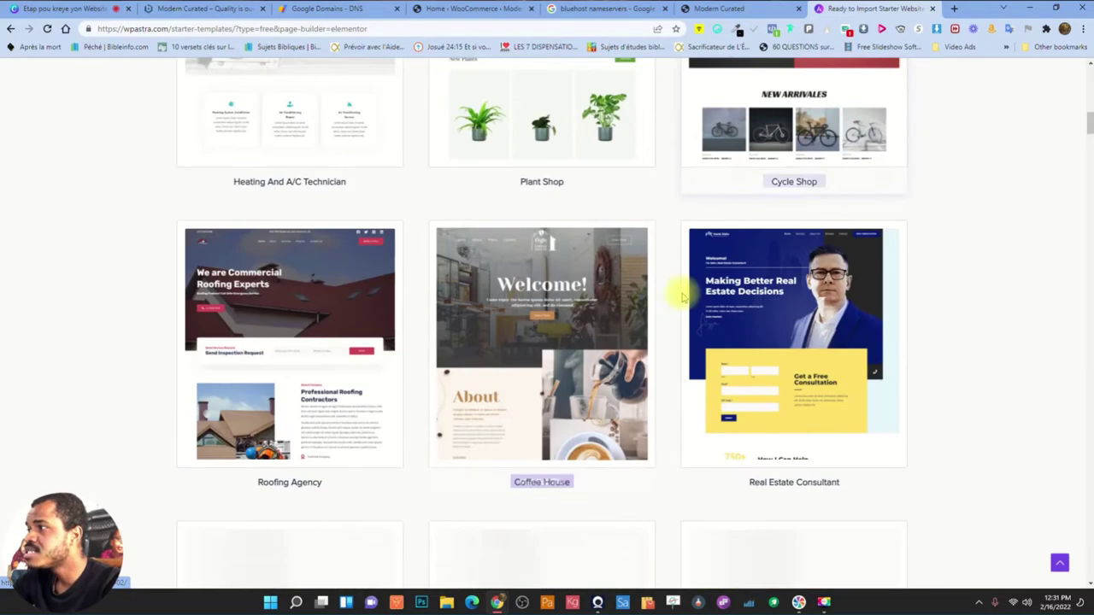
scroll(447, 325, down, 8)
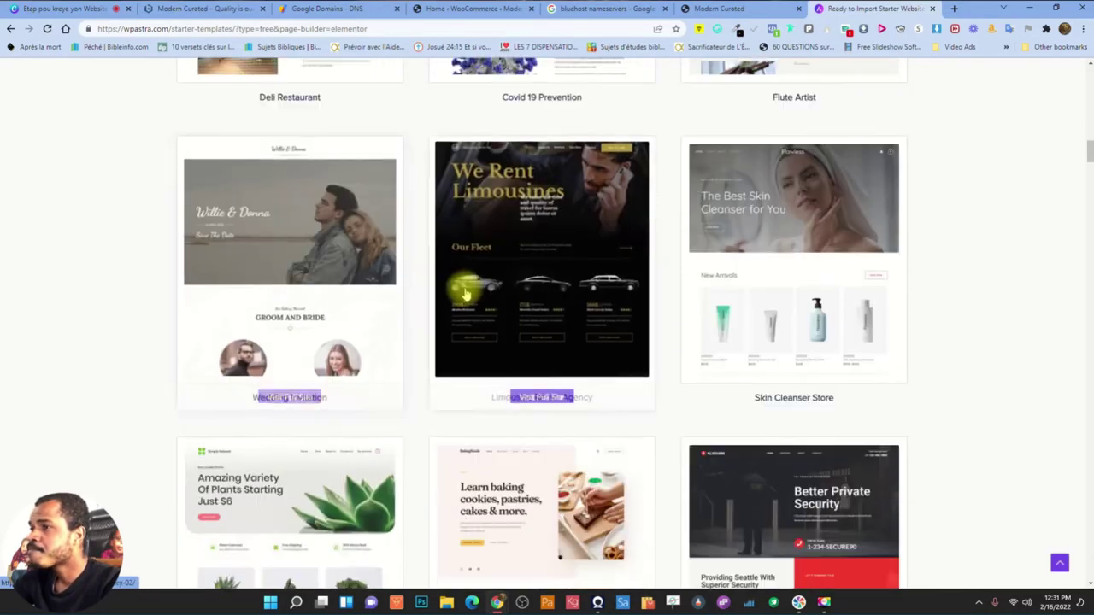
scroll(419, 297, up, 20)
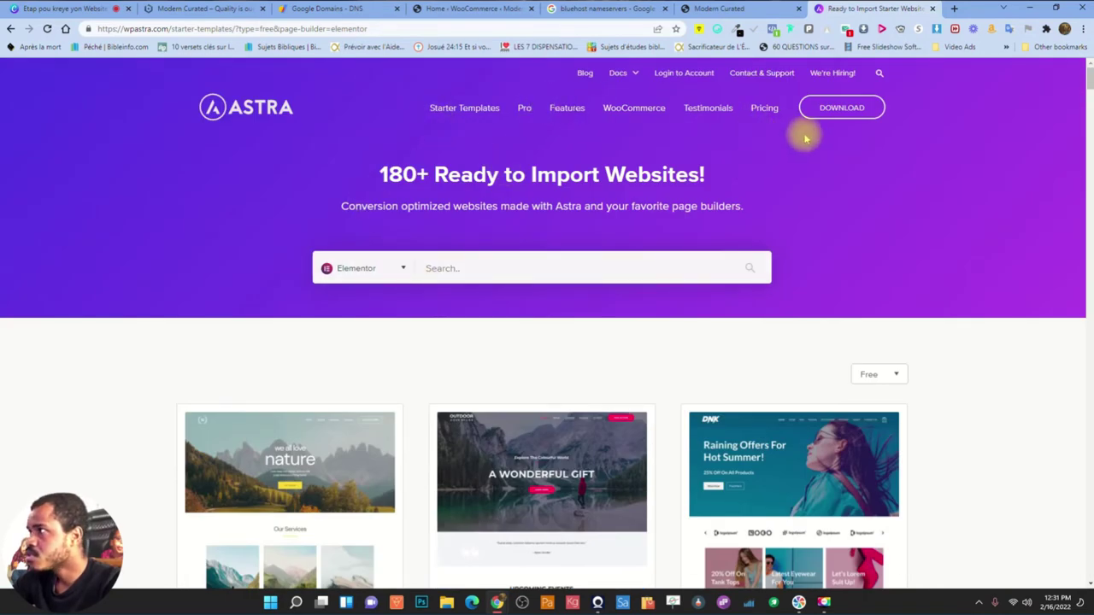
Open the Astra pricing page and look over the annual prices and features of the three plans
click(846, 109)
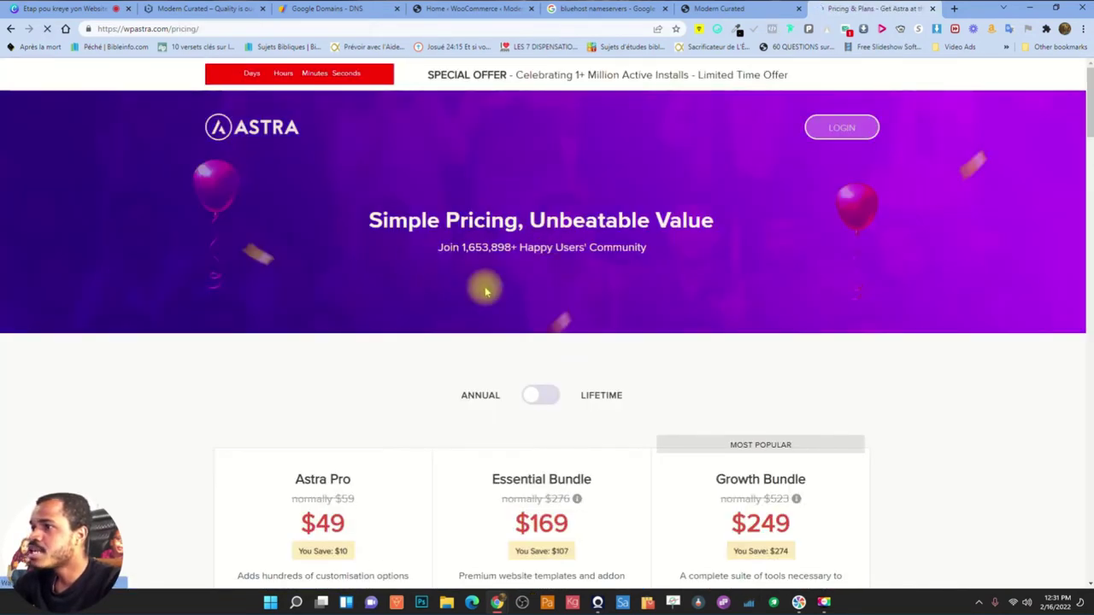
scroll(598, 282, down, 3)
scroll(639, 282, down, 8)
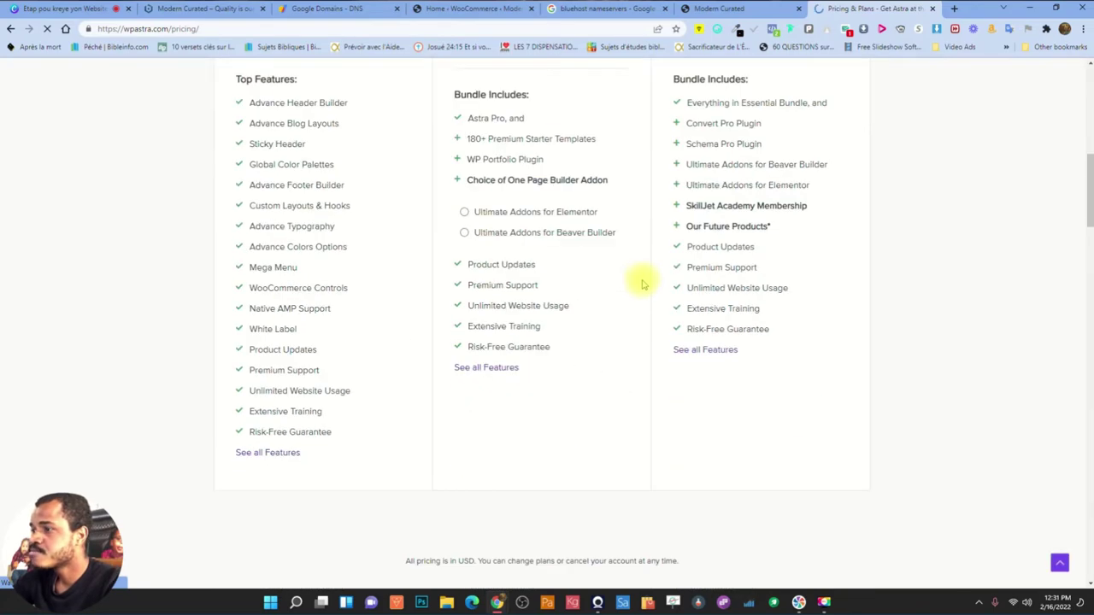
scroll(601, 357, up, 8)
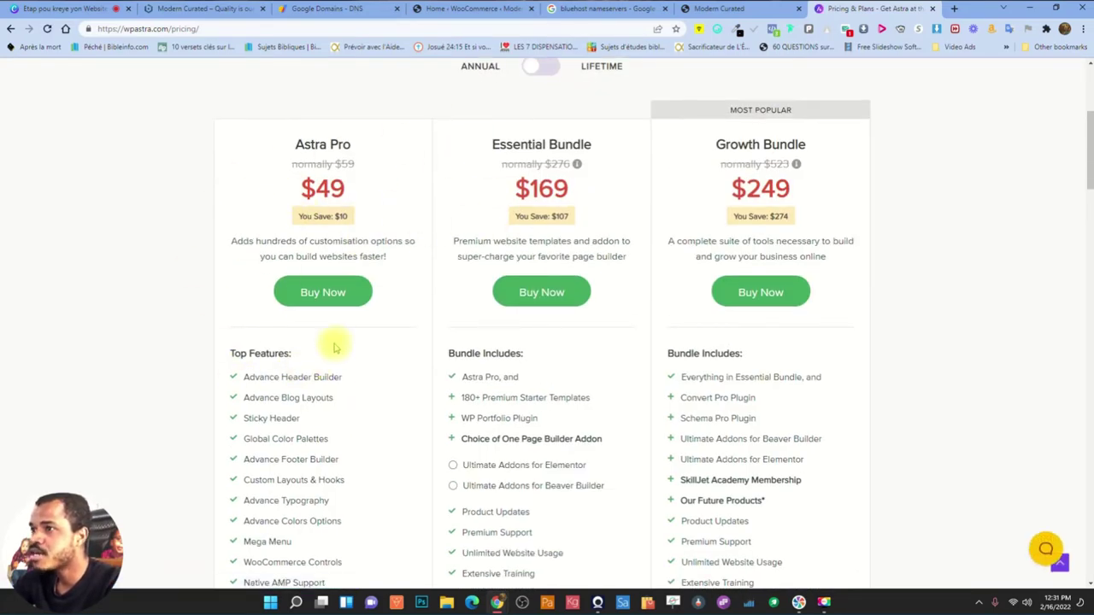
drag(291, 186, 353, 186)
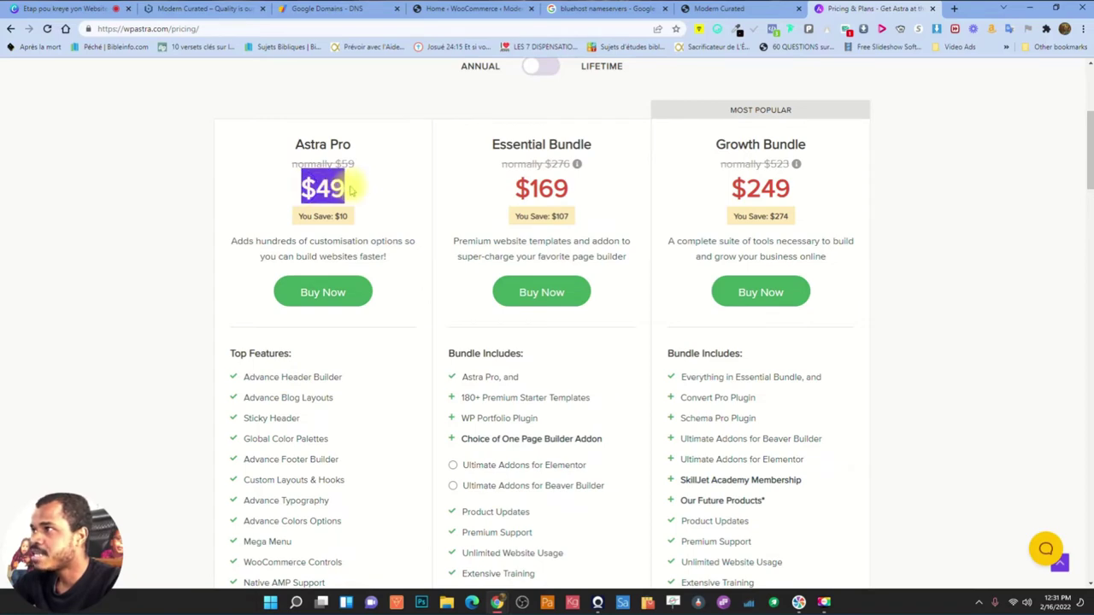
scroll(308, 368, down, 2)
scroll(325, 342, up, 5)
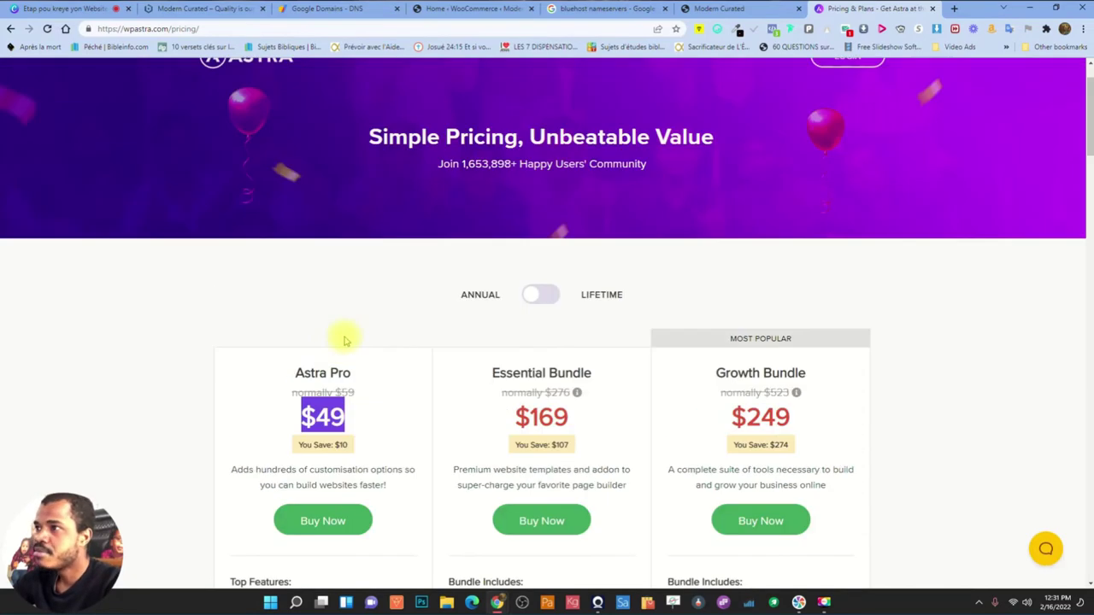
Compare the plans' lifetime prices with their annual prices, focusing on Astra Pro
click(542, 294)
scroll(427, 282, down, 2)
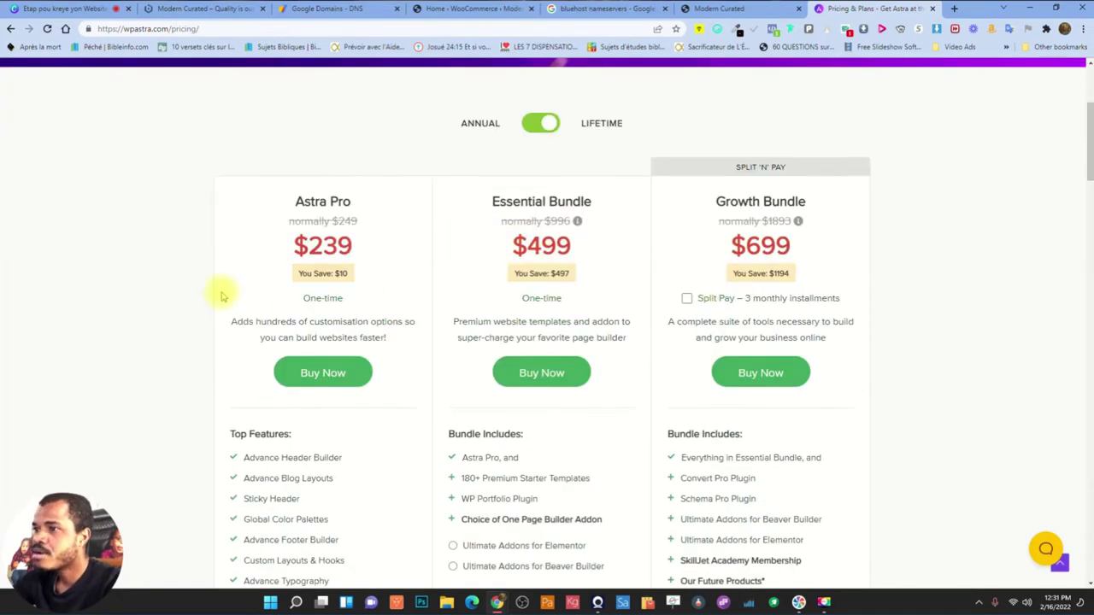
drag(282, 255, 335, 281)
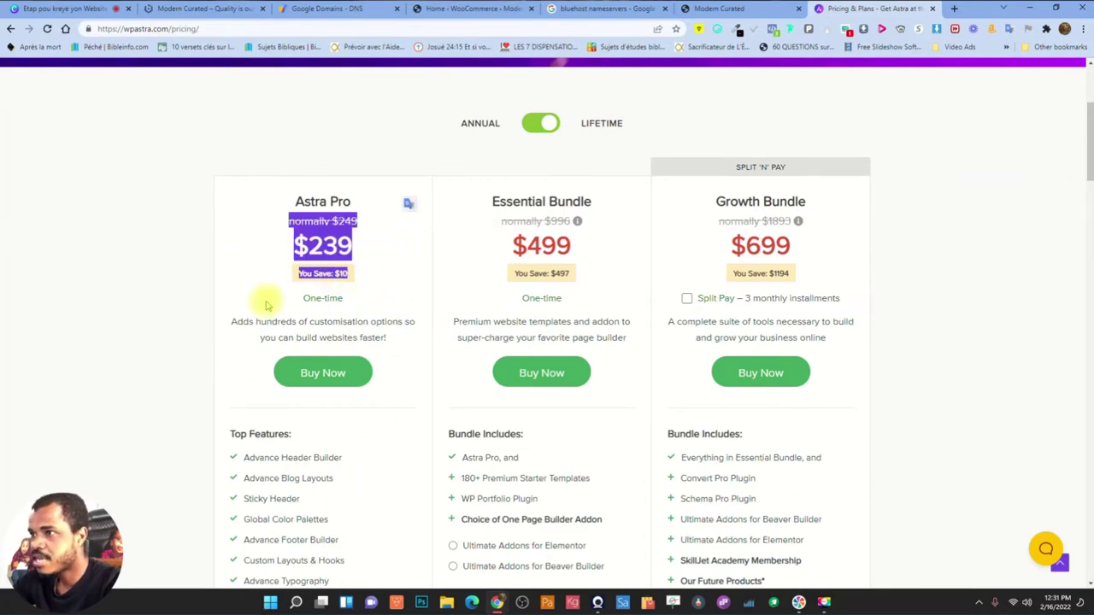
click(377, 268)
scroll(334, 325, down, 3)
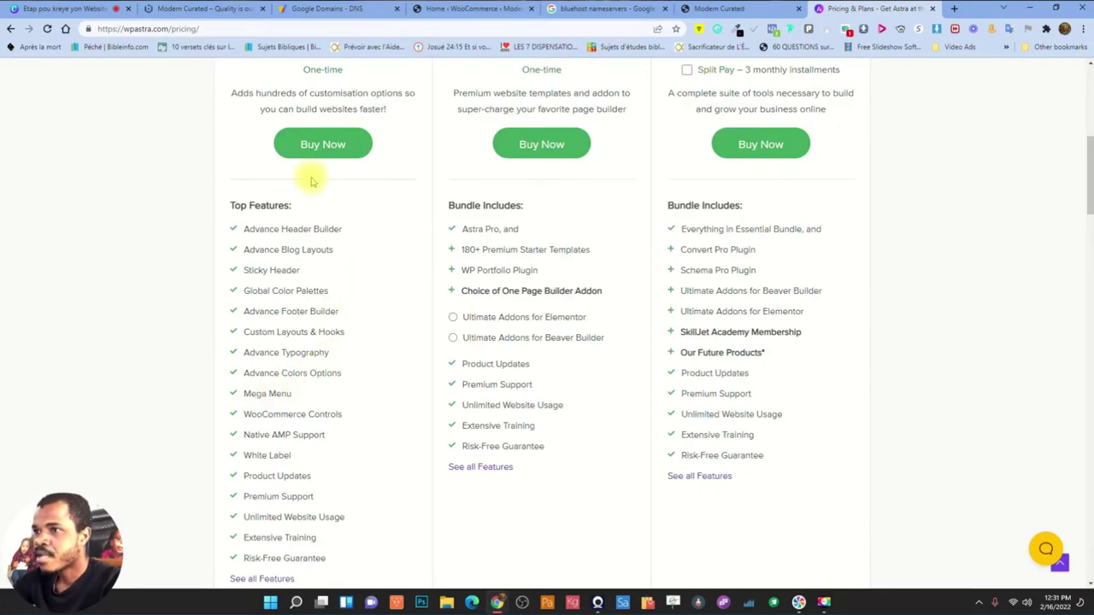
scroll(312, 171, up, 3)
click(538, 122)
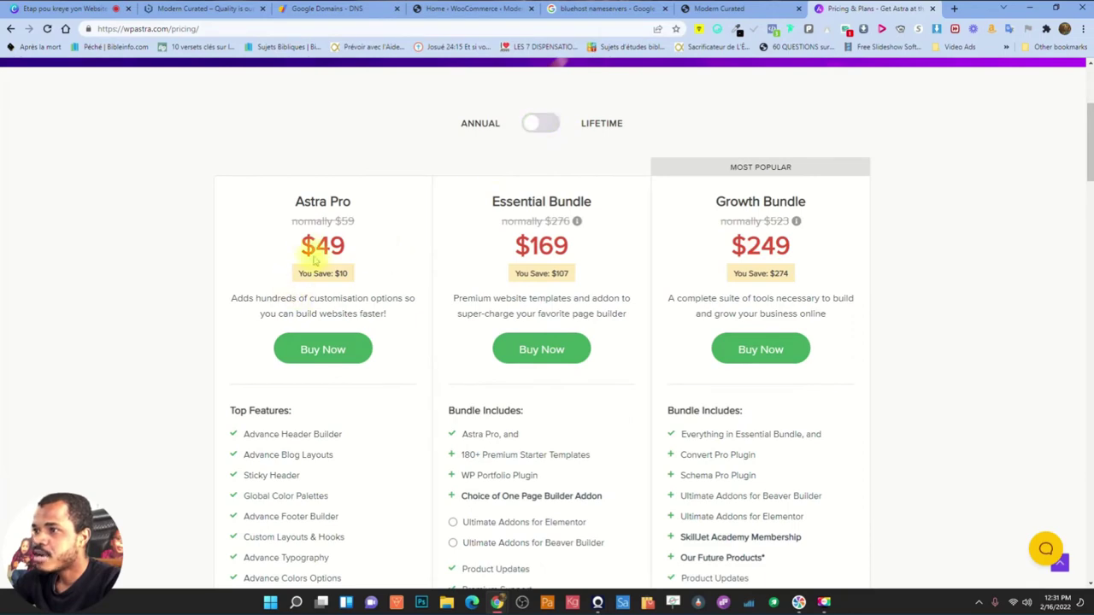
drag(308, 245, 371, 245)
click(389, 272)
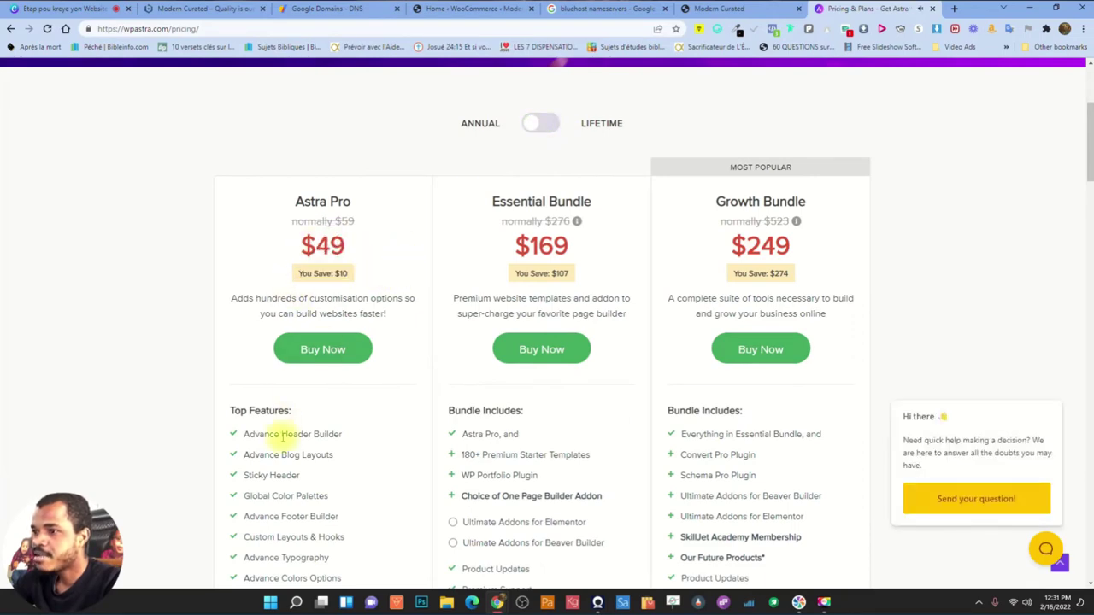
Review the Astra Pro feature list and find the free theme download offer below the pricing plans
scroll(282, 438, down, 1)
scroll(282, 439, down, 1)
scroll(270, 374, down, 3)
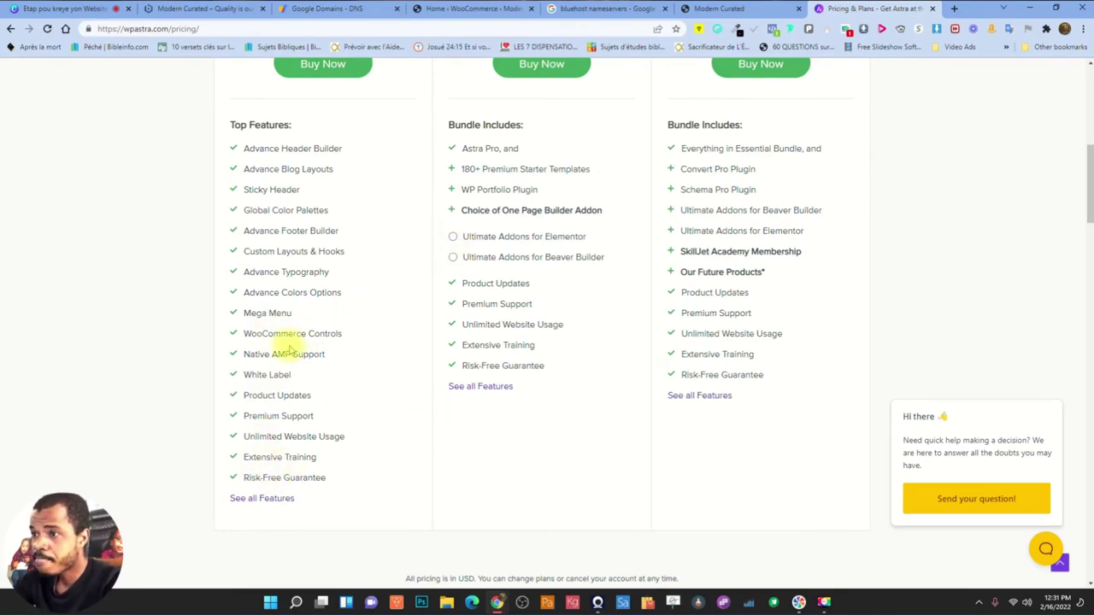
scroll(380, 272, down, 9)
scroll(359, 210, up, 4)
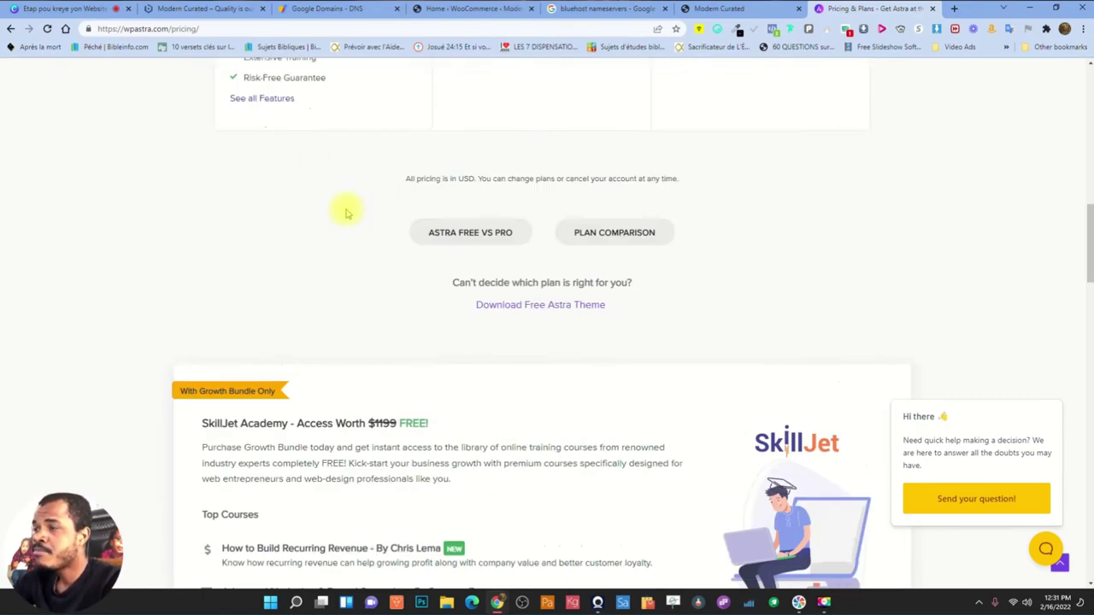
scroll(354, 203, up, 1)
scroll(464, 254, down, 2)
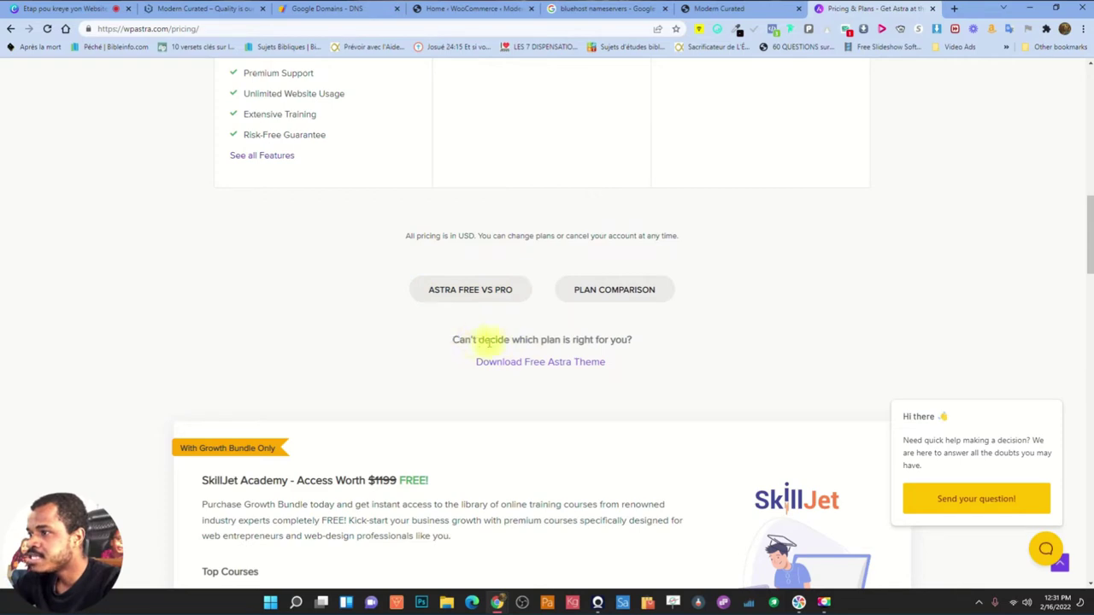
Request the free Astra theme by submitting a first name and an email address, and save the downloaded zip file
click(529, 363)
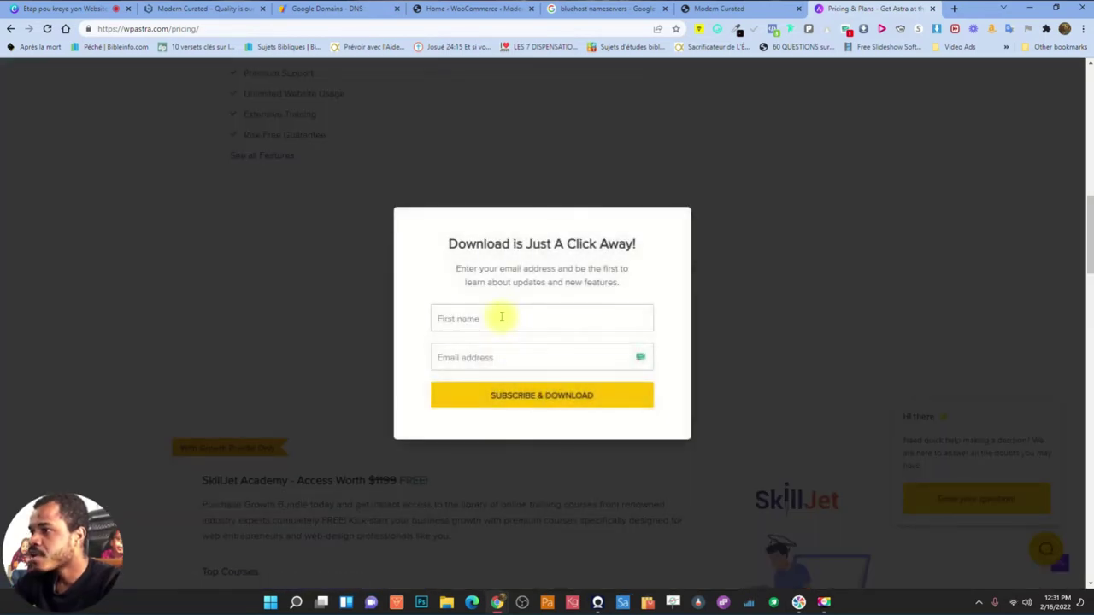
text(Patrice)
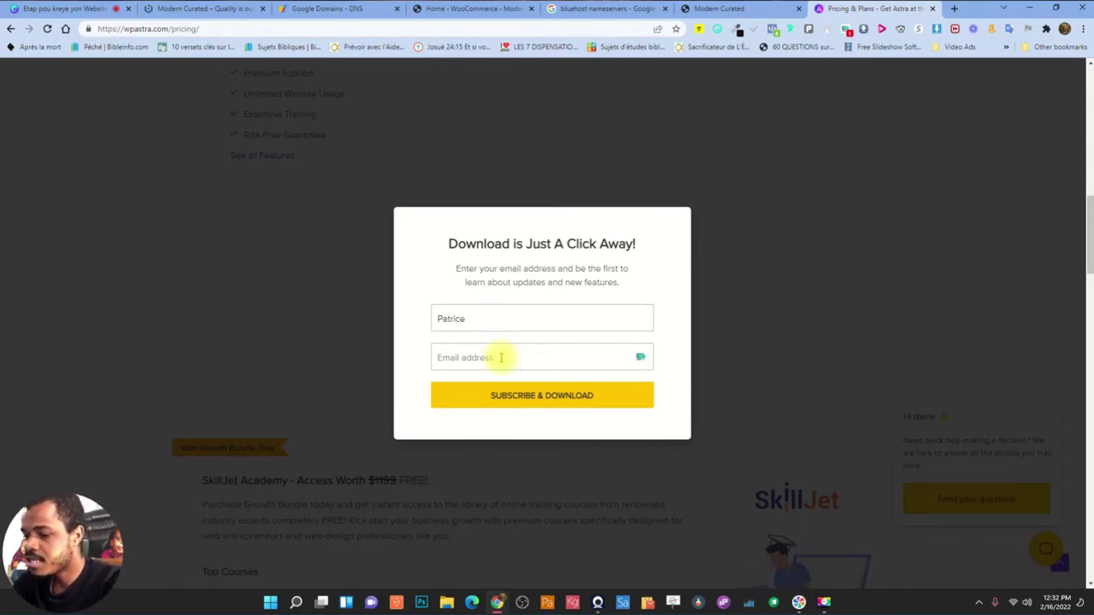
click(641, 362)
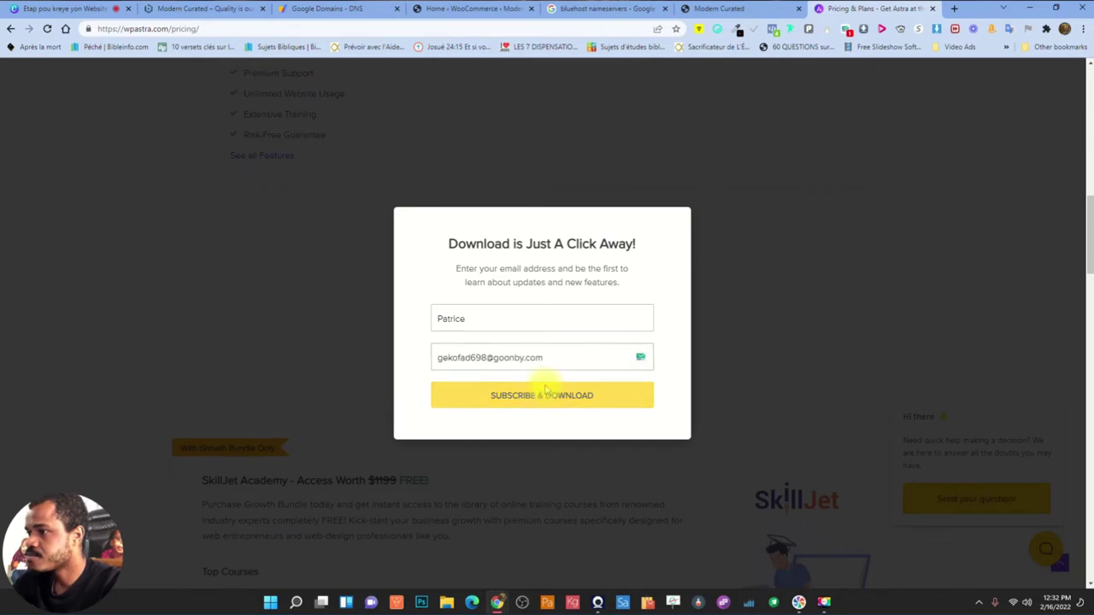
click(566, 395)
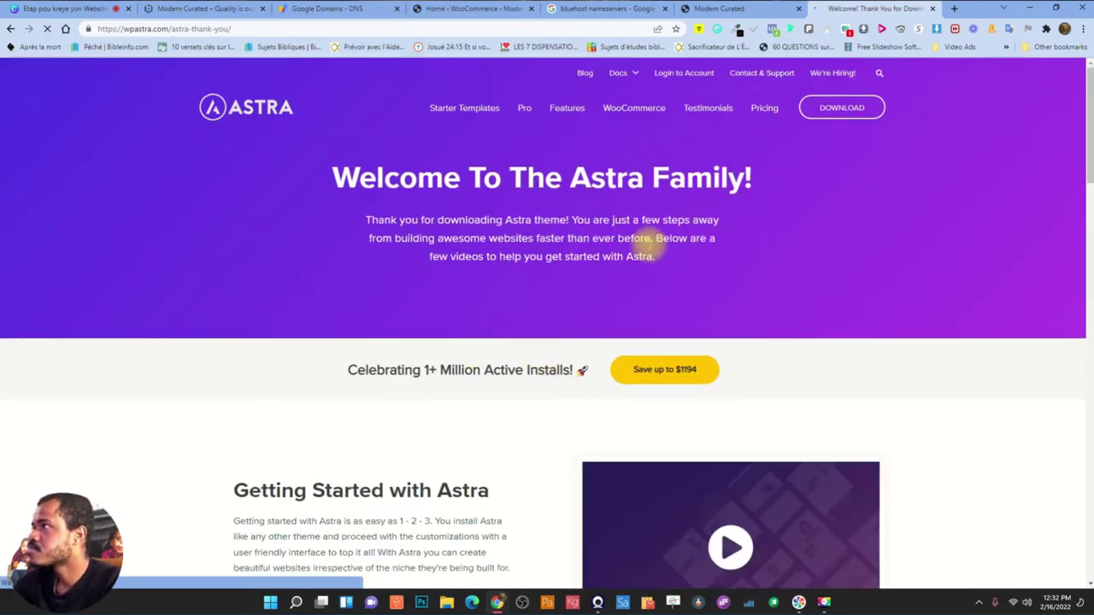
scroll(650, 252, down, 4)
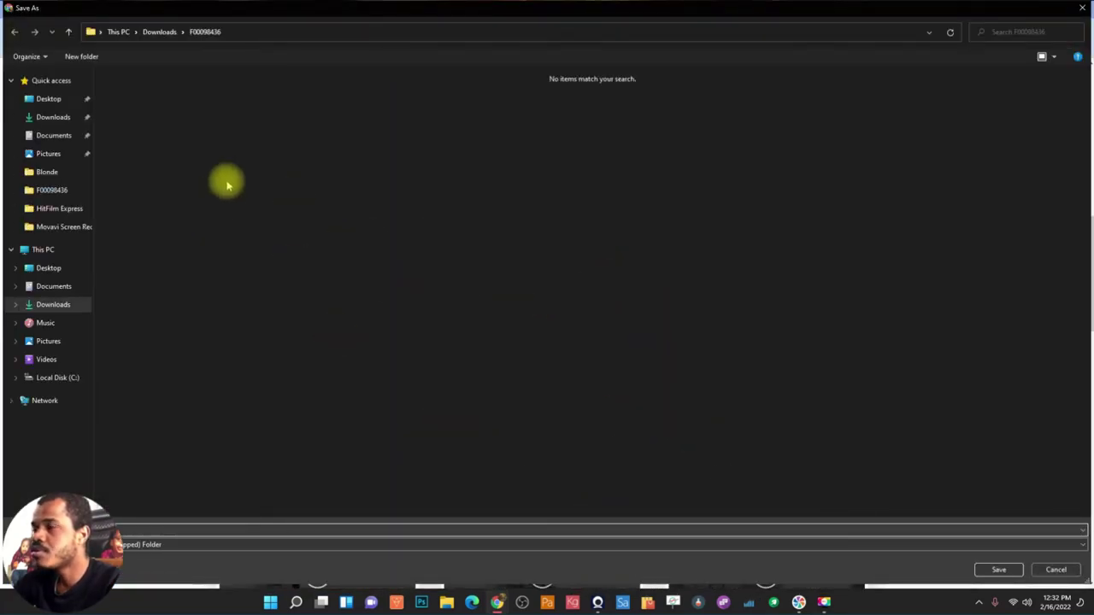
click(997, 570)
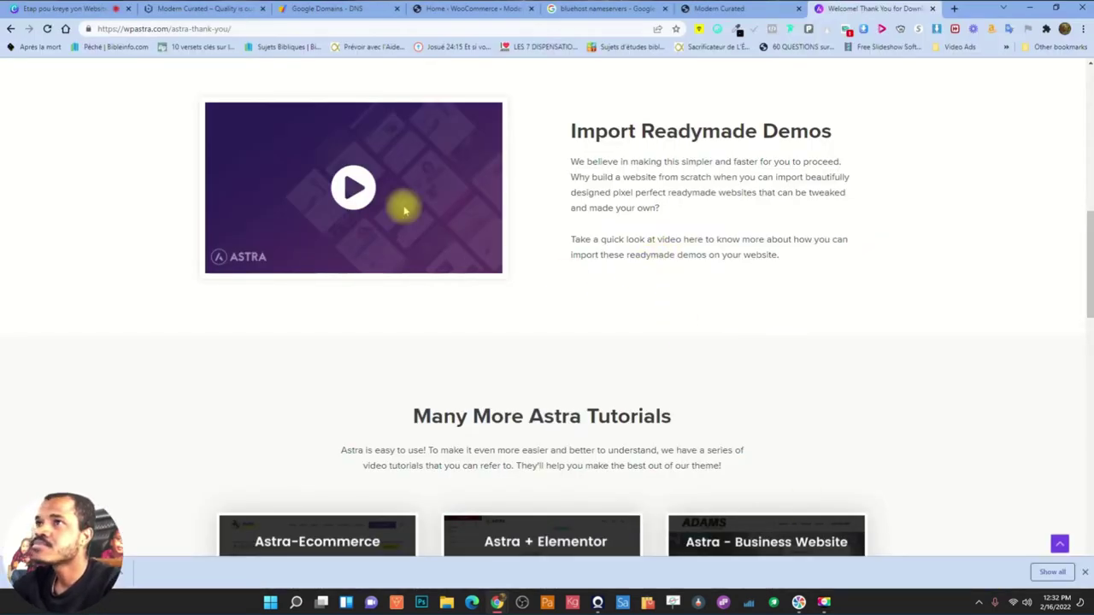
Return to the Modern Curated WordPress admin site and open its Themes page
key(ctrl+4)
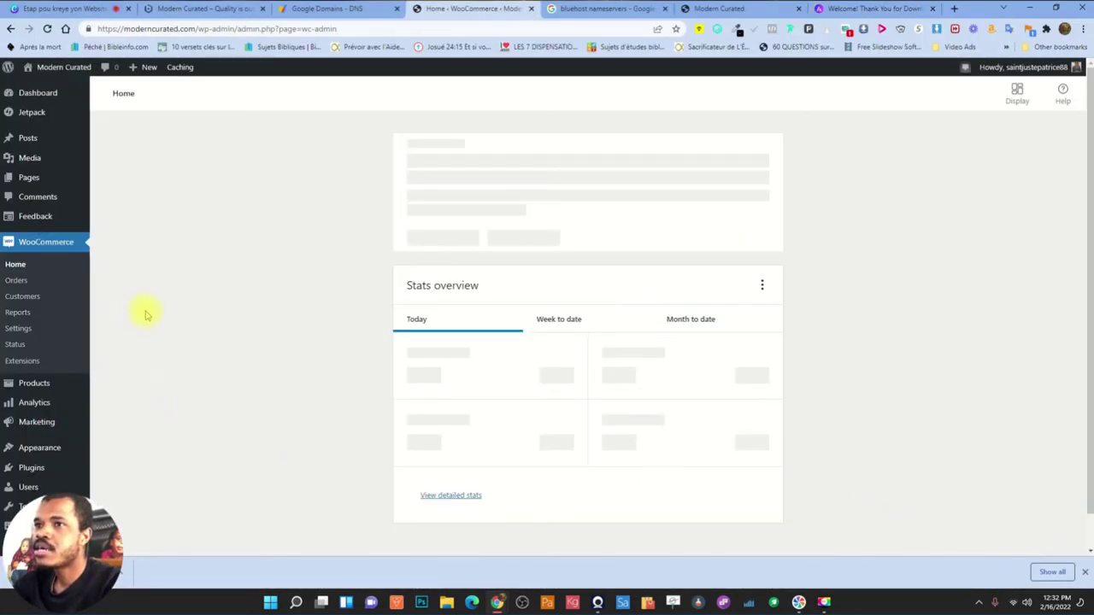
mouse_move(47, 453)
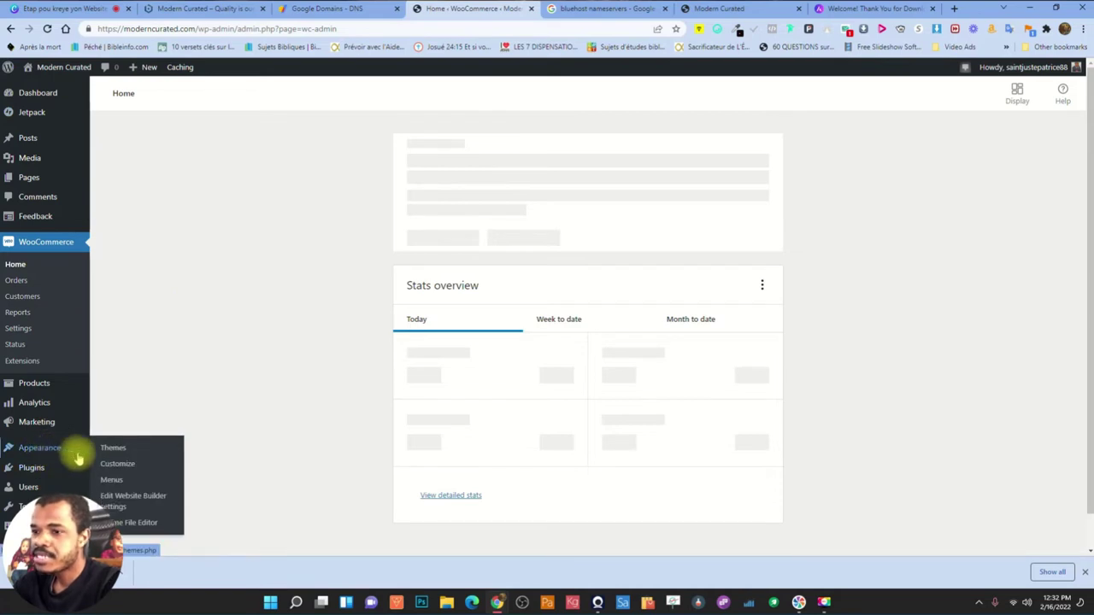
click(116, 450)
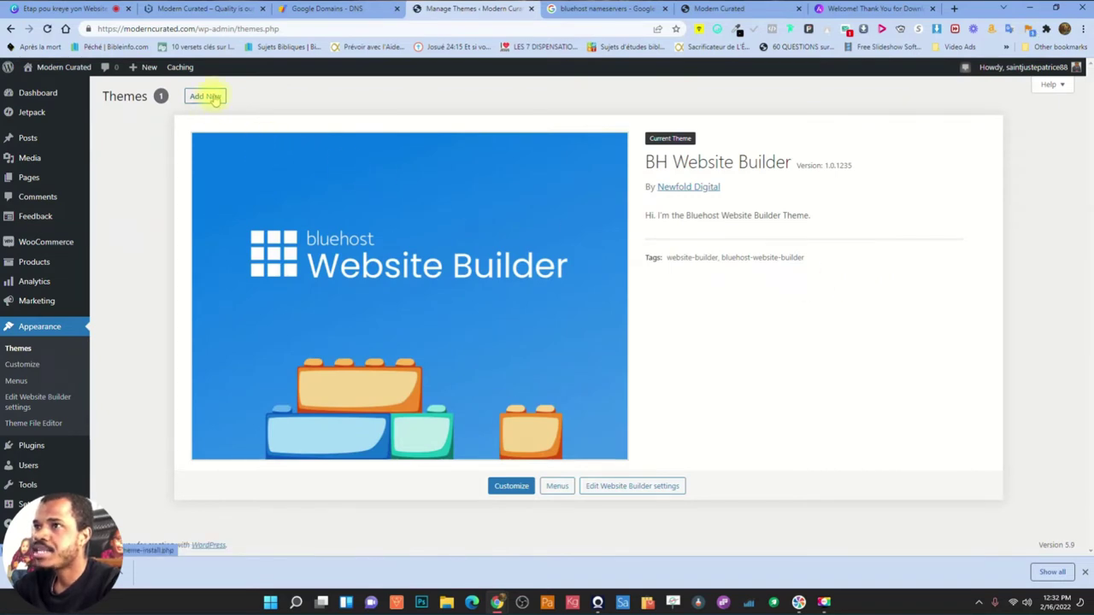
Upload astra.3.7.7.zip from the F00098436 folder in Downloads as a new theme and install it
click(205, 97)
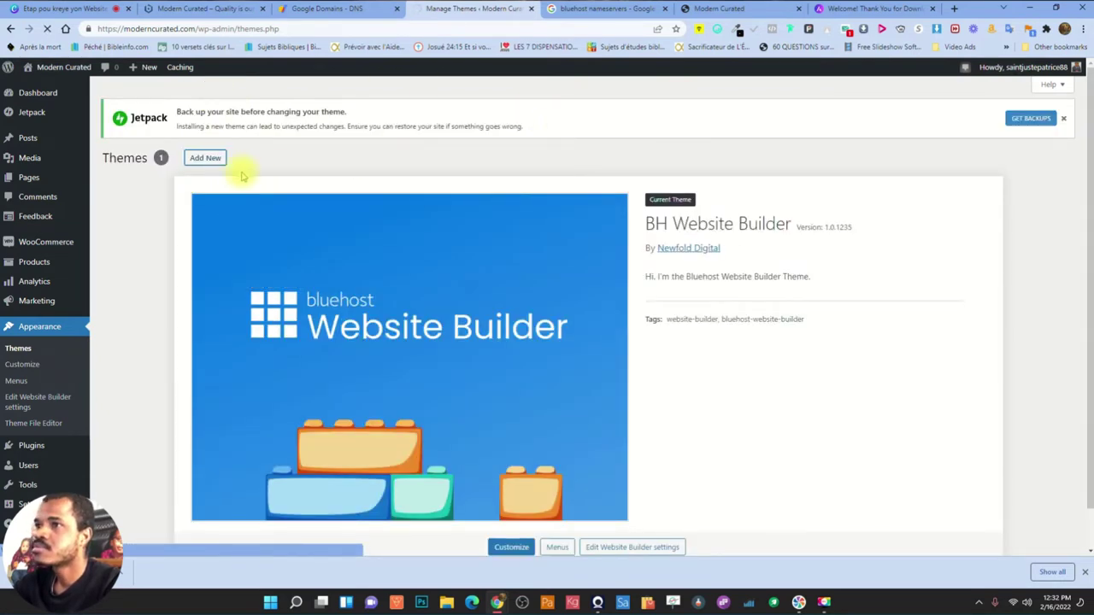
click(205, 158)
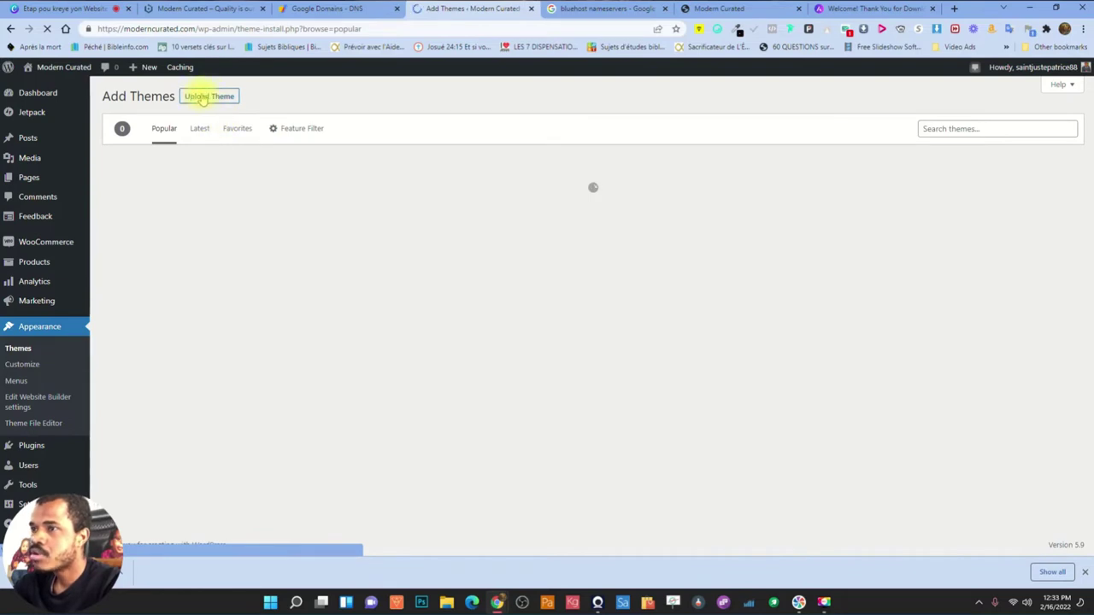
click(218, 97)
click(516, 199)
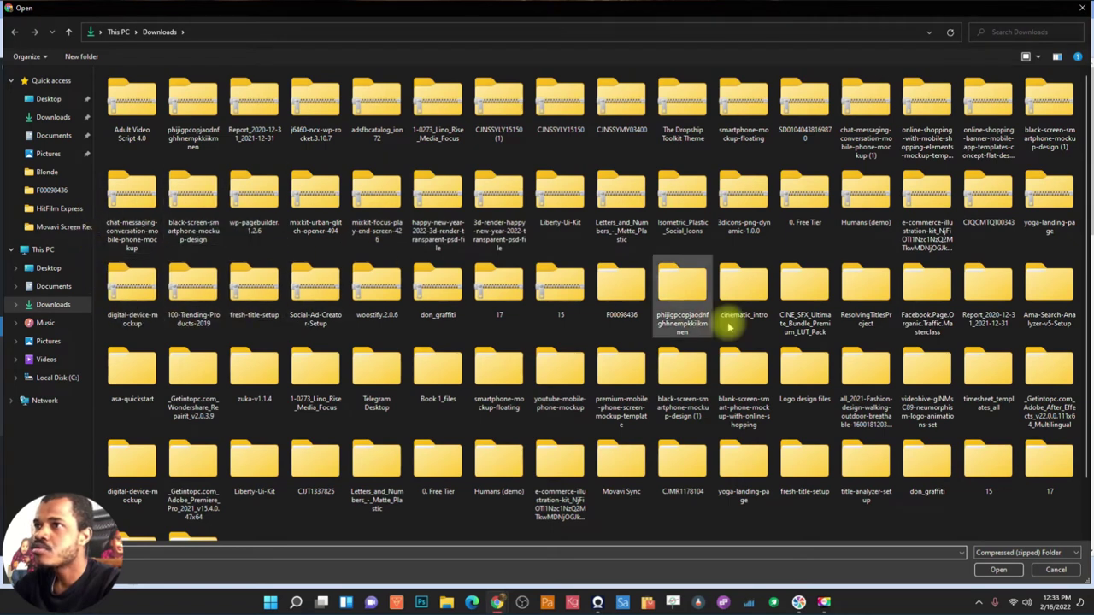
scroll(731, 329, down, 1)
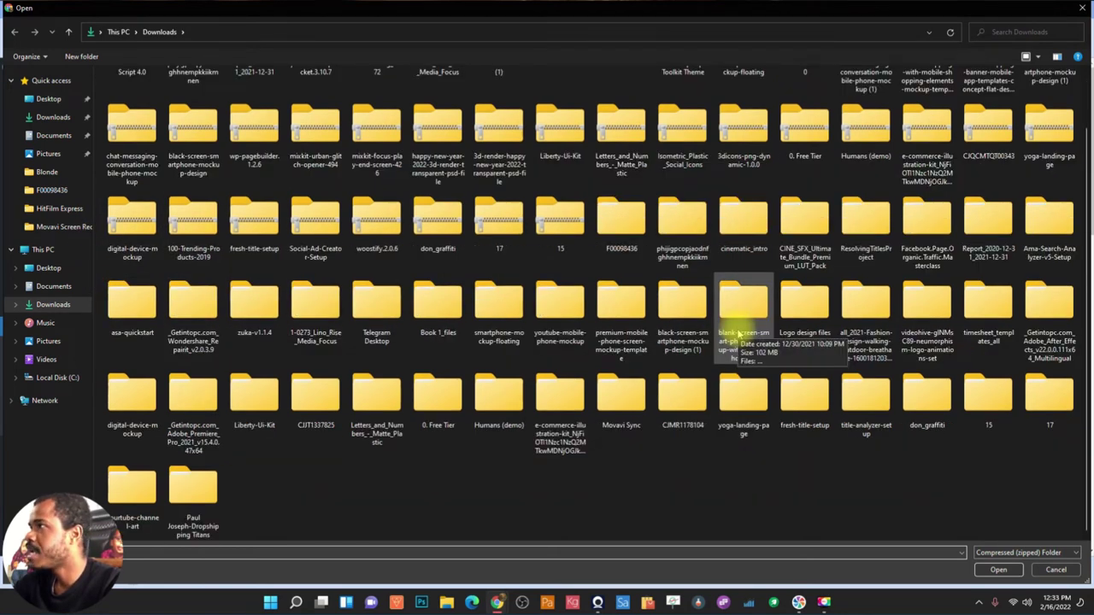
scroll(739, 335, up, 1)
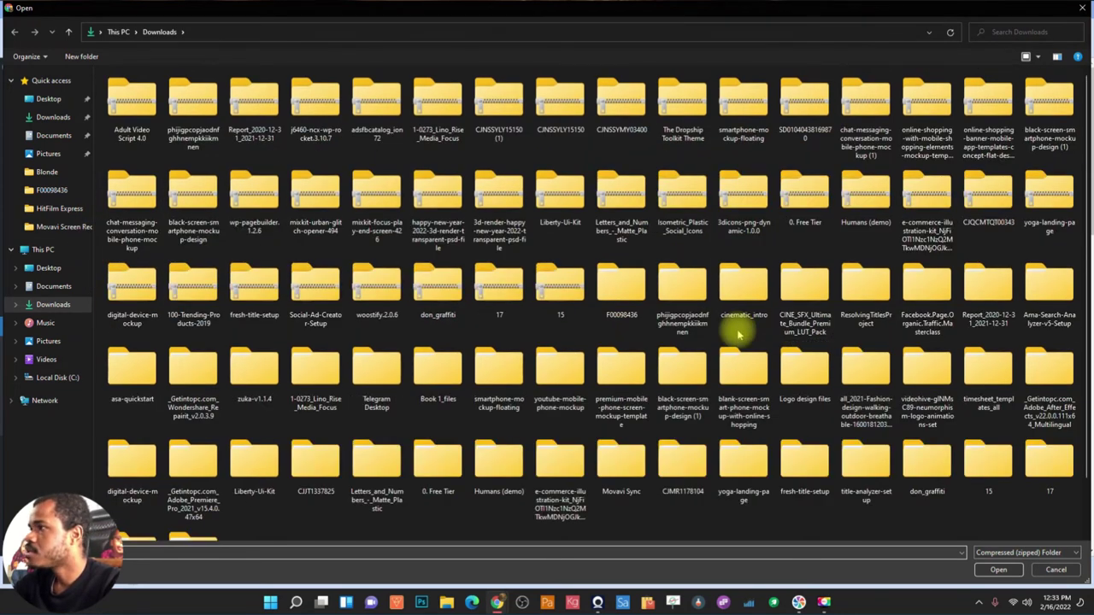
double_click(622, 288)
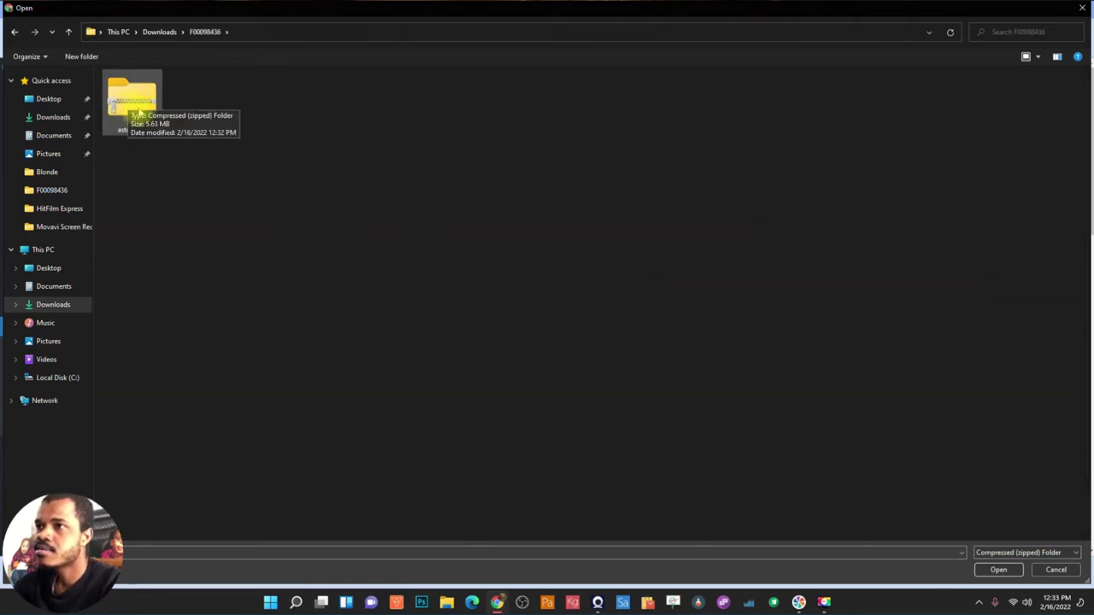
double_click(139, 103)
click(657, 199)
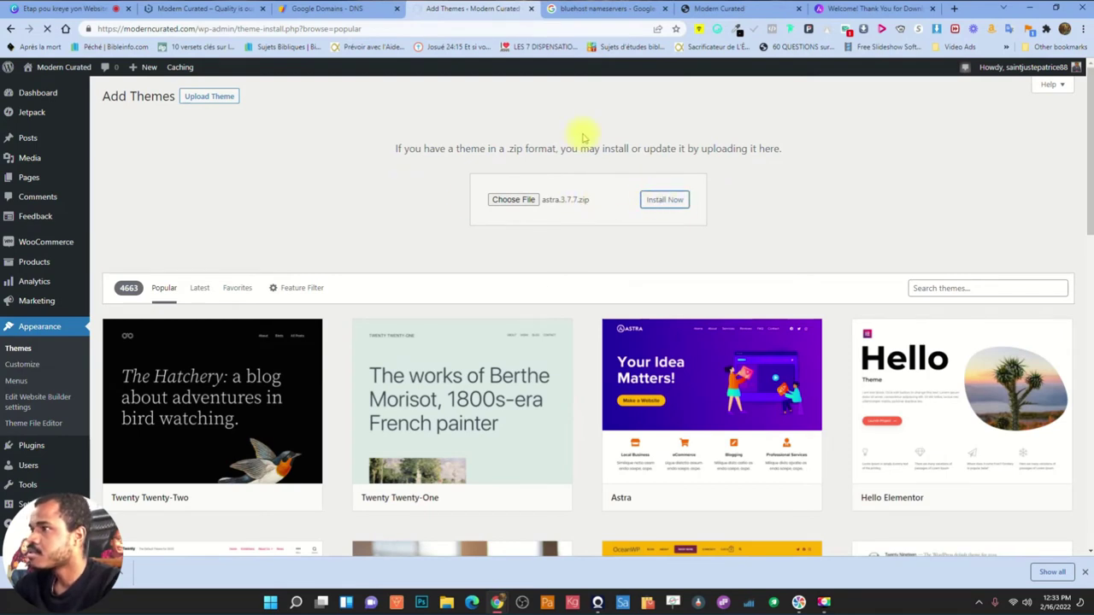
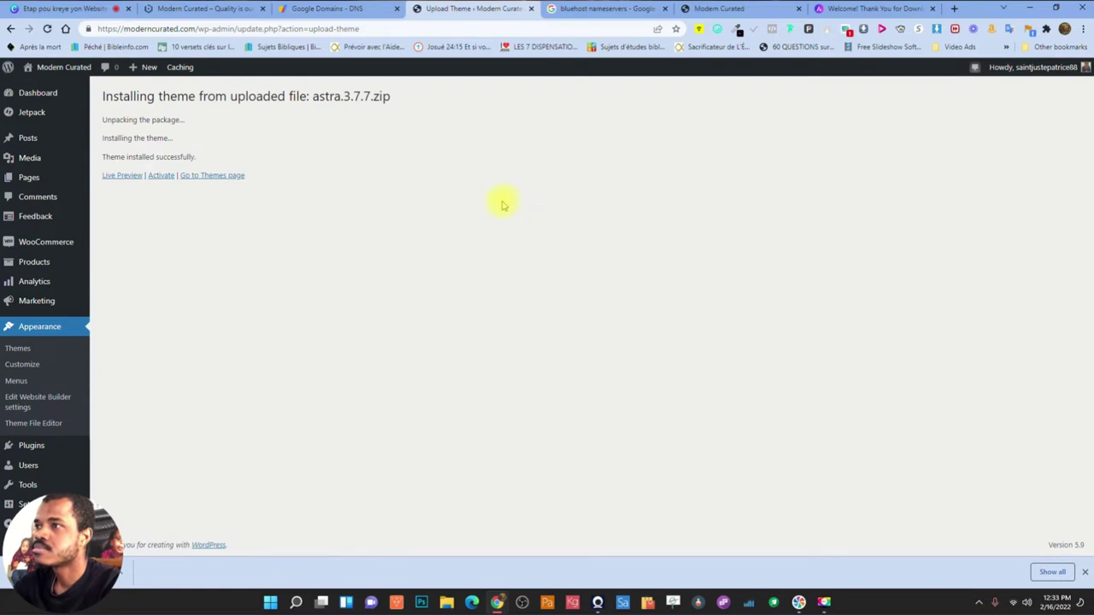
Activate the newly installed Astra theme and delete the BH Website Builder theme
click(160, 178)
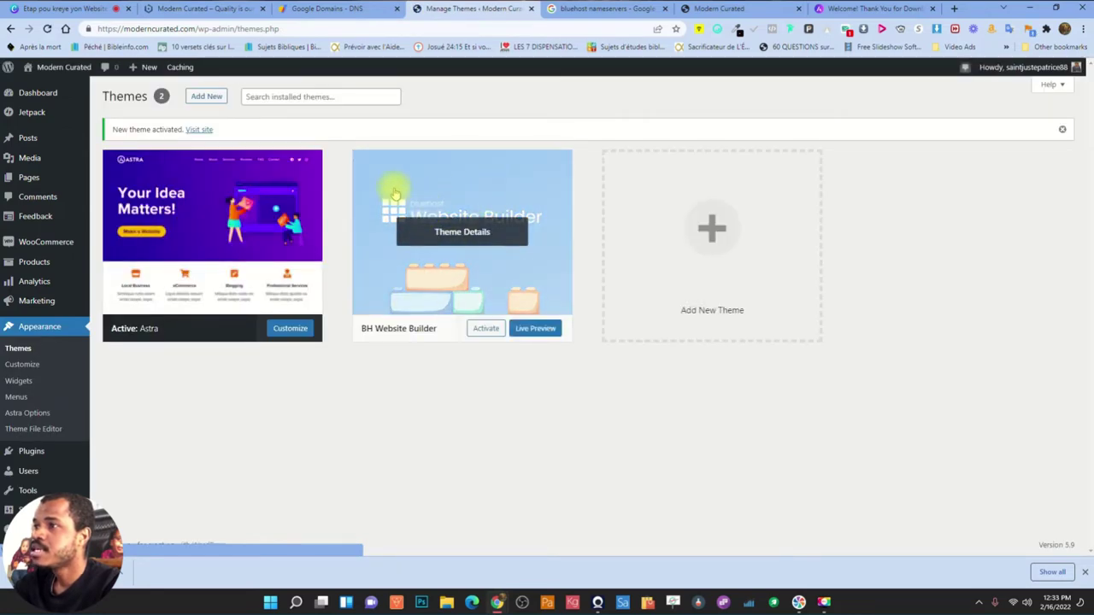
click(461, 252)
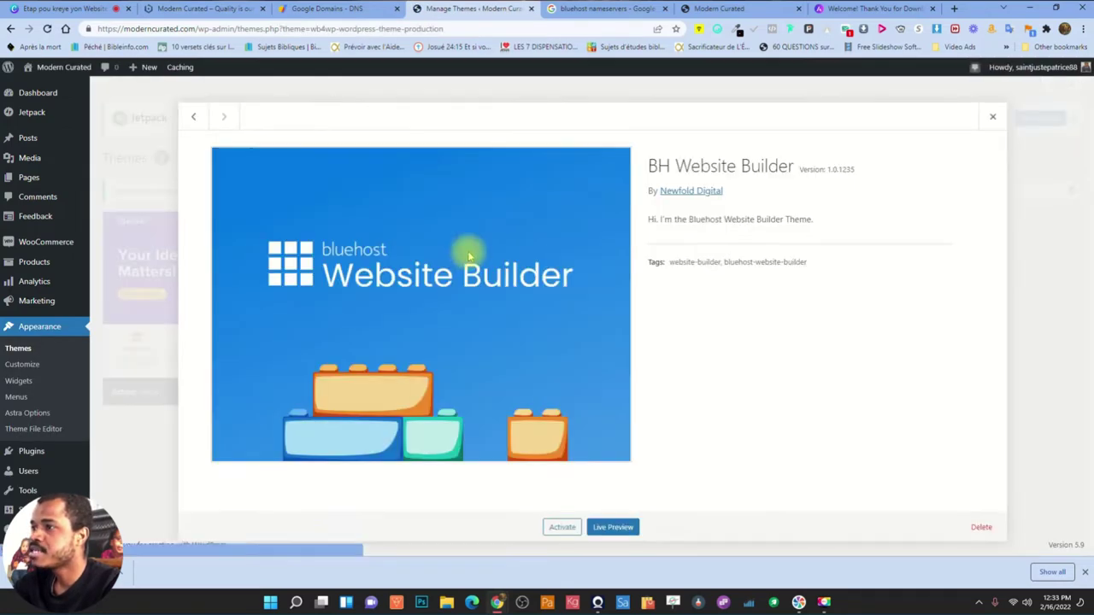
click(981, 527)
click(602, 116)
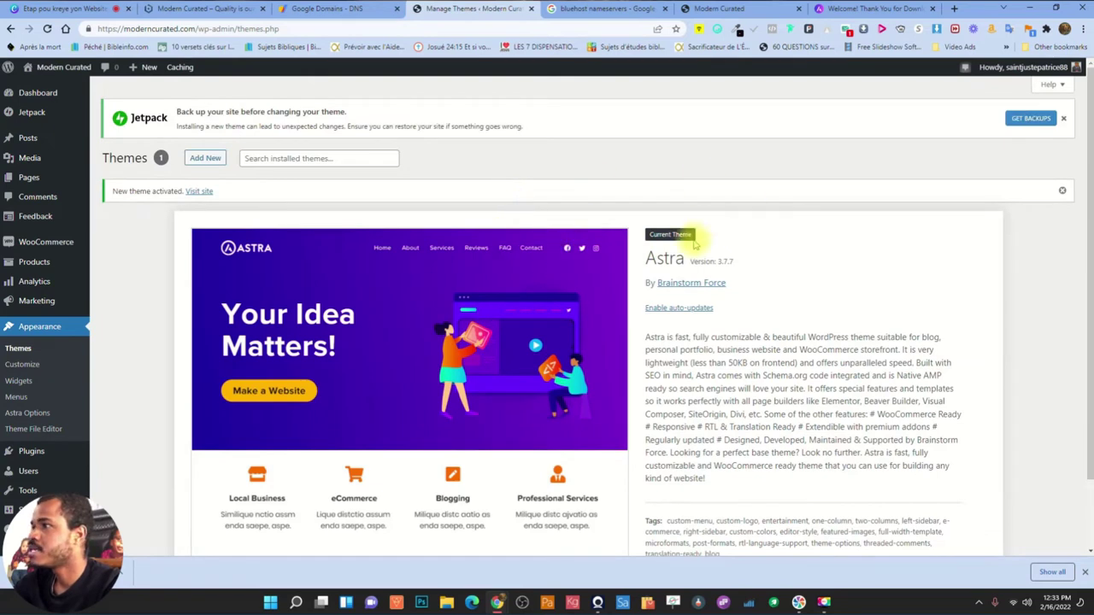
Reload the store's front page to check its look under the new theme, and return to the Themes page
click(696, 11)
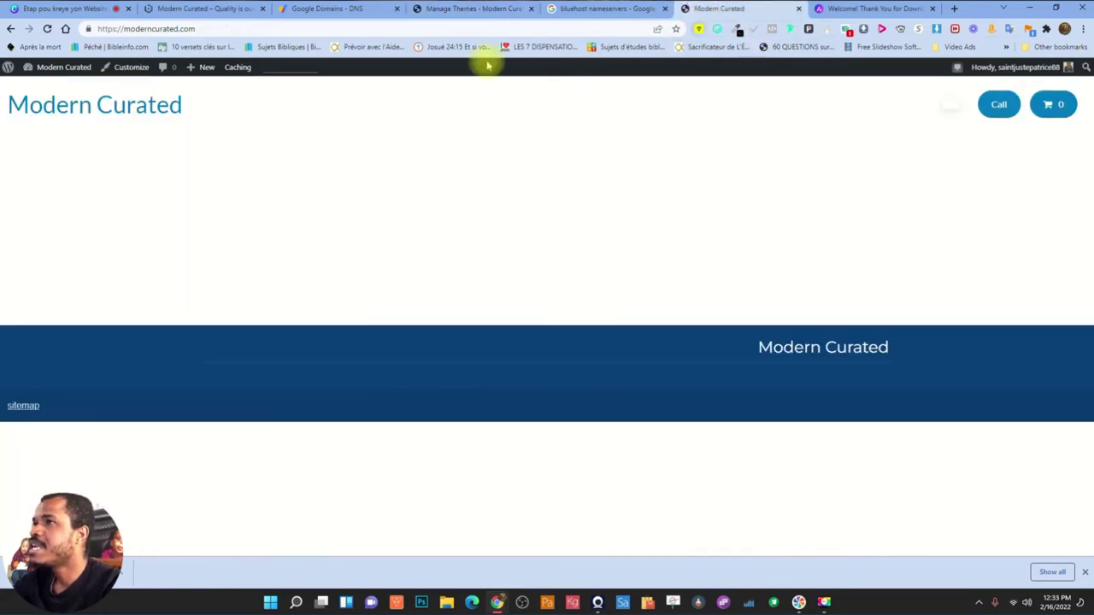
click(47, 28)
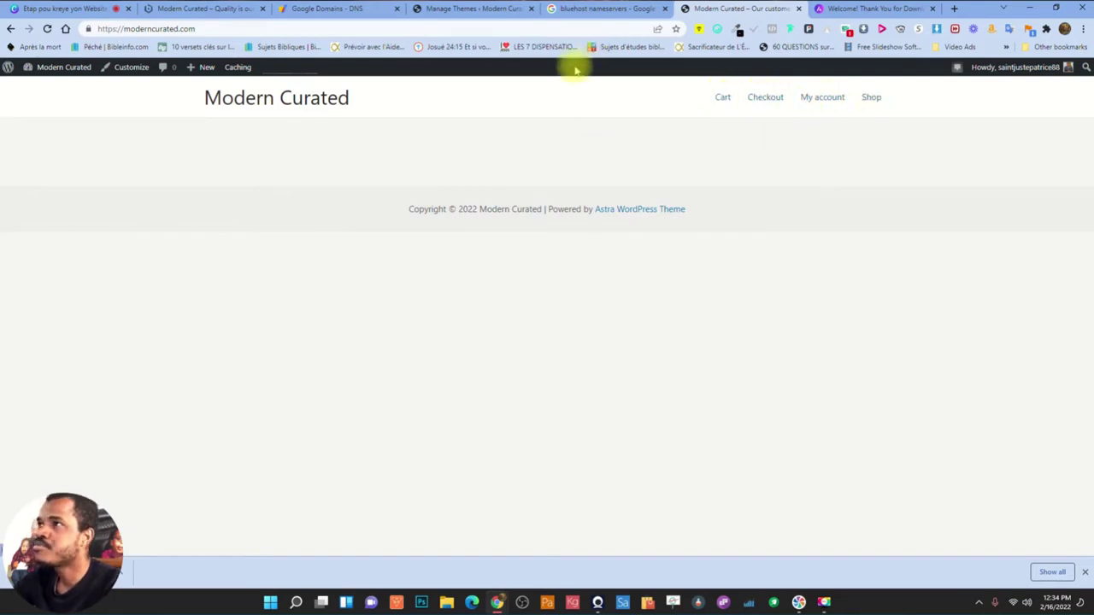
click(476, 10)
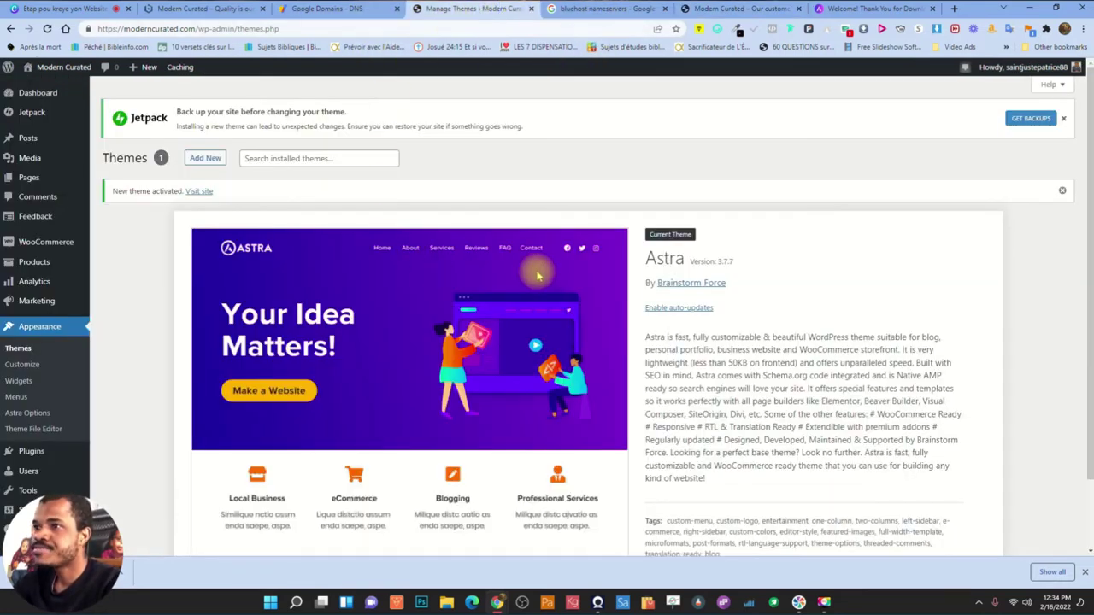
scroll(129, 462, down, 1)
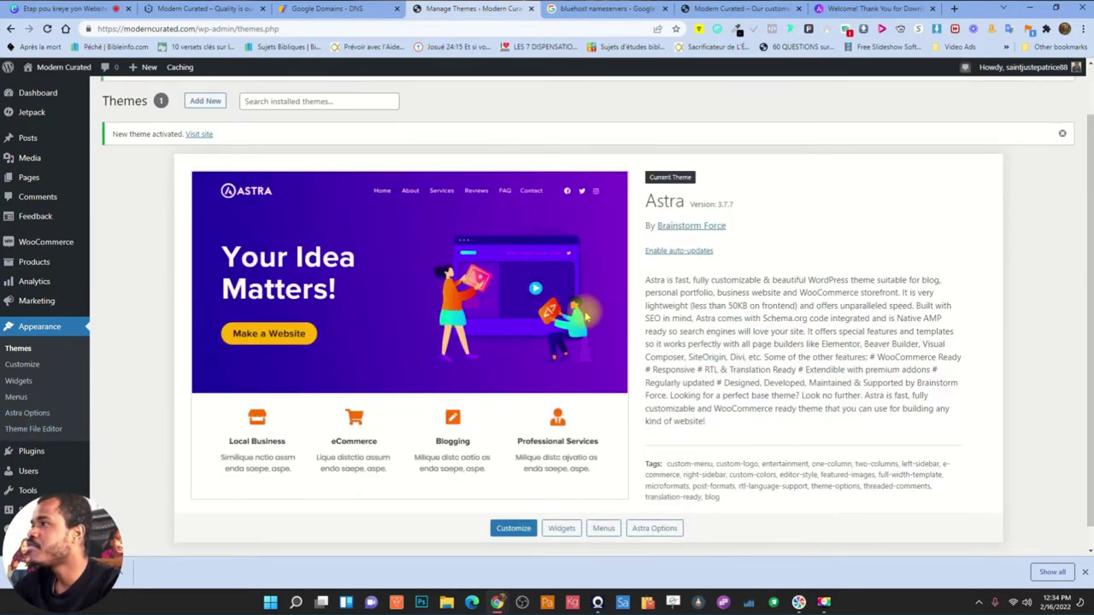
scroll(139, 468, up, 1)
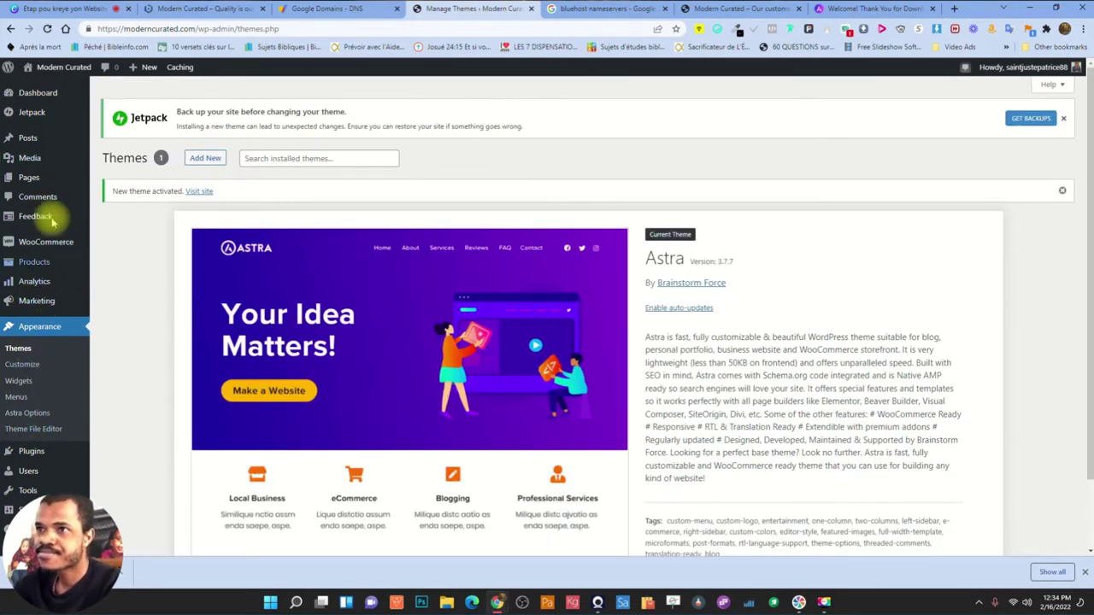
Check the WordPress dashboard briefly, return to the appearance settings, and open the Astra Options page
click(38, 92)
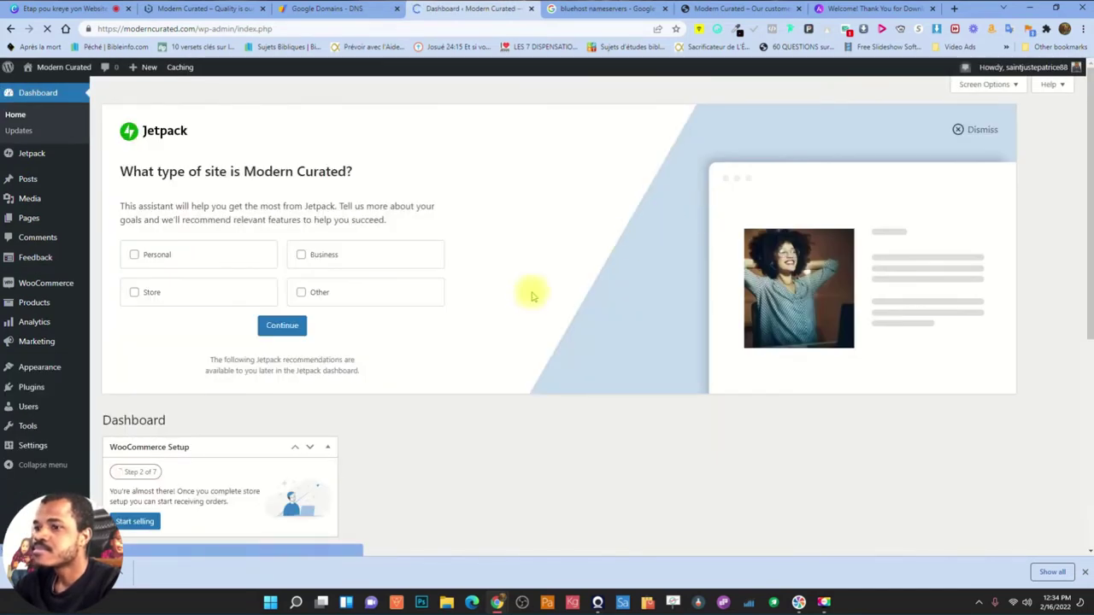
scroll(523, 303, down, 1)
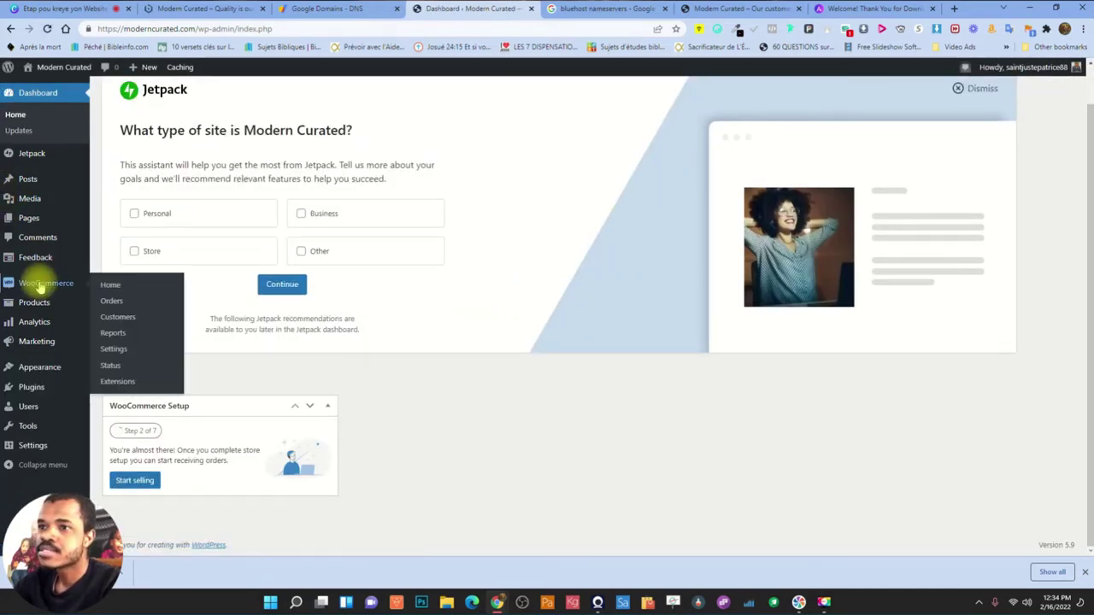
click(34, 363)
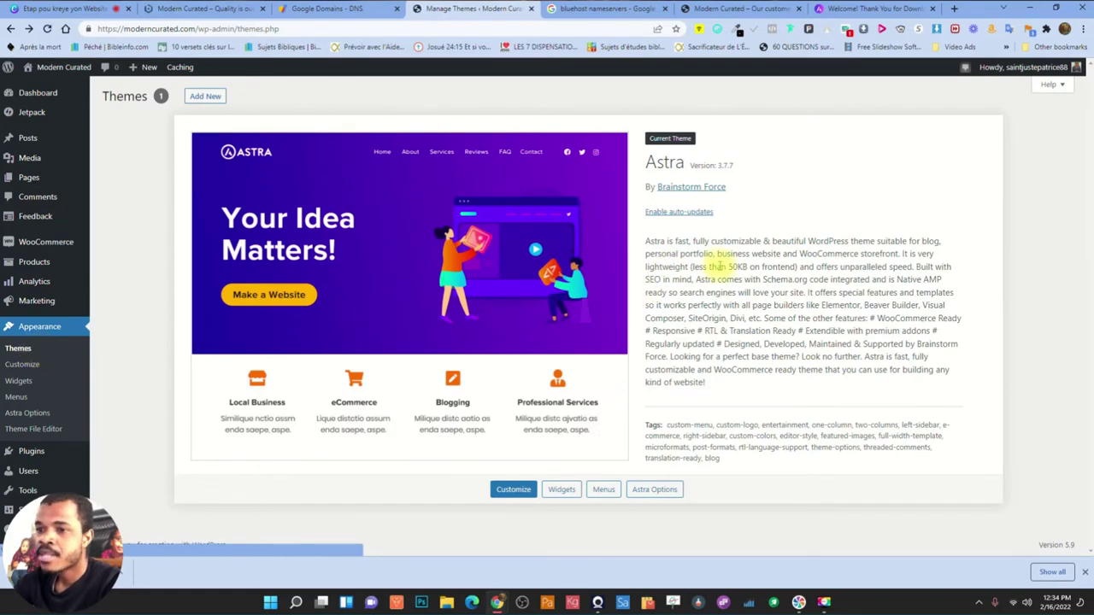
scroll(17, 257, down, 1)
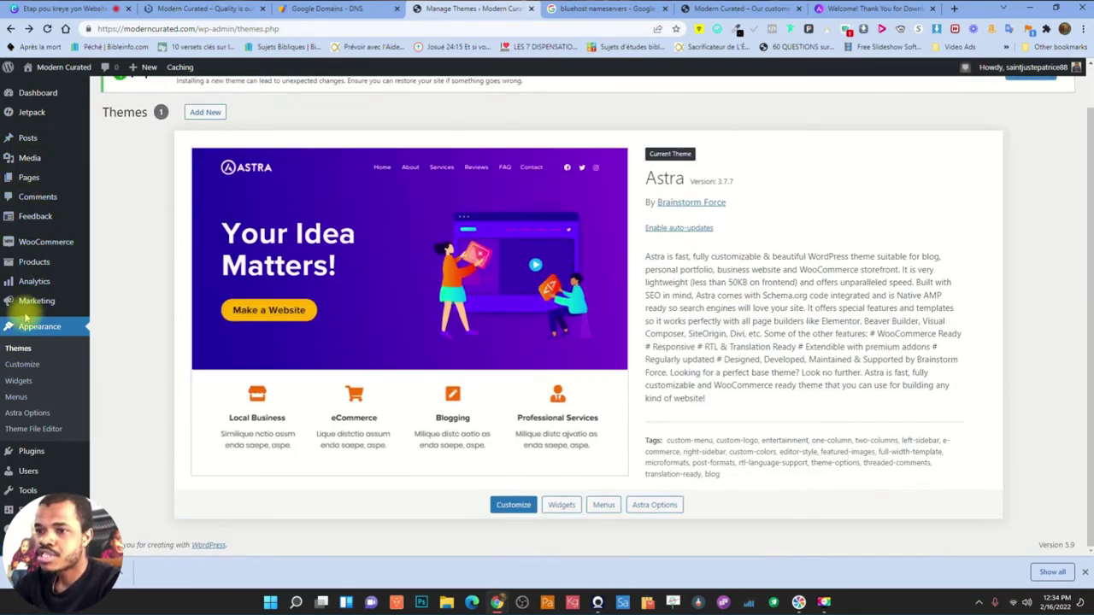
click(24, 412)
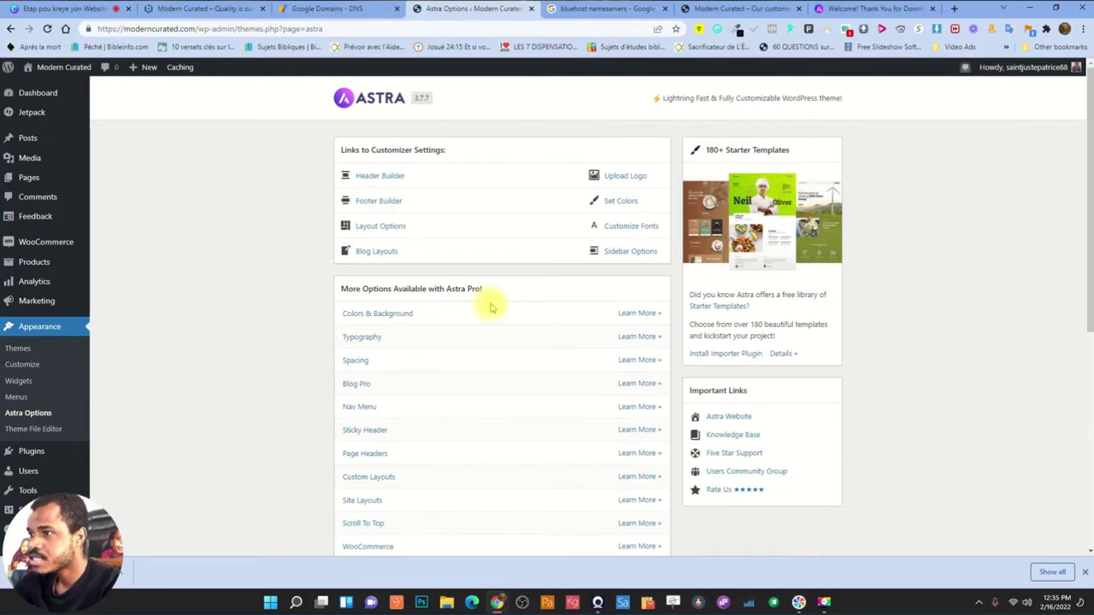
Activate all nine free Astra extension plugins, from Import / Export Customizer Settings through Ultimate Addons for Gutenberg
scroll(491, 308, down, 5)
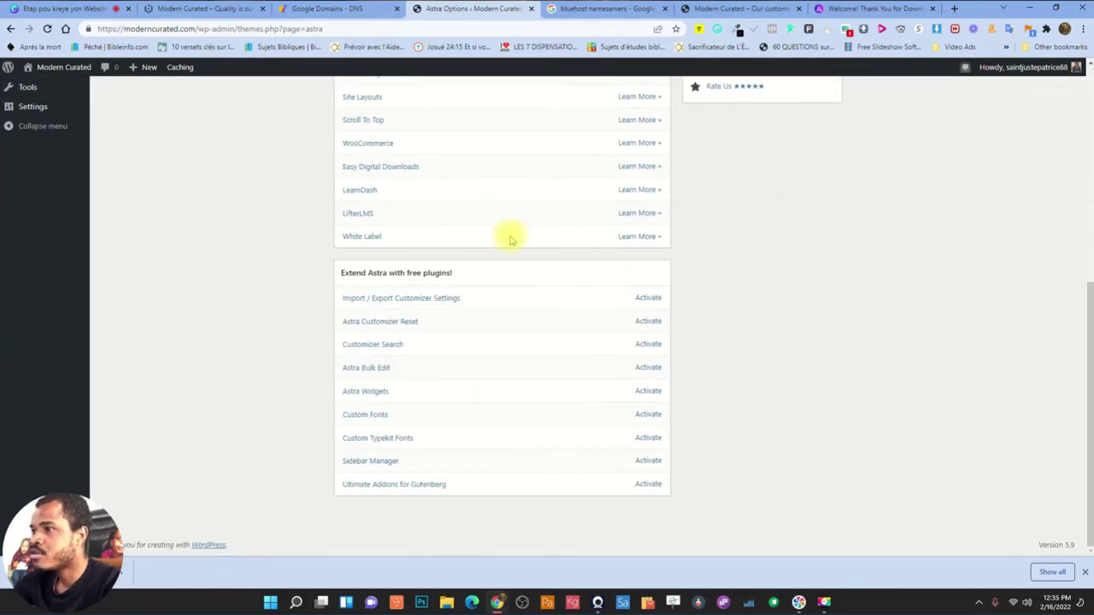
scroll(369, 264, up, 2)
scroll(369, 265, up, 3)
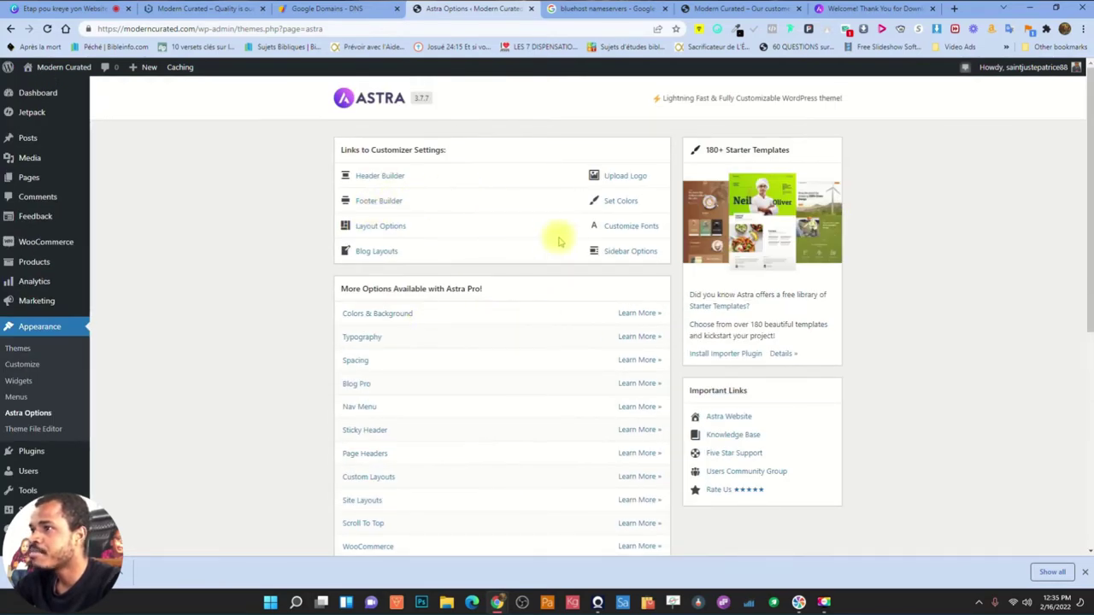
scroll(461, 345, down, 2)
scroll(462, 343, down, 3)
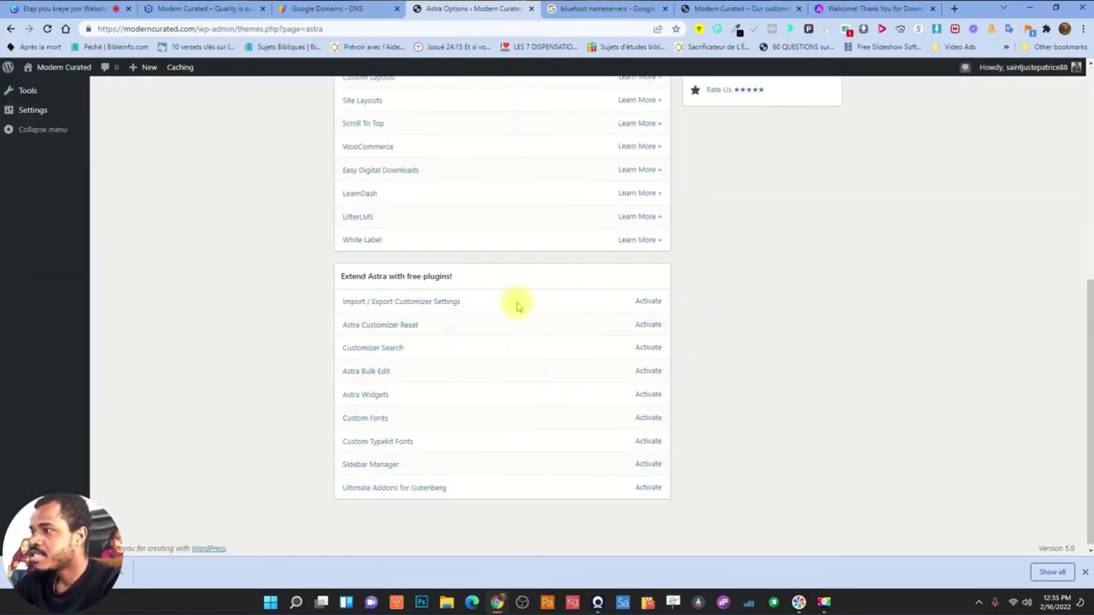
click(647, 301)
click(648, 325)
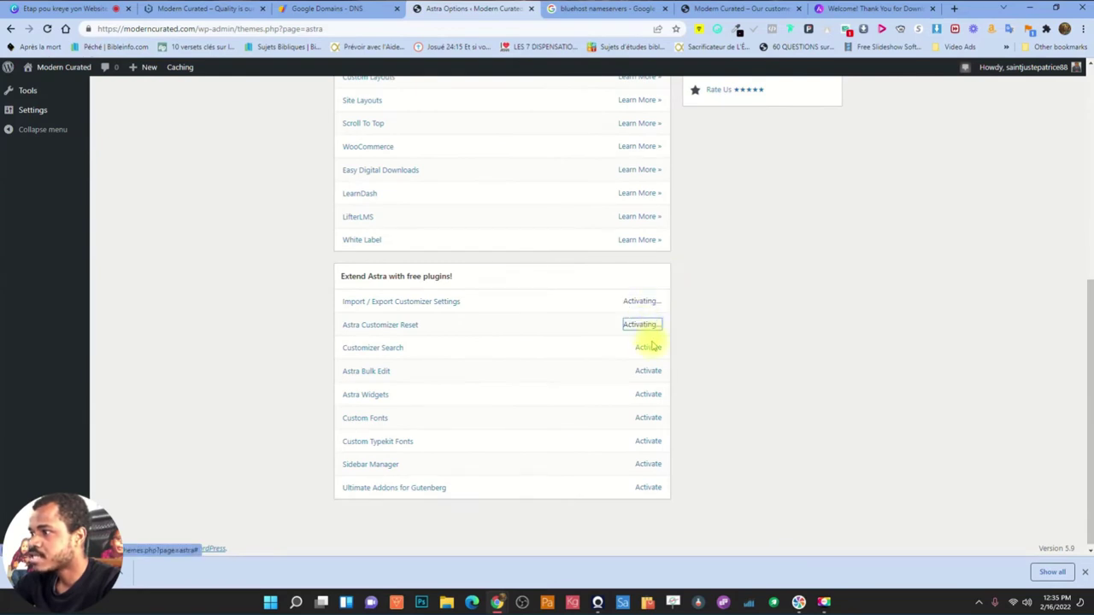
click(648, 348)
click(648, 371)
click(647, 394)
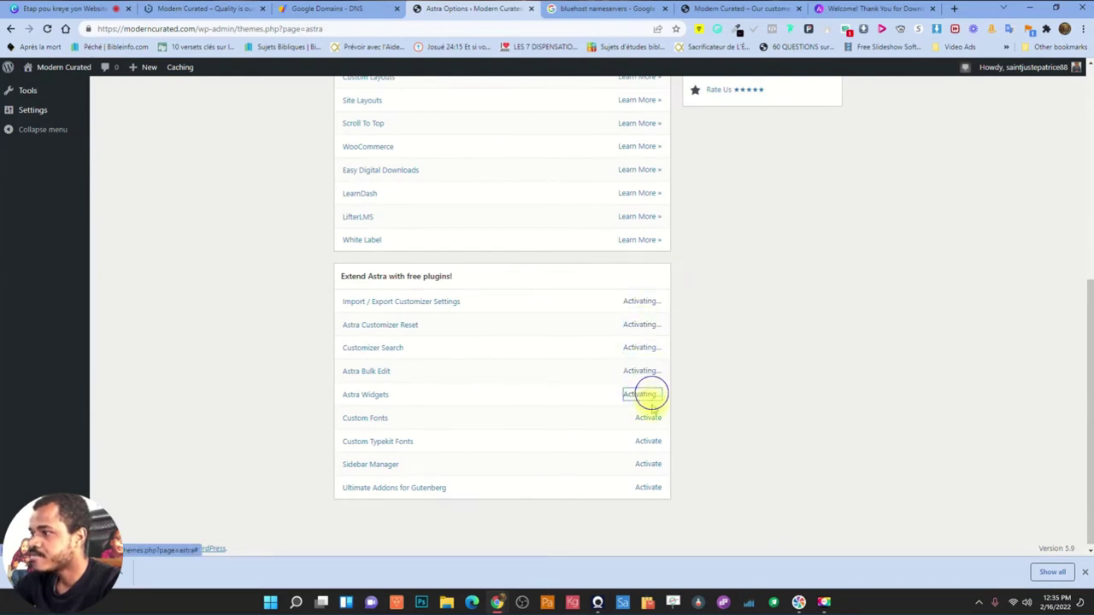
click(649, 418)
click(648, 441)
click(648, 464)
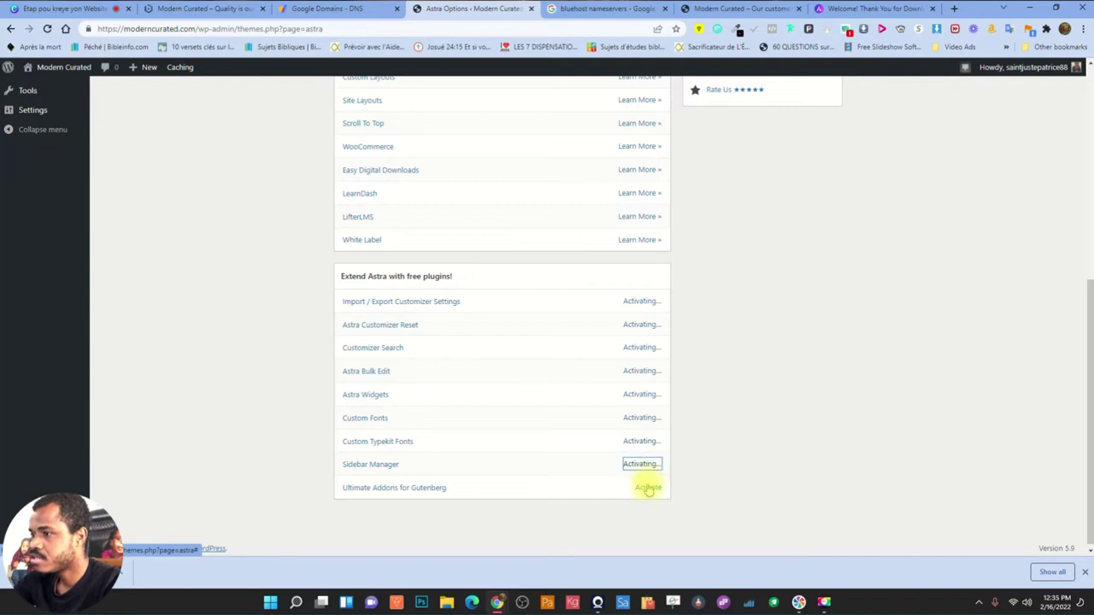
click(648, 488)
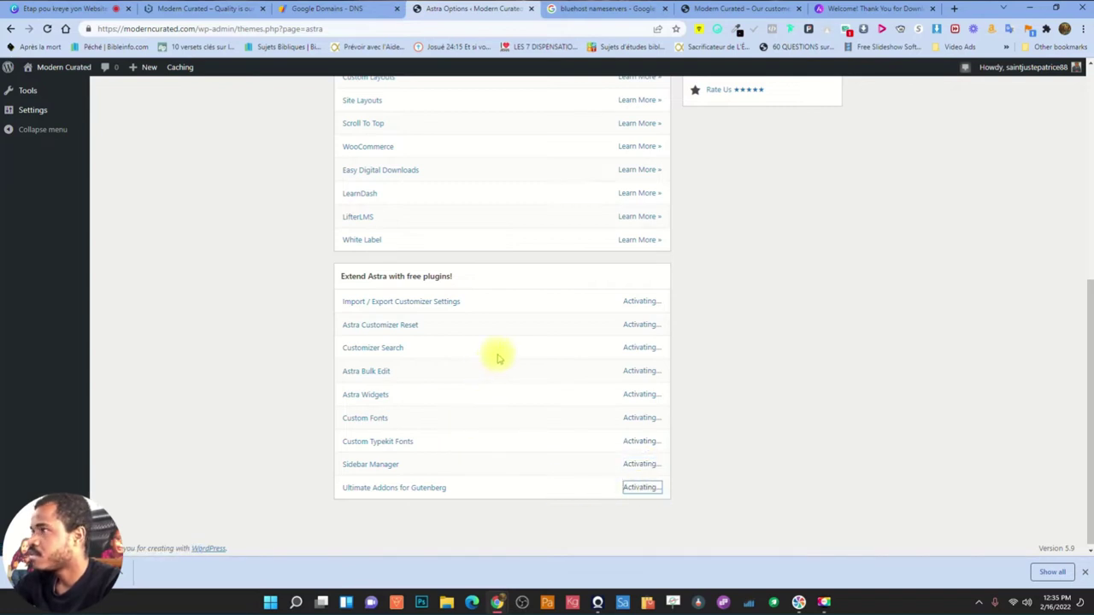
Check the plugins' activation status, reload Astra Options, and review the export and import settings and the starter templates offer
scroll(502, 359, up, 5)
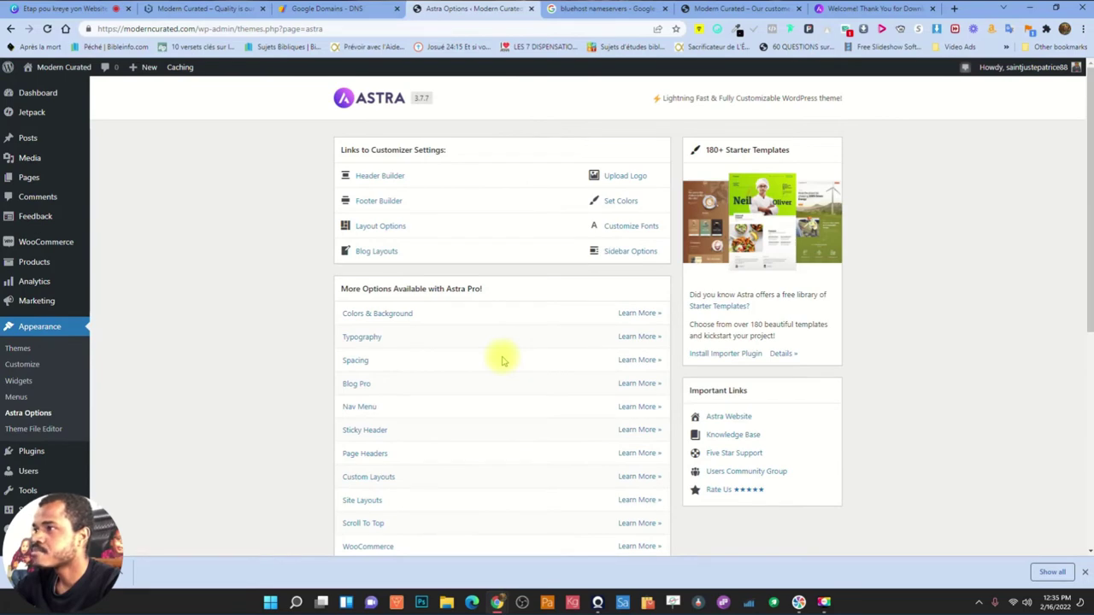
scroll(502, 360, down, 5)
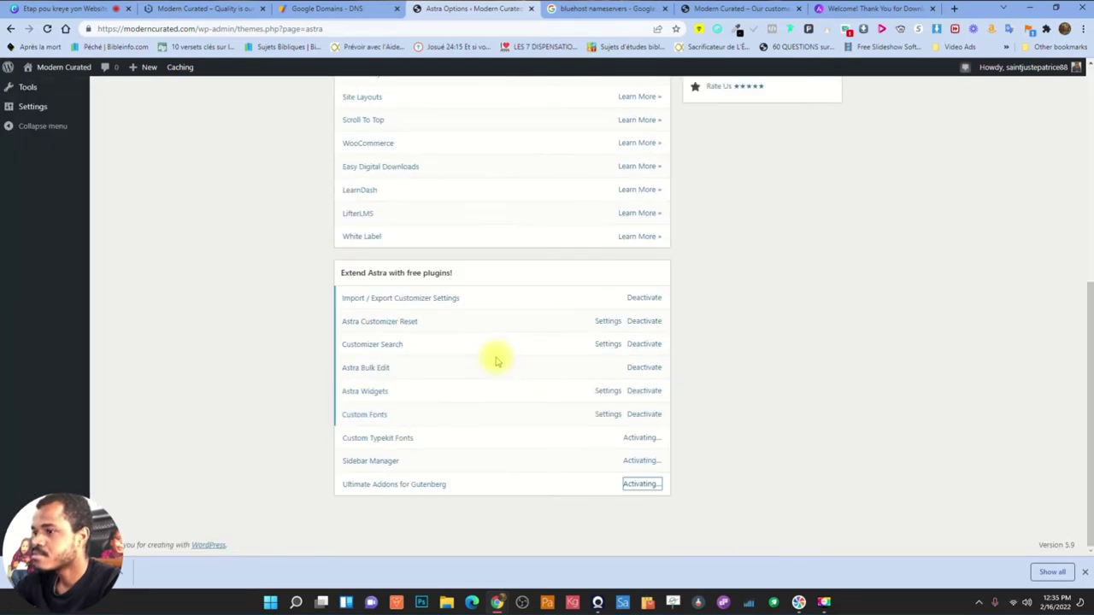
scroll(498, 361, up, 5)
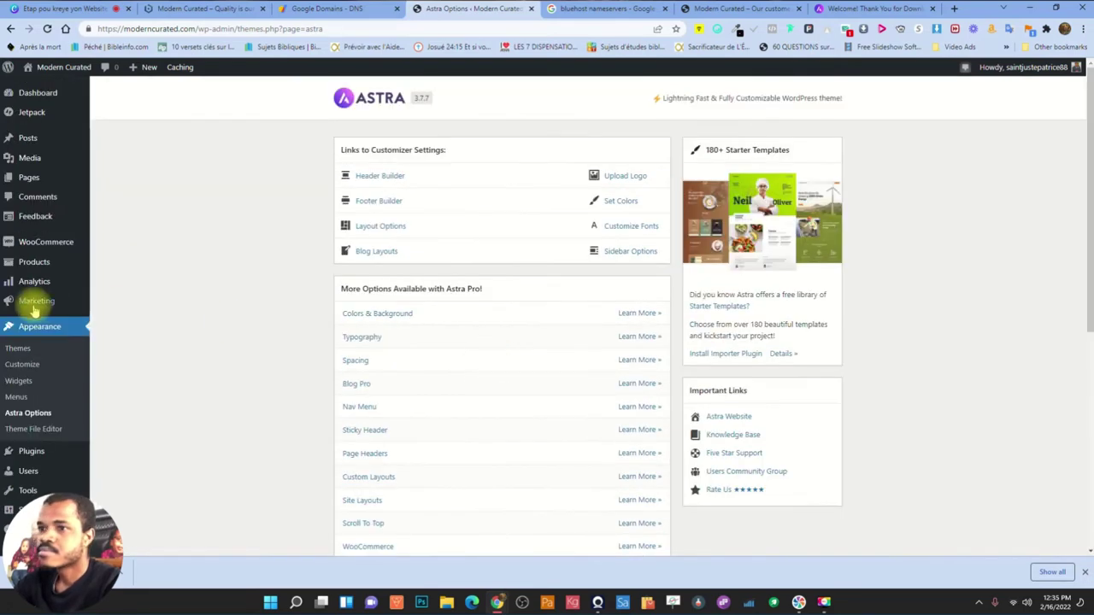
click(40, 415)
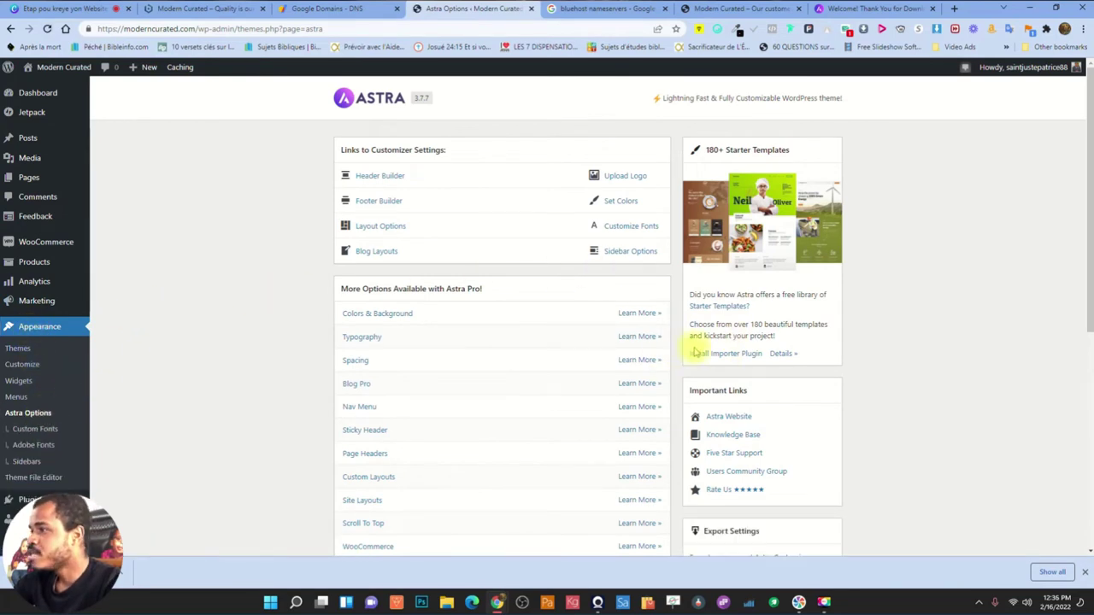
scroll(752, 343, down, 2)
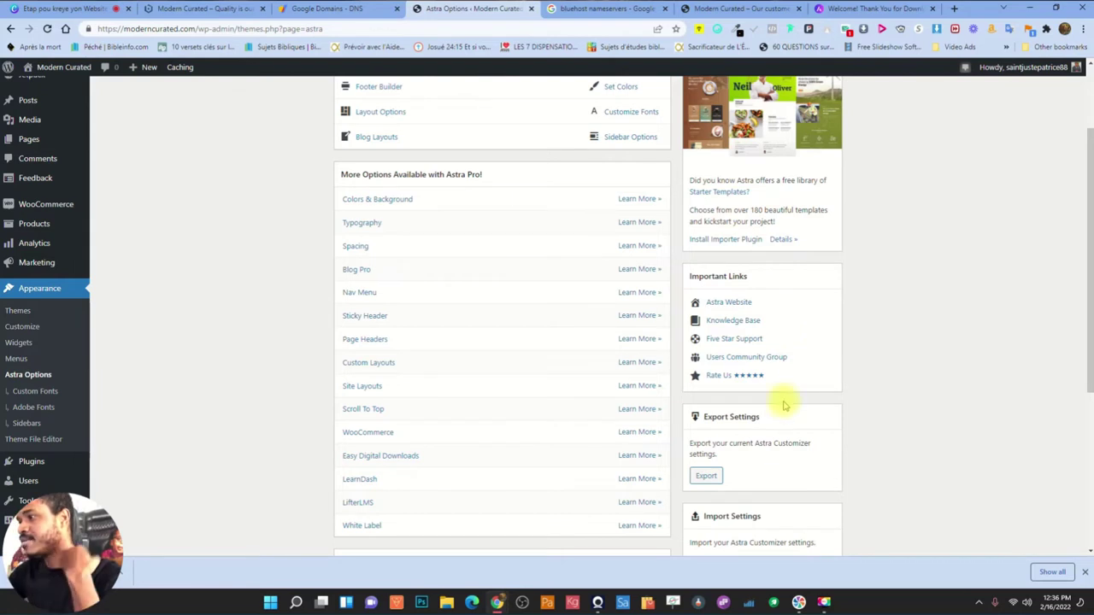
scroll(799, 405, down, 3)
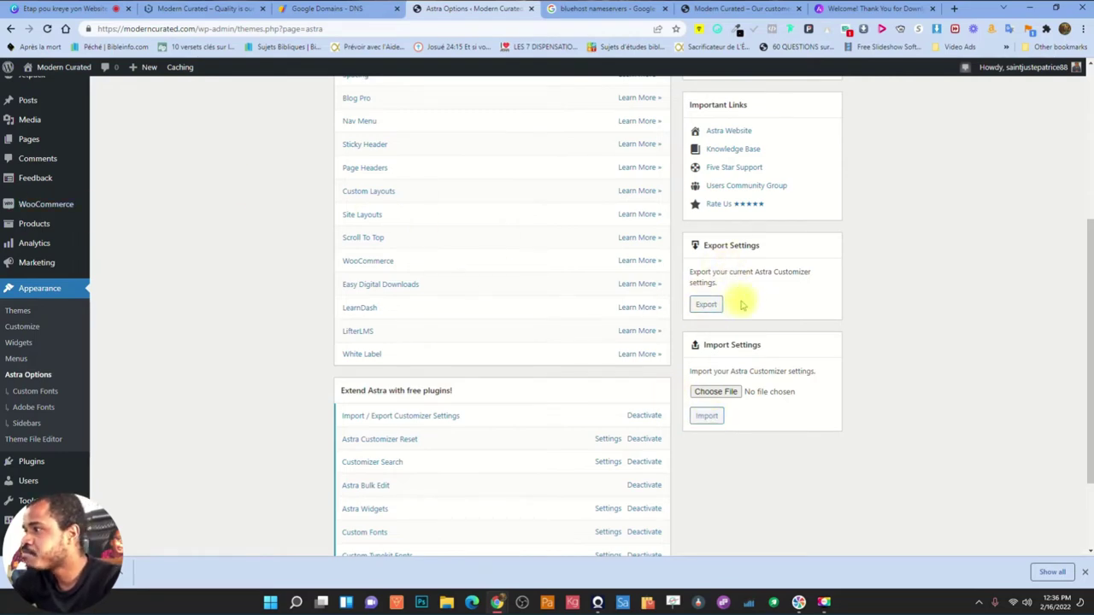
scroll(773, 270, up, 4)
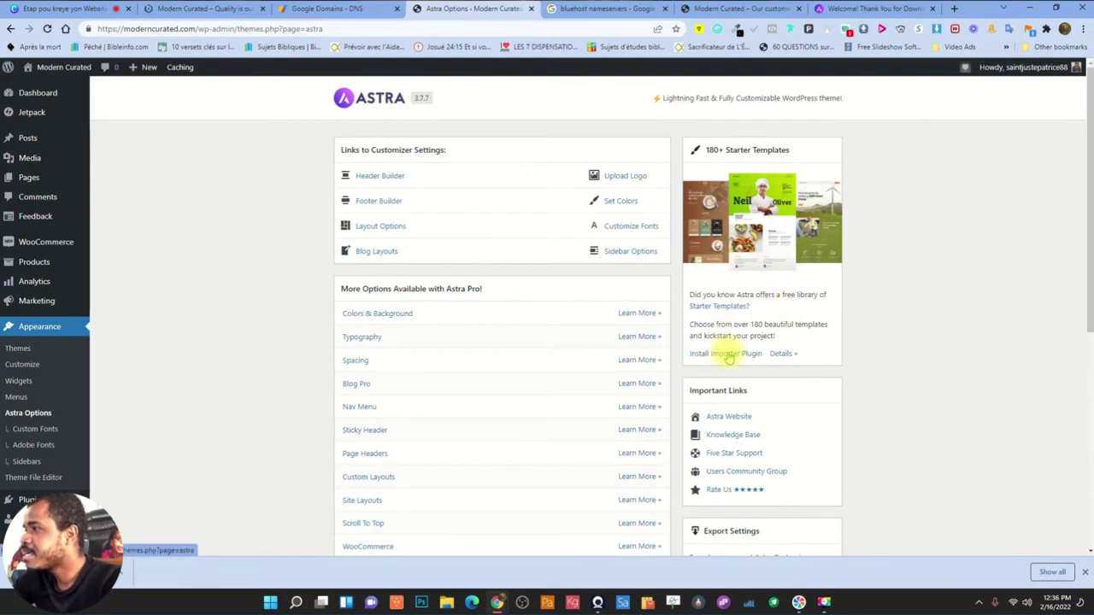
Install the starter templates importer plugin from Astra Options and start building the website with it
click(732, 354)
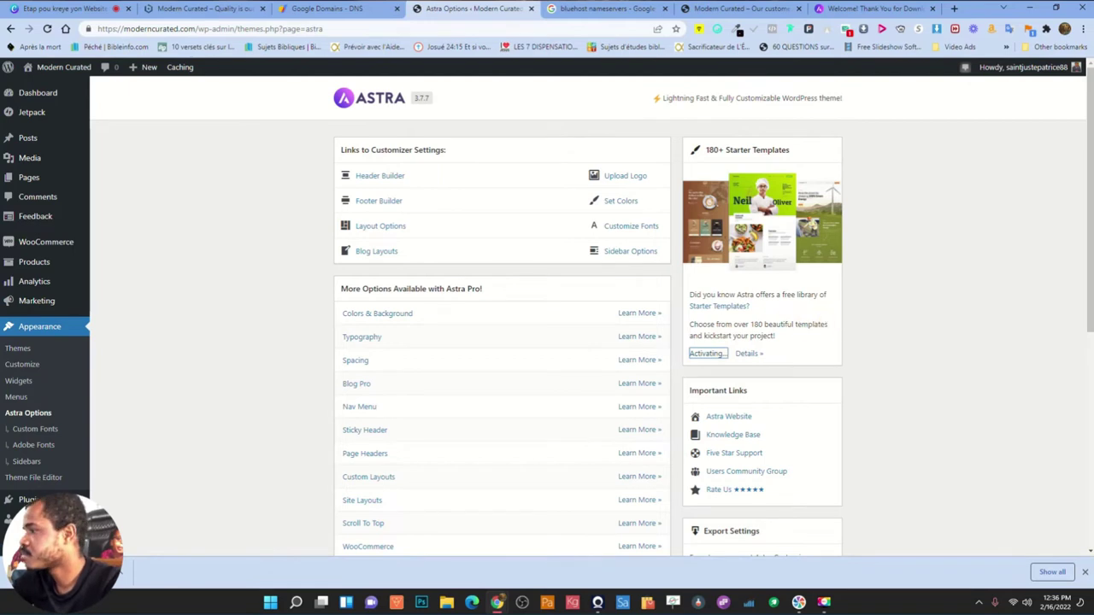
click(1085, 572)
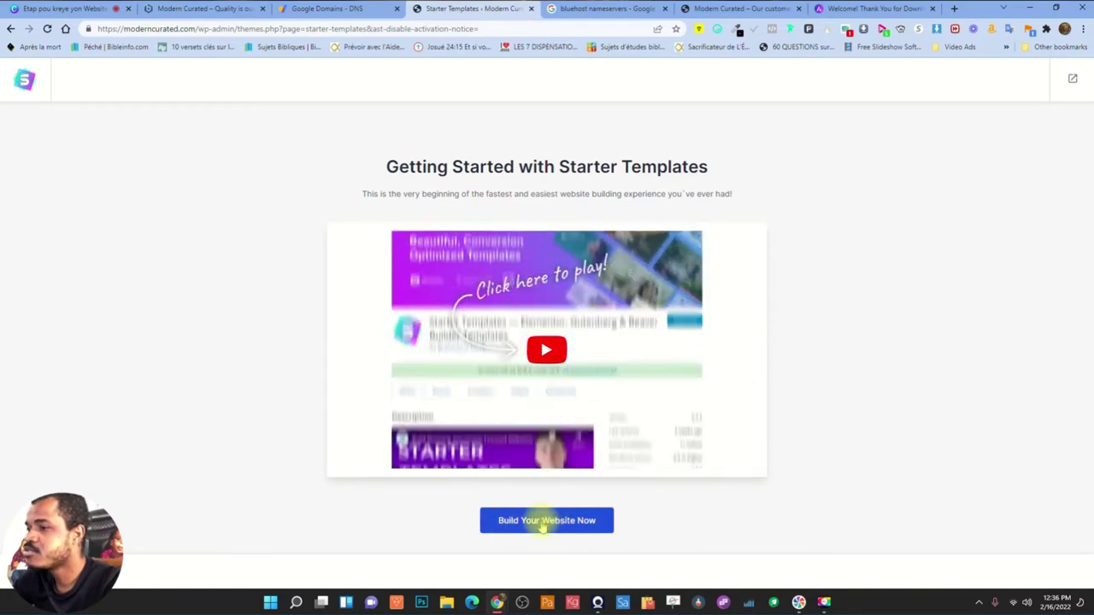
click(541, 522)
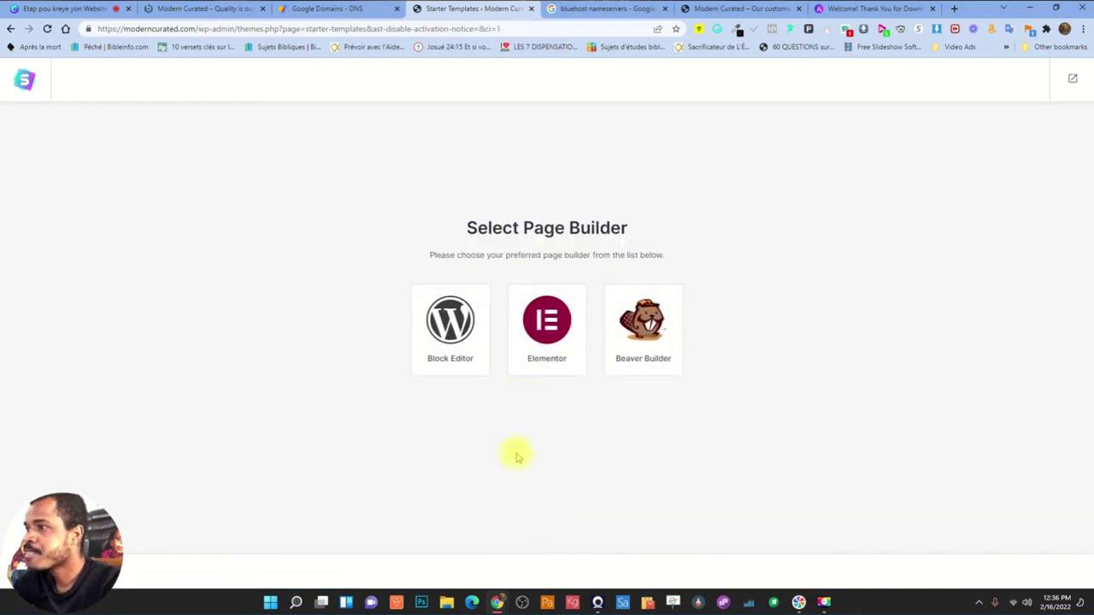
Choose Elementor as the page builder for the starter templates
drag(468, 226, 655, 227)
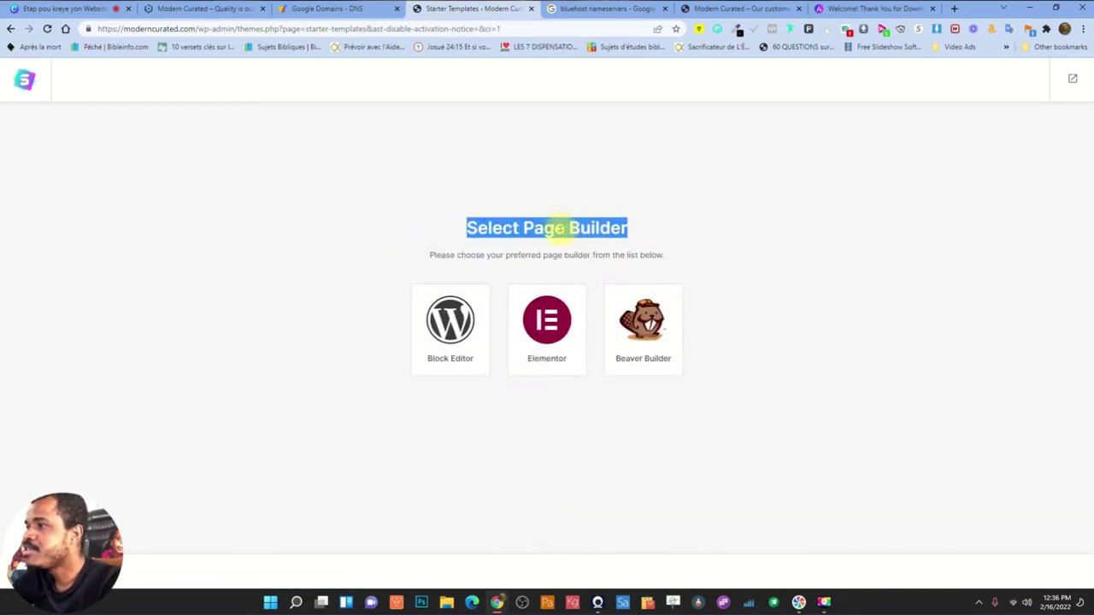
click(557, 227)
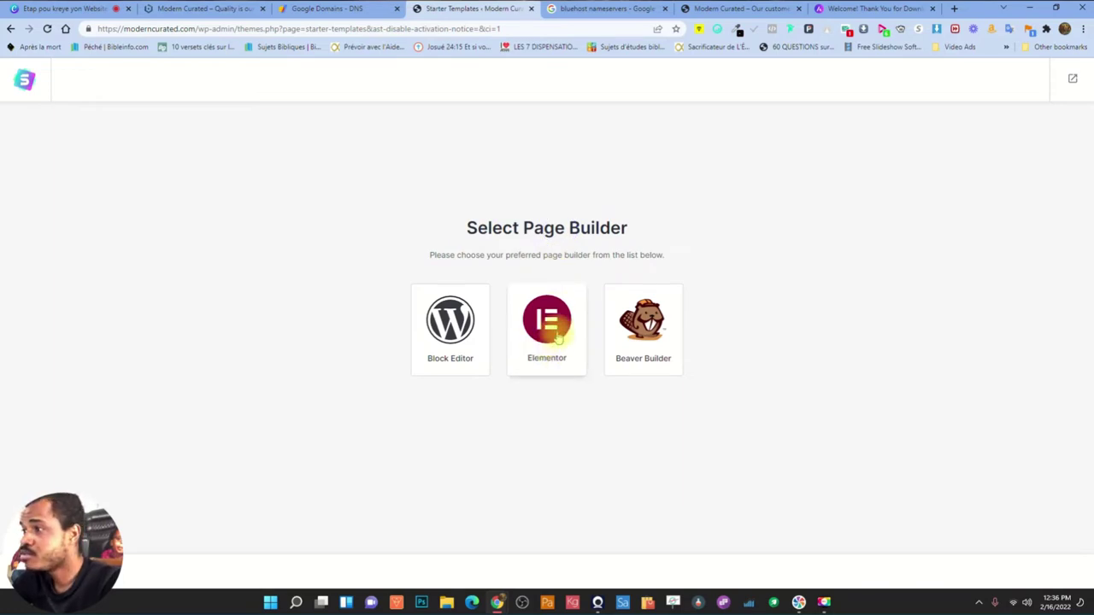
click(556, 339)
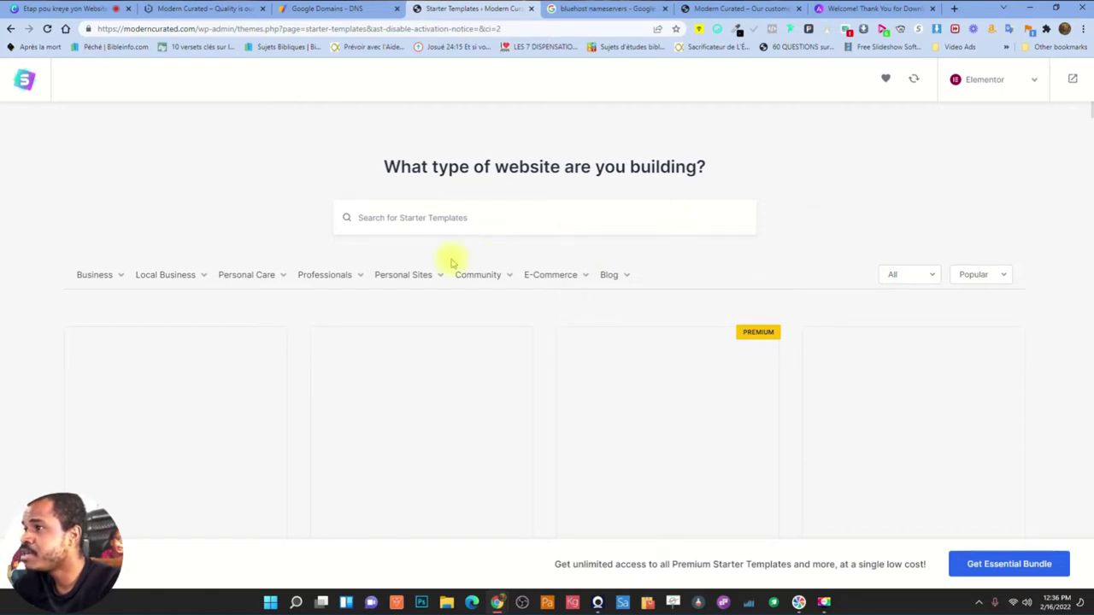
Filter the starter templates to the Online Shop type within the E-Commerce category
scroll(833, 198, down, 2)
scroll(823, 200, down, 1)
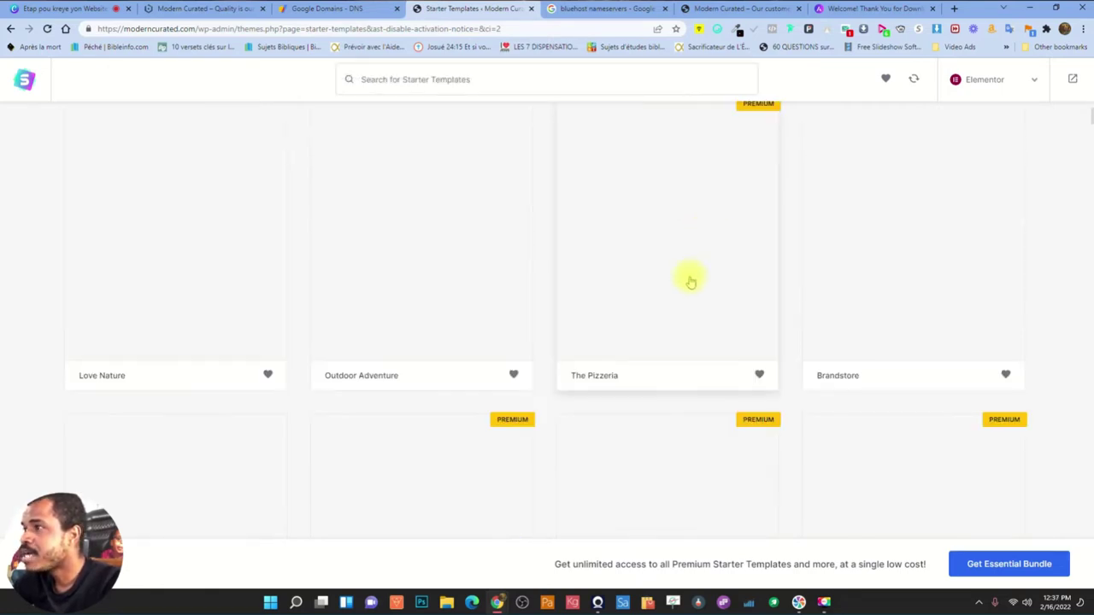
scroll(706, 257, up, 3)
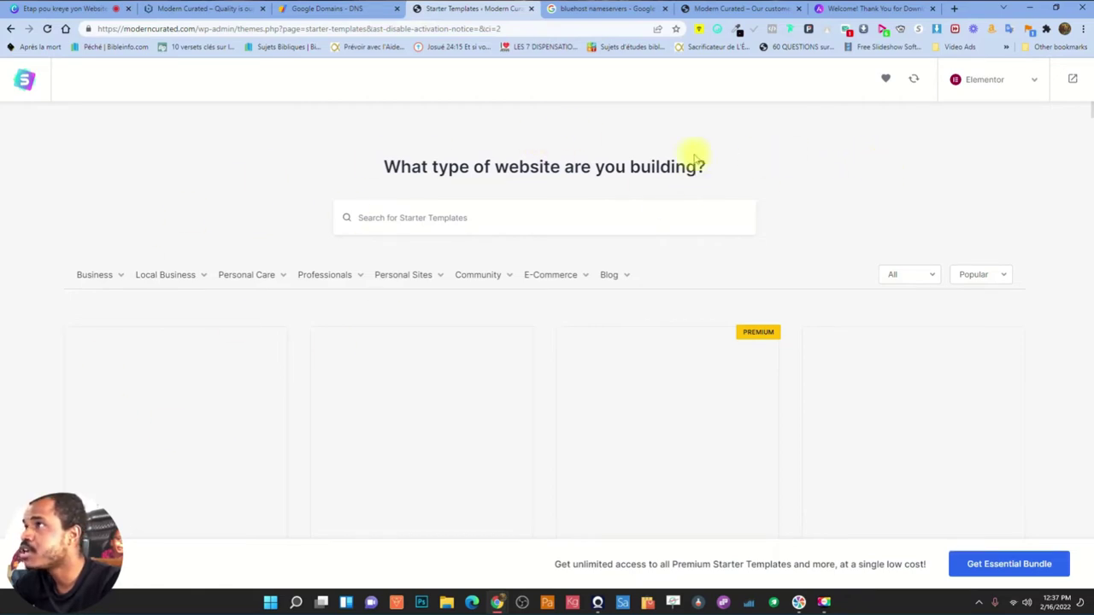
scroll(879, 196, down, 1)
scroll(760, 298, down, 5)
scroll(872, 325, down, 3)
scroll(872, 322, up, 11)
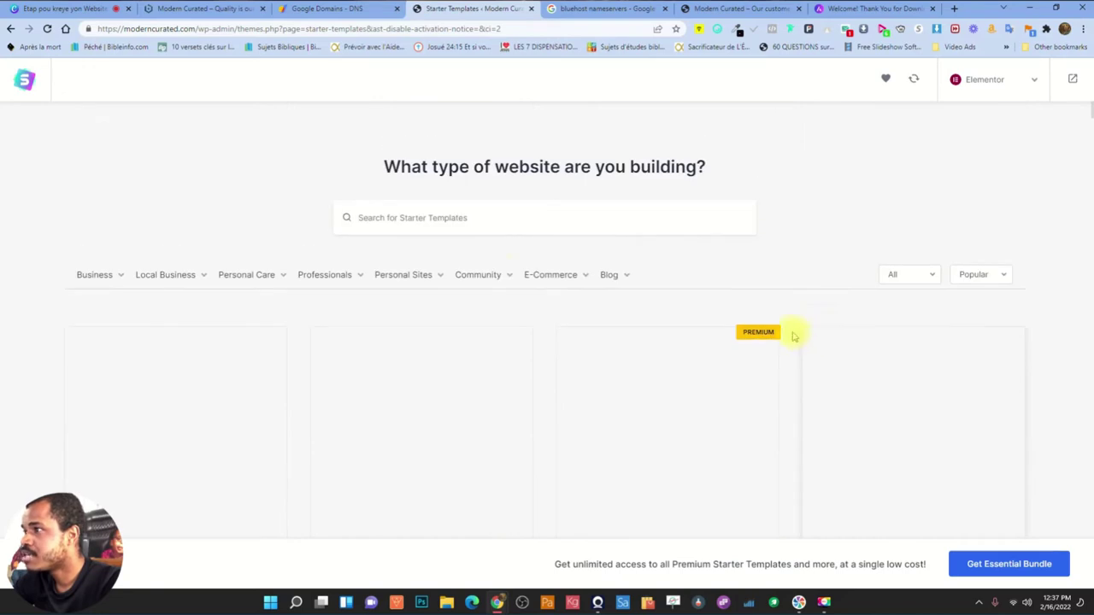
mouse_move(564, 279)
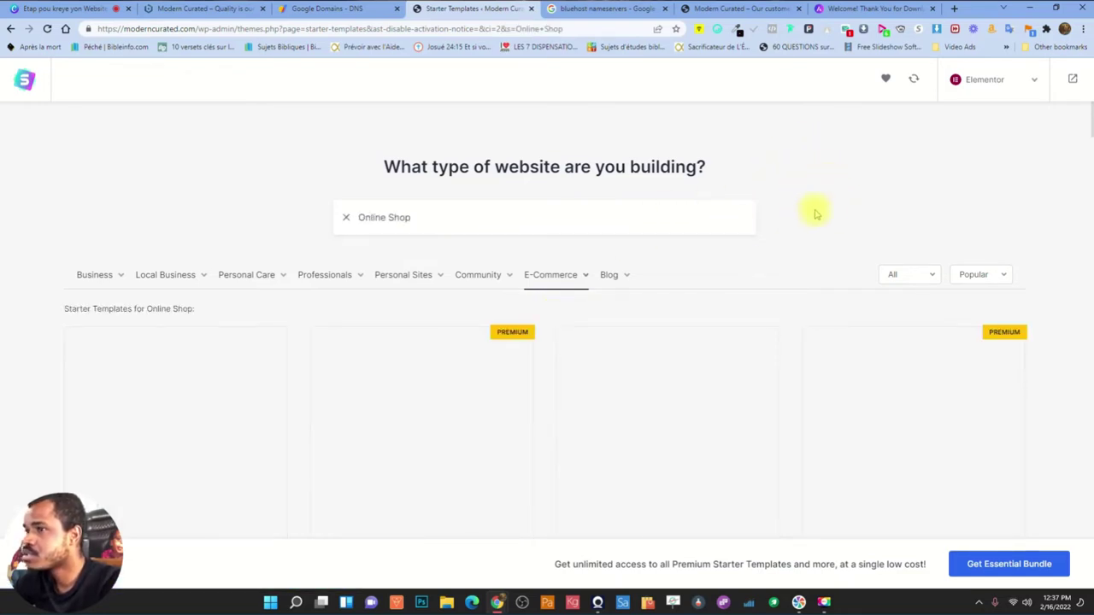
Browse the first Online Shop templates and compare them with the front page of the local Modern Curated site
scroll(804, 239, down, 3)
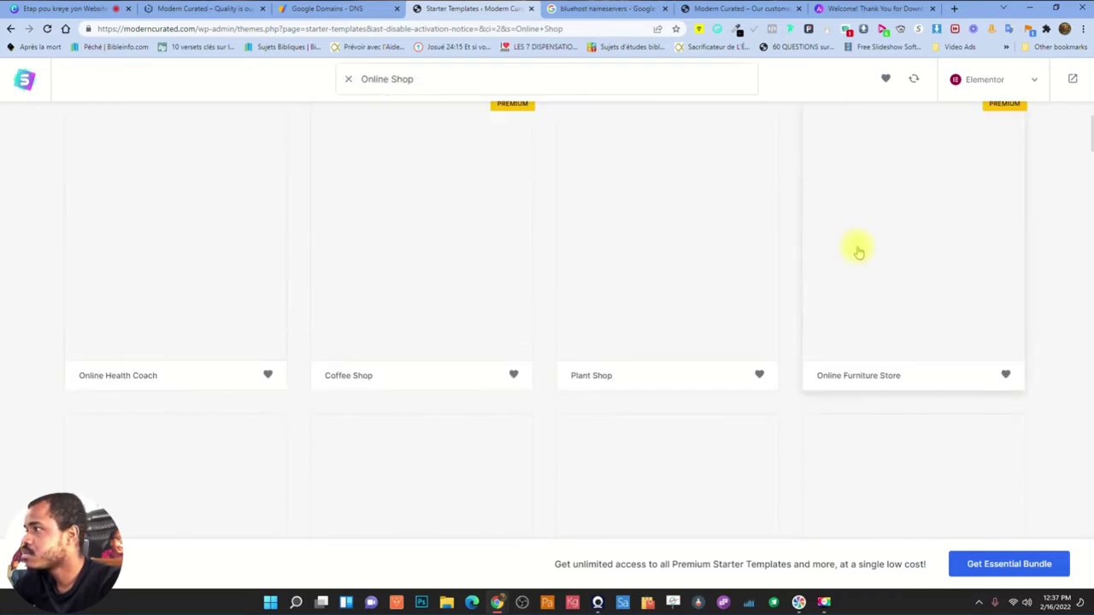
scroll(880, 257, down, 3)
scroll(547, 188, up, 6)
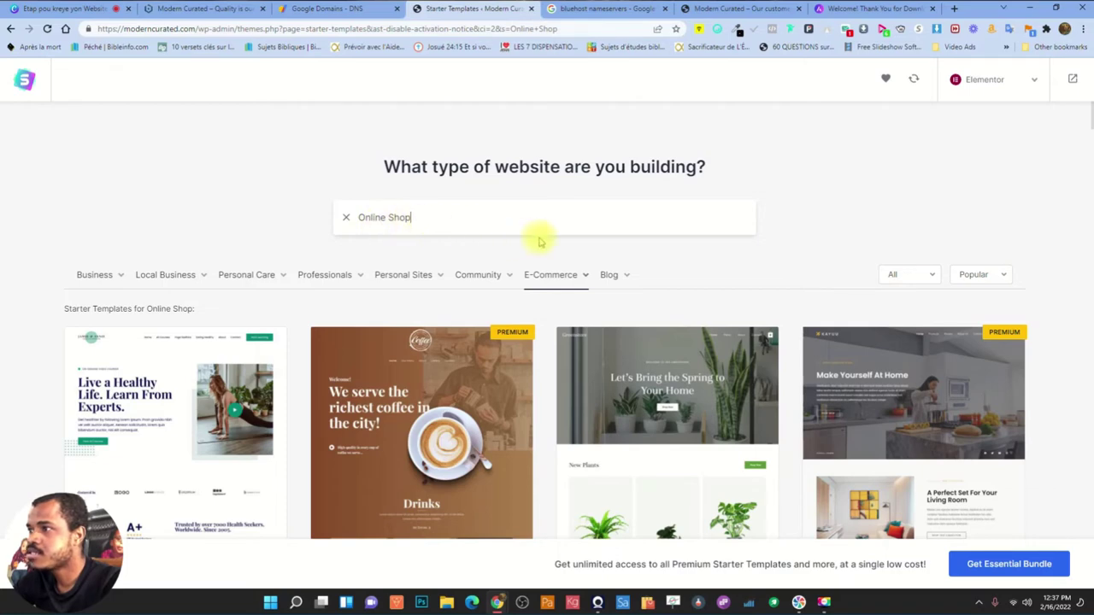
scroll(681, 226, down, 5)
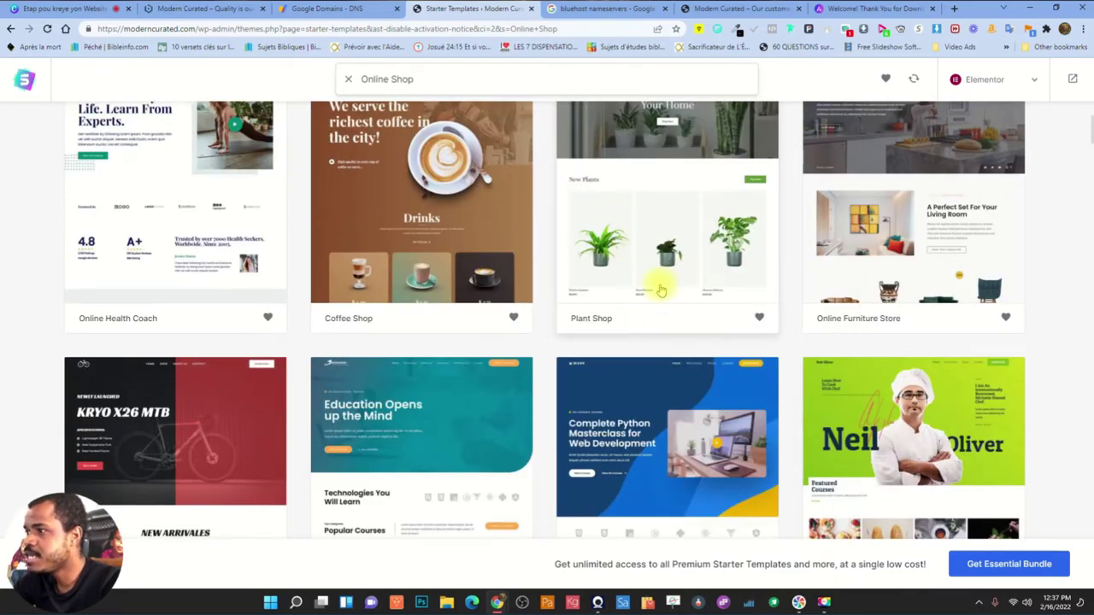
scroll(587, 299, down, 2)
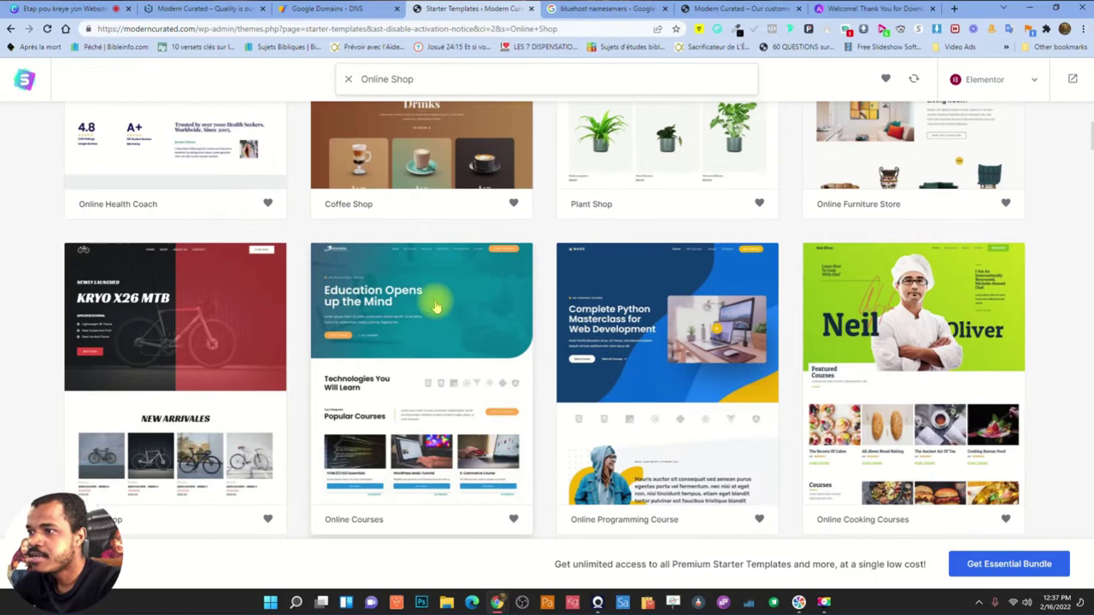
click(188, 10)
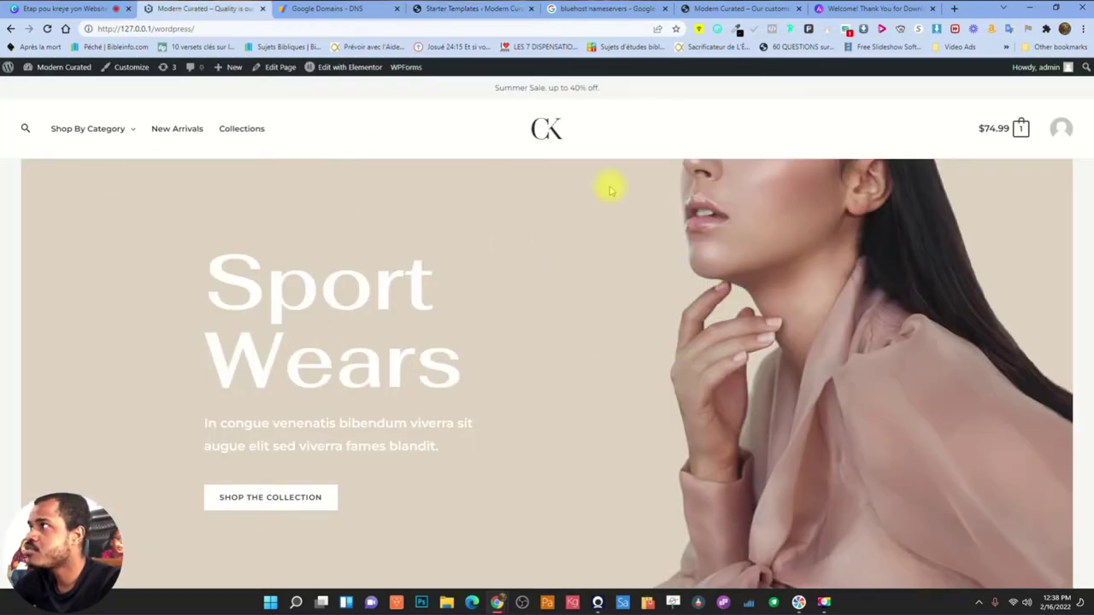
click(473, 11)
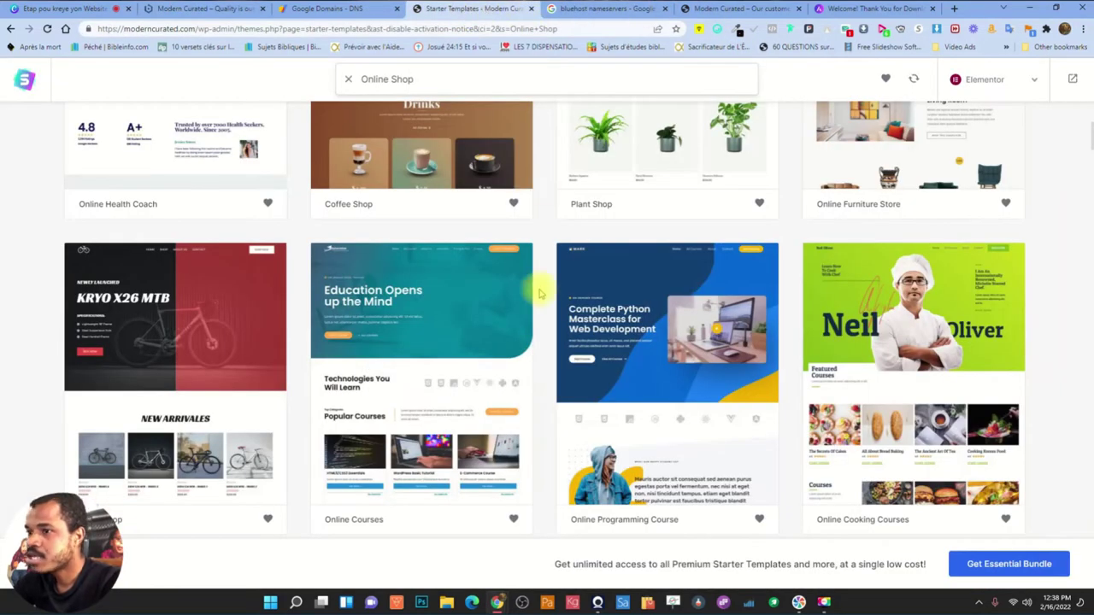
Search through the rest of the Online Shop templates for the Fashion Designer design used on the local site
scroll(539, 294, down, 5)
scroll(534, 301, up, 1)
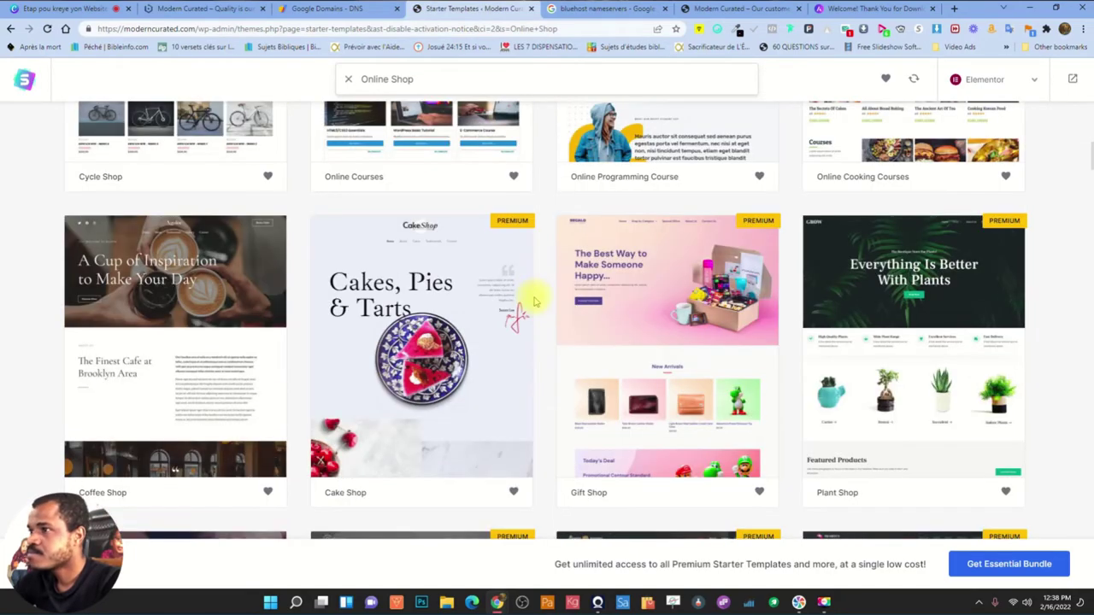
scroll(343, 280, down, 2)
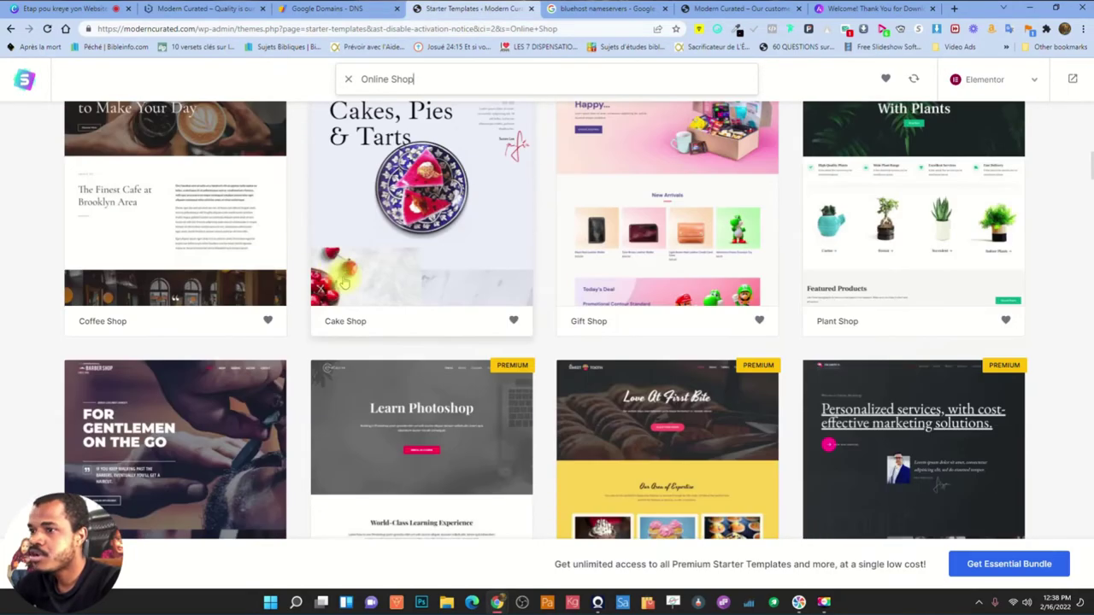
scroll(312, 276, down, 2)
scroll(550, 305, down, 5)
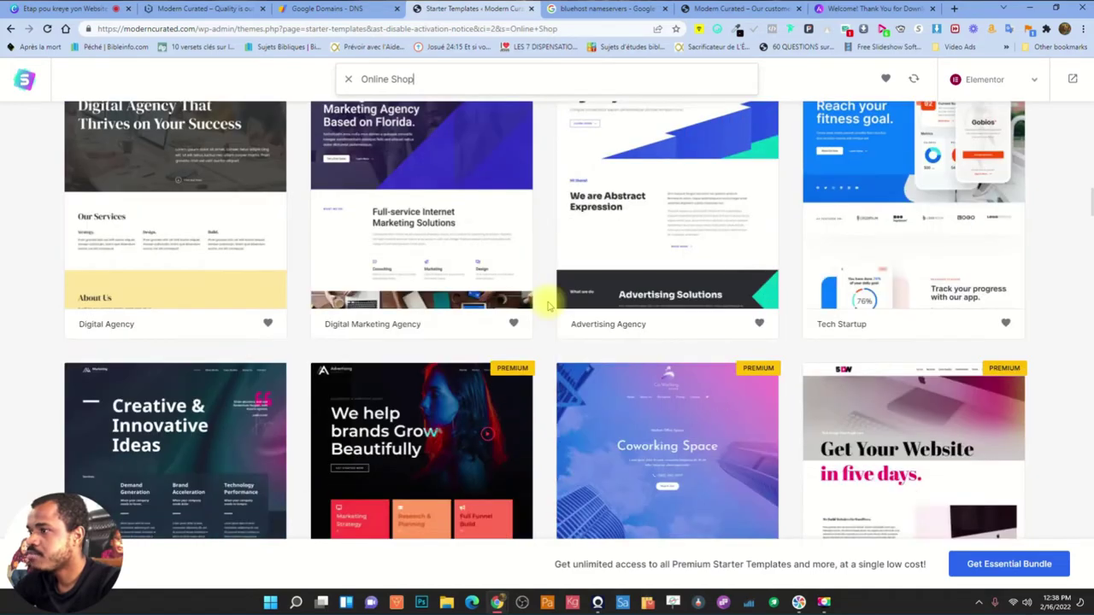
scroll(549, 305, down, 10)
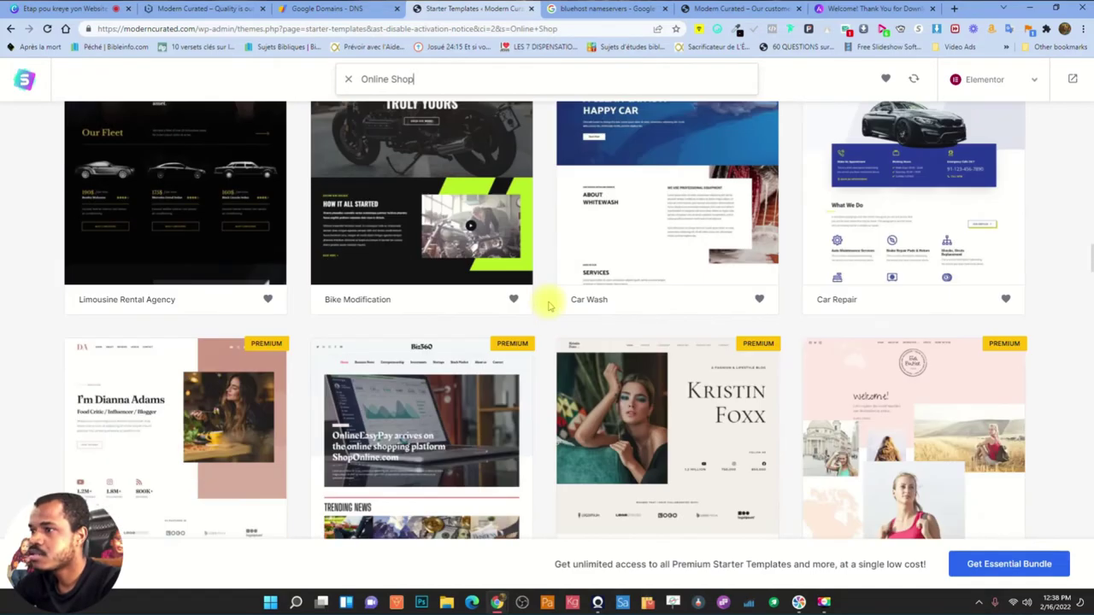
scroll(549, 305, down, 3)
scroll(549, 305, down, 7)
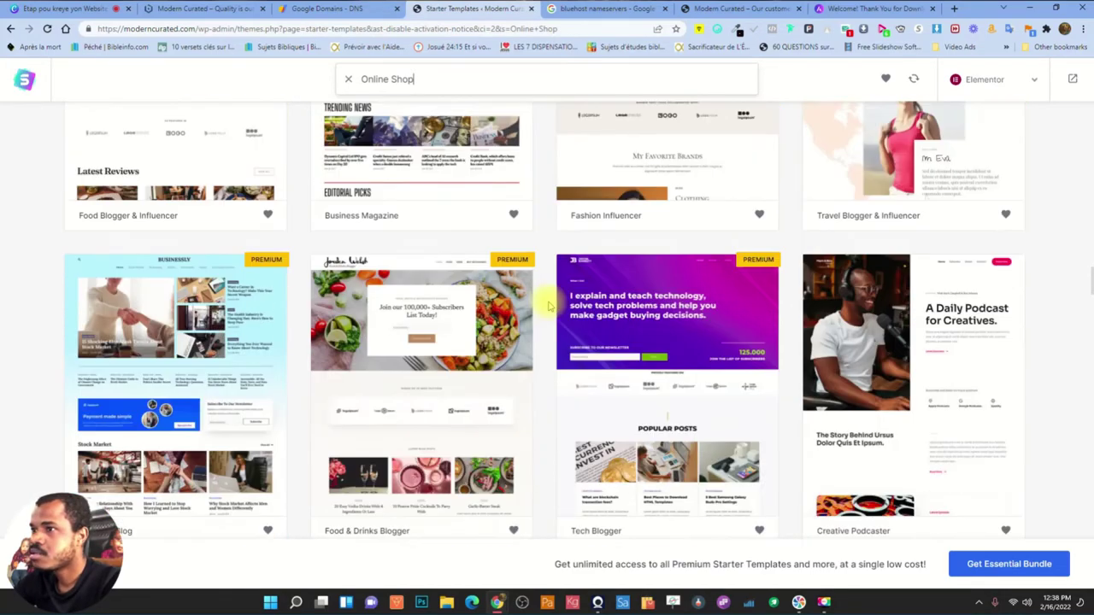
scroll(549, 305, down, 2)
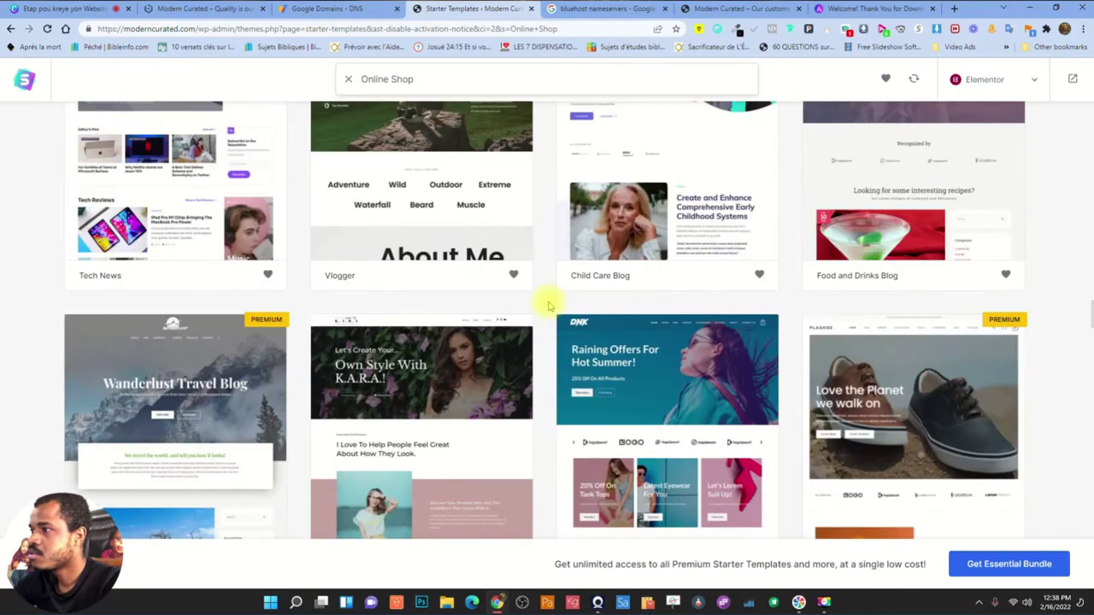
scroll(549, 305, down, 4)
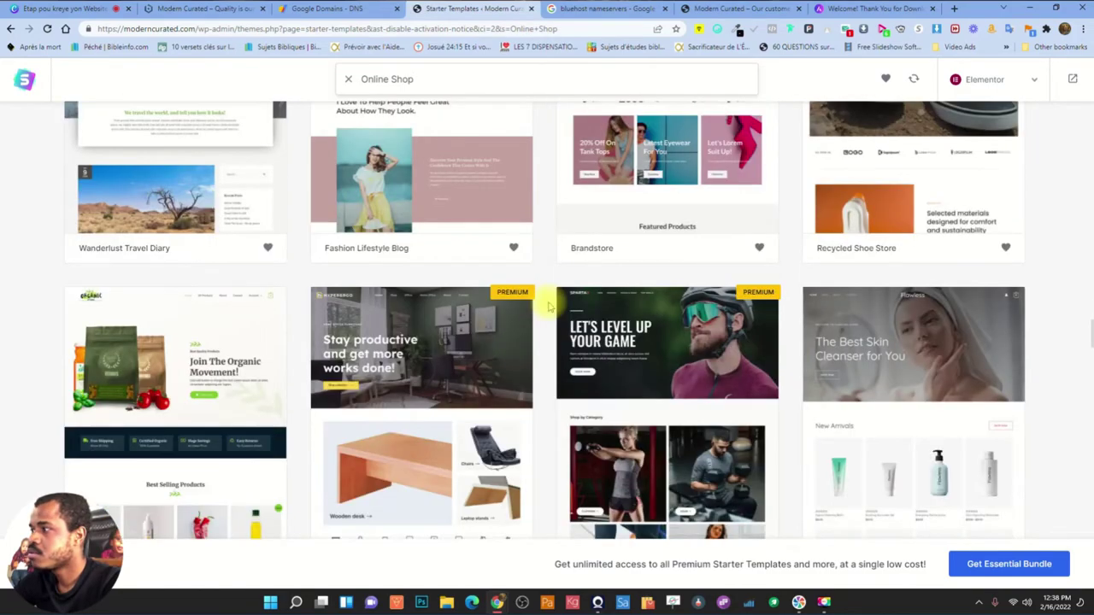
scroll(550, 305, down, 3)
scroll(882, 320, down, 2)
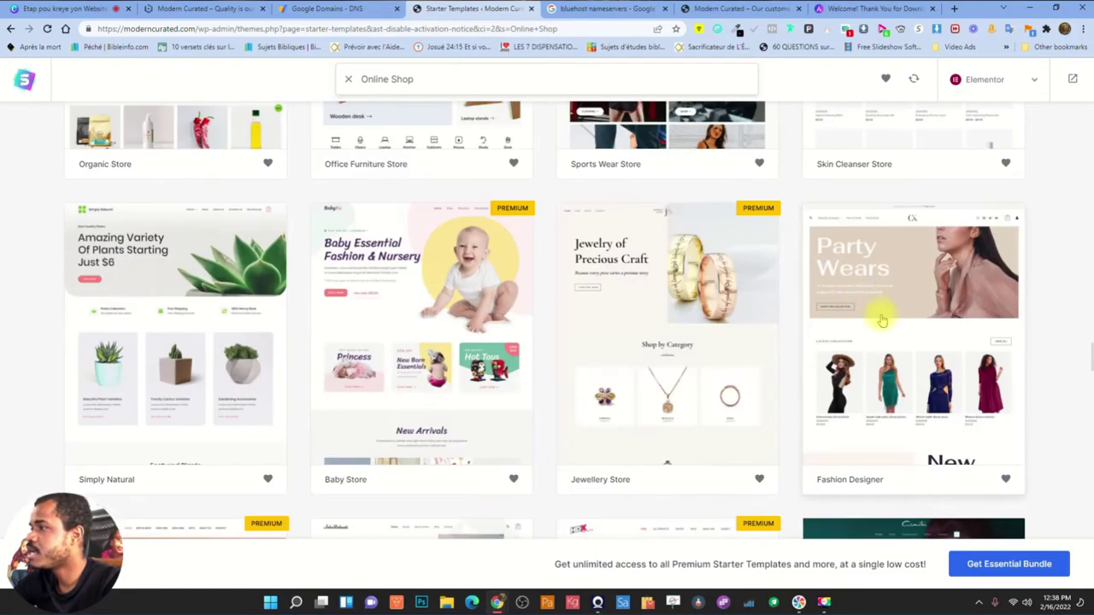
scroll(941, 328, down, 2)
scroll(940, 265, up, 1)
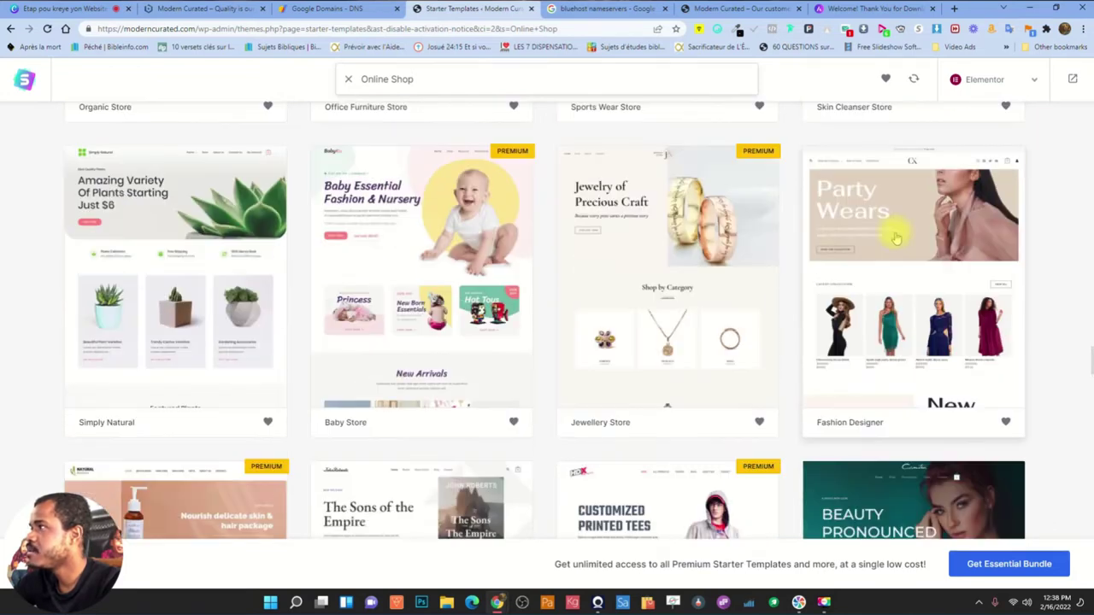
Mark the Fashion Designer template as a favorite and select it, continuing without uploading a logo
click(1005, 422)
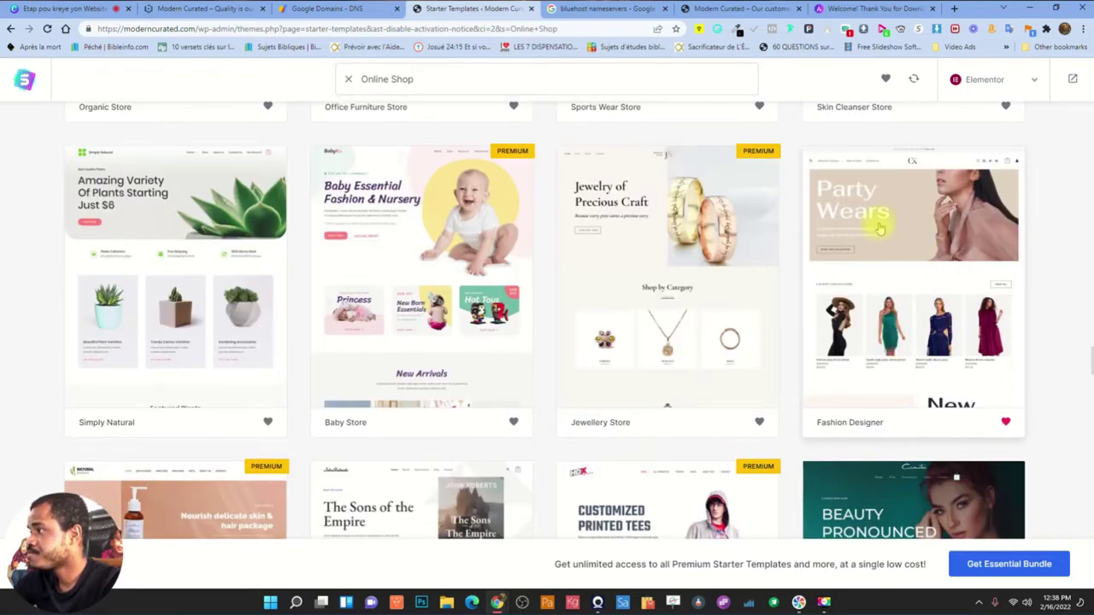
click(914, 301)
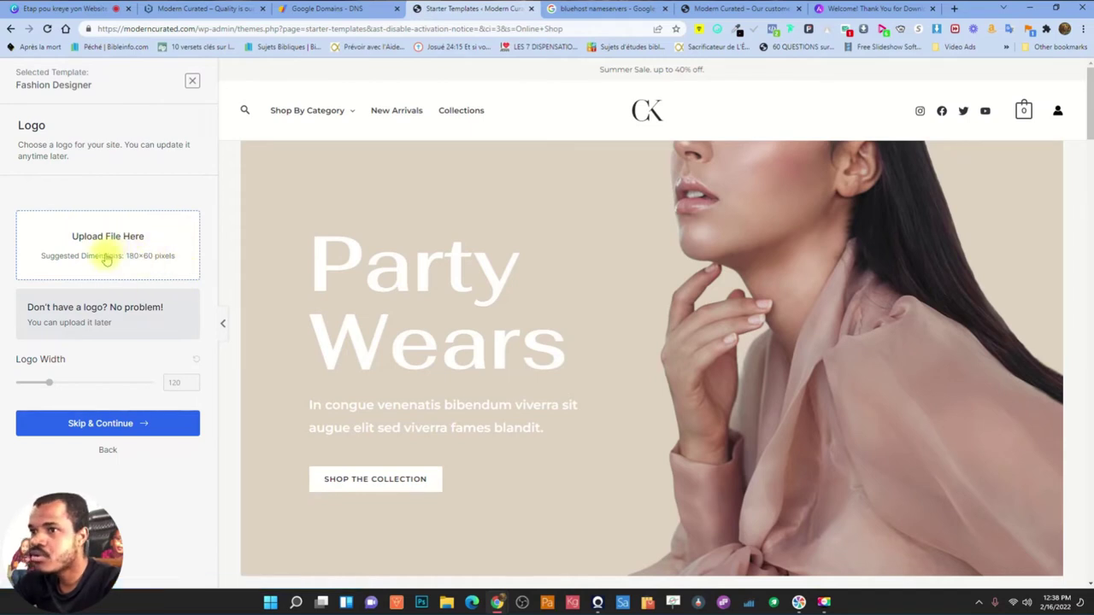
click(110, 424)
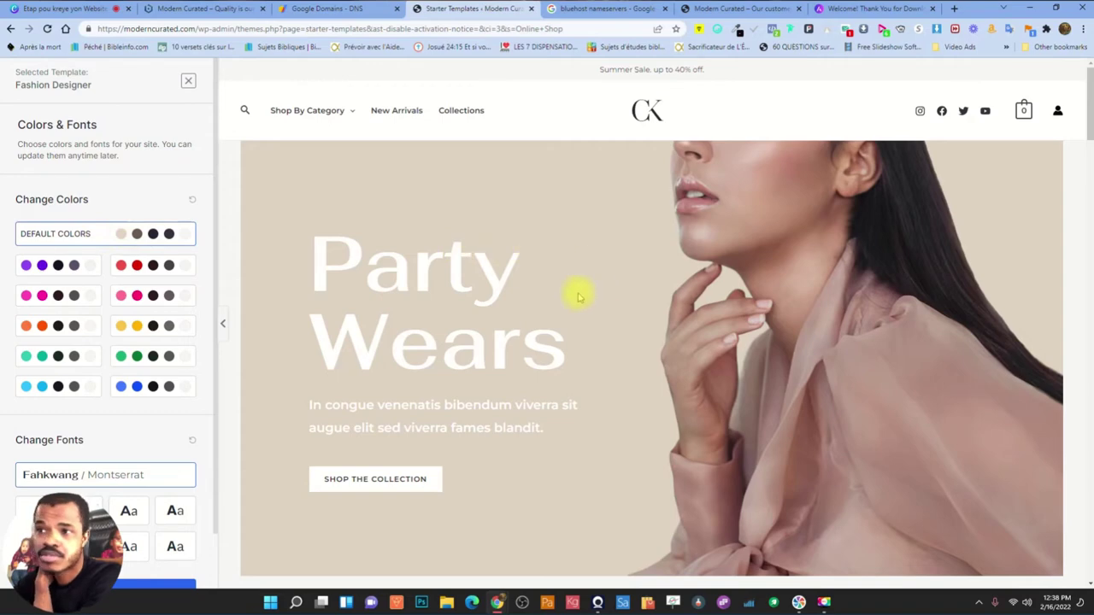
Preview the blue, pink, yellow and teal color palettes on the Fashion Designer template and restore the default colors
click(141, 391)
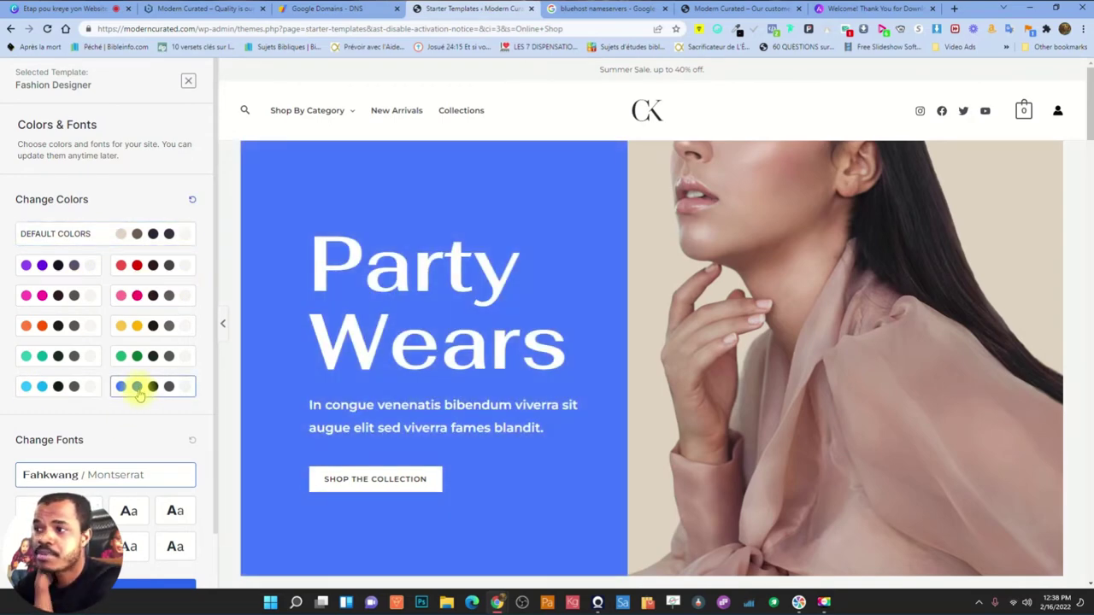
scroll(647, 354, down, 9)
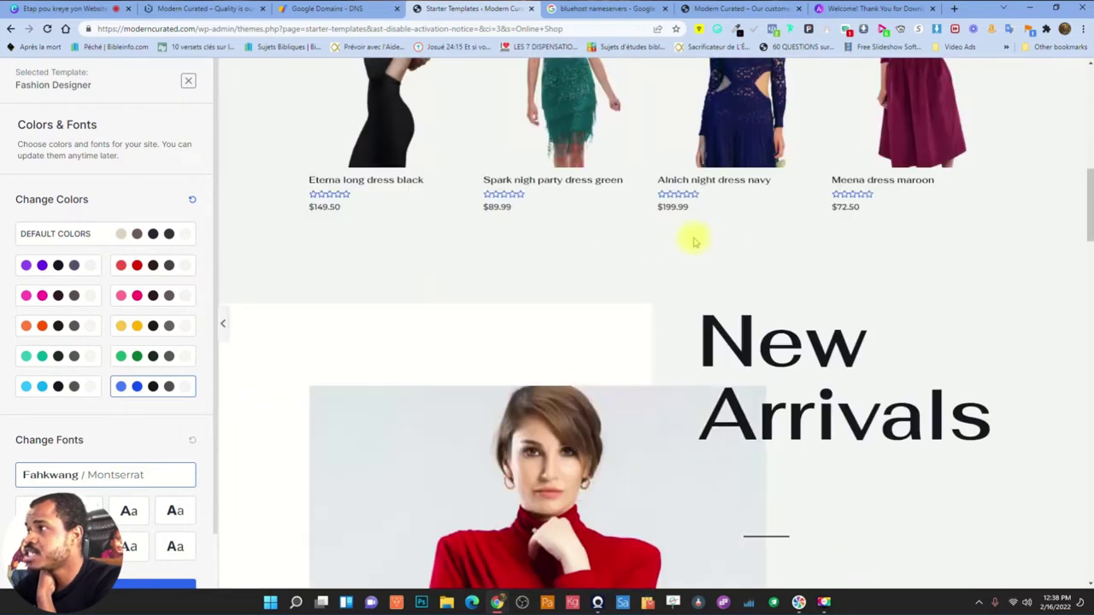
click(128, 295)
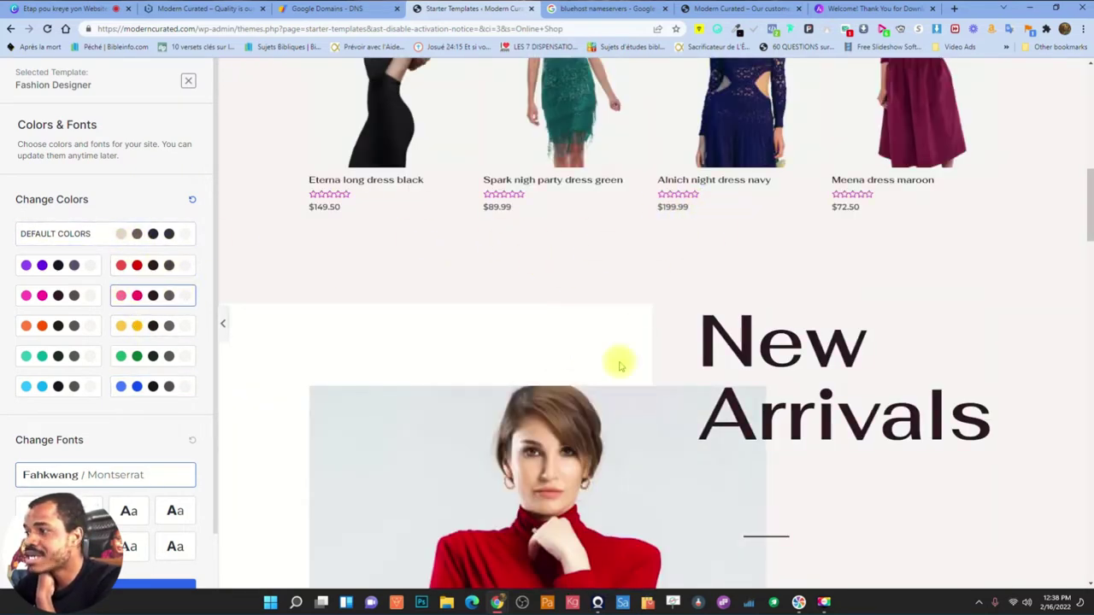
click(130, 325)
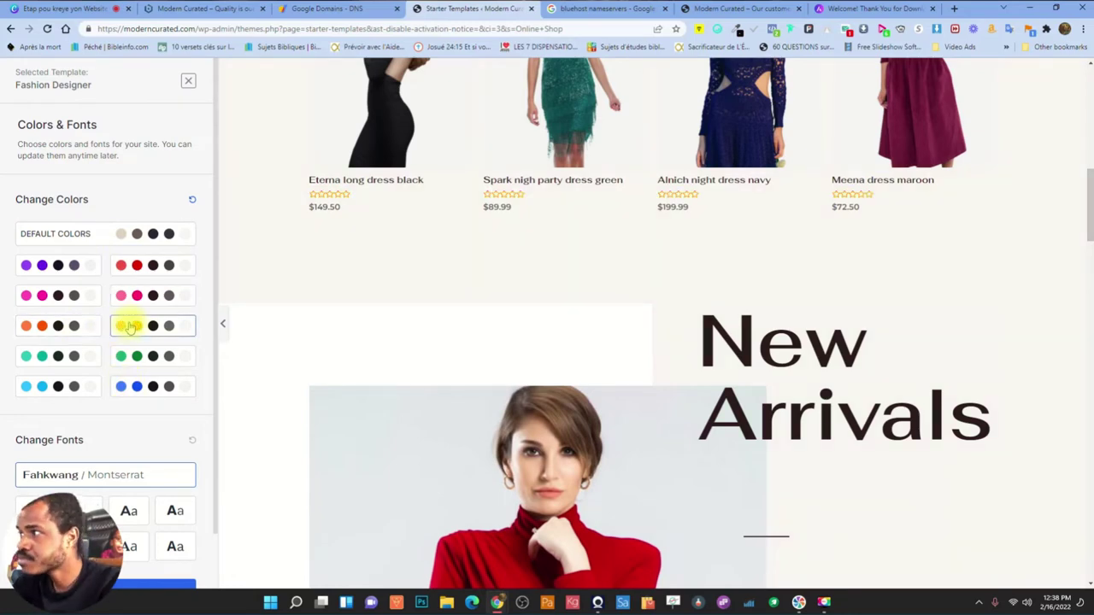
click(47, 355)
scroll(536, 288, up, 10)
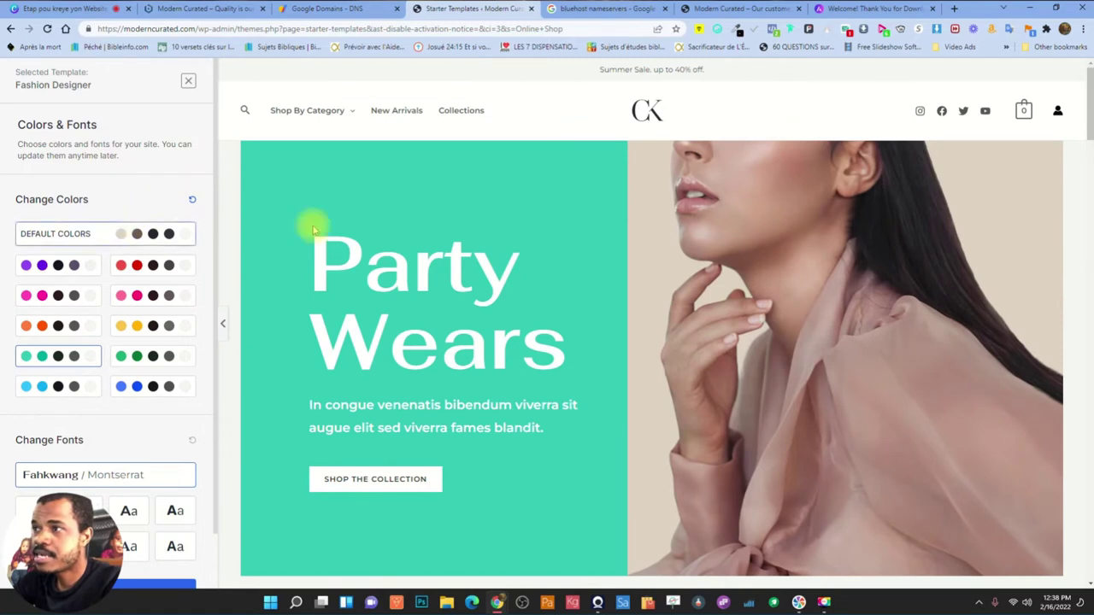
click(170, 233)
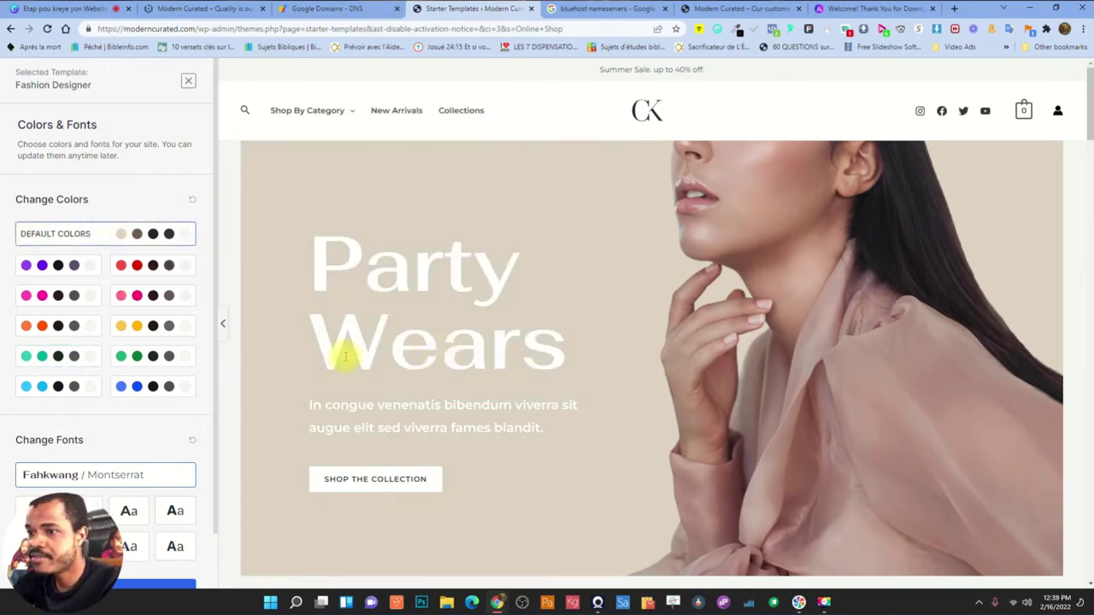
scroll(122, 393, down, 1)
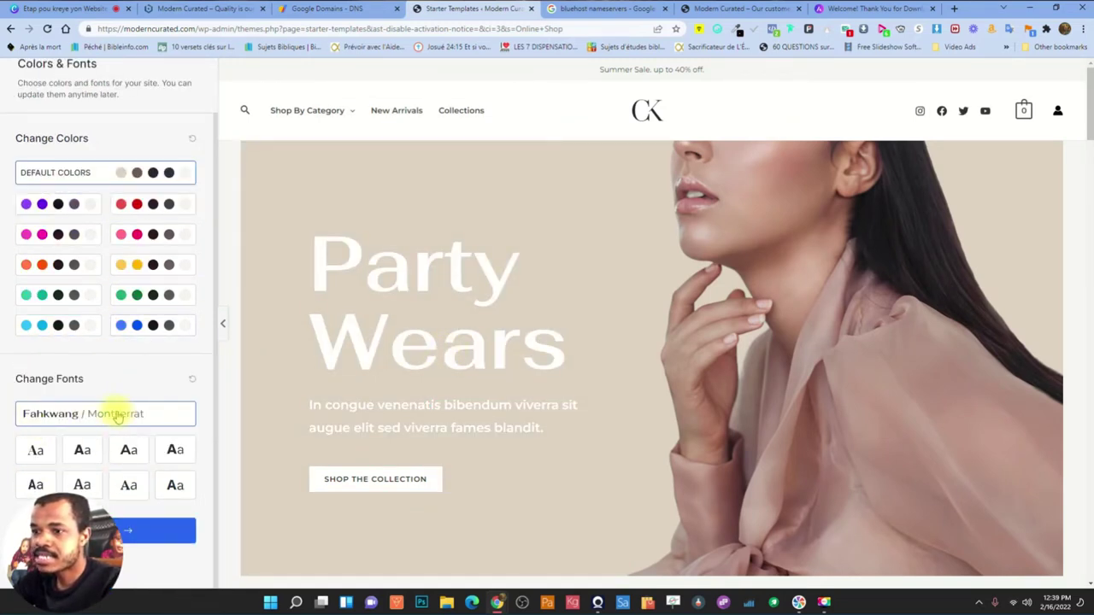
Accept the default colors and fonts, and fill in the first name and work email on the final import form
click(145, 531)
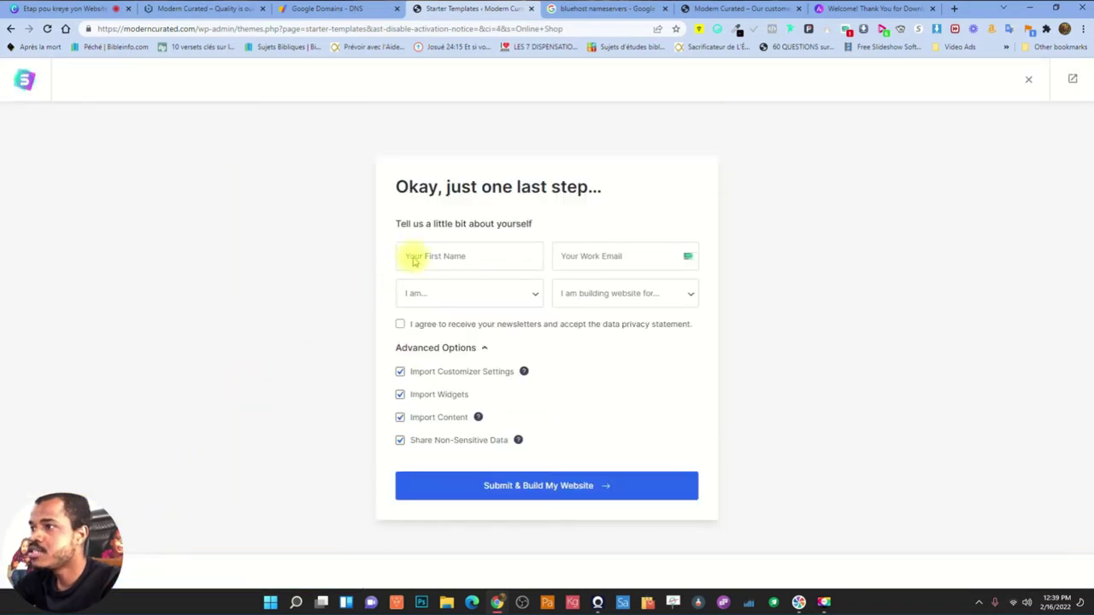
click(481, 255)
text(Patri)
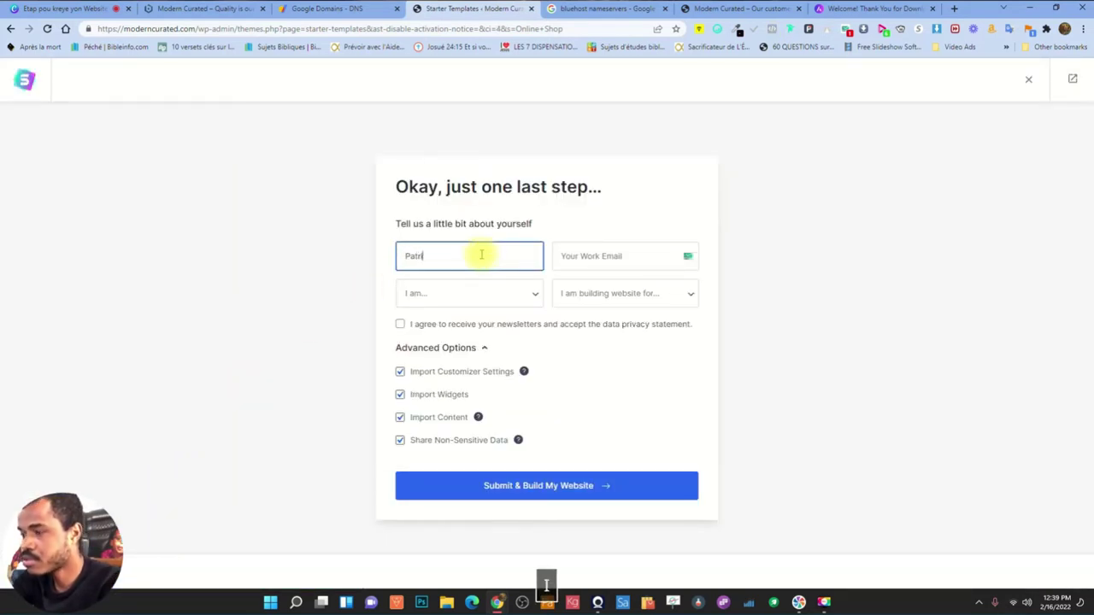
text(ce)
click(683, 256)
key(ctrl+v)
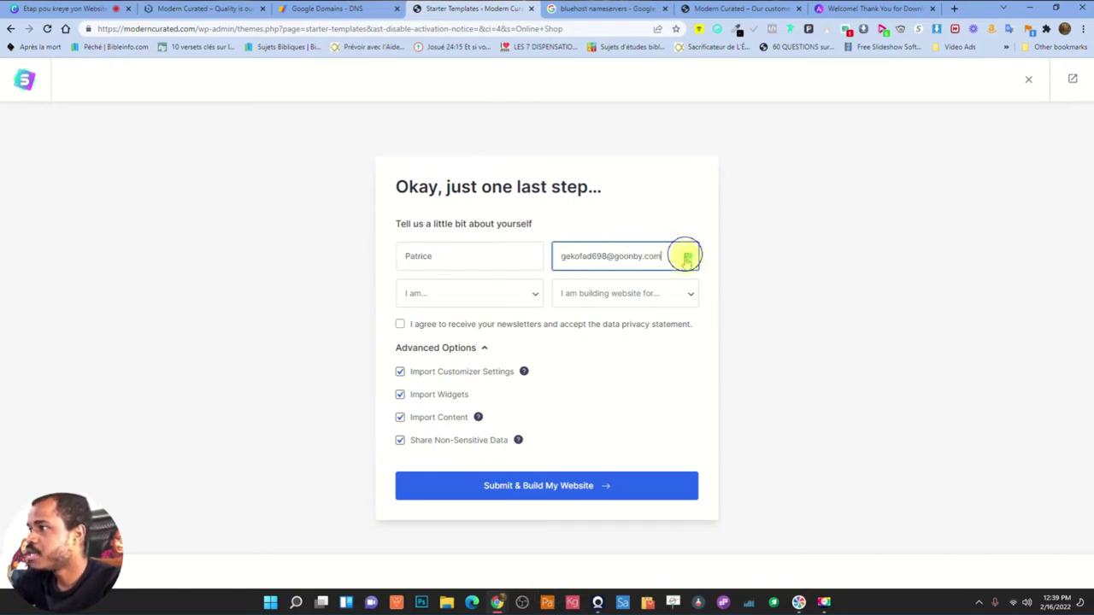
Set the profile to Expert building for Myself/My Company, leave the newsletter consent unchecked, and submit the form to build the website
click(468, 299)
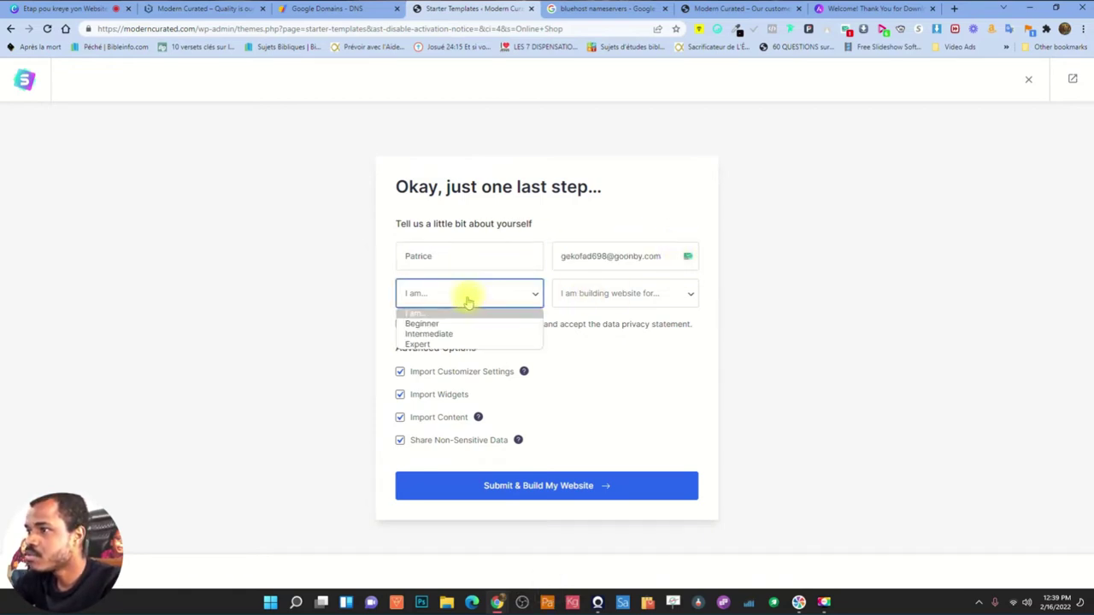
click(417, 344)
click(639, 294)
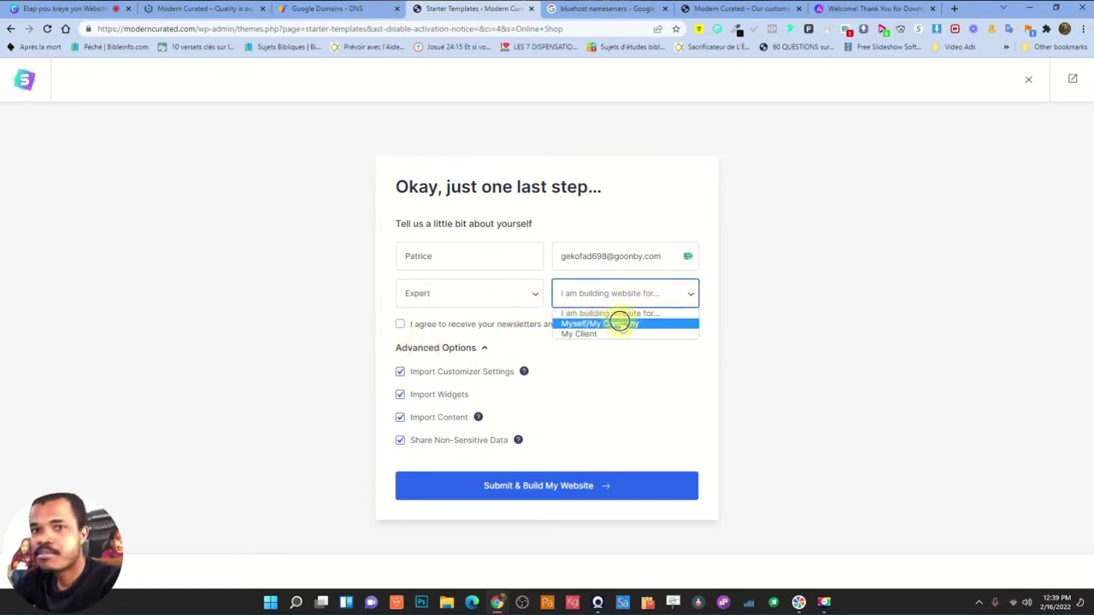
click(620, 323)
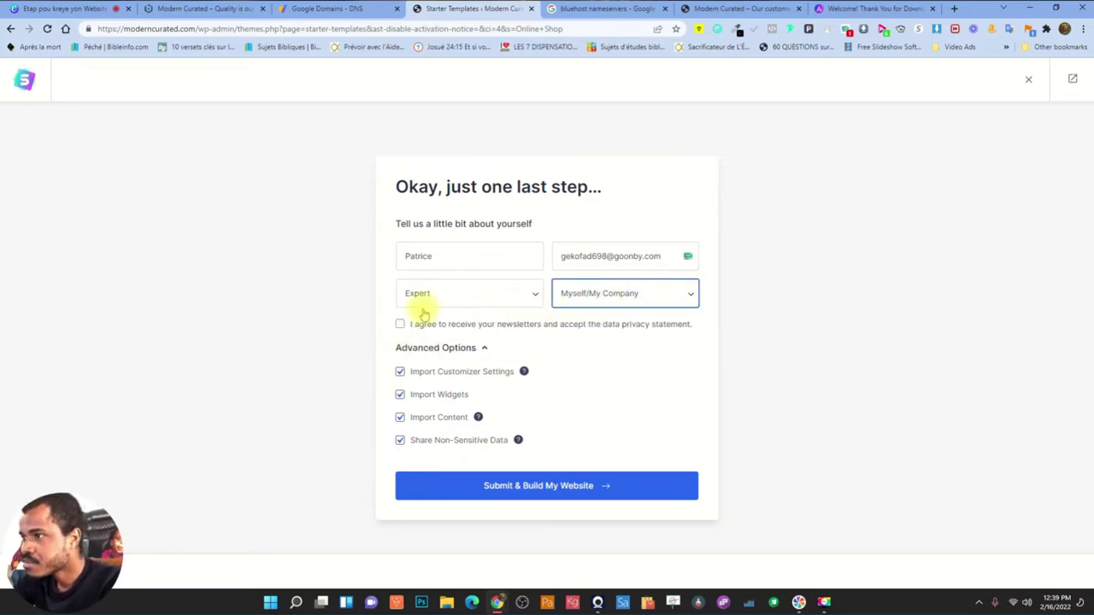
click(401, 324)
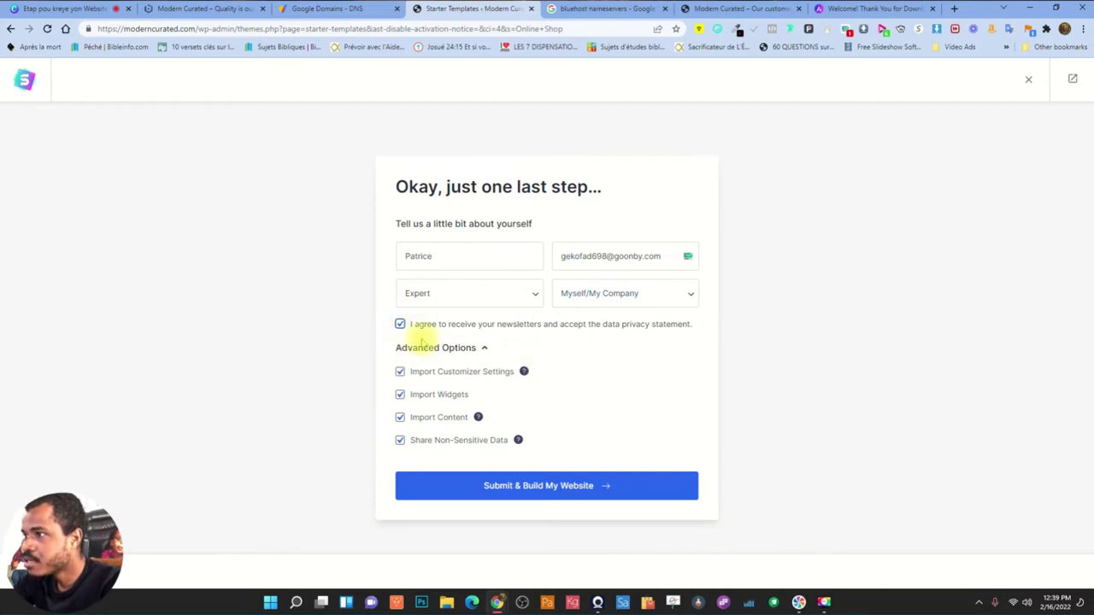
click(399, 323)
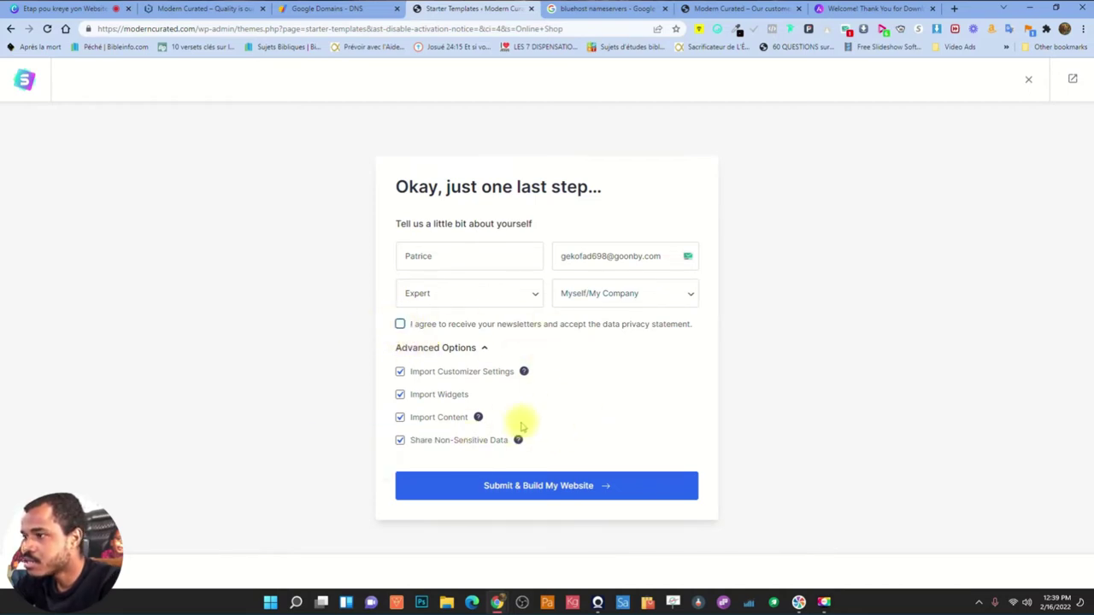
click(564, 484)
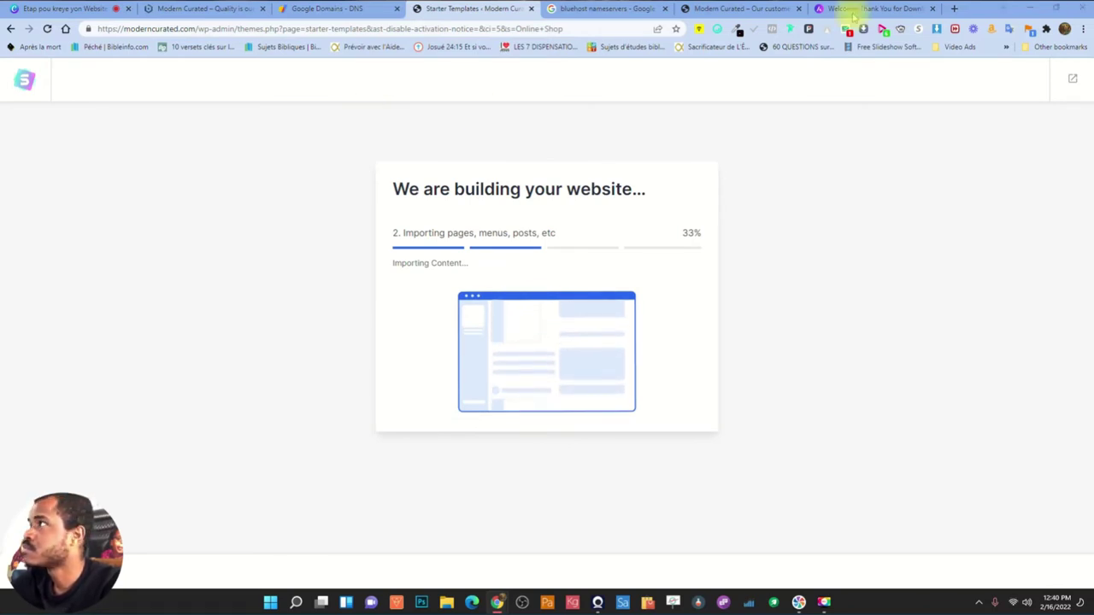
Open Canva in a new browser tab and return to the Starter Templates import page
key(ctrl+t)
text(canva)
key(Return)
click(416, 12)
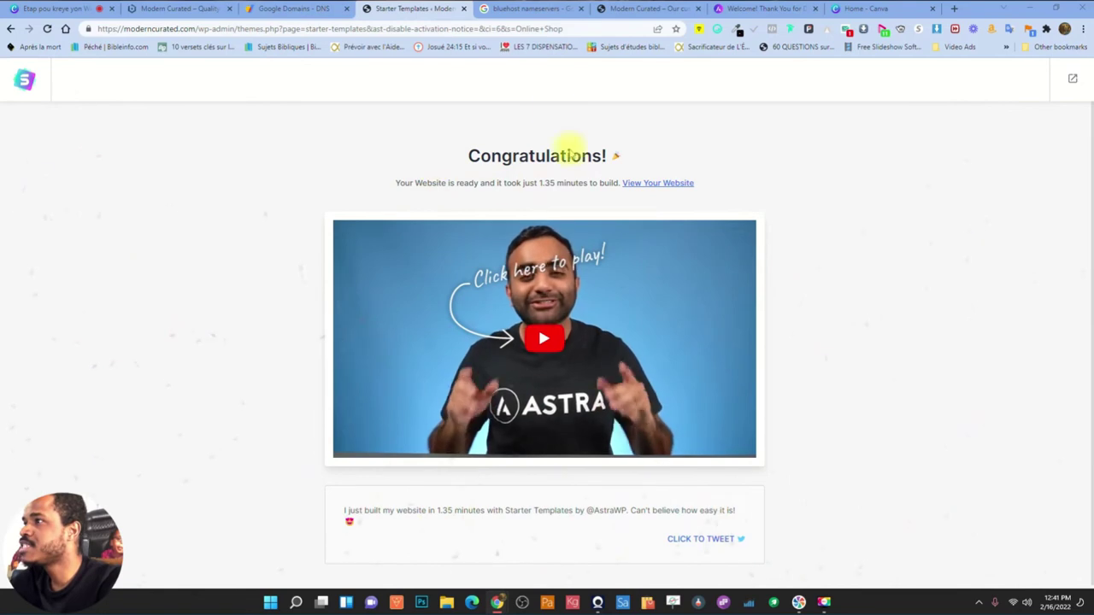
scroll(752, 167, down, 1)
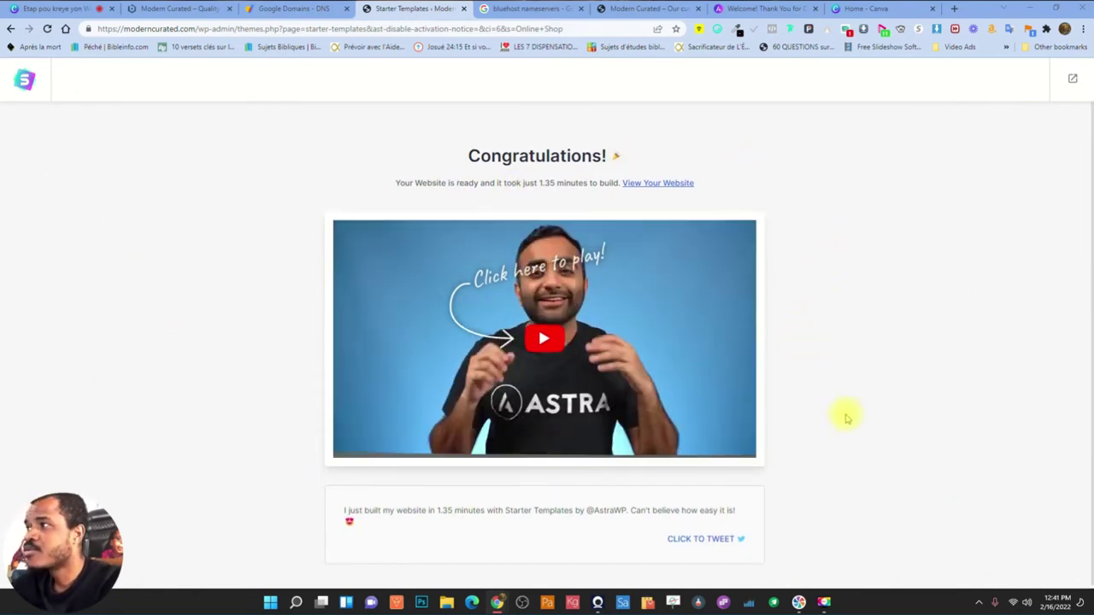
Reload the Modern Curated front page and look through its latest collection and the Spark nigh party dress green product page
click(642, 7)
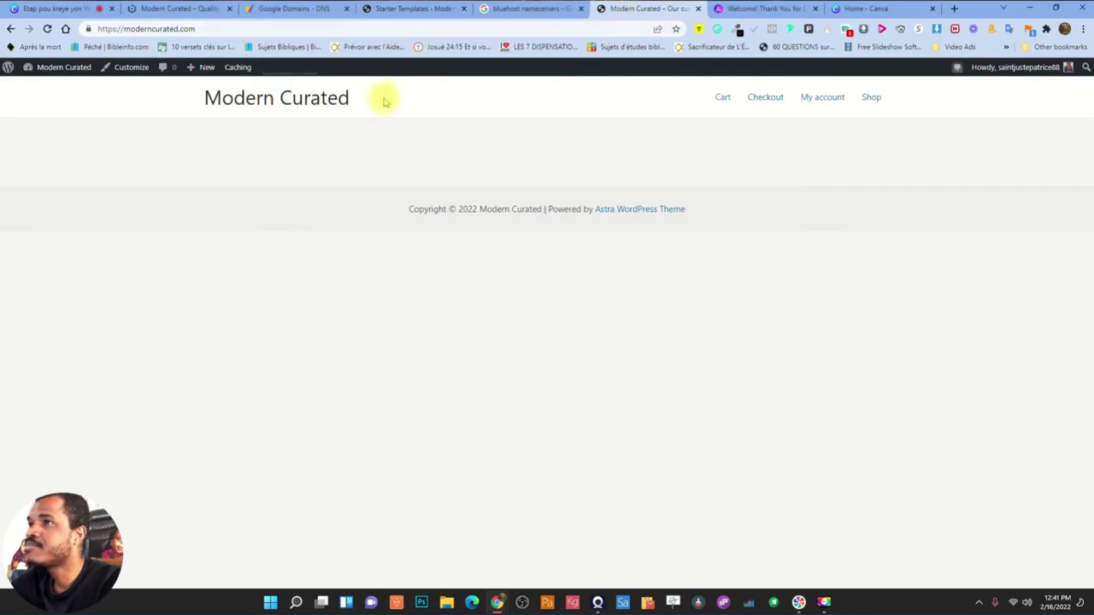
click(47, 29)
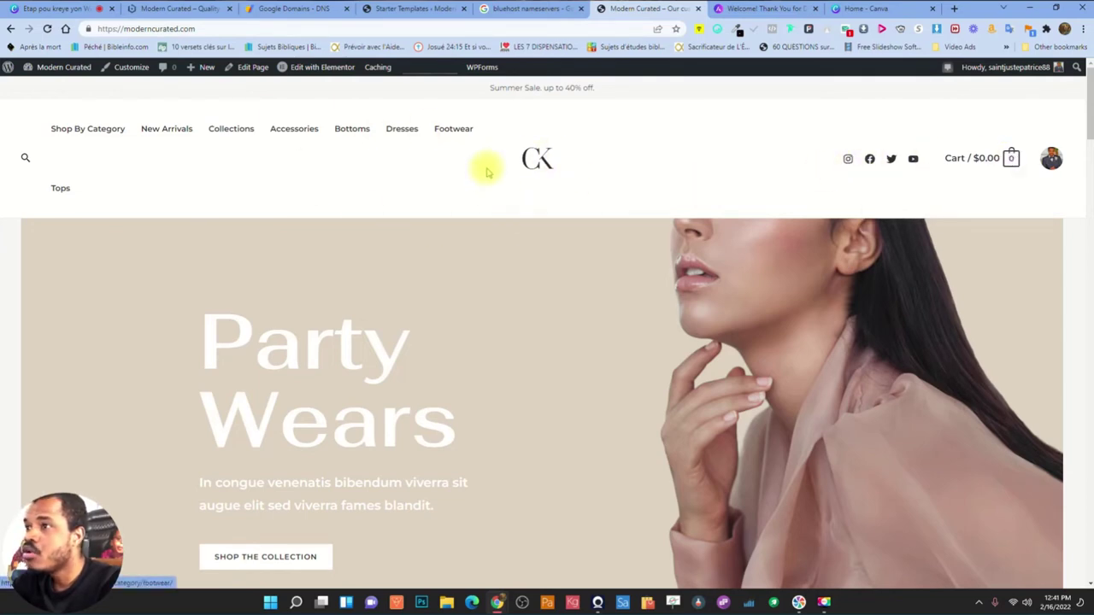
scroll(466, 276, down, 7)
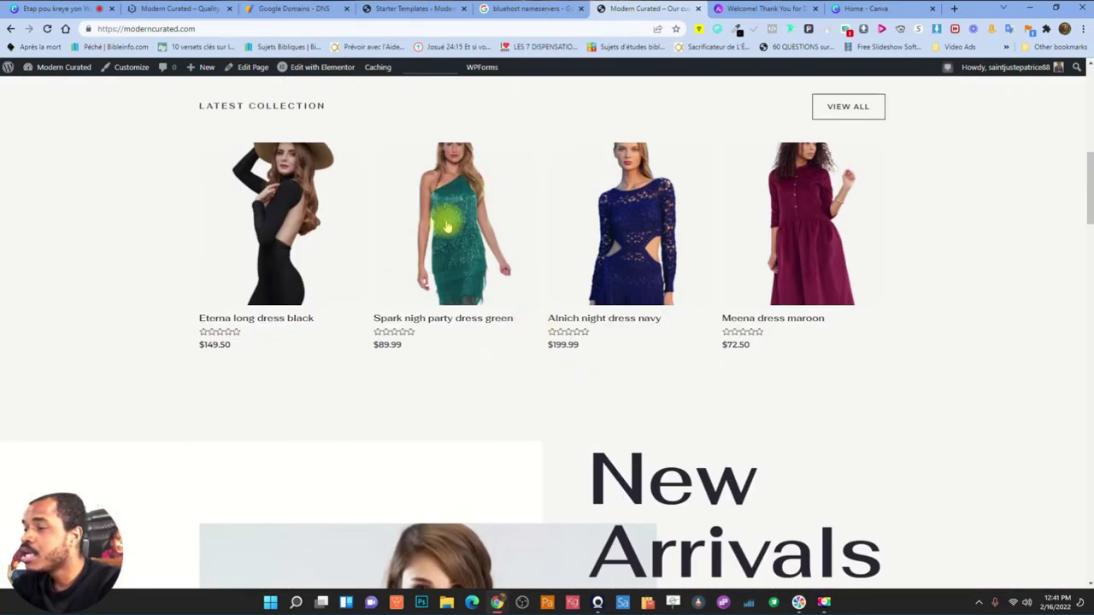
click(439, 237)
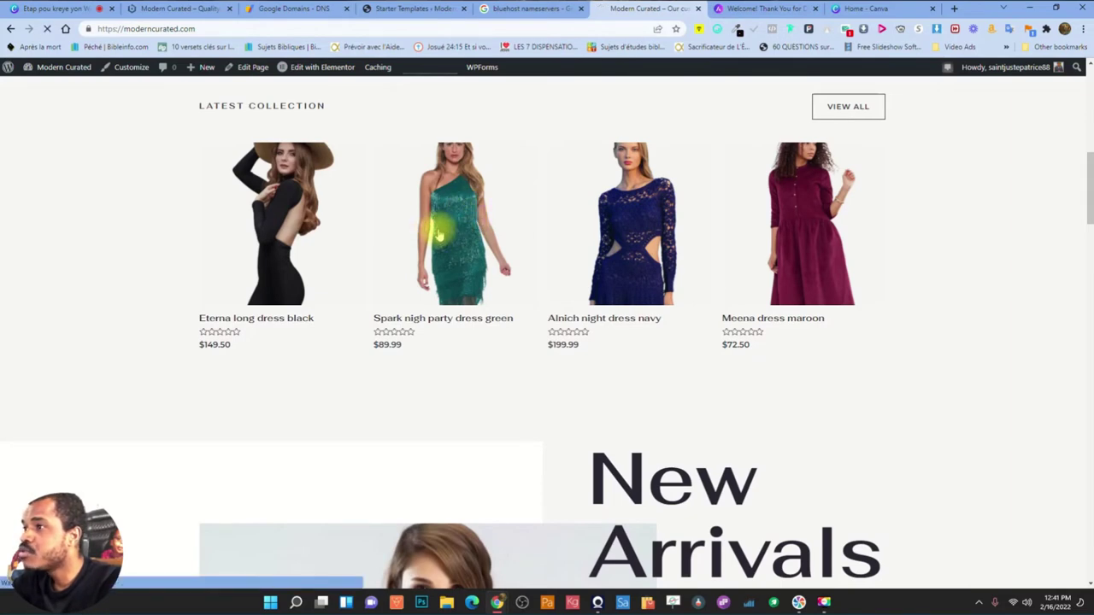
scroll(574, 244, down, 4)
scroll(581, 363, down, 1)
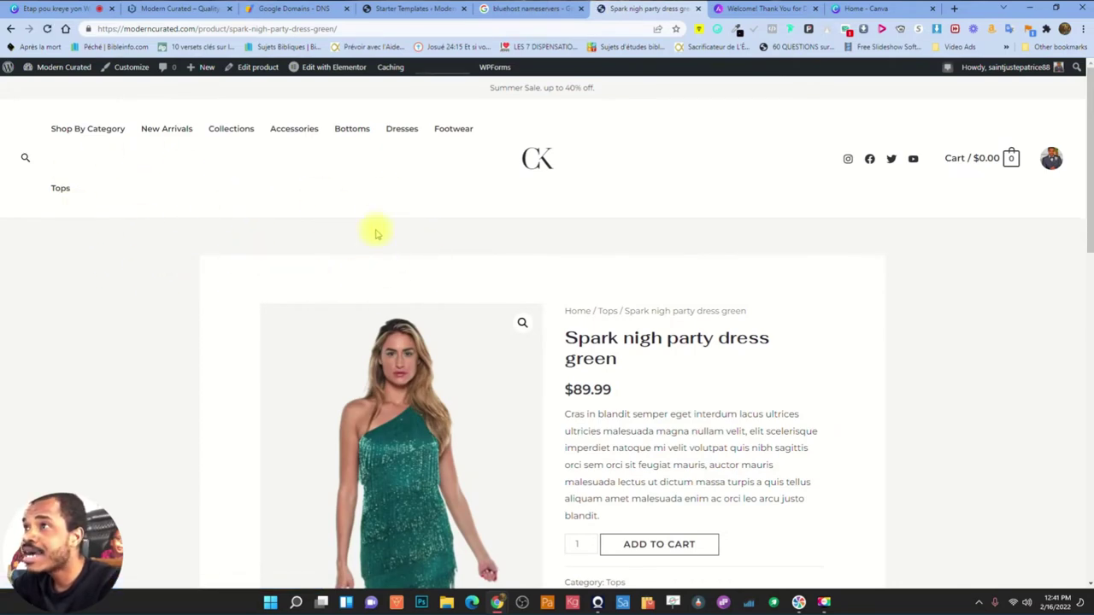
scroll(622, 259, down, 10)
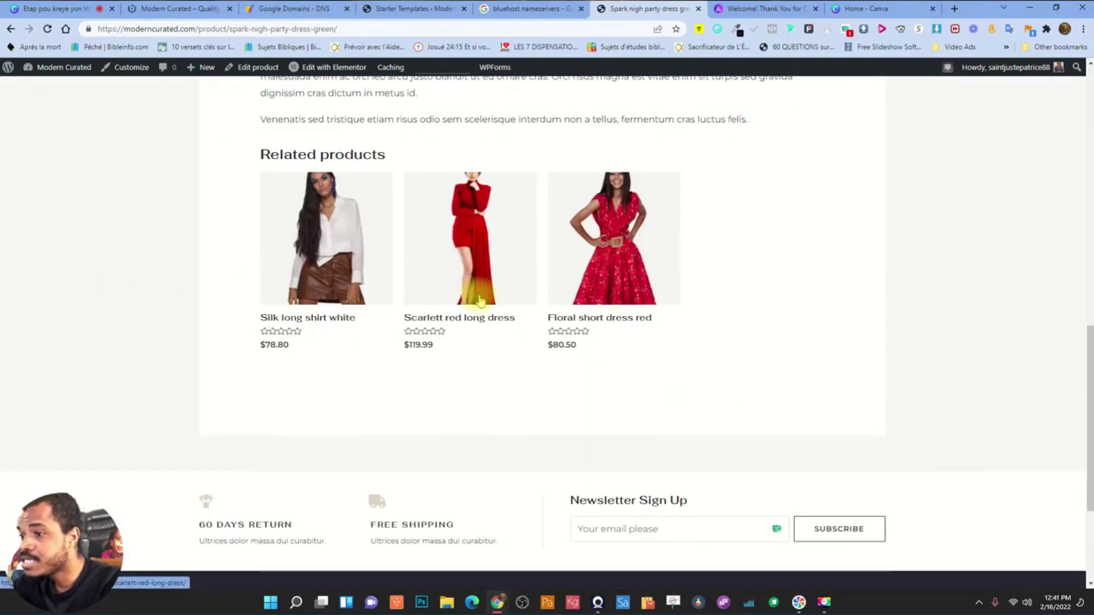
scroll(220, 362, down, 2)
Look through the imported About page and the Accessories product category of the live site
click(398, 457)
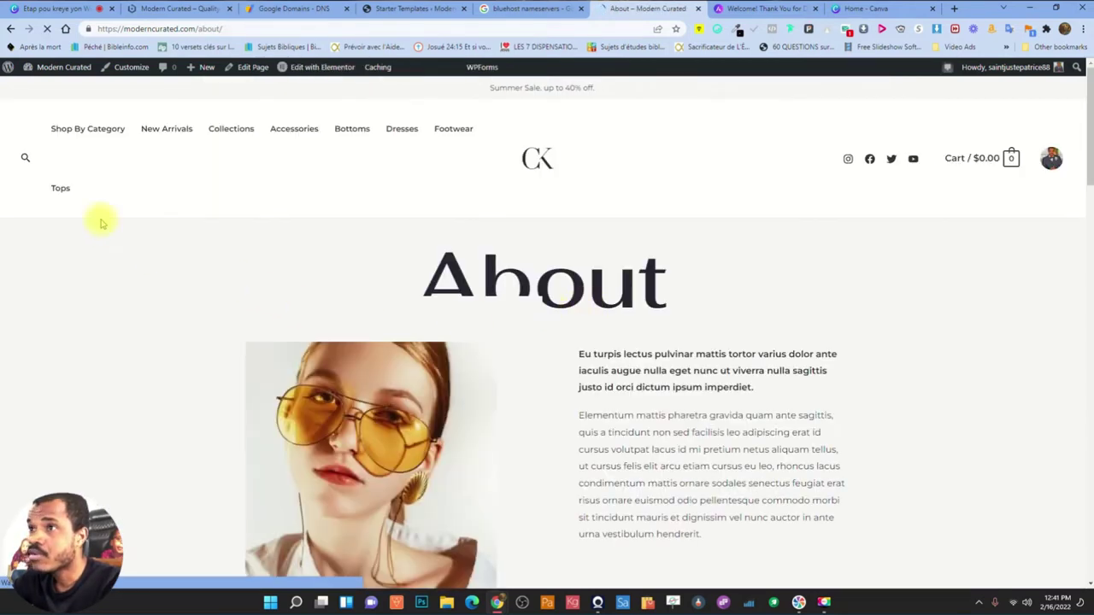
scroll(701, 282, down, 3)
scroll(728, 300, down, 11)
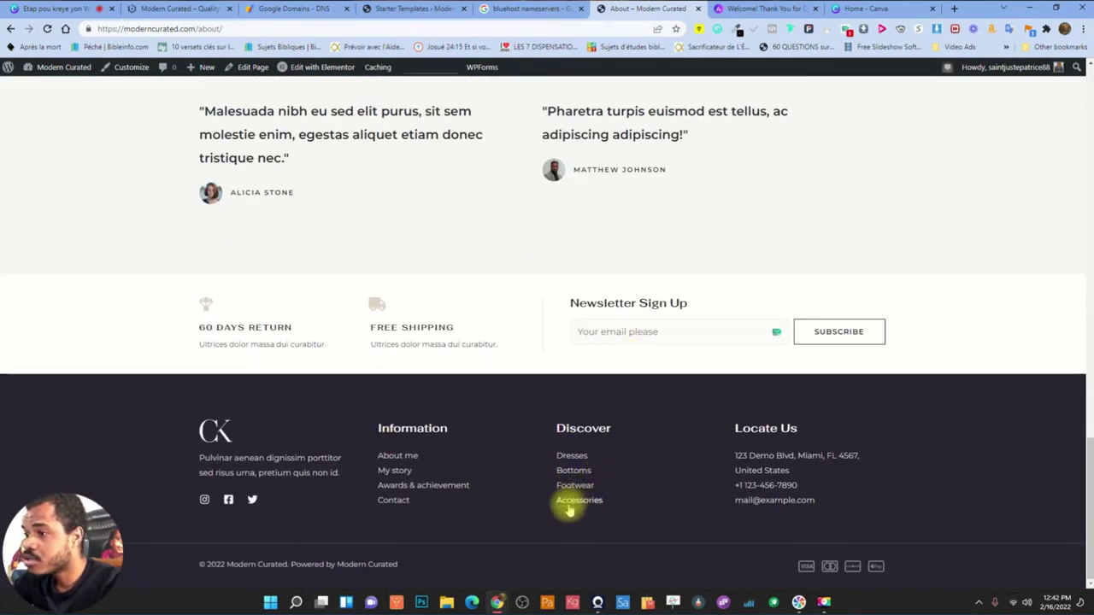
click(573, 502)
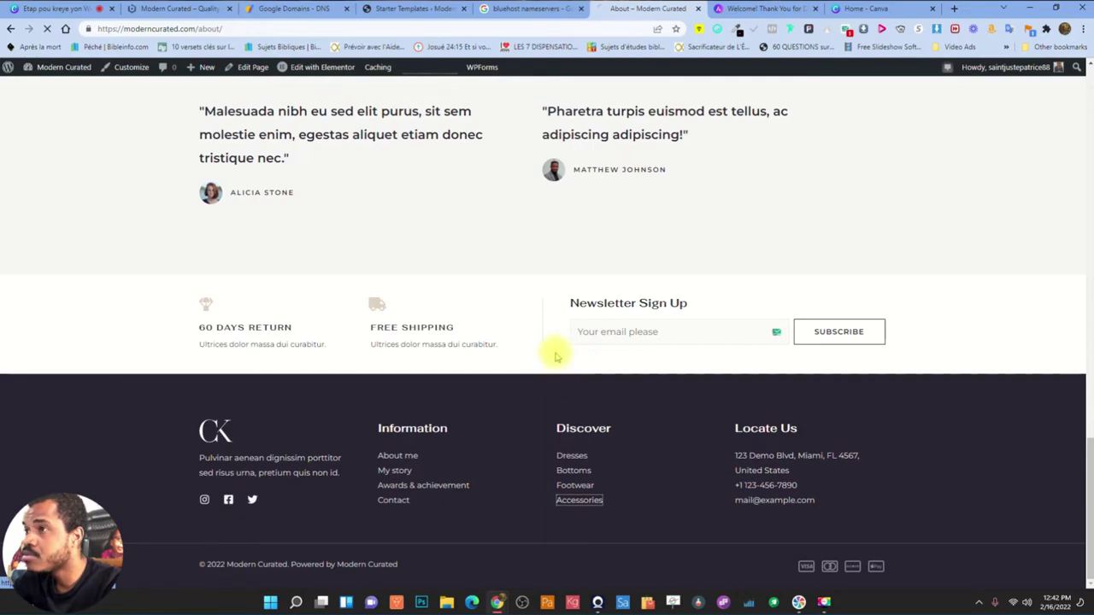
scroll(556, 361, up, 11)
scroll(461, 314, up, 5)
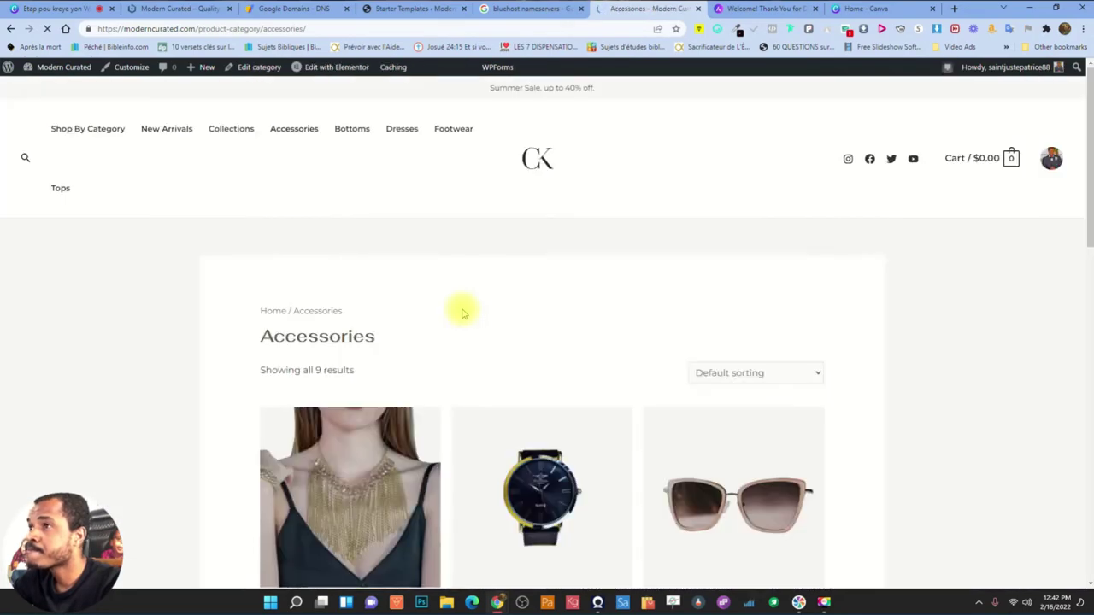
scroll(501, 367, down, 2)
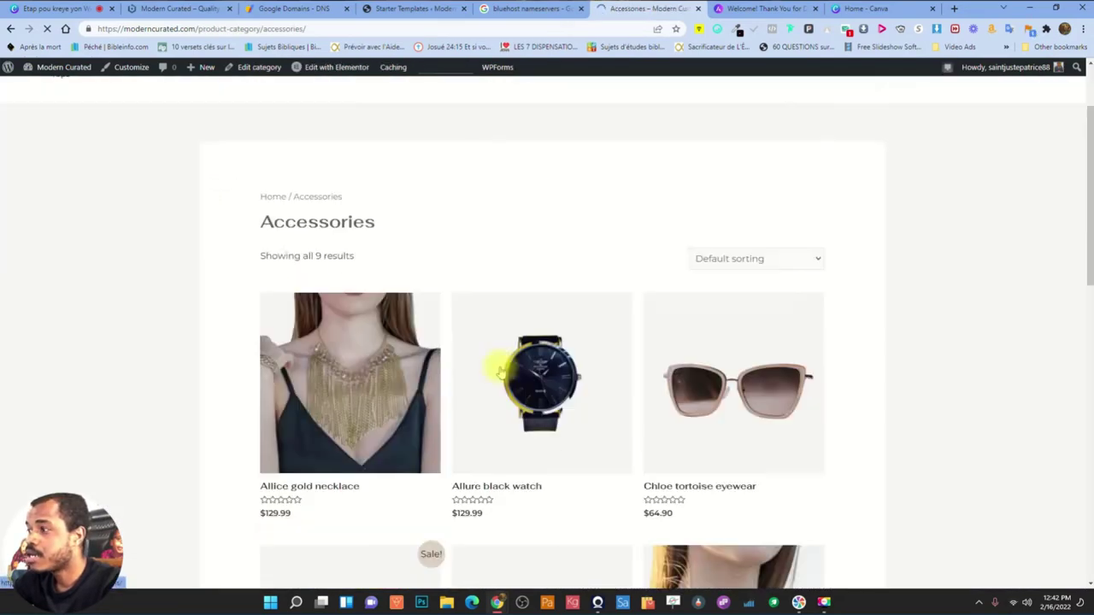
scroll(422, 337, up, 2)
Examine the imported Collections page of the live site from its image gallery to the Resort 2021 section
click(231, 130)
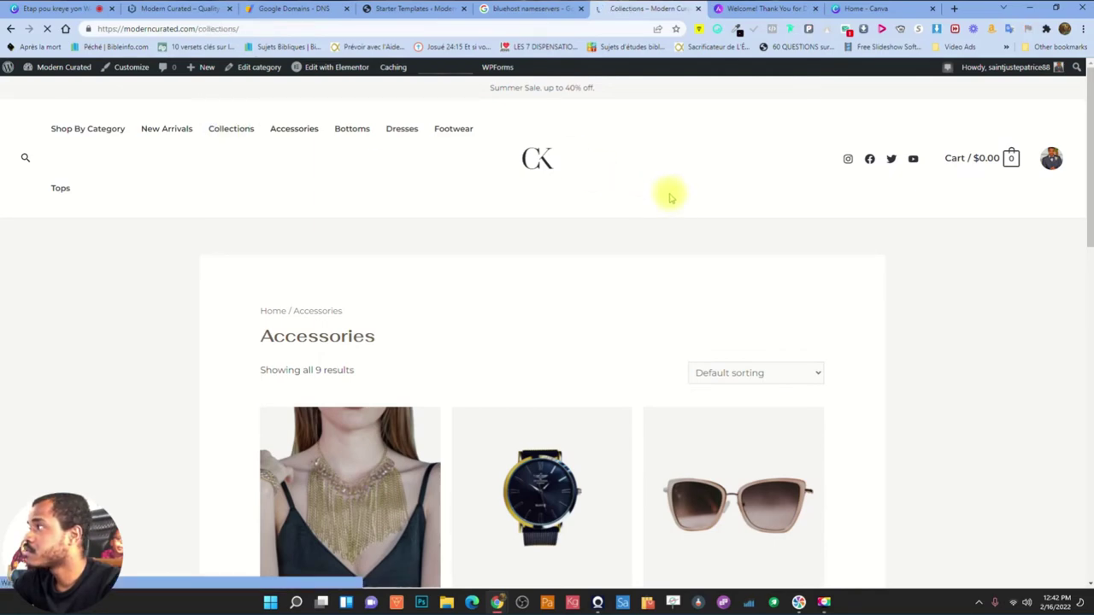
scroll(718, 385, down, 1)
scroll(718, 386, down, 10)
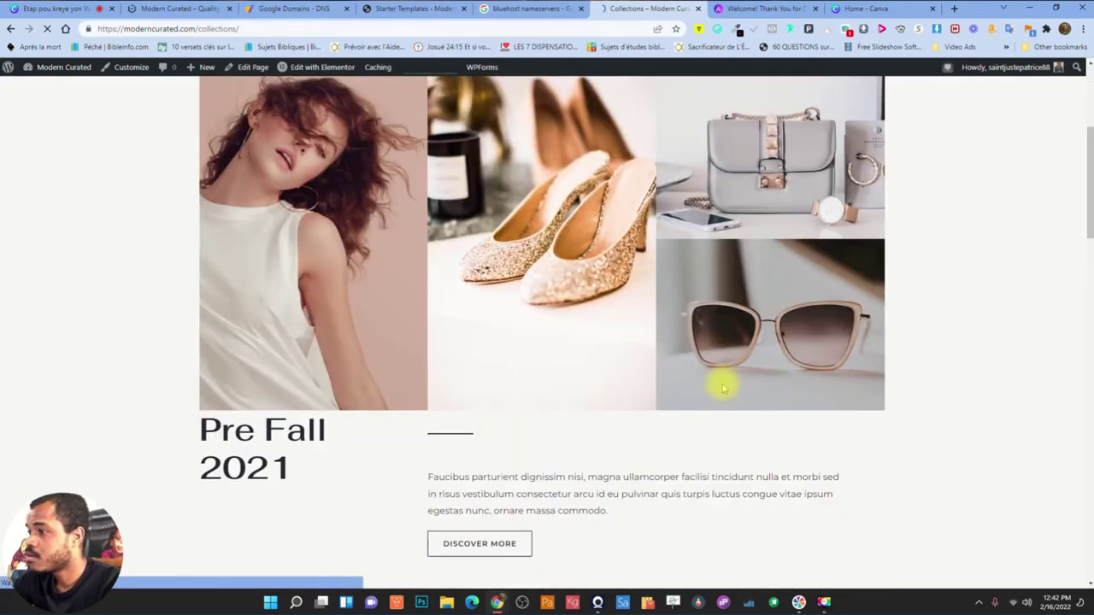
scroll(715, 391, down, 6)
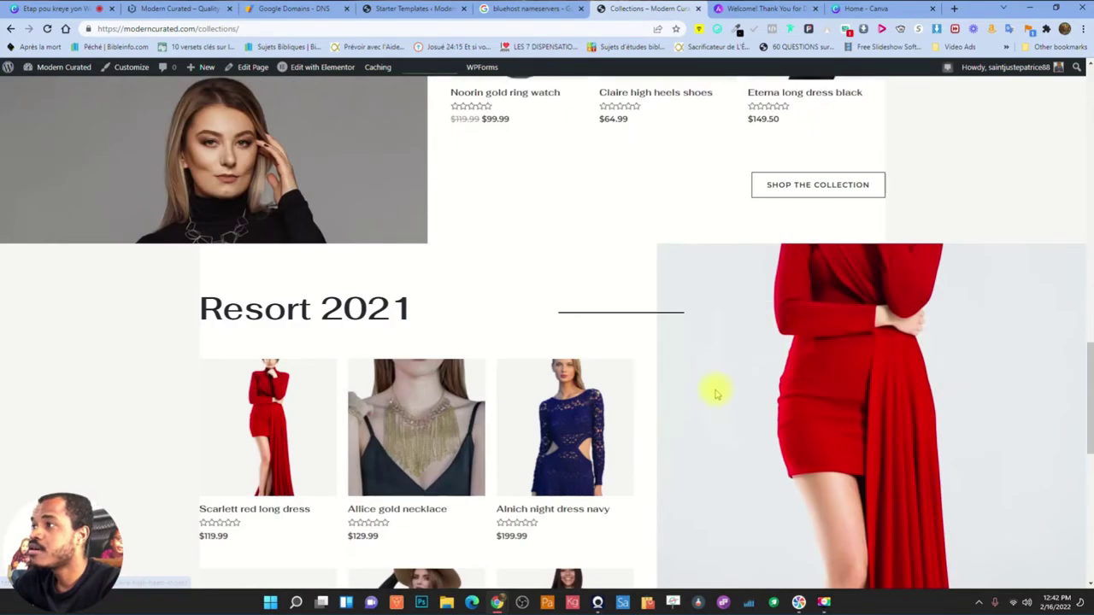
scroll(696, 384, up, 15)
scroll(674, 380, up, 2)
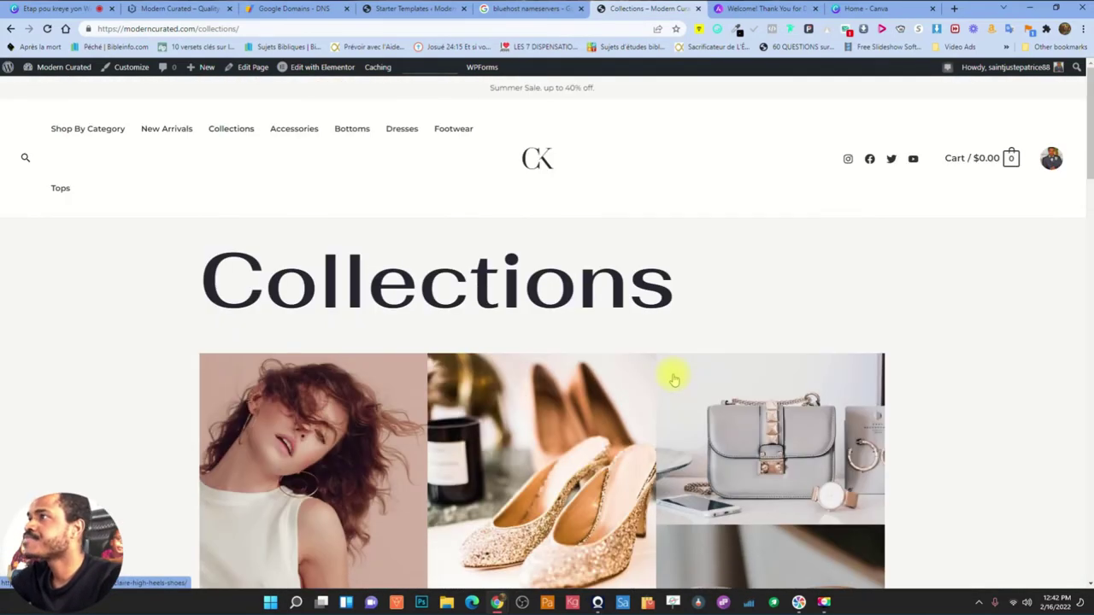
Leave the finished Starter Templates wizard for the WordPress dashboard and dismiss the rating request as already done
click(397, 9)
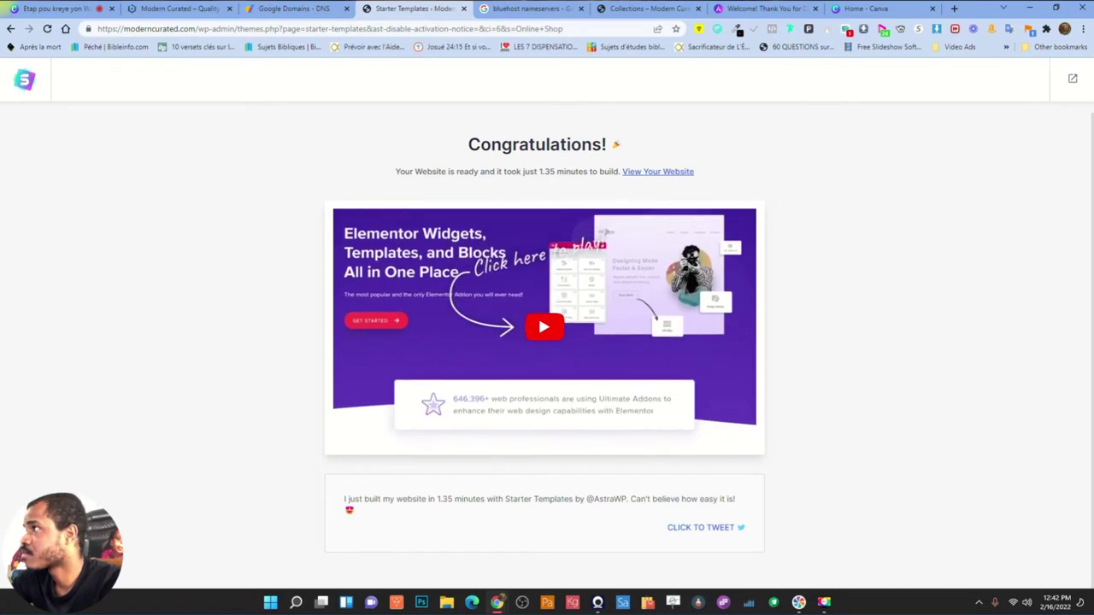
click(1075, 79)
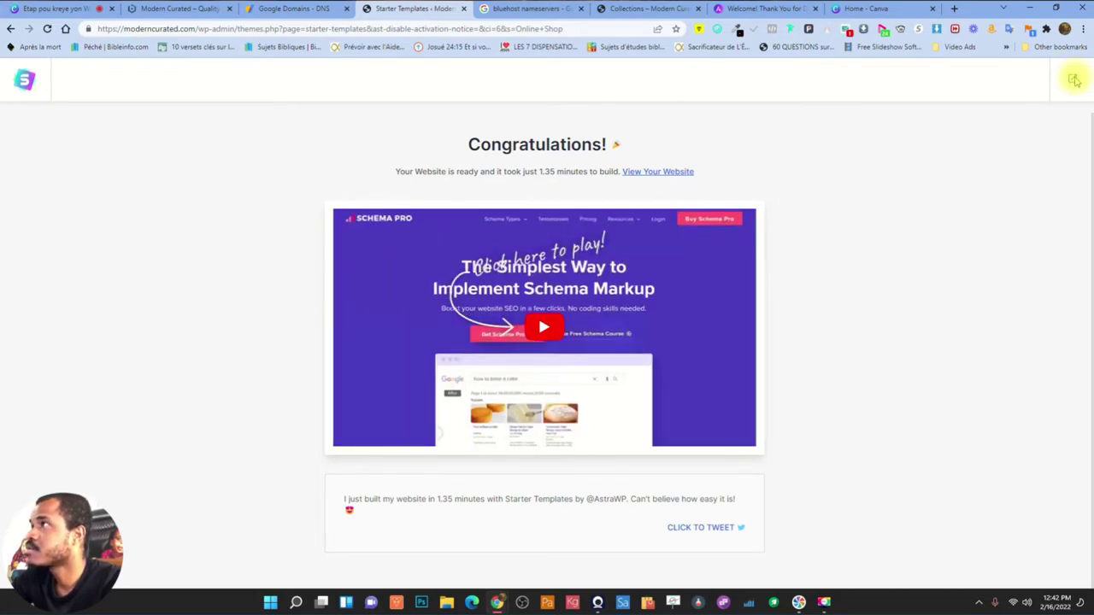
click(660, 172)
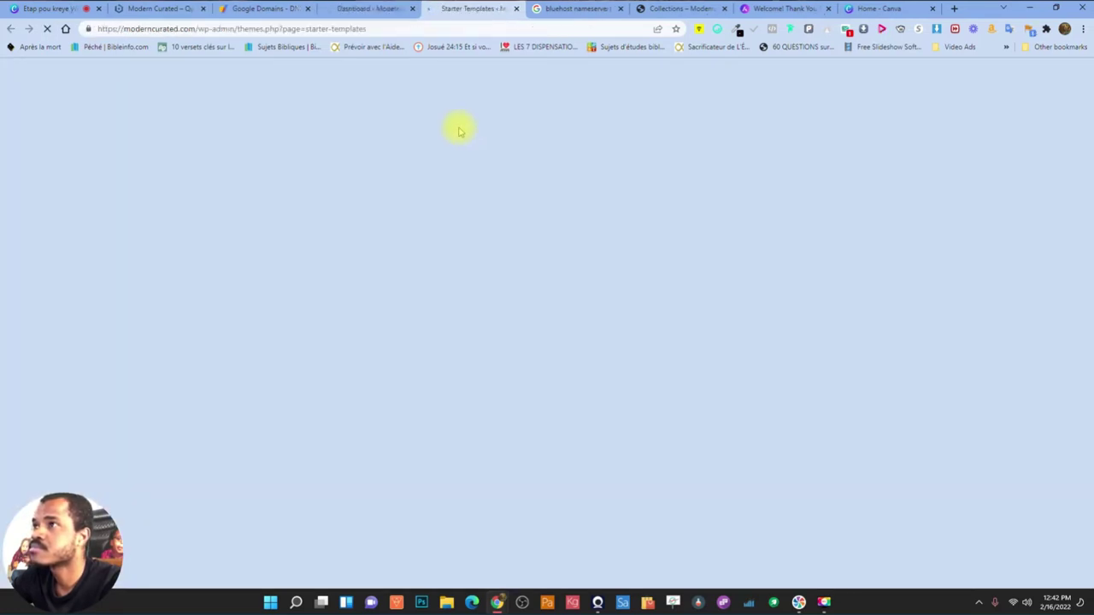
click(363, 11)
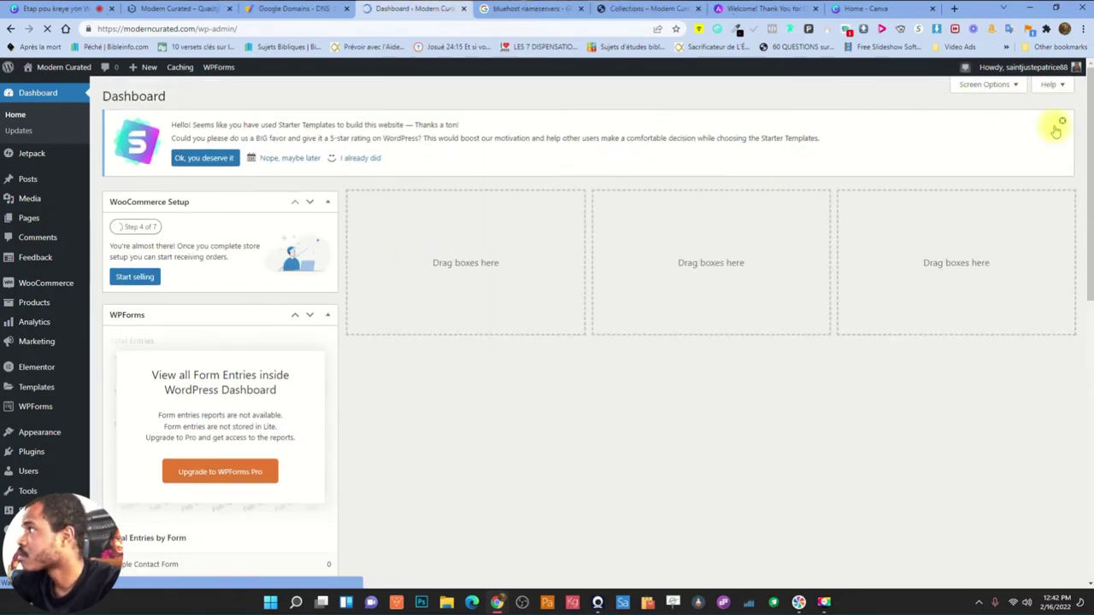
click(355, 158)
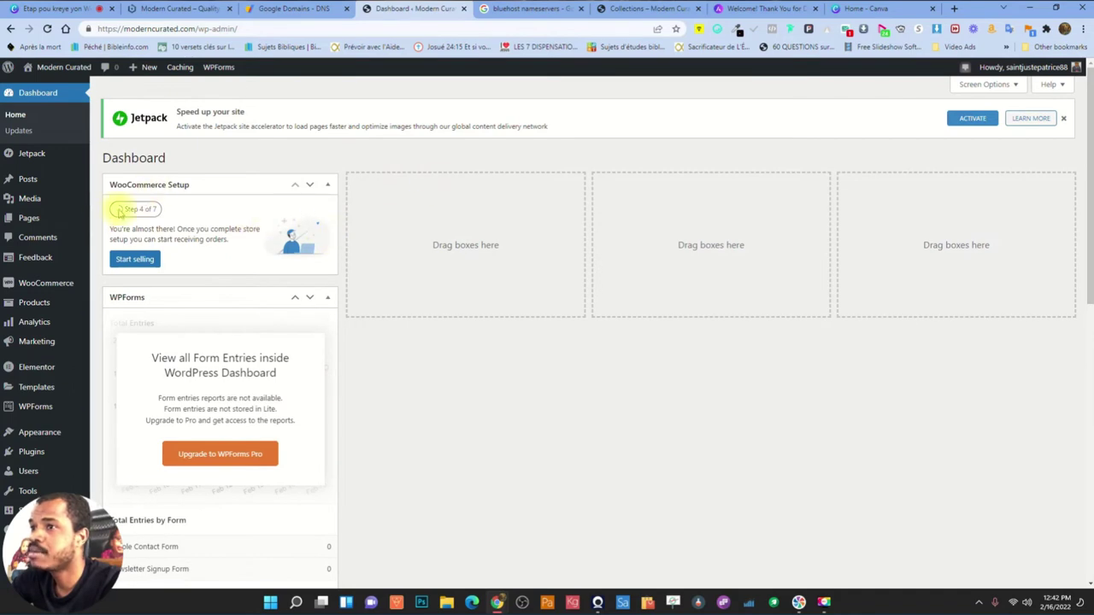
Hide the WPForms, Elementor Overview and WooCommerce Setup boxes on the dashboard, and activate the Jetpack site accelerator
click(981, 84)
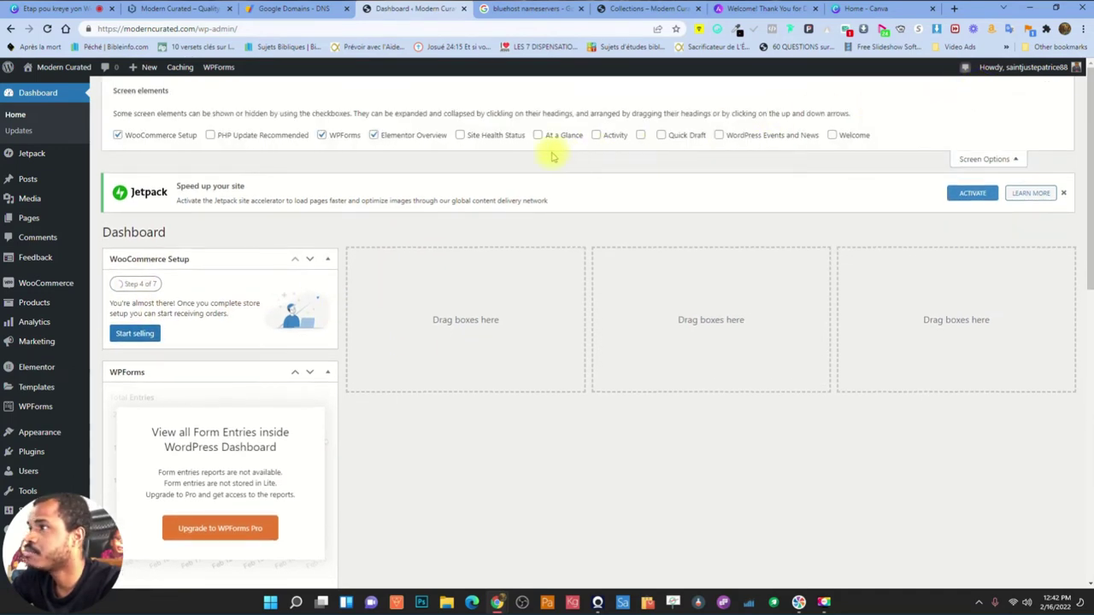
click(335, 138)
click(376, 137)
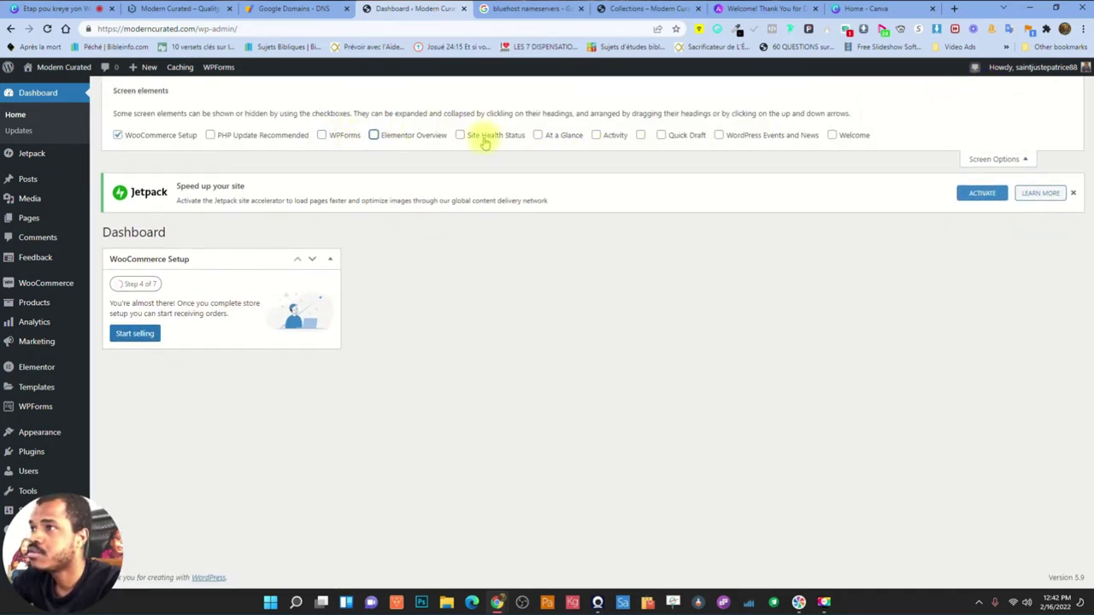
click(118, 135)
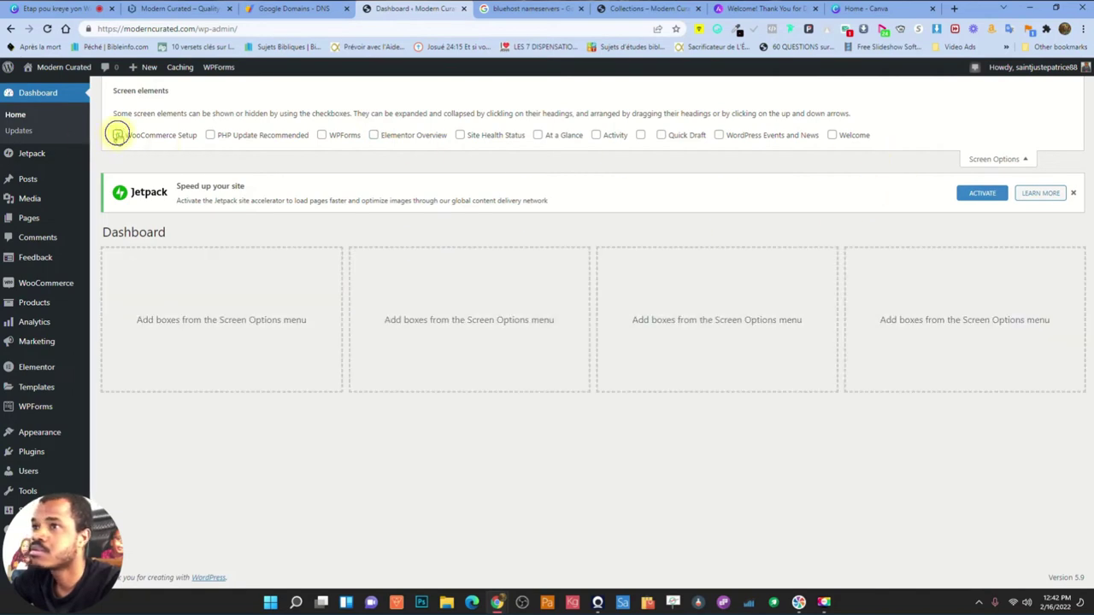
click(983, 193)
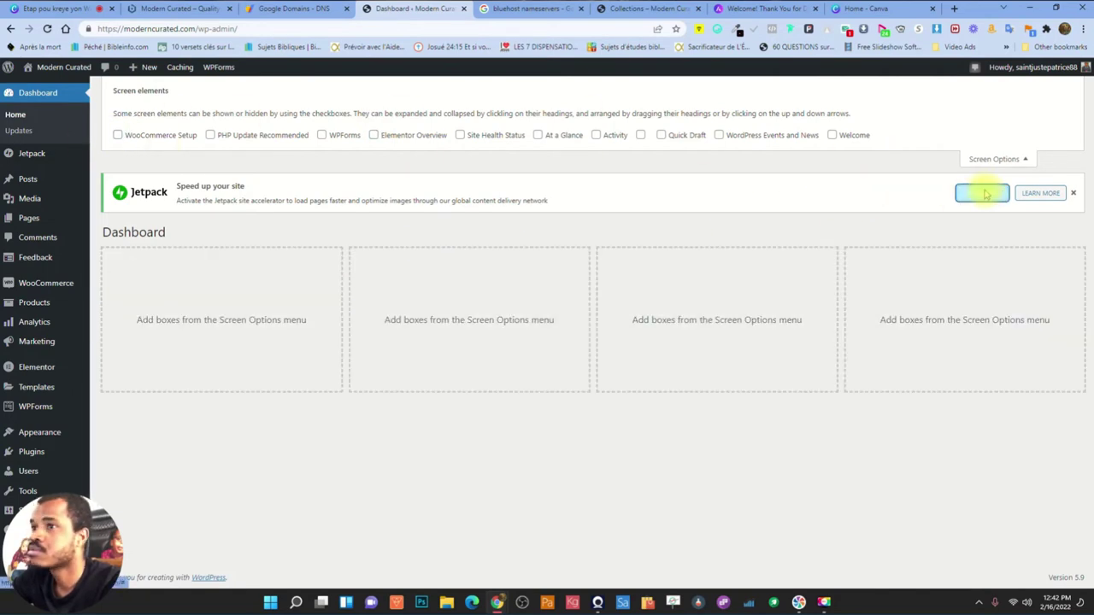
Dismiss the Jetpack site accelerator notice and collapse the dashboard's screen options
click(1073, 192)
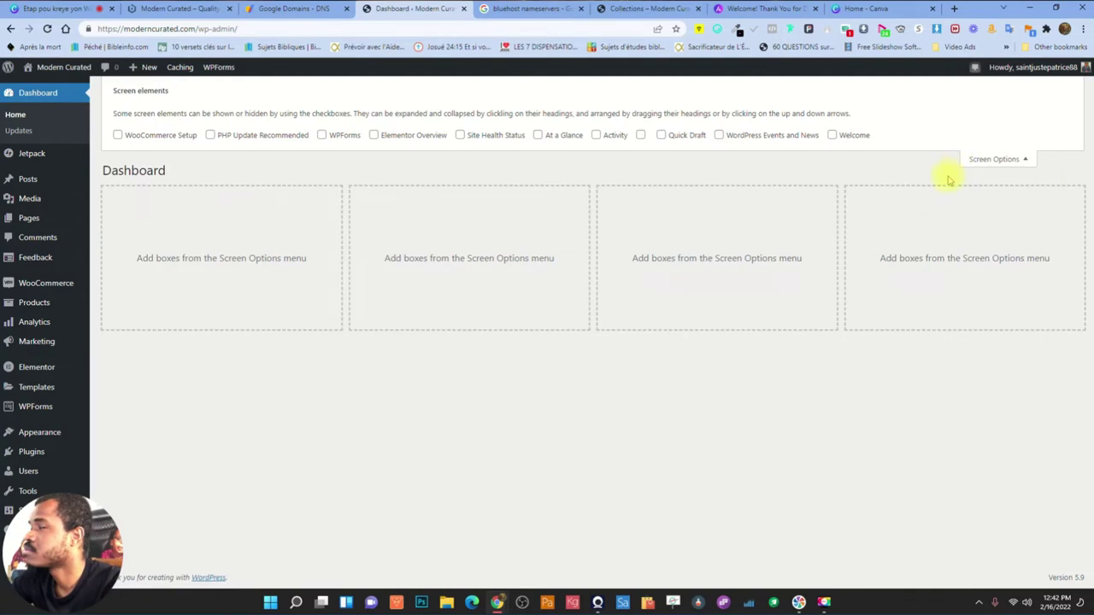
click(1001, 160)
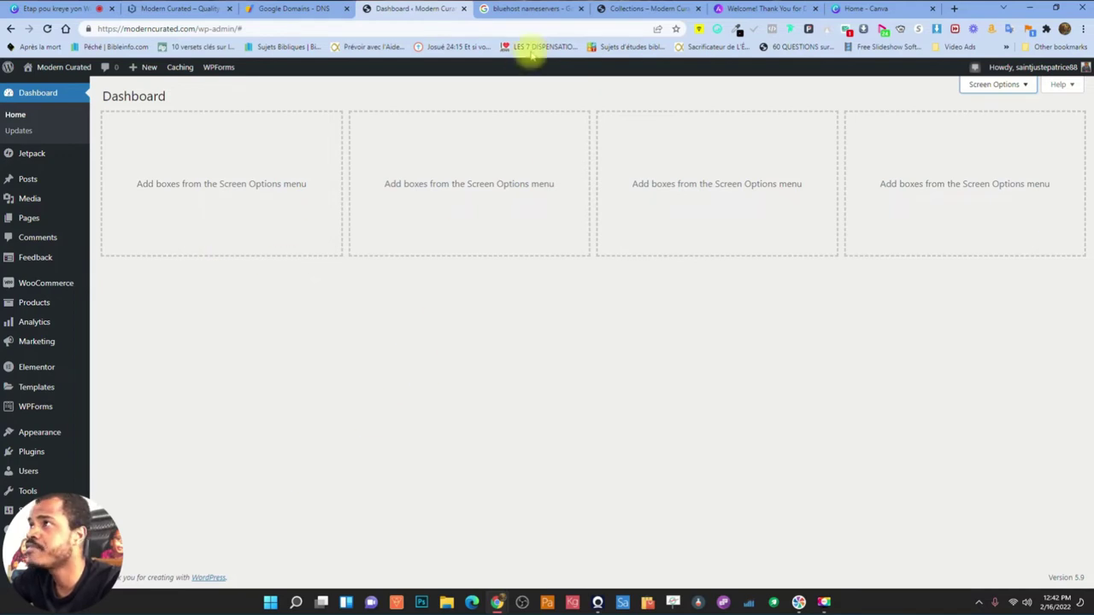
Glance at the live Collections page, return to the dashboard and open the theme Customizer for the site
click(647, 10)
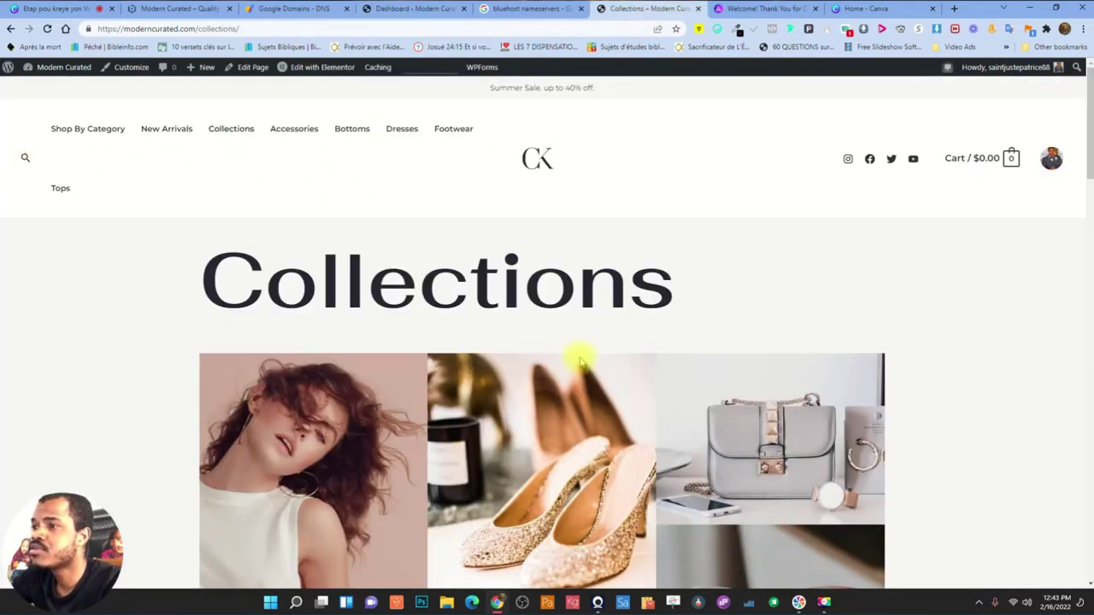
scroll(579, 354, down, 1)
scroll(590, 312, up, 1)
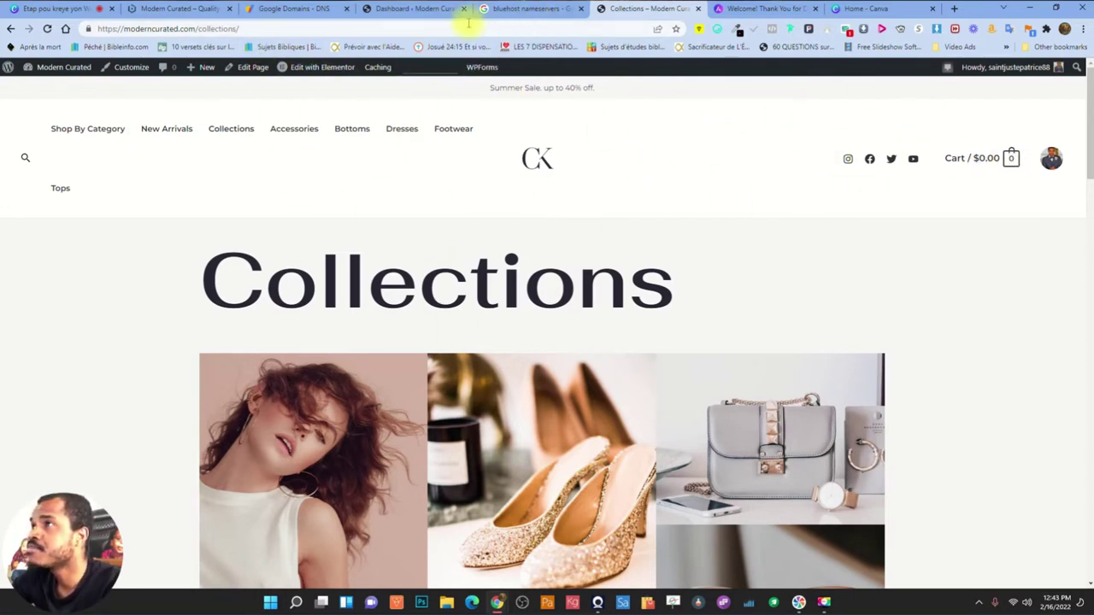
click(408, 9)
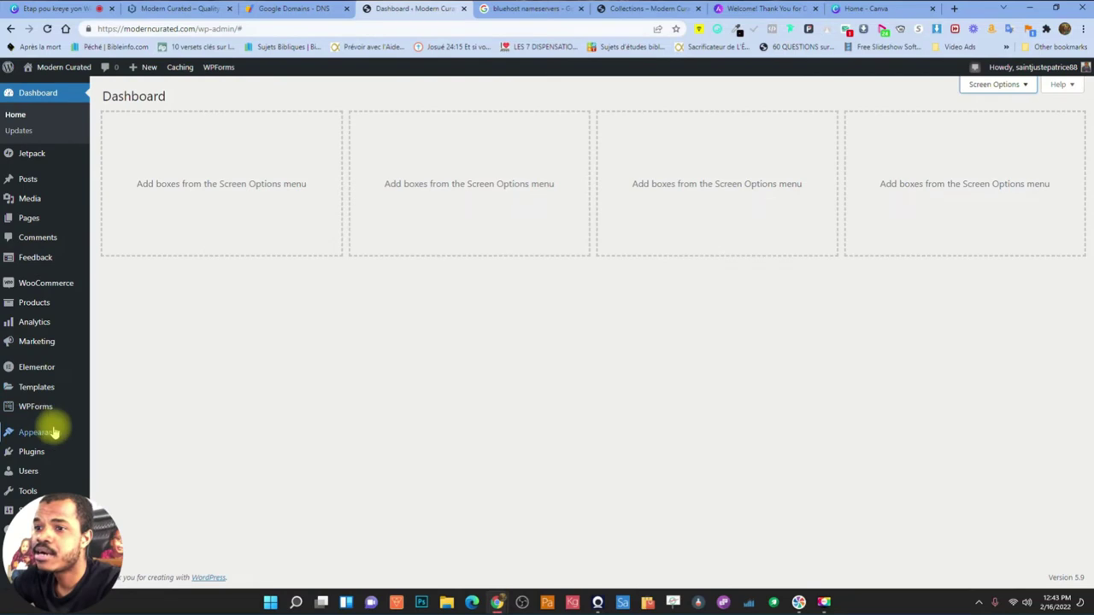
mouse_move(49, 431)
click(118, 391)
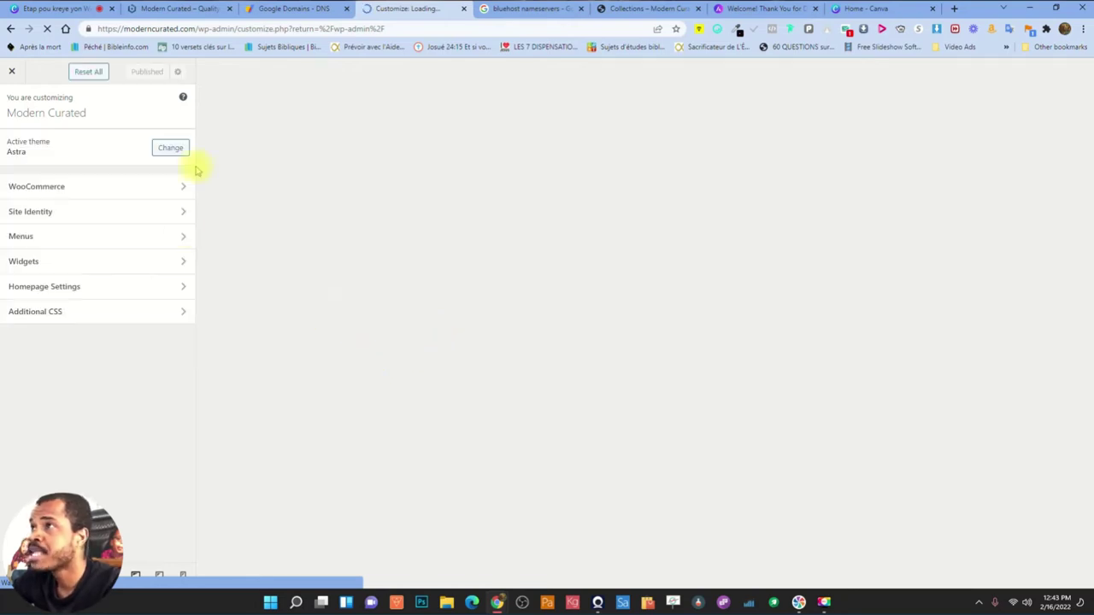
Review the live Collections page from its header down to the footer while the Customizer loads
click(641, 8)
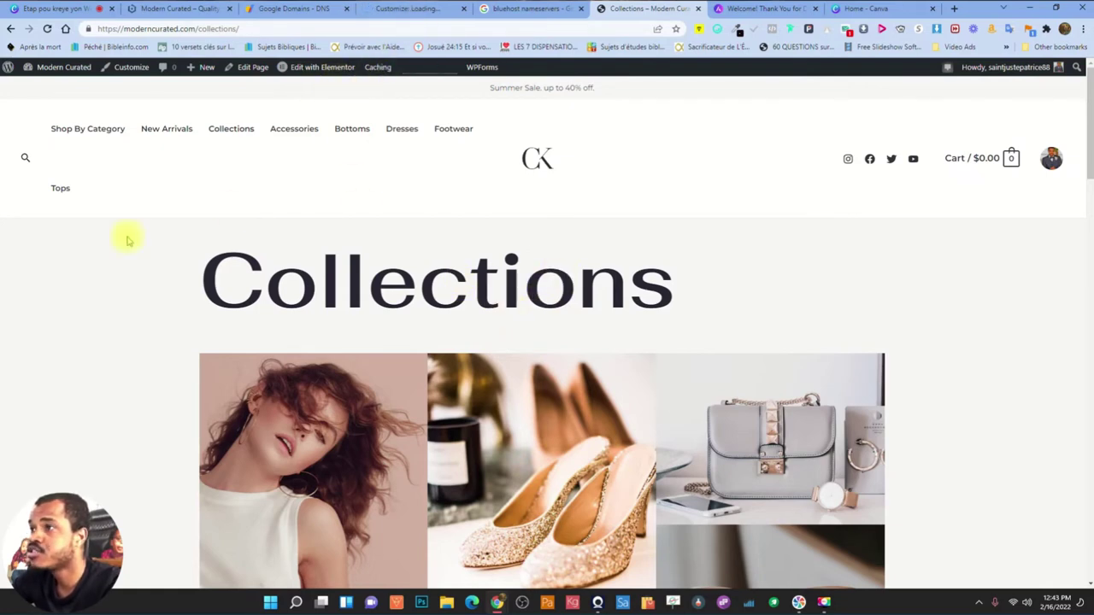
scroll(542, 469, down, 10)
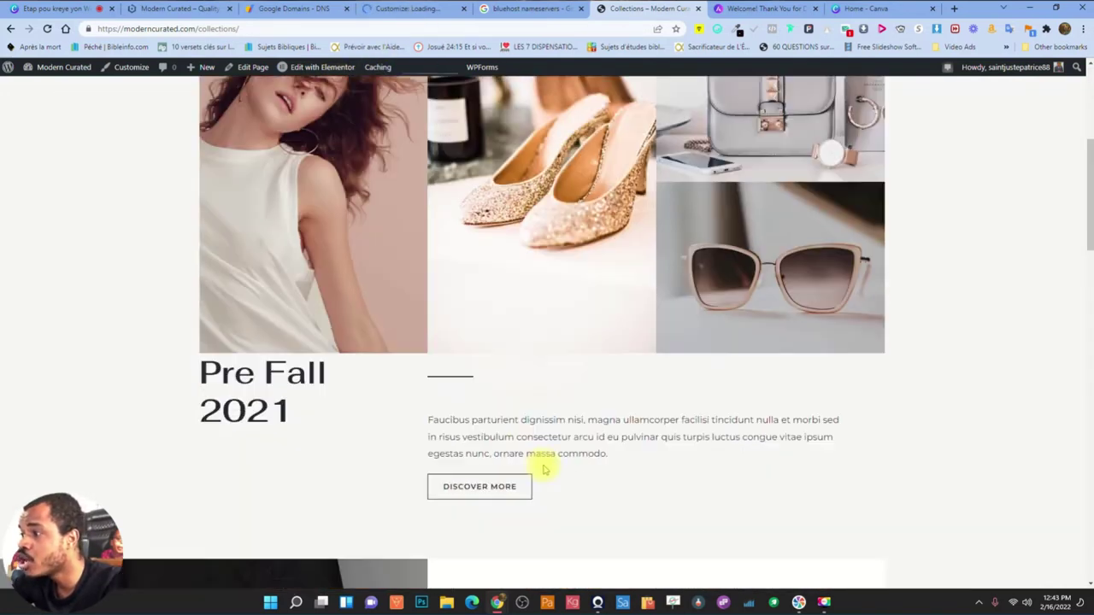
scroll(427, 540, down, 3)
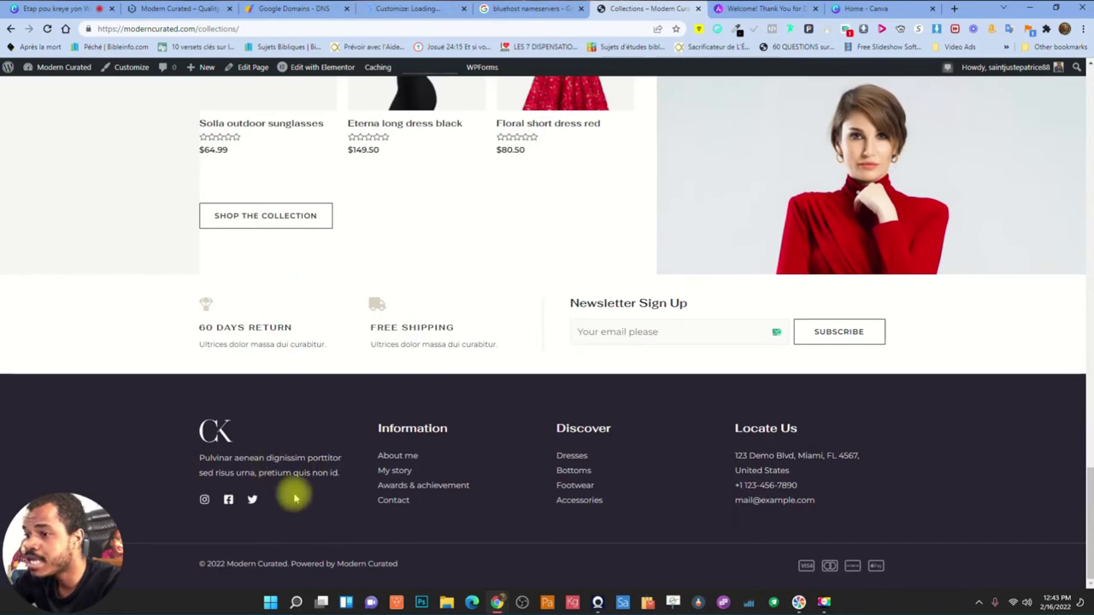
scroll(410, 416, up, 12)
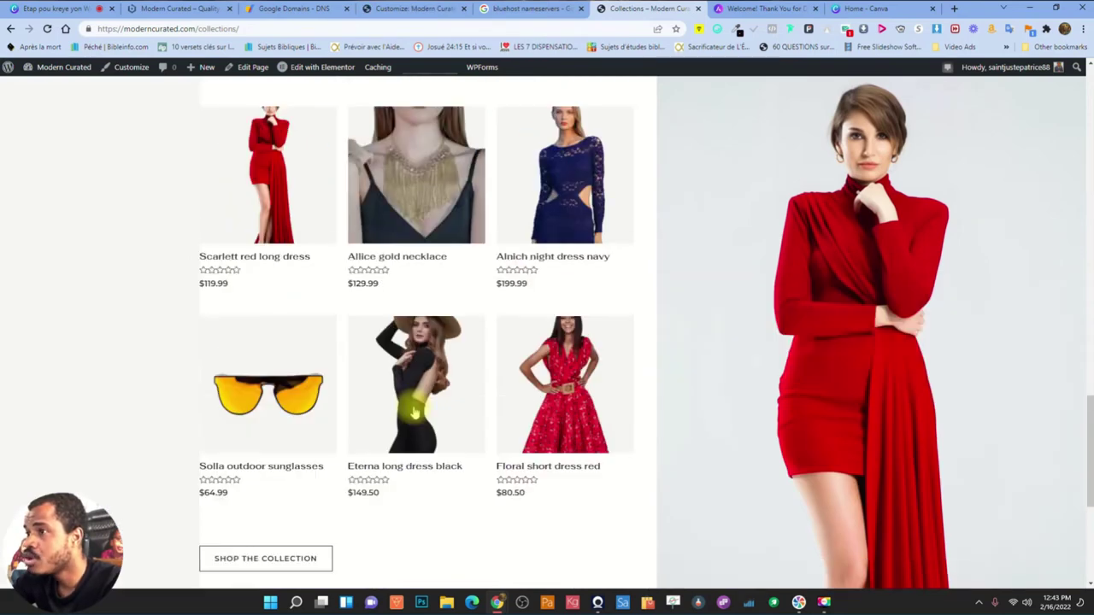
scroll(350, 244, up, 5)
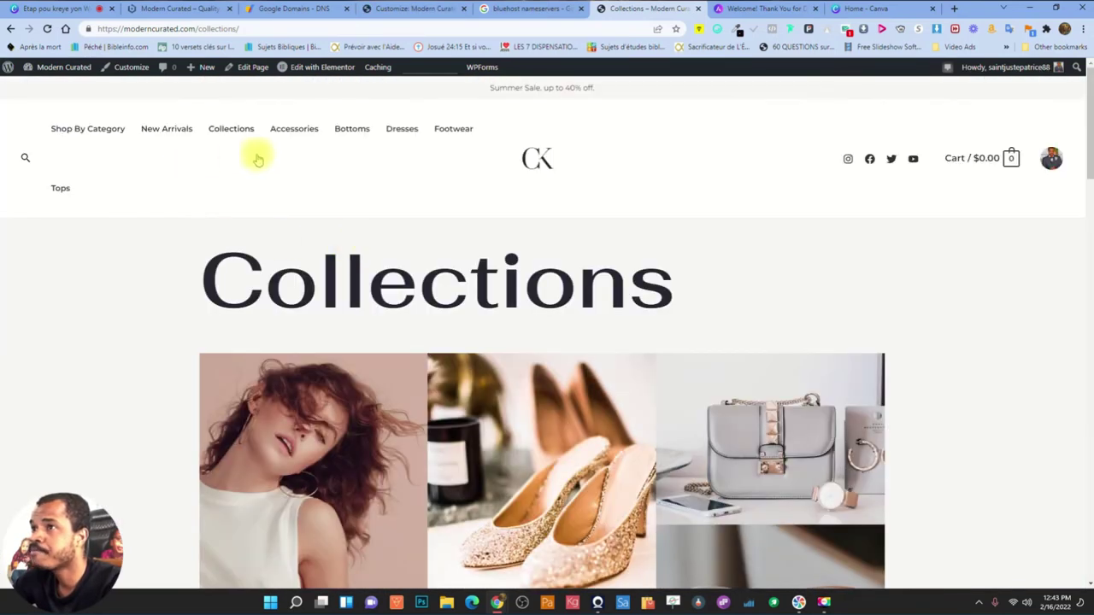
Look through the Customizer's Global settings, the Above Header row and its HTML 1 element
click(376, 8)
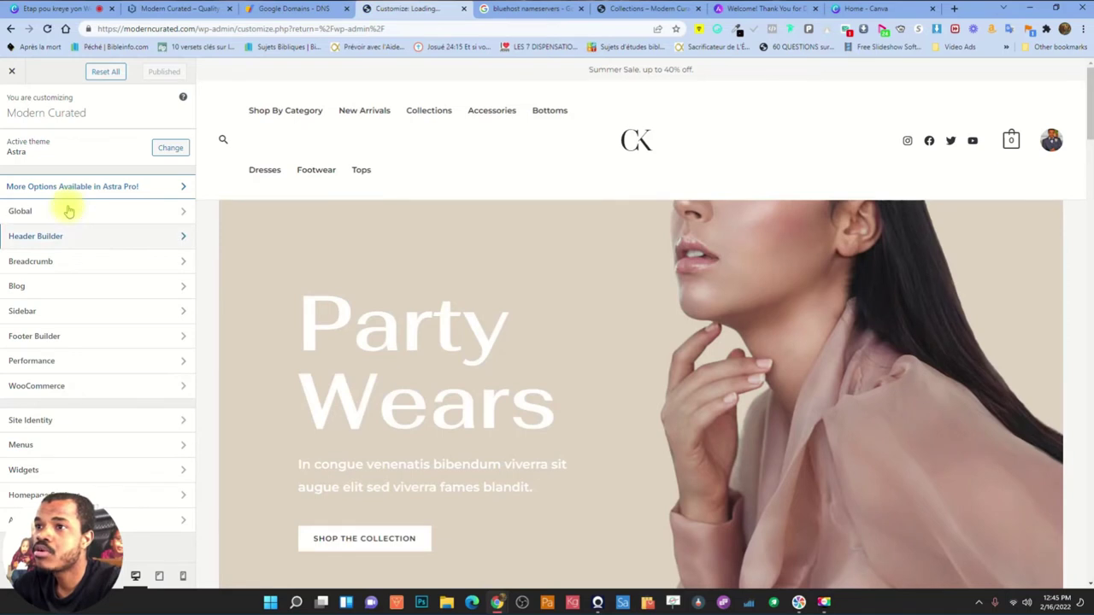
click(69, 210)
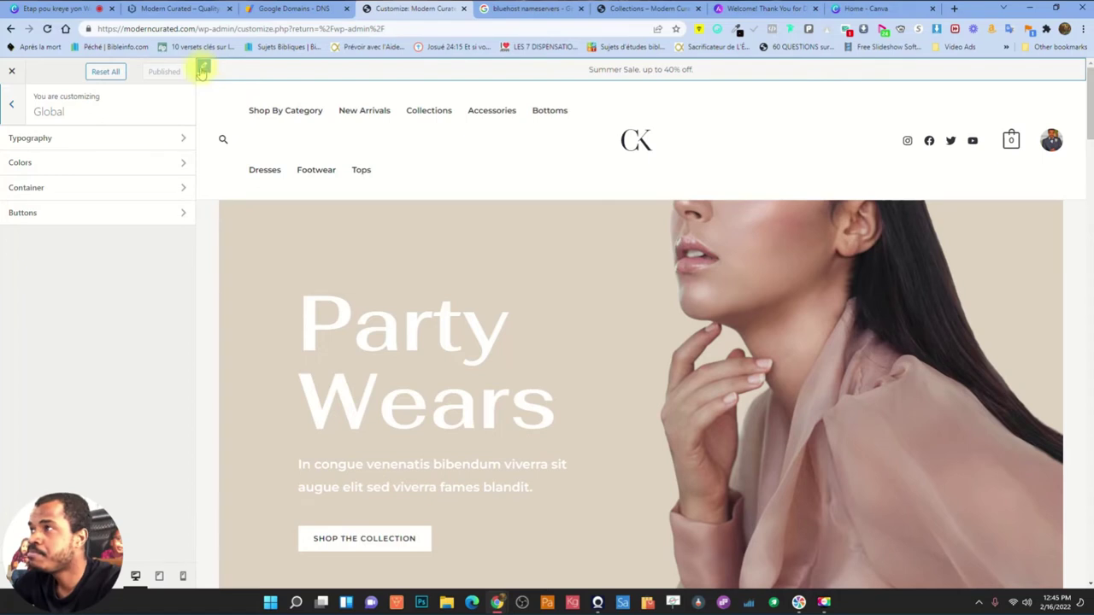
click(202, 67)
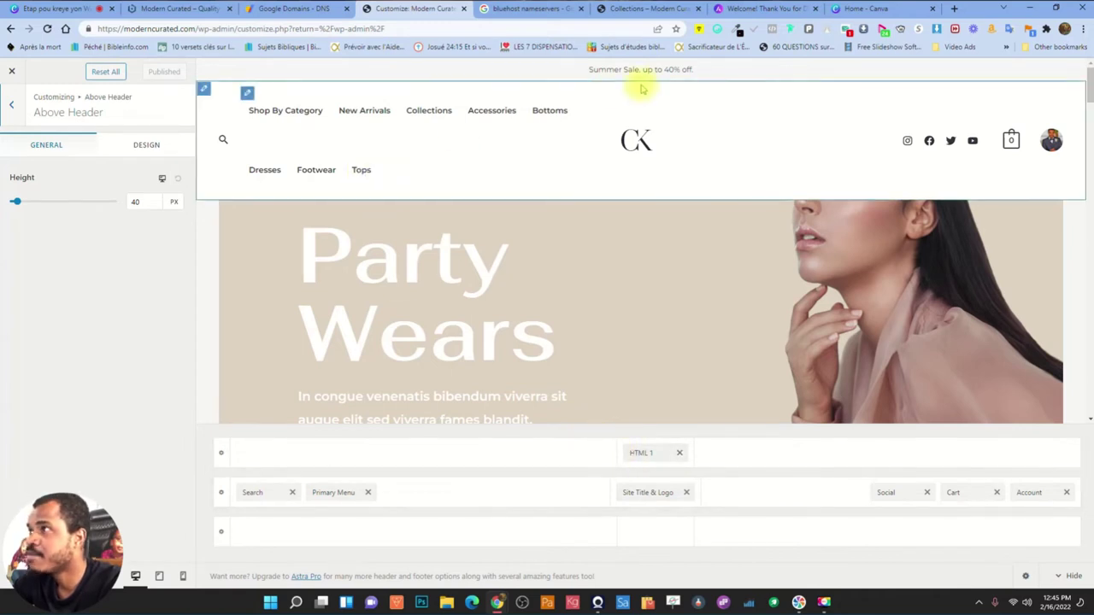
click(595, 70)
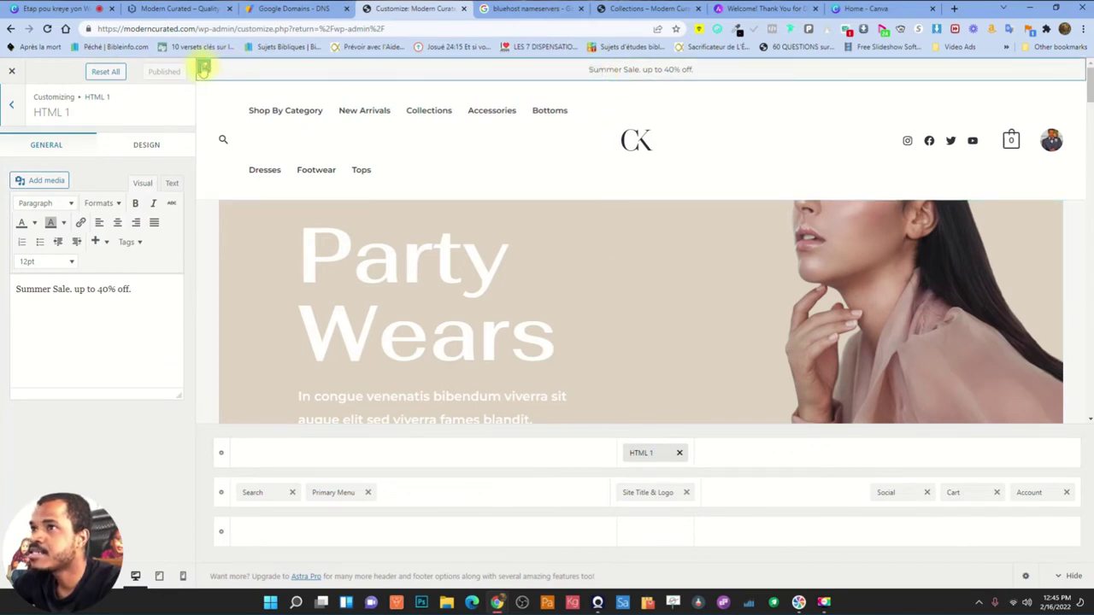
click(203, 69)
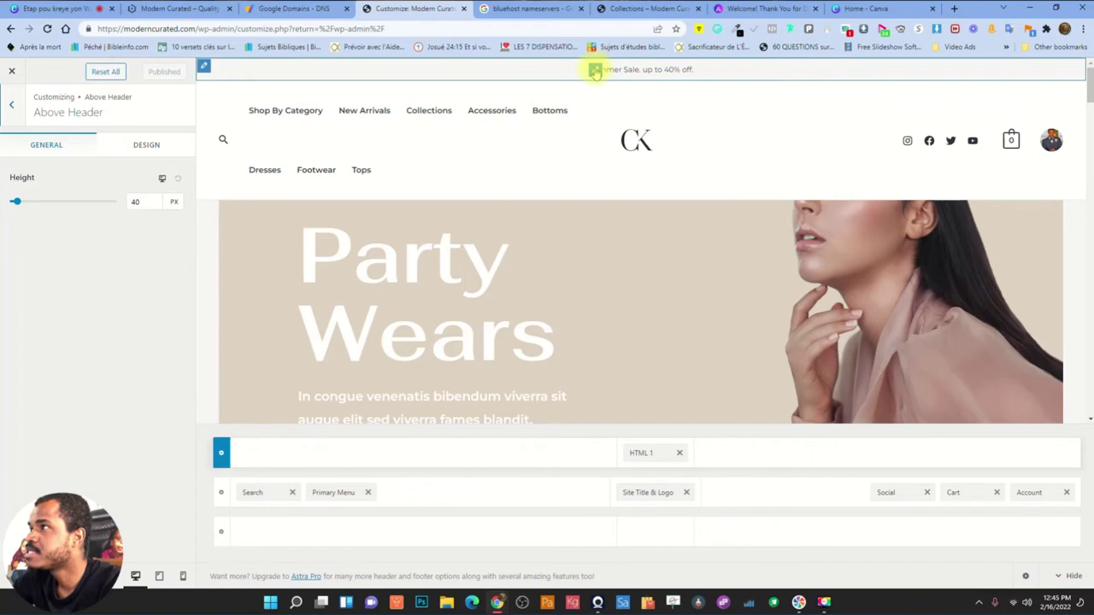
Append "Hot Sale Hurry Up!" to the Summer Sale announcement in the HTML 1 element of the header's top row
click(594, 70)
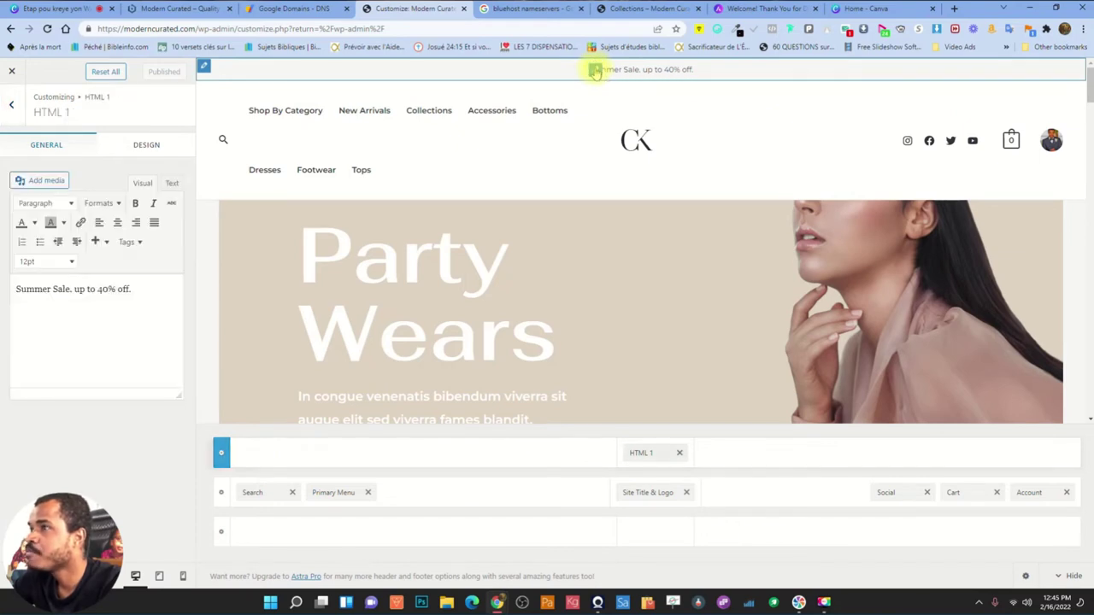
click(139, 289)
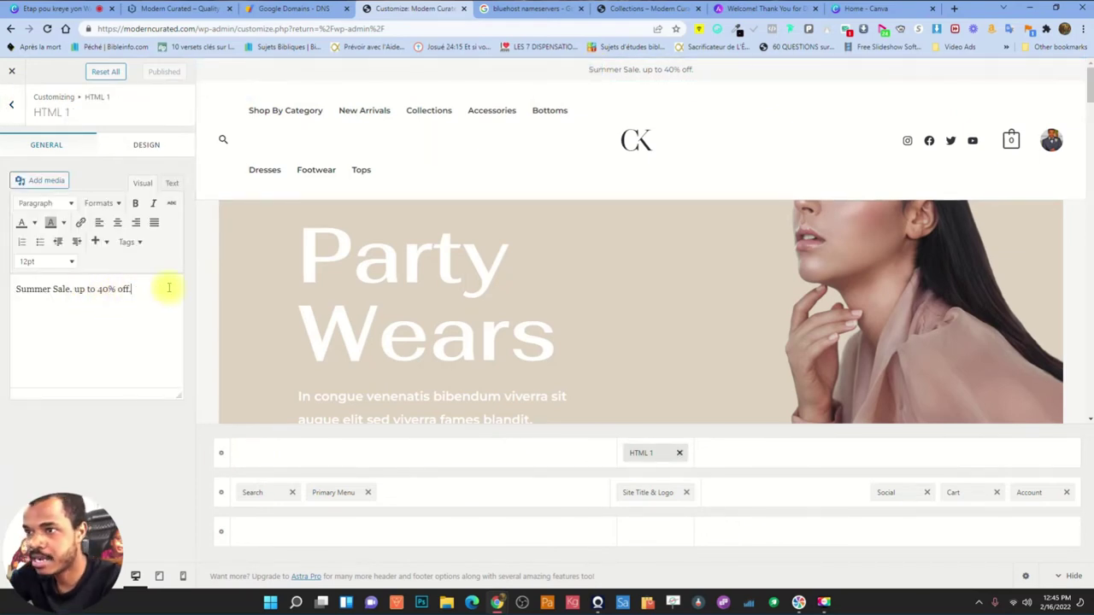
text(Ho)
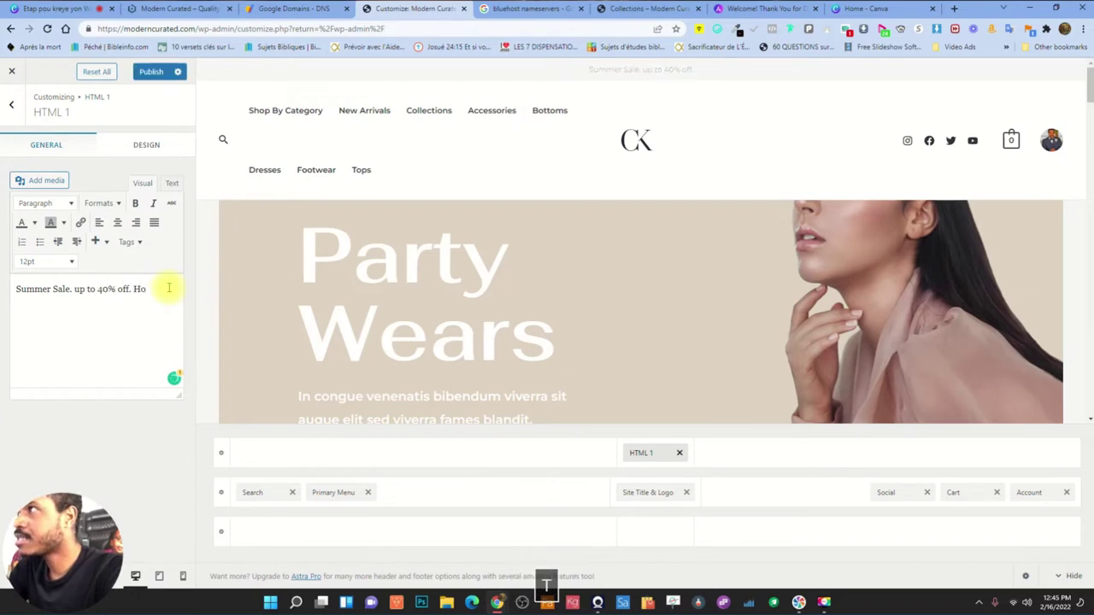
key(shift+s)
key(l)
key(space)
key(shift+h)
key(u)
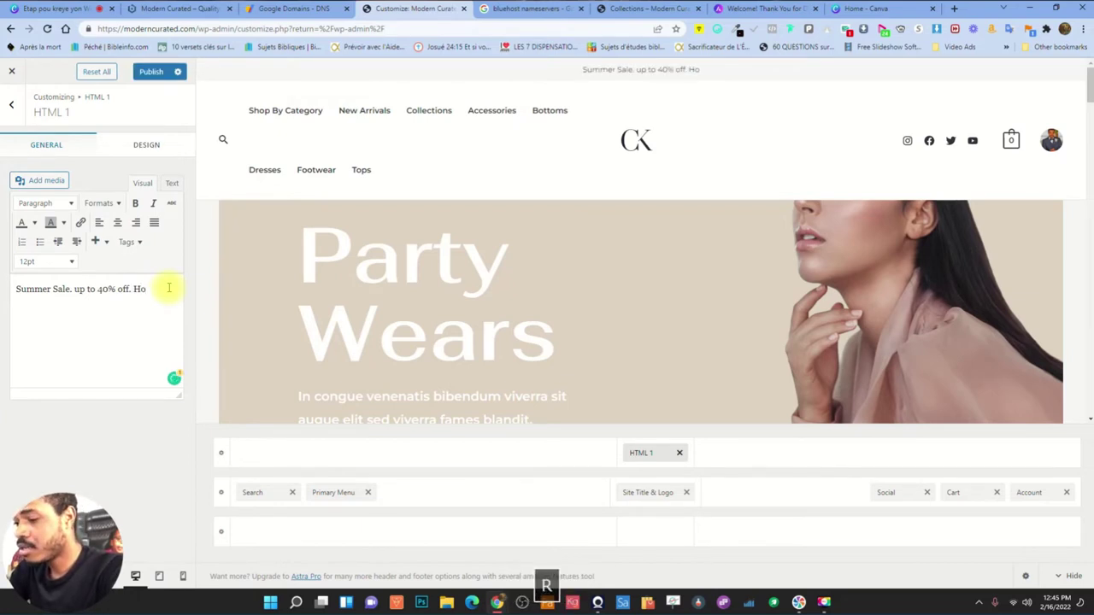
key(space)
key(u)
key(shift+1)
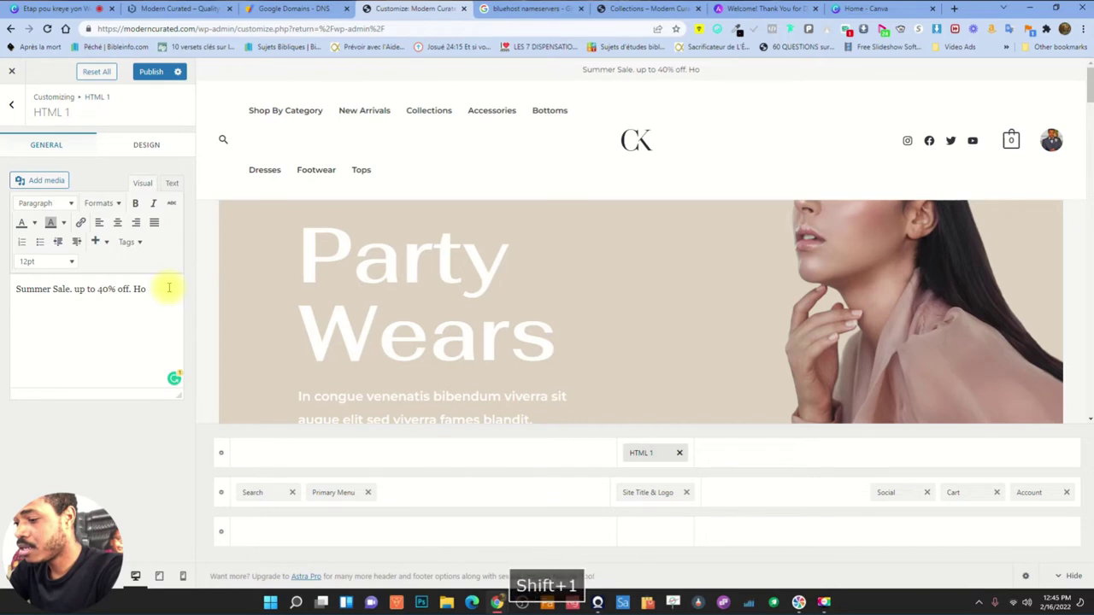
text(t Sale)
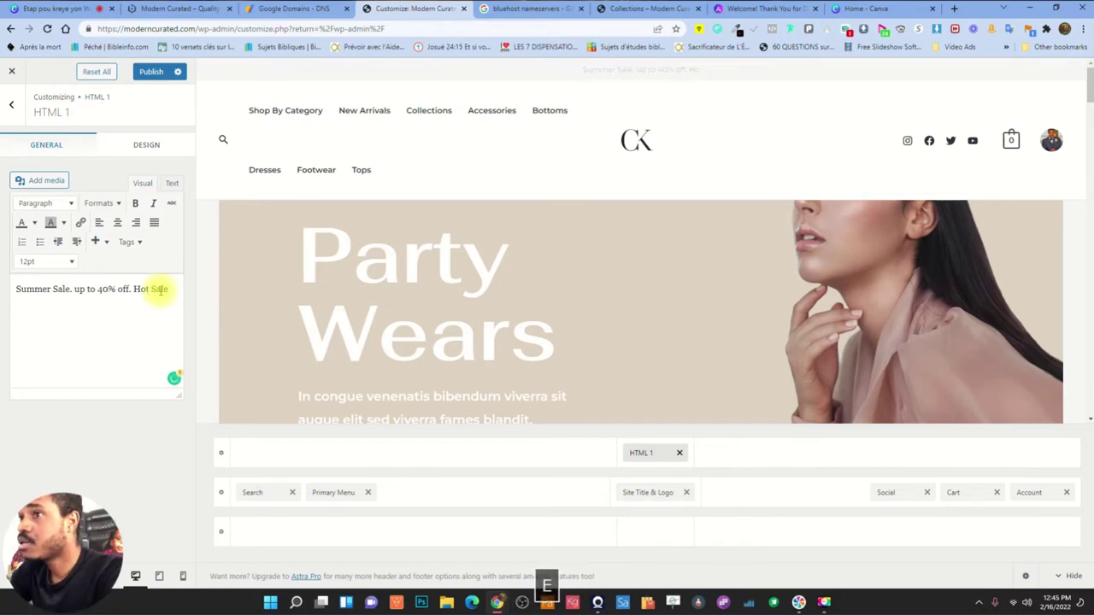
text( Hurry Up)
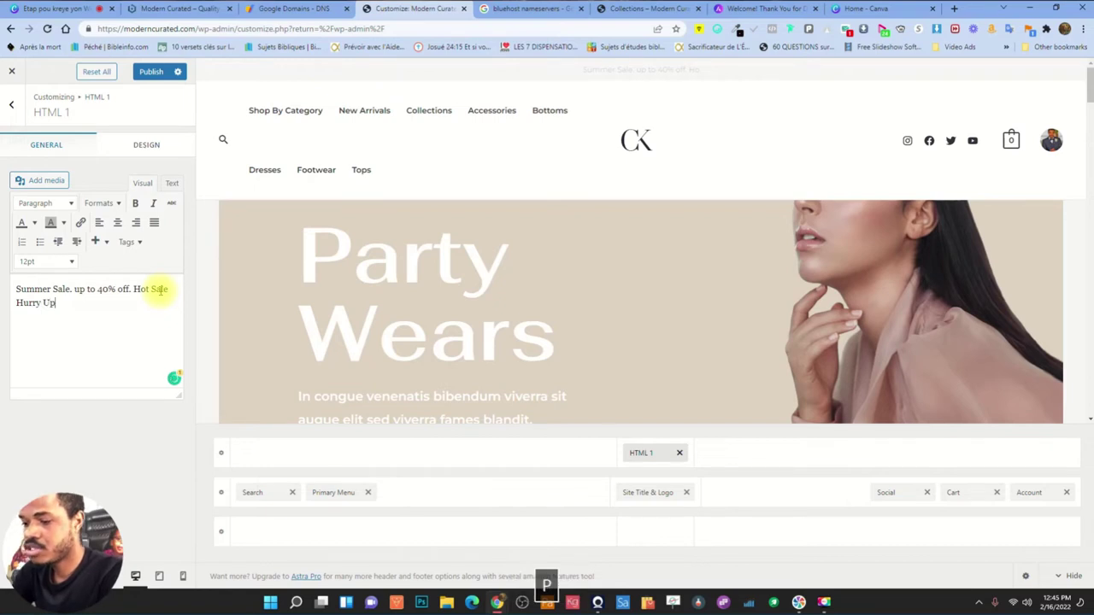
text(!)
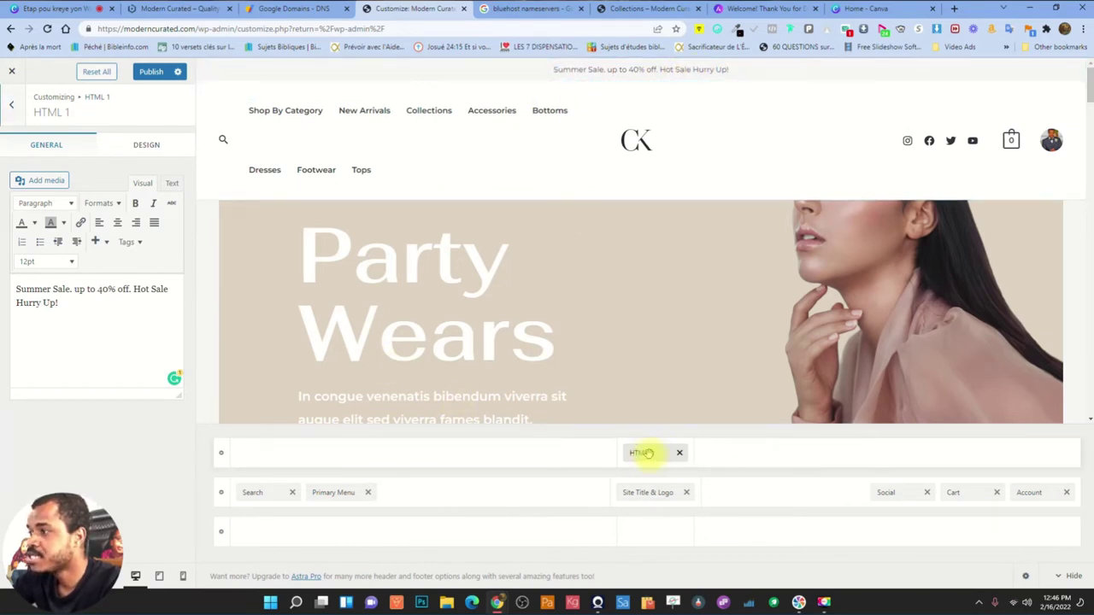
Try the HTML 1 element beside the logo in the main header row, and move it back to the centre of the top row
drag(646, 454, 763, 495)
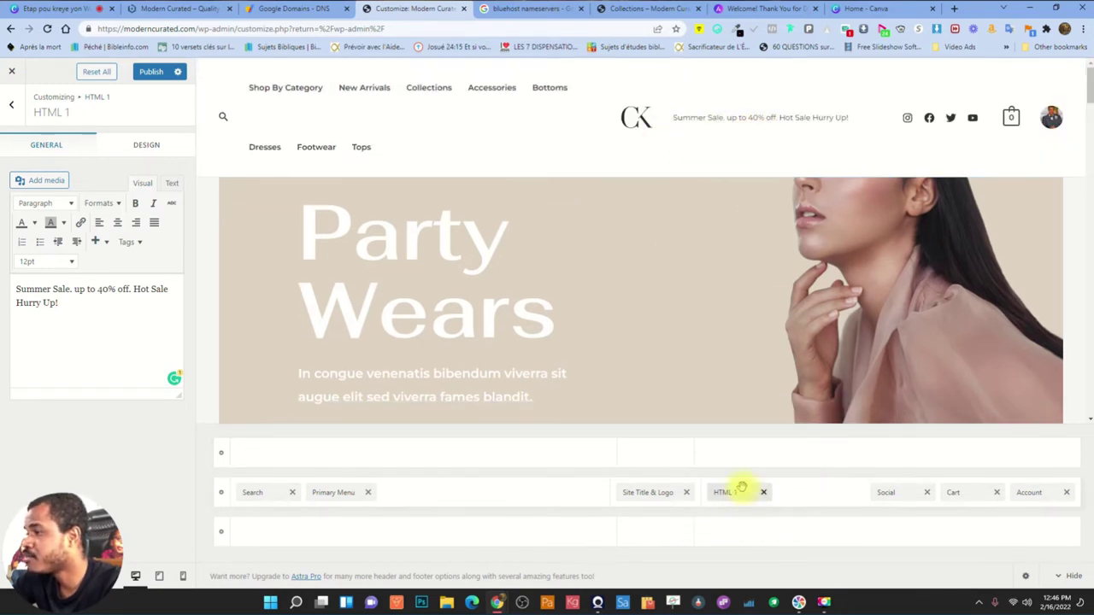
drag(740, 494, 650, 450)
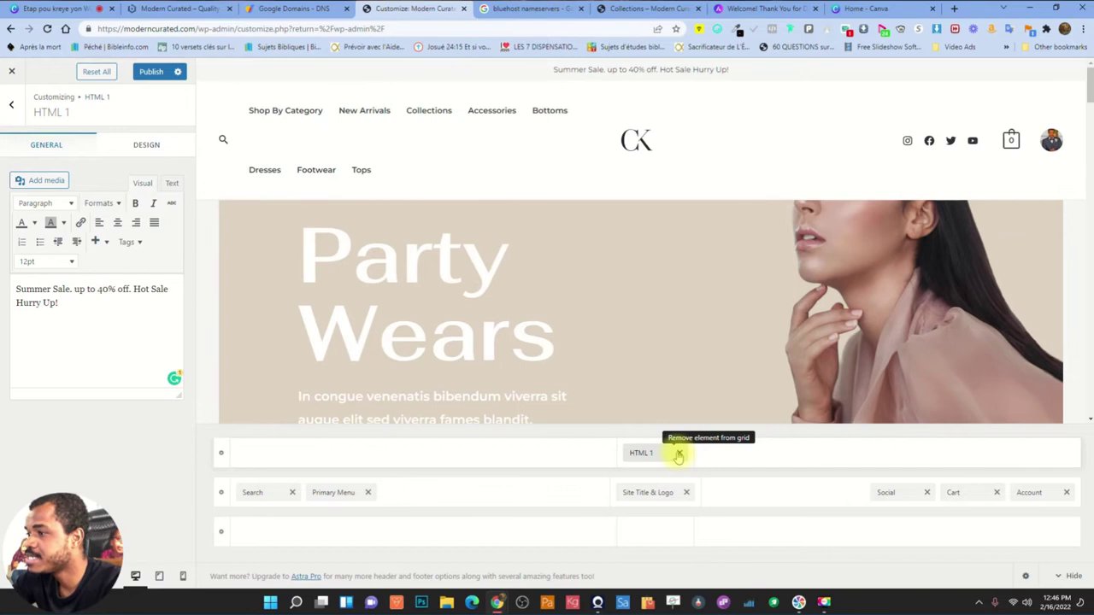
Remove the HTML 1 element from the header's top row and add it again in the same central slot
click(680, 453)
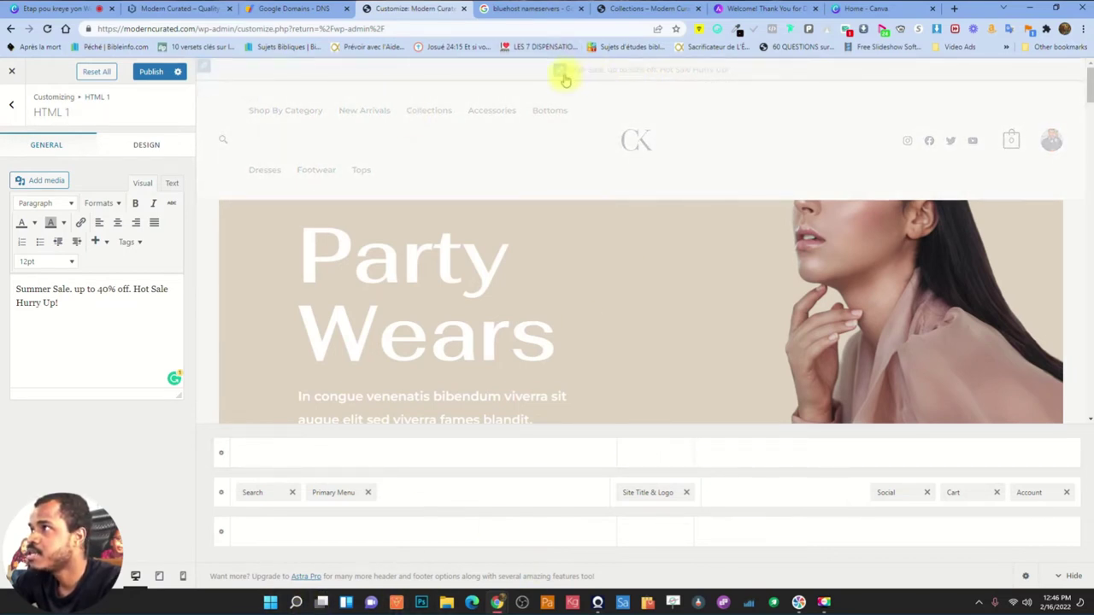
click(656, 451)
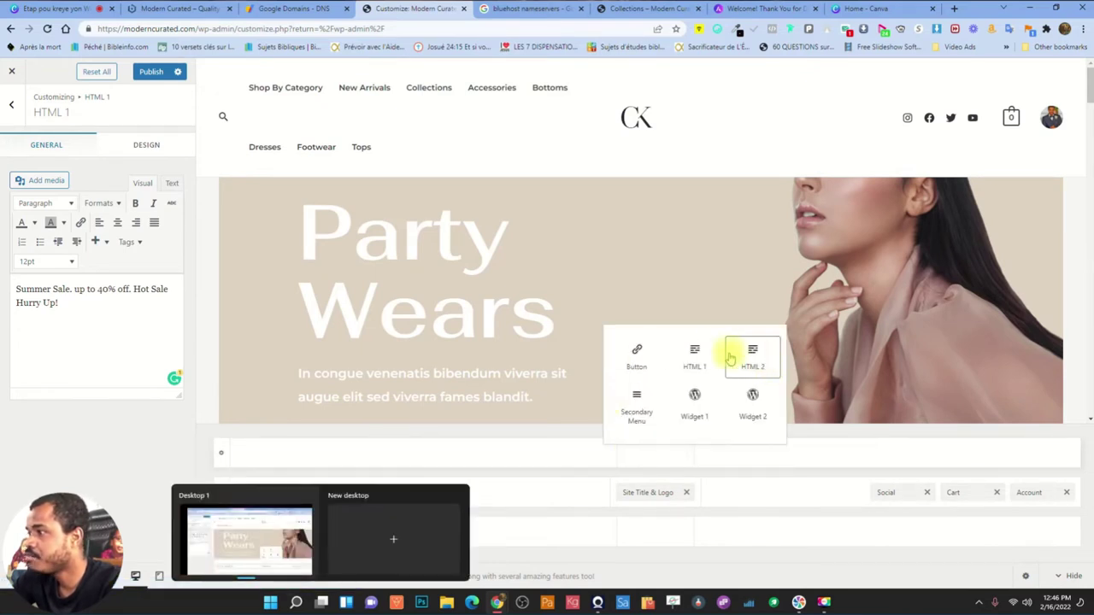
click(694, 353)
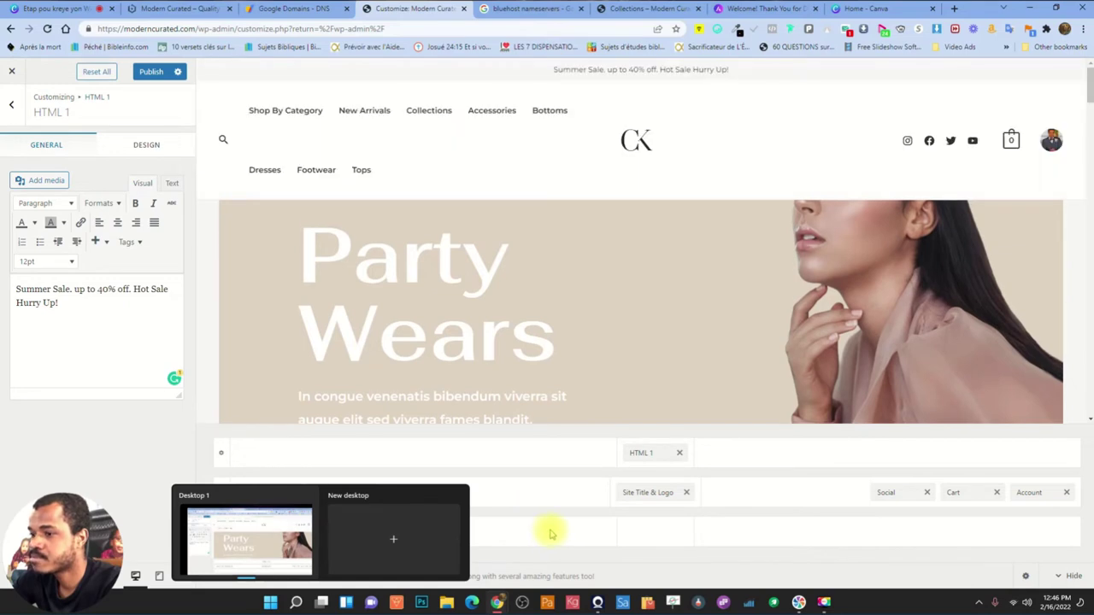
click(271, 525)
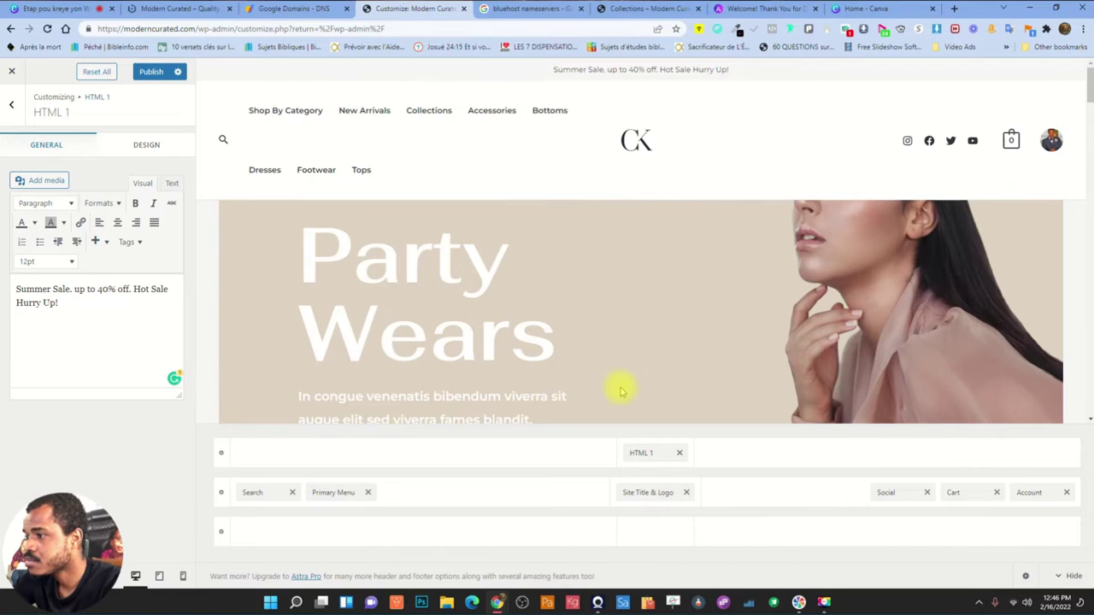
Open the header's primary menu configuration and assign the Footer menu to the Primary Menu location
click(334, 493)
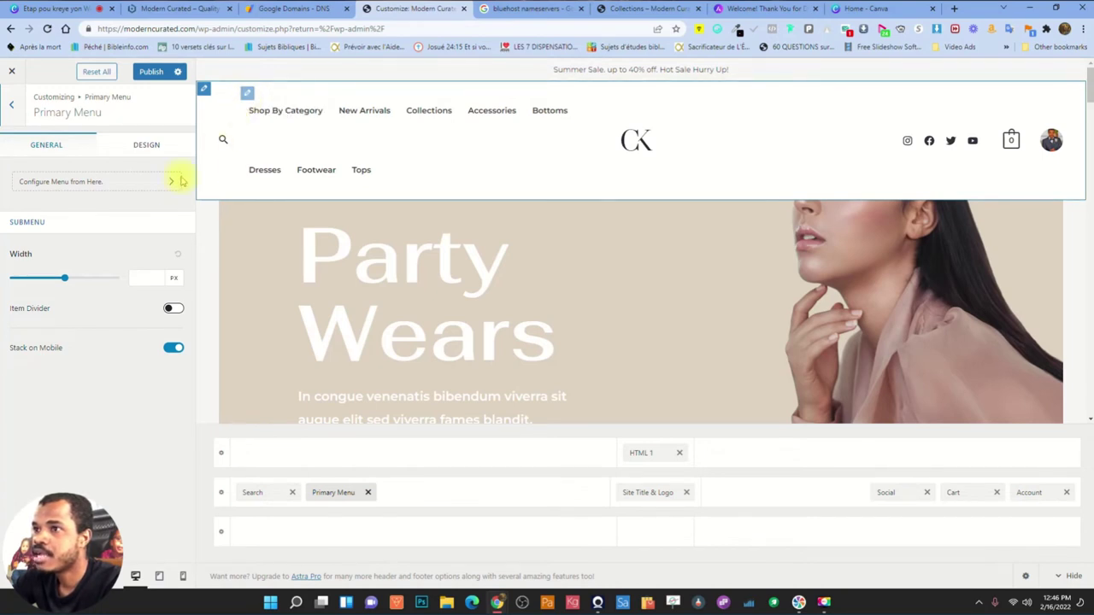
click(203, 89)
click(246, 92)
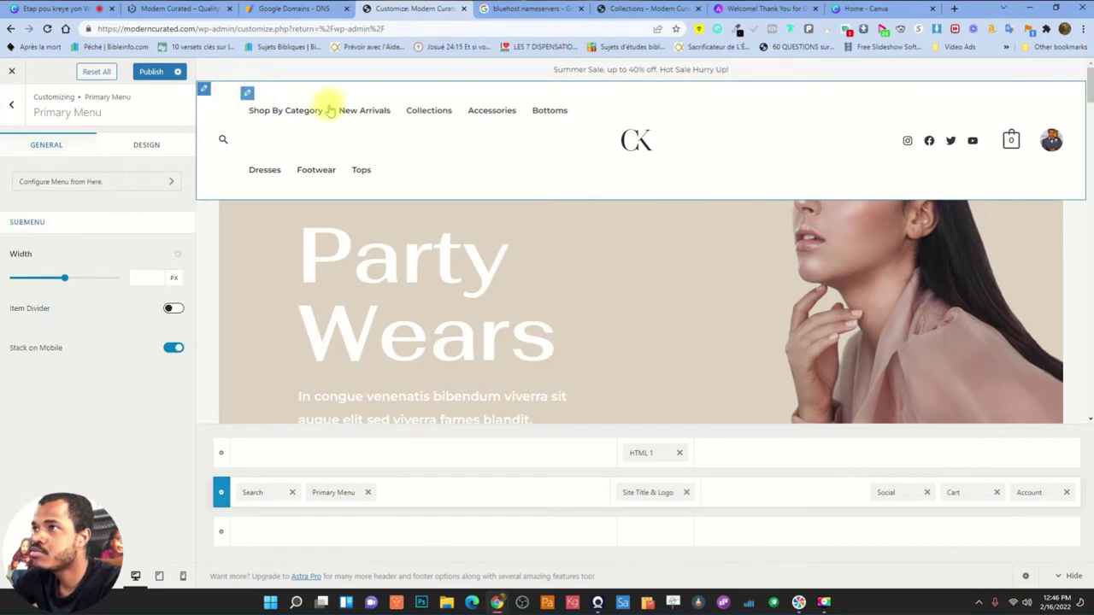
click(88, 188)
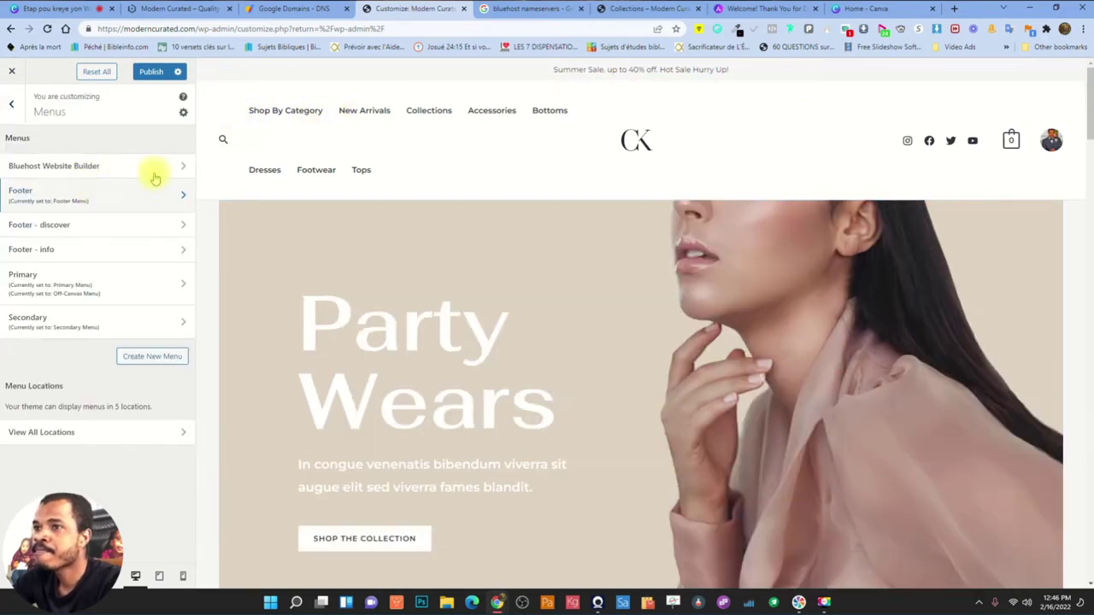
click(84, 257)
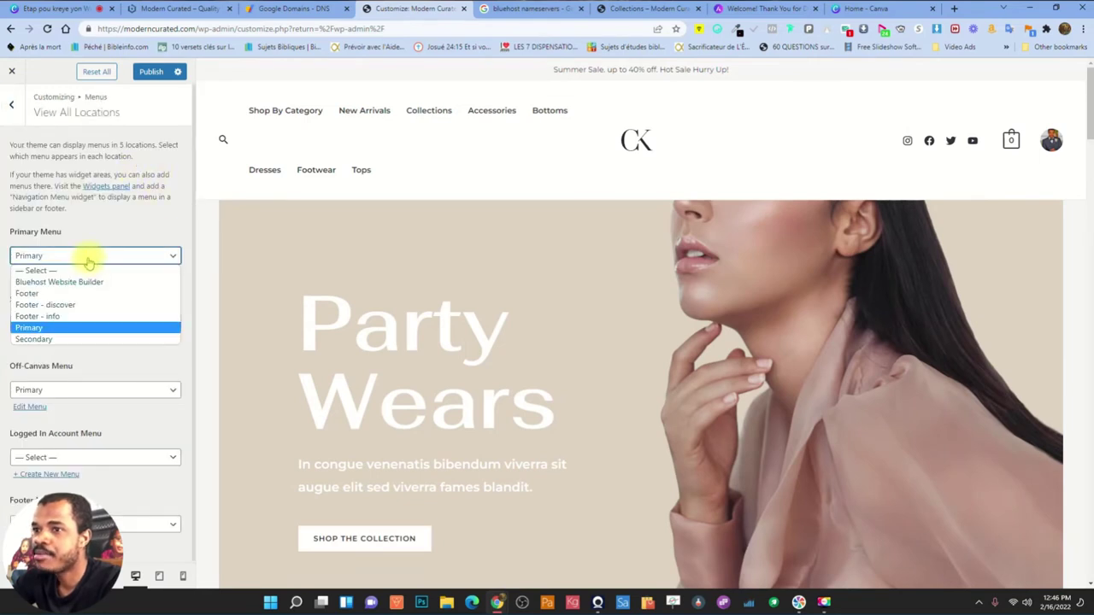
click(52, 294)
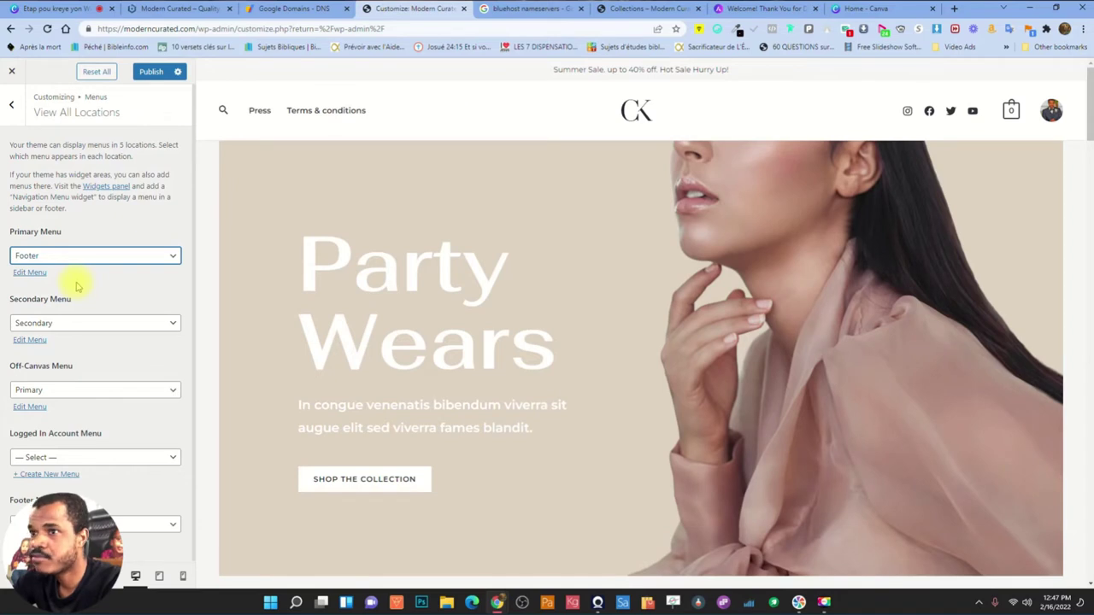
Assign the Primary menu back to the Primary Menu location and open that menu for editing
click(103, 255)
click(52, 328)
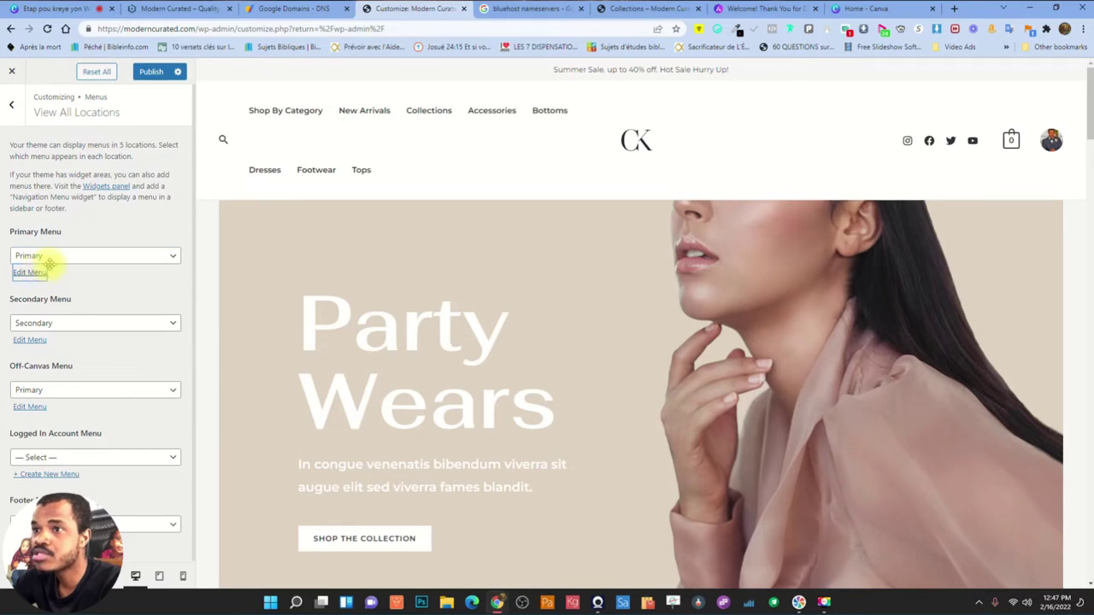
click(34, 273)
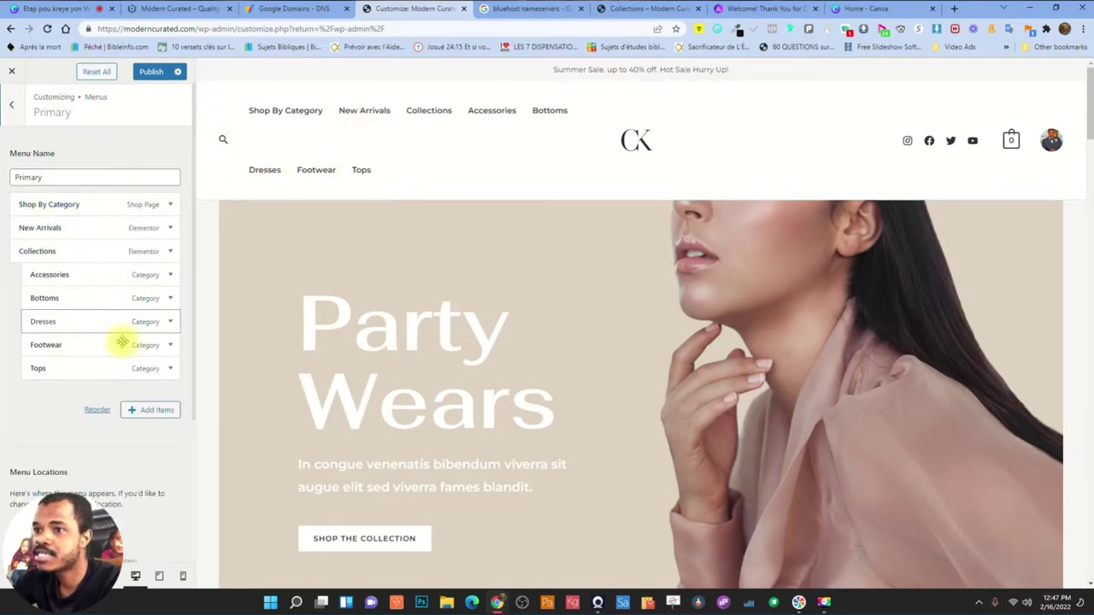
Remove the Tops, Footwear and Dresses category items from under Collections in the Primary menu
click(171, 370)
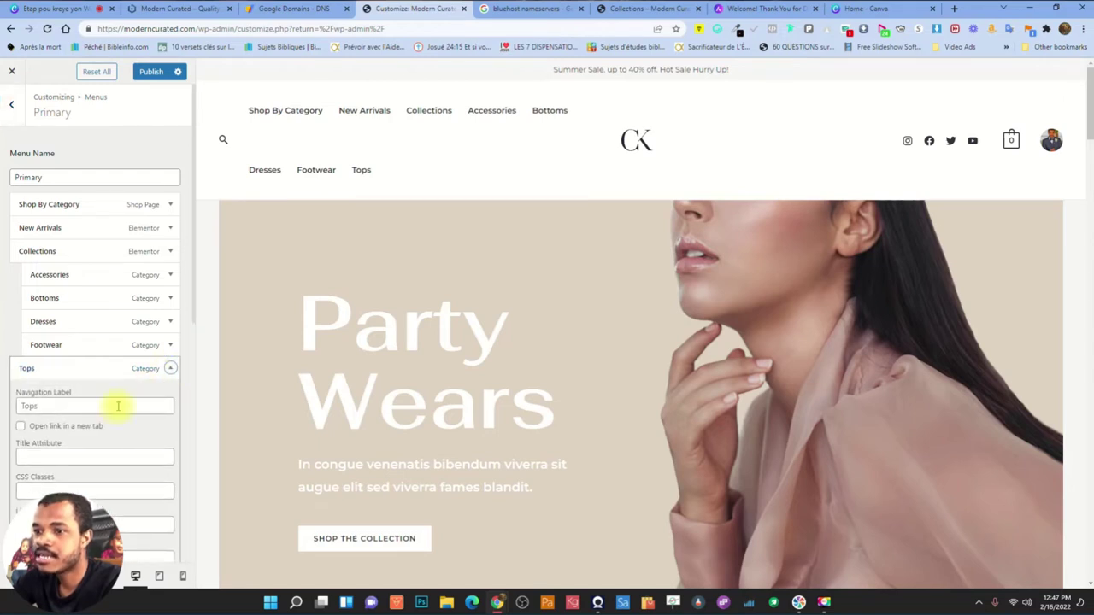
scroll(108, 462, down, 4)
click(27, 302)
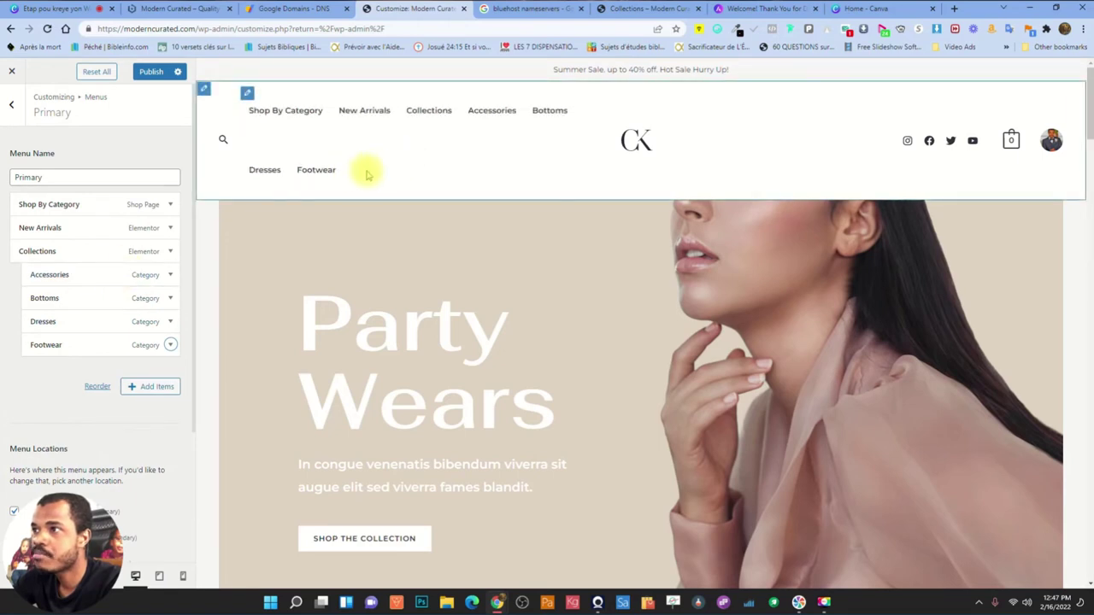
click(171, 346)
scroll(51, 478, down, 3)
click(26, 447)
scroll(103, 323, up, 1)
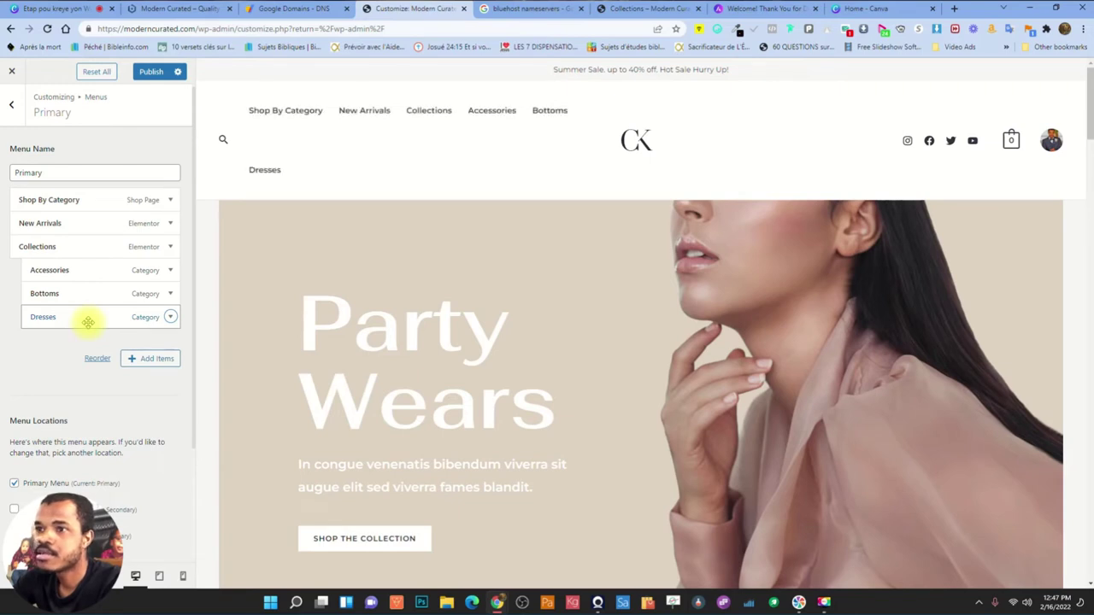
click(170, 317)
scroll(94, 324, down, 2)
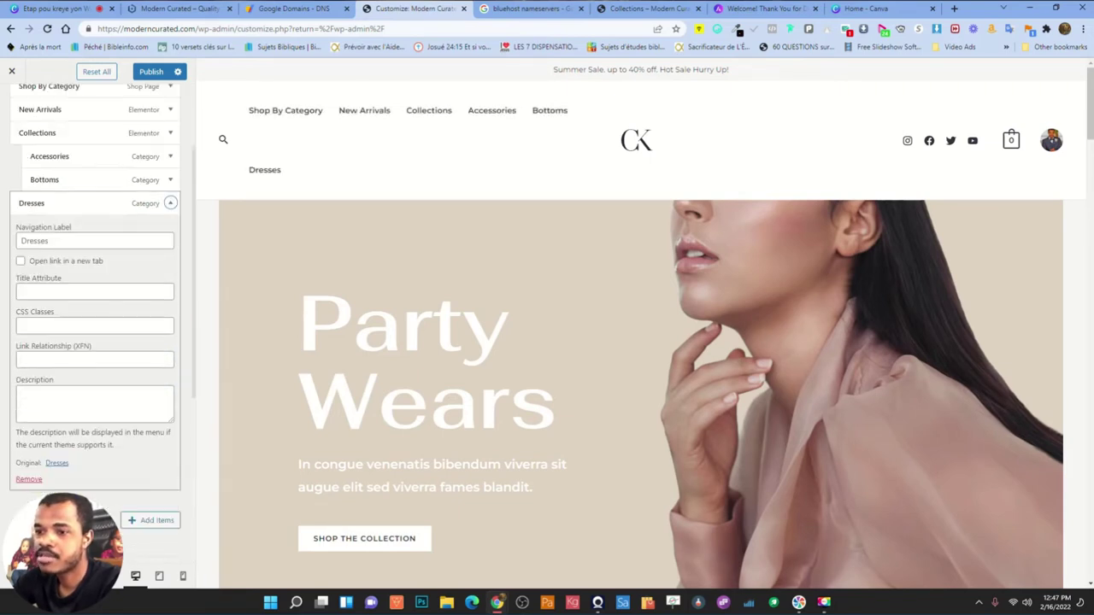
click(28, 480)
scroll(100, 378, up, 1)
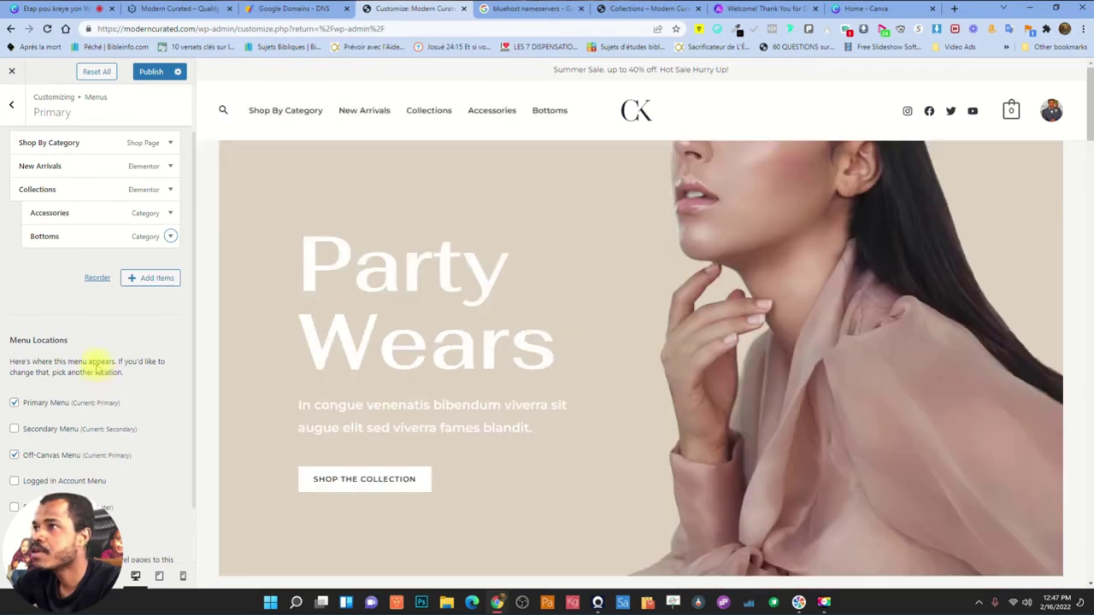
Publish the customizer changes and switch to the store's live Collections page
click(152, 72)
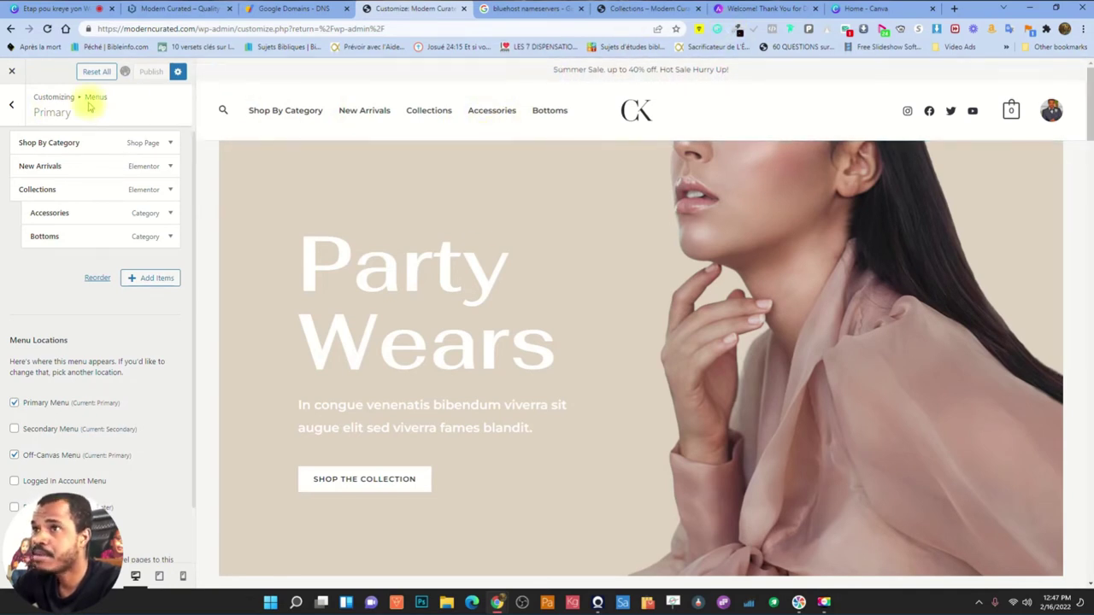
click(646, 9)
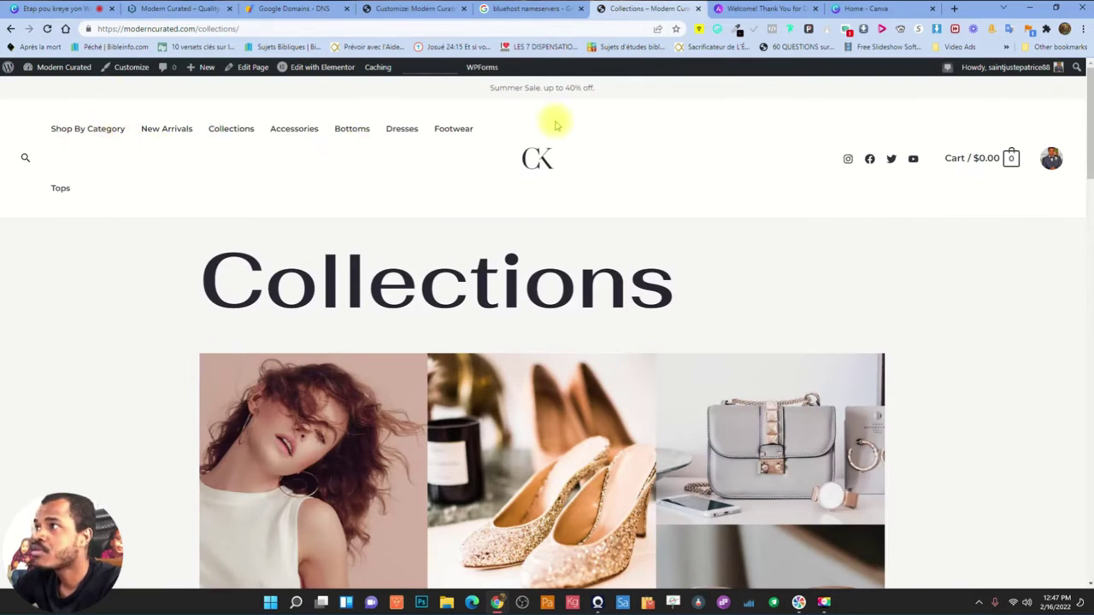
Go to the store's home page and look over its header and hero section
click(538, 158)
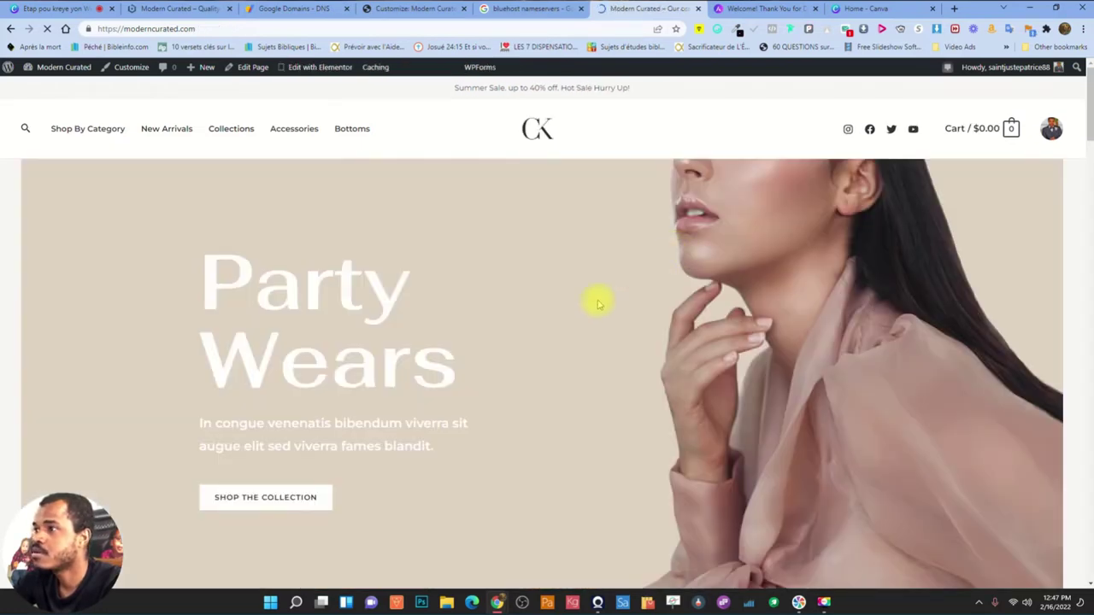
scroll(603, 298, down, 2)
Open the header's social icons settings in the site Customizer and add a Telegram icon
click(410, 8)
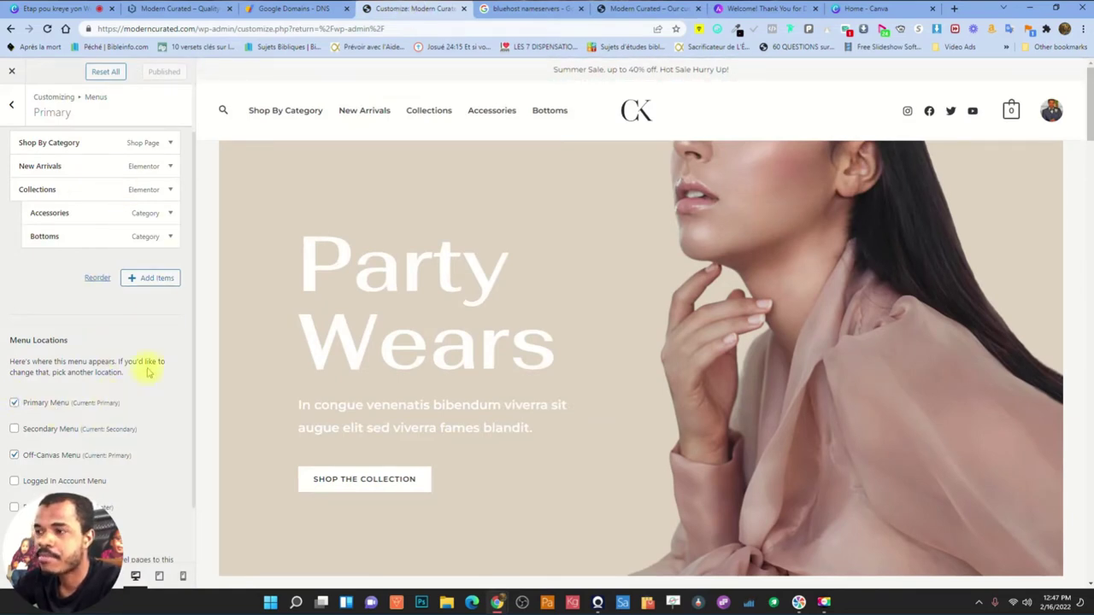
scroll(58, 459, down, 1)
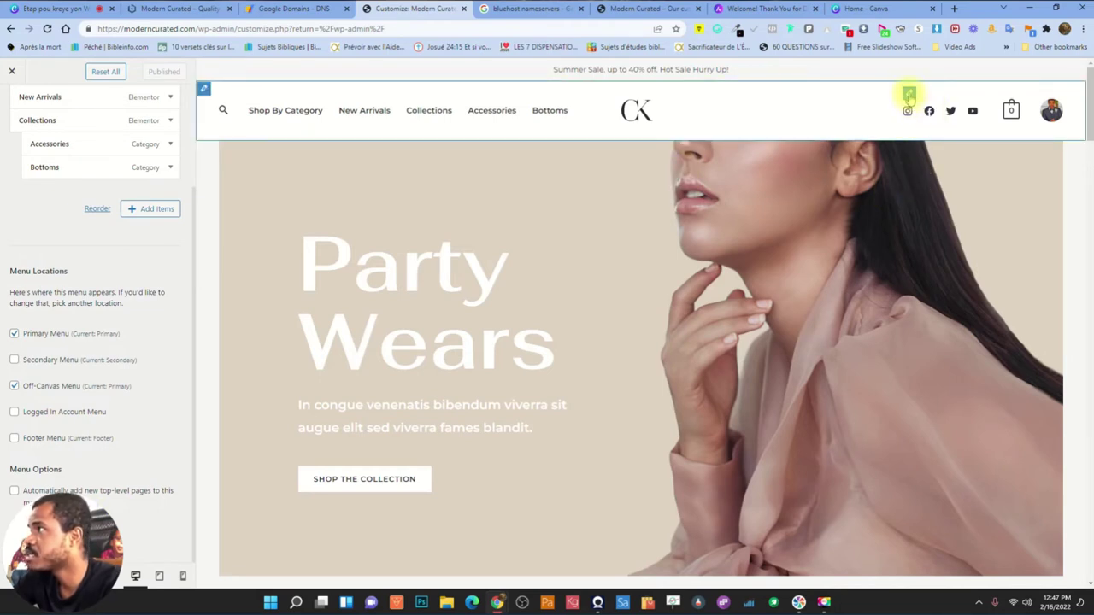
click(908, 94)
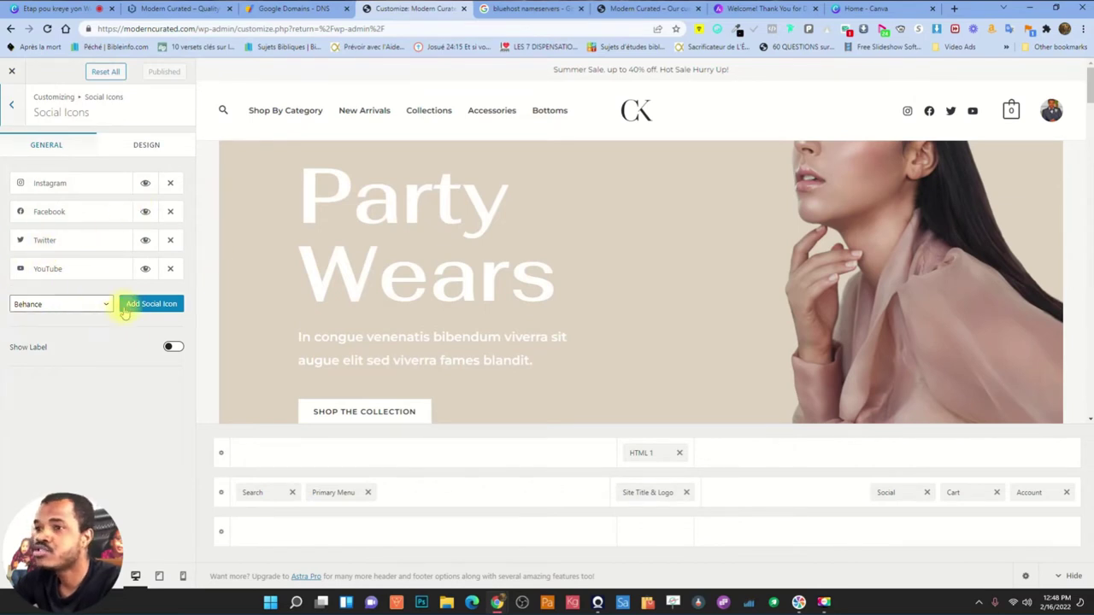
click(54, 303)
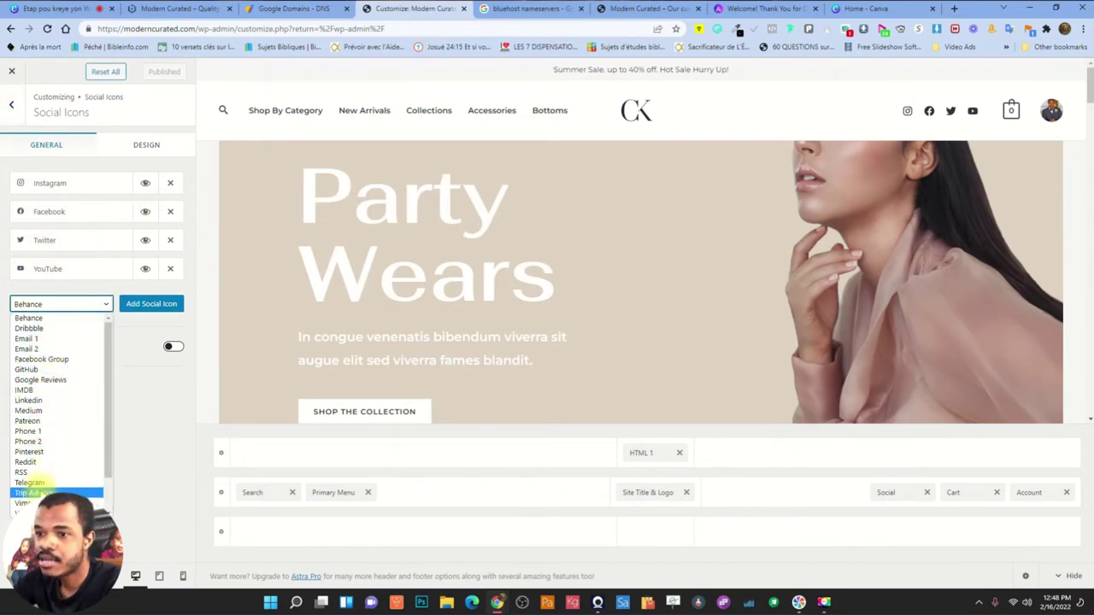
click(29, 482)
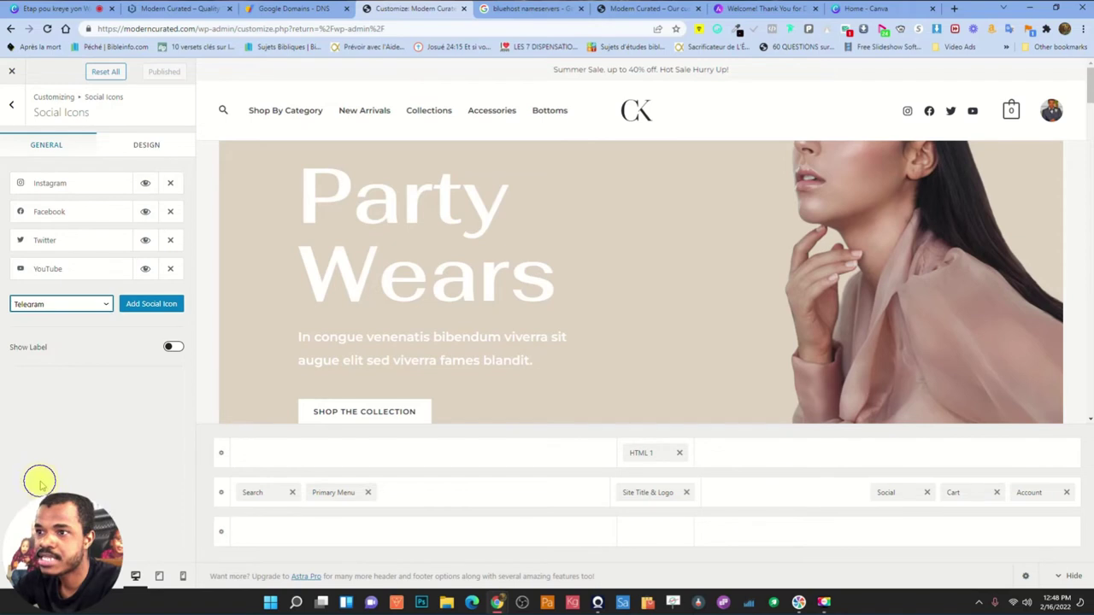
click(151, 305)
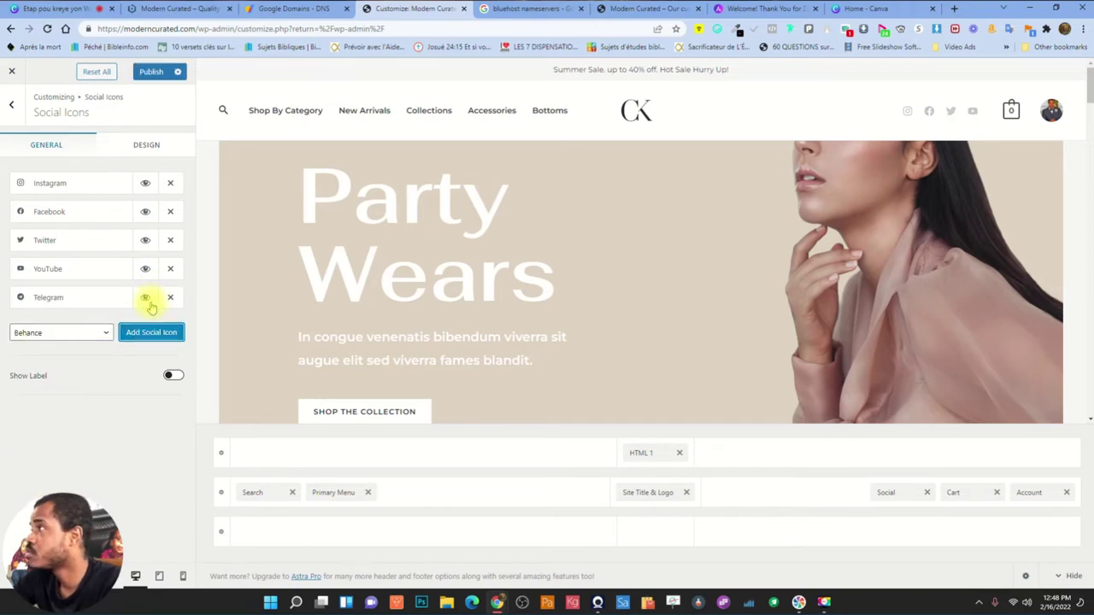
Set the Telegram icon's URL to te.com and collapse its settings
click(96, 297)
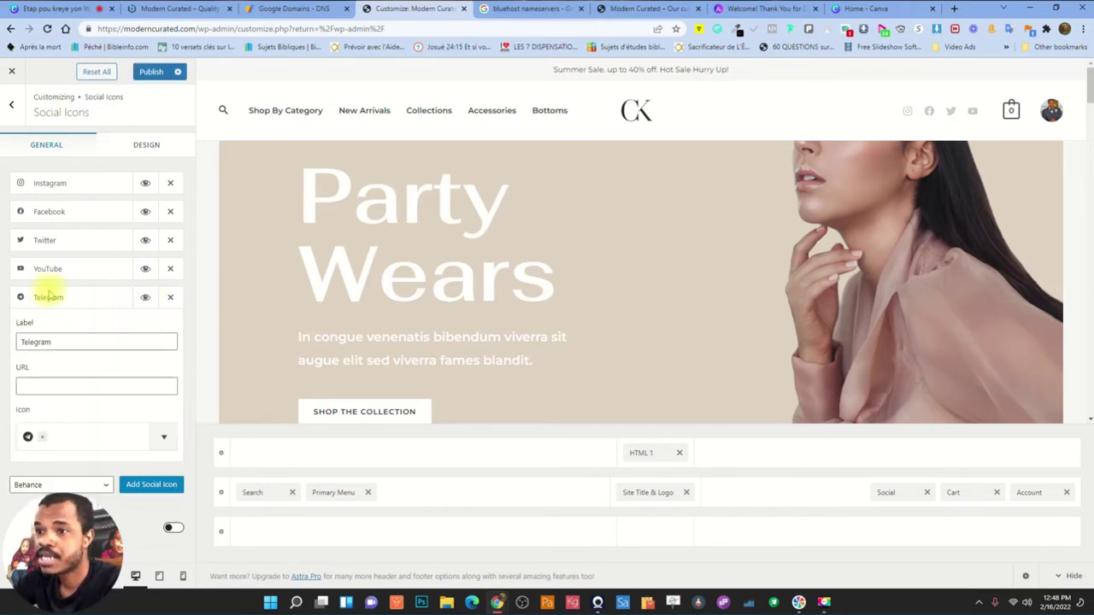
click(57, 389)
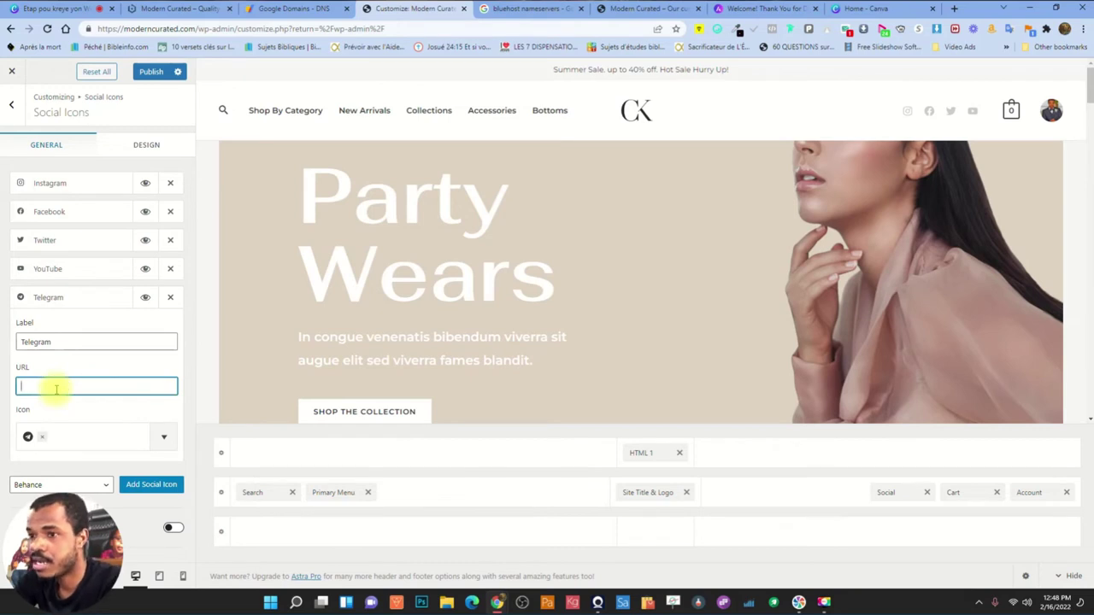
text(te.c)
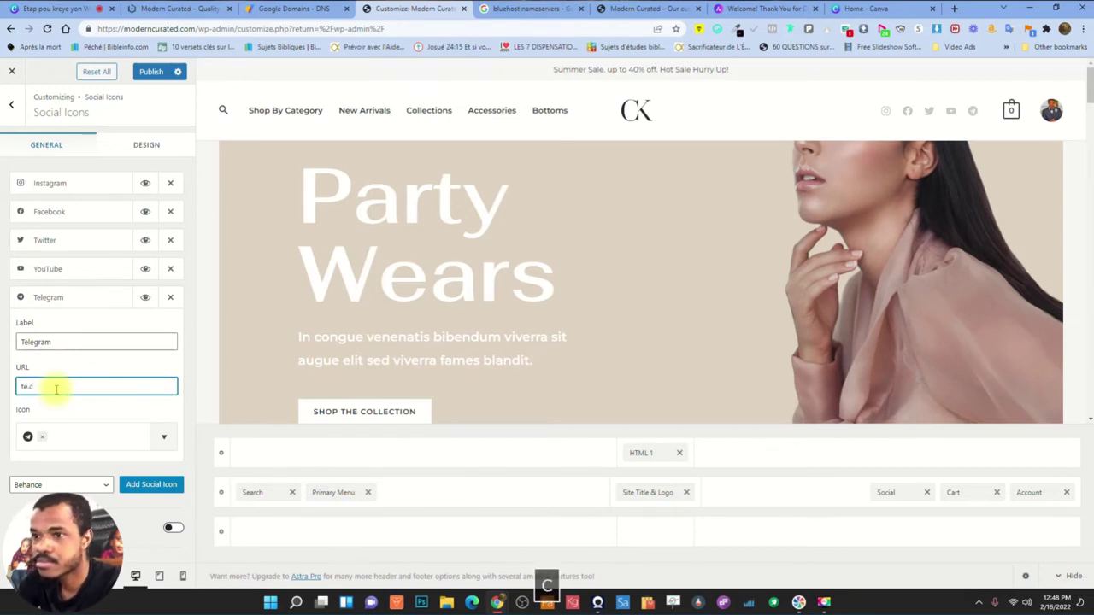
text(om)
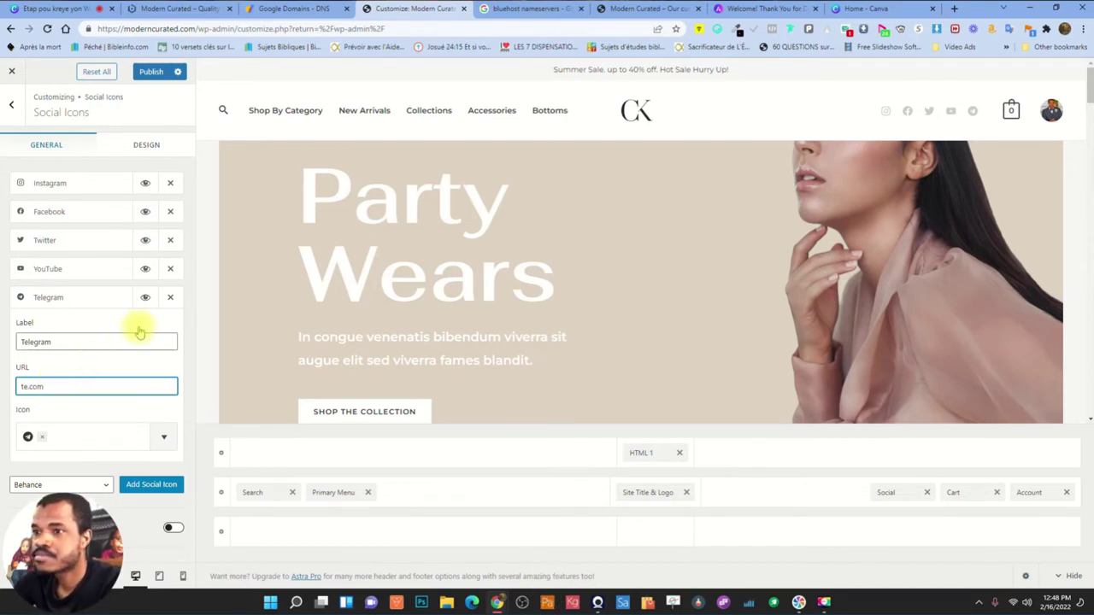
click(94, 298)
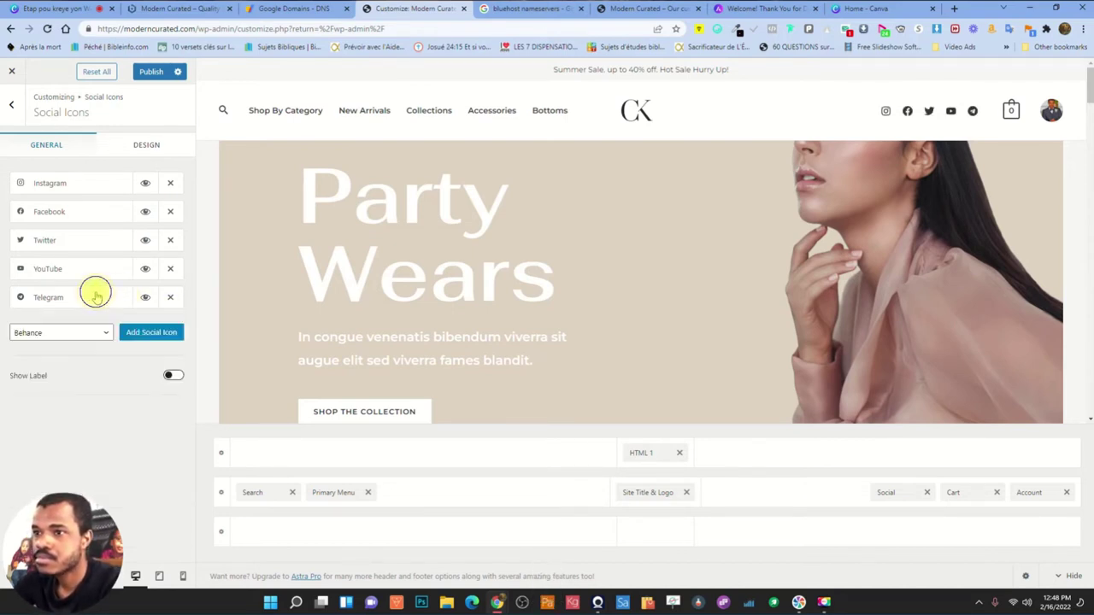
Add a Phone 1 icon to the header's social icons and expand its settings
click(44, 334)
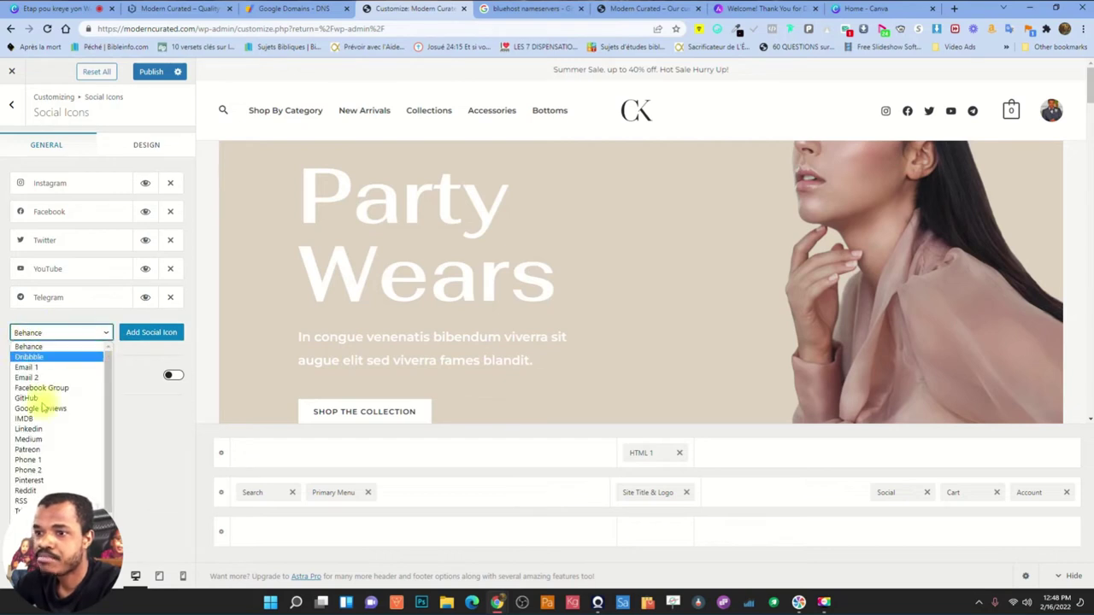
click(37, 462)
click(133, 338)
click(63, 331)
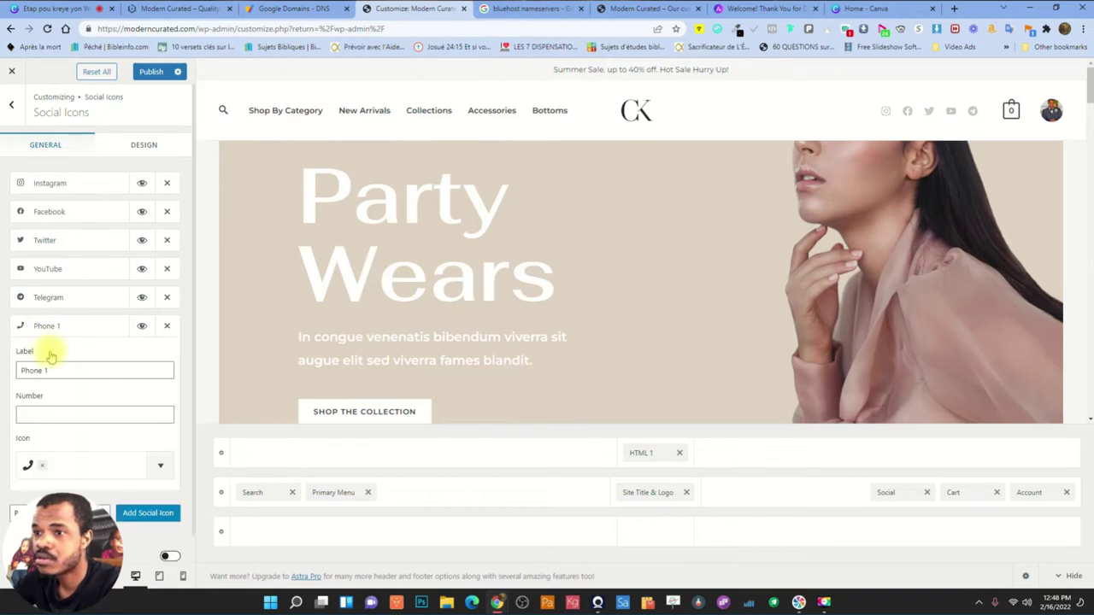
Enter the contact phone number for the Phone 1 icon and collapse its settings
click(55, 412)
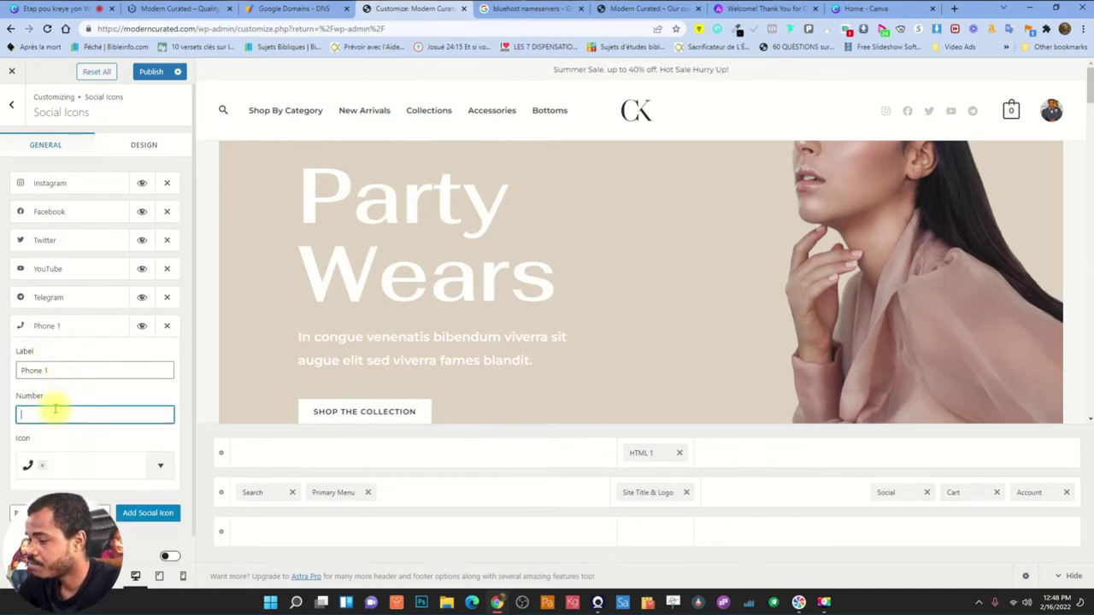
text(+5)
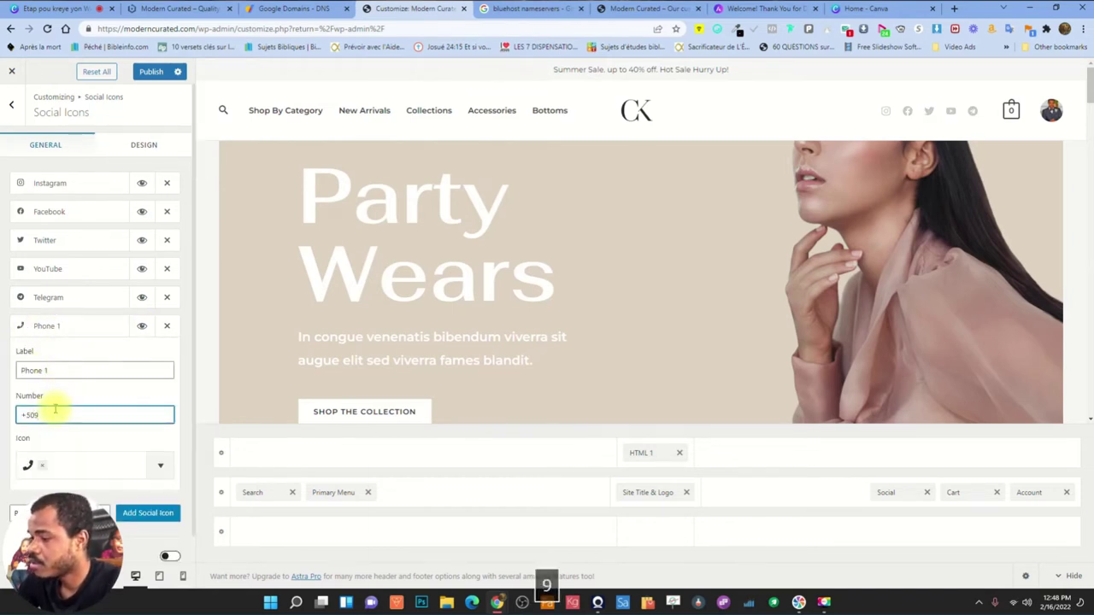
text(09)
key(BackSpace)
key(BackSpace)
key(BackSpace)
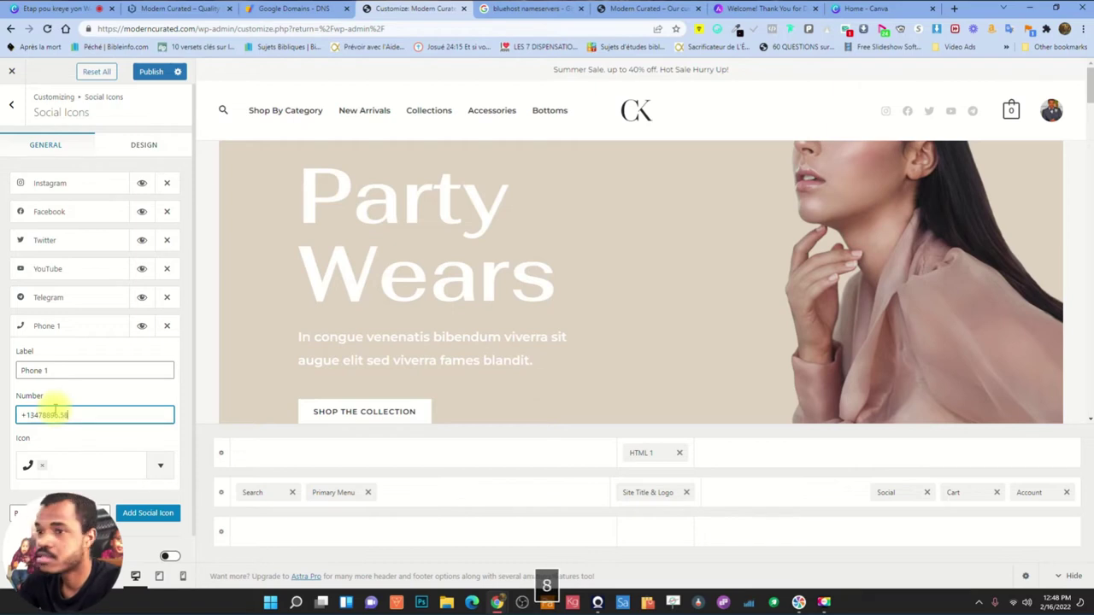
key(BackSpace)
key(BackSpace)
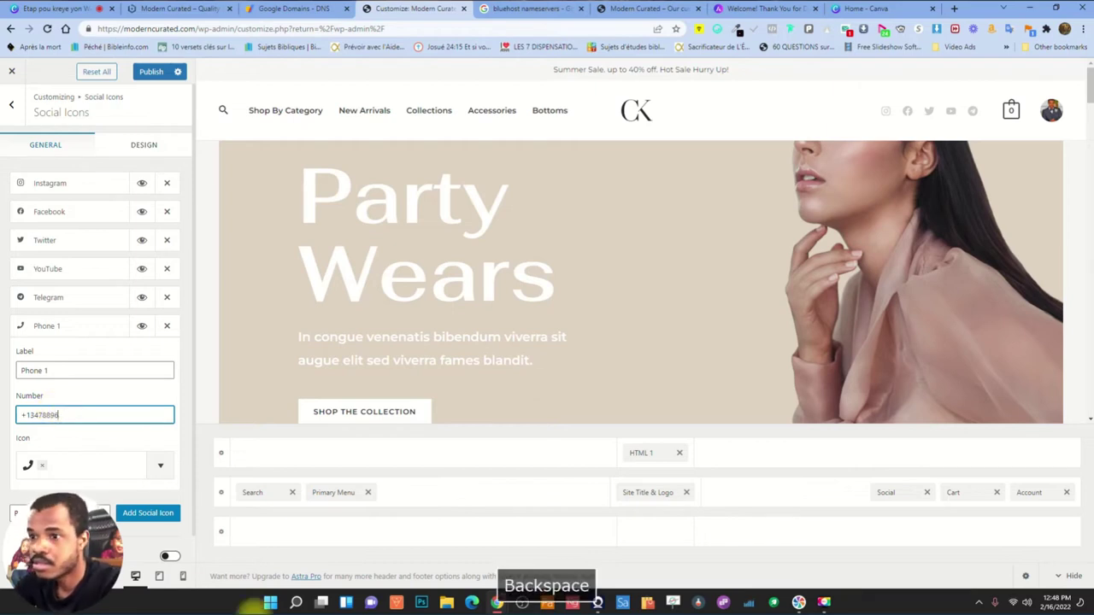
text(358)
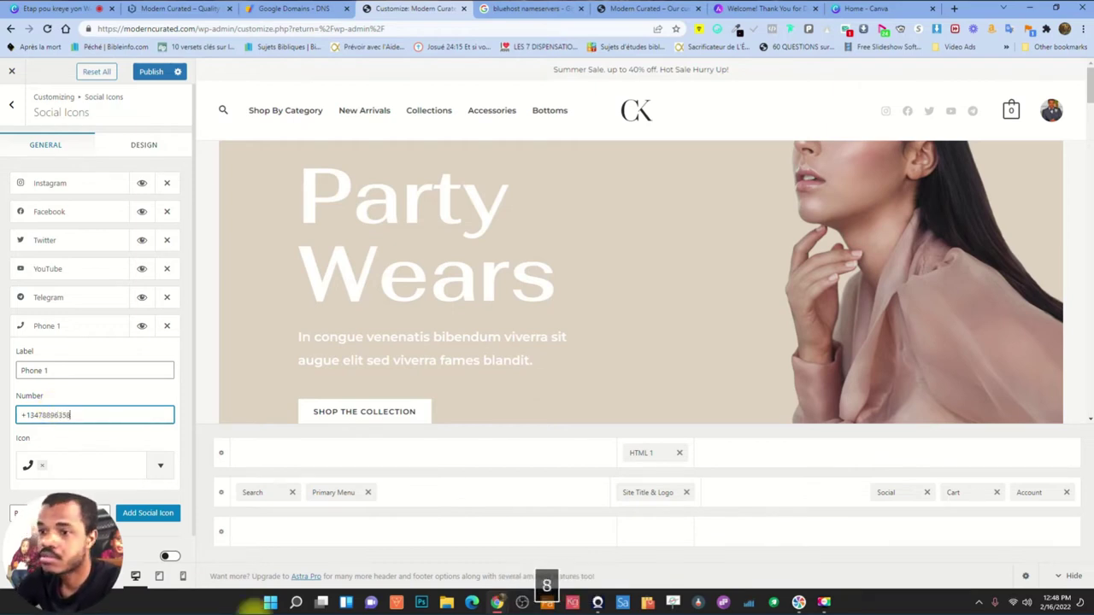
click(79, 329)
Publish the social icon changes and reload the live home page to check its header icons
click(153, 75)
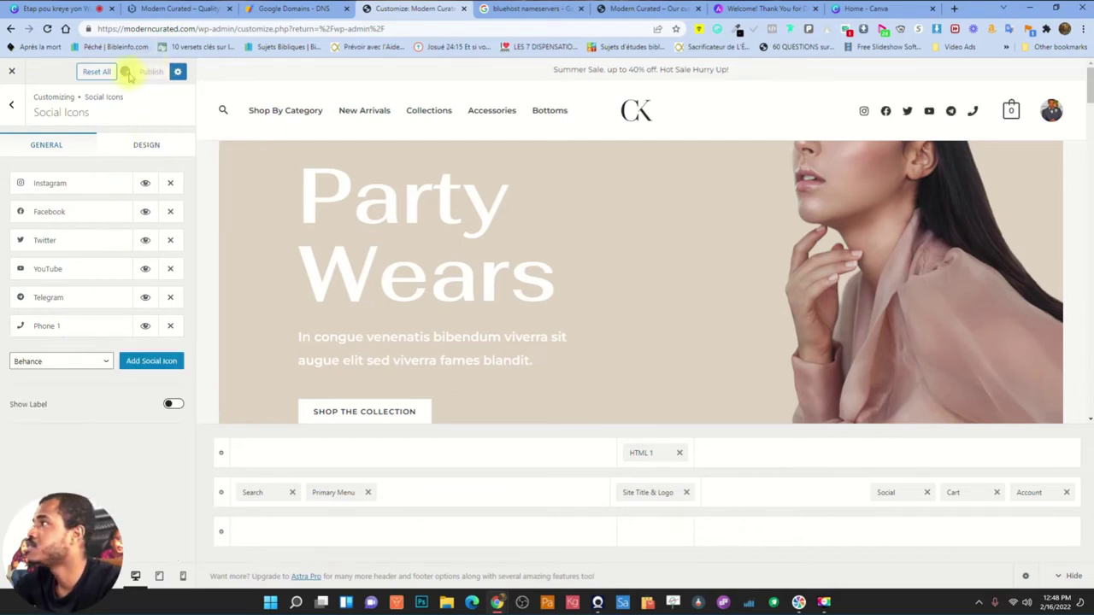
click(632, 10)
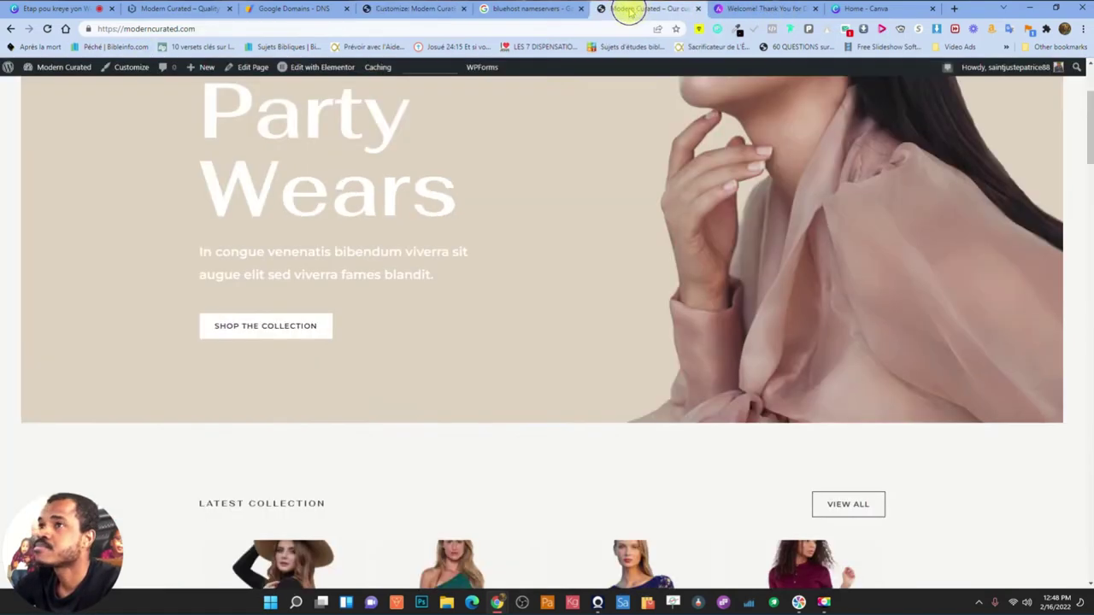
scroll(735, 164, up, 2)
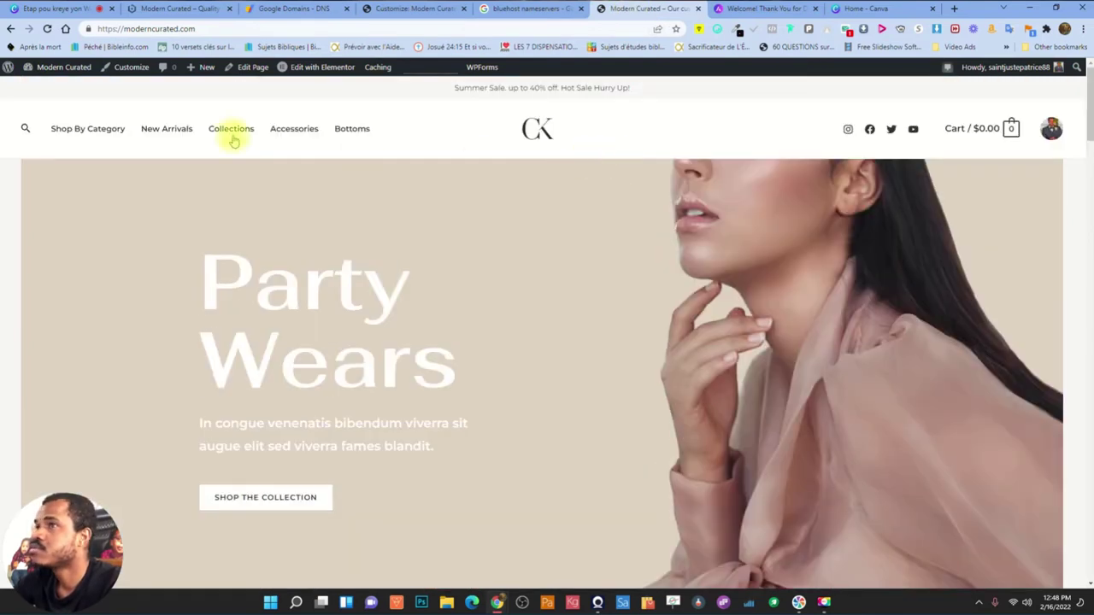
click(47, 29)
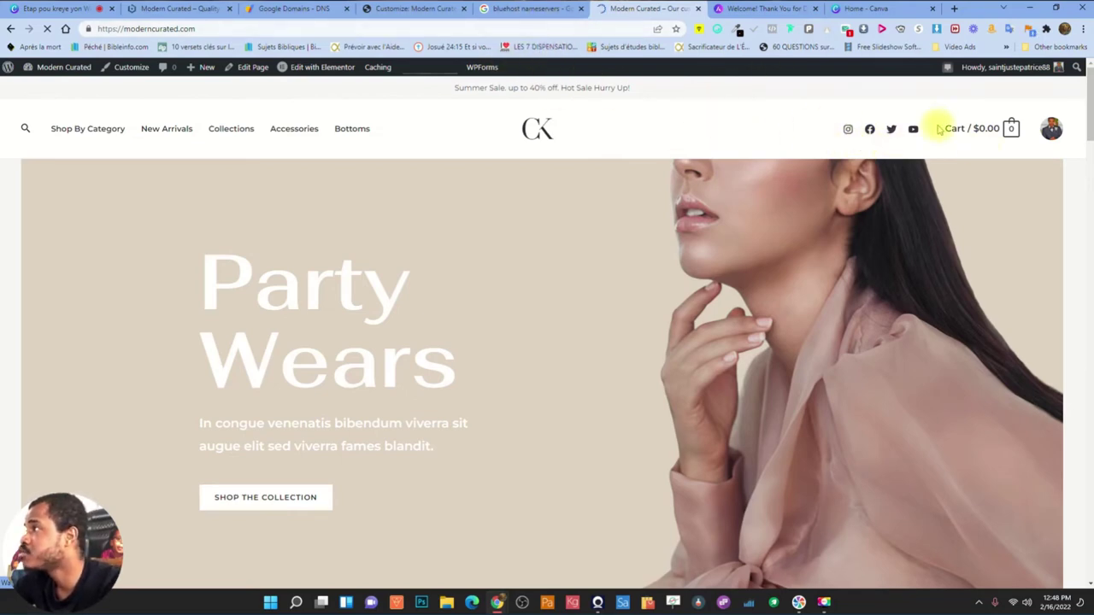
click(529, 9)
click(414, 9)
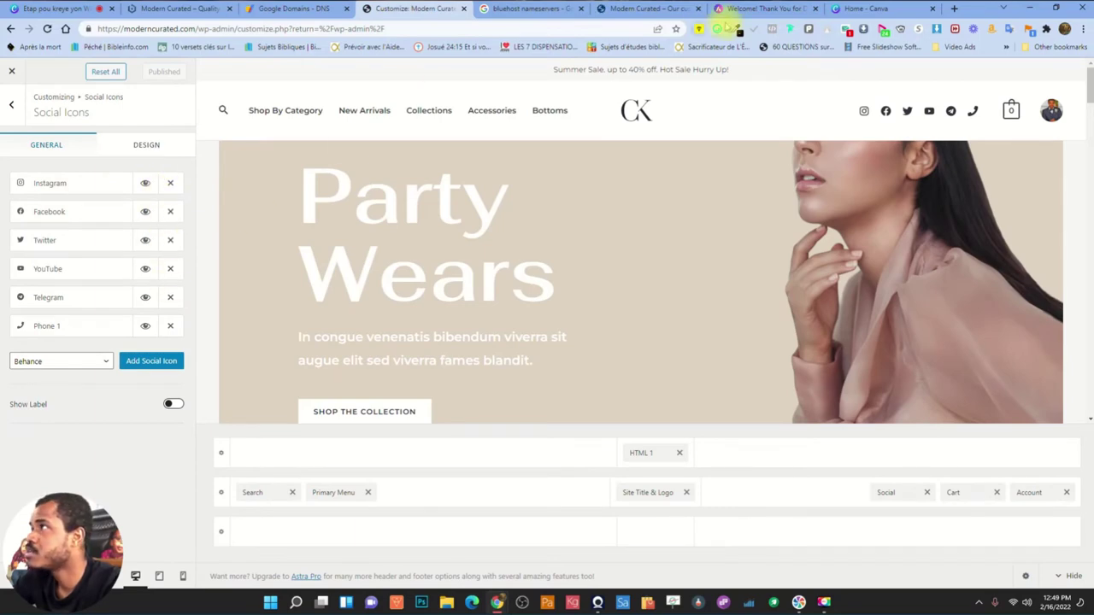
click(654, 9)
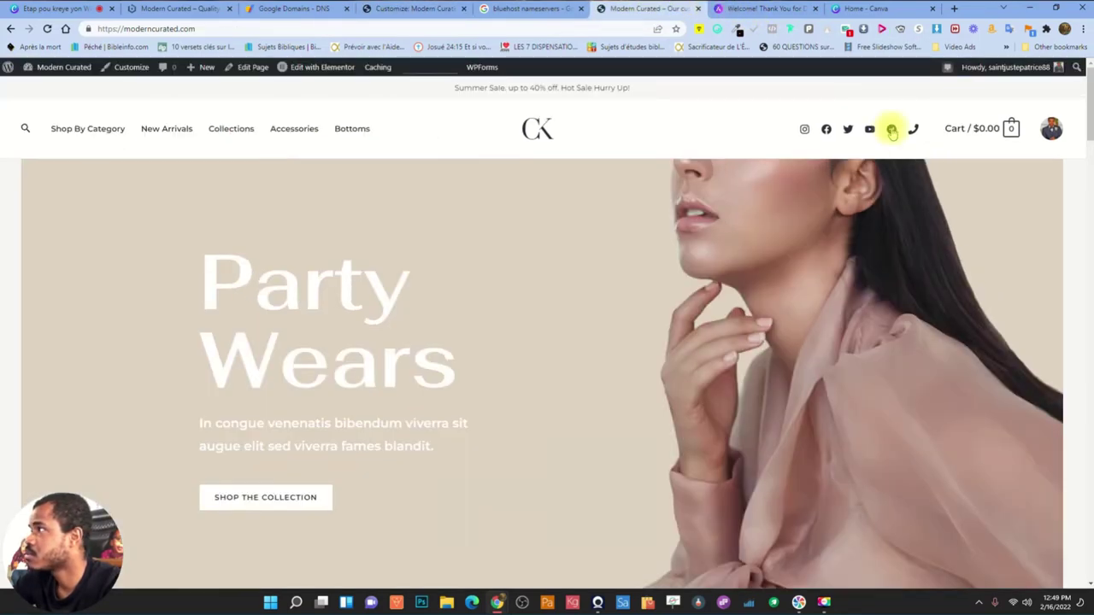
Look through the Customizer's Header Builder, Breadcrumb, Sidebar and WooCommerce sections
click(400, 9)
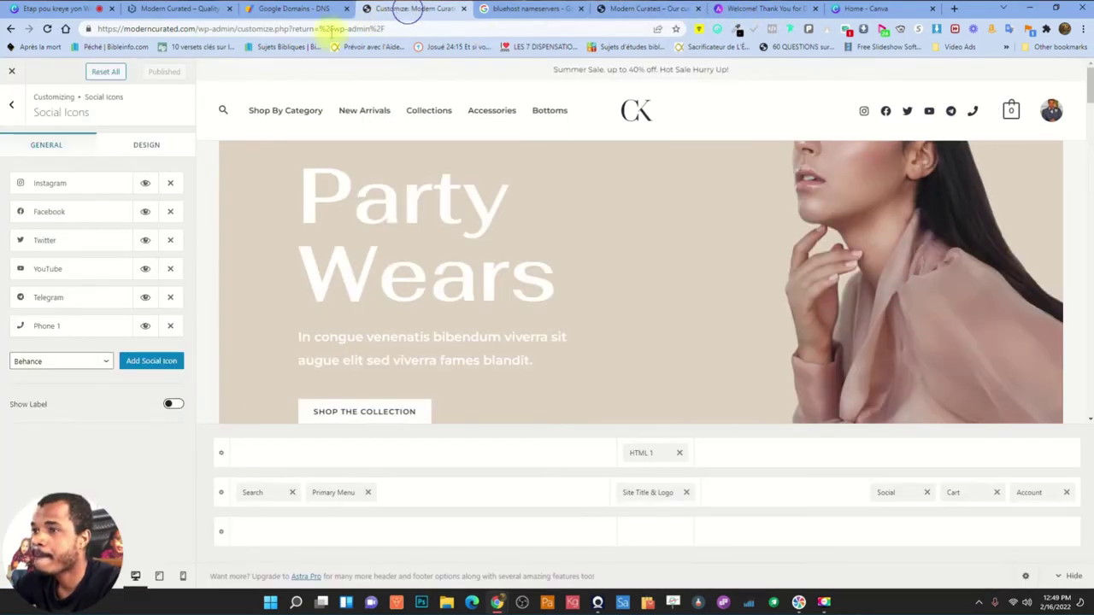
click(11, 105)
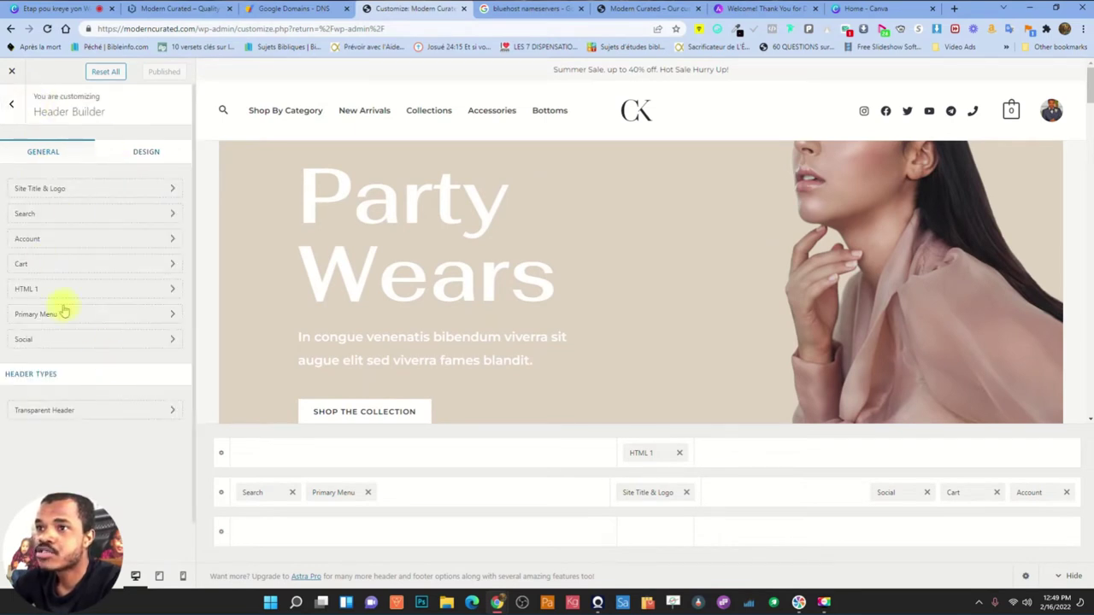
click(11, 105)
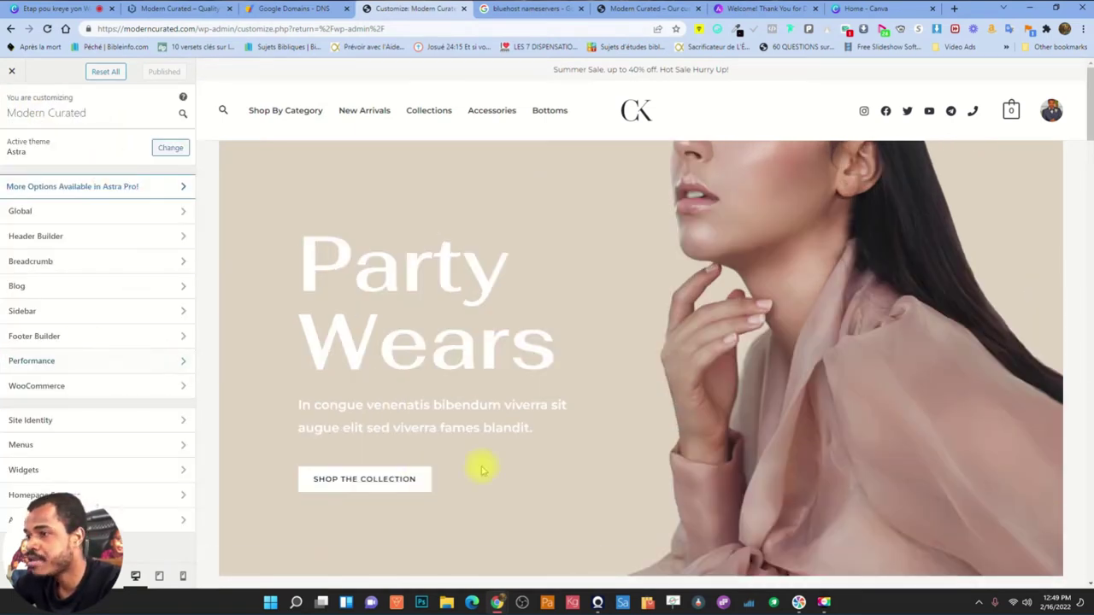
click(114, 259)
click(11, 105)
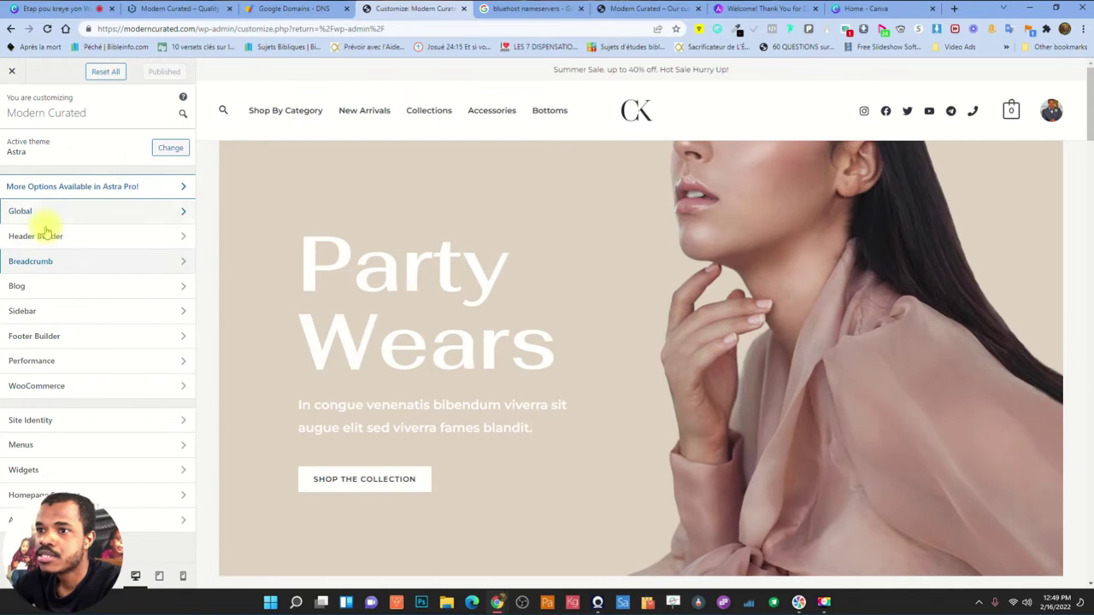
click(62, 311)
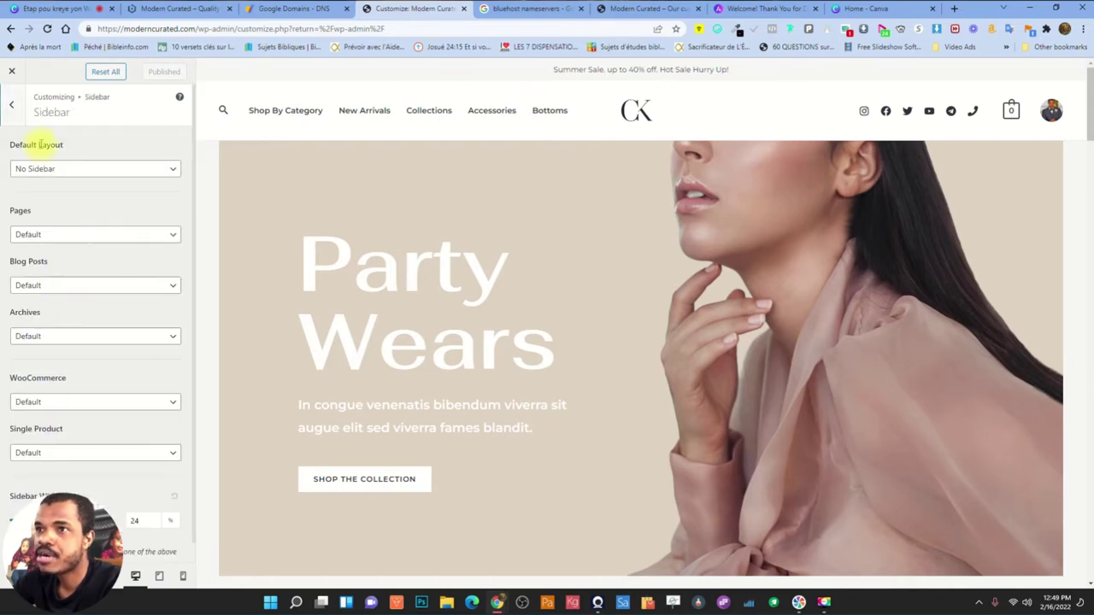
click(14, 114)
click(59, 383)
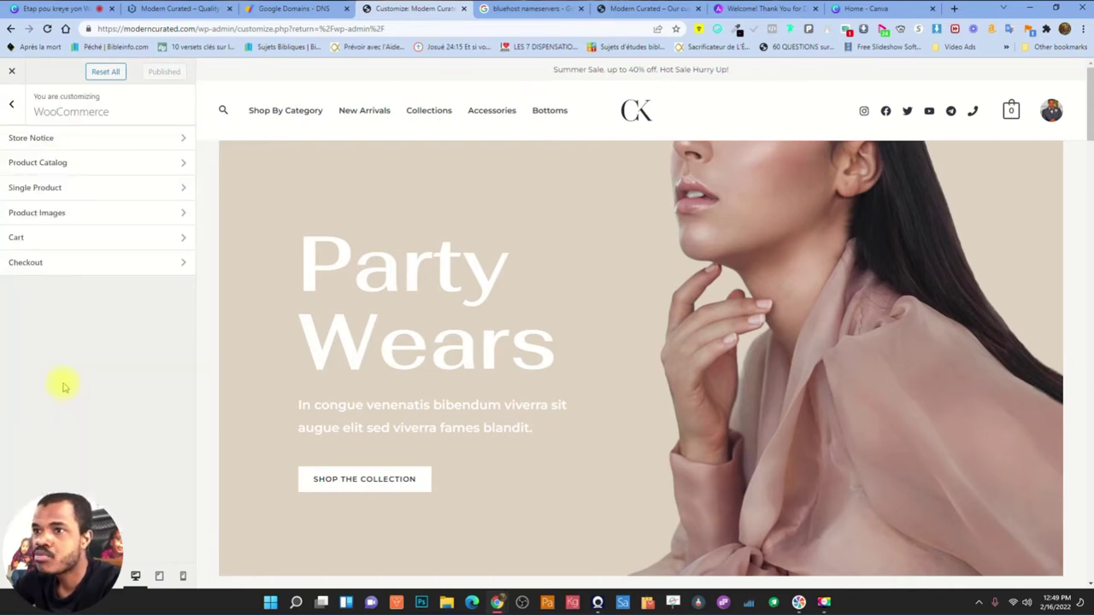
click(11, 104)
In the site identity's logo settings, set the logo width to 437 px and enable display of the site title
click(77, 424)
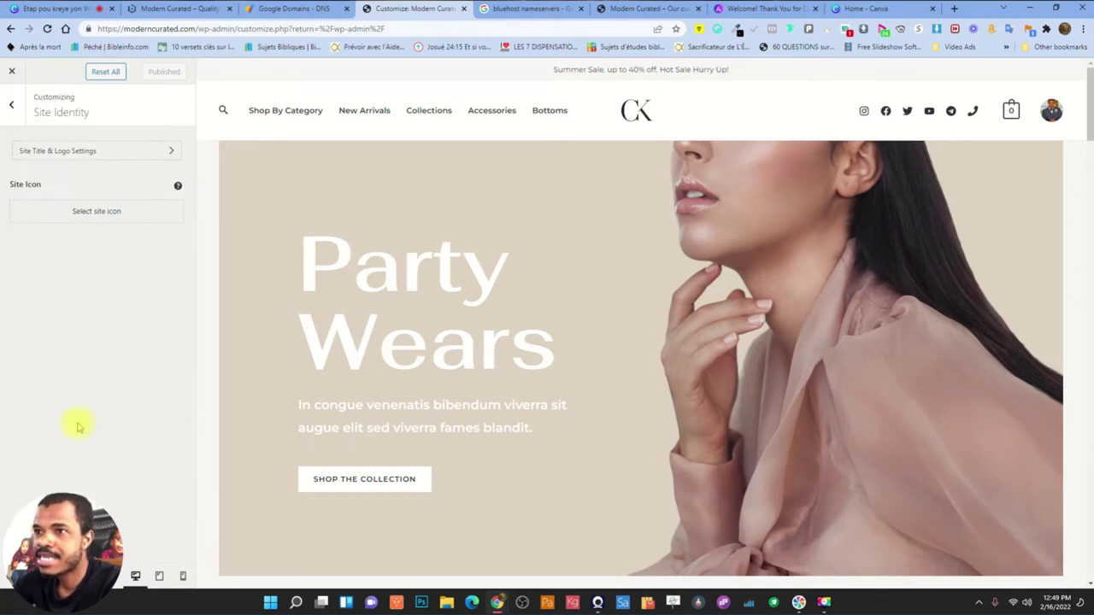
click(88, 151)
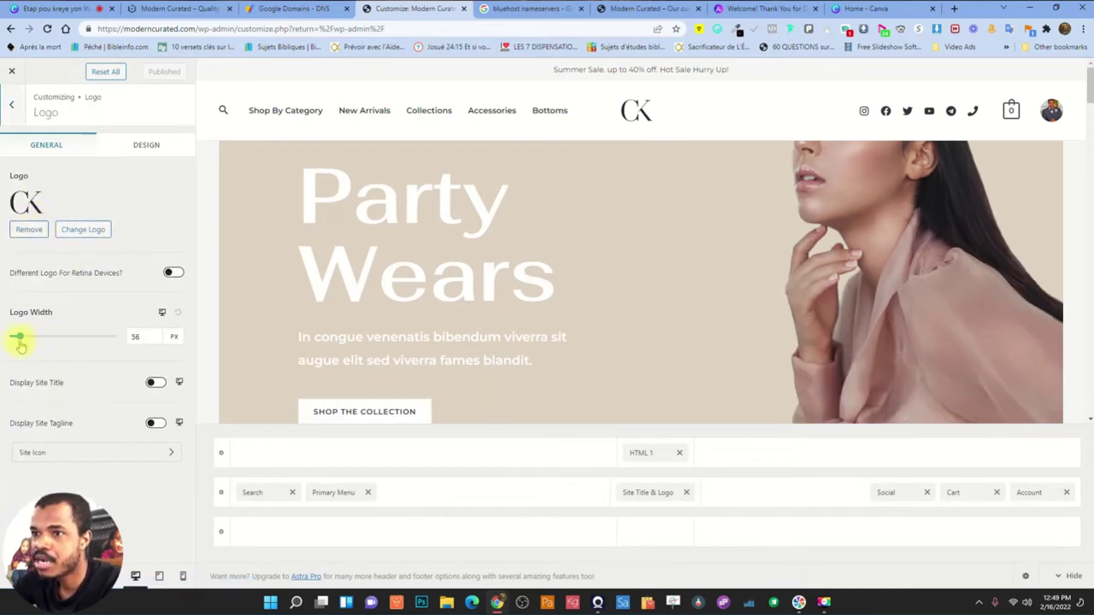
drag(21, 339, 88, 340)
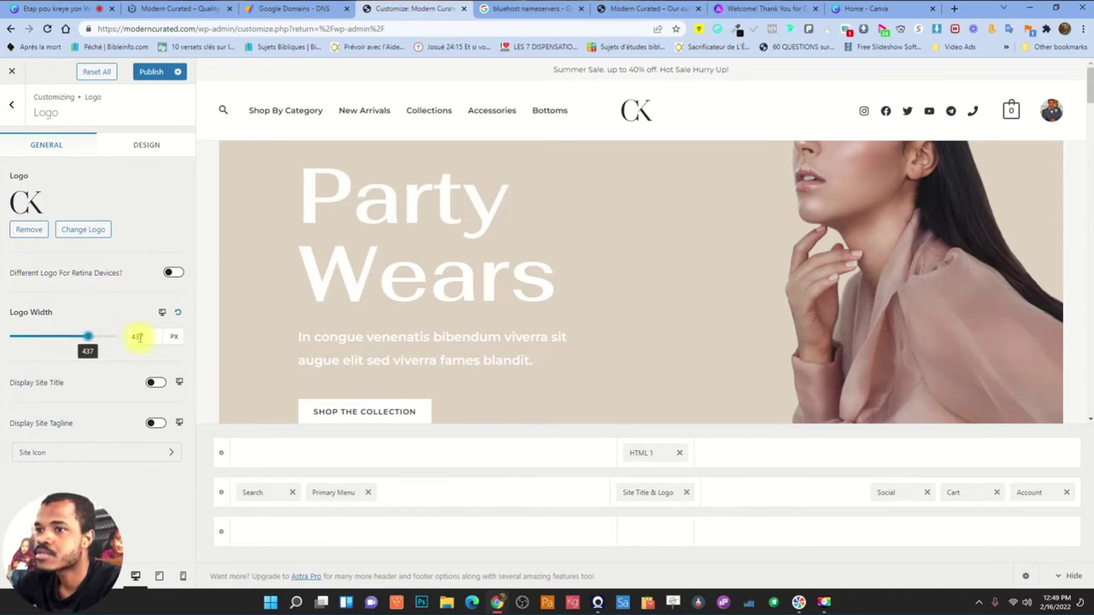
click(154, 384)
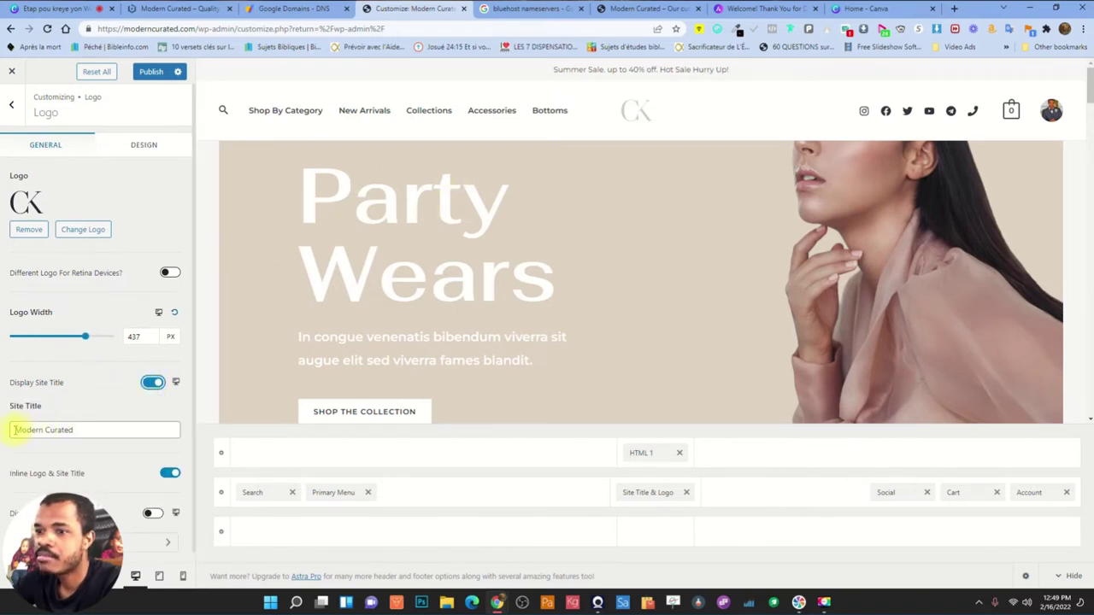
Enable display of the site tagline in the logo settings
drag(16, 429, 109, 430)
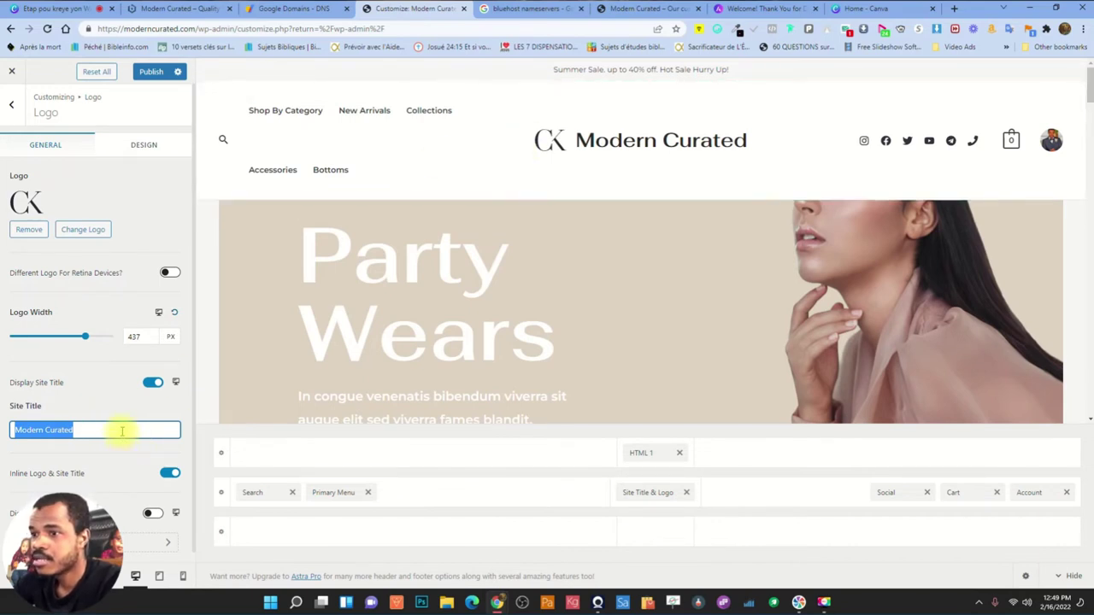
scroll(65, 476, down, 1)
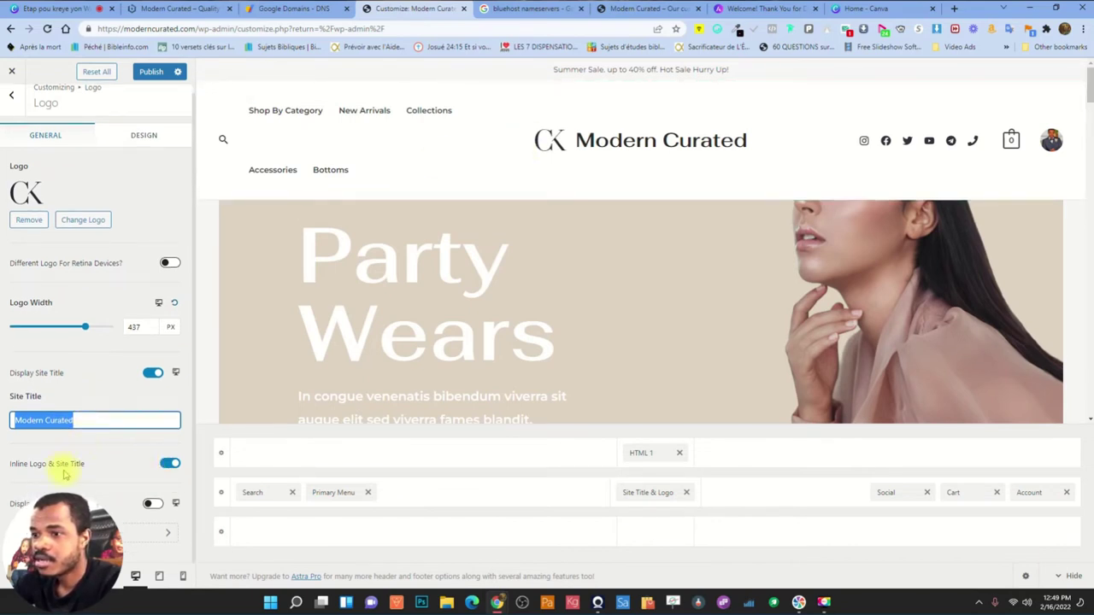
click(152, 506)
scroll(83, 428, down, 3)
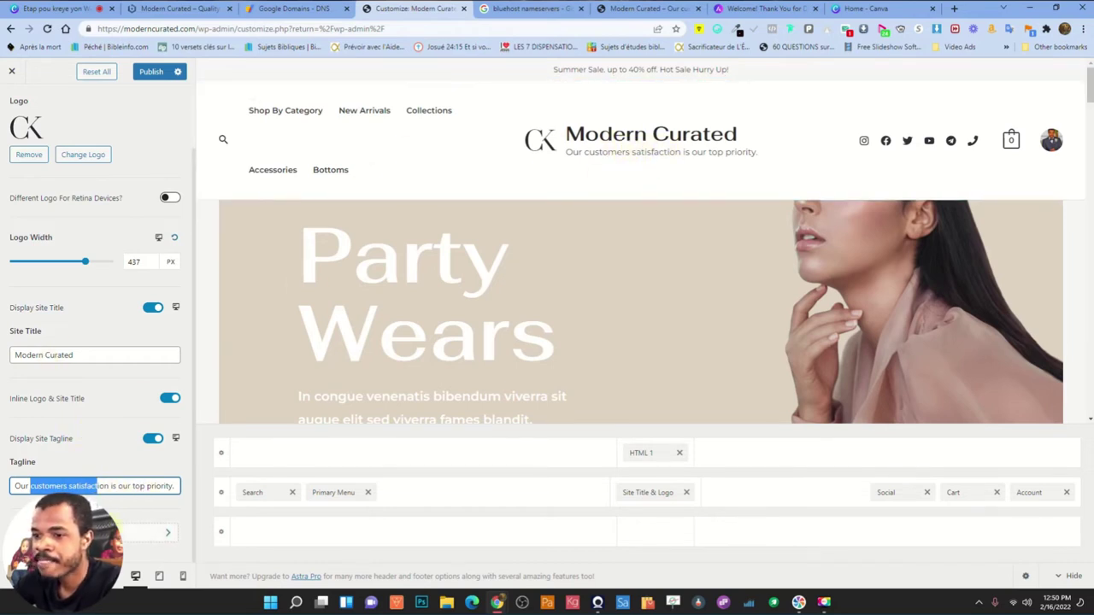
Set the site icon to the first of the two CK logo images in the media library
click(168, 533)
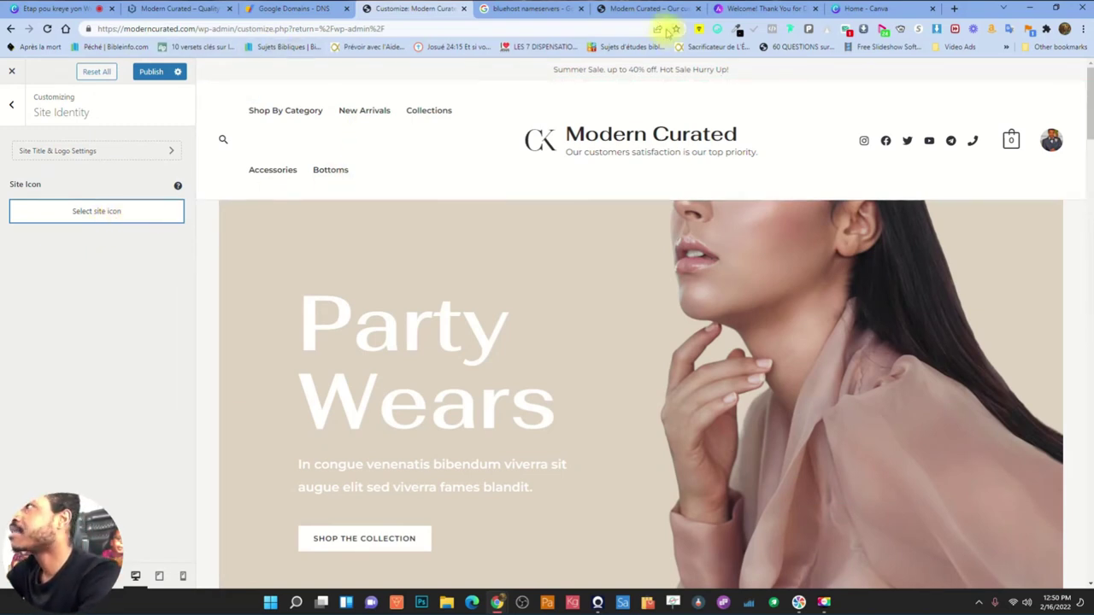
click(644, 9)
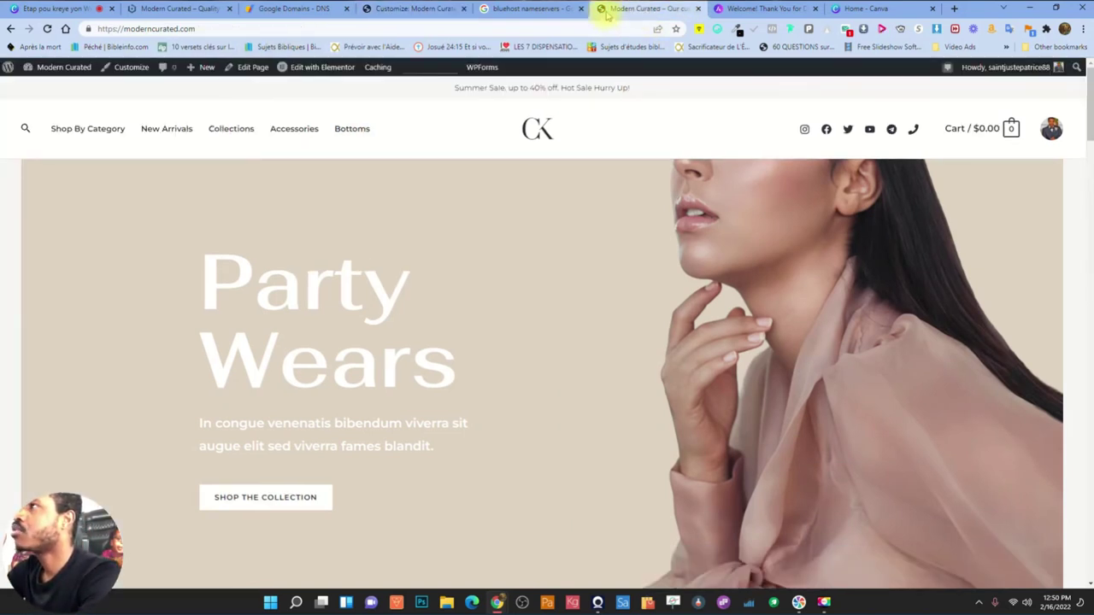
click(405, 9)
click(92, 217)
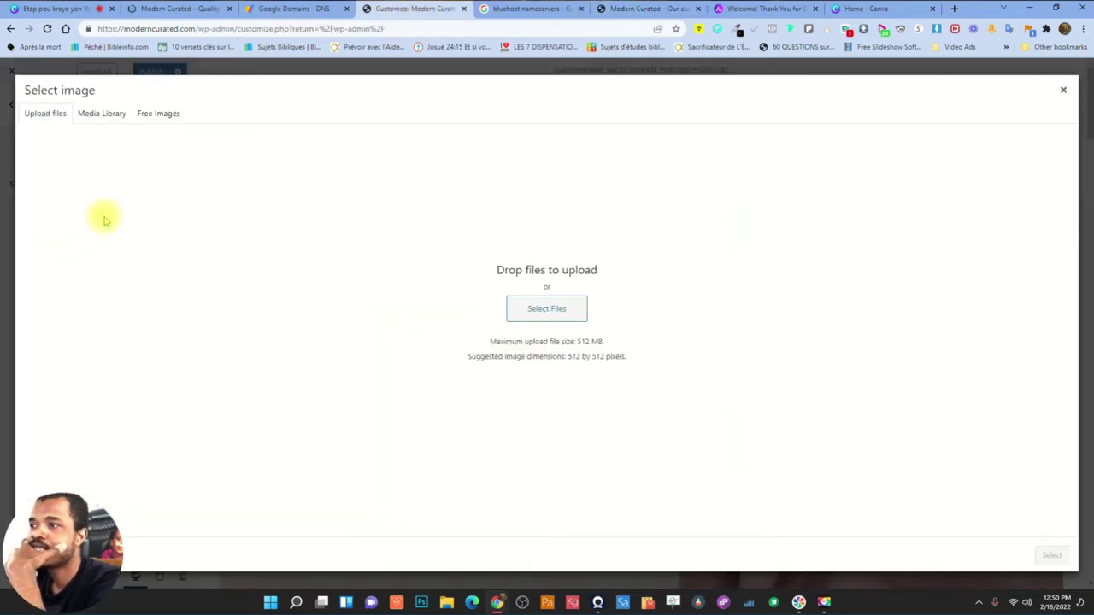
click(103, 112)
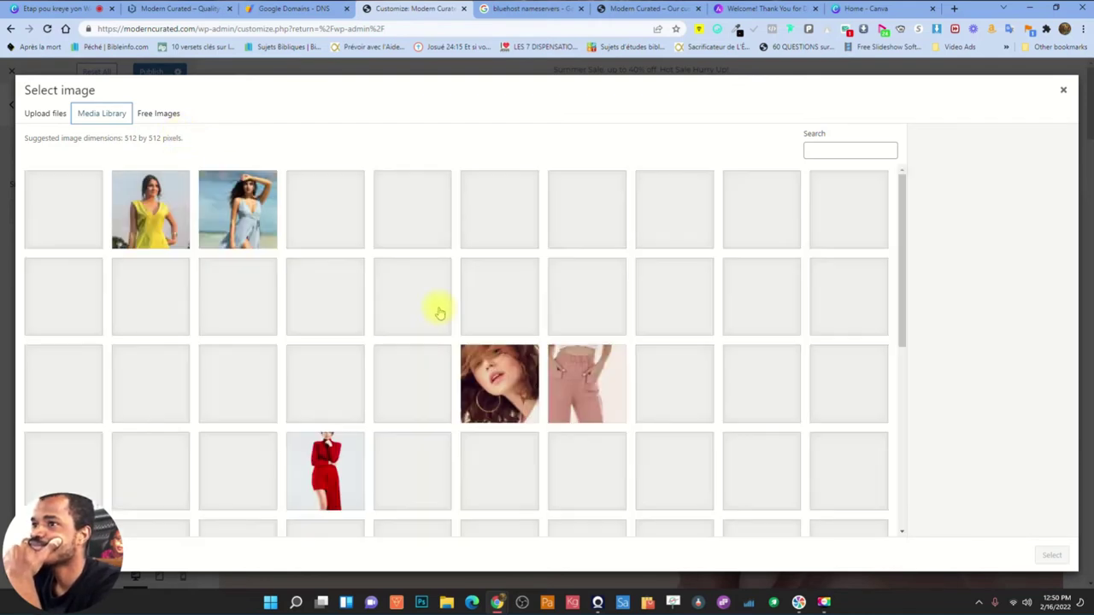
scroll(442, 332, down, 5)
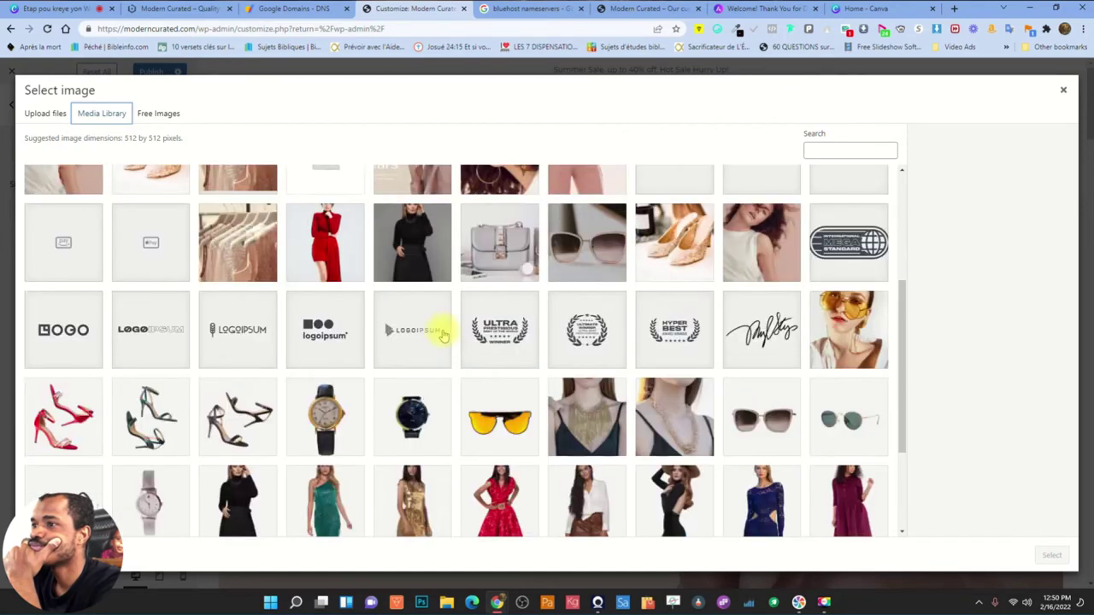
scroll(441, 331, down, 4)
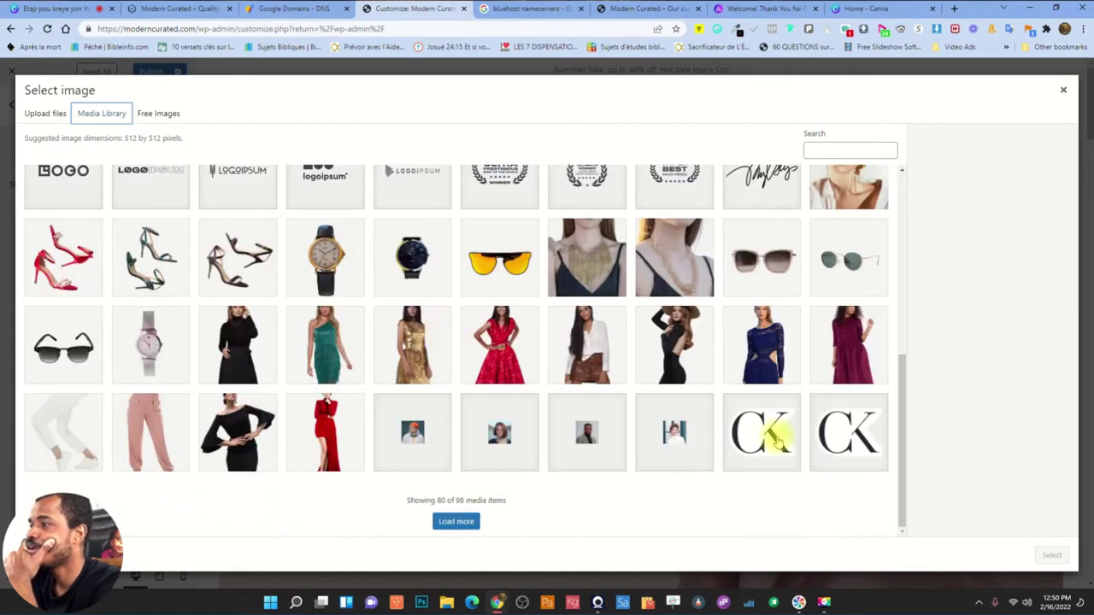
click(777, 441)
click(1051, 554)
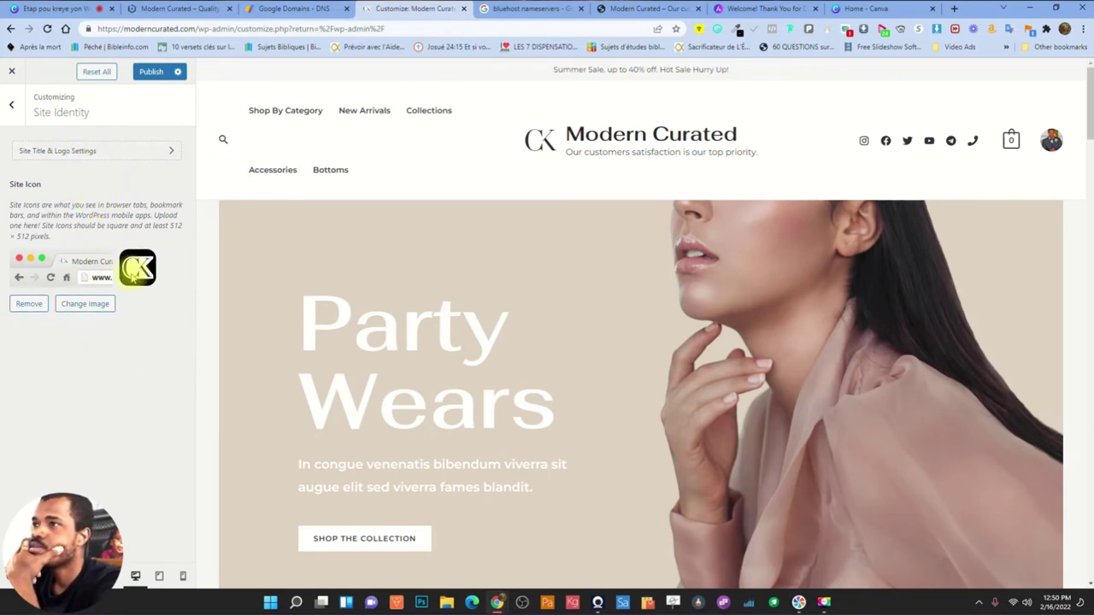
Publish the site identity changes and reload the live home page to check its header and browser tab icon
click(152, 72)
click(643, 10)
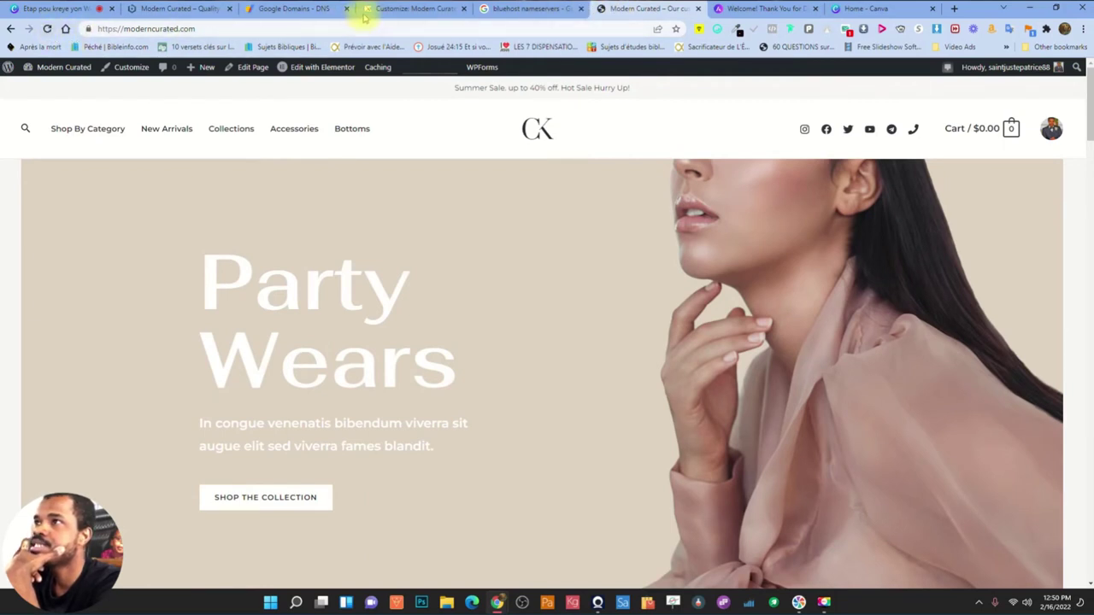
click(47, 28)
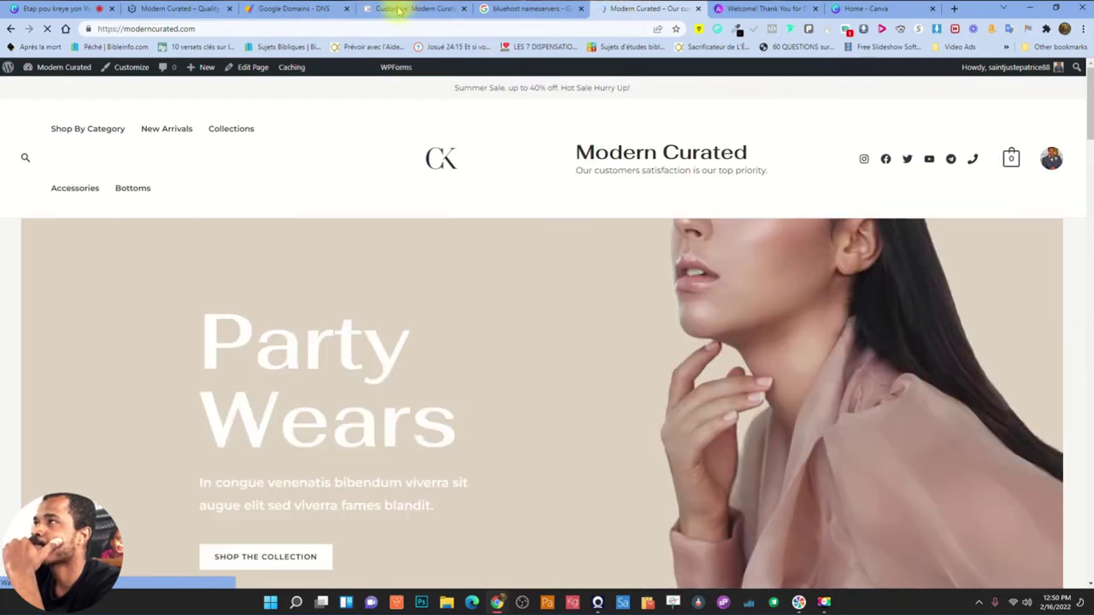
In the Customizer's Homepage Settings, choose Collections as the static homepage and publish the change
click(398, 10)
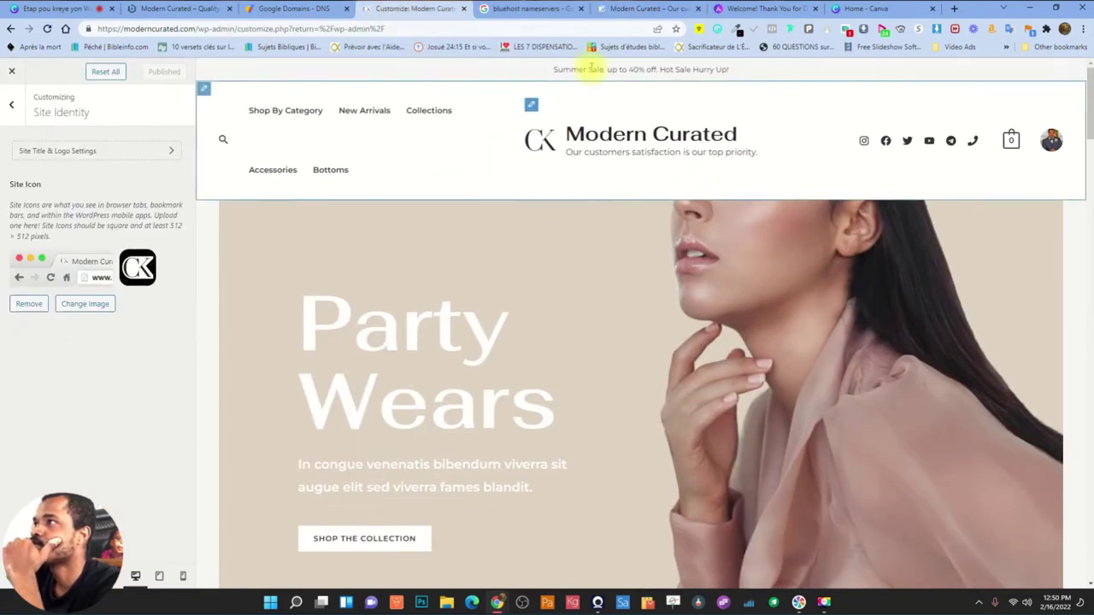
click(14, 109)
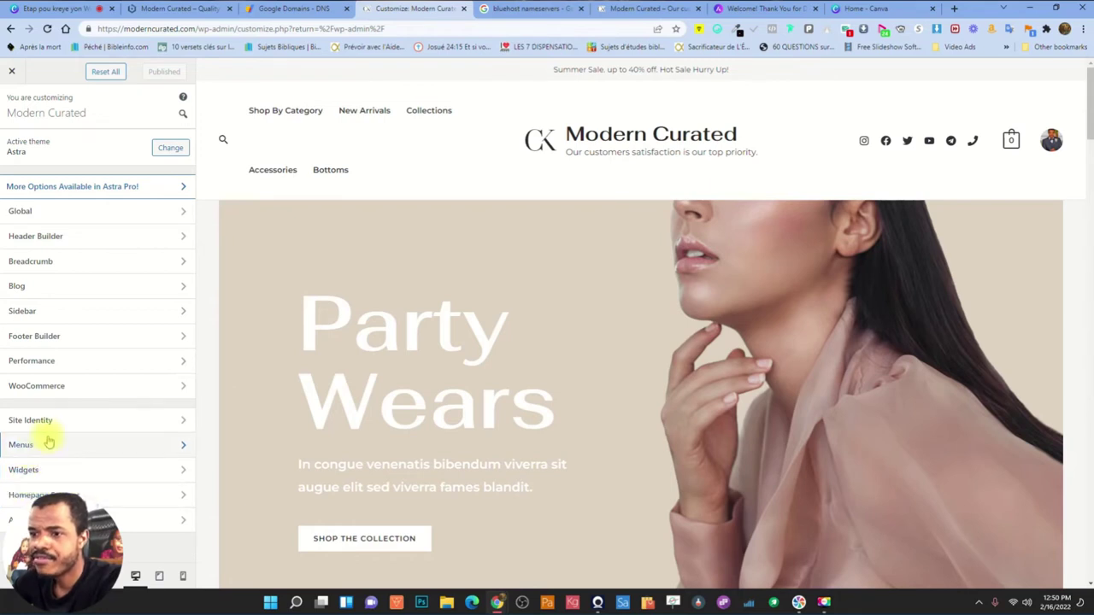
click(77, 495)
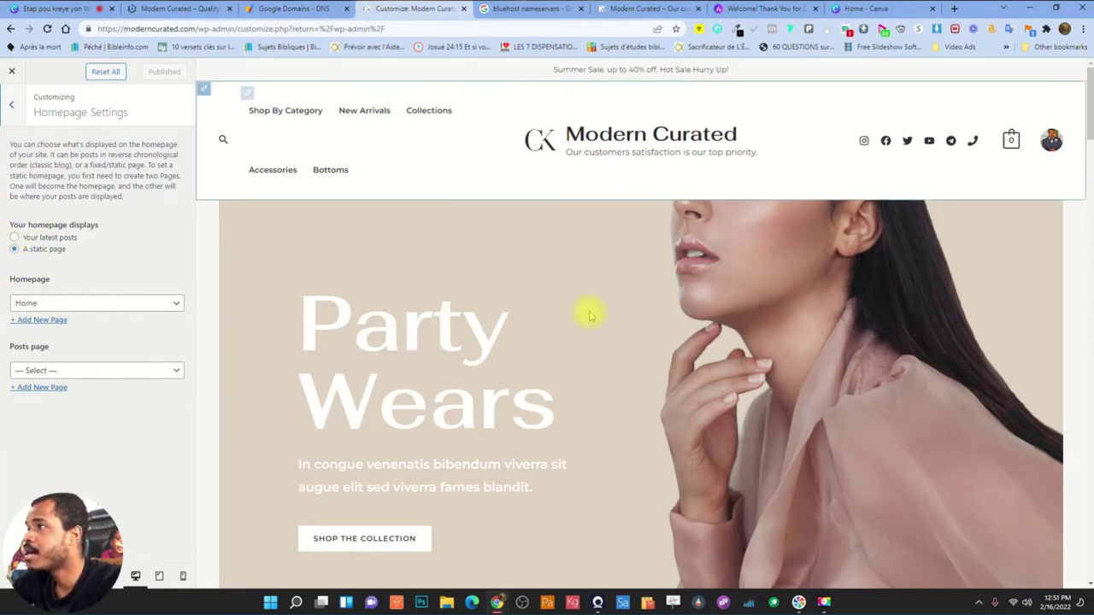
click(136, 305)
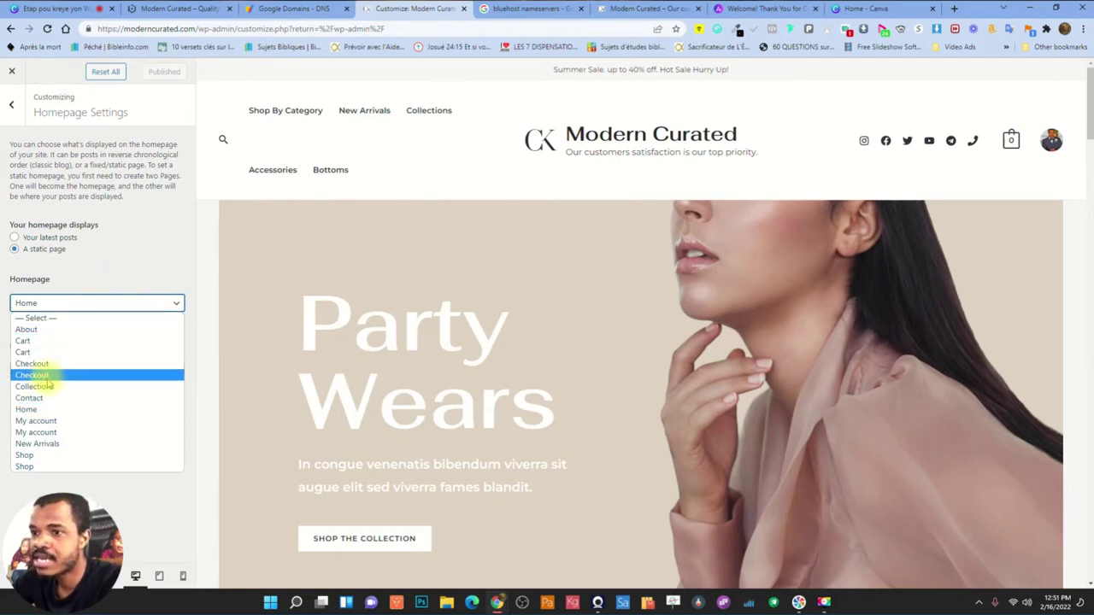
click(647, 9)
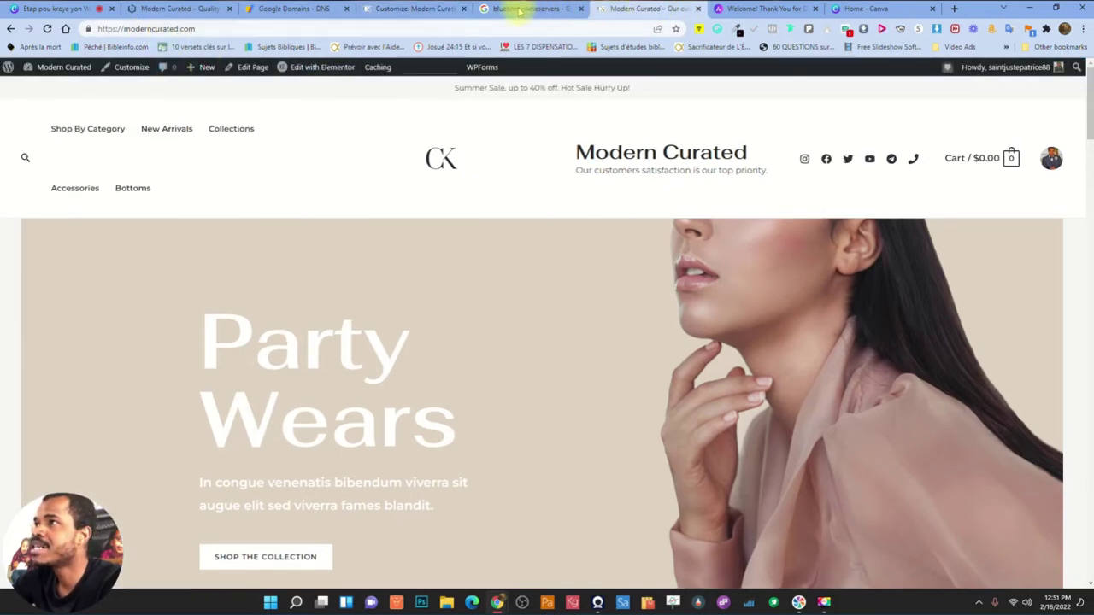
click(404, 9)
click(123, 304)
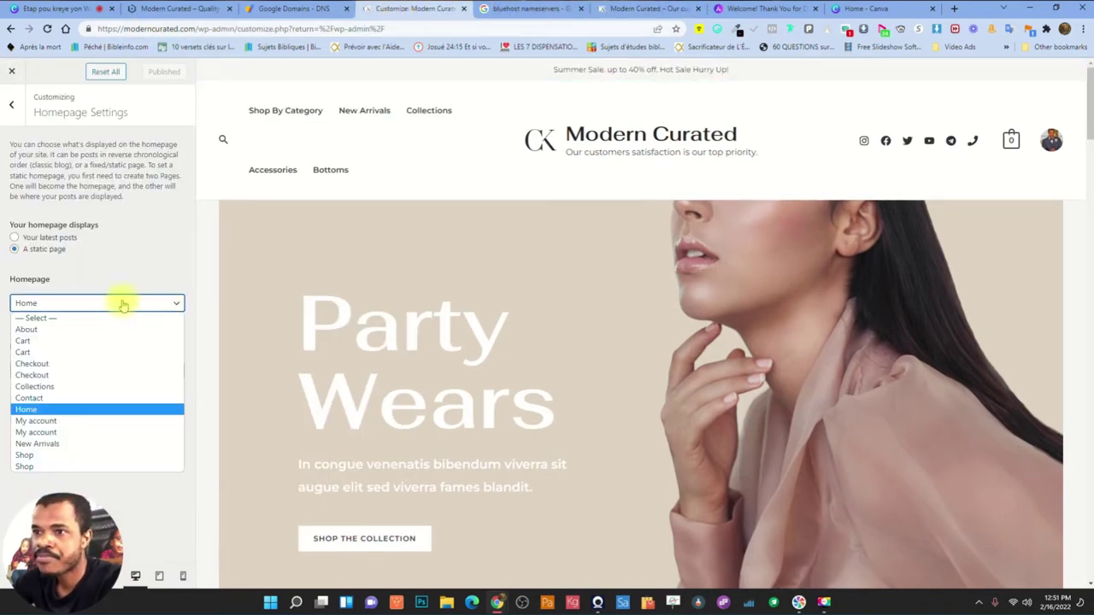
click(64, 386)
click(152, 71)
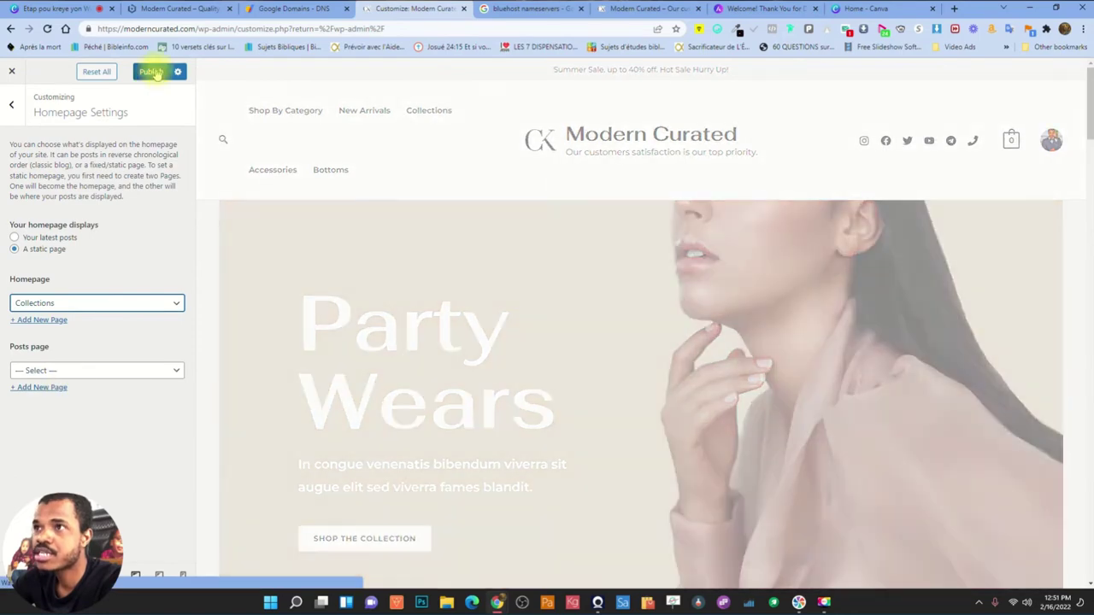
Reload the live site and look through the page it shows as the homepage
click(628, 11)
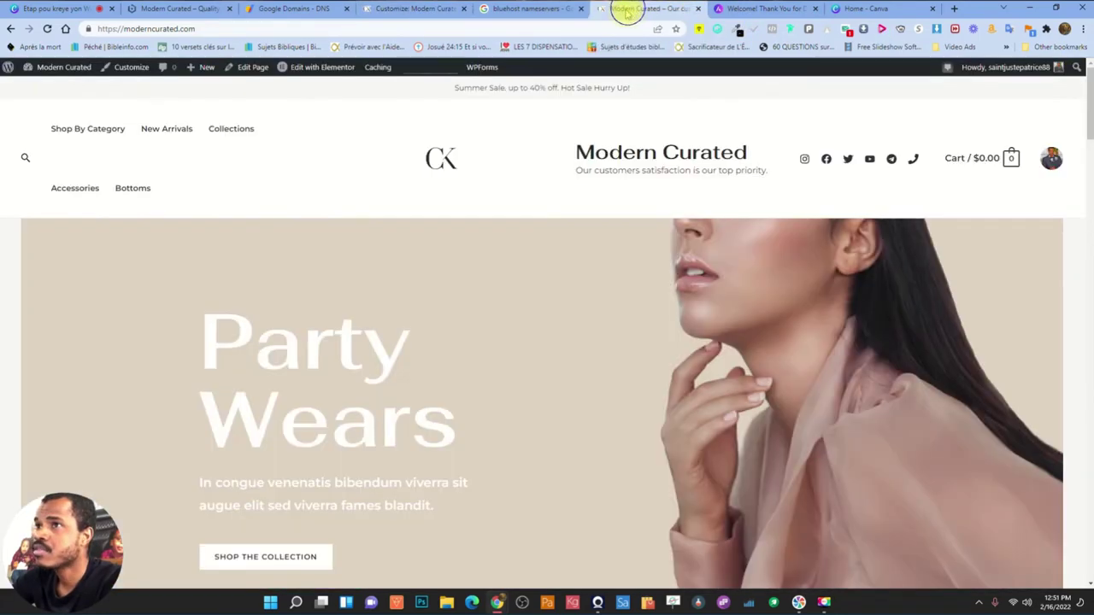
click(47, 29)
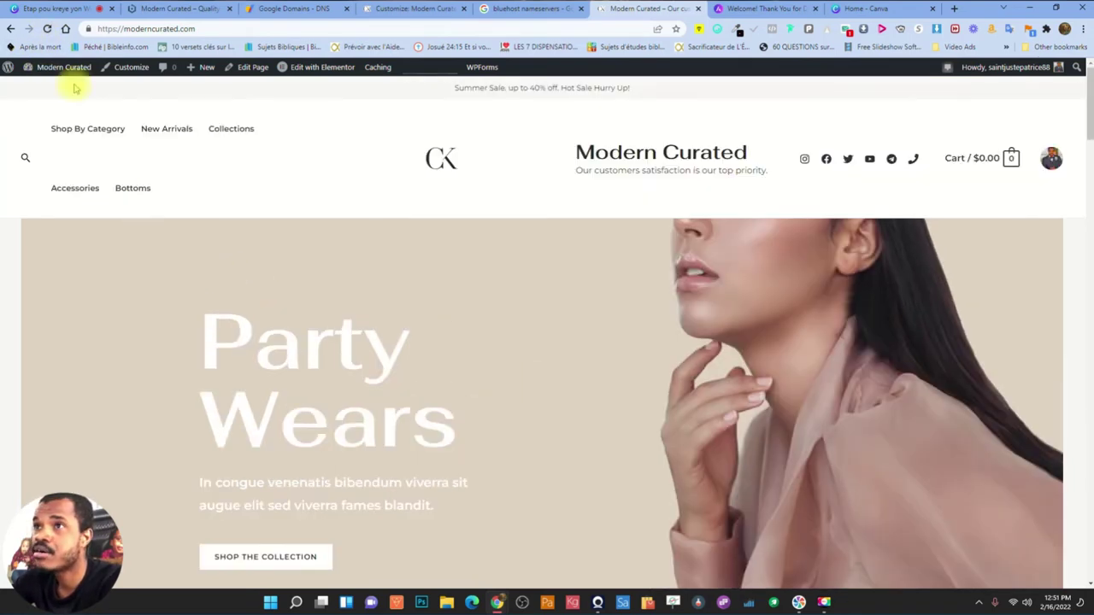
click(47, 28)
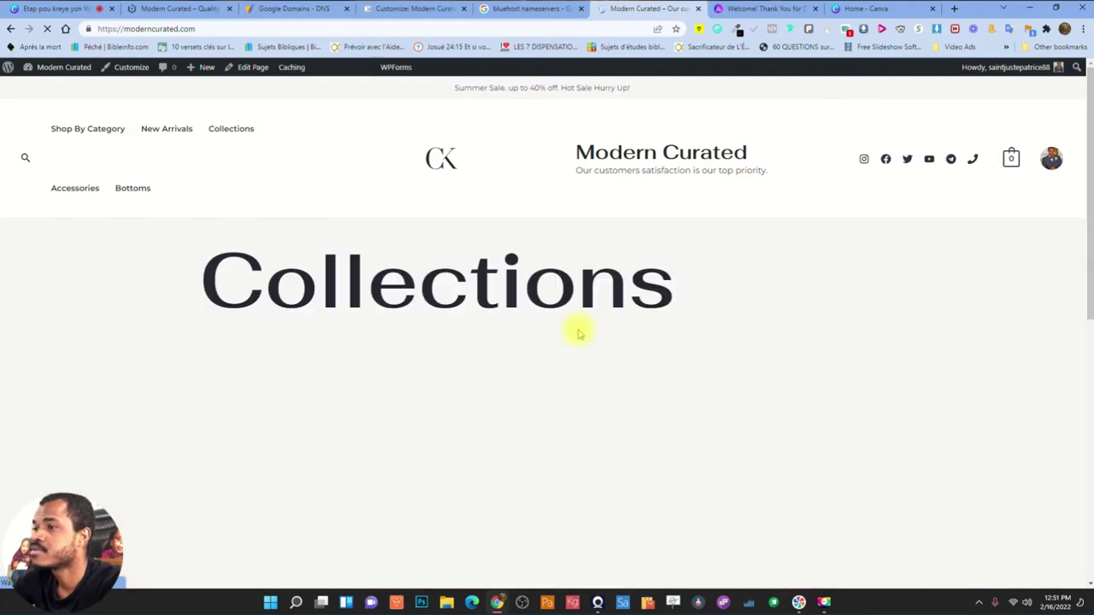
scroll(409, 353, down, 4)
scroll(409, 353, up, 4)
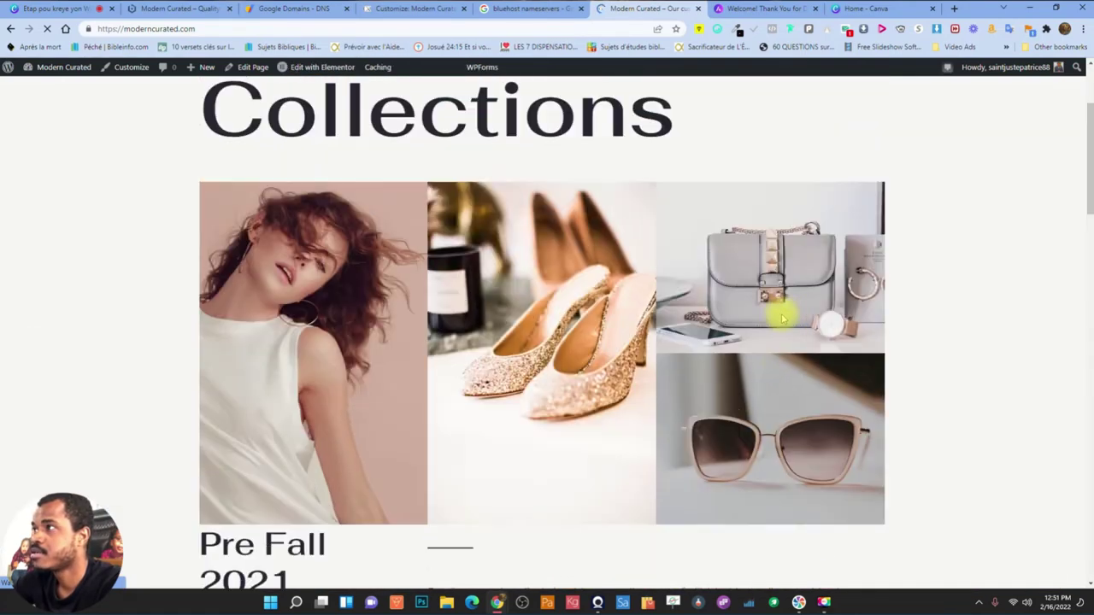
scroll(379, 366, down, 1)
scroll(402, 363, up, 1)
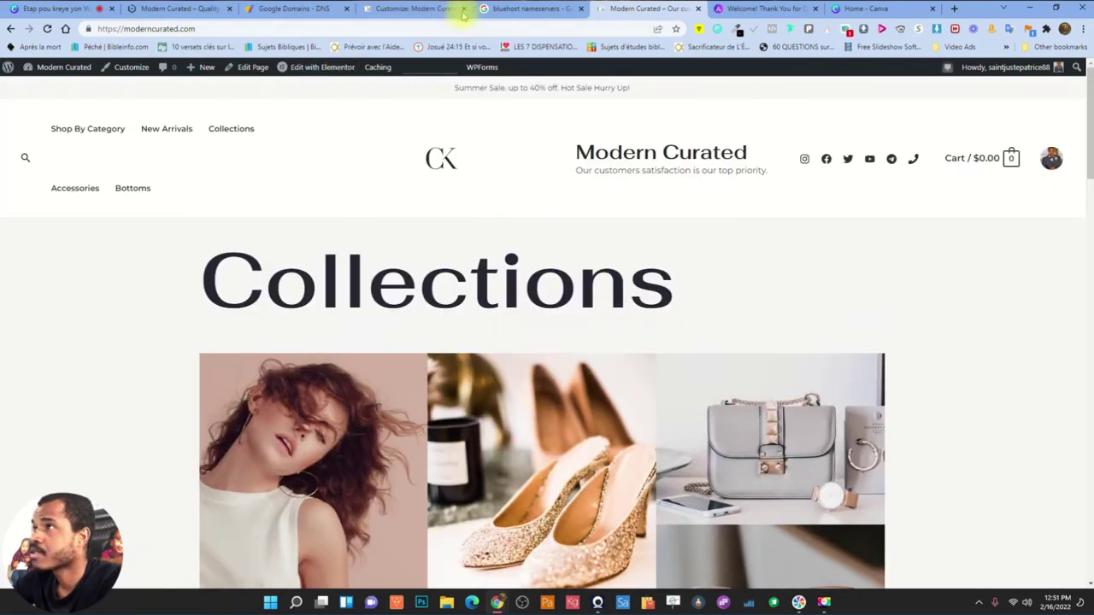
In the Customizer's site title and logo settings, turn off display of the site tagline and the site title
click(391, 10)
click(12, 107)
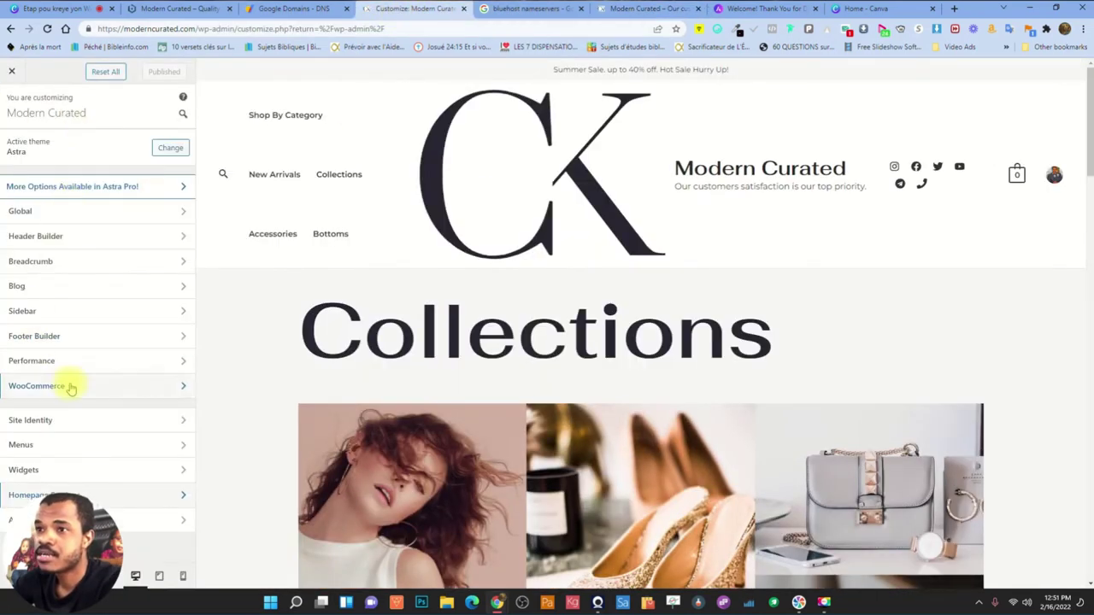
click(59, 236)
click(14, 106)
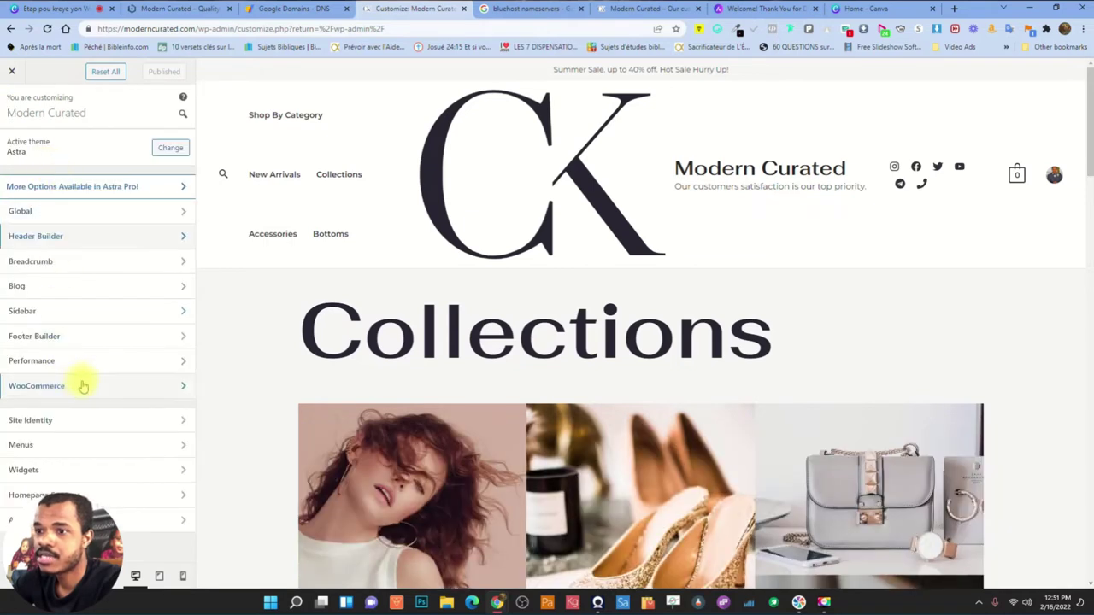
click(96, 424)
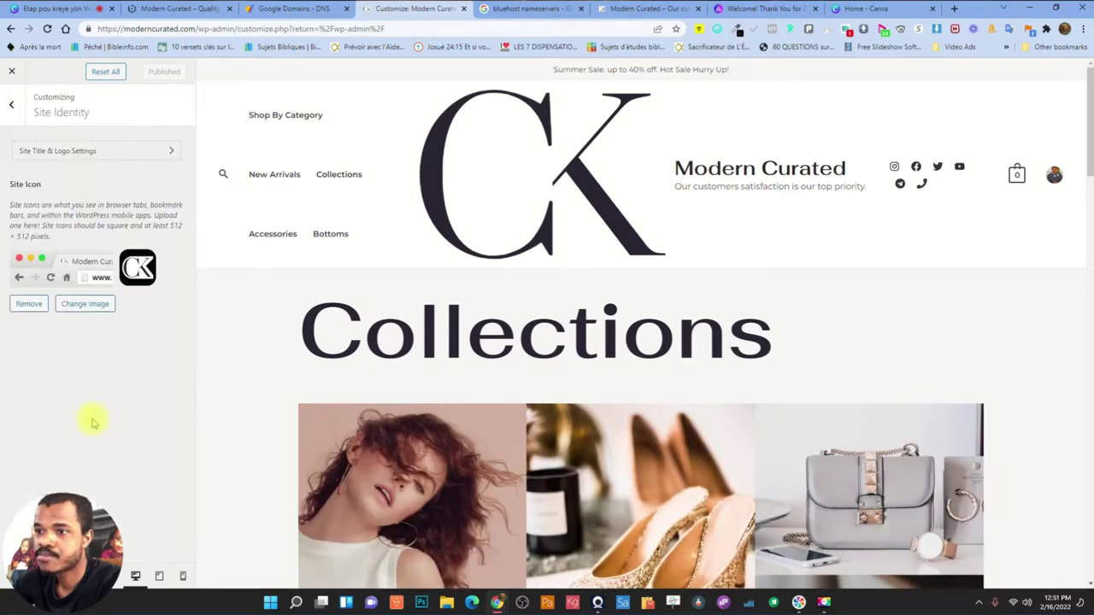
click(19, 116)
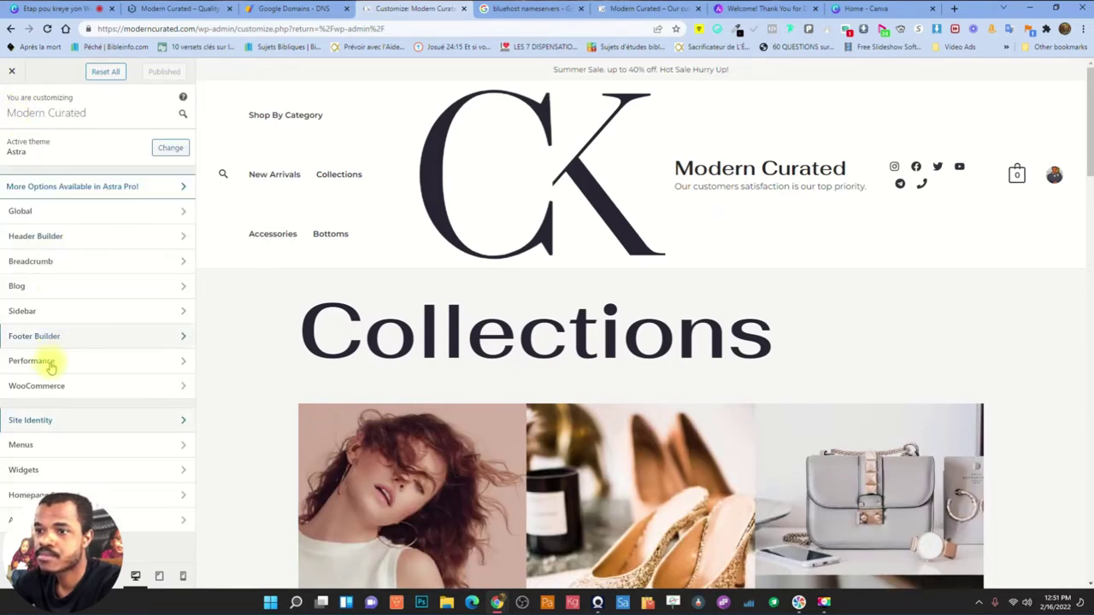
click(40, 424)
click(117, 151)
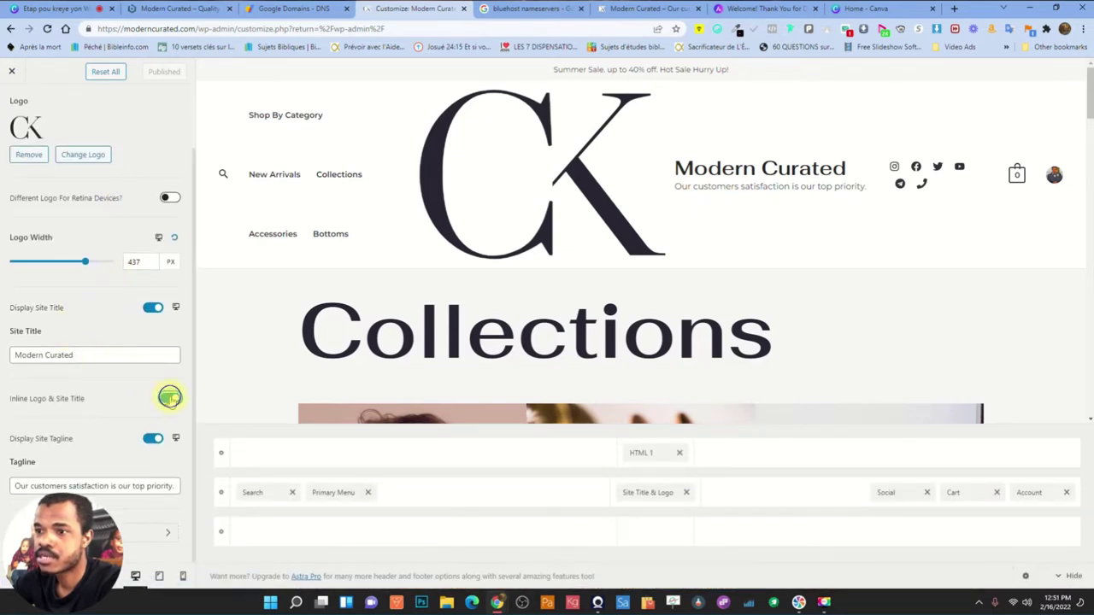
click(169, 397)
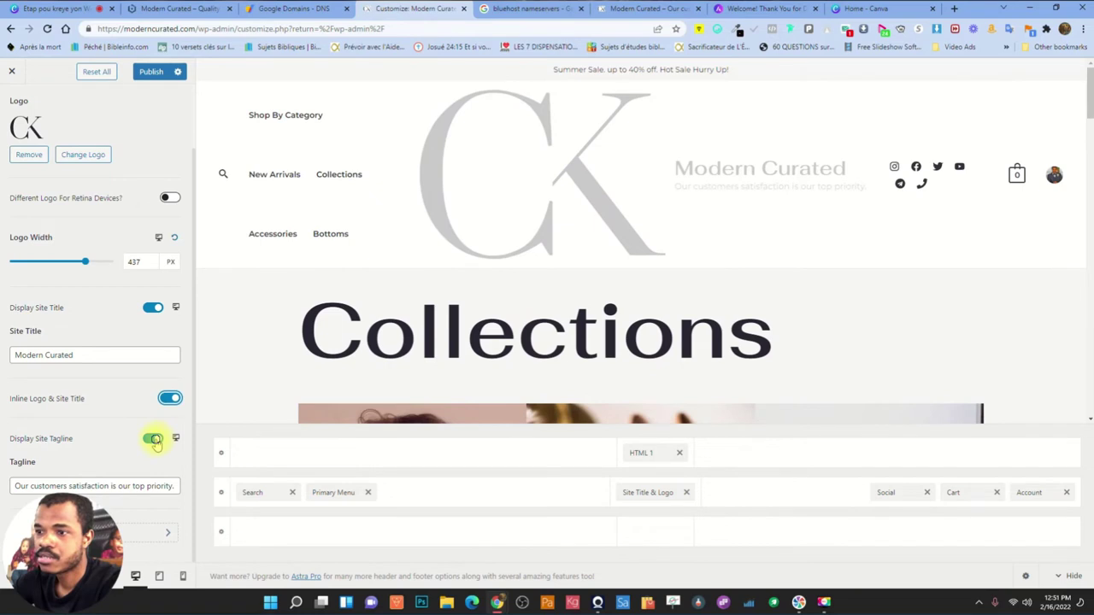
click(153, 439)
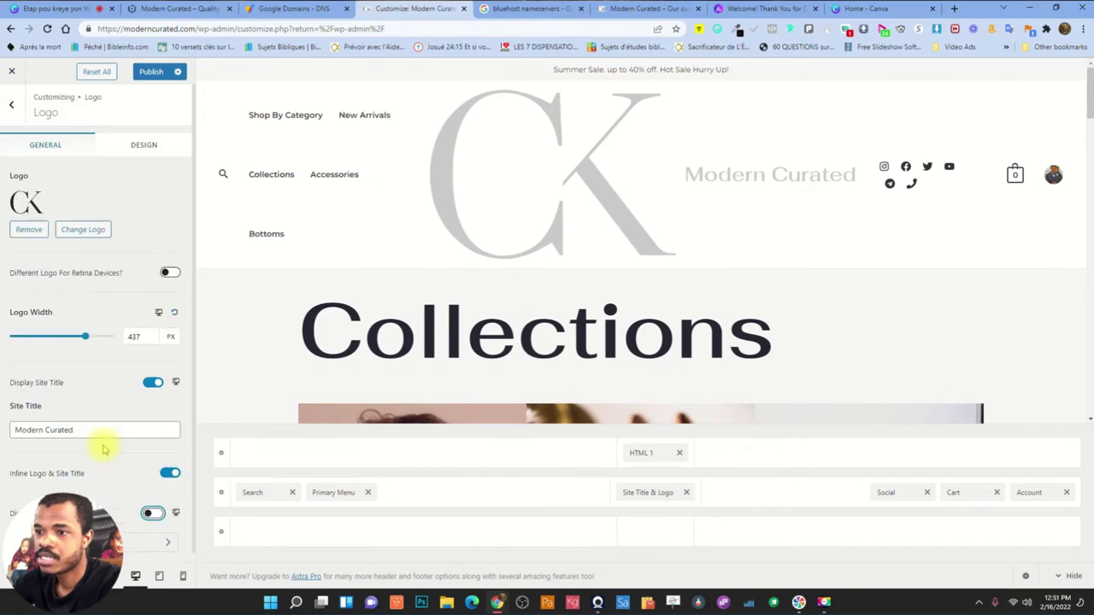
click(152, 373)
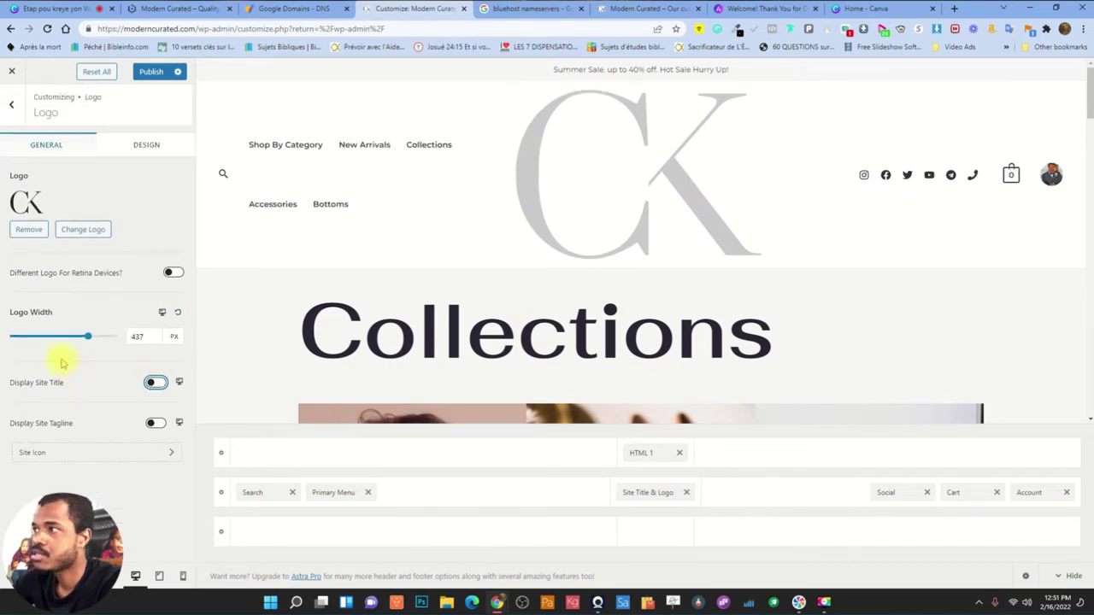
Try a logo width of 325 px and reset the logo width to its default of 56 px
click(180, 315)
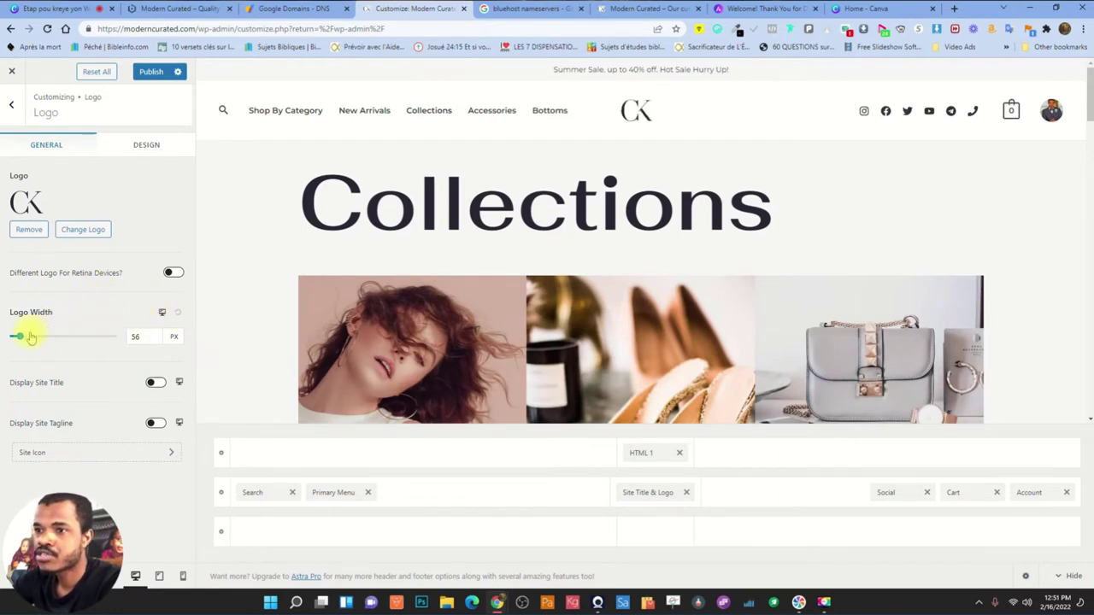
drag(18, 339, 68, 338)
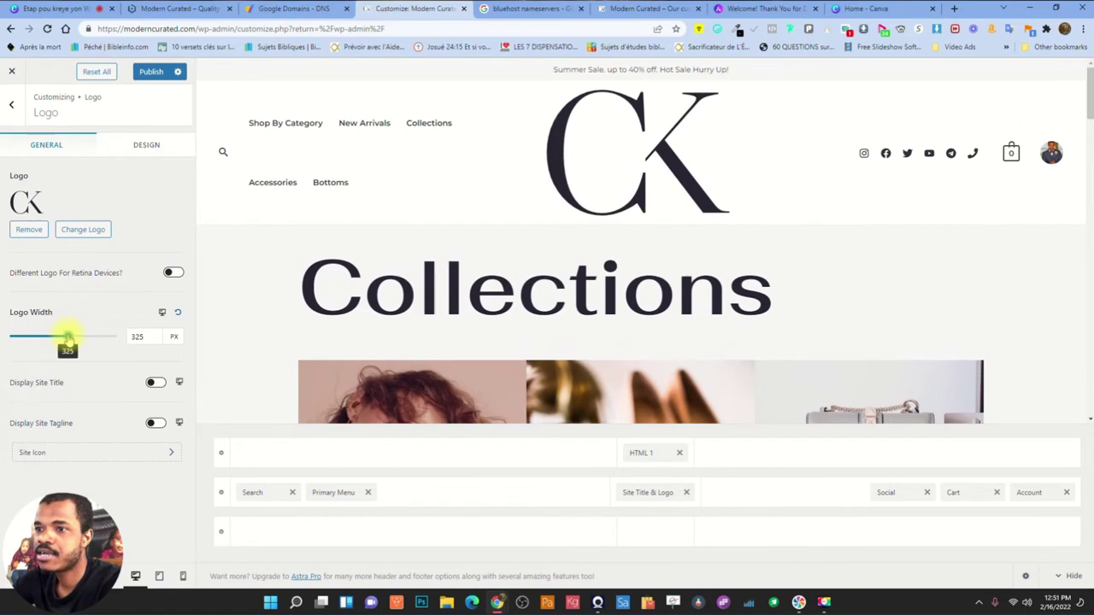
click(177, 313)
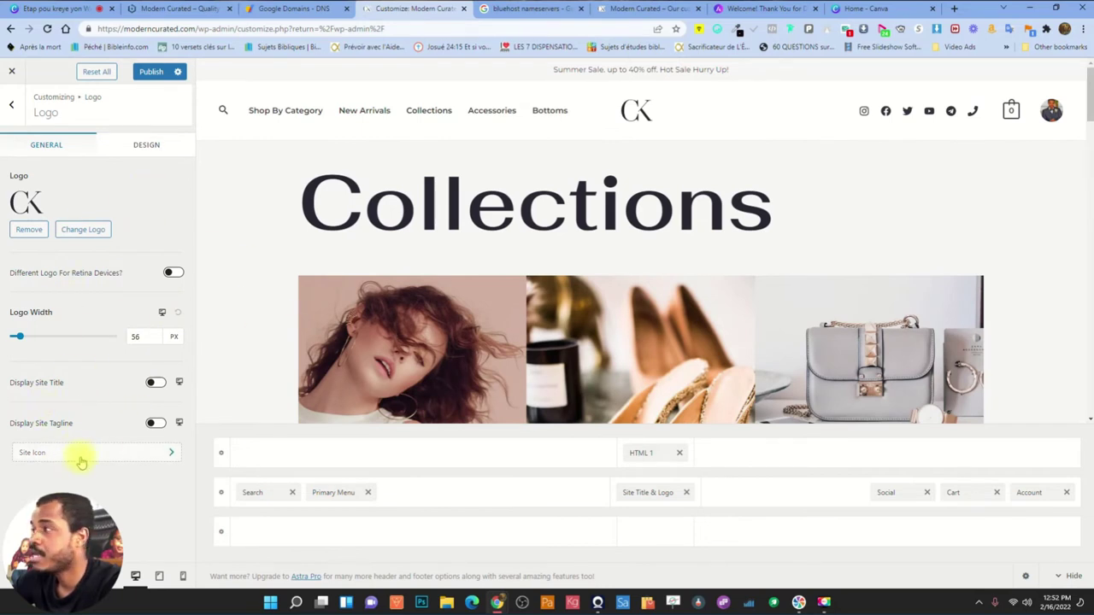
Publish the logo and site title display changes and return to the Customizer's main list of sections
click(152, 71)
click(11, 104)
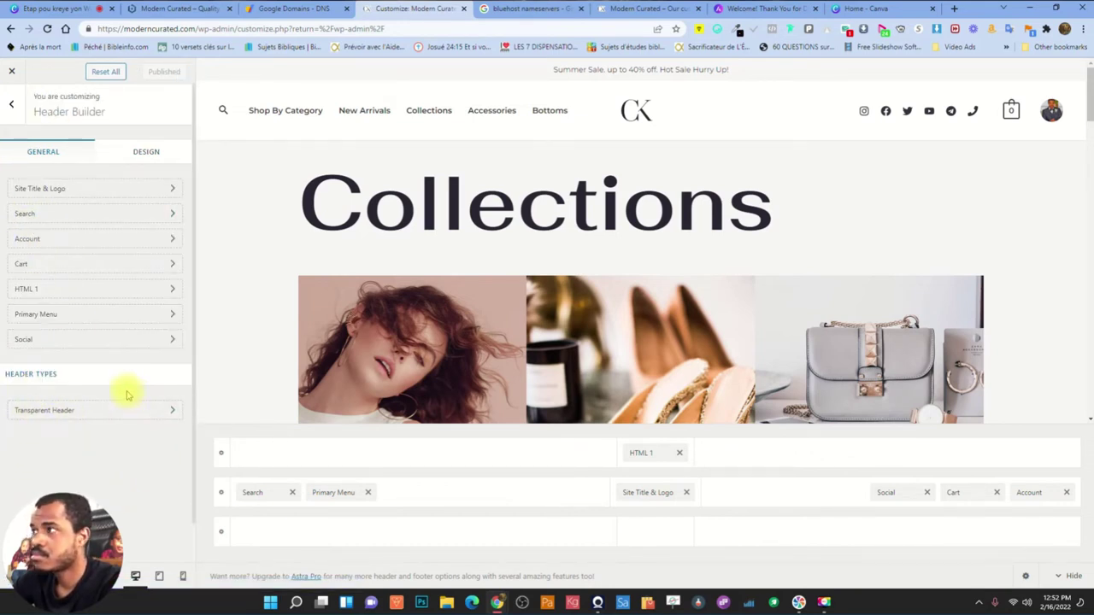
click(11, 104)
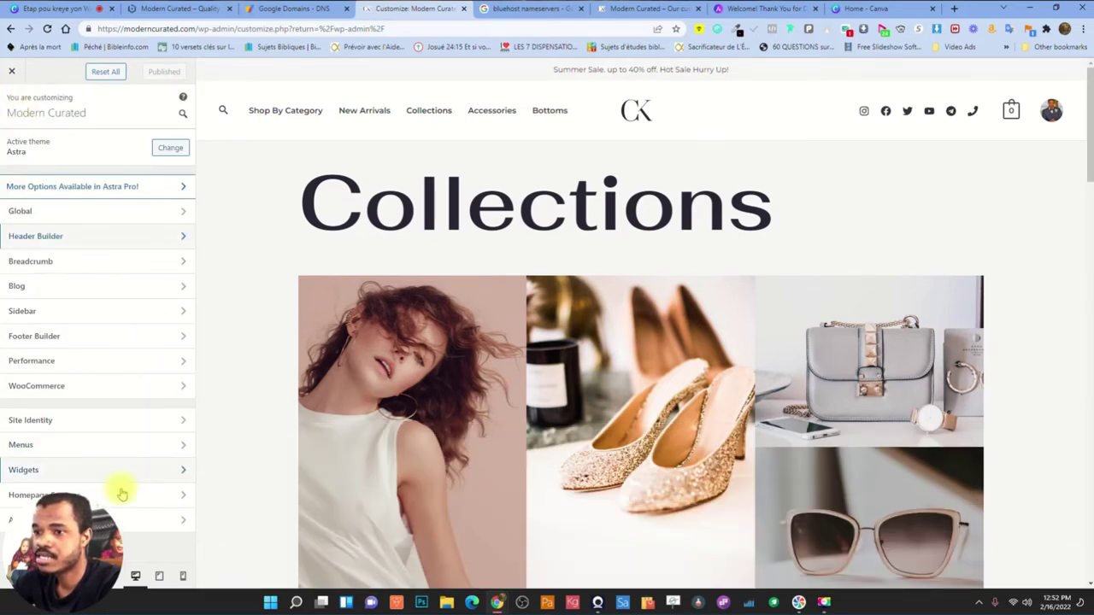
click(69, 363)
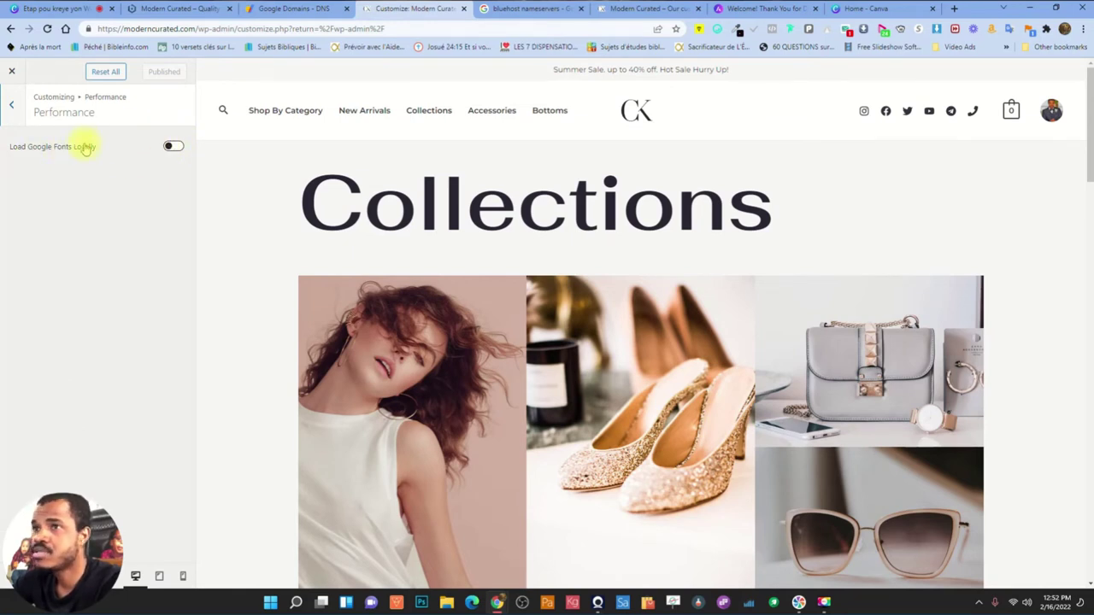
click(12, 104)
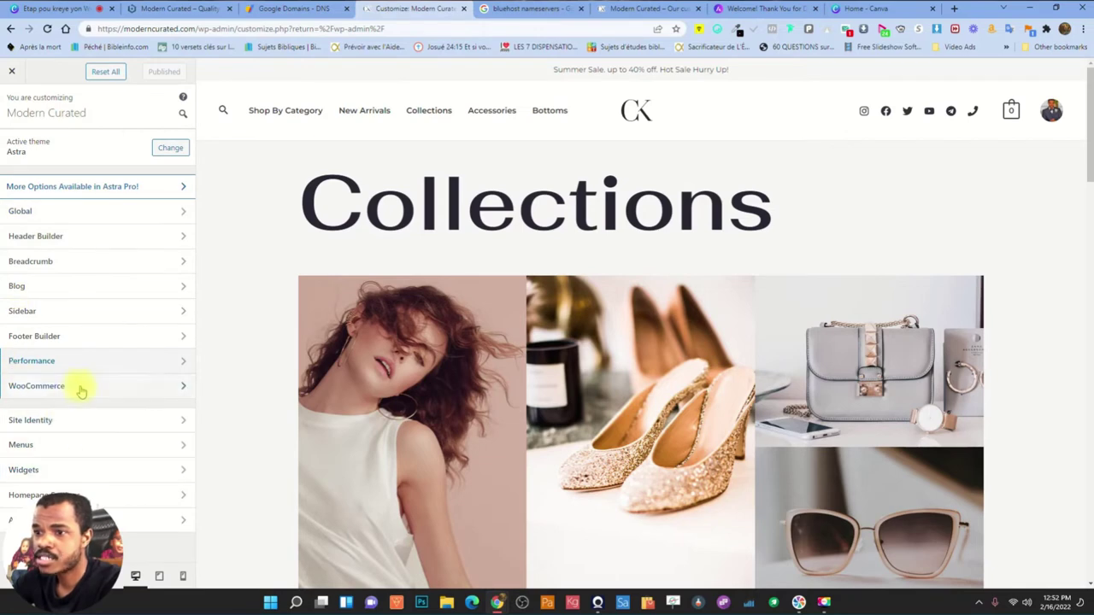
In the Homepage Settings, choose Home as the static homepage and publish the change
click(53, 492)
click(66, 301)
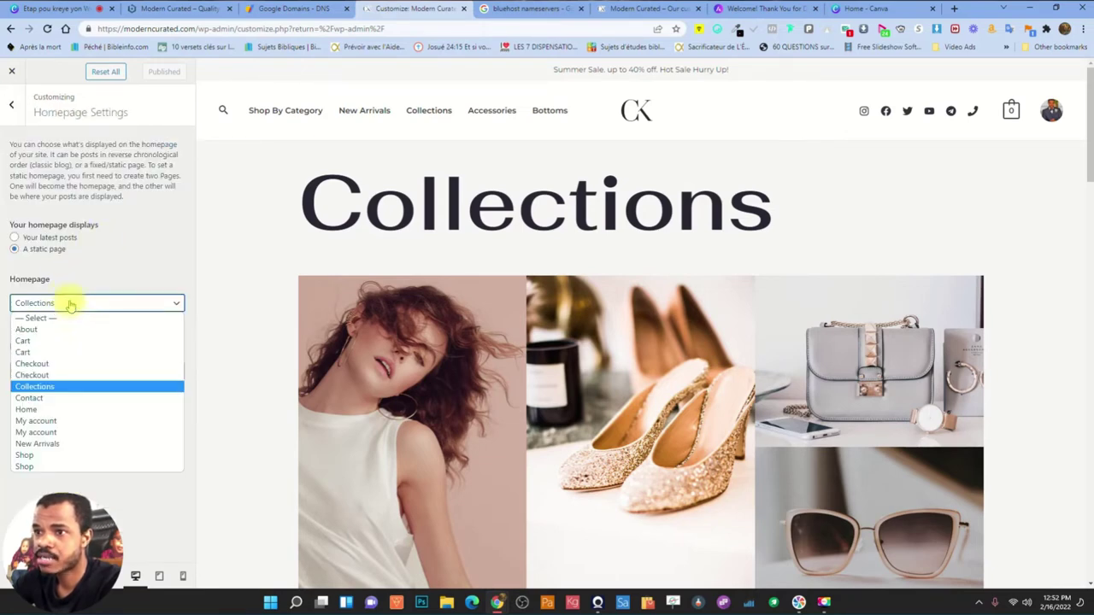
click(38, 410)
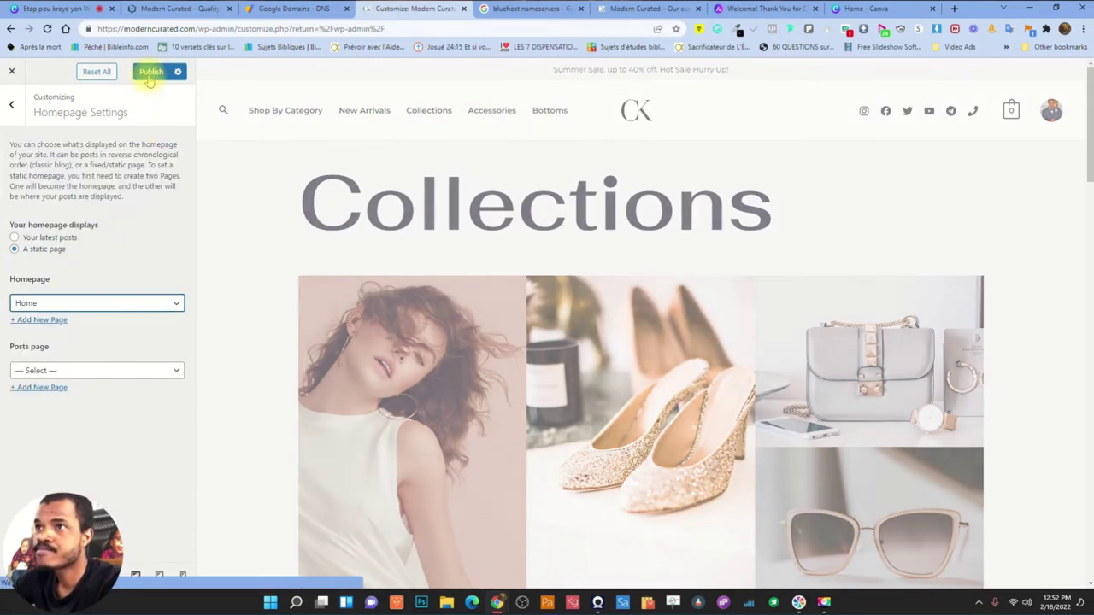
click(151, 73)
Check the live site's header and homepage against the Customizer preview
click(617, 7)
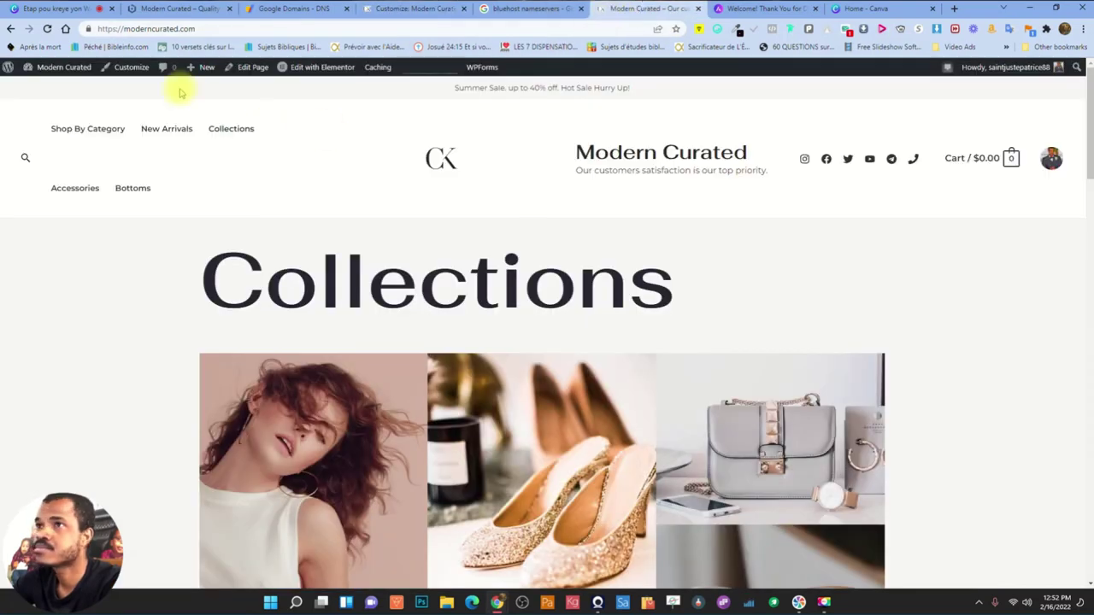
click(411, 9)
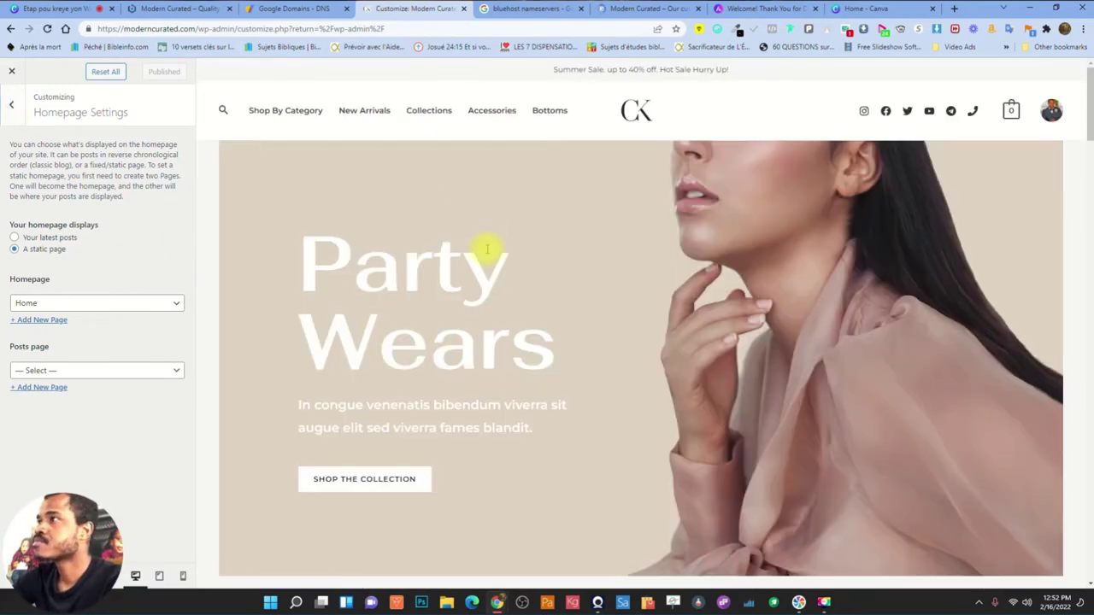
click(642, 9)
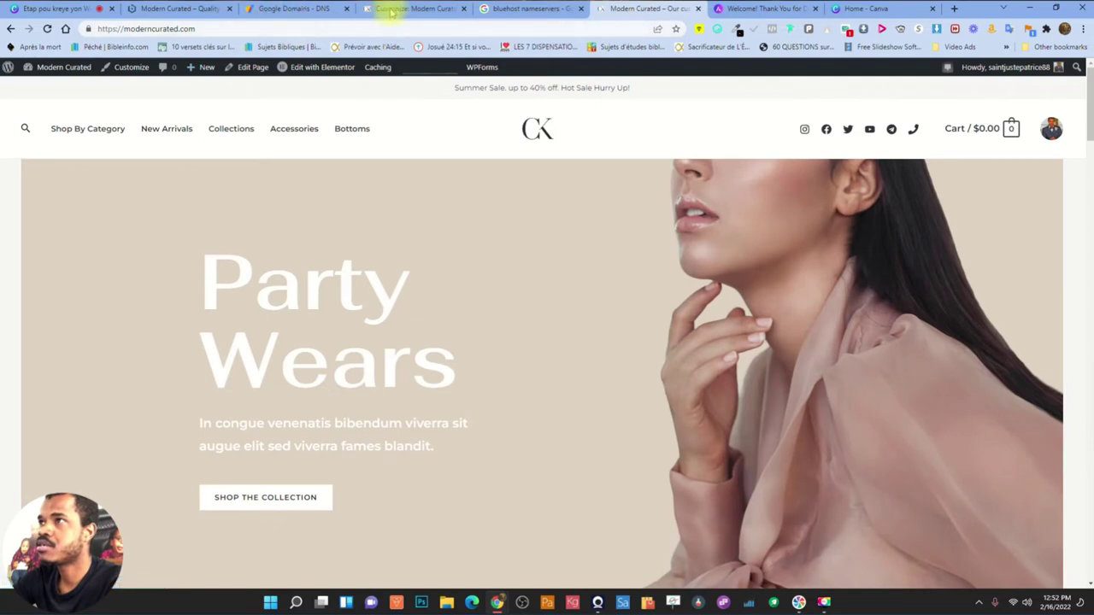
click(395, 11)
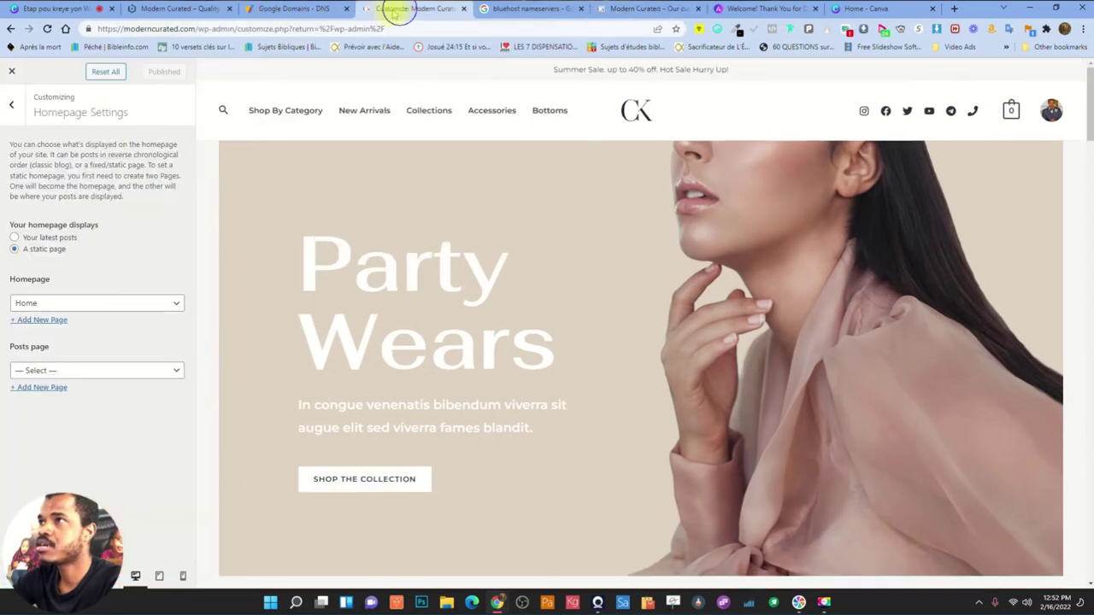
click(12, 104)
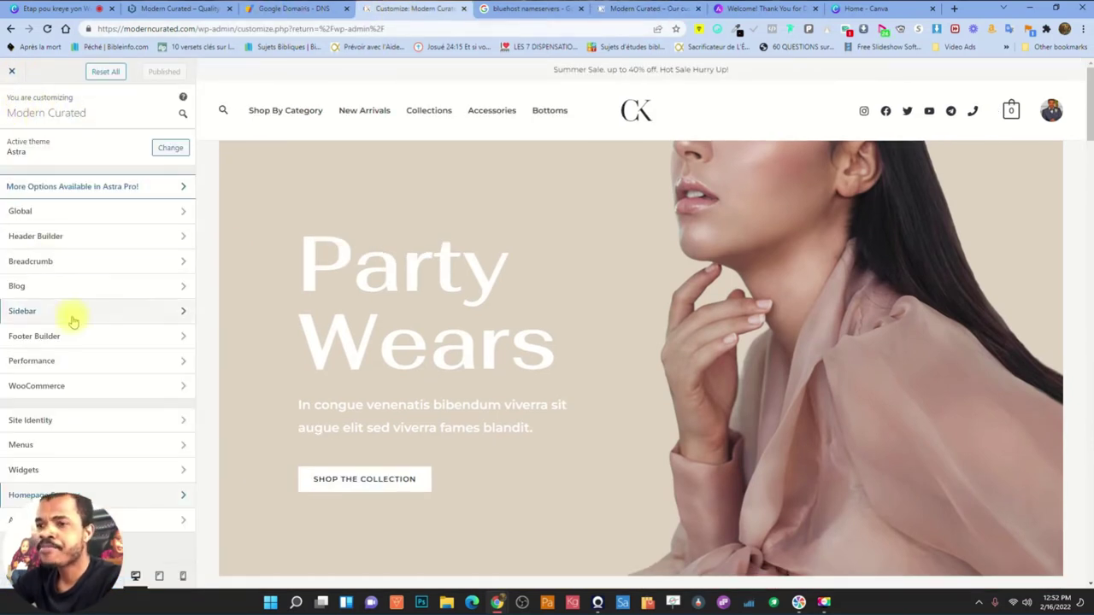
Look through the whole live homepage, from the Party Wears banner and product sections to the footer
click(642, 9)
scroll(557, 357, down, 1)
scroll(325, 183, down, 2)
scroll(325, 183, up, 2)
drag(449, 246, 450, 247)
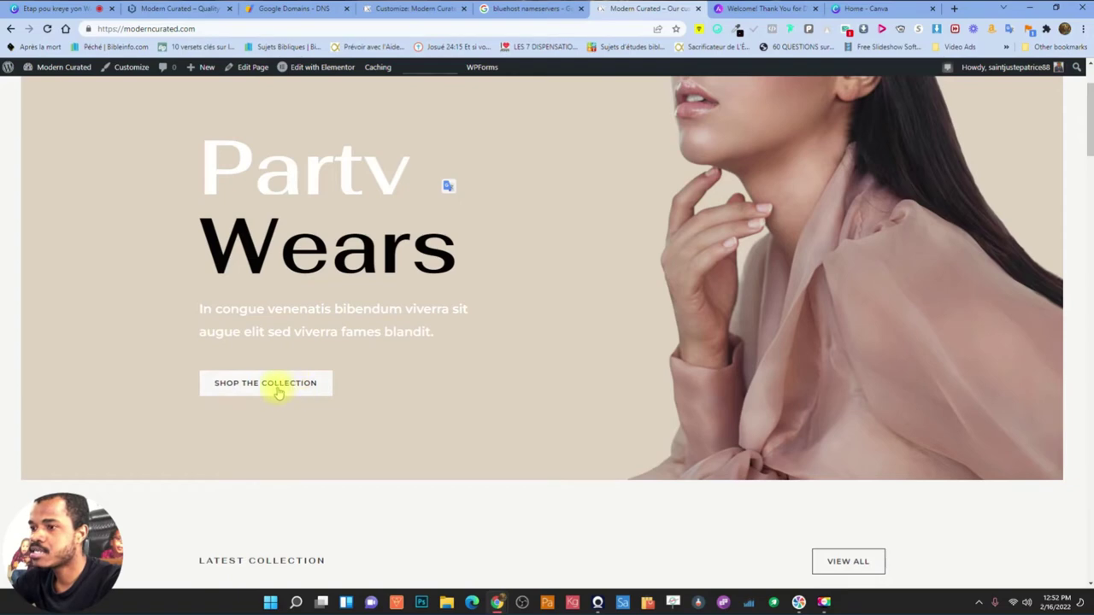
drag(191, 305, 432, 329)
scroll(510, 334, down, 3)
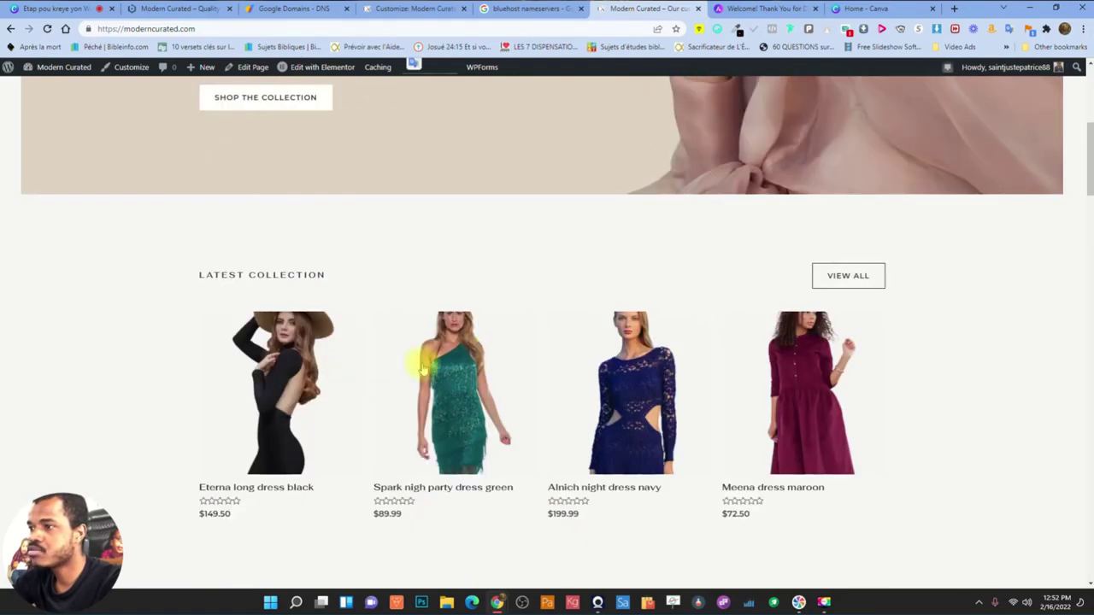
scroll(559, 405, down, 2)
scroll(599, 423, down, 3)
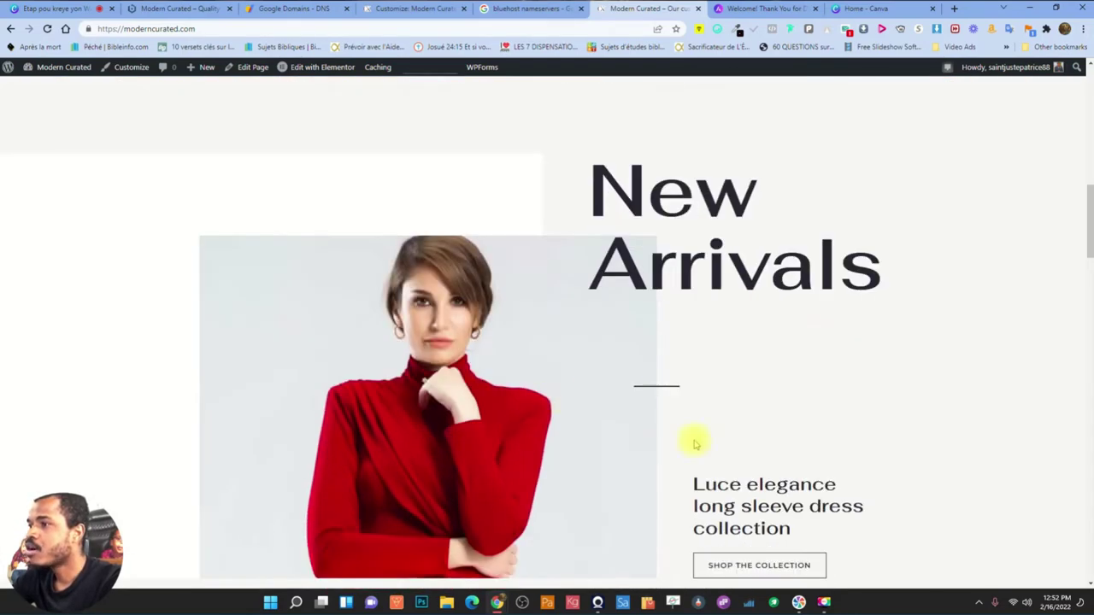
scroll(581, 228, down, 3)
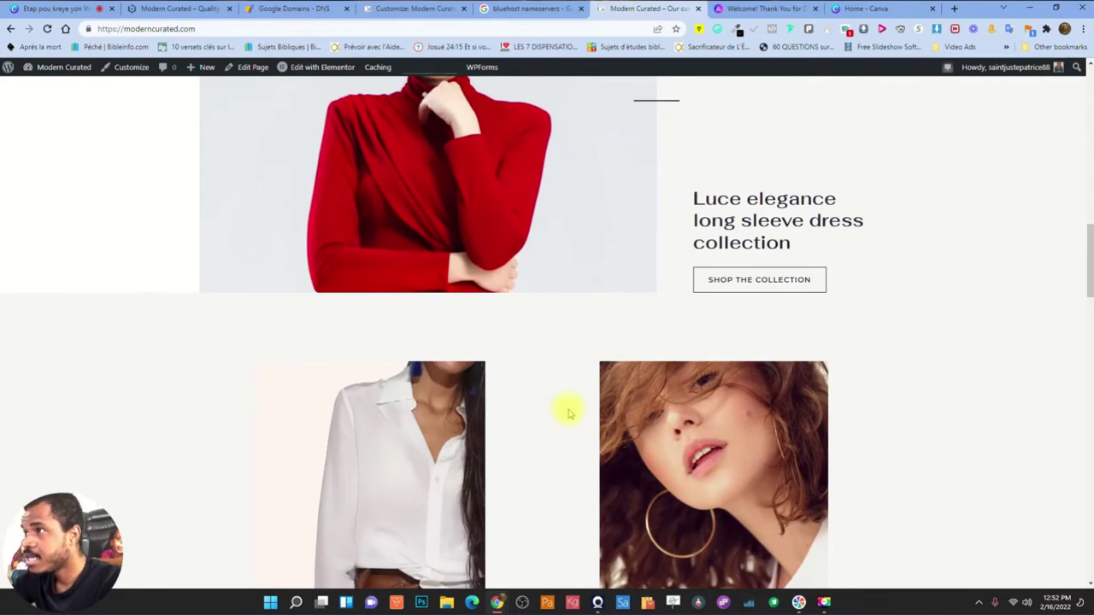
scroll(563, 397, up, 1)
scroll(488, 524, down, 12)
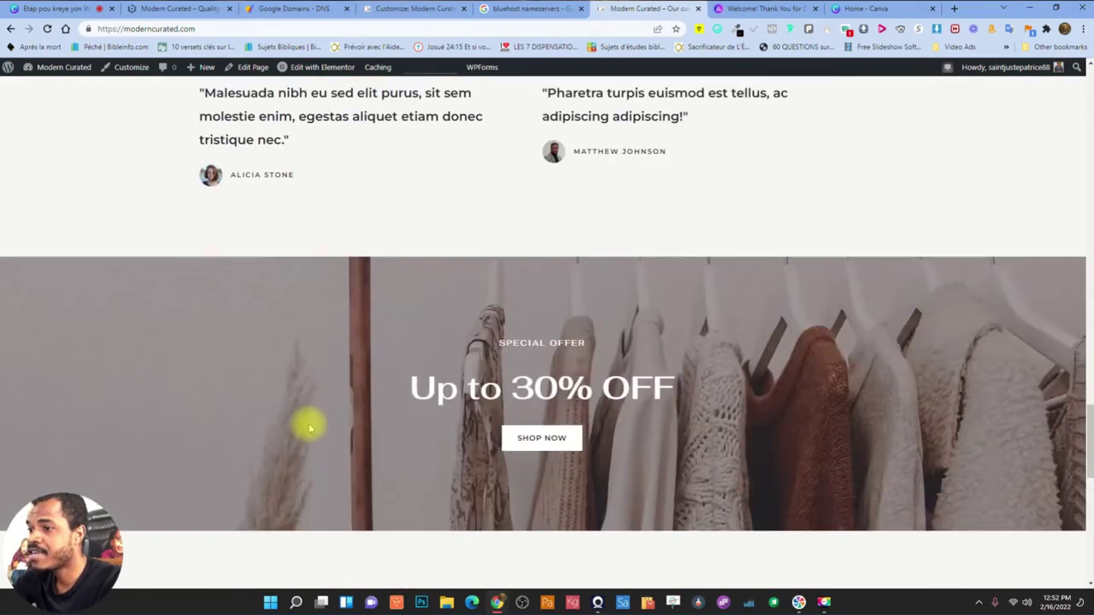
scroll(310, 429, down, 5)
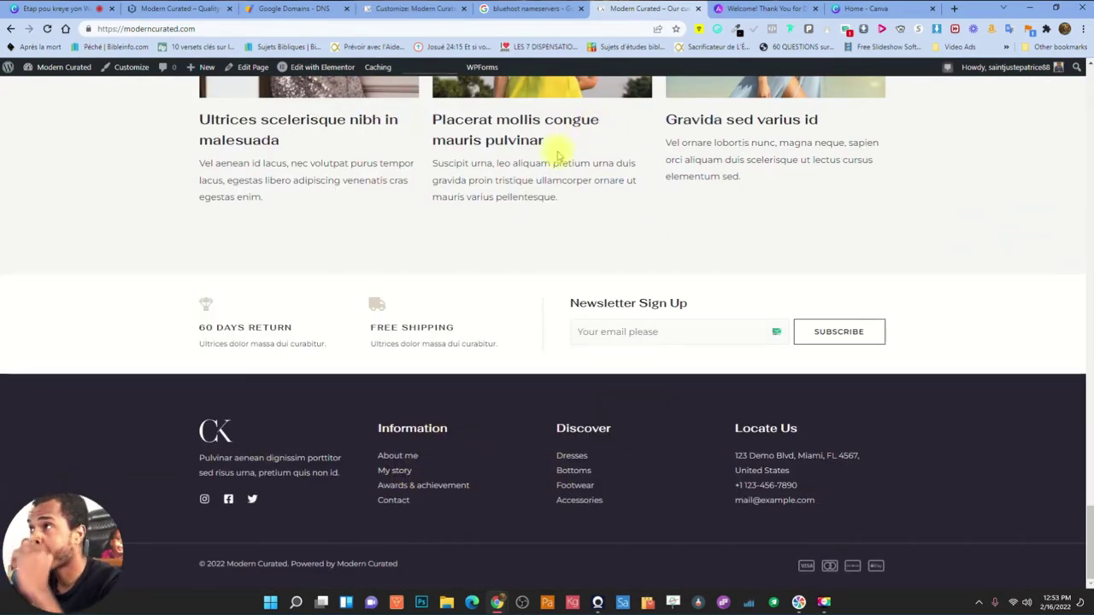
Leave the Customizer for the WordPress dashboard, list all of the site's pages and compare them with the live site's footer
click(406, 8)
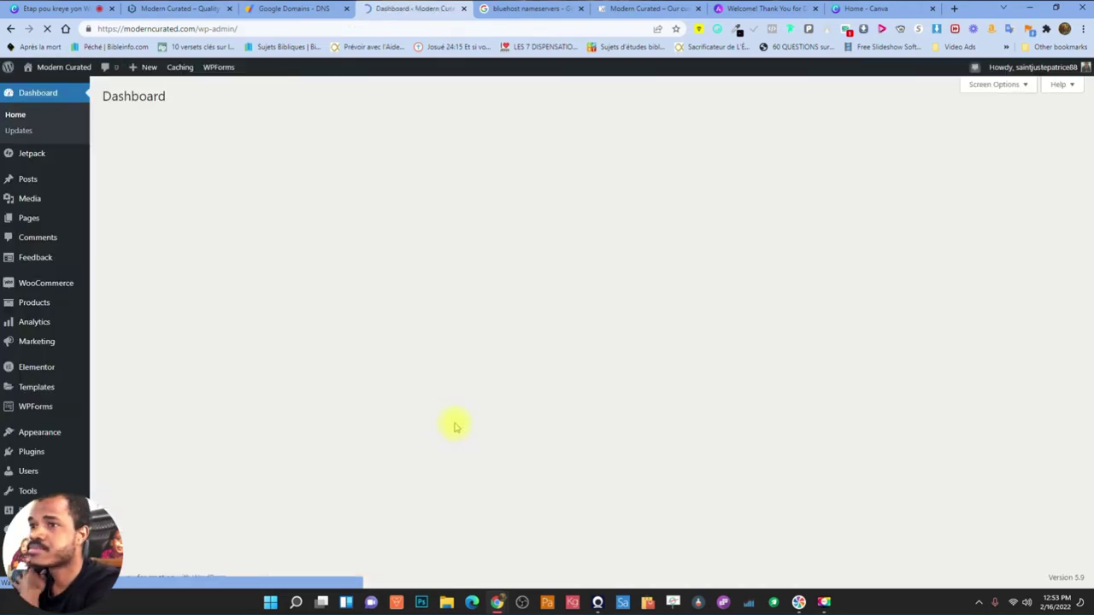
mouse_move(37, 220)
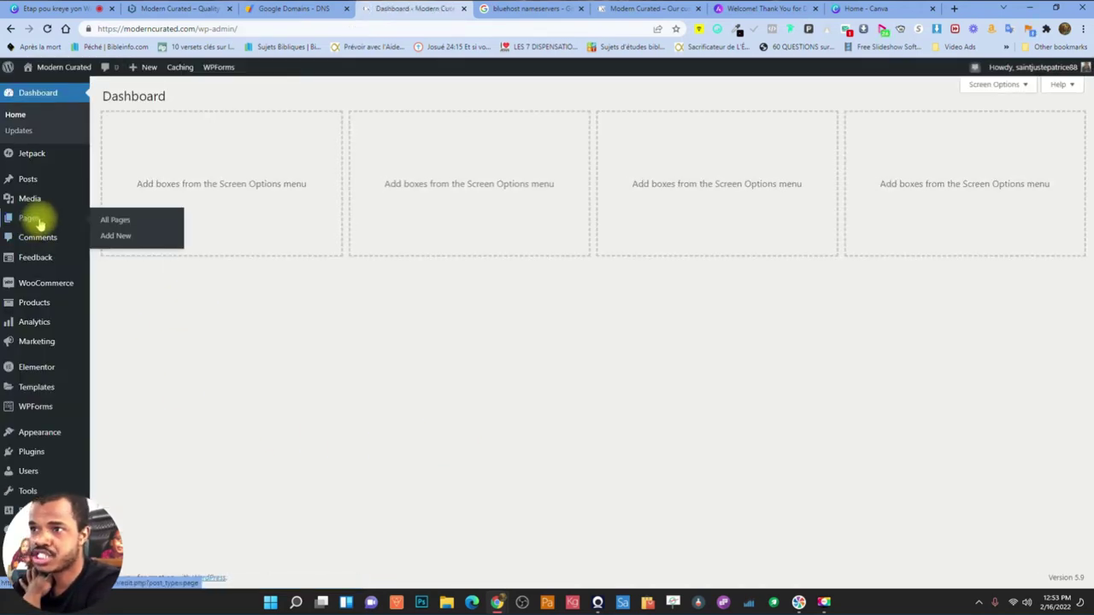
click(111, 219)
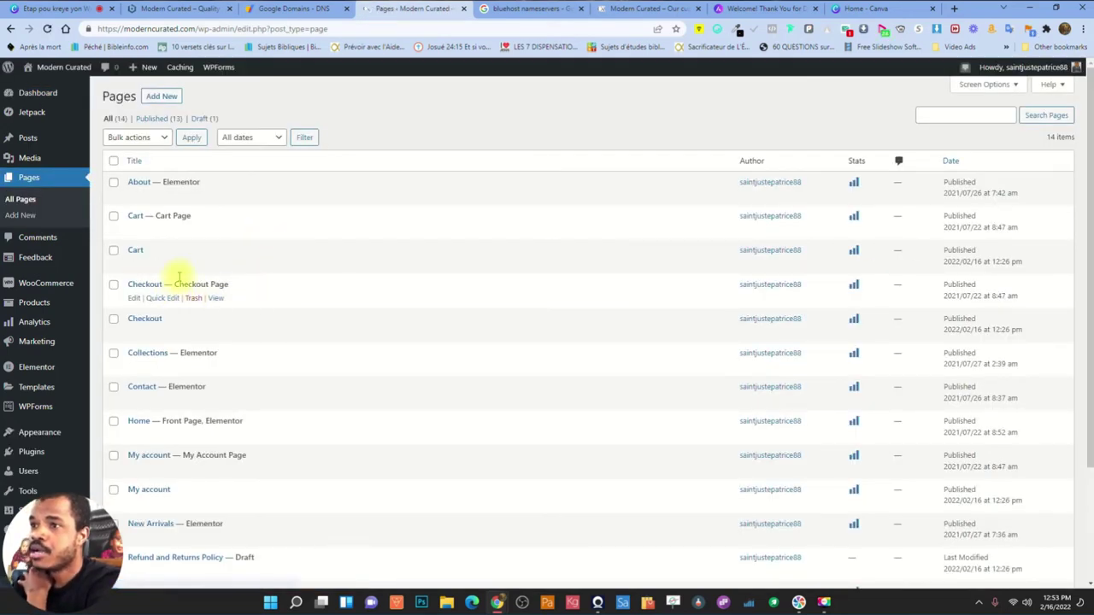
scroll(264, 411, down, 3)
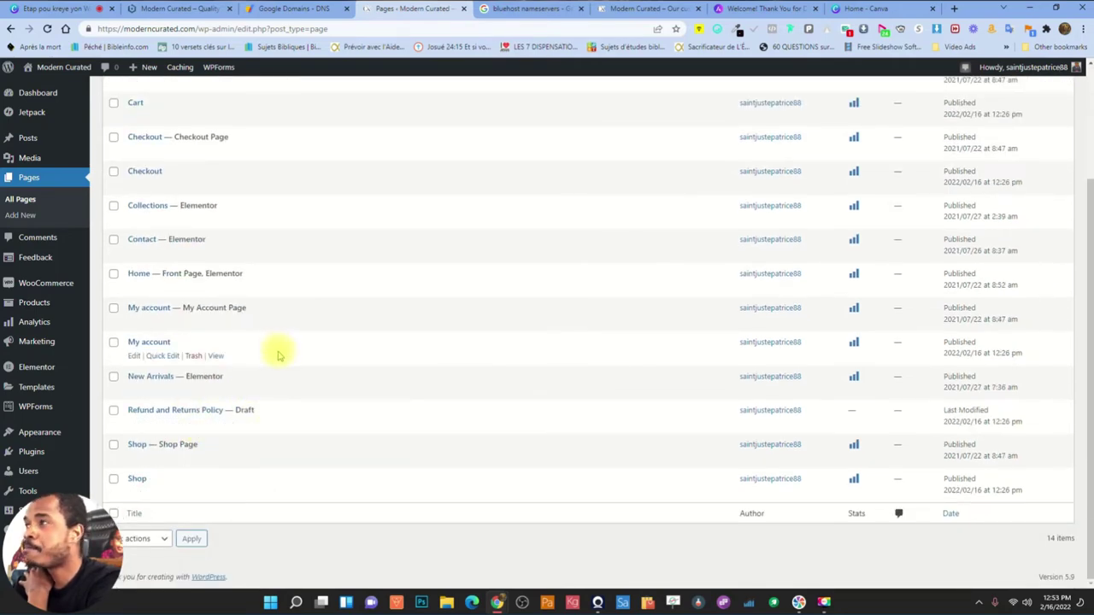
scroll(276, 353, up, 3)
click(633, 12)
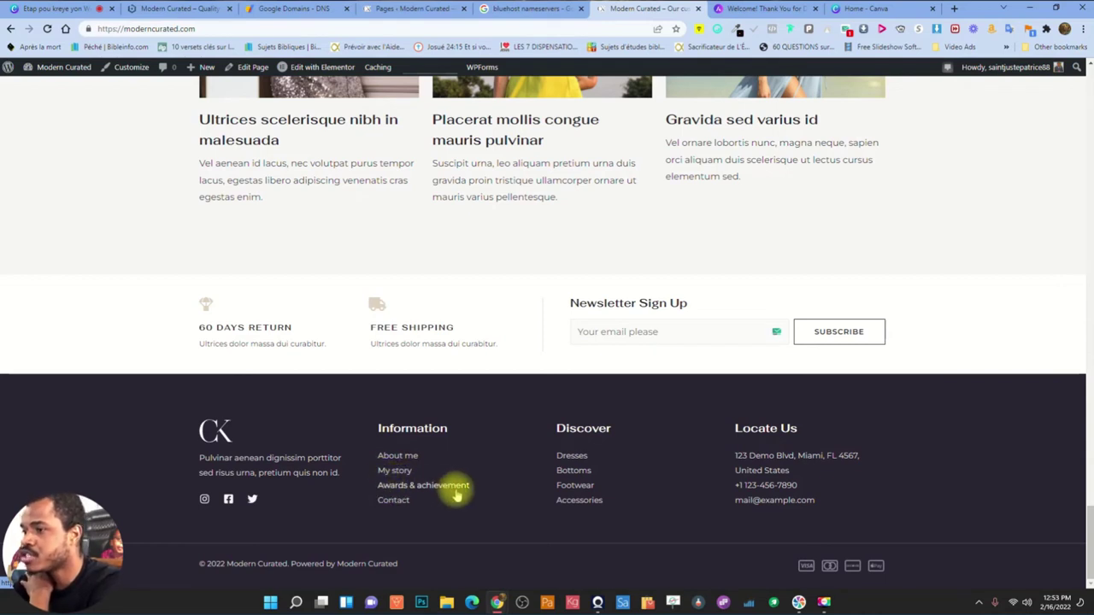
click(400, 10)
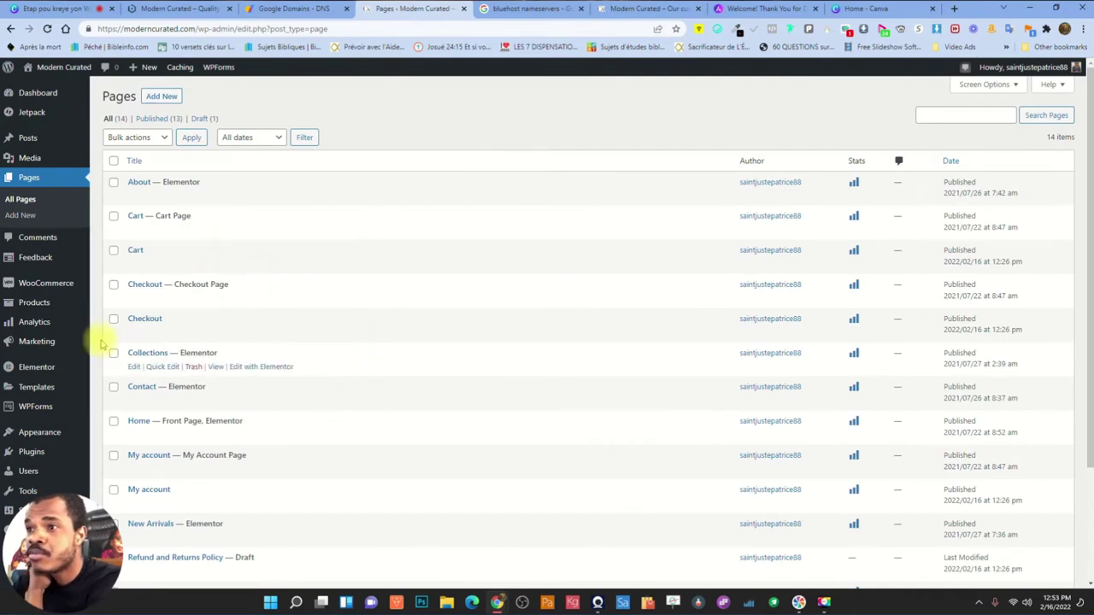
Open the Home front page for editing with Elementor in a new browser tab
scroll(190, 331, down, 1)
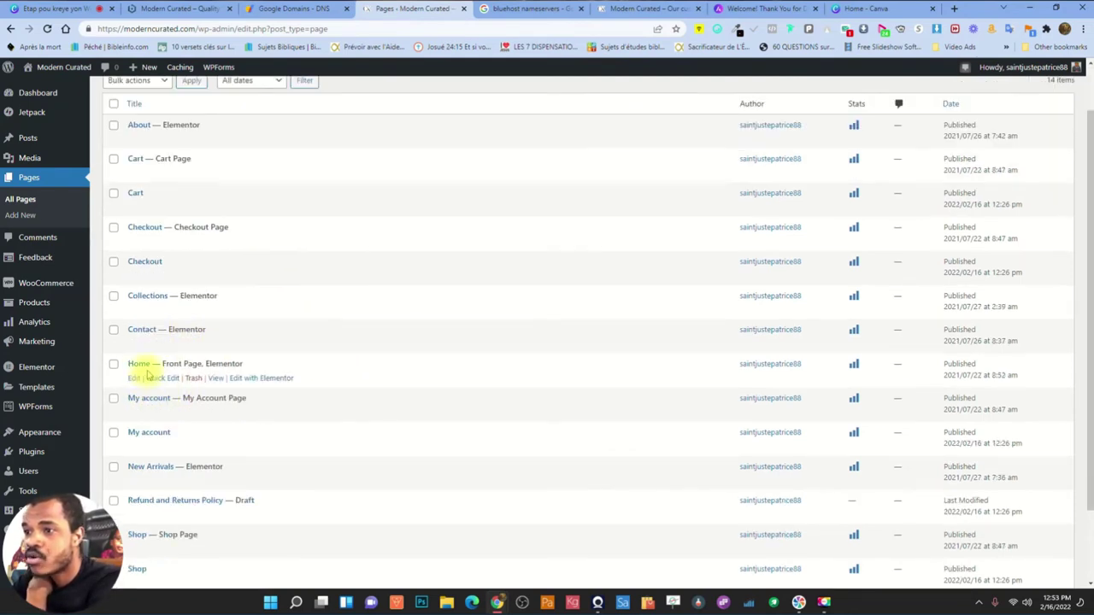
right_click(264, 379)
click(290, 386)
click(483, 9)
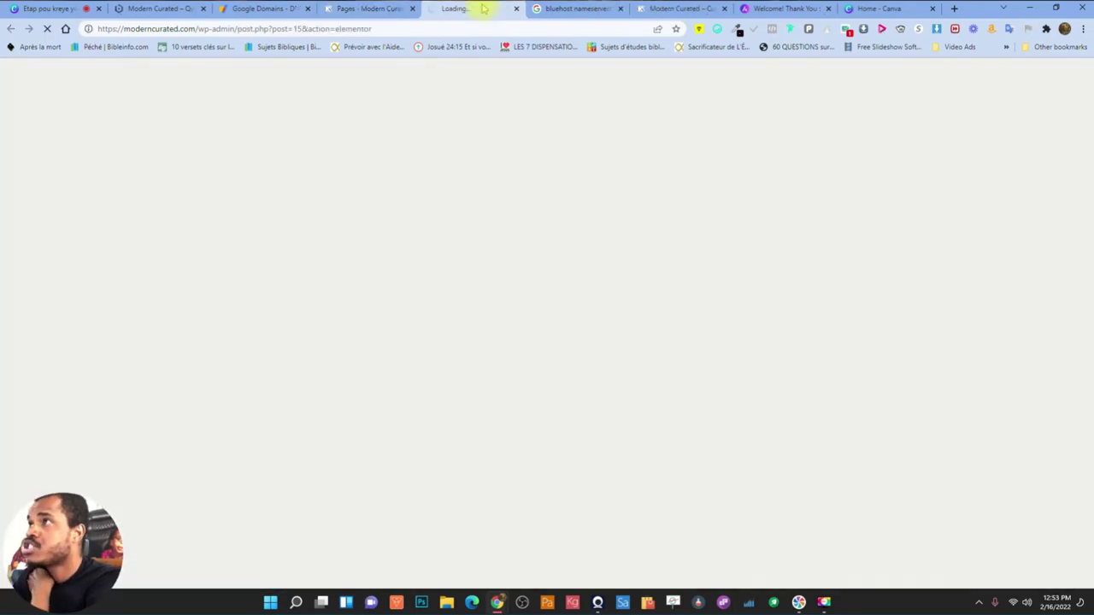
click(381, 24)
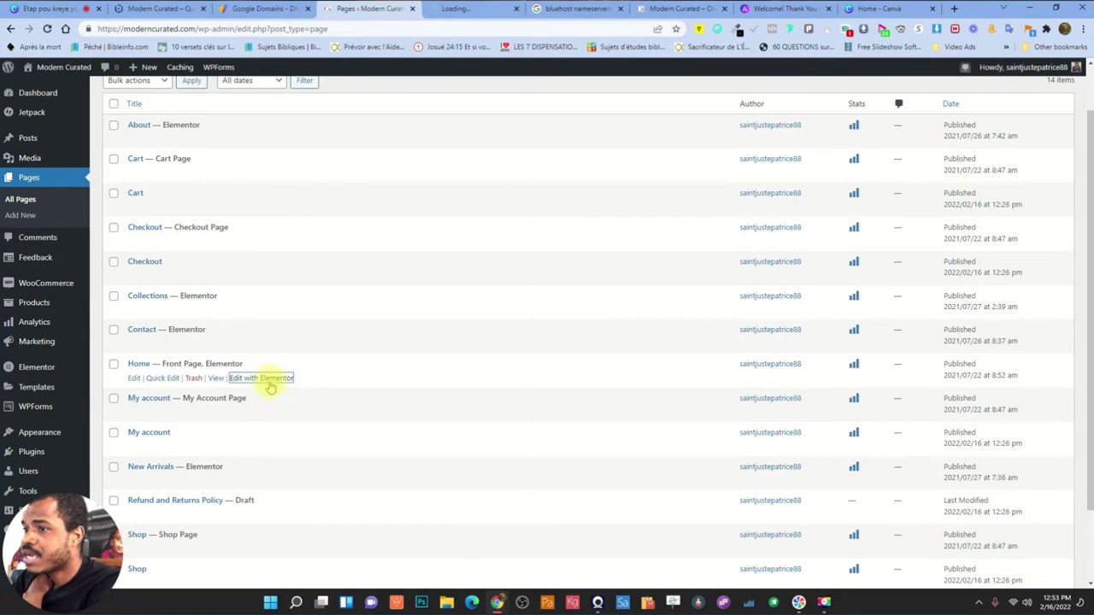
click(466, 8)
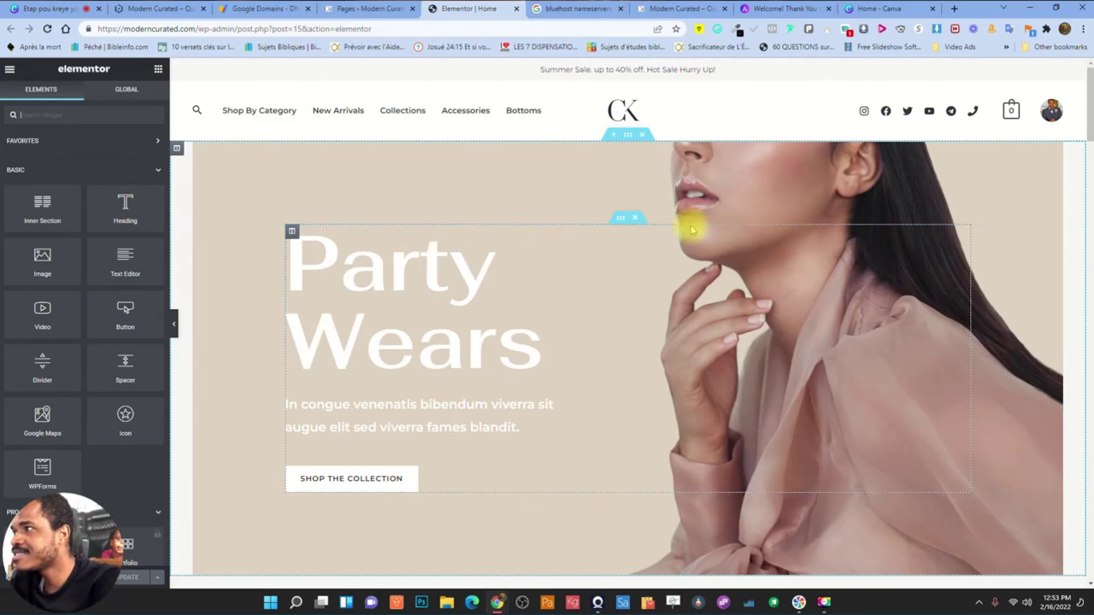
Change the "Party Wears" banner heading on the Home page to "Night Dress"
scroll(564, 205, down, 8)
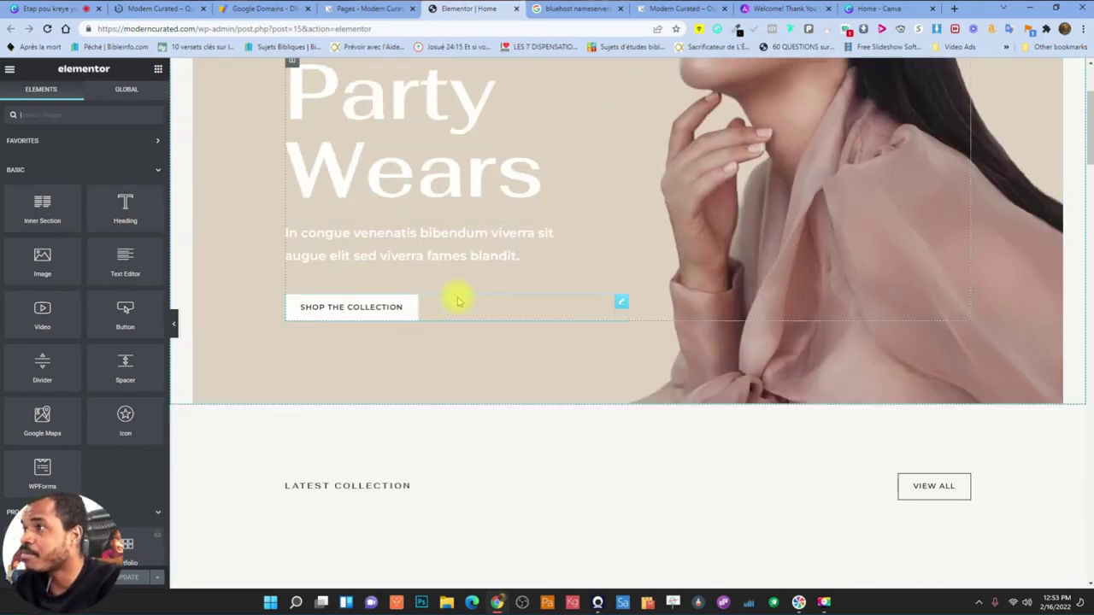
scroll(539, 329, down, 7)
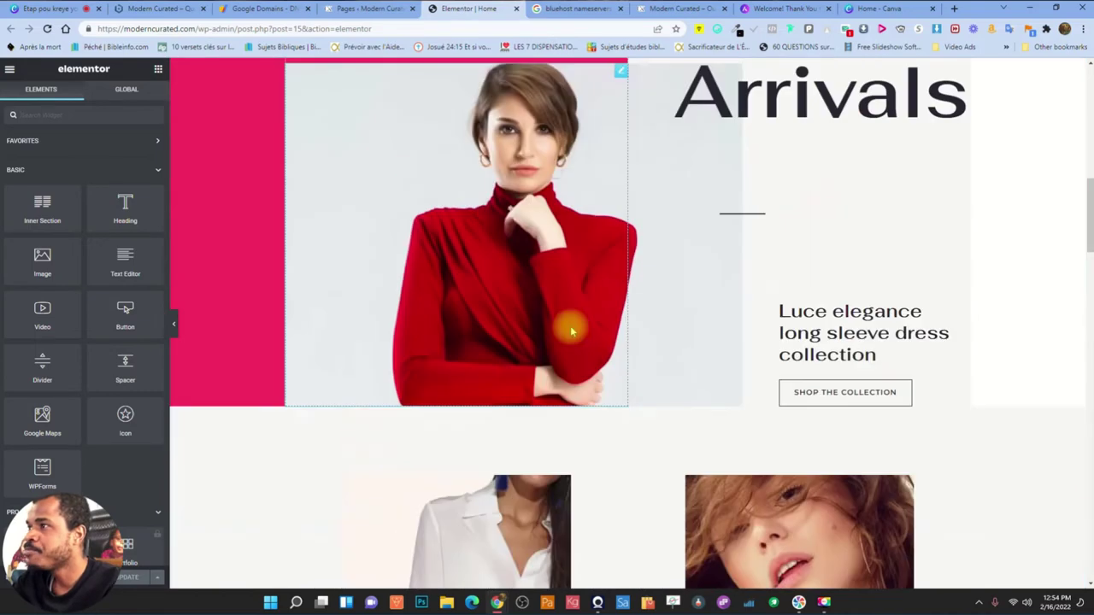
scroll(572, 331, up, 8)
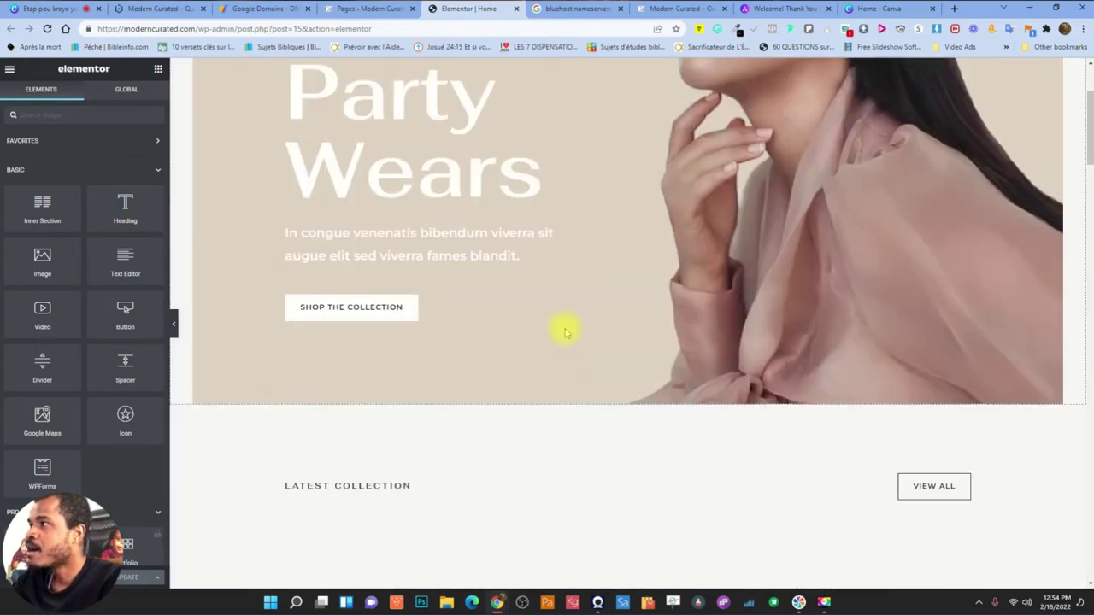
click(419, 278)
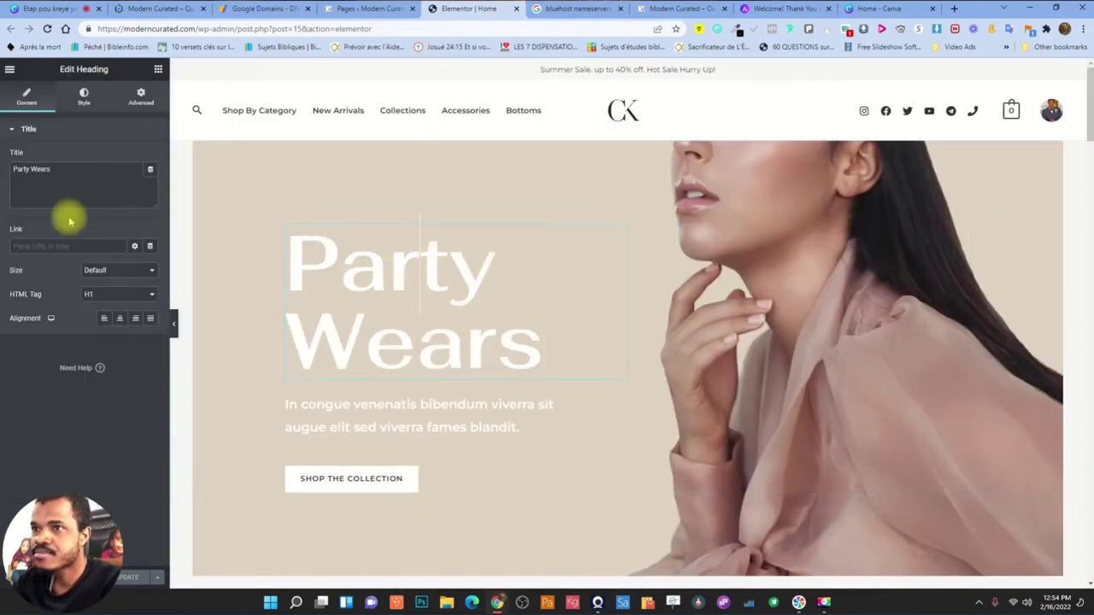
drag(74, 167, 3, 171)
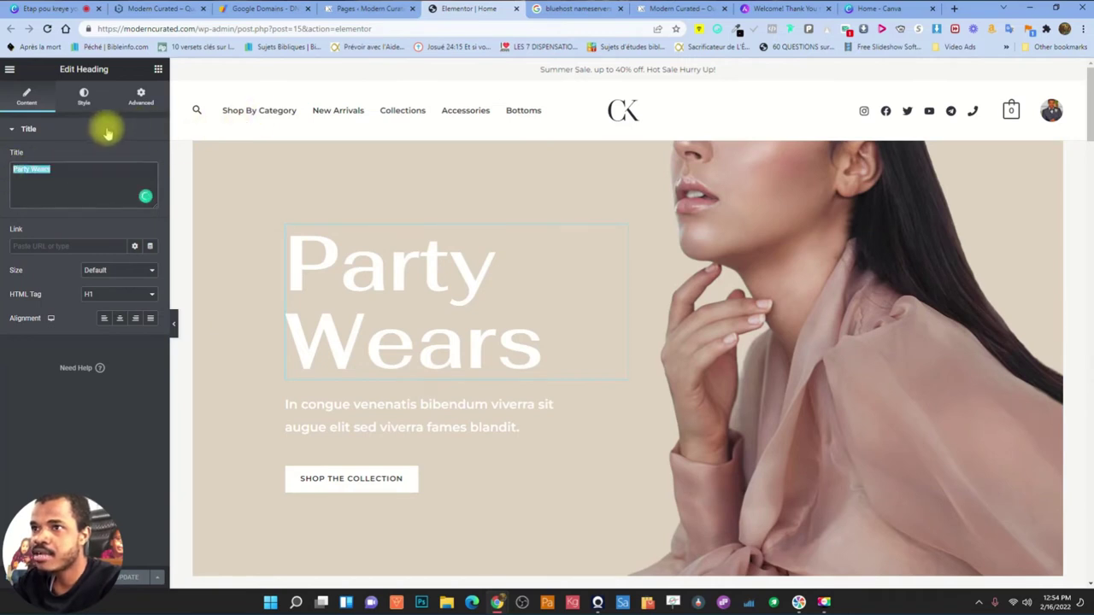
text(Ni)
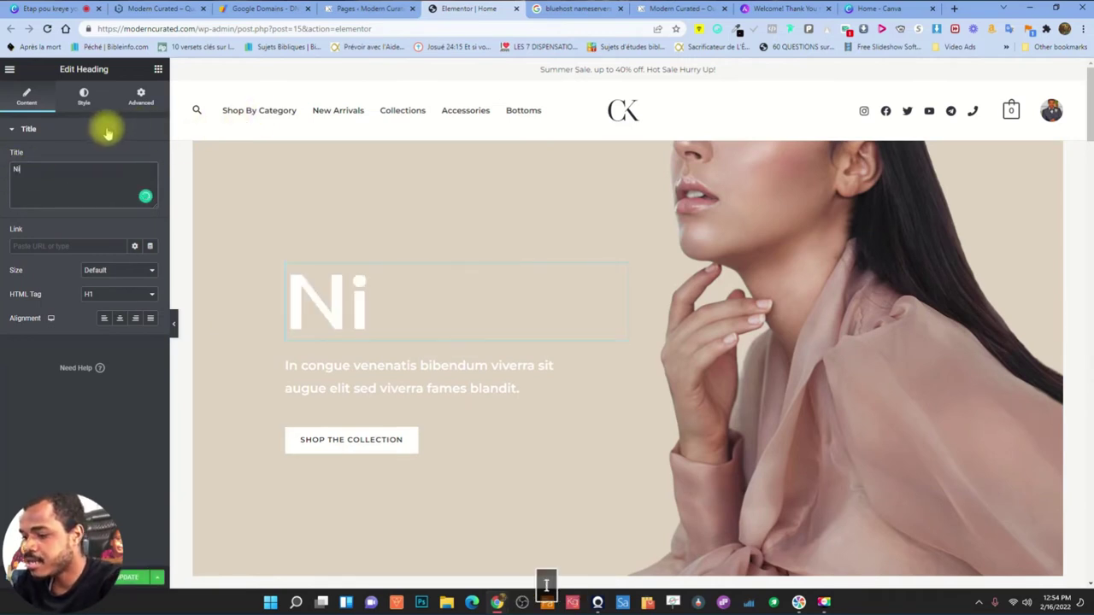
text(ght dress)
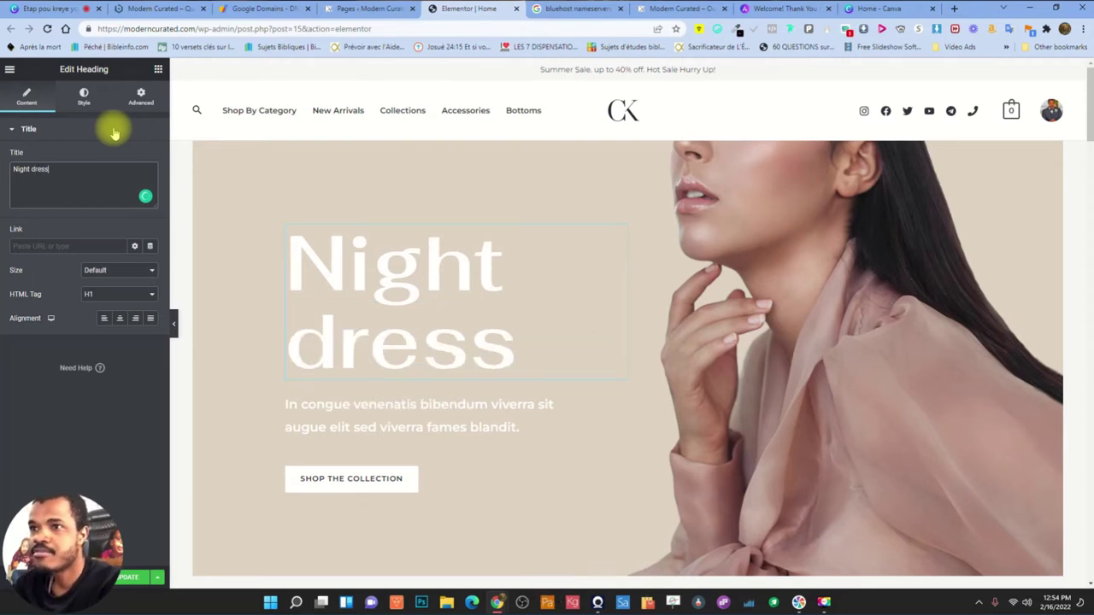
click(40, 168)
key(BackSpace)
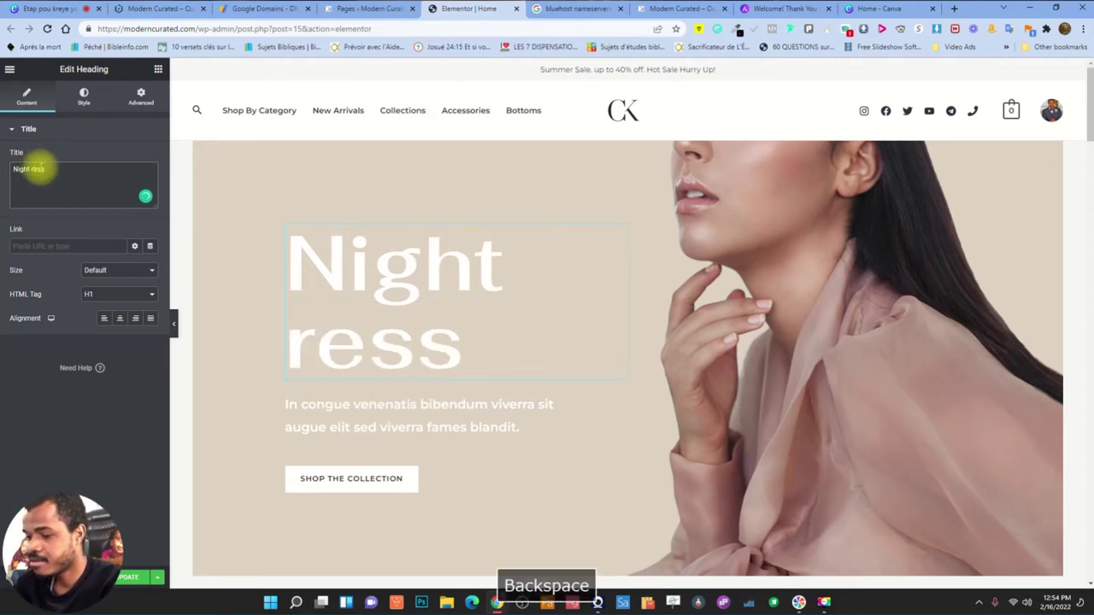
text(D)
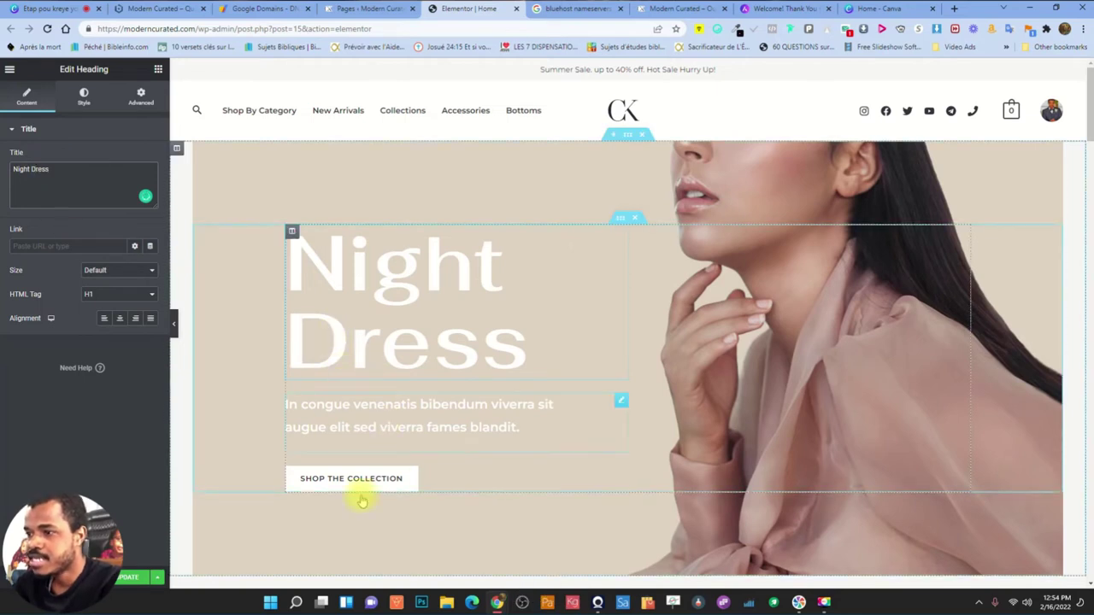
Replace the placeholder paragraph under the banner heading with "This is my own text"
click(390, 420)
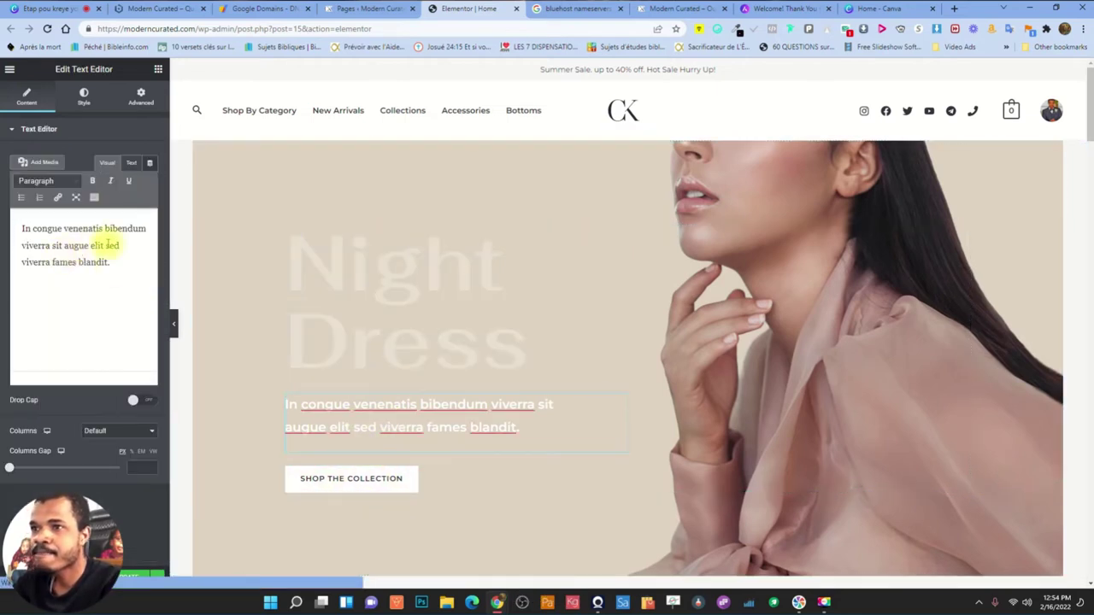
drag(109, 261, 17, 225)
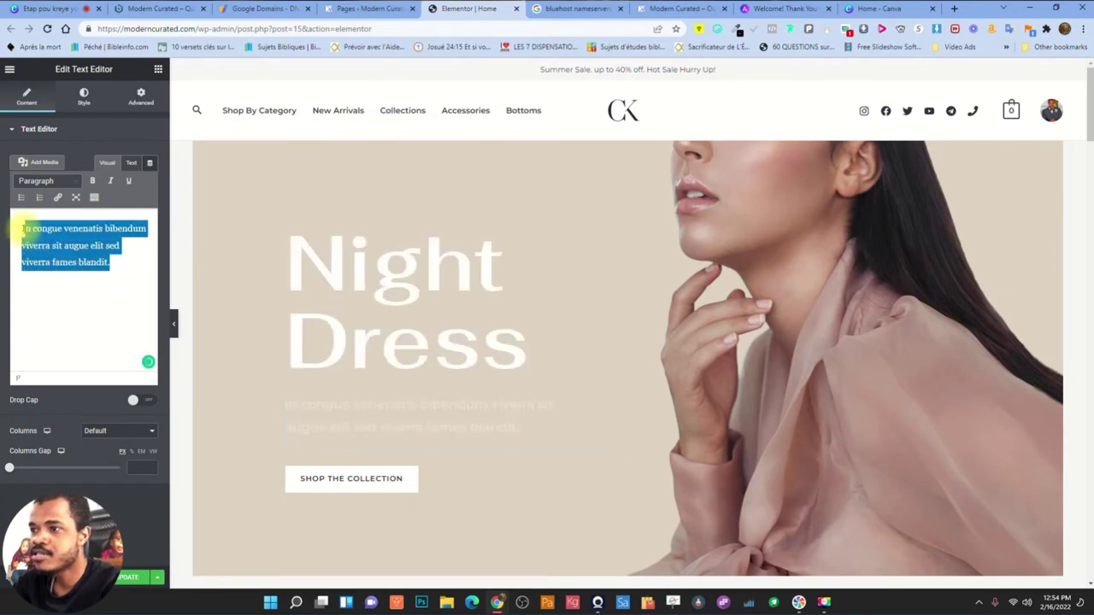
key(Delete)
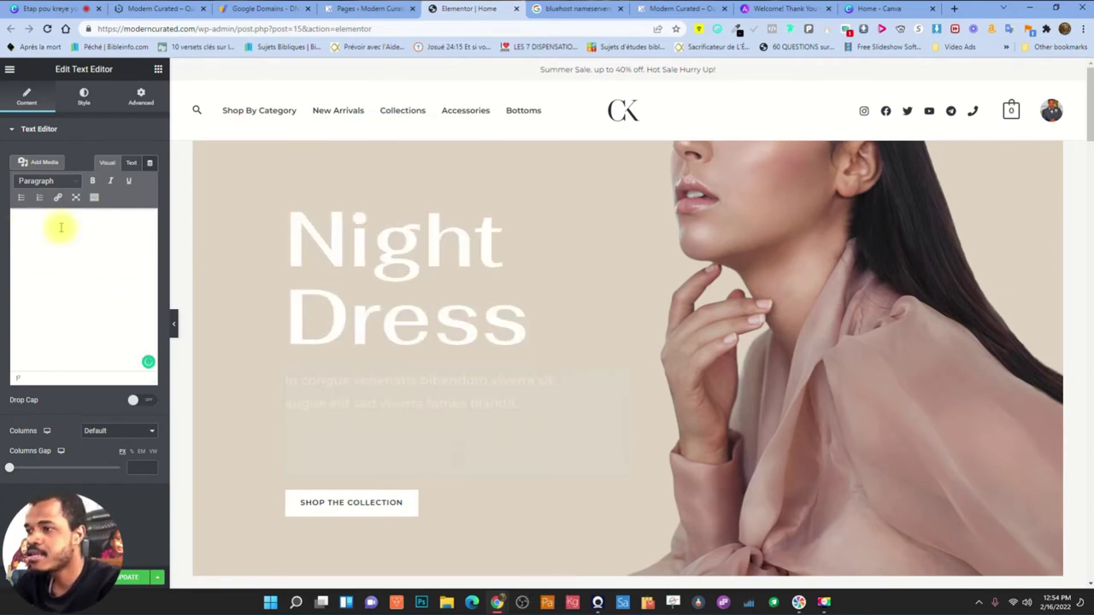
text(This)
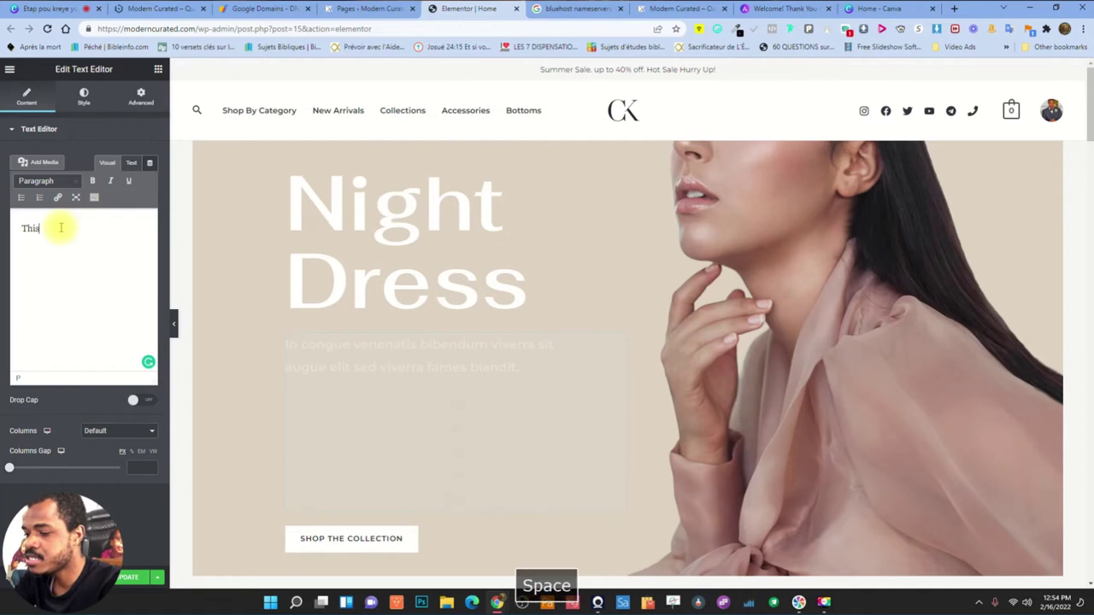
text( is my)
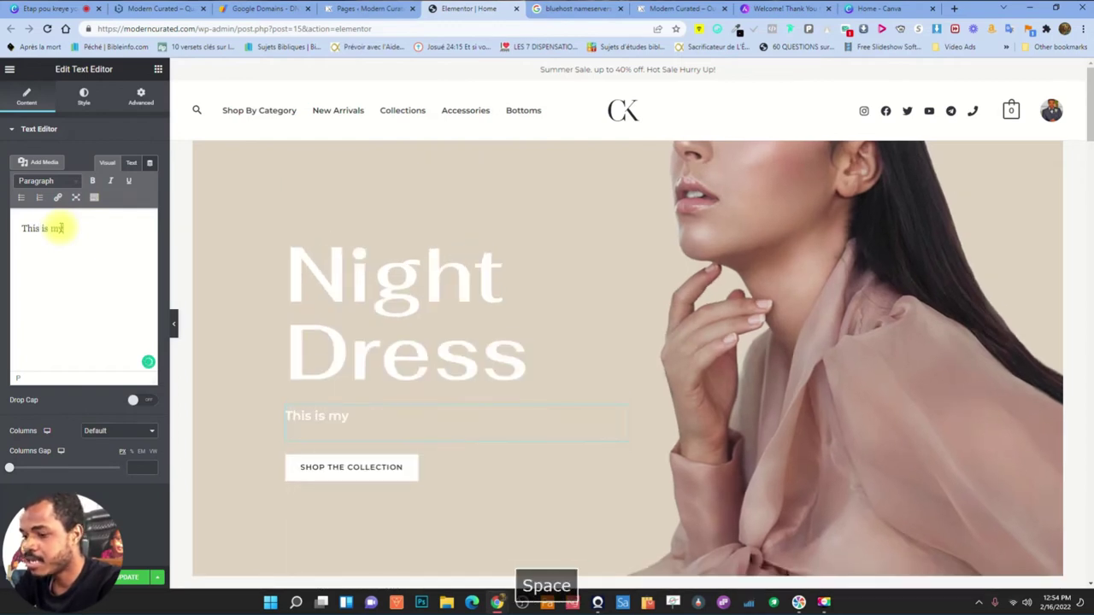
text( own text)
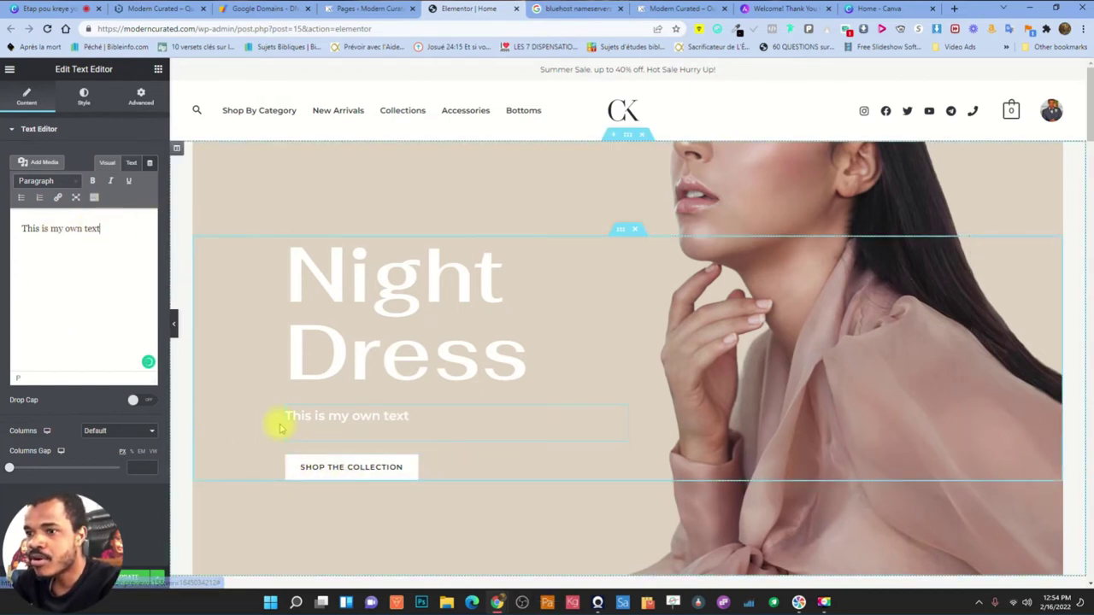
Change the banner button's text to "Shop our Collection" and set its icon spacing to 9
click(331, 474)
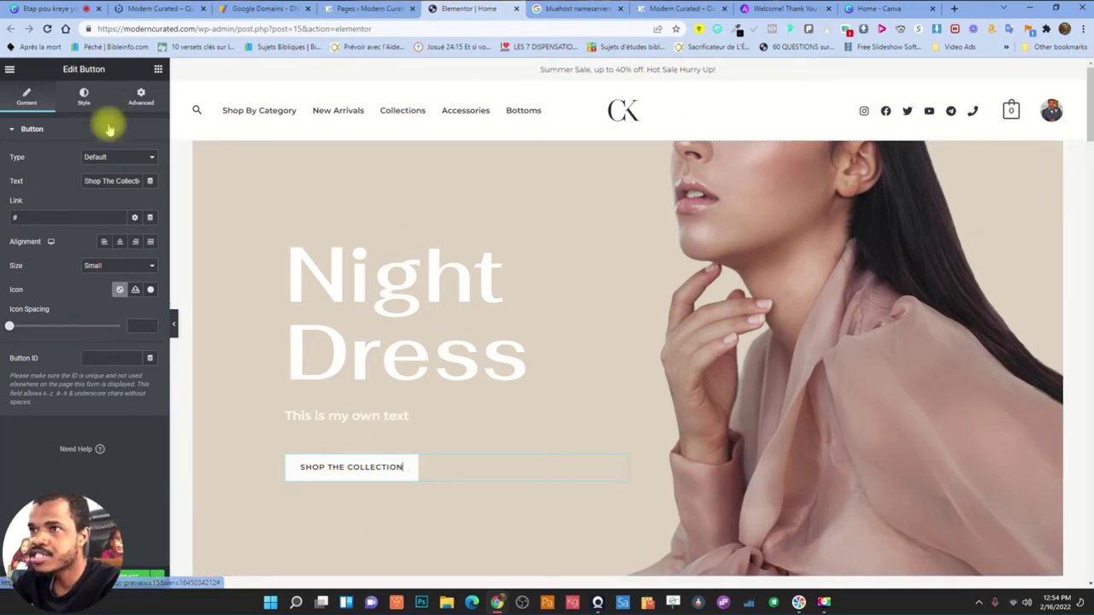
double_click(111, 181)
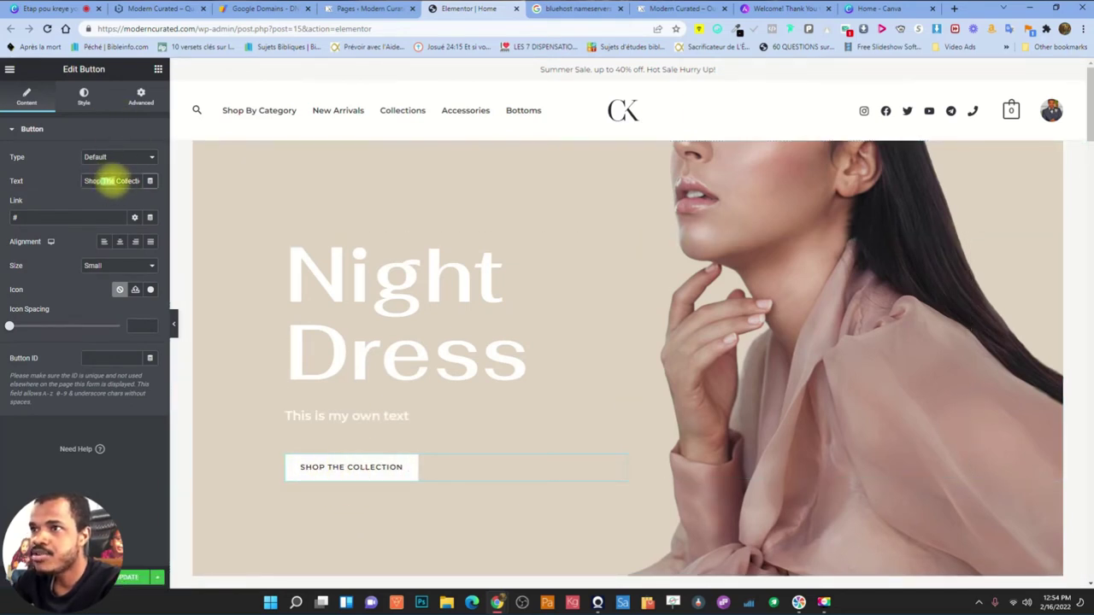
text(our)
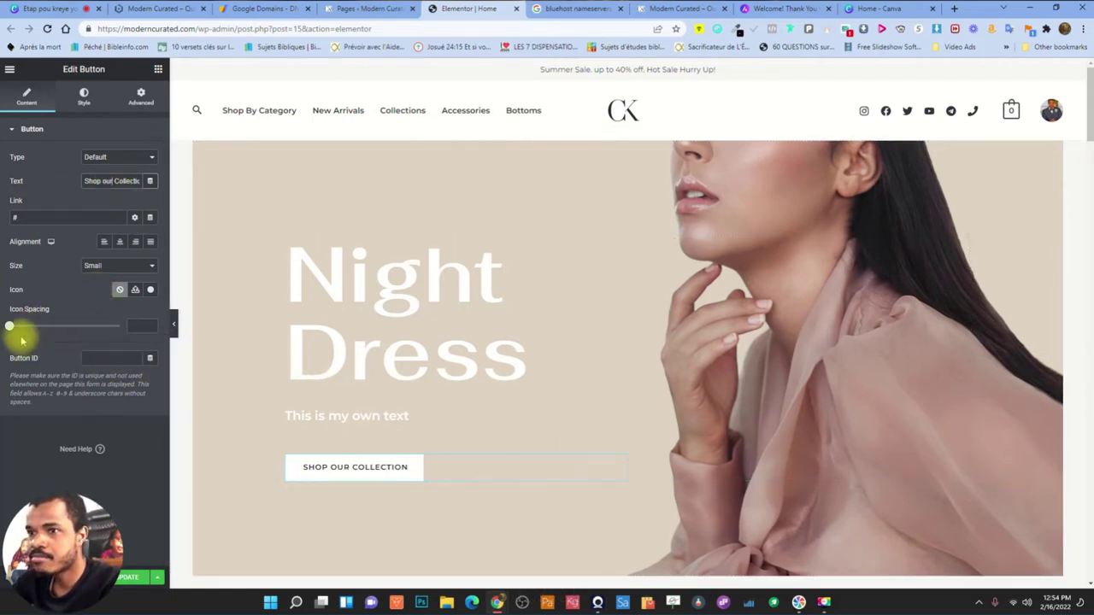
mouse_move(10, 325)
mouse_down()
mouse_move(54, 323)
mouse_move(32, 325)
mouse_up()
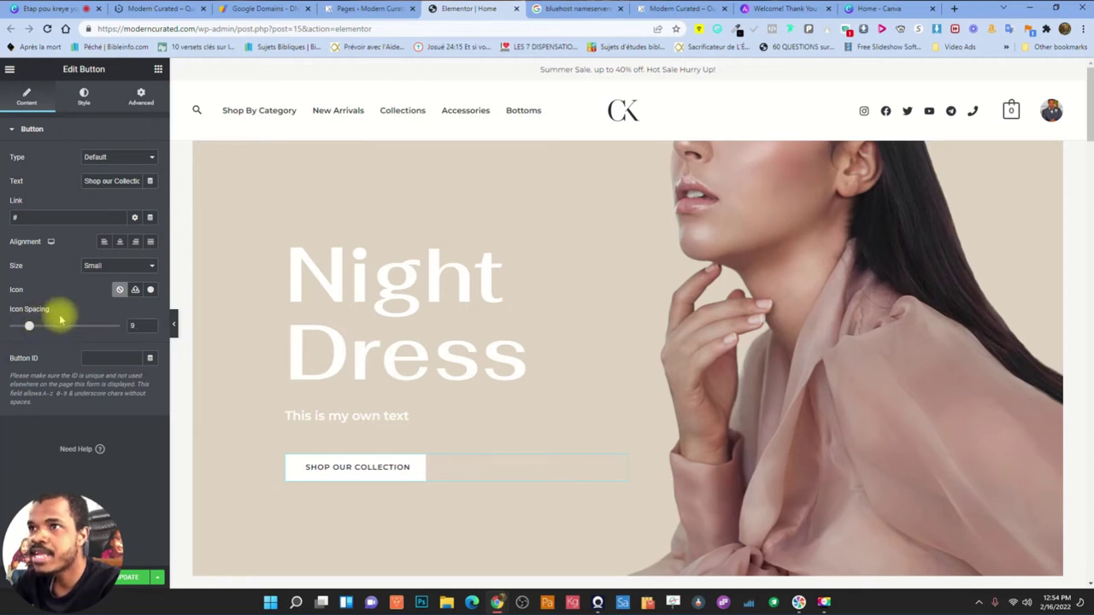
Test where the Shop The Collection button leads on the live homepage, and return to the button's settings in Elementor
click(47, 216)
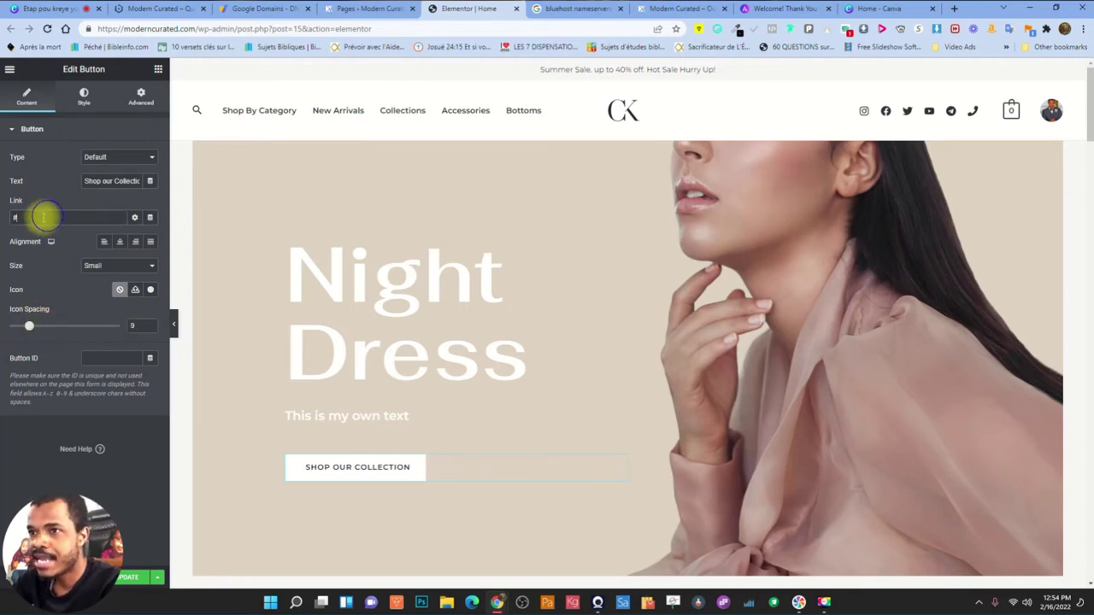
click(683, 8)
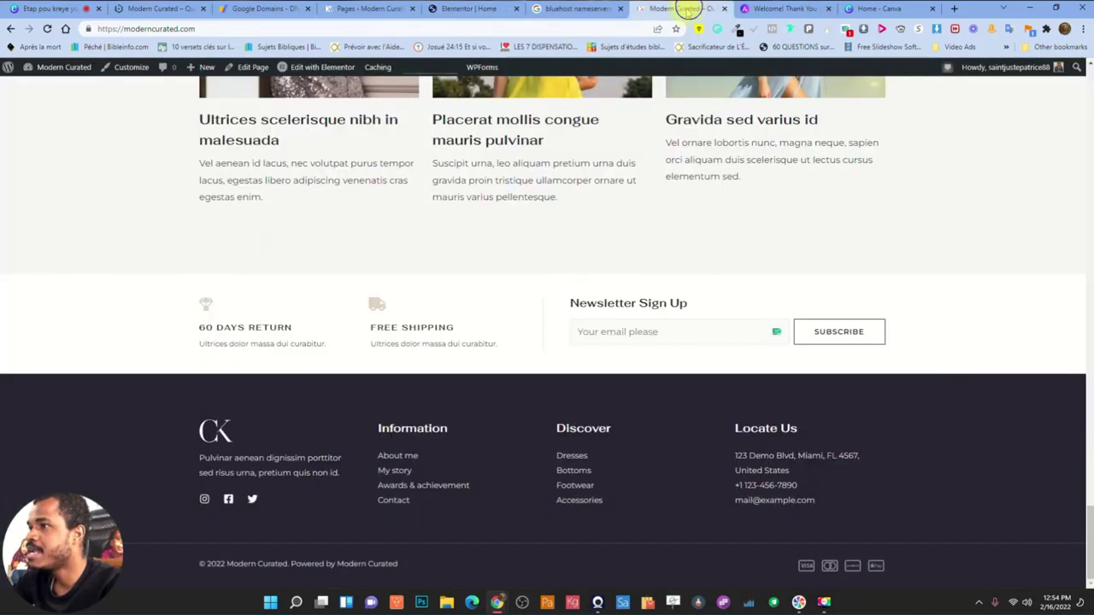
scroll(453, 291, up, 15)
scroll(464, 299, up, 2)
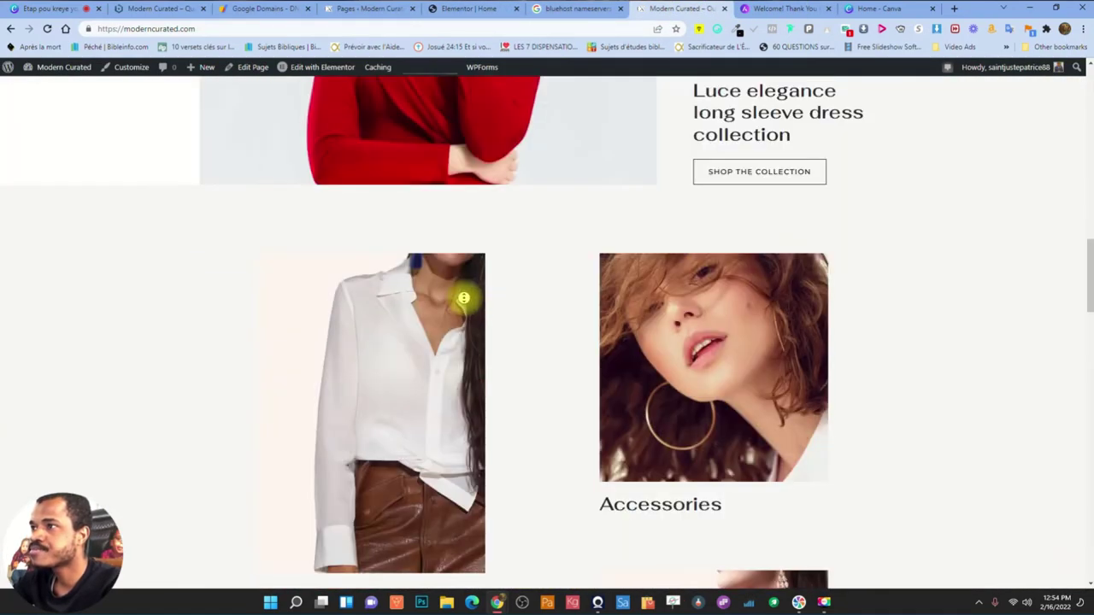
scroll(850, 237, up, 5)
scroll(598, 231, up, 10)
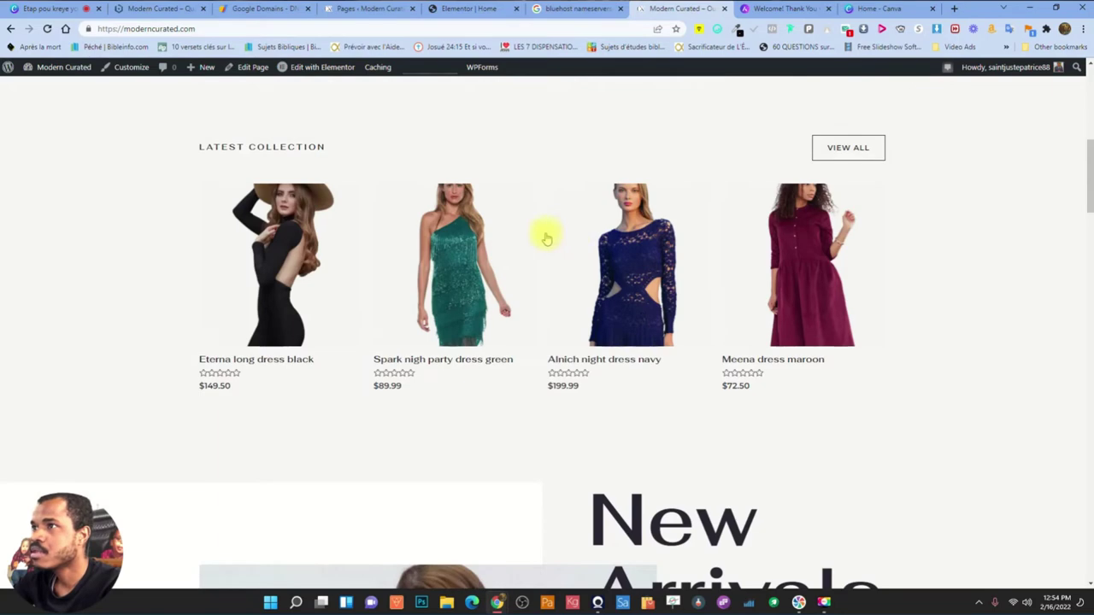
click(276, 487)
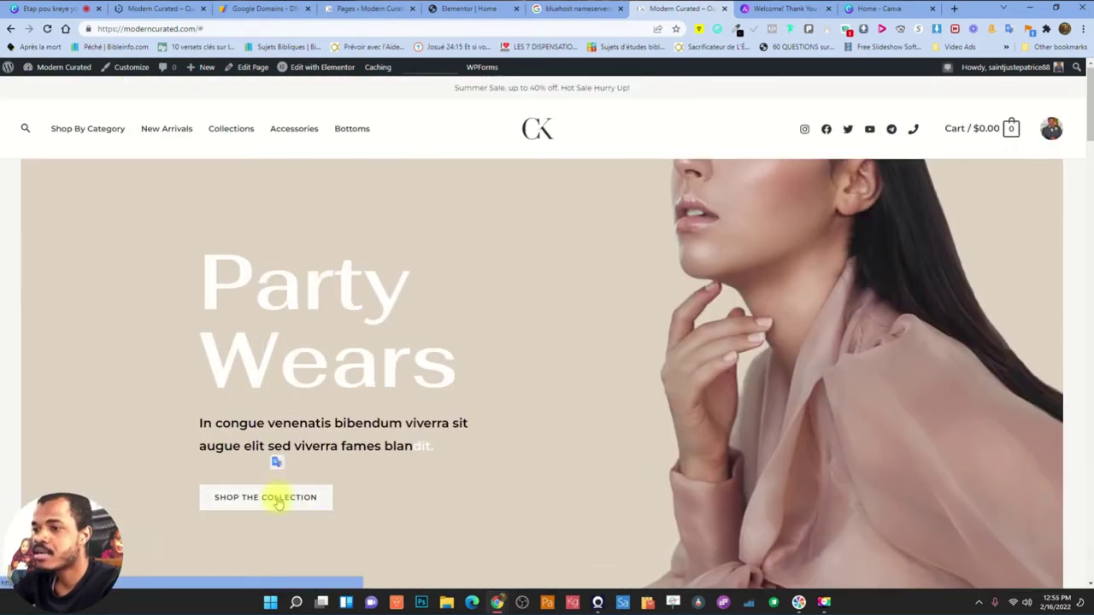
click(360, 10)
click(469, 9)
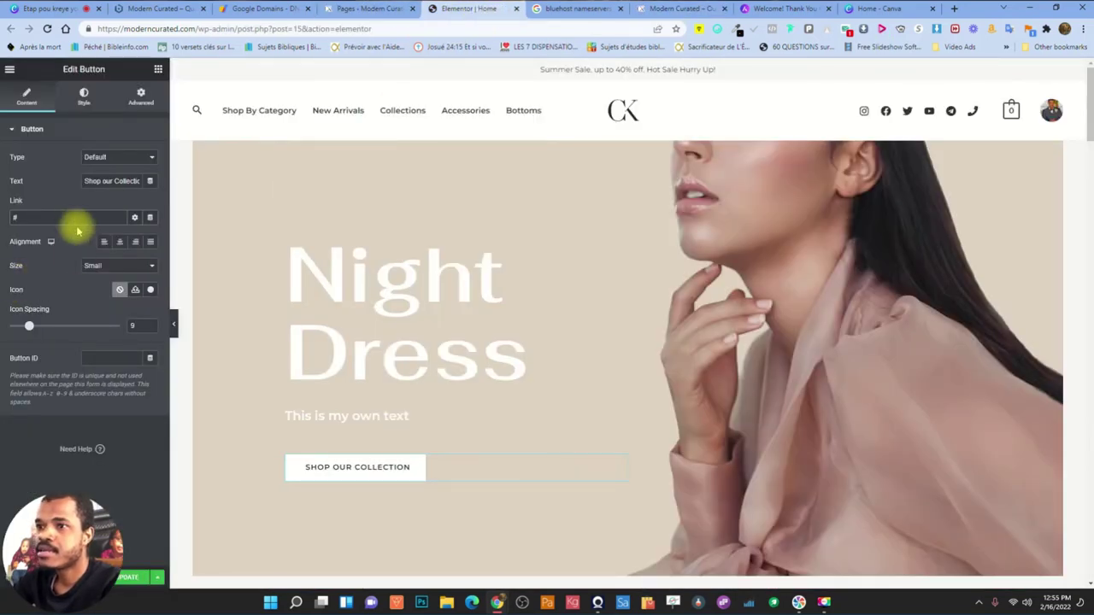
Set the banner button's link to moderncurated.com/collections and update the page
click(23, 217)
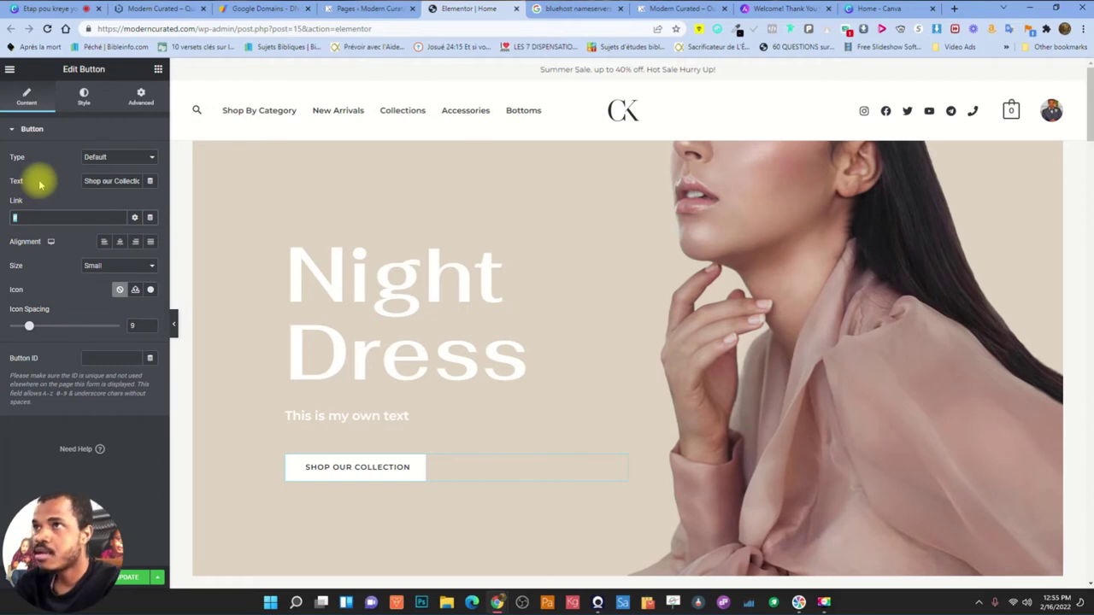
text(mo)
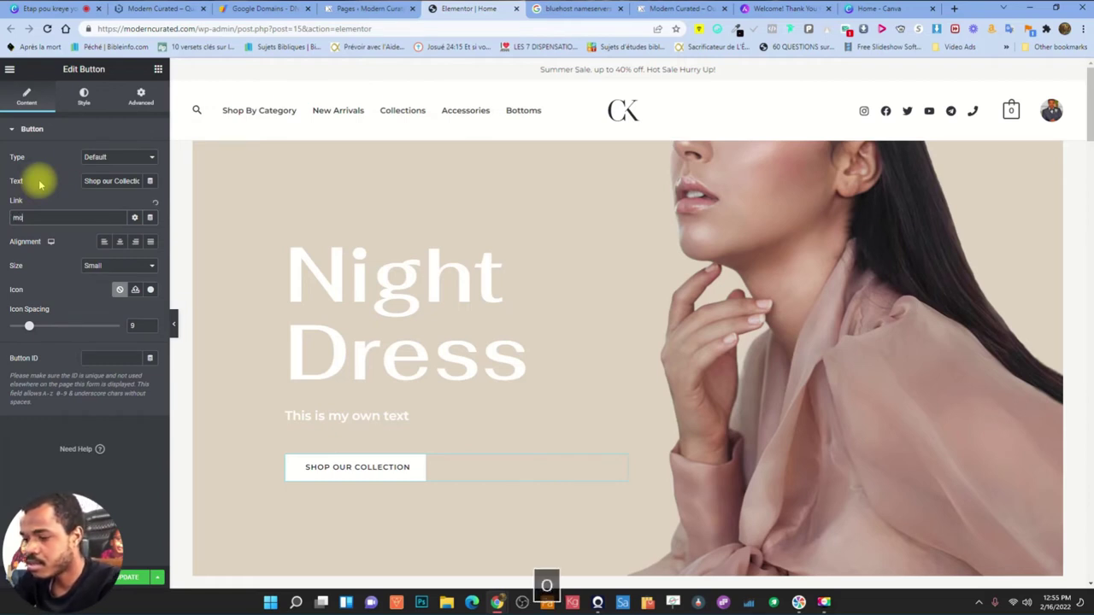
text(dern)
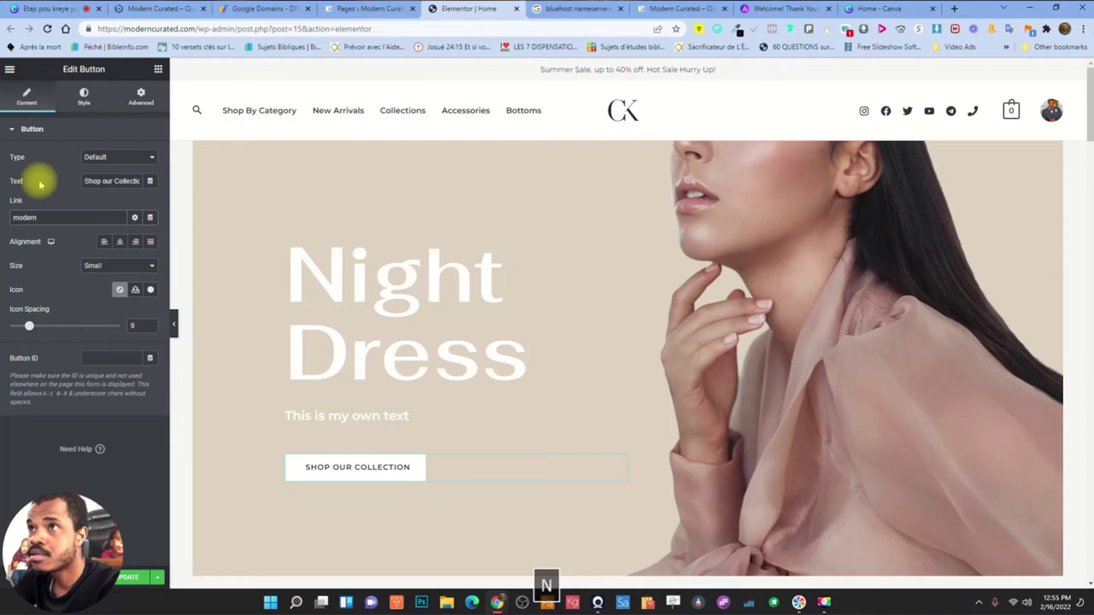
text(curated.com/)
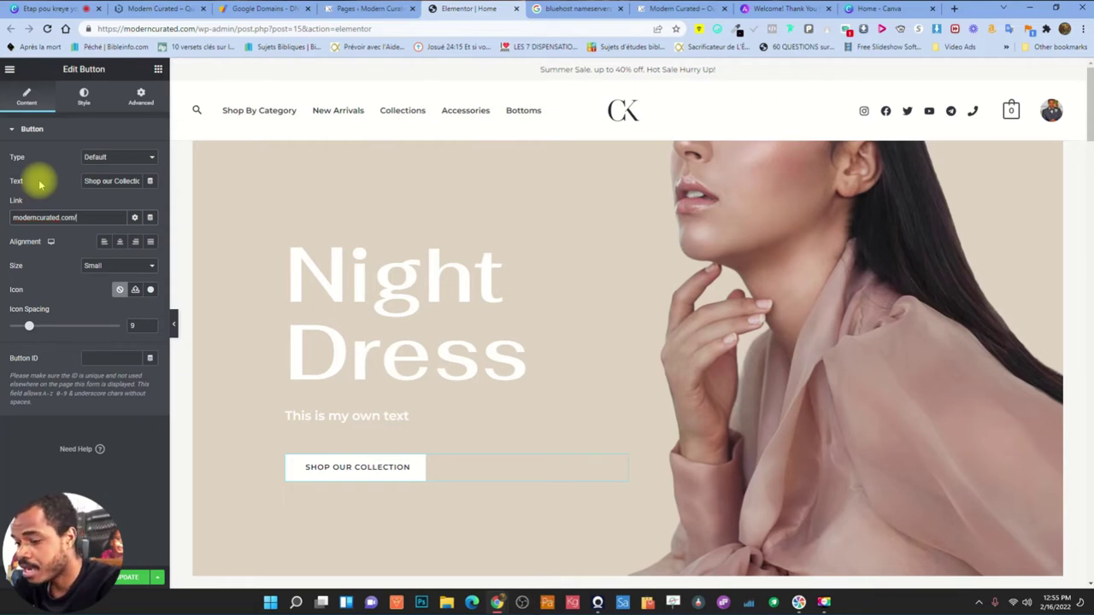
text(abou)
key(BackSpace)
key(BackSpace)
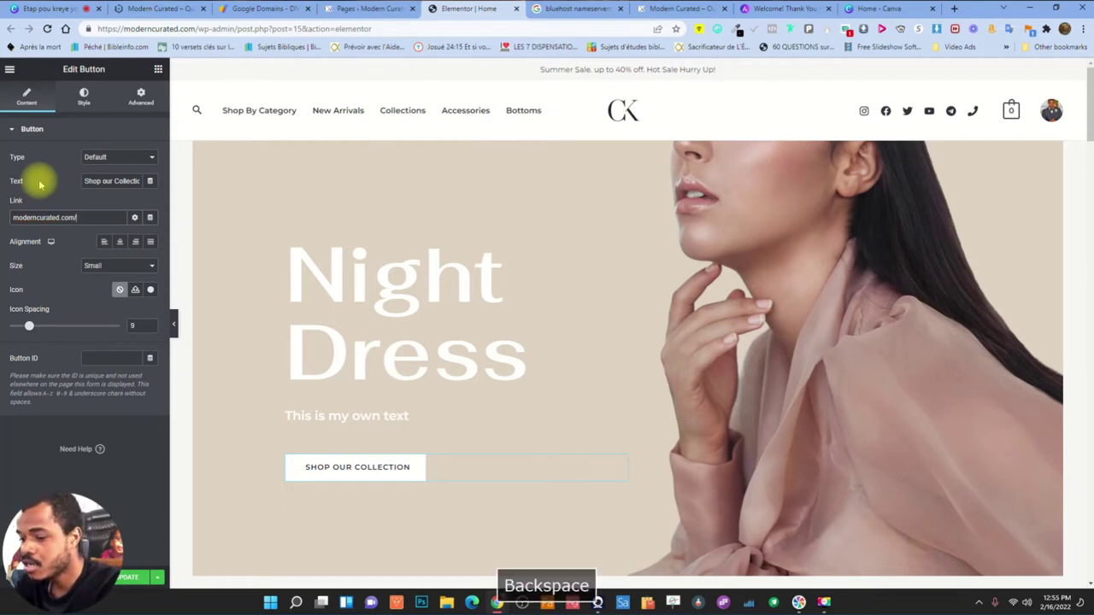
text(collections)
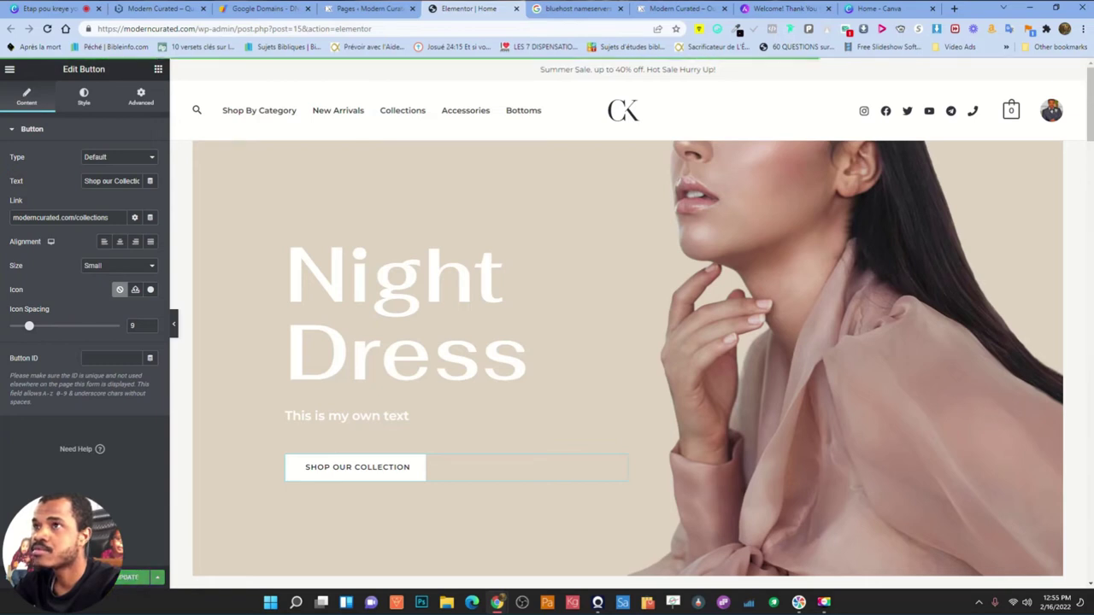
Reload the live homepage to check the new banner and its button's destination, and return to the button's link in Elementor
click(681, 10)
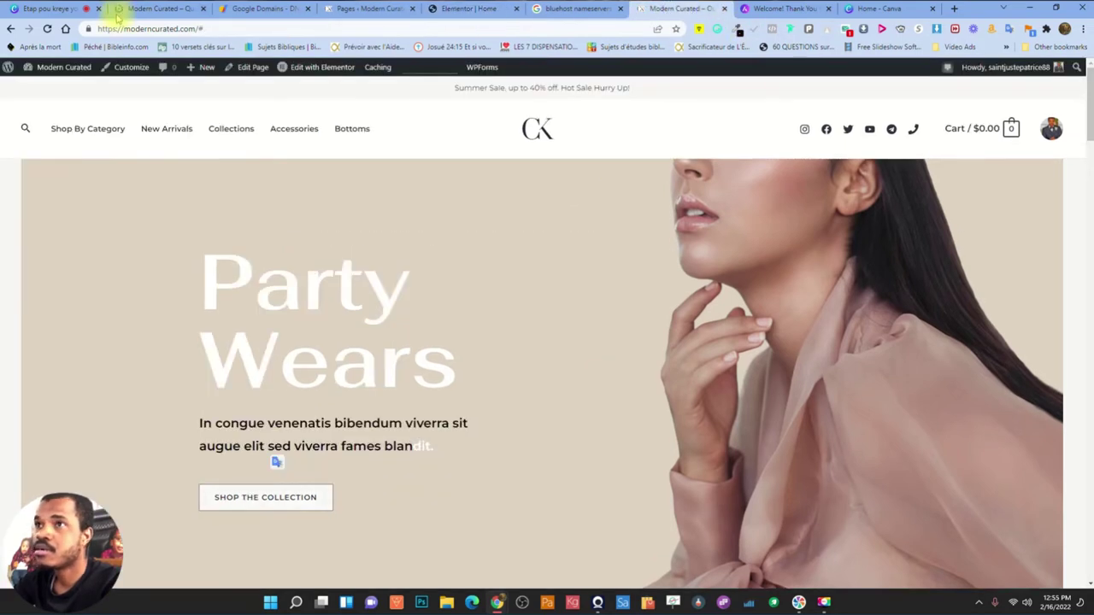
click(47, 28)
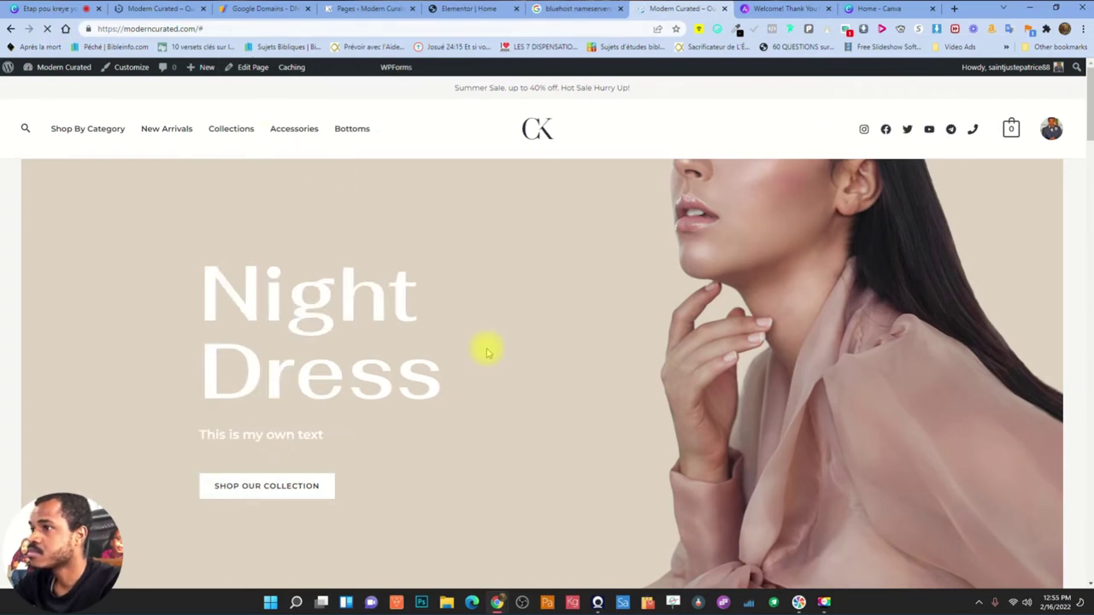
scroll(337, 422, down, 1)
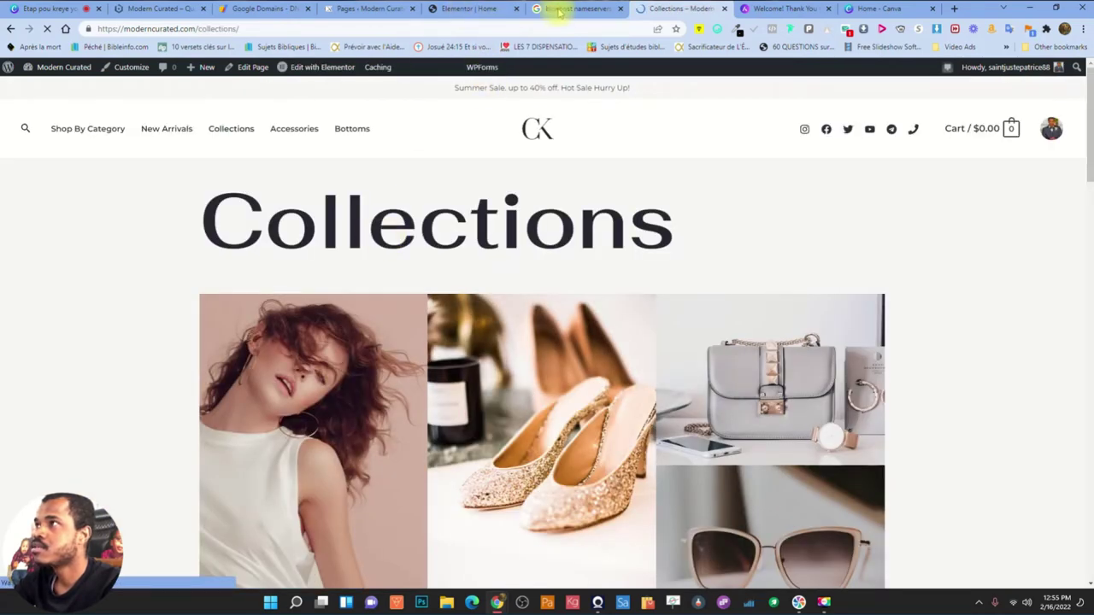
click(470, 8)
click(50, 217)
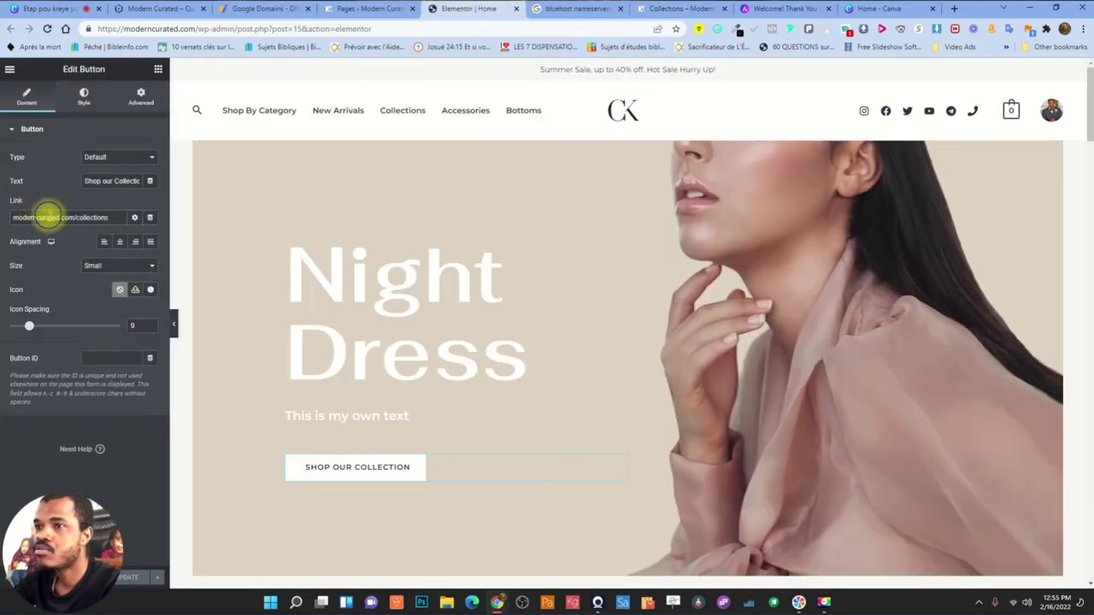
Try the Medium size on the banner button, and set its size to Extra Large
click(112, 266)
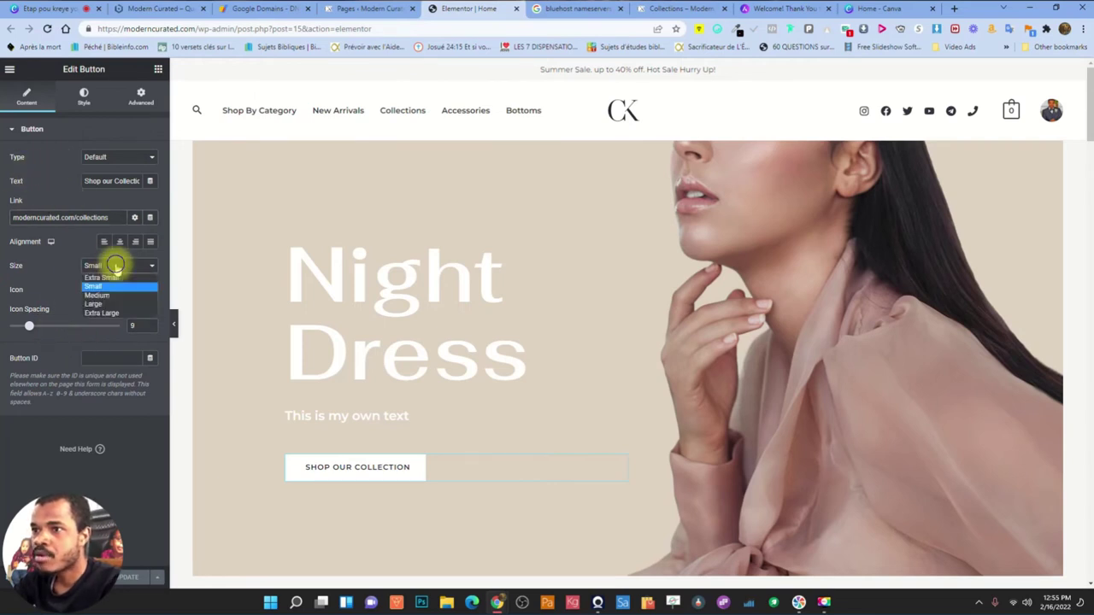
click(109, 296)
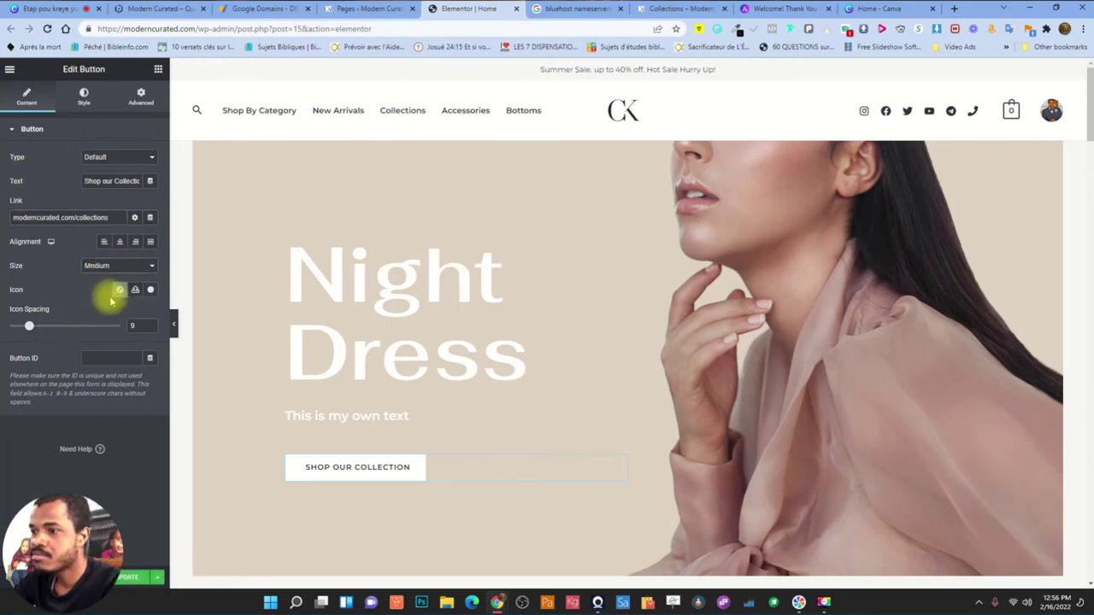
click(107, 265)
click(107, 293)
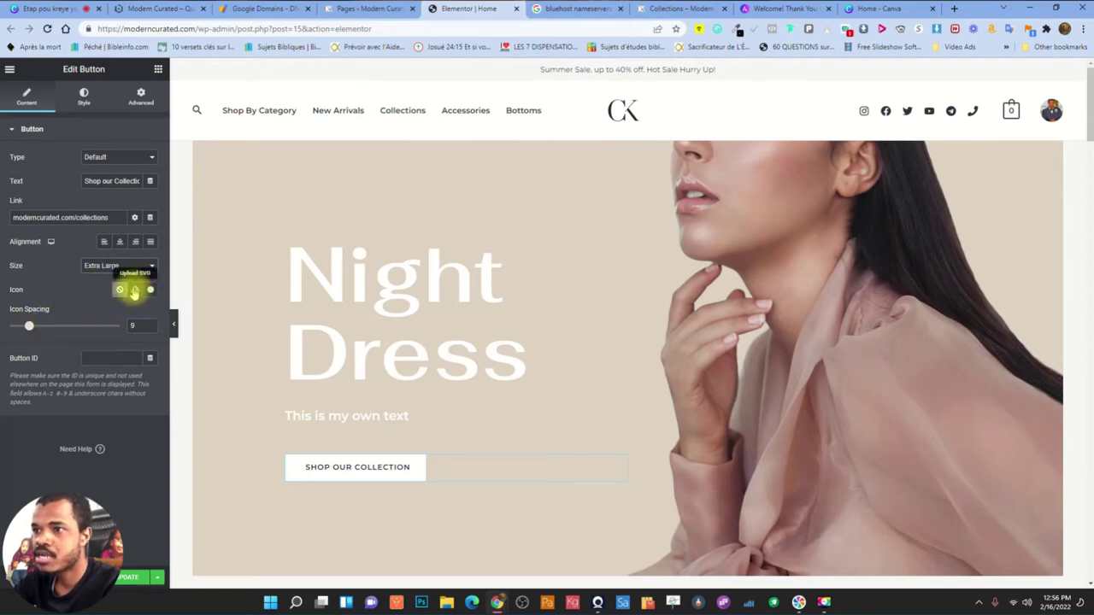
Try a check-square icon from the icon library before the banner button's text, and set the icon back to none
click(148, 289)
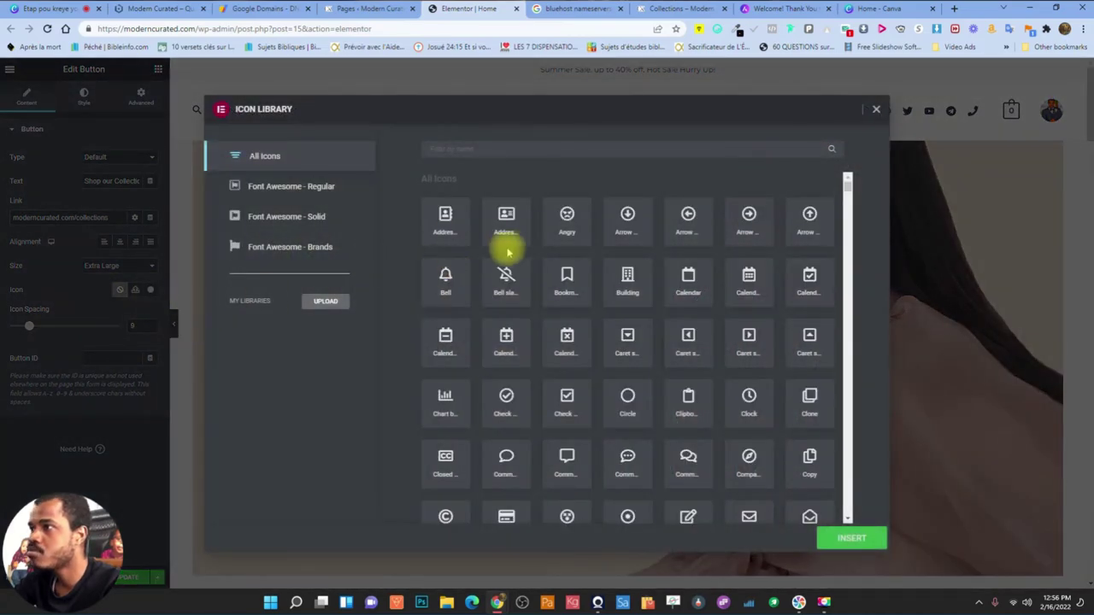
click(566, 398)
click(843, 538)
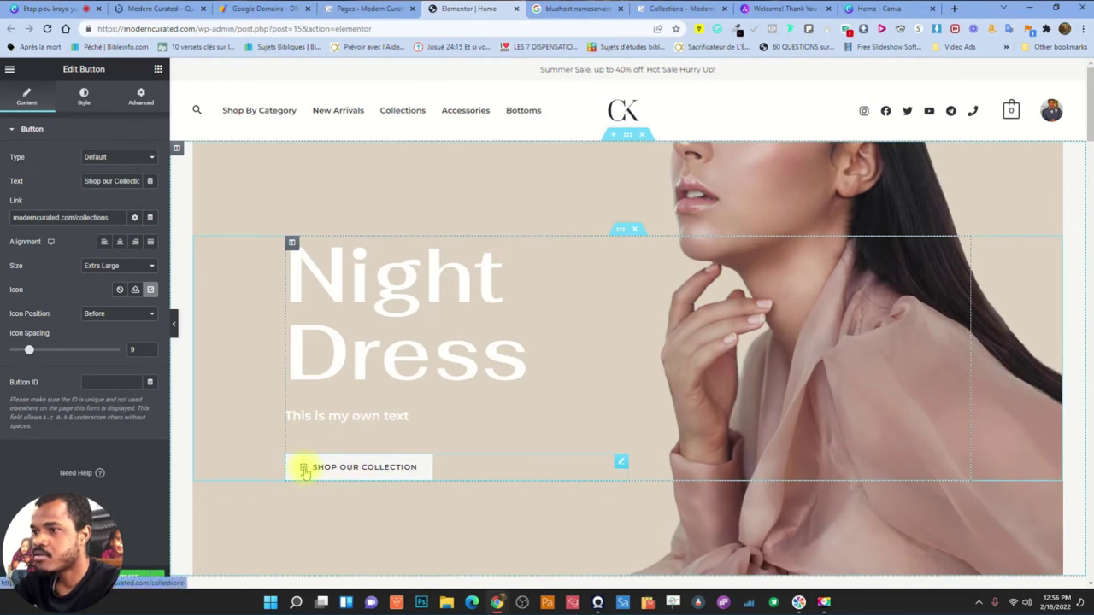
click(120, 289)
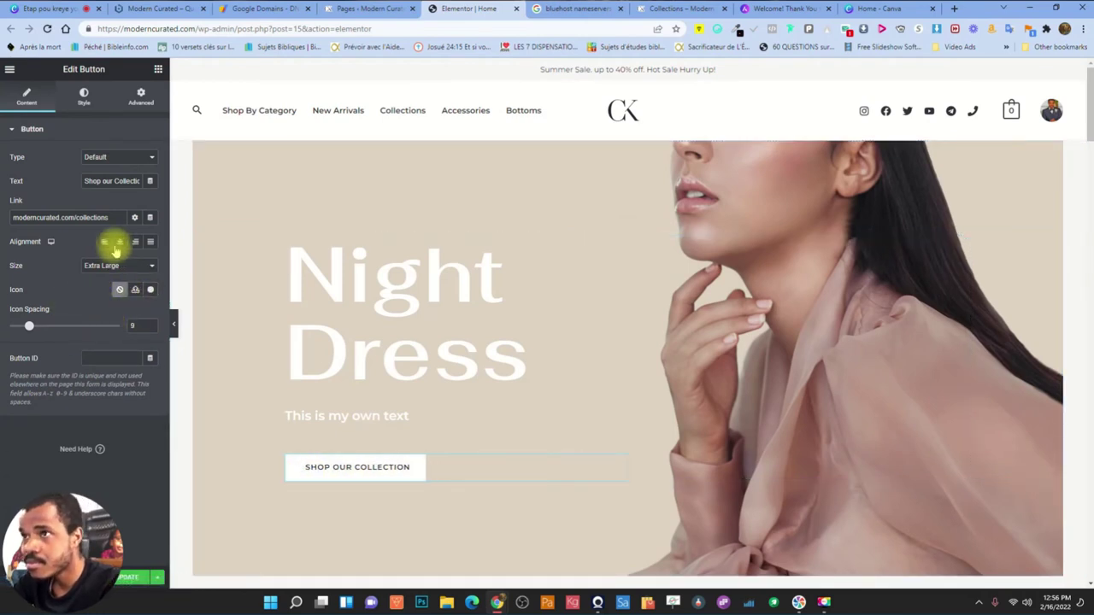
Try the H2 and H5 HTML tags on the Night Dress heading, and set the tag back to H1
click(451, 323)
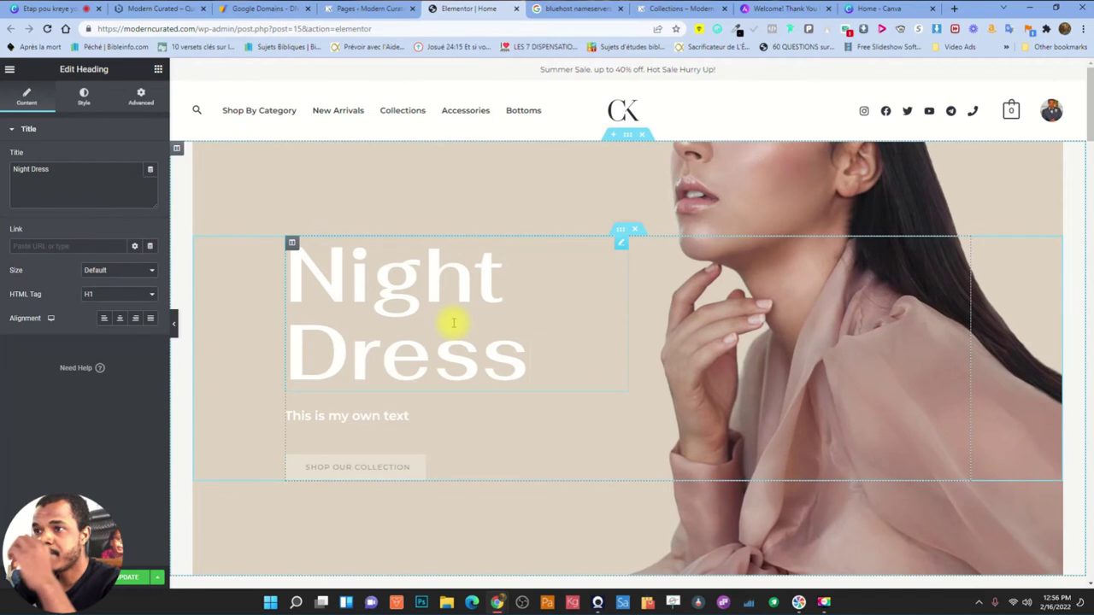
click(102, 293)
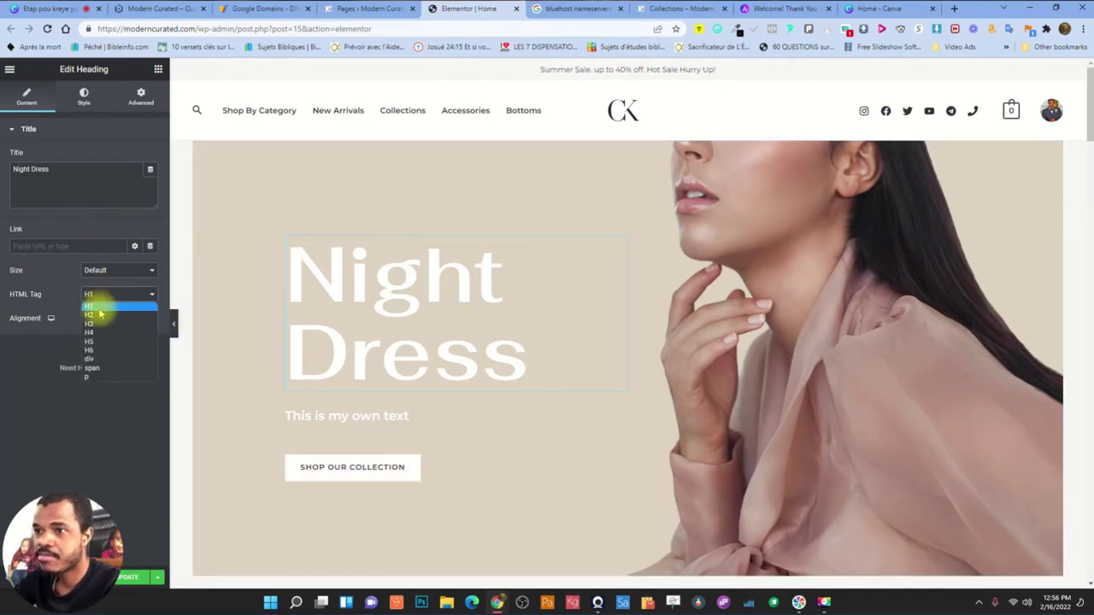
click(100, 315)
click(100, 295)
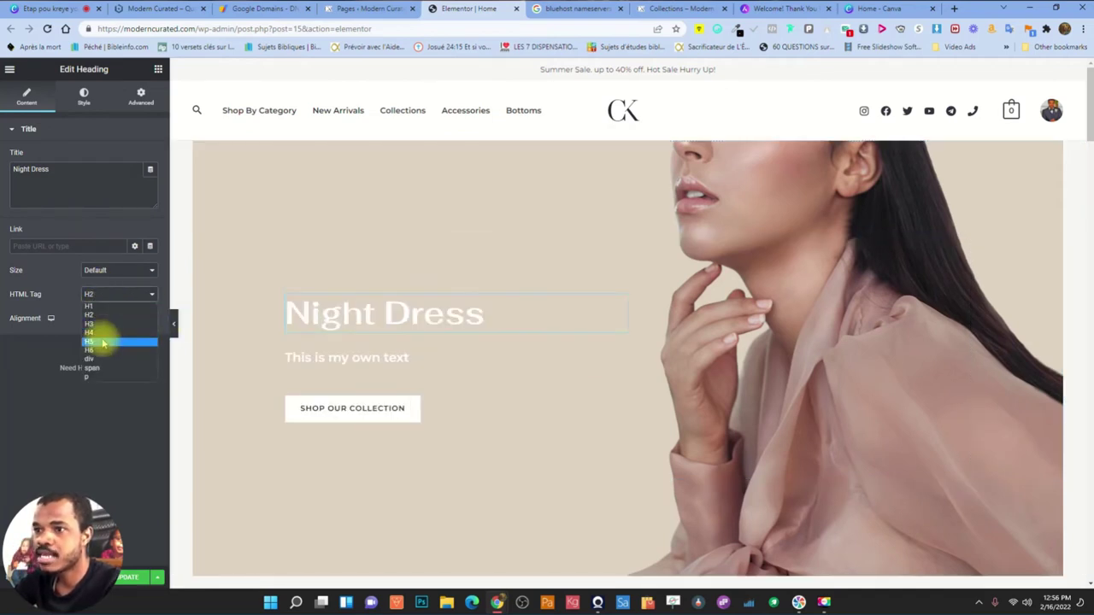
click(103, 343)
click(107, 294)
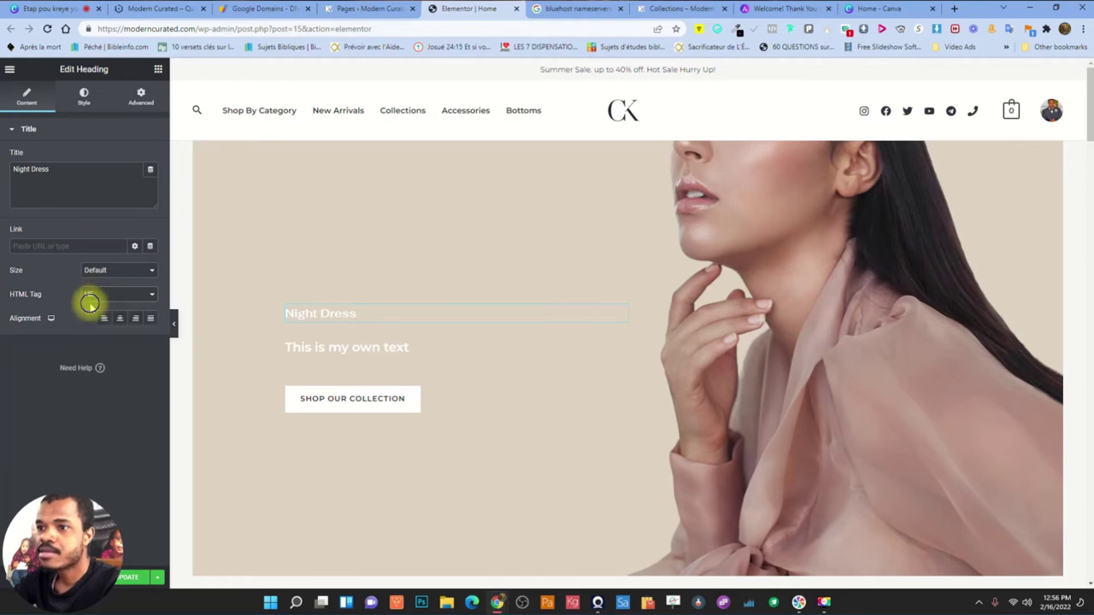
click(90, 305)
Try the center, right and justified alignments on the Night Dress heading, and set its alignment to left
click(120, 319)
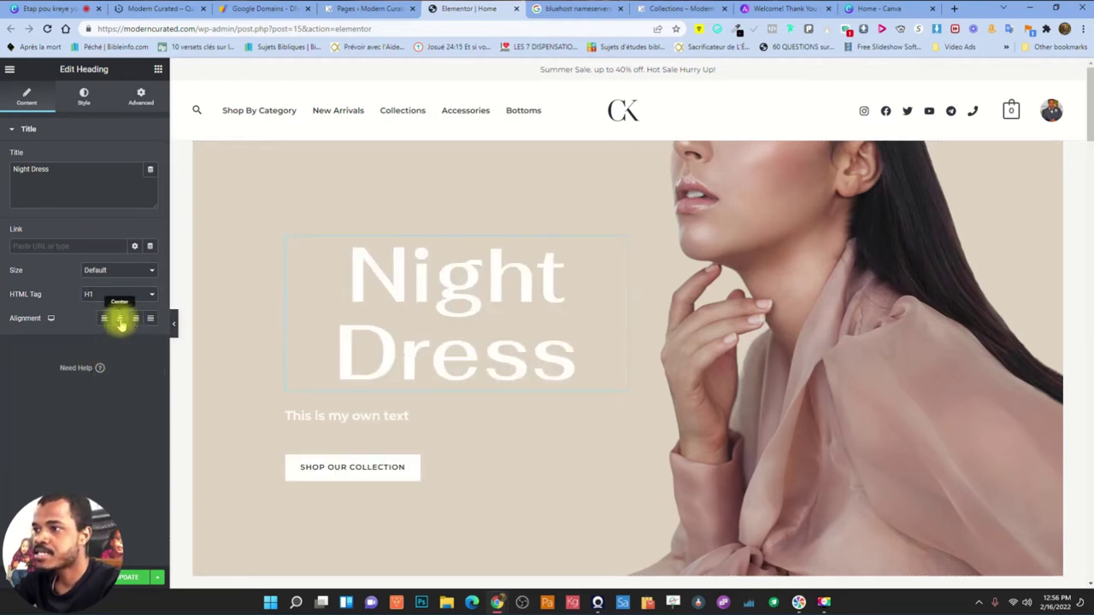
click(104, 319)
click(135, 319)
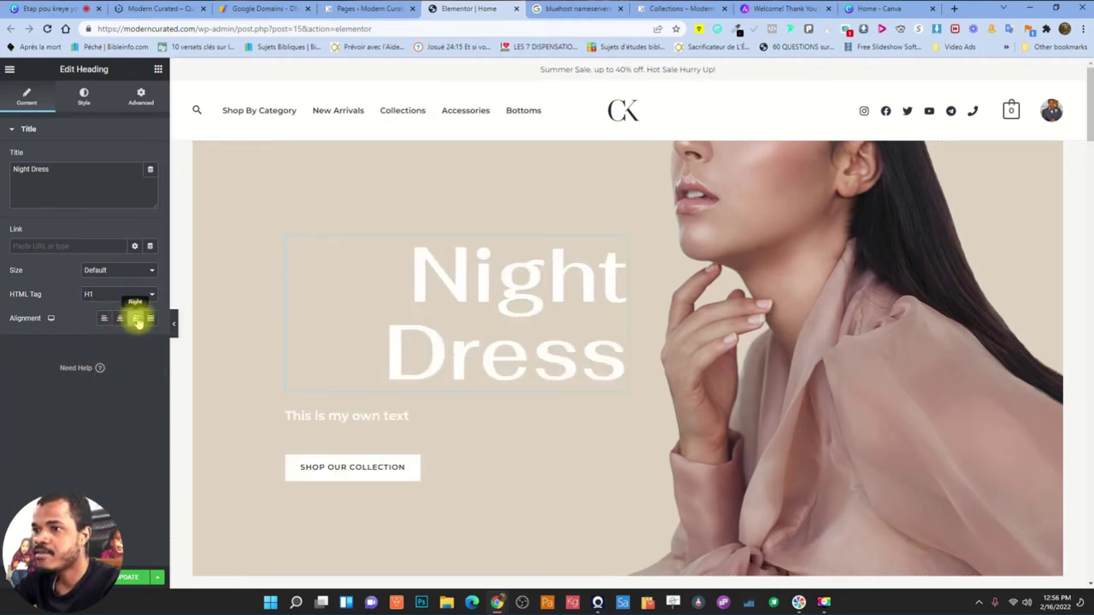
click(150, 319)
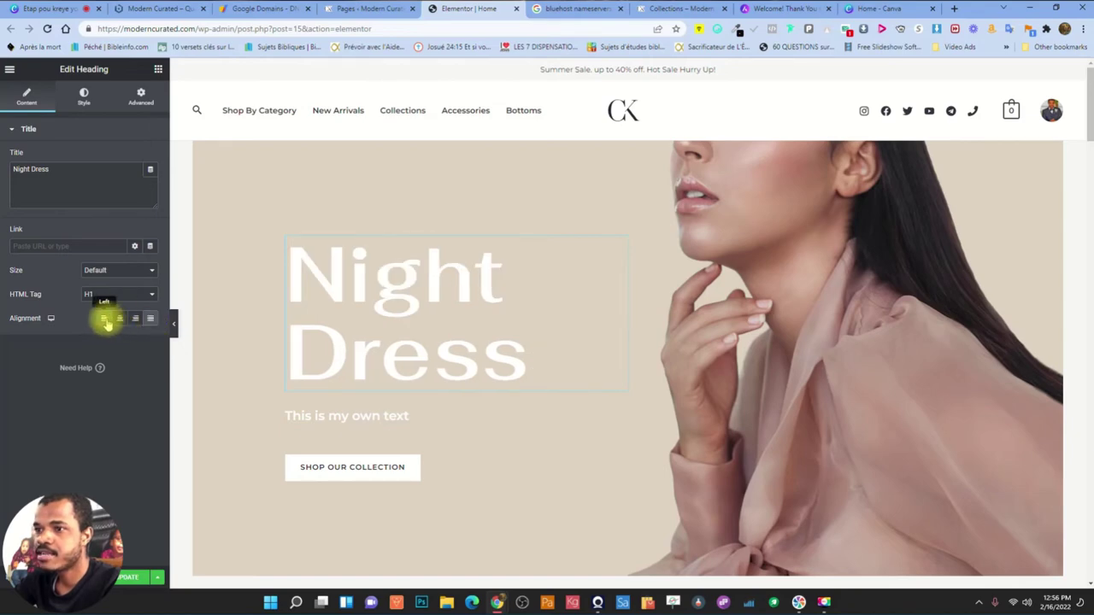
click(103, 319)
scroll(479, 354, down, 3)
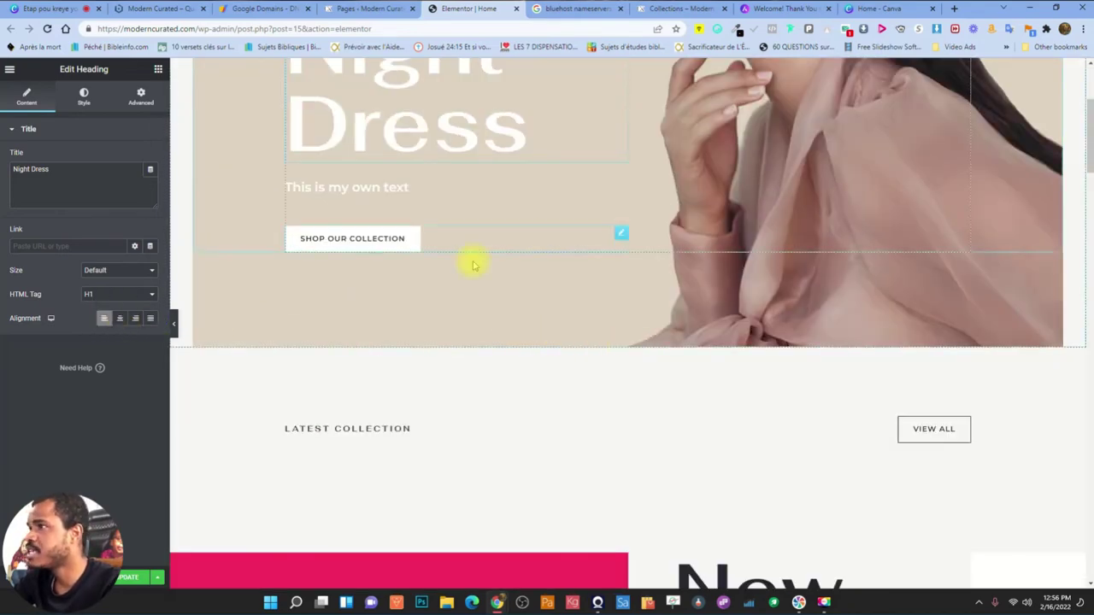
scroll(473, 265, up, 3)
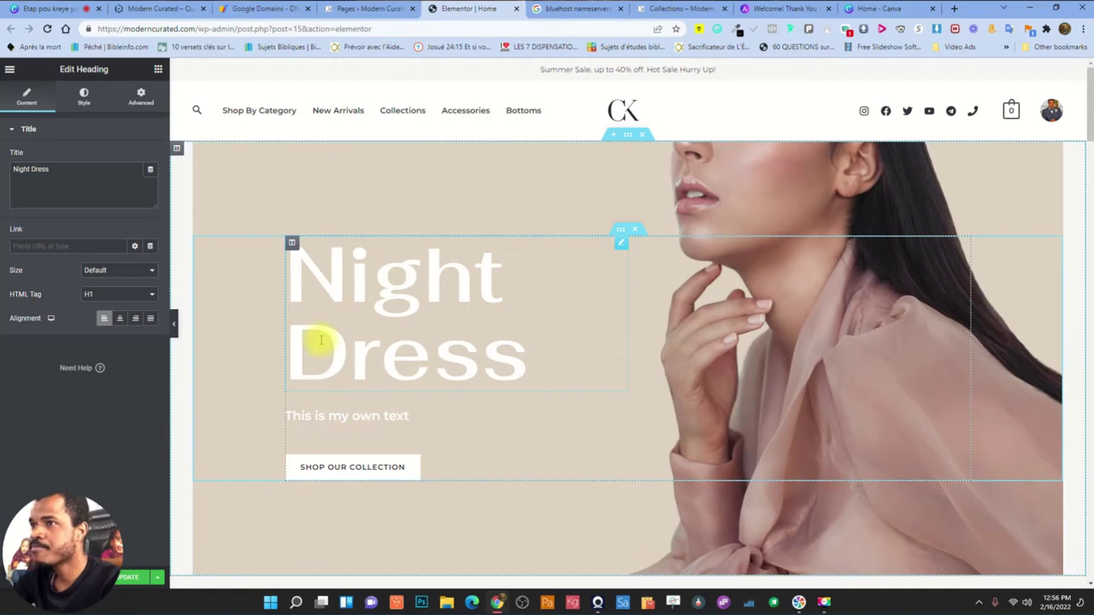
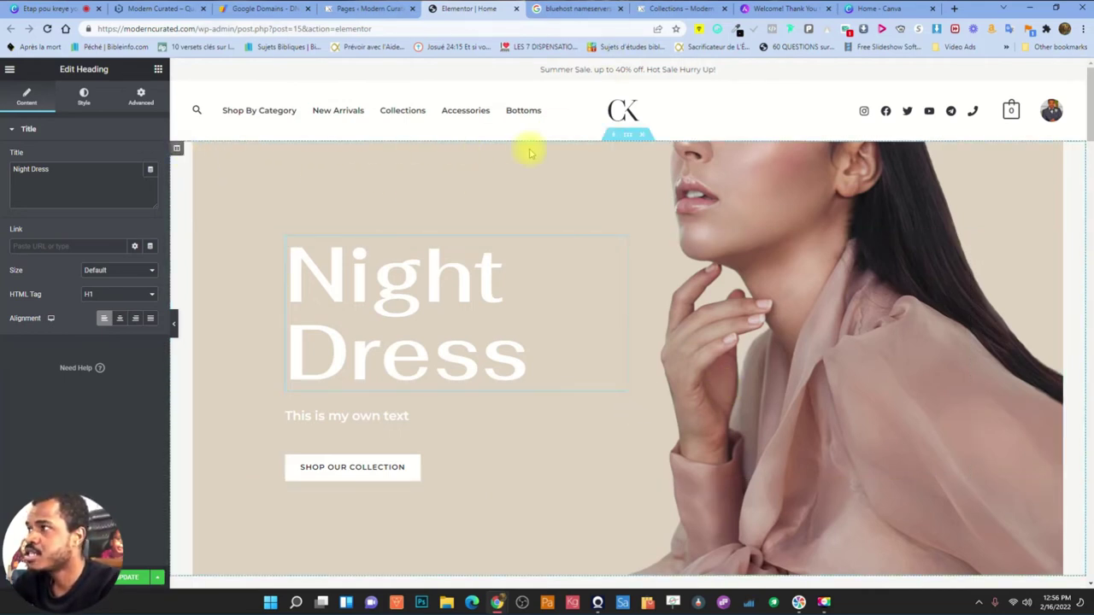
Examine the layout and background style settings of the section that contains the banner
click(626, 137)
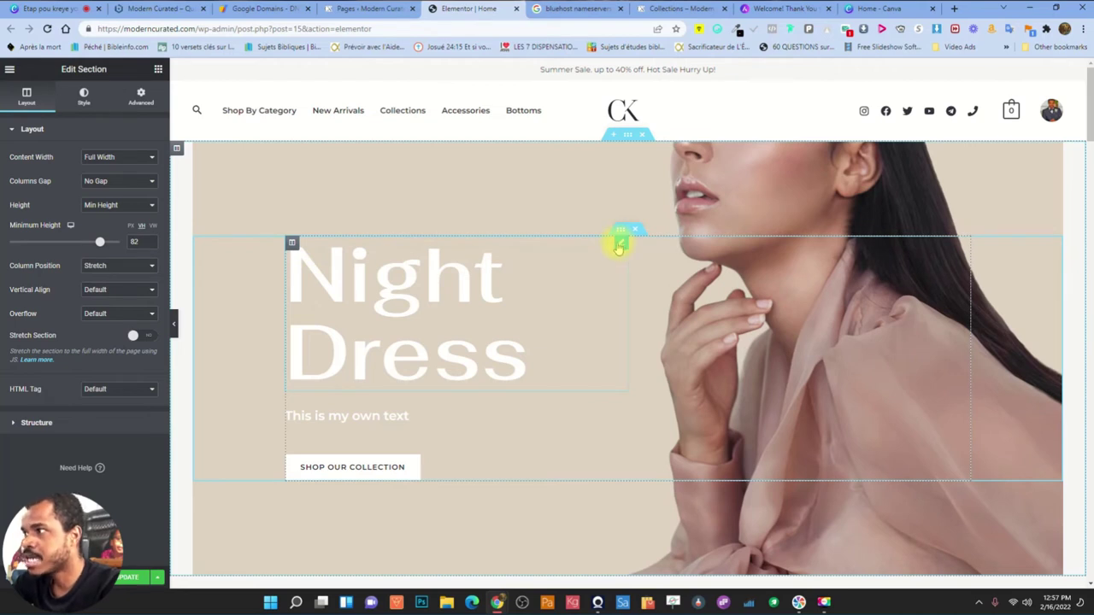
click(314, 255)
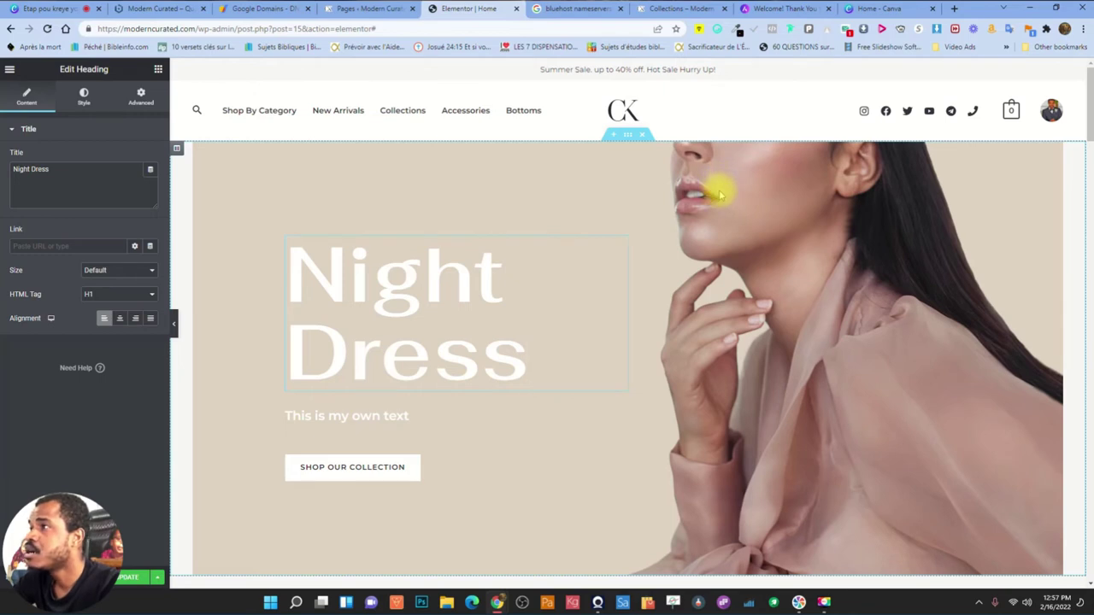
click(629, 138)
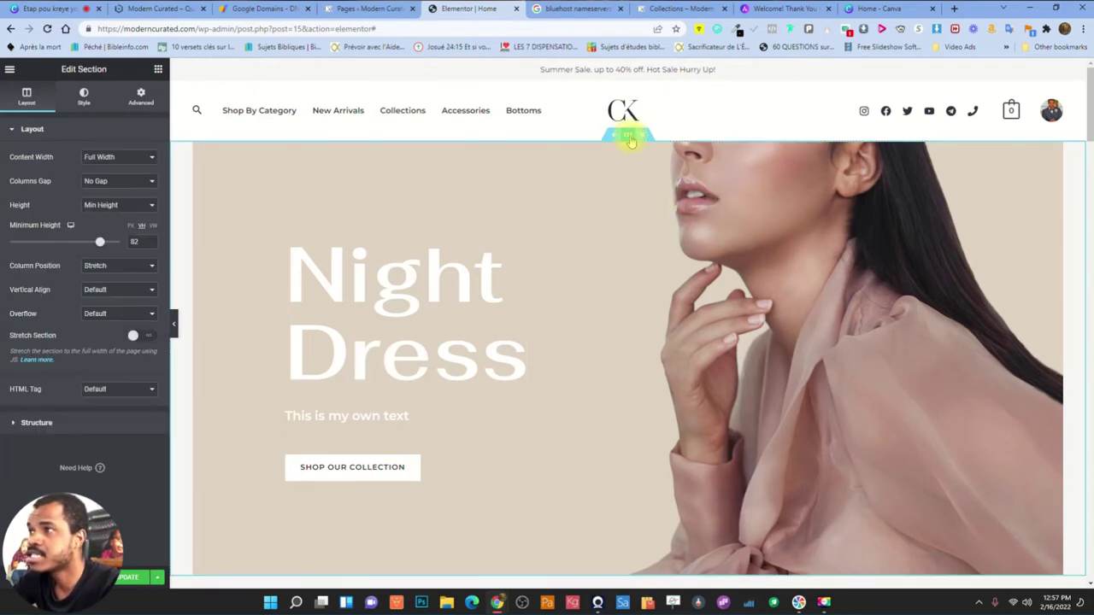
click(85, 97)
click(27, 98)
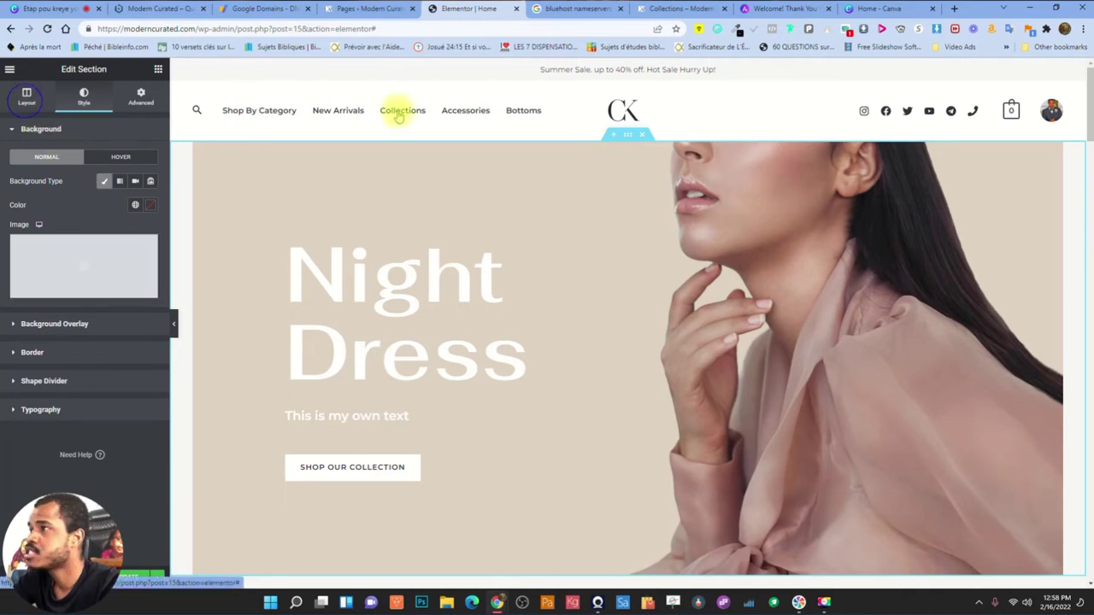
Replace the banner column's background image with the yellow dress photo fashion-designer-template-blog-featured-img-2-1-1.jpg from the media library
right_click(177, 152)
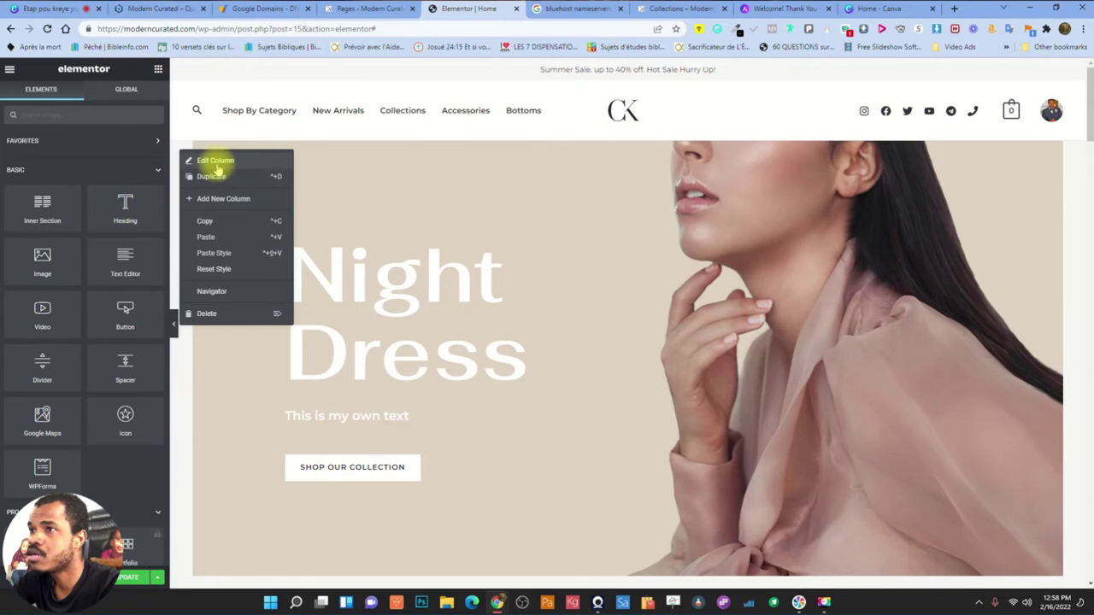
click(216, 160)
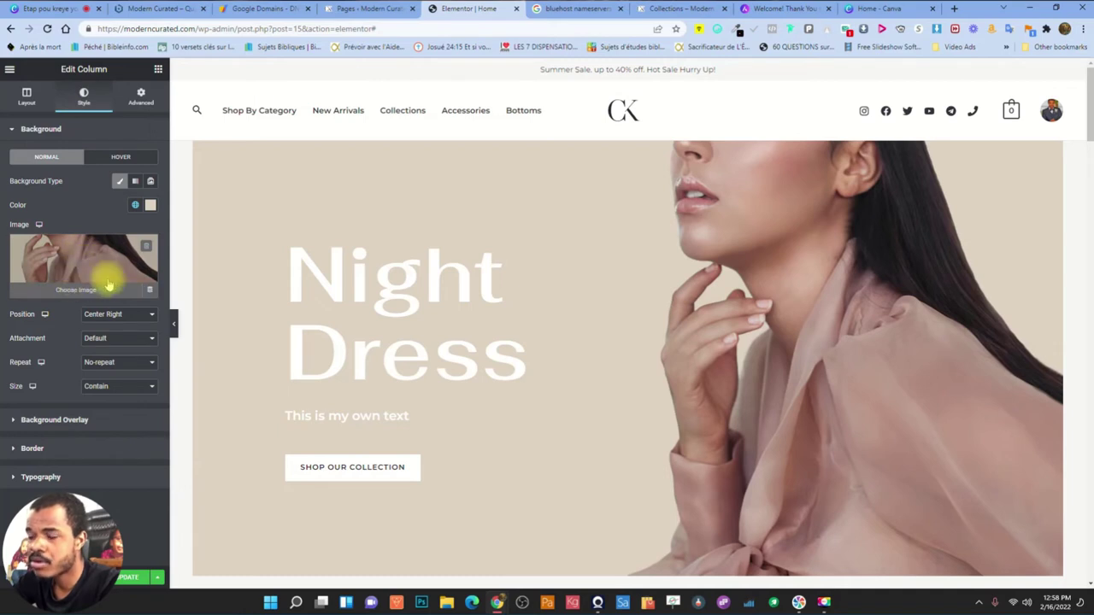
click(145, 246)
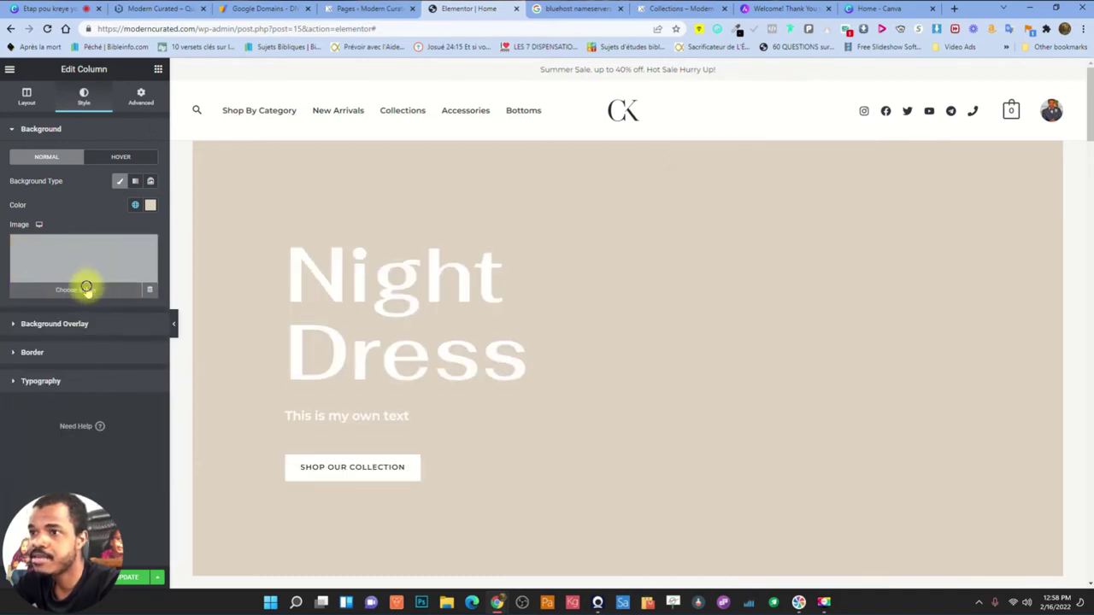
click(90, 288)
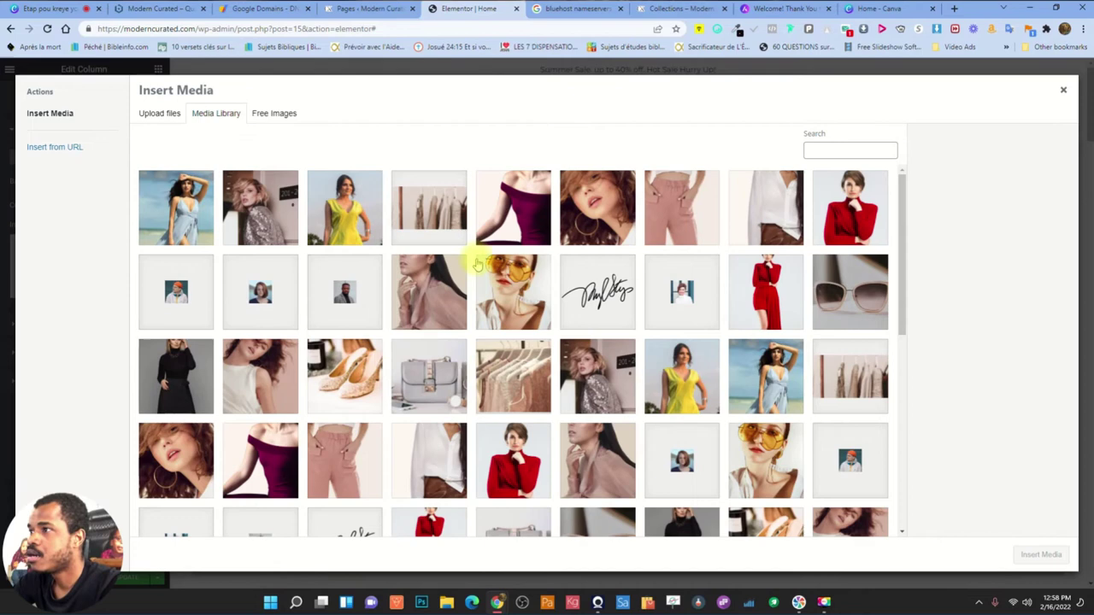
click(337, 209)
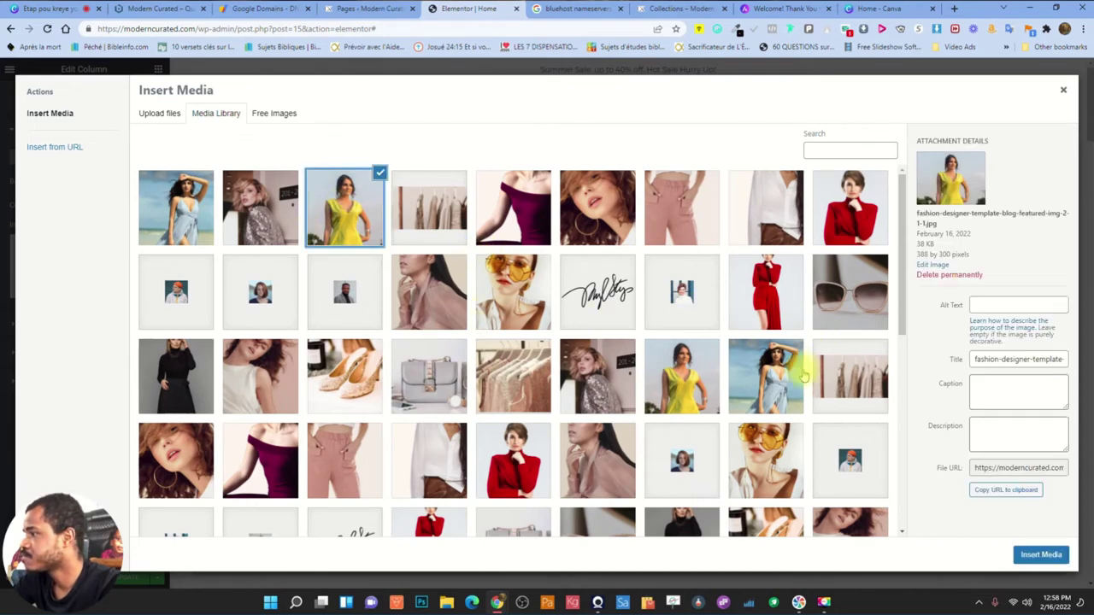
click(1041, 555)
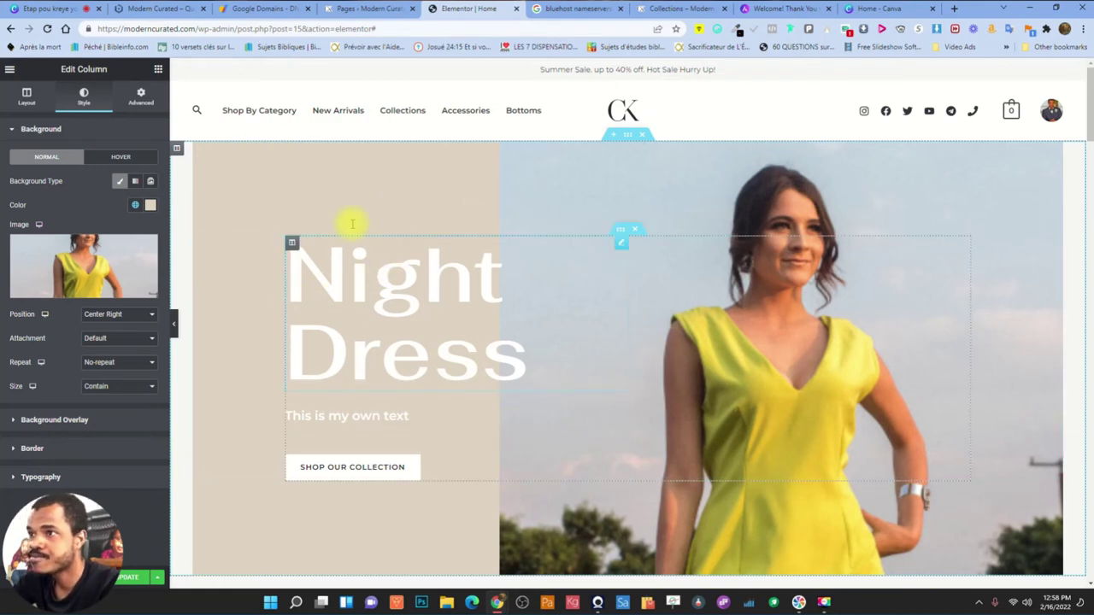
Set the banner column's background image back to fashion-designer-template-hero-img-bg-1-1.jpg from the media library
click(86, 281)
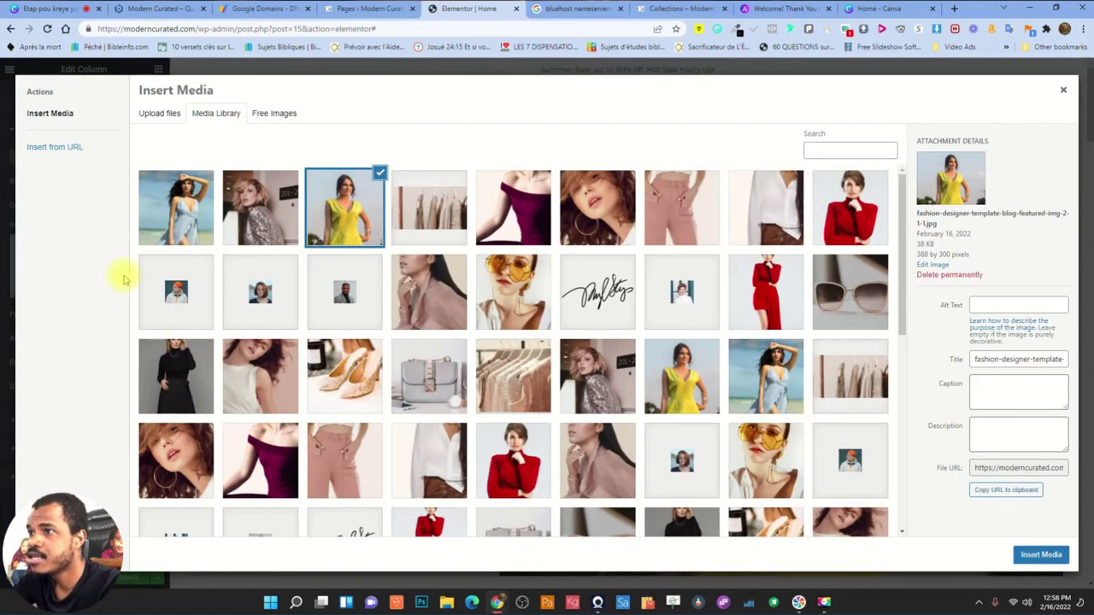
click(428, 291)
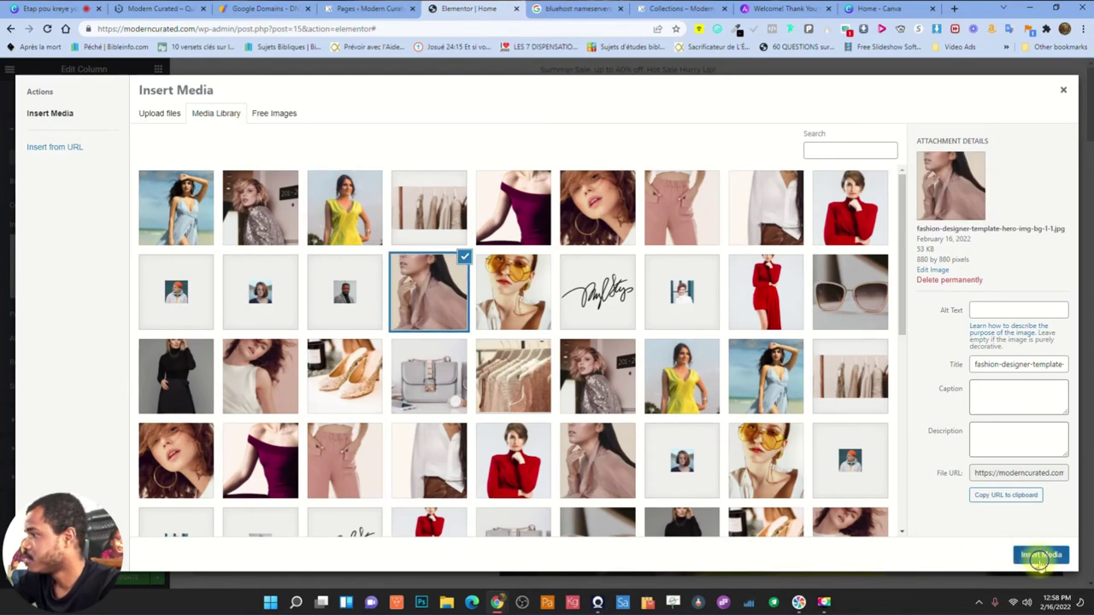
click(1041, 555)
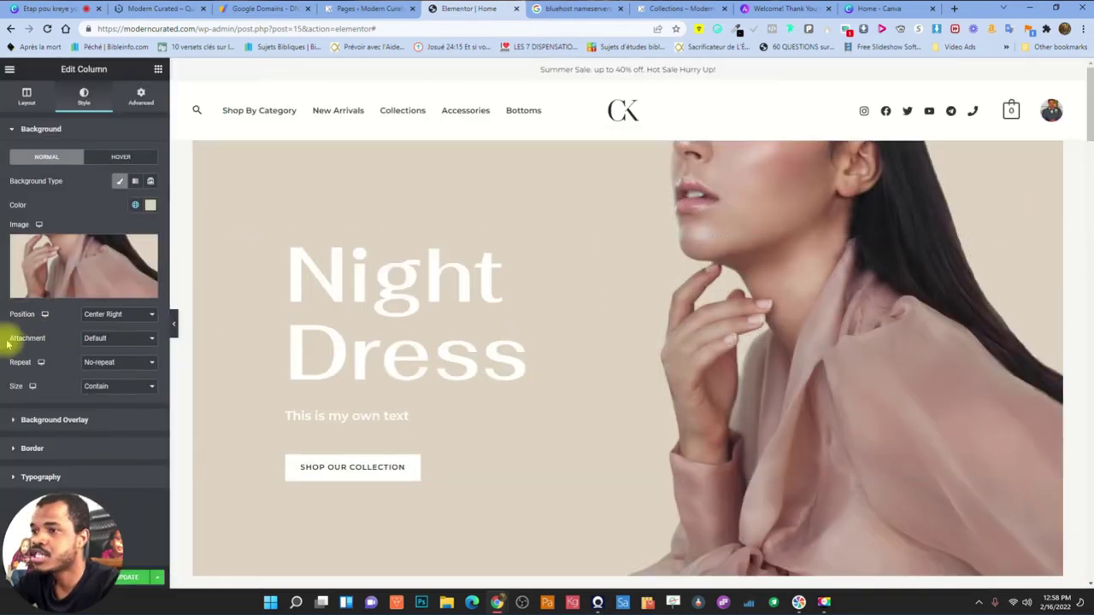
scroll(538, 282, down, 2)
scroll(354, 344, up, 2)
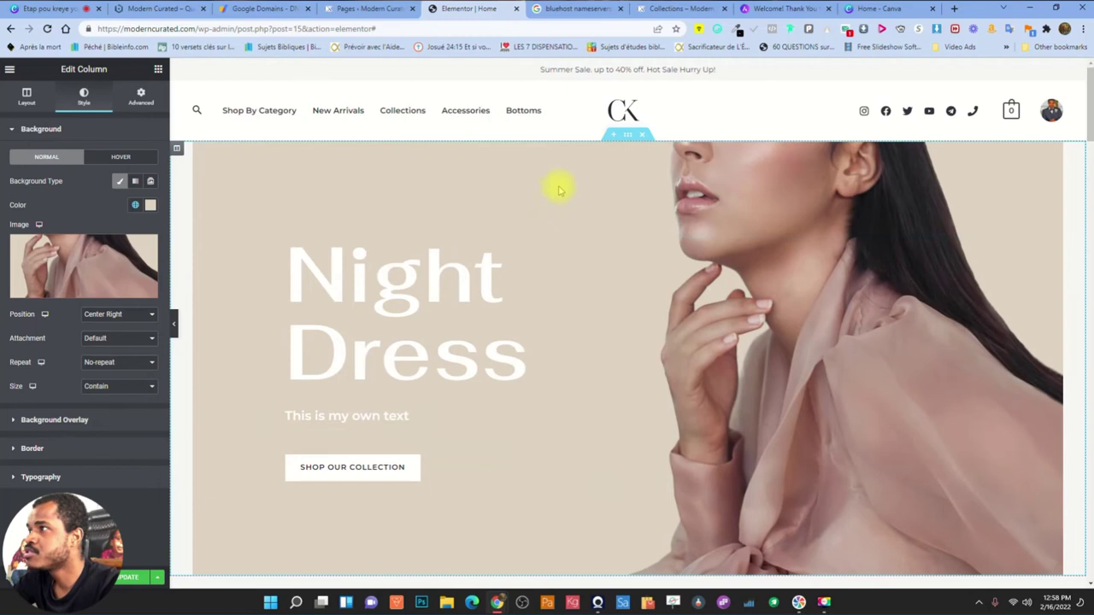
Switch the banner section's background type to gradient, try a grey second color, and reset that color
click(627, 137)
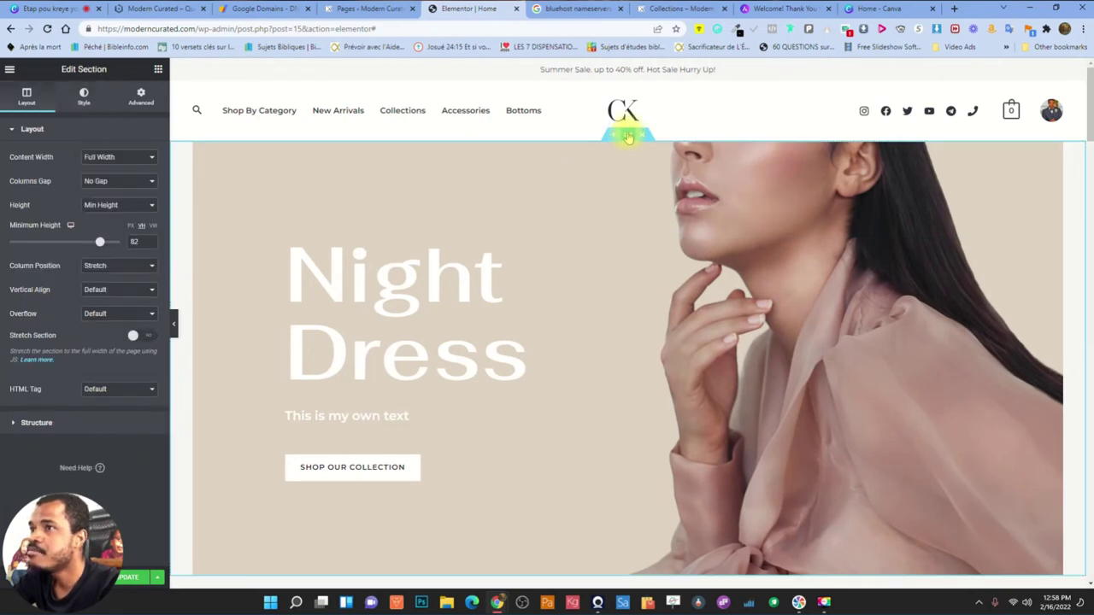
right_click(627, 135)
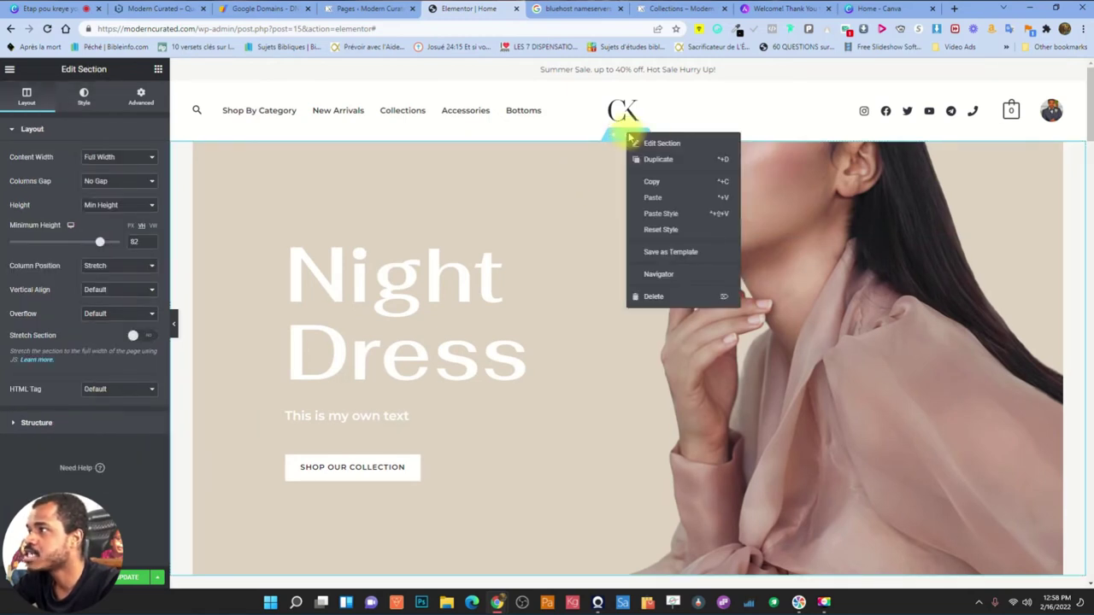
click(653, 145)
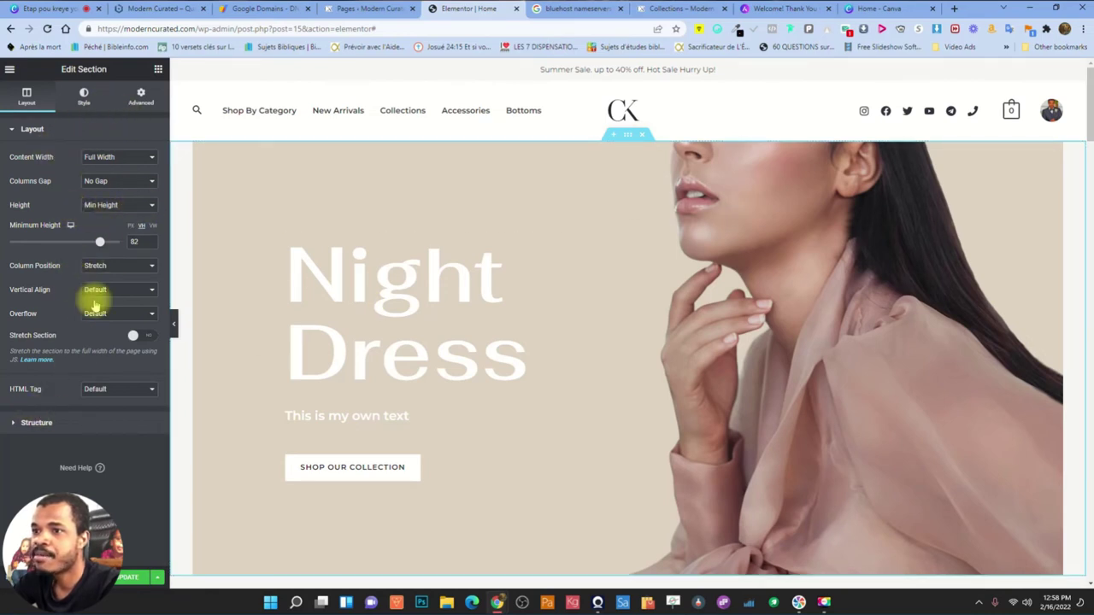
click(84, 98)
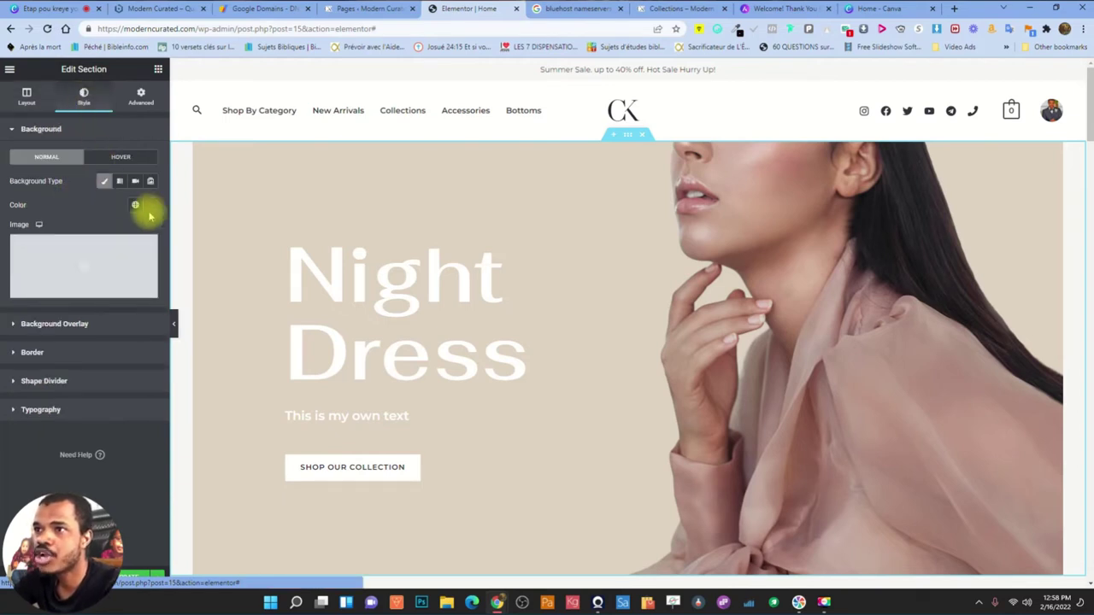
click(121, 181)
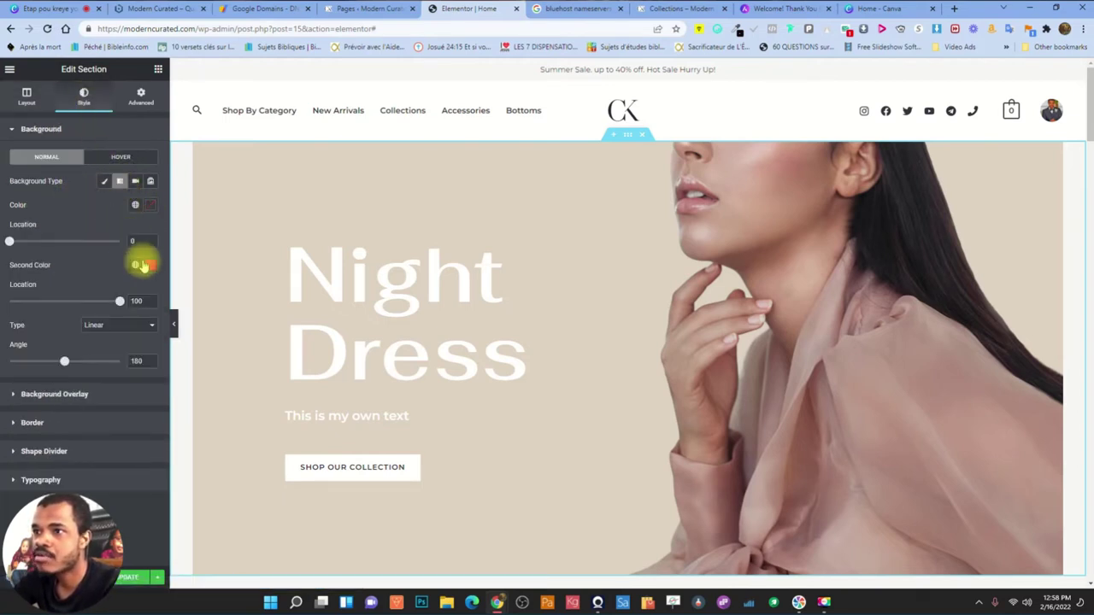
click(150, 266)
click(29, 360)
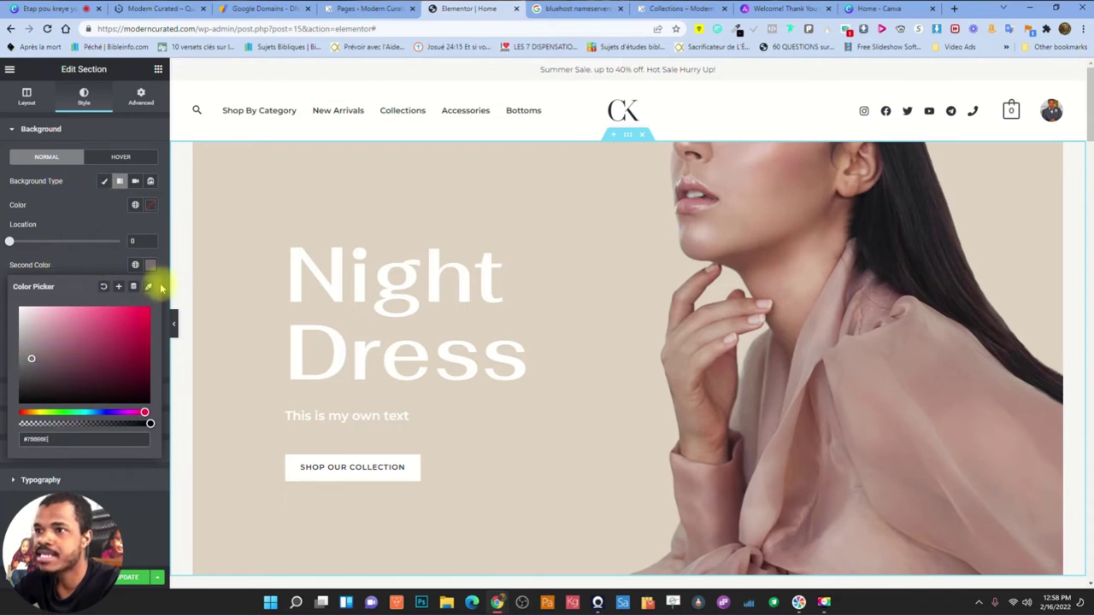
click(102, 287)
Examine the banner section's advanced settings and the Home page content from New Arrivals down to the testimonials
click(139, 94)
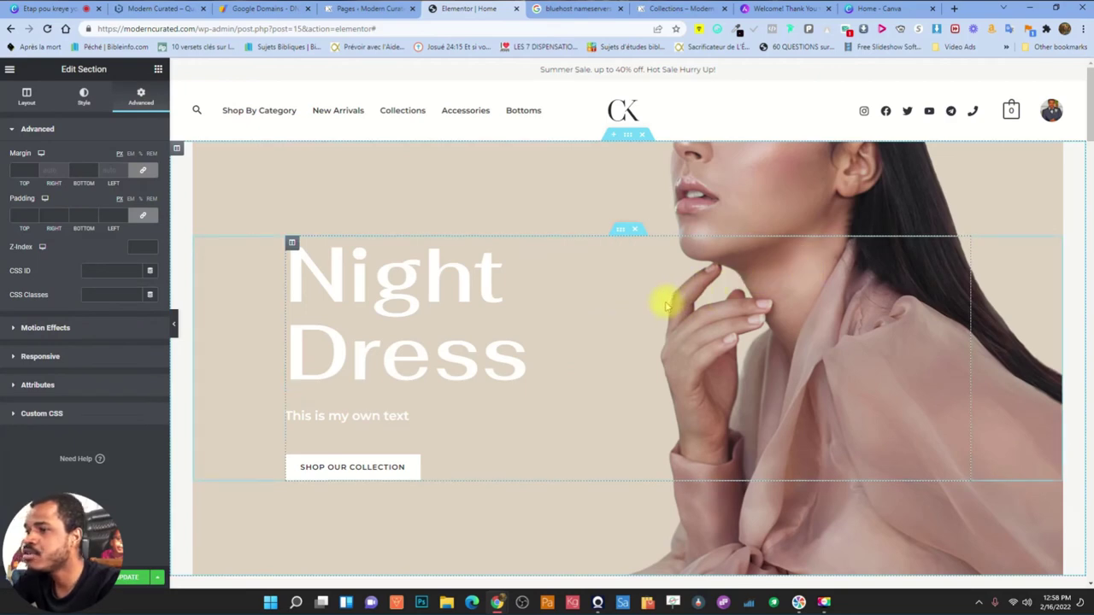
scroll(501, 347, down, 6)
scroll(599, 402, down, 2)
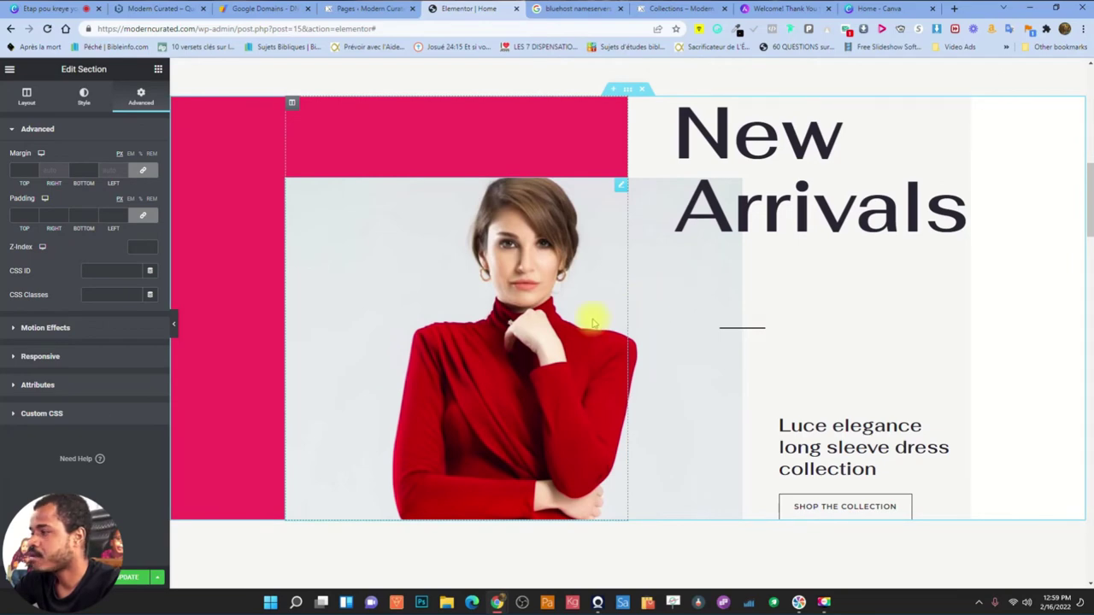
scroll(661, 317, down, 3)
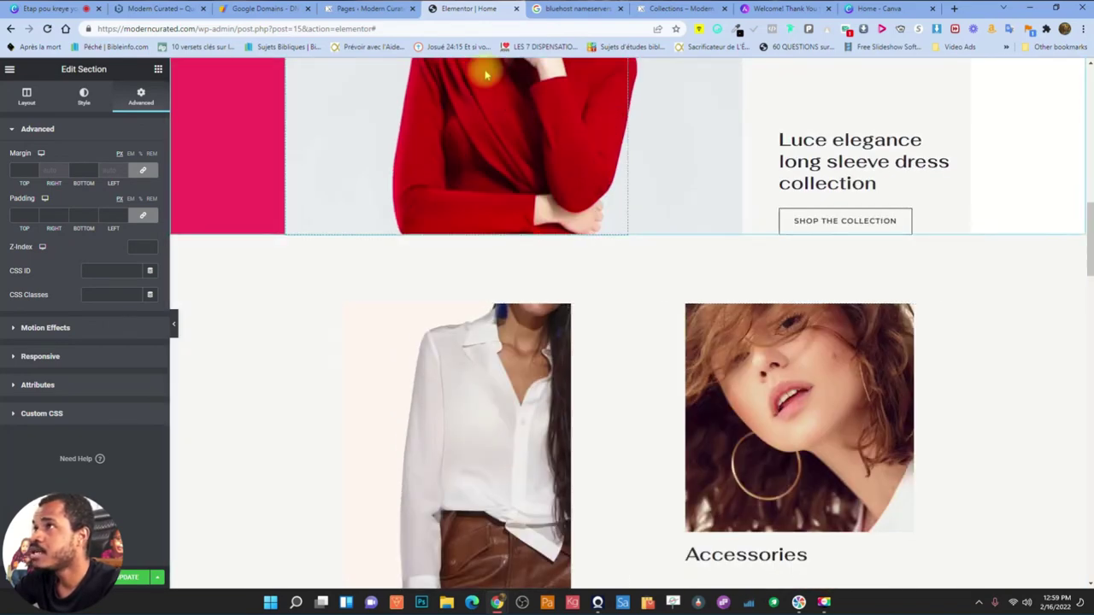
scroll(733, 290, down, 4)
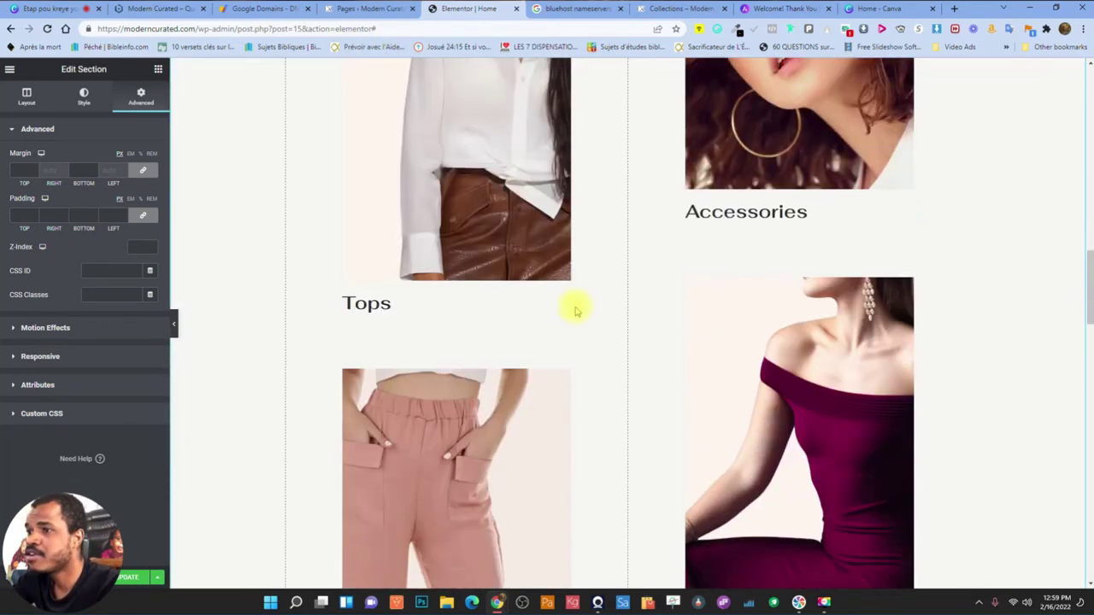
scroll(672, 324, up, 2)
scroll(672, 325, down, 10)
scroll(438, 316, up, 3)
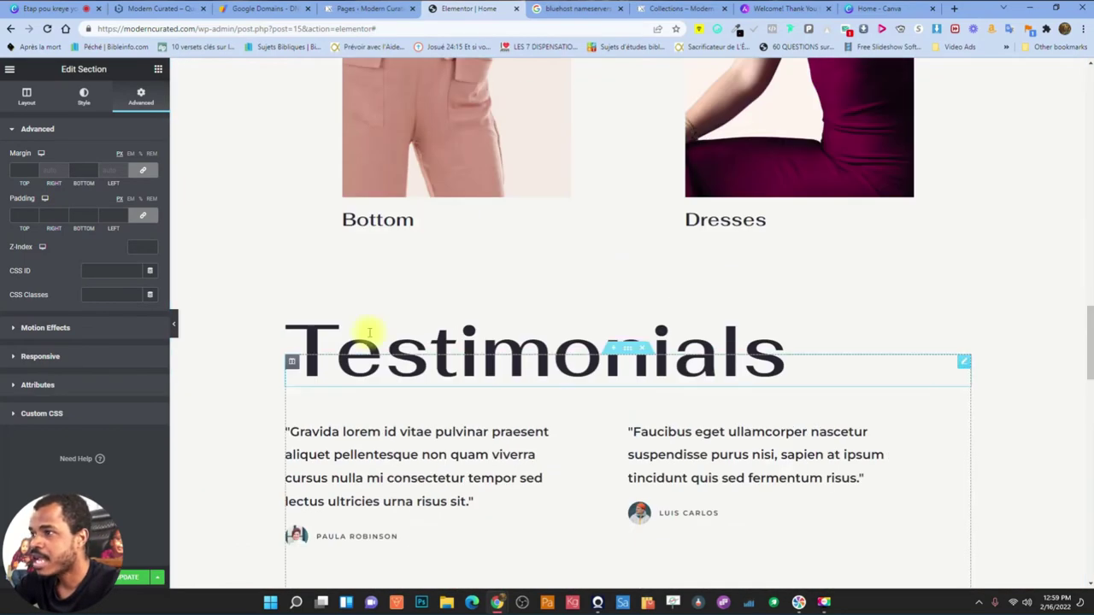
Cut the title text of the Testimonials heading and paste it back
click(500, 346)
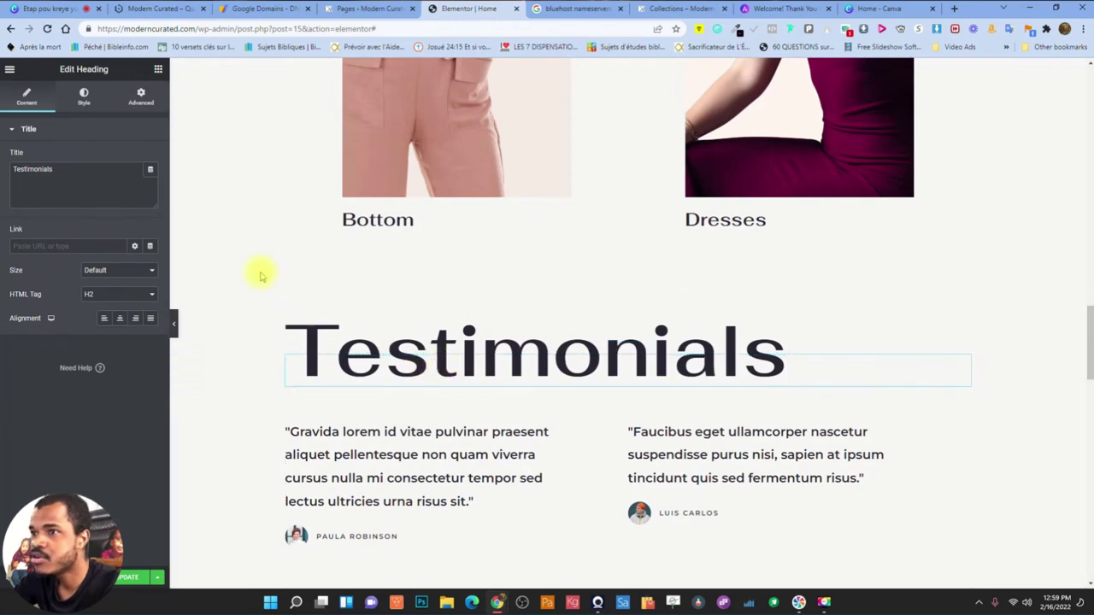
click(67, 166)
drag(75, 168, 6, 169)
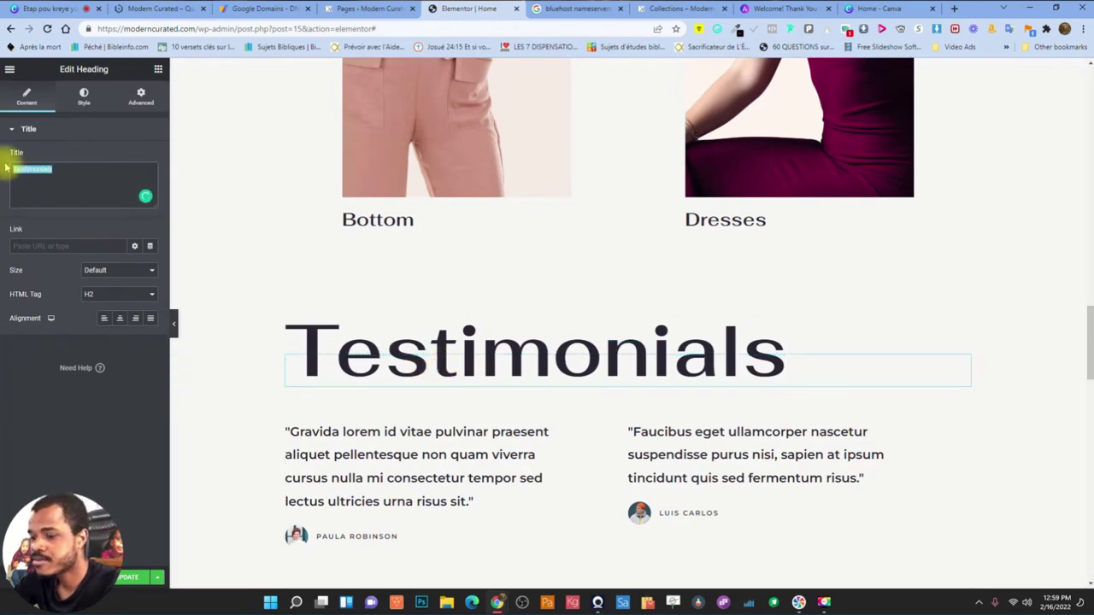
key(ctrl+x)
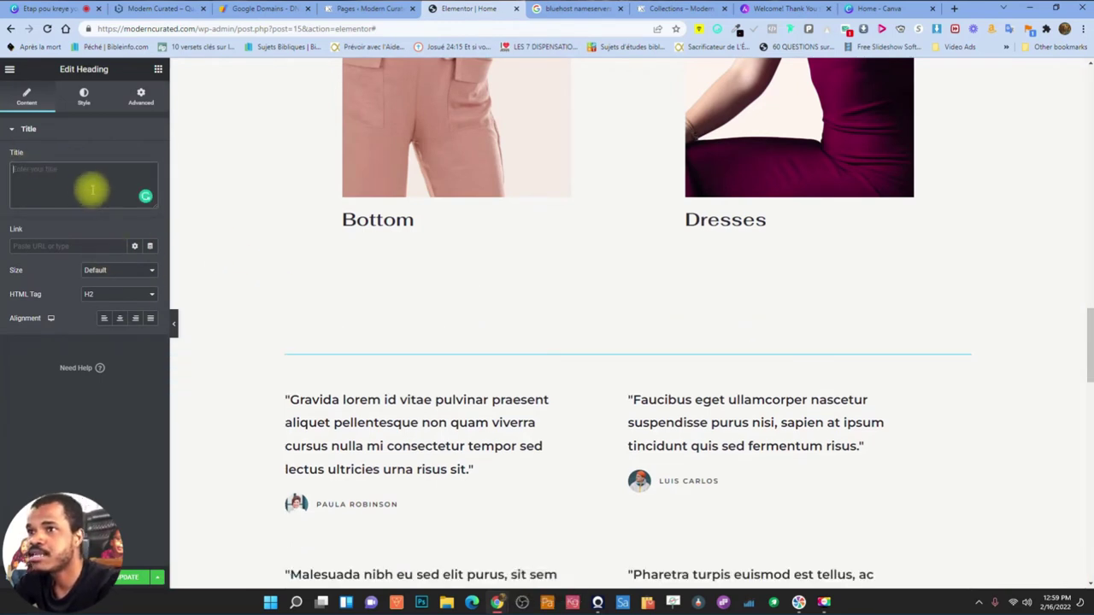
key(ctrl+v)
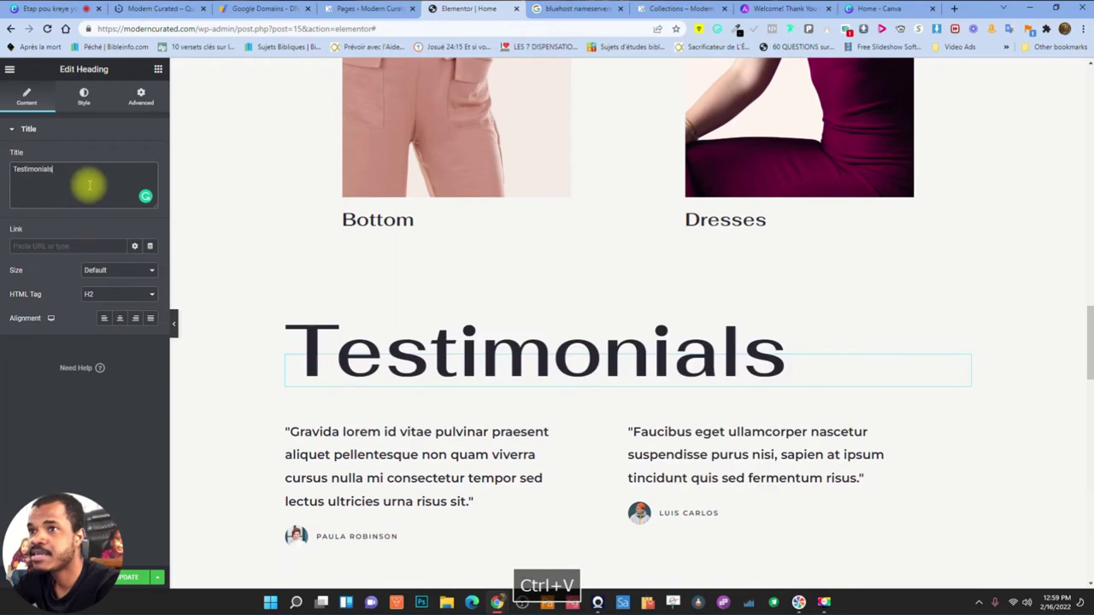
Replace the first testimonial's profile picture with fashion-designer-reviewer-profile-img-1-1-1.jpg from the media library
click(399, 454)
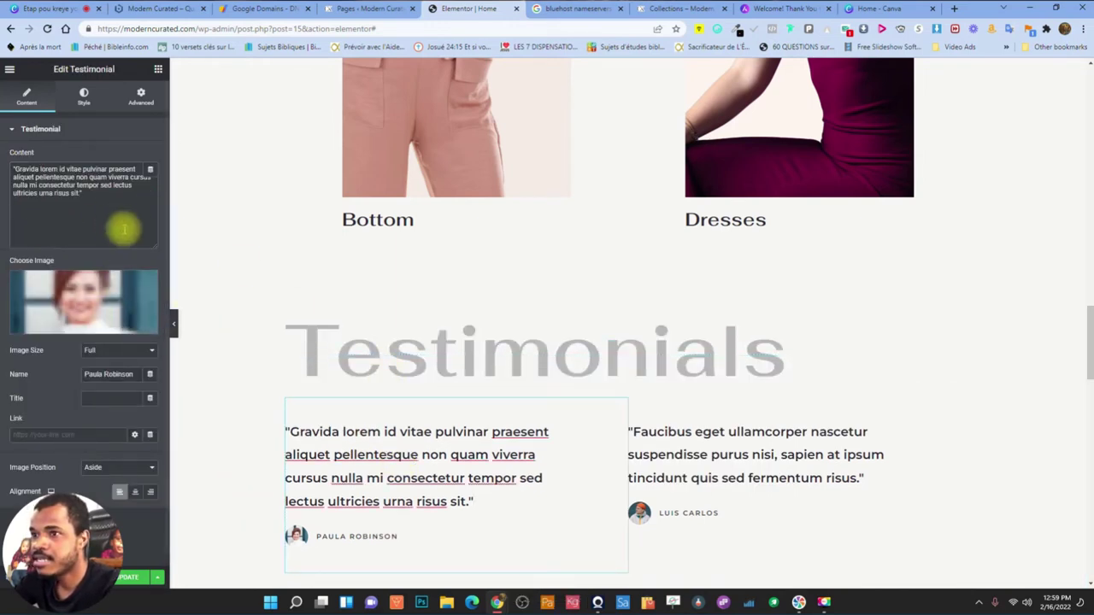
click(70, 178)
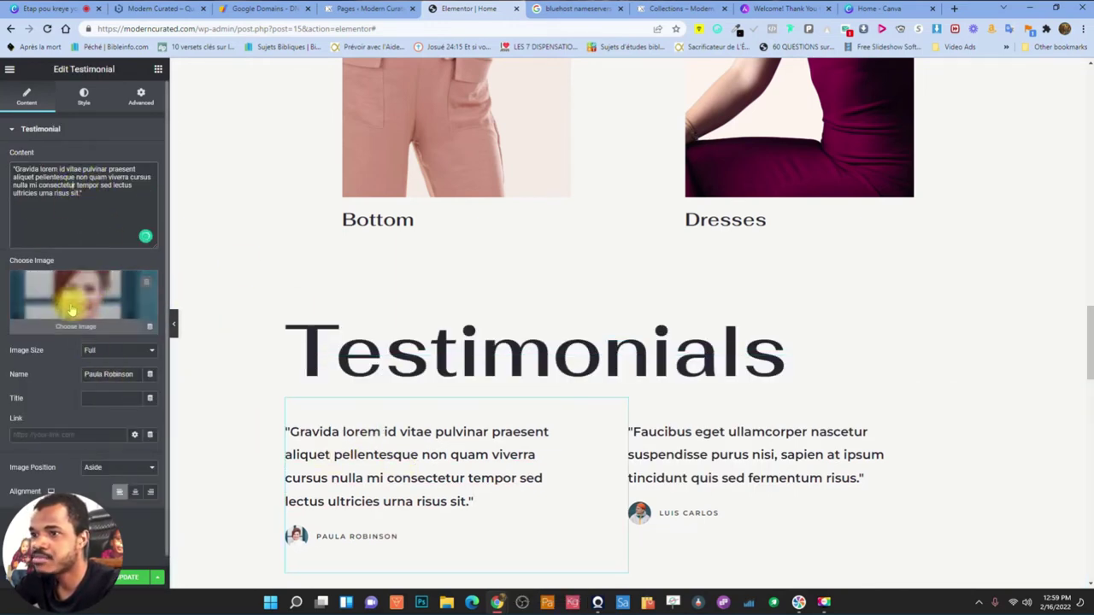
scroll(409, 500, down, 2)
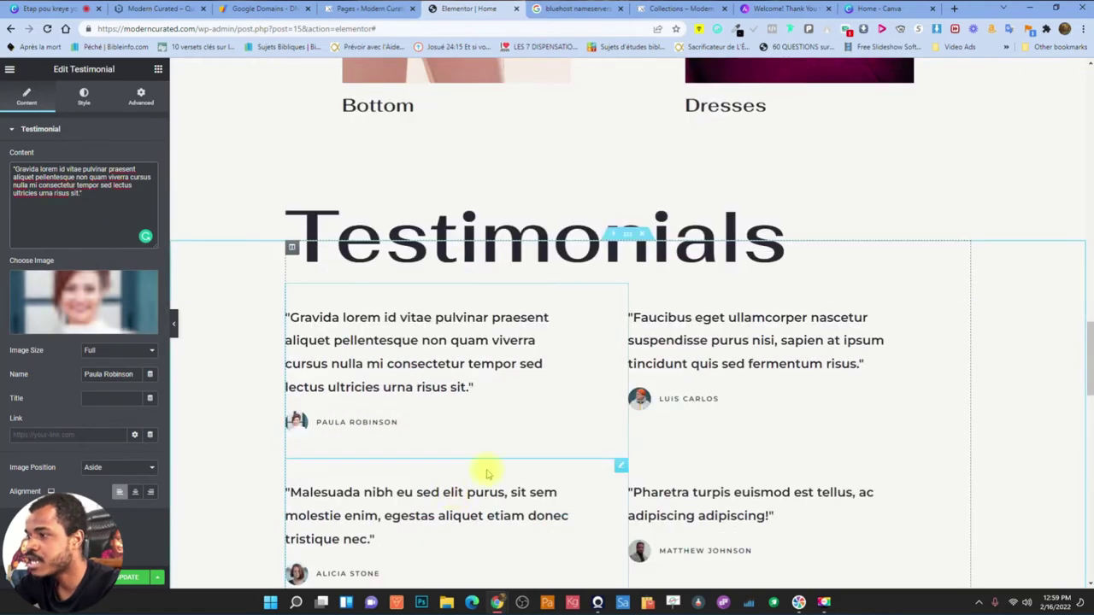
click(75, 308)
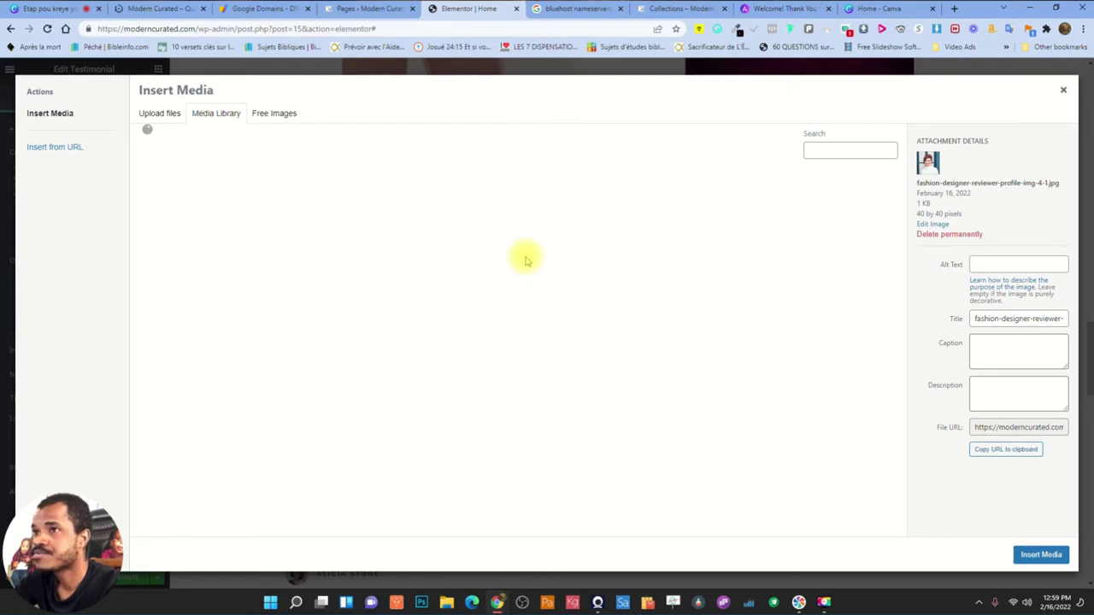
click(284, 119)
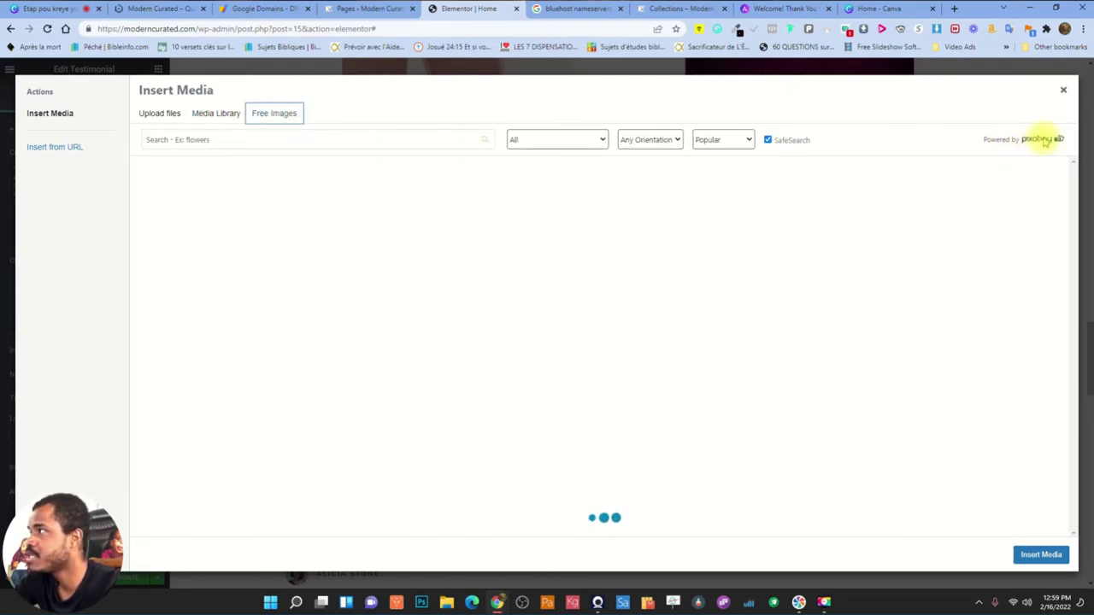
click(214, 118)
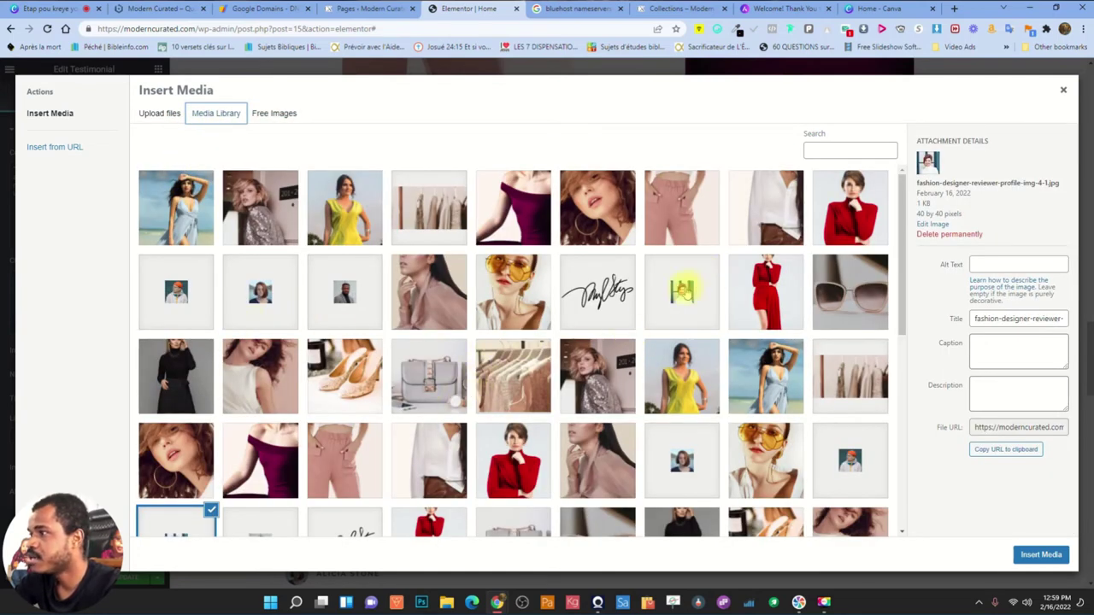
click(329, 295)
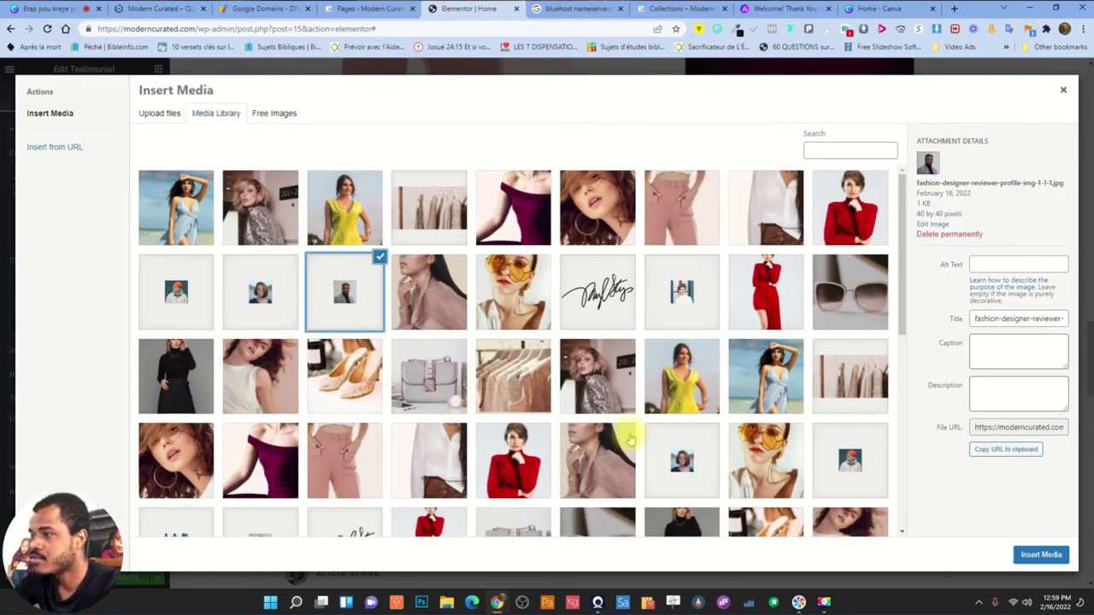
click(1041, 555)
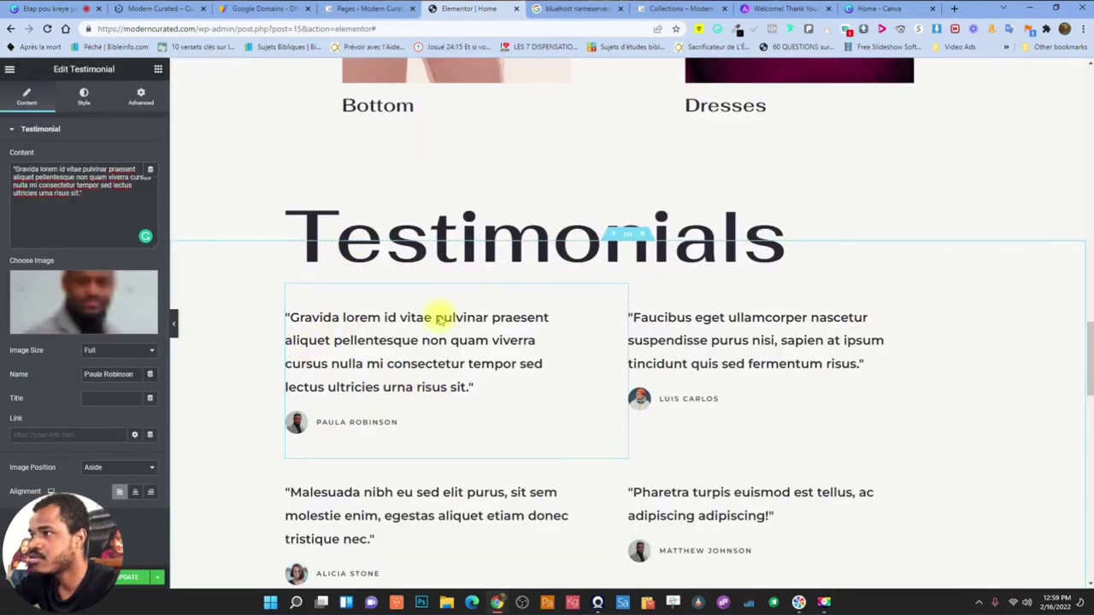
Review the special offer section below the testimonials and close the Home page editor without saving
scroll(741, 354, down, 4)
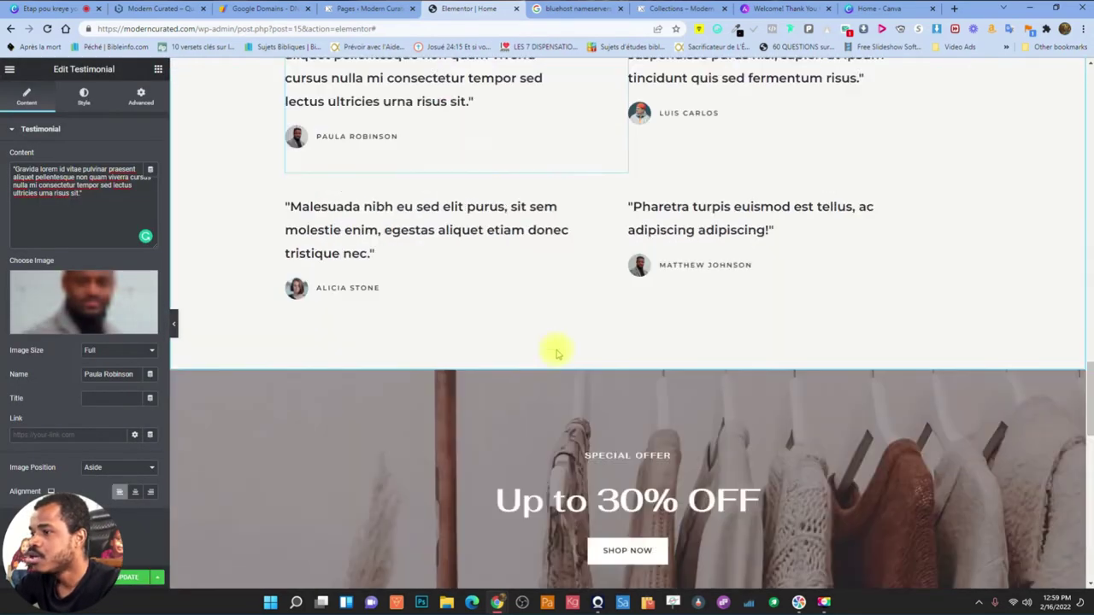
scroll(615, 393, down, 1)
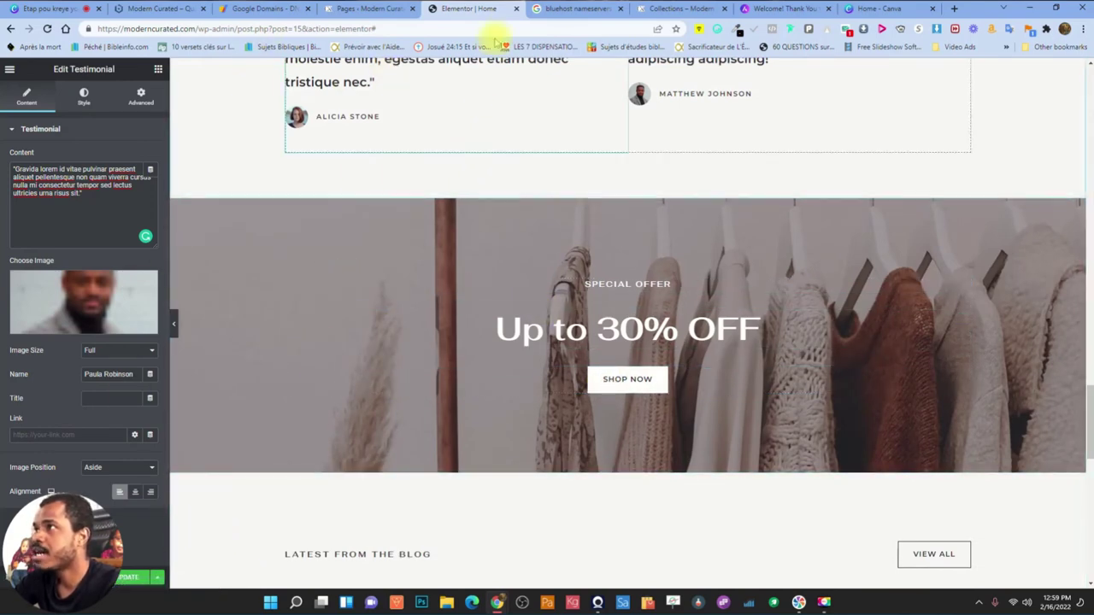
click(516, 9)
click(603, 93)
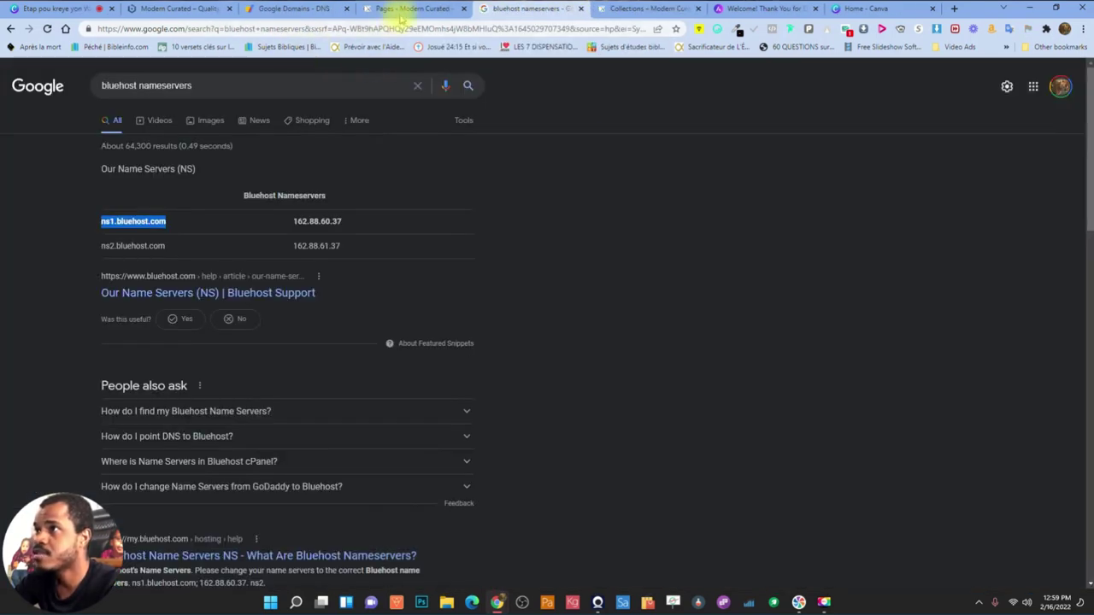
Open the Contact and About pages from the WordPress page list for editing with Elementor, each in a new tab
click(401, 9)
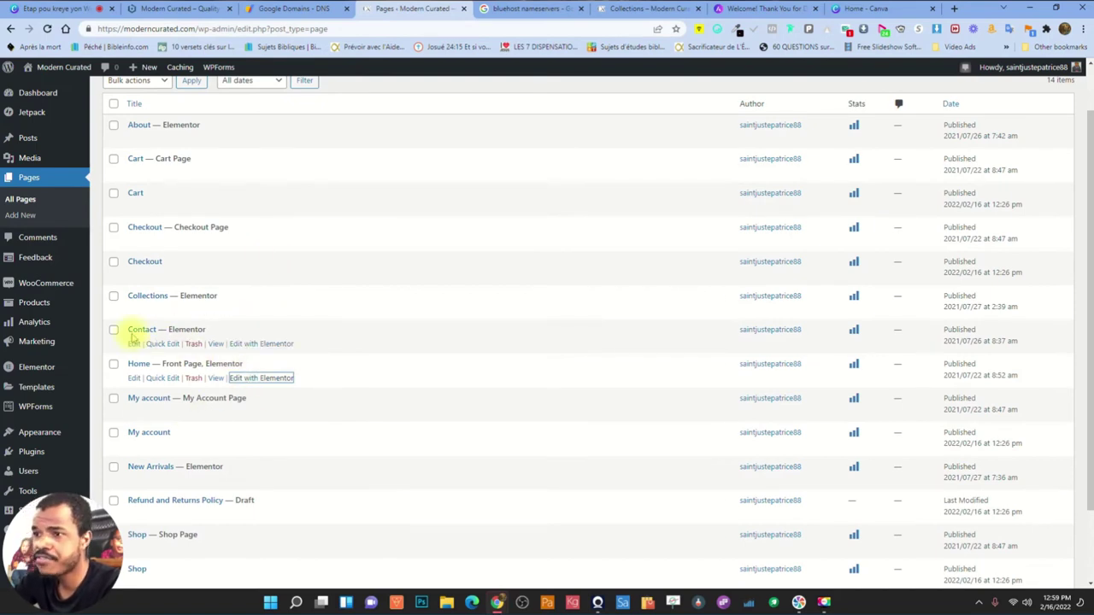
right_click(262, 345)
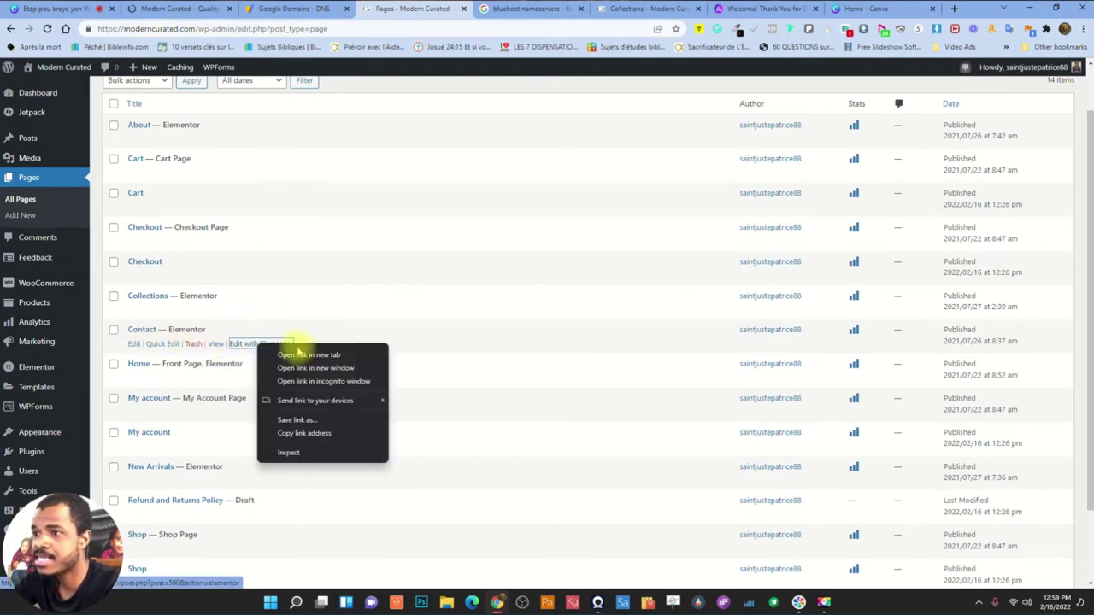
click(295, 355)
scroll(177, 274, down, 2)
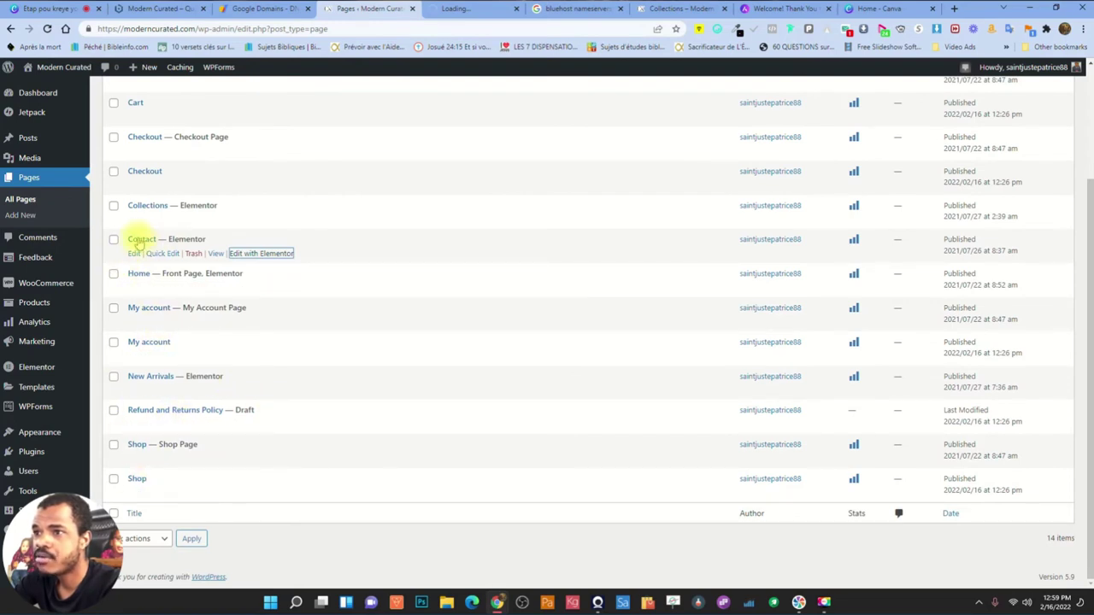
scroll(176, 168, up, 2)
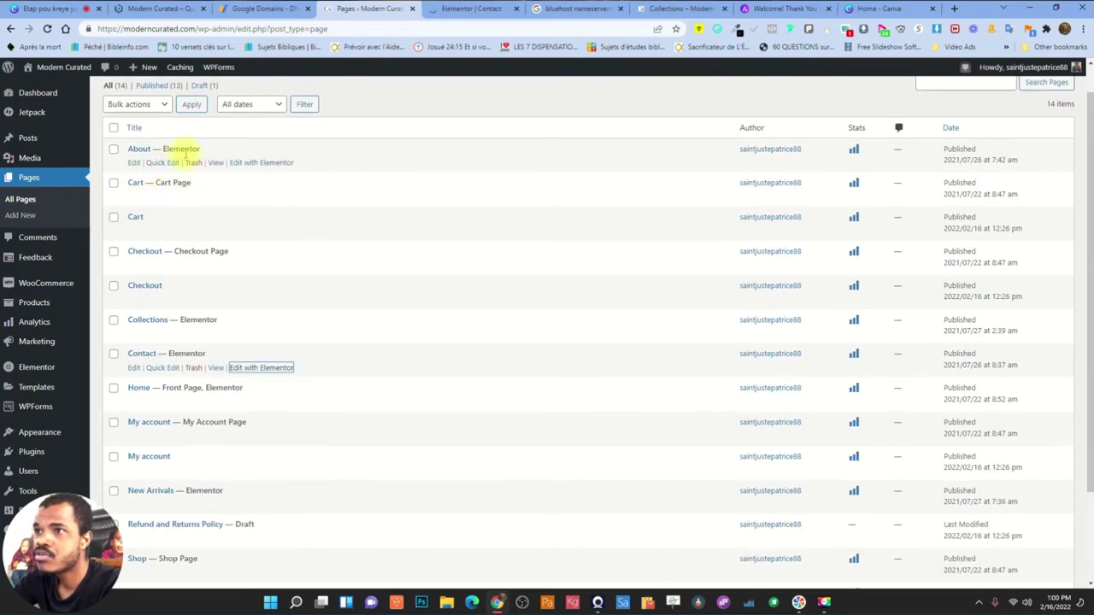
right_click(265, 164)
click(304, 171)
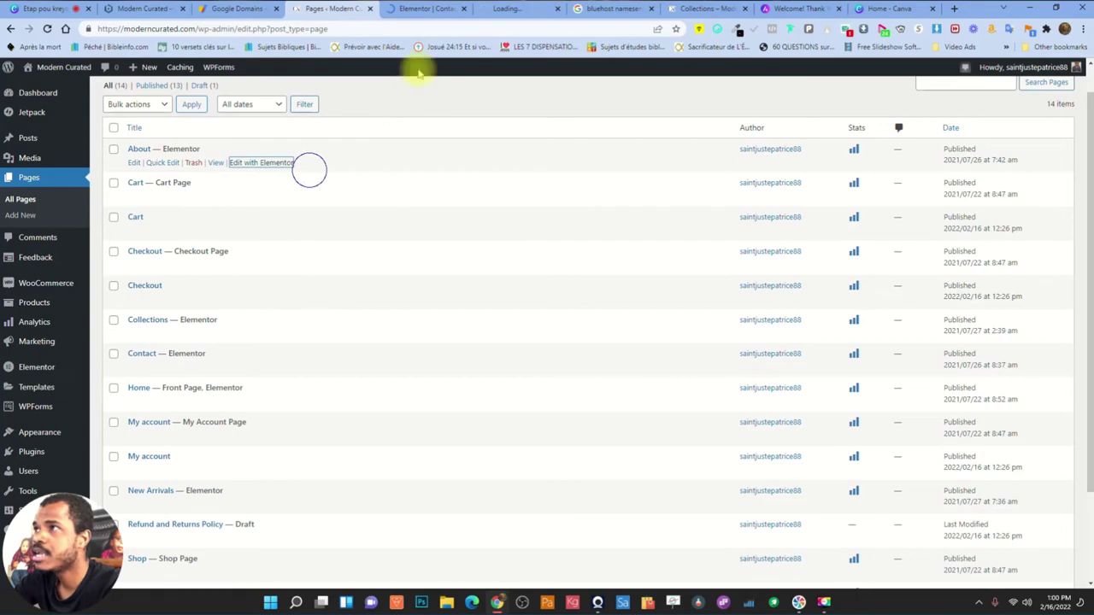
Look through the live Collections page down to its footer and return to the Elementor editors
click(502, 11)
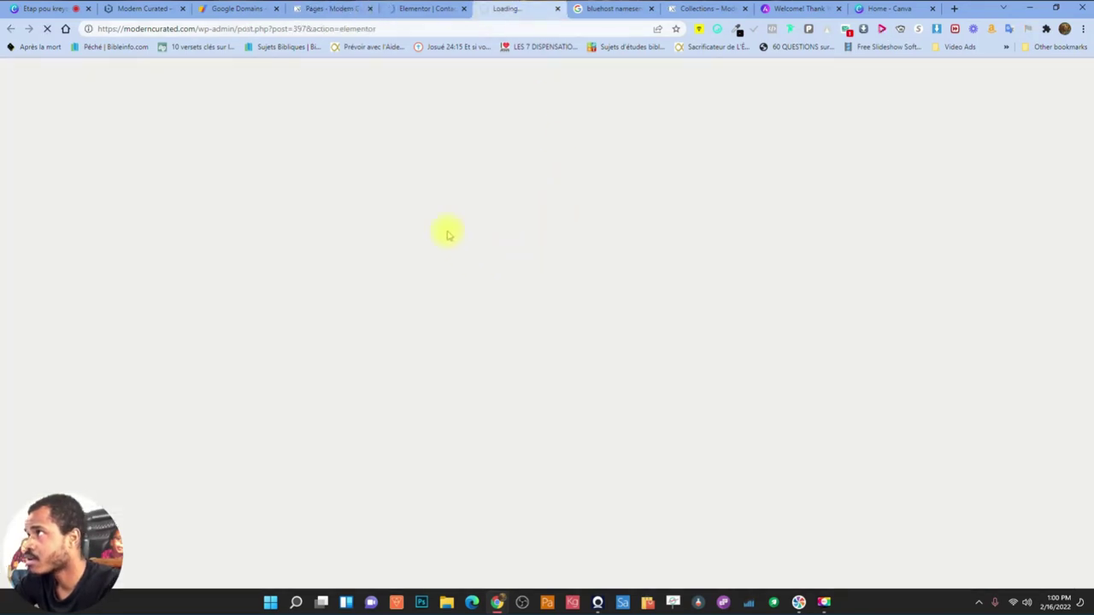
click(706, 10)
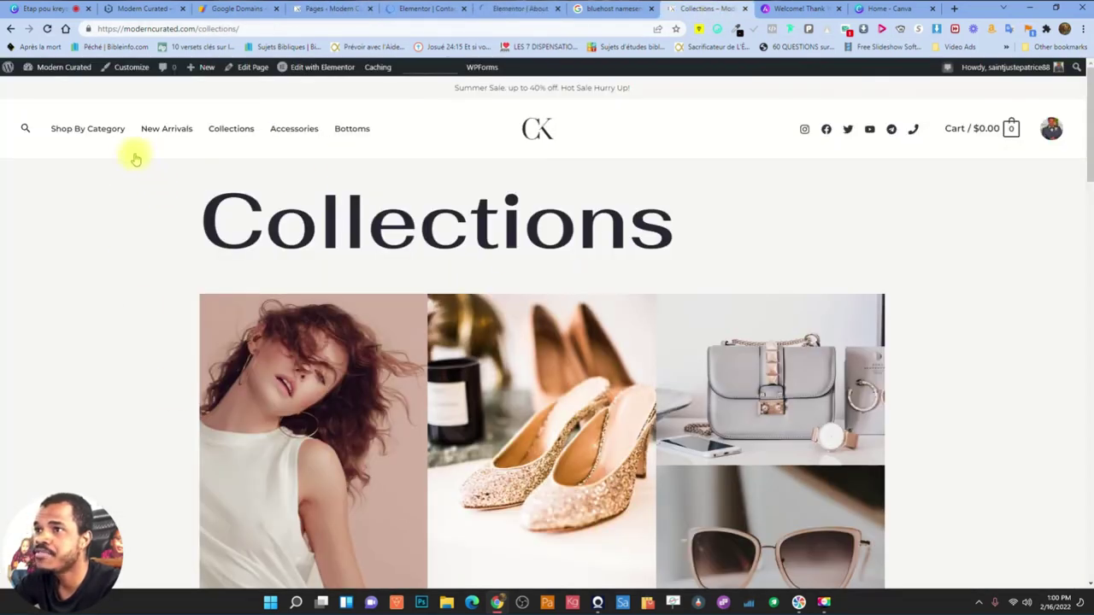
scroll(520, 458, down, 15)
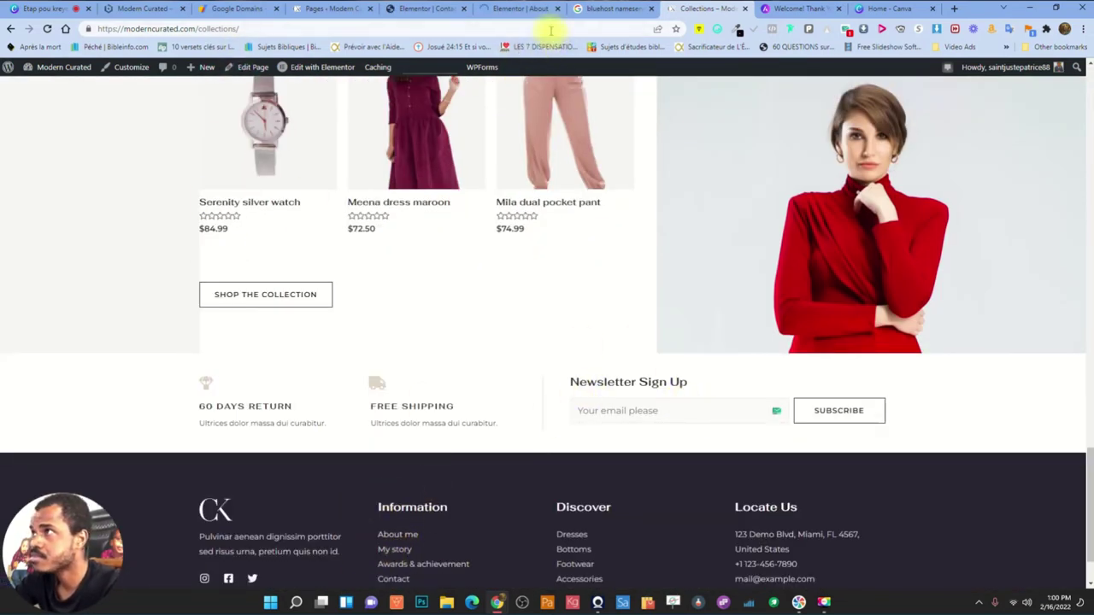
click(419, 8)
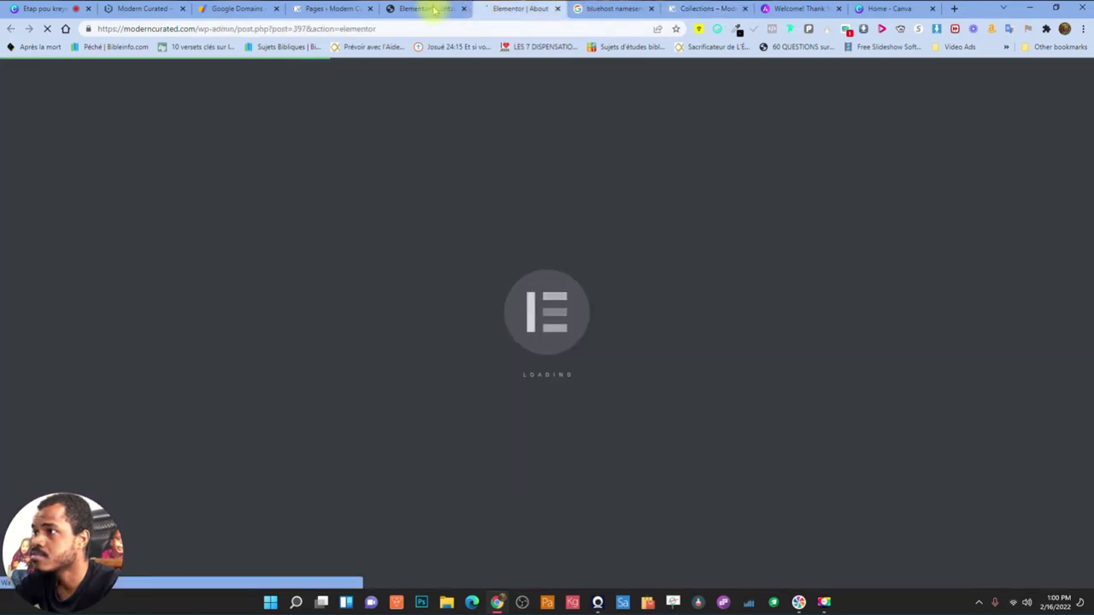
Change the About page's main heading to "About US"
click(482, 10)
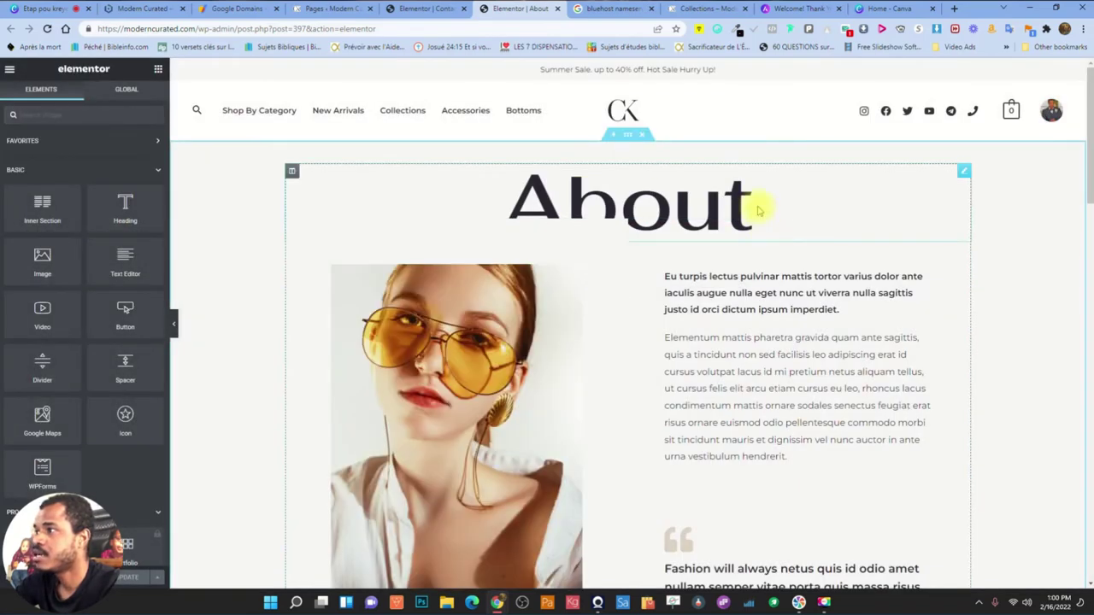
click(758, 209)
double_click(66, 164)
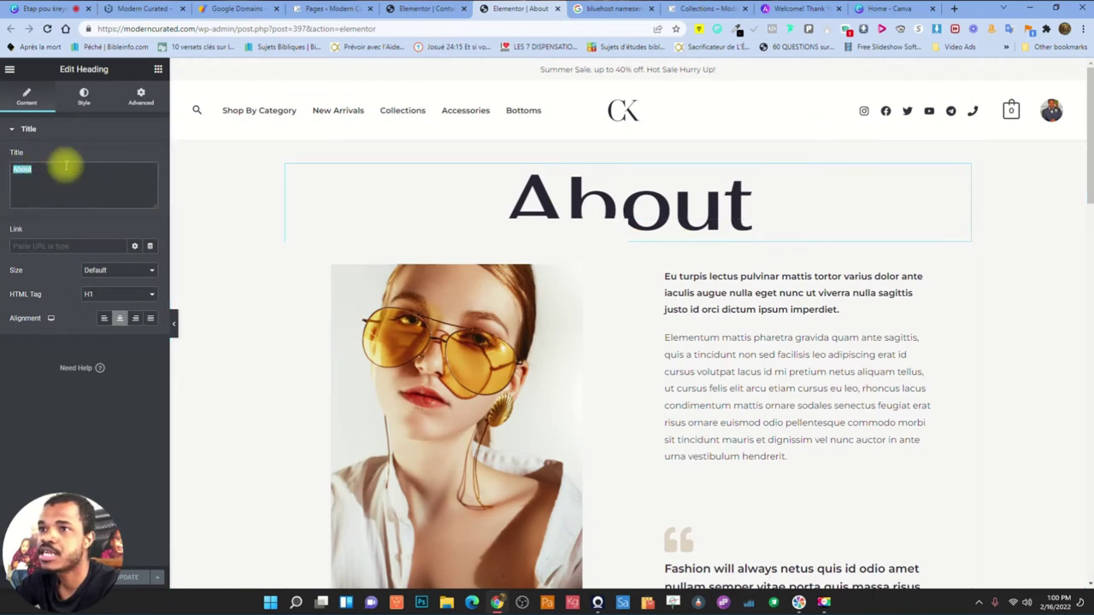
text(Us)
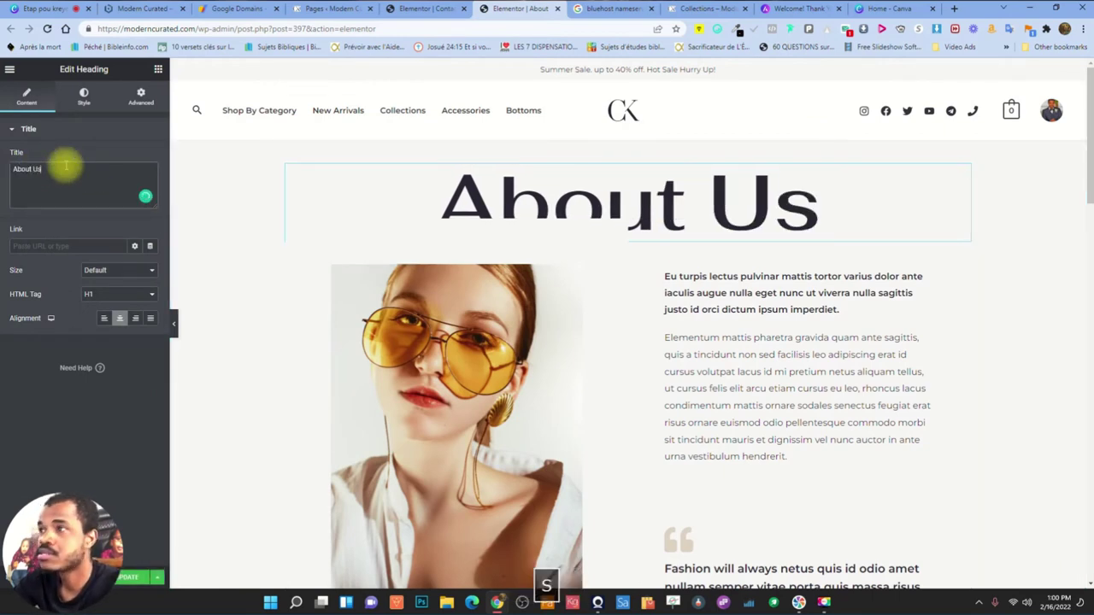
key(BackSpace)
text(S)
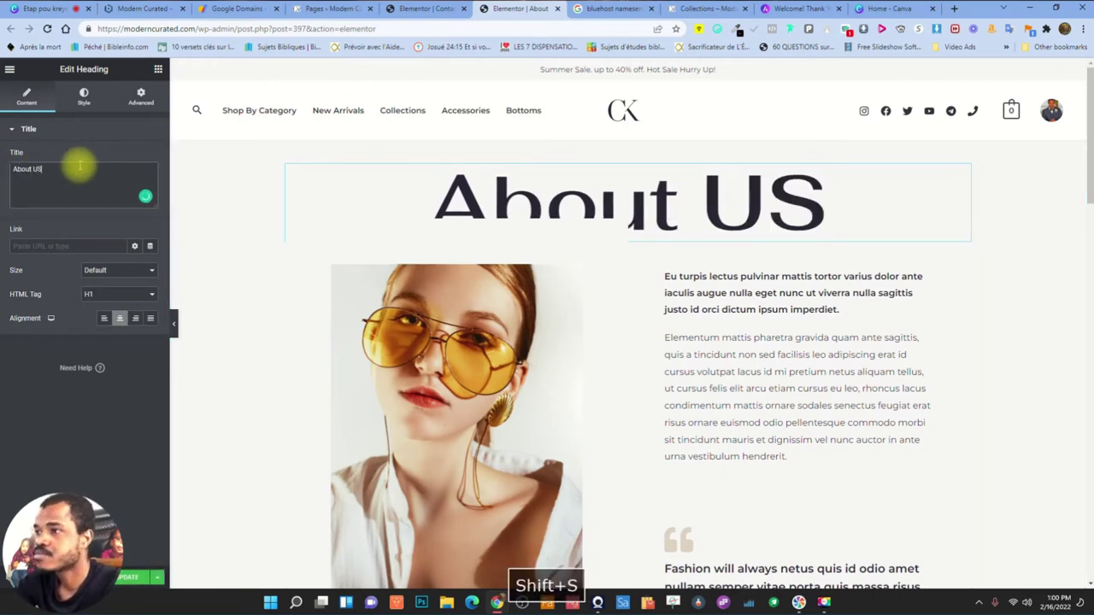
Move the bold "Eu turpis lectus" heading below the "Elementum mattis" paragraph beside the portrait
click(496, 328)
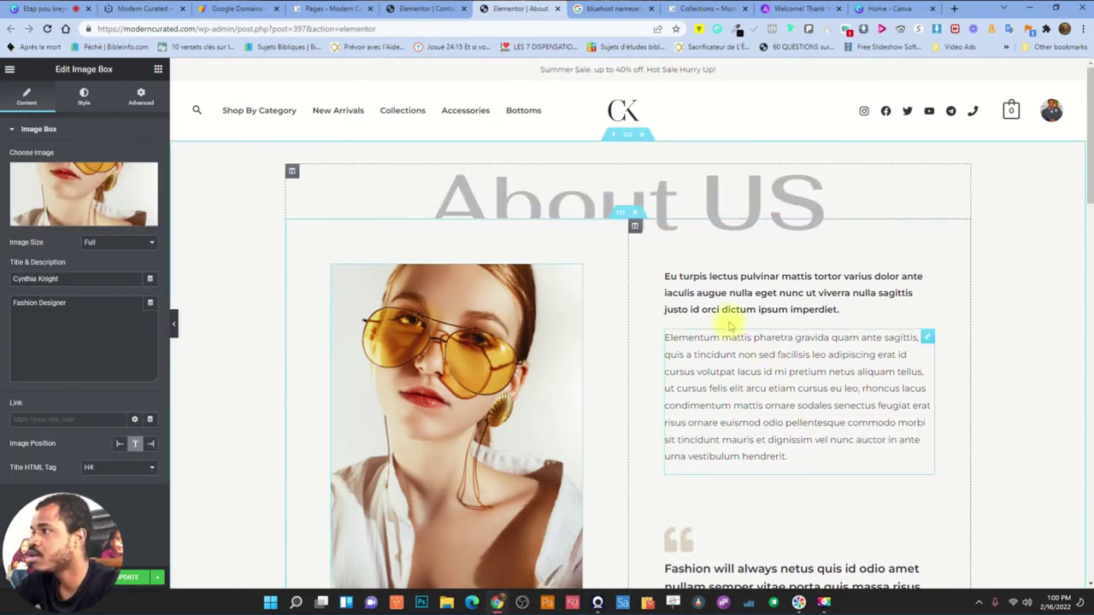
click(803, 305)
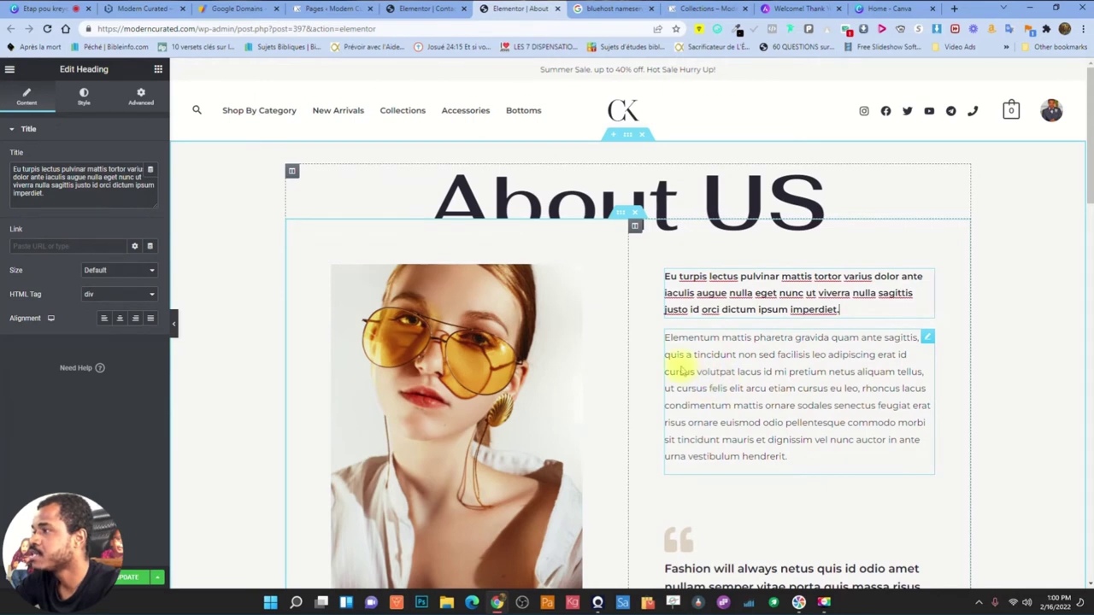
drag(927, 276, 893, 453)
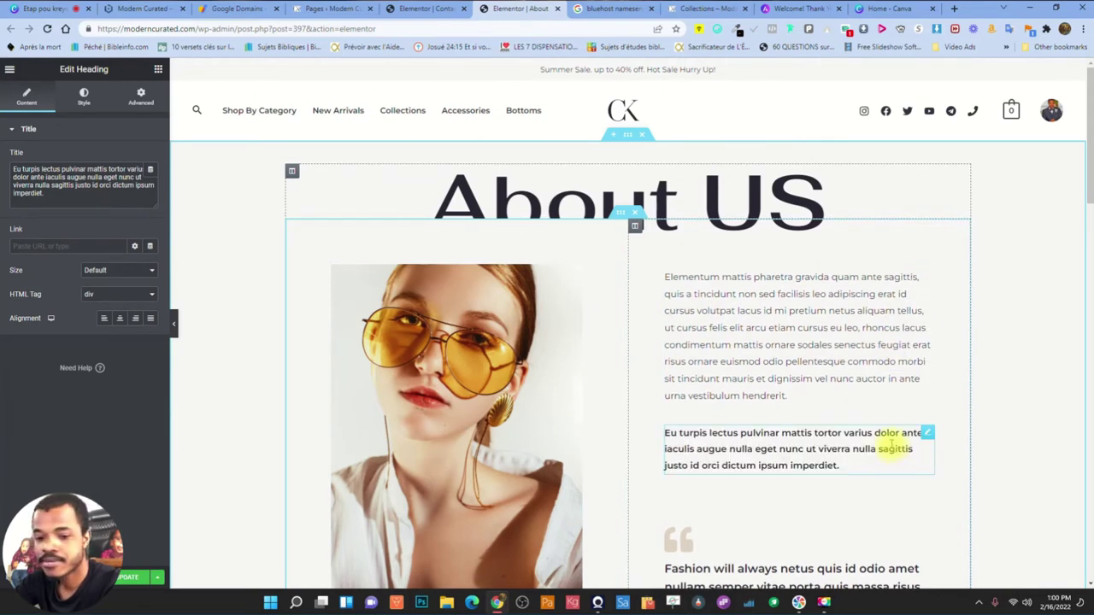
Try to insert the dark About Company block from the template library above the About US section
click(610, 137)
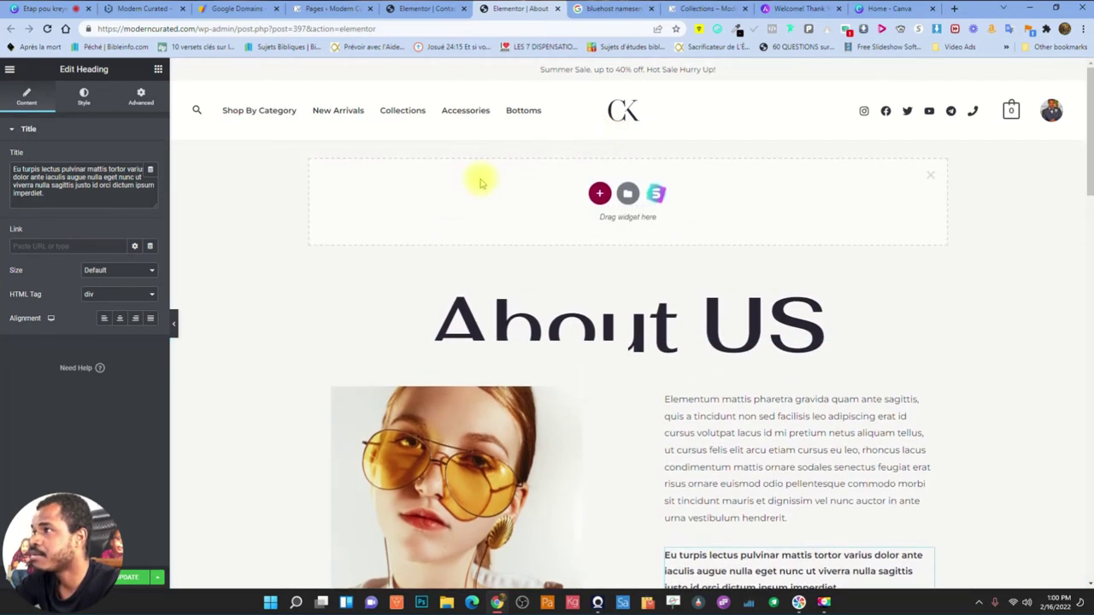
click(629, 194)
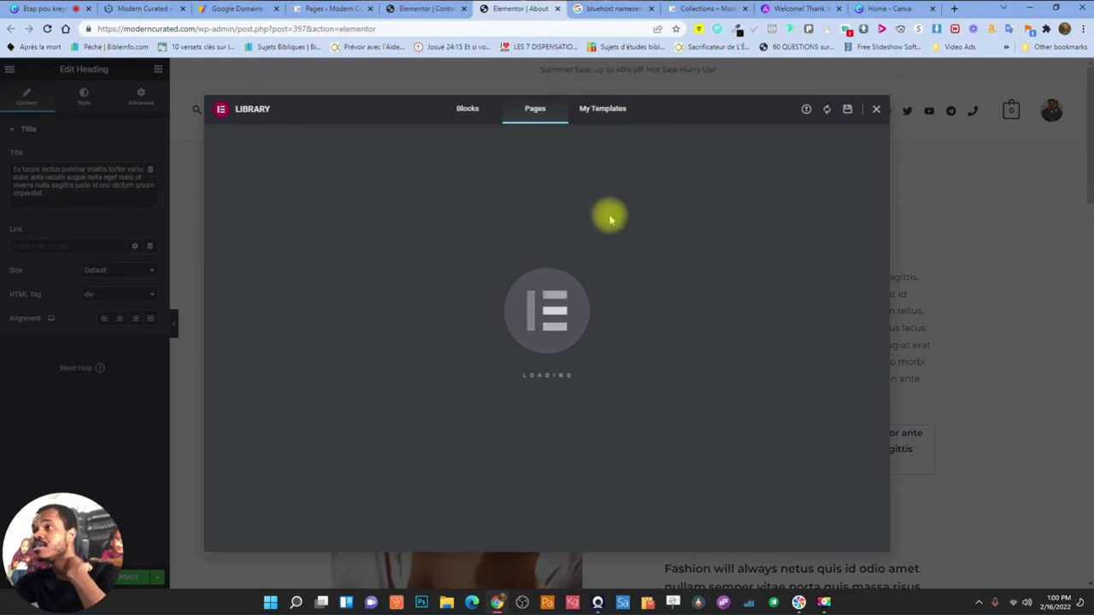
click(466, 109)
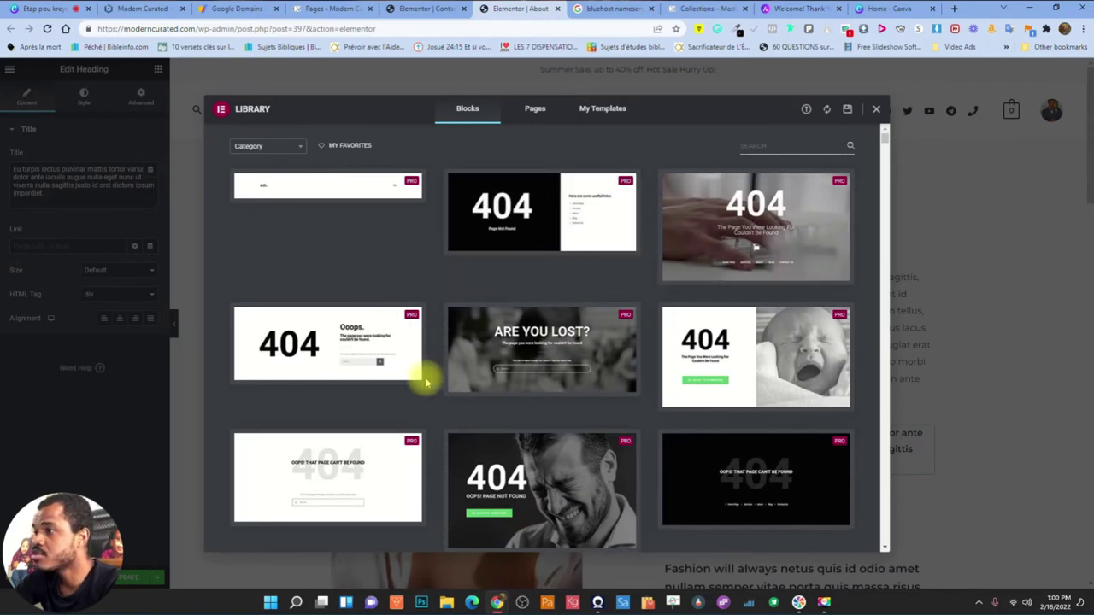
scroll(613, 408, down, 3)
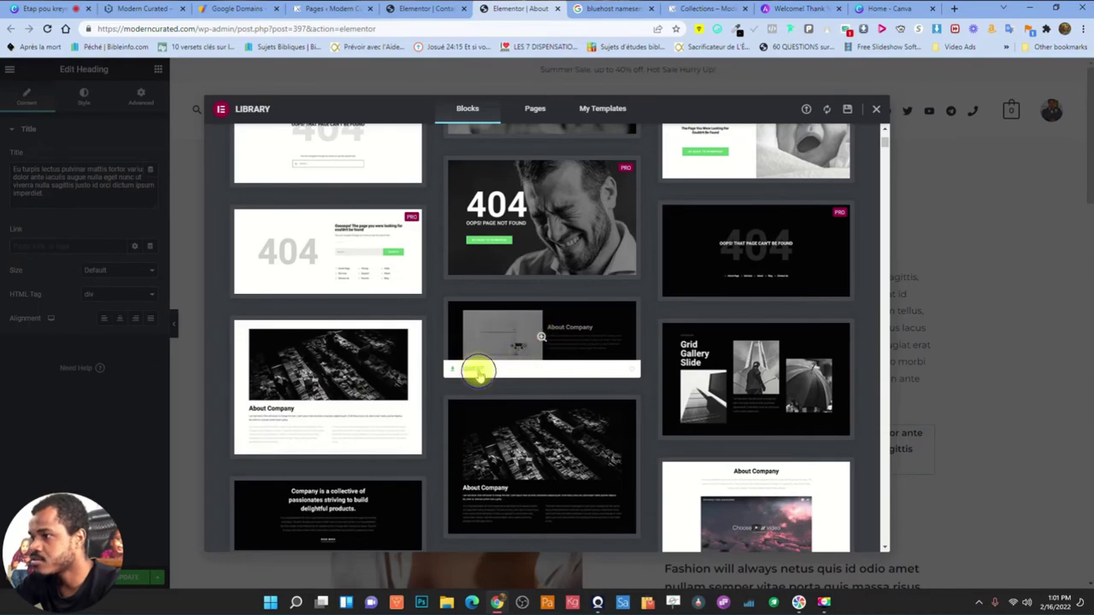
click(477, 370)
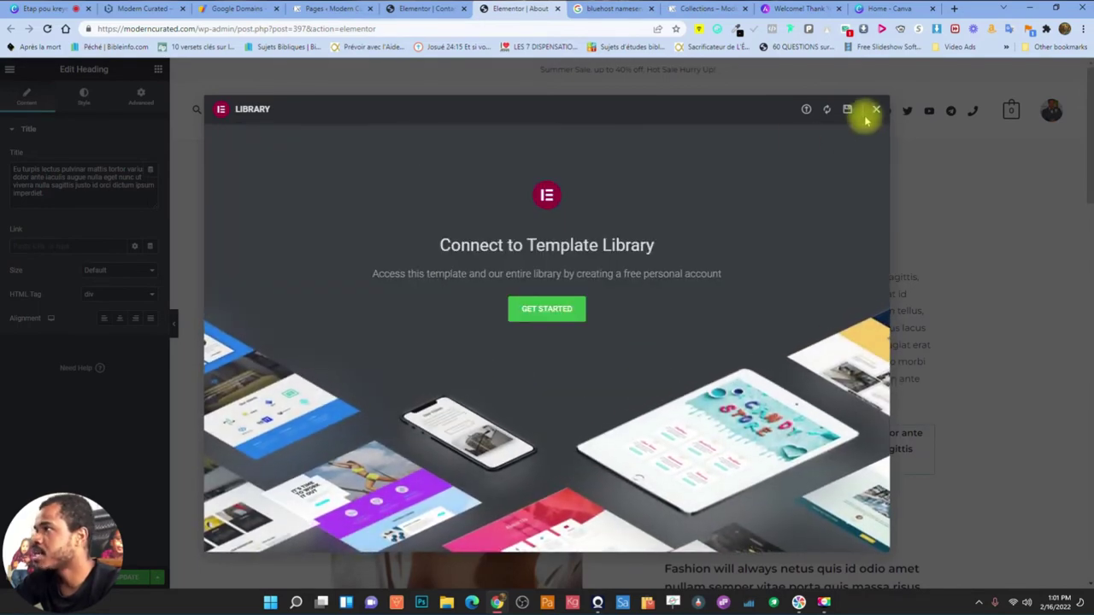
click(875, 108)
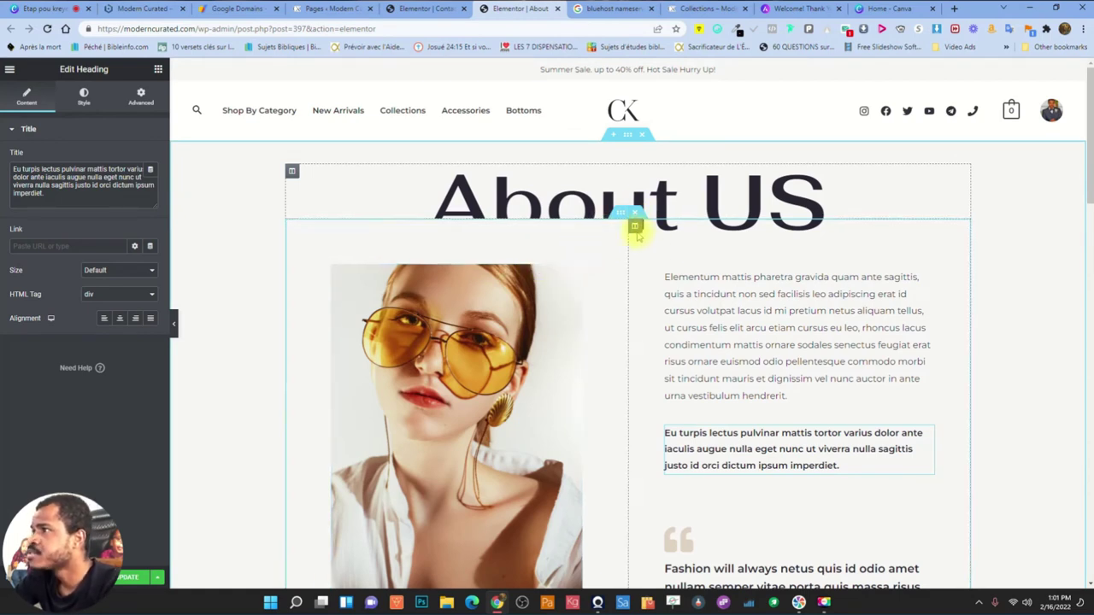
Look through the template library's page templates and saved templates, and close it without inserting anything
click(617, 137)
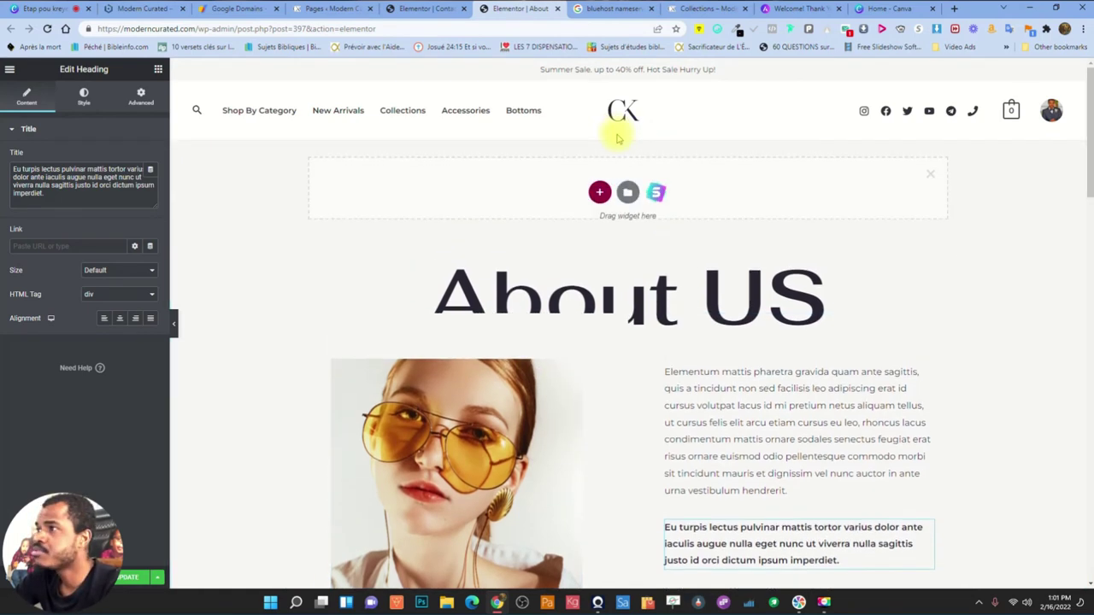
click(628, 193)
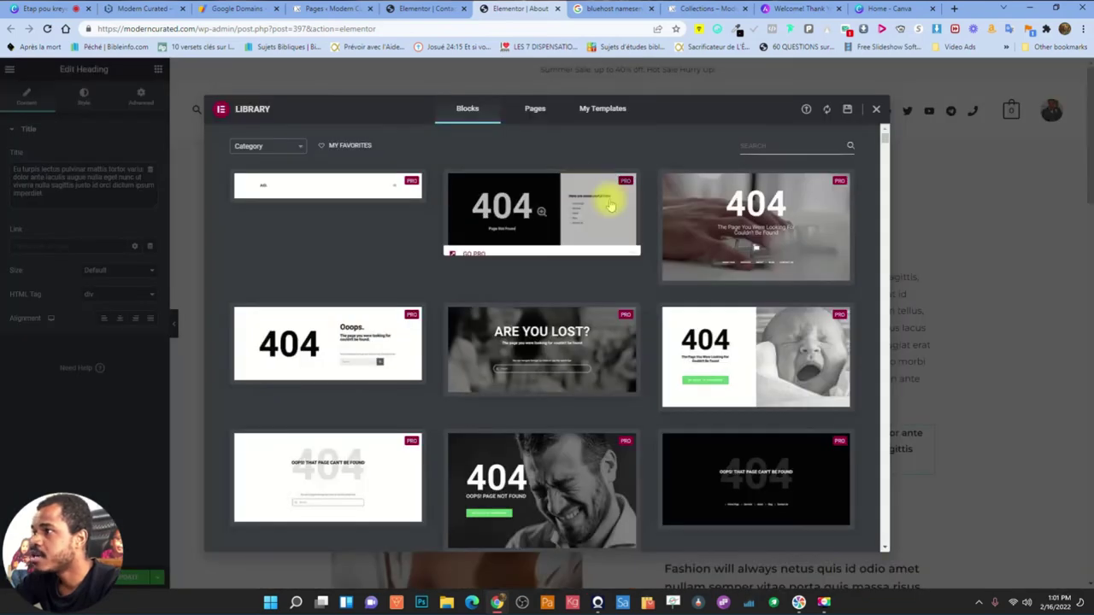
click(525, 109)
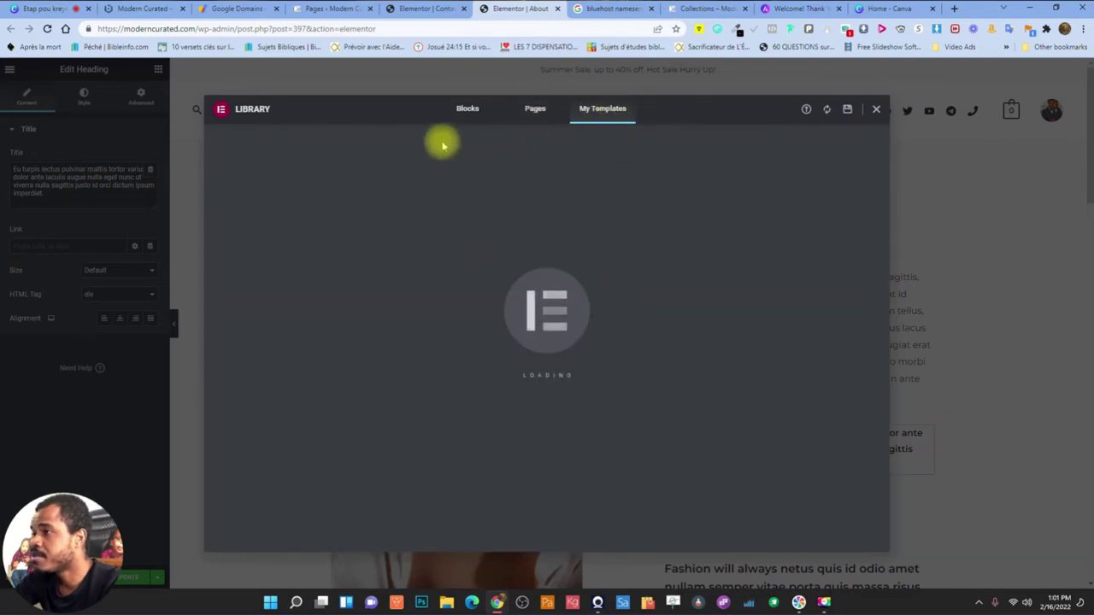
click(877, 113)
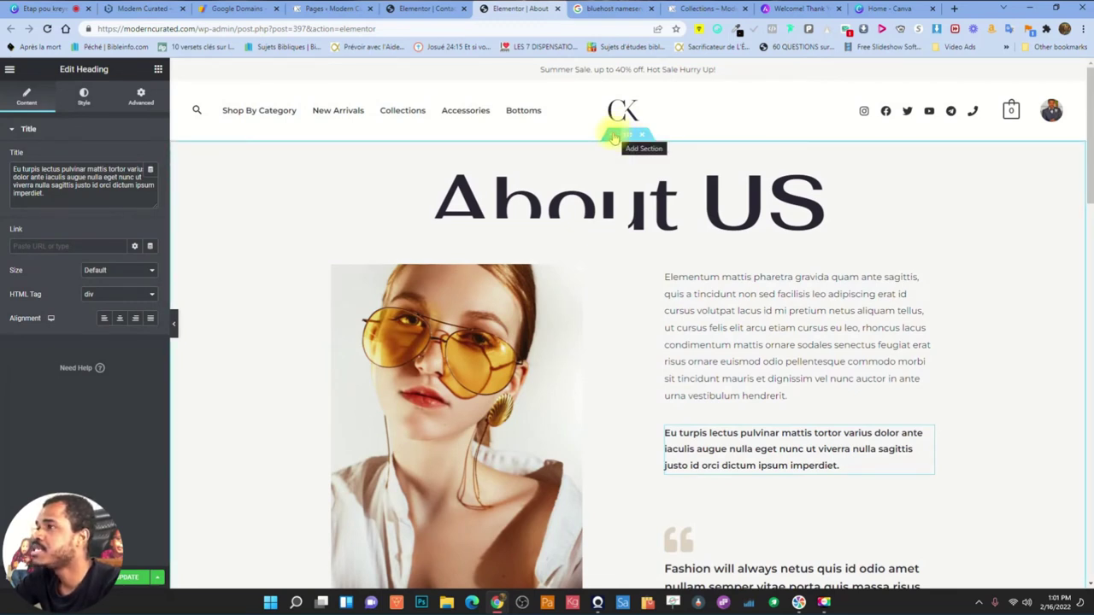
Add a new section with two equal columns above the About US section
click(614, 138)
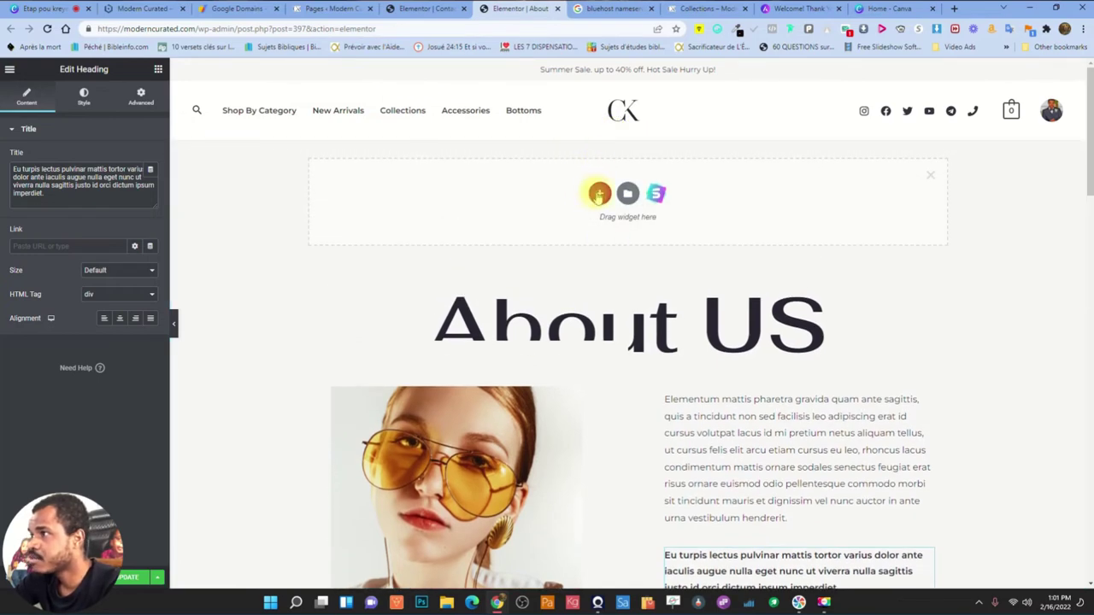
click(597, 193)
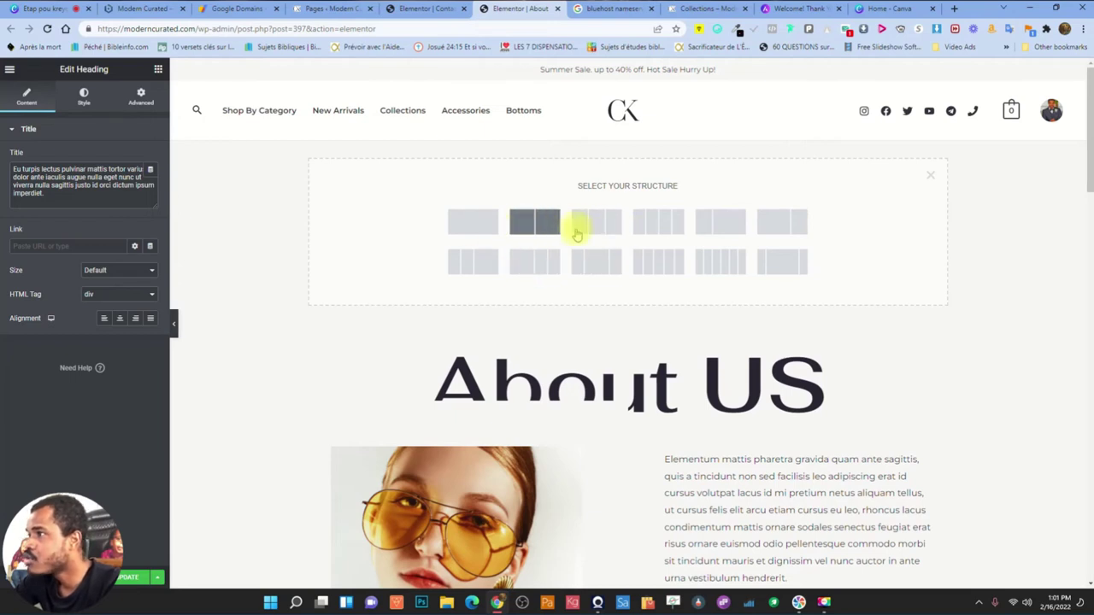
click(528, 223)
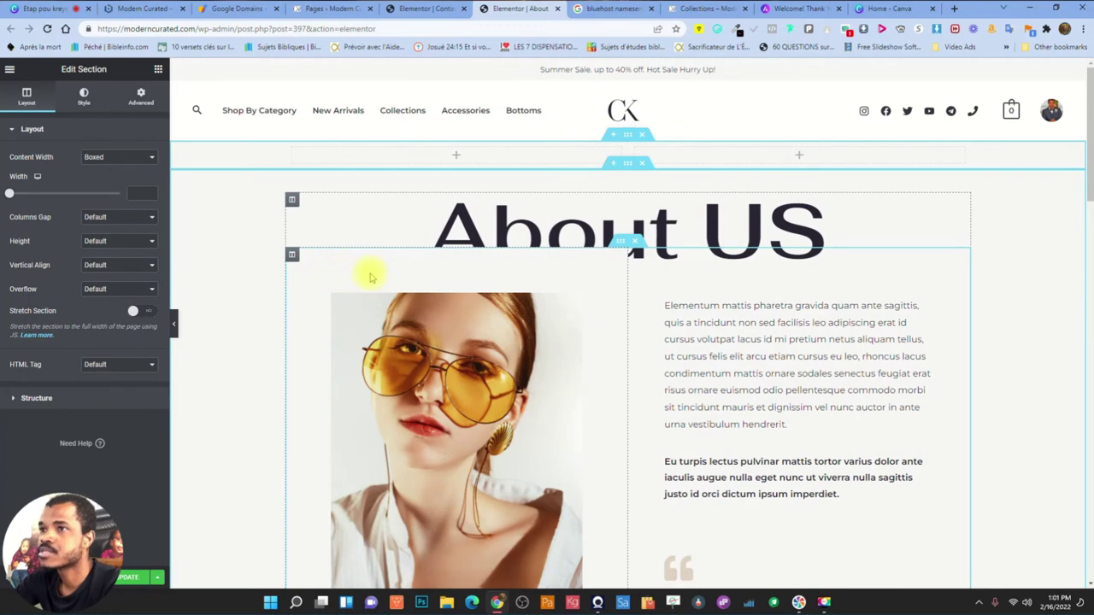
Place a Heading widget in the new section's left column with a Text Editor widget beneath it
click(456, 157)
drag(119, 215, 462, 159)
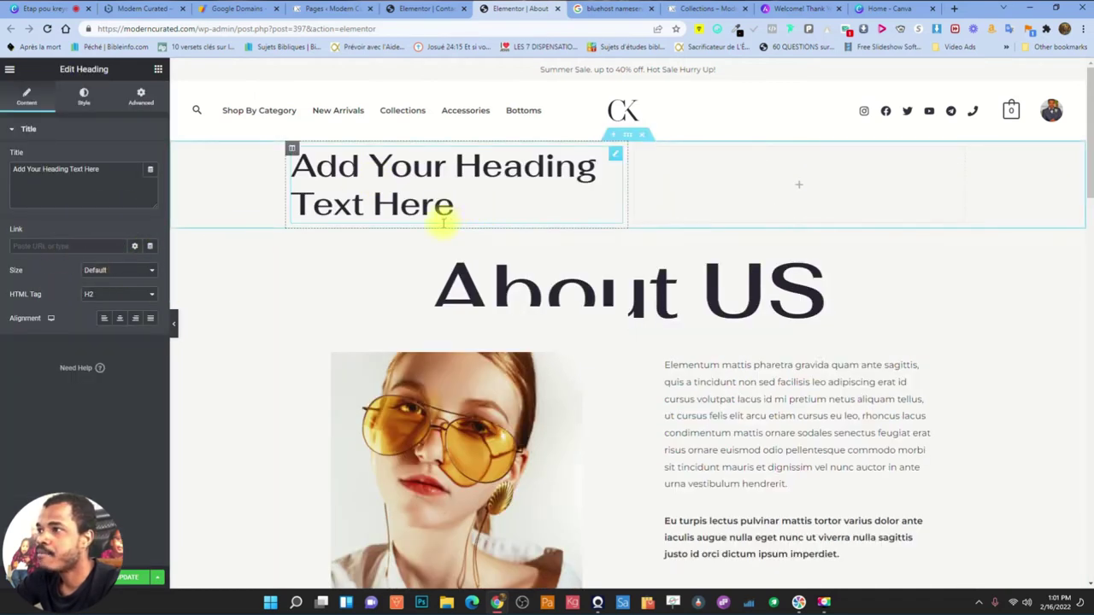
click(157, 69)
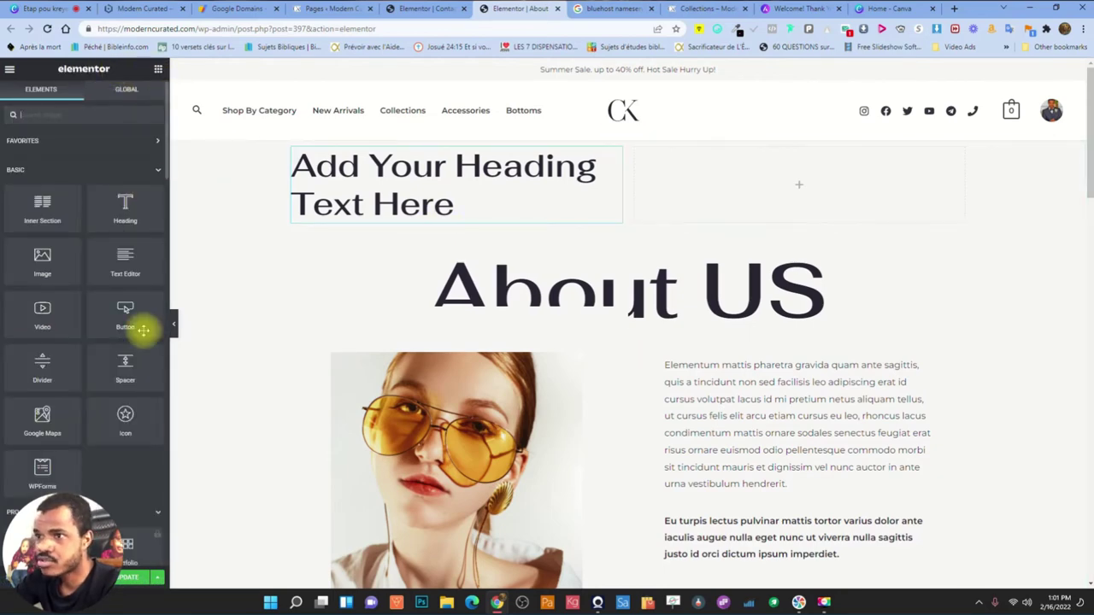
drag(125, 260, 462, 226)
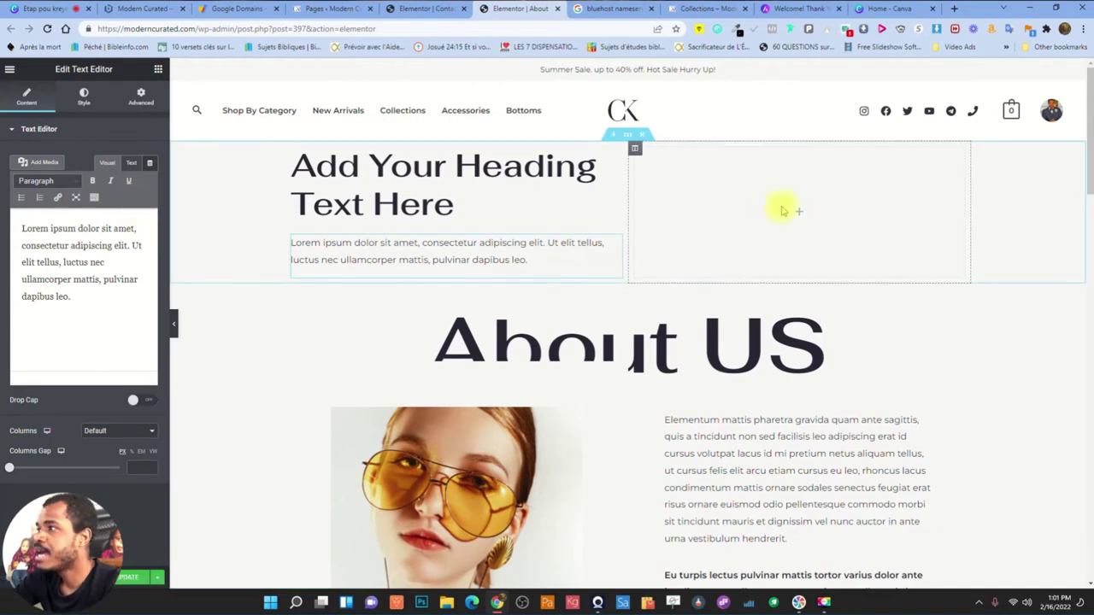
Place an Image widget in the right column and fill it with fashion-designer-template-blog-featured-img-1-1-1.jpg from the media library
click(802, 216)
drag(42, 256, 757, 205)
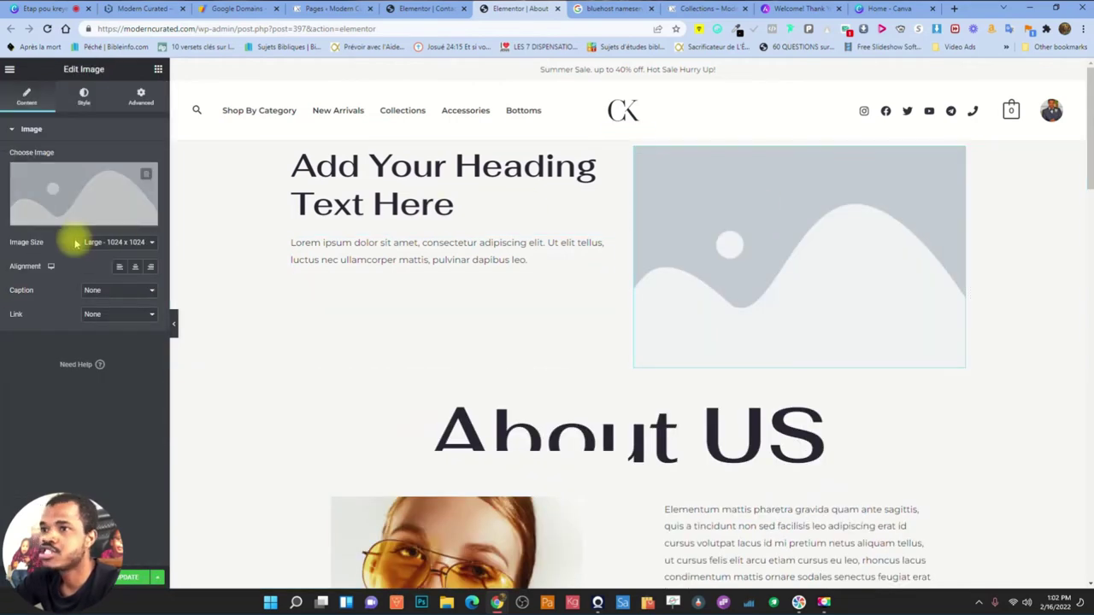
click(76, 196)
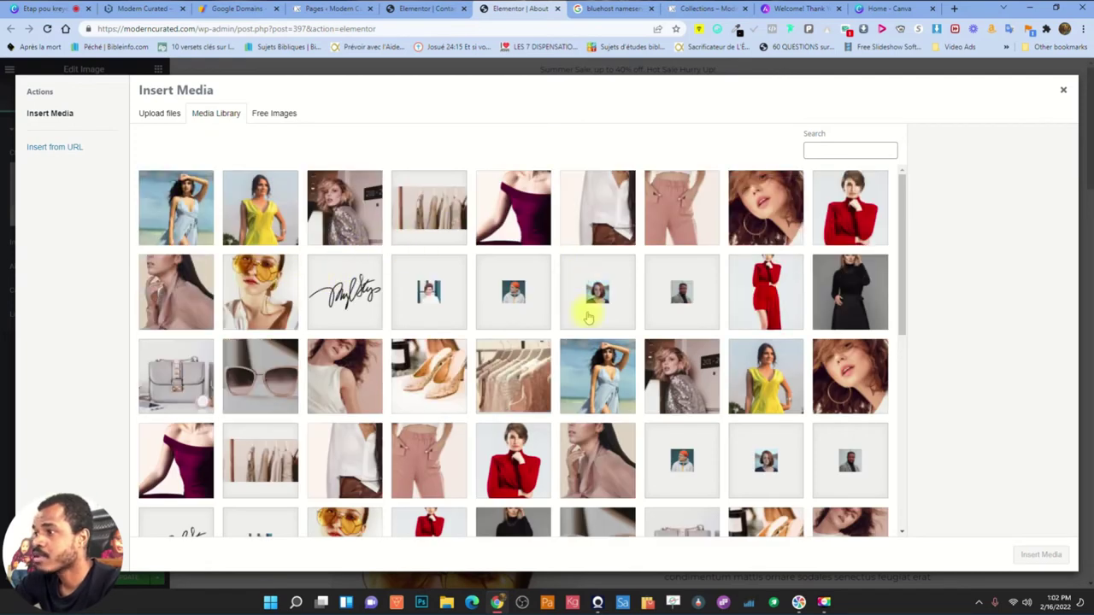
click(608, 380)
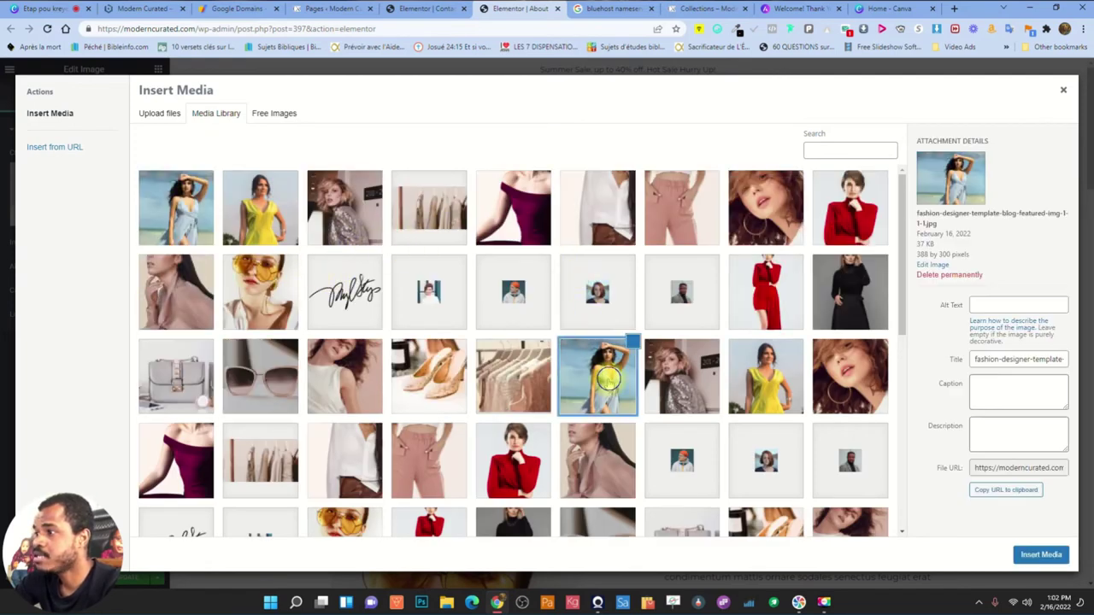
click(1041, 555)
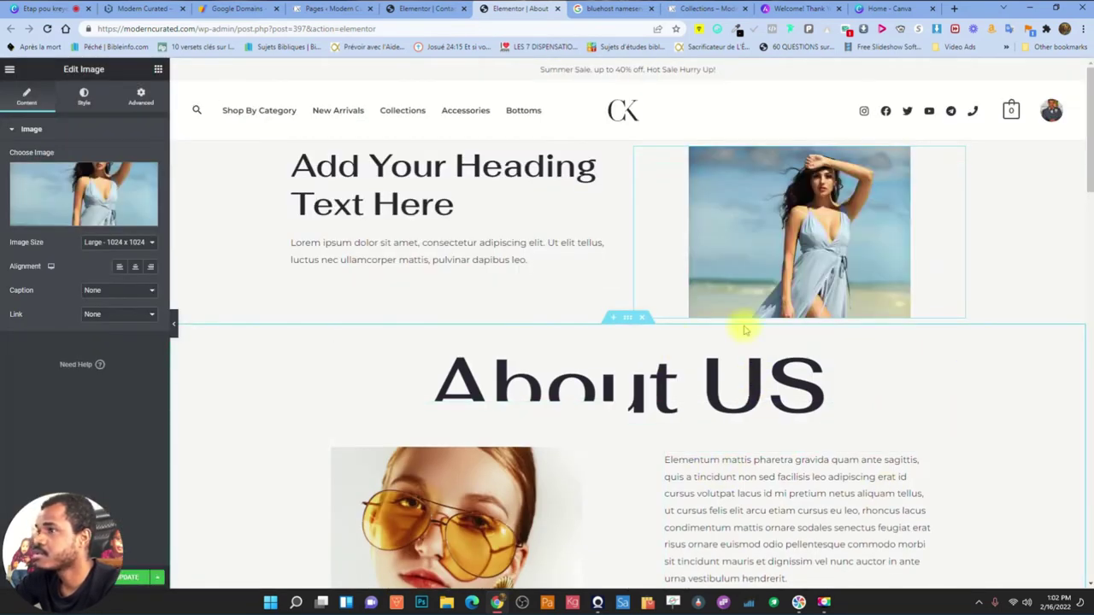
Set the new image's width to 100% and update the page
click(117, 242)
click(115, 235)
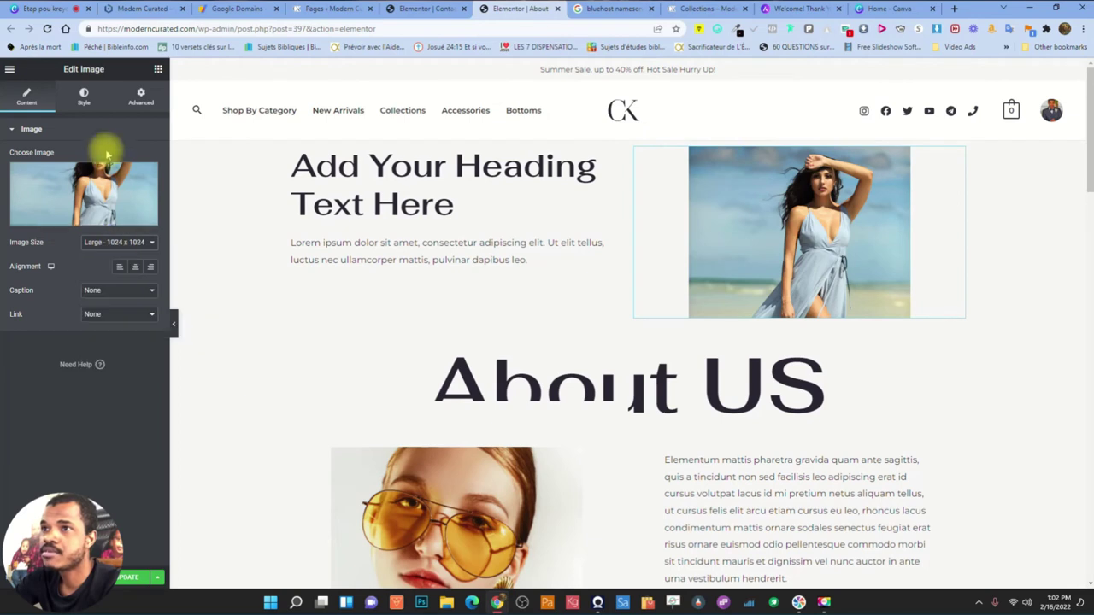
click(84, 96)
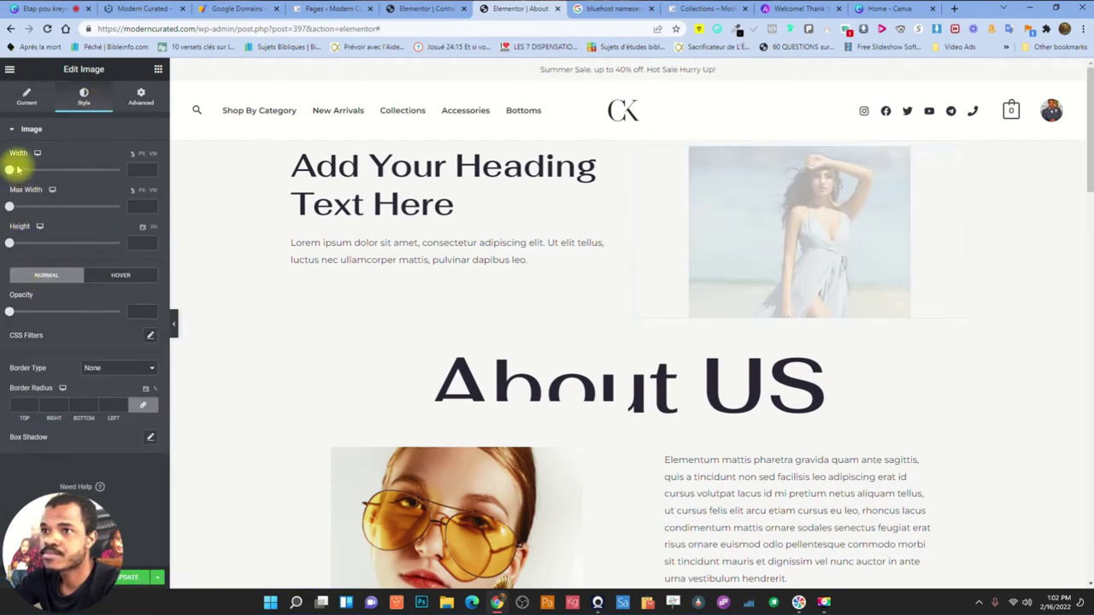
drag(10, 169, 121, 174)
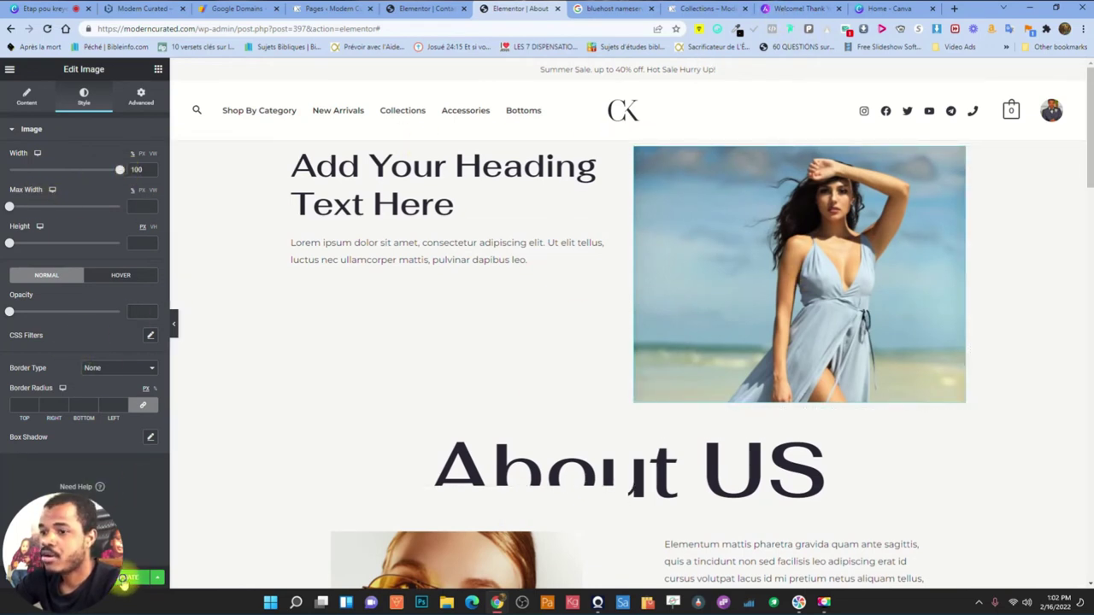
click(127, 579)
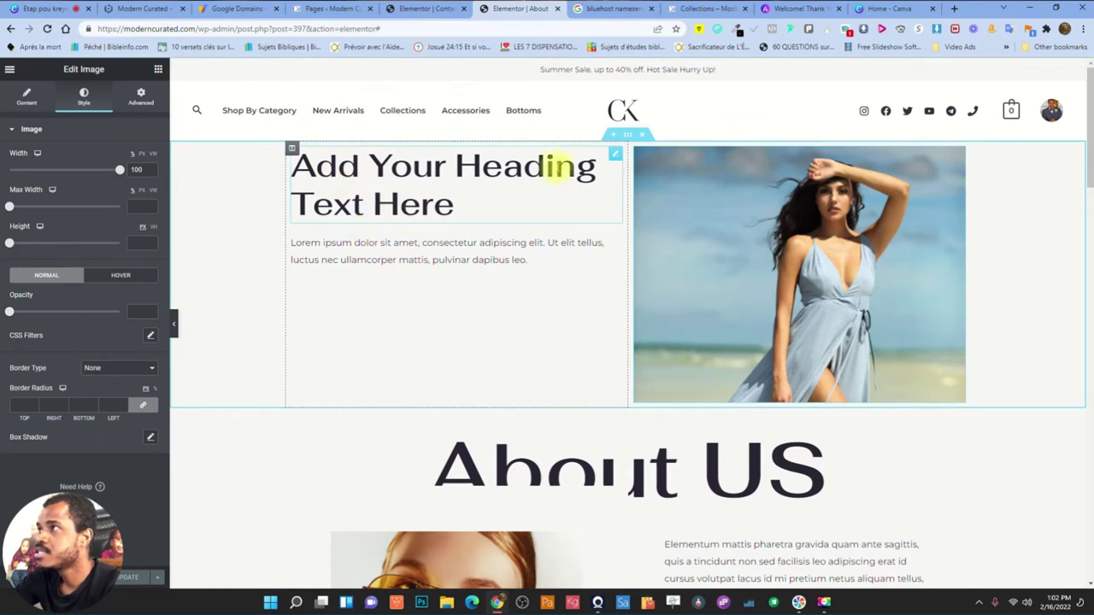
Unlink the margin values of the new section's left column, set its top margin to 140, and update the page
right_click(299, 154)
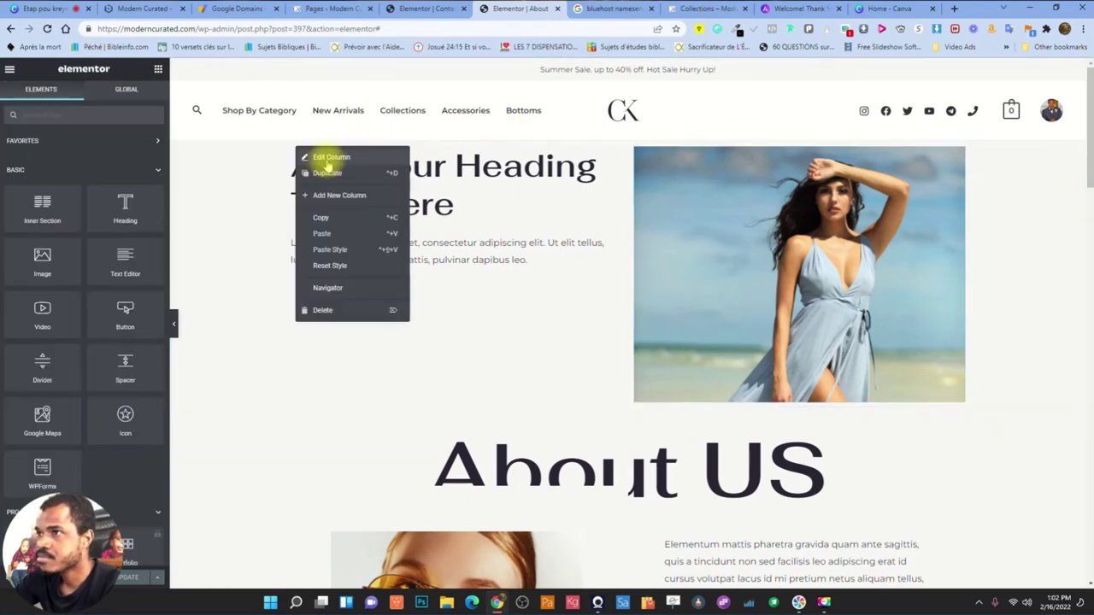
click(311, 158)
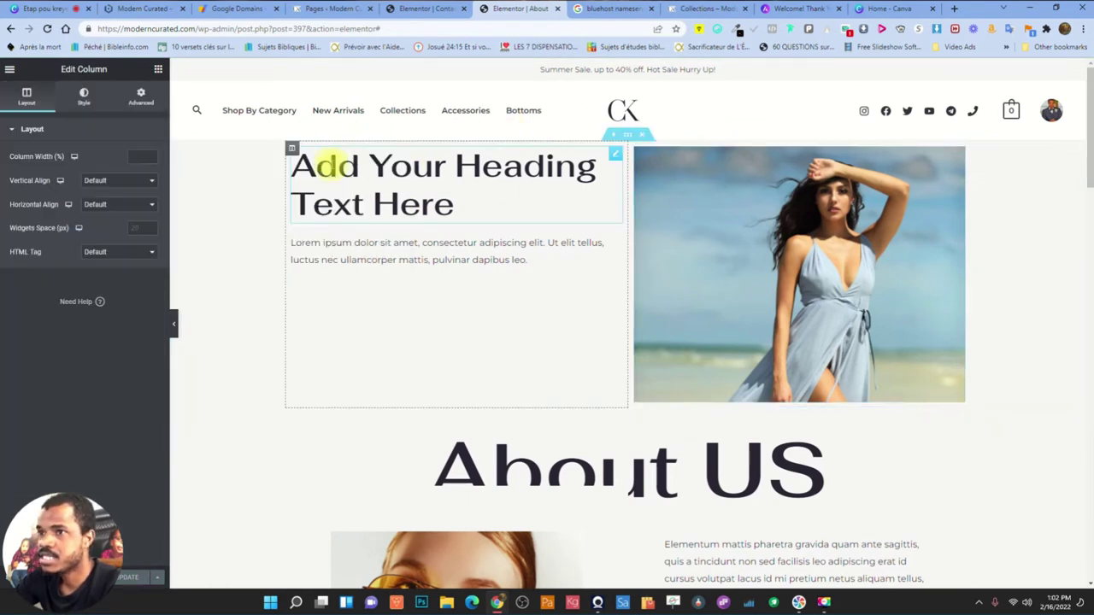
click(79, 98)
click(141, 96)
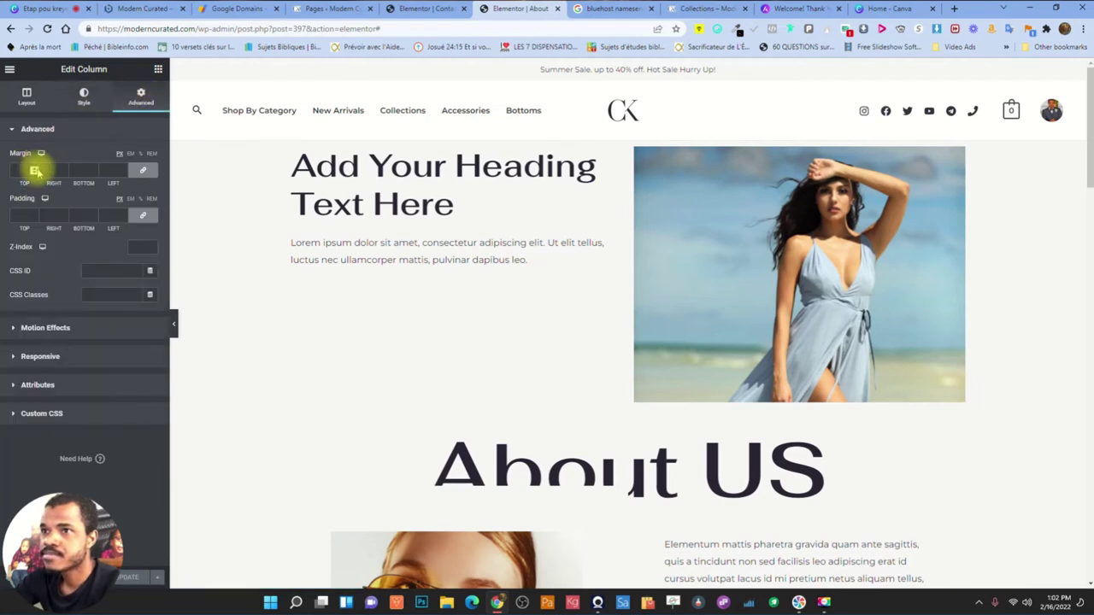
click(143, 170)
click(20, 170)
scroll(25, 170, up, 18)
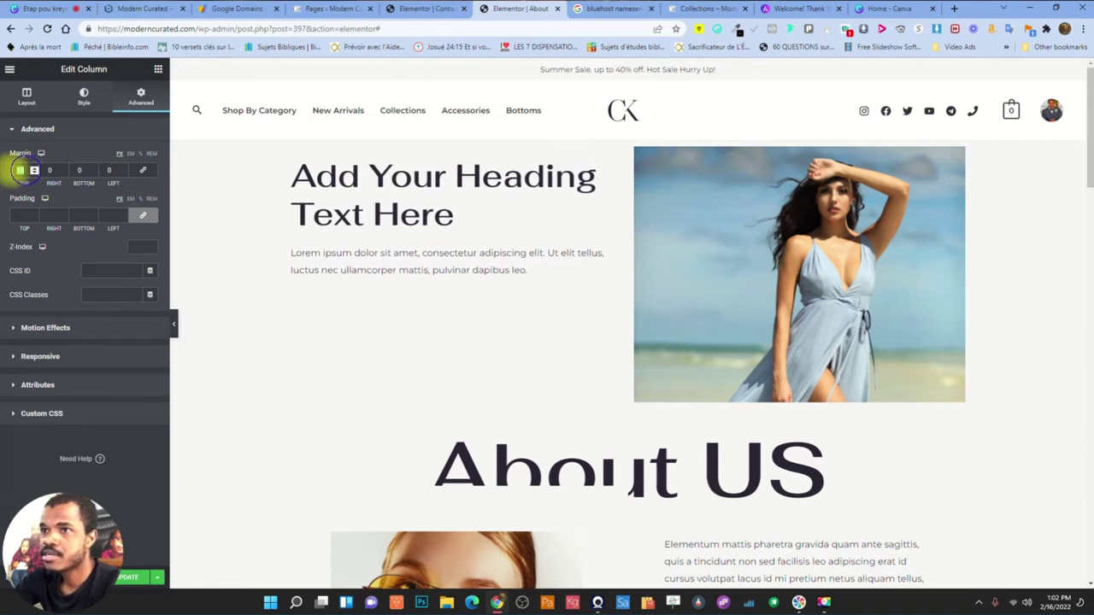
double_click(32, 171)
text(40)
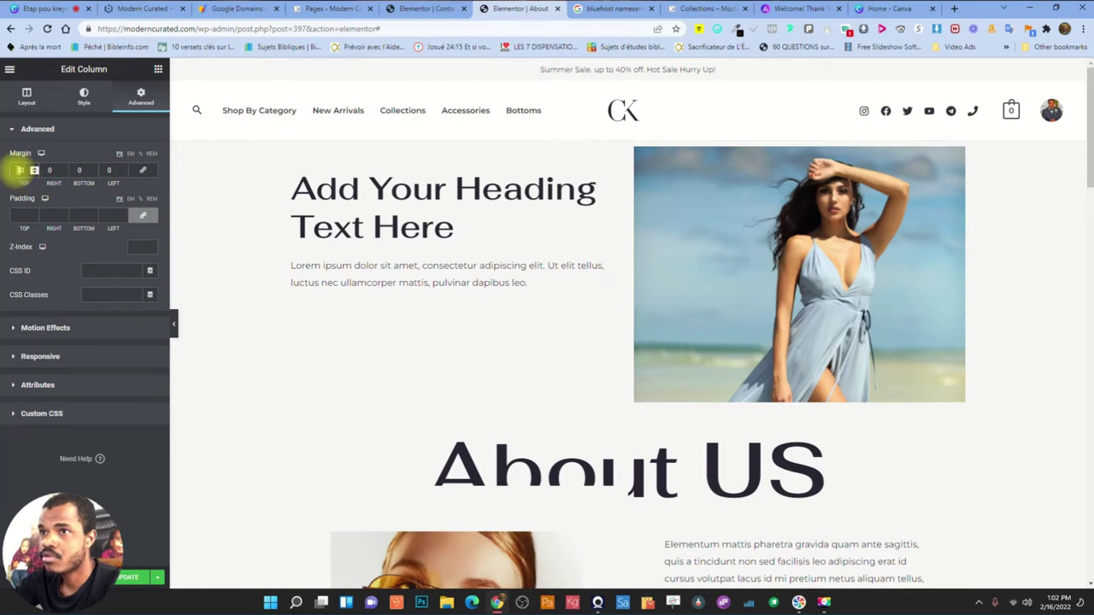
click(19, 170)
text(1)
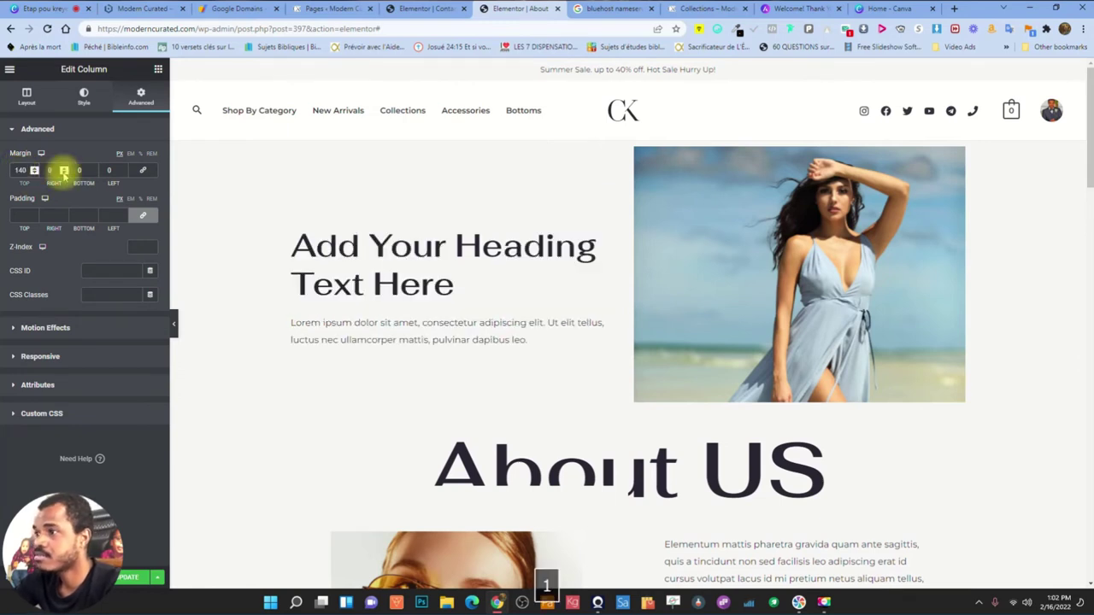
click(149, 578)
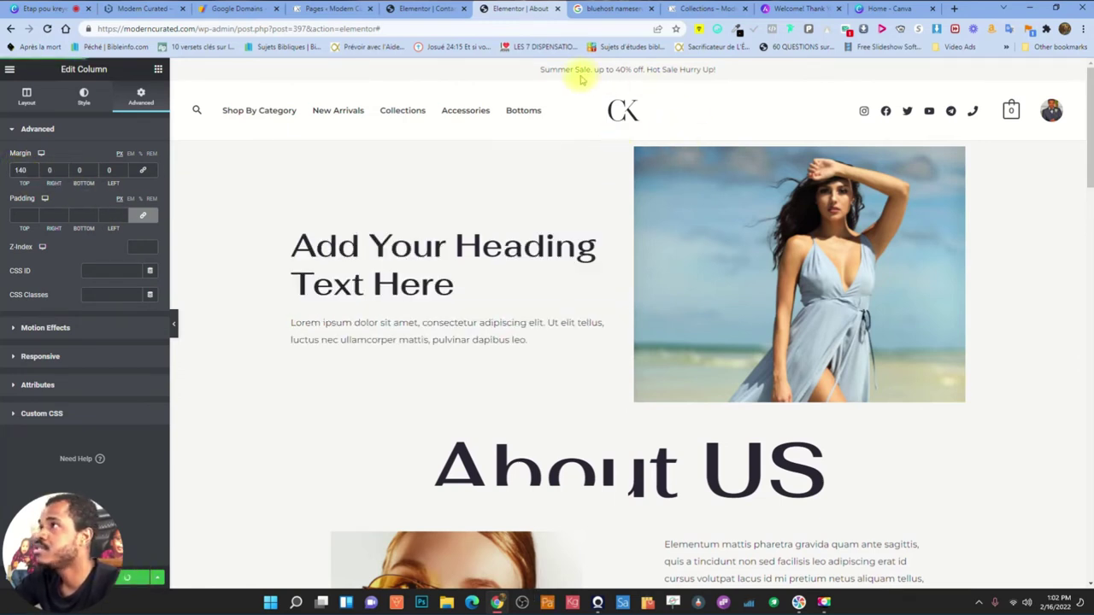
Open the live About page from the store footer's Information links and examine the new heading, text and image section
scroll(618, 365, down, 4)
scroll(618, 365, up, 4)
click(706, 11)
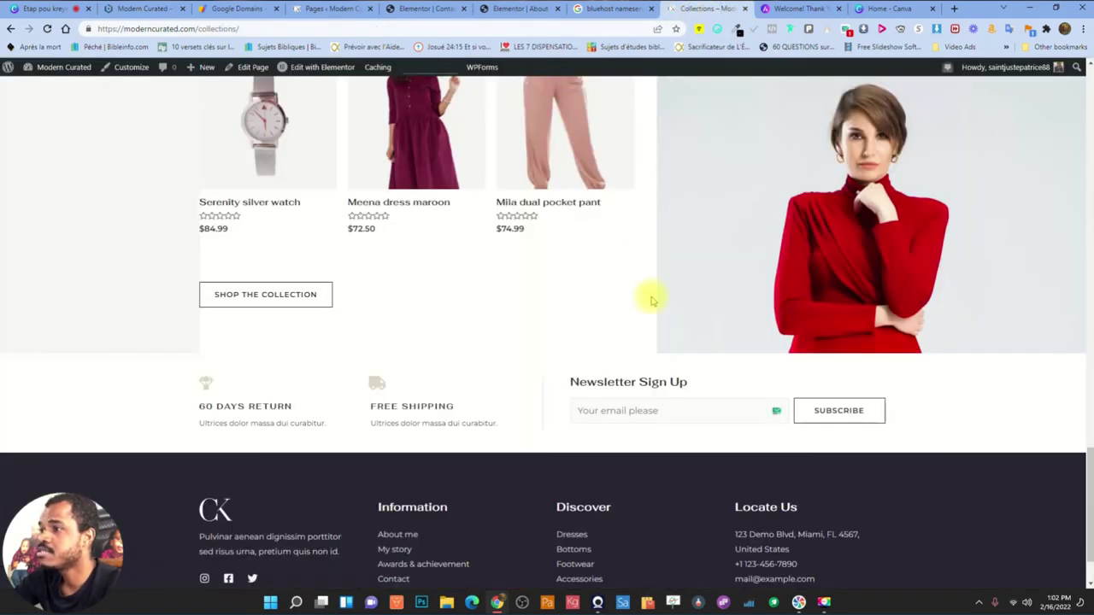
scroll(591, 342, up, 3)
scroll(478, 402, down, 4)
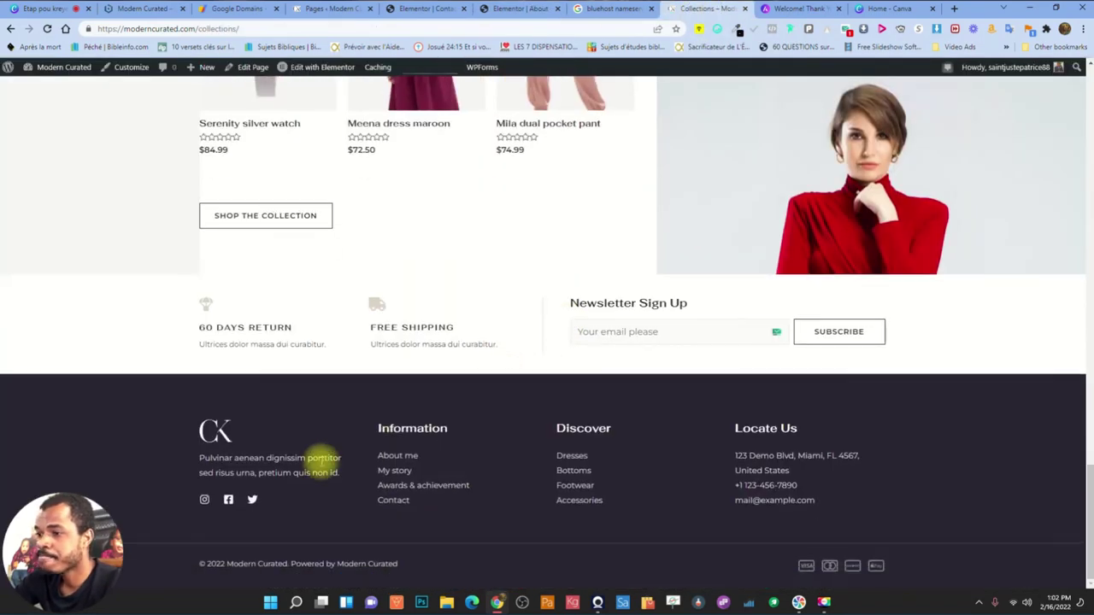
click(405, 459)
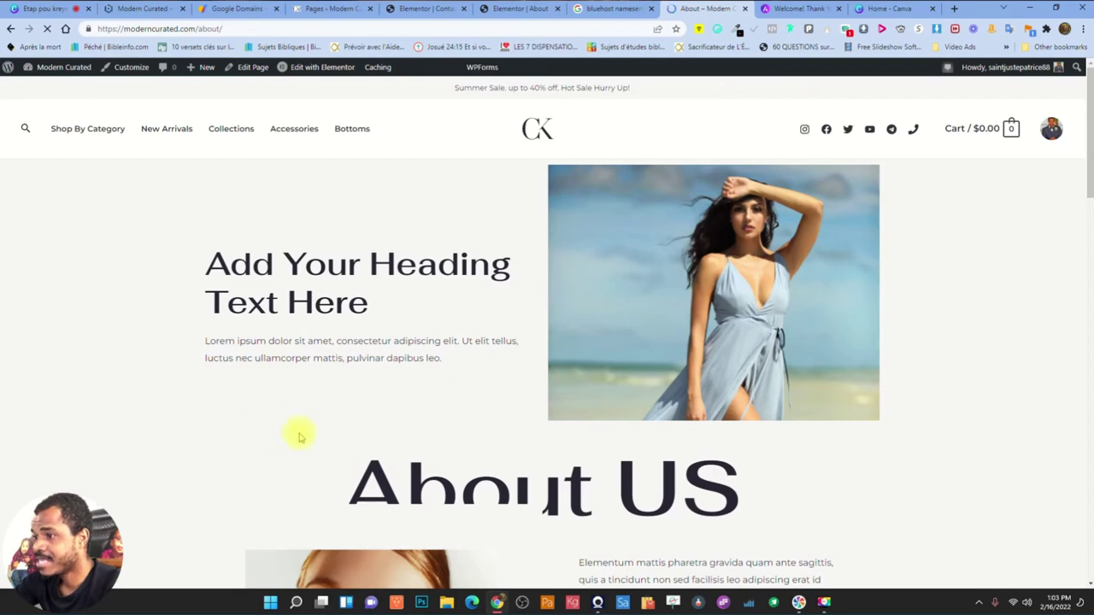
scroll(513, 462, down, 2)
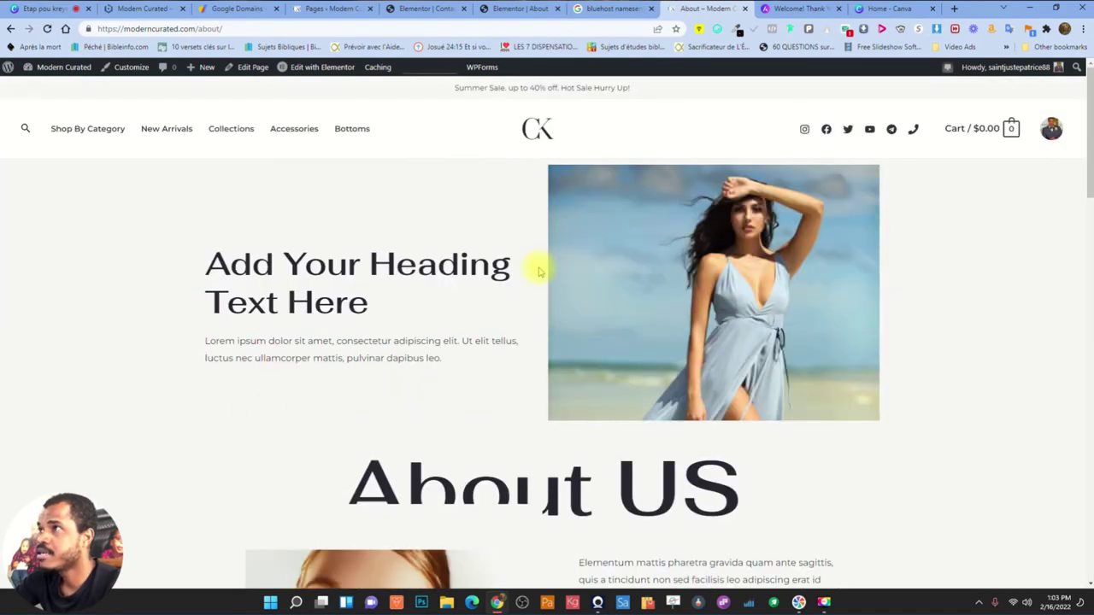
scroll(530, 266, up, 2)
Delete the new two-column section above About US in the About page's editor and update the page
click(450, 12)
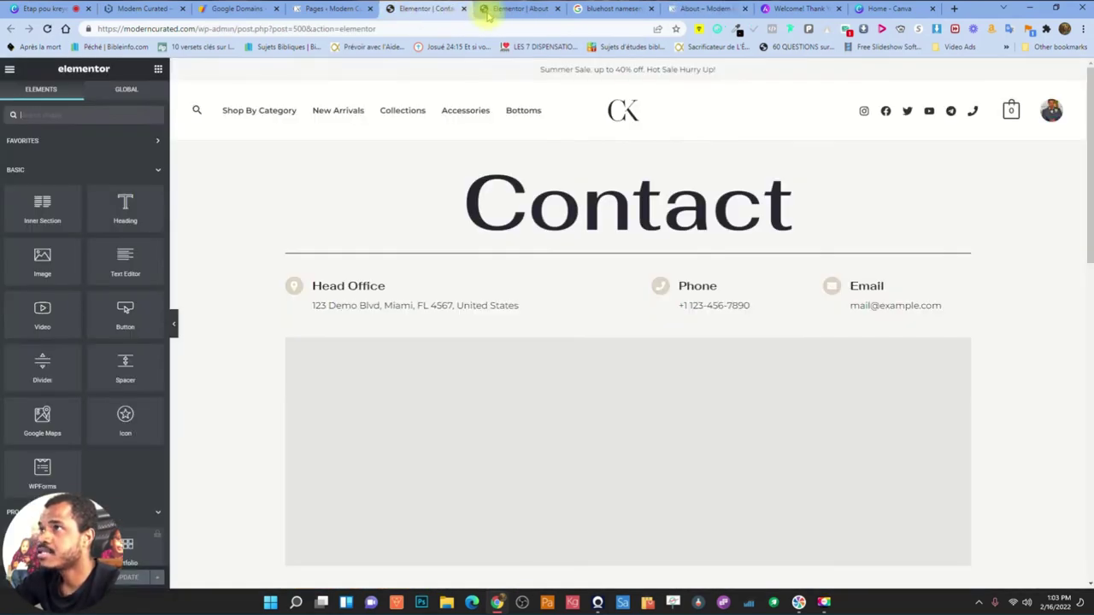
click(523, 11)
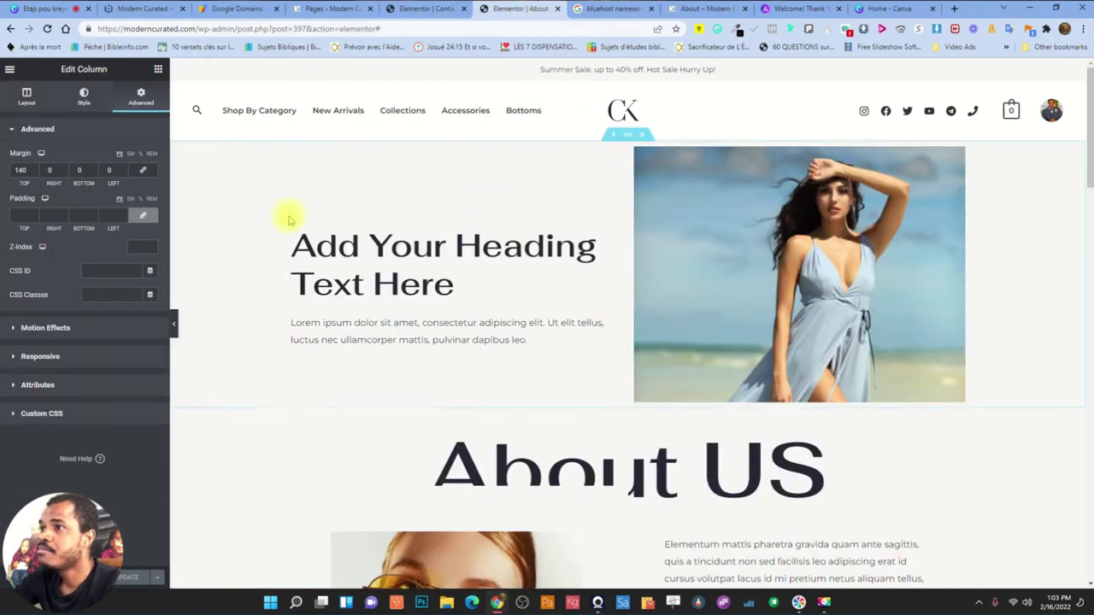
click(640, 134)
click(130, 581)
Reload the live About page to check its layout without the deleted section
click(697, 9)
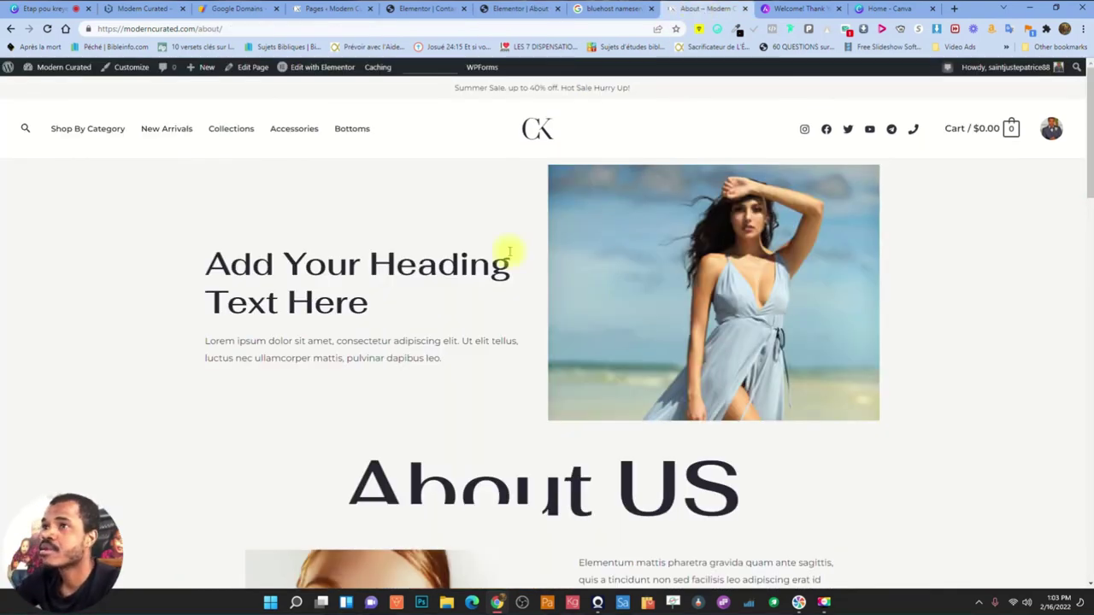
click(47, 28)
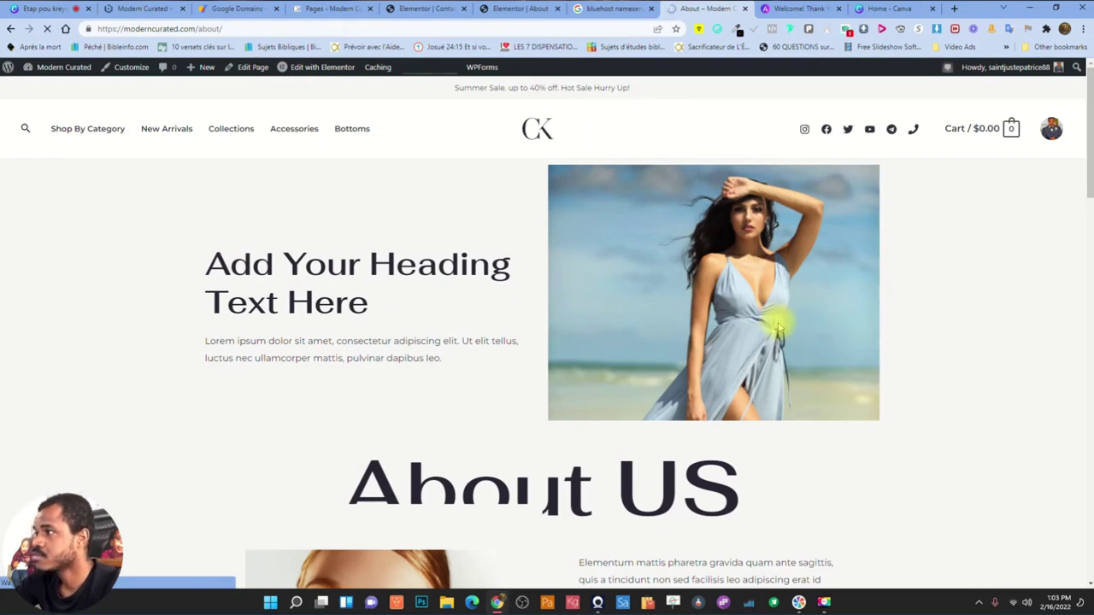
scroll(778, 329, down, 3)
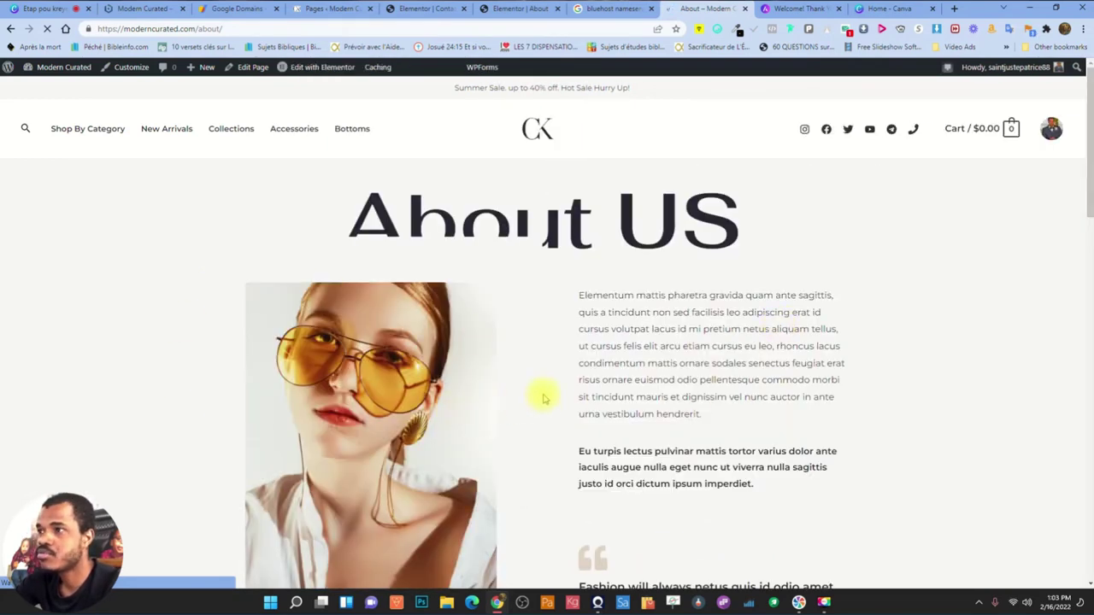
Switch to the course presentation and advance its slides
click(56, 9)
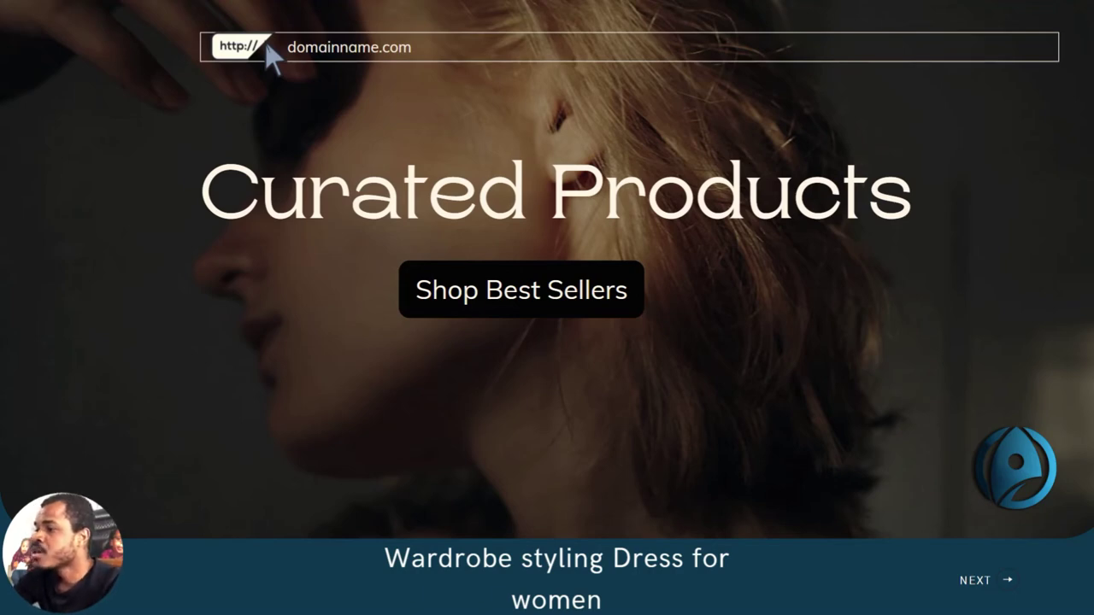
key(Right)
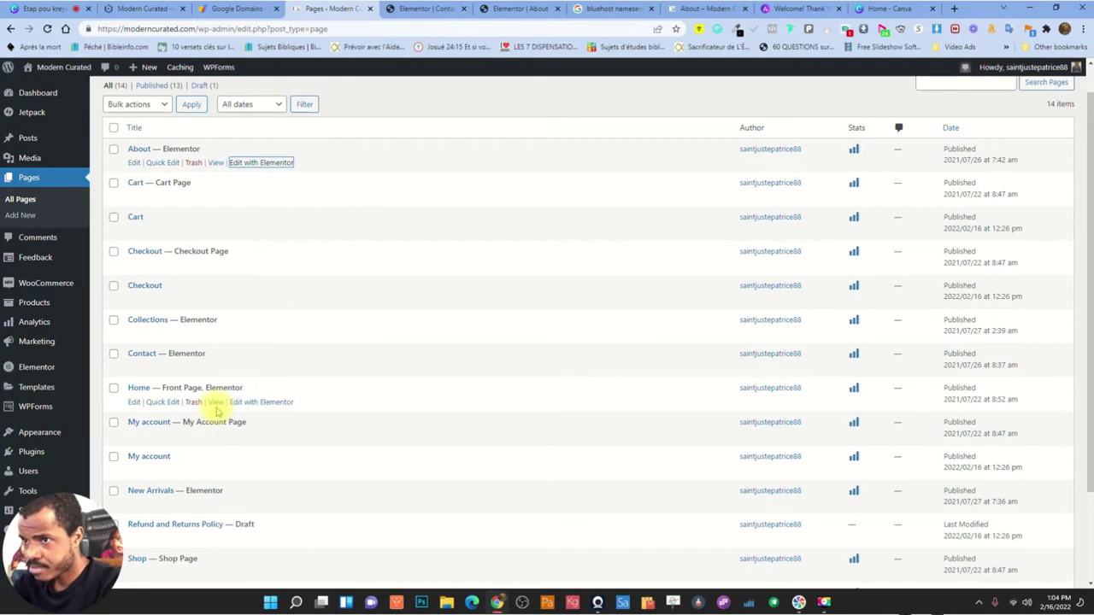
Open the full product list in the WordPress admin and close the Elementor editors of the About and Contact pages
mouse_move(41, 305)
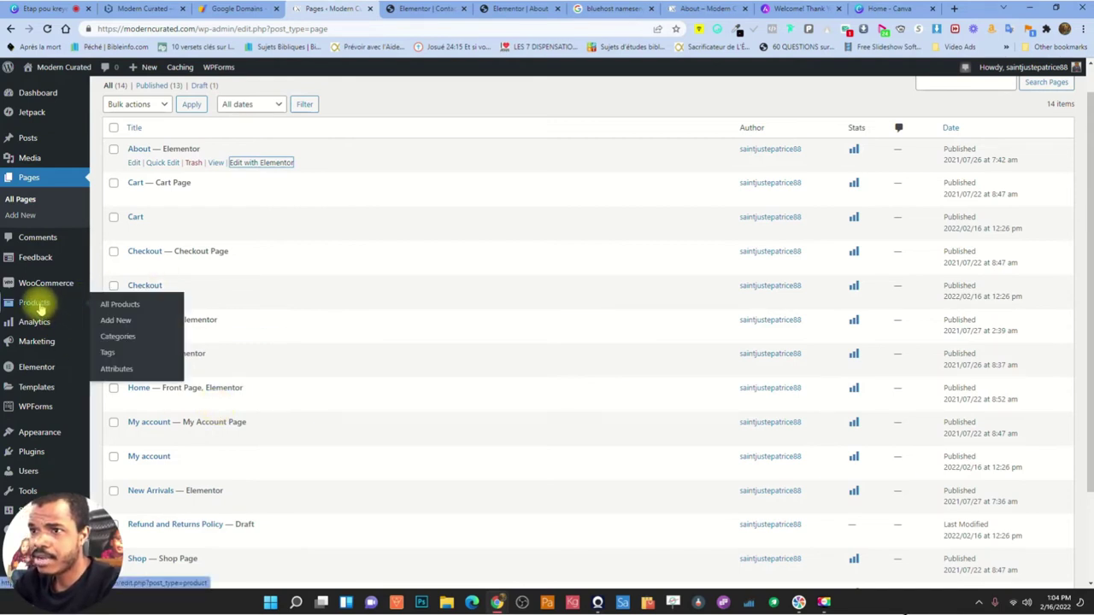
click(124, 306)
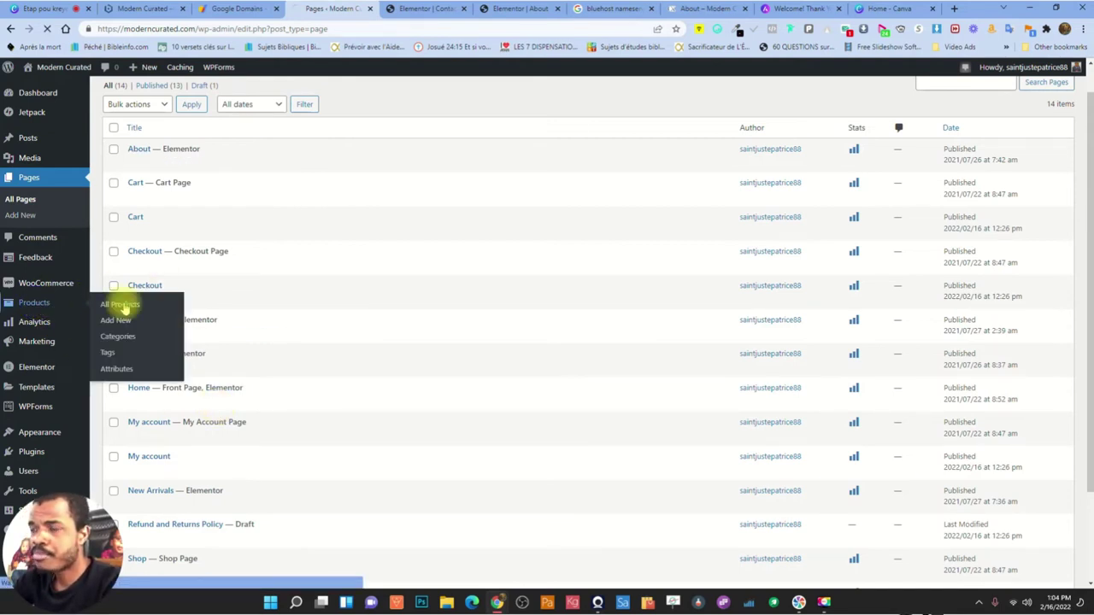
click(528, 11)
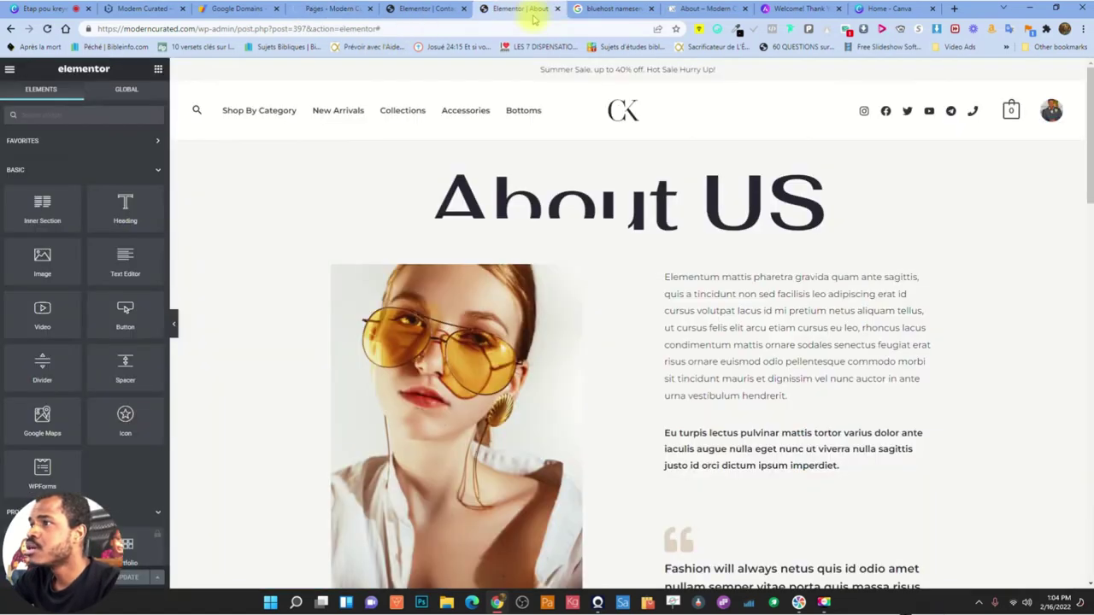
click(558, 9)
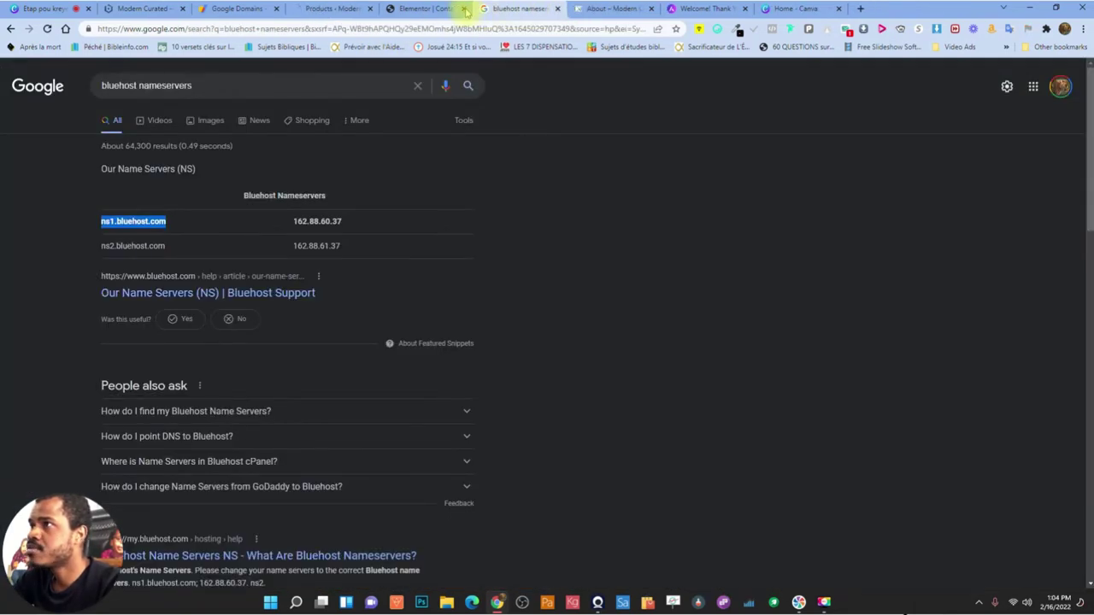
click(464, 9)
Open the live Collections page from the About page and examine its collections and product listings
click(536, 8)
scroll(570, 342, down, 15)
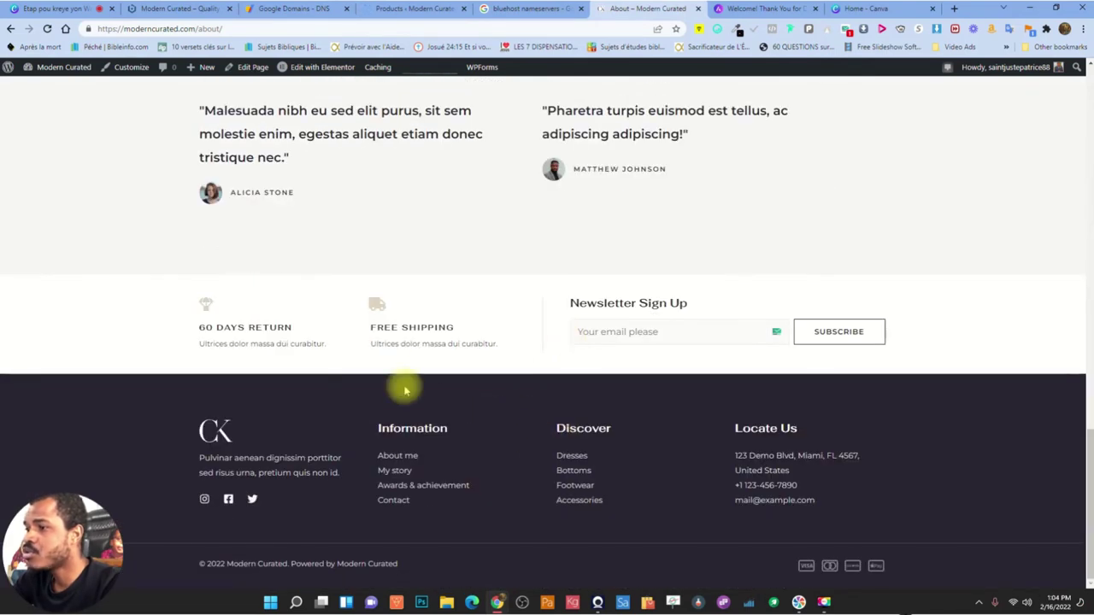
scroll(412, 429, up, 15)
click(230, 124)
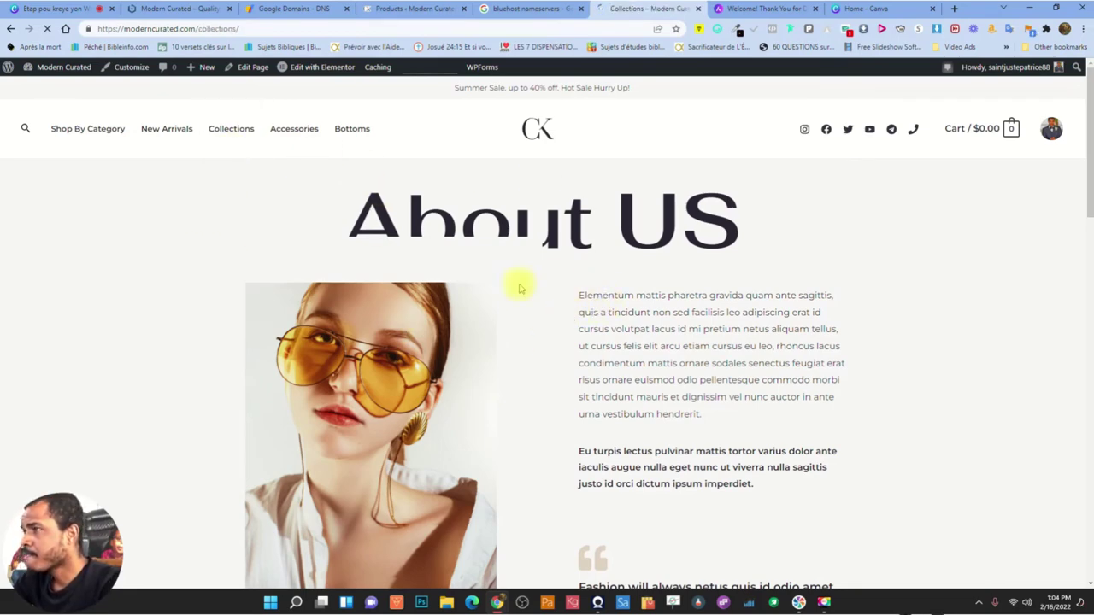
scroll(507, 239, down, 8)
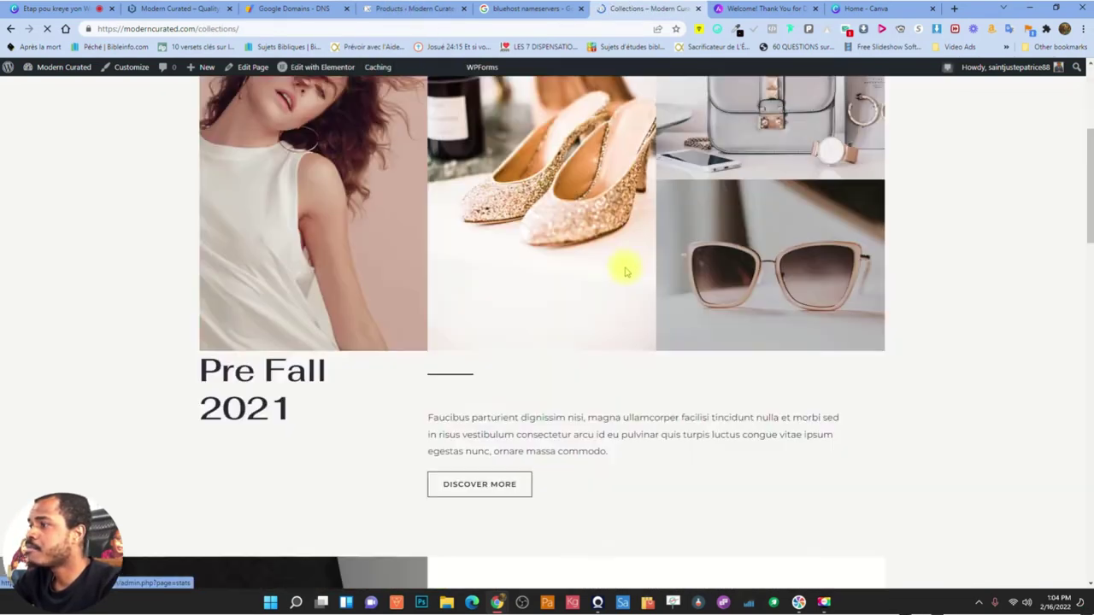
scroll(501, 239, down, 1)
scroll(500, 239, up, 1)
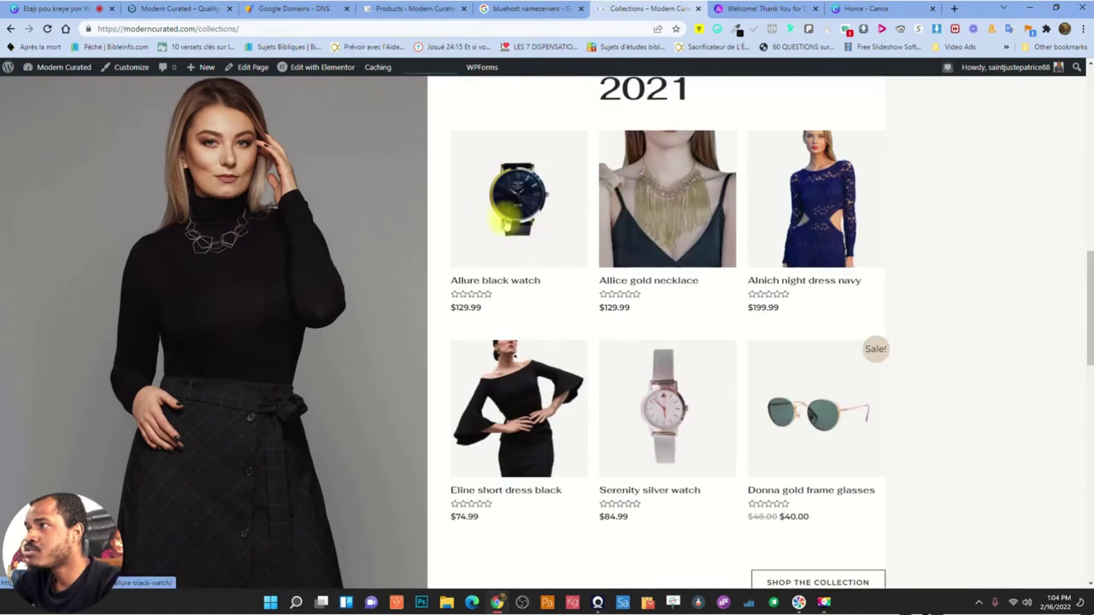
Copy the product name "Allure black watch" from the Collections page and search the WordPress product list for it
drag(451, 284, 540, 286)
right_click(520, 282)
click(579, 371)
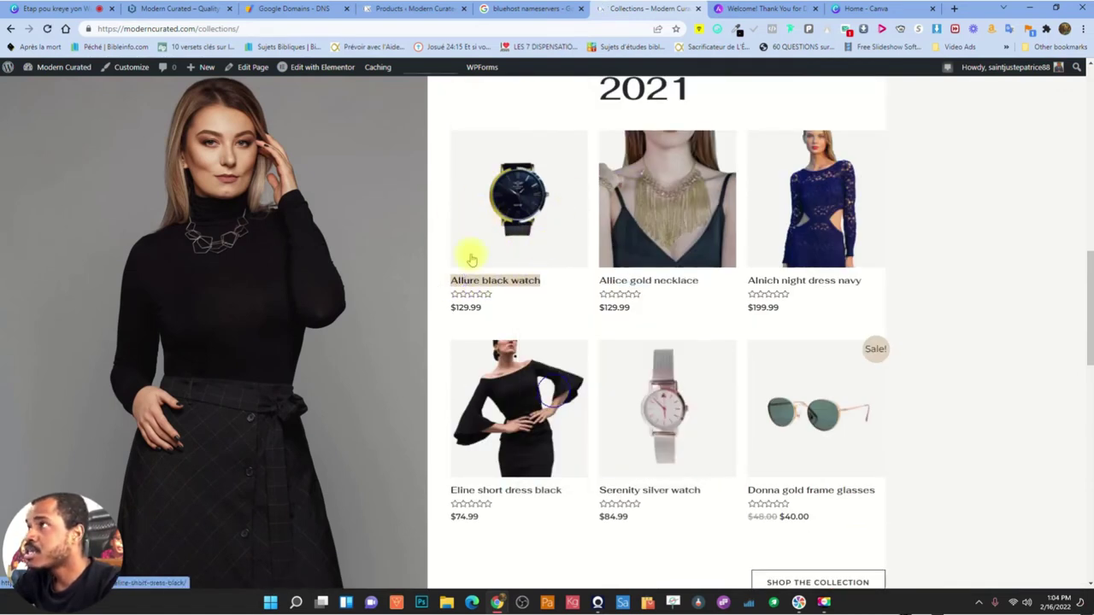
click(401, 10)
click(934, 151)
key(ctrl+v)
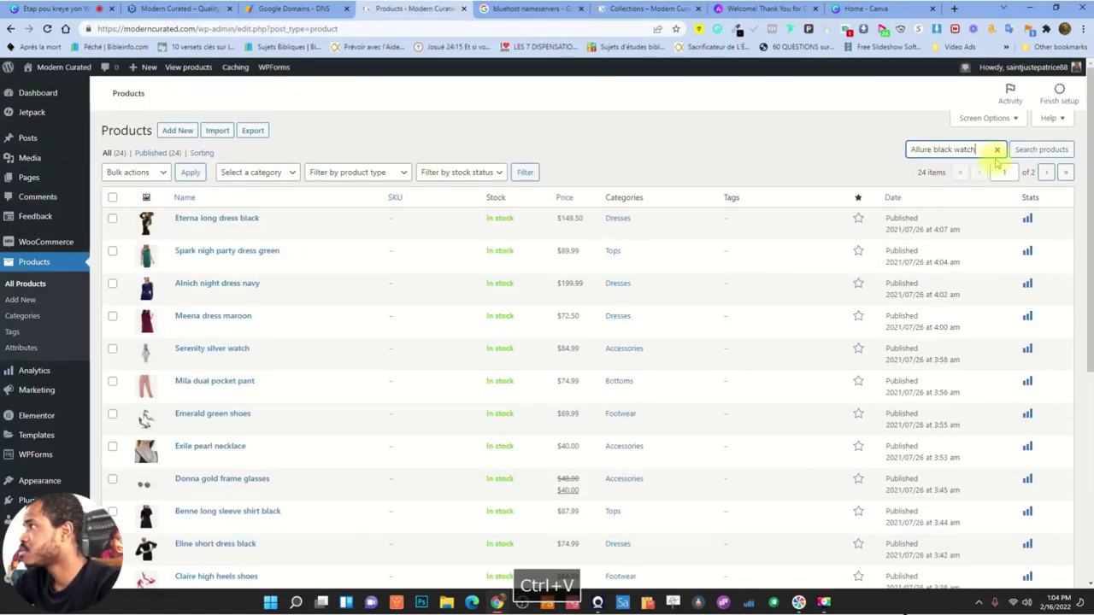
click(1034, 150)
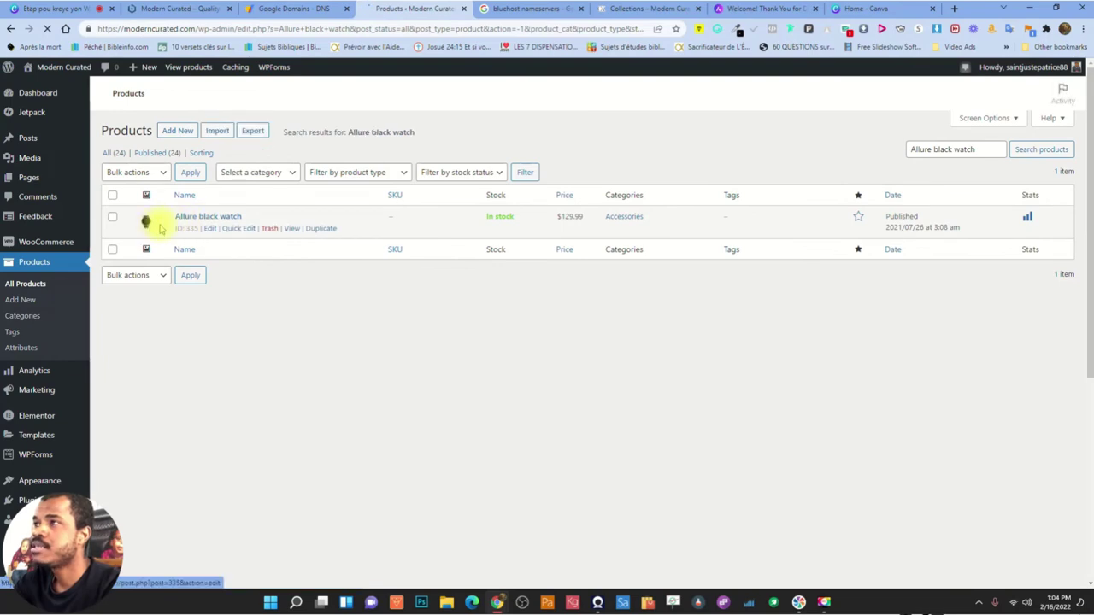
click(638, 12)
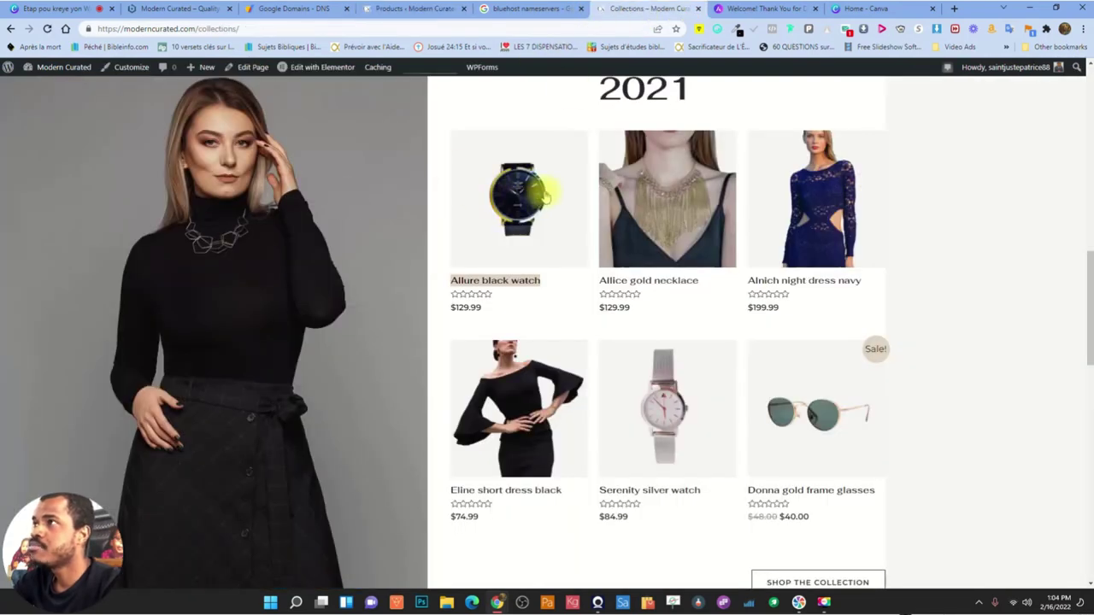
click(524, 10)
click(402, 10)
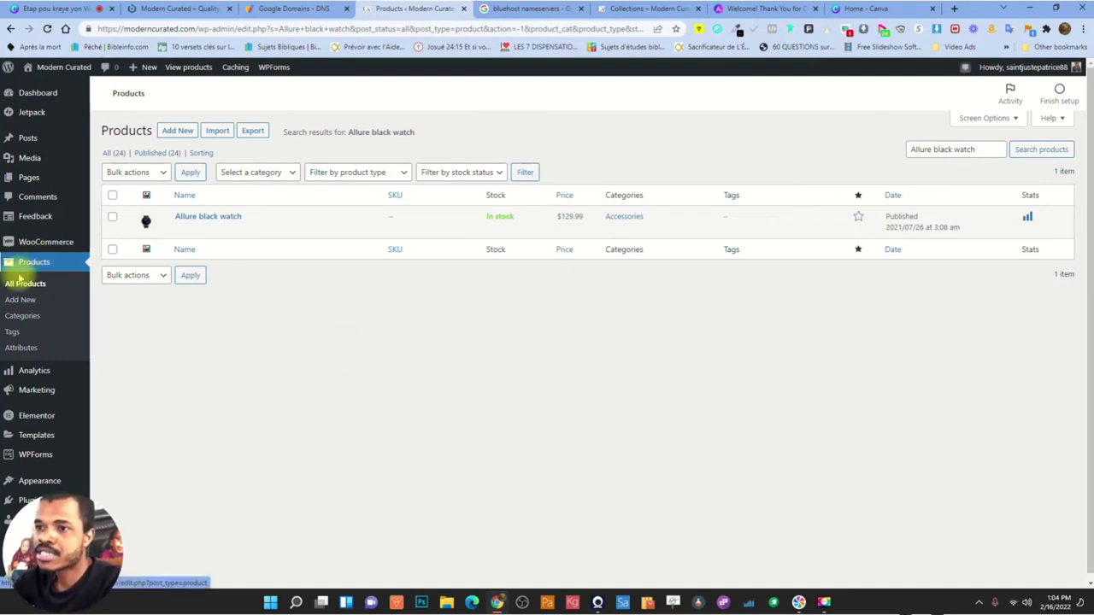
Start a new WooCommerce product and enter "Handbag" as its name
click(19, 300)
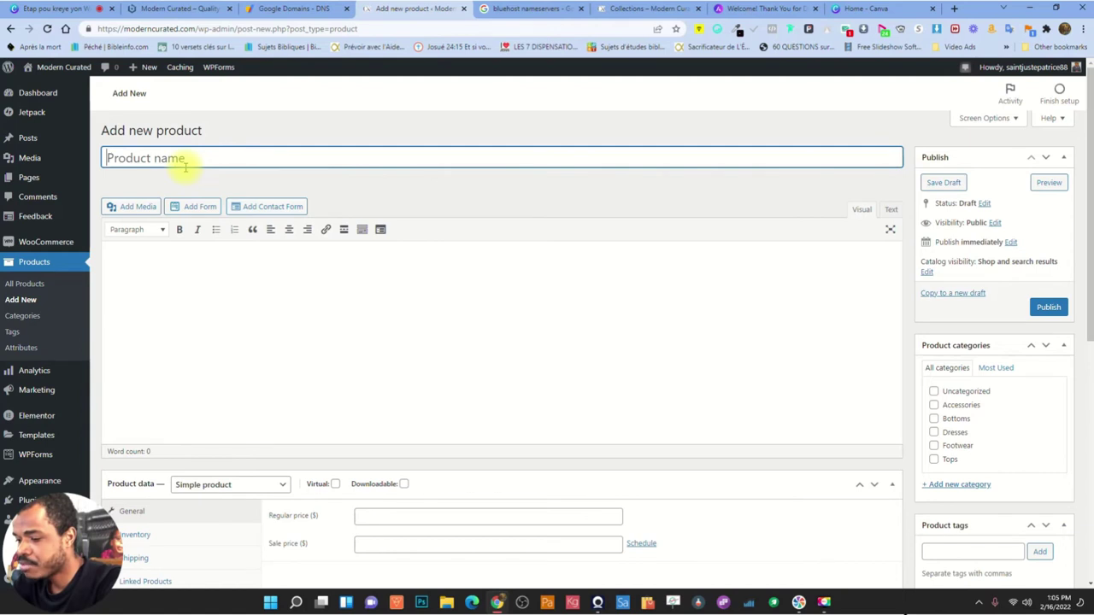
text(Ha)
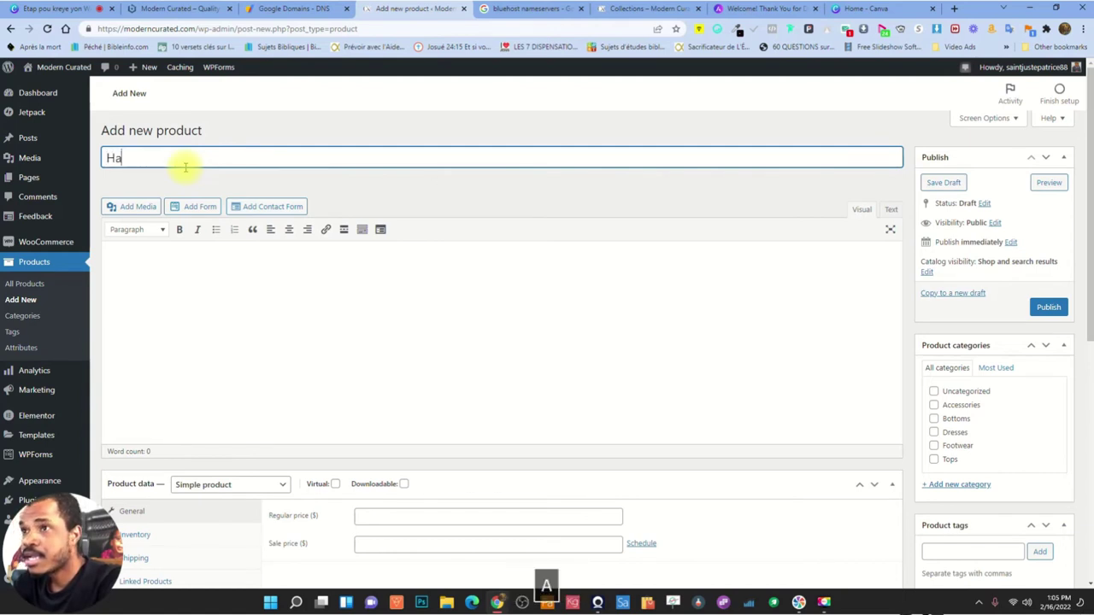
key(BackSpace)
key(BackSpace)
text(Brown)
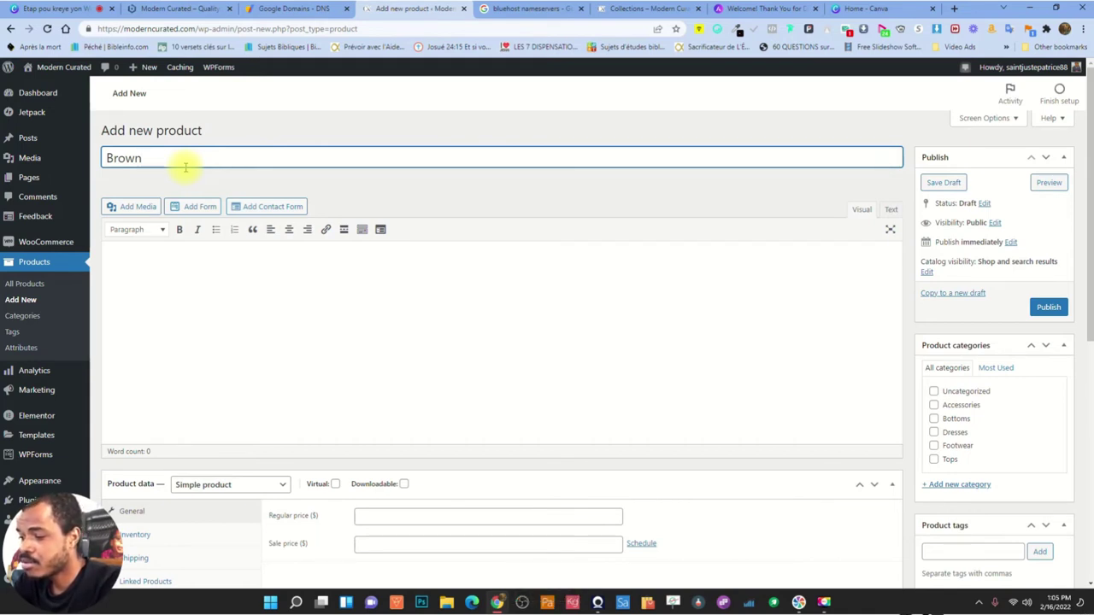
key(BackSpace)
key(BackSpace)
key(BackSpace)
key(BackSpace)
text(Handbag)
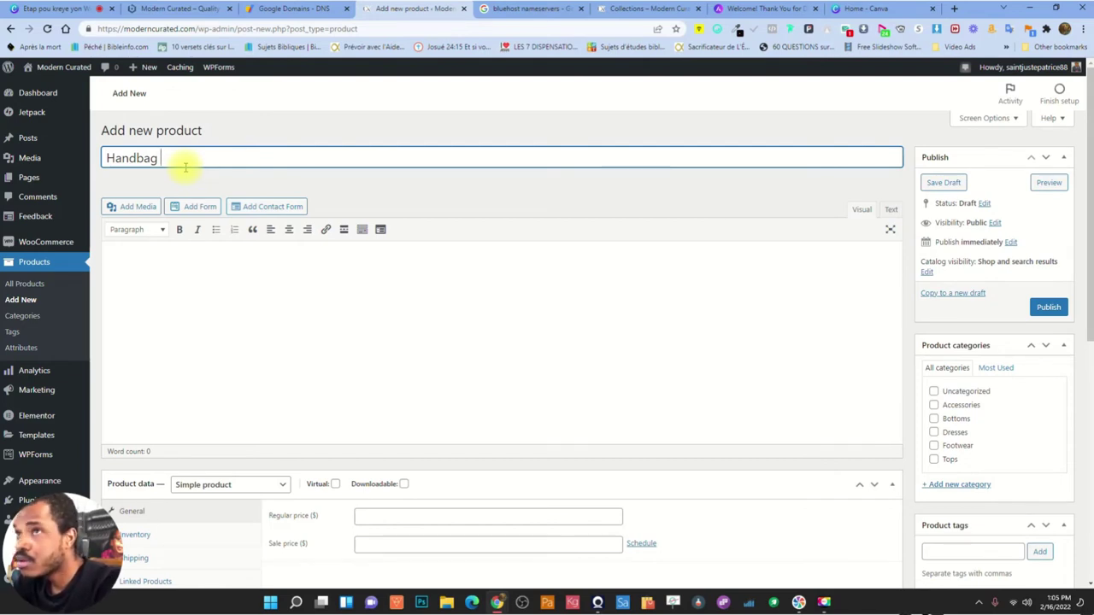
Add "Modern Men" in front of the product name so it reads "Modern Men Handbag"
key(Left)
key(Left)
key(Left)
key(Left)
key(Left)
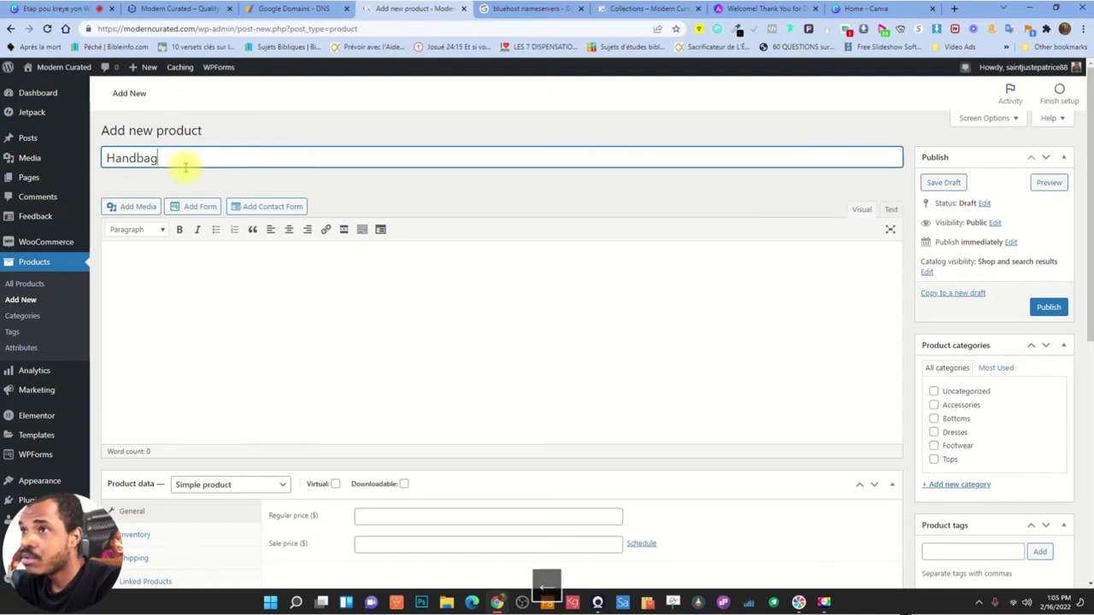
text(Modern me)
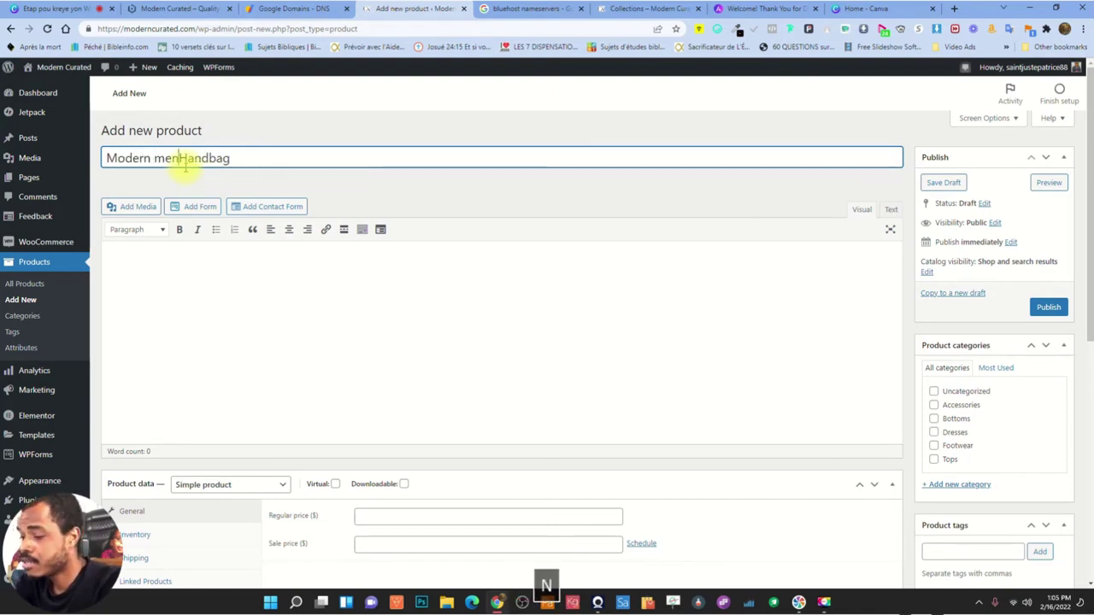
text(n)
key(BackSpace)
key(BackSpace)
key(BackSpace)
text(Men)
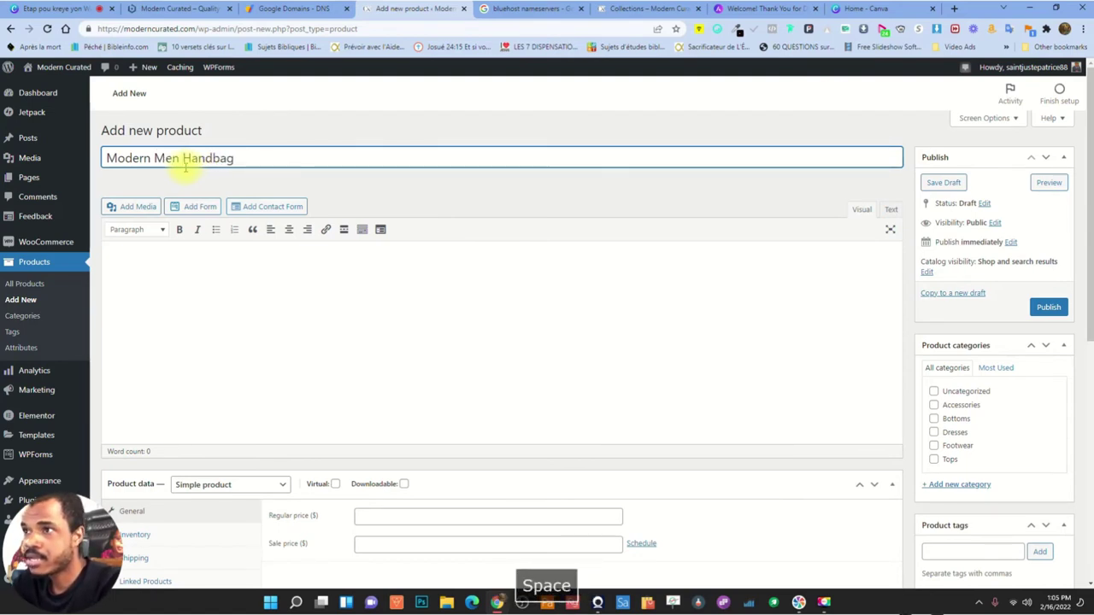
click(286, 141)
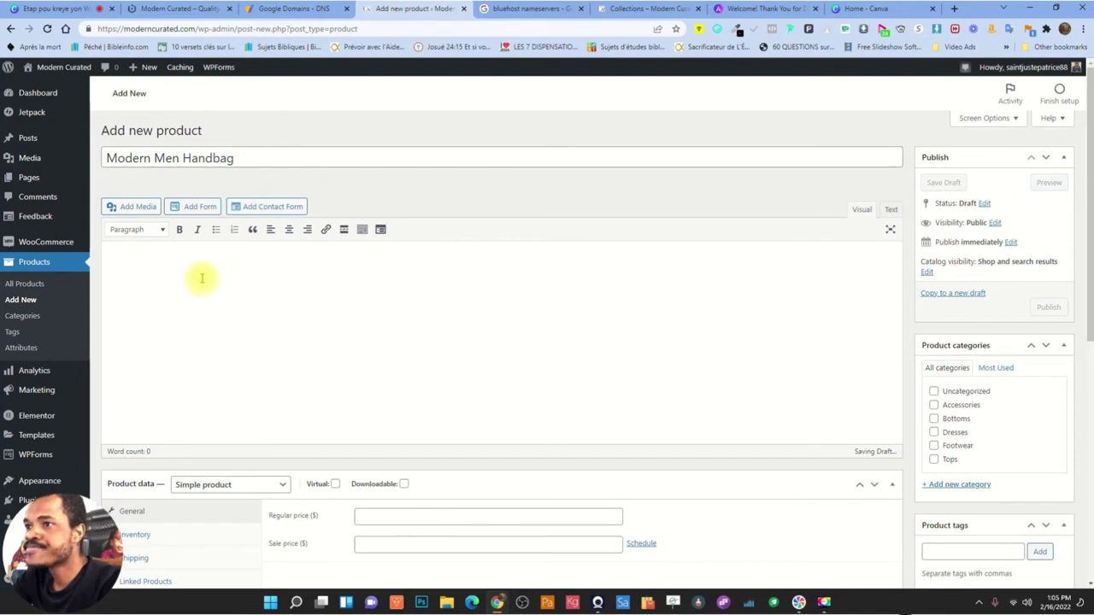
Write "This is a long description section." in the main product description
click(158, 256)
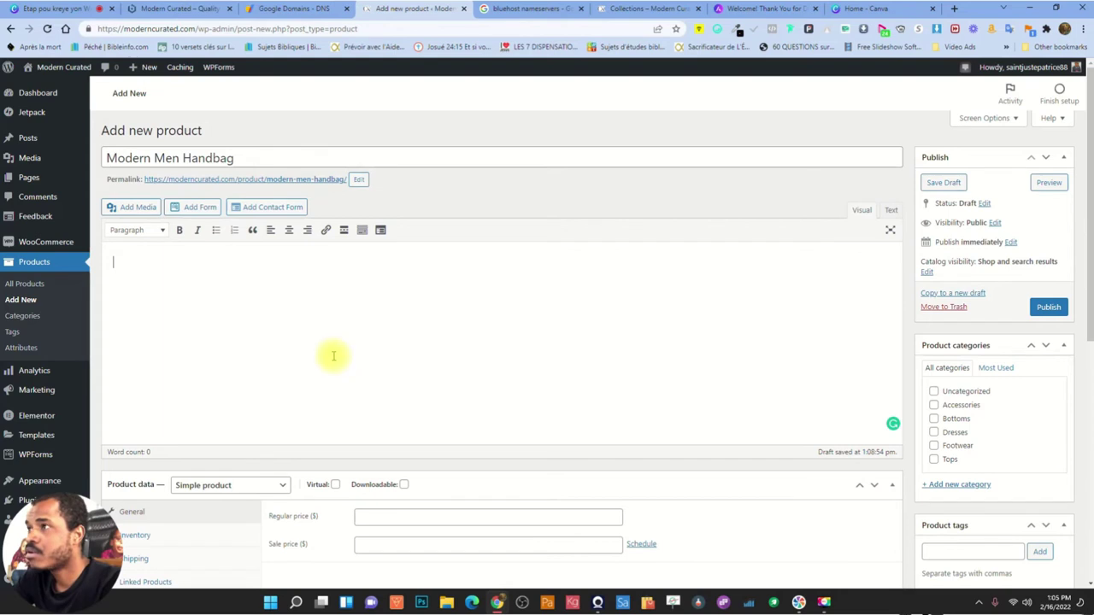
text(This is a lo)
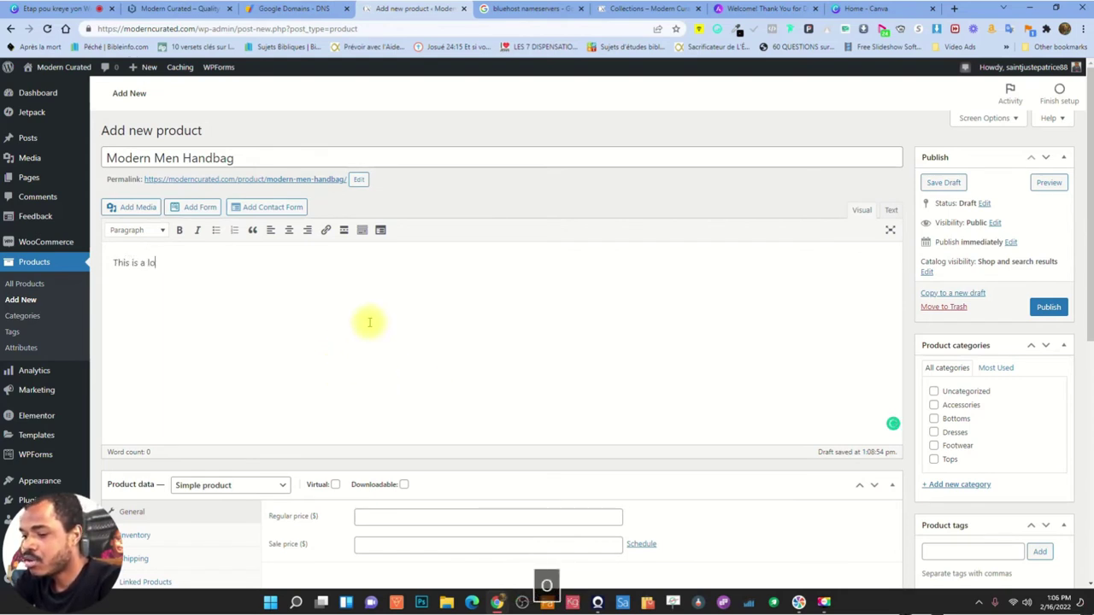
text(ng des)
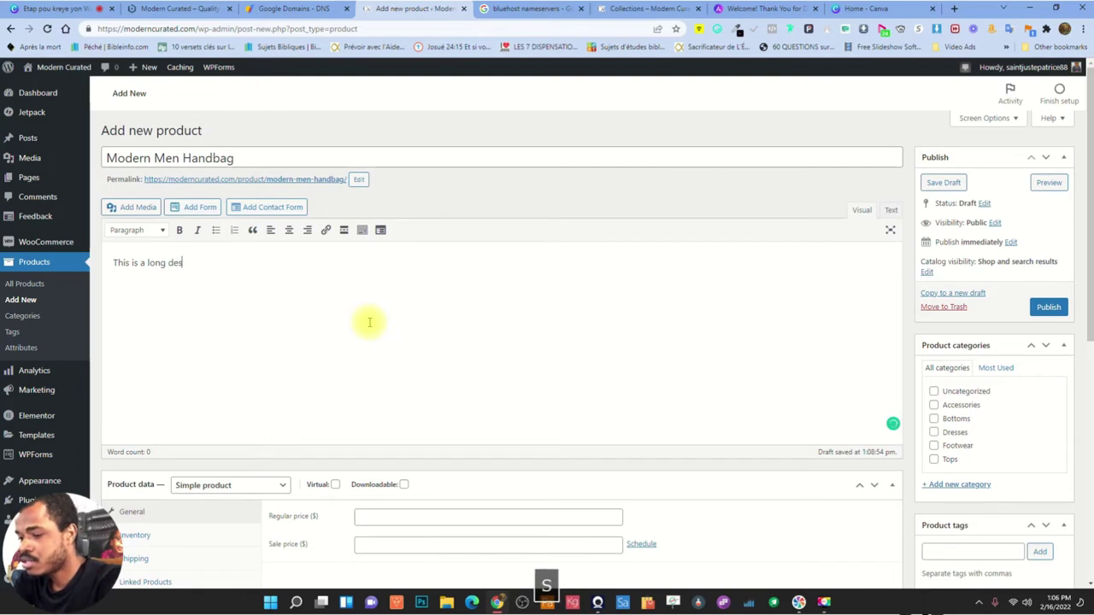
text(crio)
key(BackSpace)
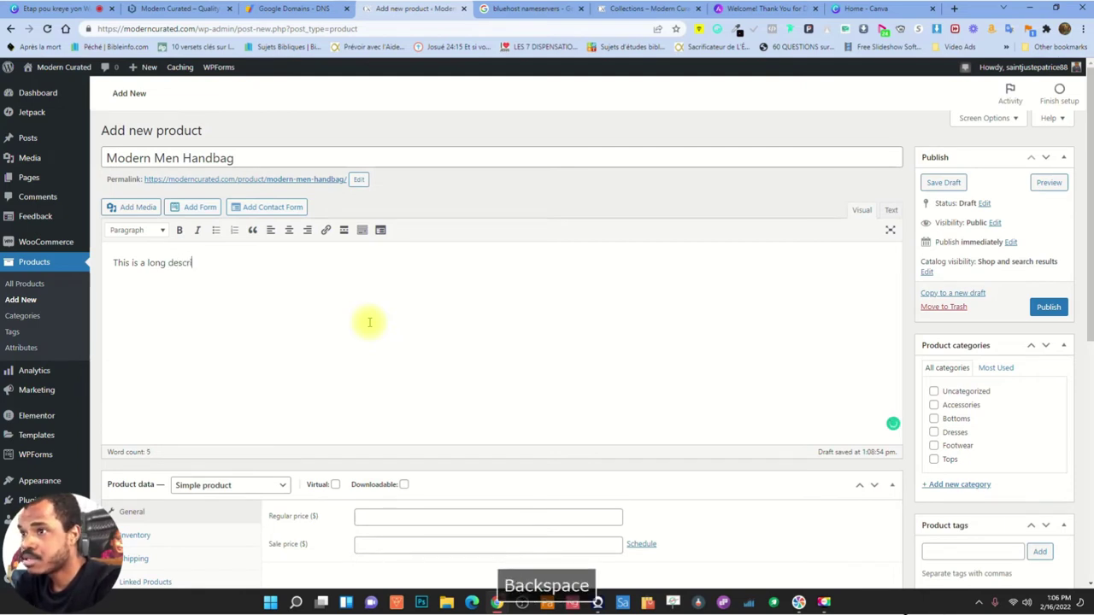
text(ption section.)
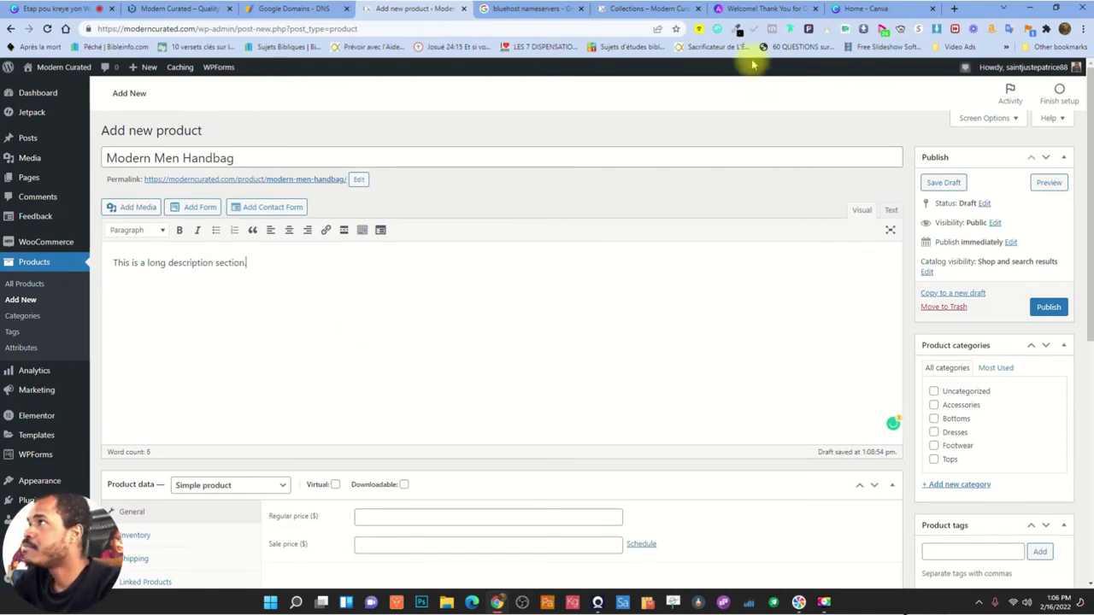
Open the live "Eline short dress black" product page and copy the placeholder paragraph beneath its price
click(638, 10)
scroll(769, 338, down, 4)
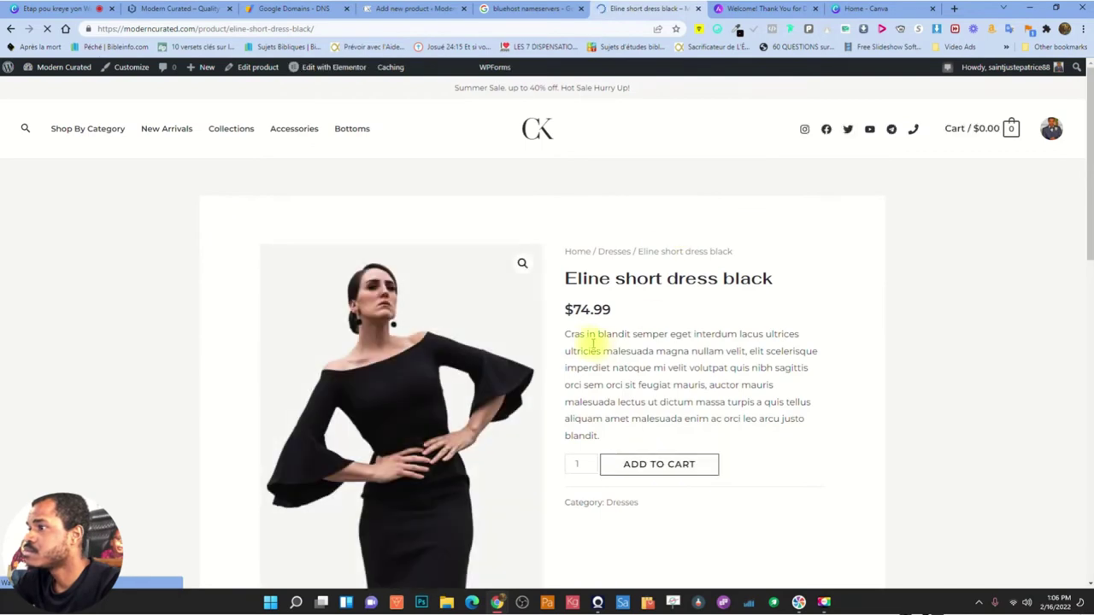
drag(568, 336, 631, 433)
right_click(619, 383)
click(642, 395)
Paste the copied paragraph nine times below the opening line of the new handbag's main description
click(402, 15)
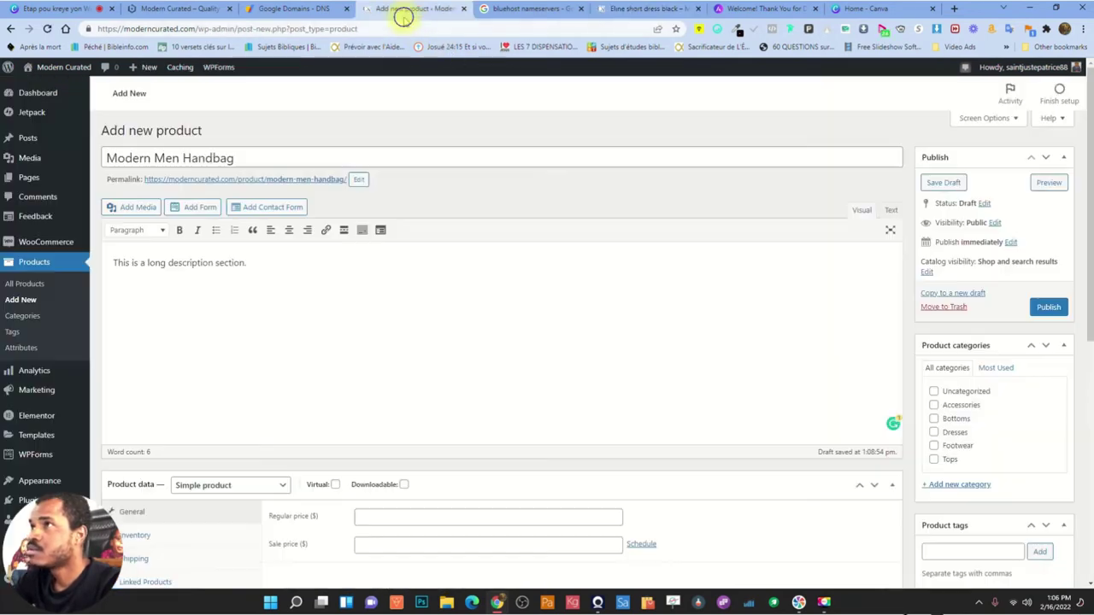
click(357, 276)
key(Return)
key(ctrl+v)
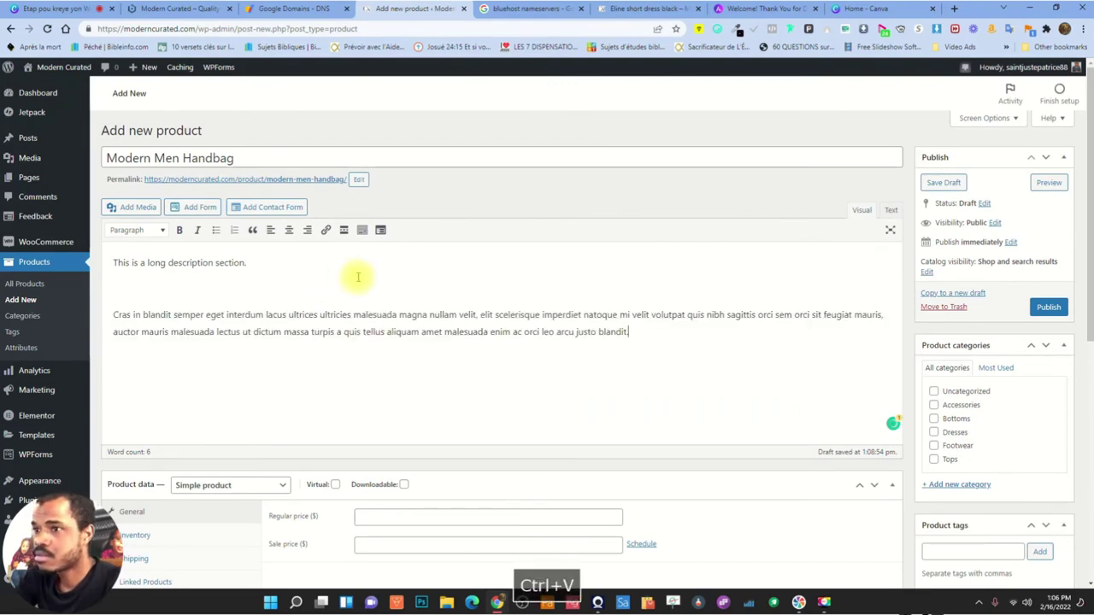
key(ctrl+v)
key(ctrl+v)
key(ctrl+v)
key(ctrl+v)
key(ctrl+v)
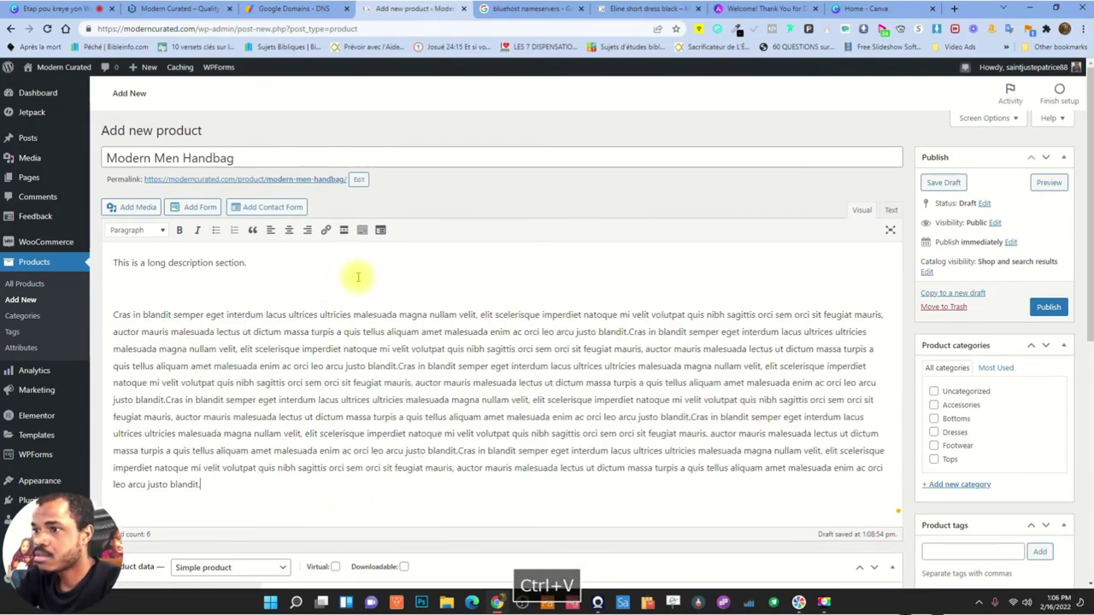
key(ctrl+v)
key(ctrl+v)
key(ctrl+v)
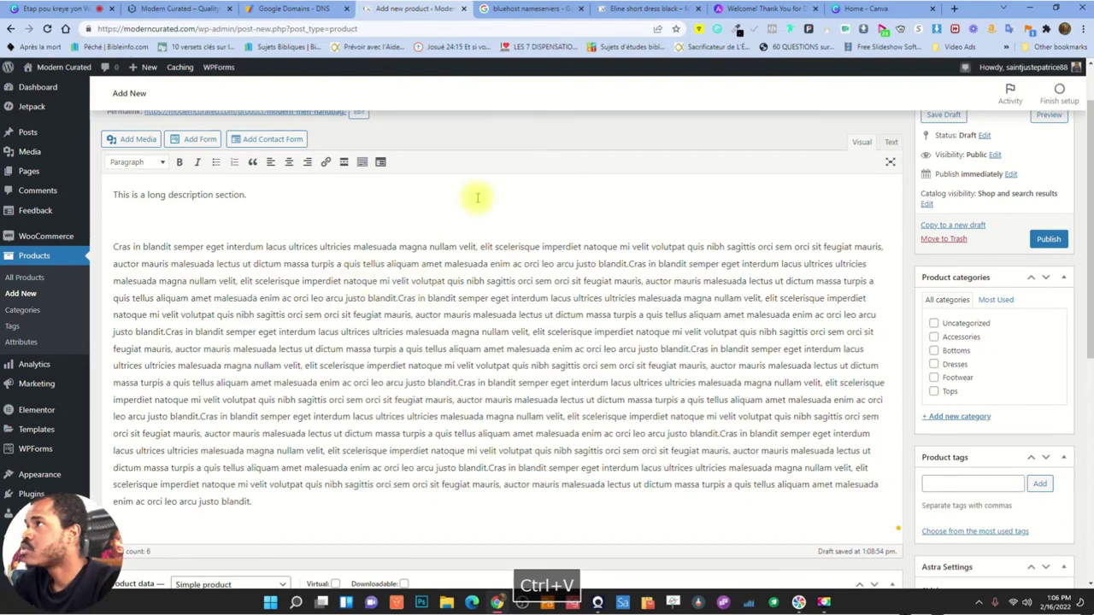
Examine where the long description is displayed on the live "Eline short dress black" product page
click(694, 9)
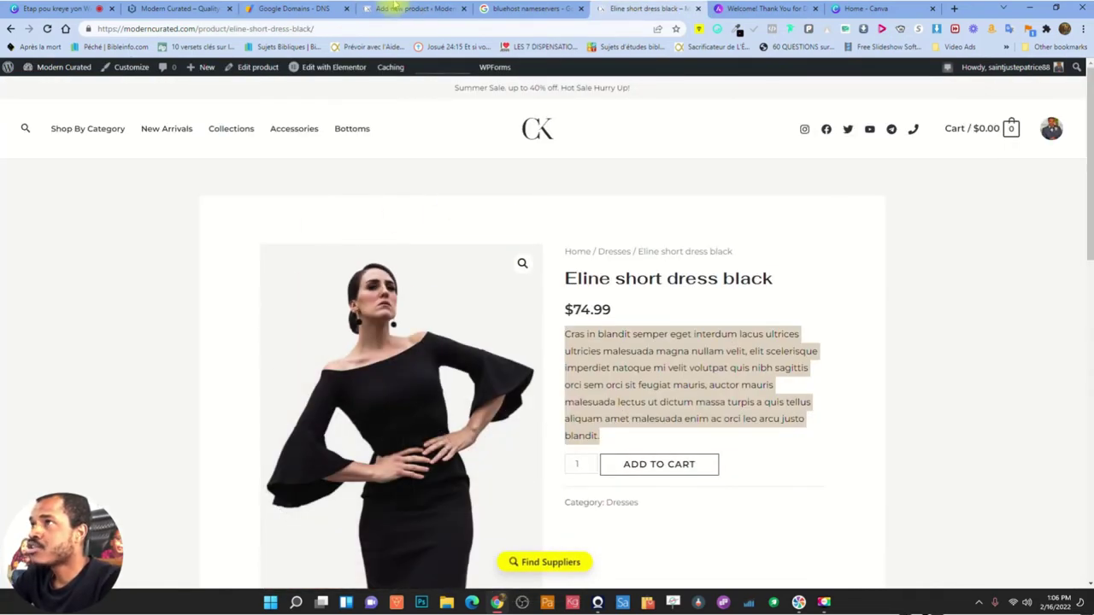
click(389, 8)
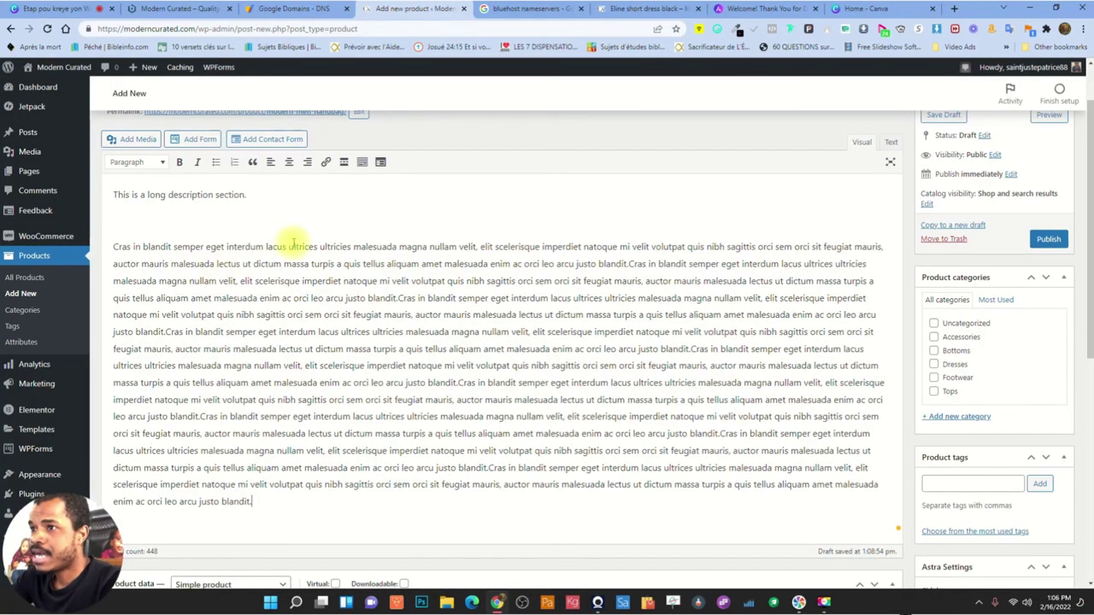
click(643, 10)
scroll(581, 258, down, 7)
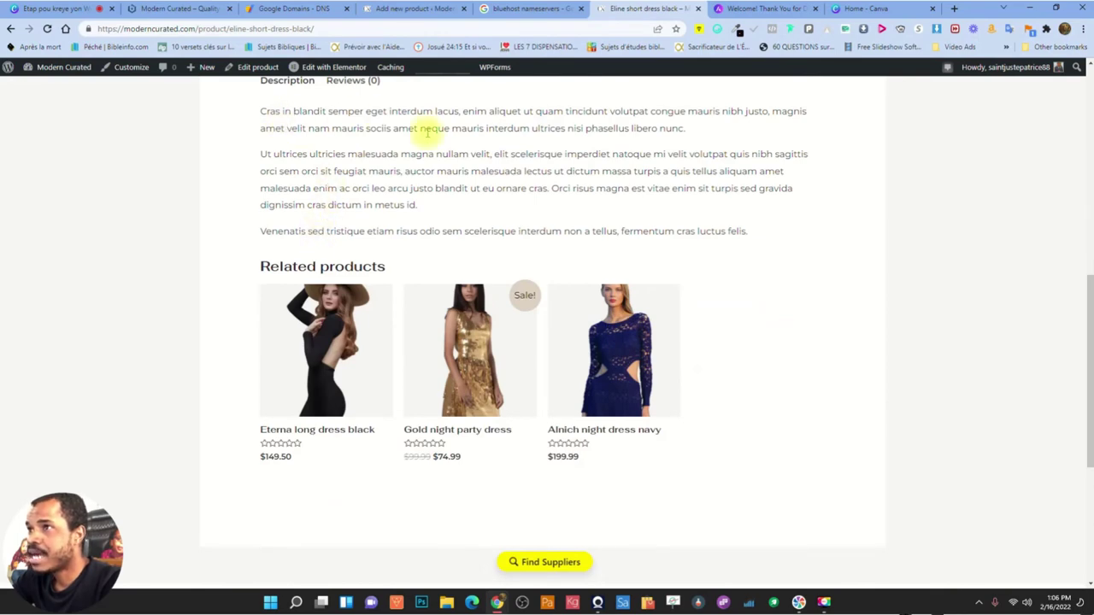
scroll(376, 171, up, 1)
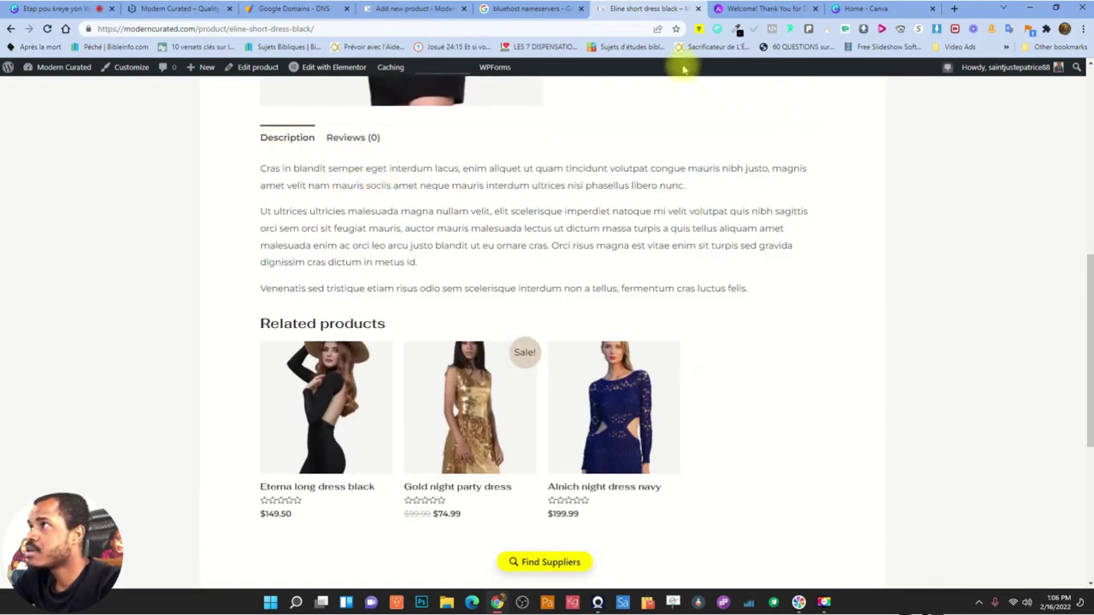
click(384, 12)
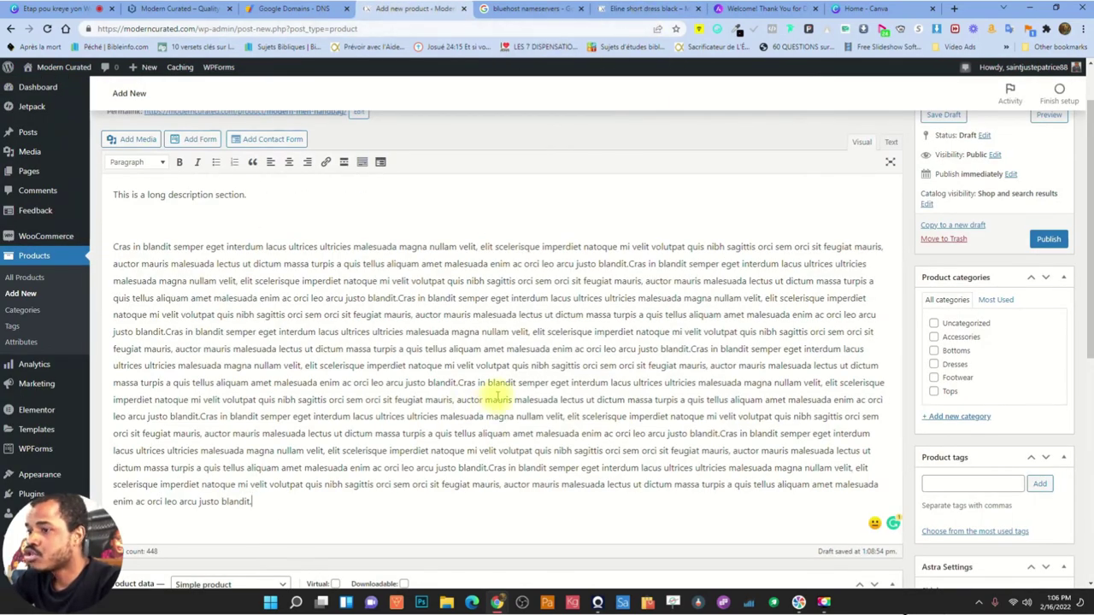
Compare the handbag's empty short description field with the short text beside the dress on its live product page
scroll(461, 398, down, 5)
click(287, 432)
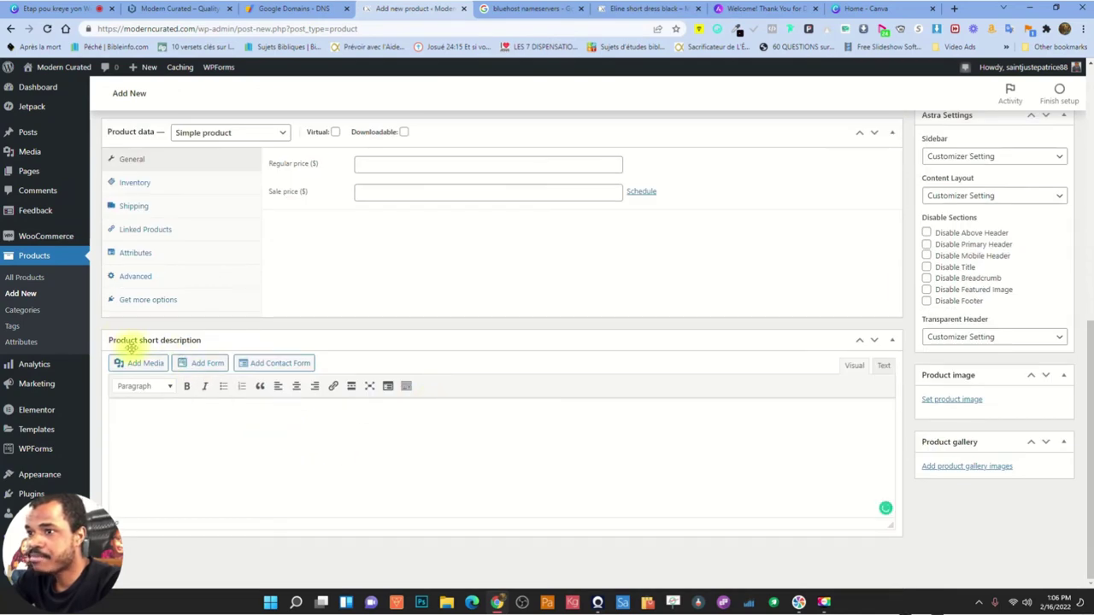
click(648, 11)
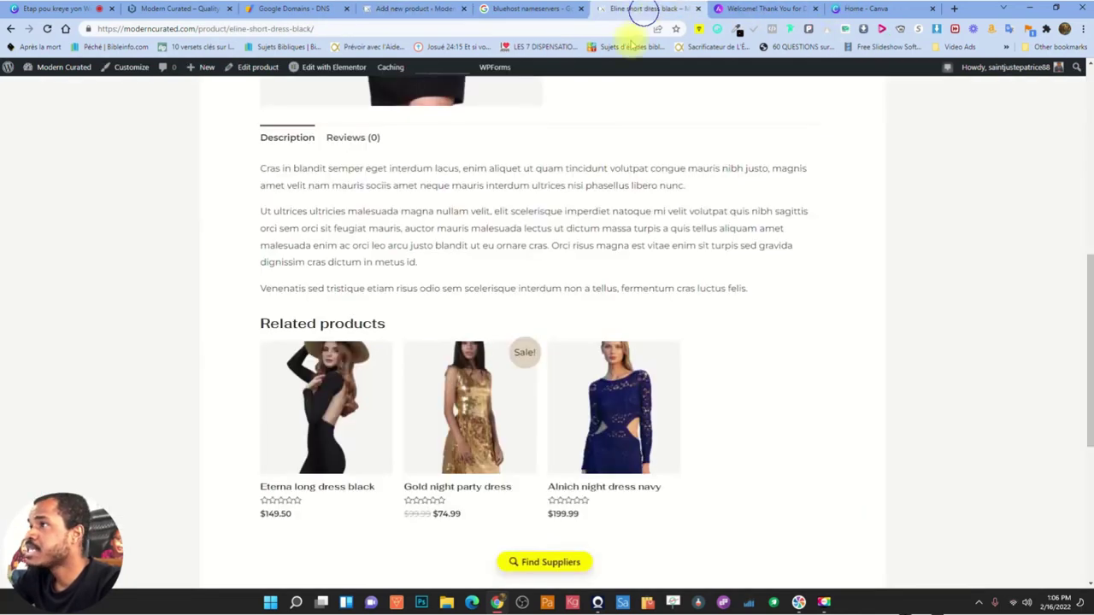
click(636, 237)
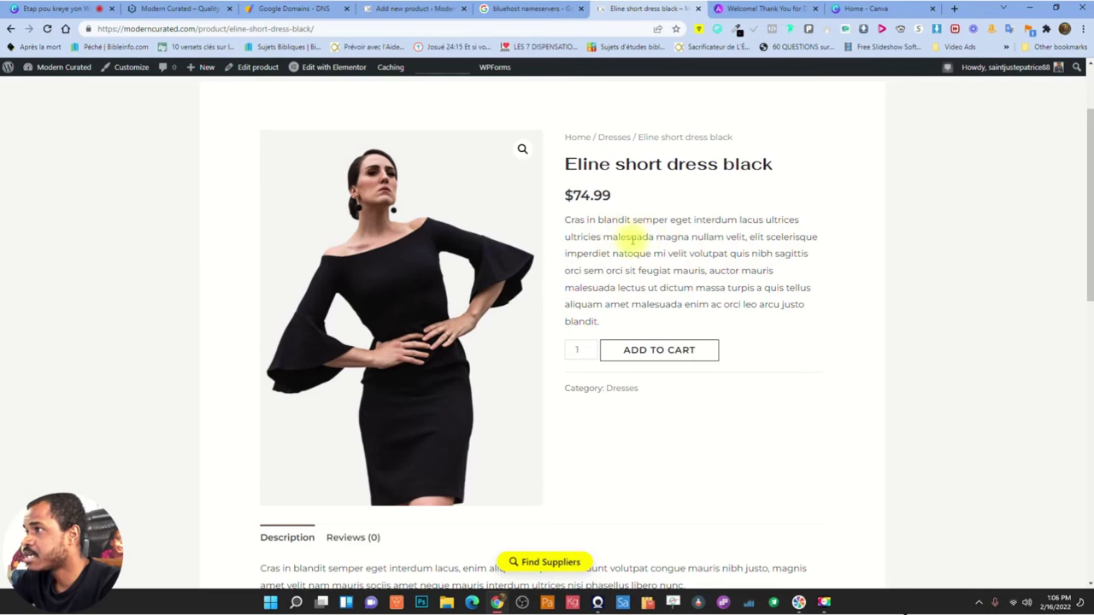
click(397, 10)
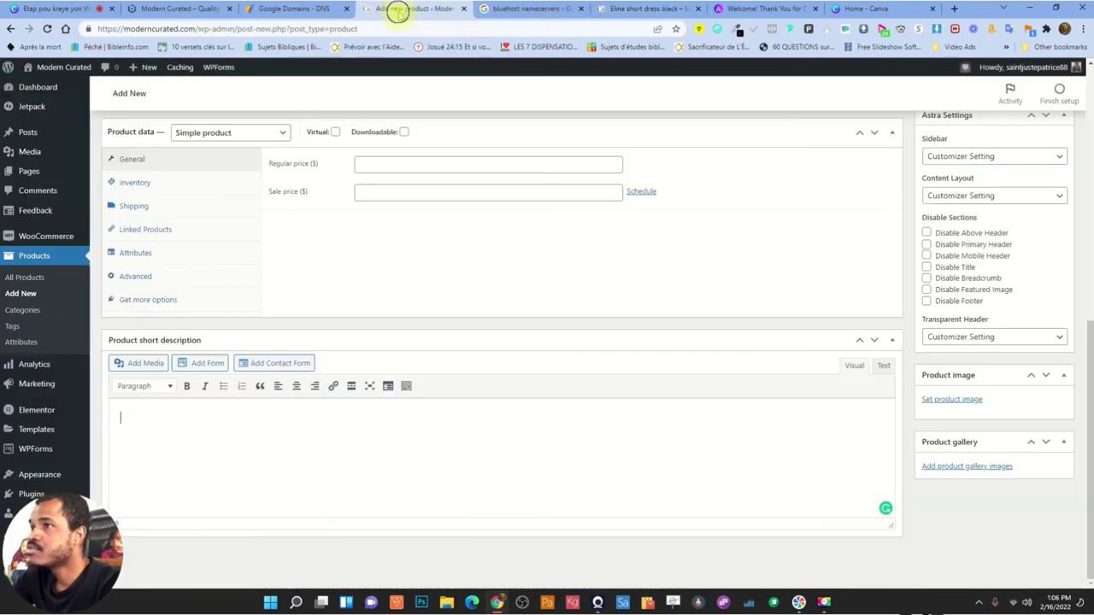
Copy the main description's opening line into the product short description and reword it as "This is a short description section."
scroll(433, 384, up, 5)
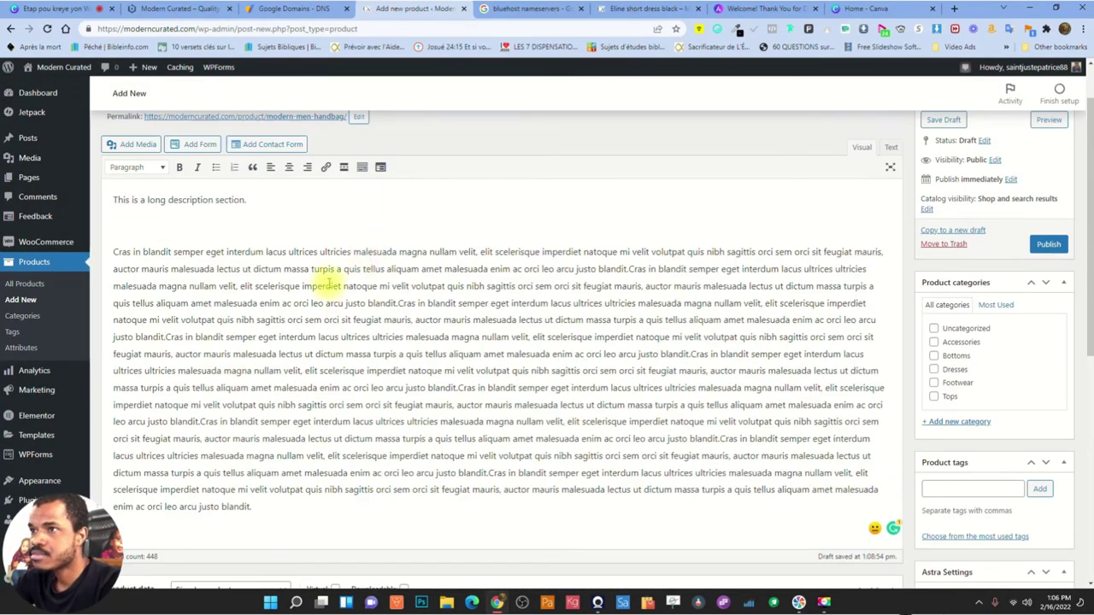
drag(264, 200, 85, 199)
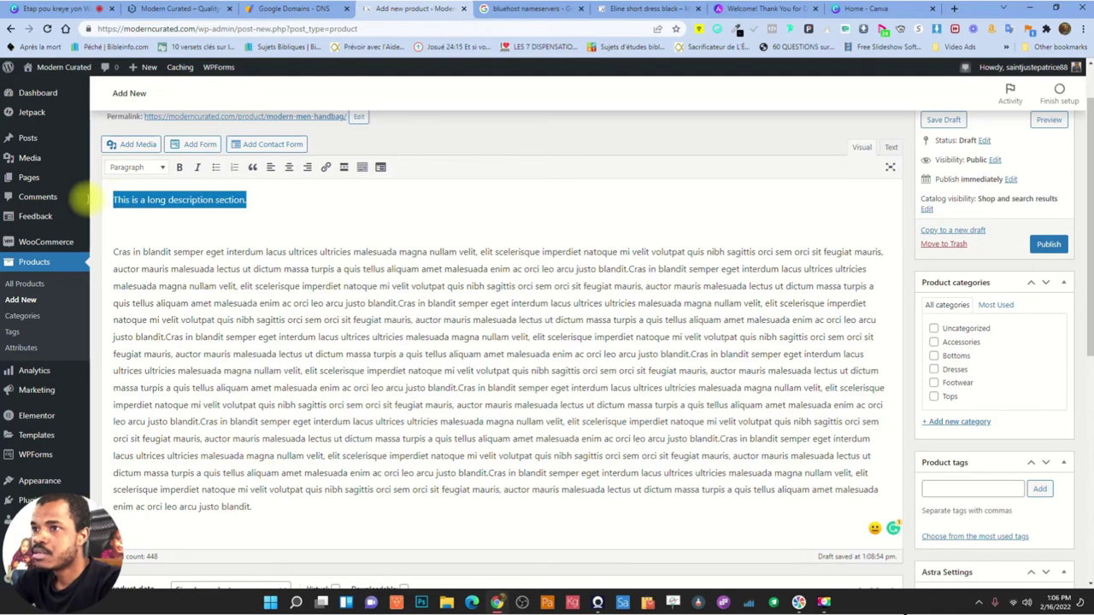
key(ctrl+c)
scroll(376, 325, down, 5)
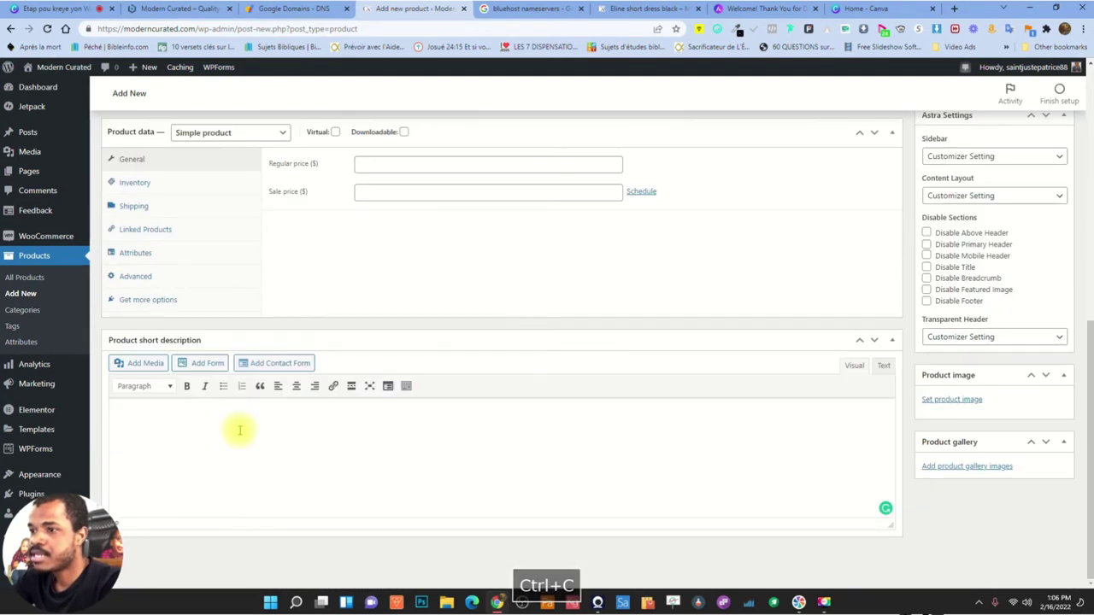
click(322, 440)
key(ctrl+v)
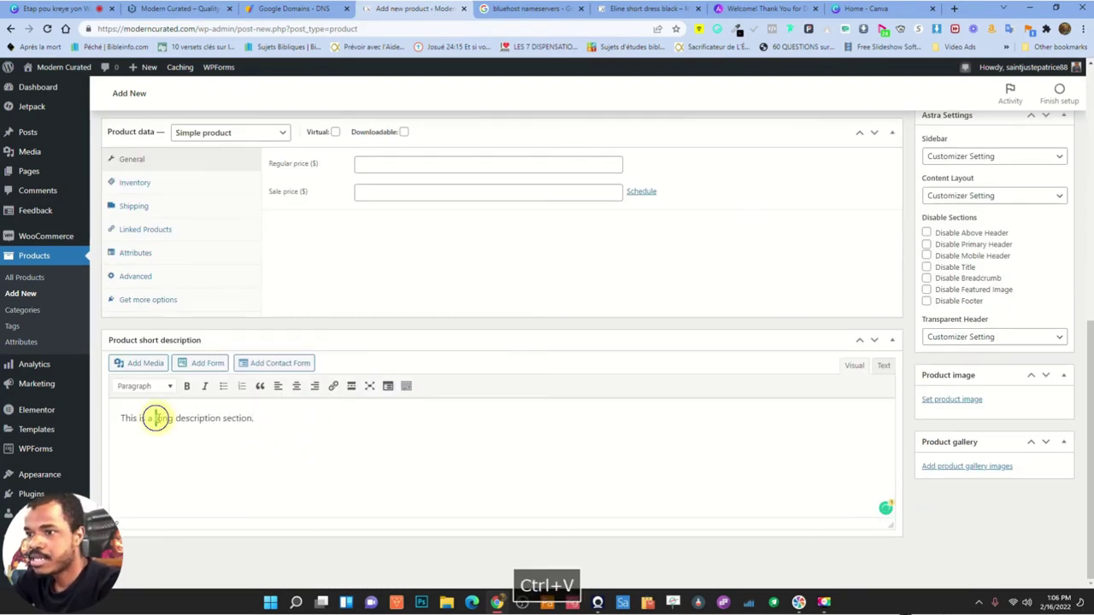
double_click(157, 418)
text(short)
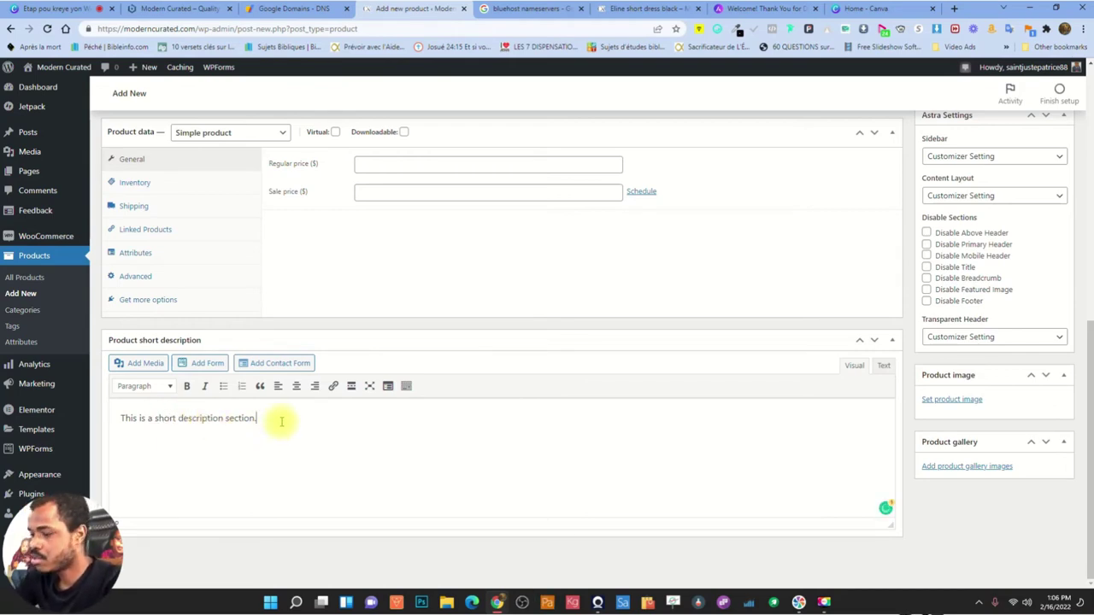
Copy one placeholder paragraph from the main description and paste it below the short description's opening line
key(Return)
scroll(281, 421, up, 6)
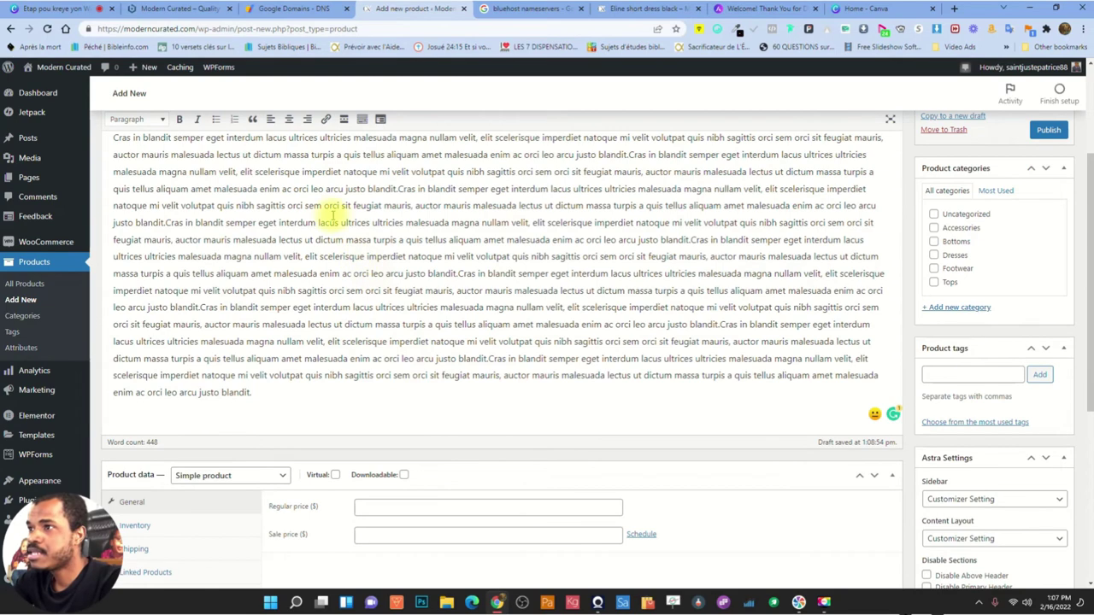
scroll(333, 214, up, 1)
drag(115, 195, 622, 211)
key(ctrl+c)
scroll(427, 334, down, 5)
click(277, 454)
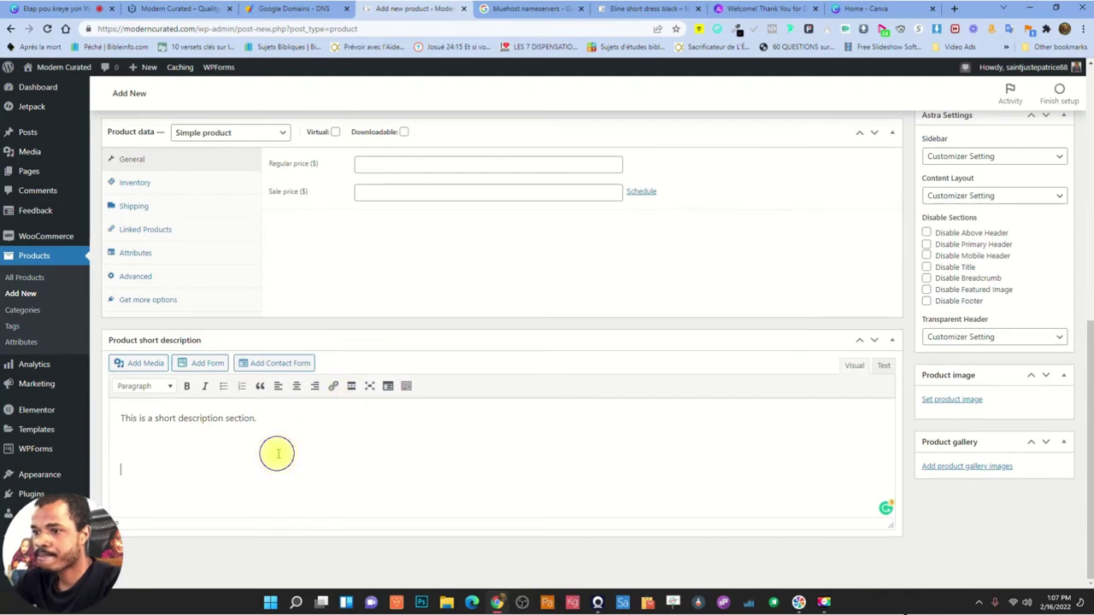
key(BackSpace)
key(ctrl+v)
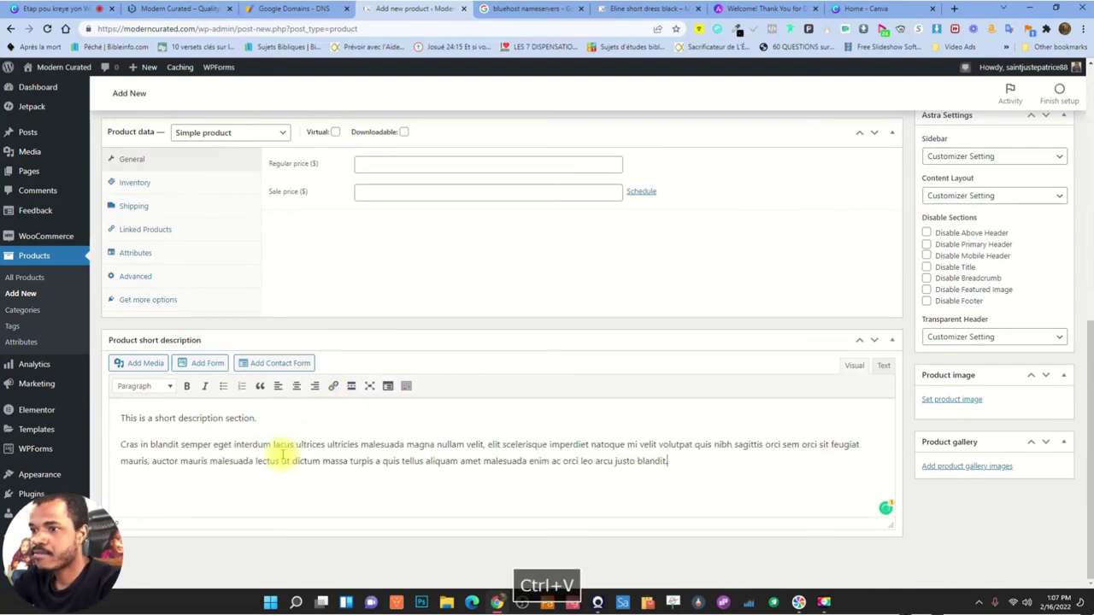
Choose Simple product as the product type in the handbag's product data
scroll(803, 295, up, 5)
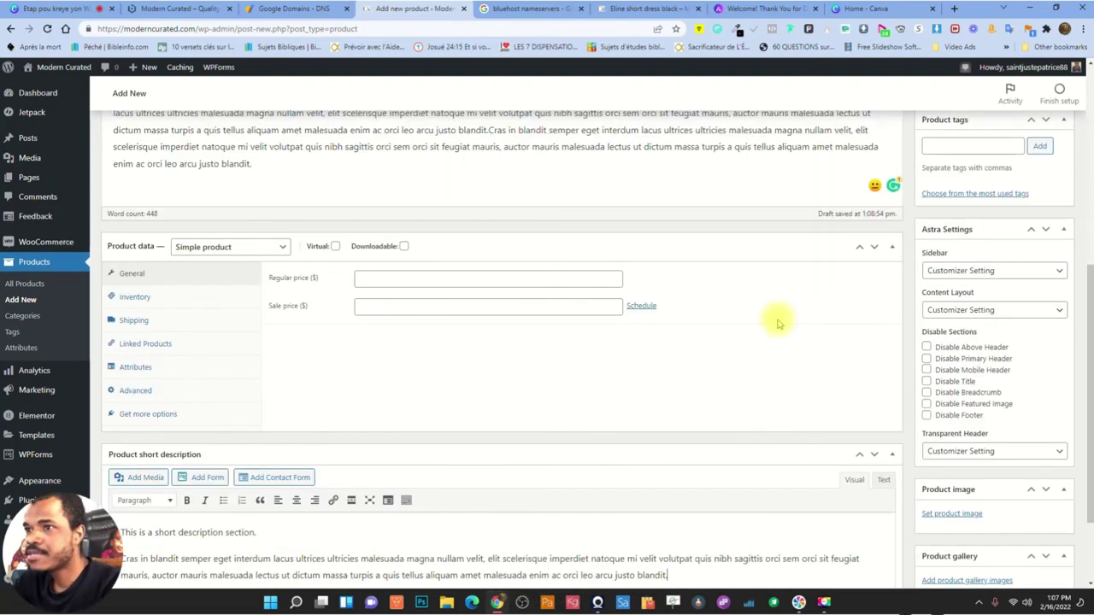
scroll(214, 395, up, 2)
scroll(330, 362, up, 1)
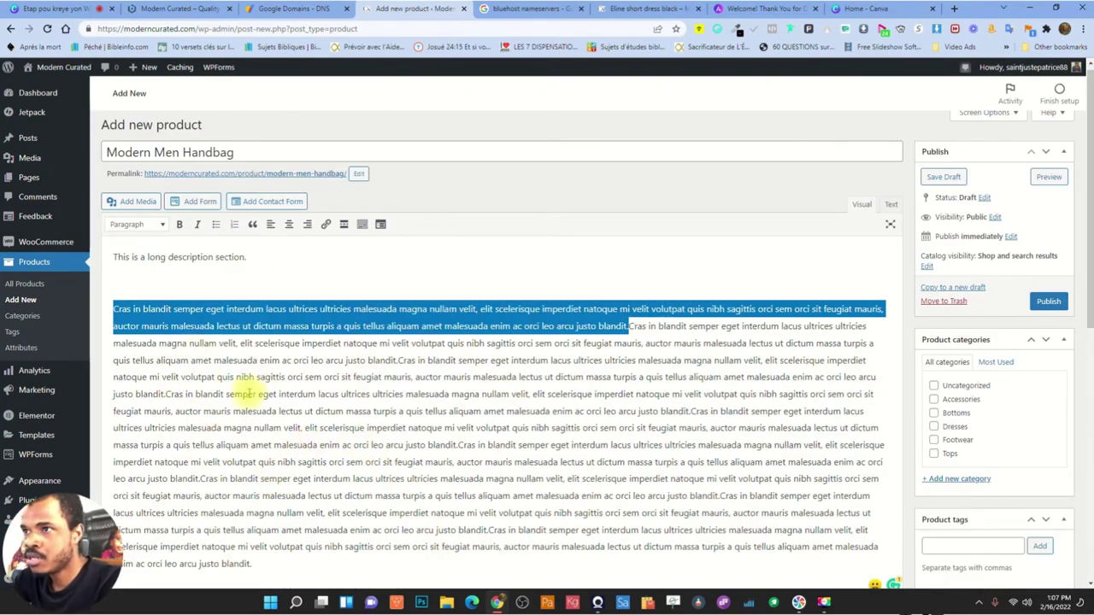
scroll(366, 400, down, 3)
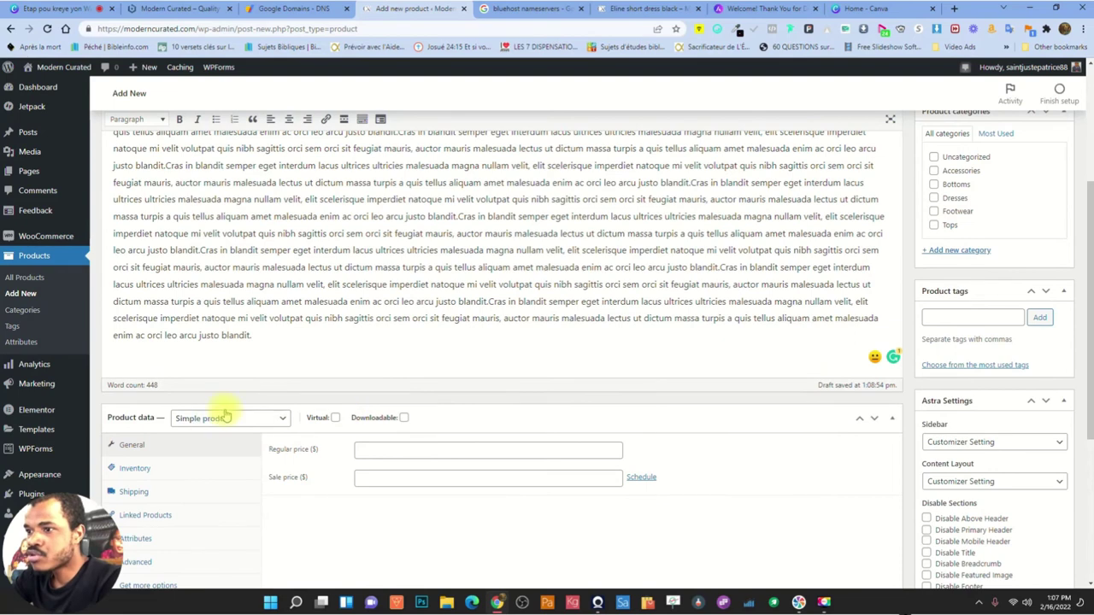
scroll(256, 402, down, 2)
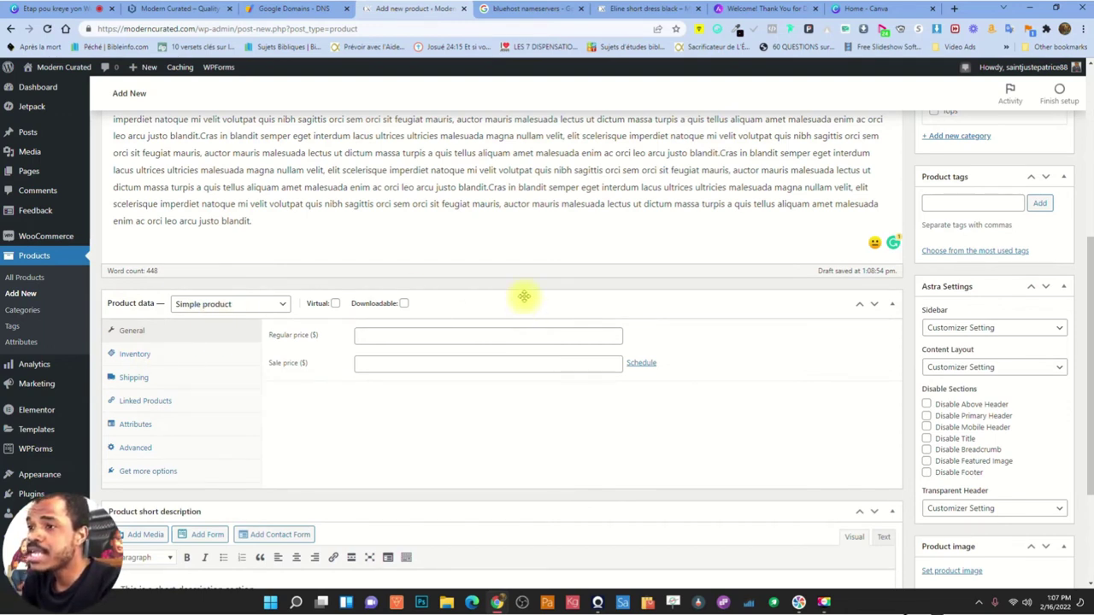
click(256, 306)
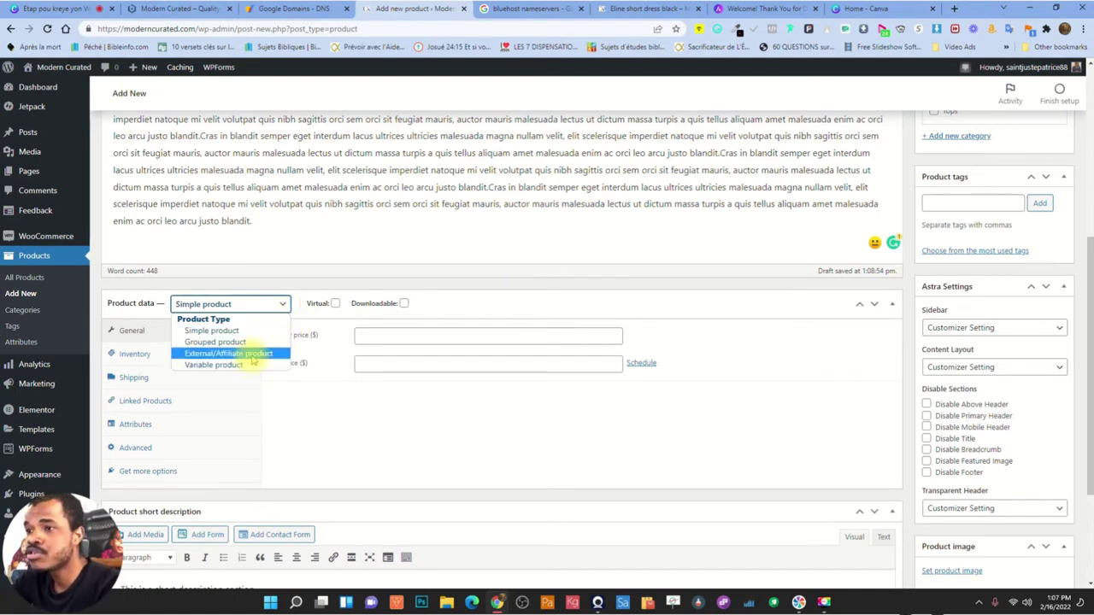
click(212, 332)
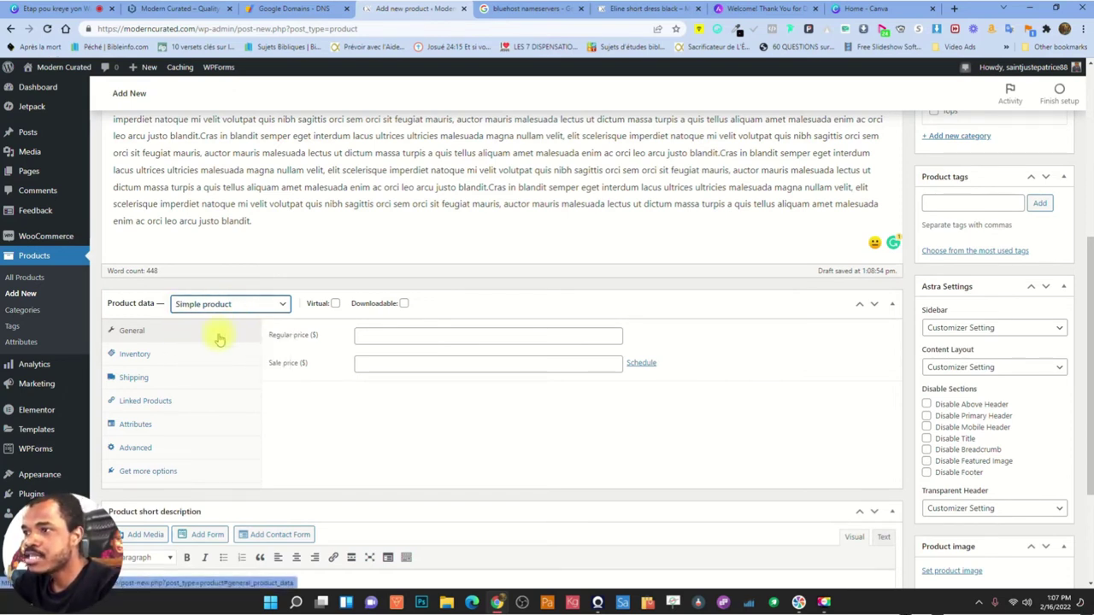
Set the handbag's regular price to 80 dollars and leave the sale price empty
click(382, 335)
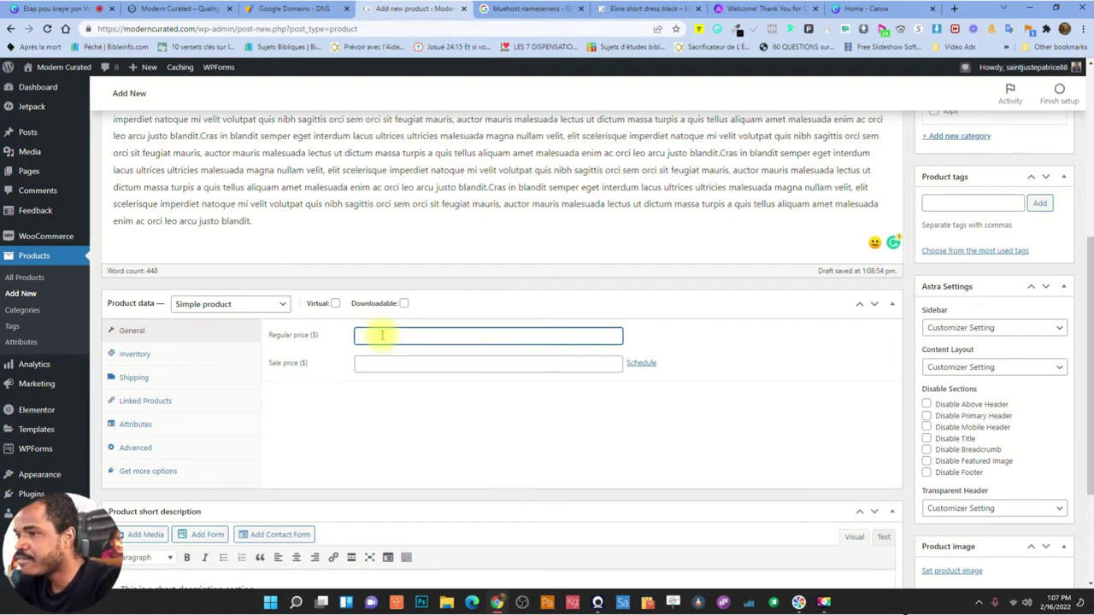
text(80)
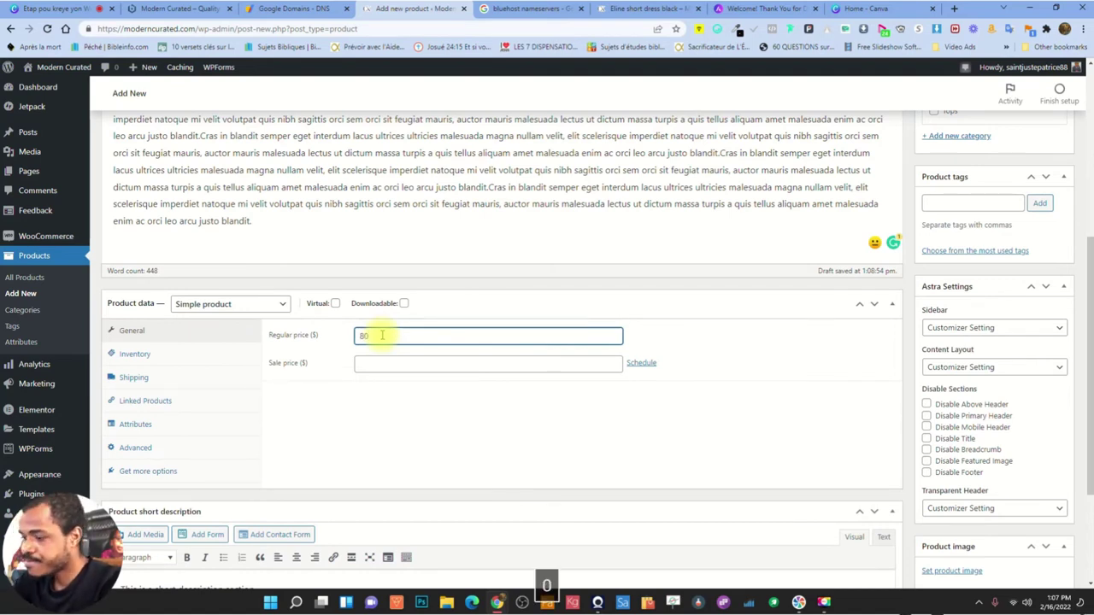
click(449, 363)
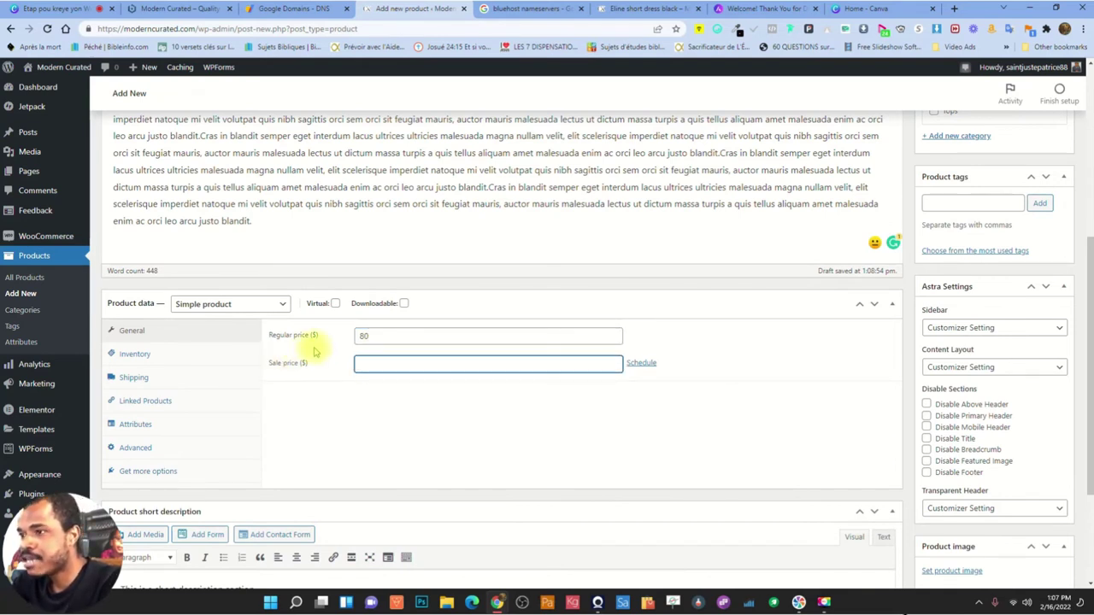
Enter "Mo-123456" as the handbag's SKU in the inventory data
click(137, 354)
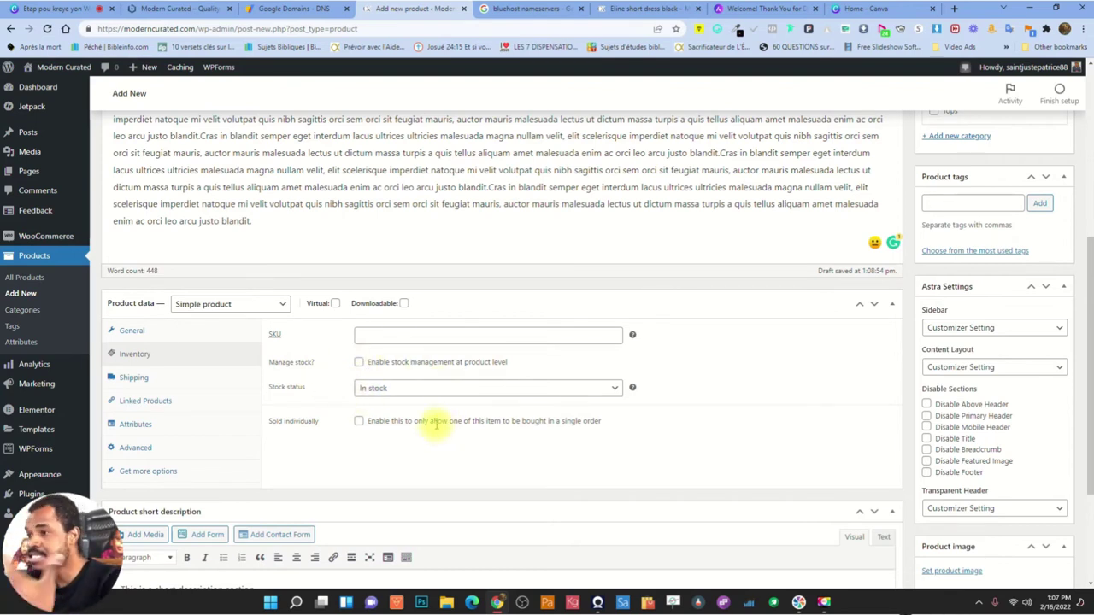
click(369, 335)
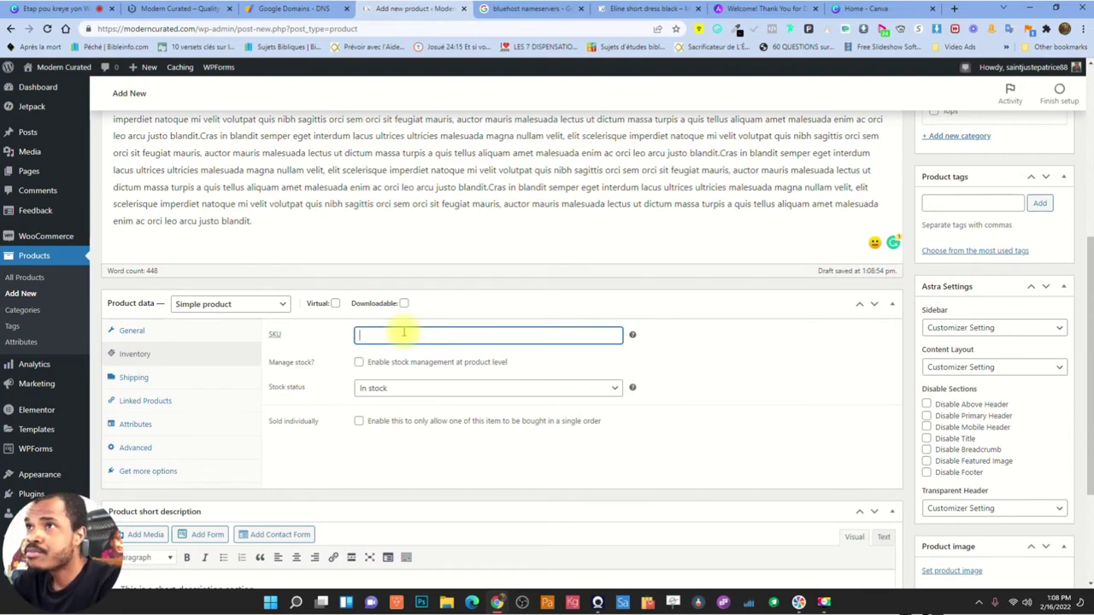
text(Mo)
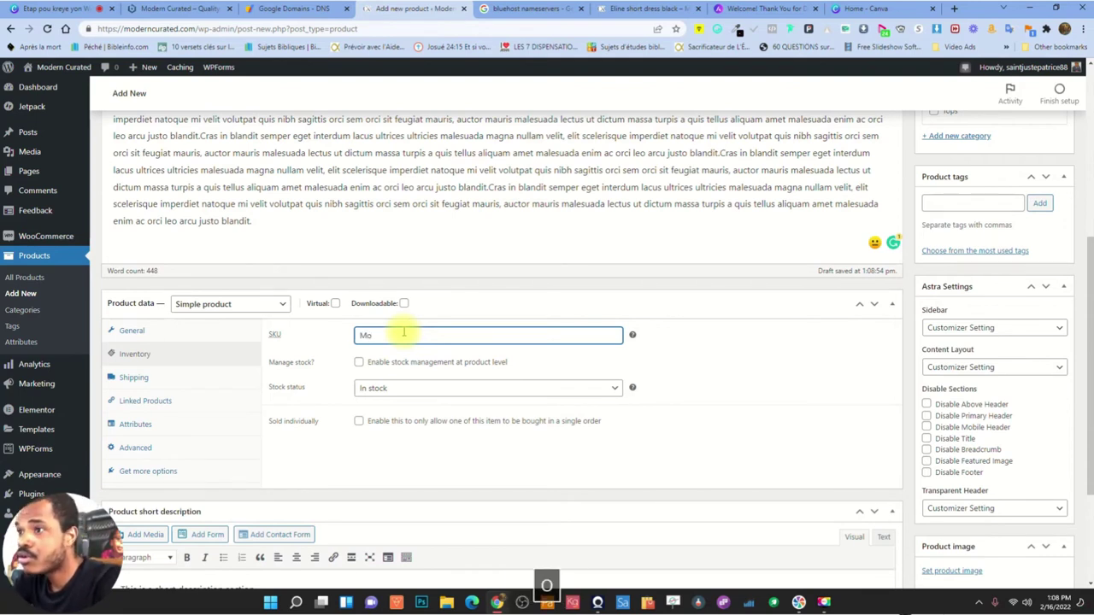
text(-122)
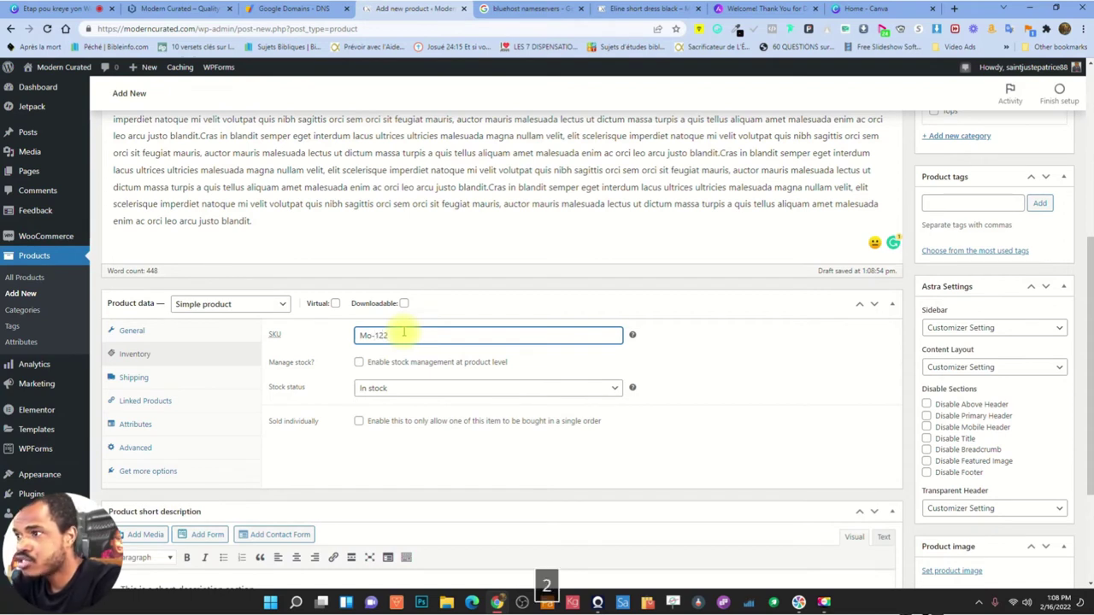
key(BackSpace)
text(3456)
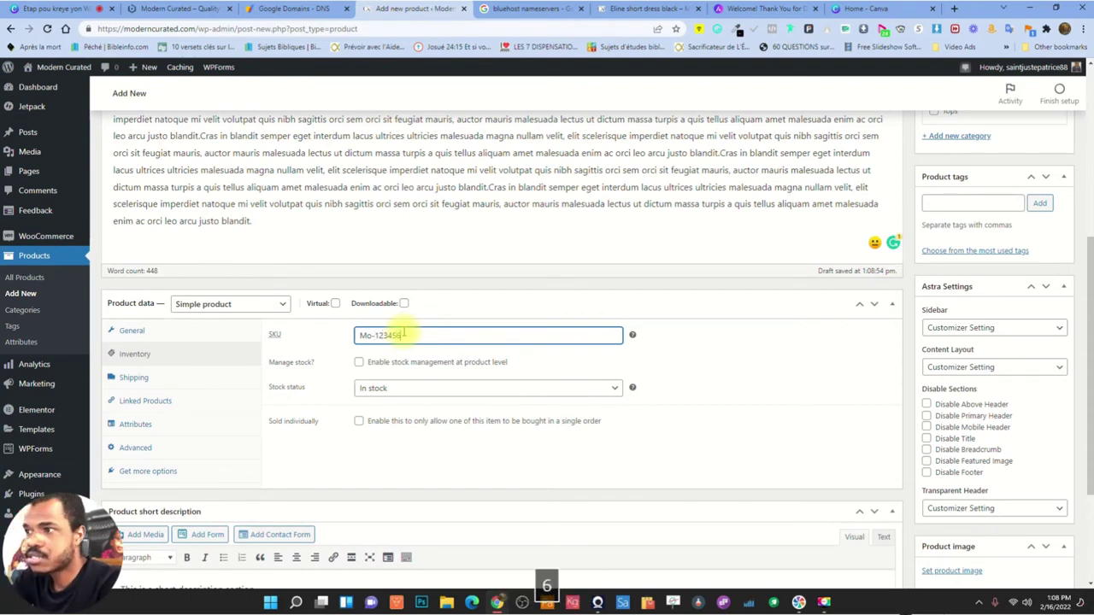
Enable stock management at product level for the handbag and set its stock quantity to 10
click(359, 364)
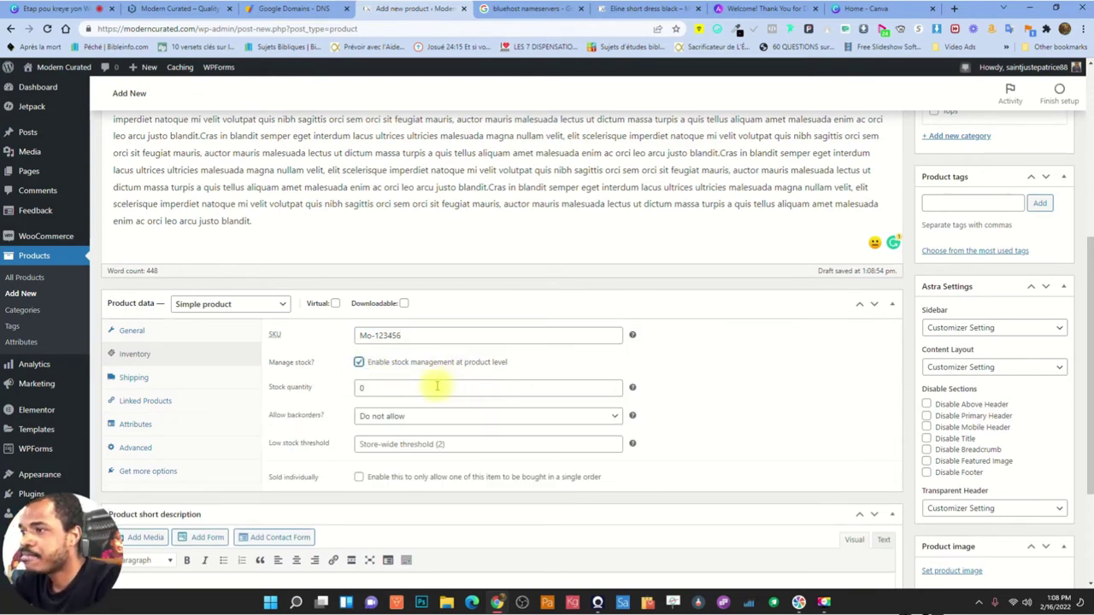
drag(420, 386, 349, 397)
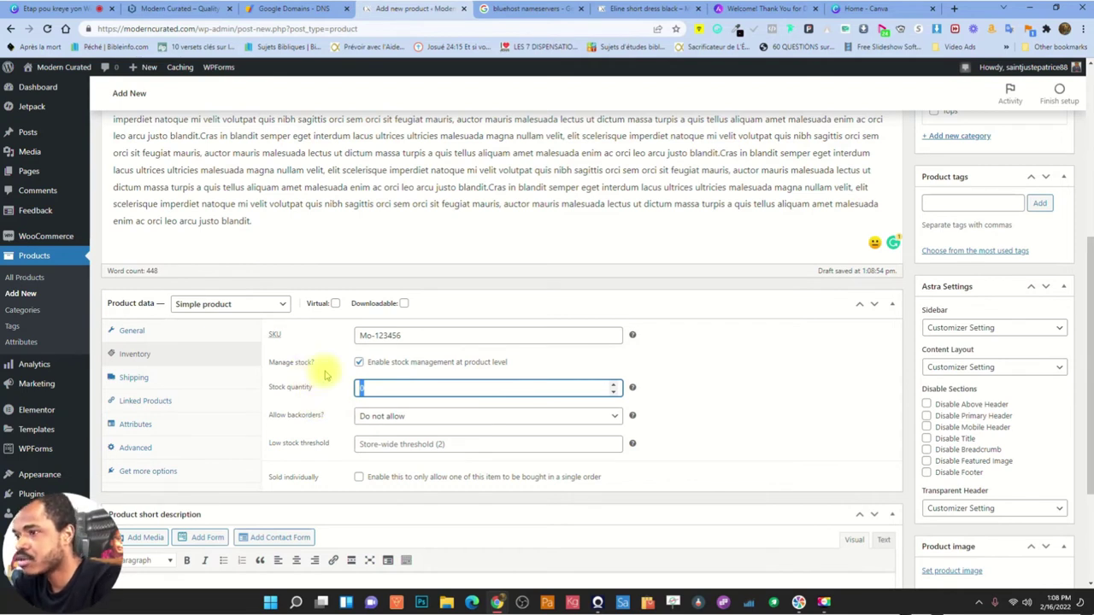
text(10)
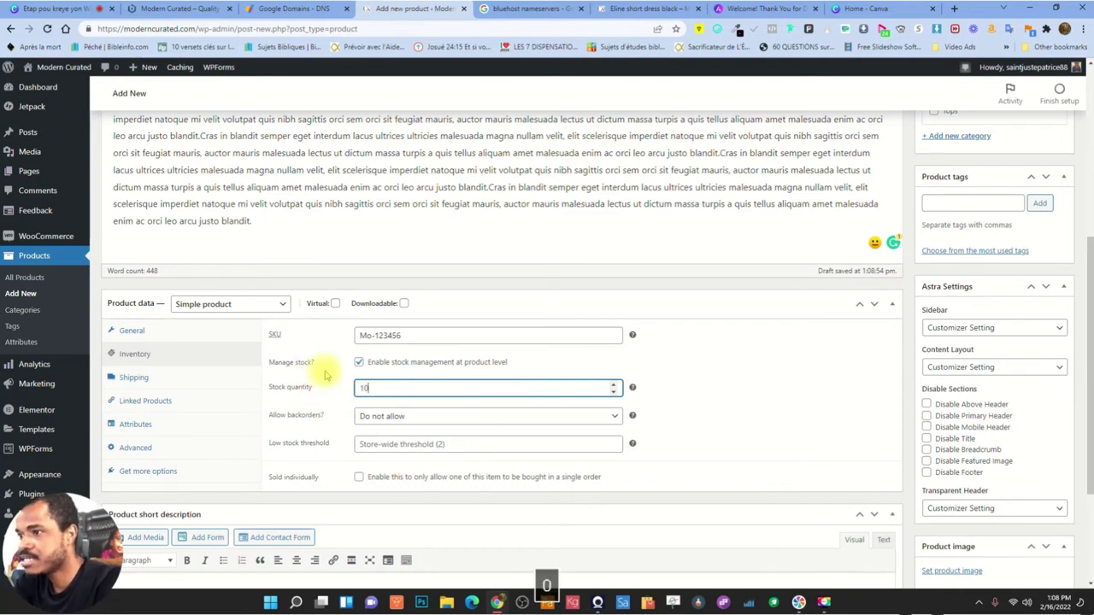
Set the handbag's backorders option to "Allow, but notify customer"
click(432, 419)
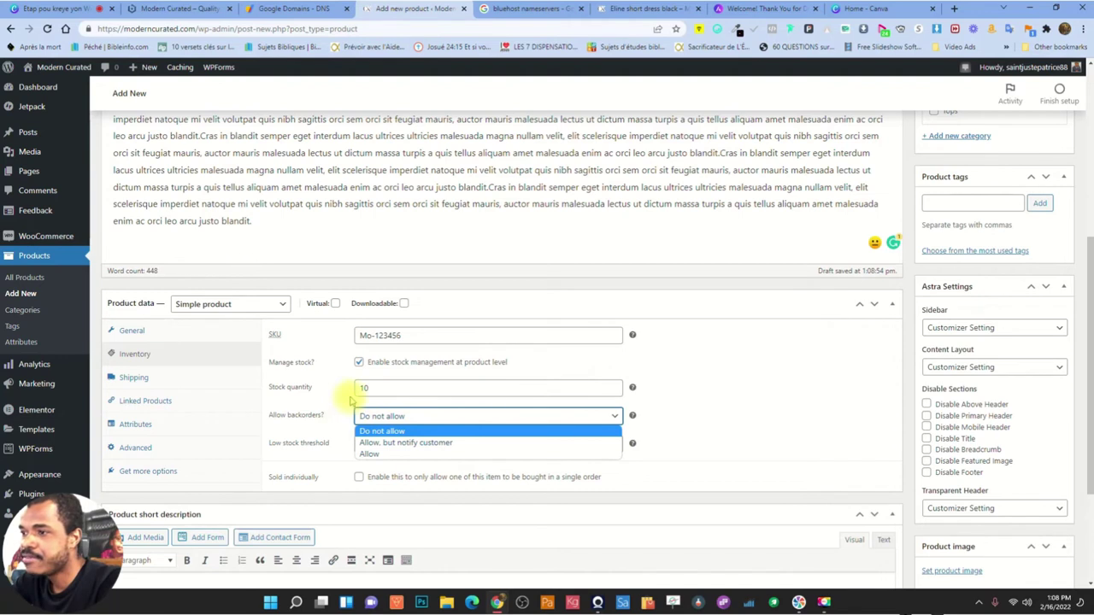
drag(376, 388, 346, 395)
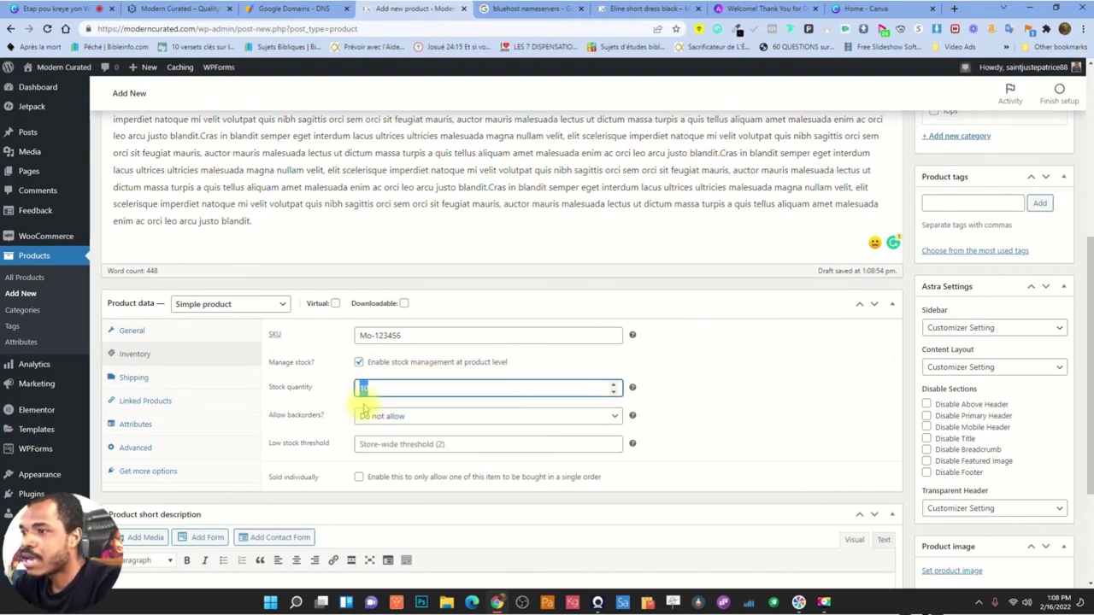
click(686, 385)
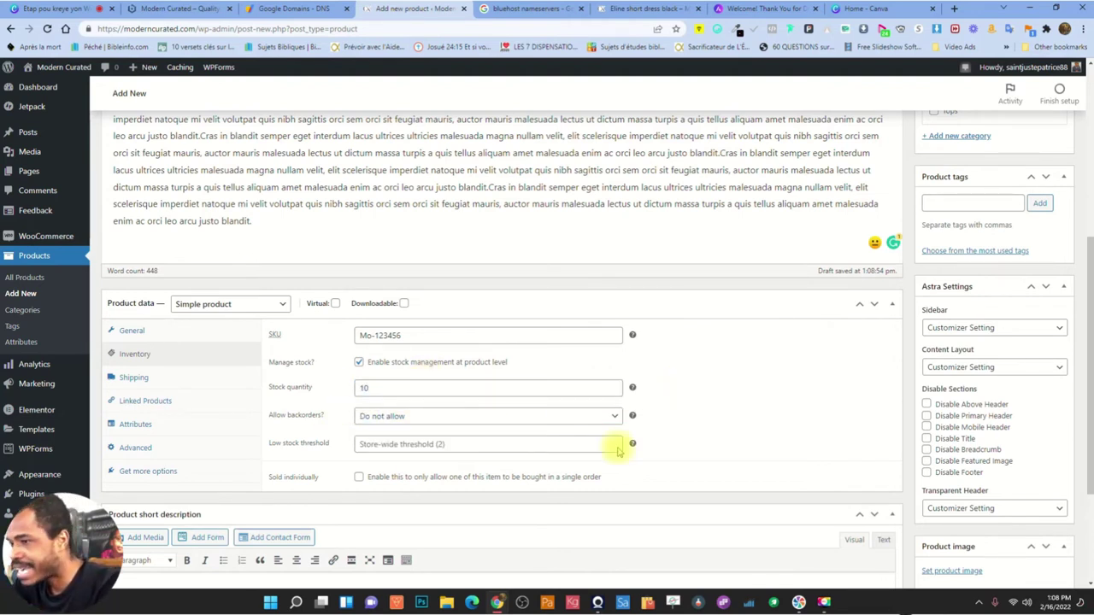
click(384, 418)
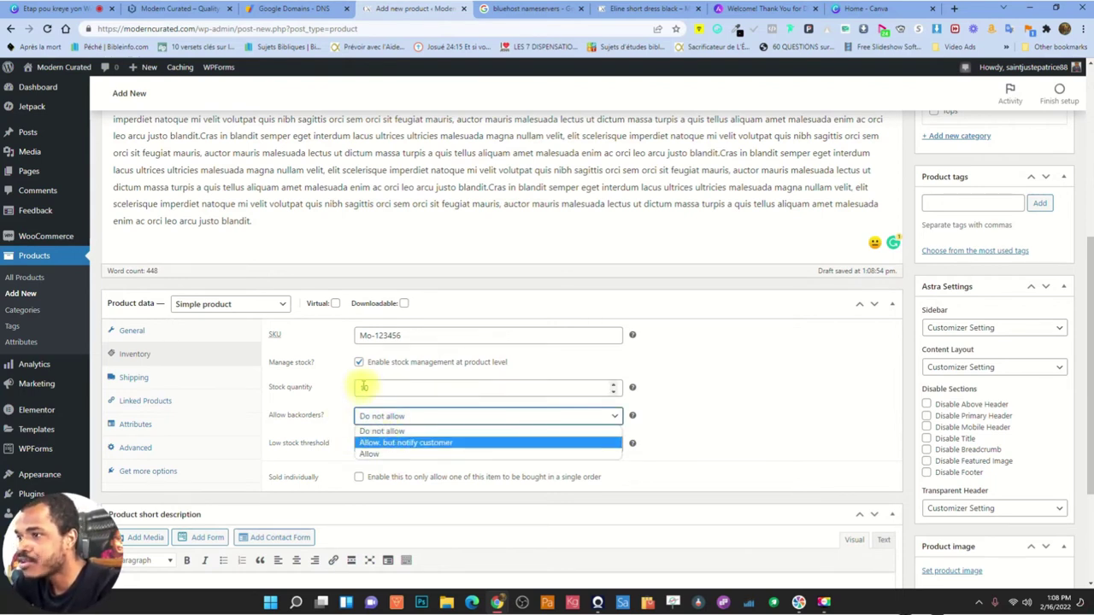
click(402, 444)
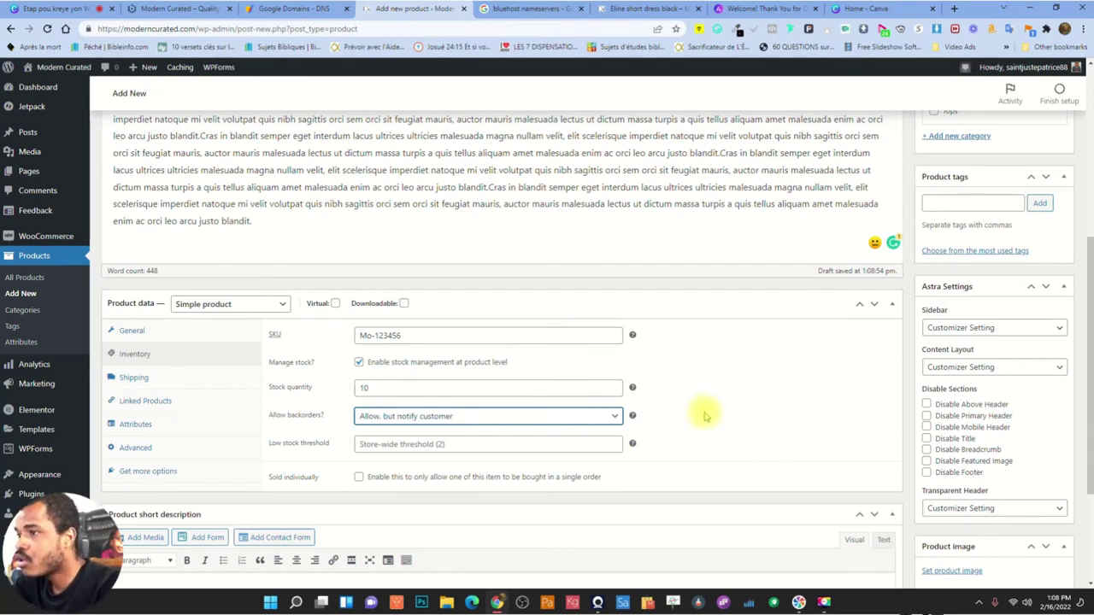
click(407, 417)
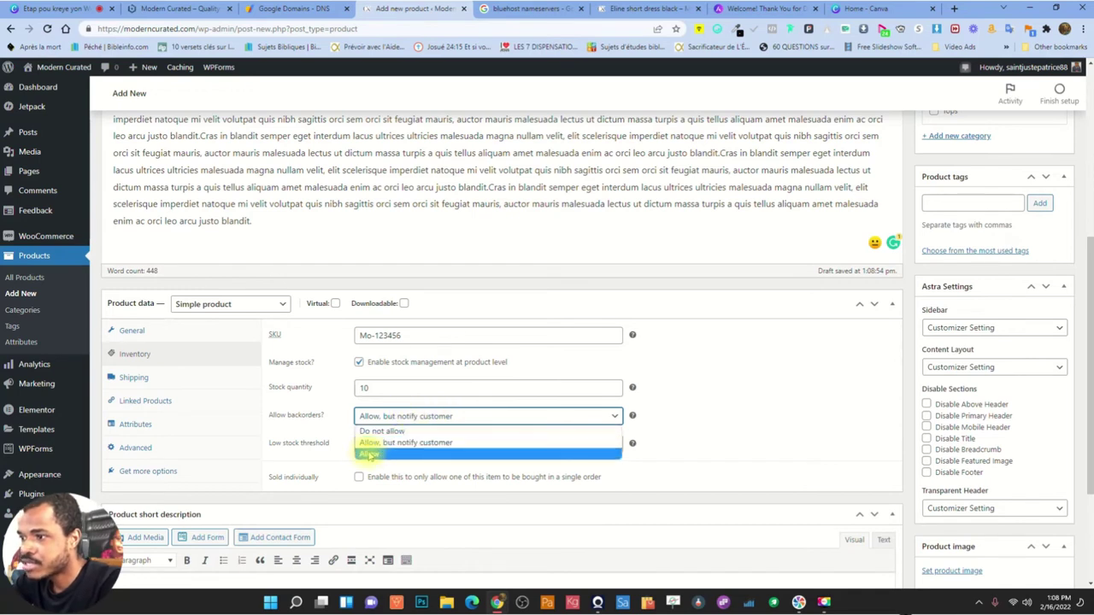
click(723, 399)
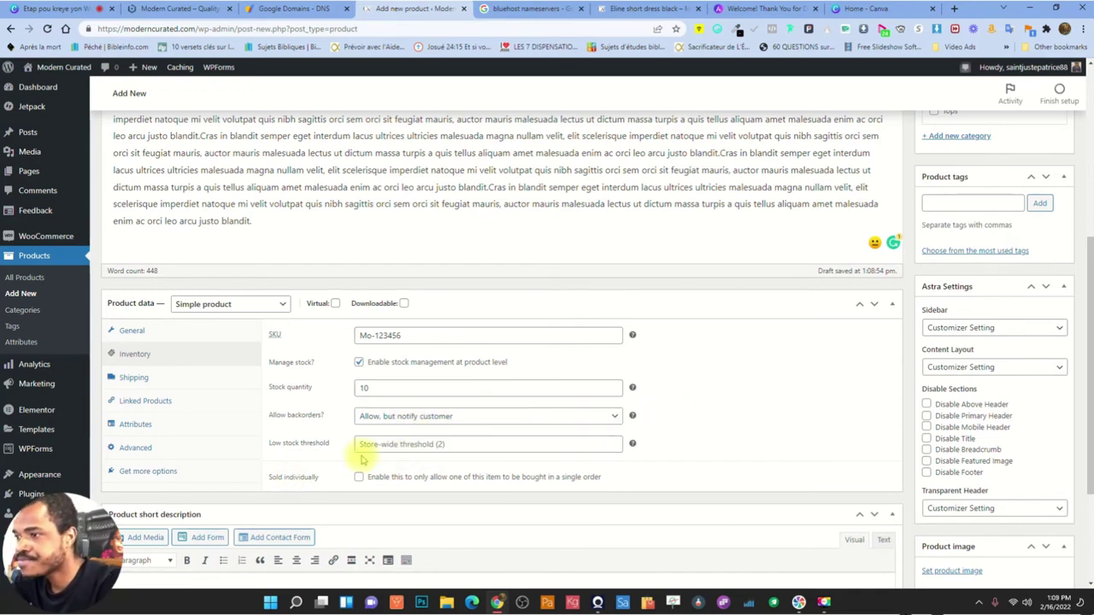
double_click(364, 387)
key(BackSpace)
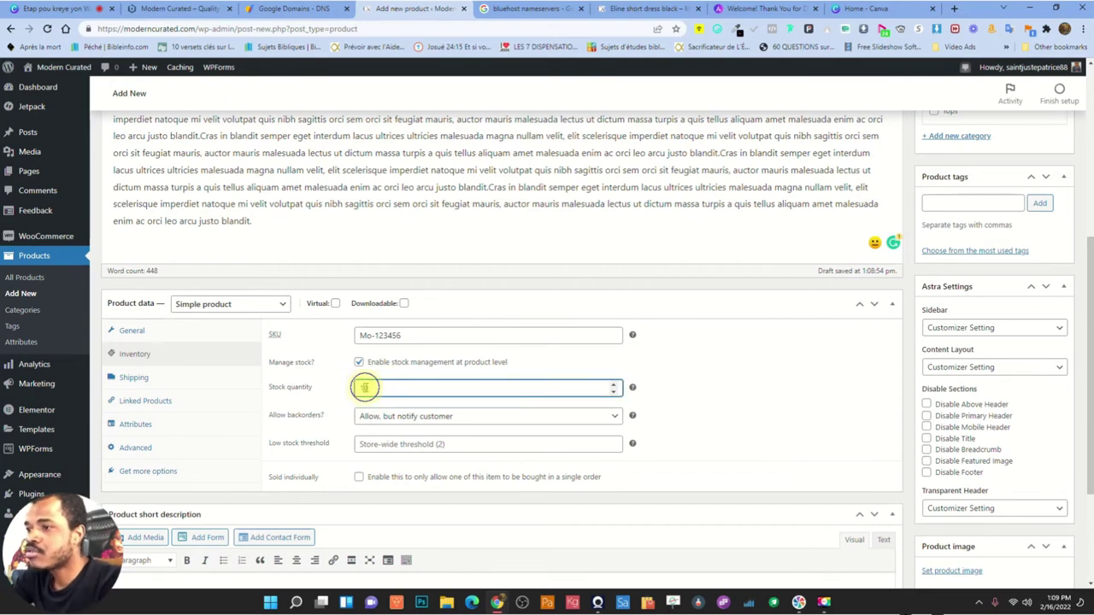
double_click(366, 387)
text(5)
scroll(560, 417, down, 1)
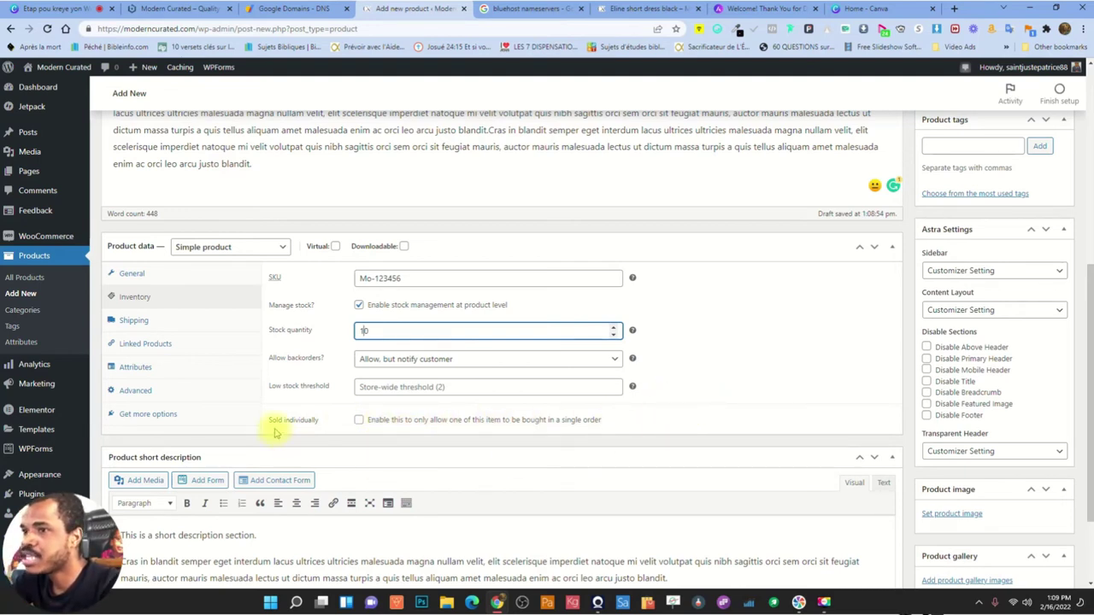
Open the handbag's shipping settings for weight, dimensions and shipping class
click(156, 322)
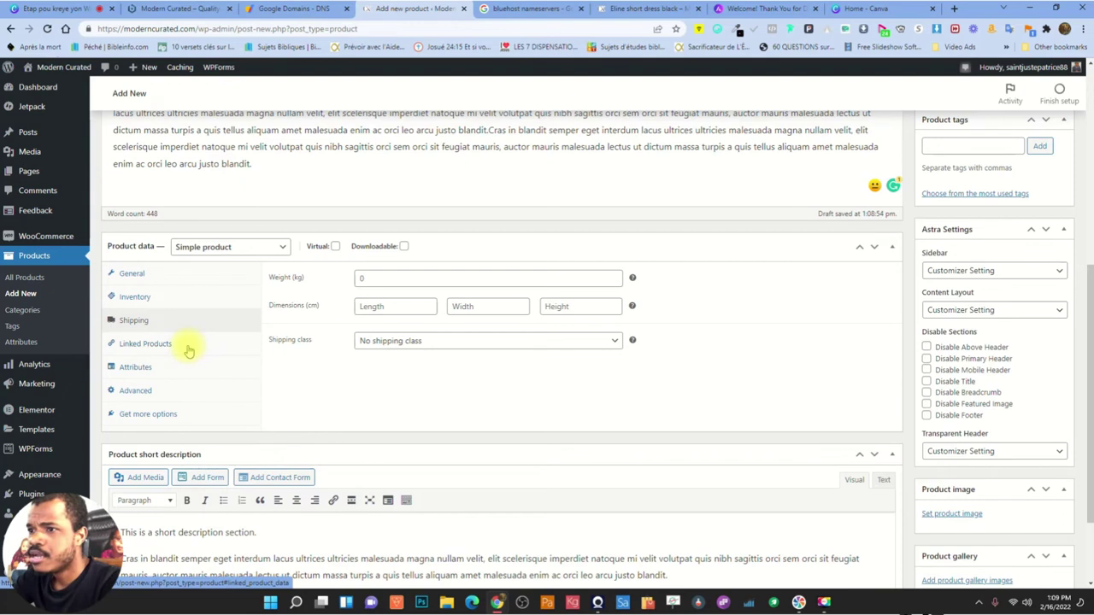
Review the product's attribute and advanced settings, and look over the publishing and category options
click(162, 365)
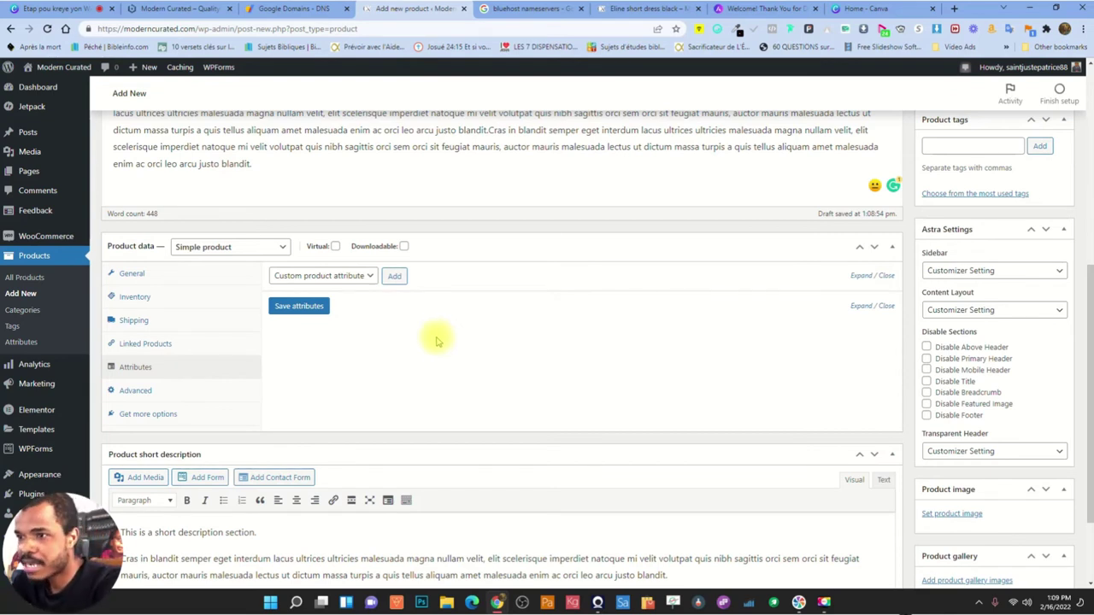
click(174, 393)
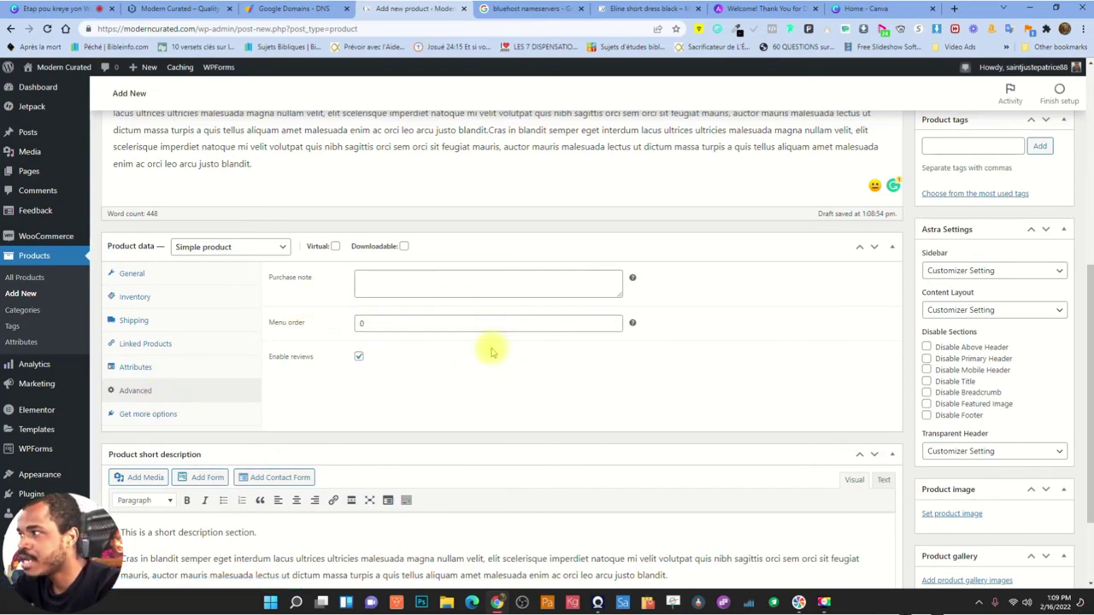
scroll(704, 345, down, 2)
scroll(630, 354, up, 5)
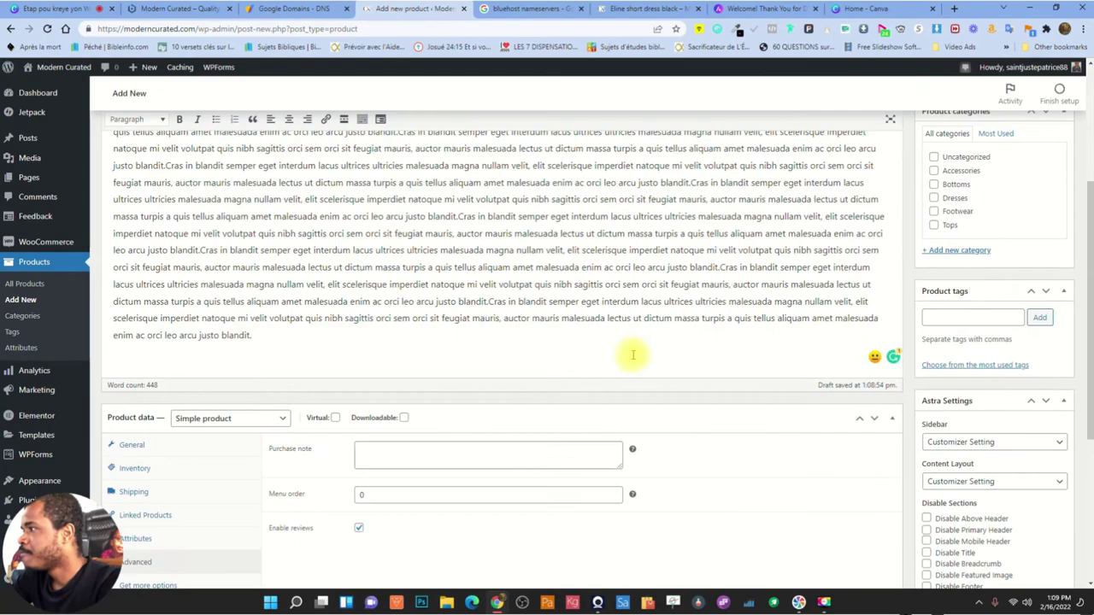
scroll(919, 188, up, 3)
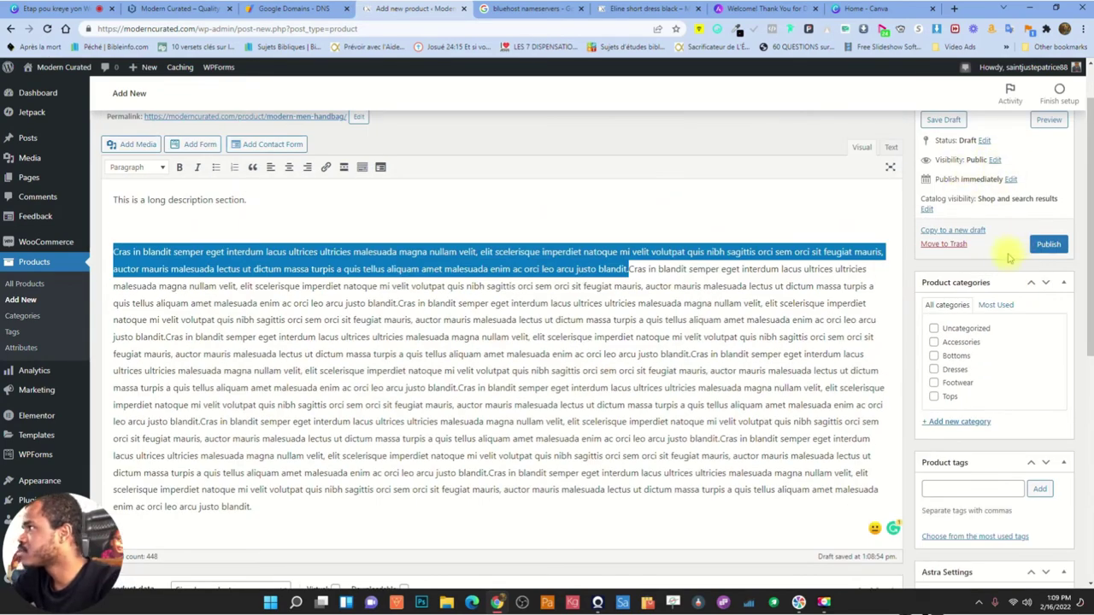
scroll(1006, 259, up, 1)
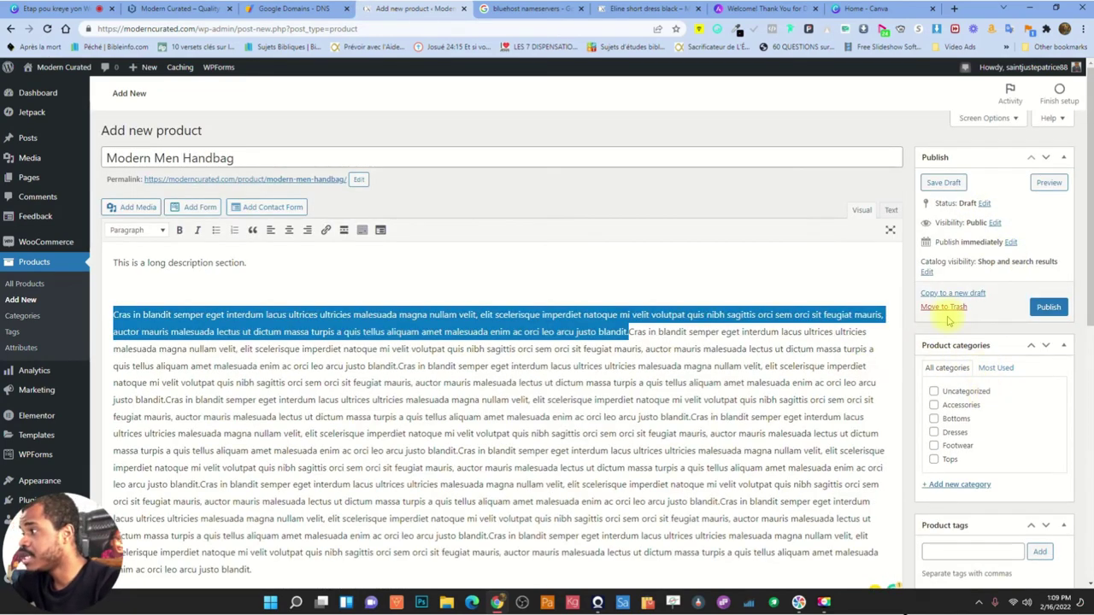
scroll(949, 308, down, 2)
scroll(273, 333, up, 2)
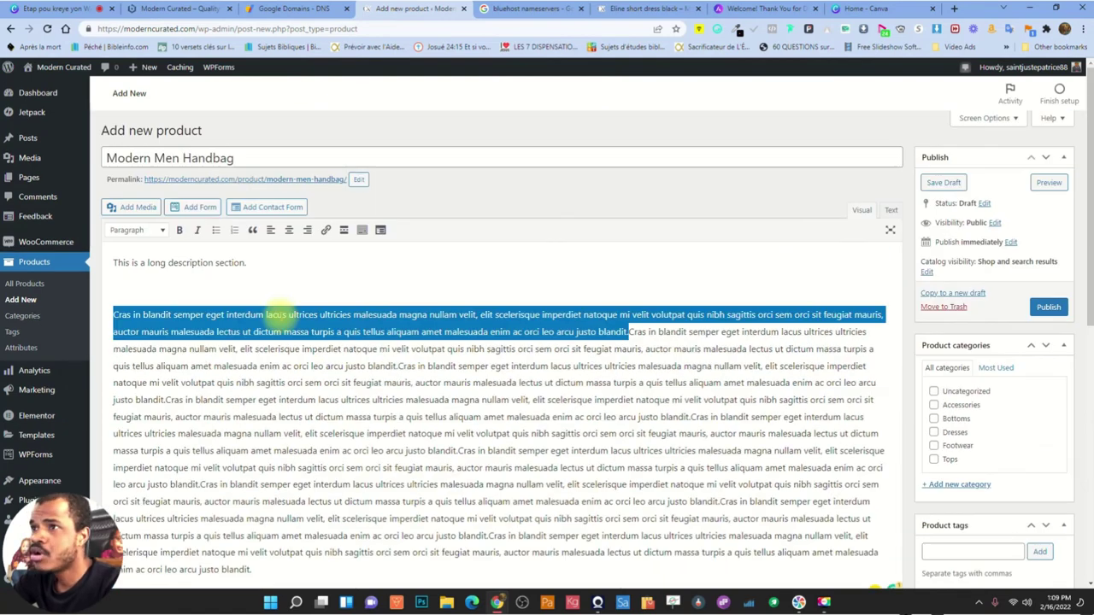
Create a new product category named "Bag" for the handbag, without a parent category
scroll(1011, 396, down, 1)
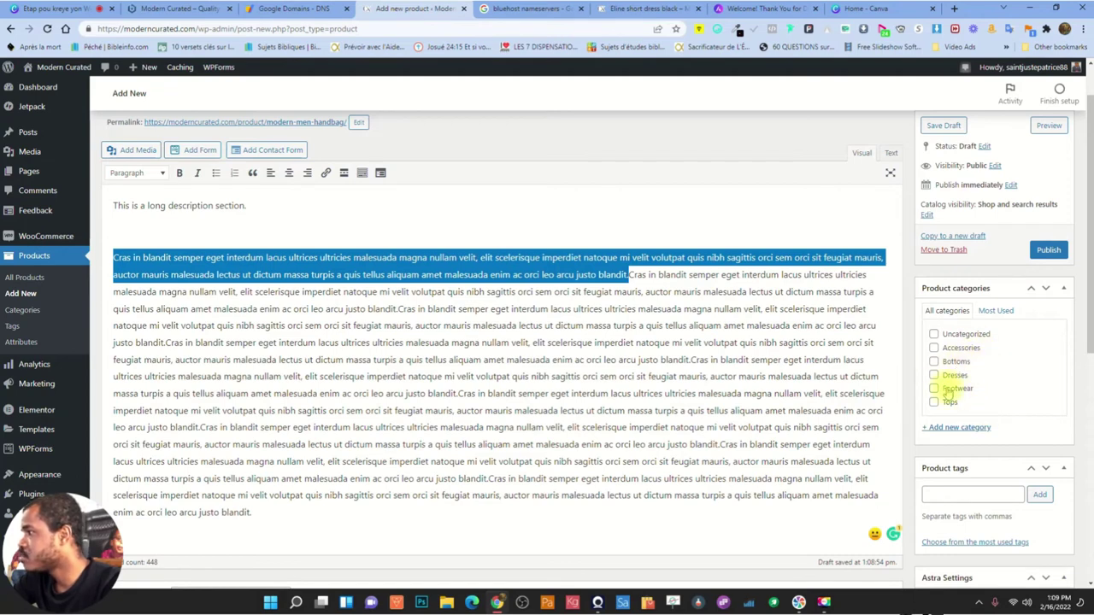
click(955, 428)
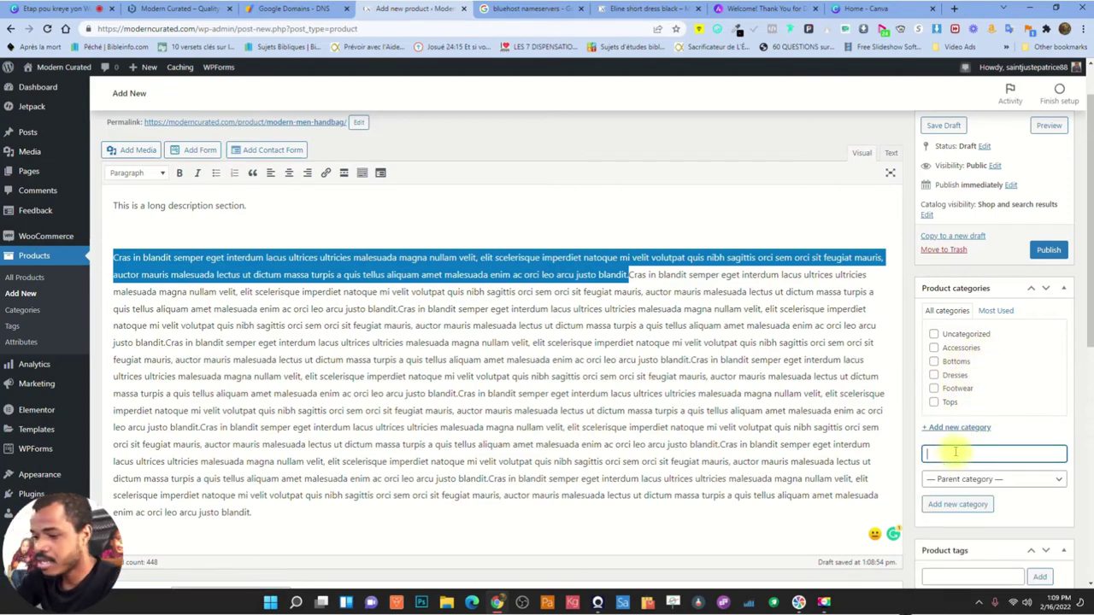
text(Bag)
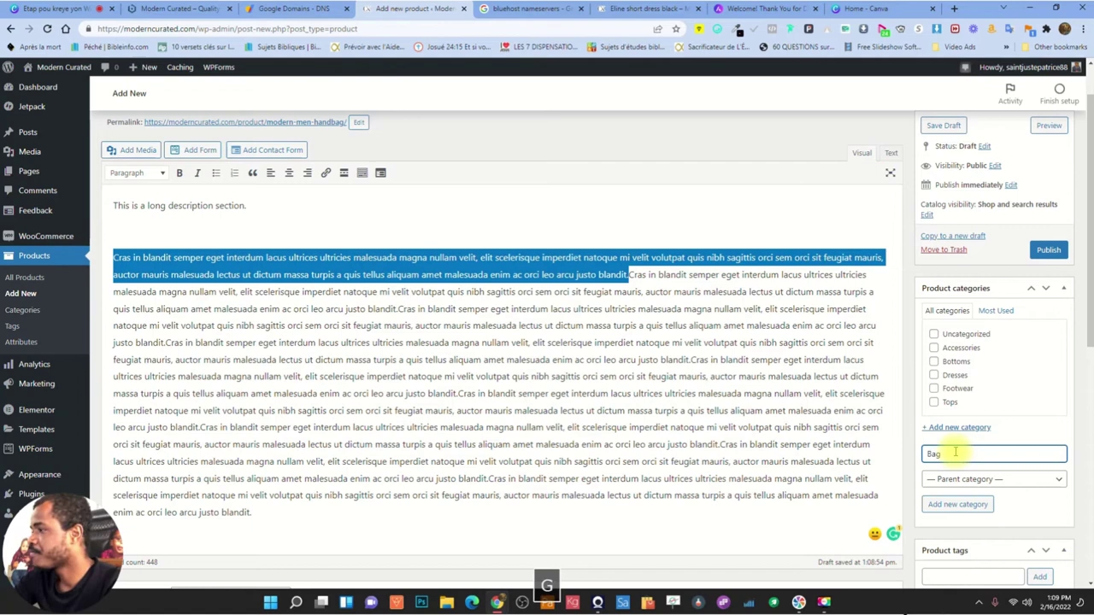
click(954, 504)
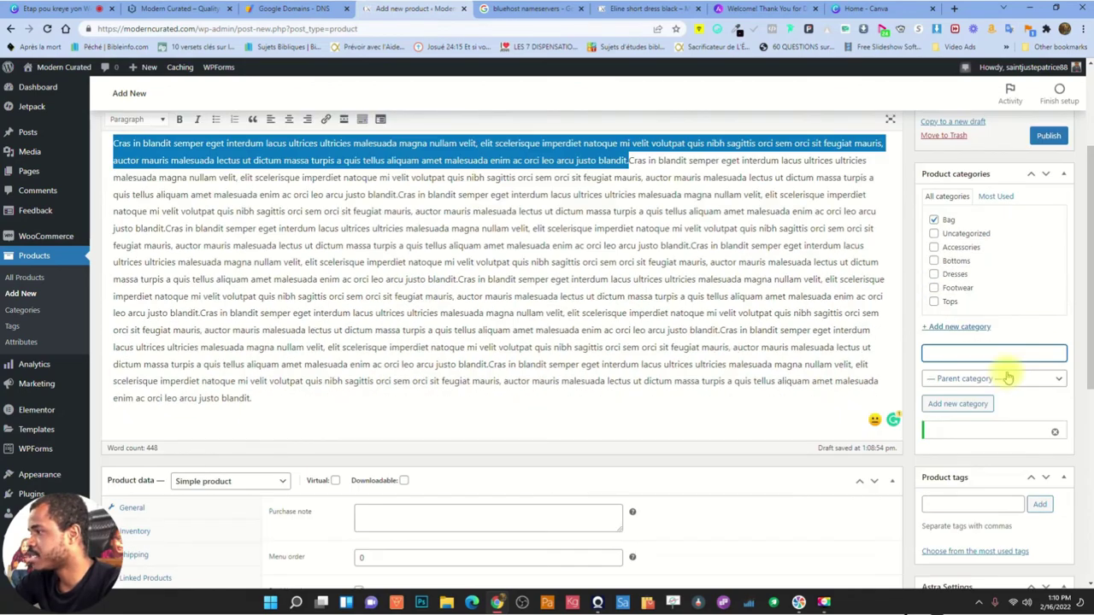
Add the product tags "bag" and "bags"
scroll(1006, 373, down, 1)
scroll(996, 436, down, 1)
click(972, 393)
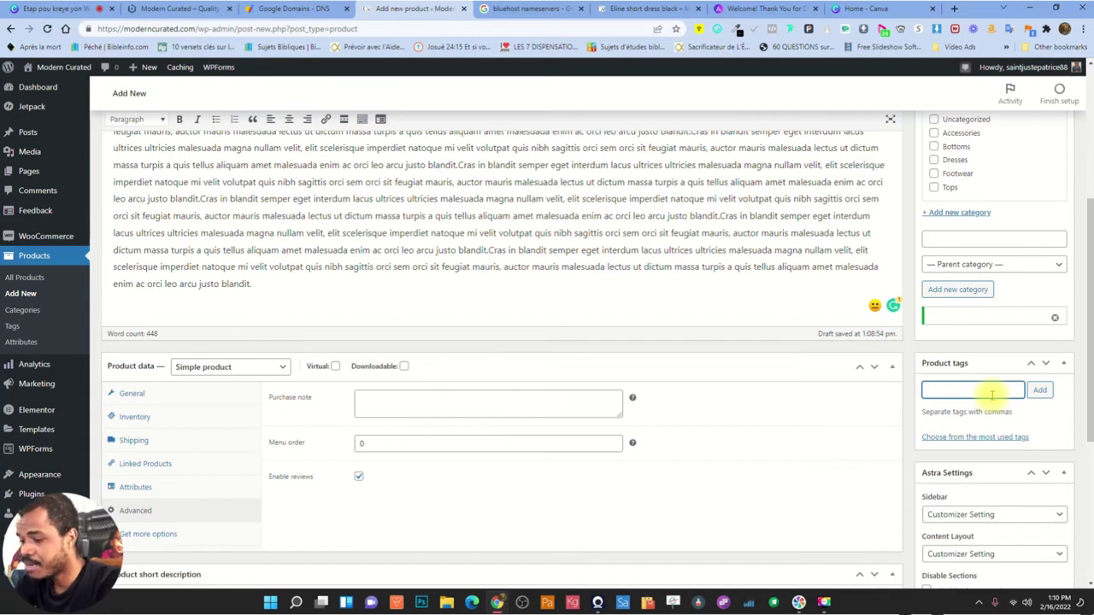
text(bag)
key(Return)
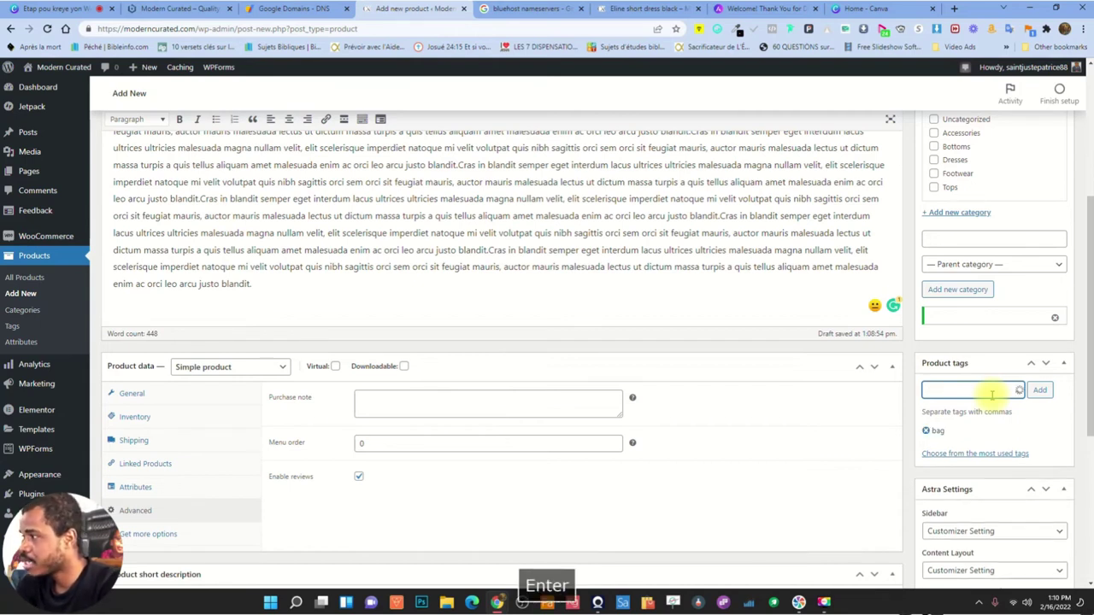
text(bags)
key(Return)
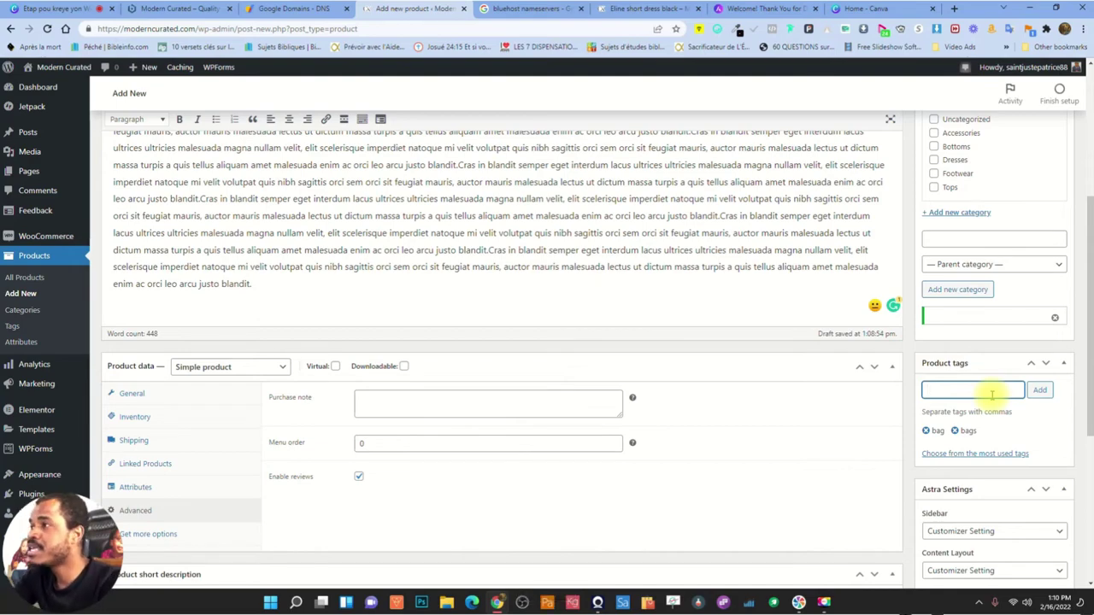
Add the further product tags "handbag" and "men", based on the product title
scroll(727, 272, up, 5)
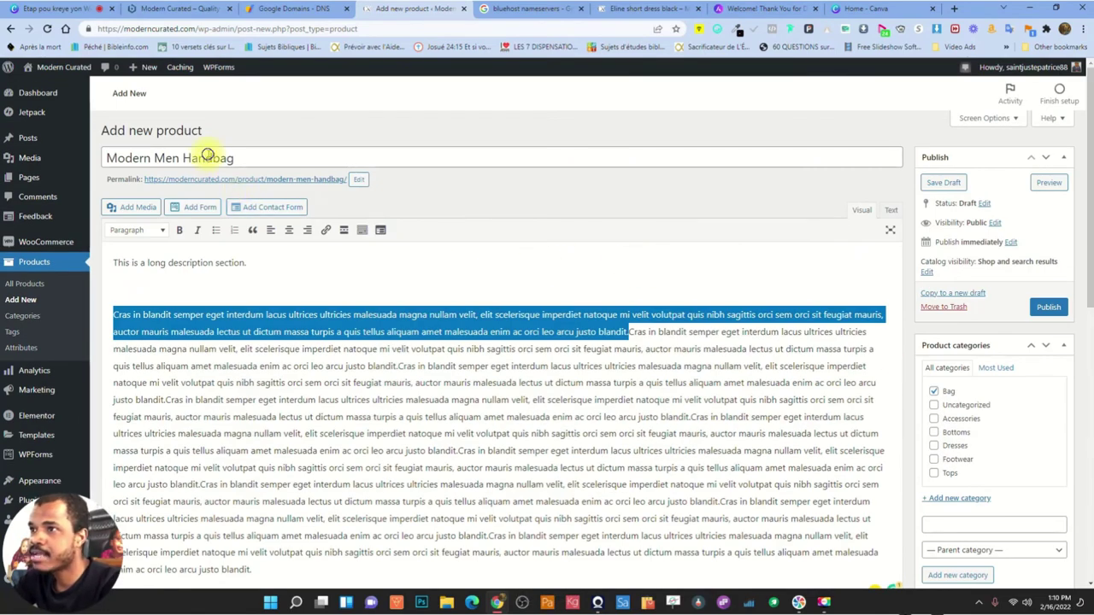
scroll(986, 453, down, 2)
scroll(991, 504, down, 2)
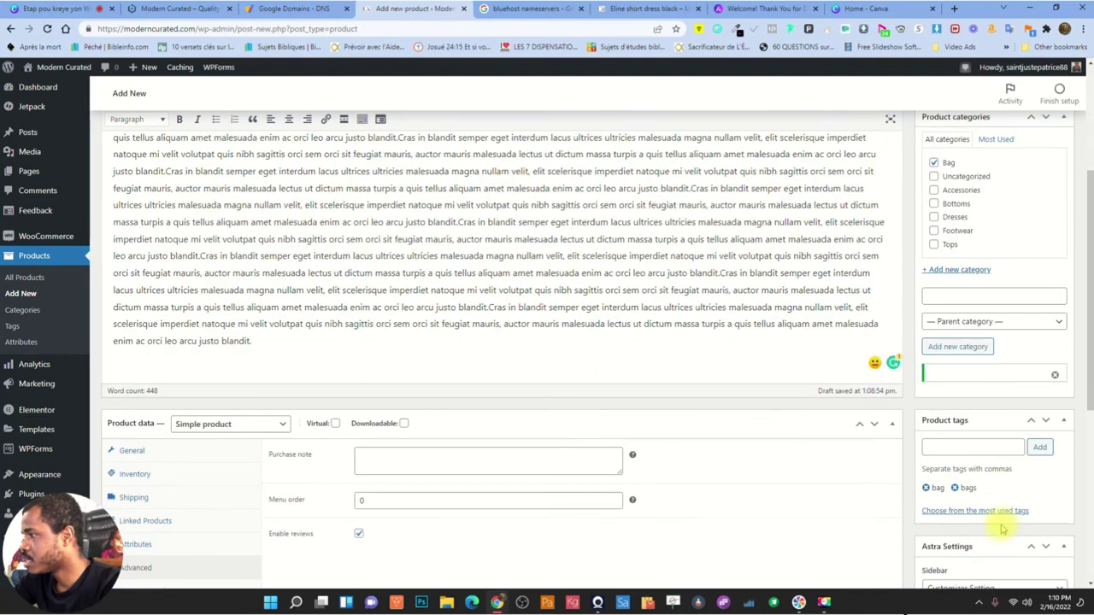
click(980, 445)
text(handbag)
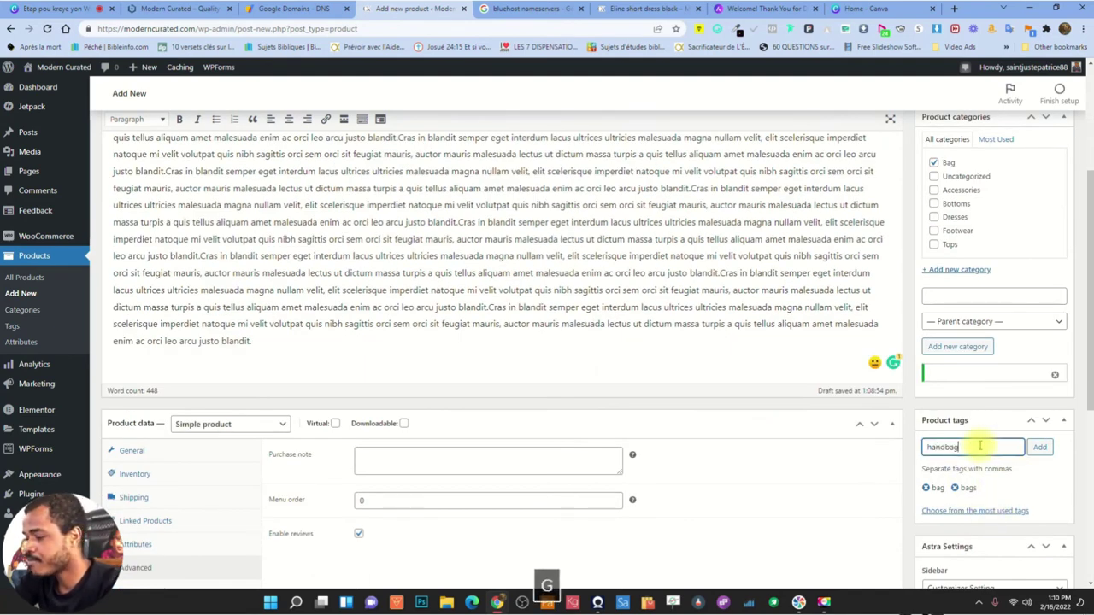
key(Return)
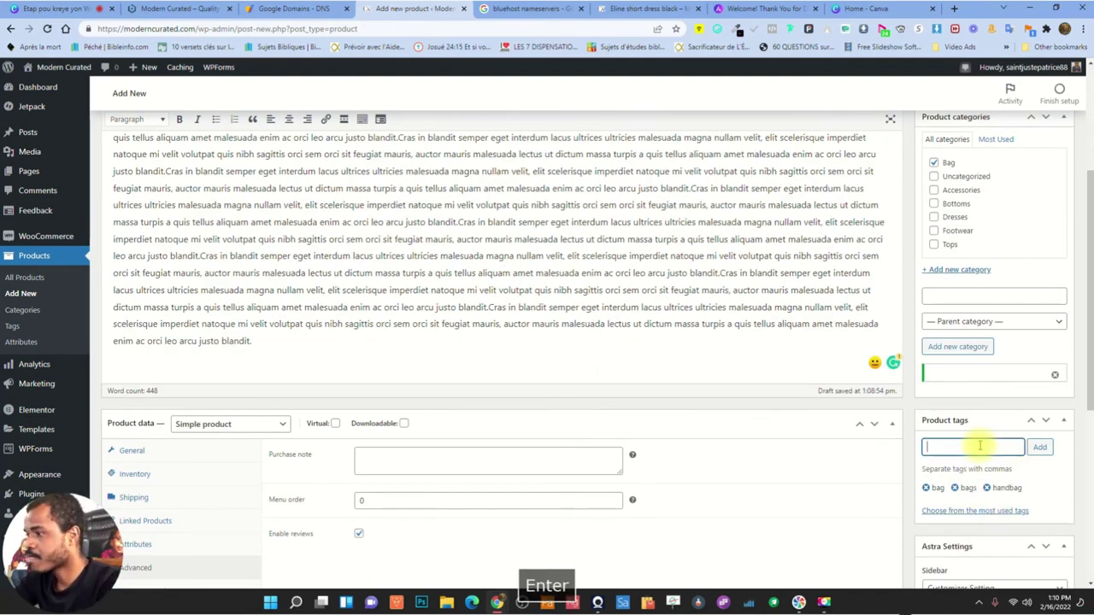
text(men)
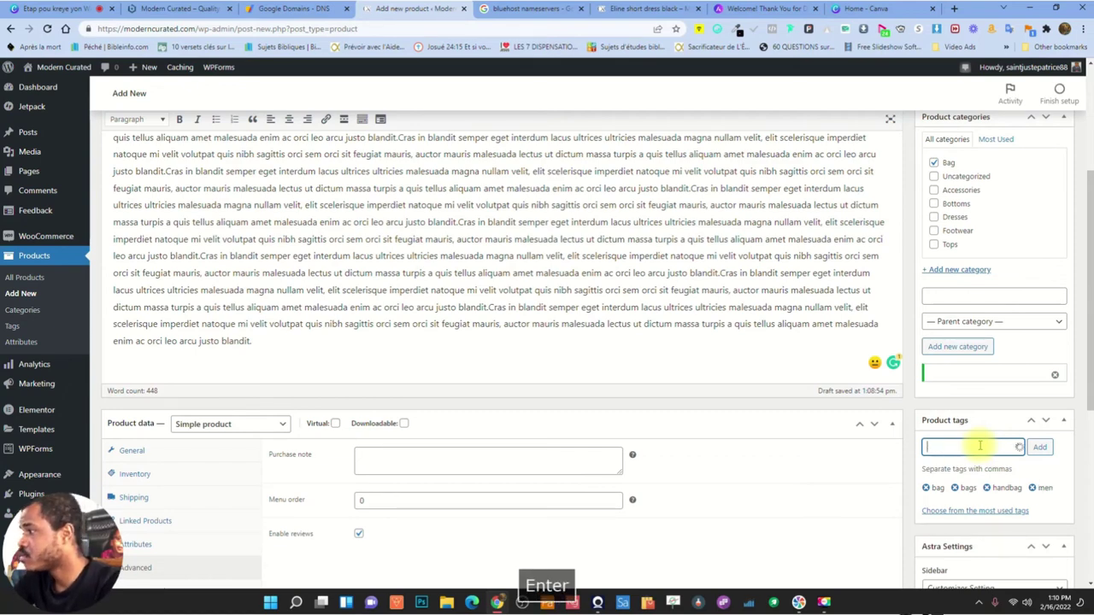
Examine how main product images appear on the store's Collections page and on the Eline short dress black and Gold night party dress pages
scroll(981, 445, down, 4)
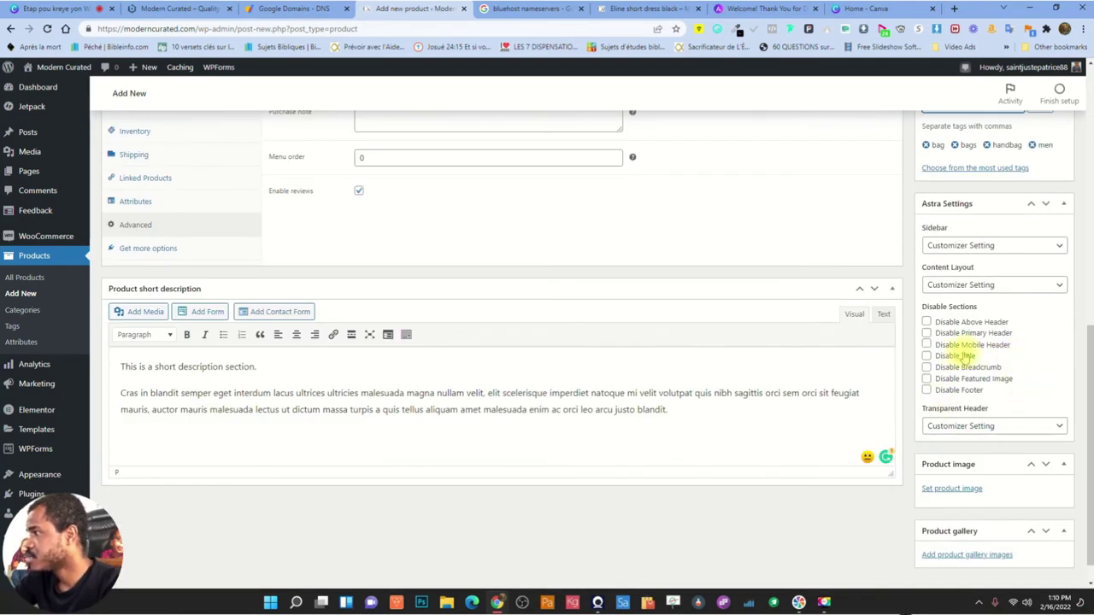
scroll(974, 359, down, 1)
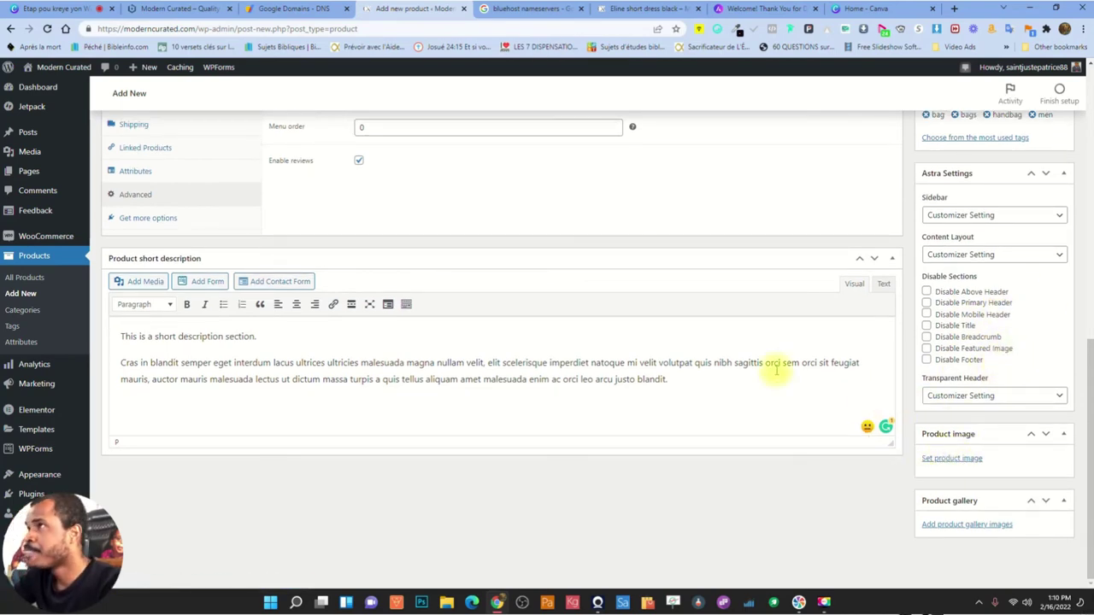
click(534, 9)
click(648, 9)
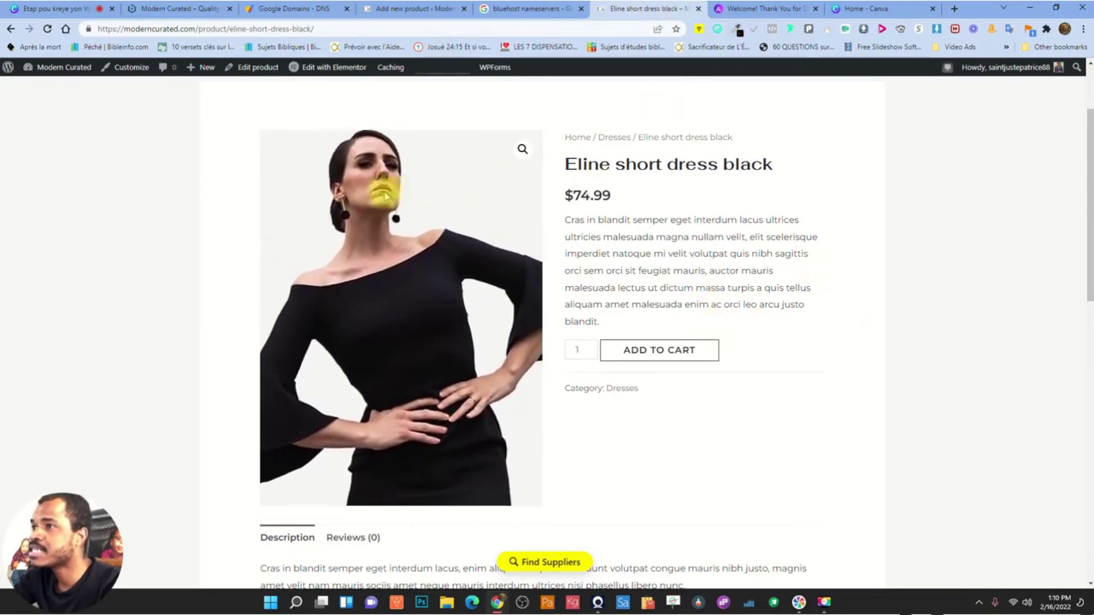
click(10, 28)
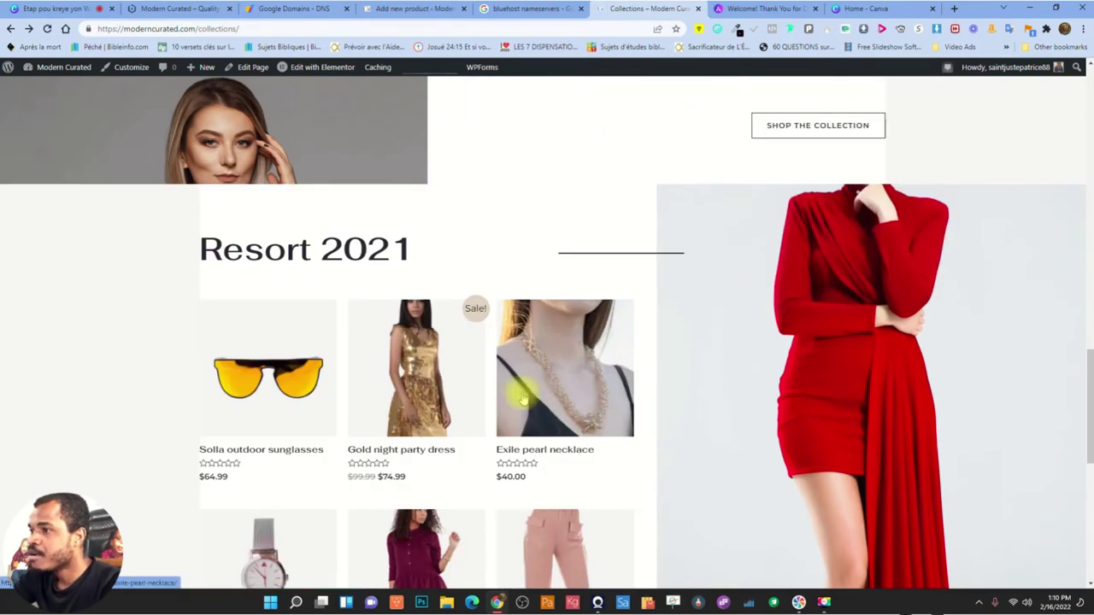
click(409, 8)
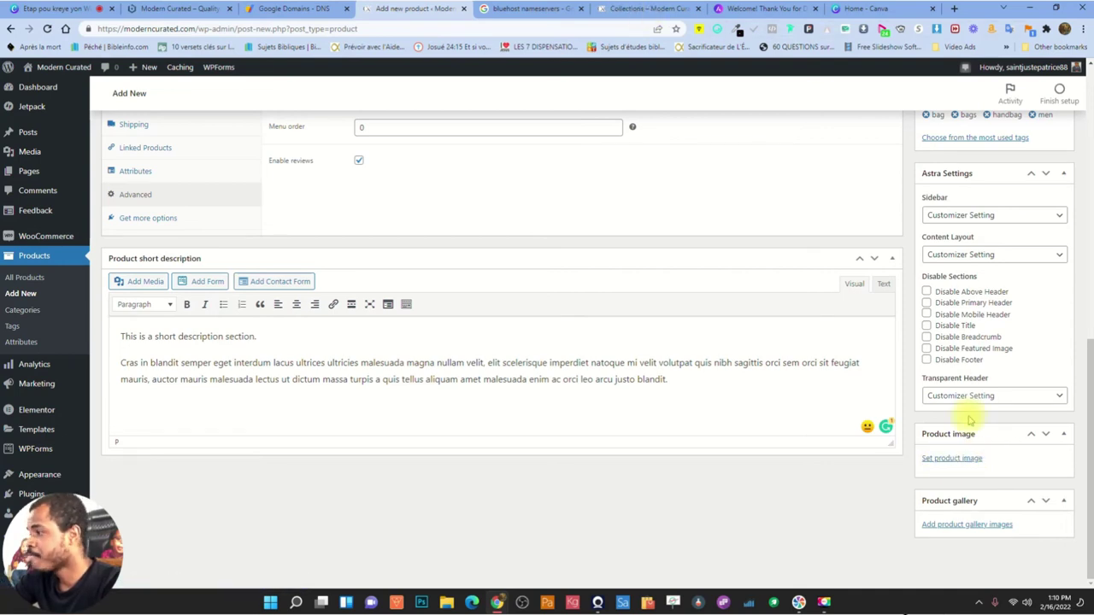
click(632, 8)
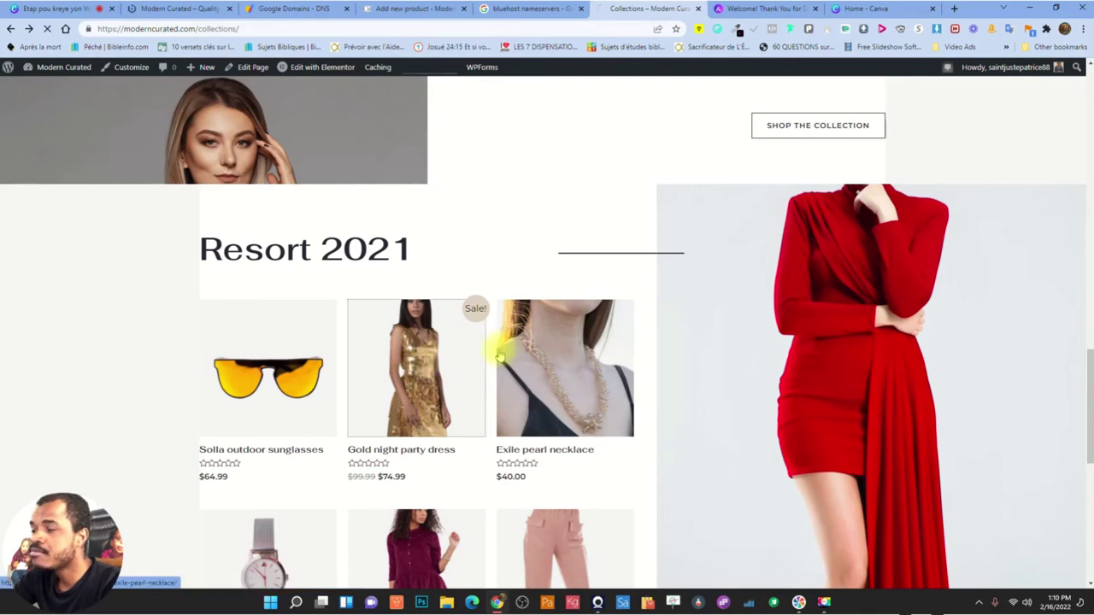
scroll(611, 342, down, 5)
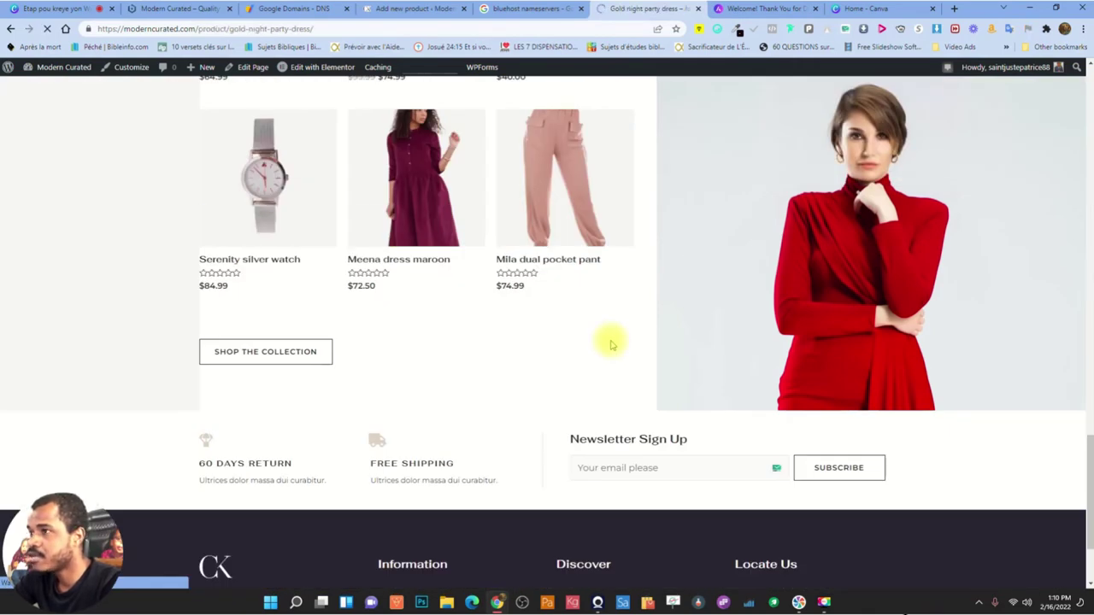
scroll(610, 344, down, 2)
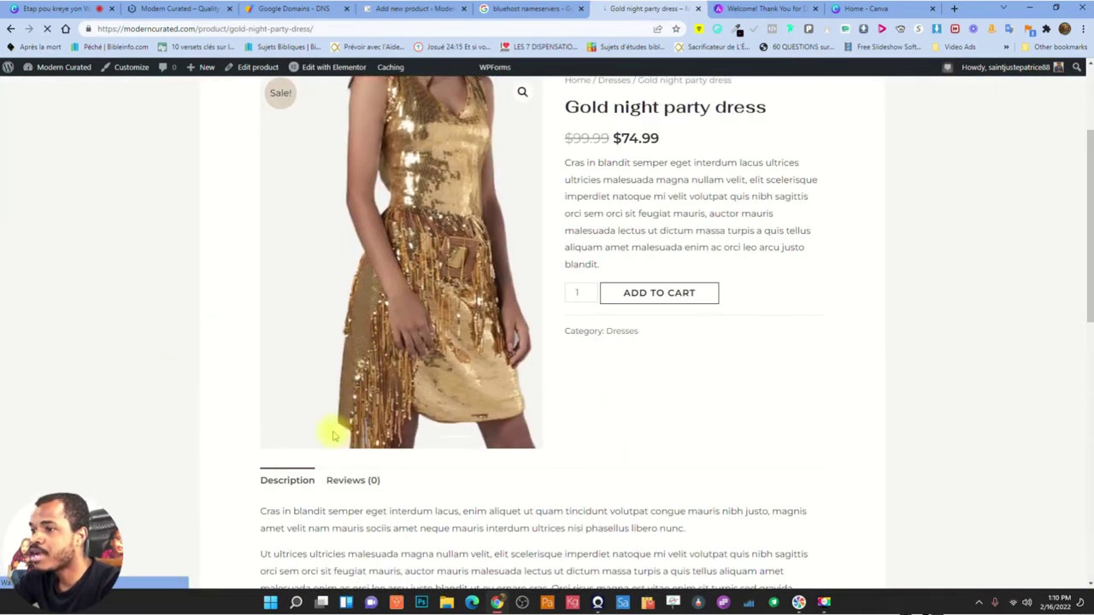
scroll(650, 282, up, 1)
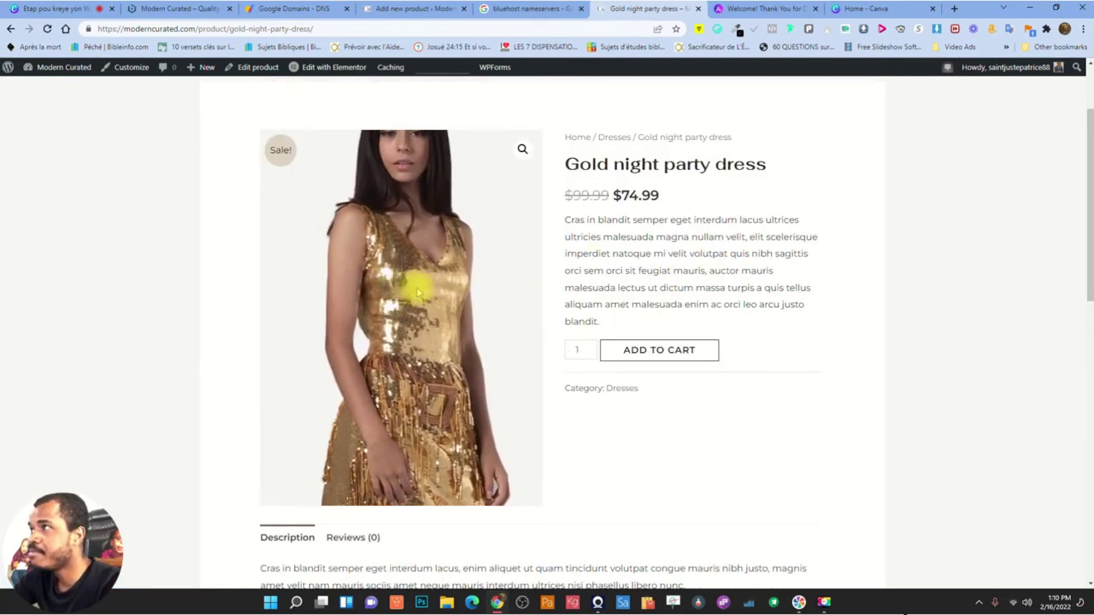
Upload the brown handbag photo Hbc16d123ecd44679bddfadfab9992aafZ.jpg from the F00098436 folder and set it as the new product's main image
click(437, 9)
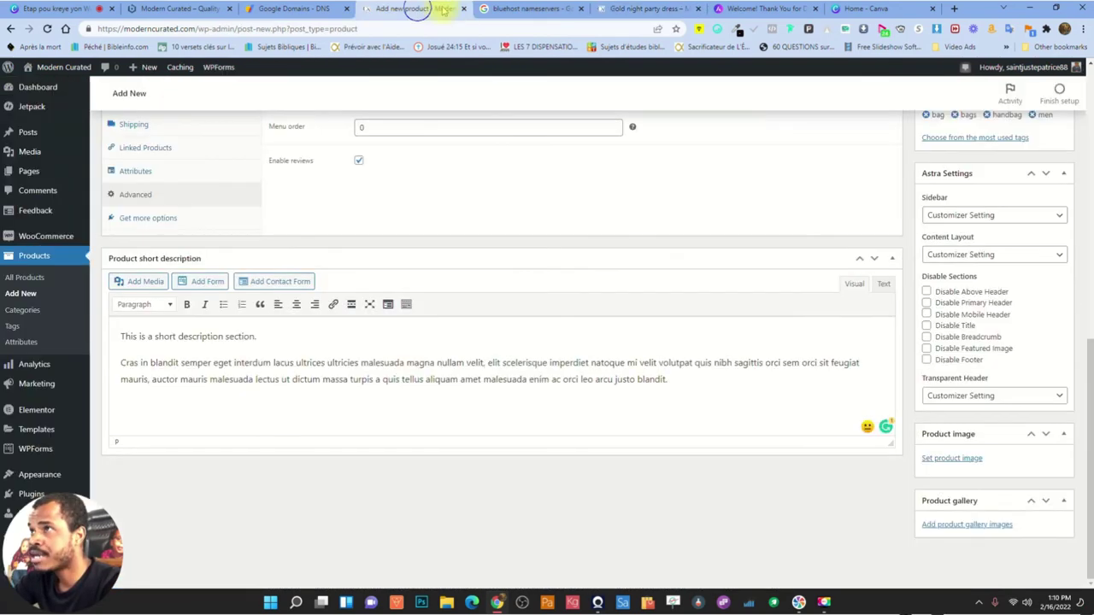
click(949, 458)
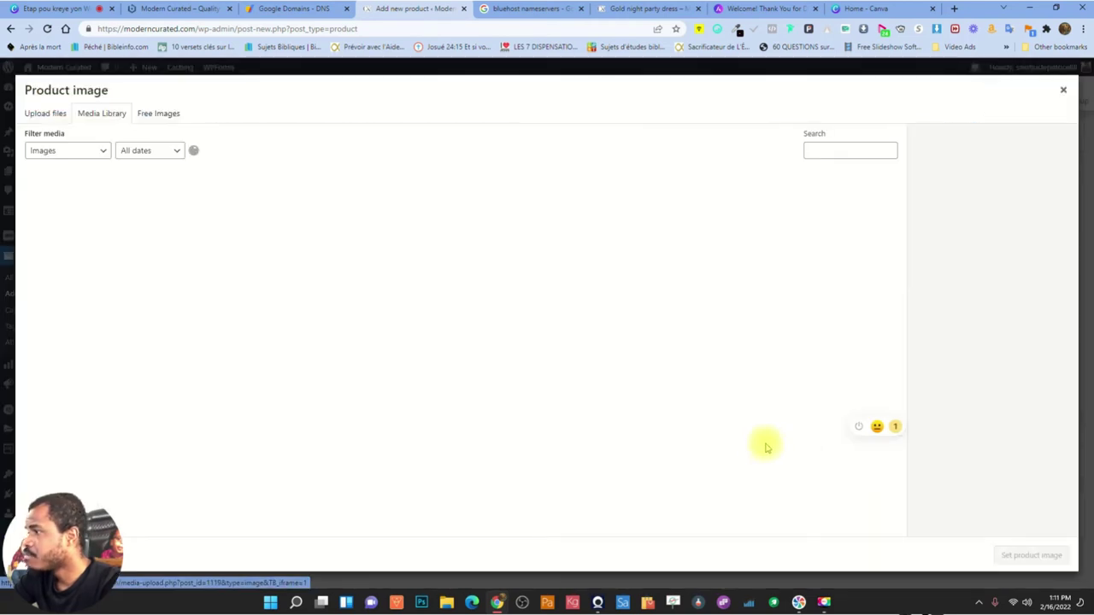
click(57, 115)
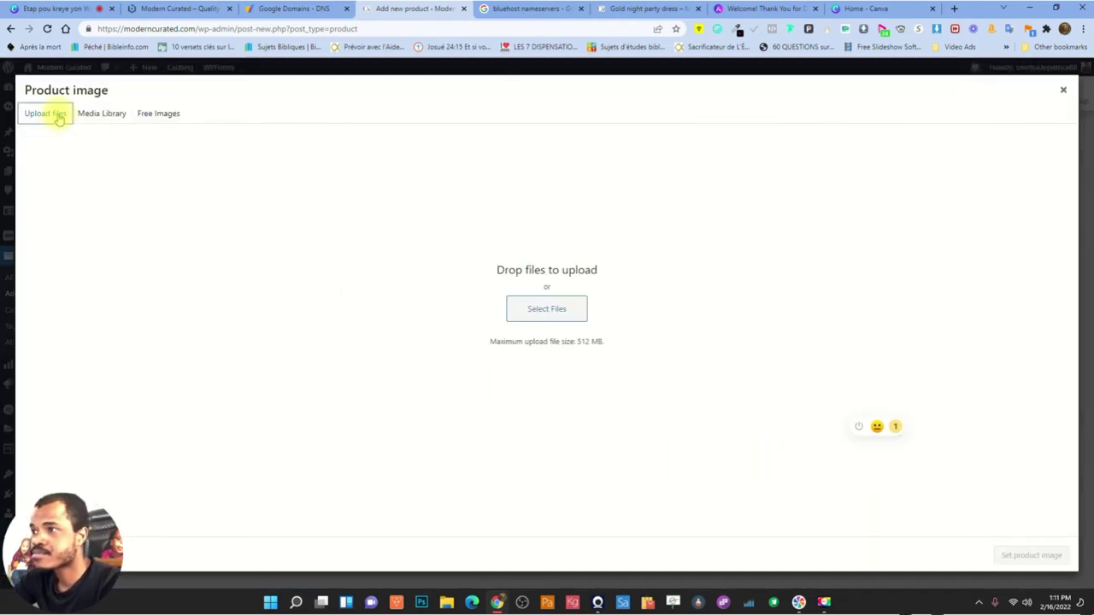
click(532, 302)
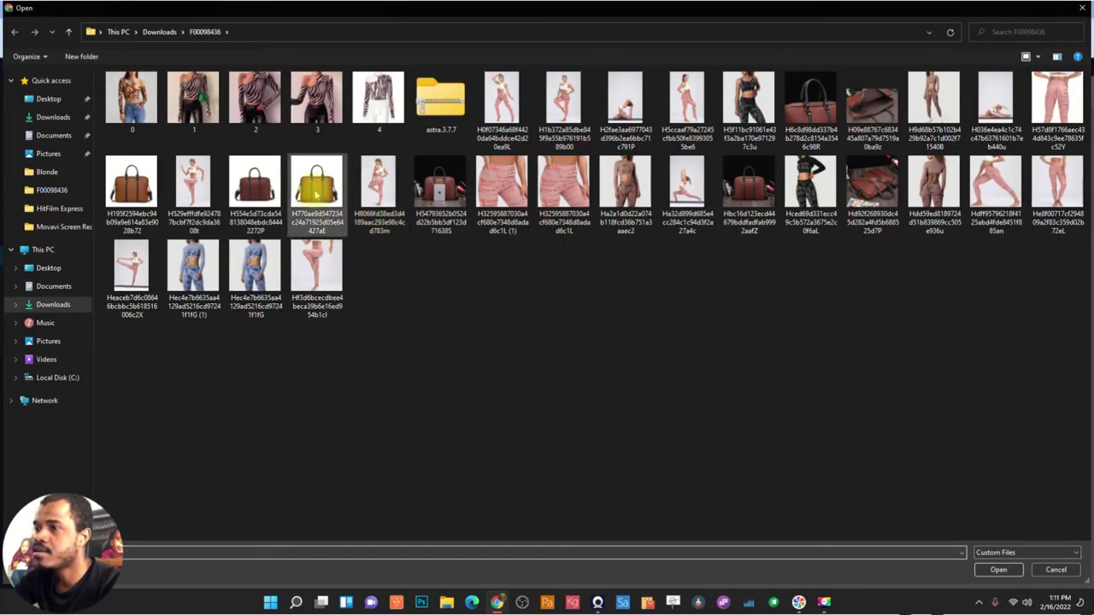
double_click(752, 184)
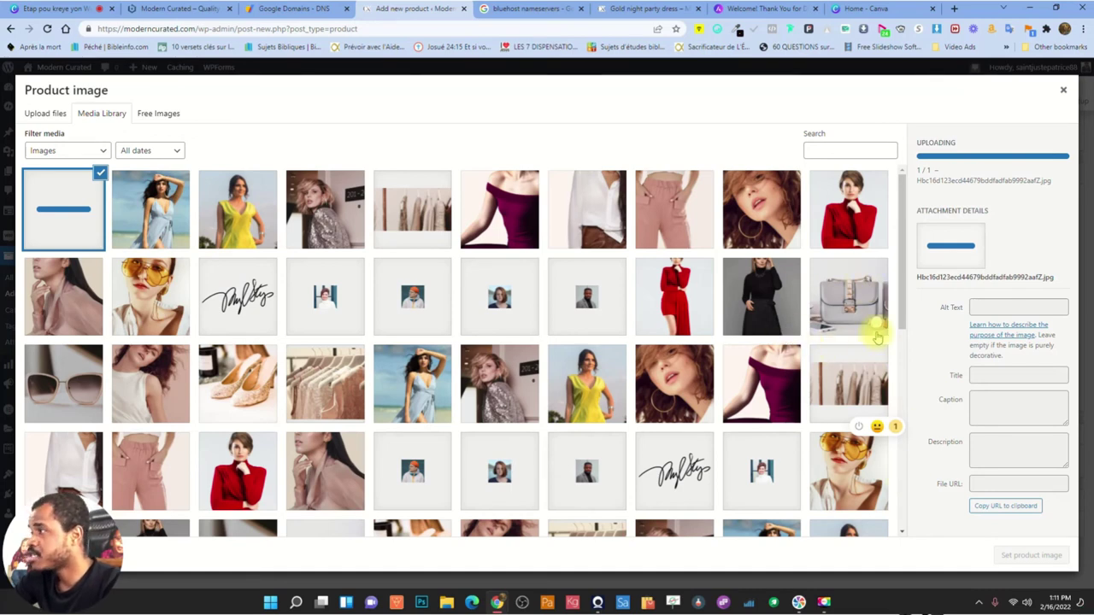
click(1030, 555)
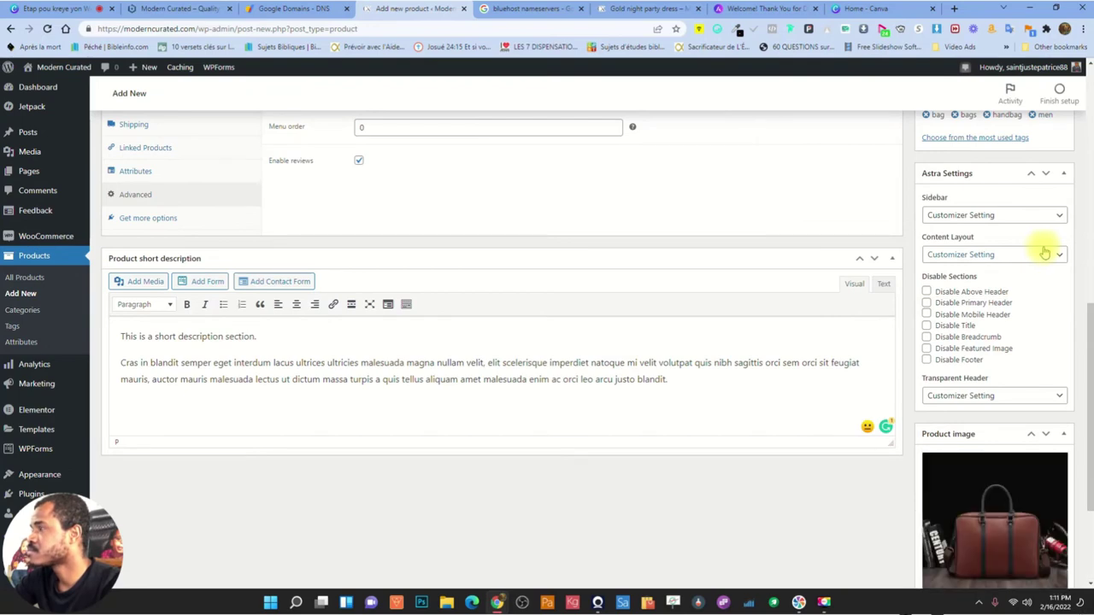
Publish the Modern Men Handbag product
scroll(1044, 254, up, 10)
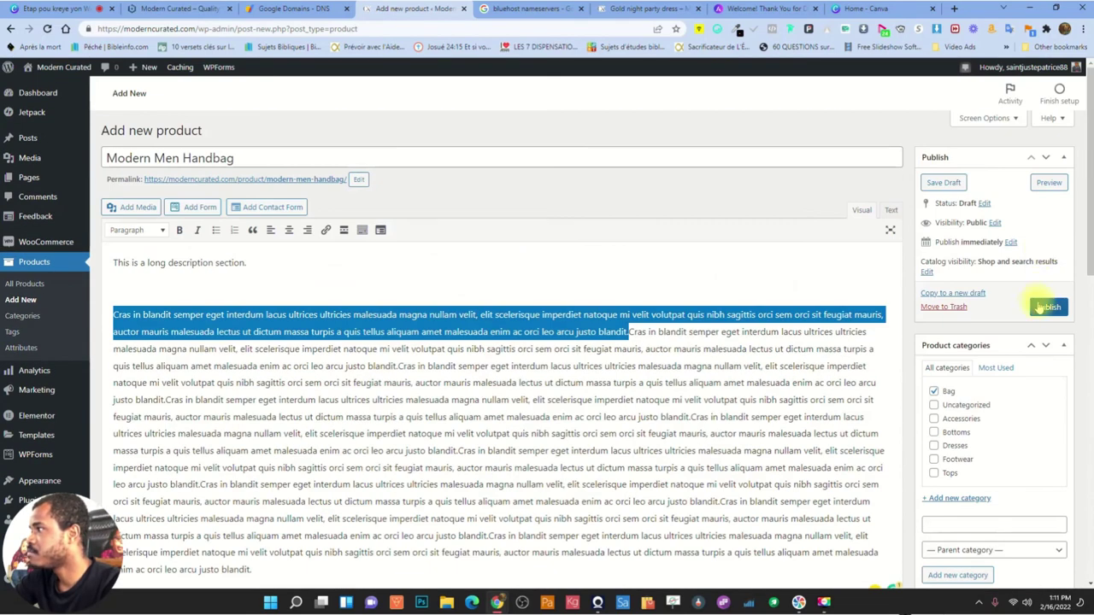
click(1049, 306)
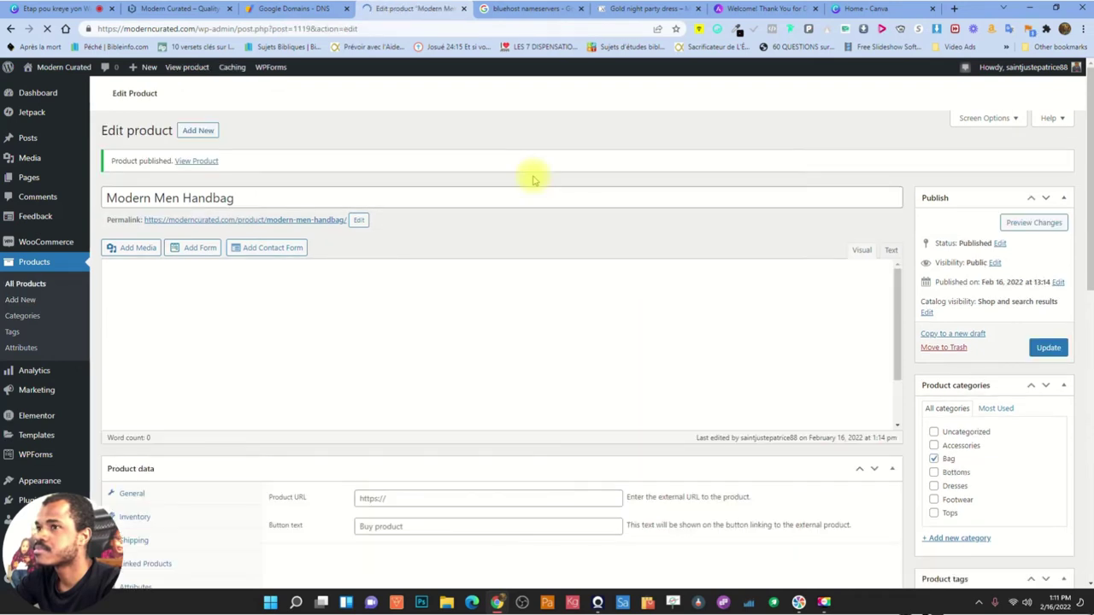
Open the published Modern Men Handbag page in a new tab and examine its image, price, backorder availability, SKU, category and tags
right_click(198, 161)
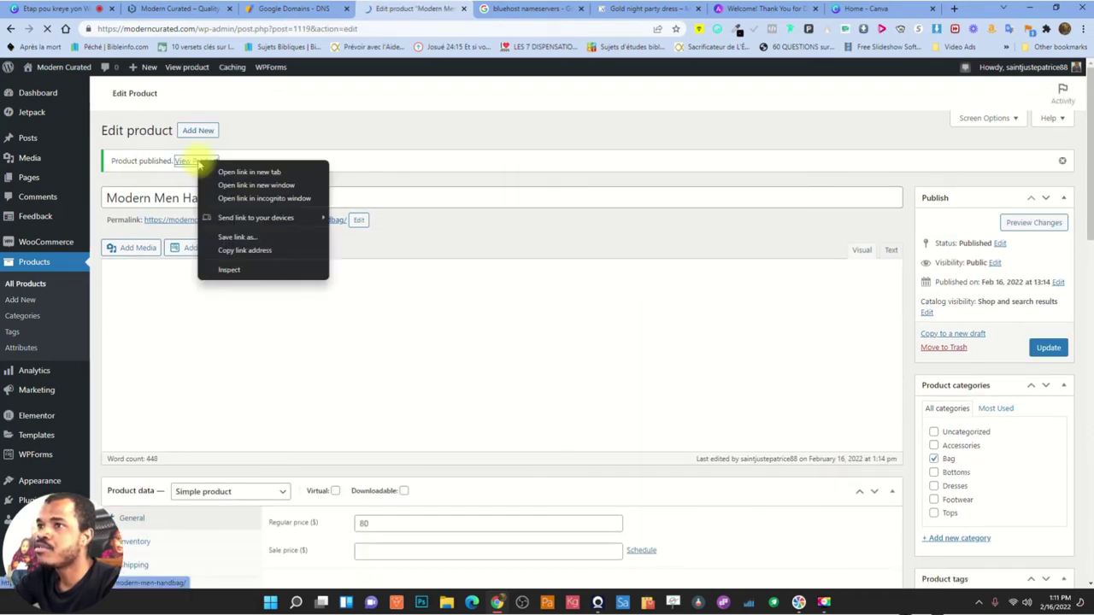
click(250, 172)
click(455, 9)
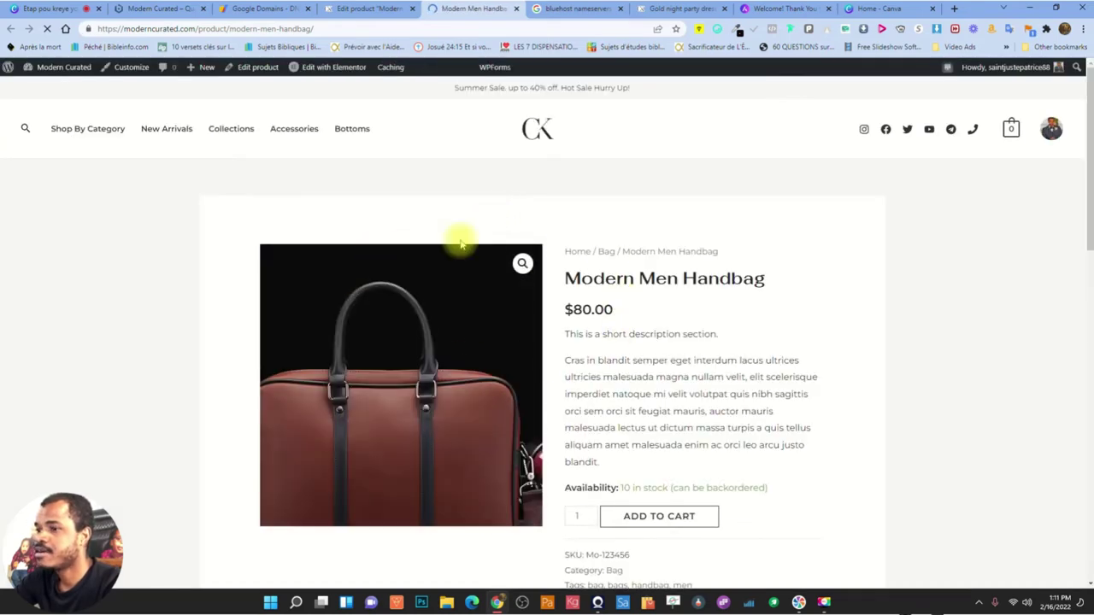
scroll(823, 273, down, 1)
scroll(823, 274, down, 1)
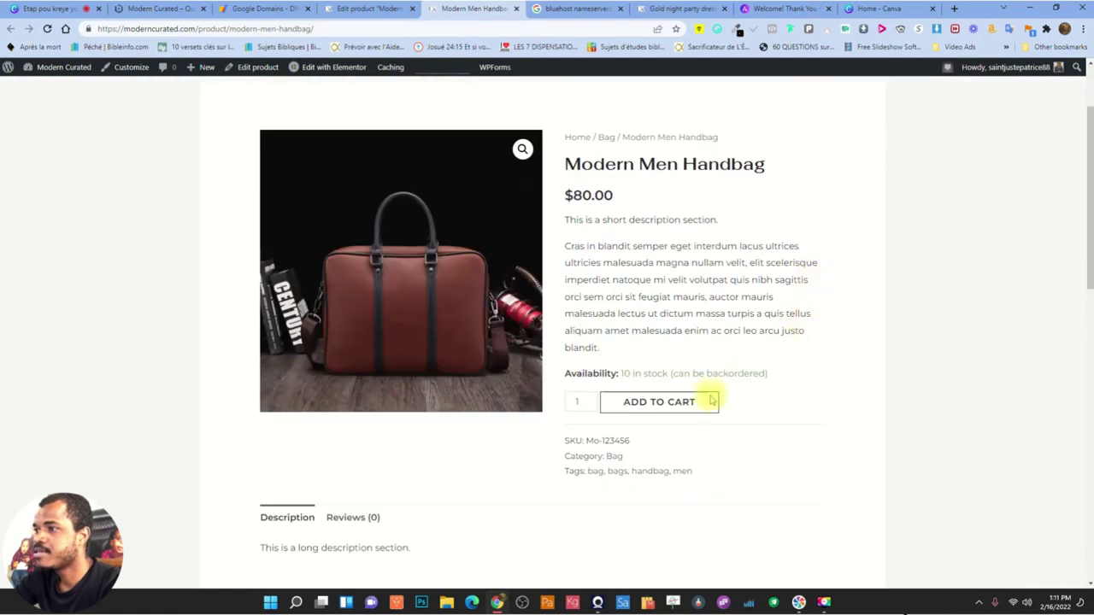
drag(621, 373, 764, 379)
click(690, 374)
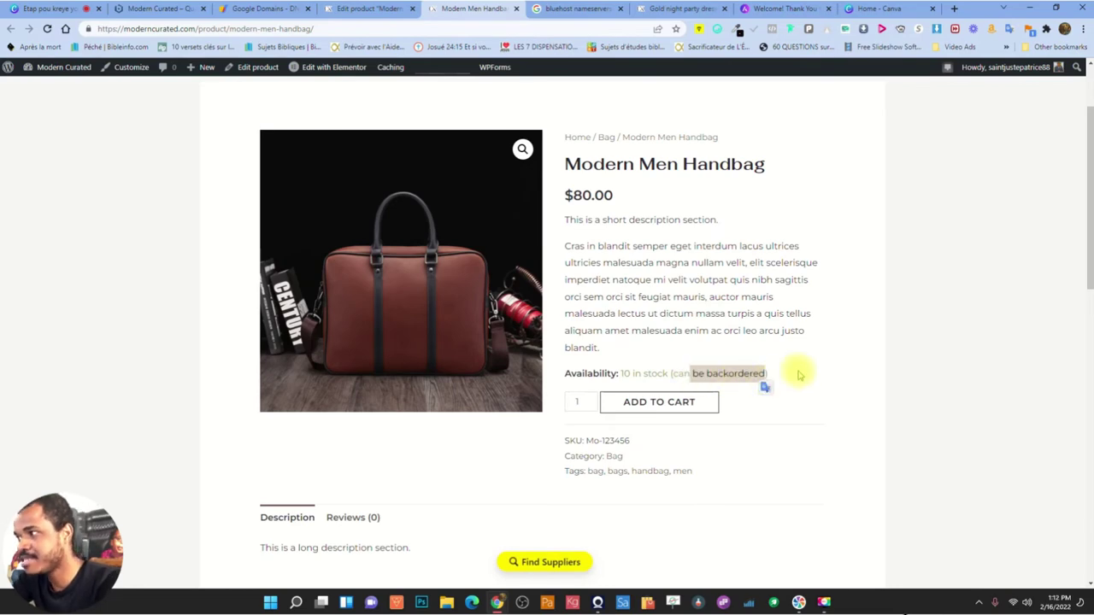
click(818, 356)
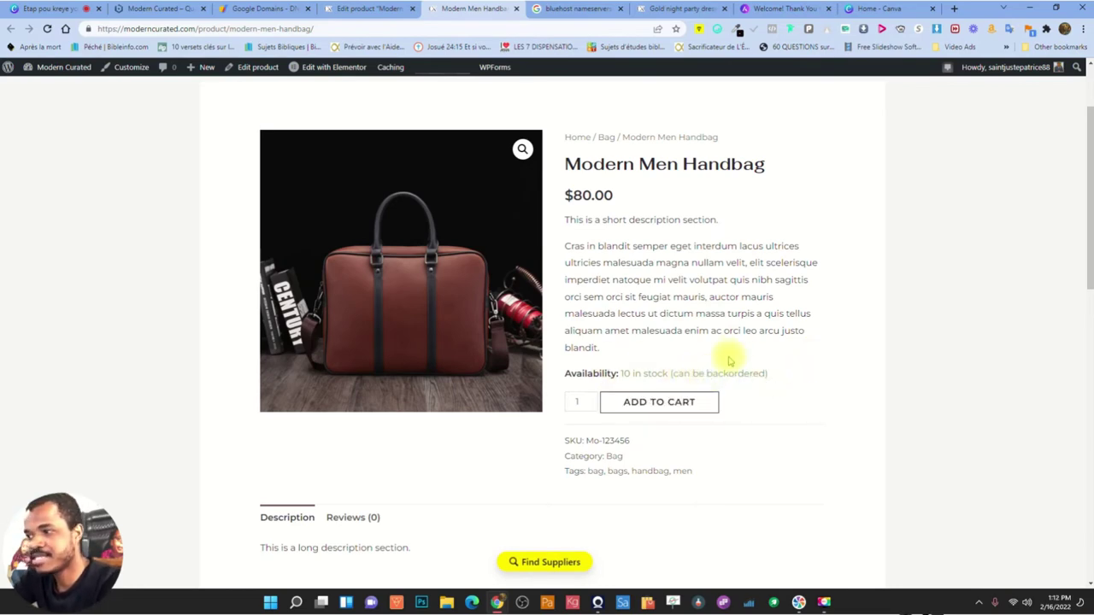
scroll(726, 355, down, 2)
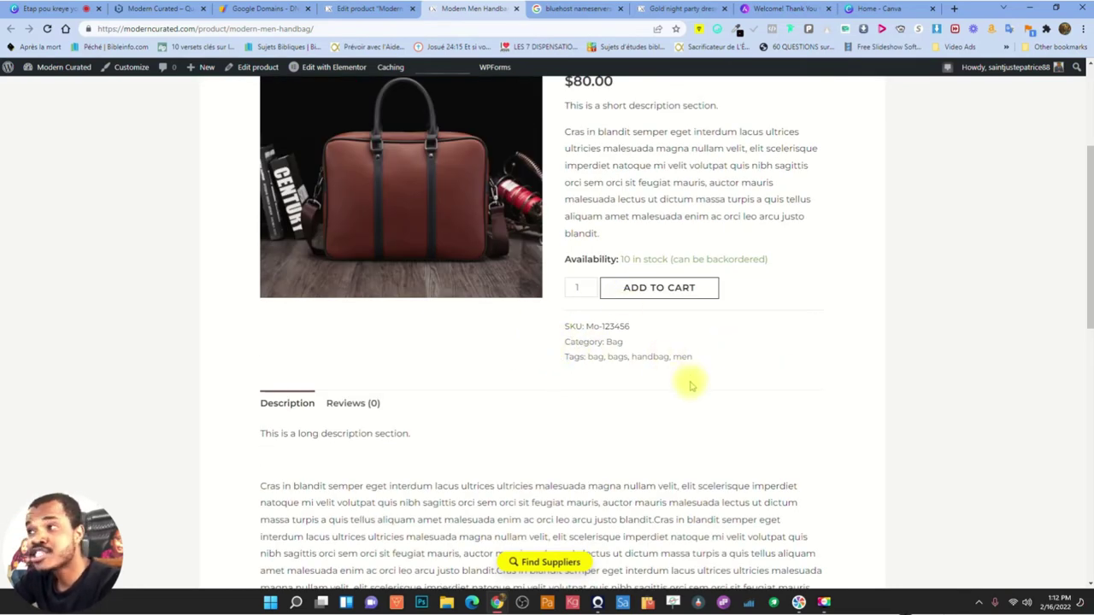
scroll(684, 383, up, 4)
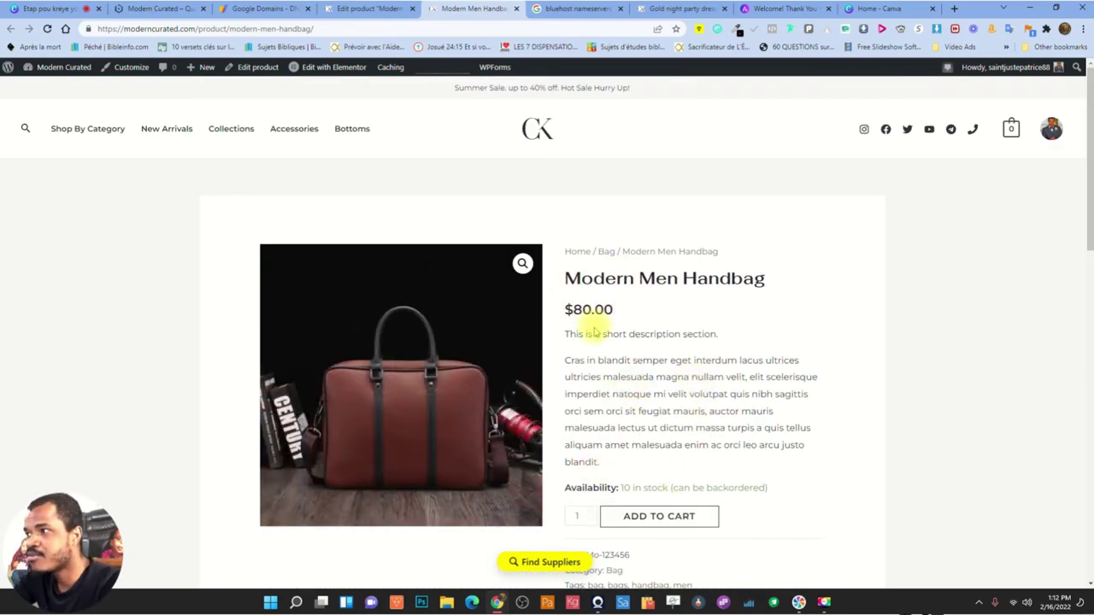
Review the short description and the full long description on the Modern Men Handbag page
drag(582, 335, 709, 362)
click(667, 366)
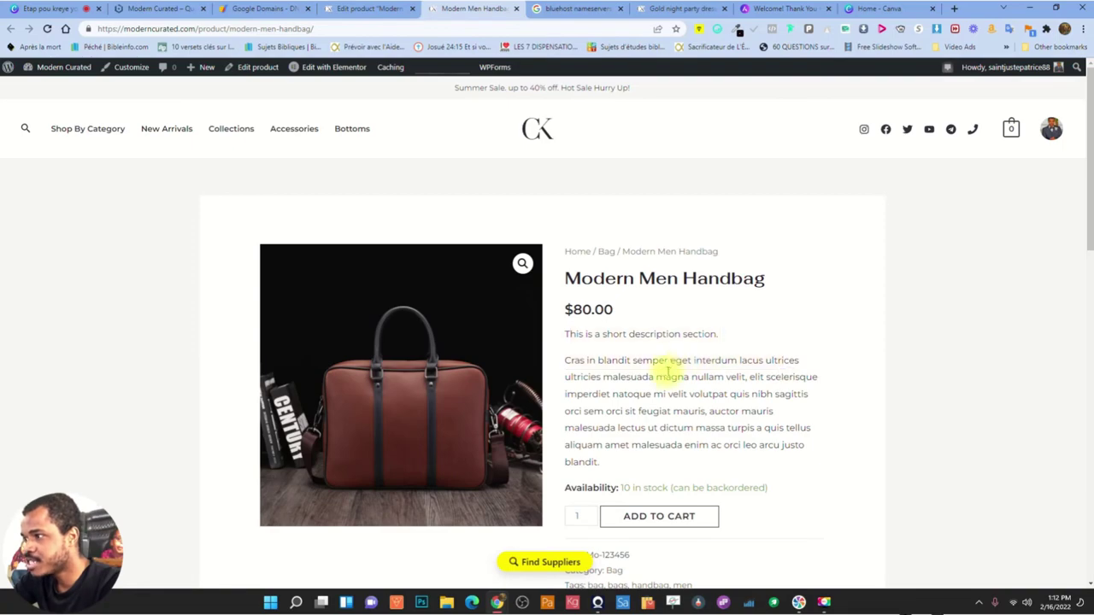
scroll(671, 363, down, 3)
scroll(670, 363, down, 3)
drag(264, 204, 434, 216)
scroll(530, 299, down, 10)
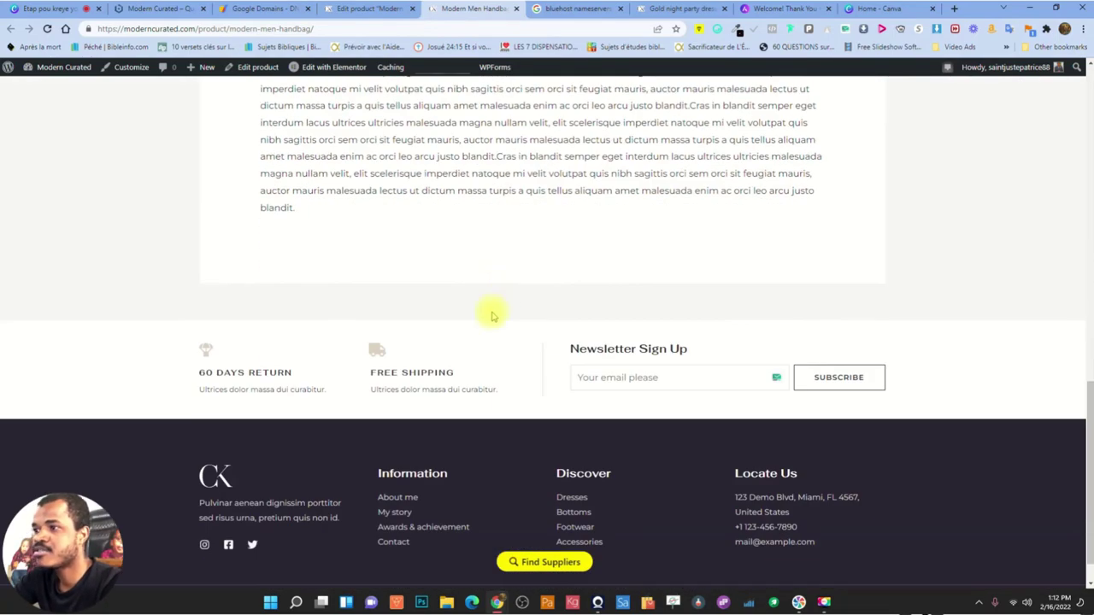
scroll(587, 333, up, 15)
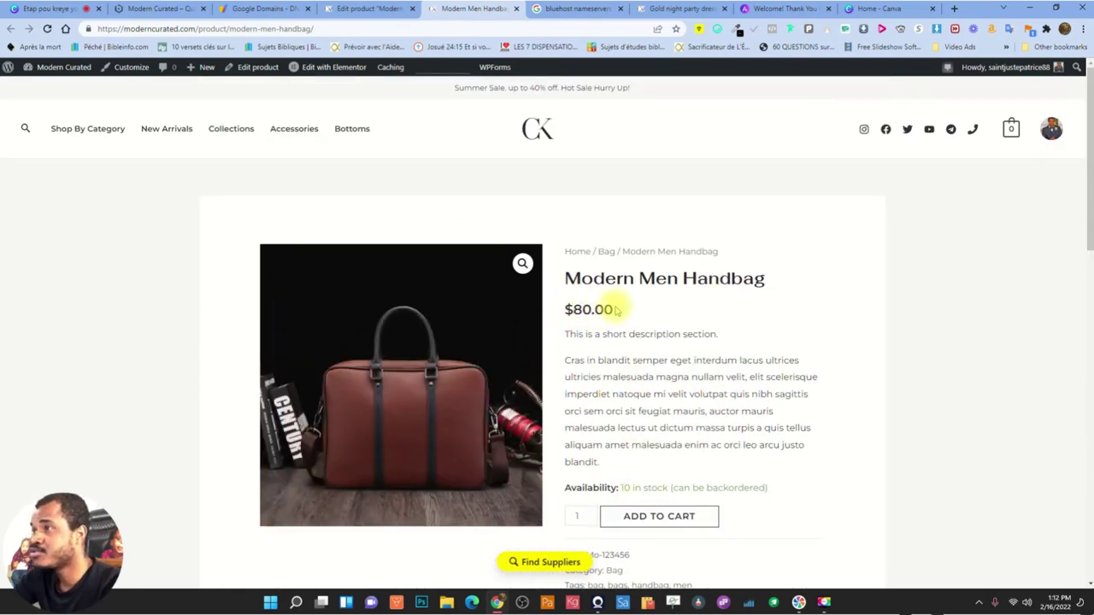
scroll(464, 354, down, 2)
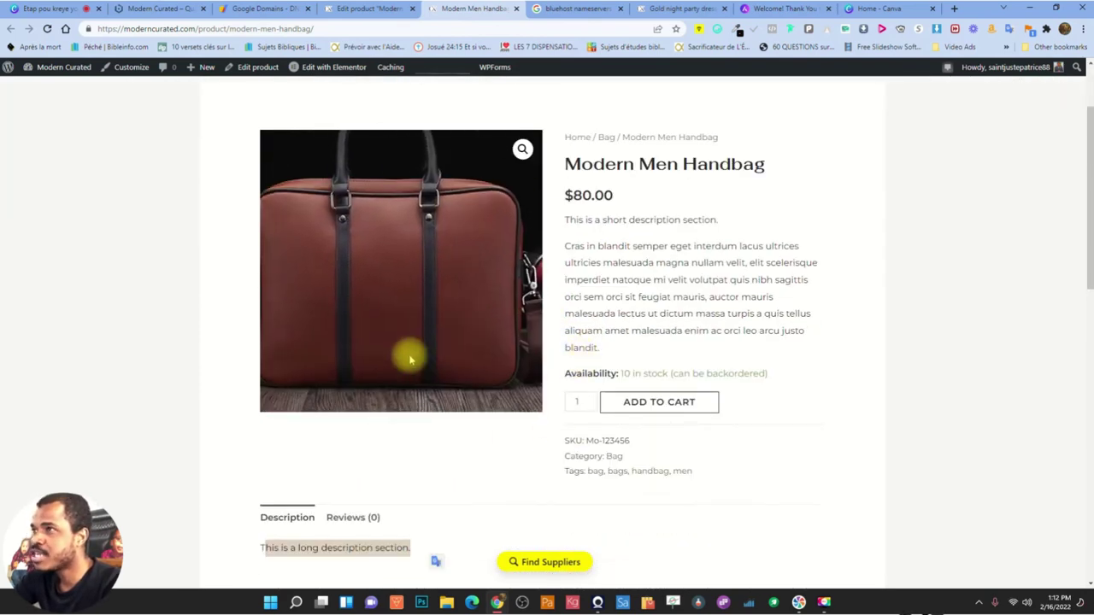
Upload six additional handbag photos from the F00098436 folder for the product gallery: three white-background views, the handle close-up, the open interior and the bag lying down
click(363, 10)
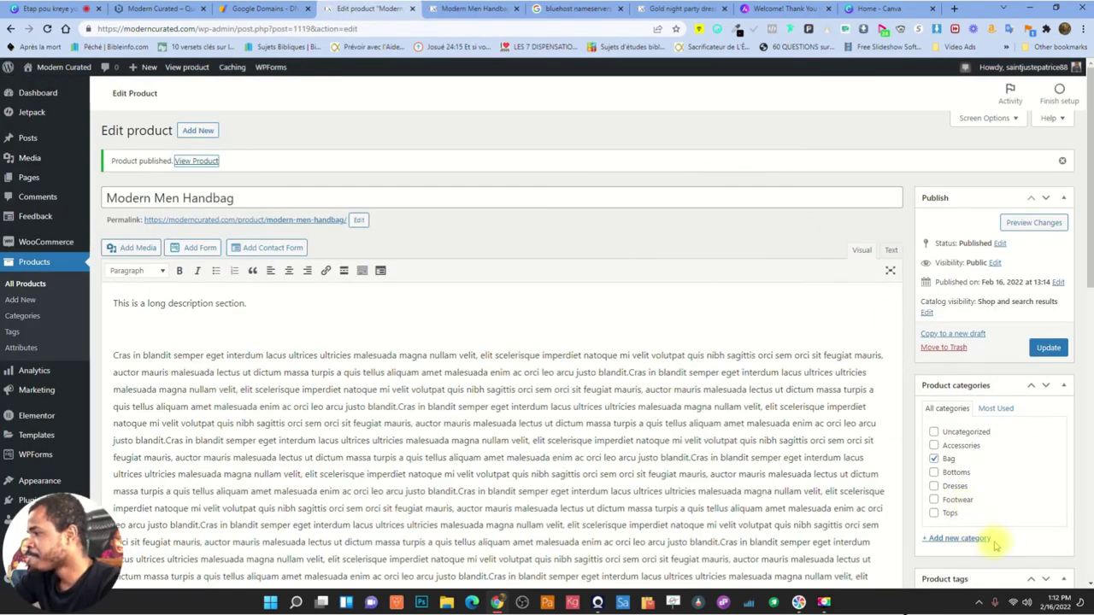
scroll(991, 530, down, 3)
scroll(987, 478, down, 5)
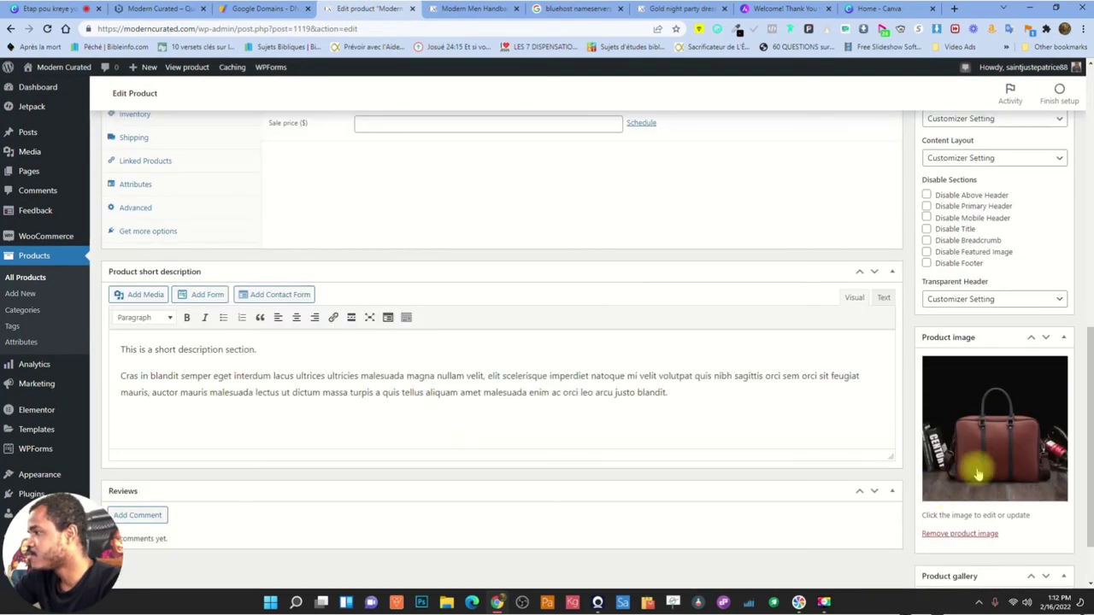
scroll(991, 477, down, 1)
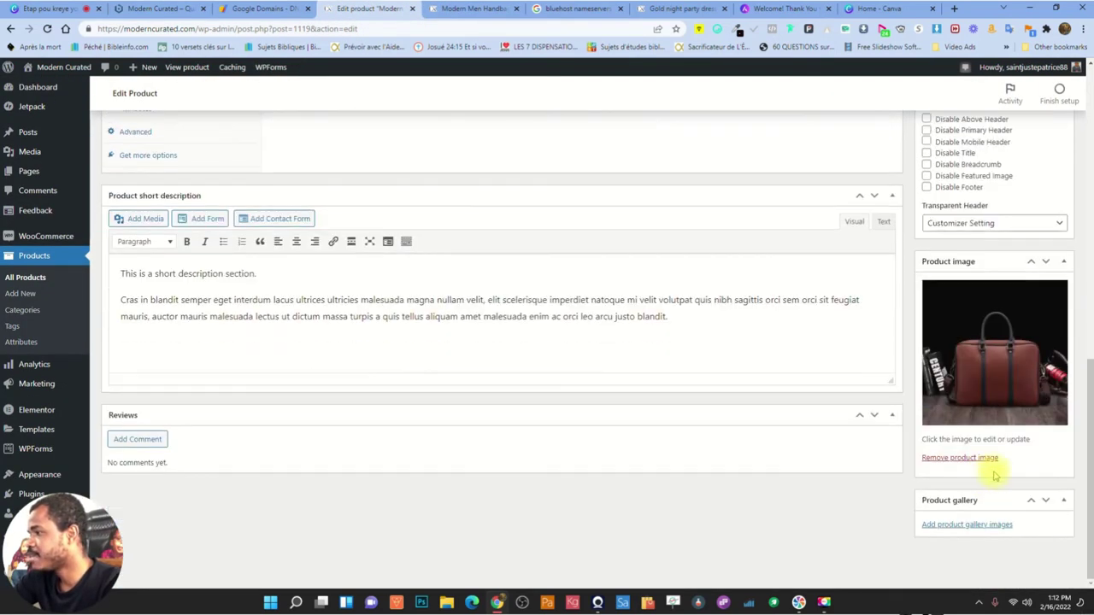
click(967, 524)
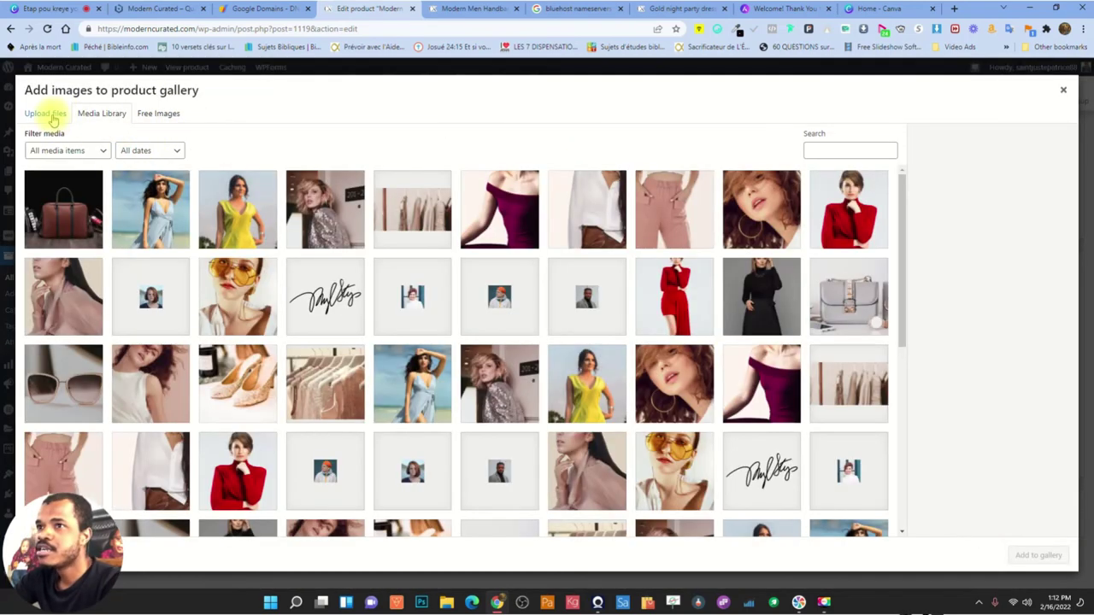
click(50, 115)
click(547, 312)
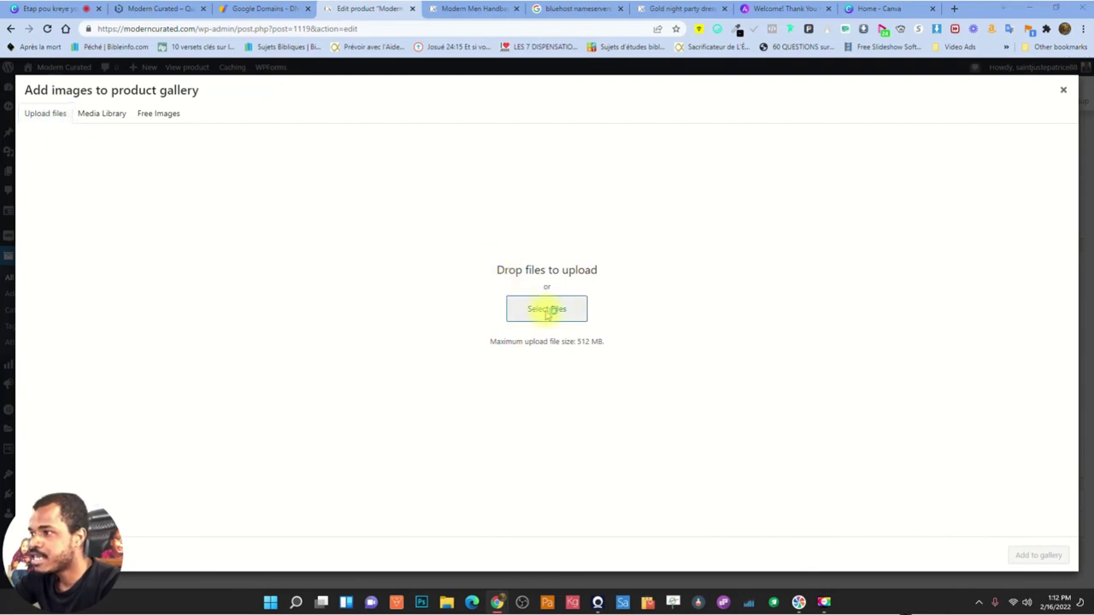
click(130, 187)
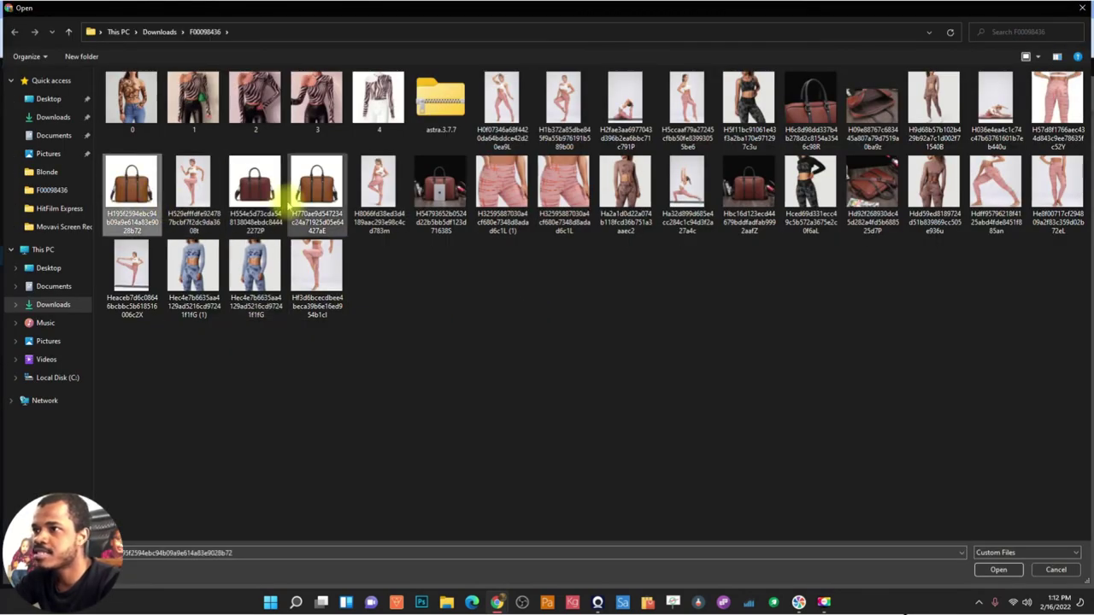
ctrl+click(254, 183)
ctrl+click(316, 183)
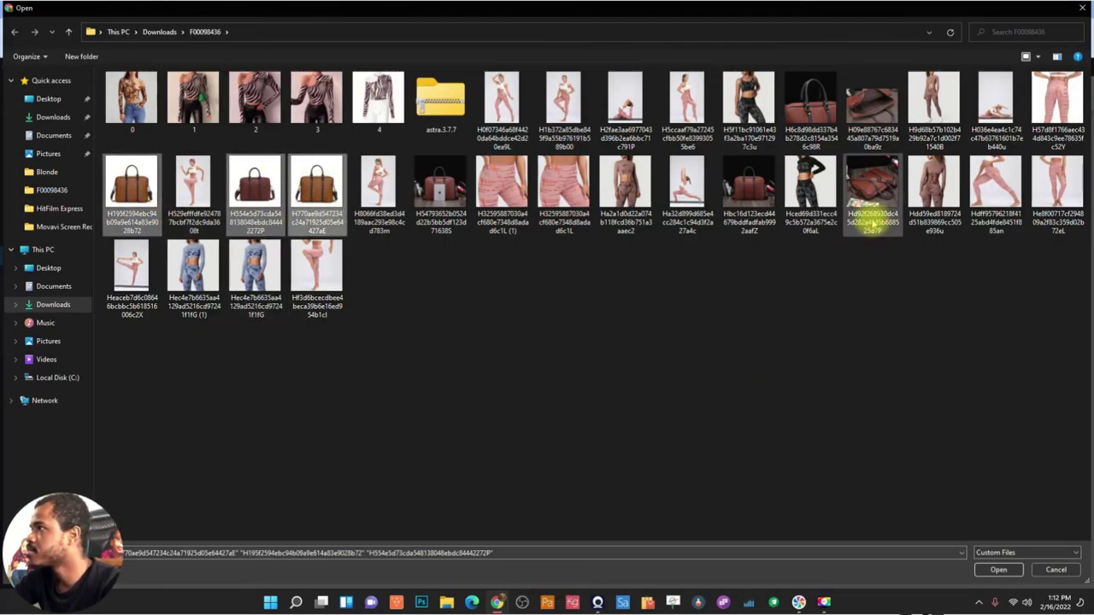
ctrl+click(870, 195)
ctrl+click(873, 101)
ctrl+click(800, 107)
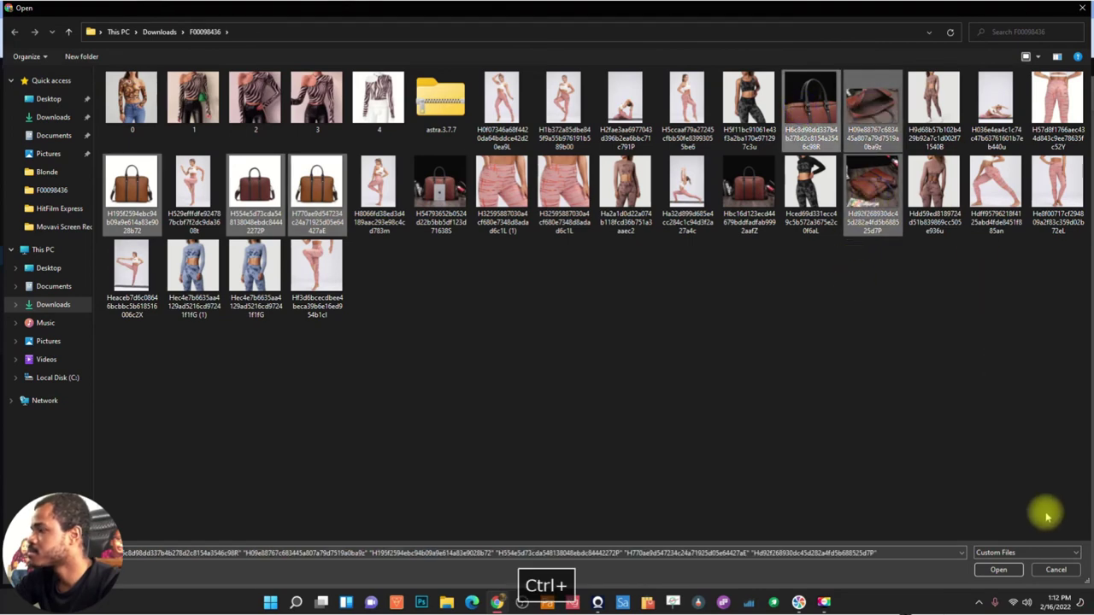
click(991, 569)
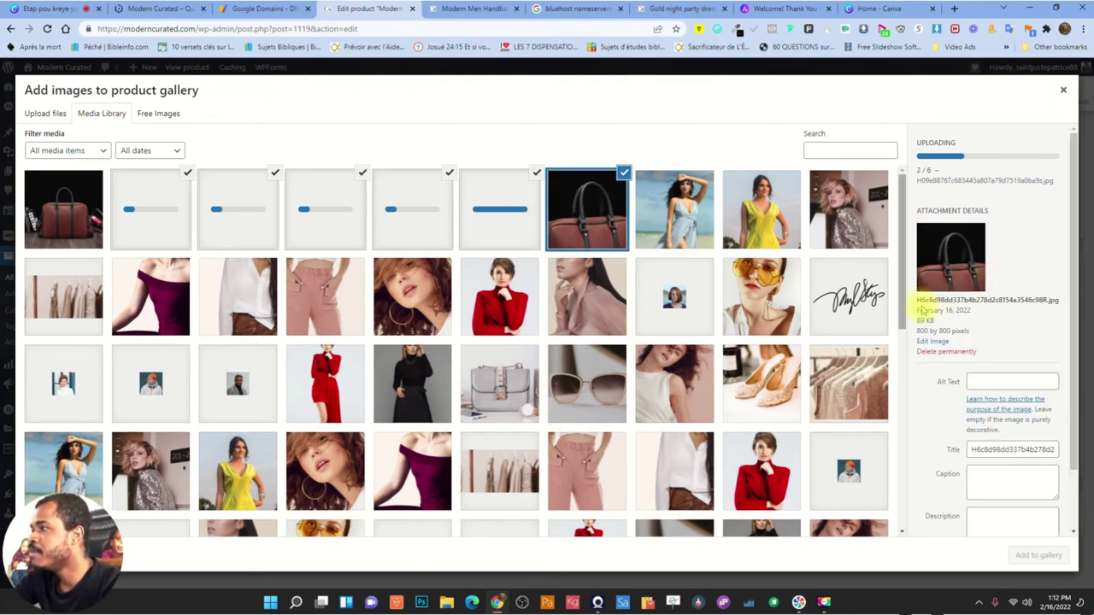
Add the uploaded handbag photos to the product gallery and update the product
drag(980, 340, 998, 334)
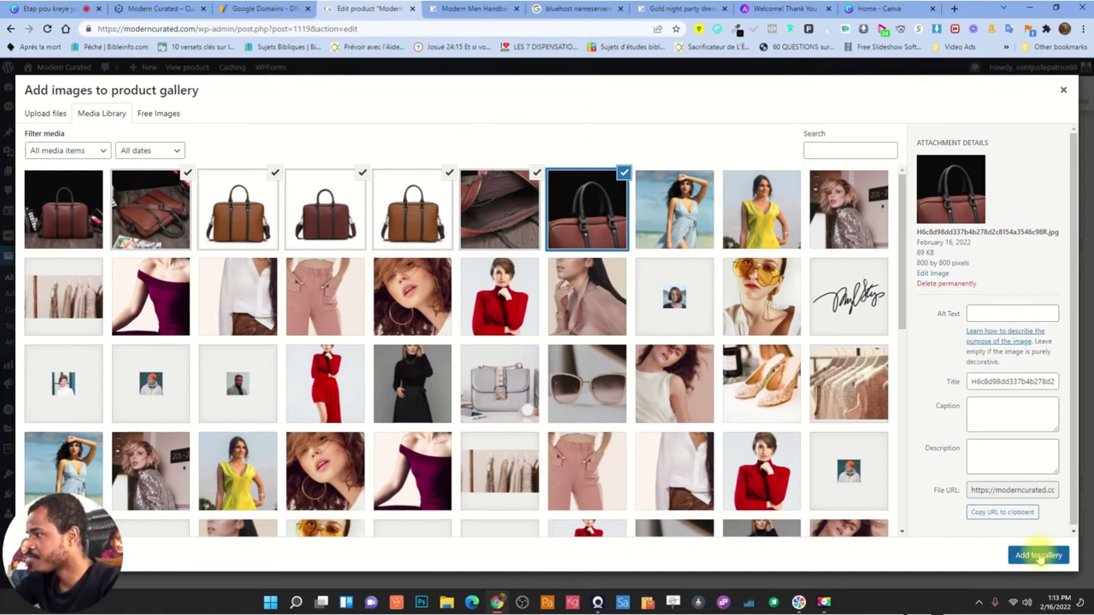
click(1039, 557)
scroll(979, 438, down, 2)
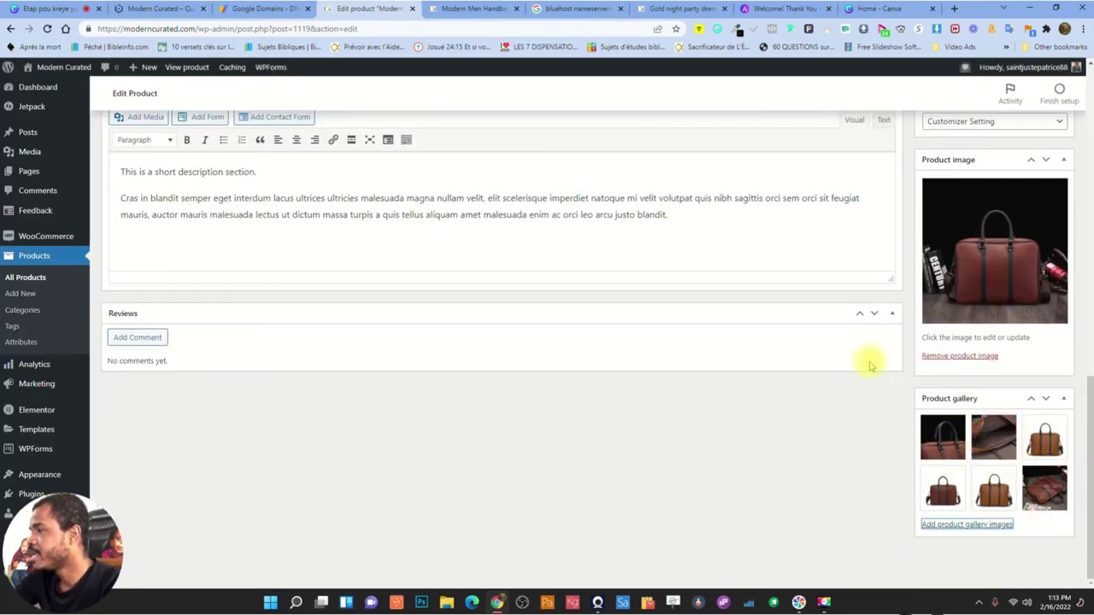
scroll(969, 263, up, 4)
scroll(968, 263, up, 5)
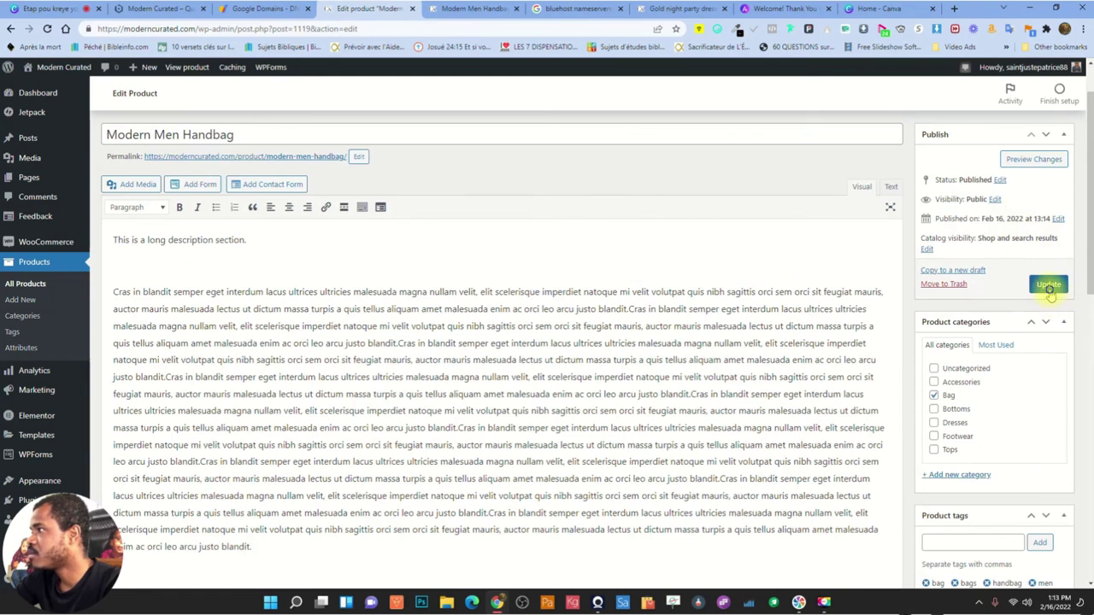
click(1050, 291)
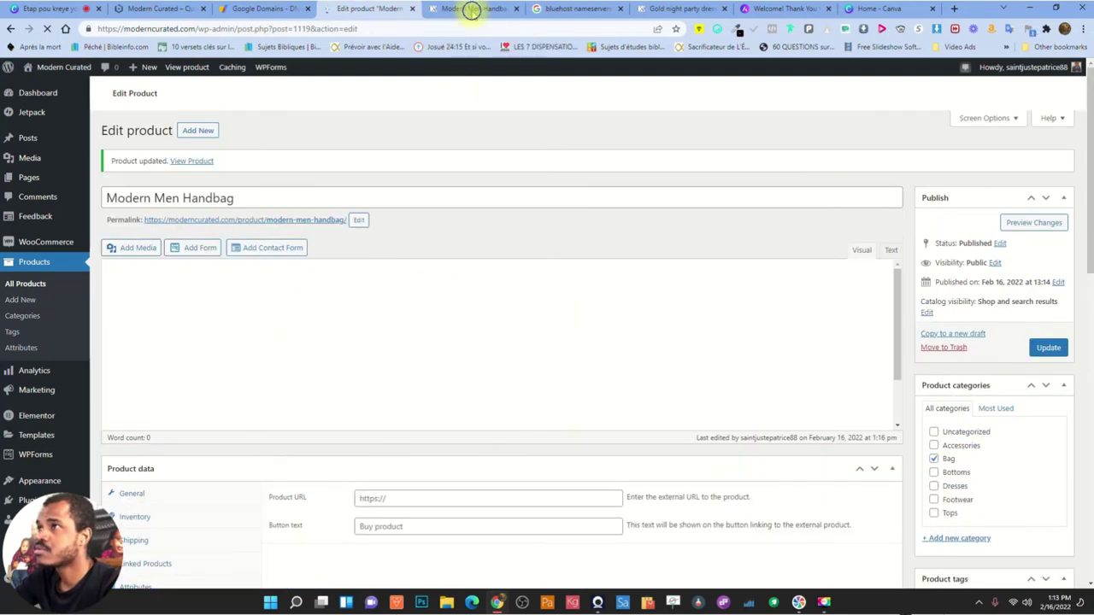
Reload the live Modern Men Handbag page and examine the gallery photos one by one through their thumbnails
click(472, 10)
click(47, 29)
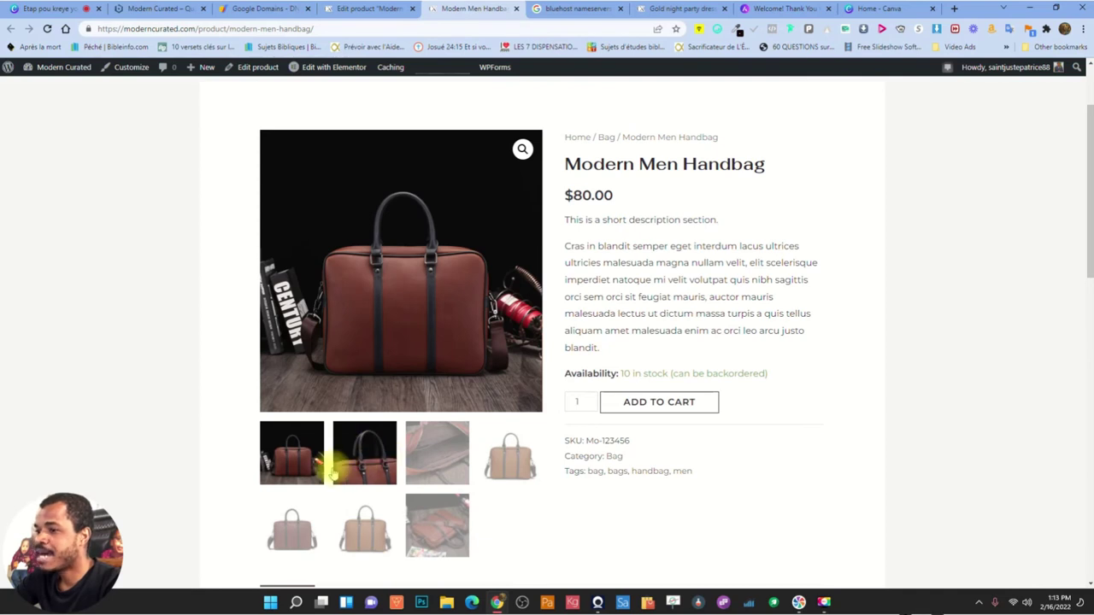
click(366, 452)
click(438, 451)
click(508, 376)
click(438, 520)
click(365, 519)
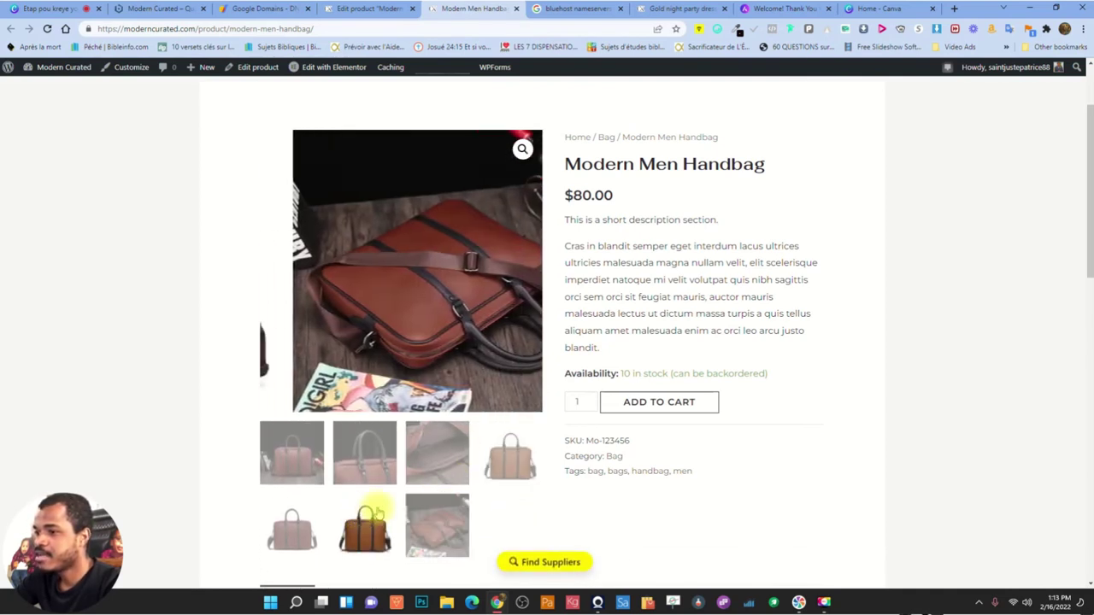
click(507, 453)
click(456, 462)
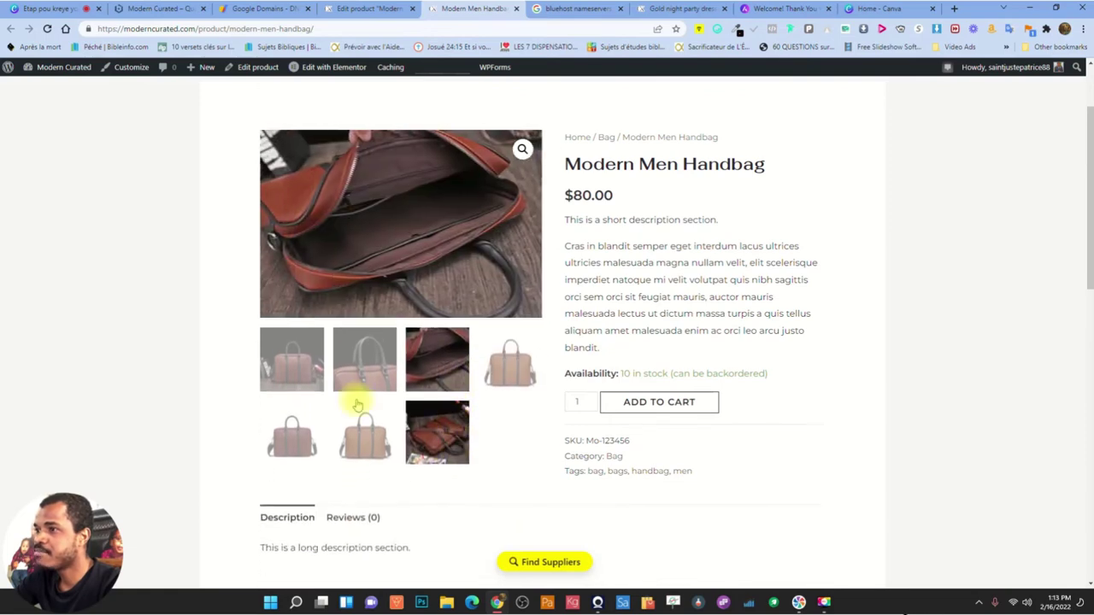
click(437, 433)
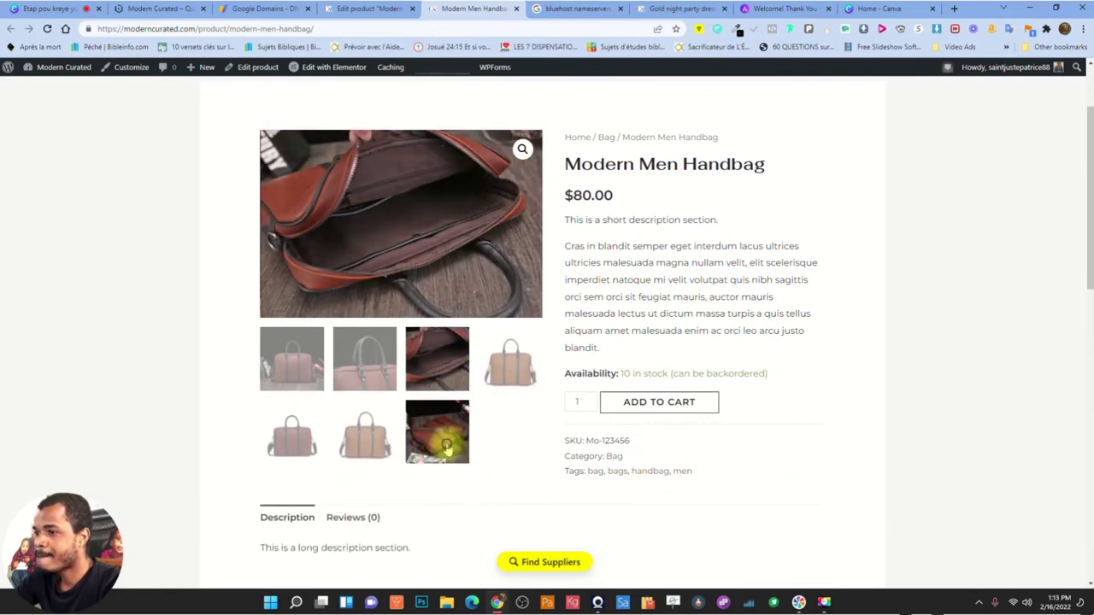
click(297, 532)
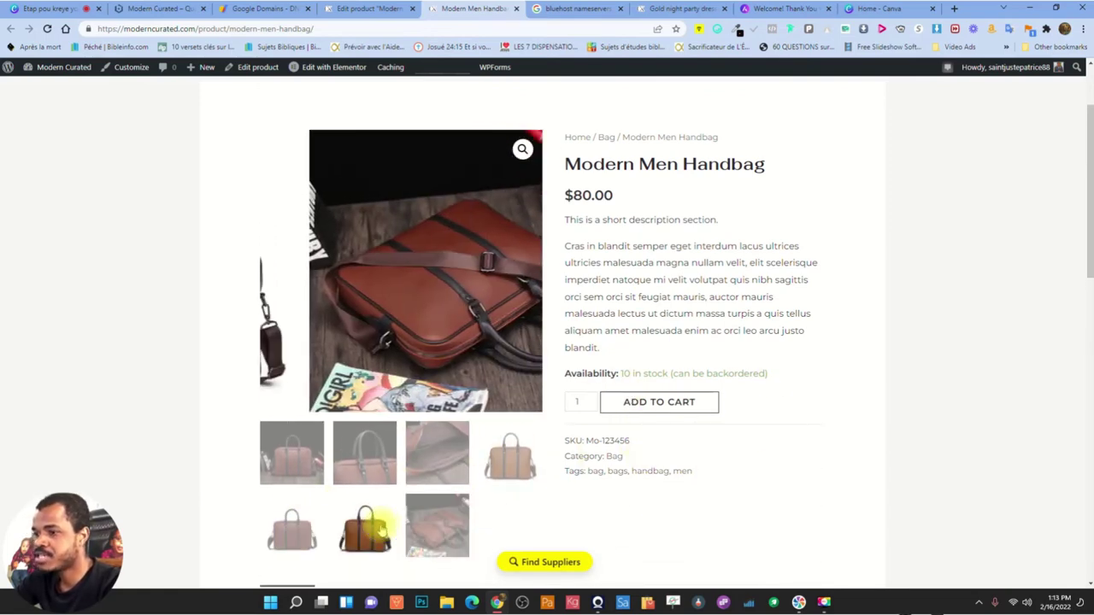
click(292, 449)
click(350, 451)
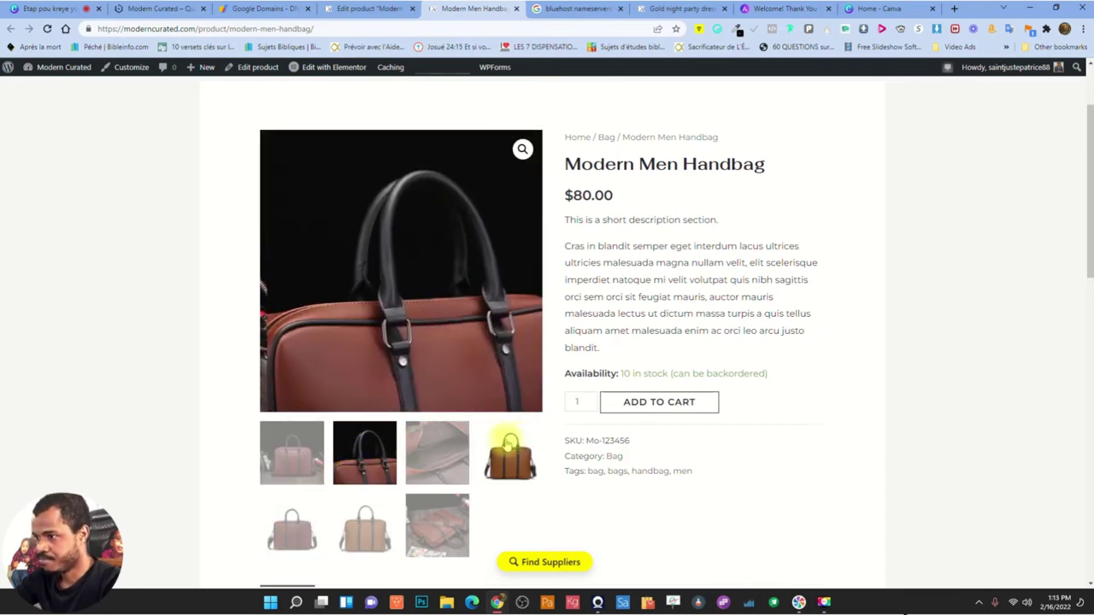
click(505, 450)
click(367, 522)
click(298, 526)
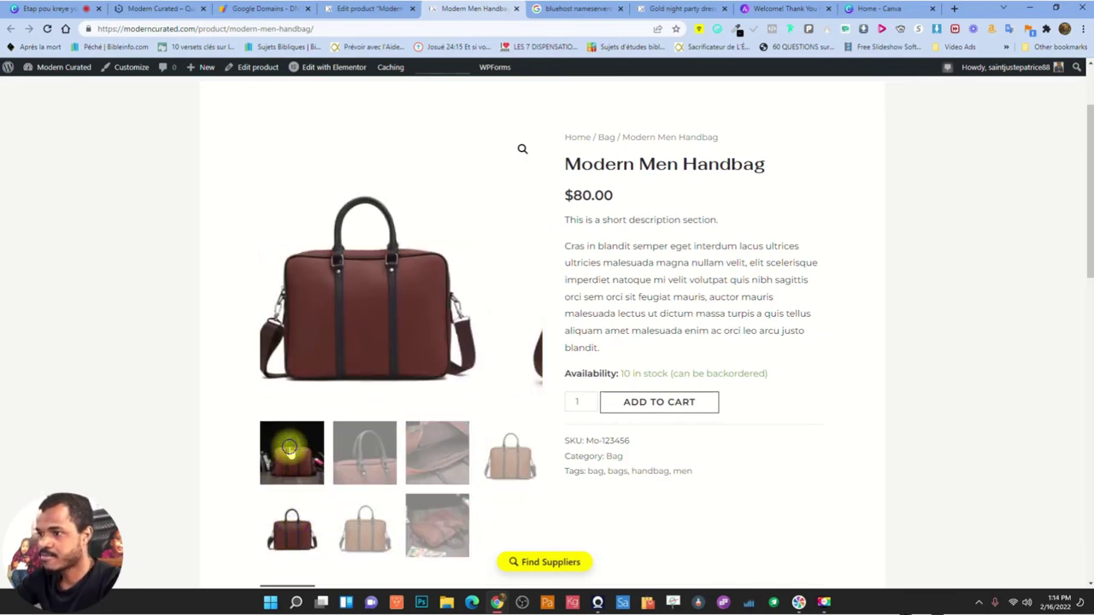
click(291, 452)
click(364, 453)
click(510, 452)
click(455, 528)
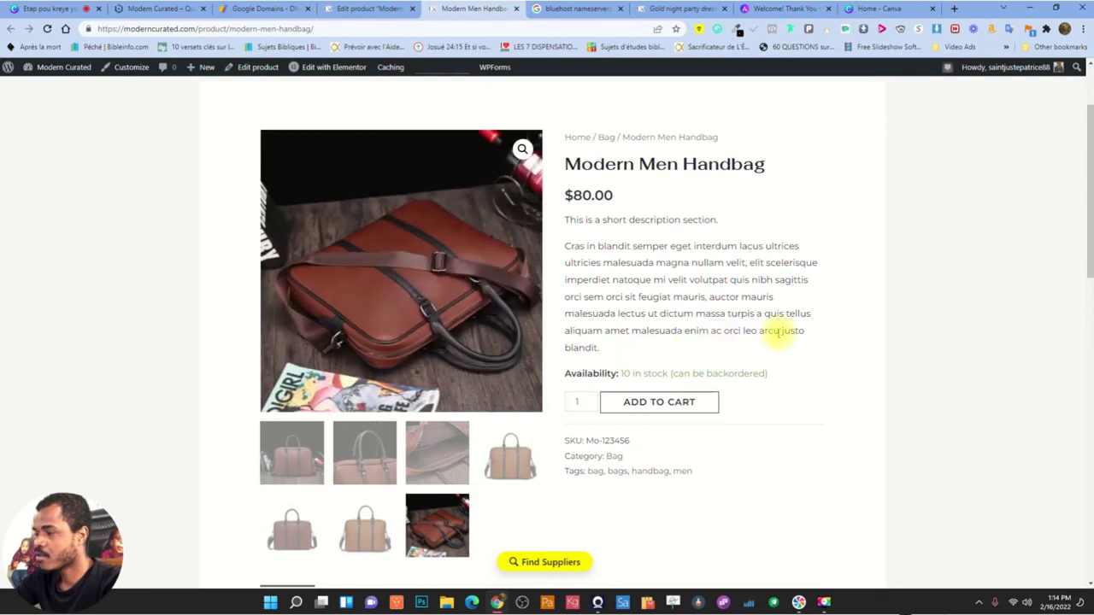
Inspect the Modern Men Handbag page with the browser's developer tools and turn on the responsive device preview
scroll(769, 316, down, 1)
right_click(883, 179)
click(921, 359)
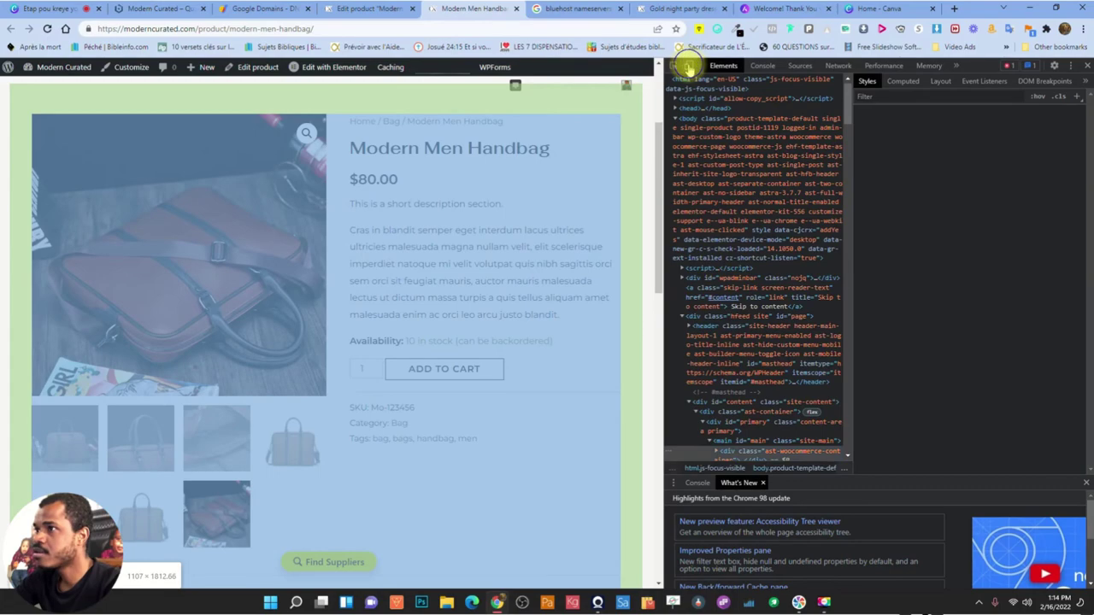
click(688, 66)
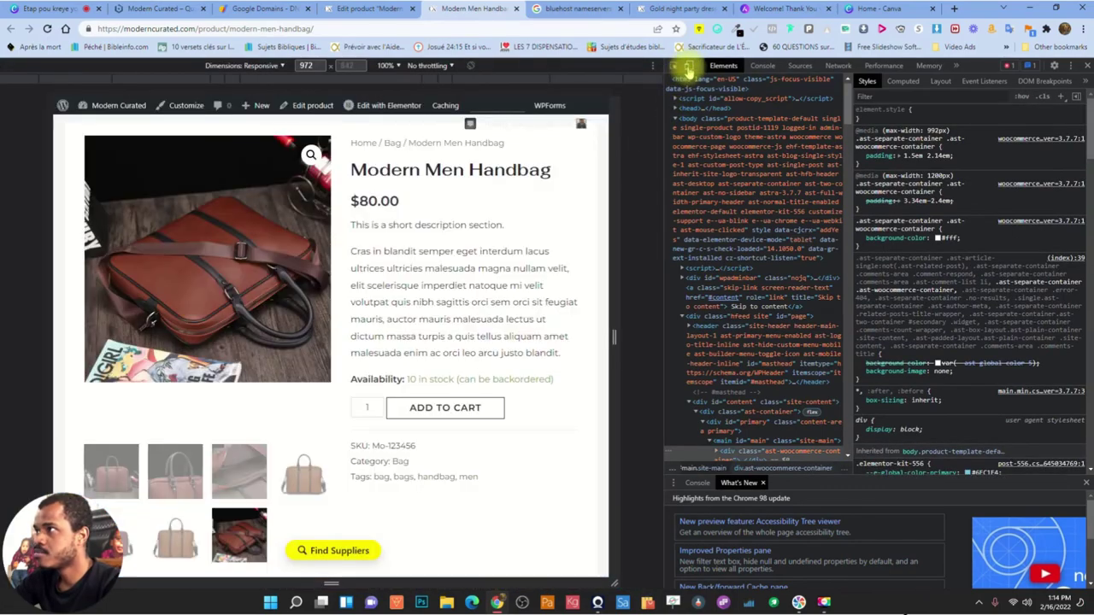
click(688, 67)
click(689, 66)
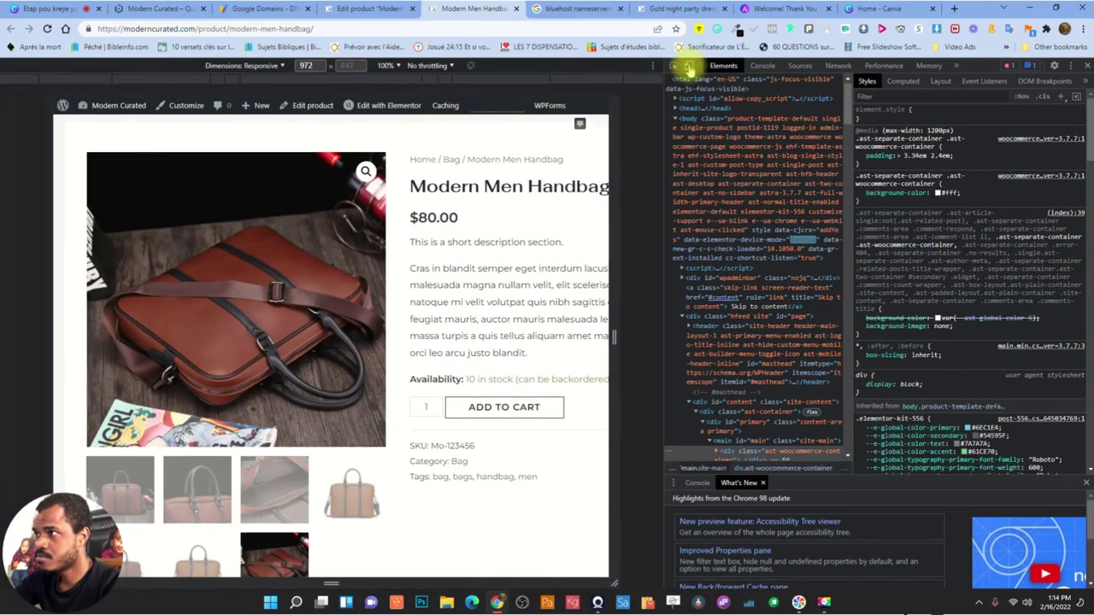
Narrow the responsive preview to 488 px wide, review the mobile layout of the handbag page, and close the developer tools
drag(611, 329, 473, 325)
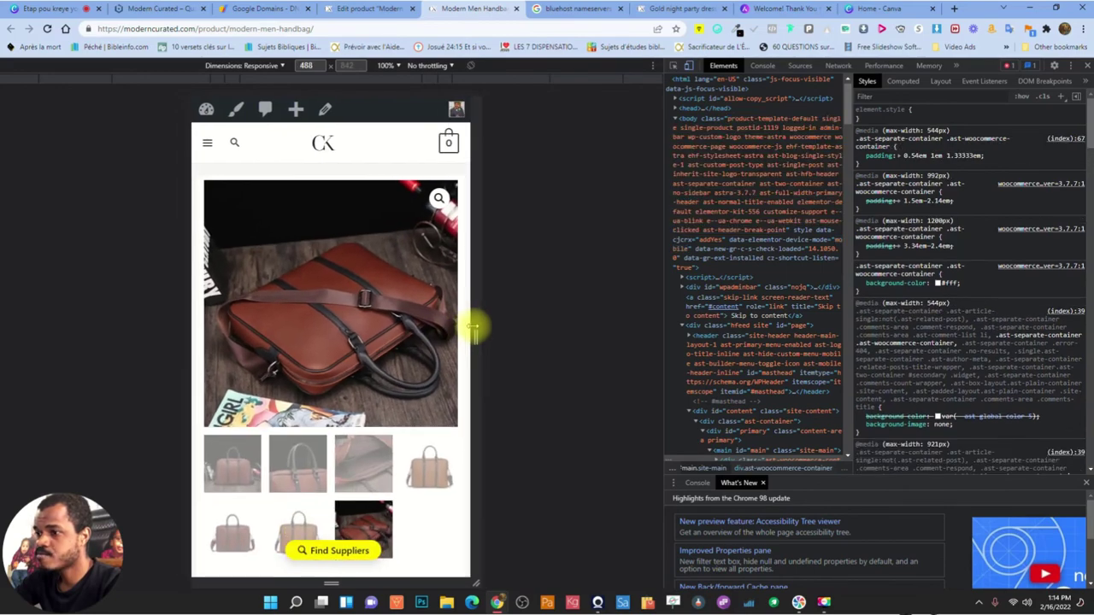
scroll(391, 317, down, 8)
scroll(398, 374, down, 15)
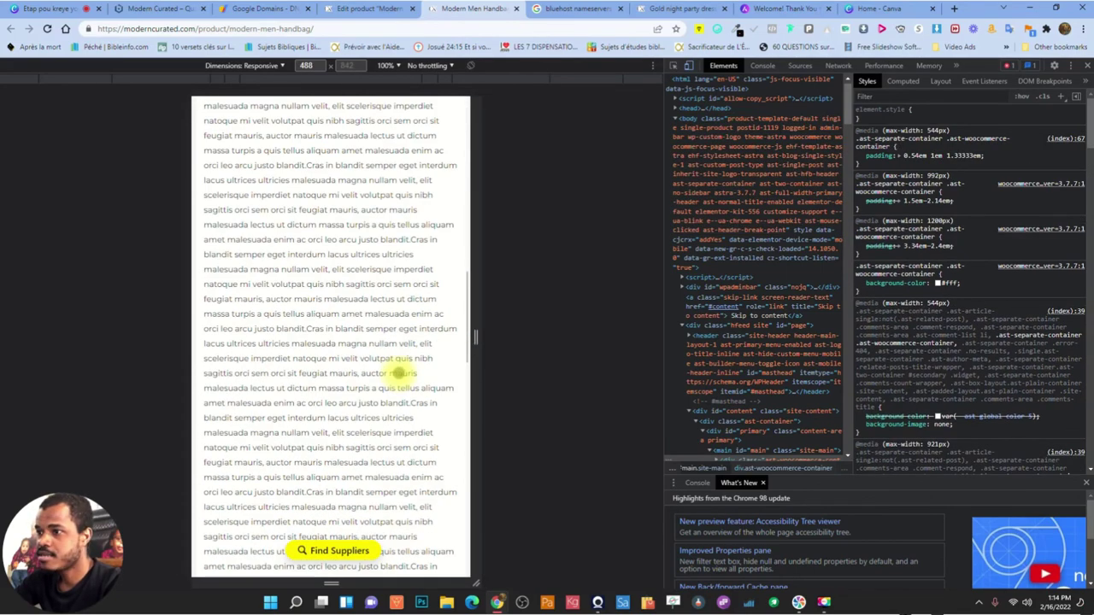
scroll(397, 368, up, 5)
scroll(397, 368, up, 15)
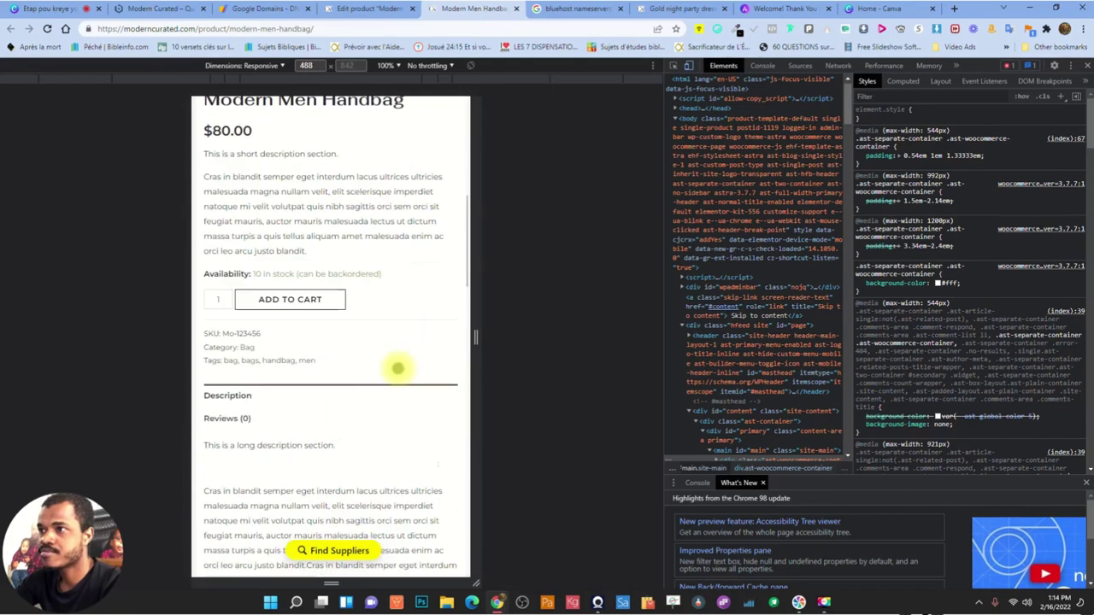
click(689, 66)
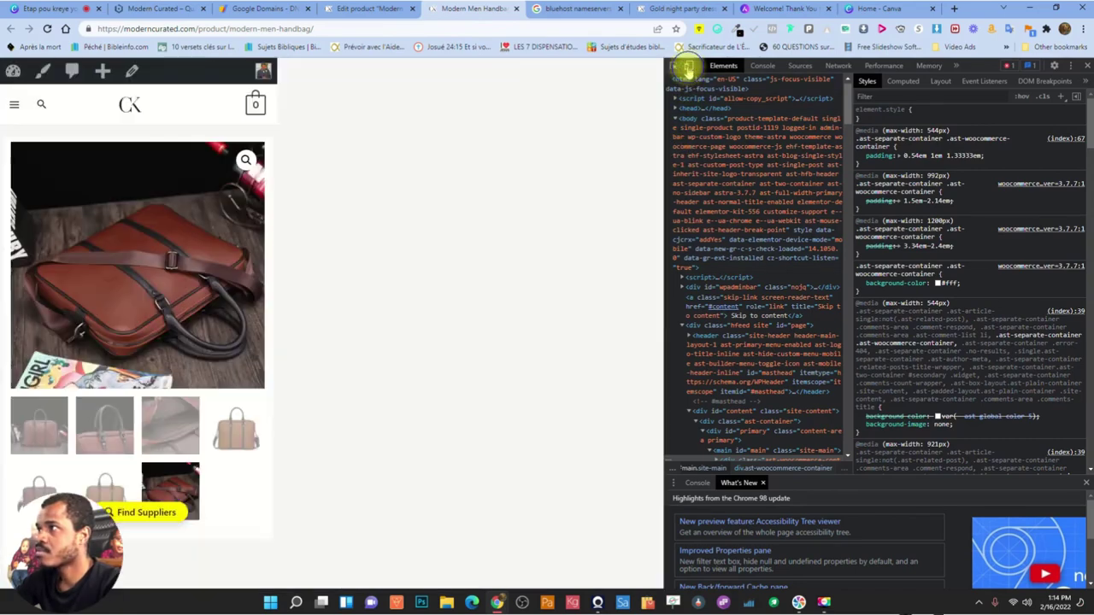
click(1087, 65)
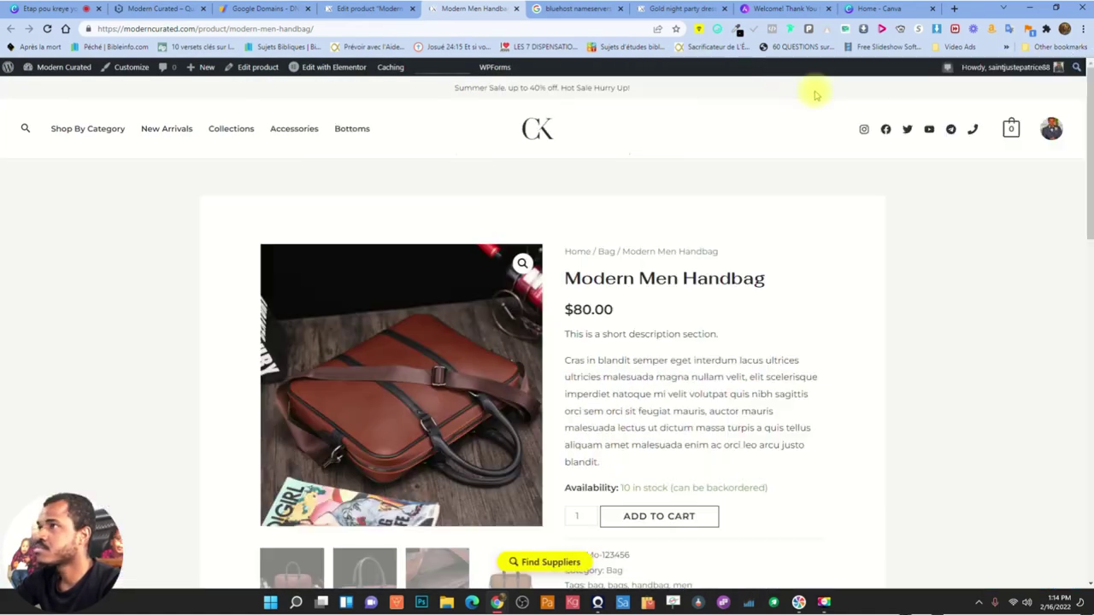
Check the handbag's SKU, category and tags, view the products tagged "handbag", and reopen the Modern Men Handbag from there
scroll(697, 337, down, 2)
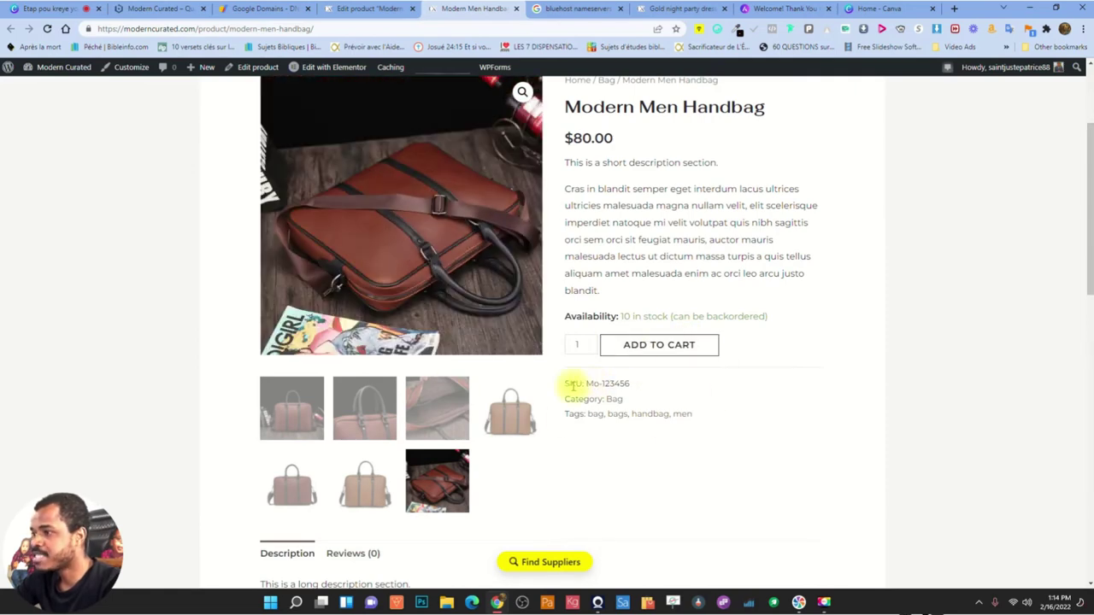
drag(566, 384, 632, 387)
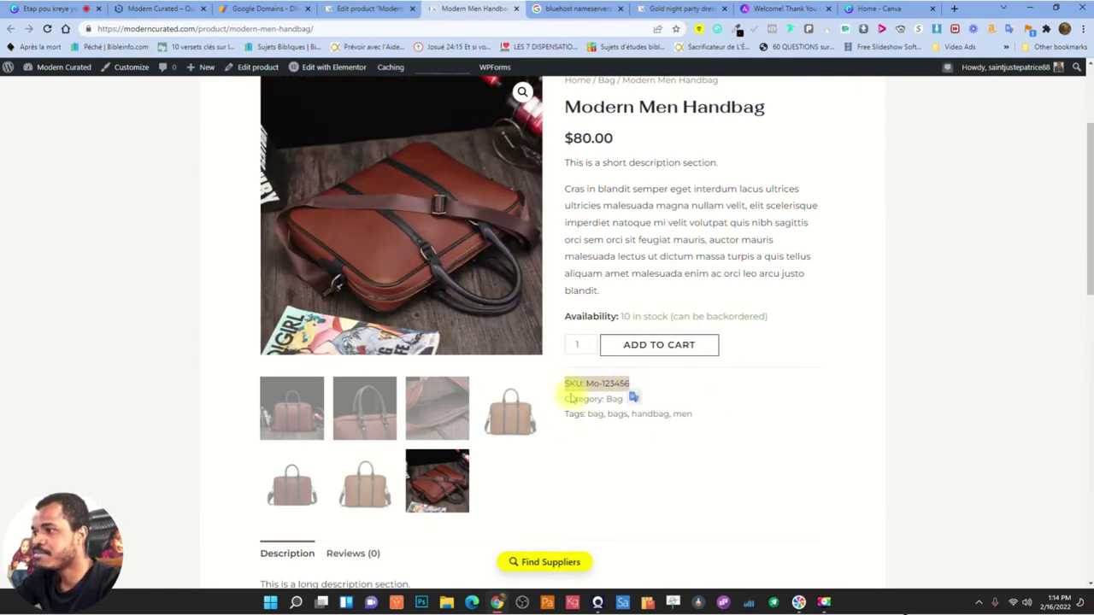
drag(566, 400, 723, 413)
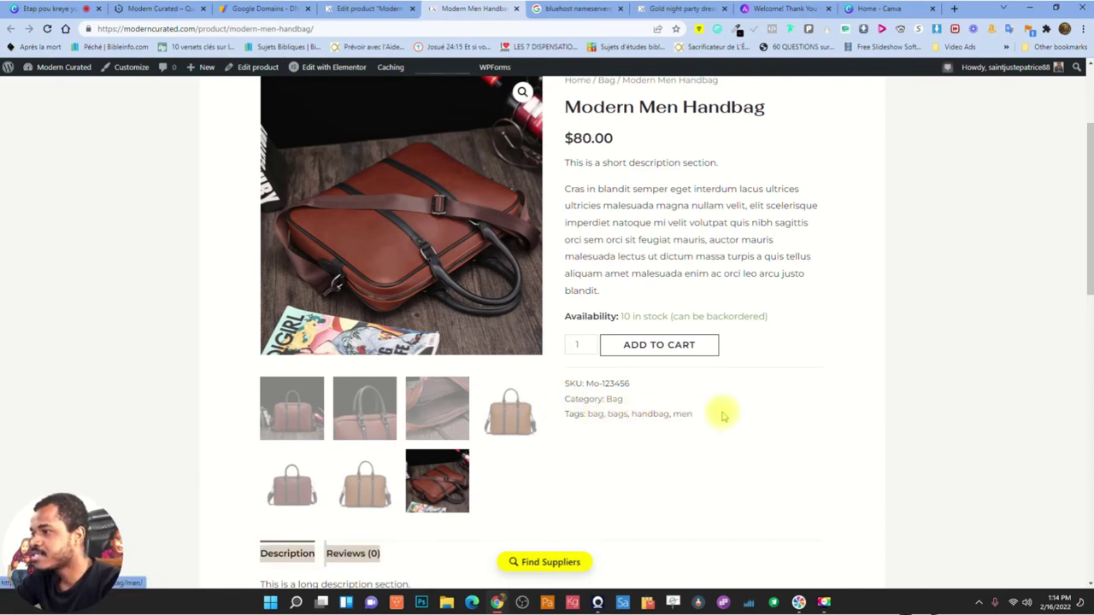
click(652, 415)
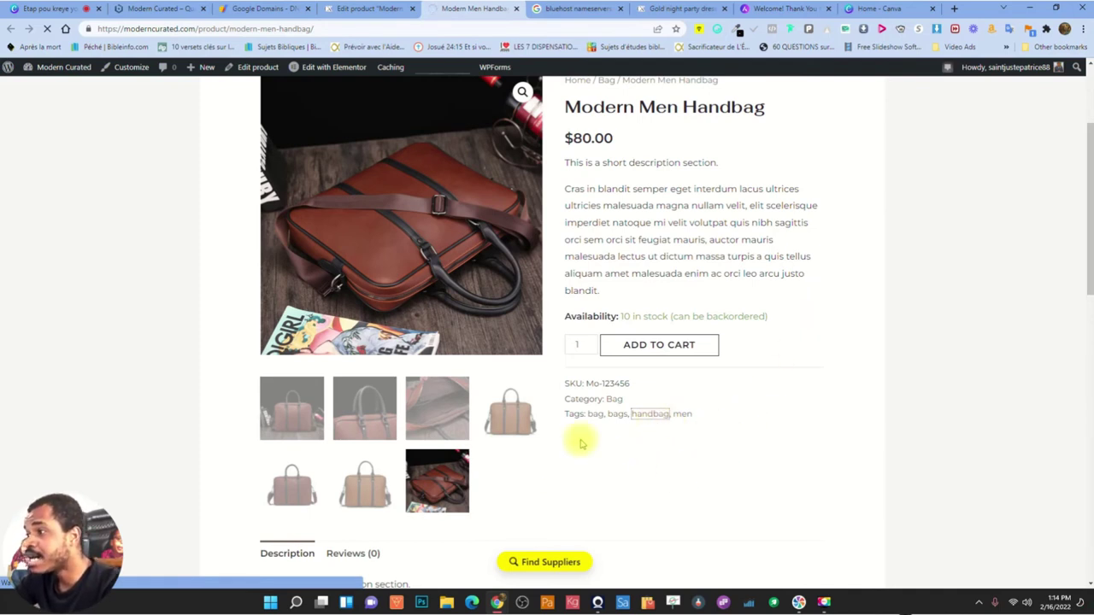
scroll(396, 335, down, 3)
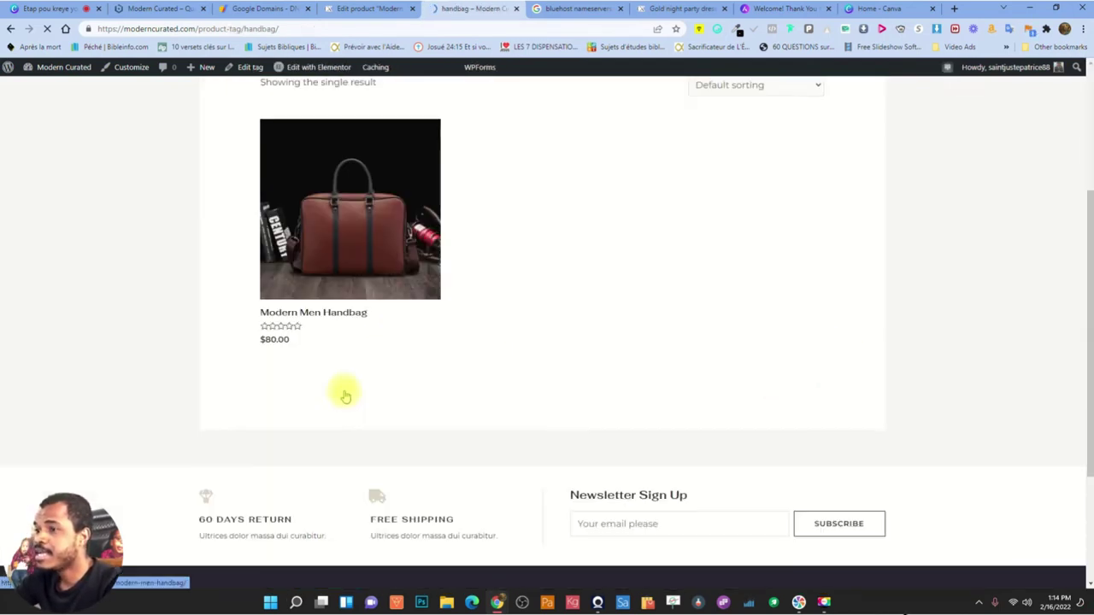
scroll(356, 285, up, 1)
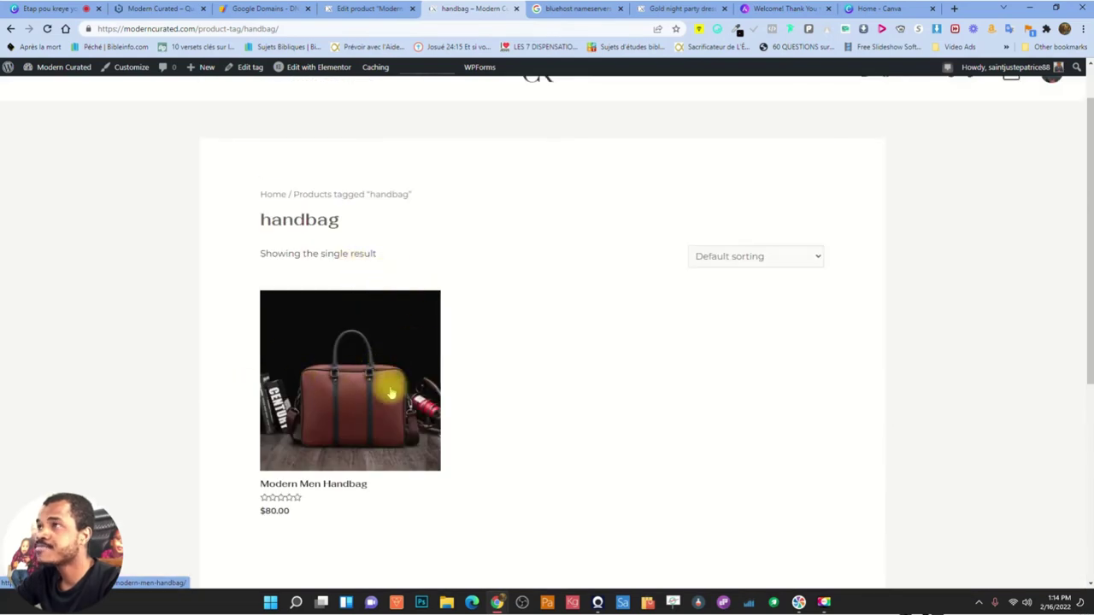
click(362, 398)
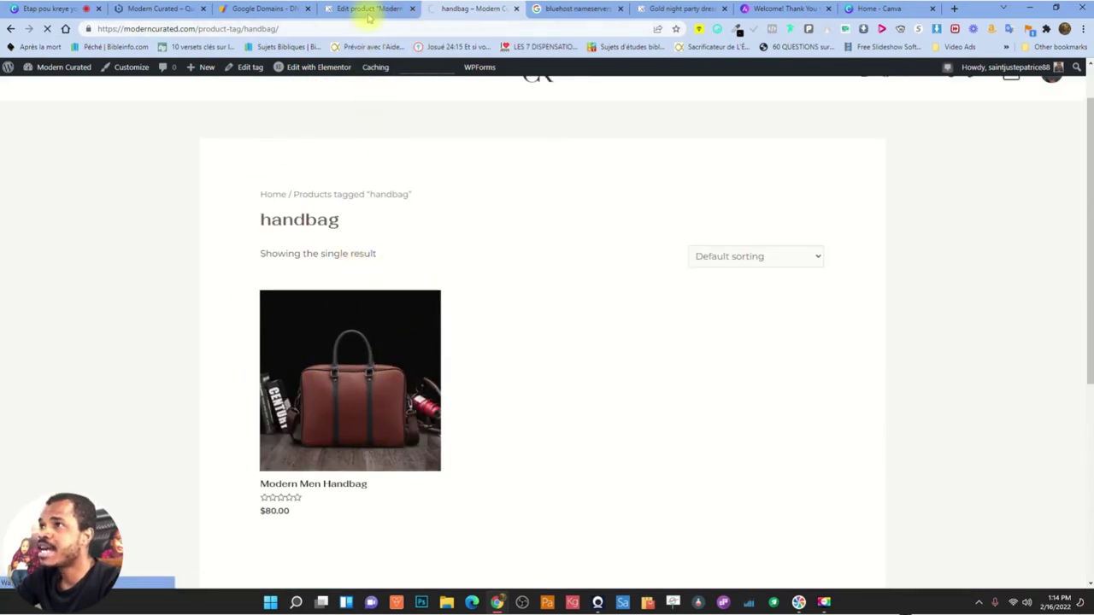
Give the Modern Men Handbag a sale price of 65 in its product data and update the product
click(340, 10)
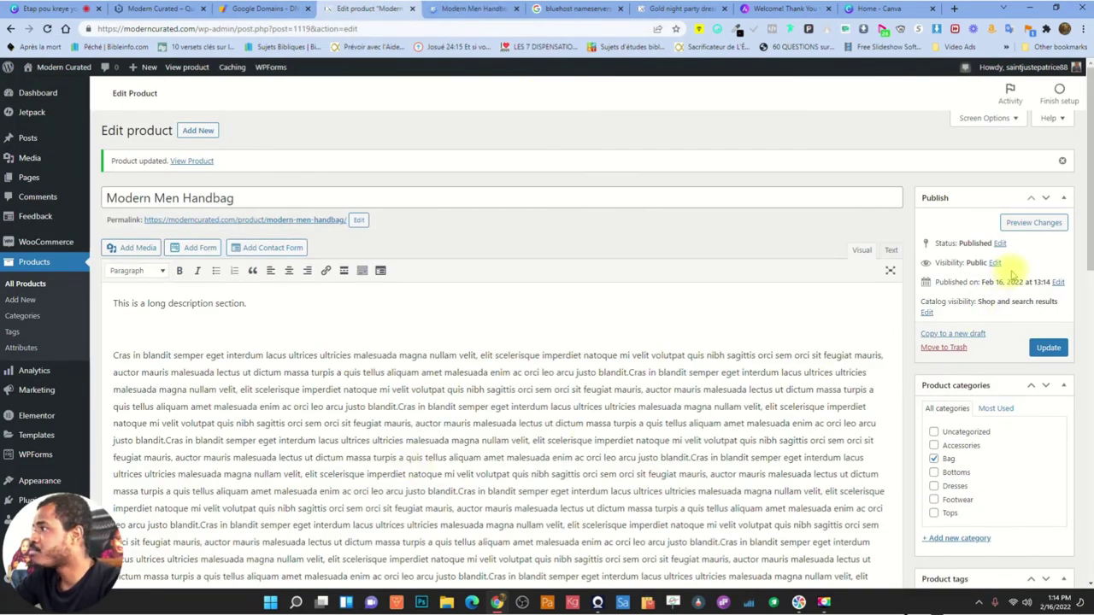
scroll(1064, 325, down, 15)
scroll(442, 301, up, 2)
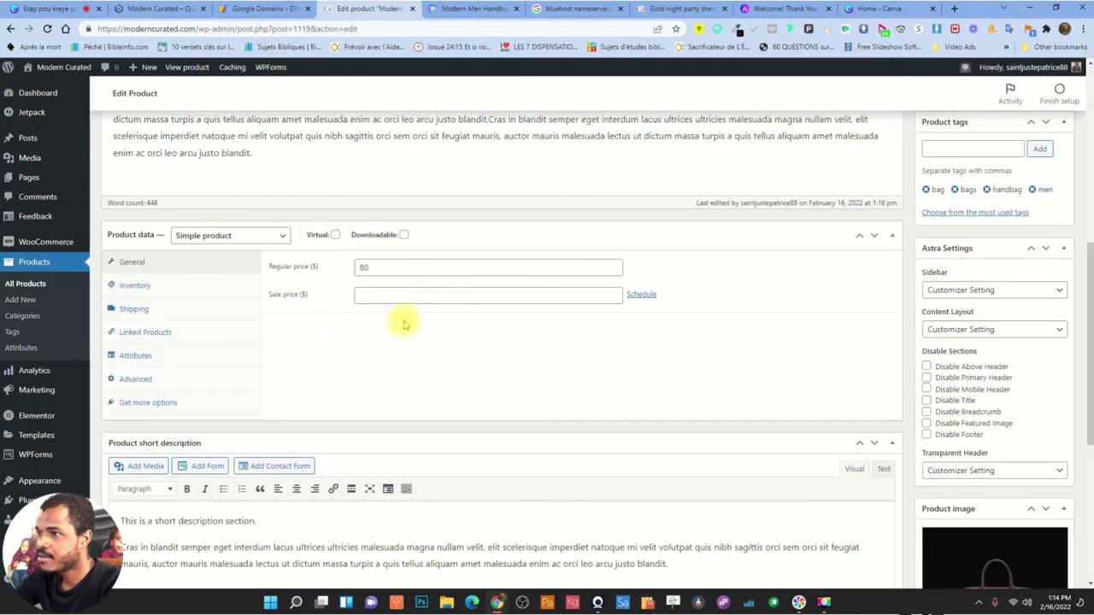
click(474, 10)
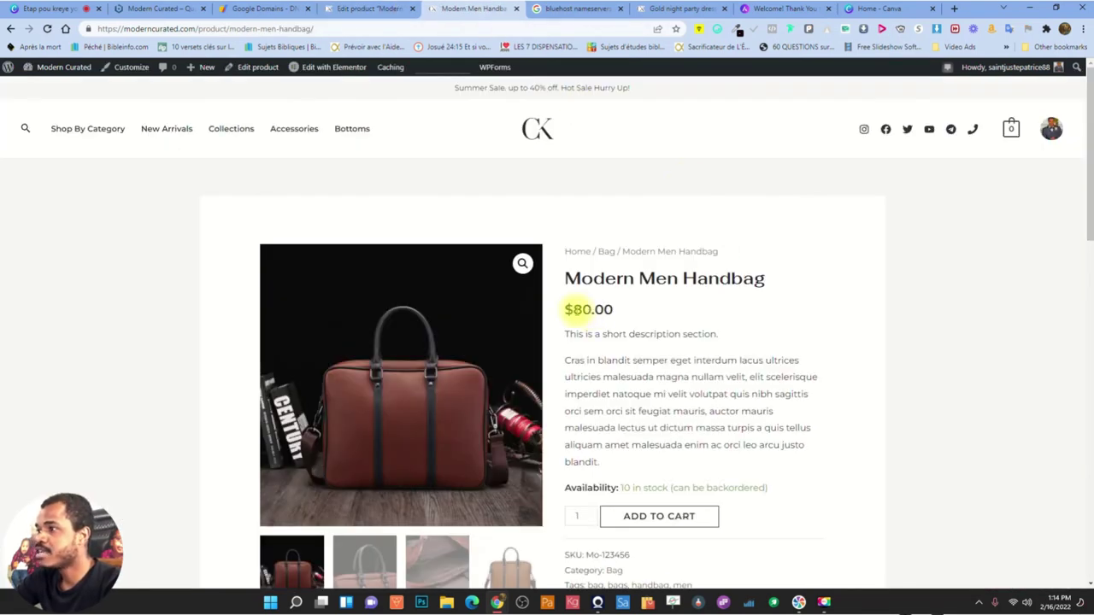
click(376, 9)
click(392, 297)
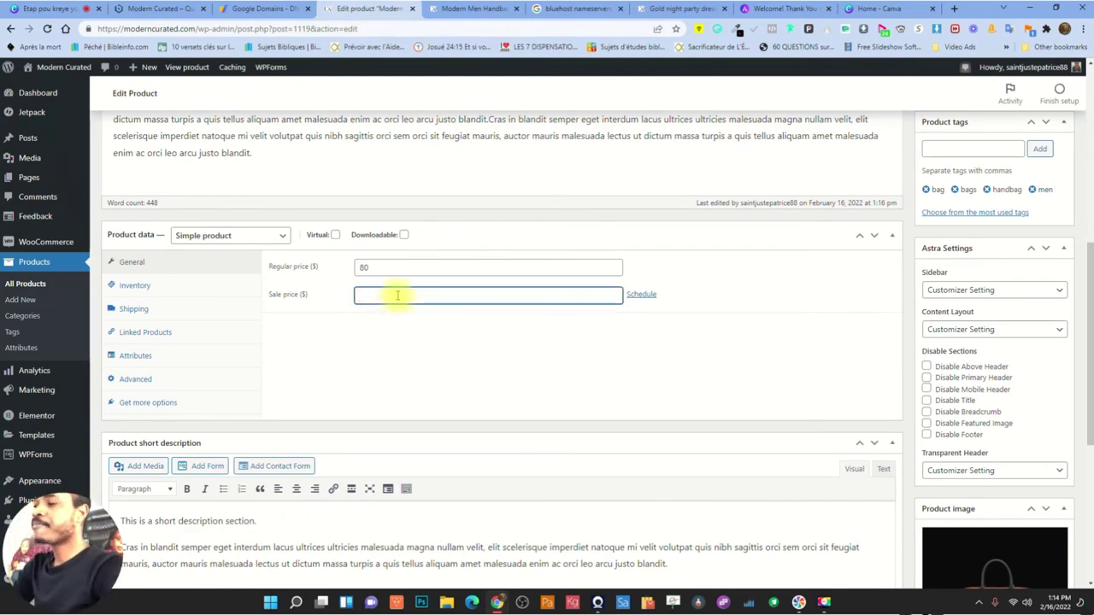
text(65)
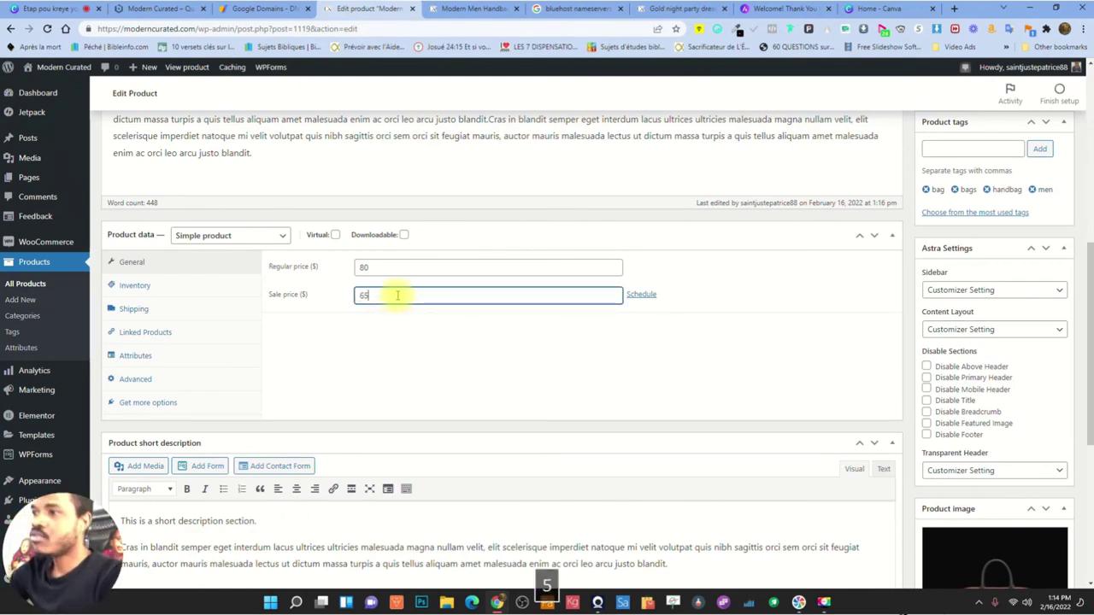
click(501, 373)
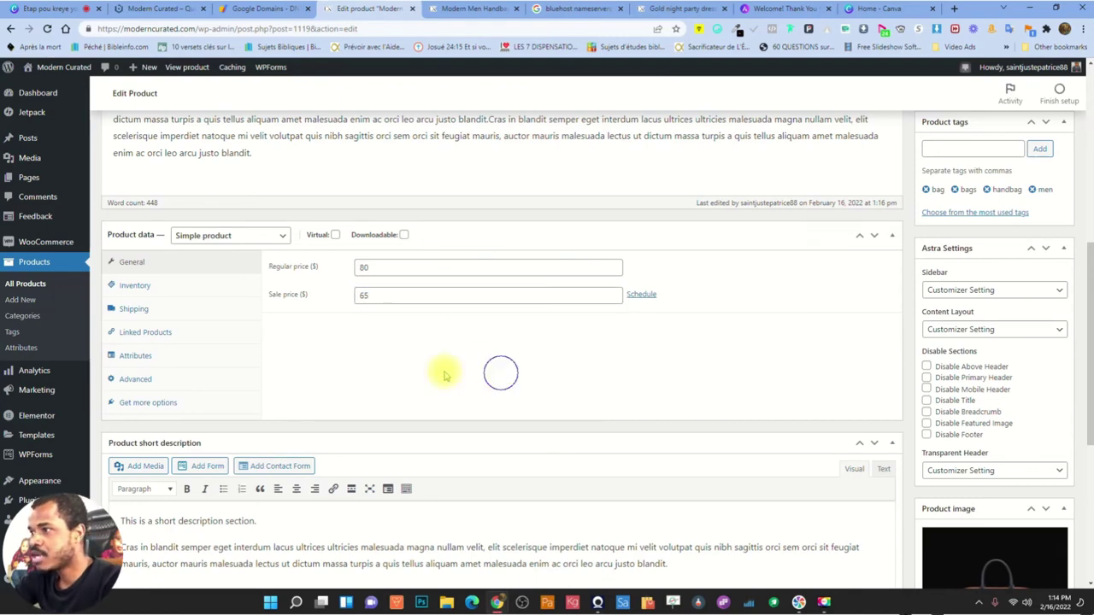
scroll(1054, 216, up, 3)
click(1051, 177)
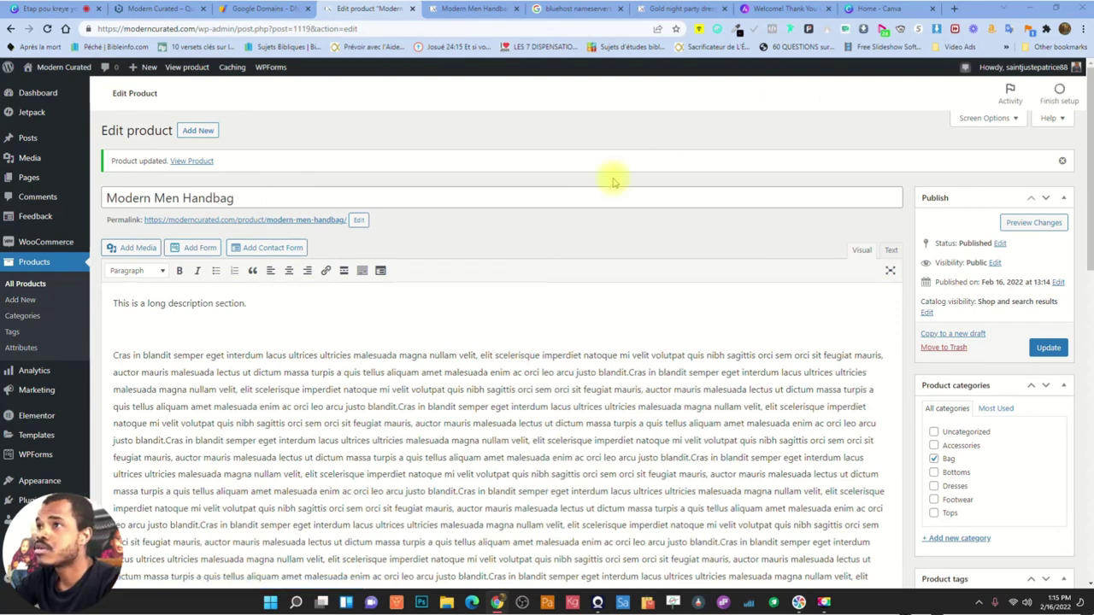
Reload the live Modern Men Handbag page to check its regular and sale prices, and view the local store's homepage
click(475, 10)
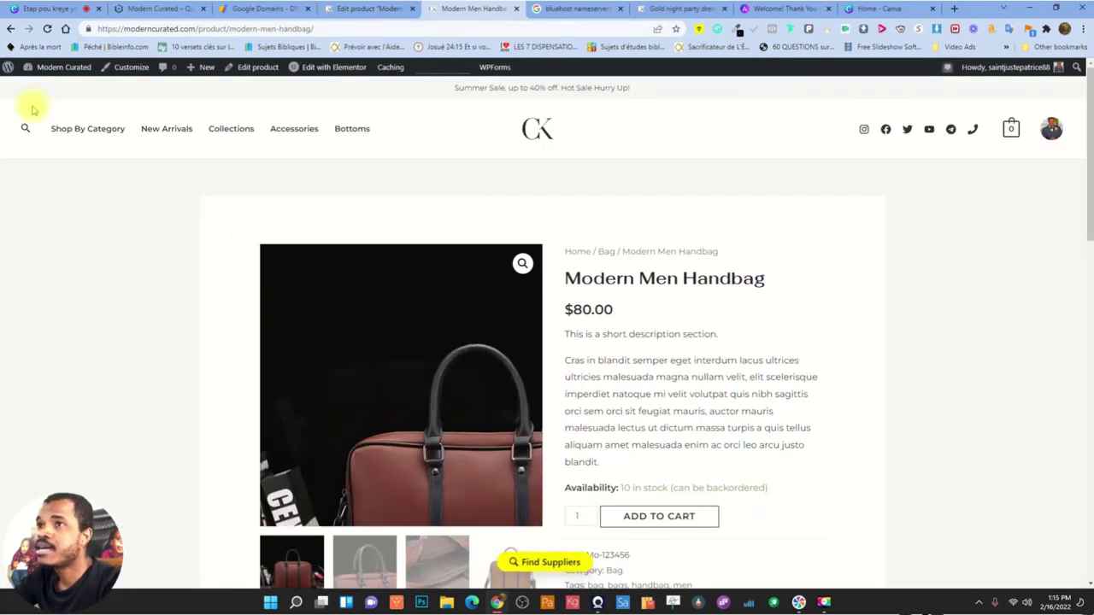
click(44, 28)
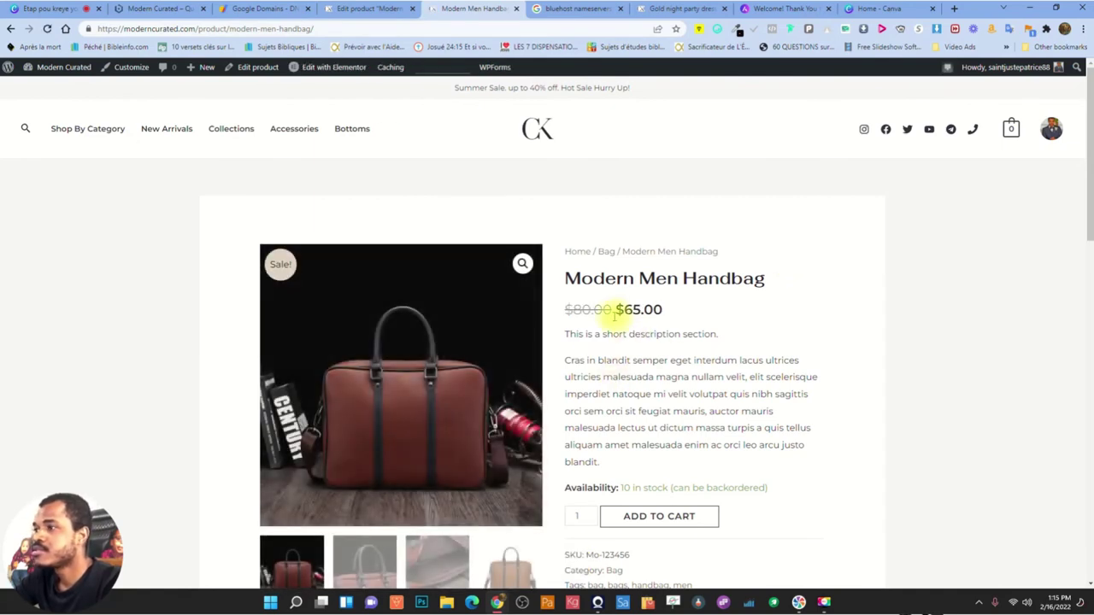
drag(612, 310, 564, 309)
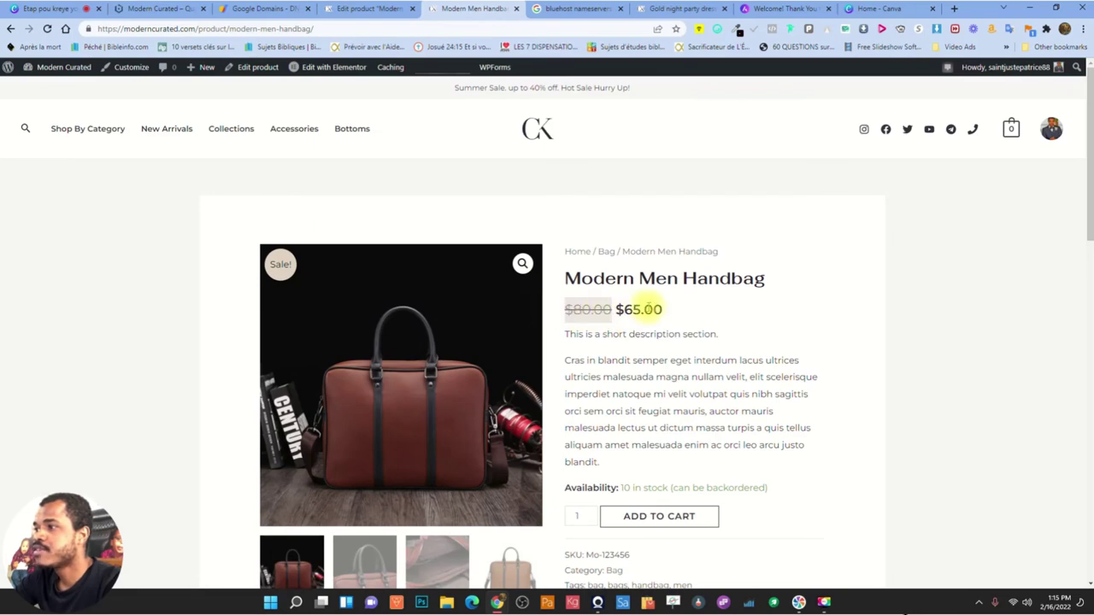
click(633, 308)
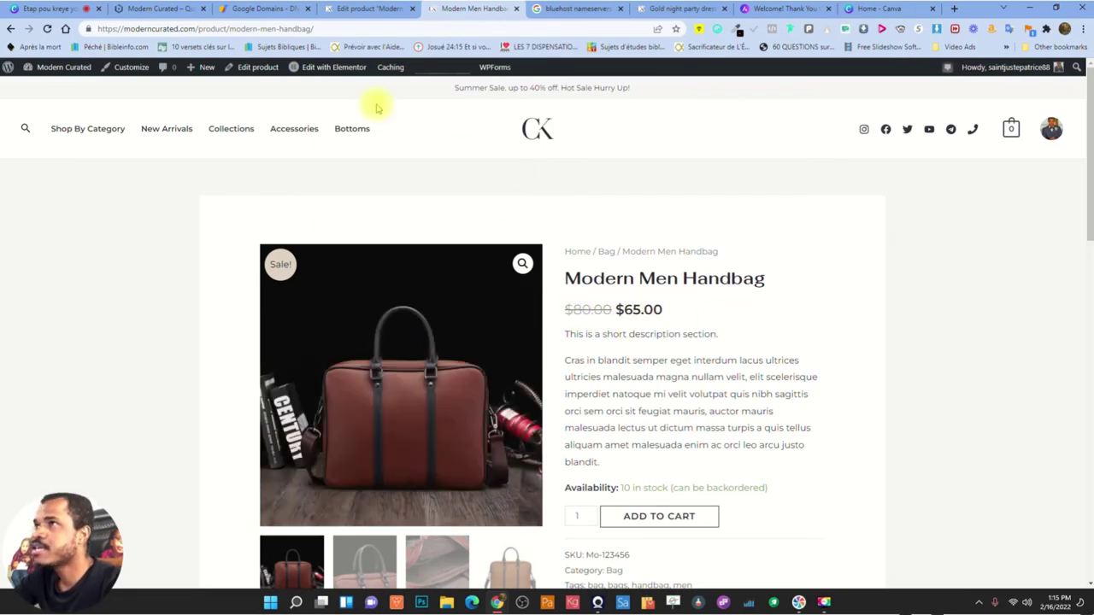
click(363, 8)
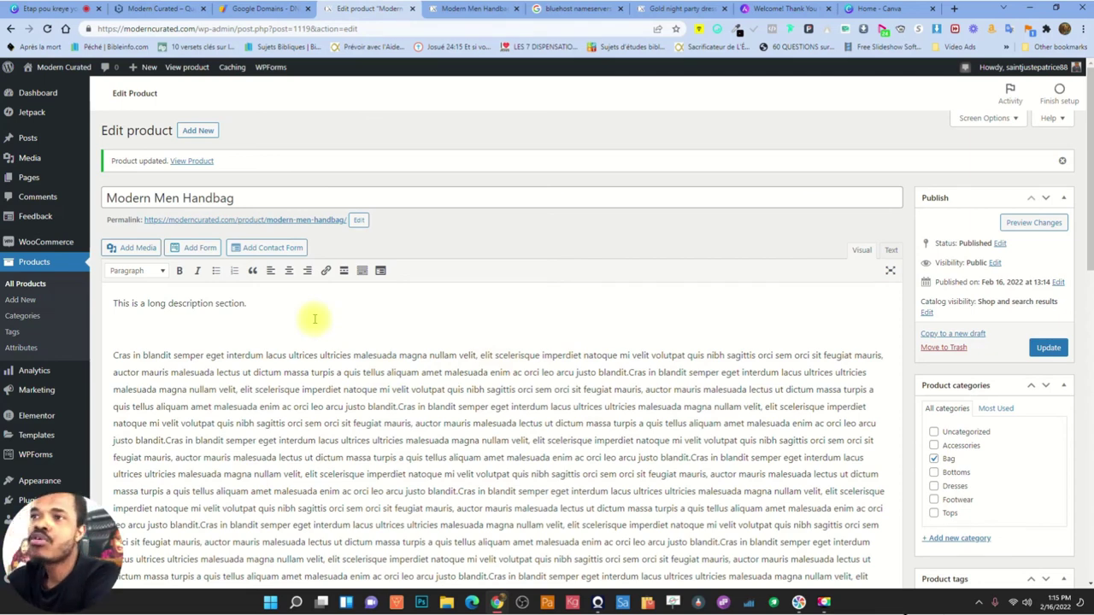
click(168, 9)
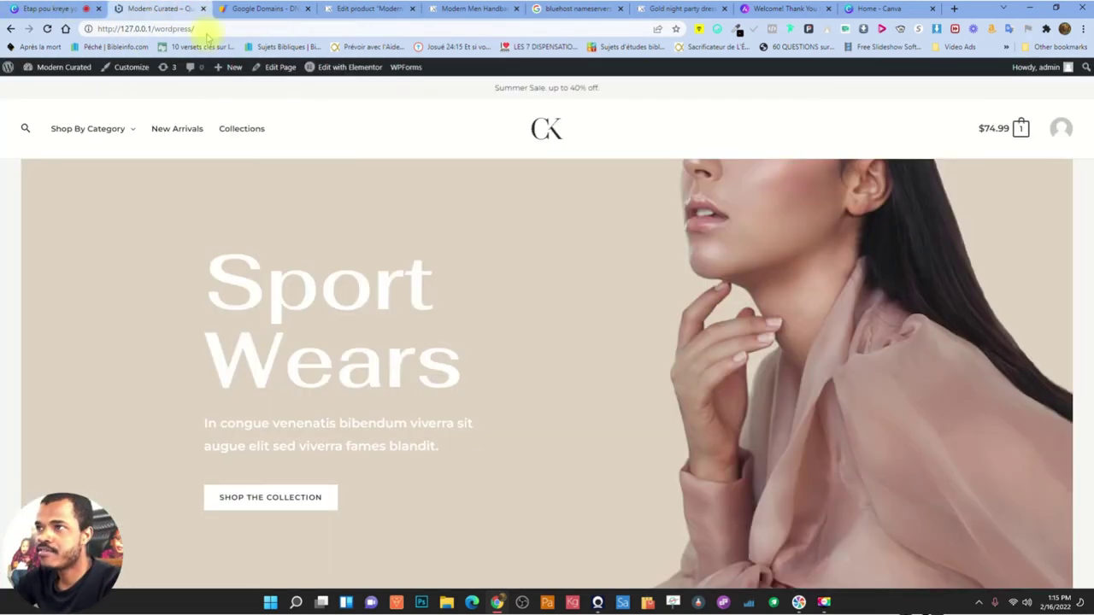
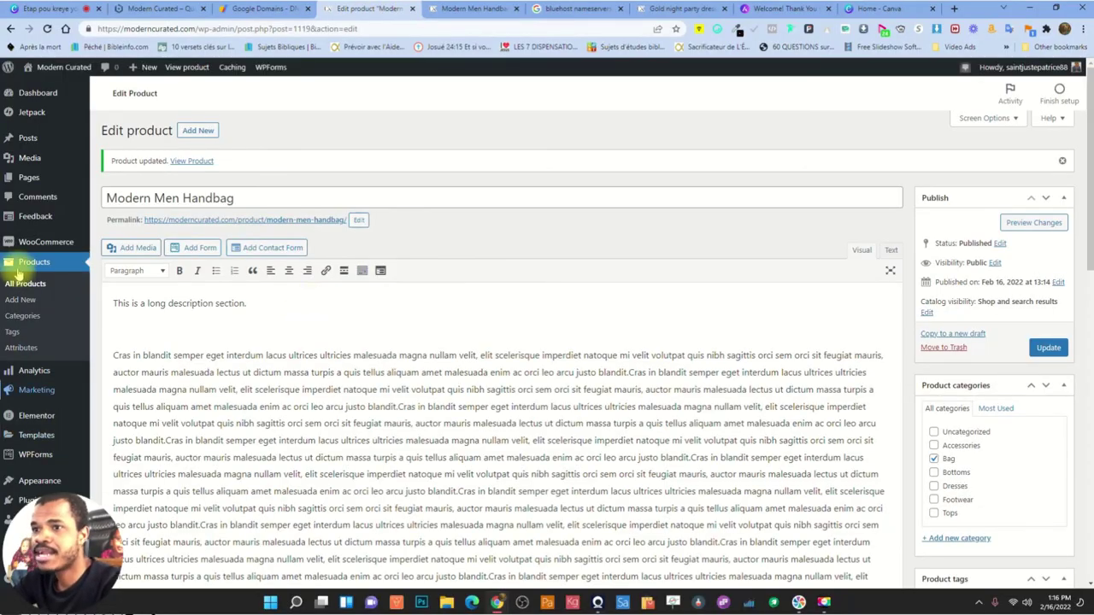
Create a new product in the Modern Curated store and name it "Yoga Pants"
click(21, 300)
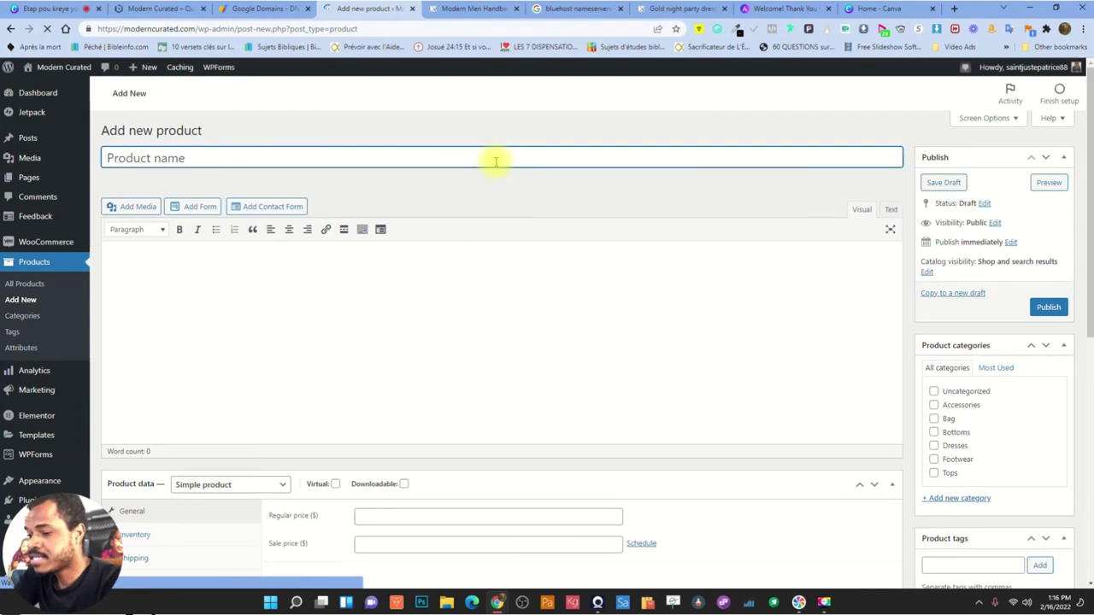
text(Yo)
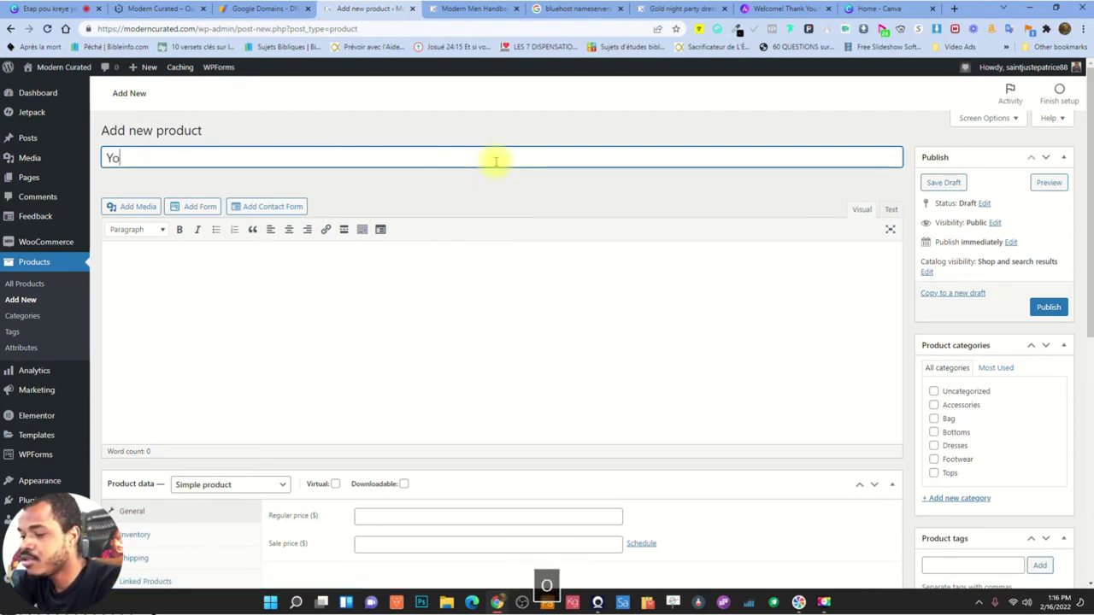
text(ga Pan)
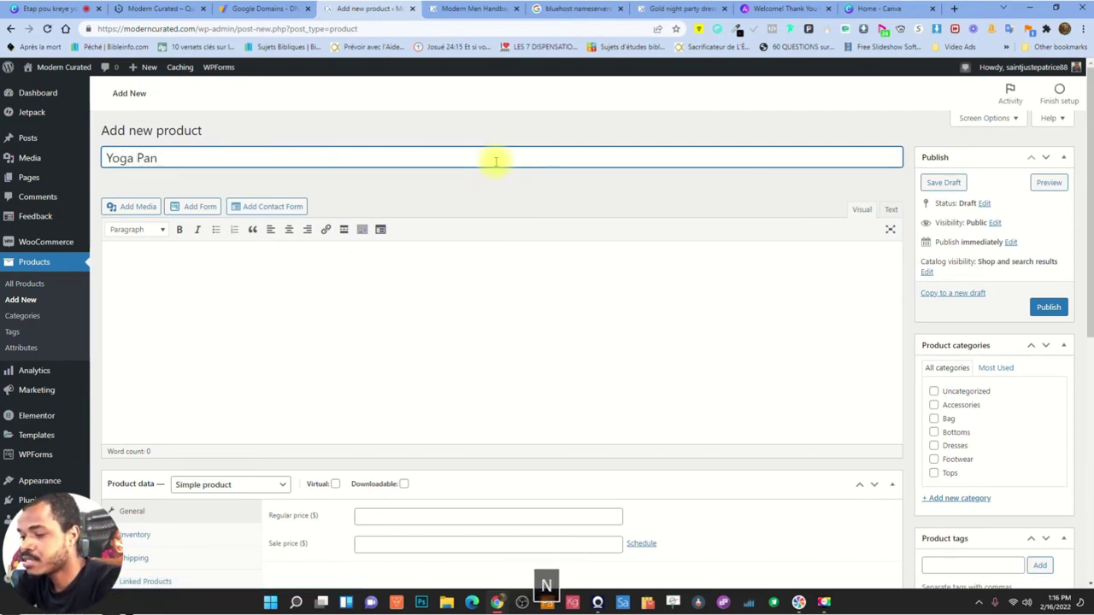
text(ts)
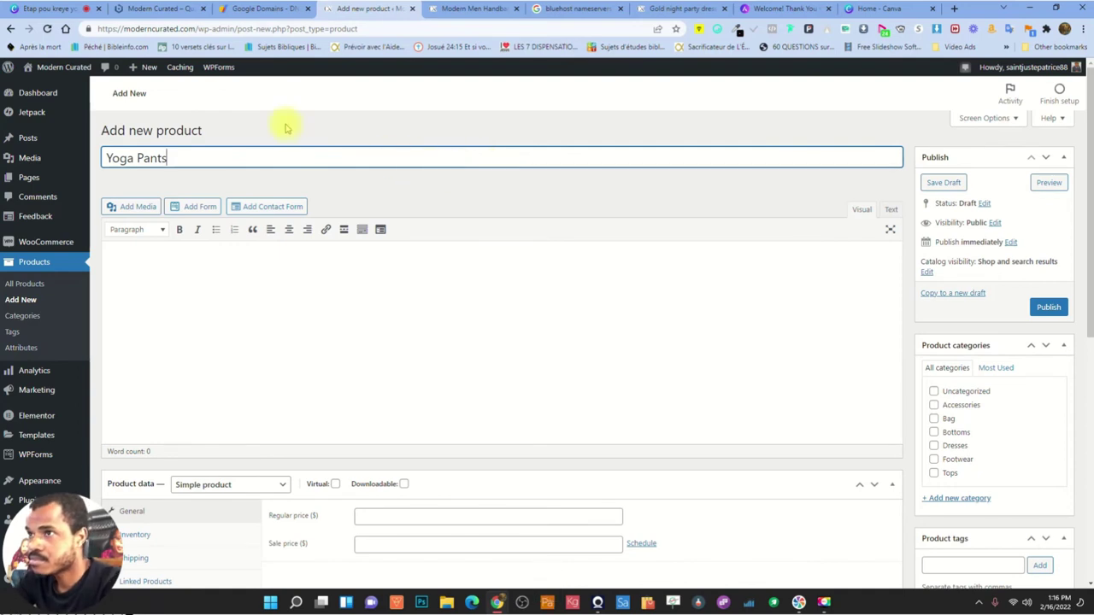
click(286, 125)
Enter "Long Description" as the main description of the Yoga Pants product
click(237, 272)
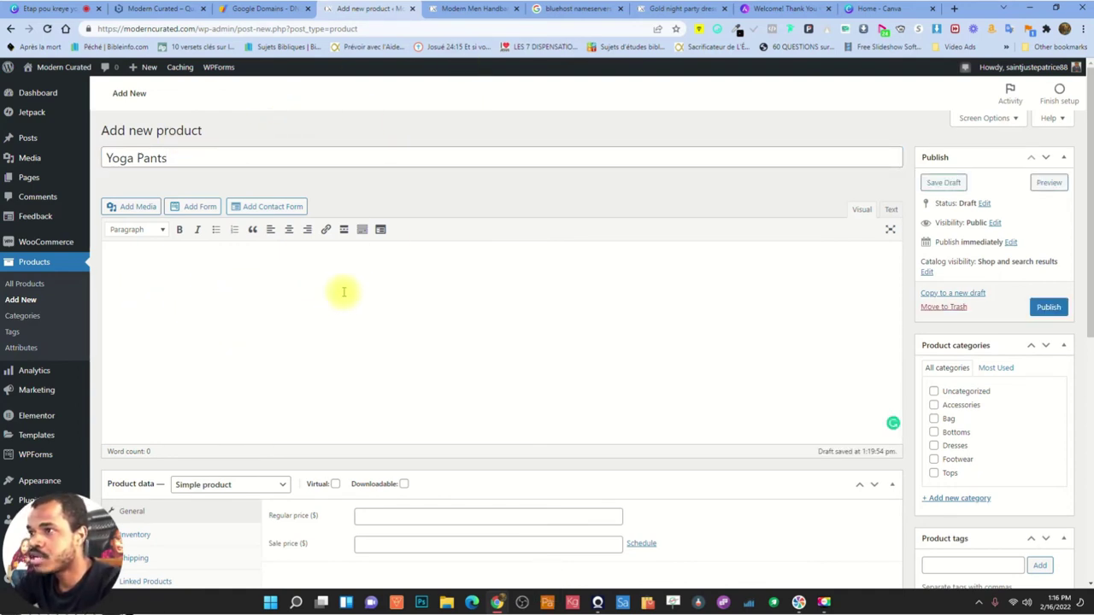
text(Sho)
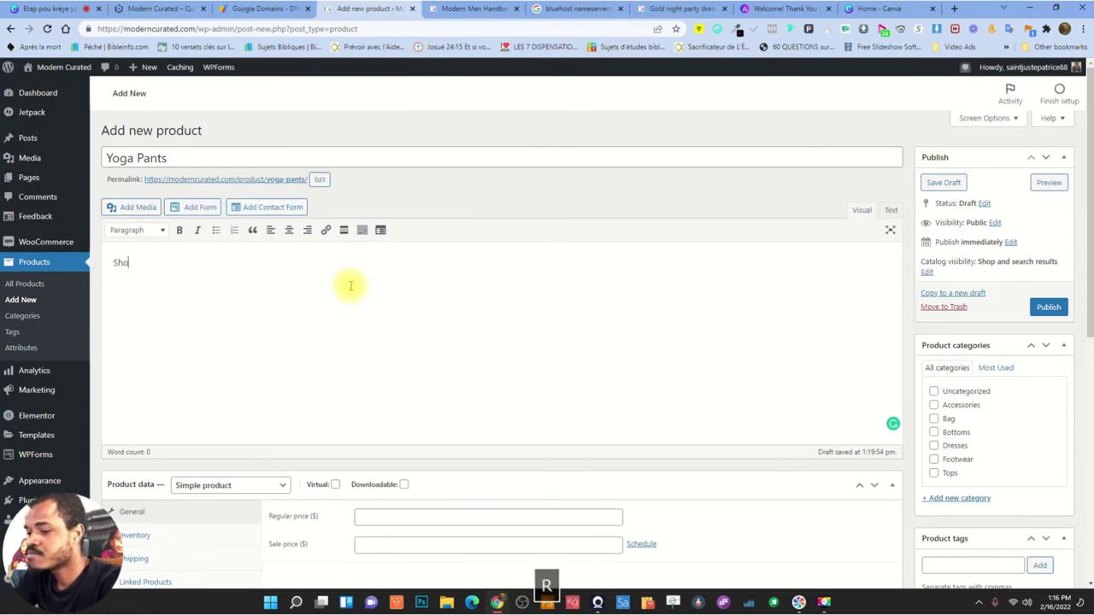
text(r)
key(BackSpace)
text(Long Des)
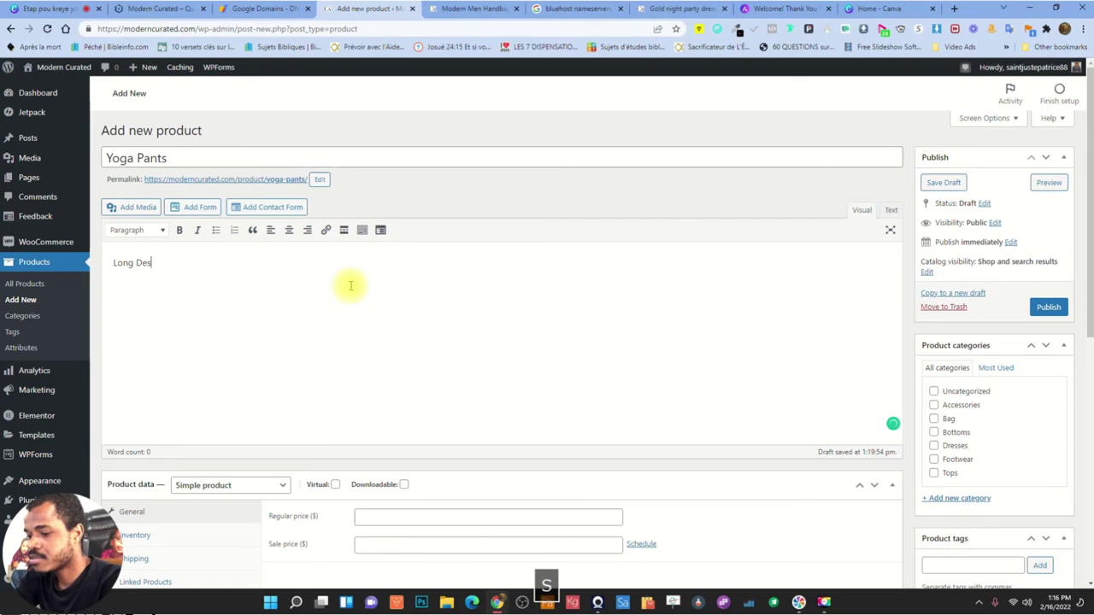
text(cription)
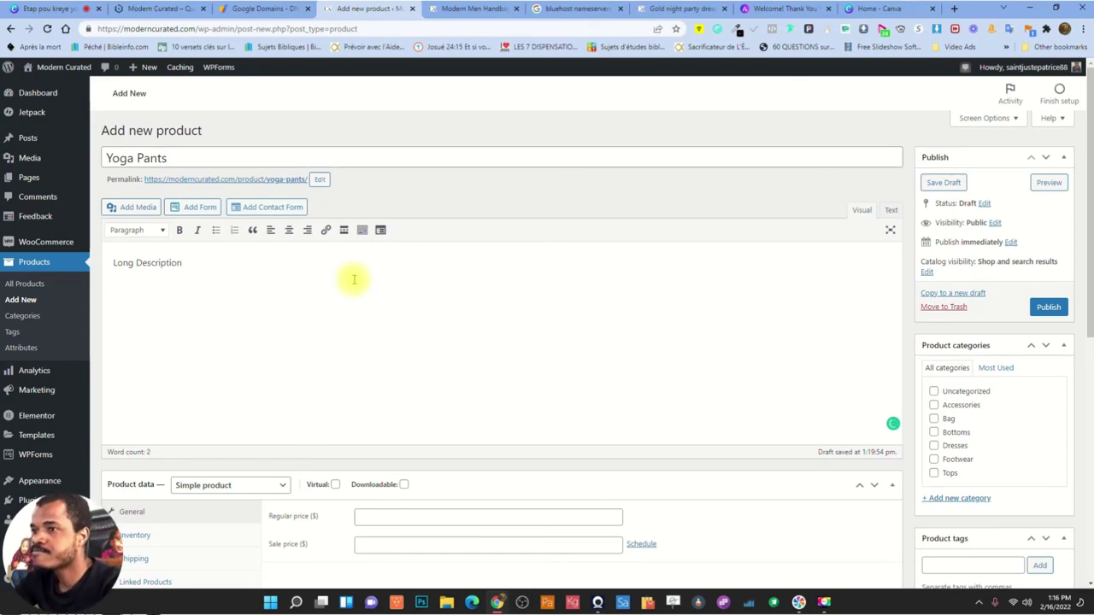
Set the regular price of the Yoga Pants product to 65
scroll(353, 280, down, 3)
click(398, 287)
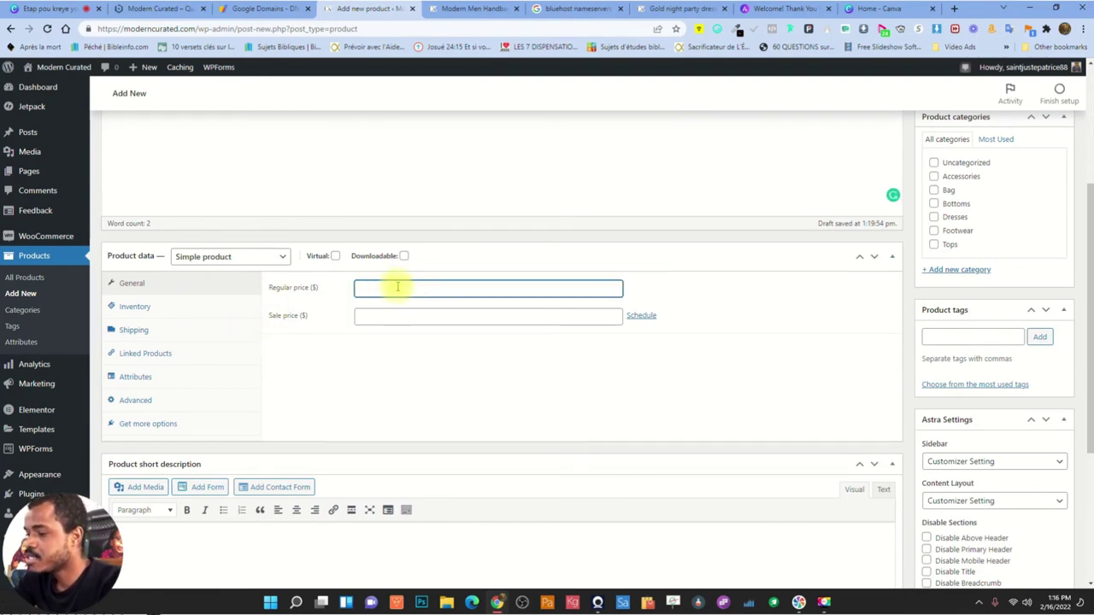
text(65)
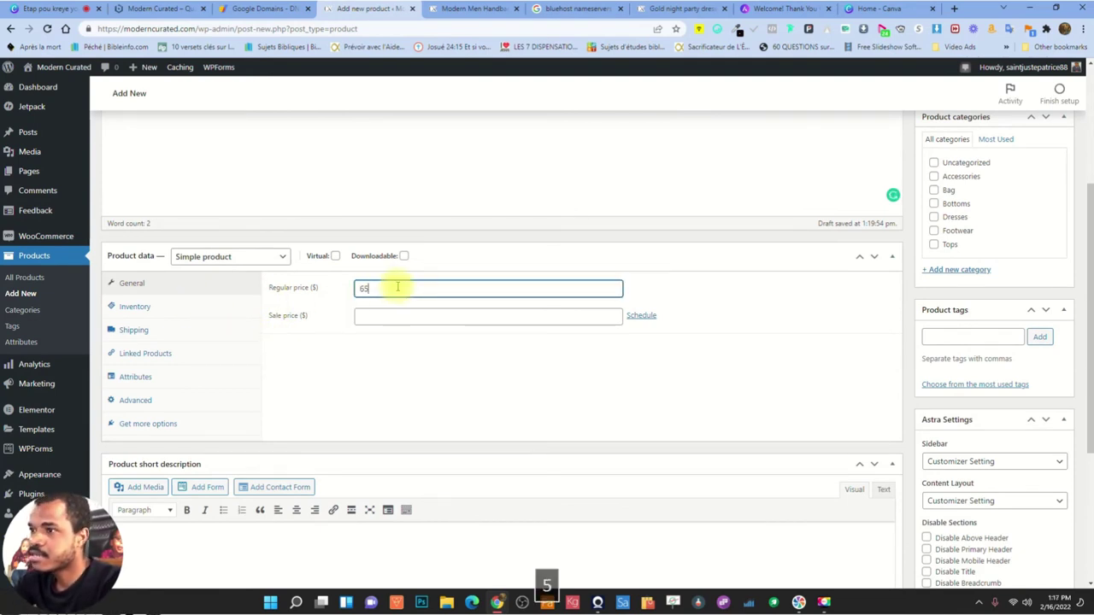
Enable stock management for the Yoga Pants product and set its stock quantity to 50
click(159, 306)
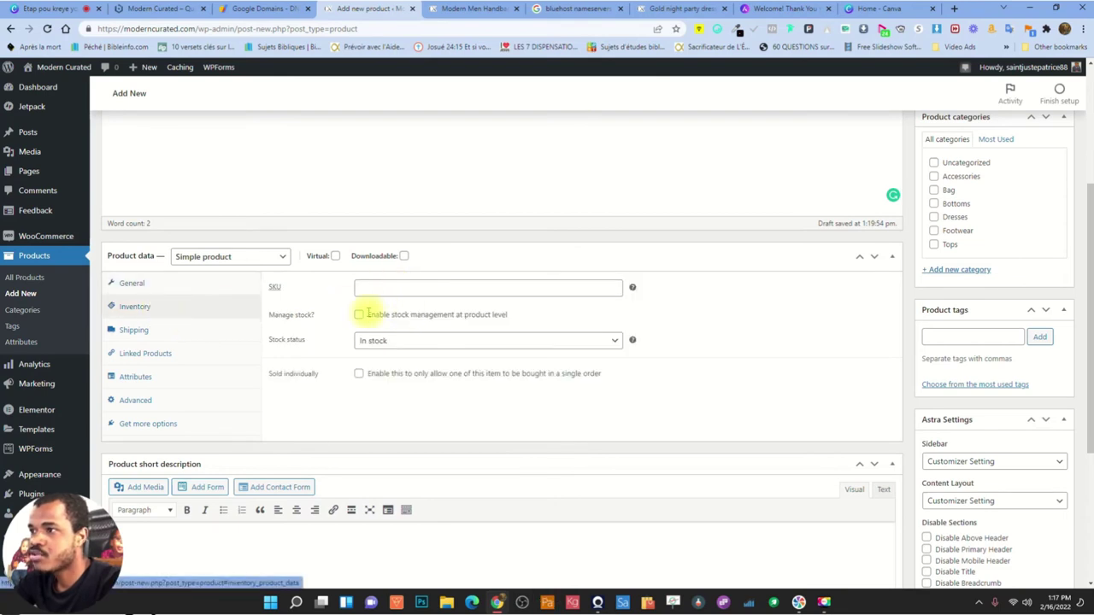
click(359, 316)
click(356, 341)
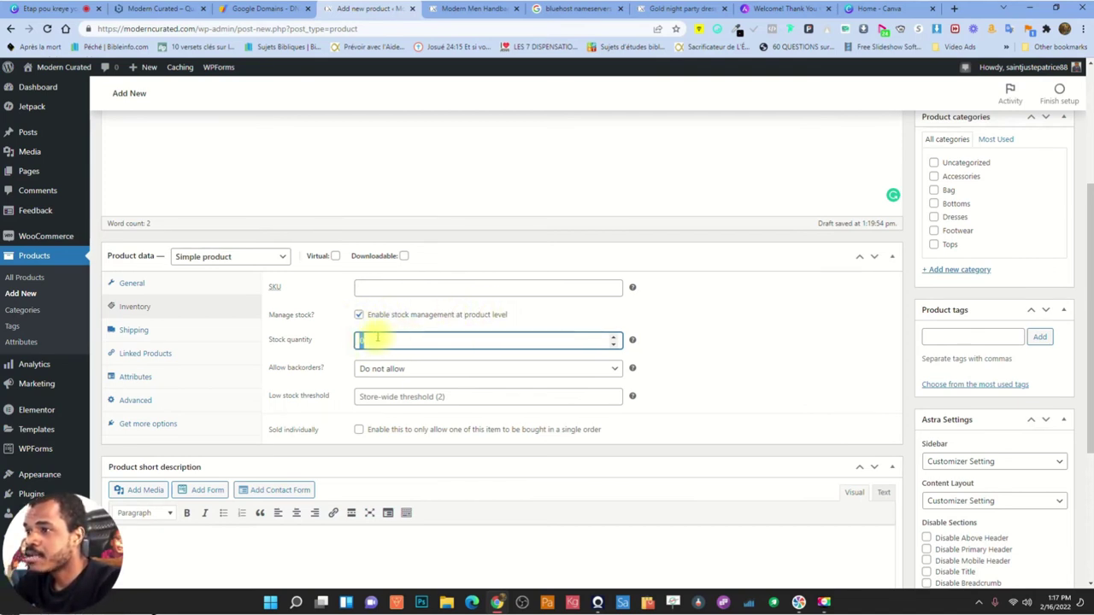
text(5)
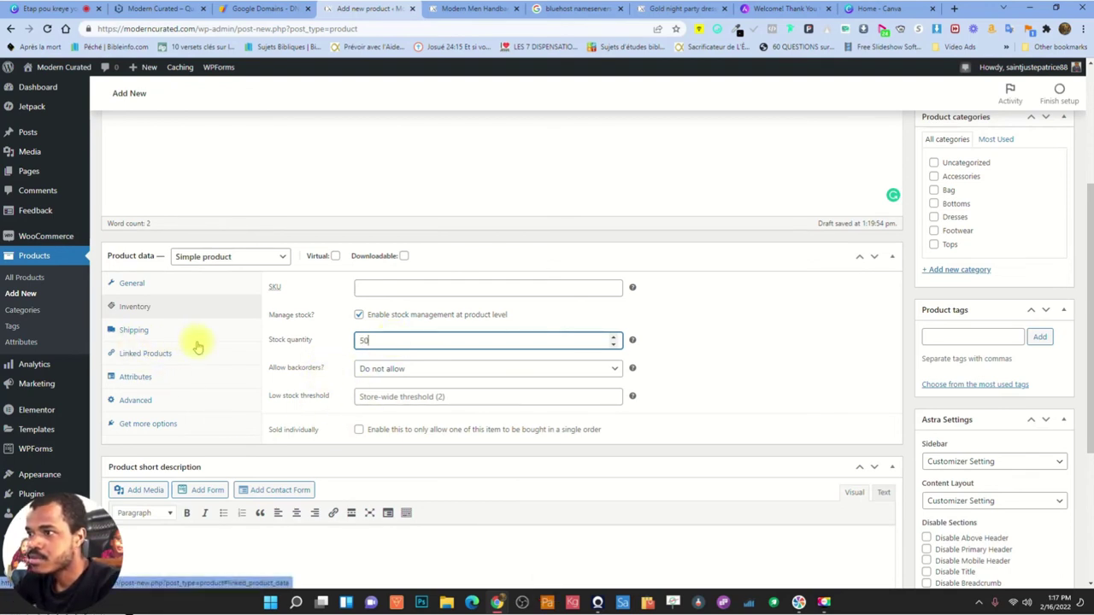
Check the attribute choices available for the Yoga Pants product and open the store-wide Attributes page in a separate browser tab
click(159, 382)
click(353, 287)
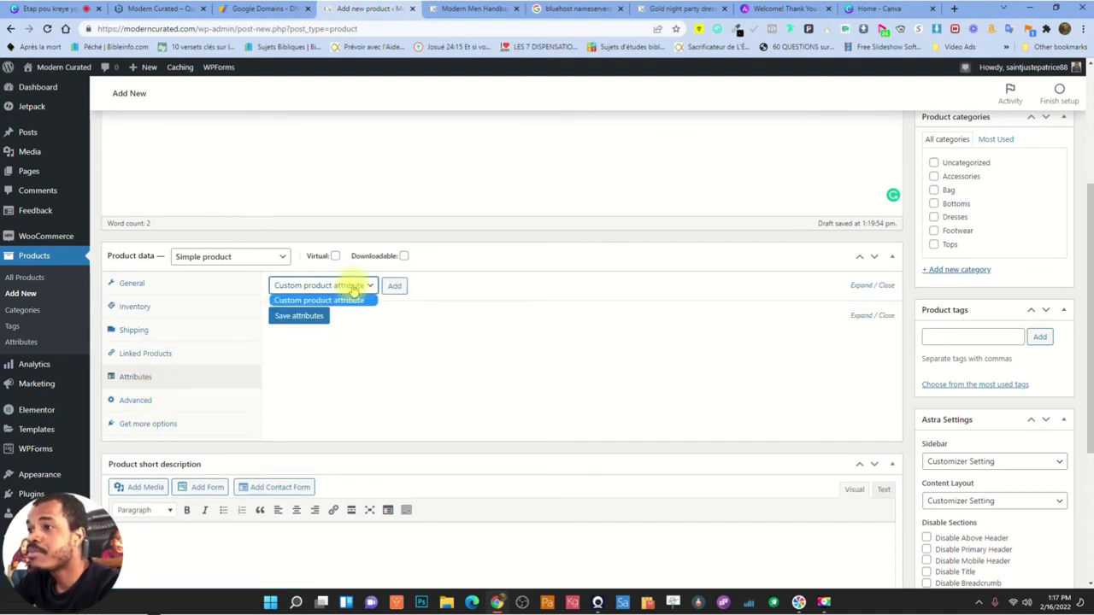
click(353, 287)
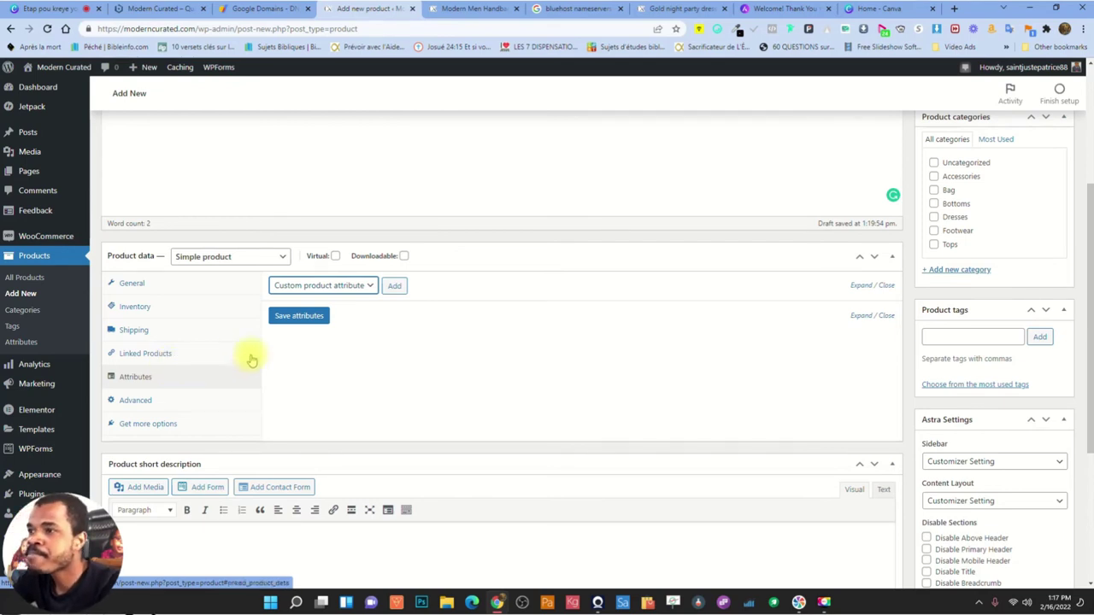
right_click(24, 346)
click(64, 354)
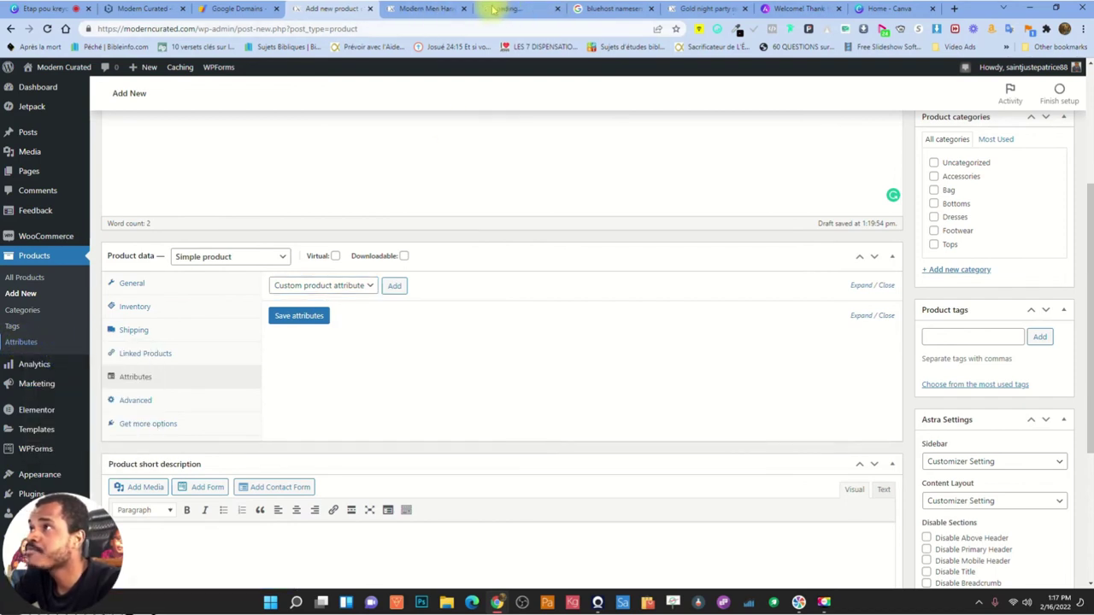
click(541, 12)
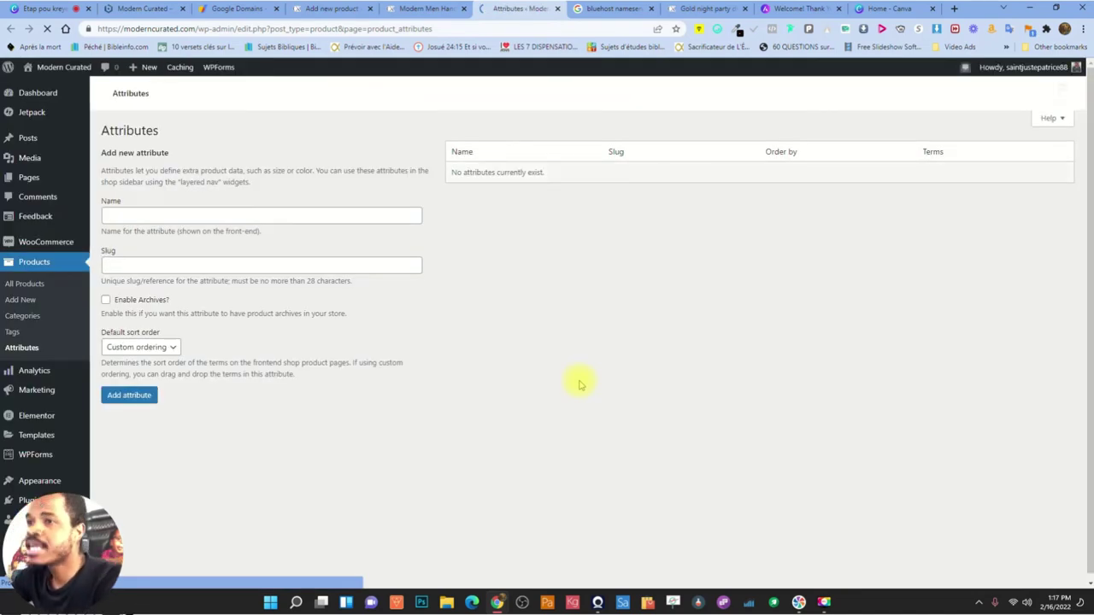
click(421, 9)
click(337, 9)
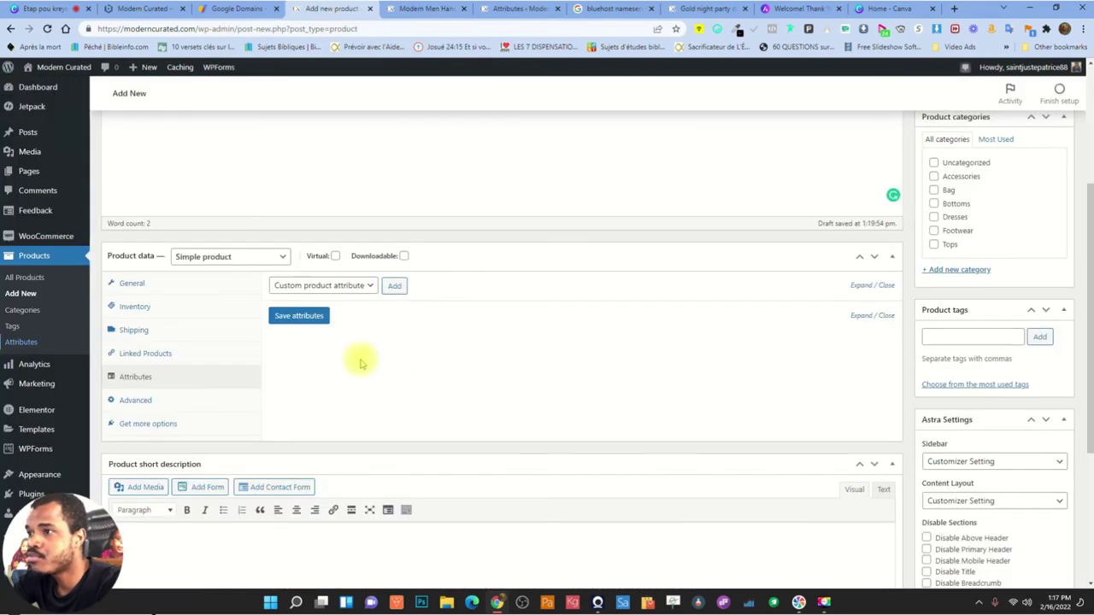
Add a custom product attribute named "Size" to the Yoga Pants product, leaving its values empty
click(395, 287)
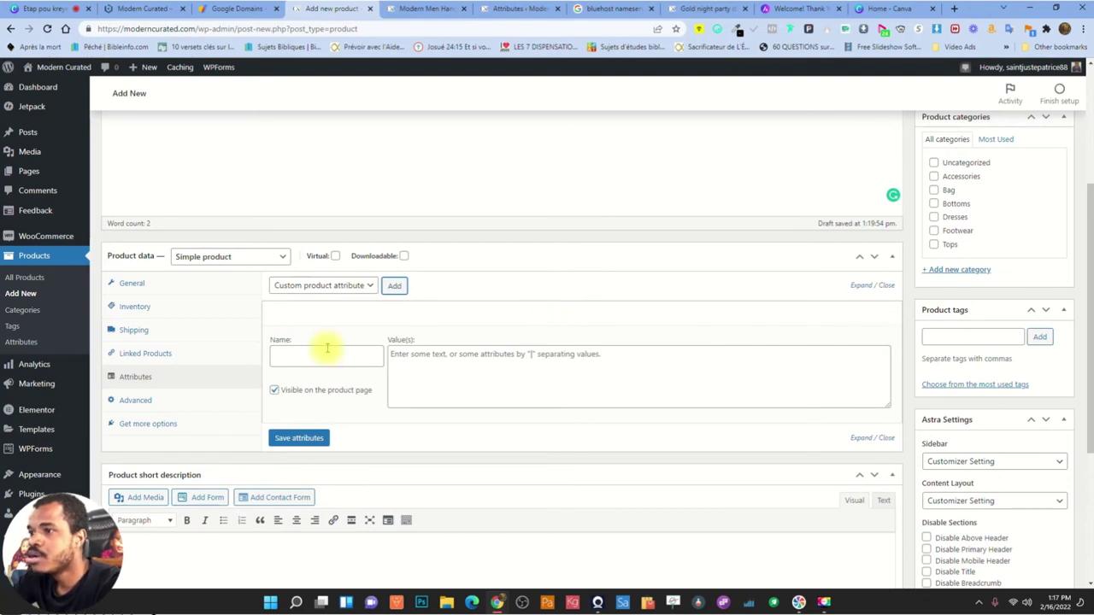
click(326, 355)
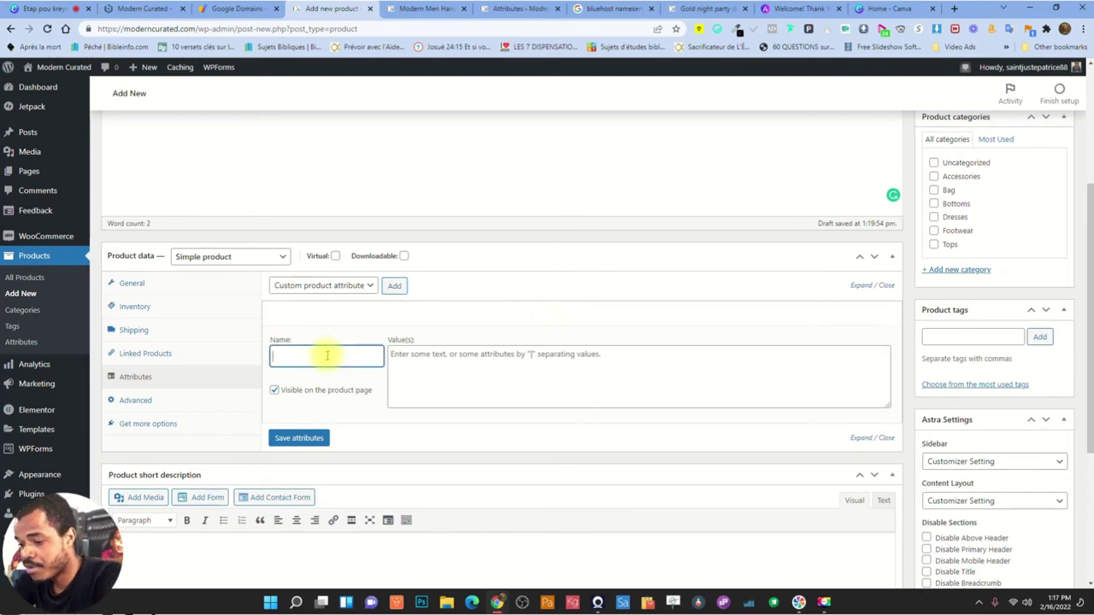
text(Size)
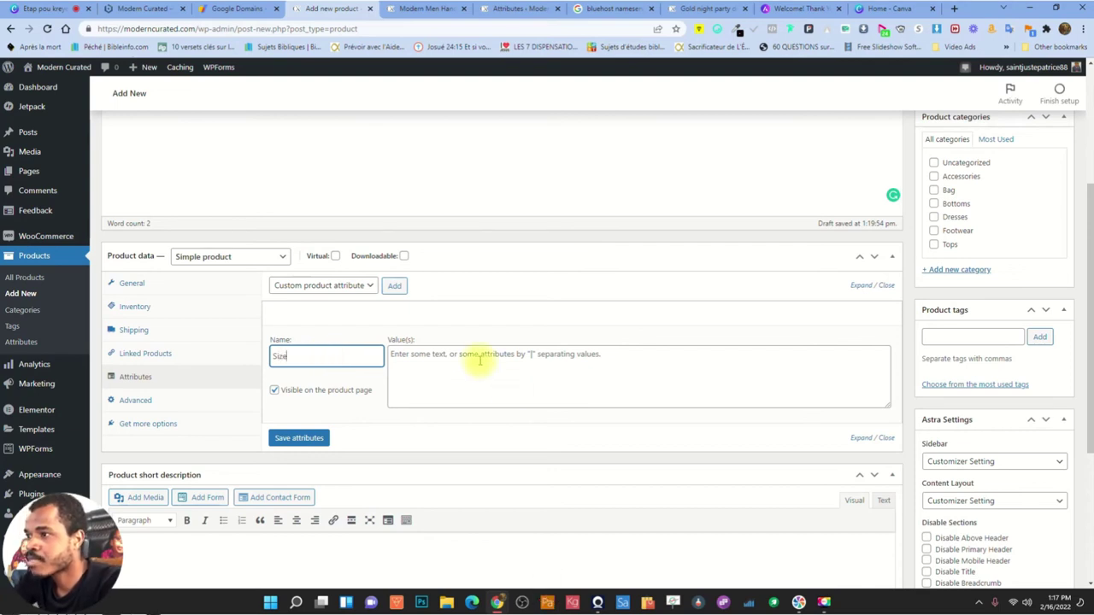
click(476, 359)
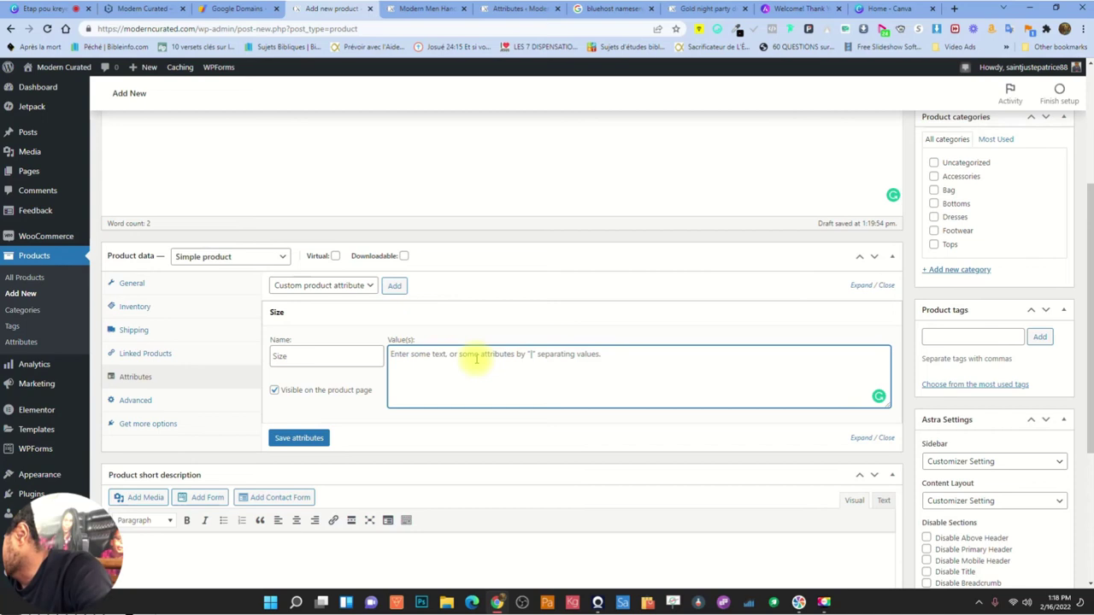
text(|)
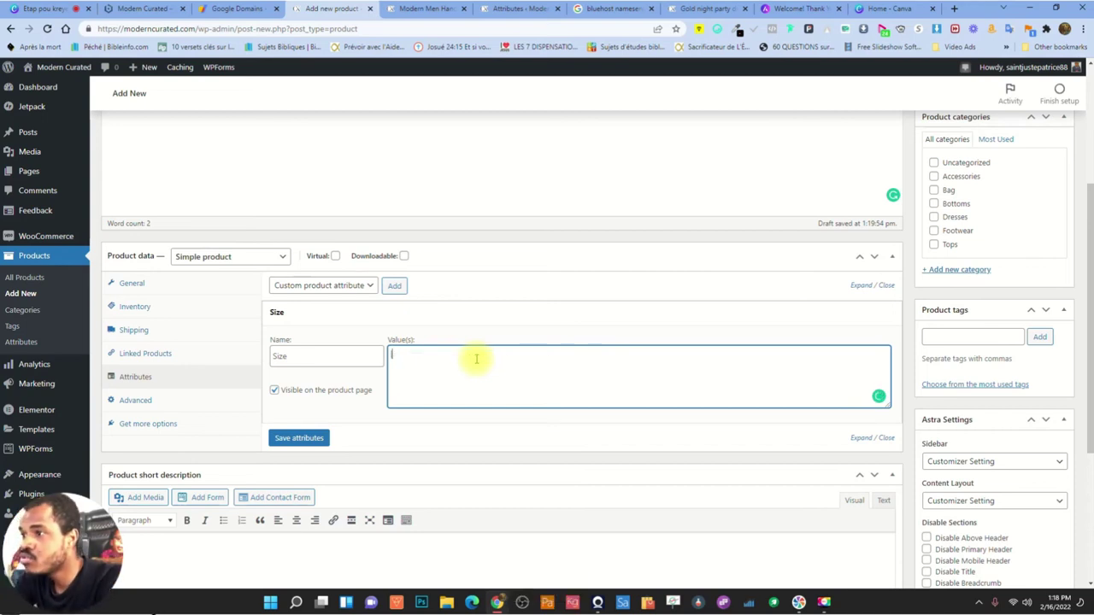
key(BackSpace)
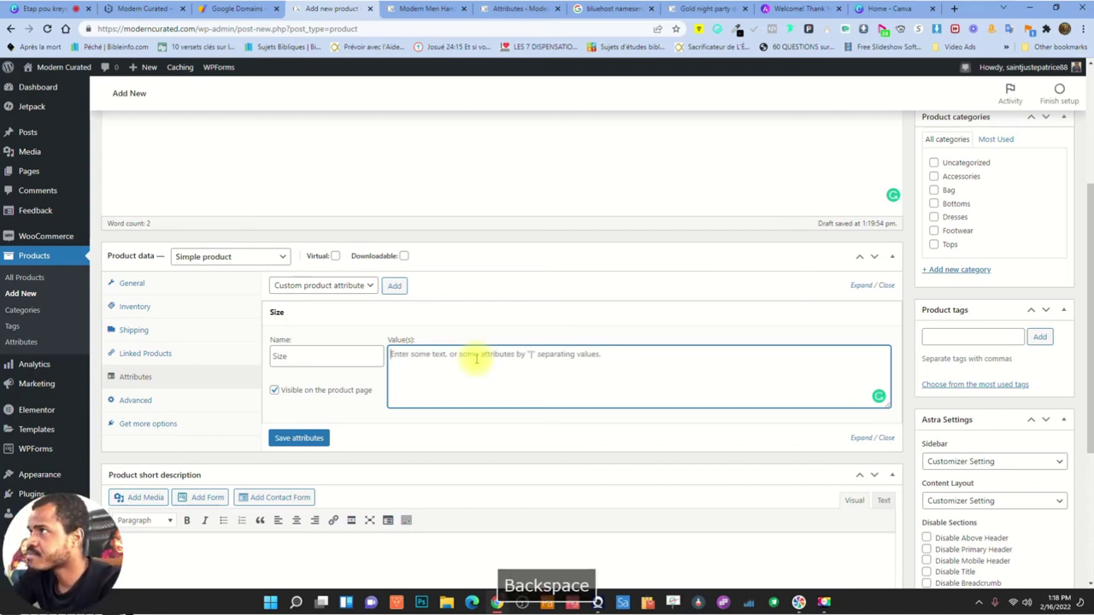
Create a store-wide product attribute named "Color" with custom ordering as its default sort order
click(504, 8)
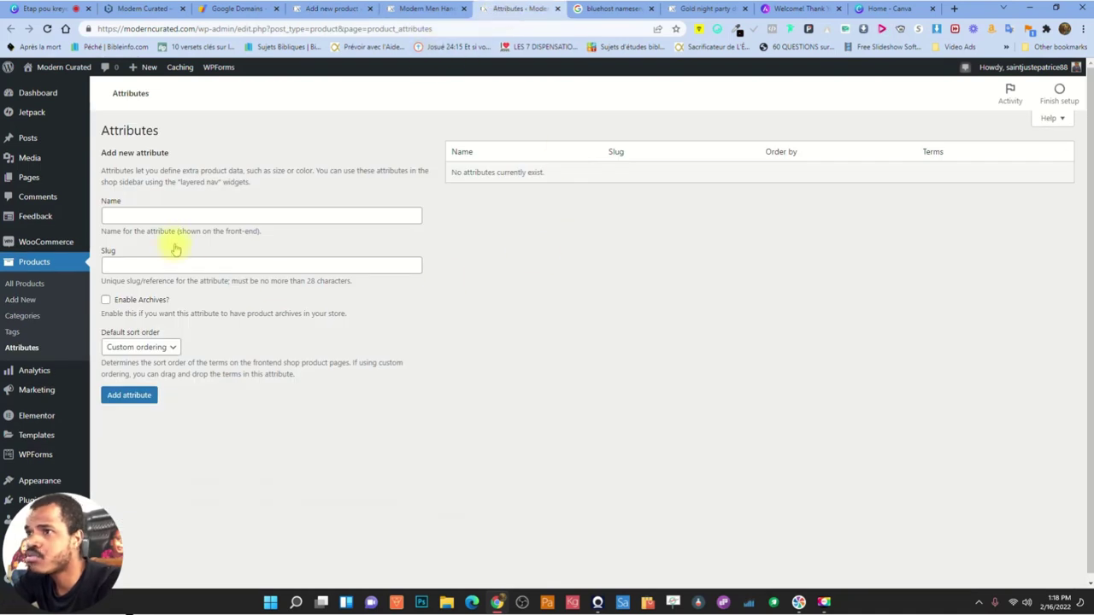
click(188, 218)
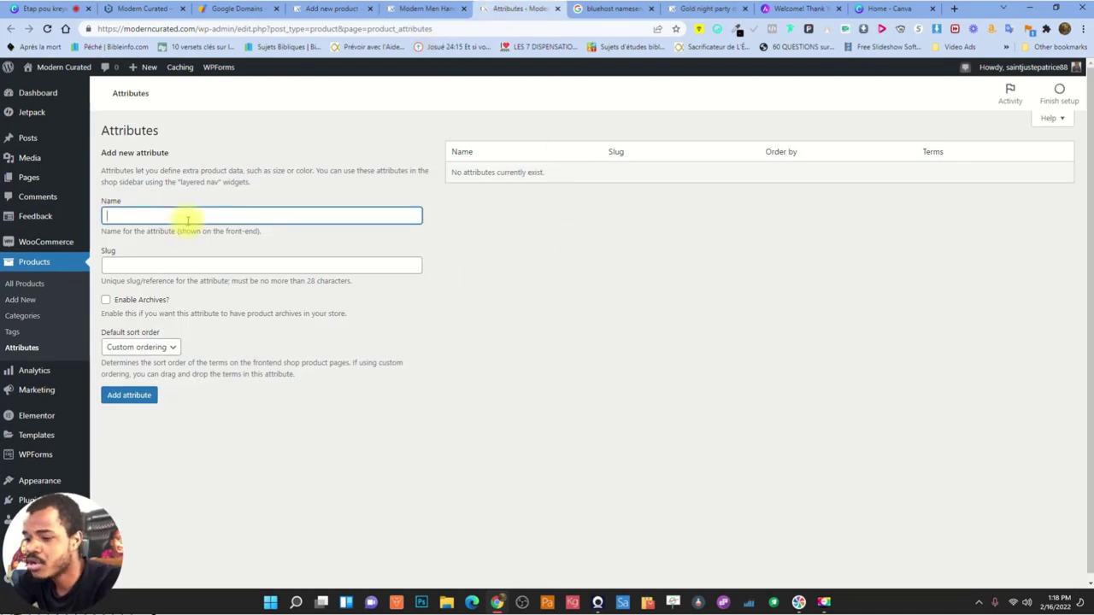
text(Si)
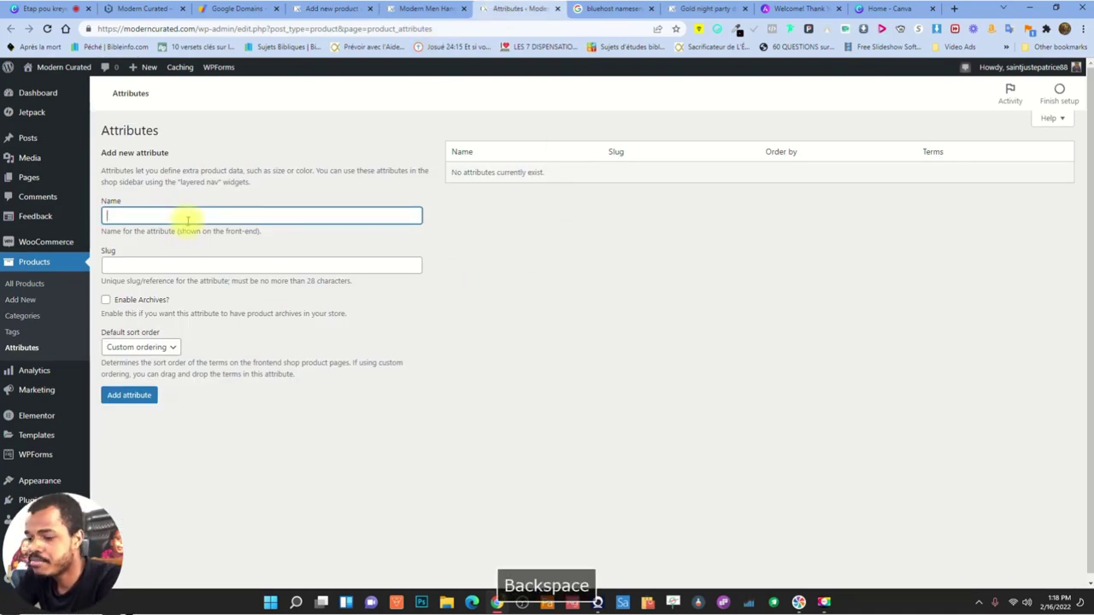
text(Color)
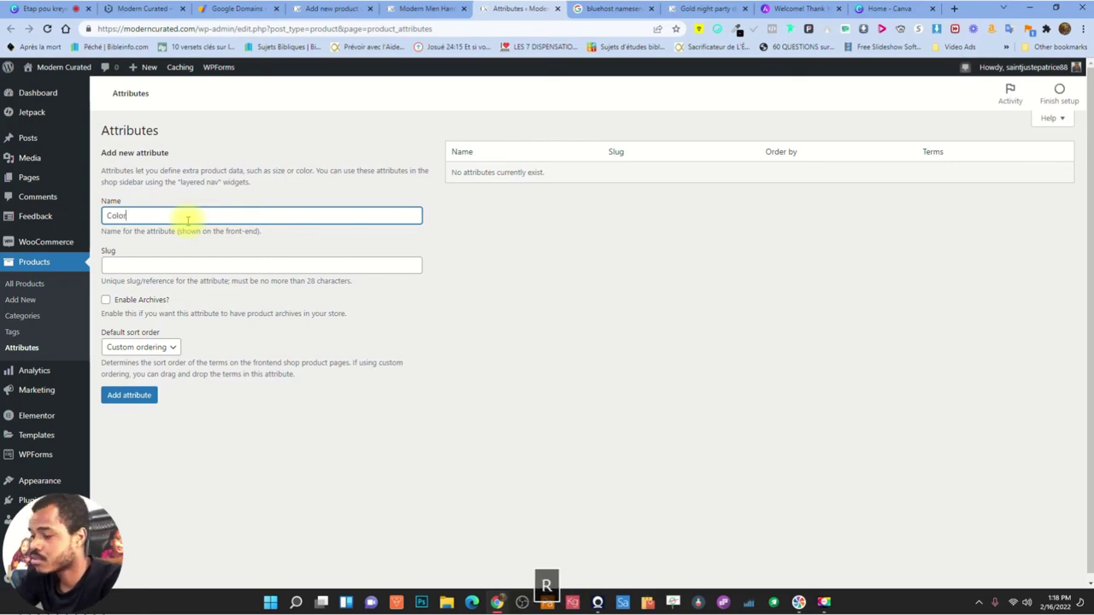
click(152, 350)
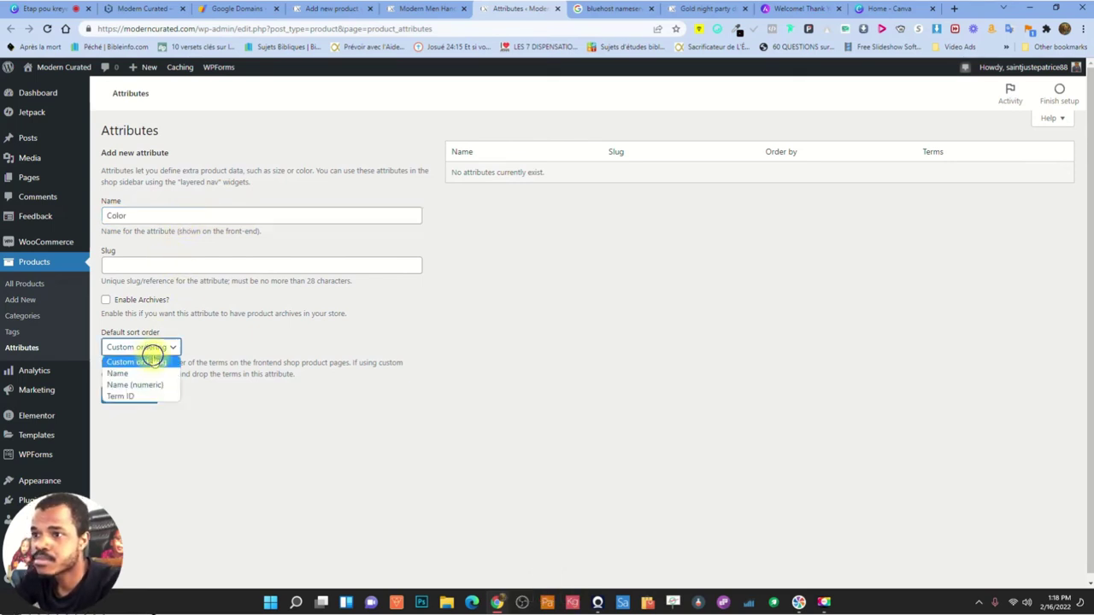
click(152, 361)
click(137, 394)
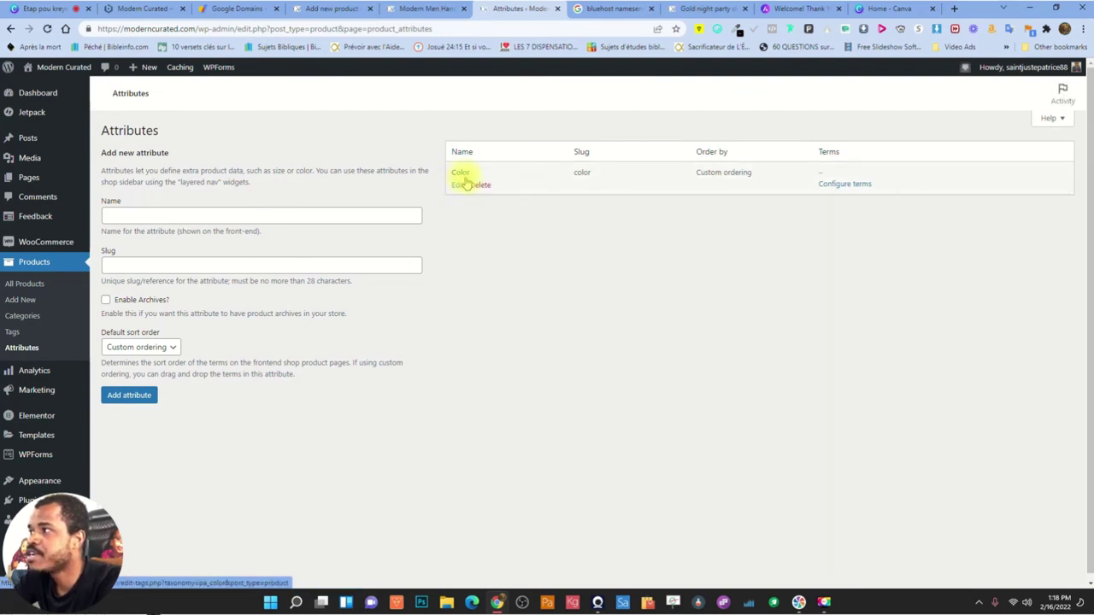
Add the terms "Brown" and "Gray" to the Color attribute
click(846, 183)
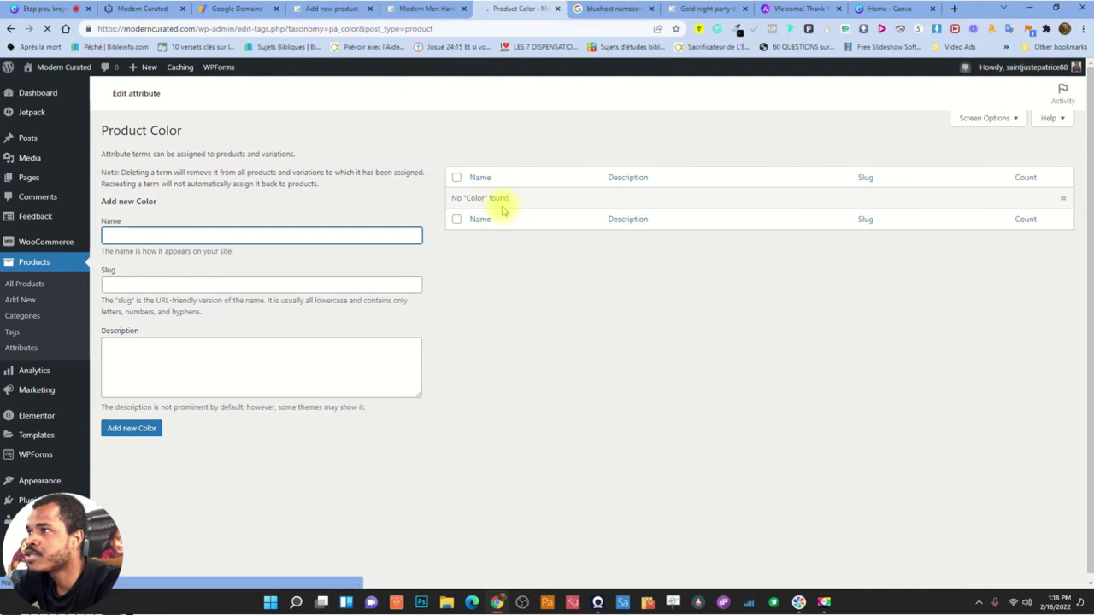
click(164, 233)
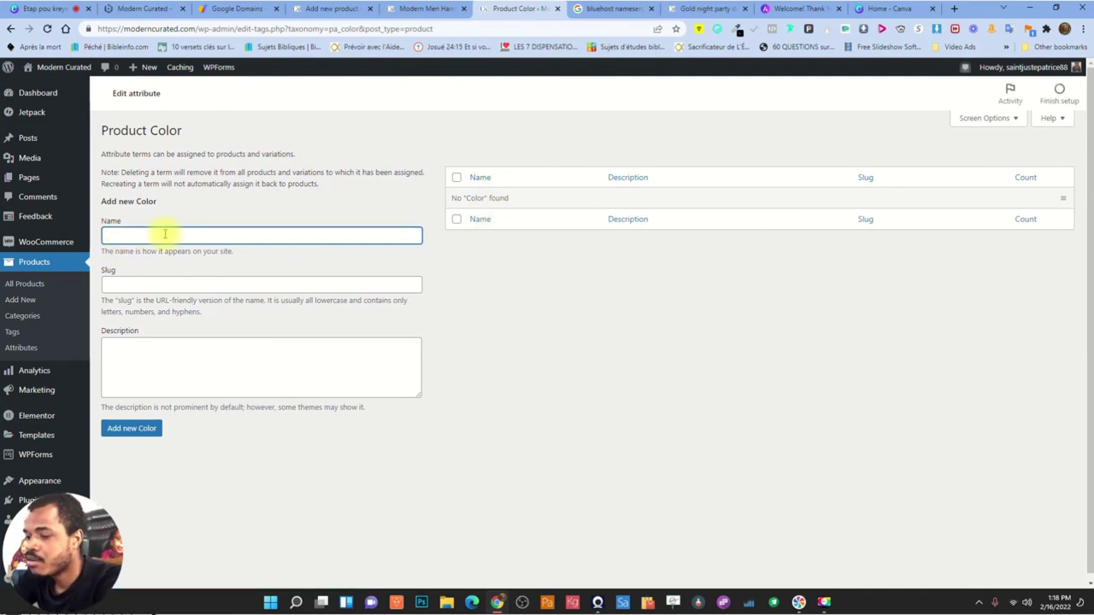
text(Brown)
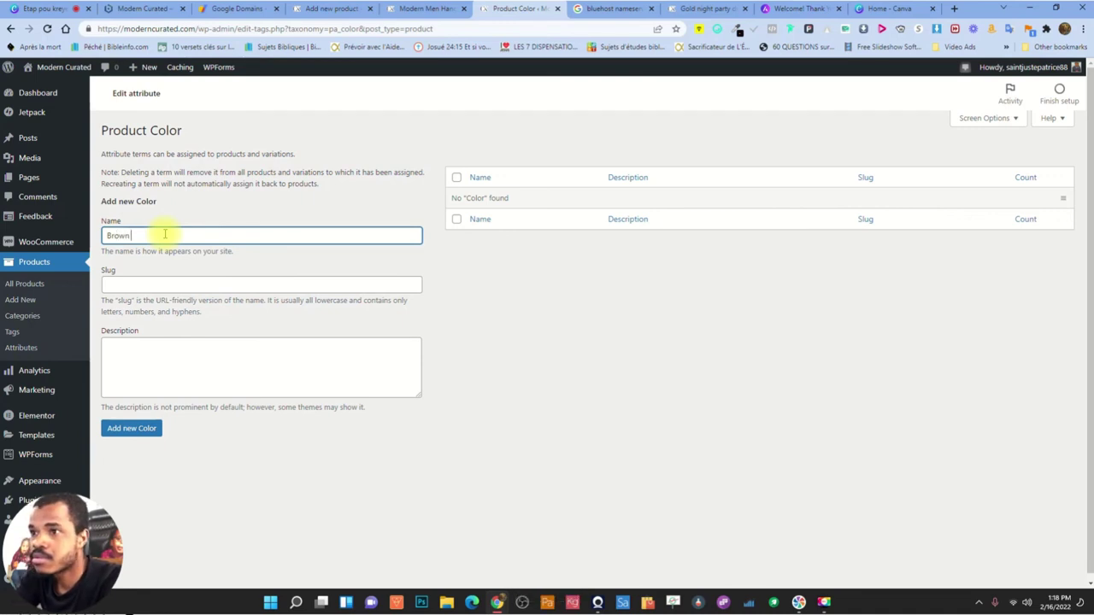
key(Return)
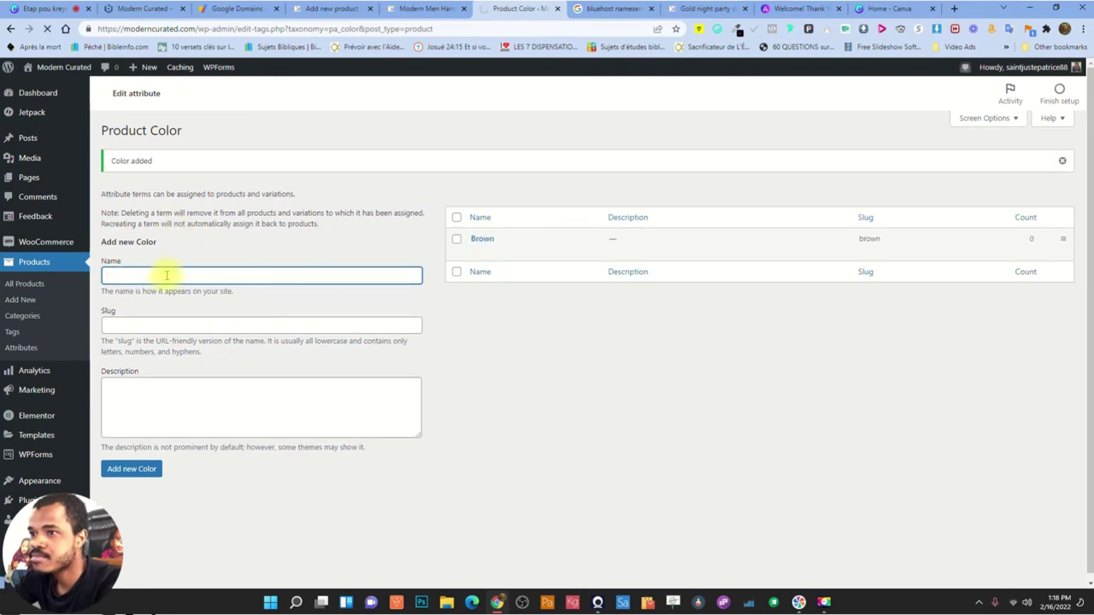
text(Gra)
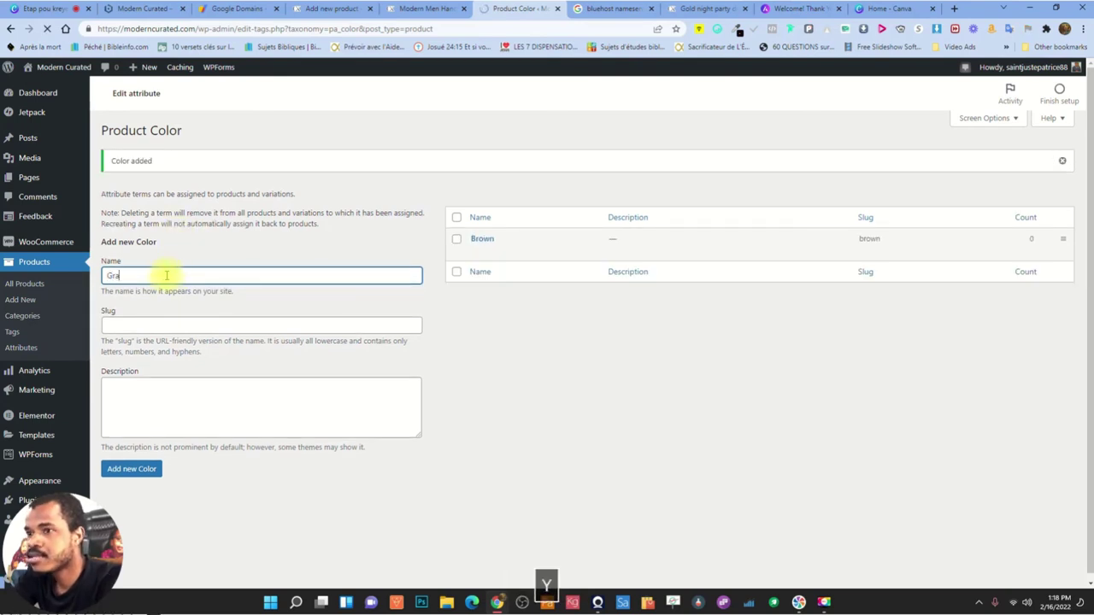
text(yy)
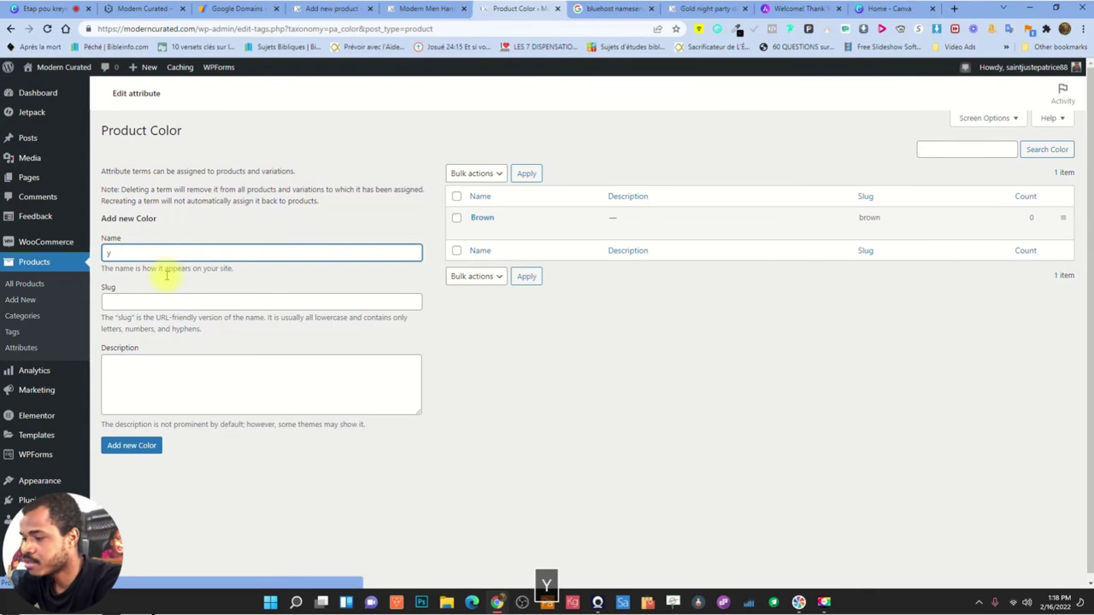
key(BackSpace)
text(Gray)
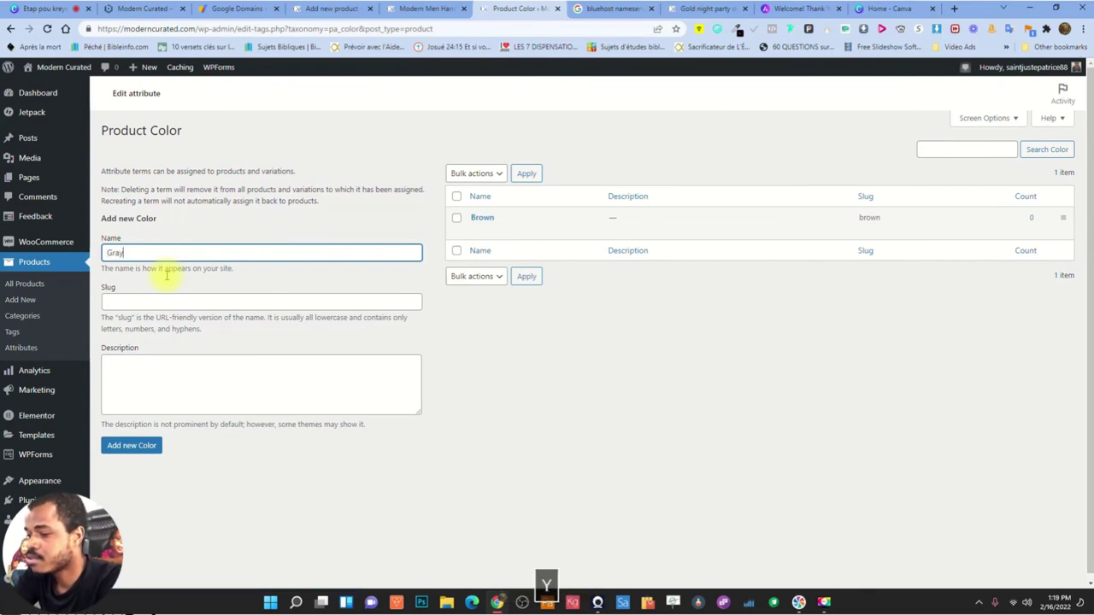
key(Return)
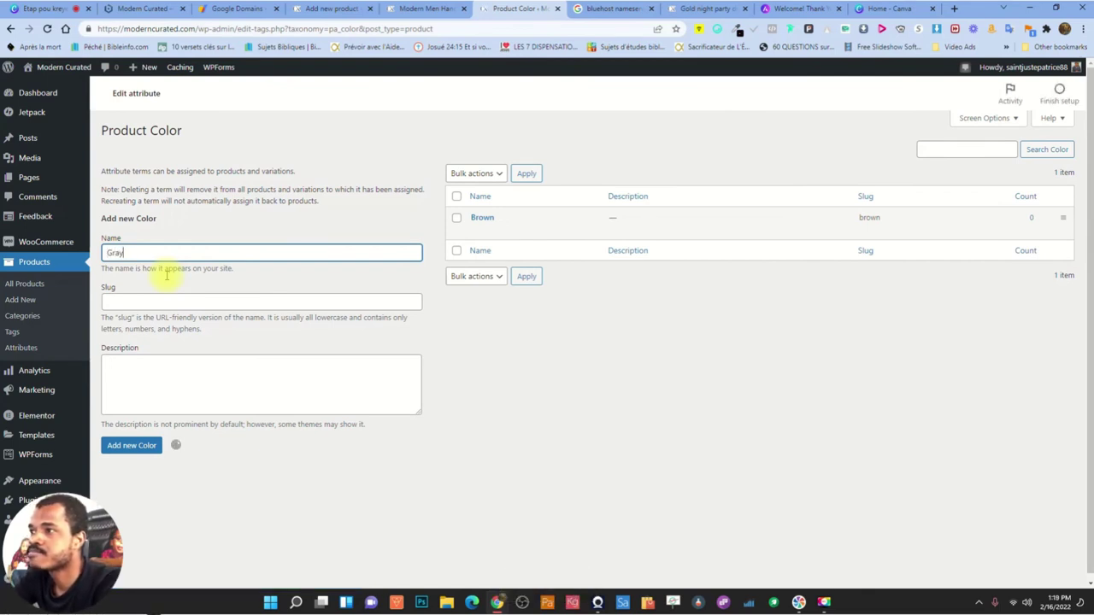
Add the terms "Black" and "Red" to the Color attribute and return to the store's attribute list
text(Black)
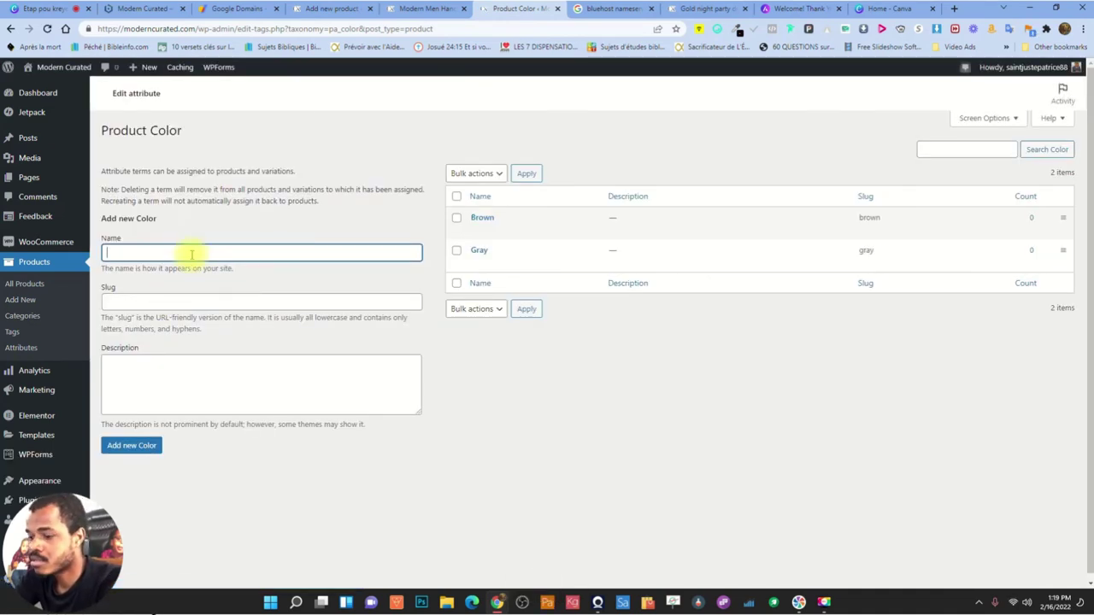
text(Black)
key(Return)
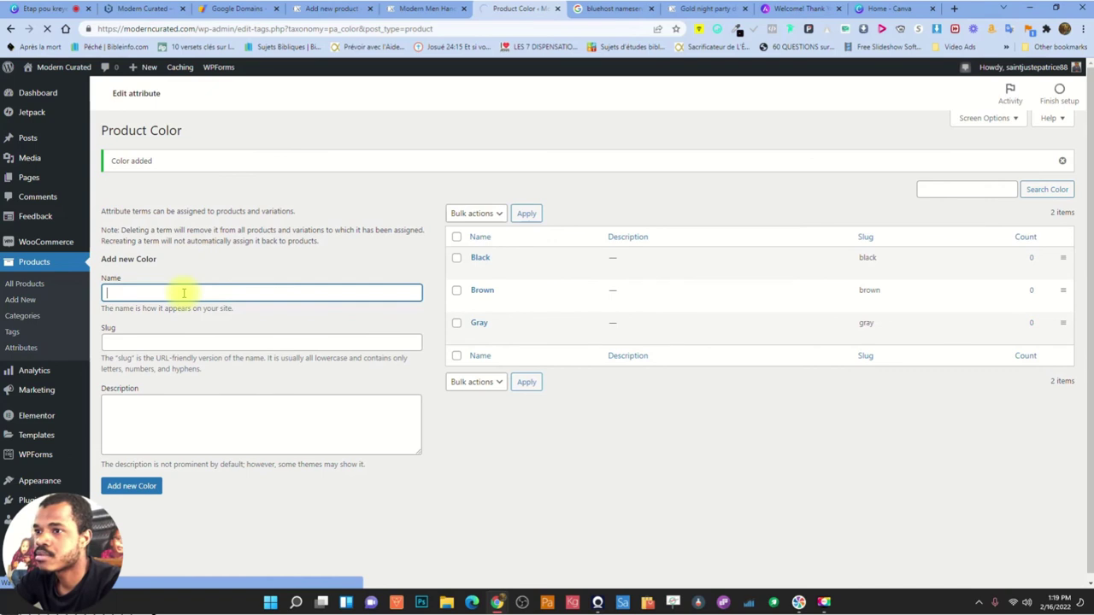
text(R)
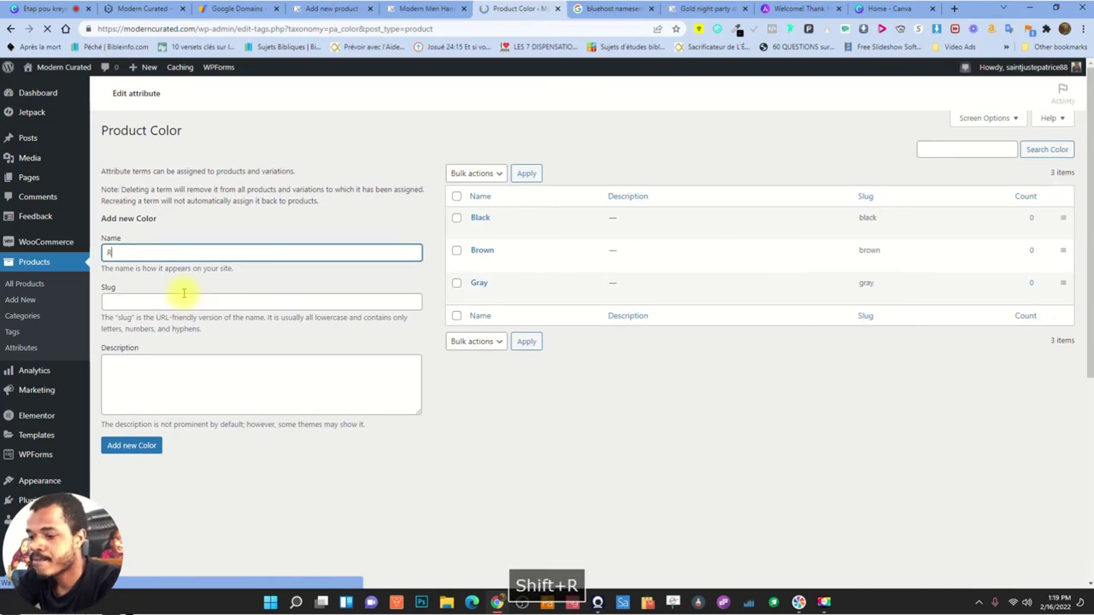
text(ed)
key(Return)
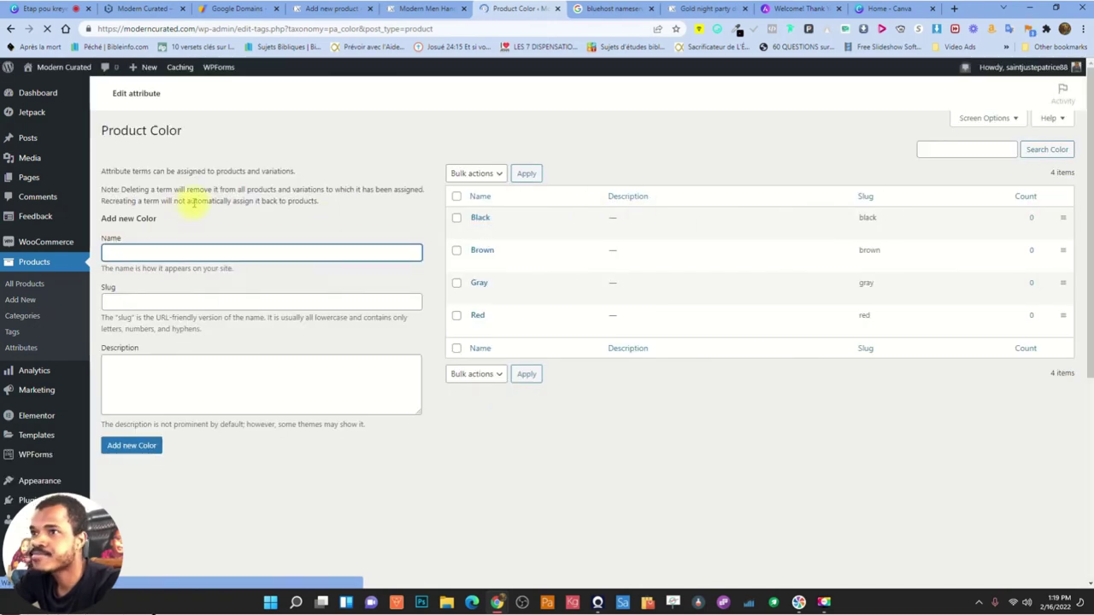
click(33, 347)
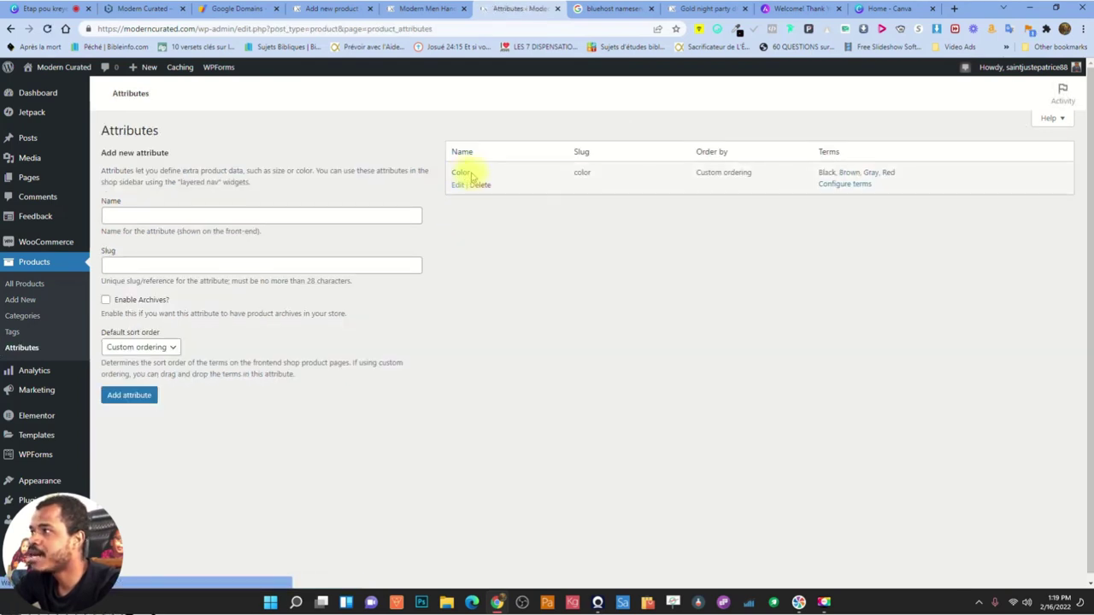
Review the terms of the store-wide Color attribute and return to the Yoga Pants product editor
drag(826, 172, 900, 171)
click(898, 158)
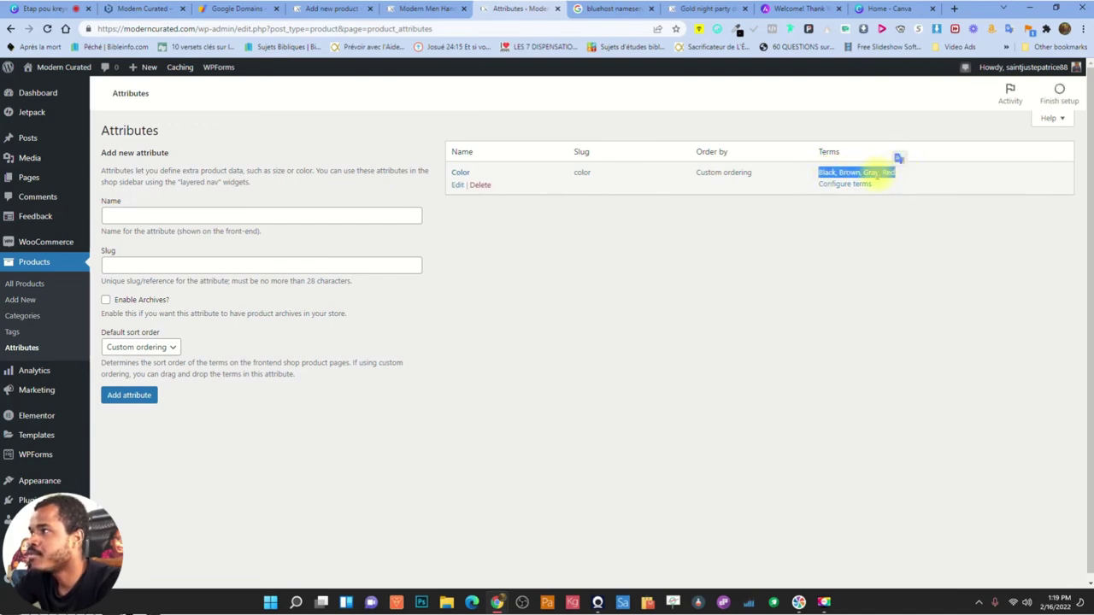
click(425, 9)
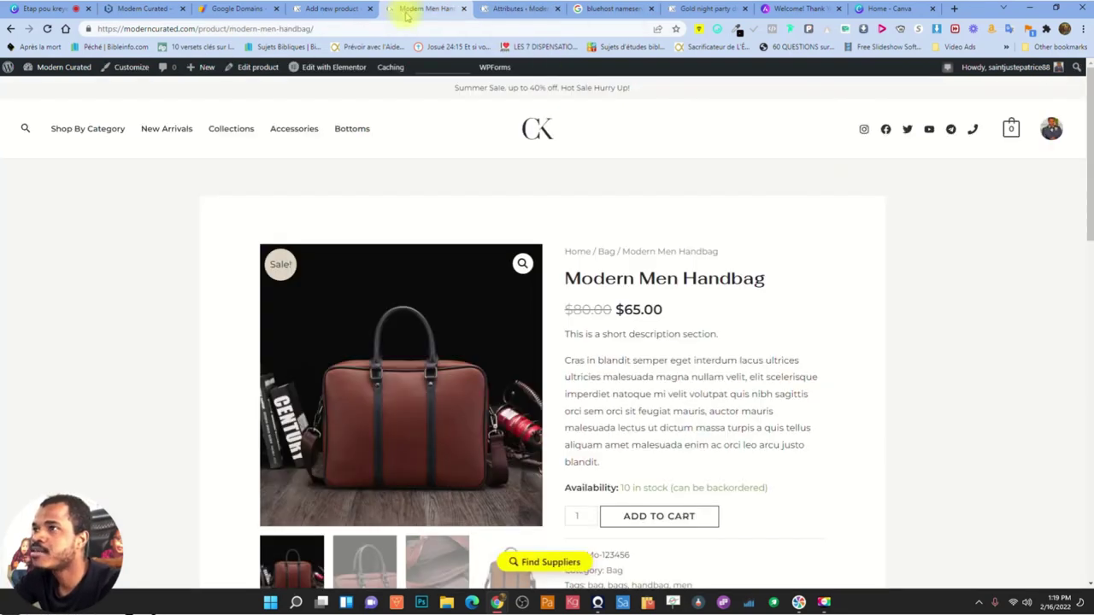
click(338, 8)
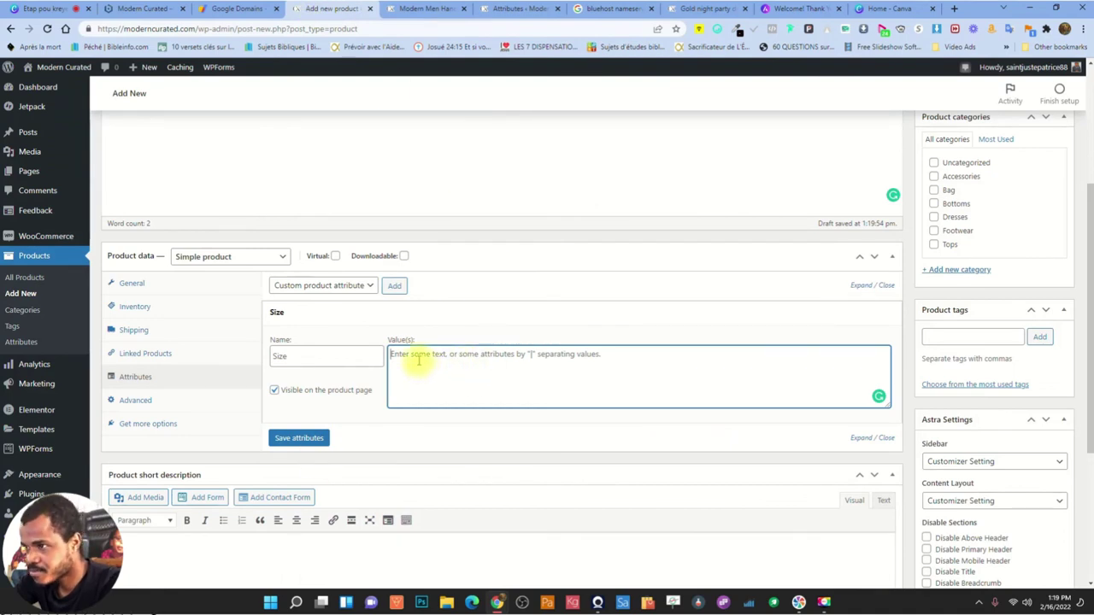
Give the Yoga Pants' Size attribute the values S, M and L, save the attributes and reopen Size to check them
click(297, 356)
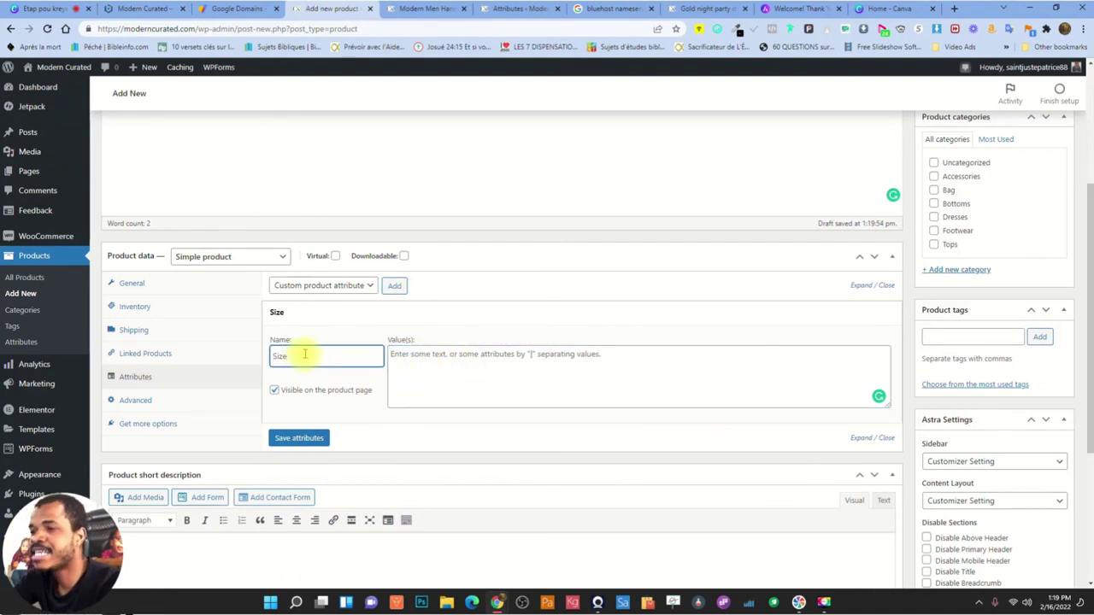
click(430, 355)
text(S)
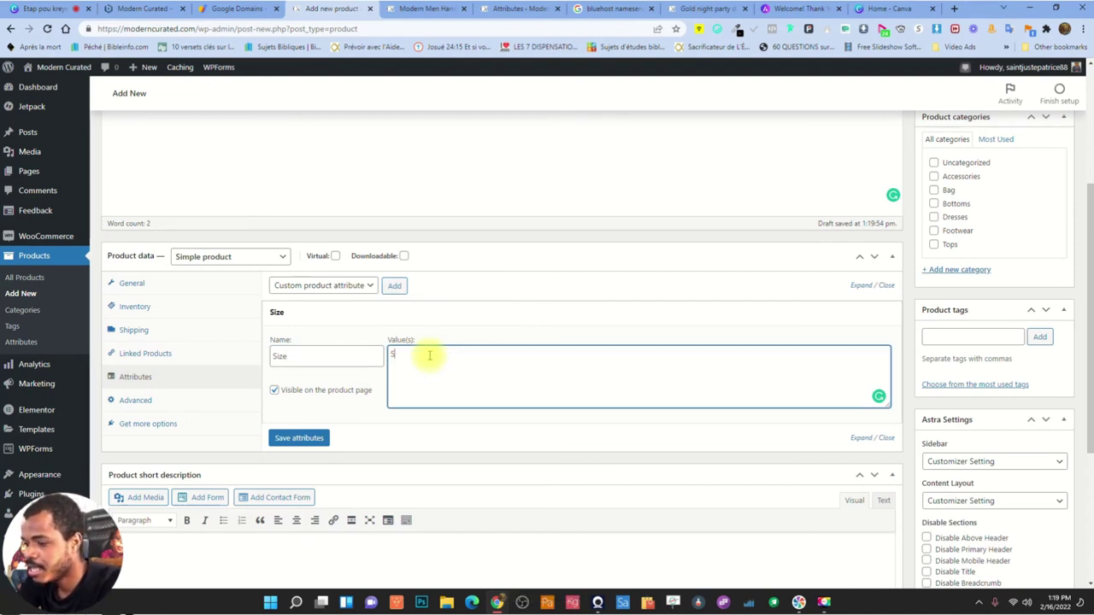
text(|)
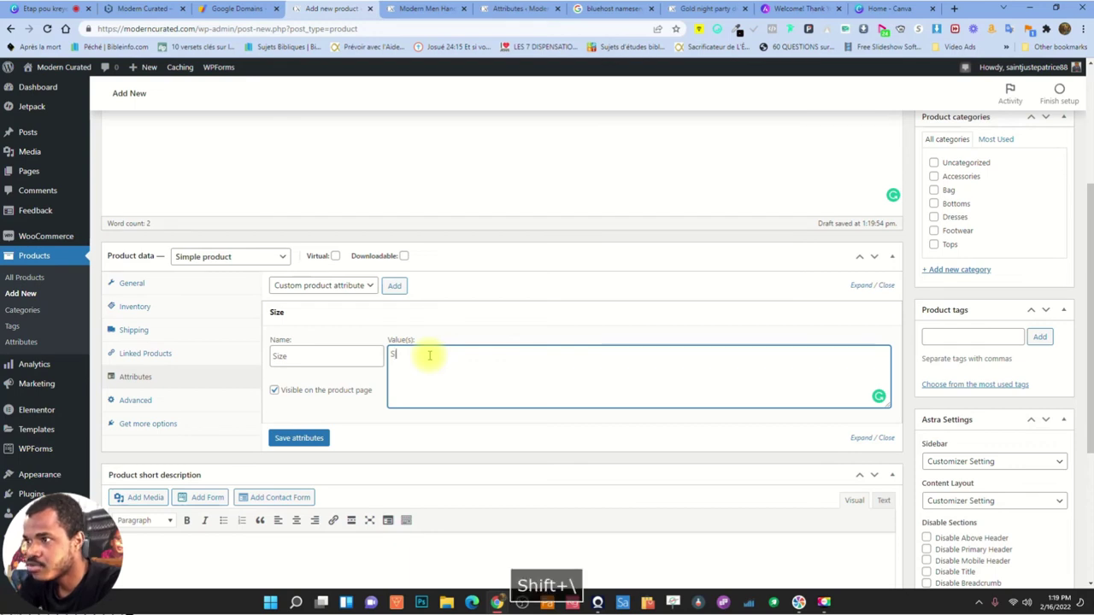
text(M)
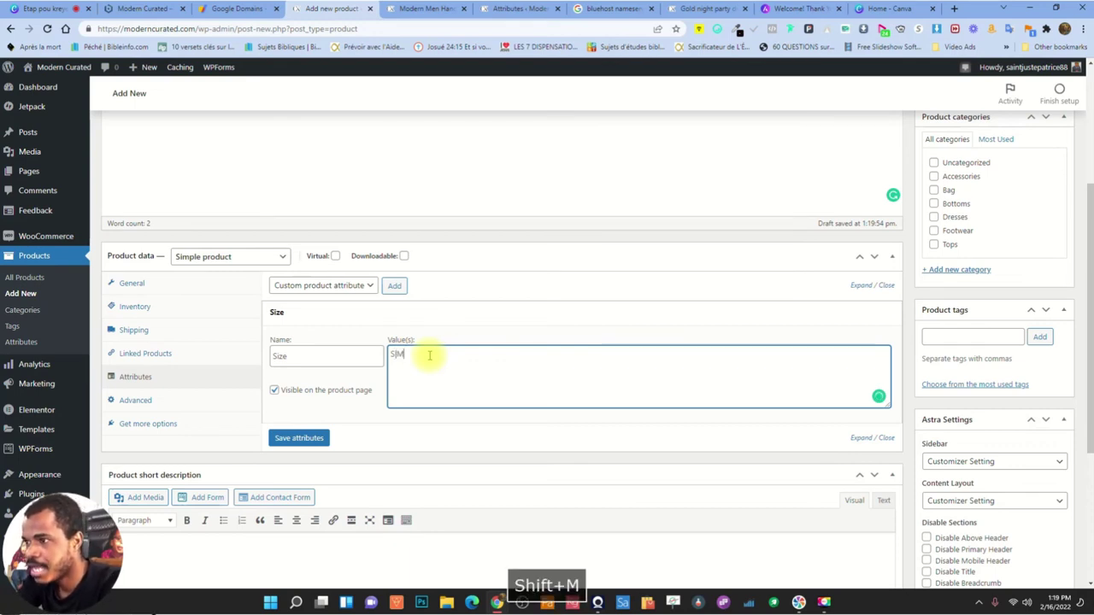
text(|L)
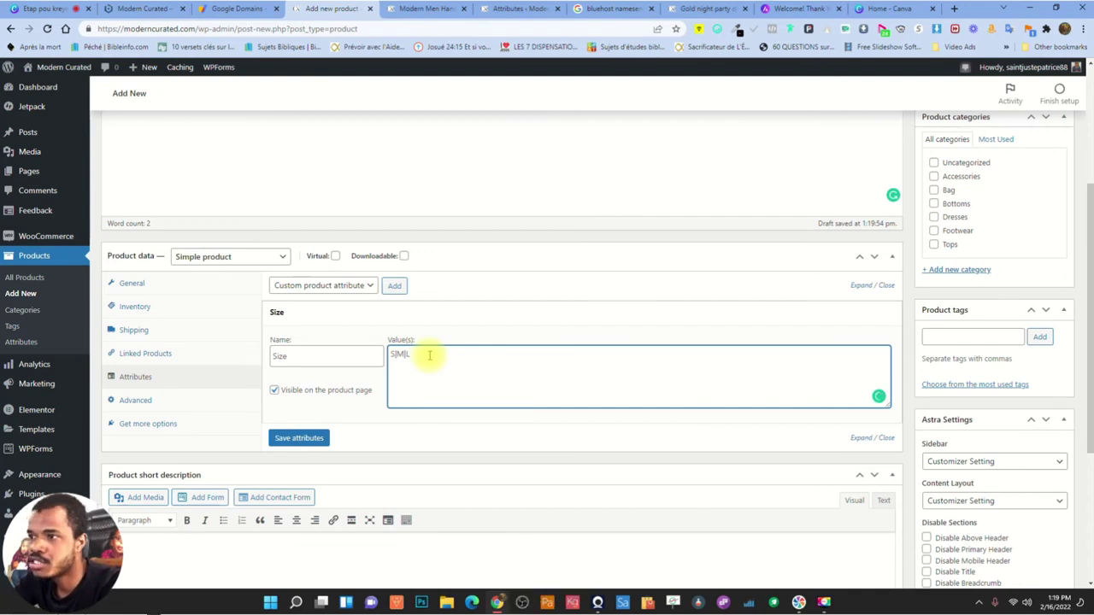
click(299, 438)
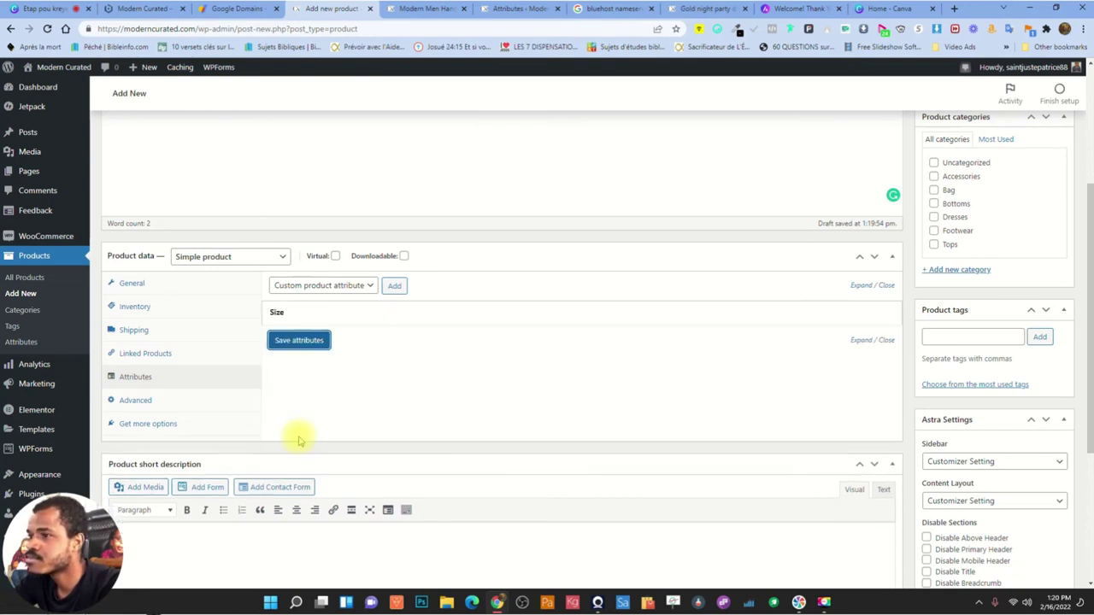
click(538, 317)
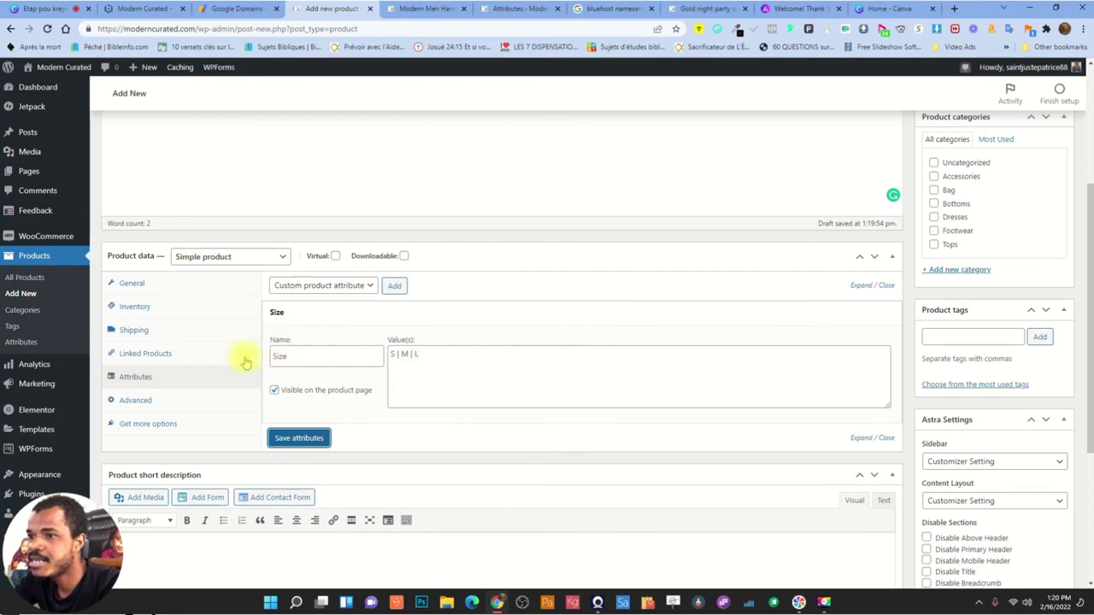
key(Return)
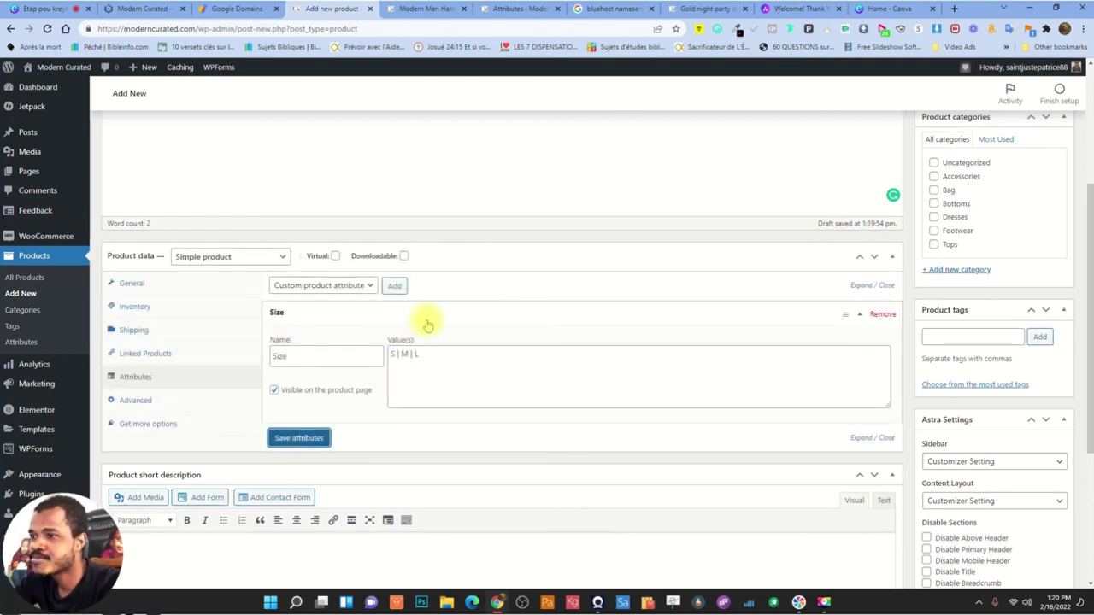
Publish the Yoga Pants product
scroll(872, 390, up, 3)
click(1049, 307)
scroll(481, 344, down, 3)
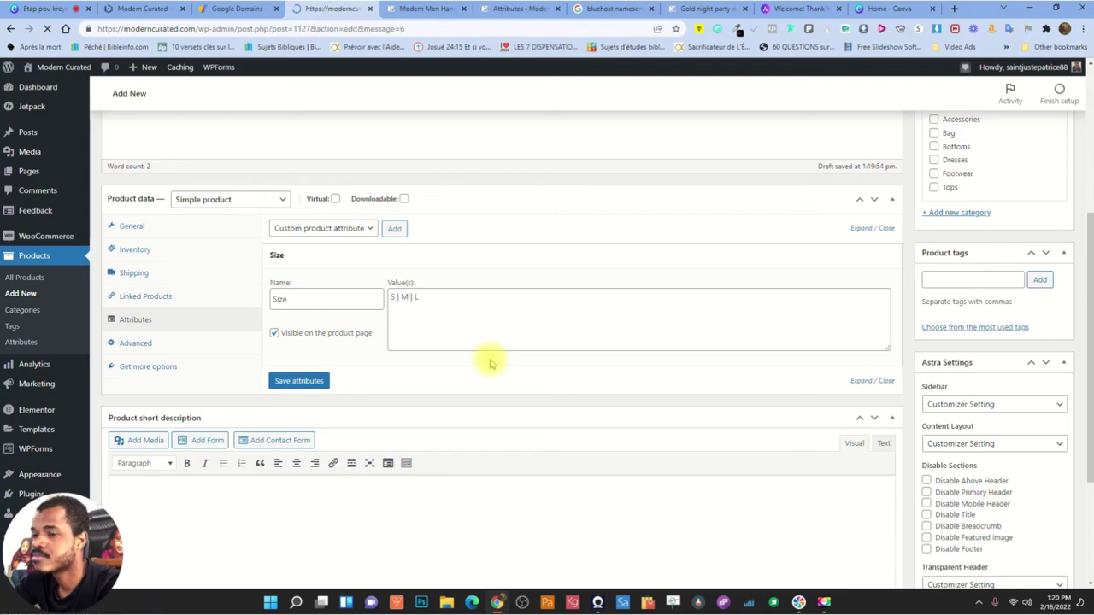
Add the store-wide Color attribute to the published Yoga Pants product
scroll(491, 372, down, 4)
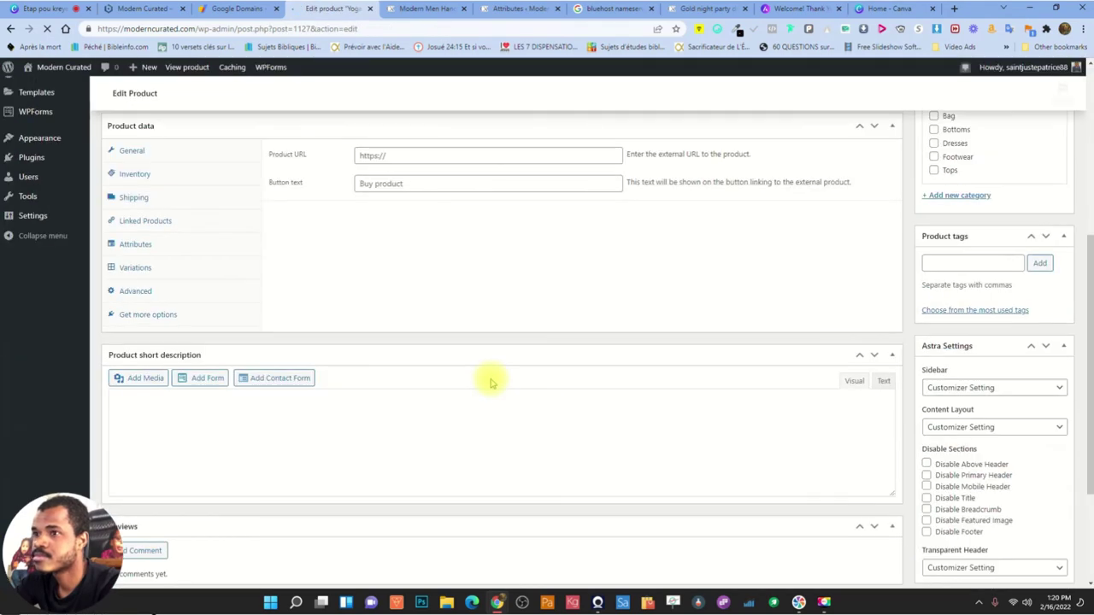
scroll(491, 383, down, 2)
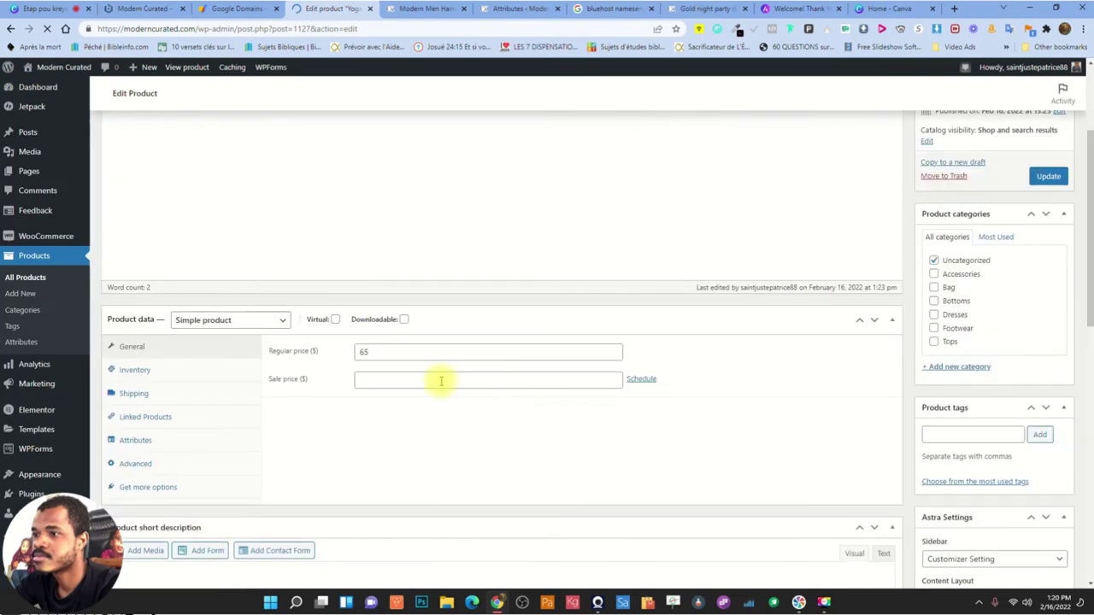
click(174, 479)
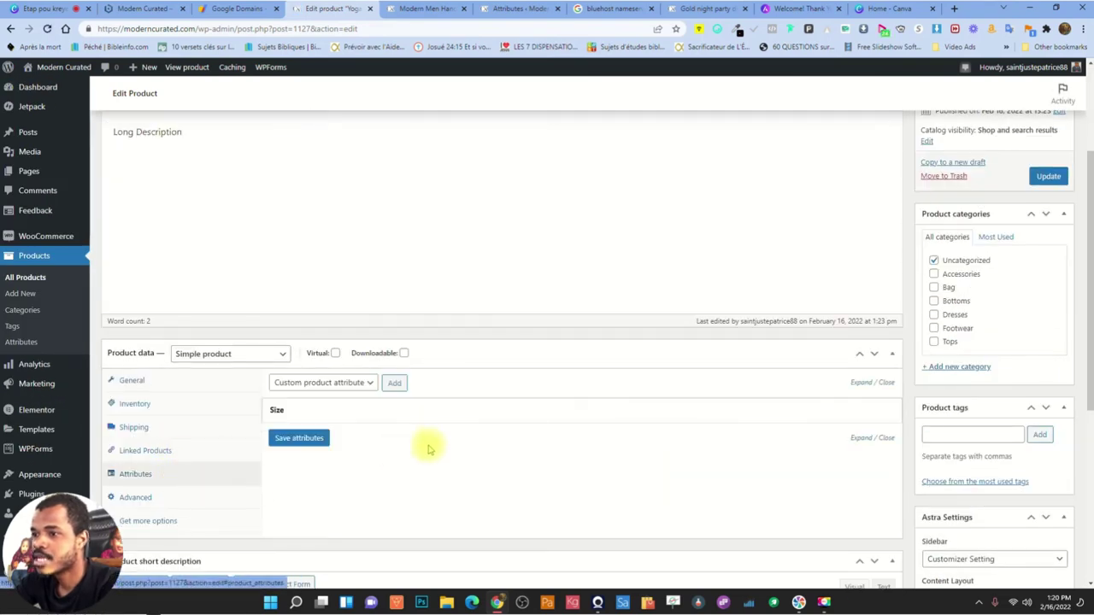
click(350, 382)
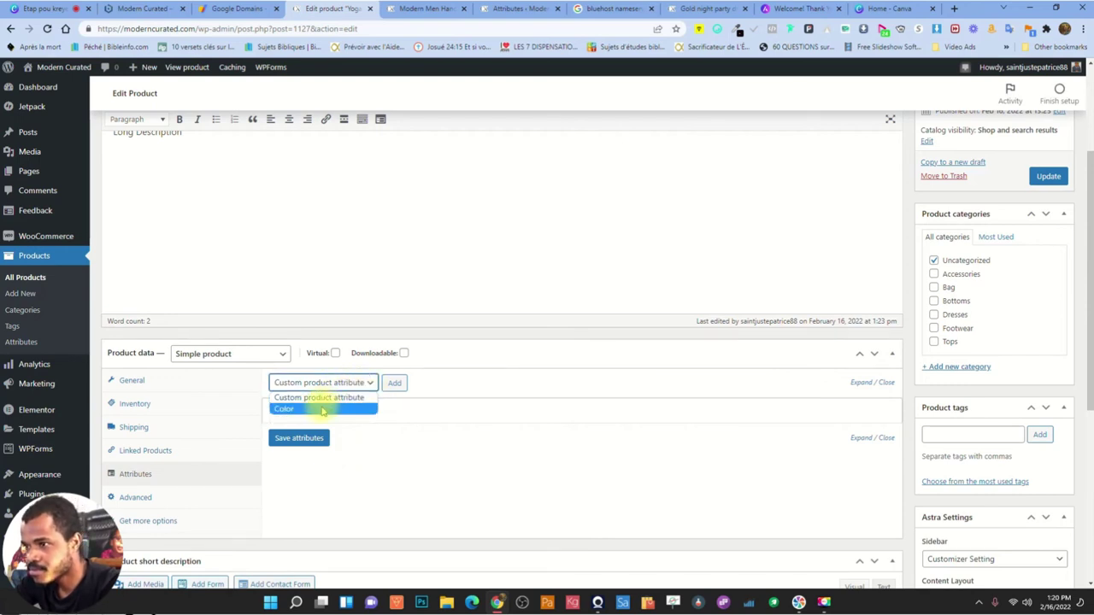
click(317, 408)
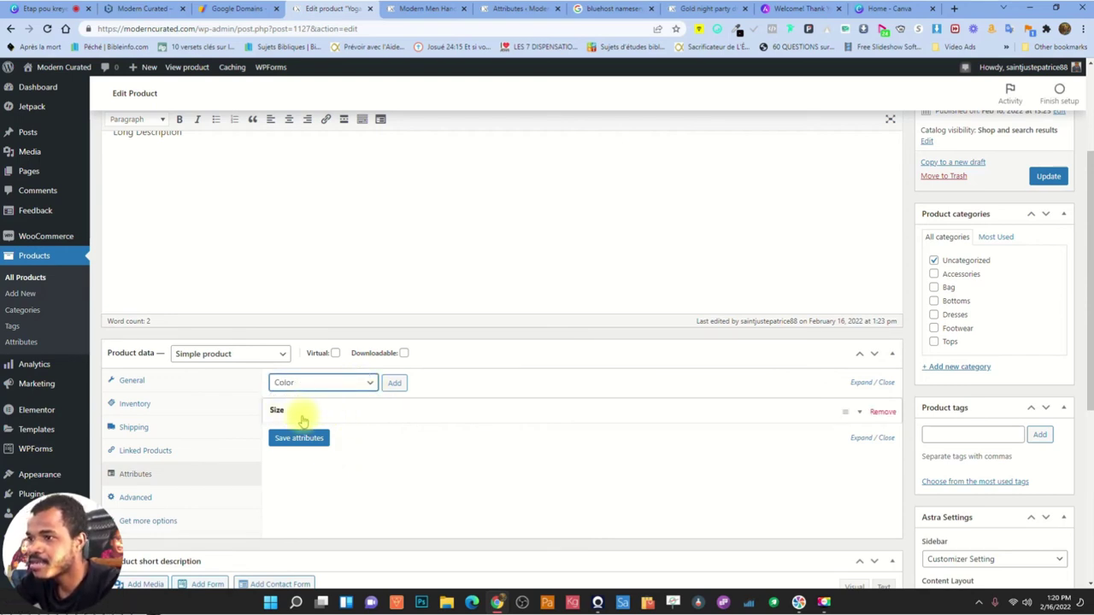
click(398, 385)
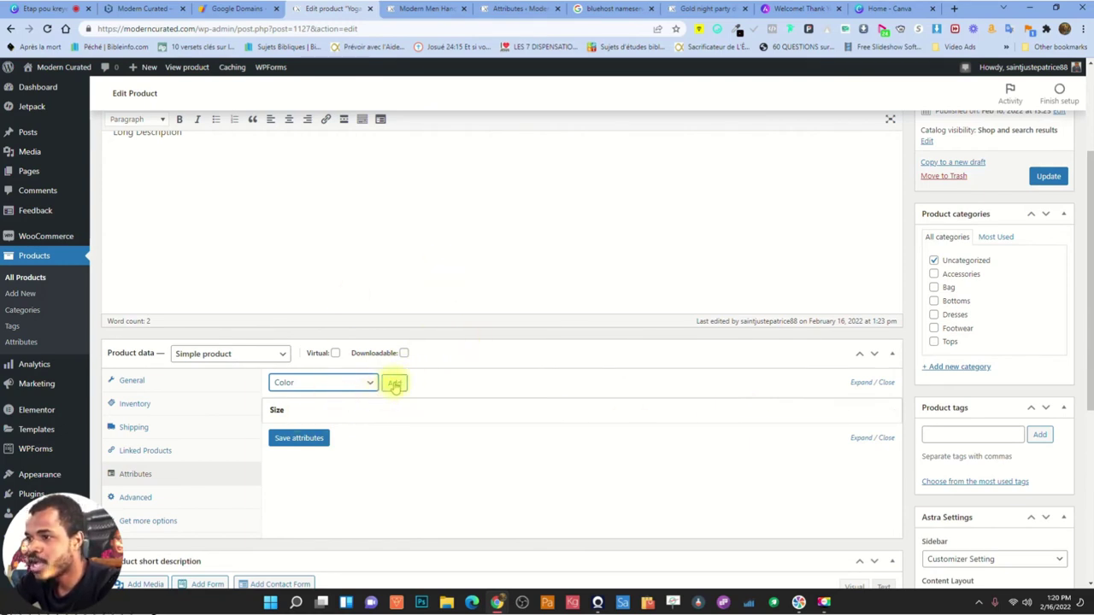
click(395, 382)
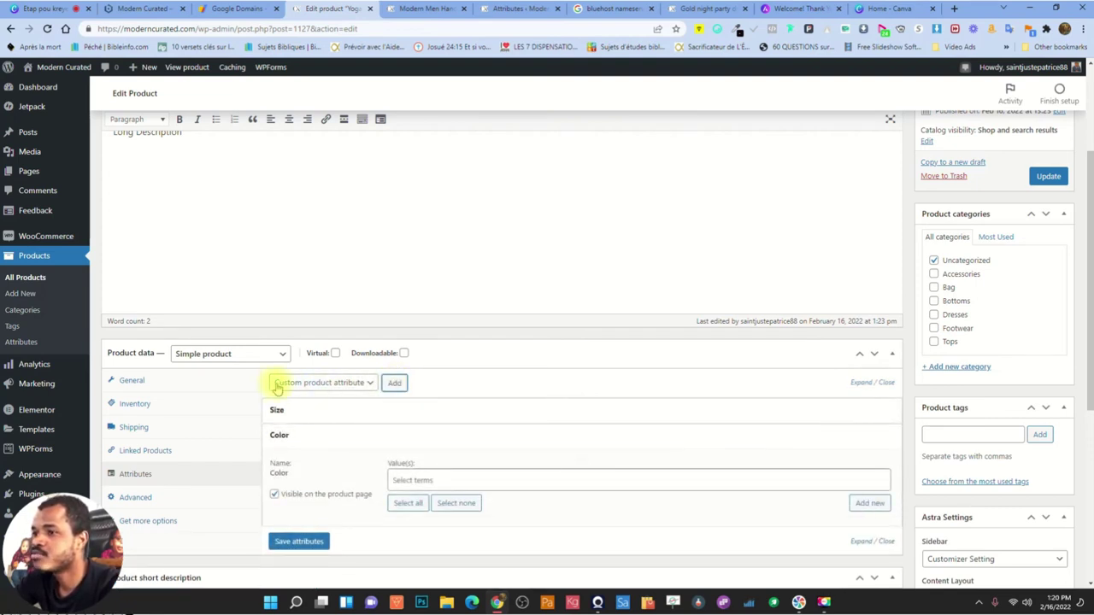
Select Black, Brown and Gray as the product's Color values and save the attributes
click(436, 481)
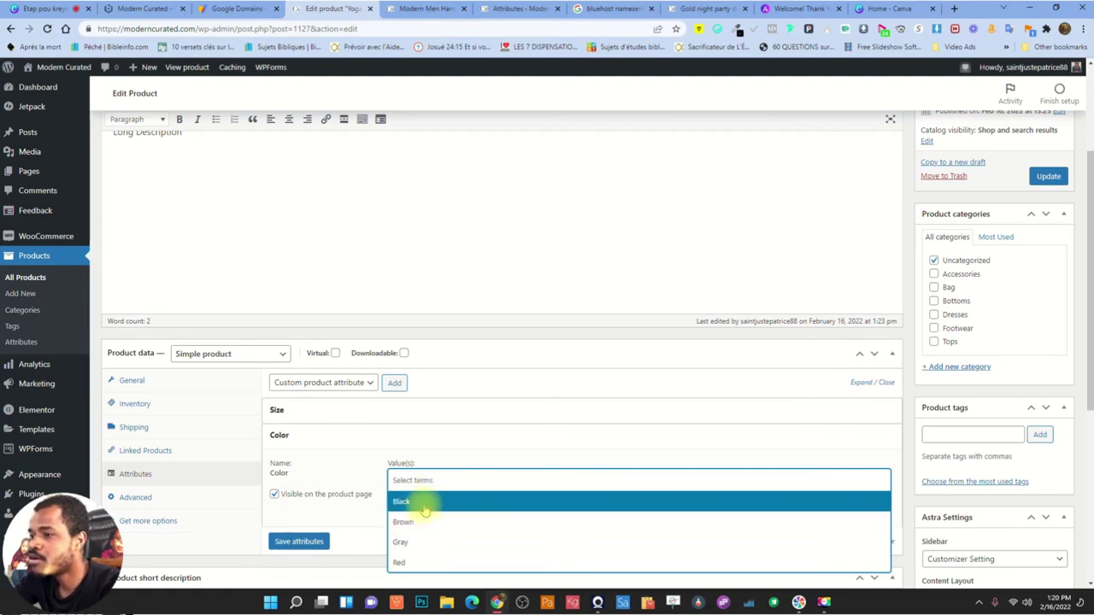
click(422, 502)
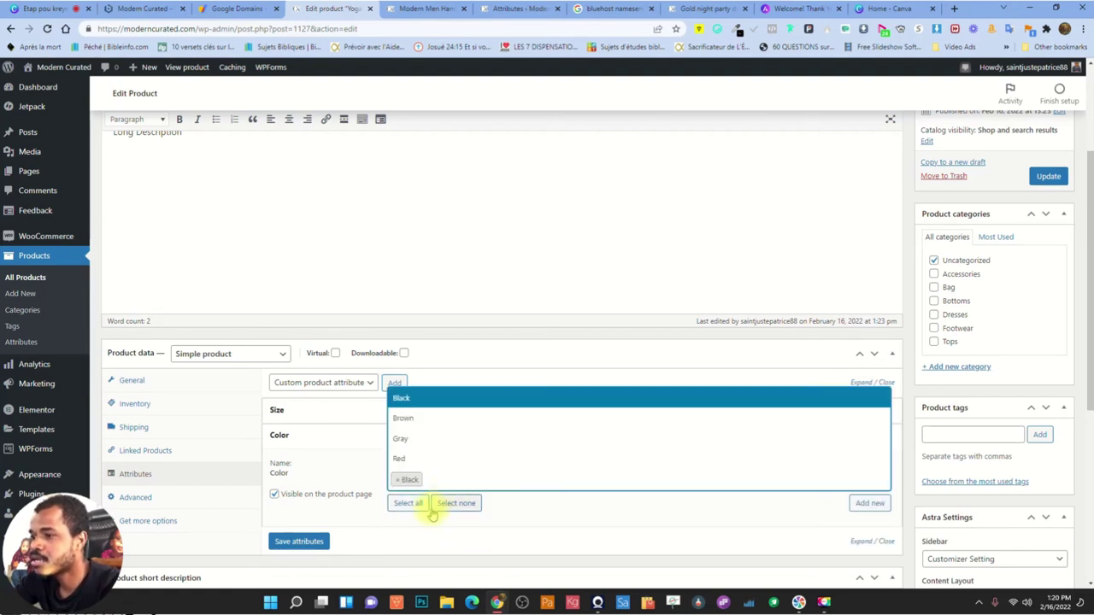
click(423, 418)
click(496, 479)
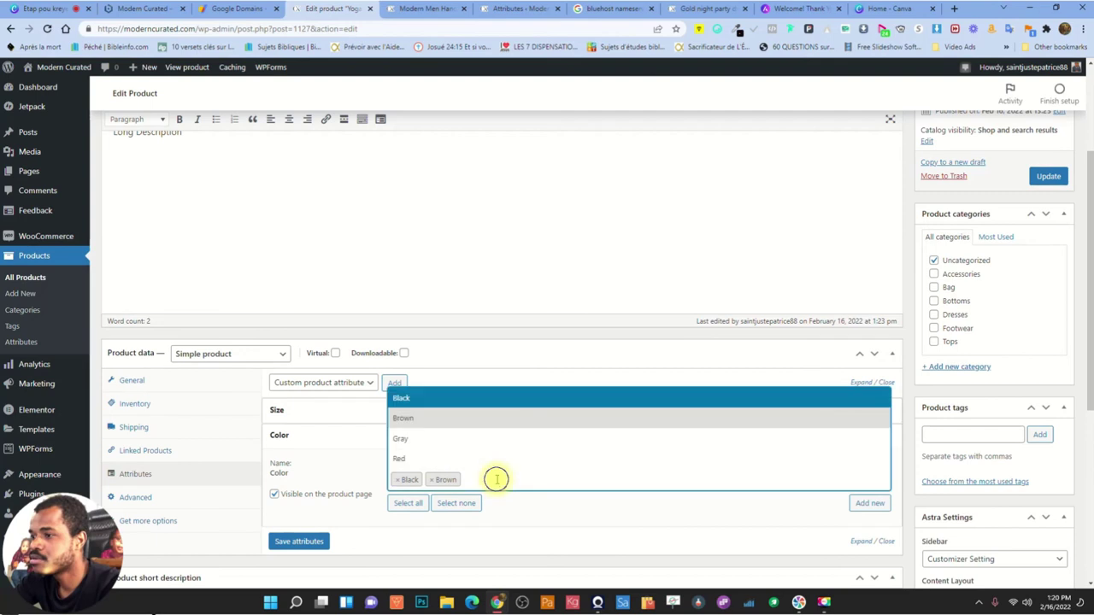
click(420, 438)
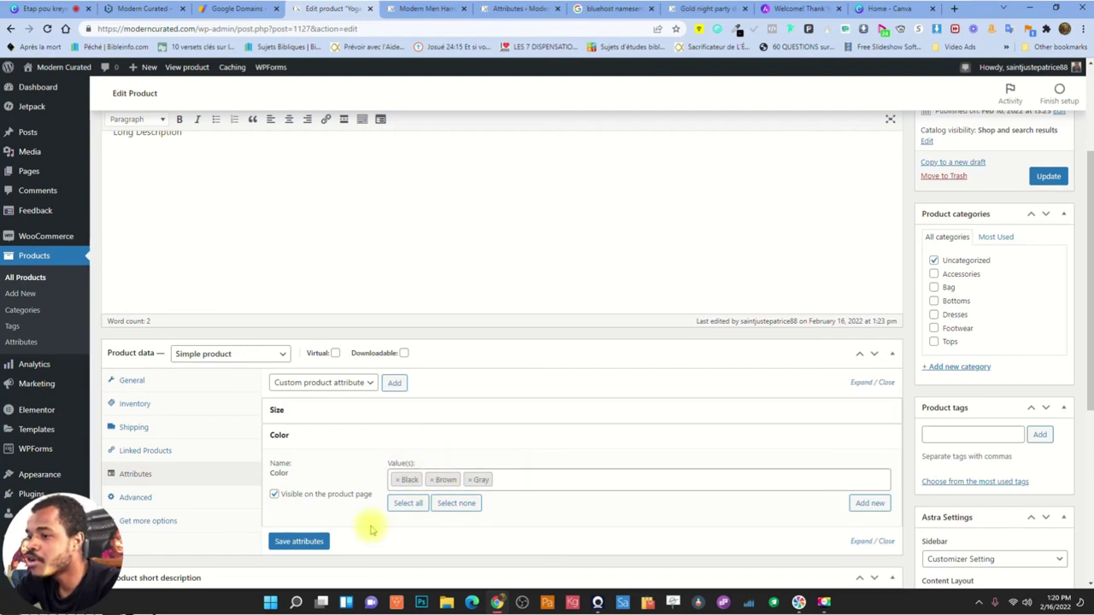
click(298, 541)
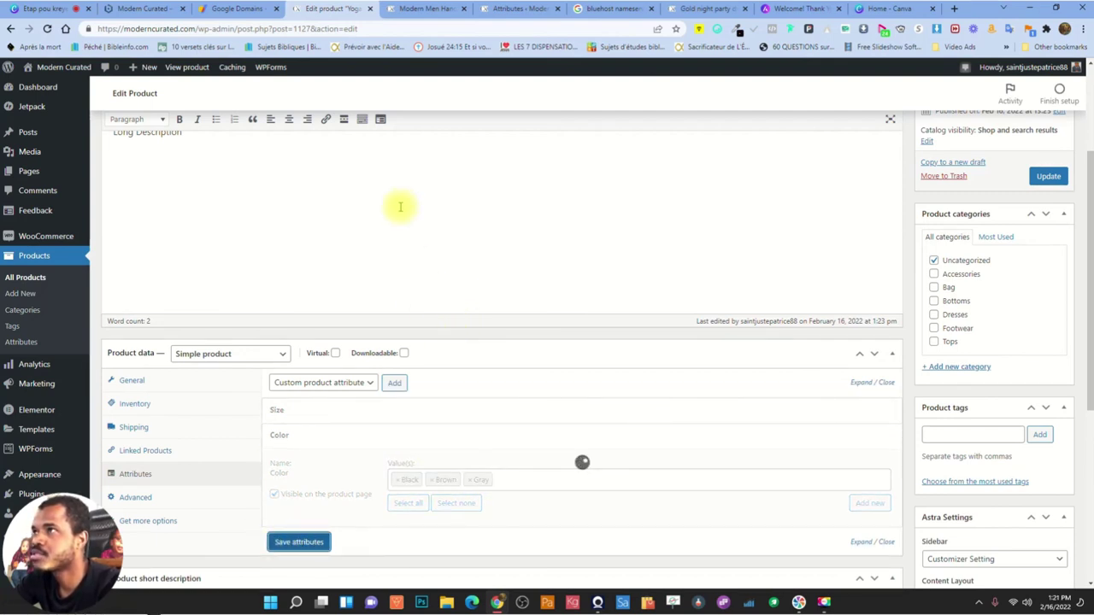
Compare the Yoga Pants' Size and Color attributes with the refreshed store-wide attribute list
scroll(408, 282, down, 2)
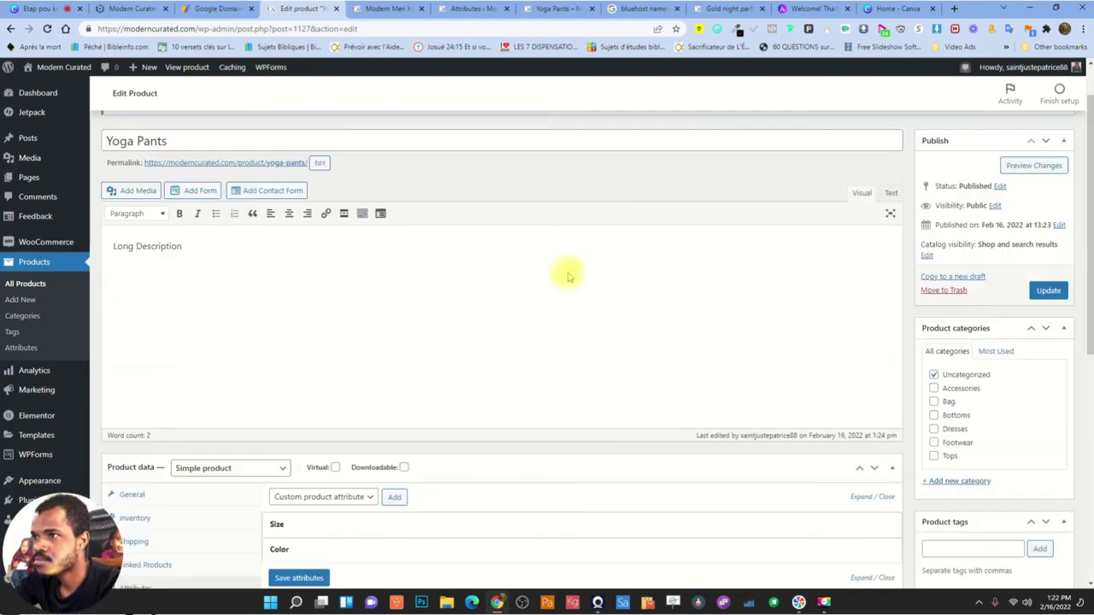
scroll(569, 275, up, 1)
scroll(435, 373, down, 3)
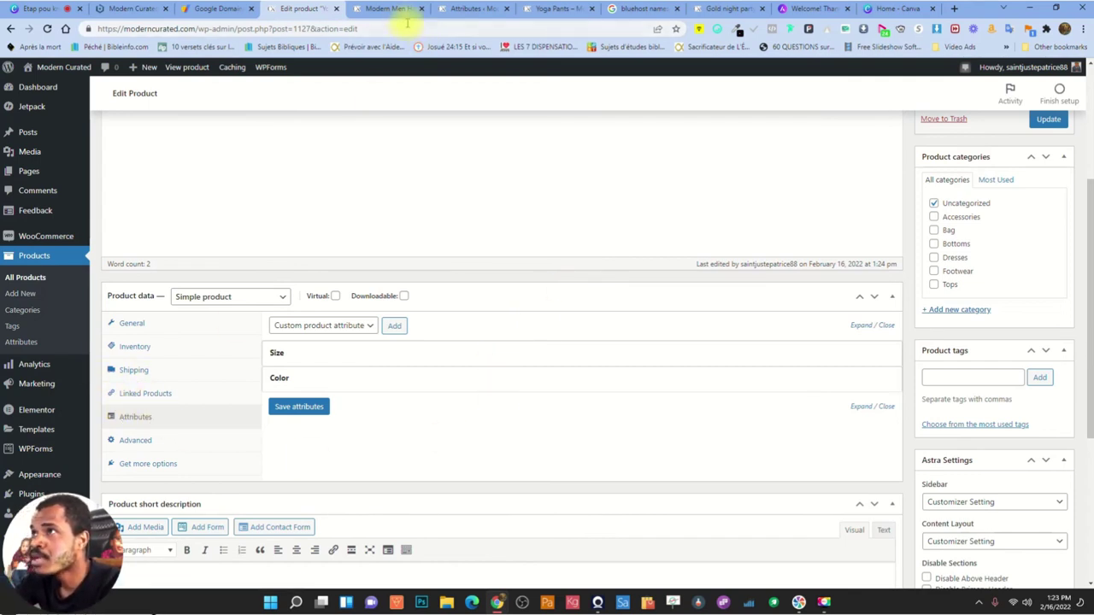
click(468, 8)
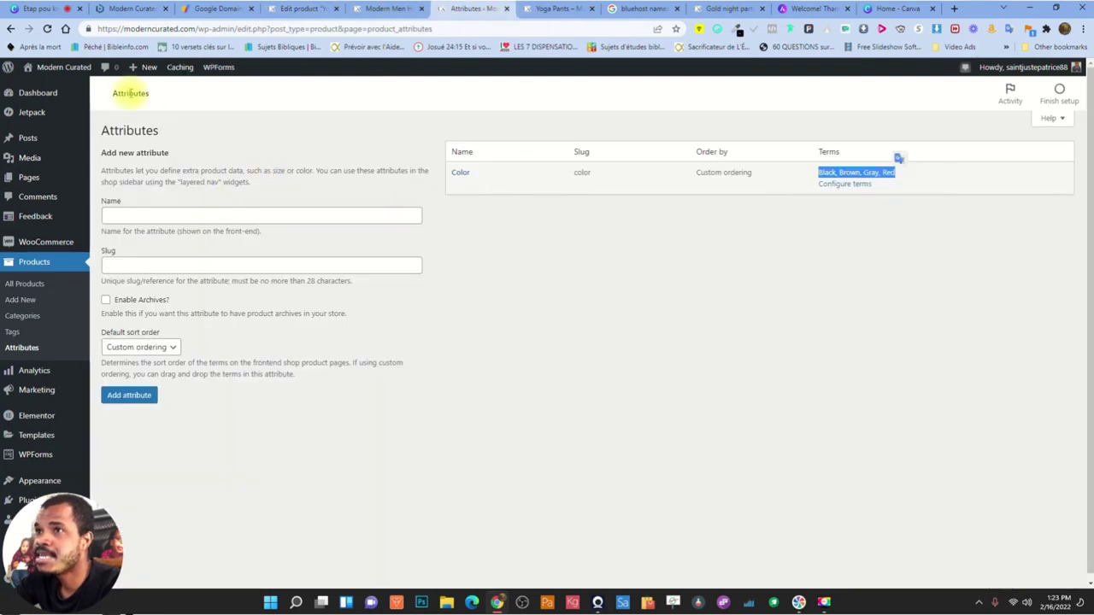
click(47, 28)
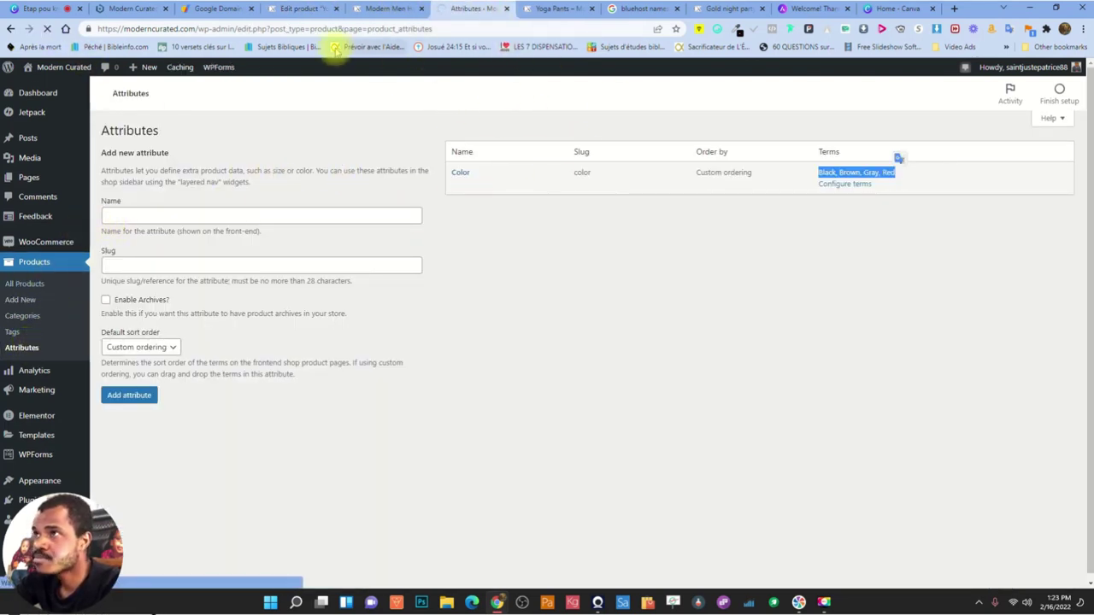
click(301, 8)
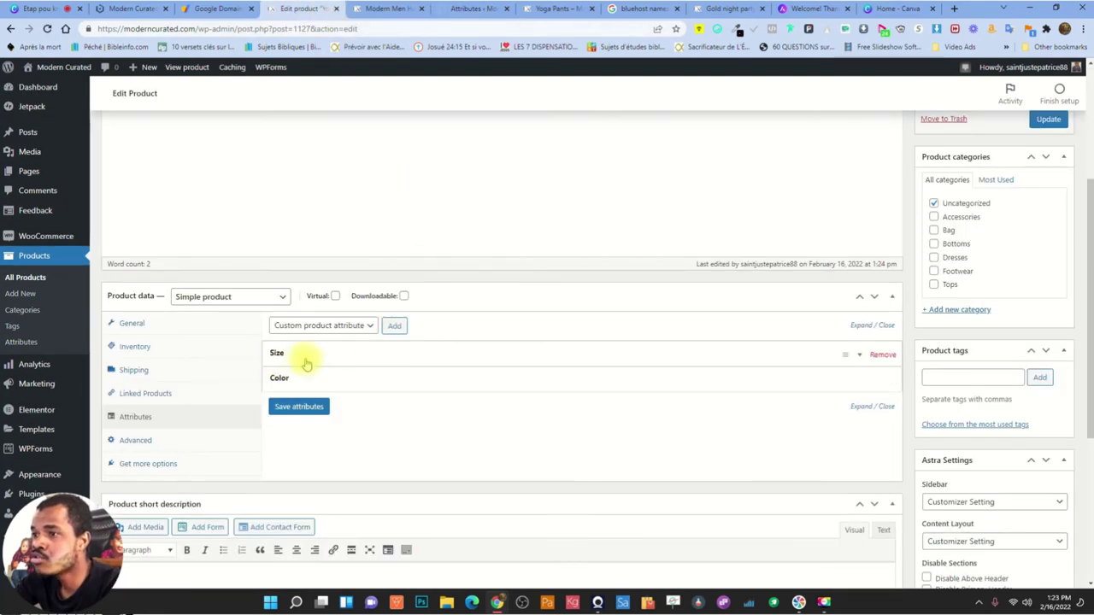
click(369, 357)
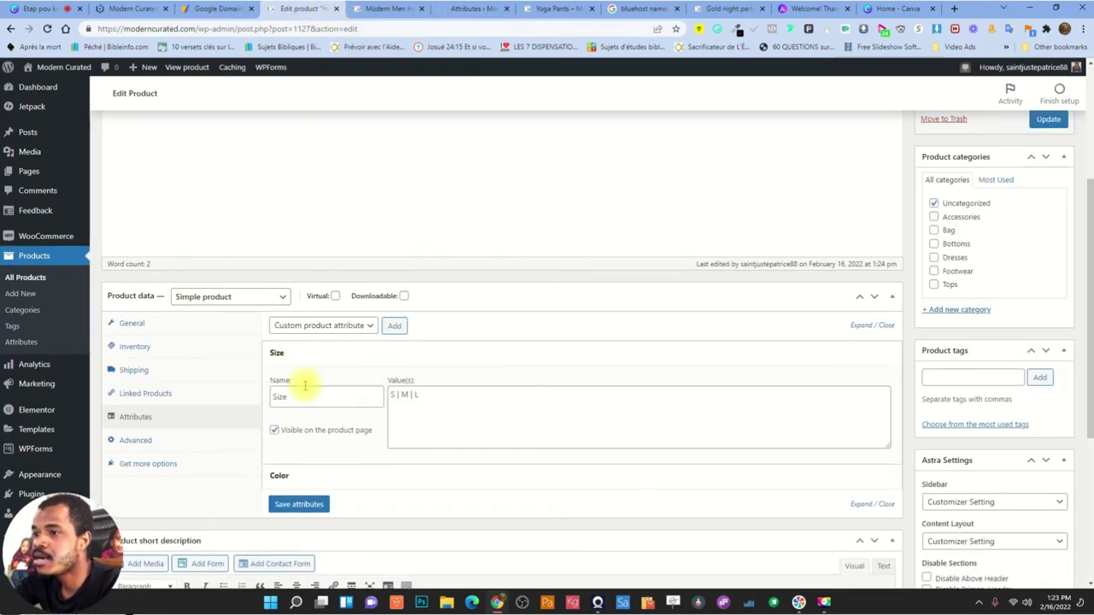
click(390, 358)
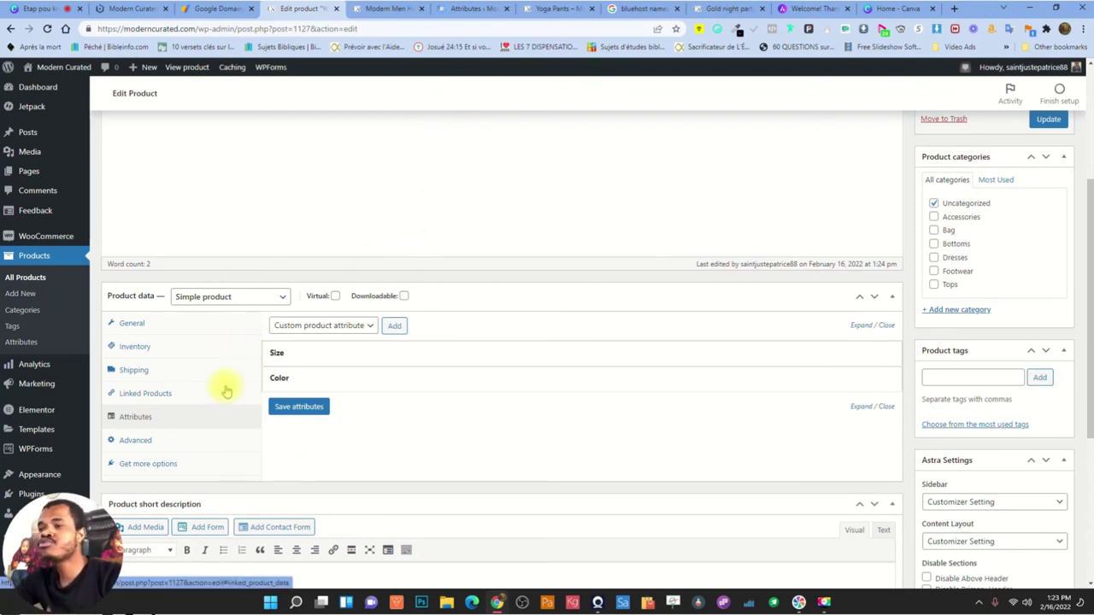
click(472, 10)
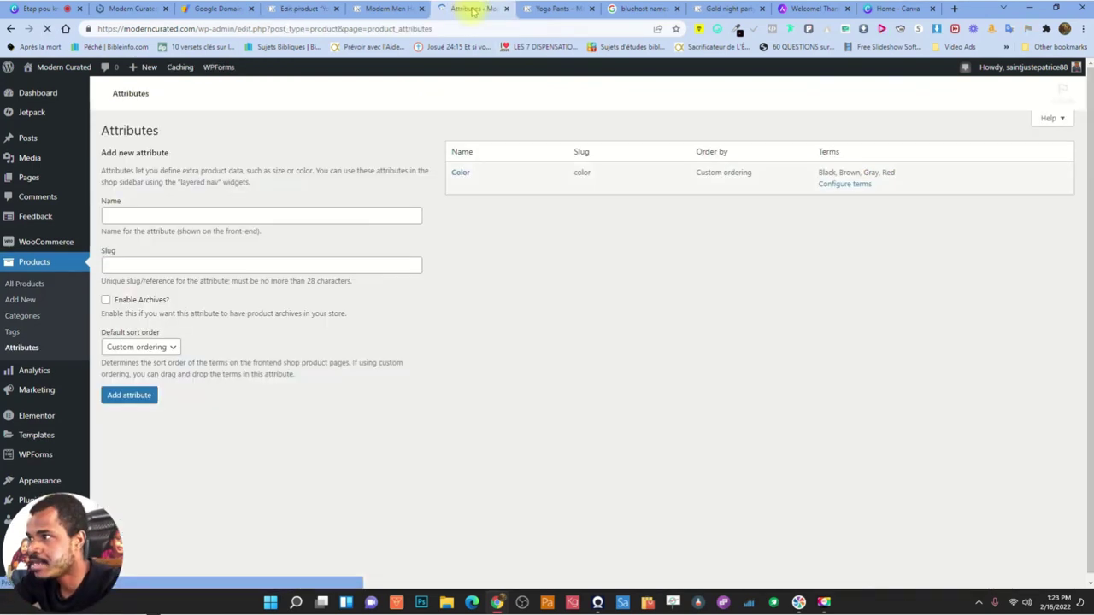
Return to the Yoga Pants editor and change the product type to Variable product
click(310, 9)
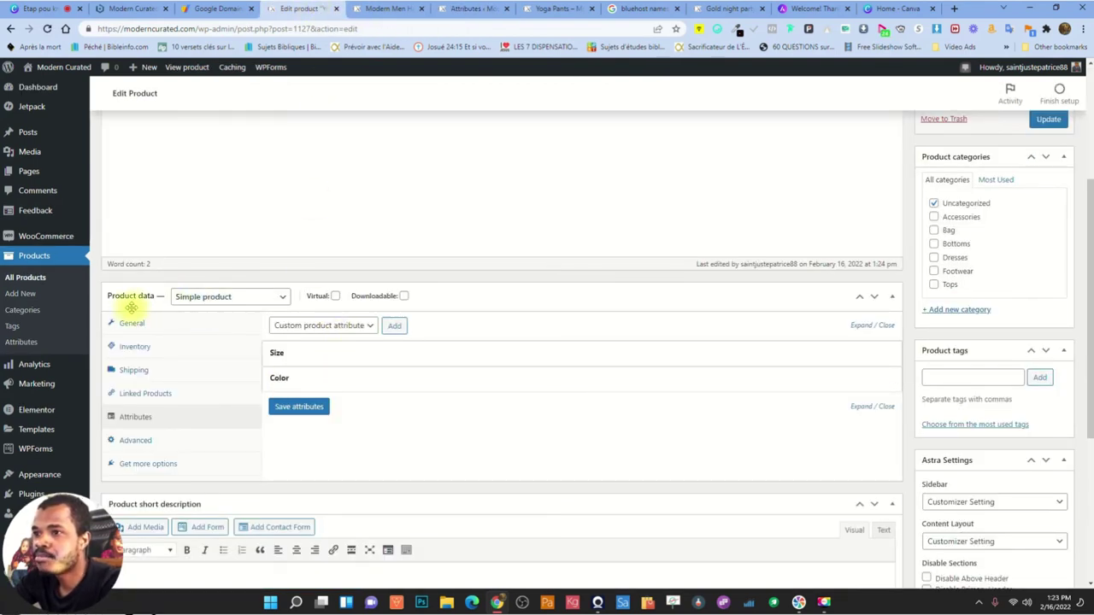
click(232, 298)
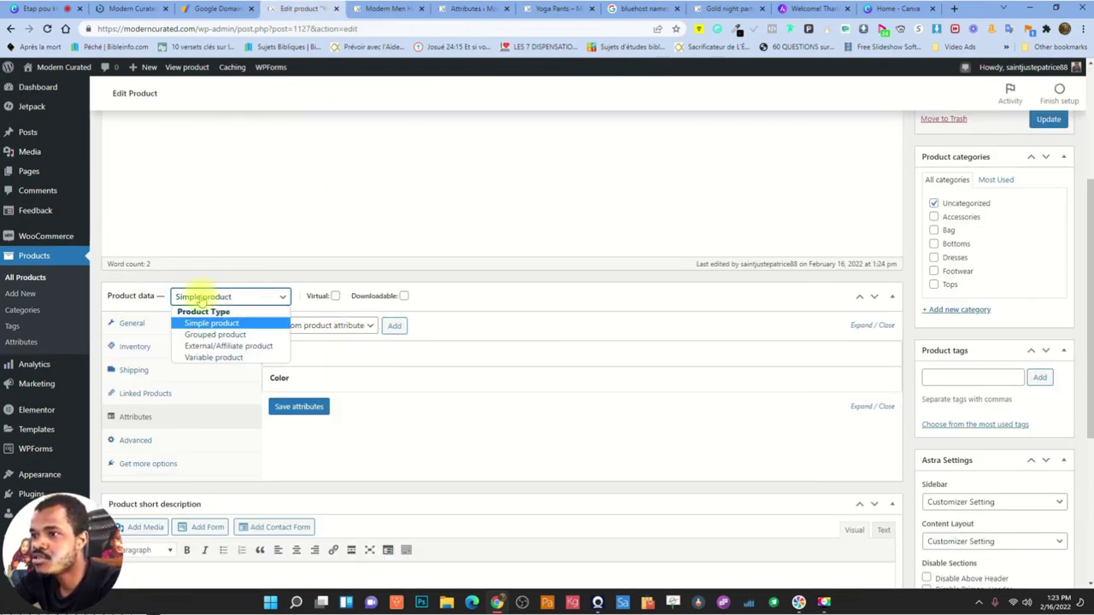
click(220, 357)
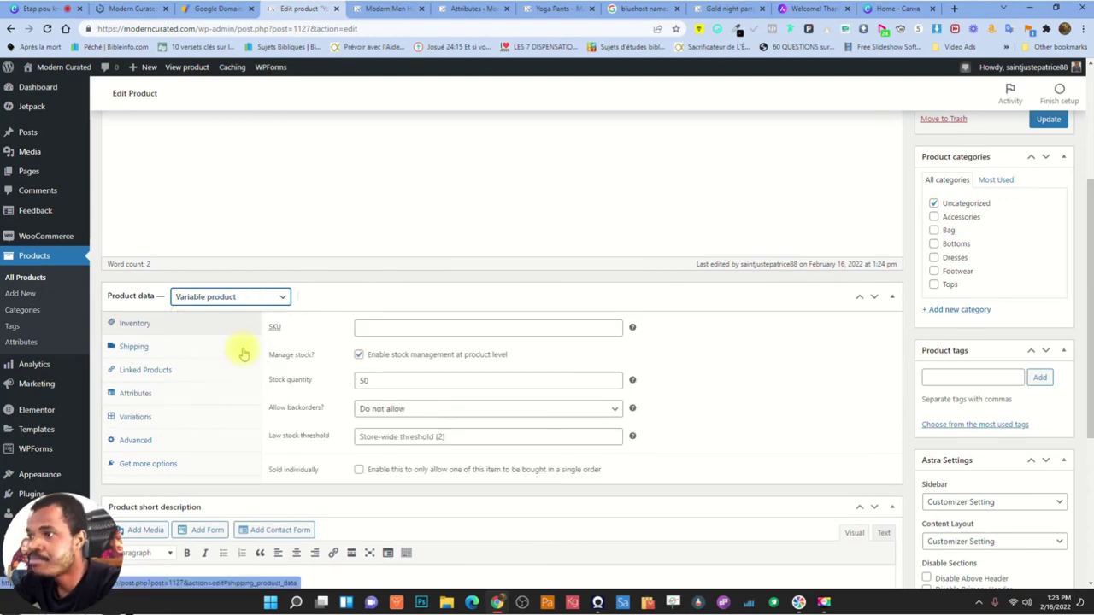
Show the Yoga Pants attributes, check the live product page in a fresh tab replacing the old one, and return to the editor
click(170, 394)
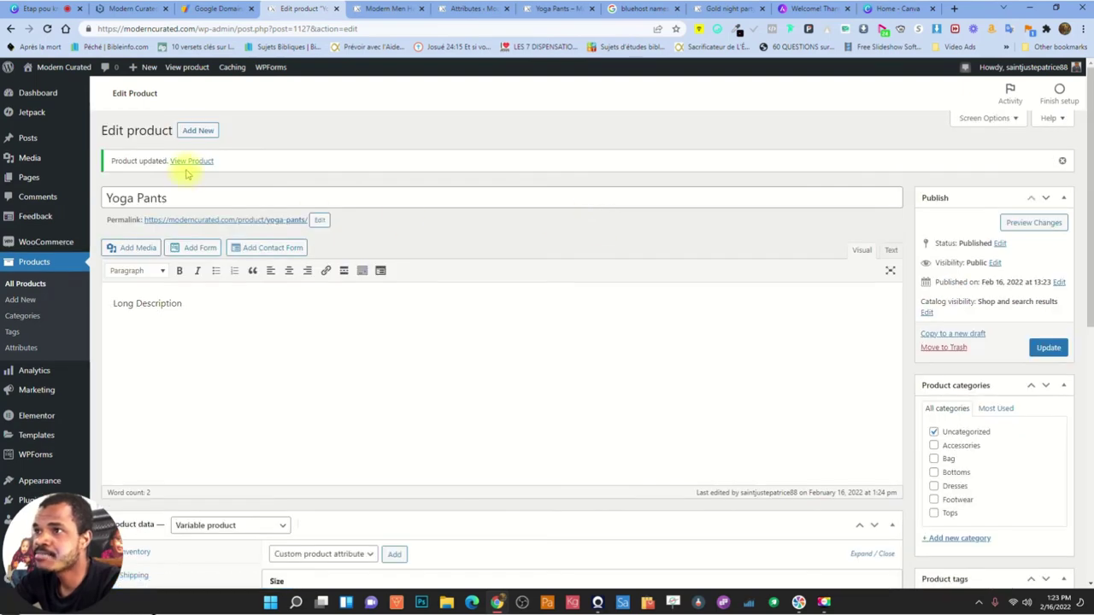
right_click(198, 163)
click(220, 174)
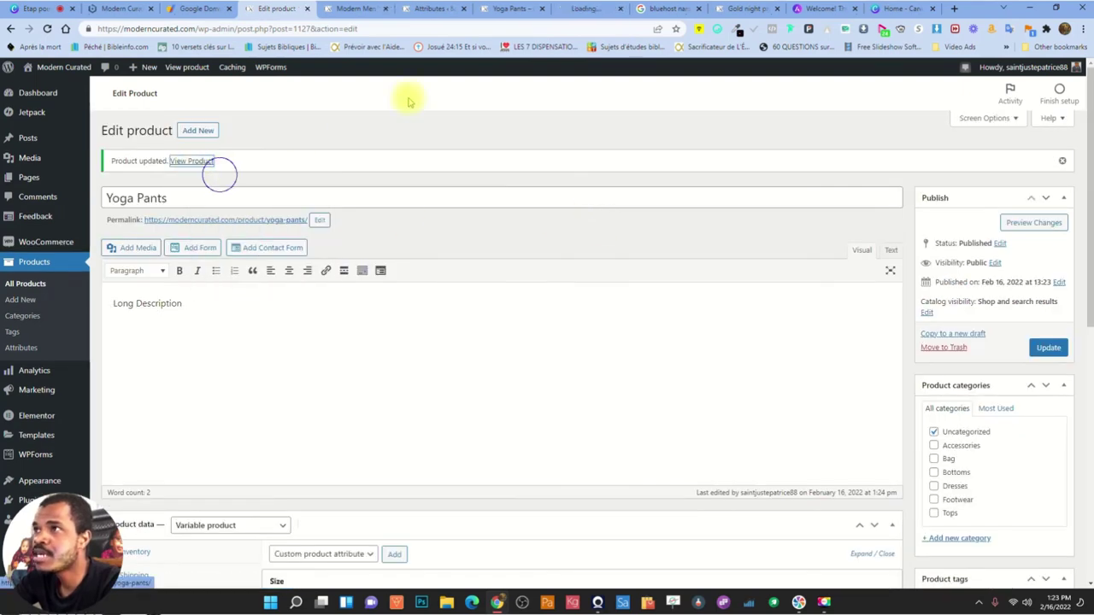
click(566, 9)
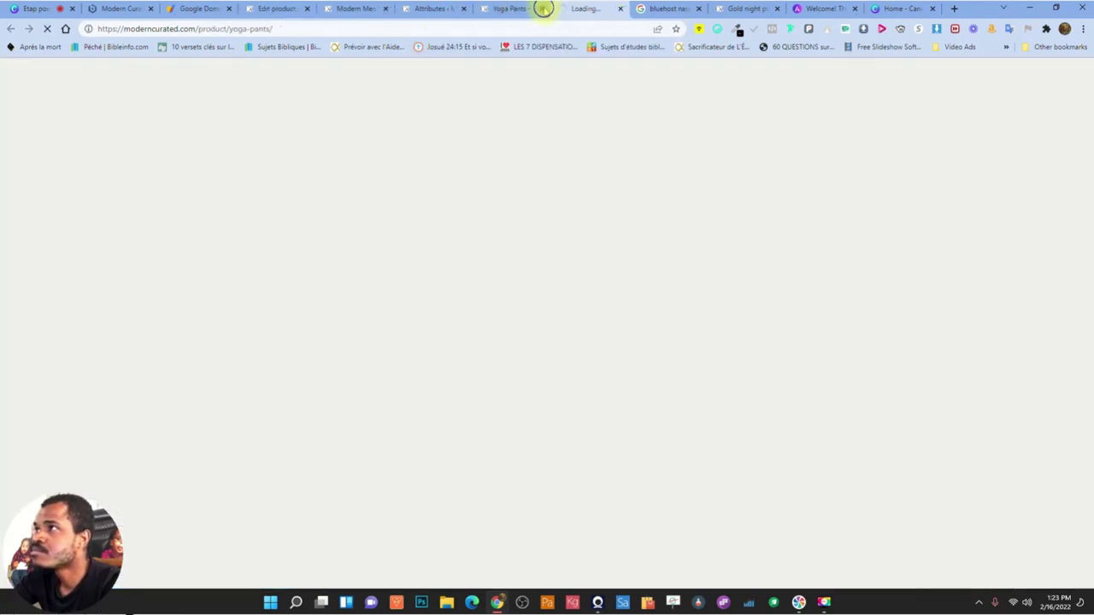
click(544, 9)
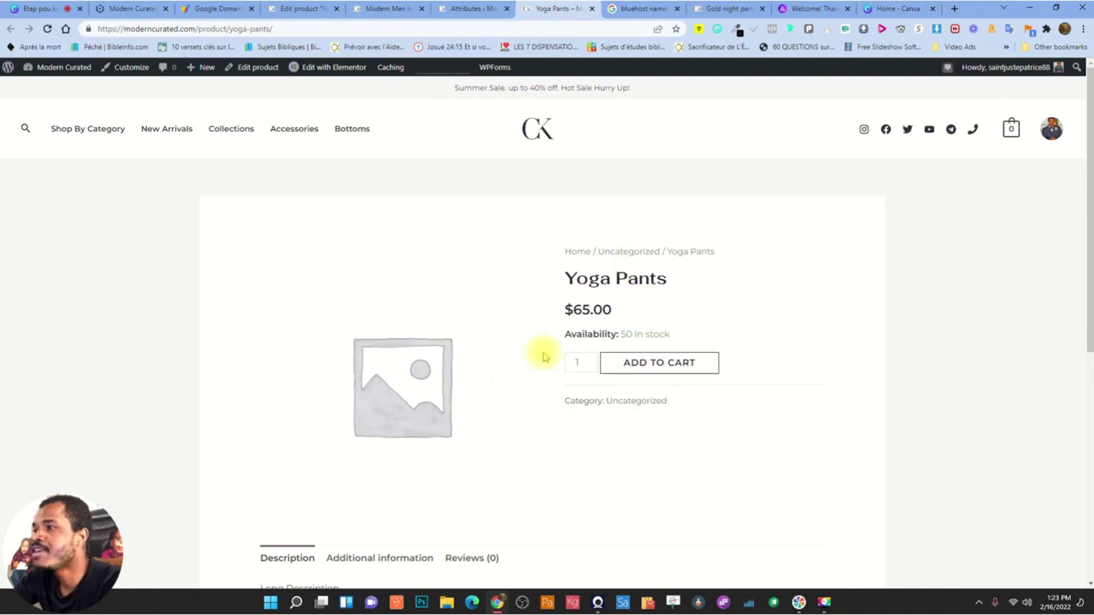
click(301, 8)
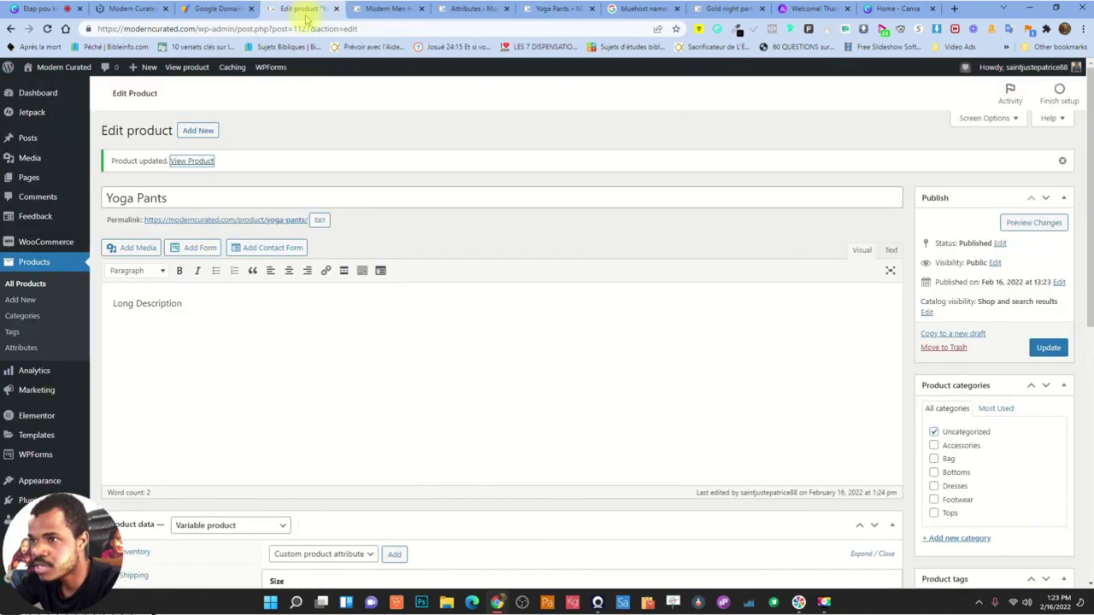
Enable both the Size and Color attributes for use in variations and save the attributes
scroll(247, 377, down, 3)
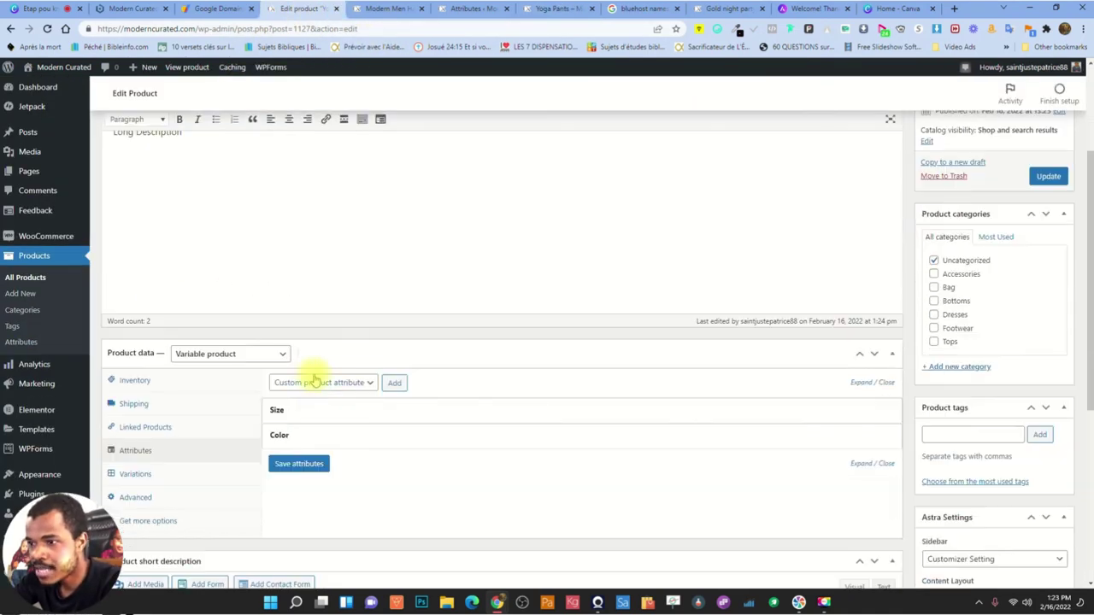
click(384, 410)
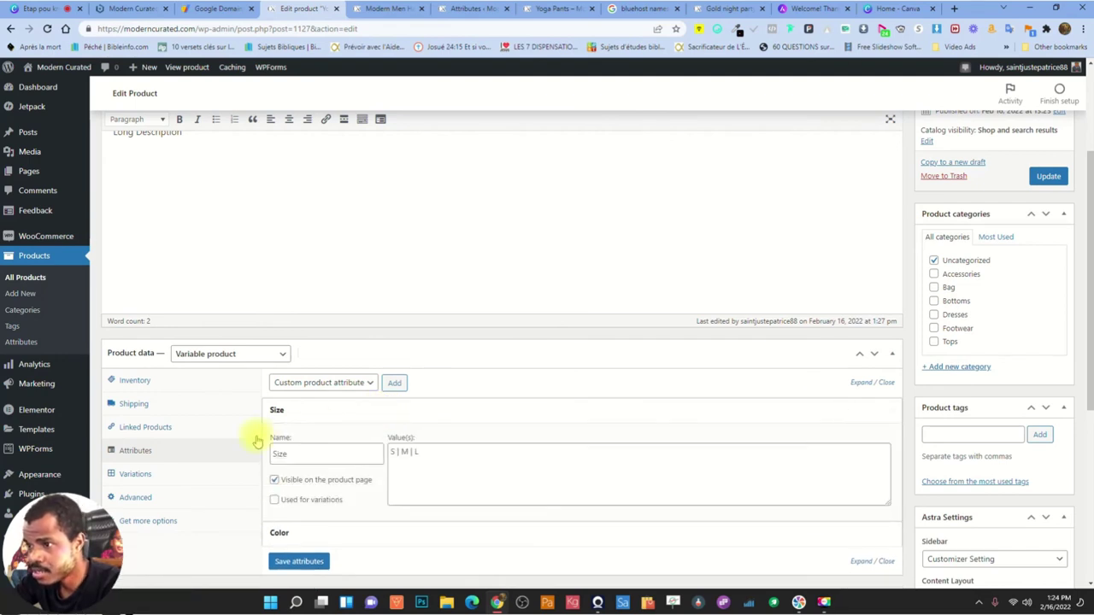
click(275, 500)
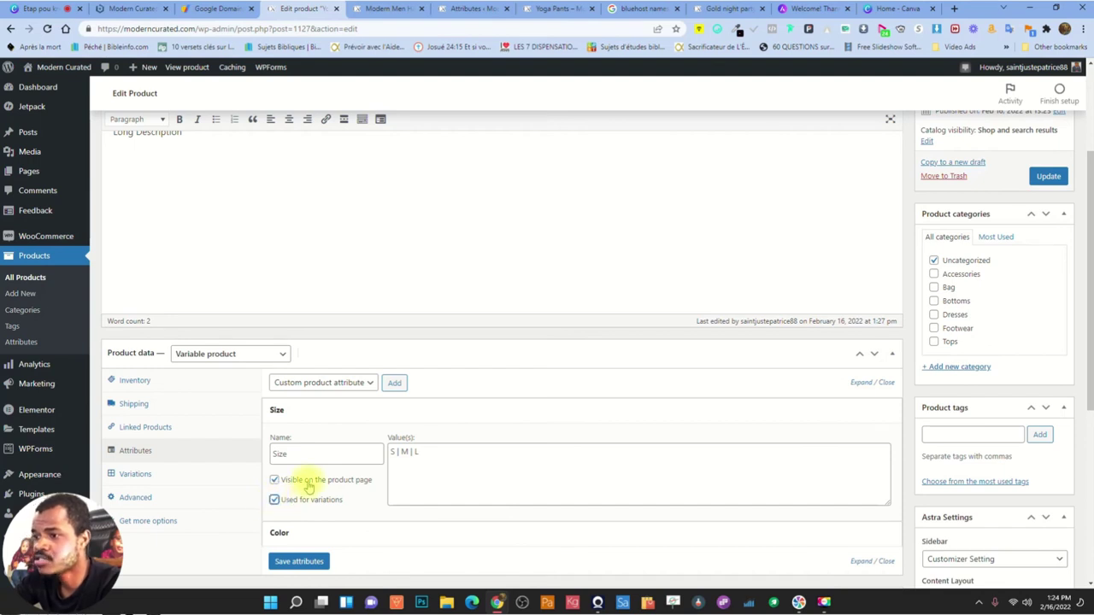
click(354, 407)
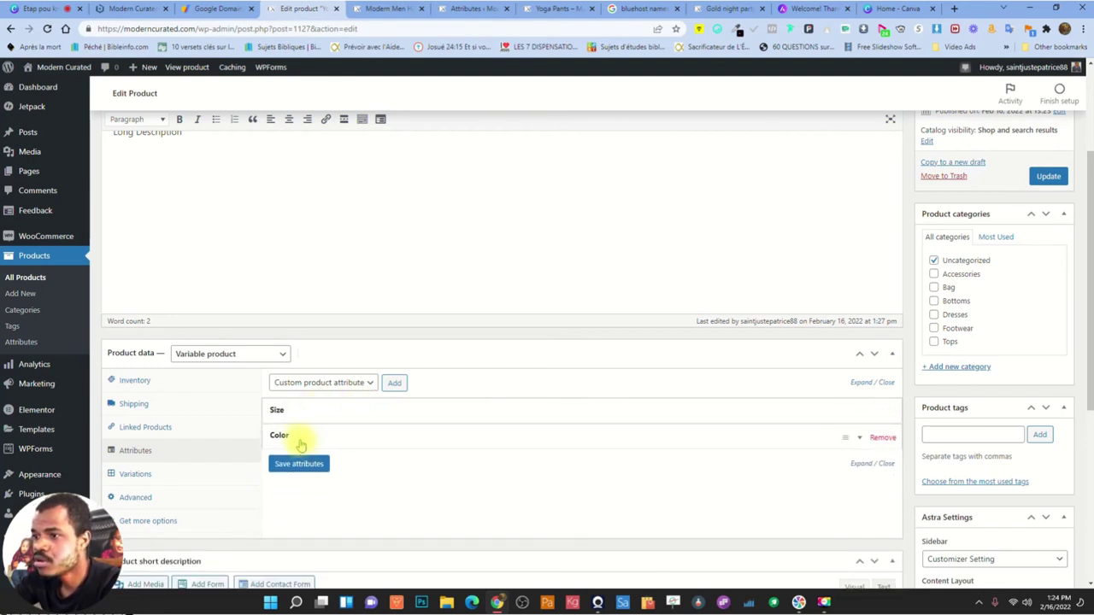
click(306, 437)
click(276, 509)
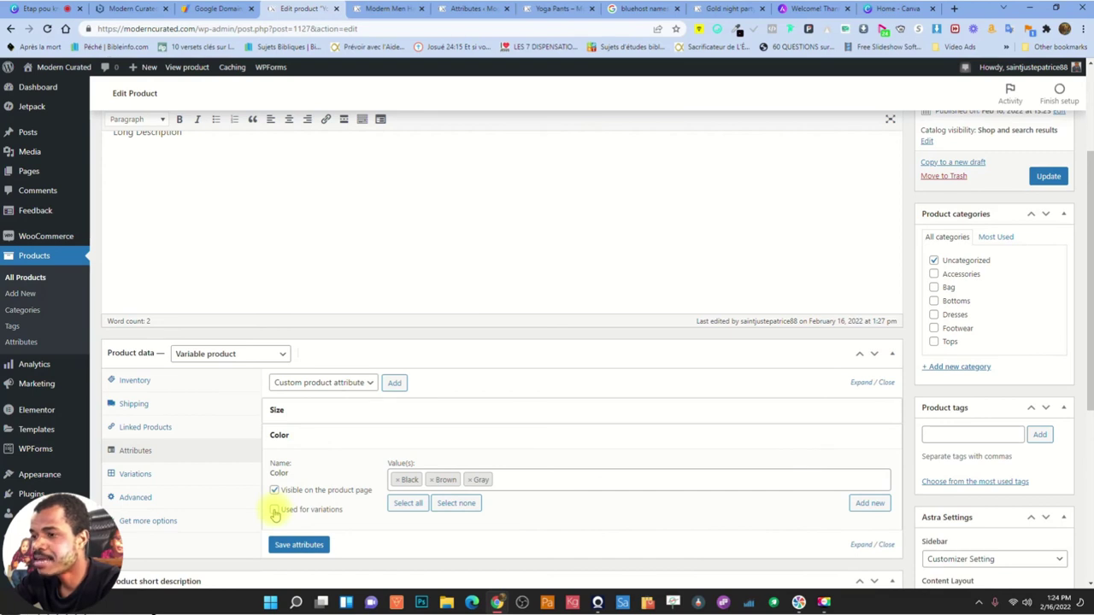
click(318, 435)
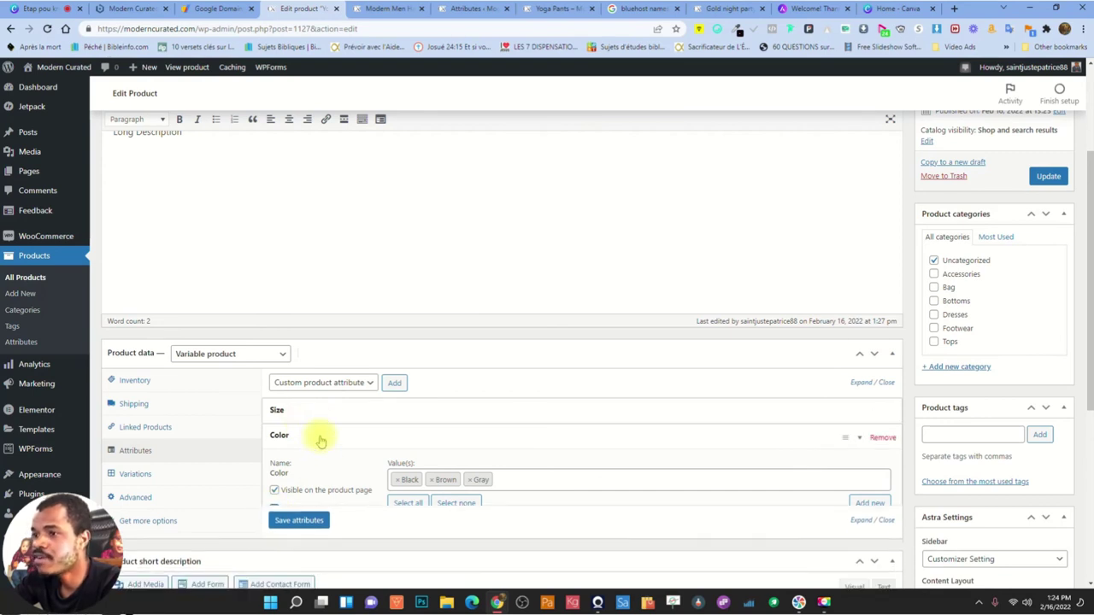
click(301, 464)
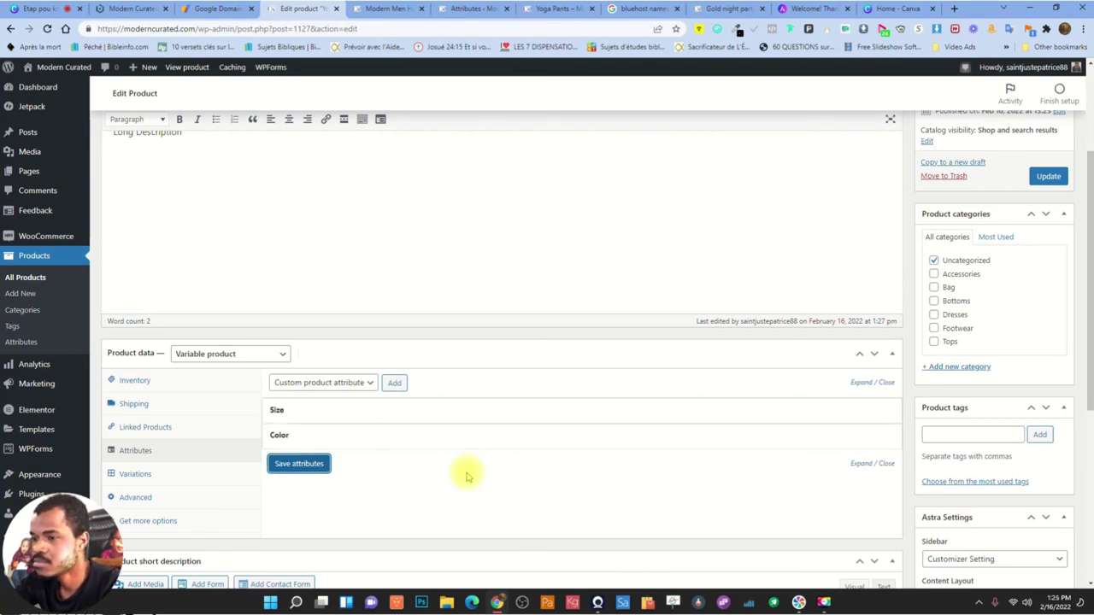
Create the Yoga Pants variations from all attributes and confirm linking every combination
click(147, 475)
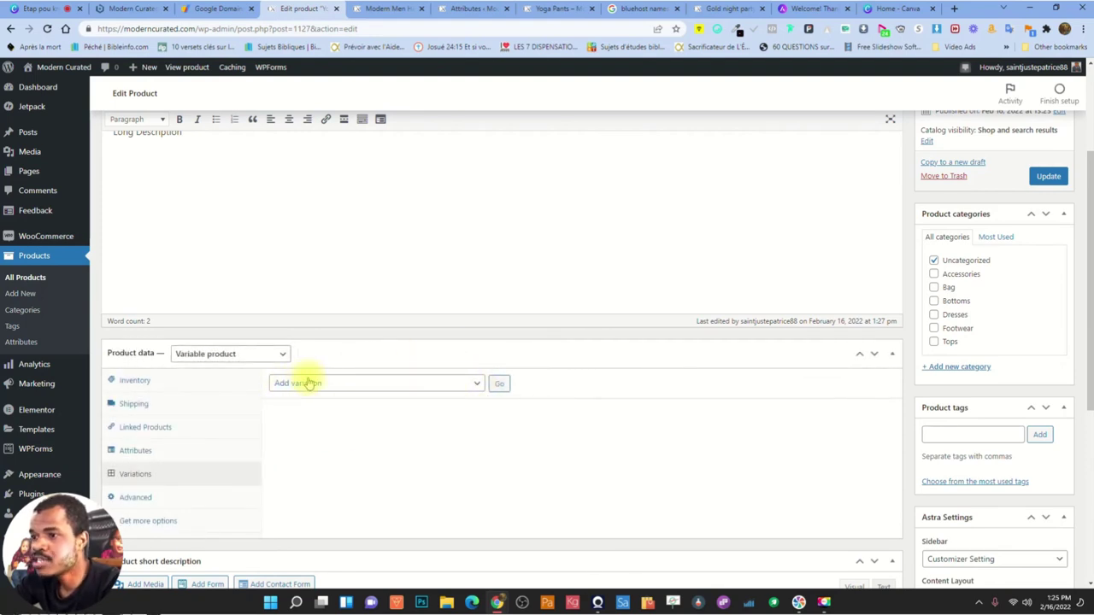
click(416, 384)
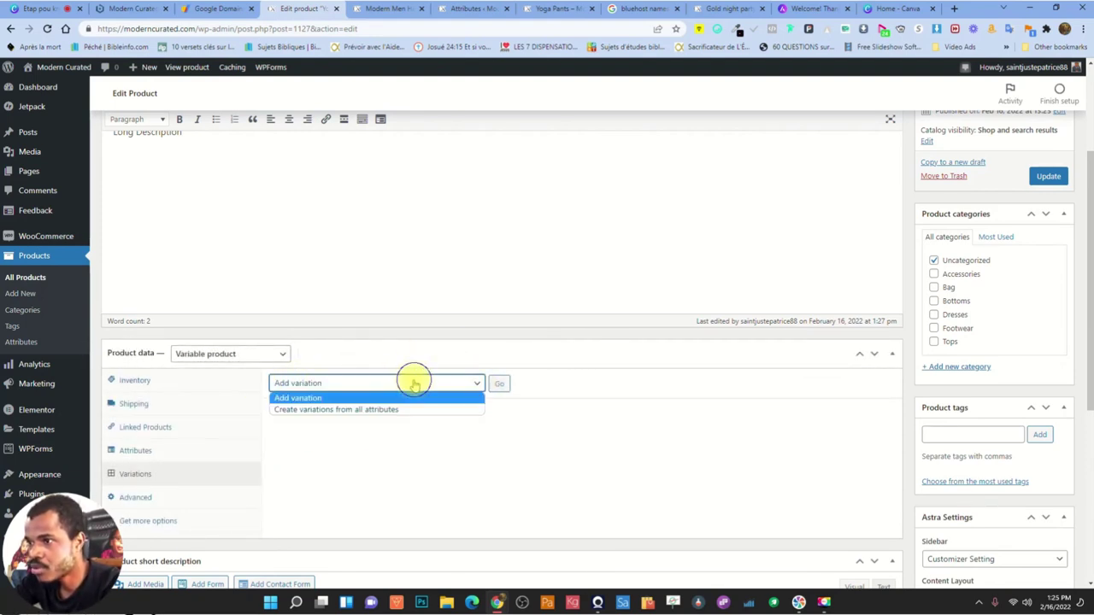
click(363, 409)
click(499, 384)
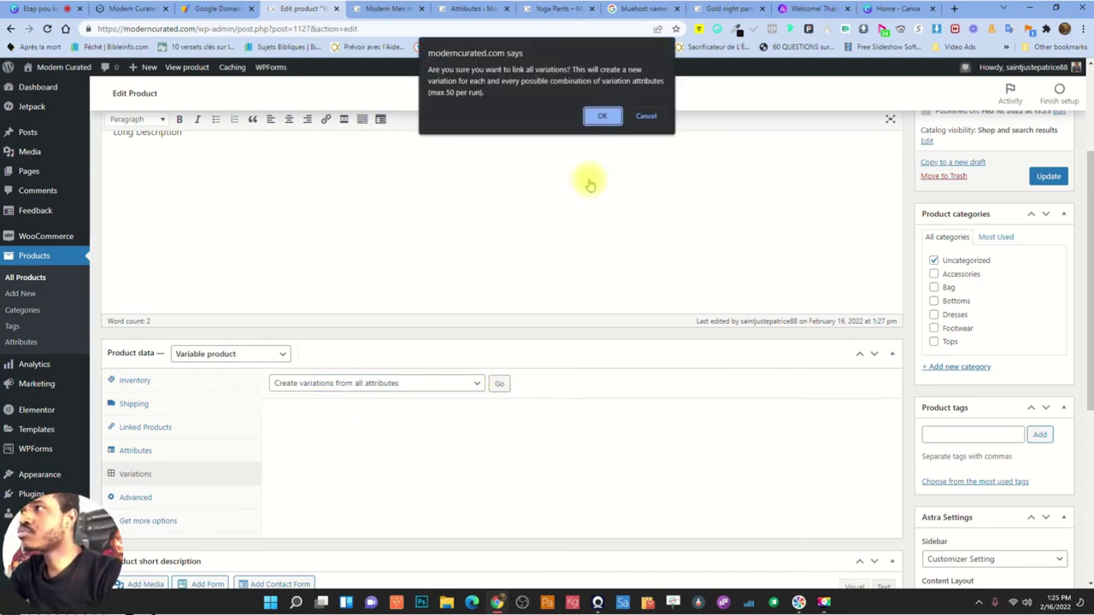
click(600, 118)
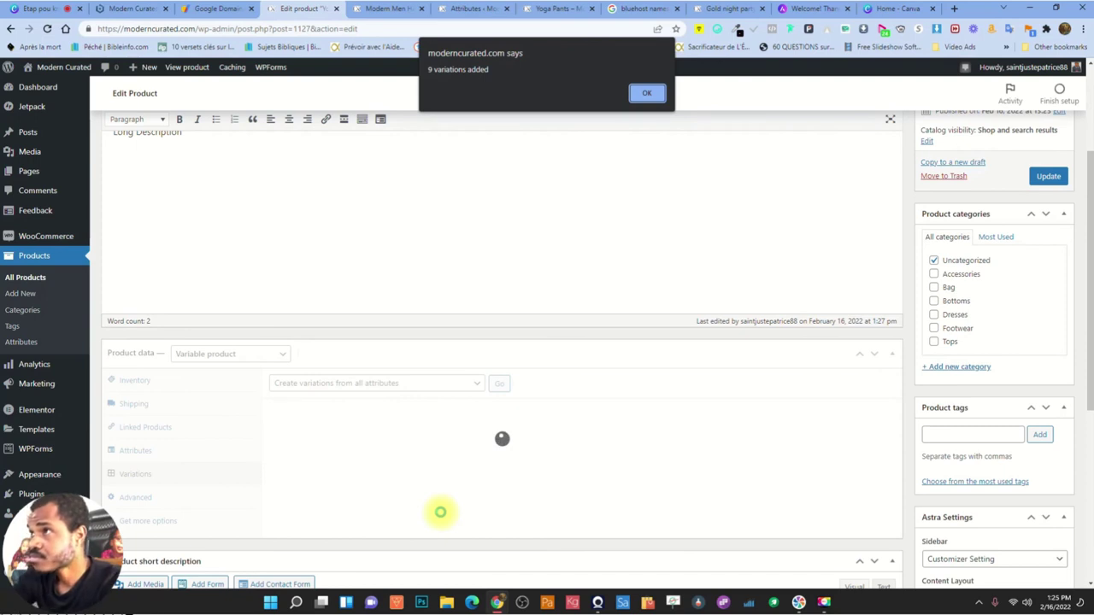
drag(426, 69, 488, 69)
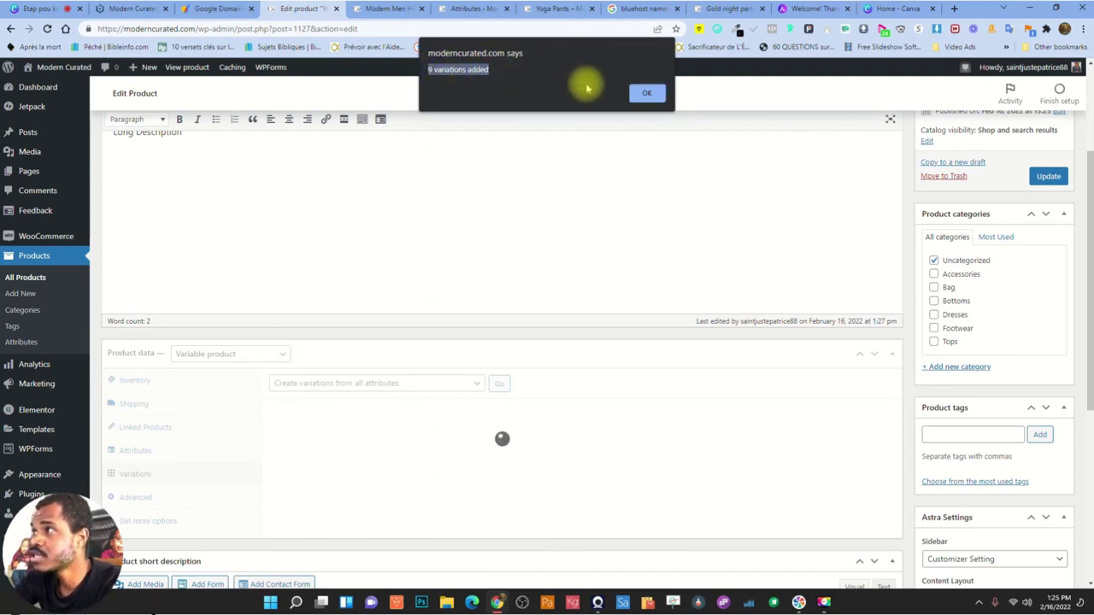
click(644, 92)
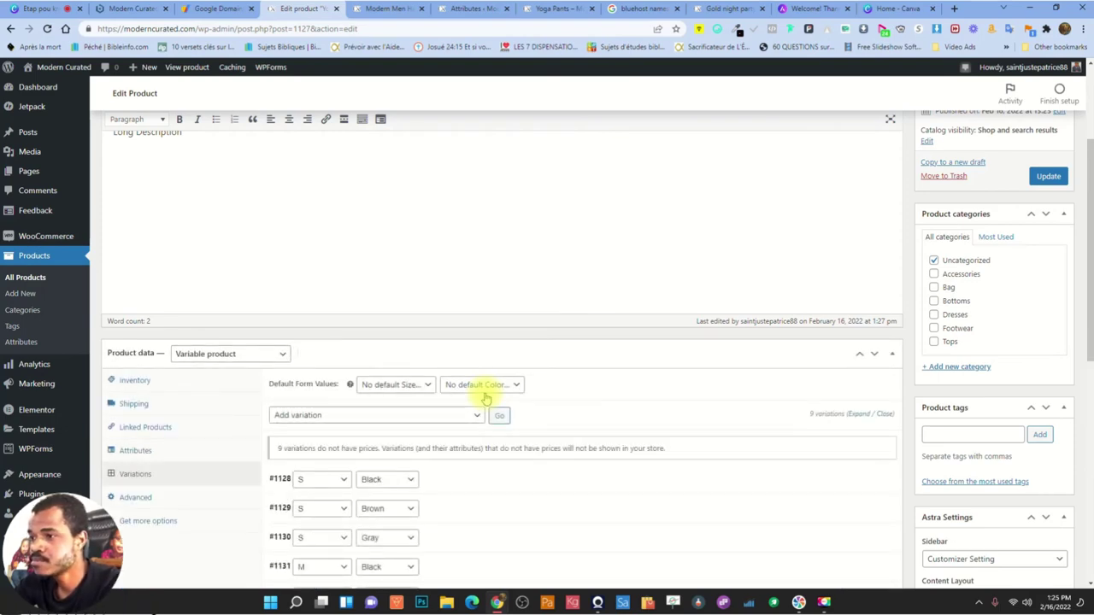
Review the generated variations and set the regular price of the S / Black variation to 23
scroll(547, 389, down, 2)
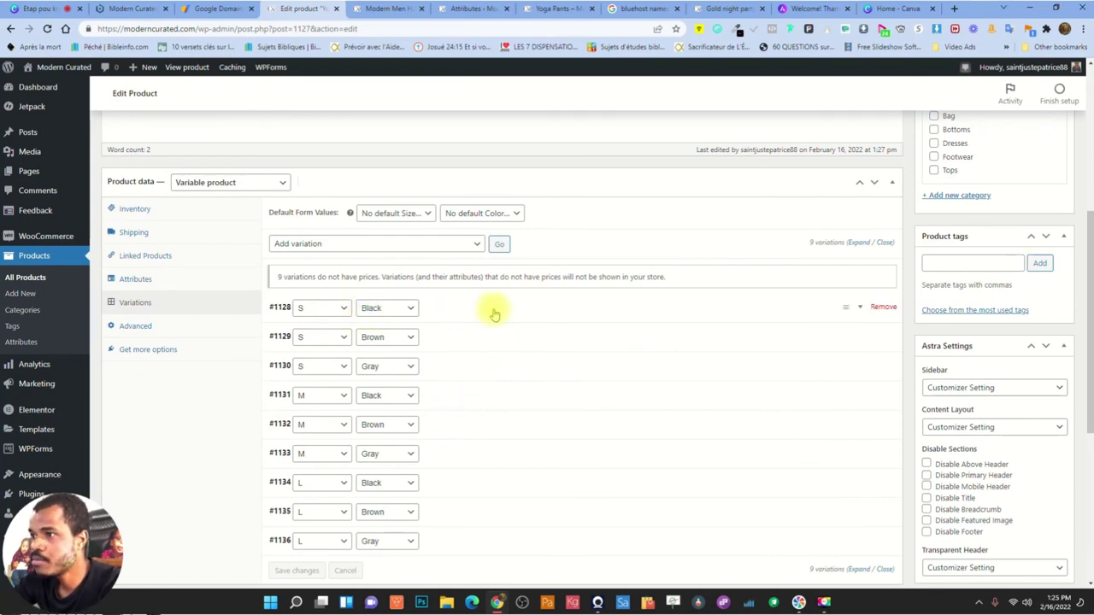
scroll(389, 416, down, 2)
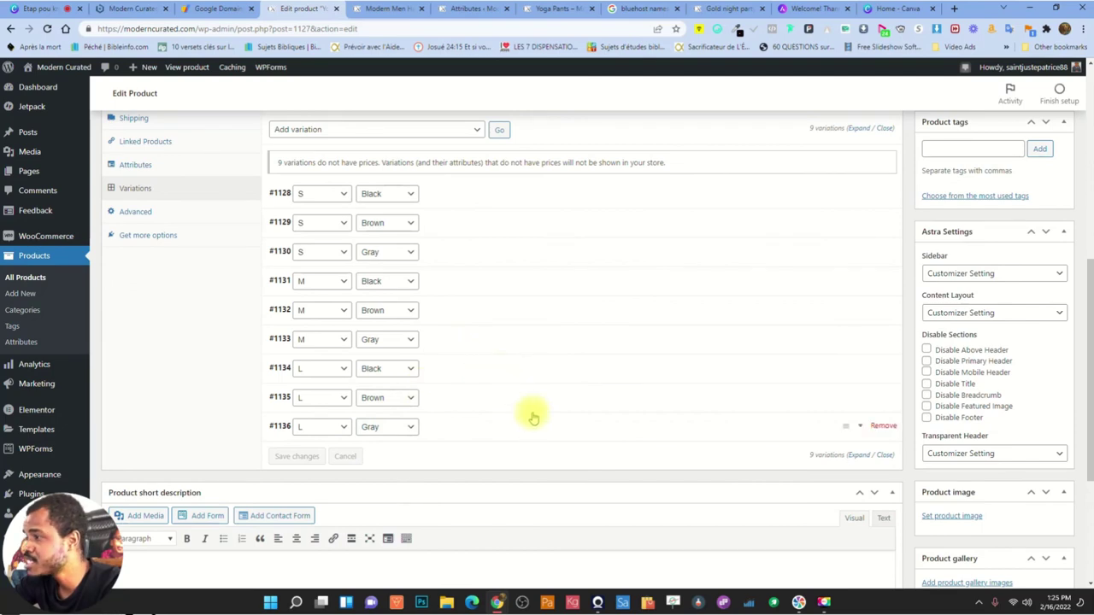
scroll(574, 402, up, 1)
scroll(572, 402, up, 2)
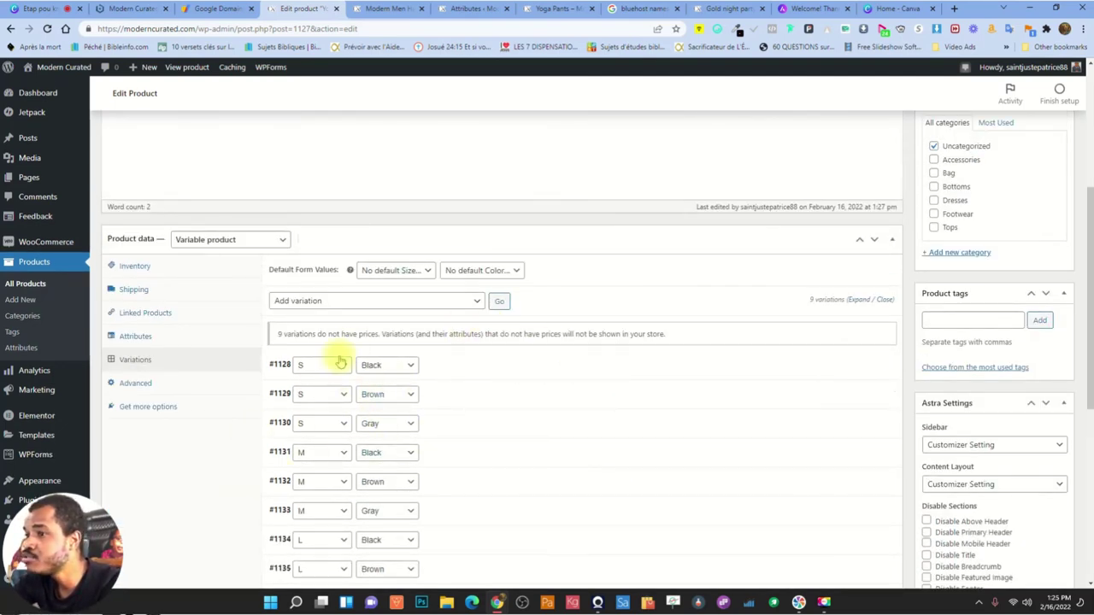
click(530, 367)
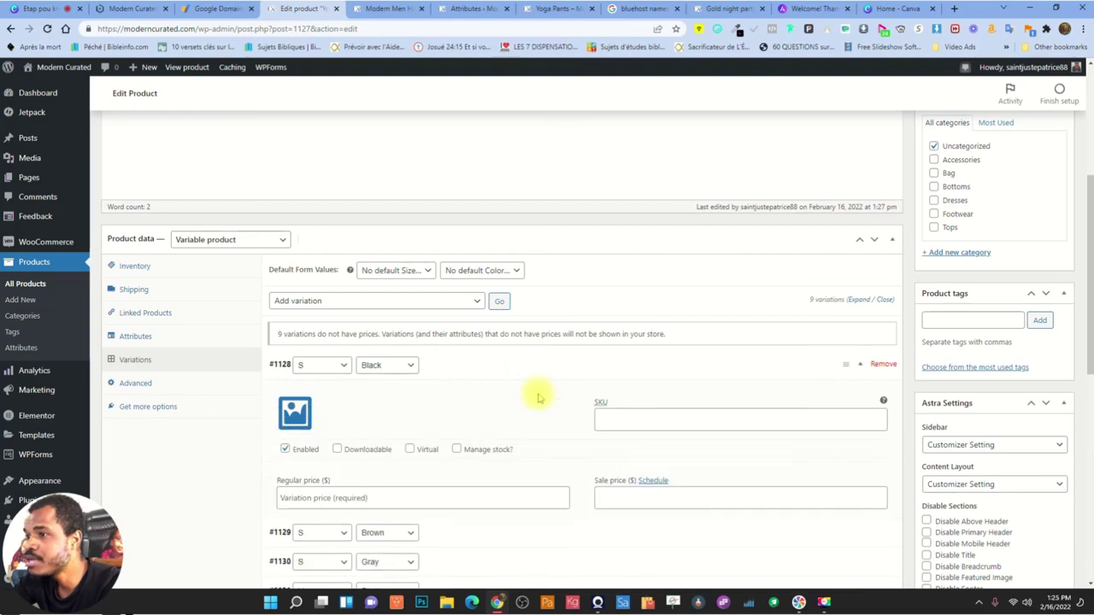
click(503, 367)
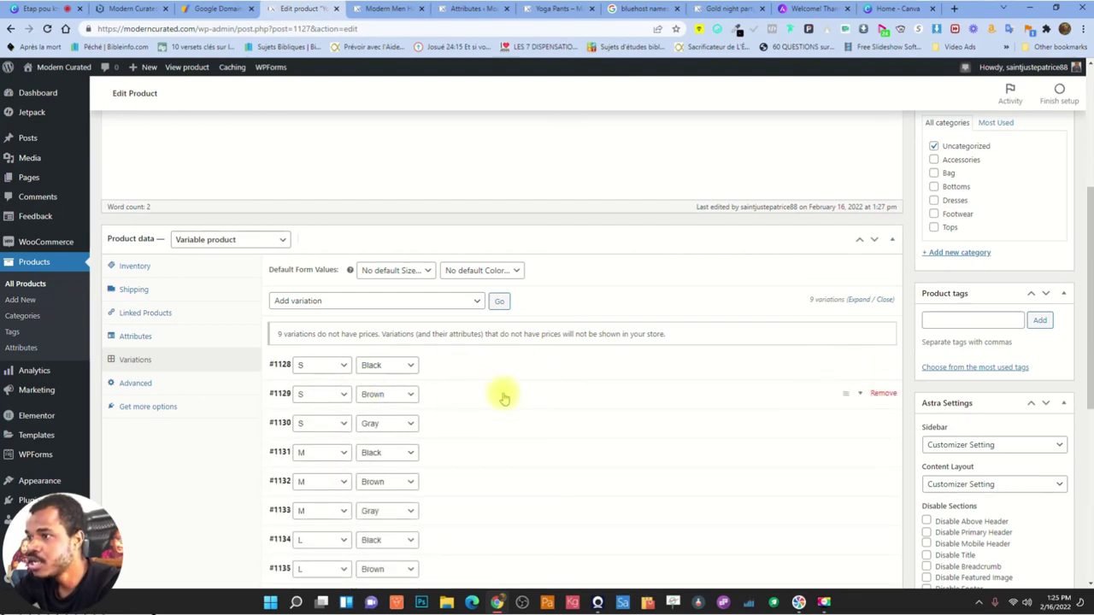
scroll(645, 442, down, 2)
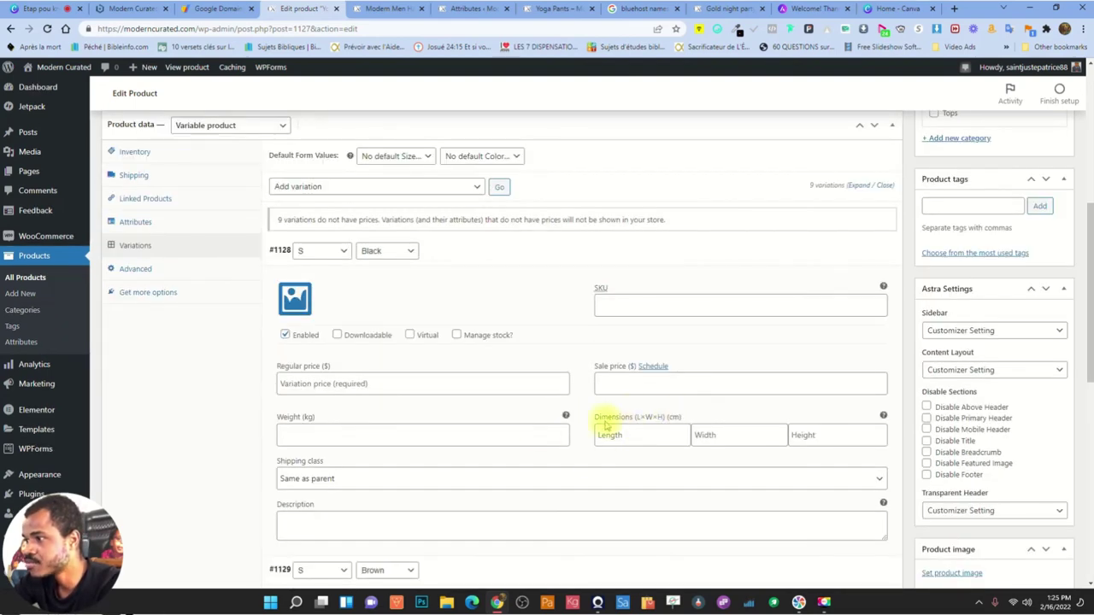
click(401, 384)
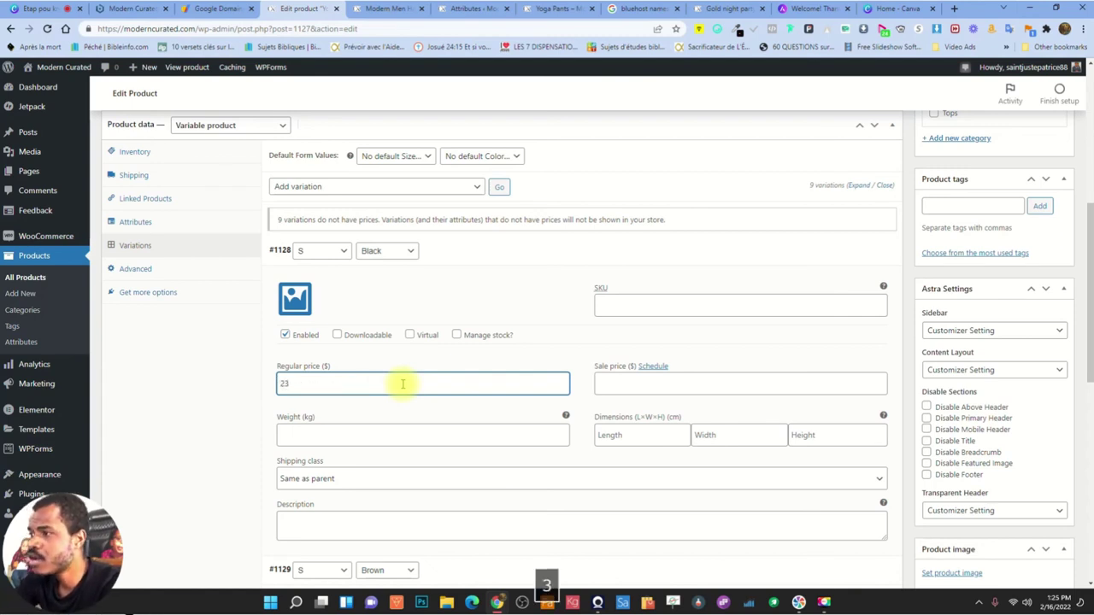
Upload the two pink, two blue and two black yoga clothing photos from the F00098436 folder through the variation's image picker
click(301, 298)
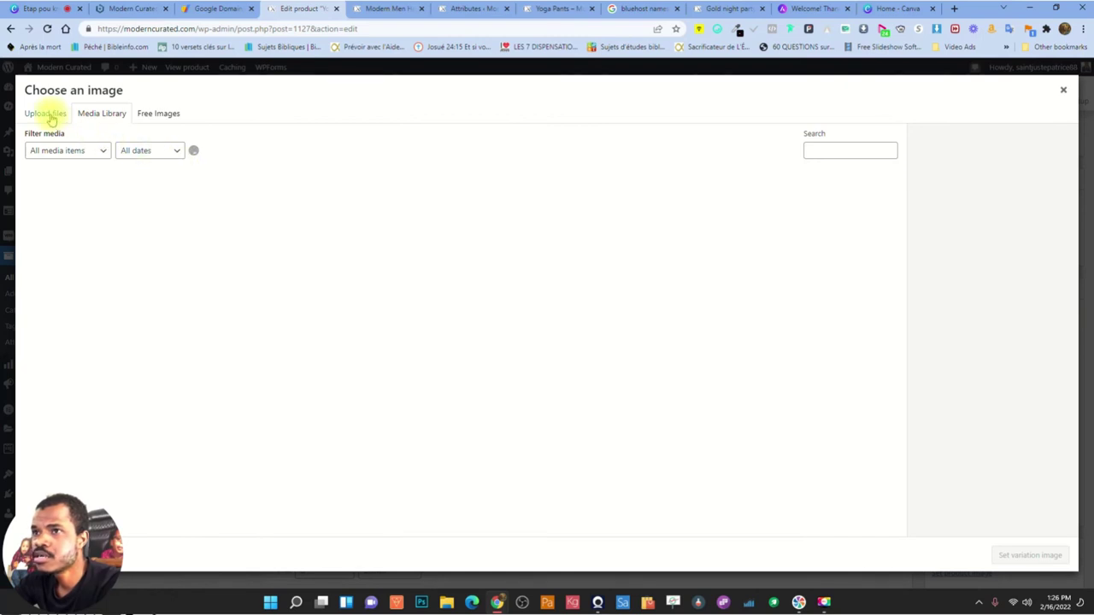
click(47, 115)
click(545, 313)
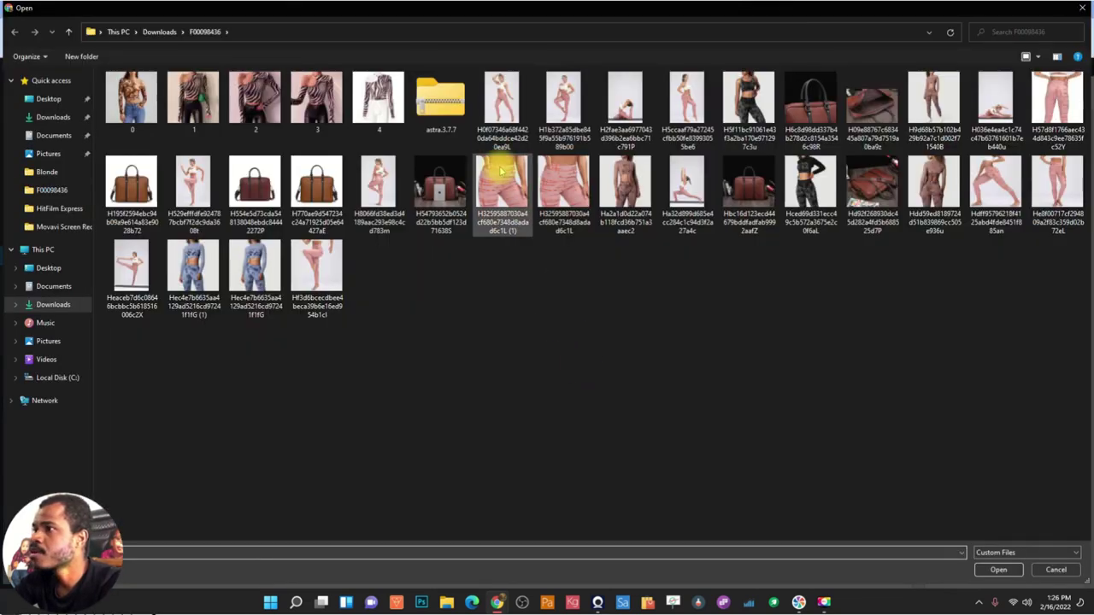
click(500, 174)
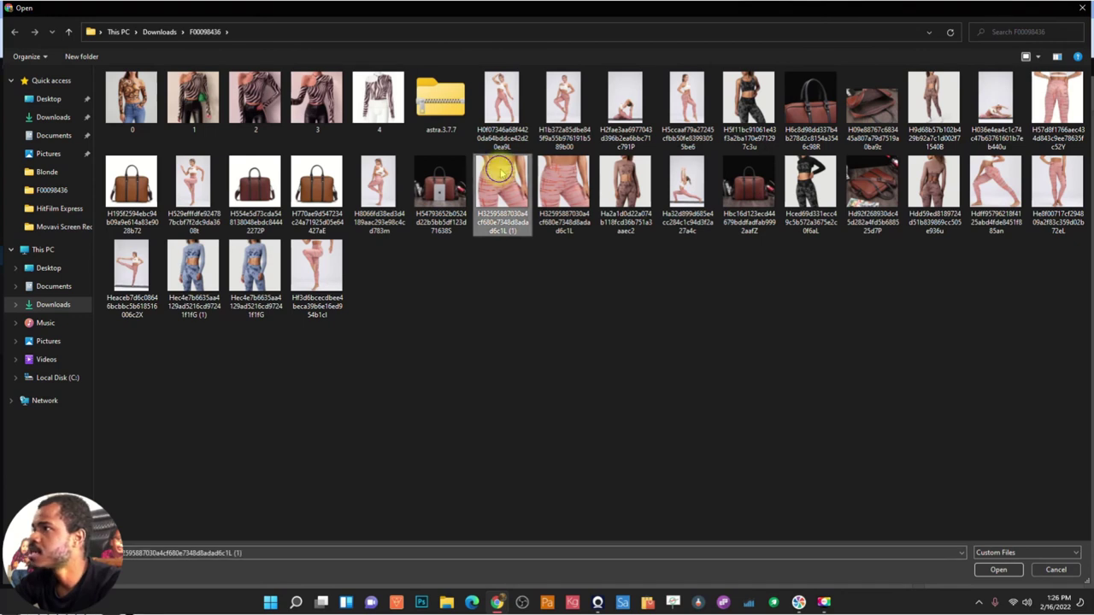
ctrl+click(568, 181)
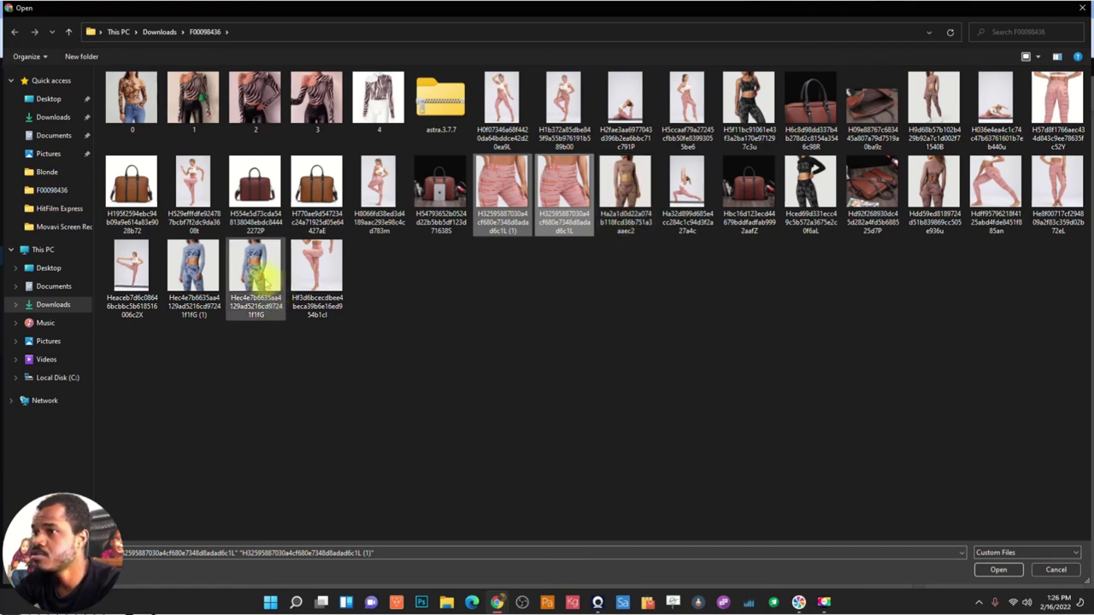
ctrl+click(260, 273)
ctrl+click(193, 269)
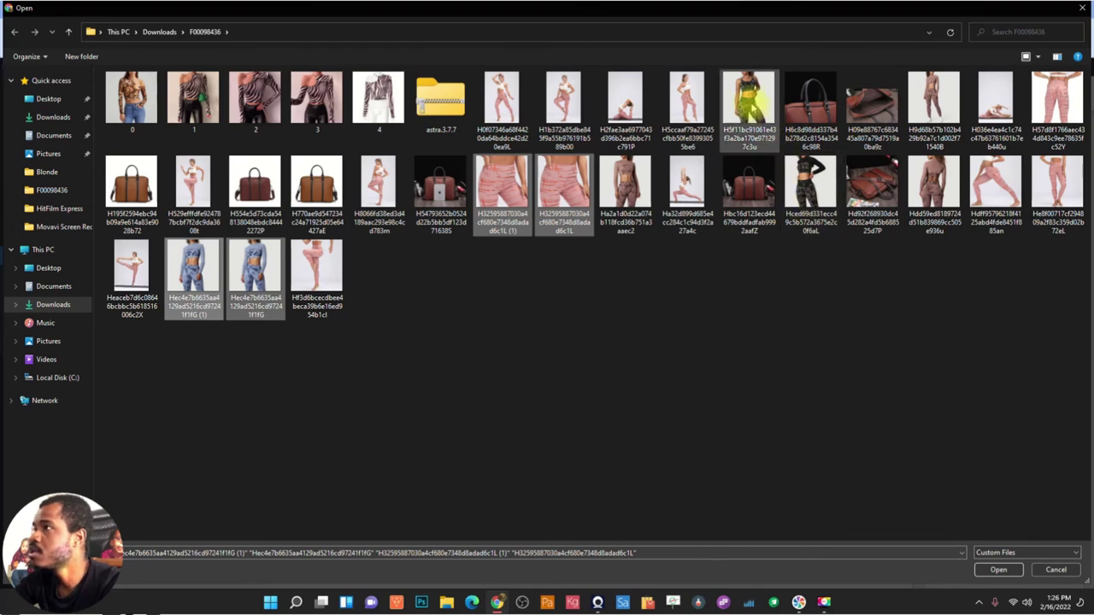
ctrl+click(750, 101)
ctrl+click(812, 192)
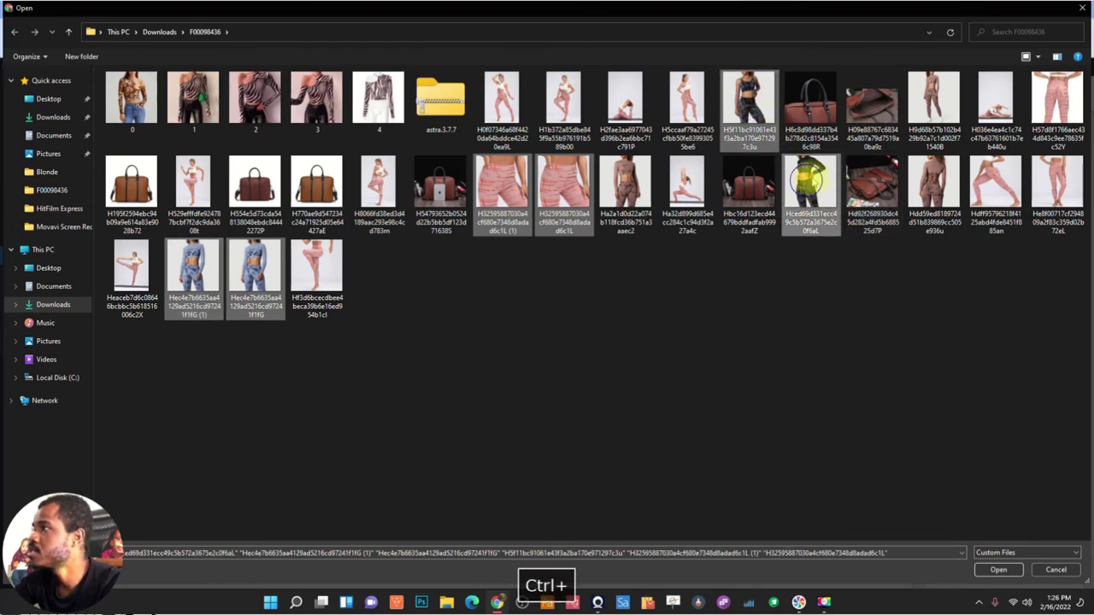
click(996, 570)
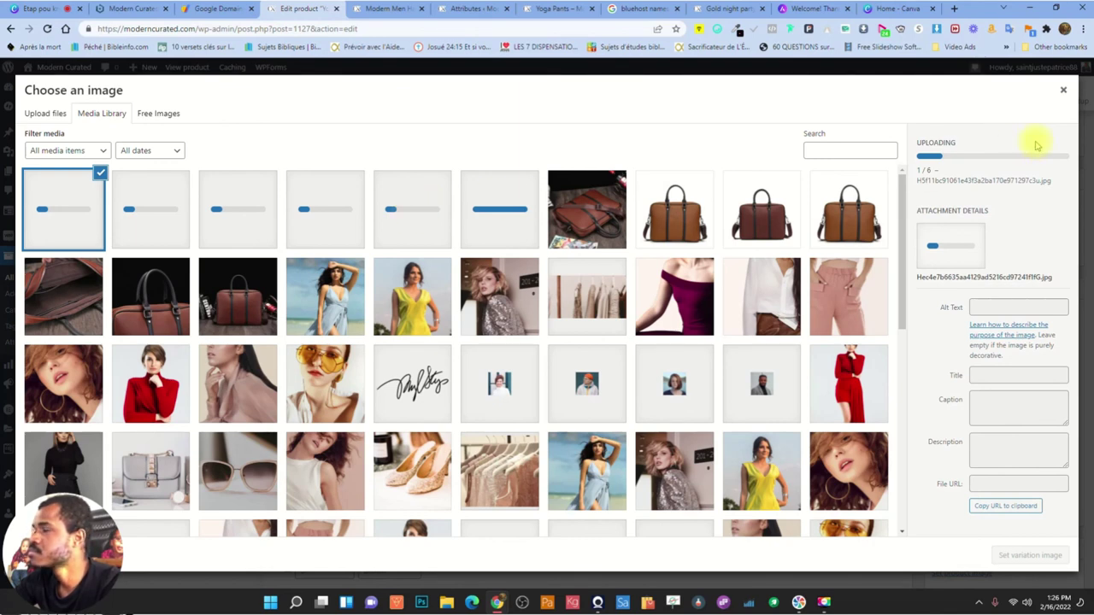
click(1064, 90)
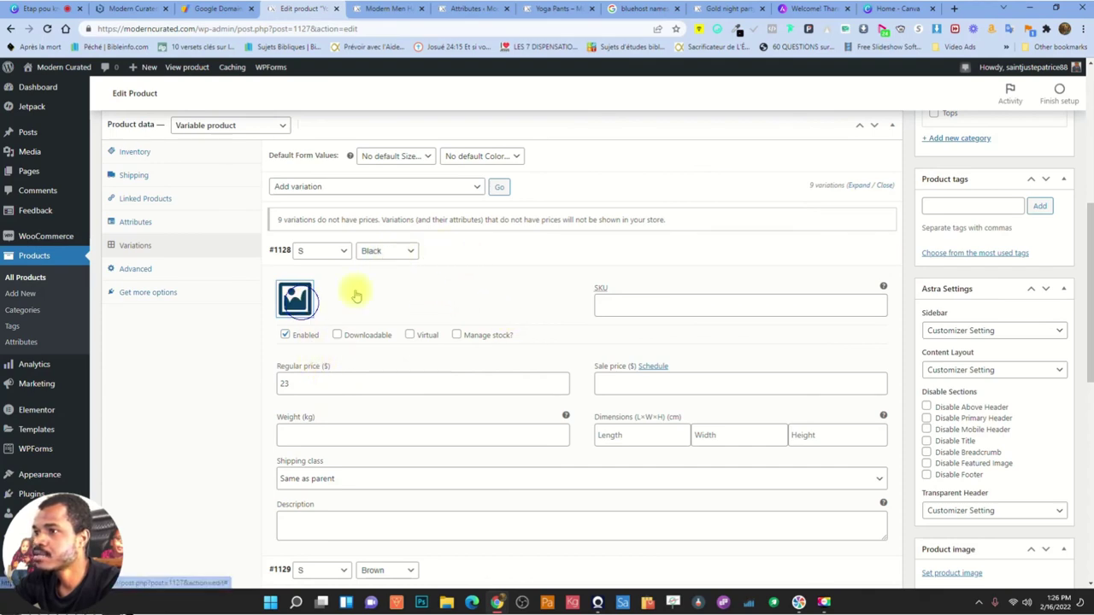
Set the uploaded black yoga outfit photo as the S / Black variation's image and collapse that variation
click(294, 299)
click(505, 214)
click(1030, 556)
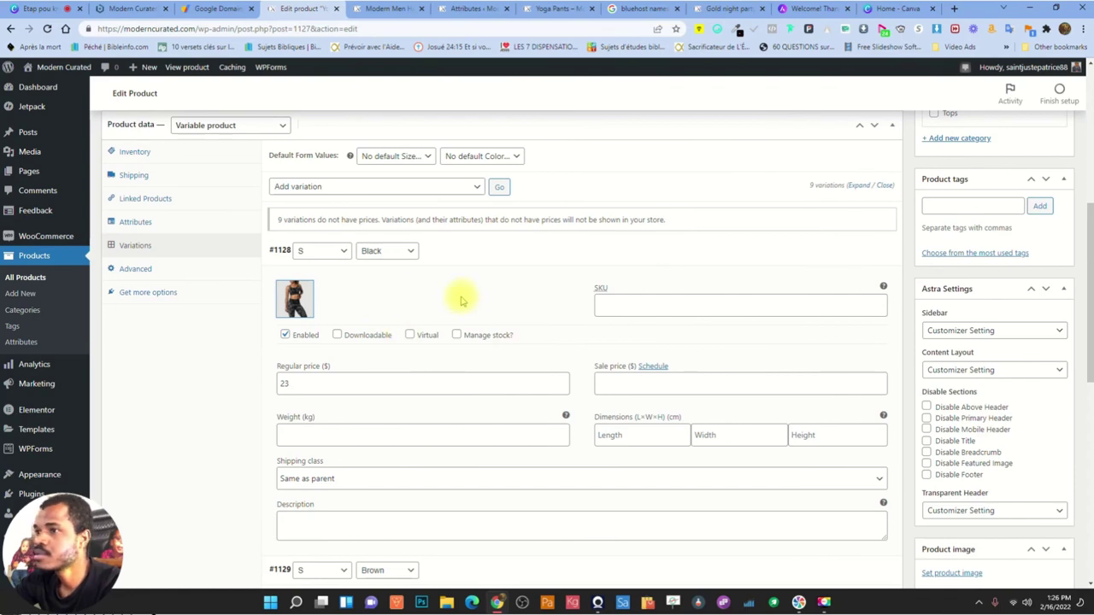
click(476, 256)
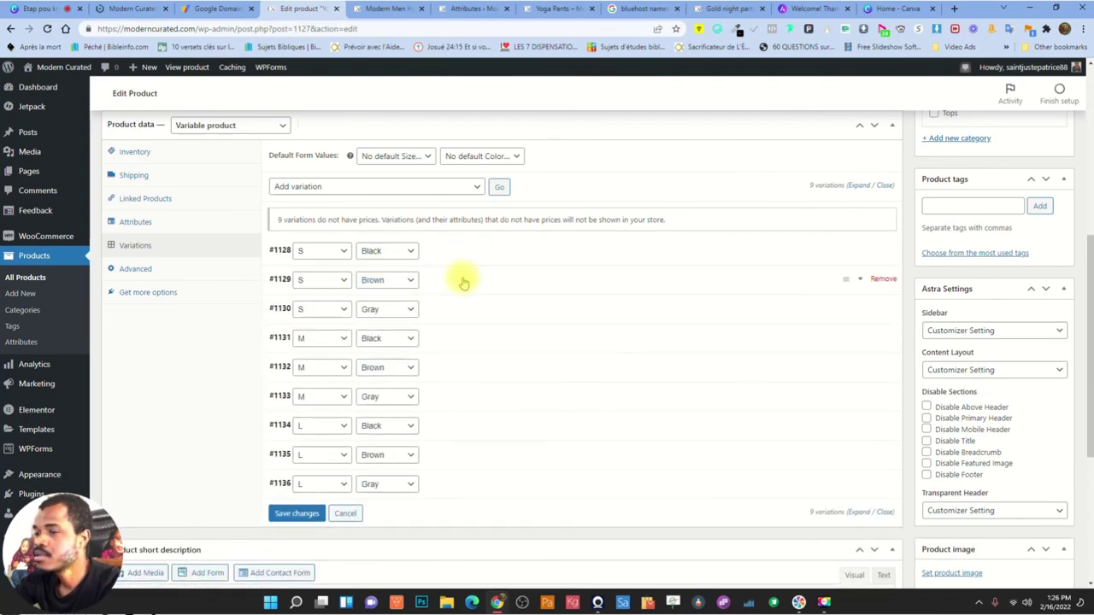
Set the uploaded pink leggings photo as the S / Brown variation's image and collapse that variation
click(458, 285)
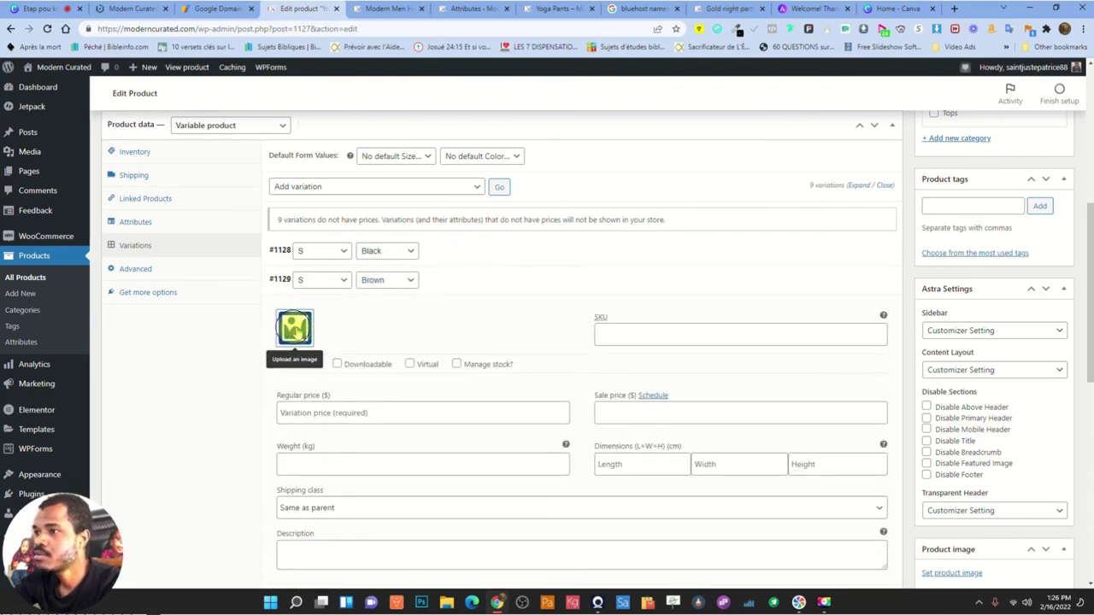
click(294, 324)
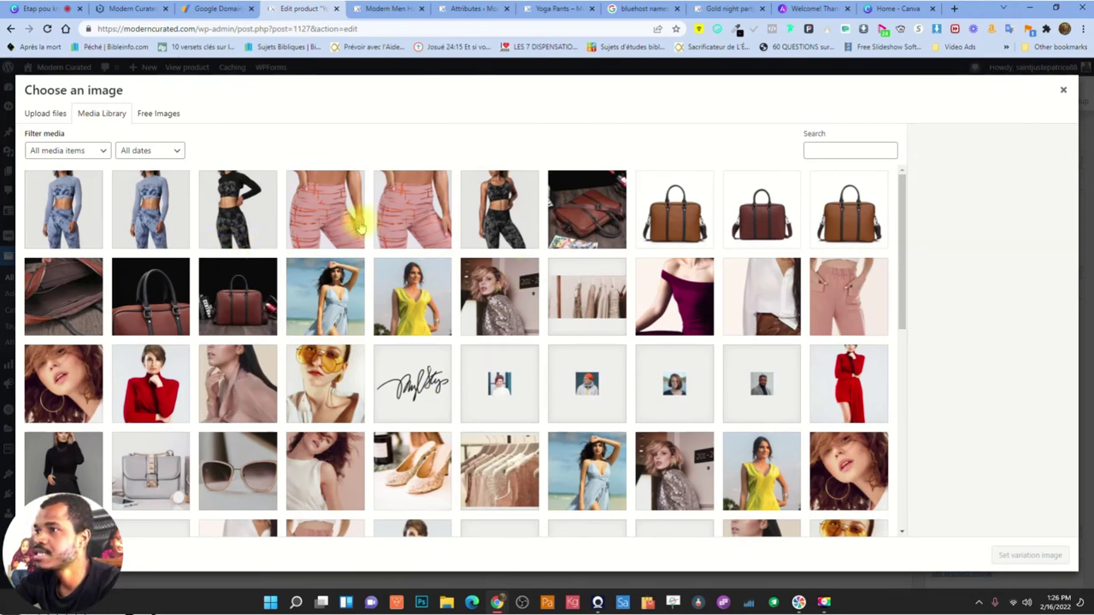
click(407, 213)
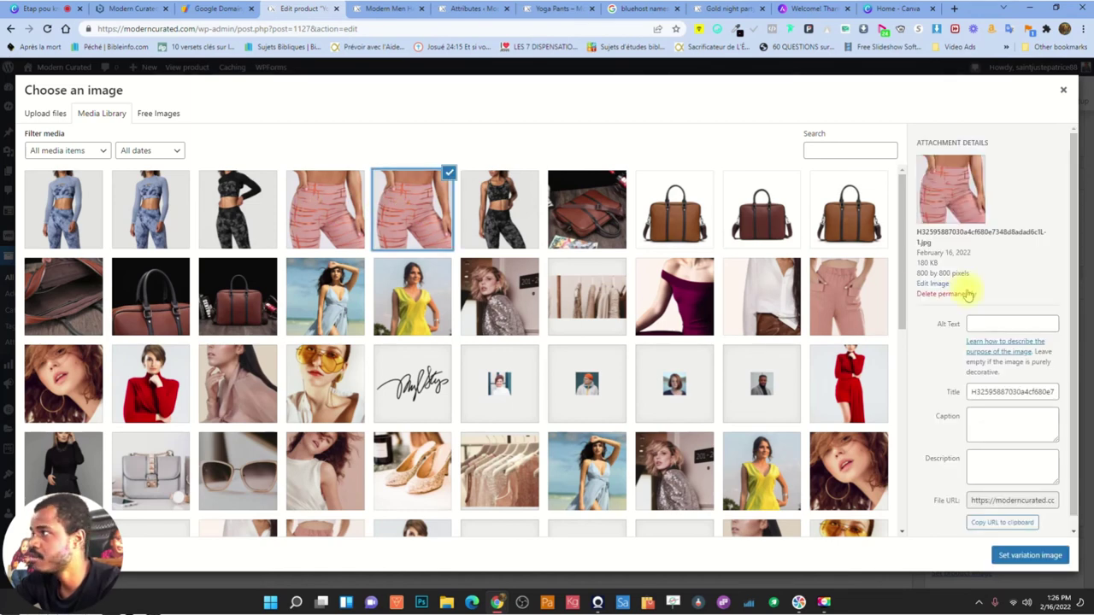
click(1013, 557)
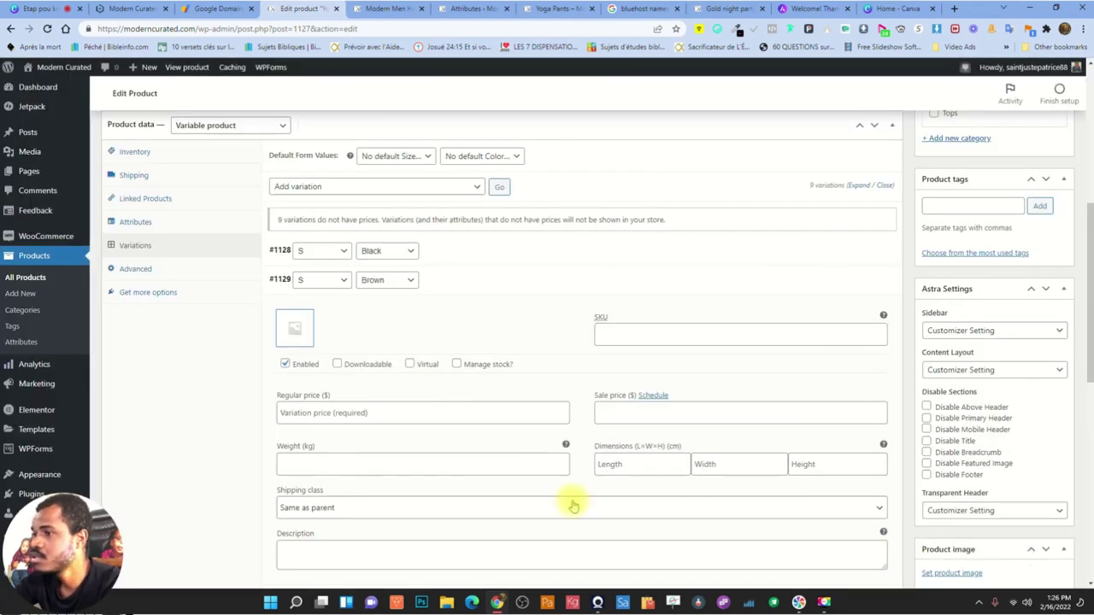
click(464, 281)
Set the uploaded blue yoga outfit photo as the S / Gray variation's image and collapse that variation
click(454, 310)
click(301, 355)
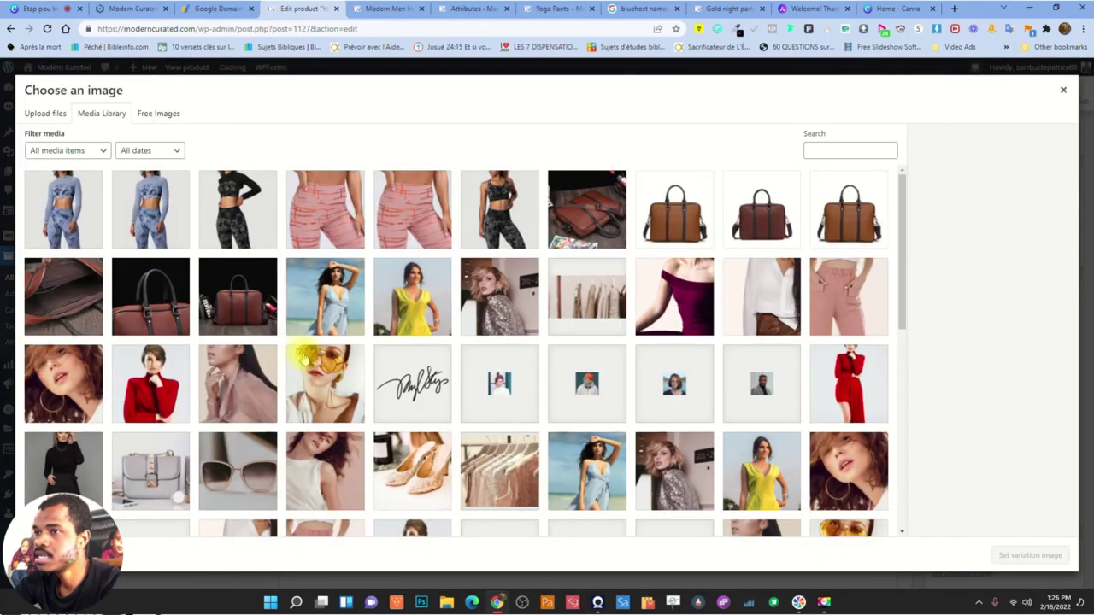
click(1062, 90)
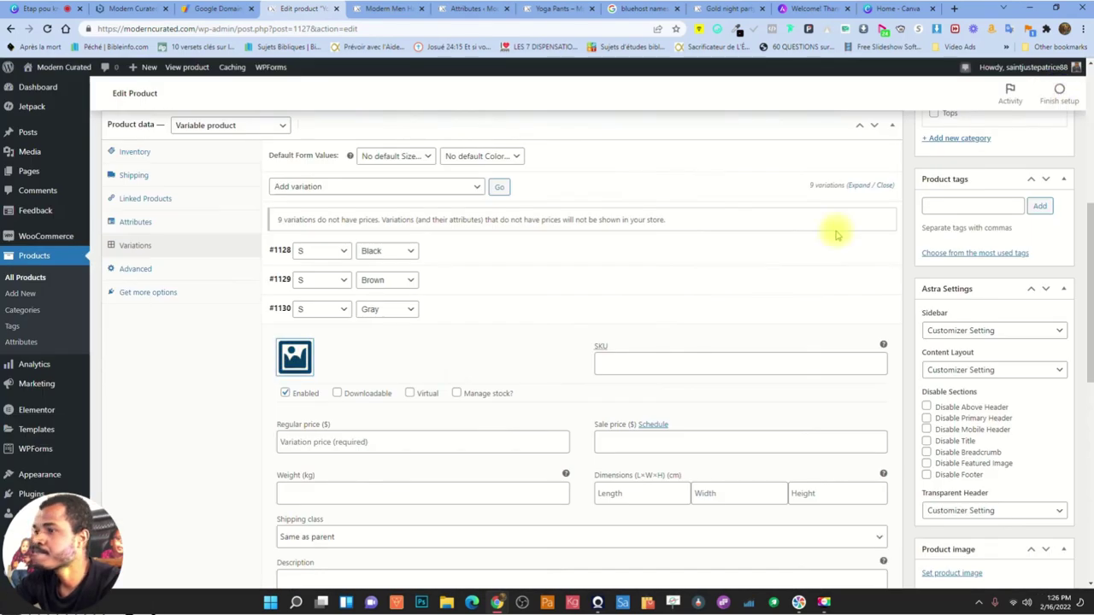
click(297, 359)
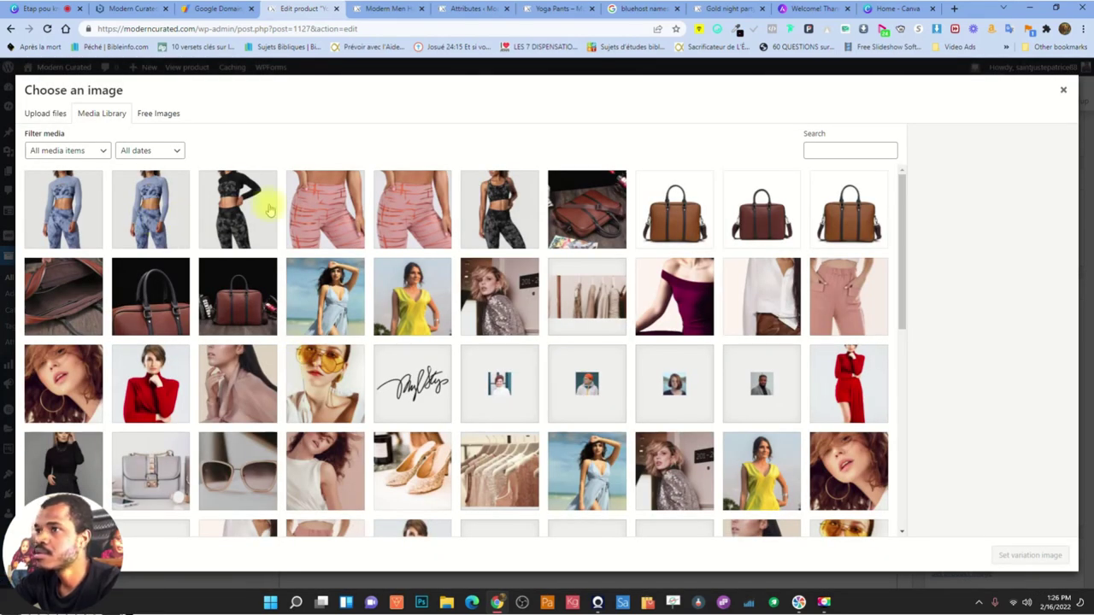
click(156, 209)
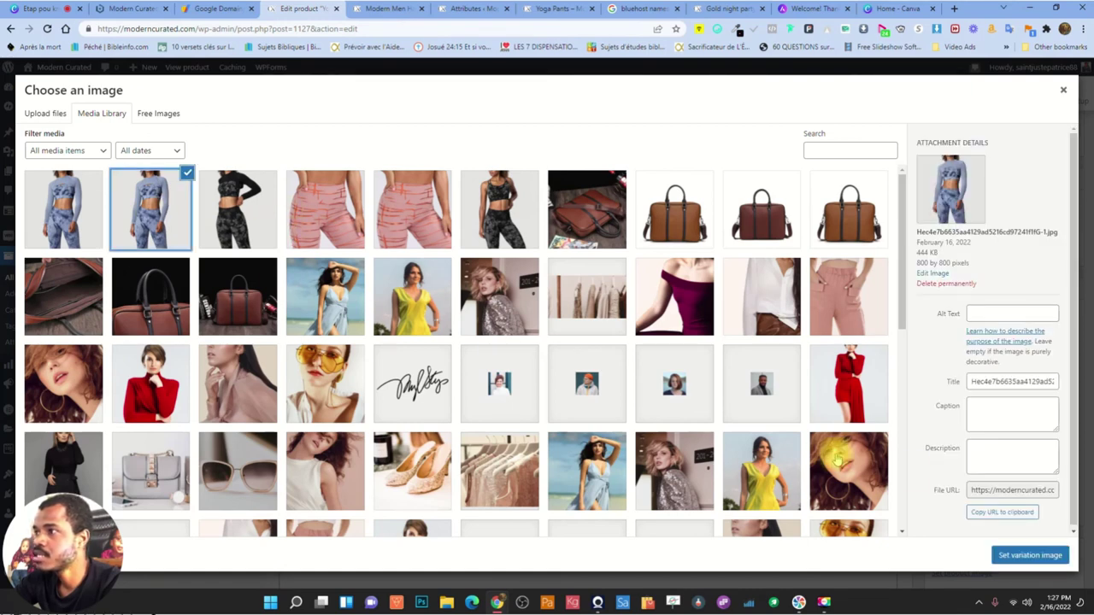
click(1017, 551)
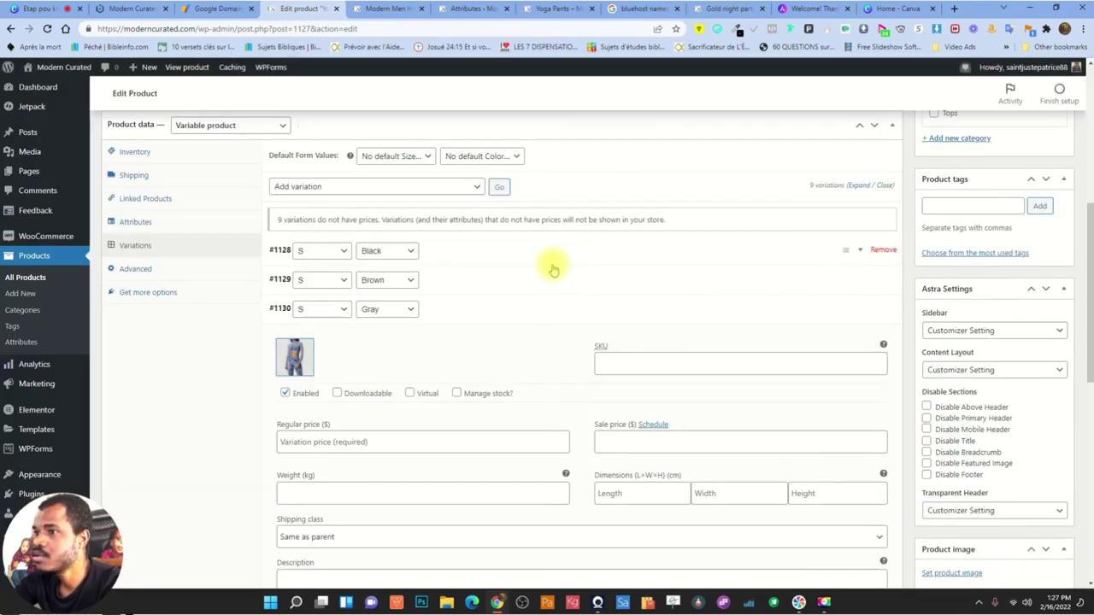
click(491, 311)
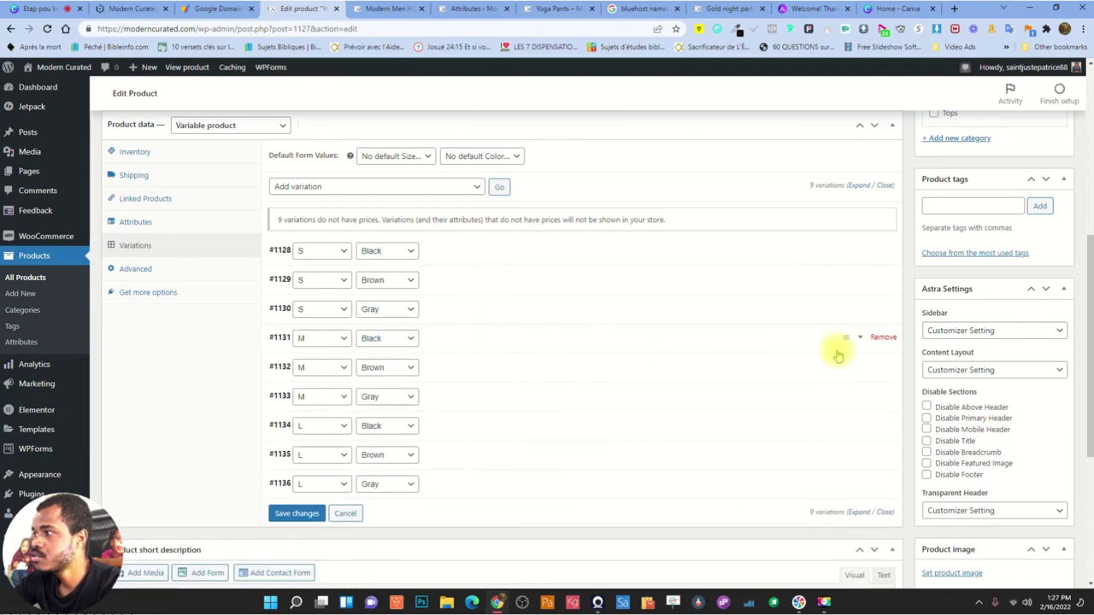
Save the variation changes and update the Yoga Pants product
click(456, 345)
click(462, 343)
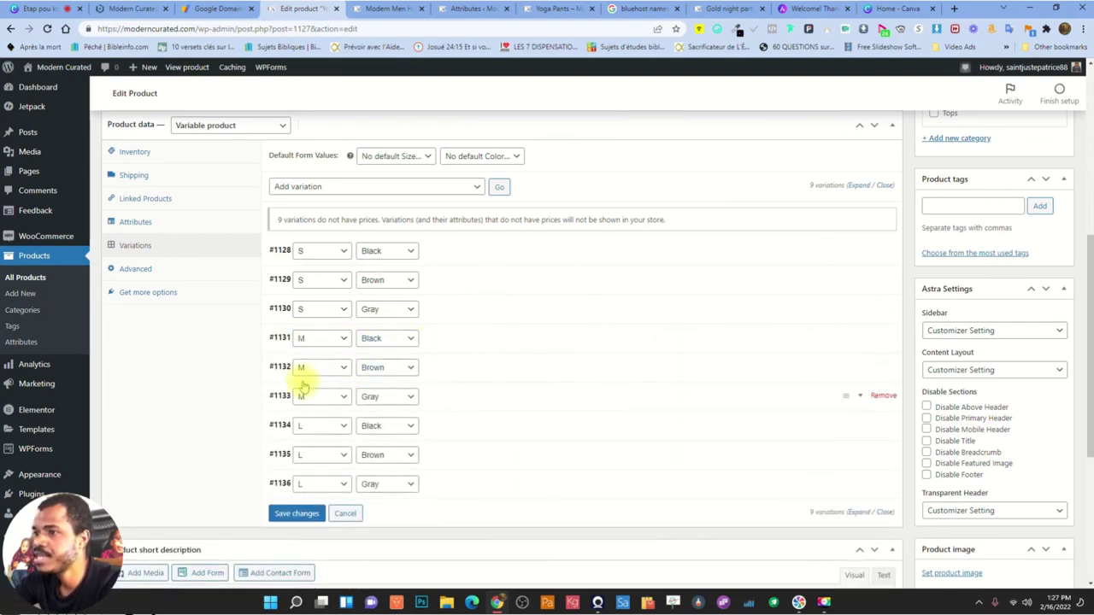
click(296, 514)
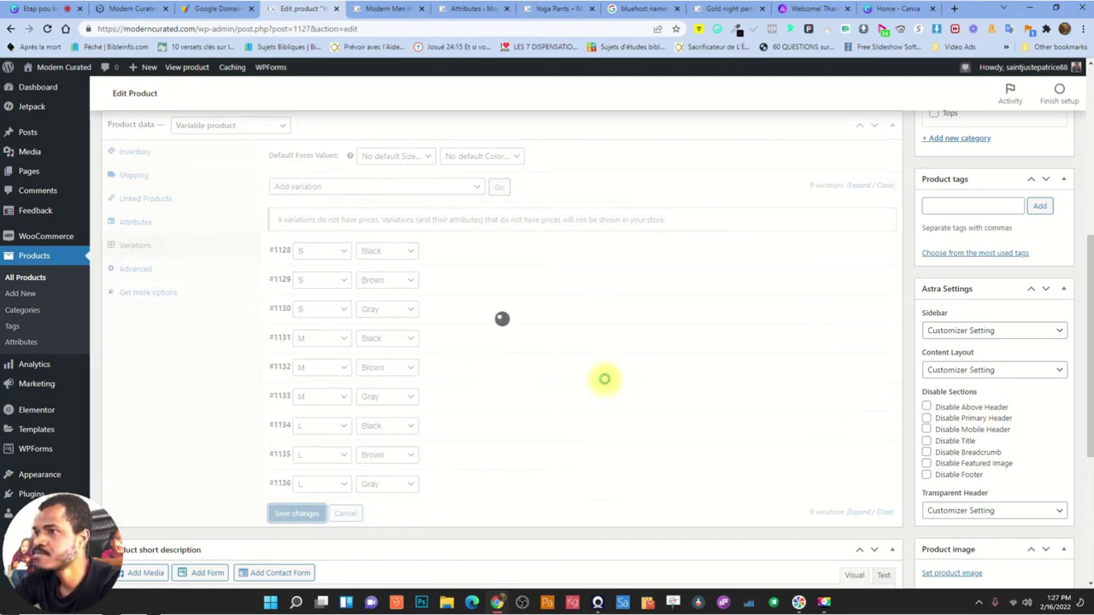
scroll(663, 313, up, 4)
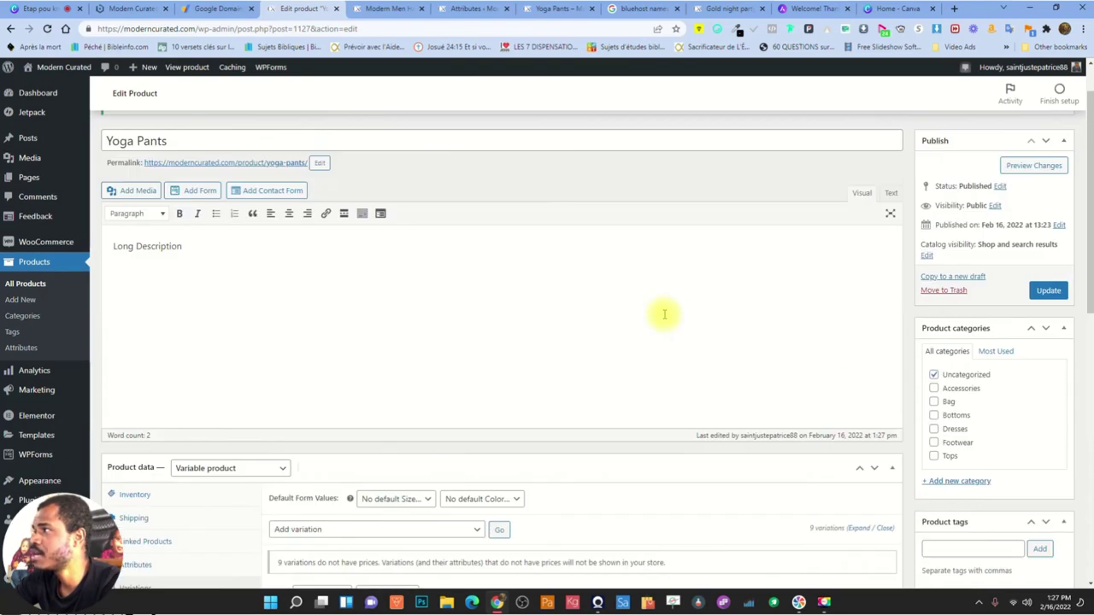
click(1049, 291)
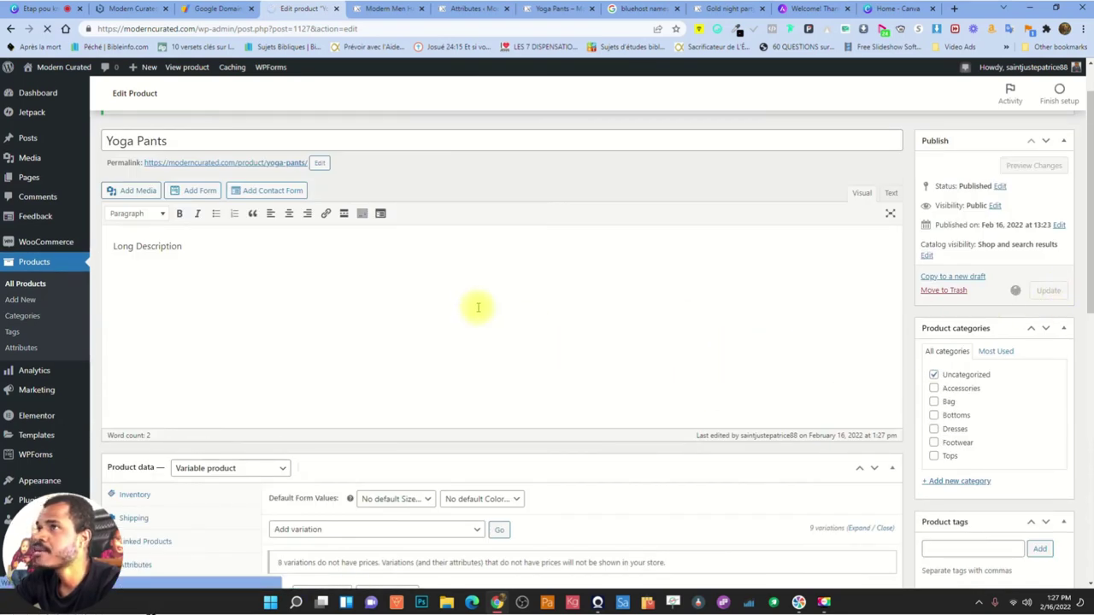
scroll(630, 304, down, 4)
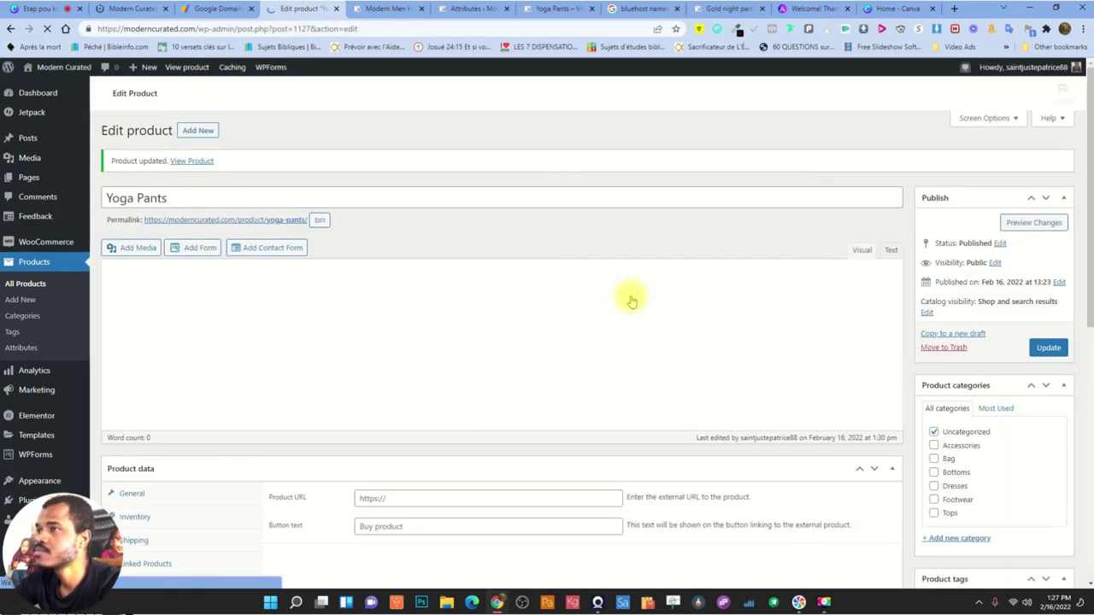
Reload the Yoga Pants store page and preview the variation with size S and color Black
click(385, 8)
click(551, 8)
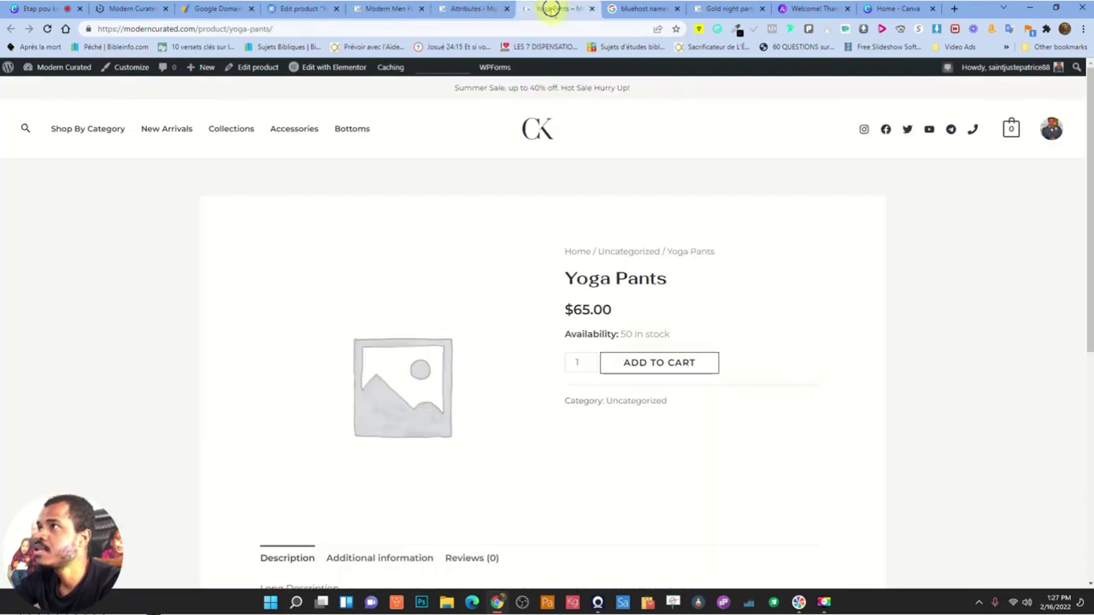
click(47, 28)
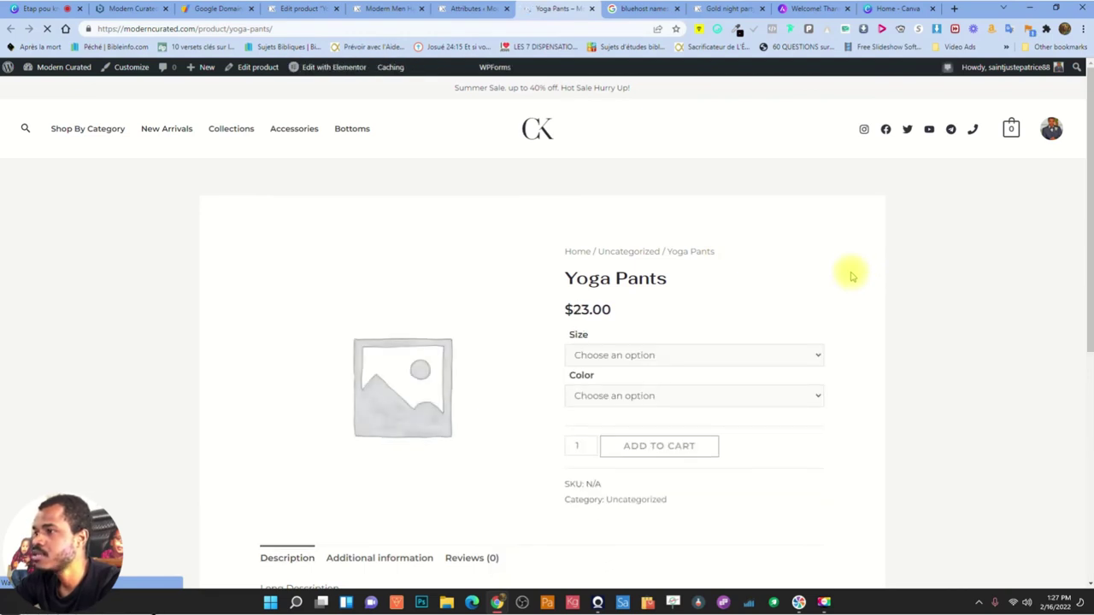
scroll(338, 384, down, 1)
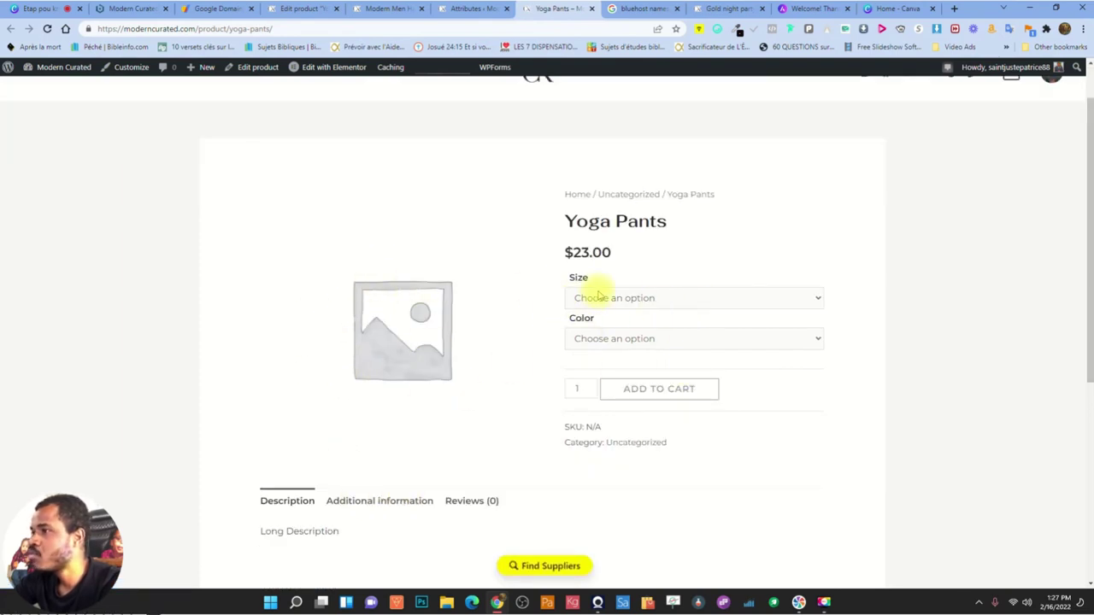
drag(571, 280, 597, 278)
drag(570, 322, 598, 317)
click(756, 299)
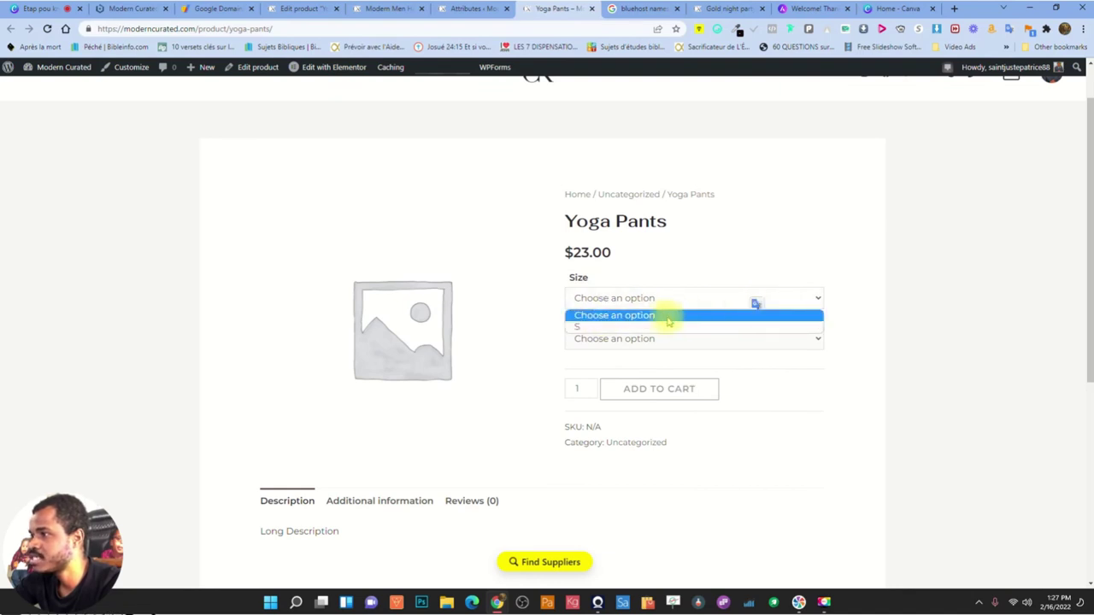
click(628, 328)
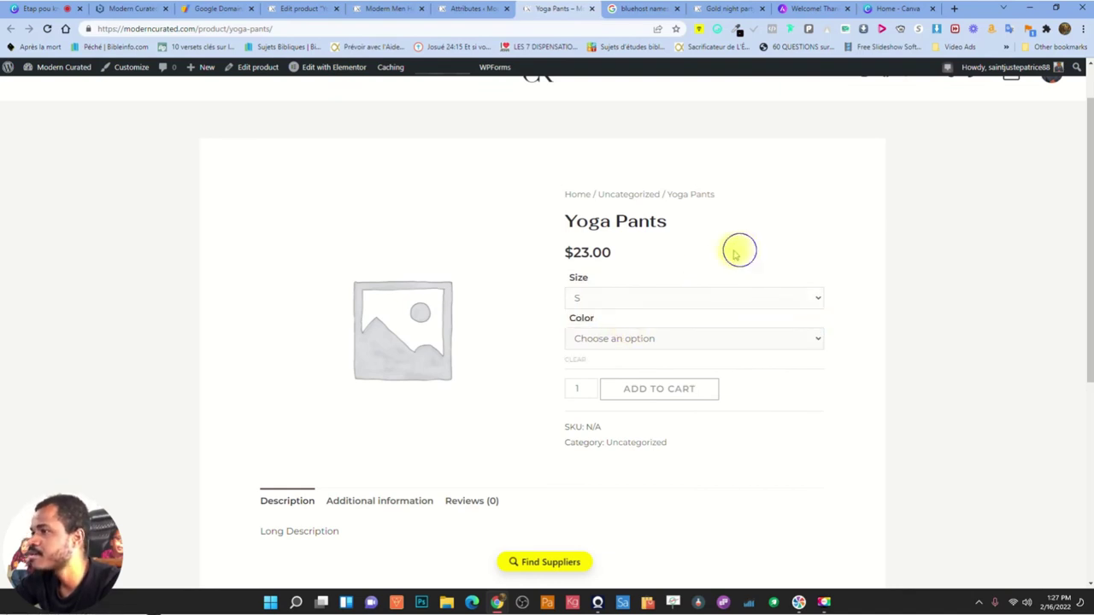
click(671, 340)
click(605, 367)
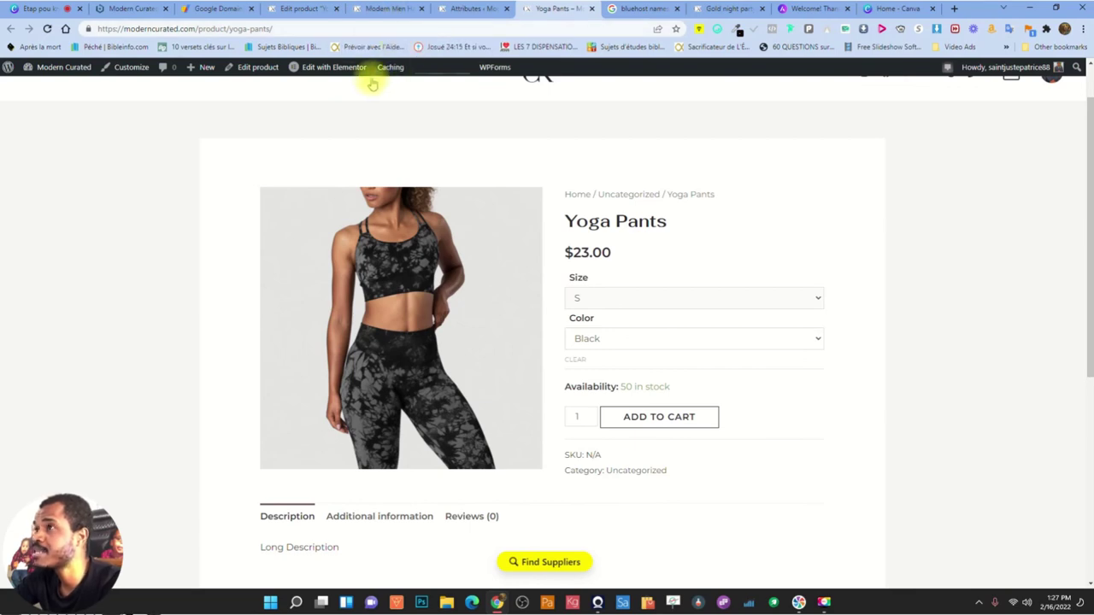
Return to the product's variations in the editor, enter a regular price for S / Brown and collapse it
click(299, 8)
scroll(410, 355, down, 3)
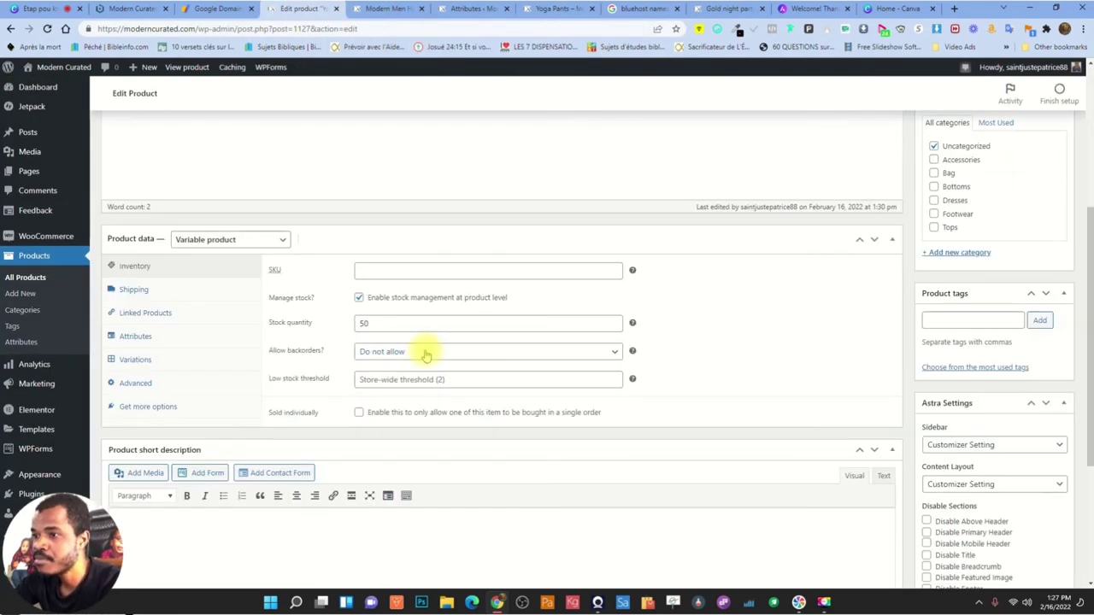
scroll(239, 363, down, 3)
scroll(299, 351, up, 4)
scroll(349, 339, down, 2)
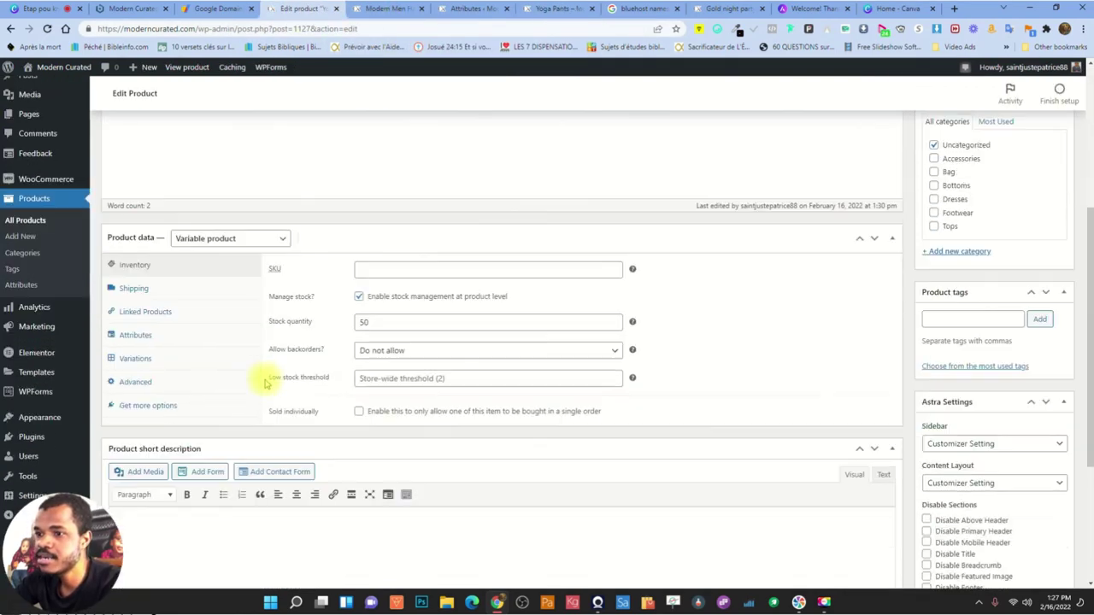
click(183, 359)
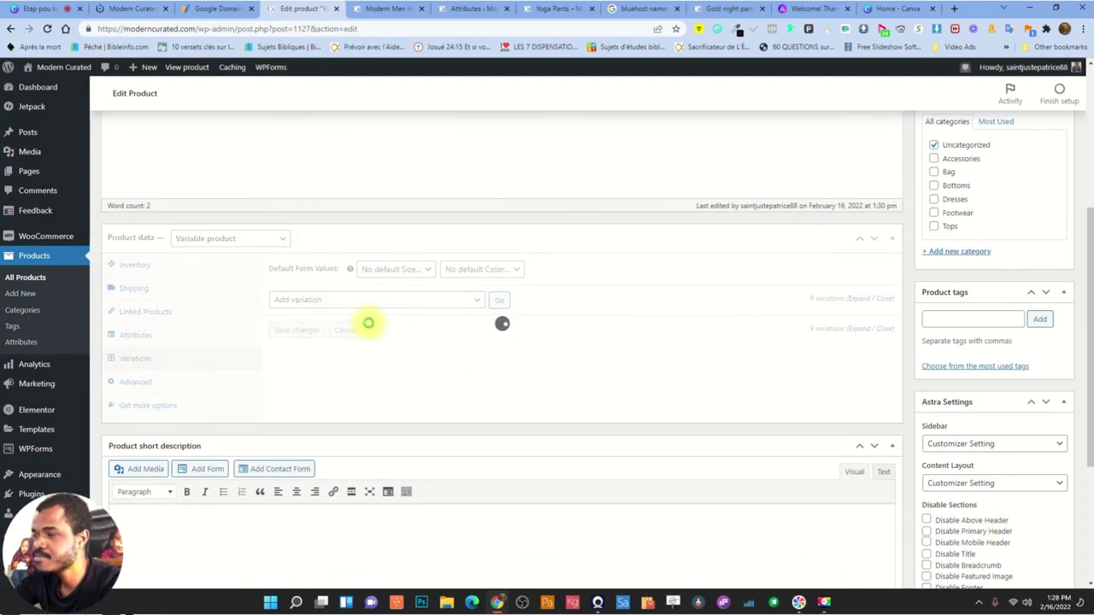
click(444, 391)
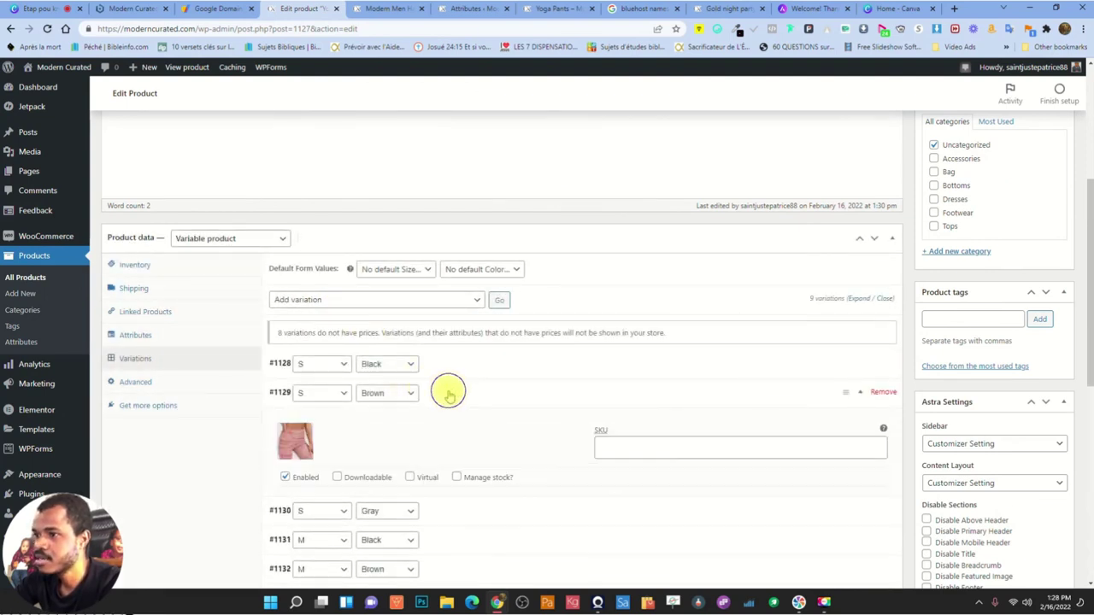
click(354, 526)
text(20)
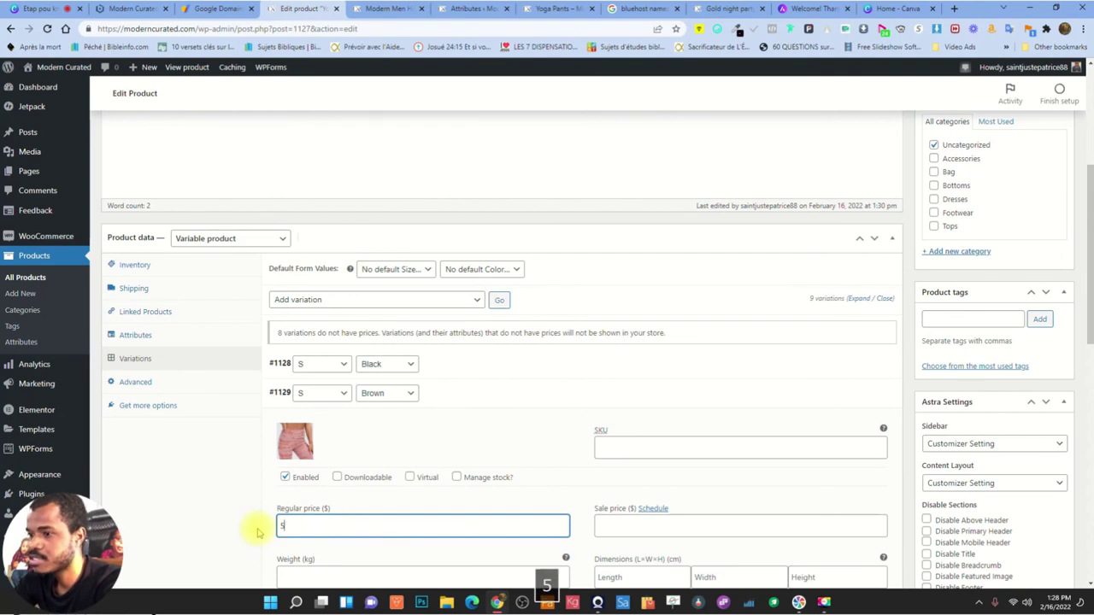
click(446, 403)
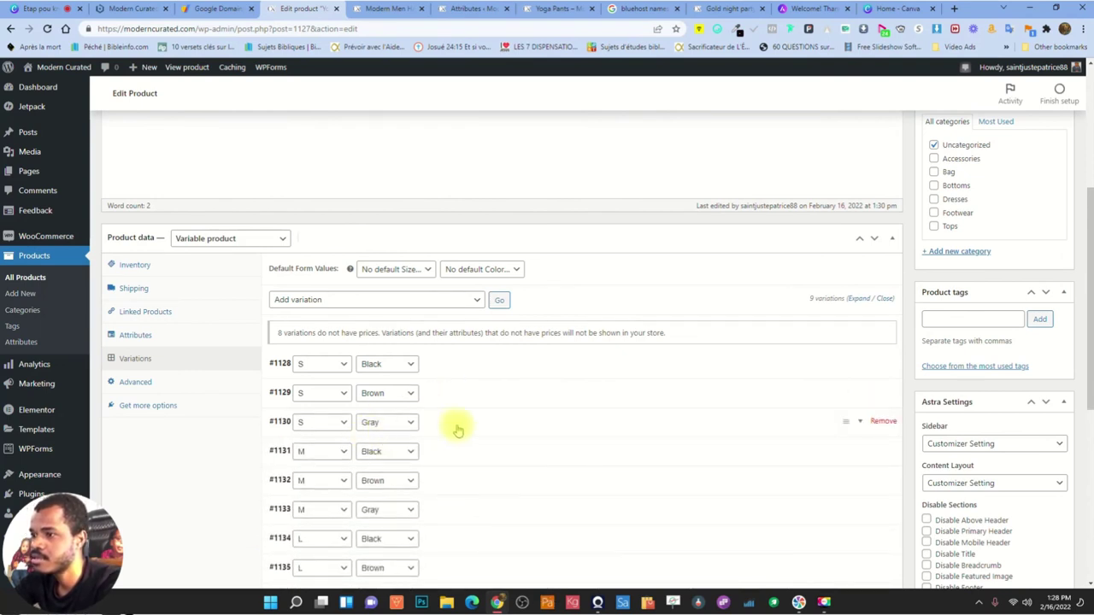
Set the regular price of the S / Gray variation to 100 and collapse that variation
click(451, 425)
click(311, 557)
text(1)
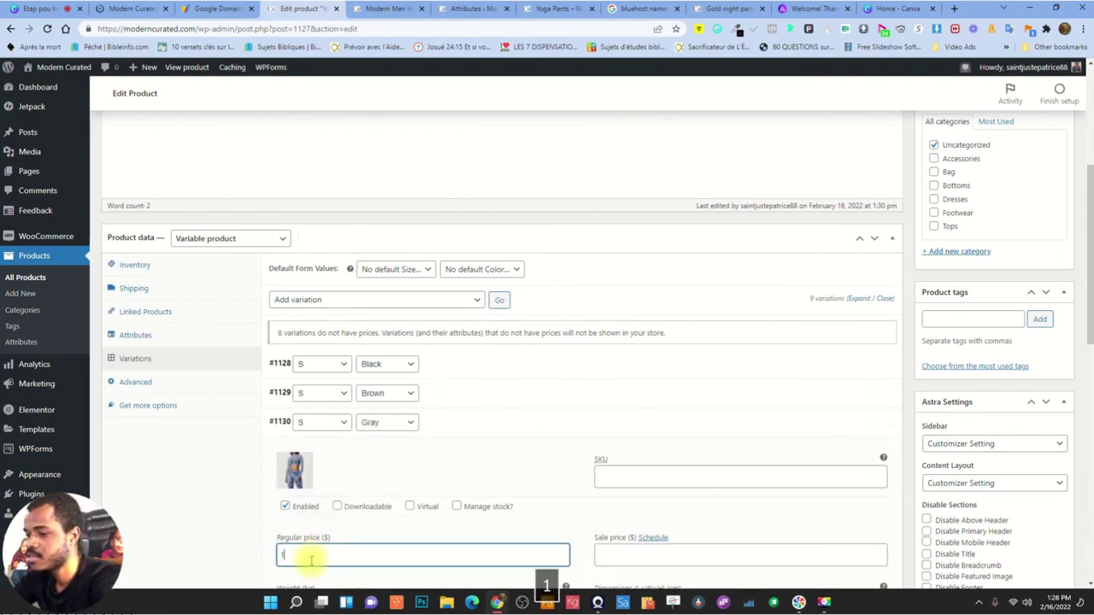
click(477, 422)
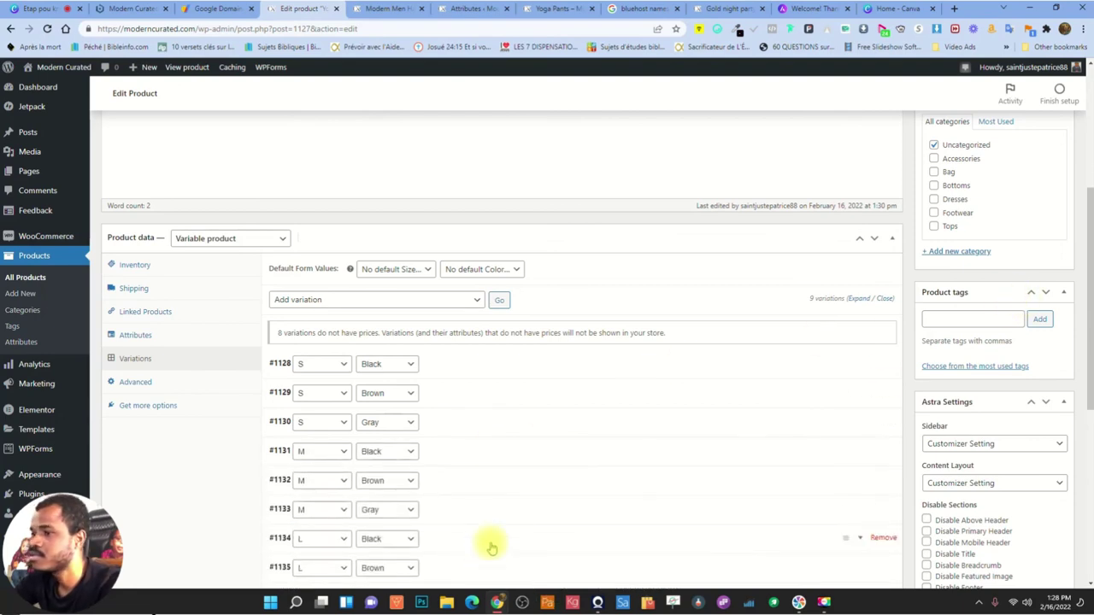
Save the newly priced variations and update the product again
scroll(340, 493, down, 2)
click(295, 455)
scroll(604, 313, up, 4)
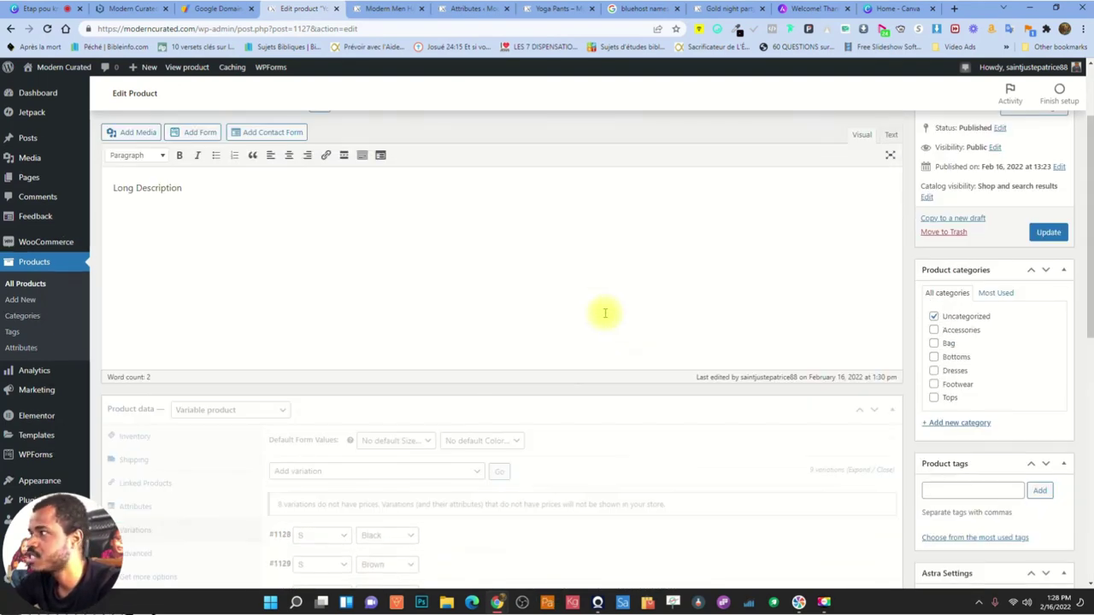
click(1046, 231)
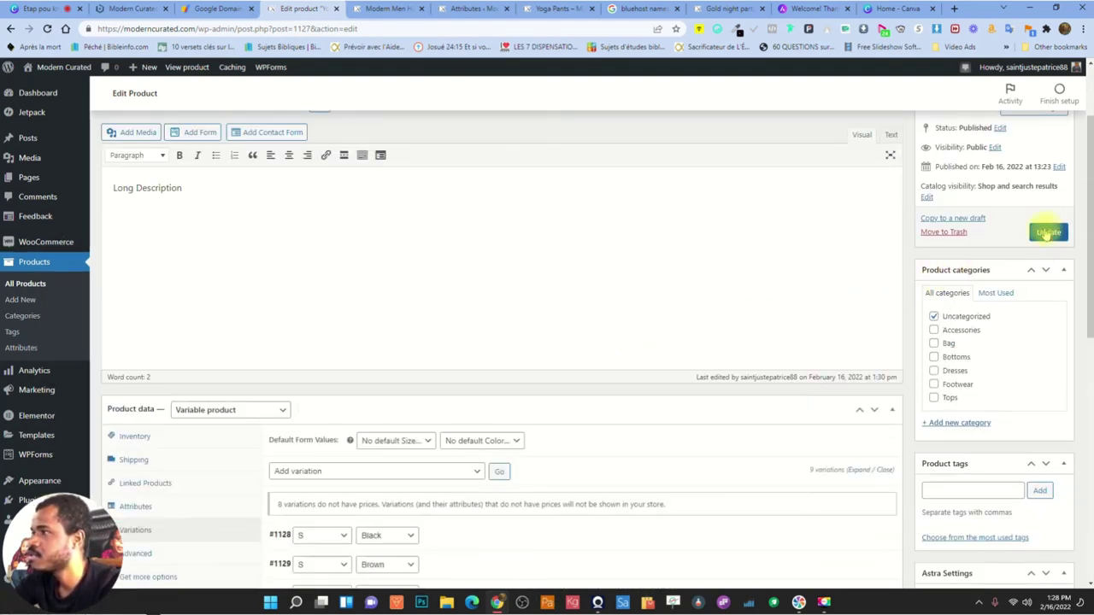
scroll(454, 318, down, 4)
scroll(454, 317, down, 1)
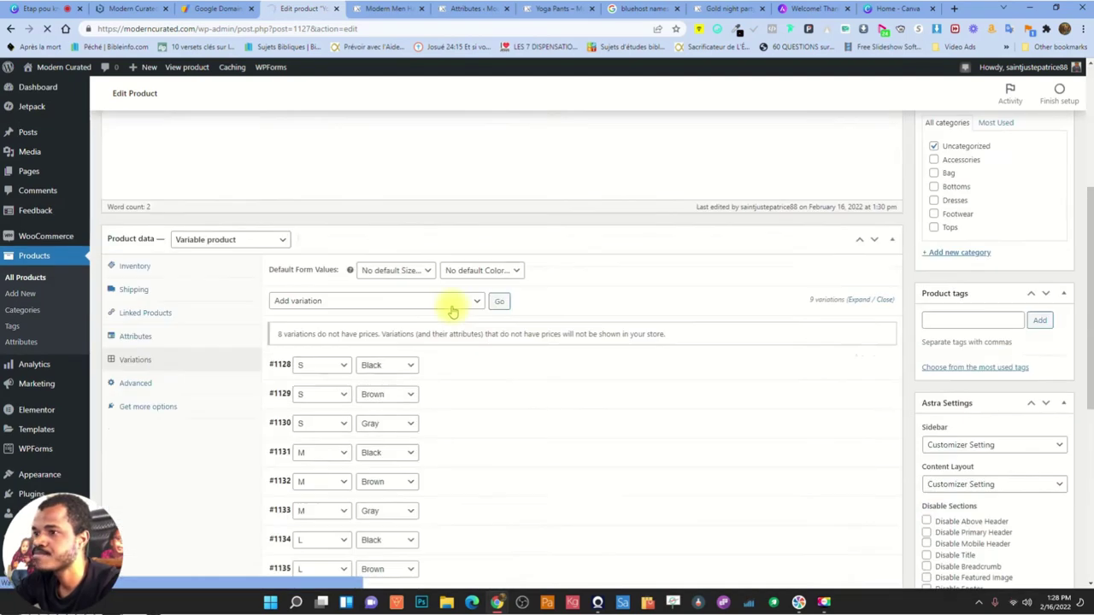
scroll(452, 308, up, 5)
Reload the Yoga Pants store page and preview size S in Black, Brown and Gray
click(571, 8)
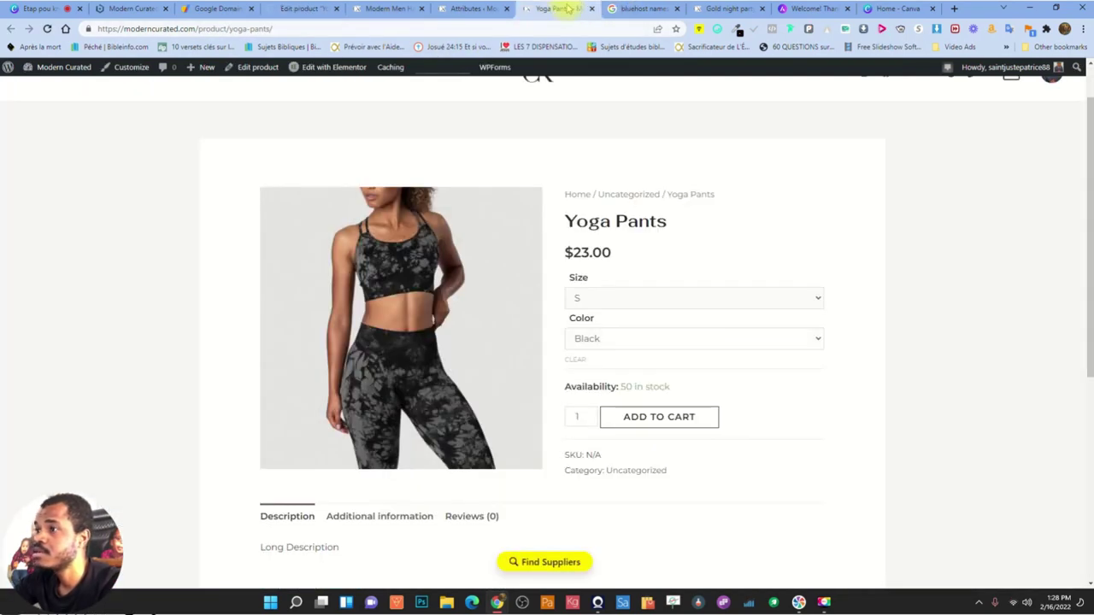
click(48, 29)
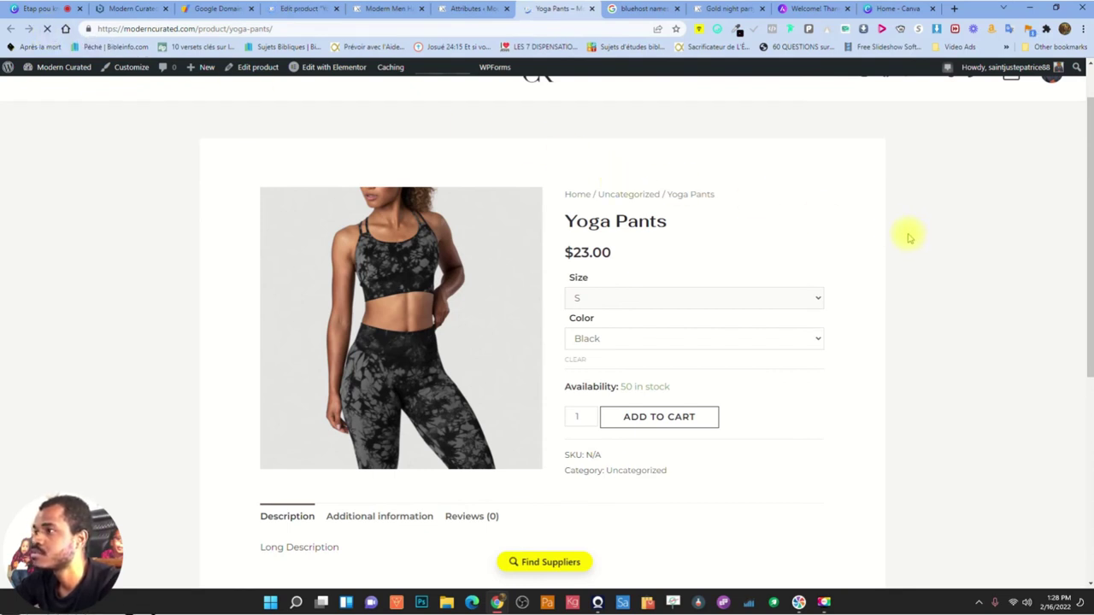
scroll(854, 239, down, 1)
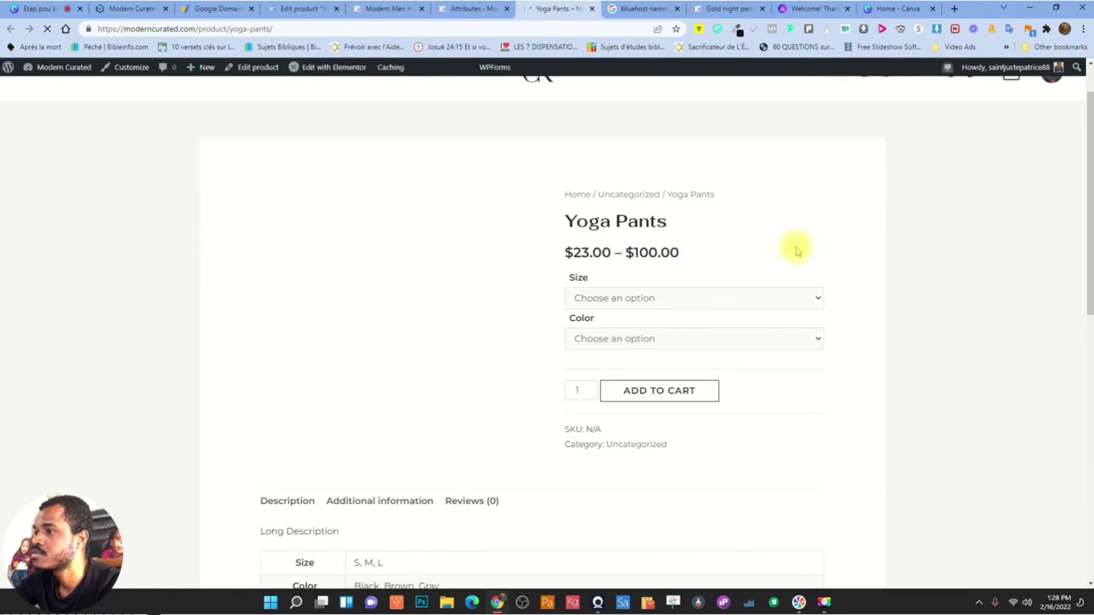
click(660, 299)
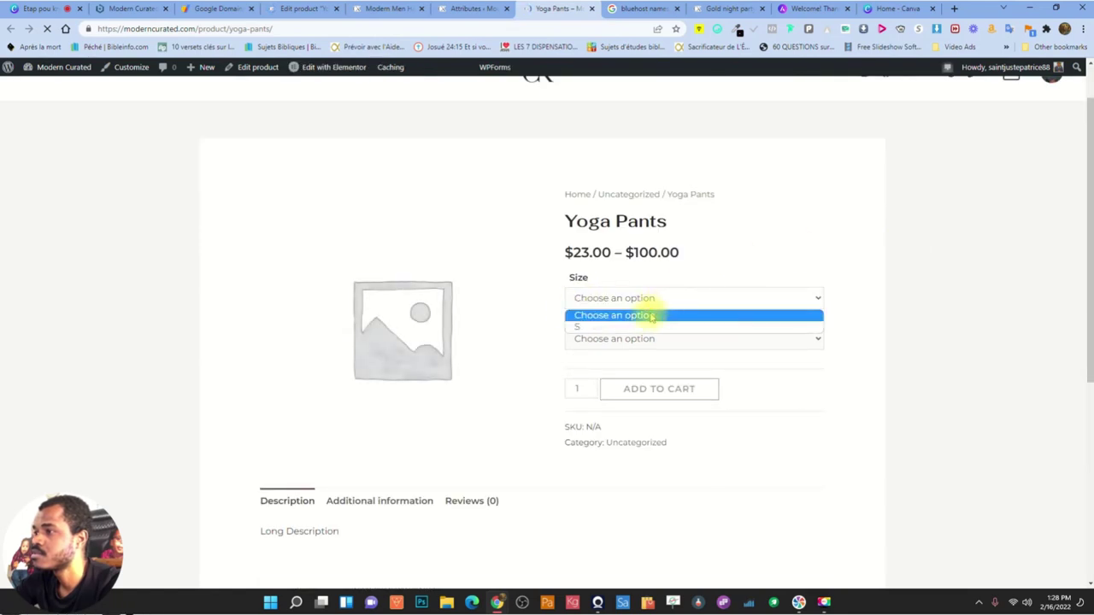
click(630, 327)
click(662, 340)
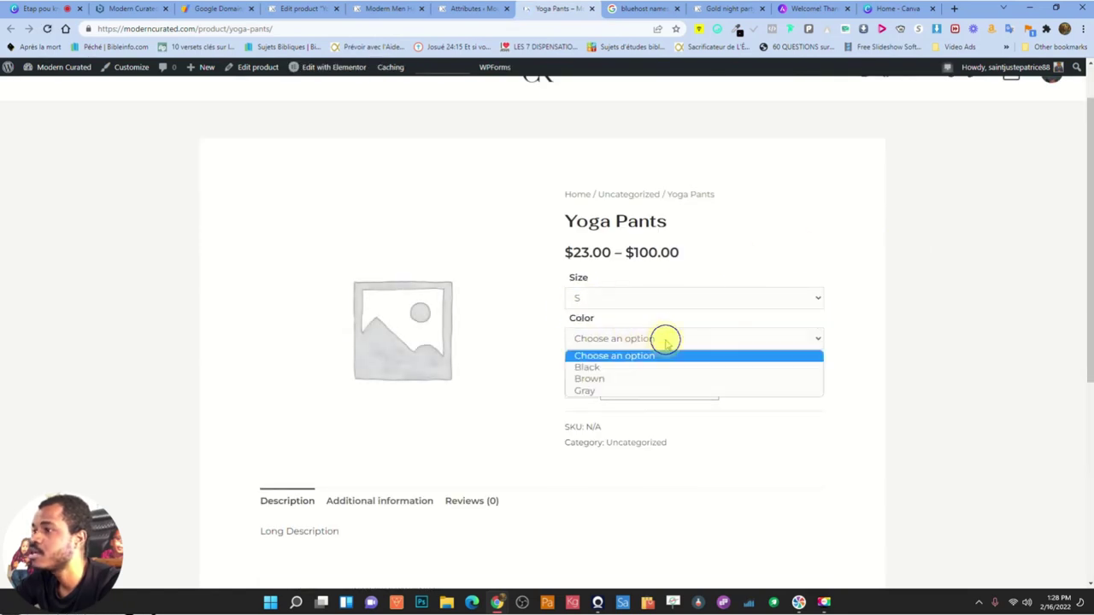
click(601, 368)
click(628, 340)
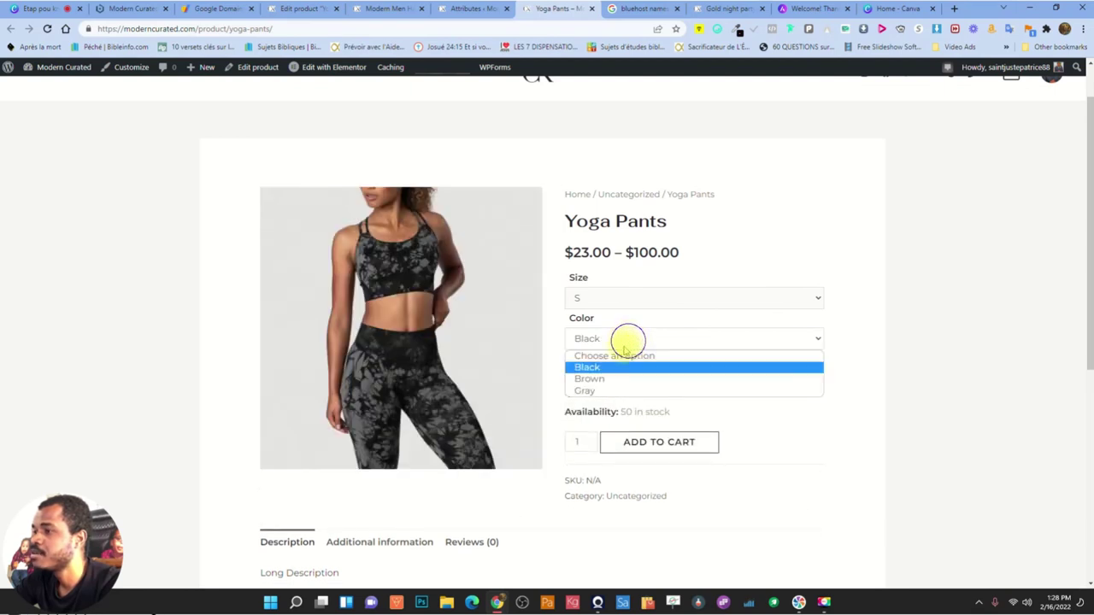
click(599, 378)
click(628, 340)
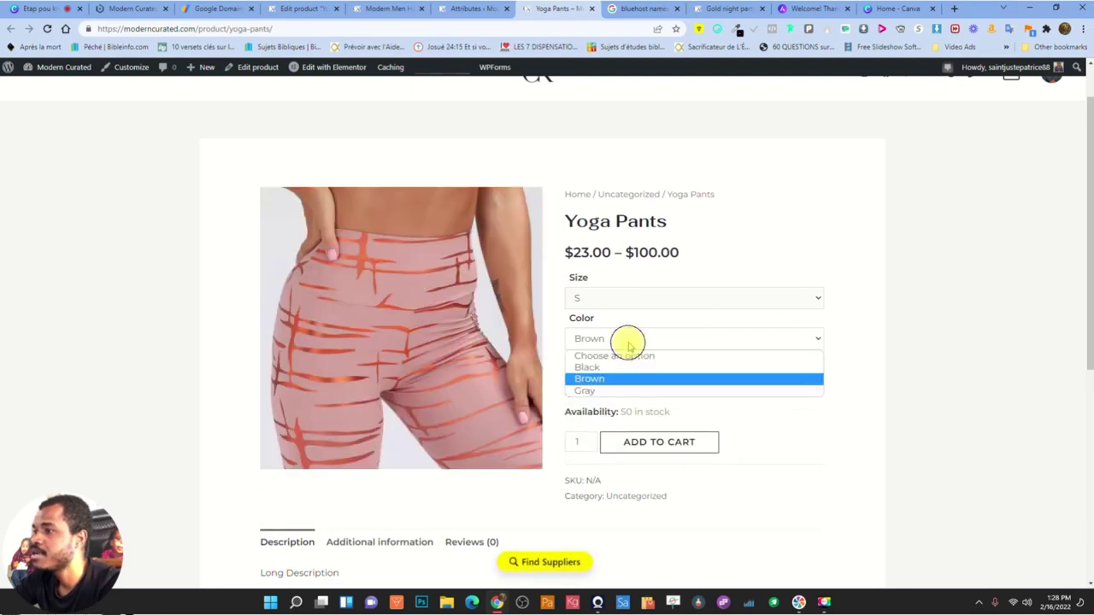
click(603, 390)
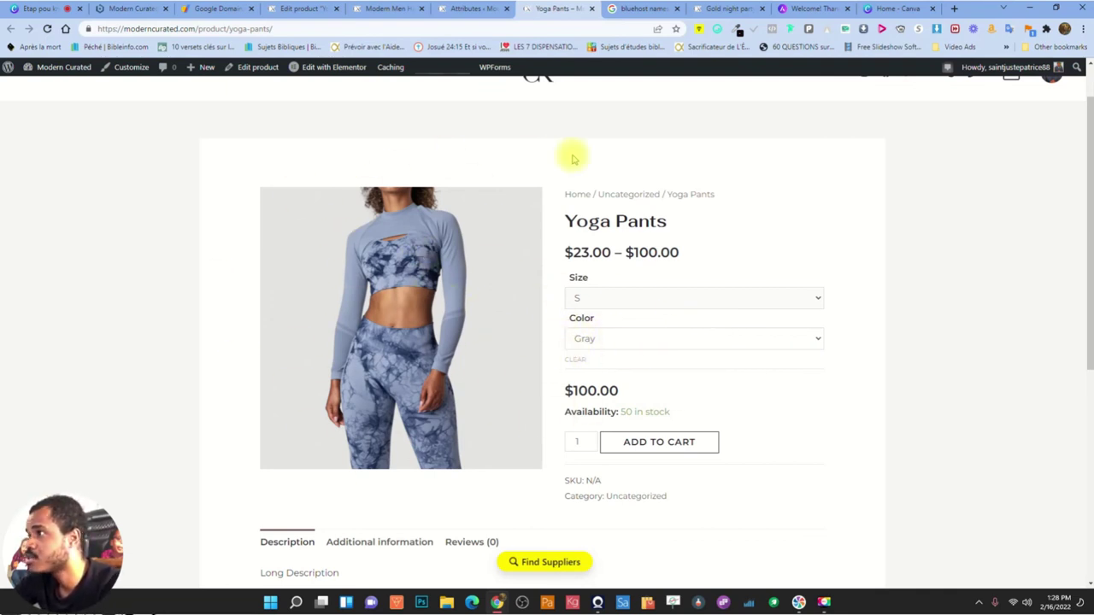
Preview the Brown color again, look over the rest of the product page and reload it
scroll(406, 334, down, 2)
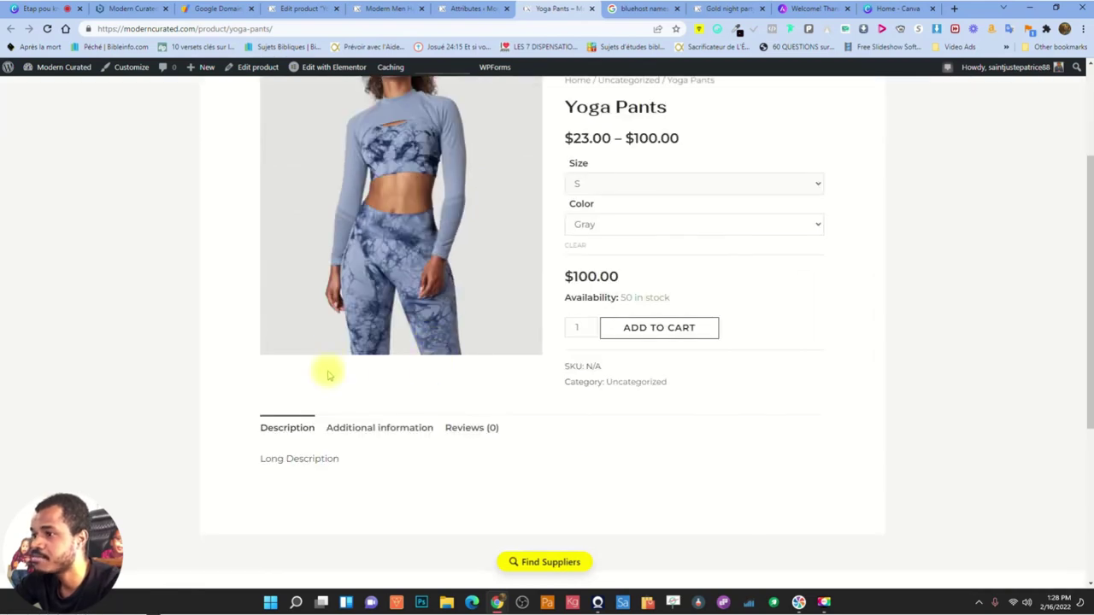
click(645, 222)
click(597, 255)
scroll(410, 291, up, 2)
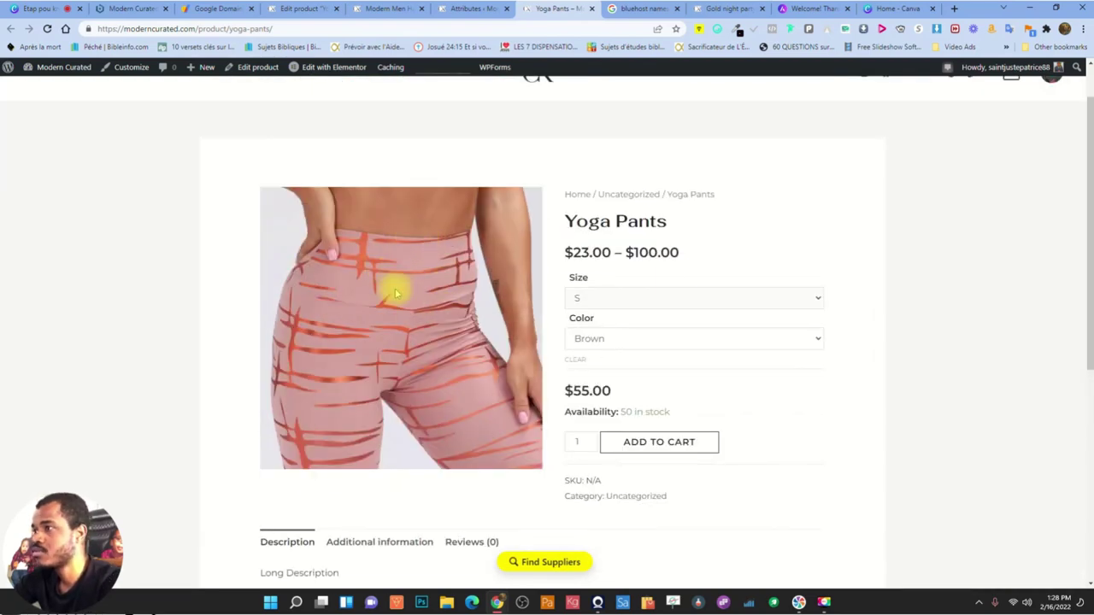
scroll(743, 323, down, 5)
scroll(750, 326, up, 5)
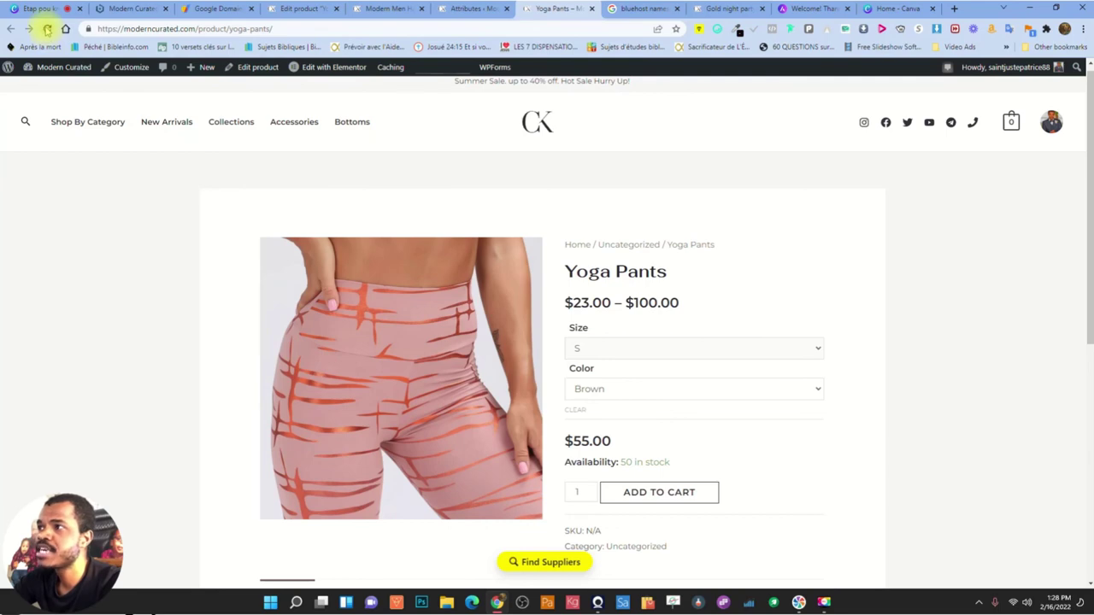
click(45, 28)
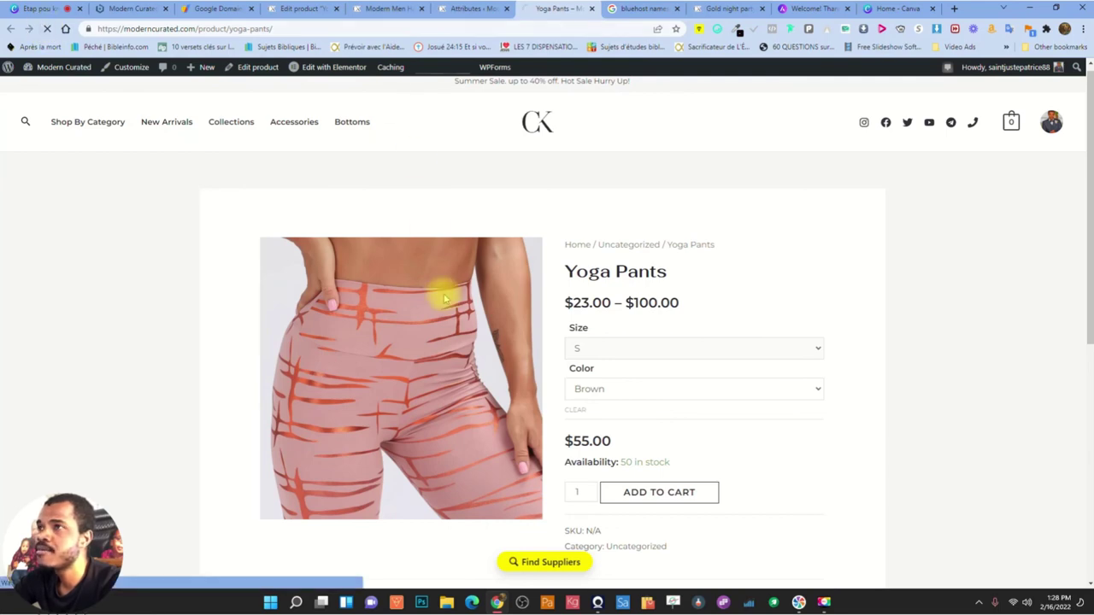
Return to the Yoga Pants editor and set the sleeveless black patterned outfit photo as the product image
click(306, 10)
scroll(1000, 491, down, 10)
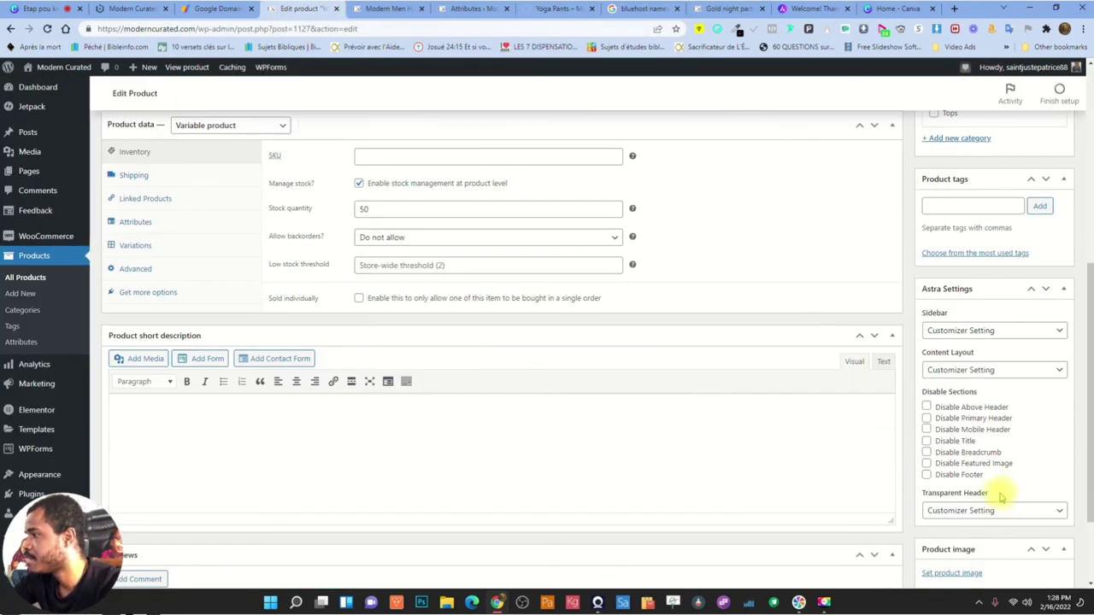
click(946, 458)
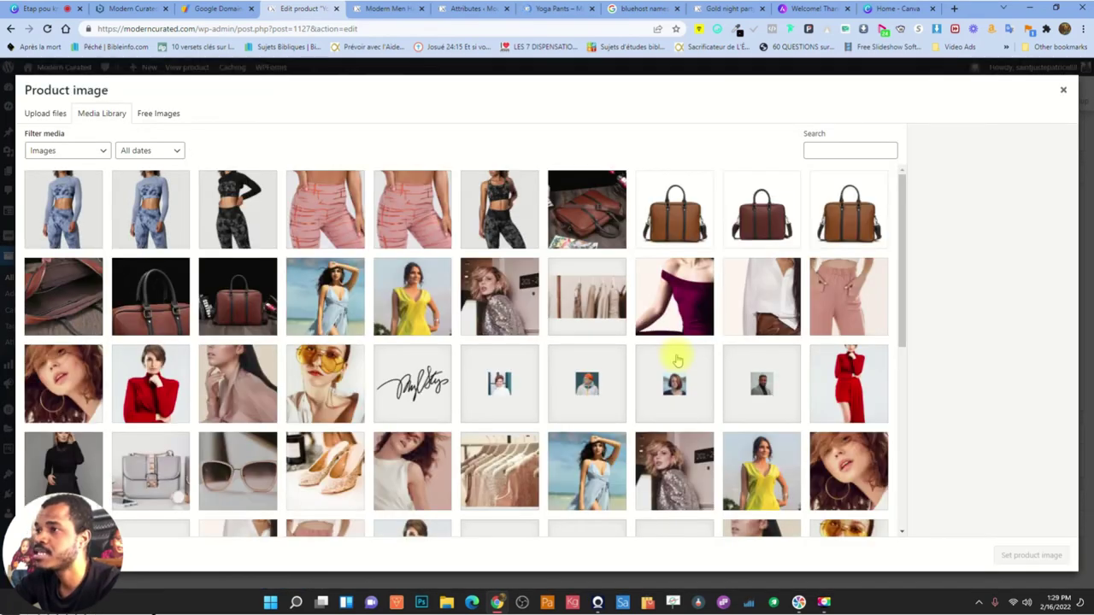
click(496, 218)
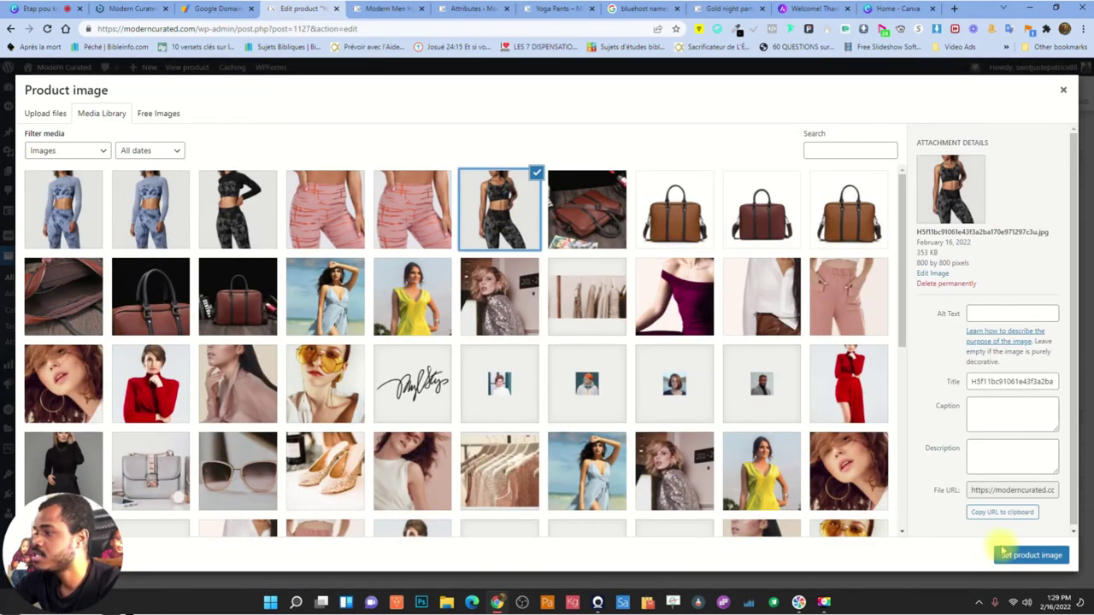
click(1028, 554)
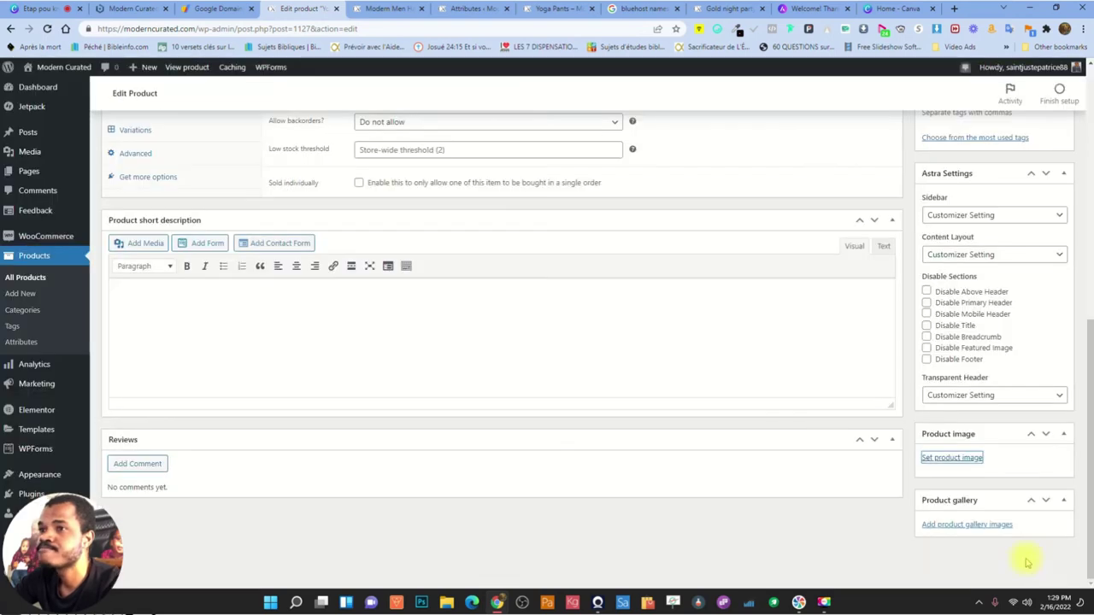
Add the two blue outfit photos, the long-sleeved black one and the two pink leggings photos to the product gallery
click(974, 524)
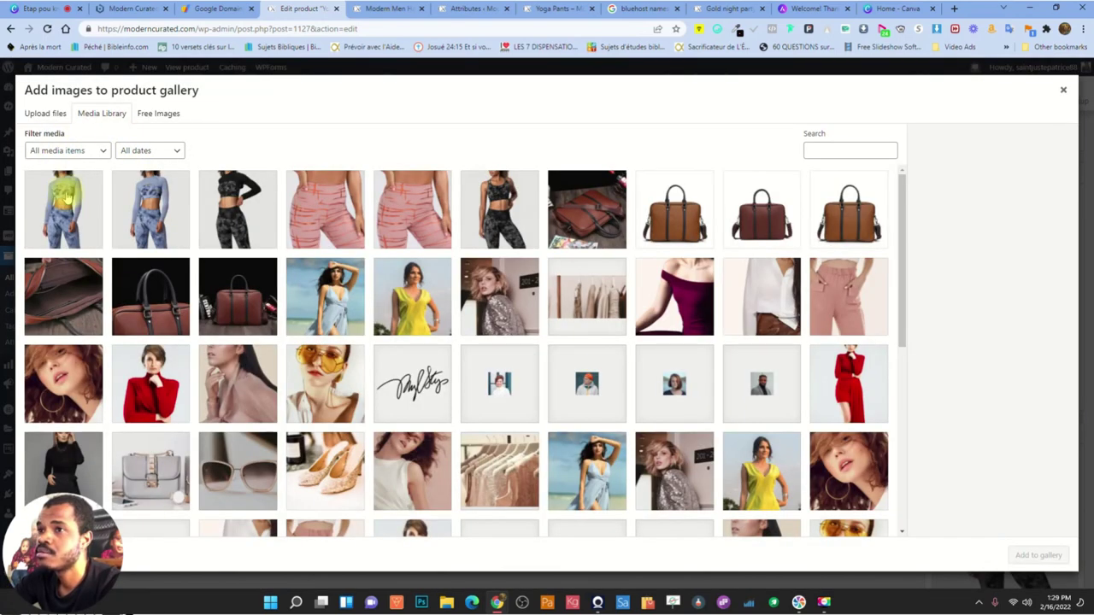
click(67, 197)
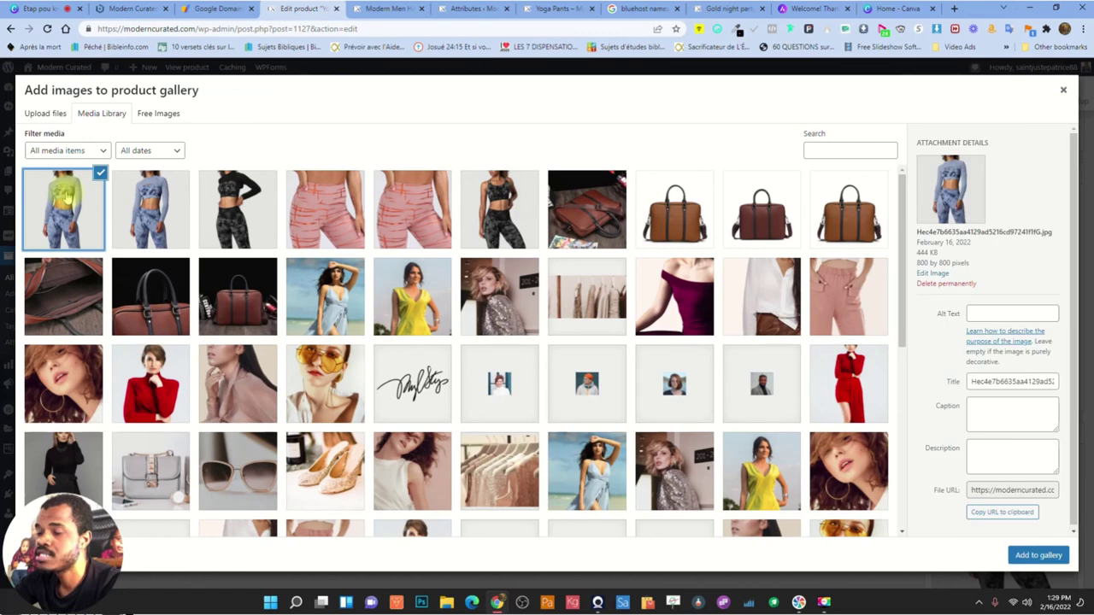
ctrl+click(150, 195)
ctrl+click(220, 193)
ctrl+click(317, 205)
ctrl+click(415, 205)
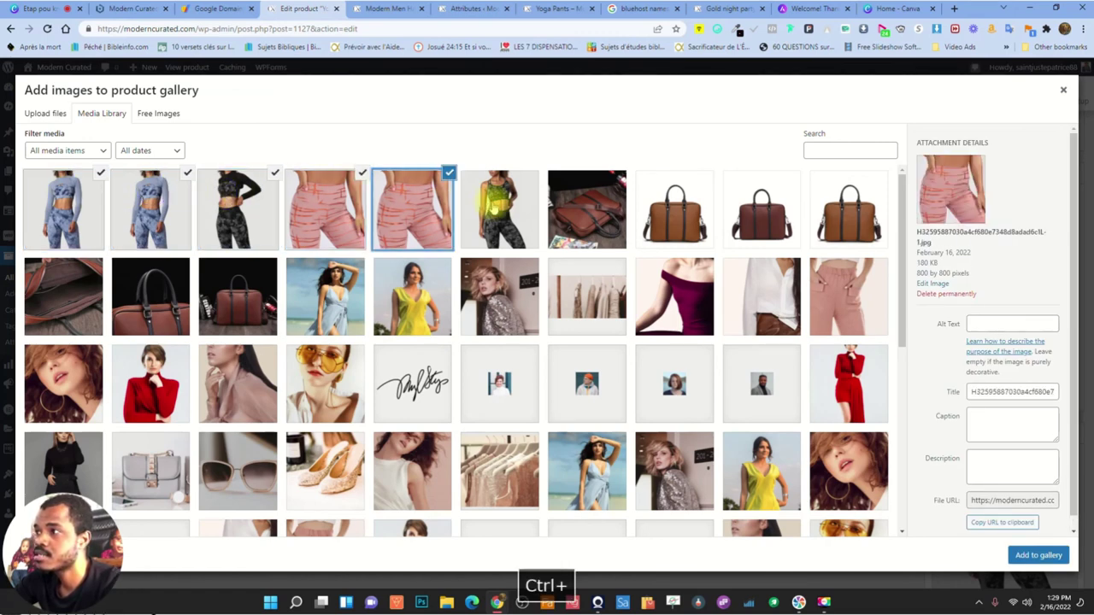
click(1029, 554)
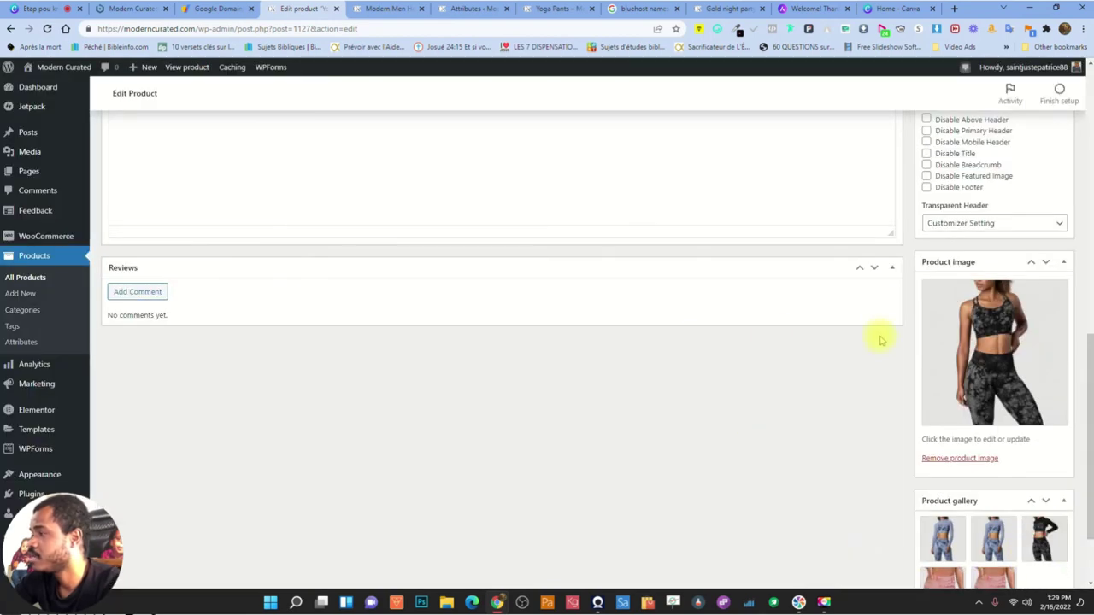
Assign the product to the Dresses category and add the tags yoga and pant
scroll(887, 346, up, 7)
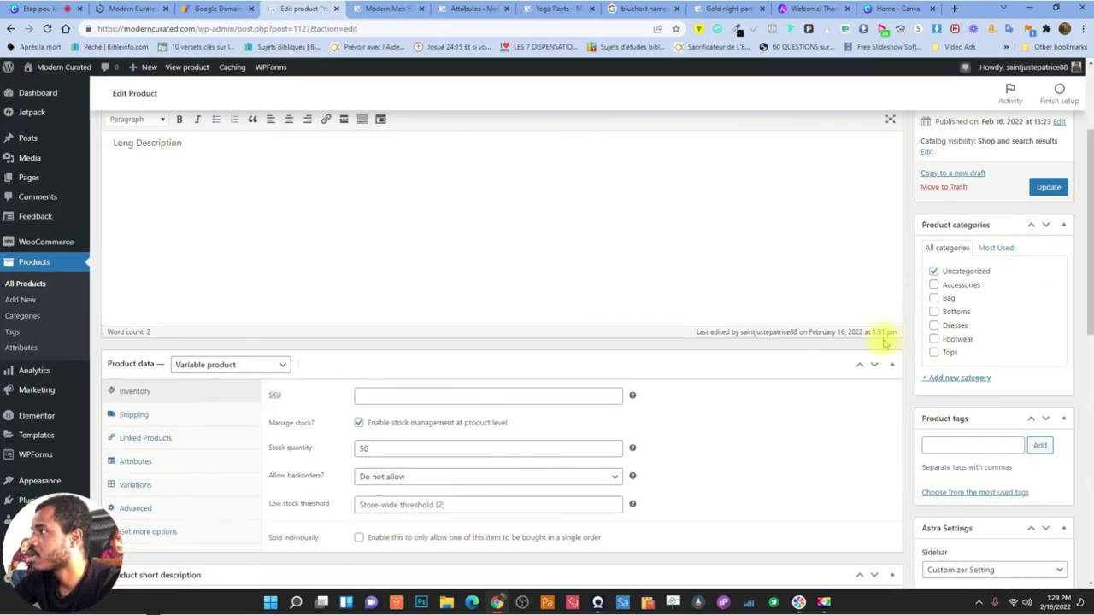
click(934, 325)
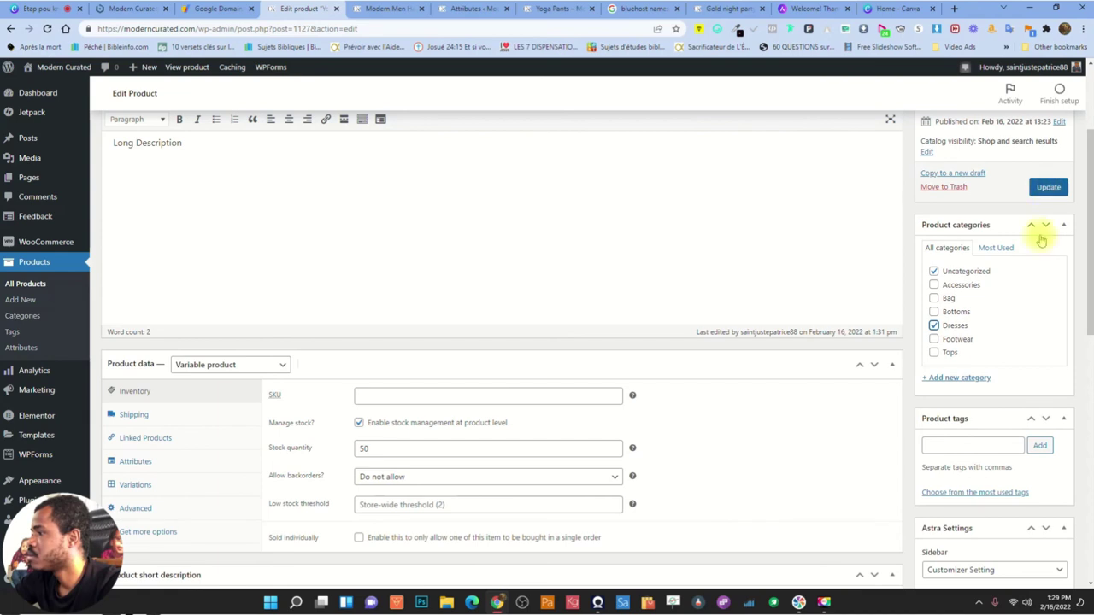
click(955, 439)
text(yoga)
key(Return)
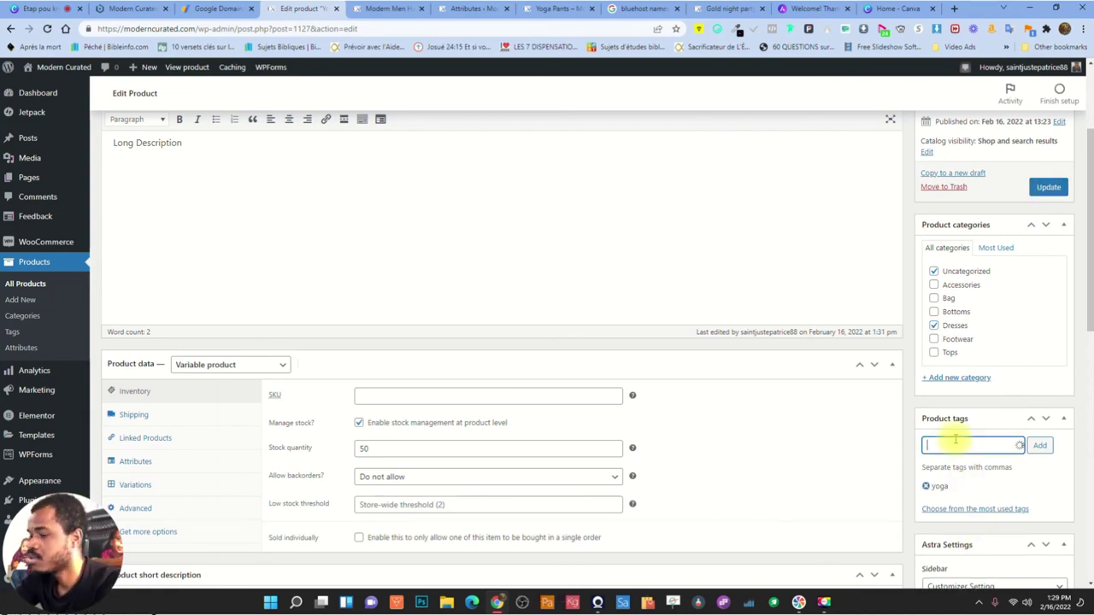
text(pant)
key(Return)
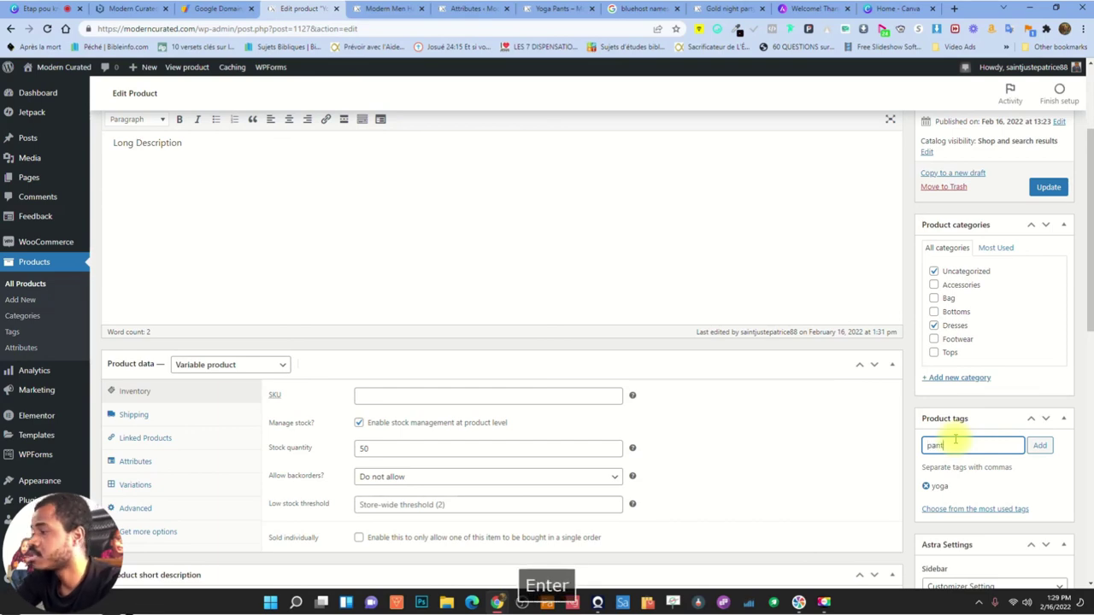
Check the product's side settings and update the product
scroll(983, 457, down, 4)
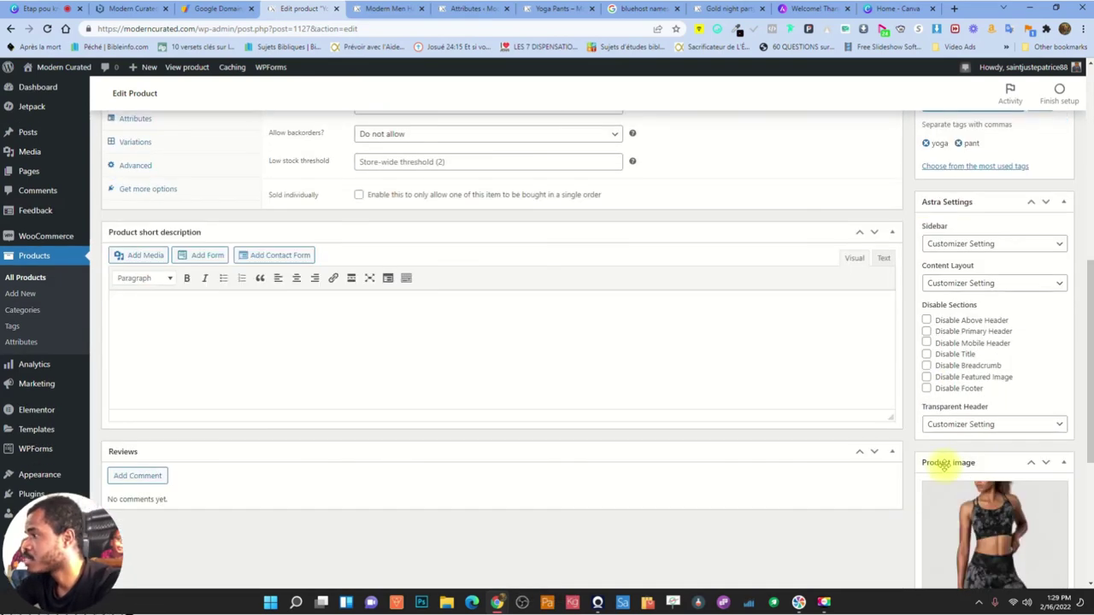
scroll(930, 445, up, 6)
click(1048, 346)
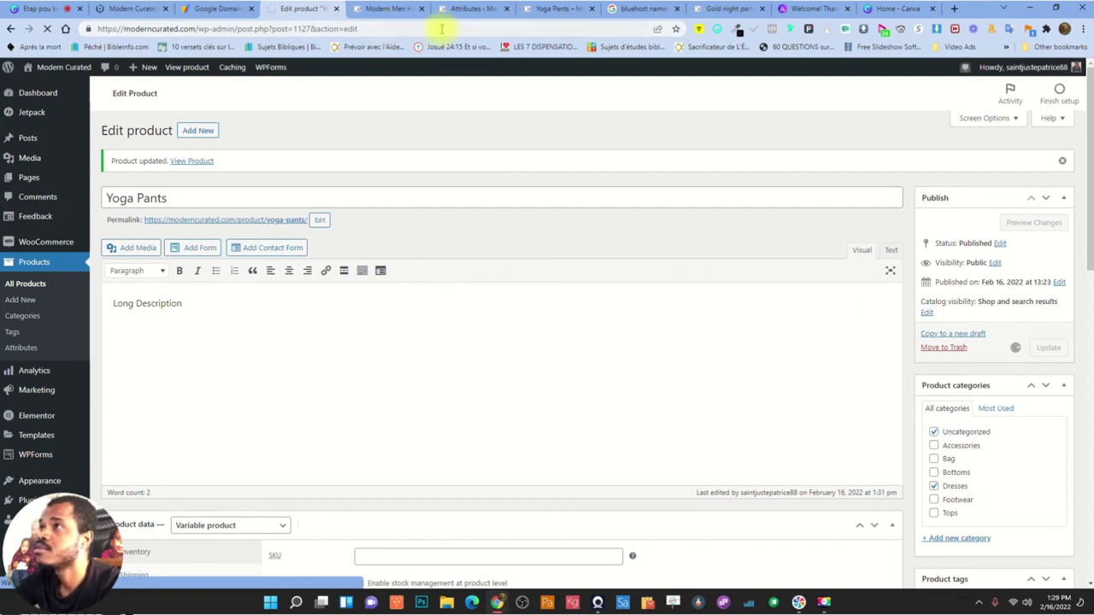
Reload the Yoga Pants store page until the gallery loads, and view a blue outfit and a pink leggings gallery image
click(555, 9)
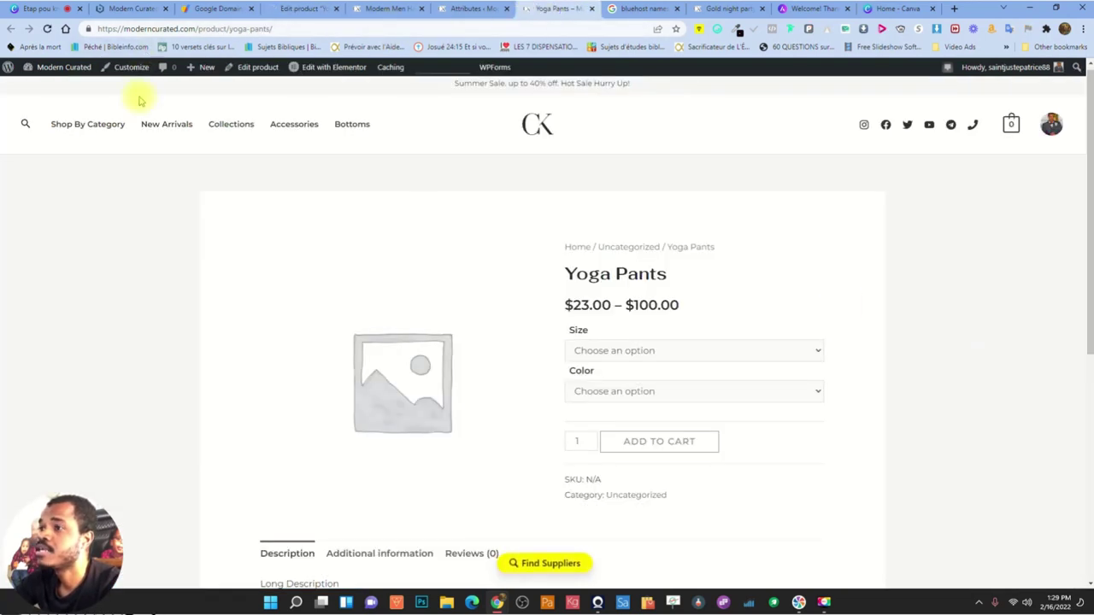
click(47, 28)
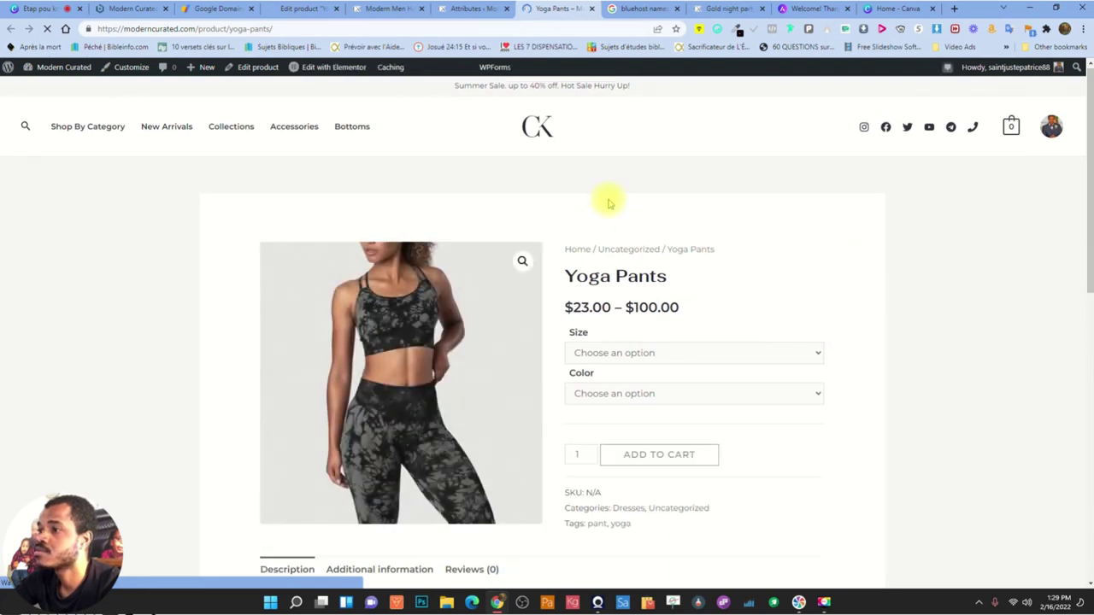
scroll(771, 247, down, 1)
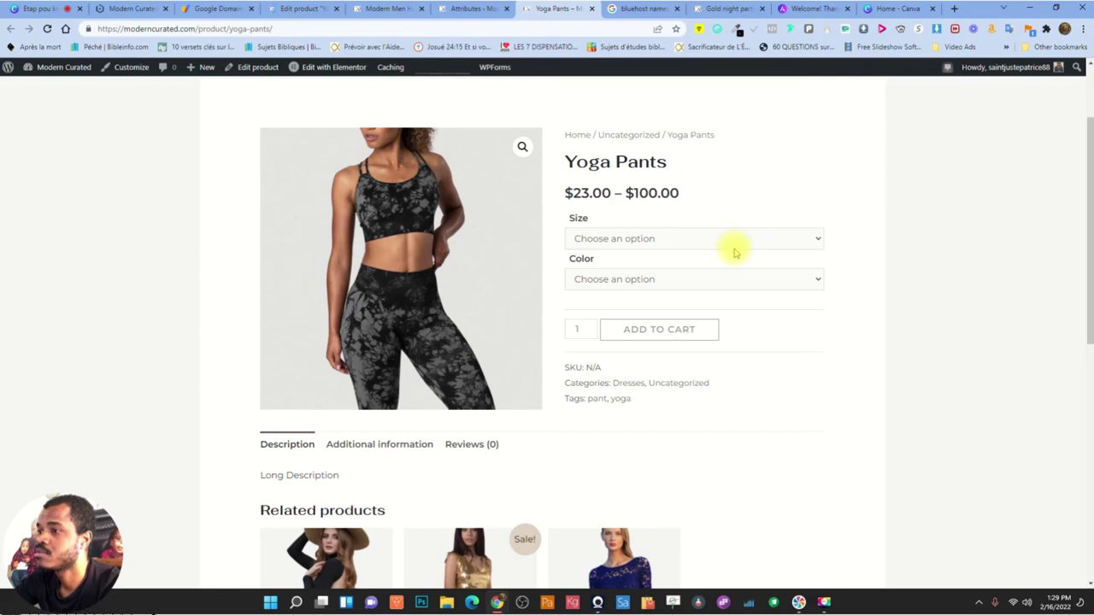
click(47, 28)
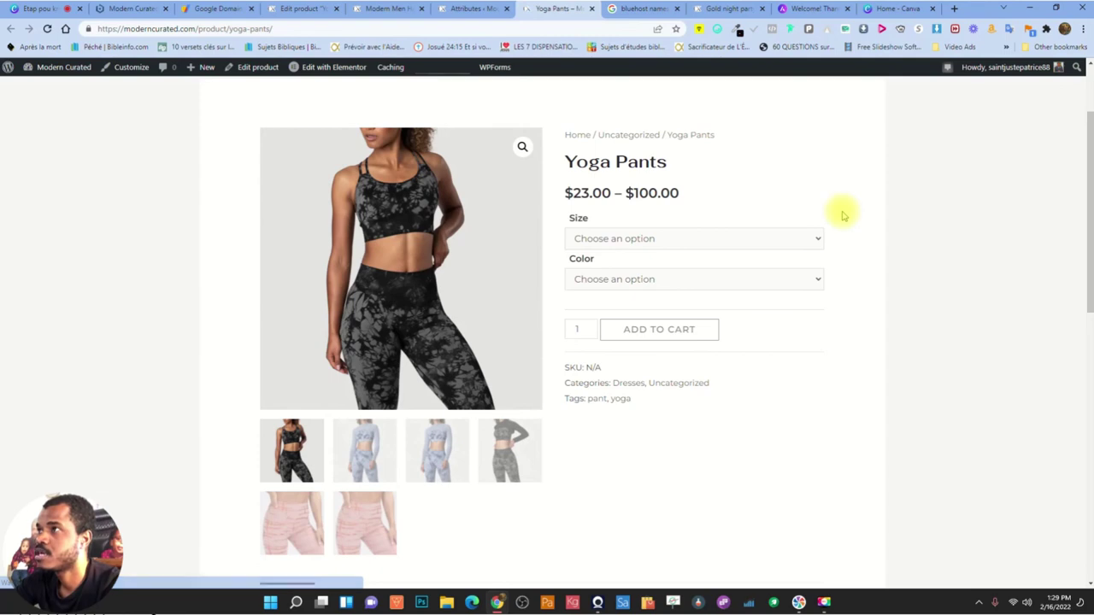
click(360, 446)
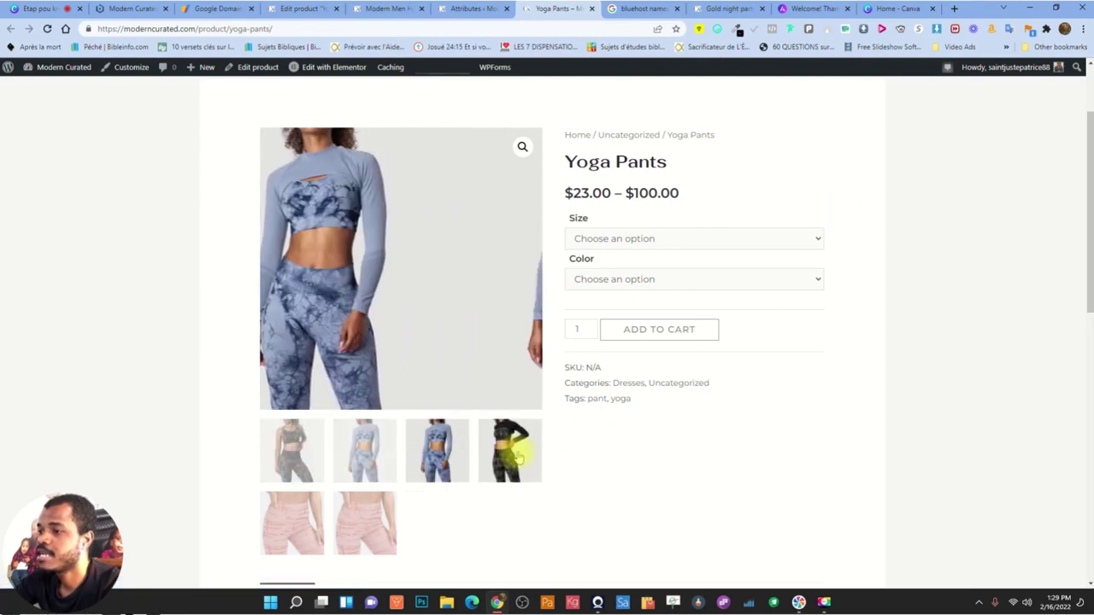
click(284, 516)
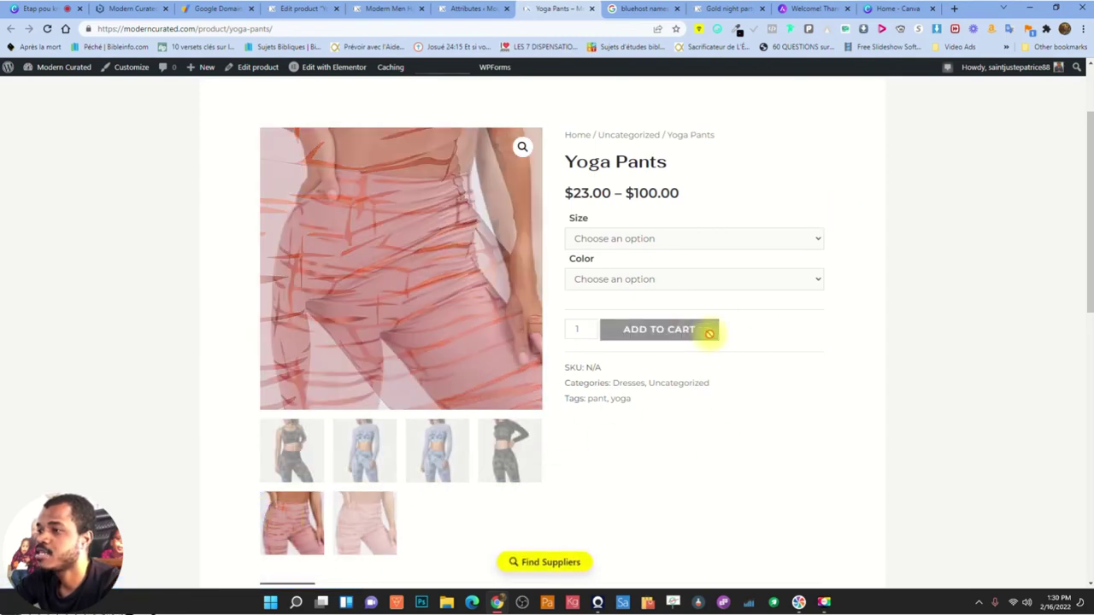
Choose size S for the Yoga Pants, preview the Brown variation's image and price, and select the Gray color
click(652, 237)
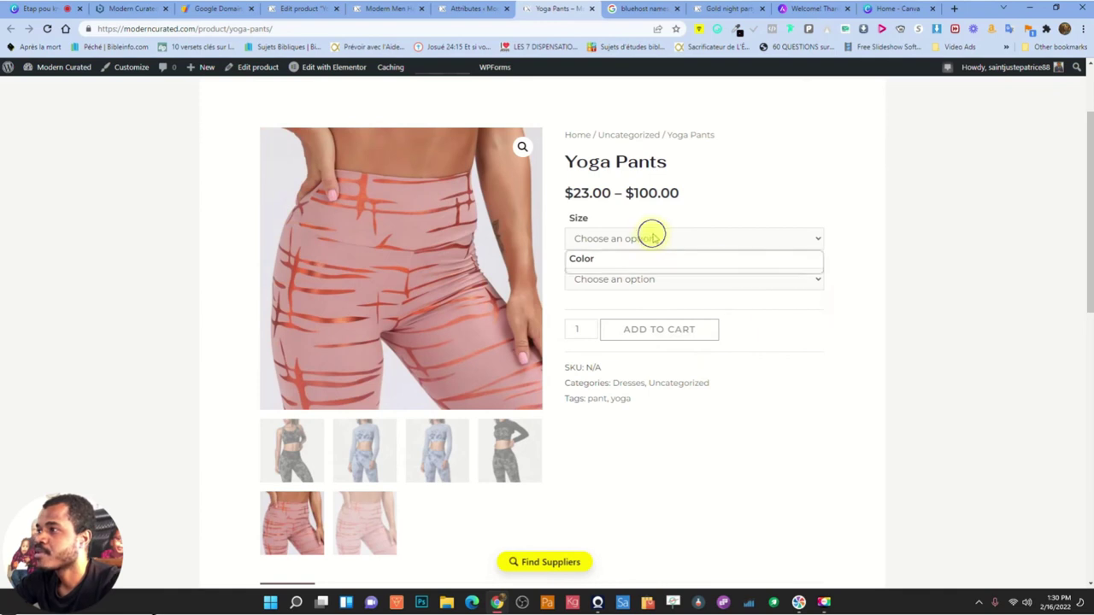
click(621, 264)
click(619, 277)
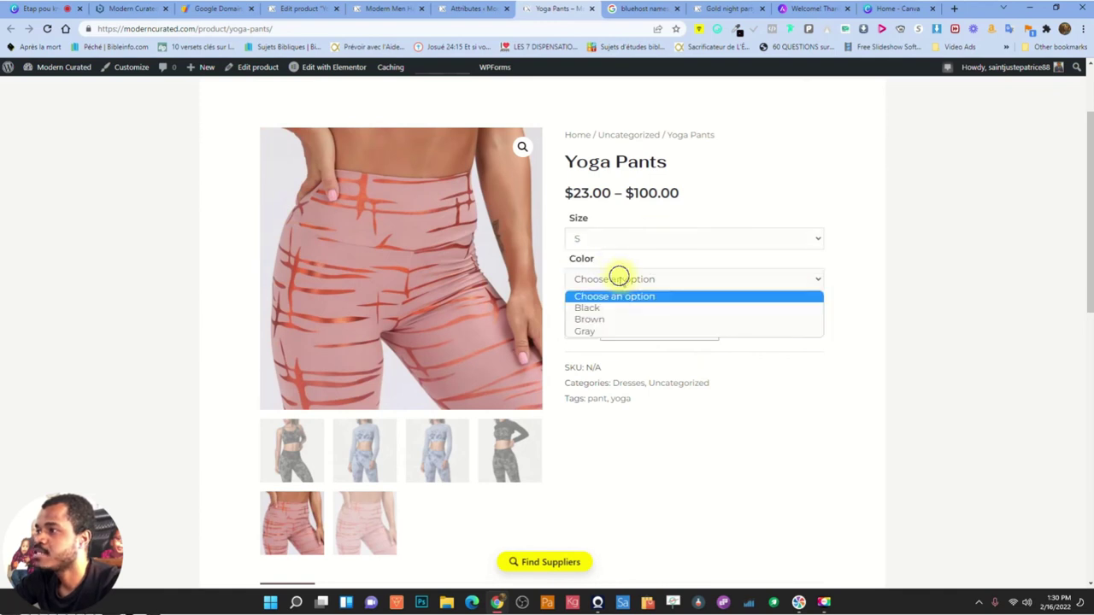
click(590, 319)
click(636, 284)
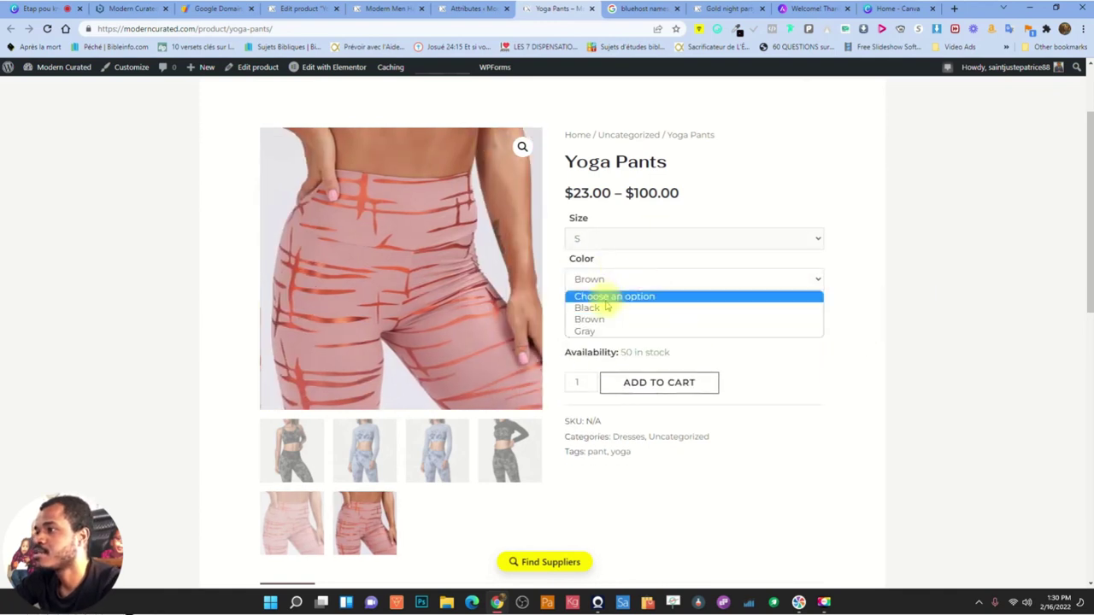
click(613, 296)
click(615, 281)
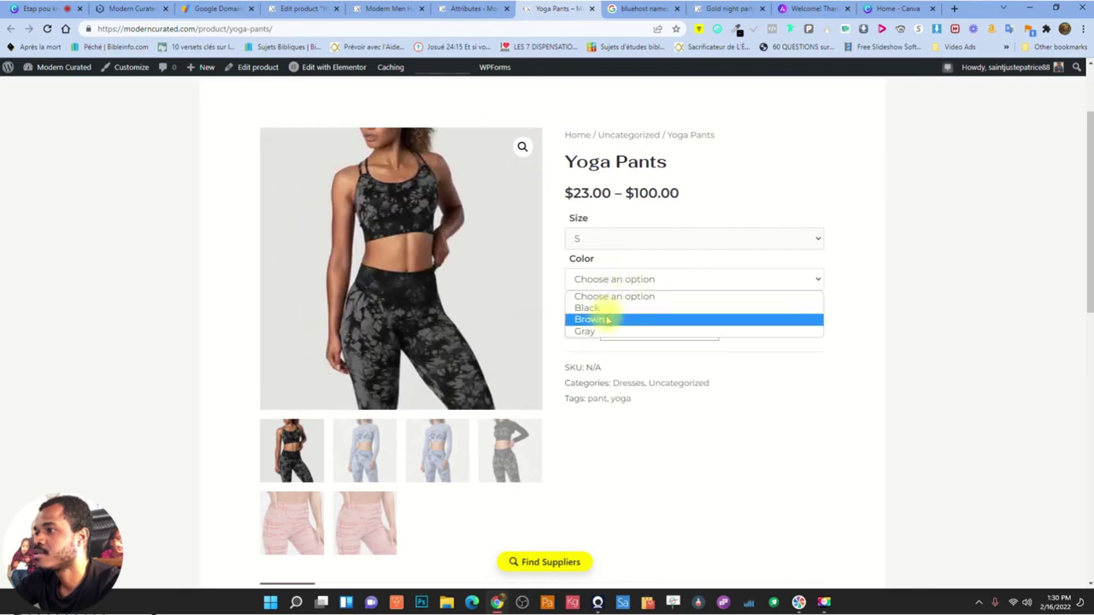
click(605, 318)
click(600, 284)
click(589, 331)
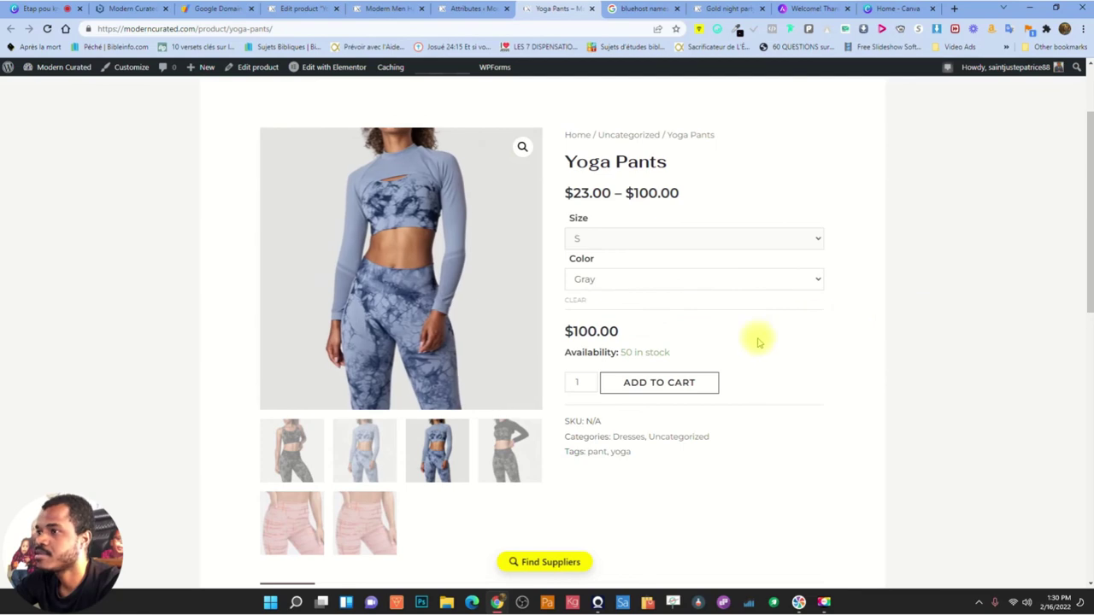
scroll(757, 337, down, 6)
scroll(764, 330, up, 7)
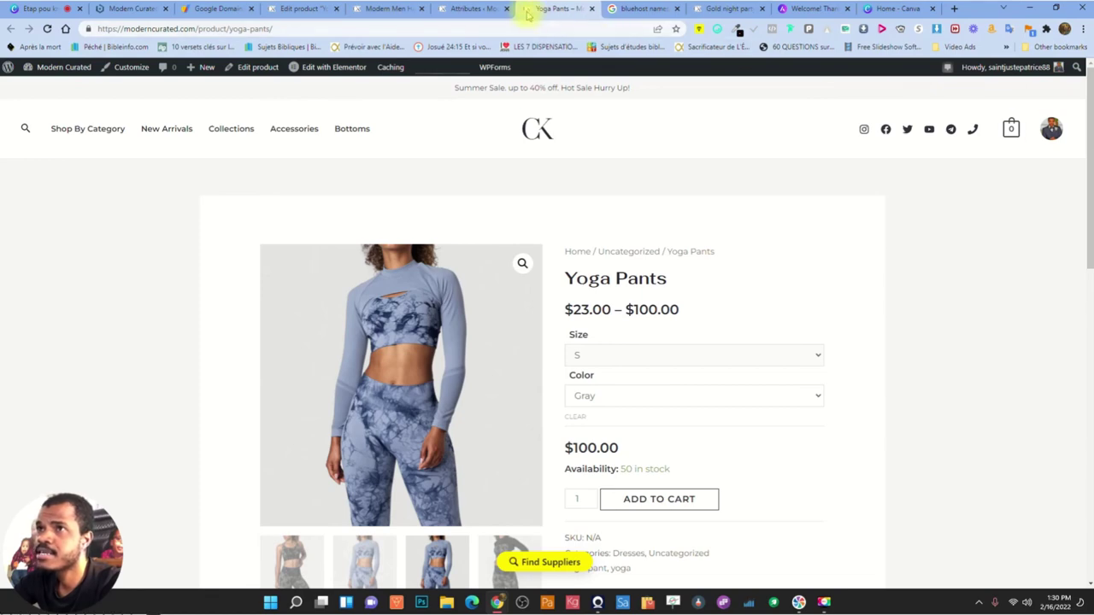
click(23, 7)
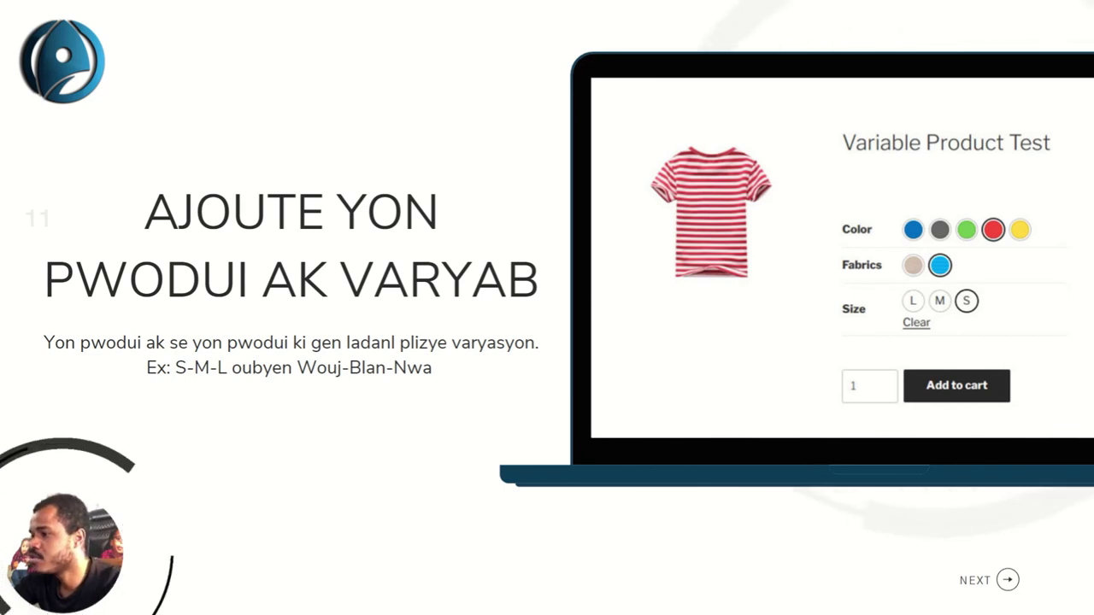
key(Right)
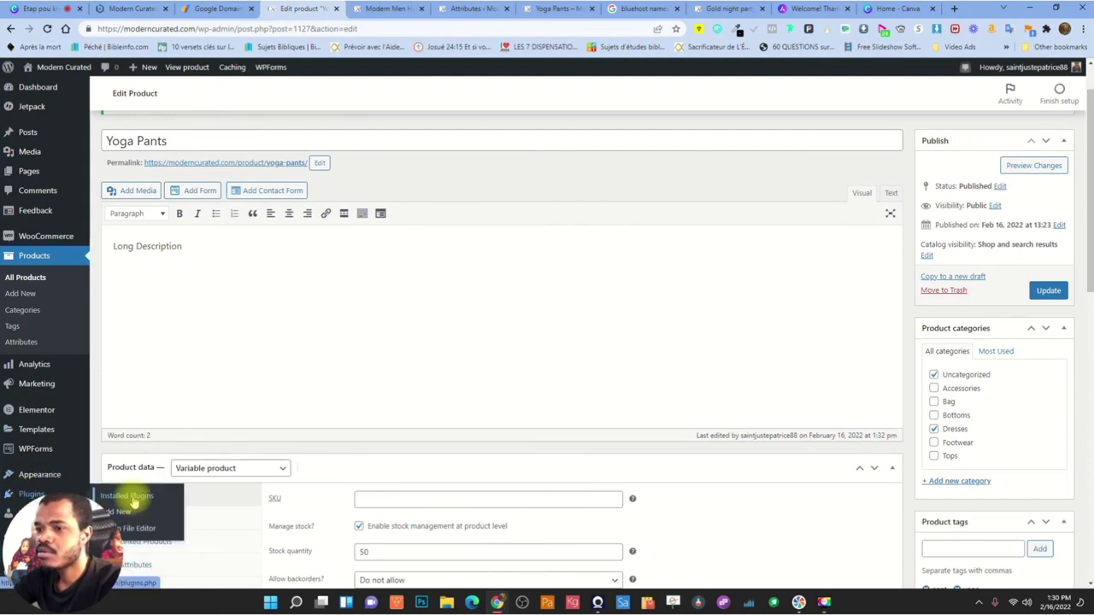
Open the site's page for adding new plugins, and find and open the official Stripe website in a separate tab
click(120, 512)
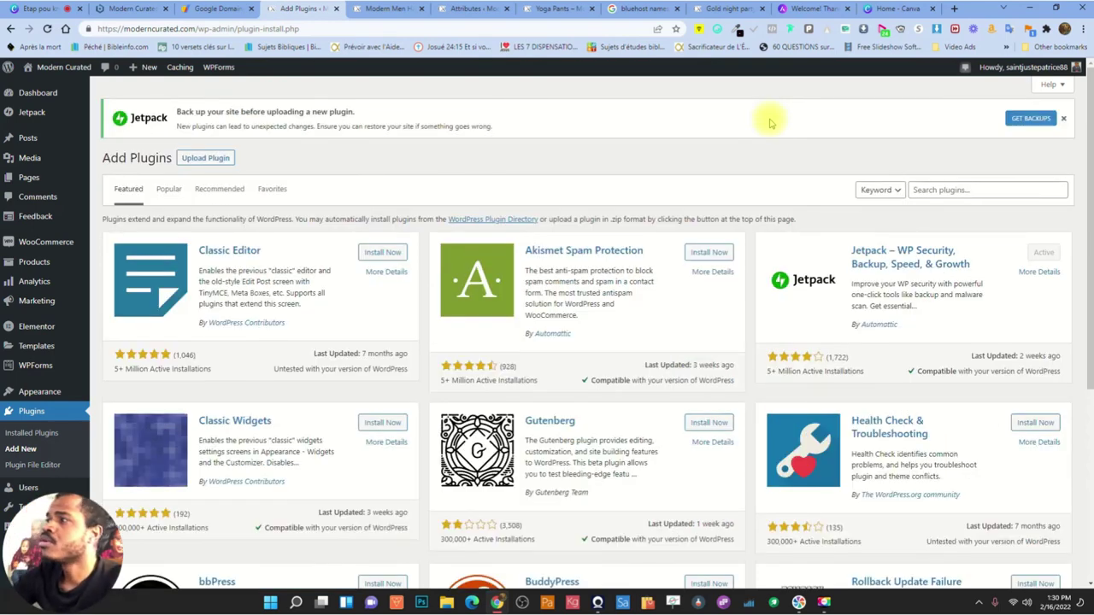
click(954, 9)
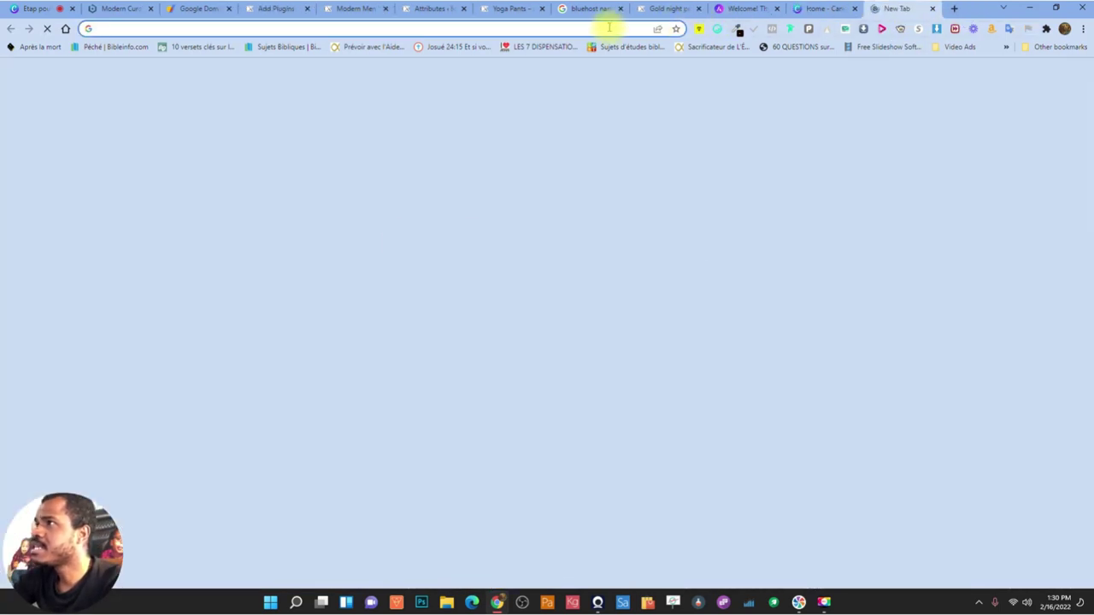
text(stripe)
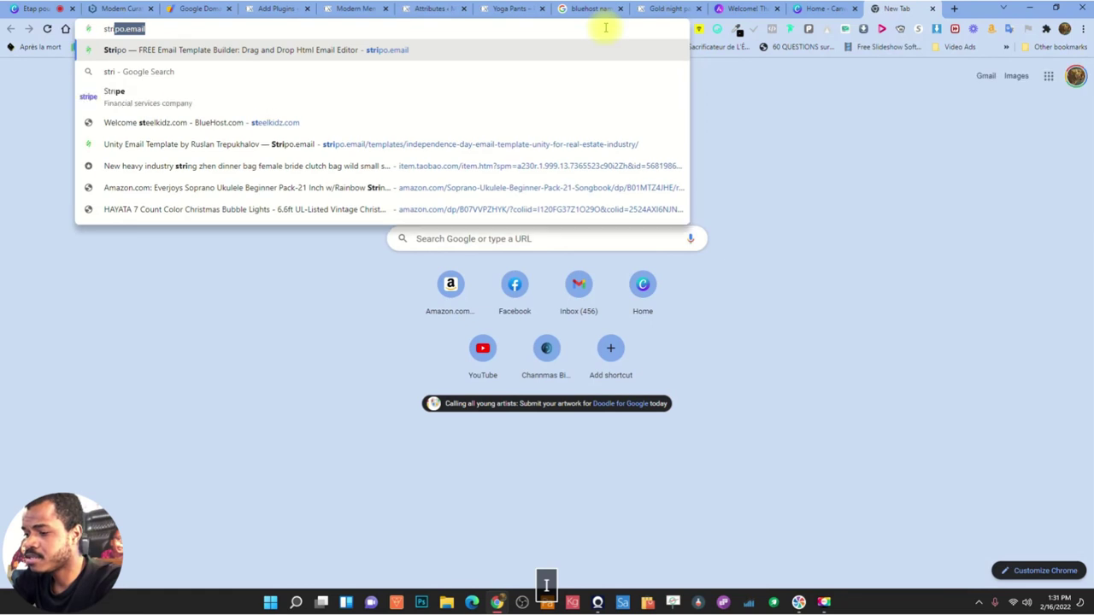
key(Return)
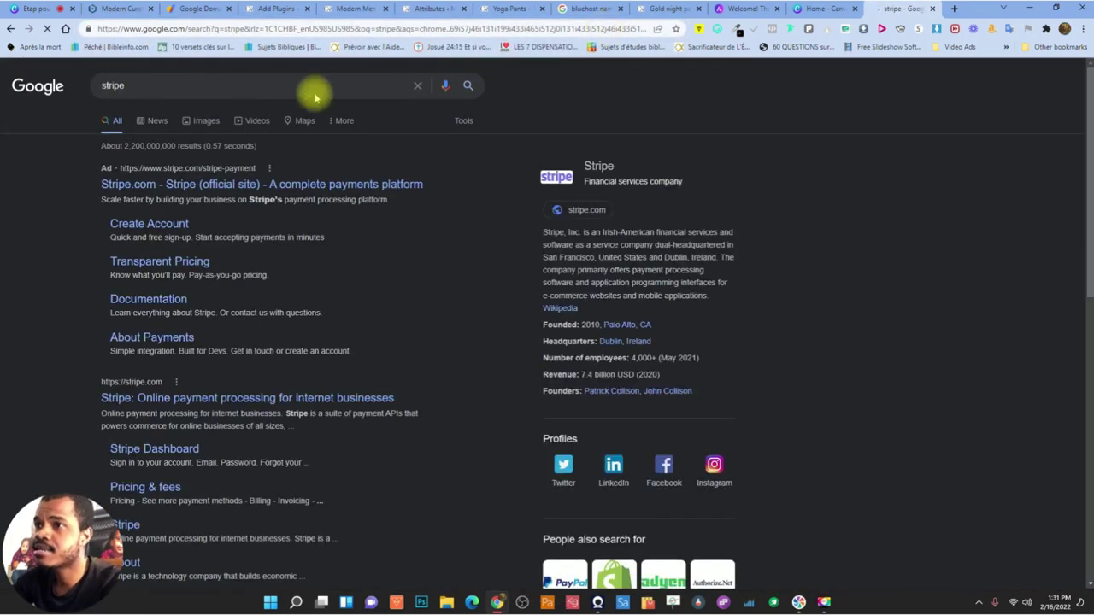
scroll(167, 291, down, 3)
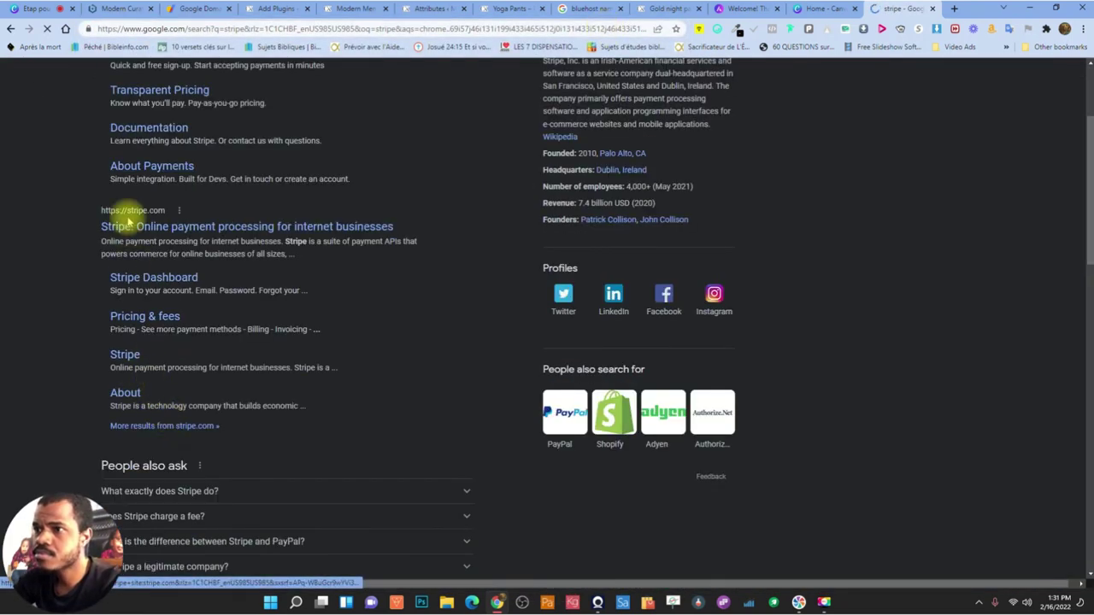
click(158, 227)
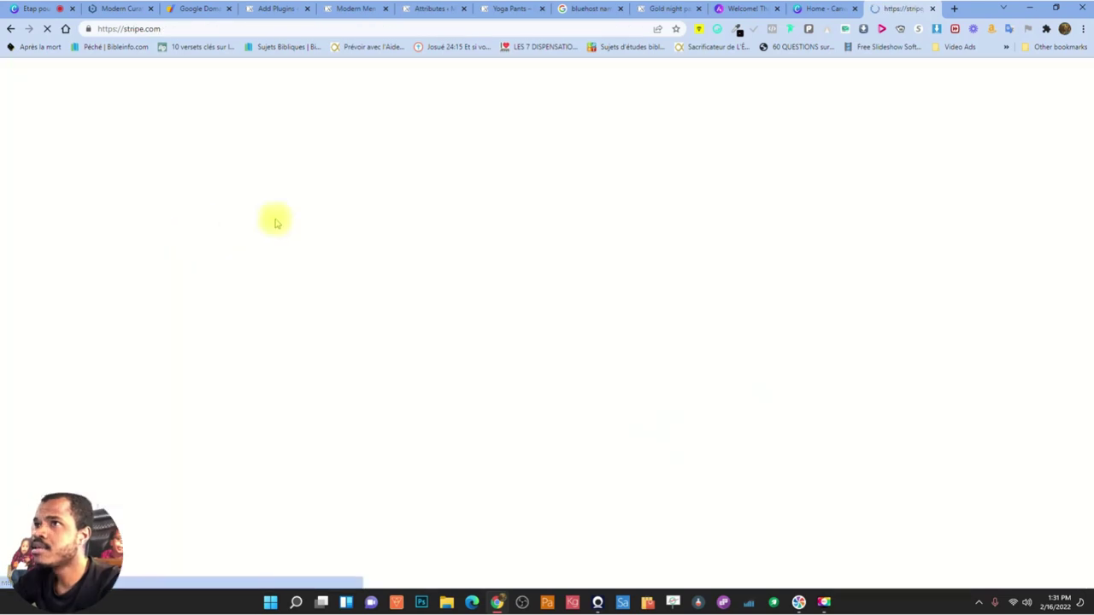
Open the PayPal website in another tab, and view Stripe's sign-in page and PayPal's home page
click(954, 9)
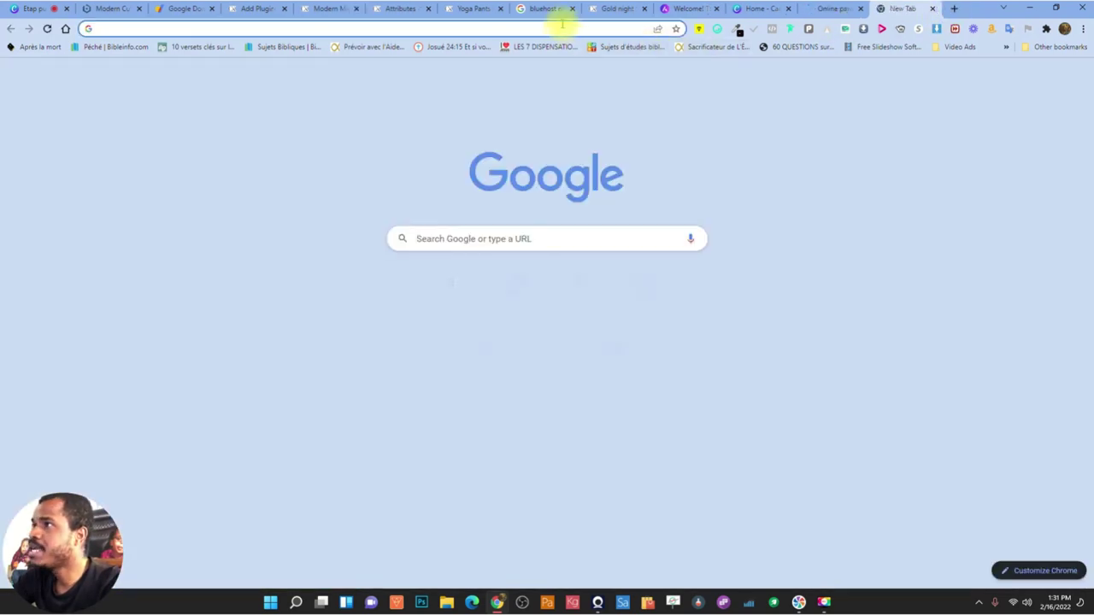
text(paypal)
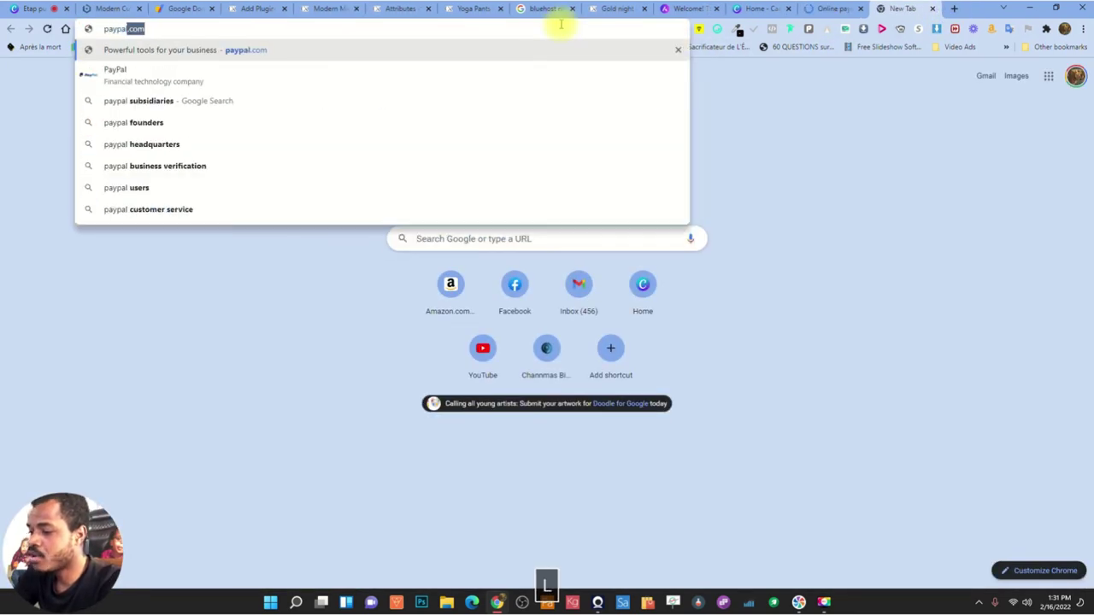
key(Return)
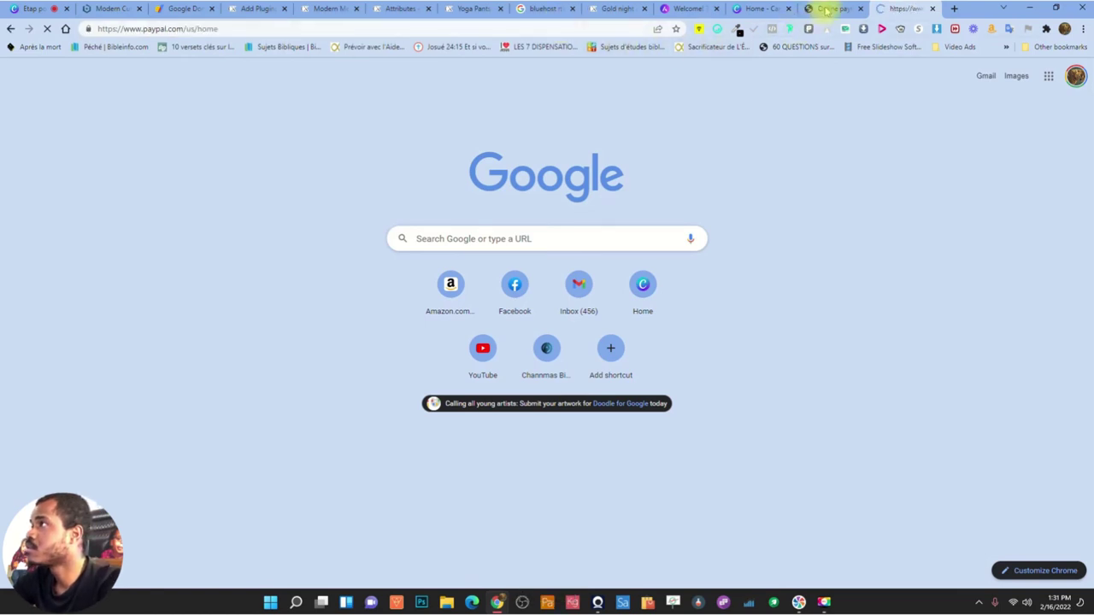
click(825, 9)
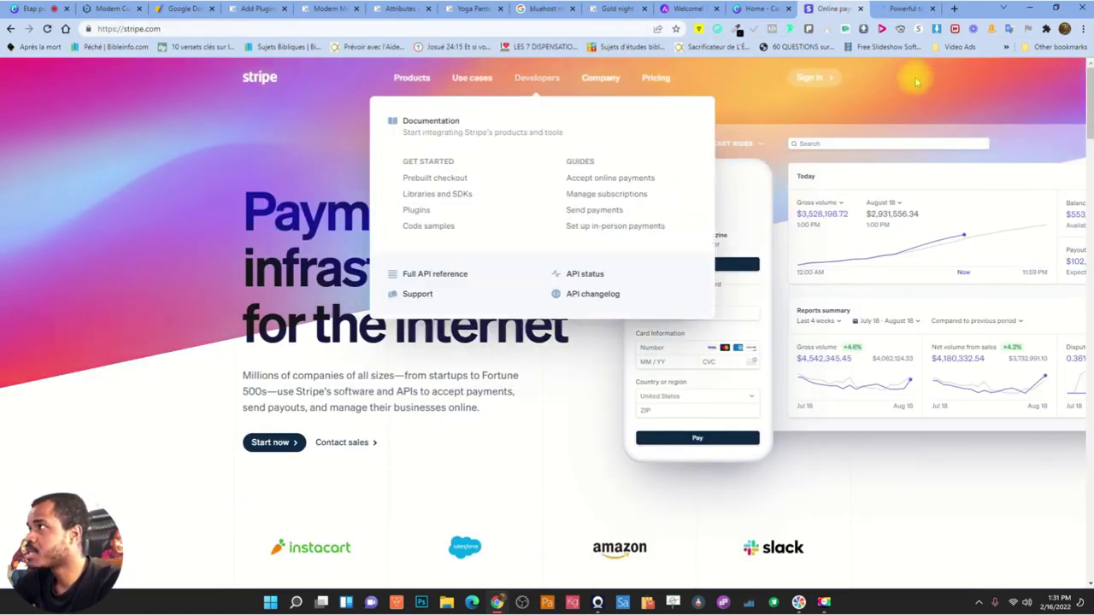
click(823, 79)
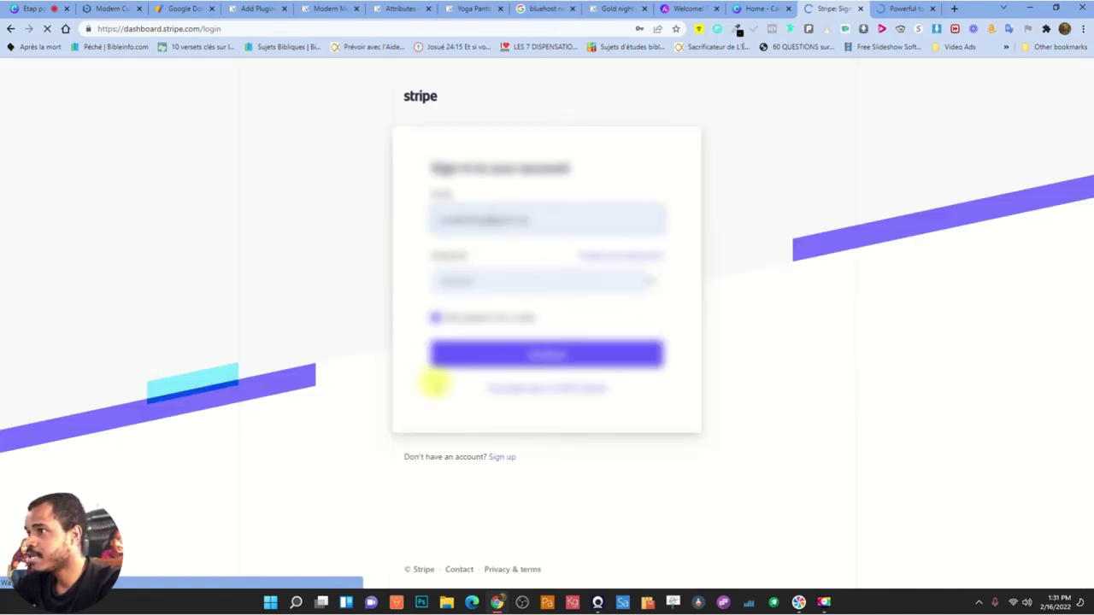
click(906, 10)
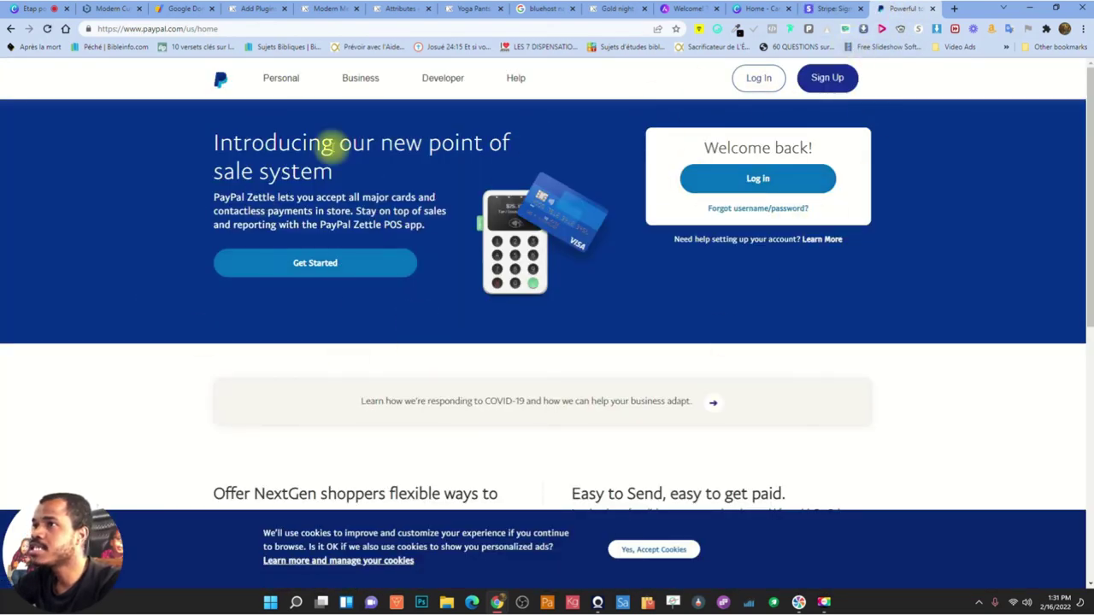
Return to the store's plugin directory and search it for stripe
click(251, 10)
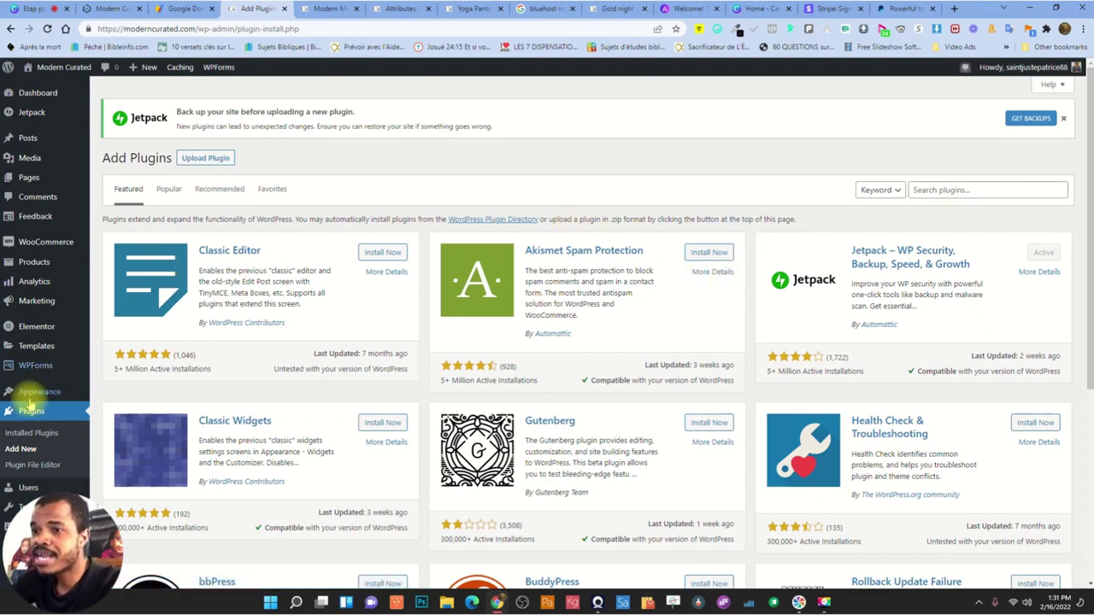
click(973, 189)
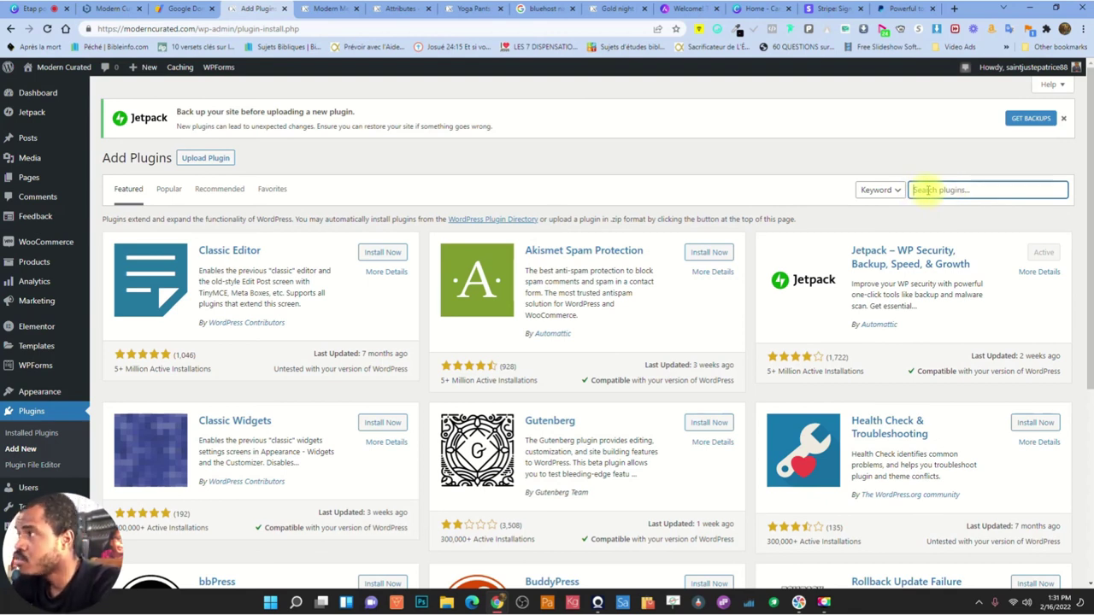
text(stripe)
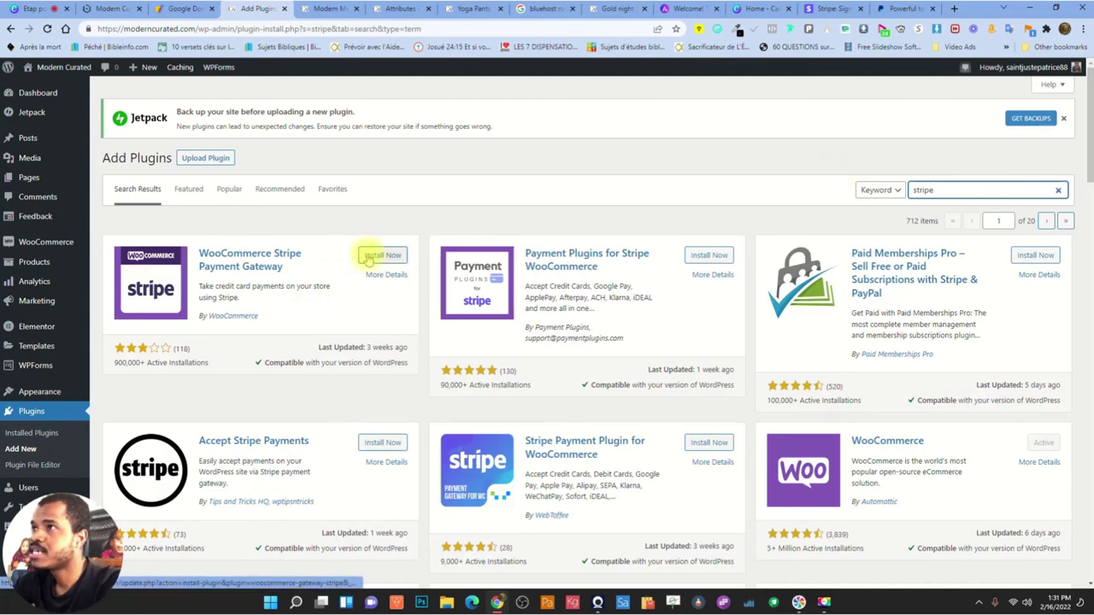
Add the size S, Gray Yoga Pants to the cart and proceed from the cart to checkout
click(471, 9)
scroll(643, 336, down, 2)
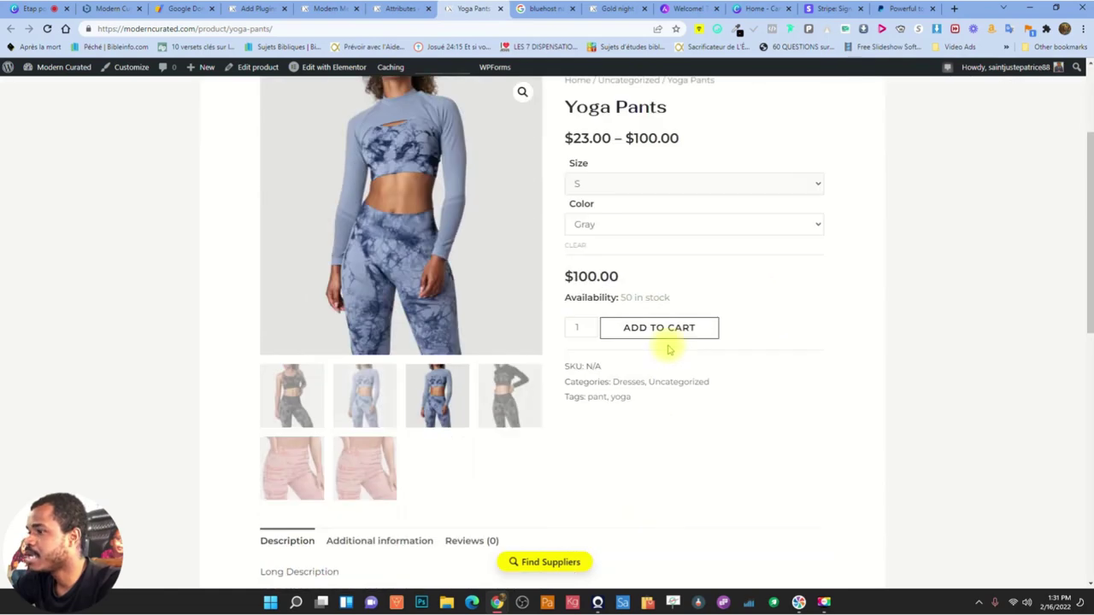
click(648, 332)
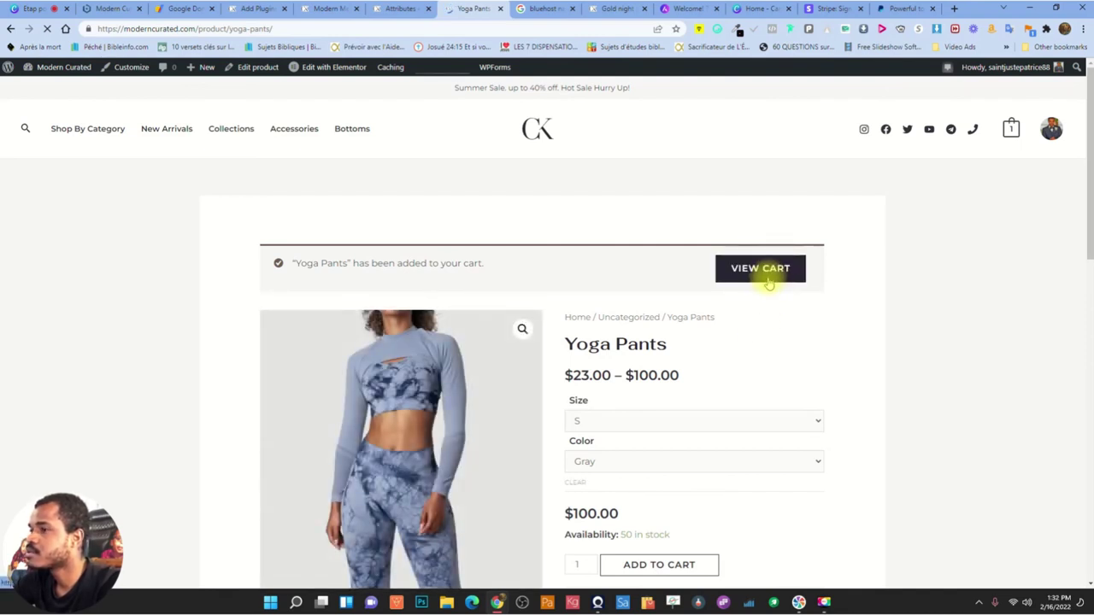
click(768, 282)
scroll(764, 295, down, 3)
click(714, 317)
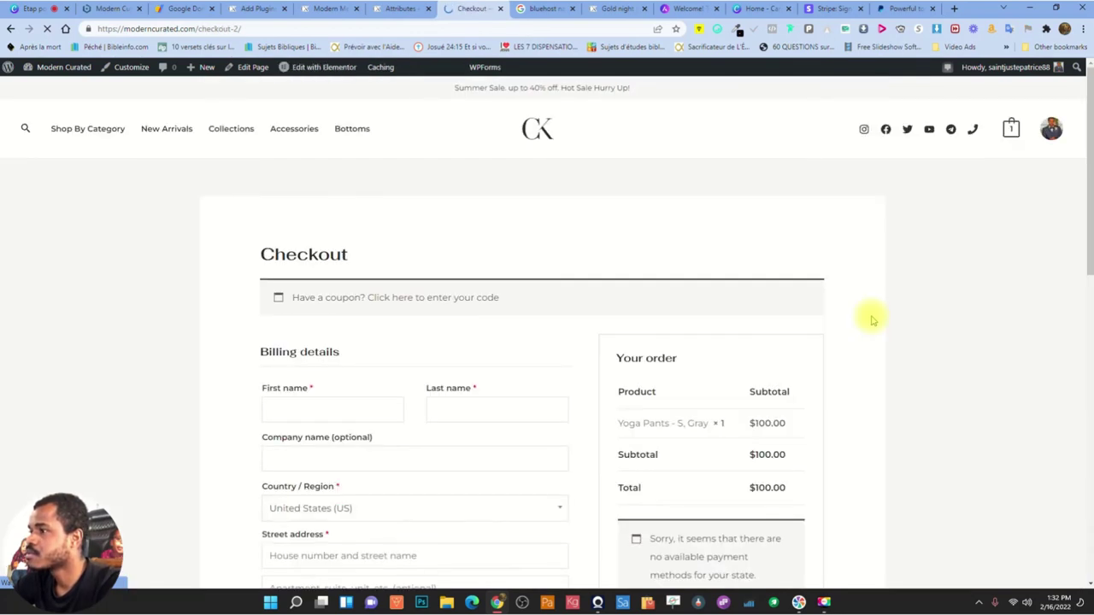
Examine the order summary on the checkout page for the available payment methods
scroll(871, 323, down, 1)
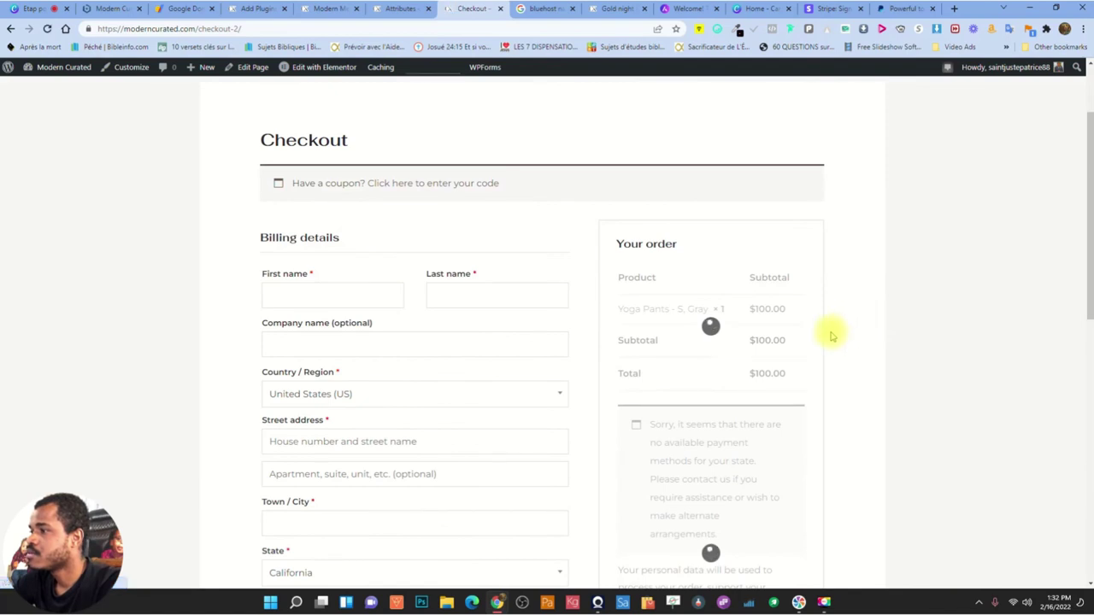
scroll(812, 346, down, 1)
drag(664, 312, 776, 369)
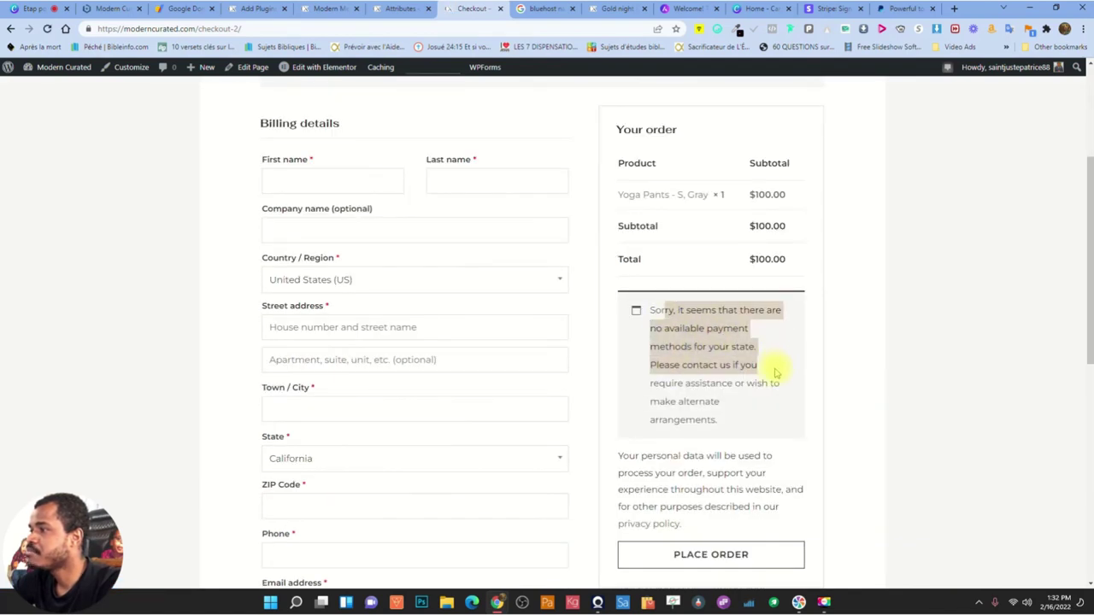
click(726, 368)
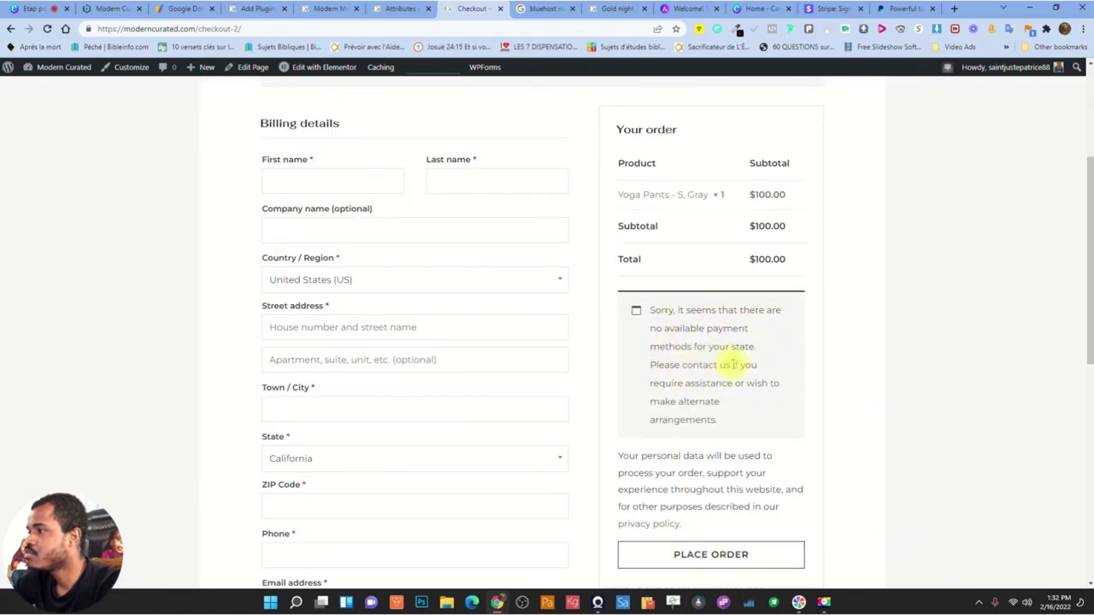
Install the WooCommerce Stripe Payment Gateway plugin on the store
click(256, 9)
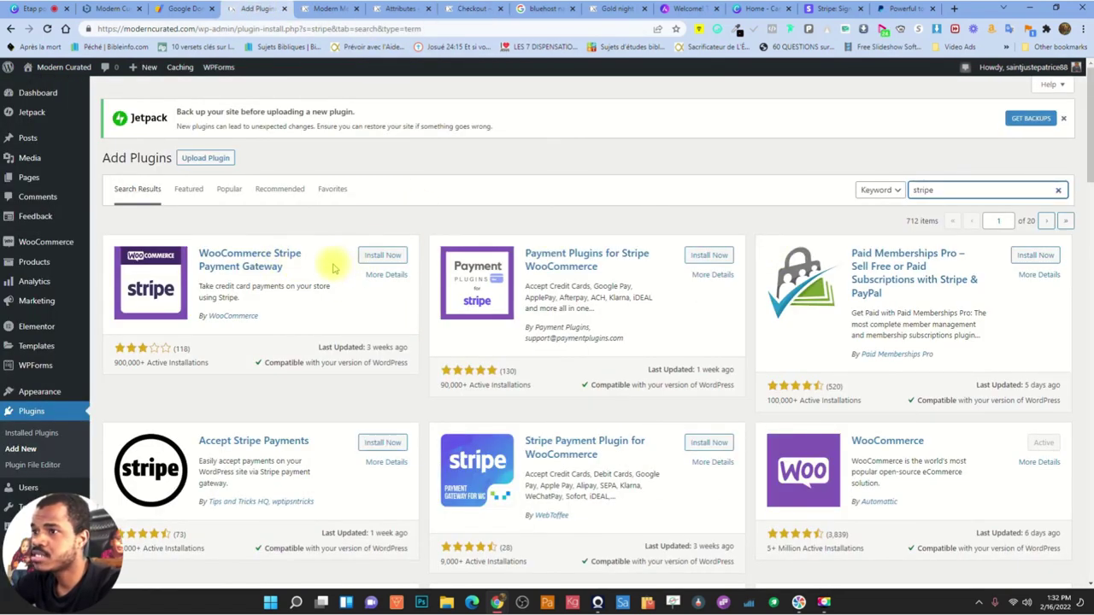
click(382, 255)
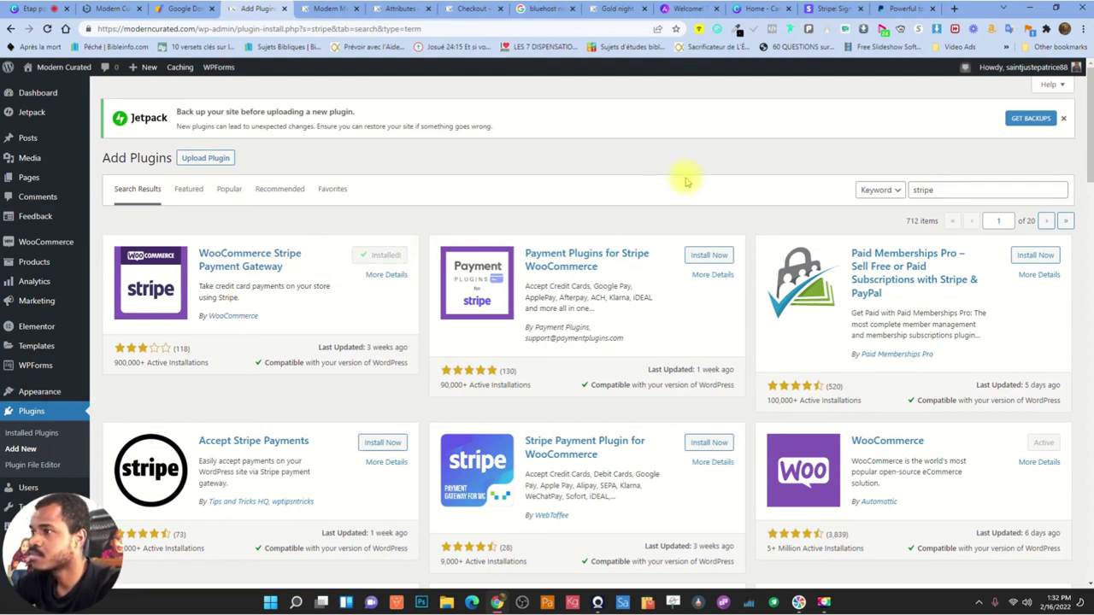
Search the plugin directory for paypal and install the WooCommerce PayPal Checkout Payment Gateway plugin
drag(982, 190, 887, 197)
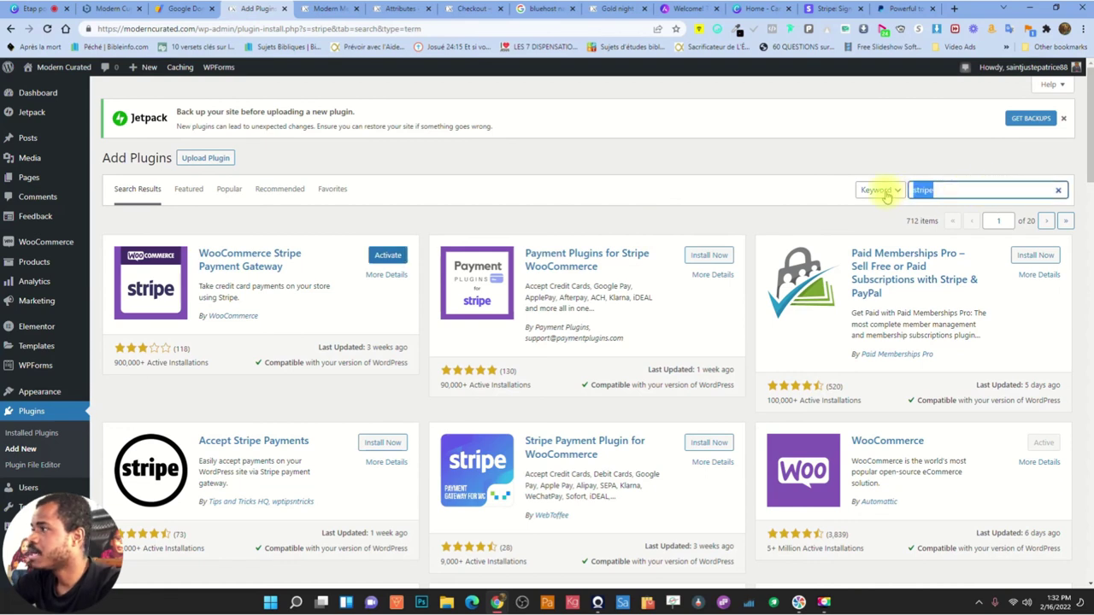
text(paypa)
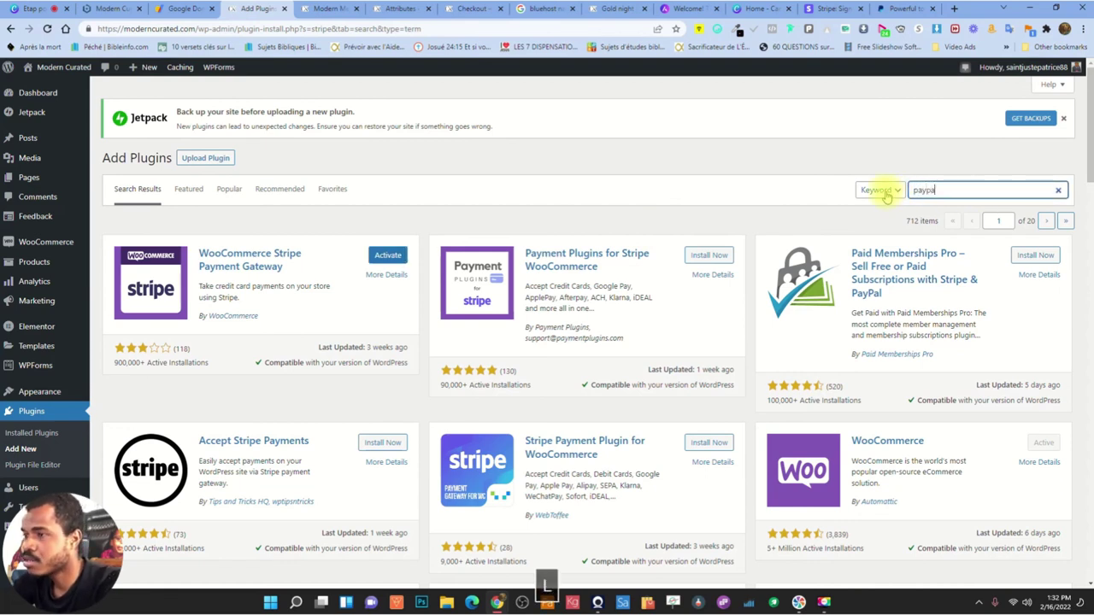
text(l)
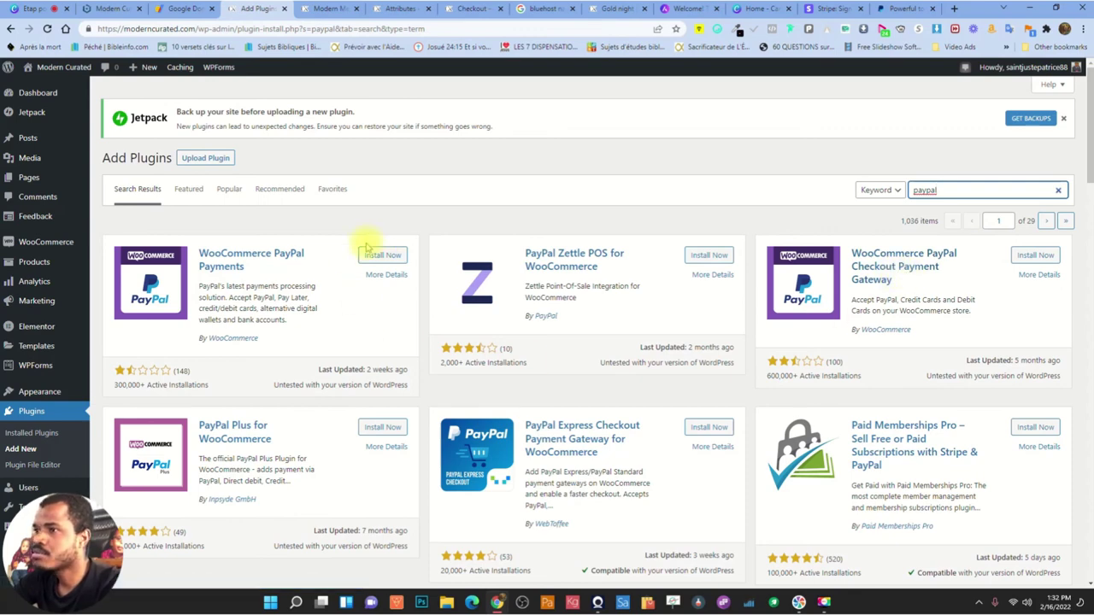
click(1033, 255)
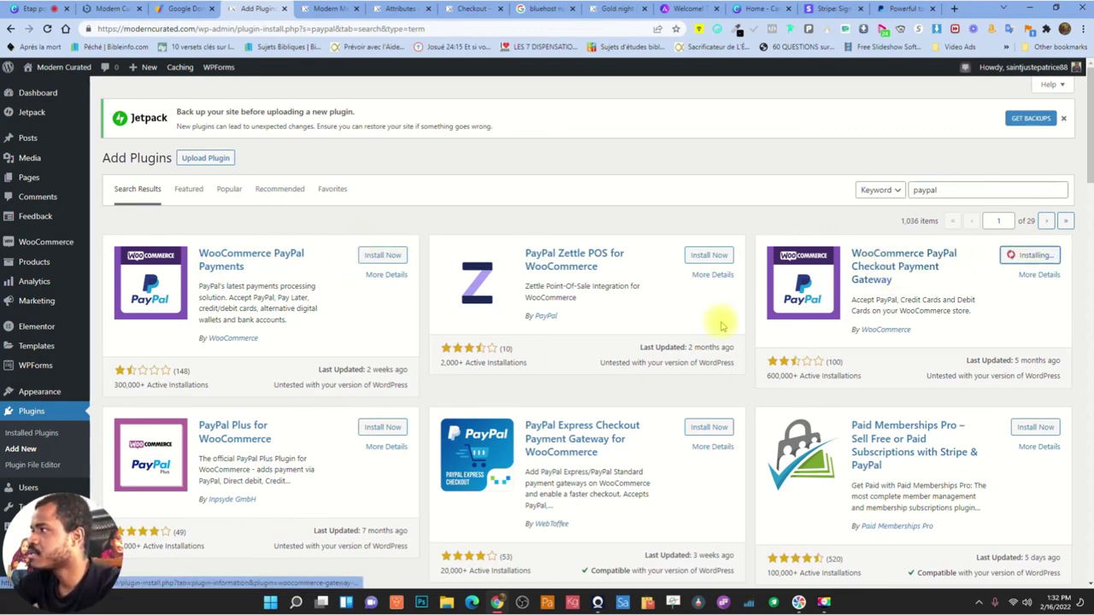
Activate the newly installed WooCommerce PayPal Checkout Payment Gateway plugin
scroll(889, 382, down, 2)
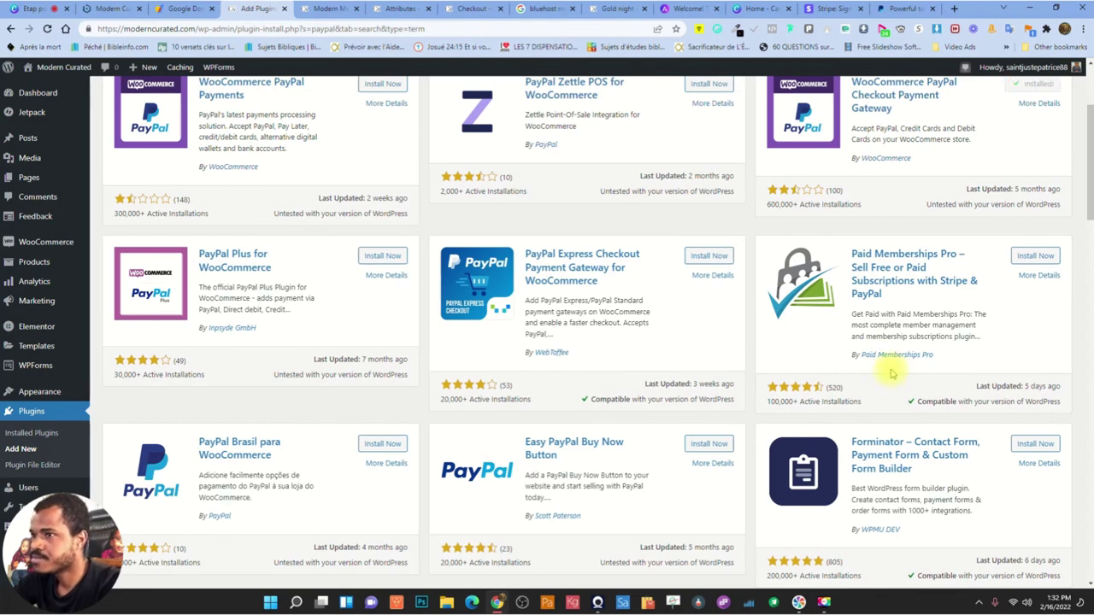
scroll(891, 373, up, 2)
click(1041, 255)
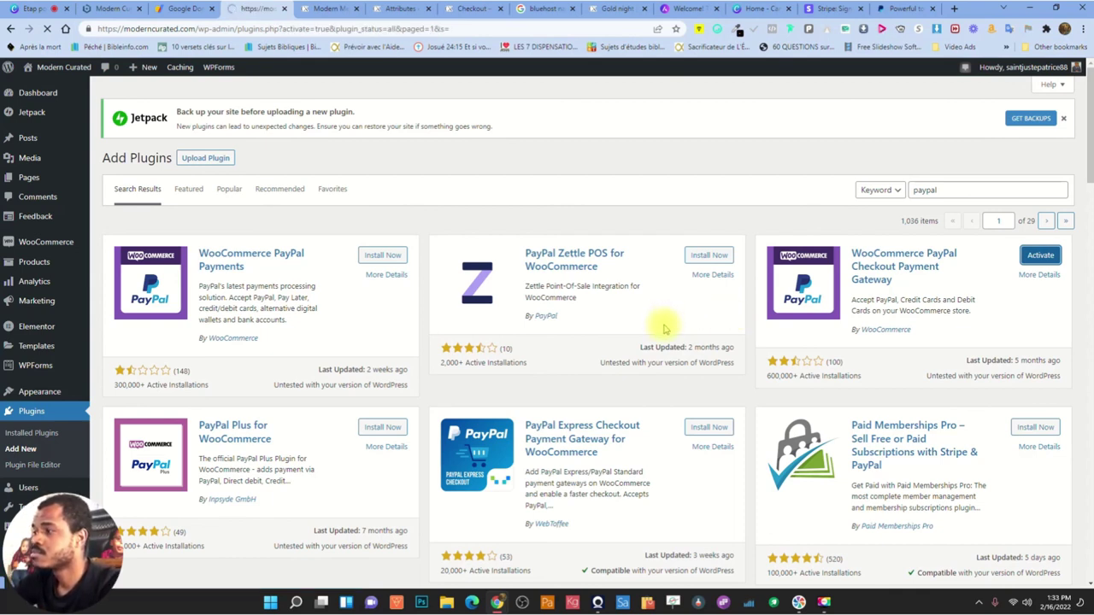
Activate the WooCommerce Stripe Gateway plugin from the list of installed plugins
scroll(583, 359, down, 7)
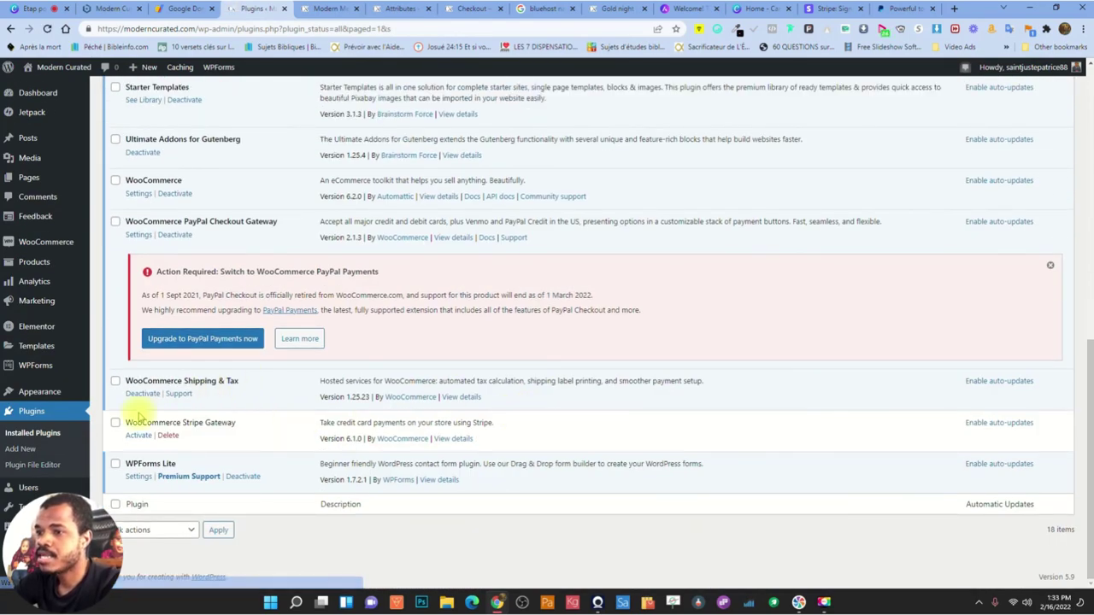
click(136, 436)
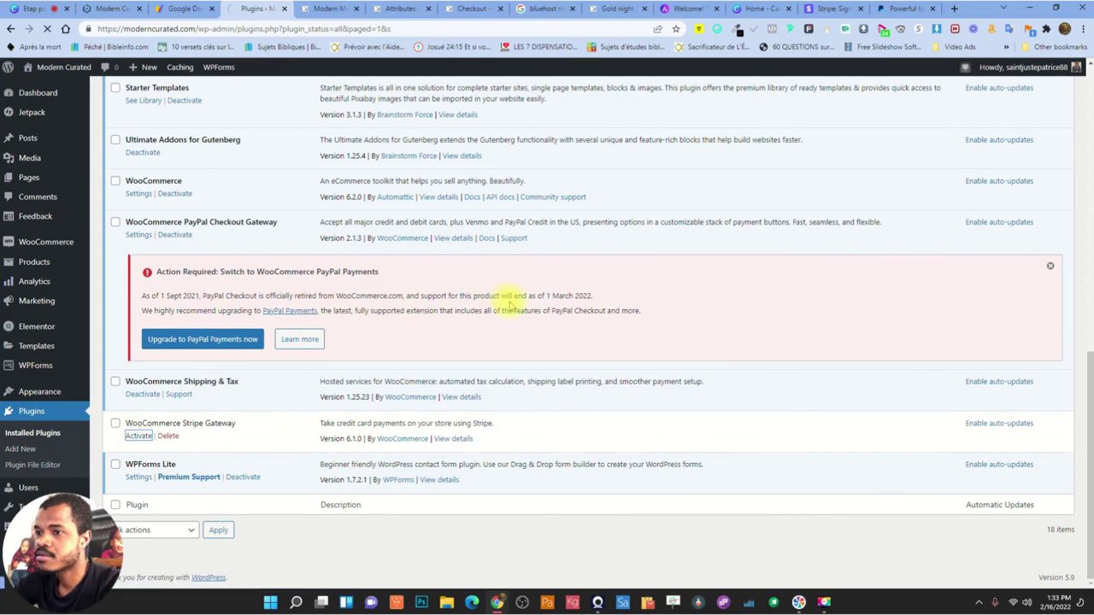
scroll(511, 314, up, 3)
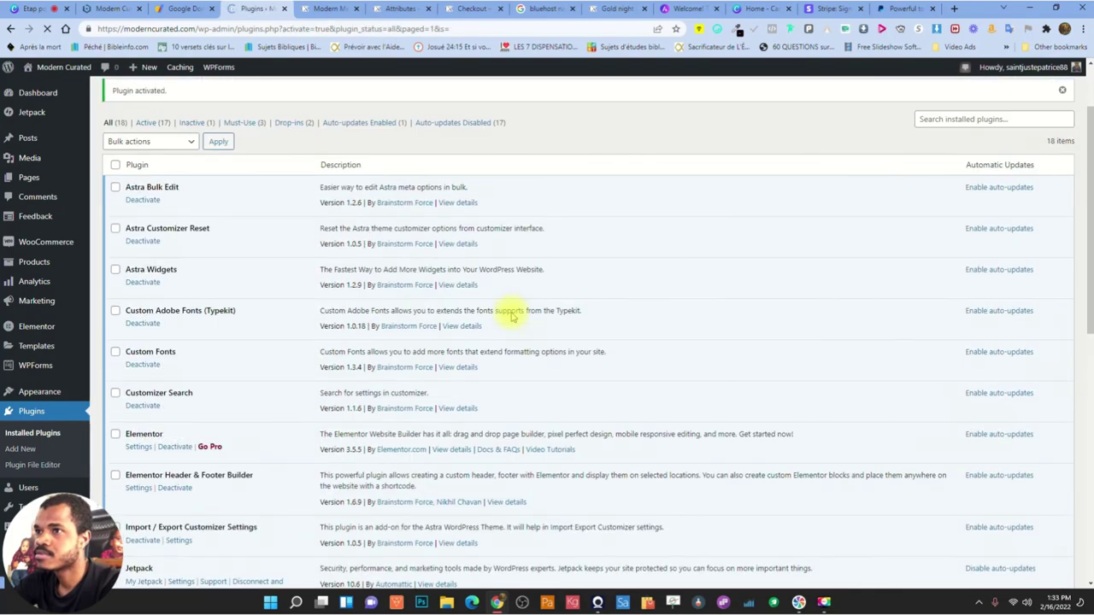
scroll(512, 315, down, 4)
scroll(281, 337, up, 8)
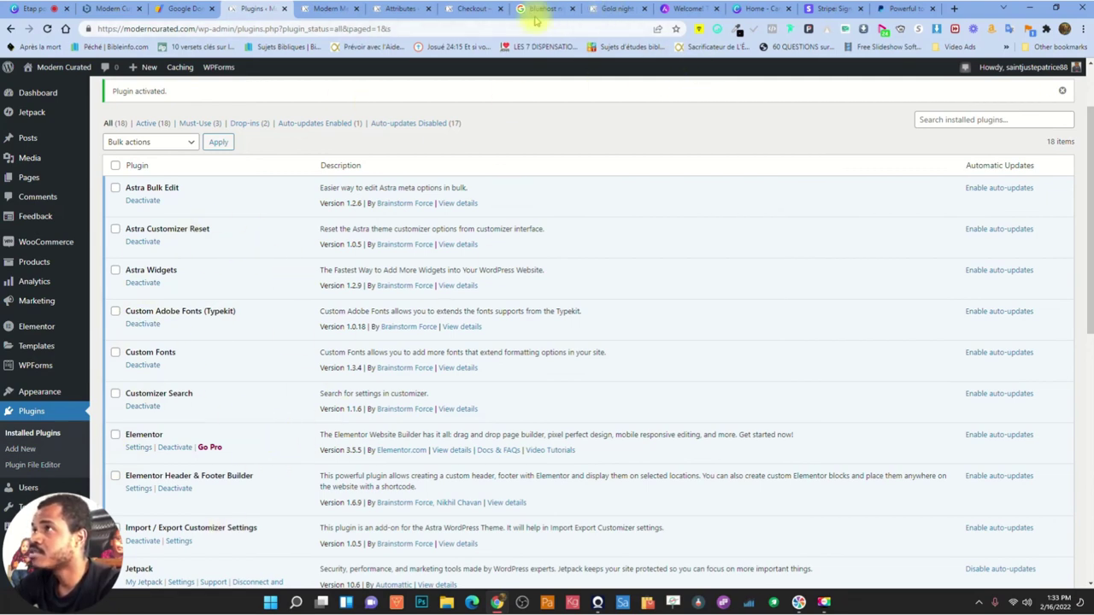
Reload the store's checkout page and check which payment methods the order summary offers
click(472, 9)
scroll(171, 179, up, 1)
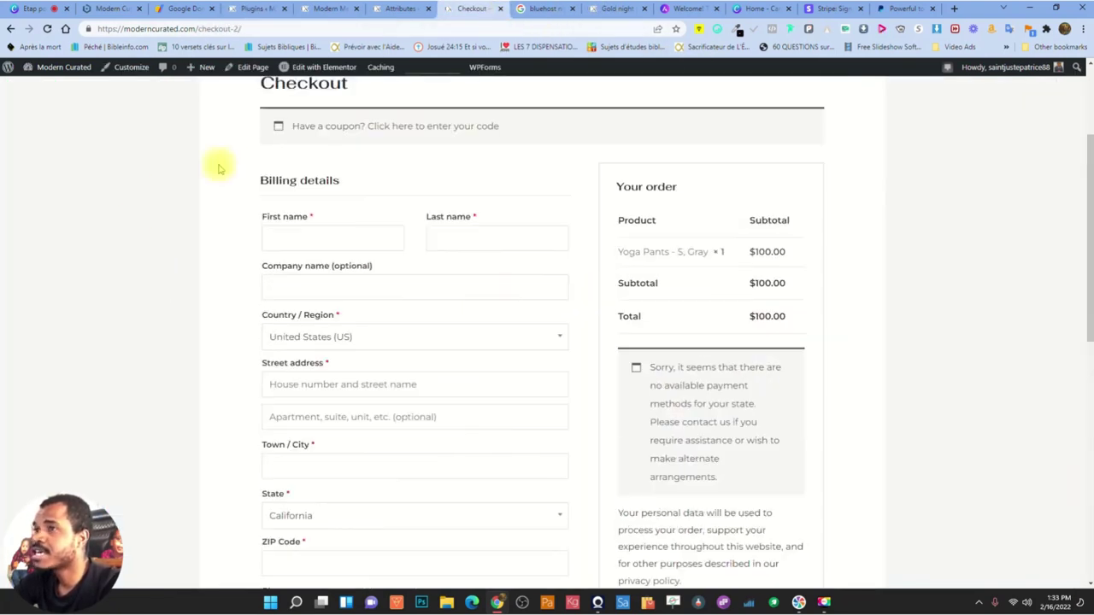
click(47, 28)
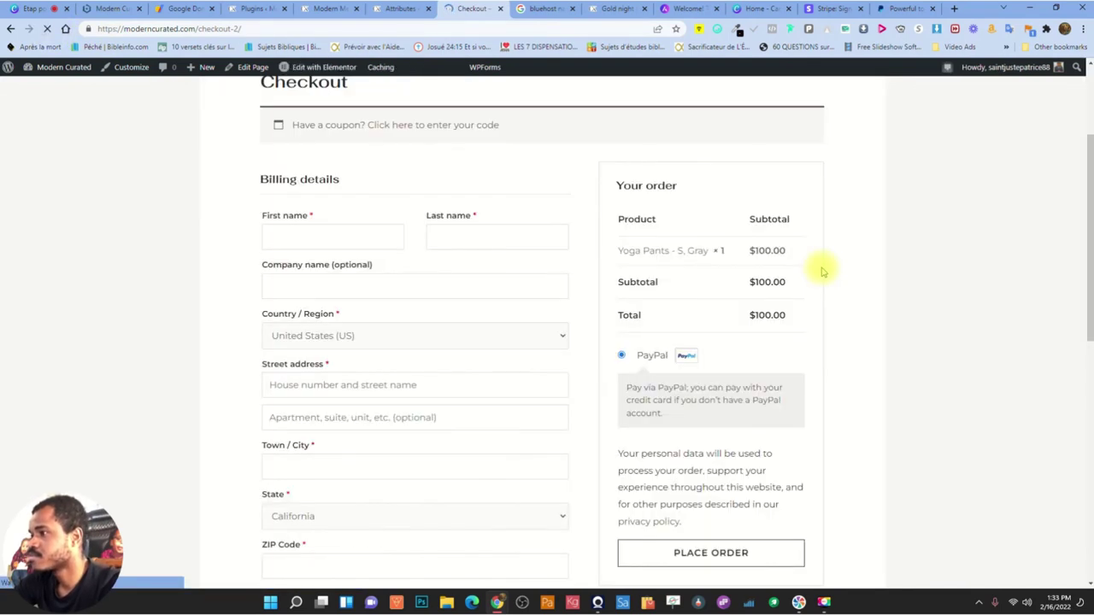
scroll(875, 386, down, 1)
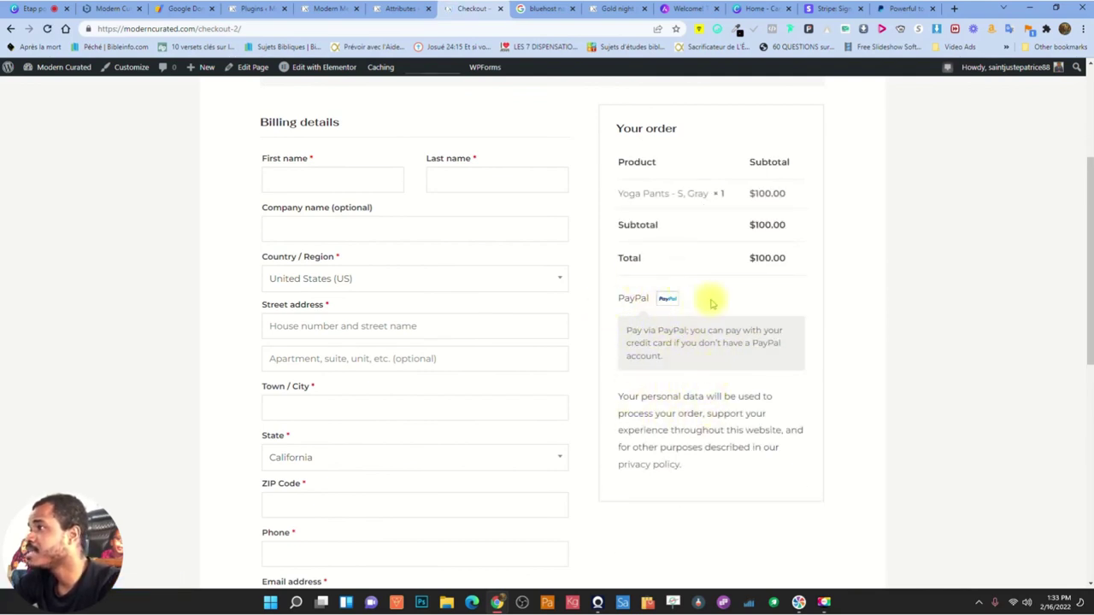
Return to the installed plugins list and open the settings of the WooCommerce Stripe Gateway plugin
click(253, 8)
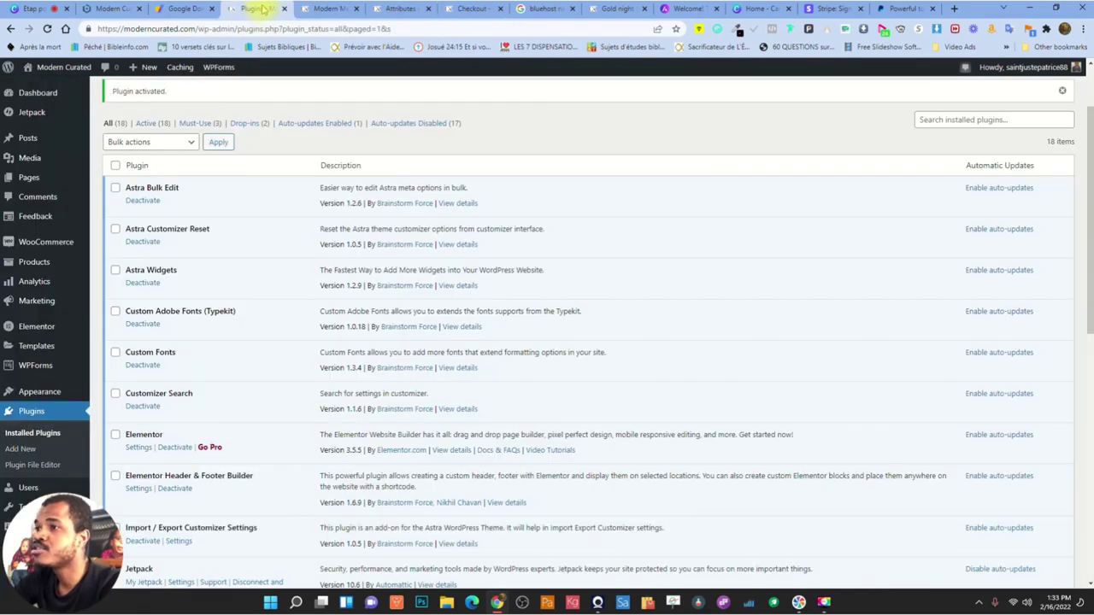
click(819, 9)
click(252, 10)
scroll(349, 398, down, 10)
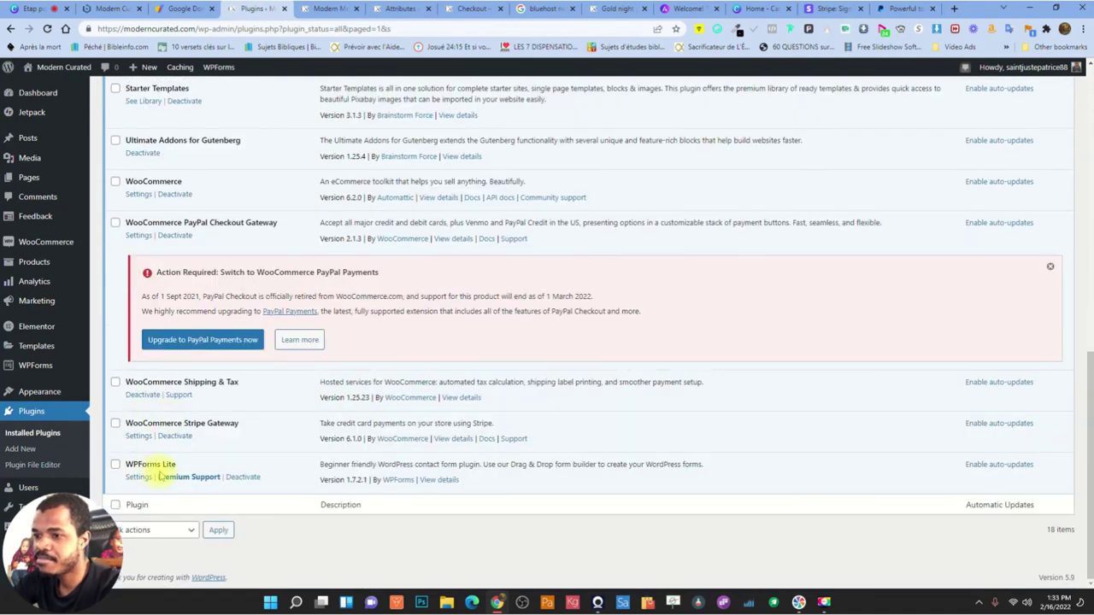
scroll(145, 342, up, 2)
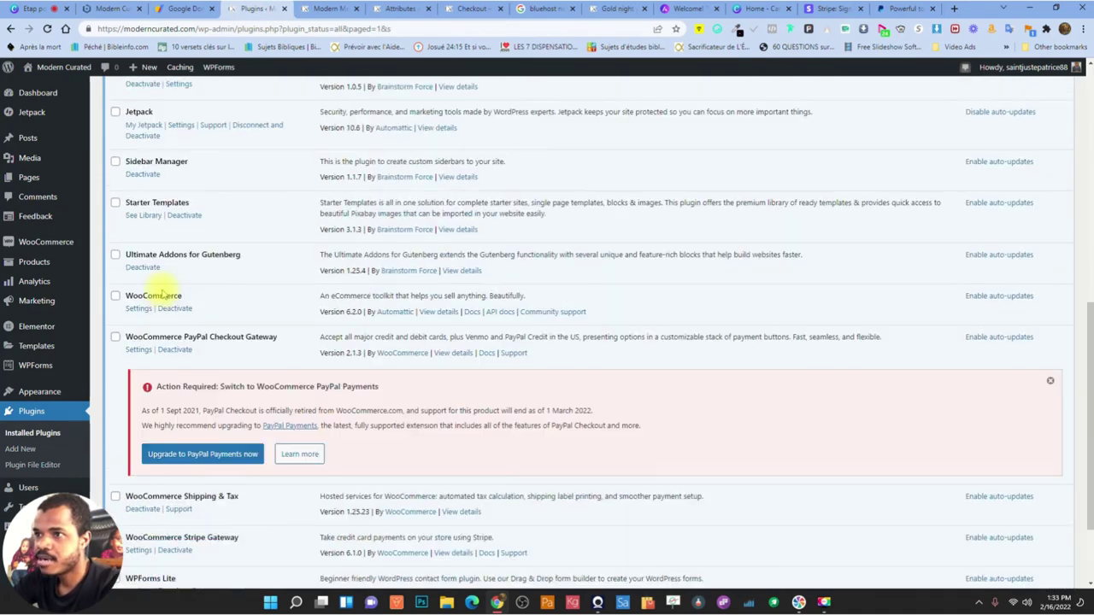
scroll(188, 316, down, 2)
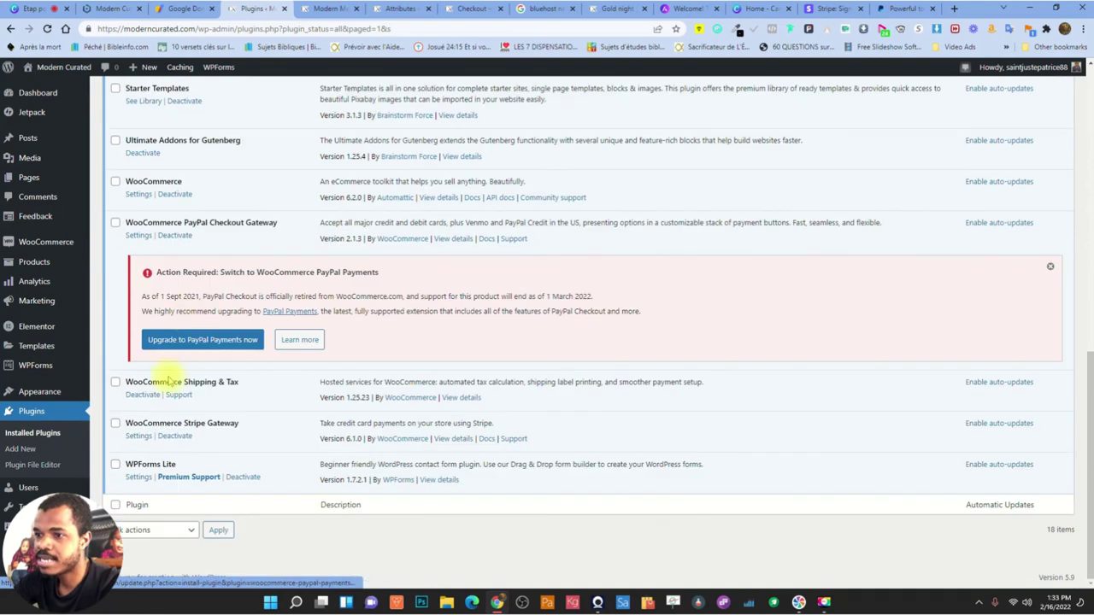
click(138, 436)
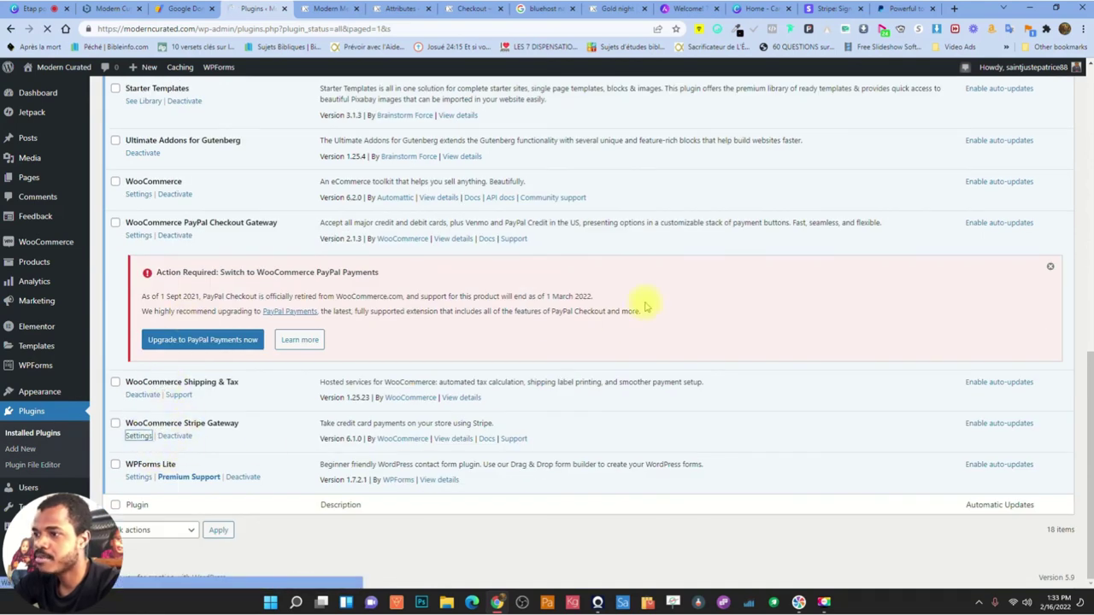